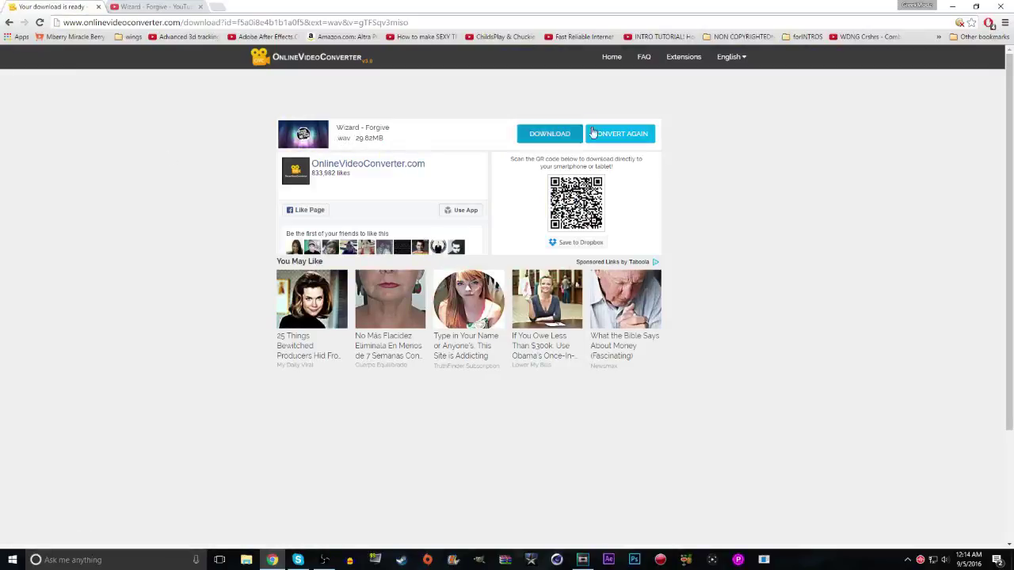
Minimize the browser and switch to the untitled project in Vegas Pro
click(953, 6)
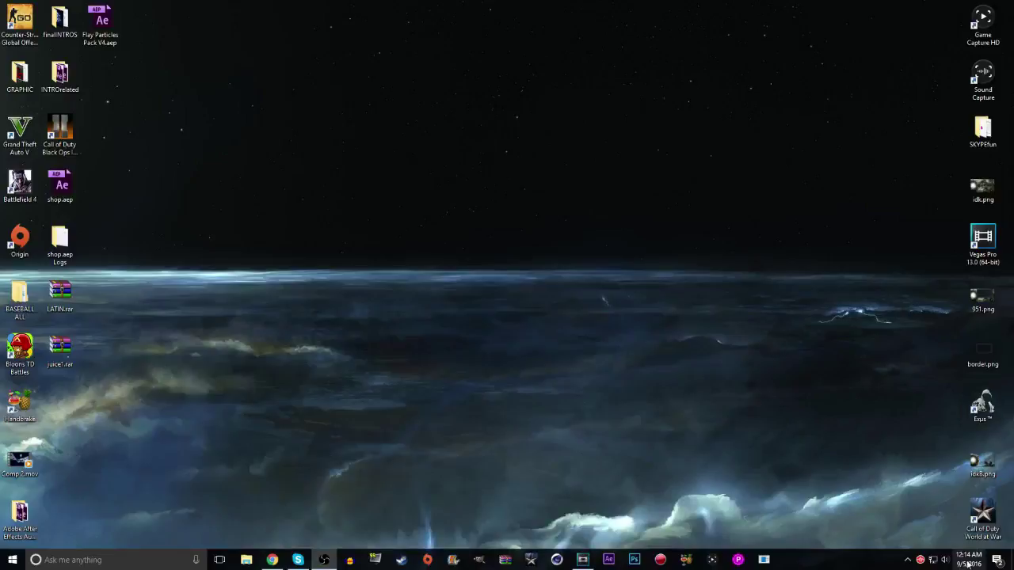
mouse_move(967, 564)
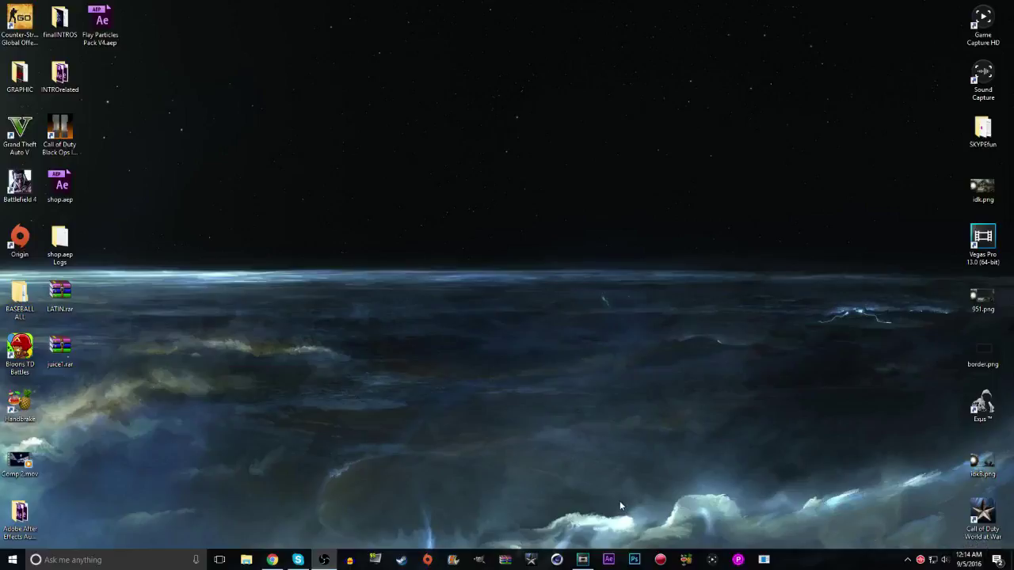
mouse_move(584, 562)
click(584, 561)
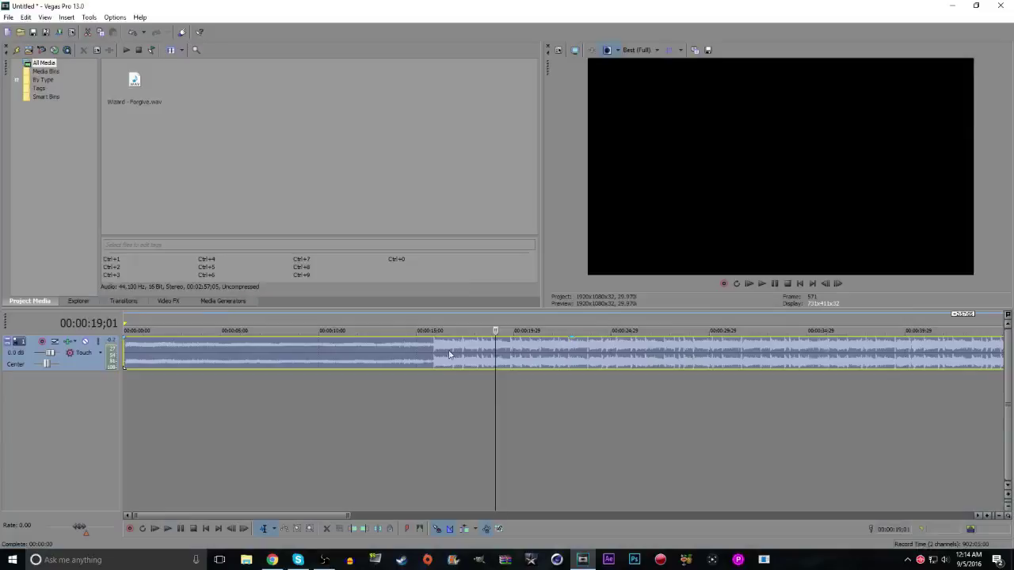
Place the timeline cursor at the beat drop in the song, at 00:00:15;27
click(431, 317)
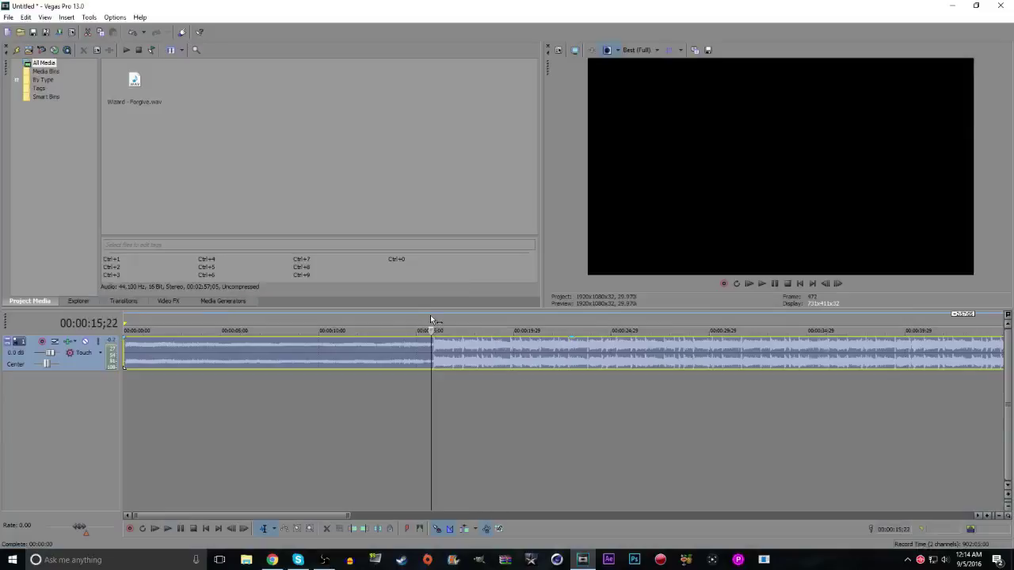
click(434, 424)
click(434, 424)
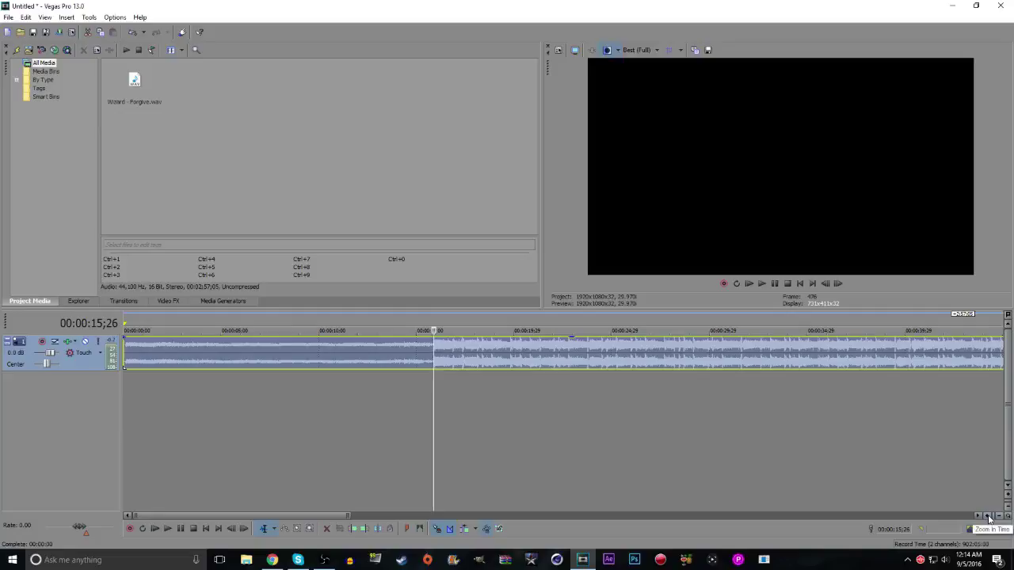
click(988, 516)
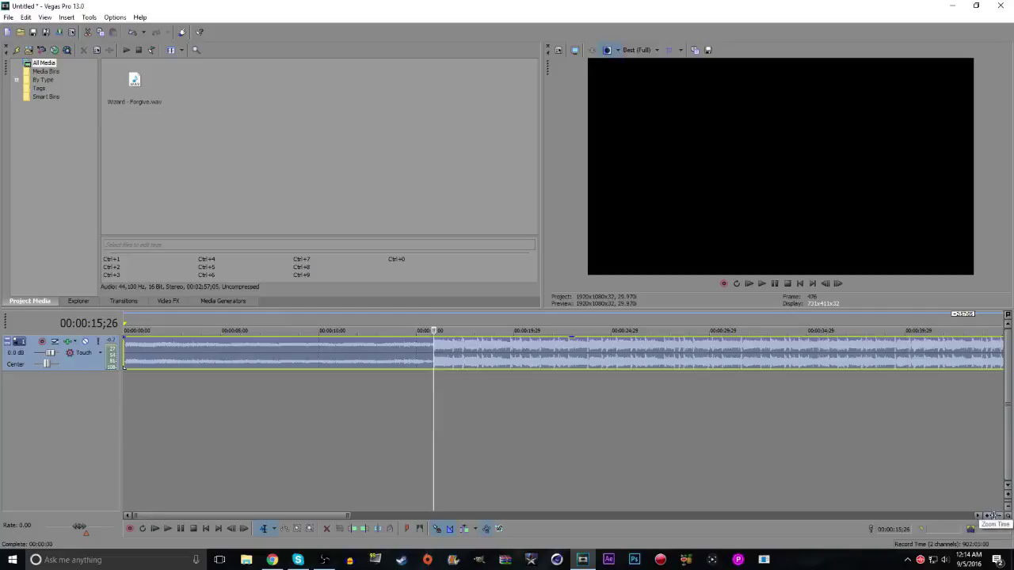
click(564, 438)
click(561, 438)
click(564, 438)
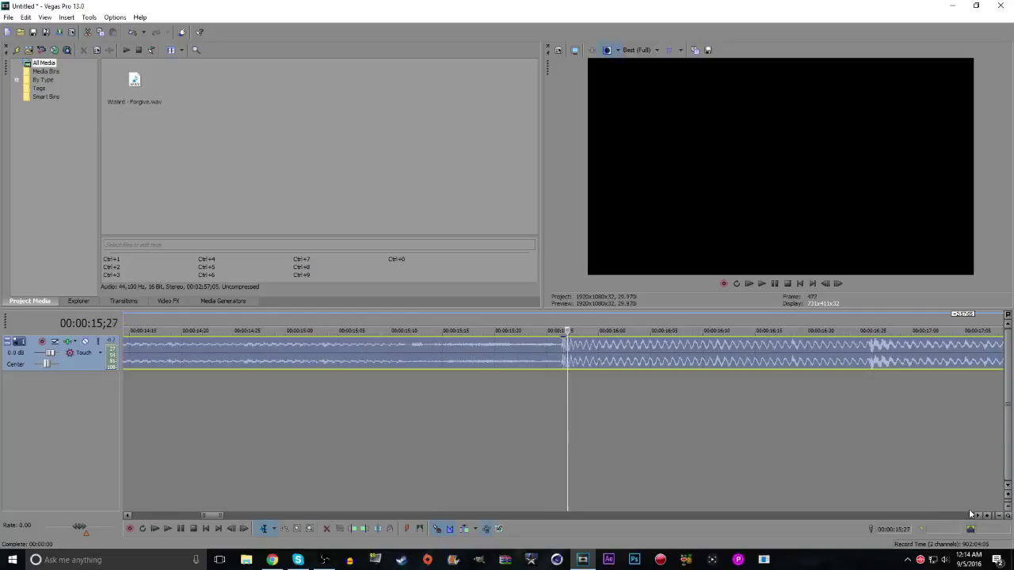
Trim the song's long intro and shift the clip to the timeline's start, leaving a lead-in of about 2;24 before the drop
click(998, 516)
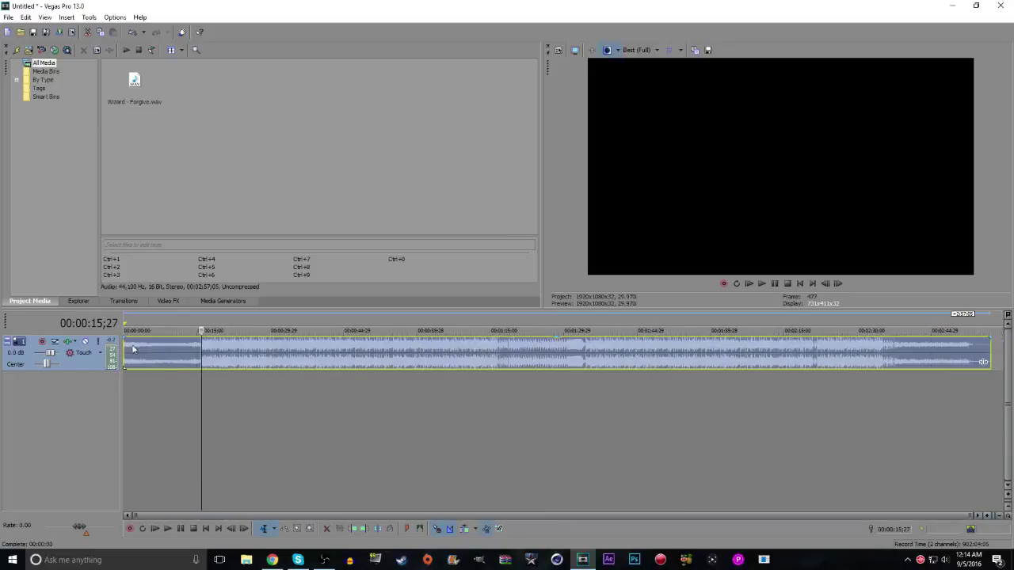
drag(124, 358, 202, 358)
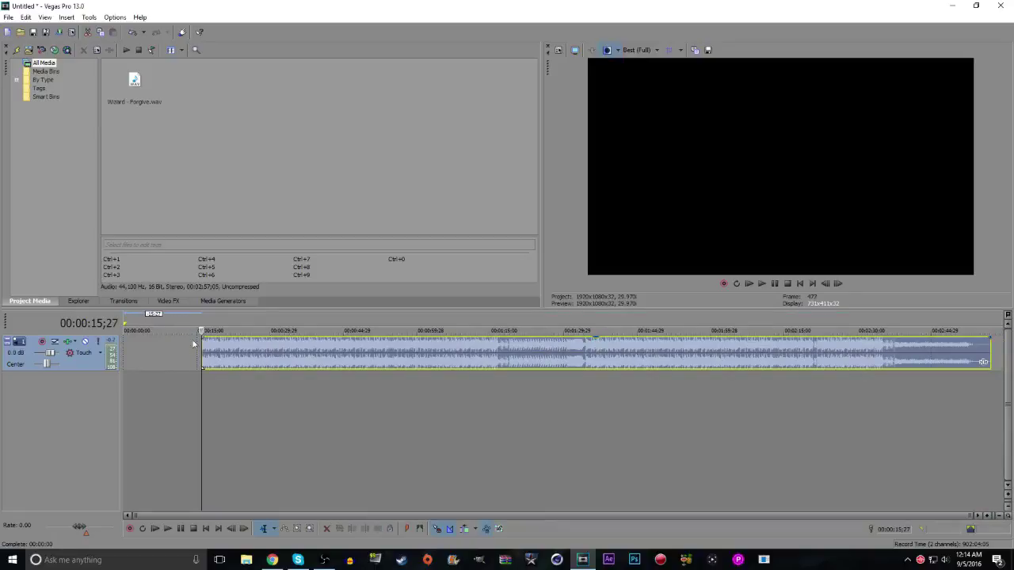
click(135, 426)
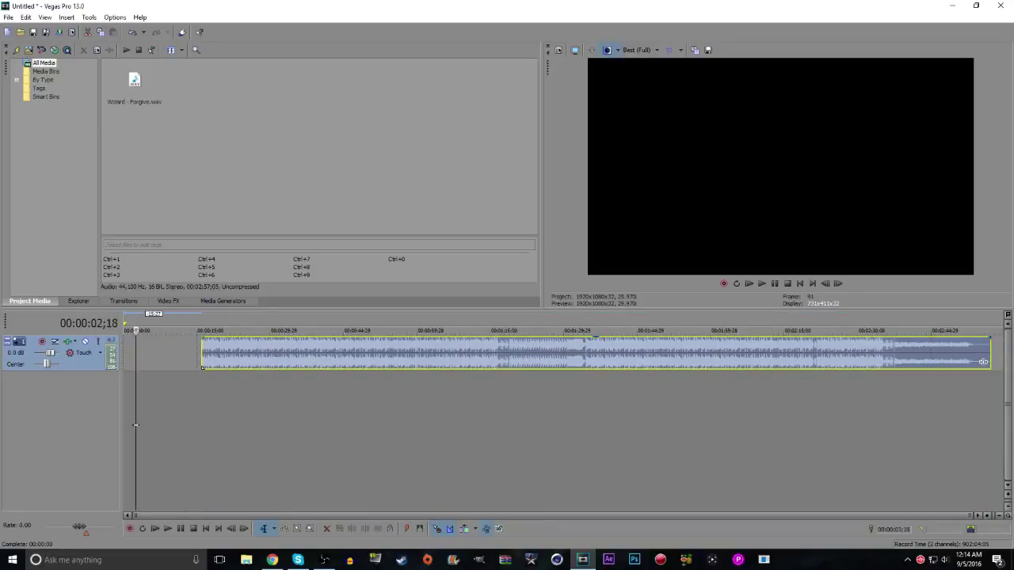
drag(226, 358, 100, 352)
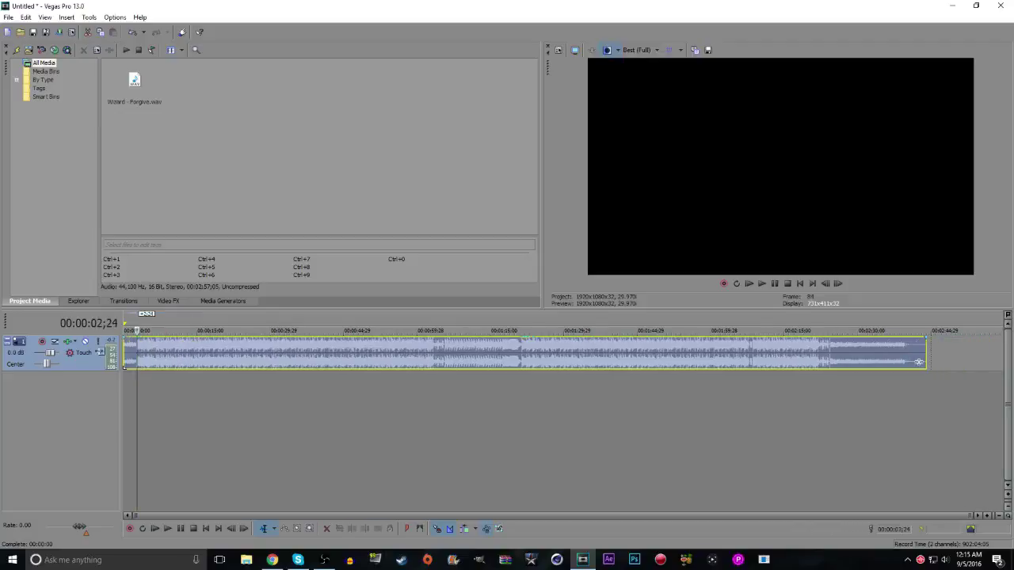
Play back the song's opening through the drop to check the lead-in
click(987, 517)
click(987, 516)
click(1007, 517)
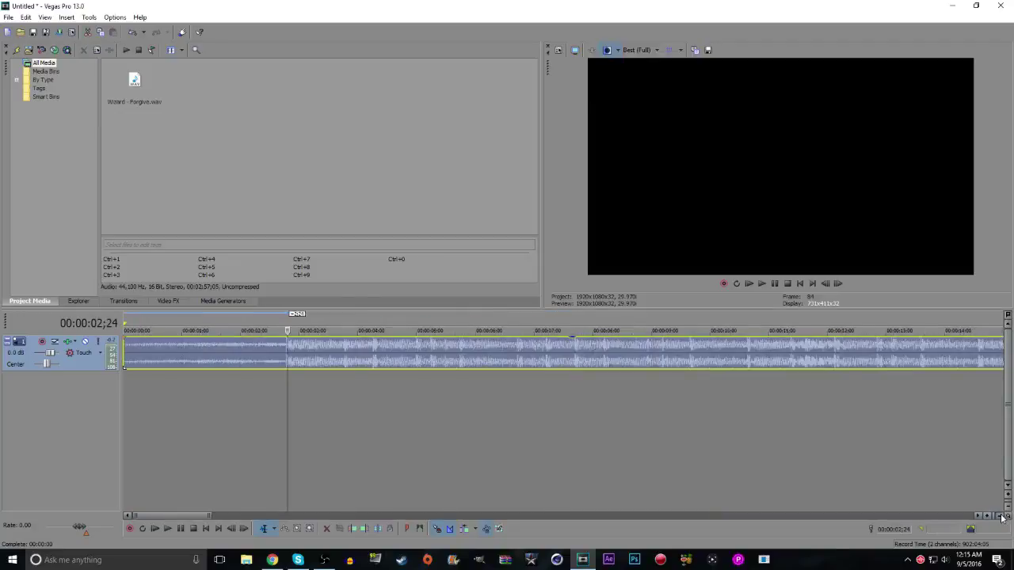
click(988, 517)
click(750, 283)
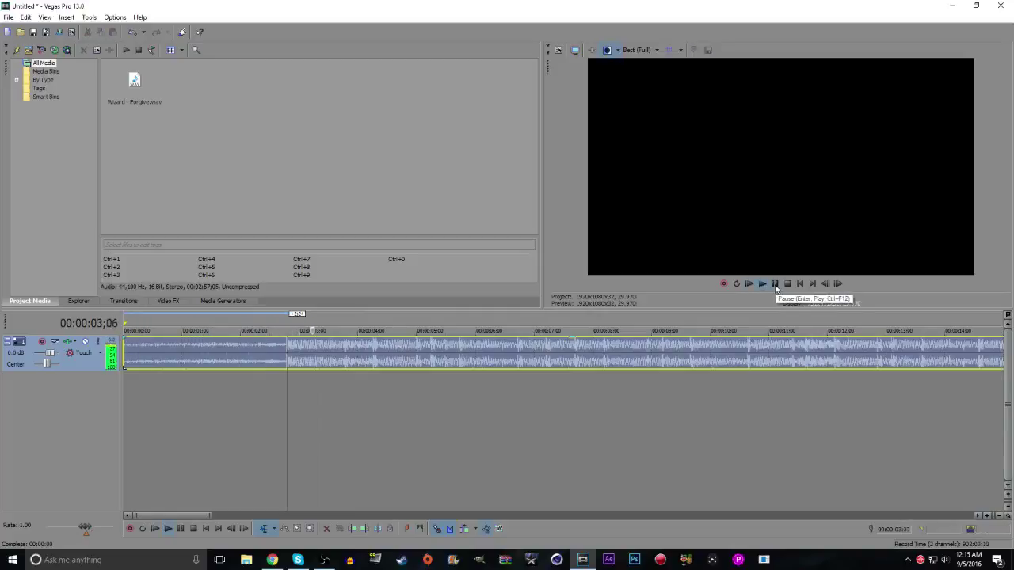
click(776, 286)
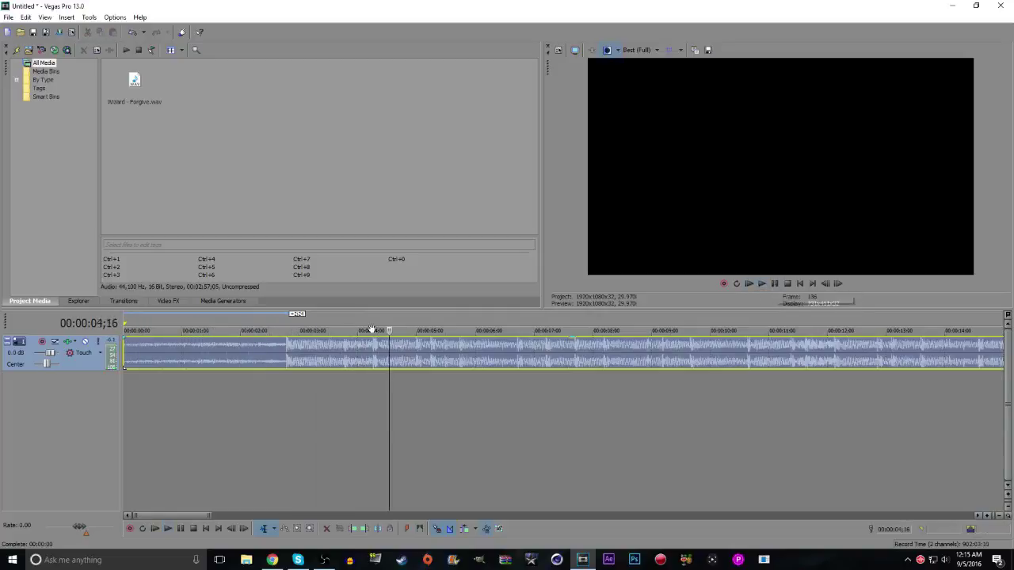
Shorten the lead-in so the drop falls at about 00:00:02;00, and play back the result
click(238, 324)
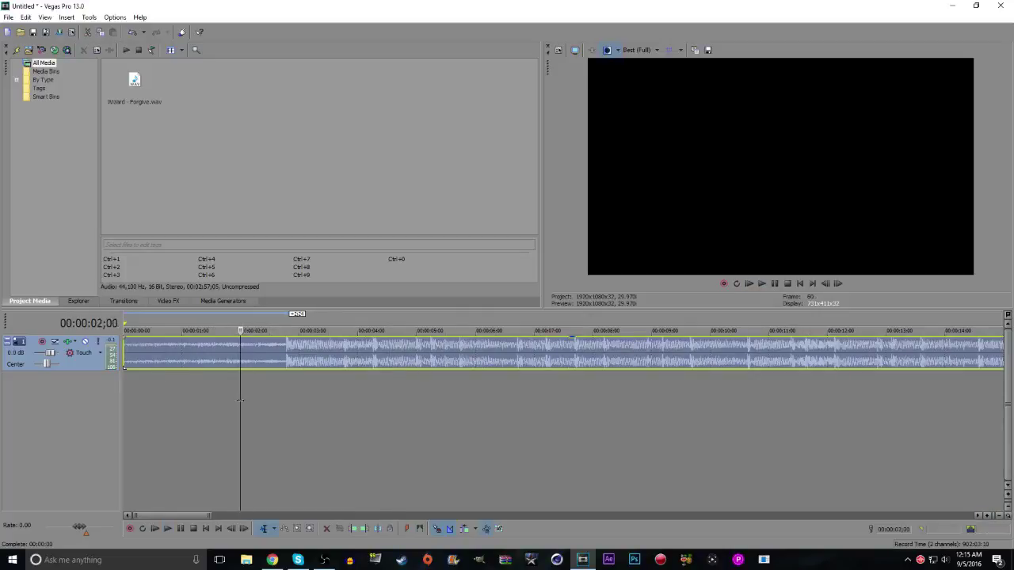
mouse_move(125, 360)
mouse_down()
mouse_move(284, 366)
mouse_move(222, 354)
mouse_move(112, 357)
mouse_up()
click(748, 283)
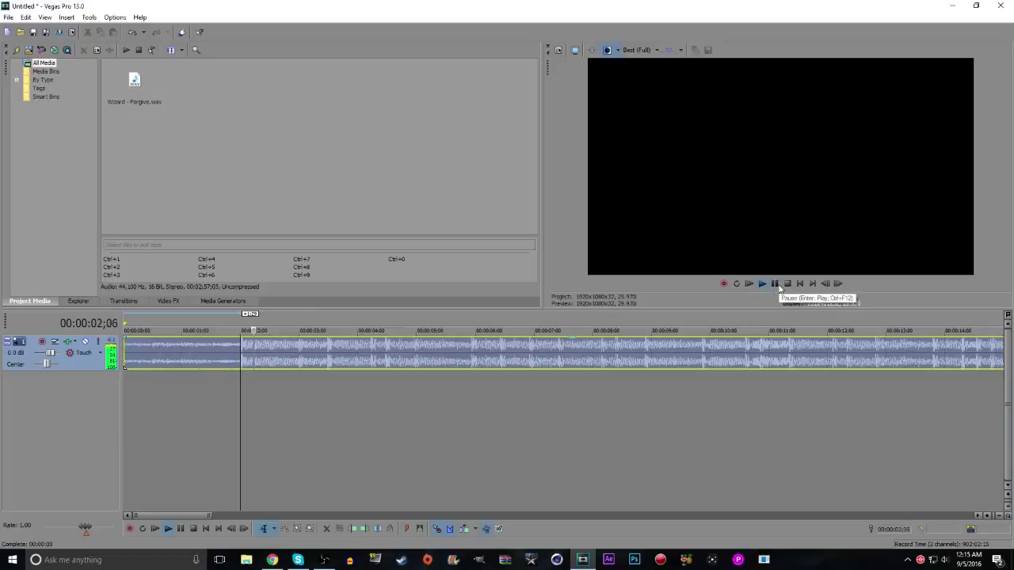
click(777, 286)
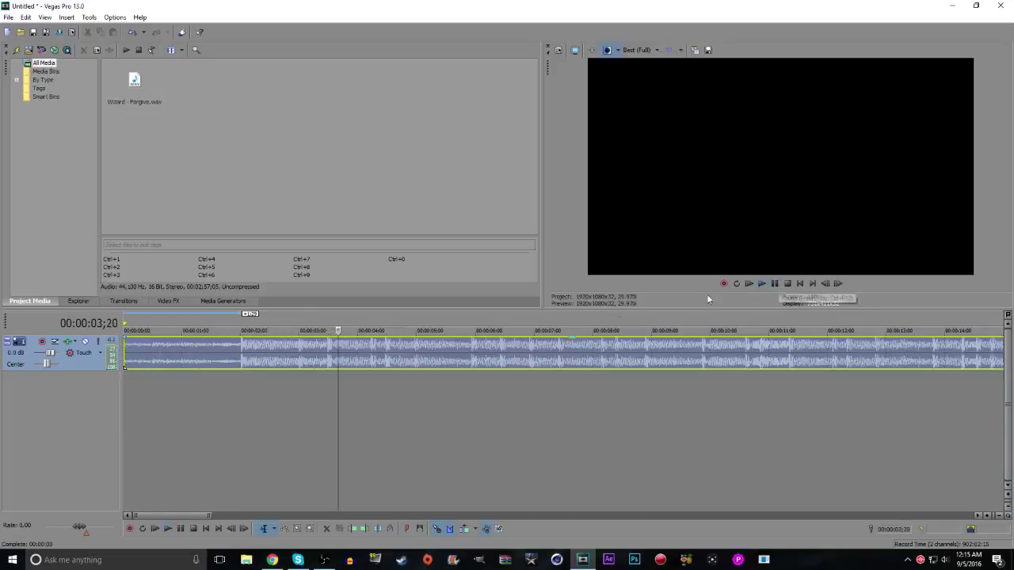
Examine the waveform closely around the drop at the two-second mark
click(241, 324)
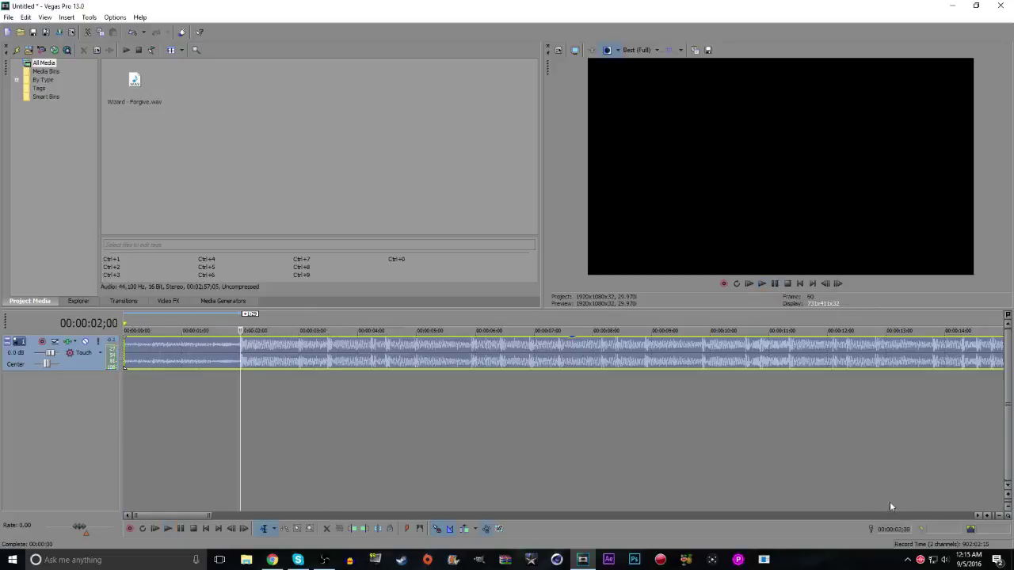
click(982, 515)
click(982, 516)
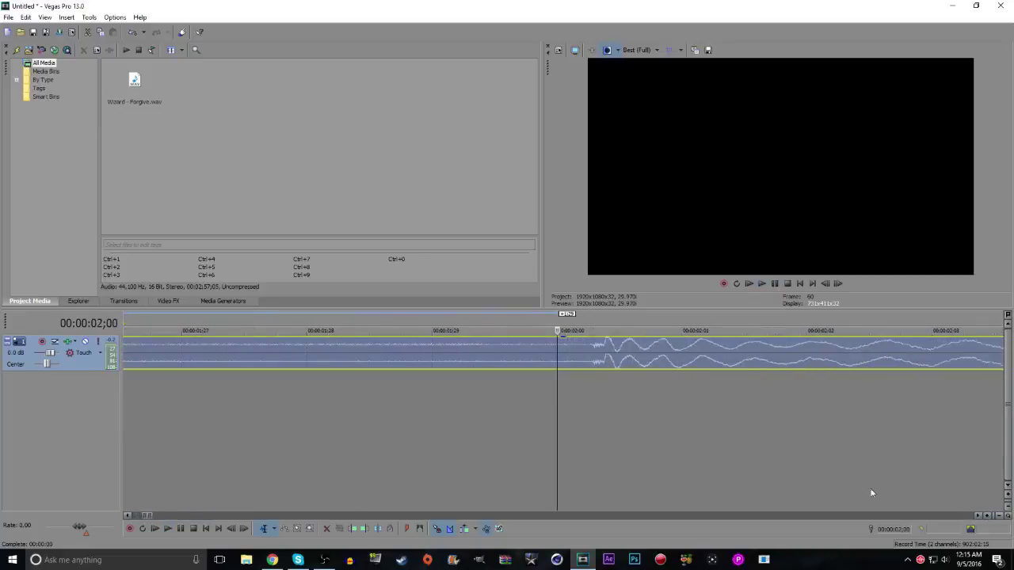
click(999, 516)
click(999, 516)
click(998, 516)
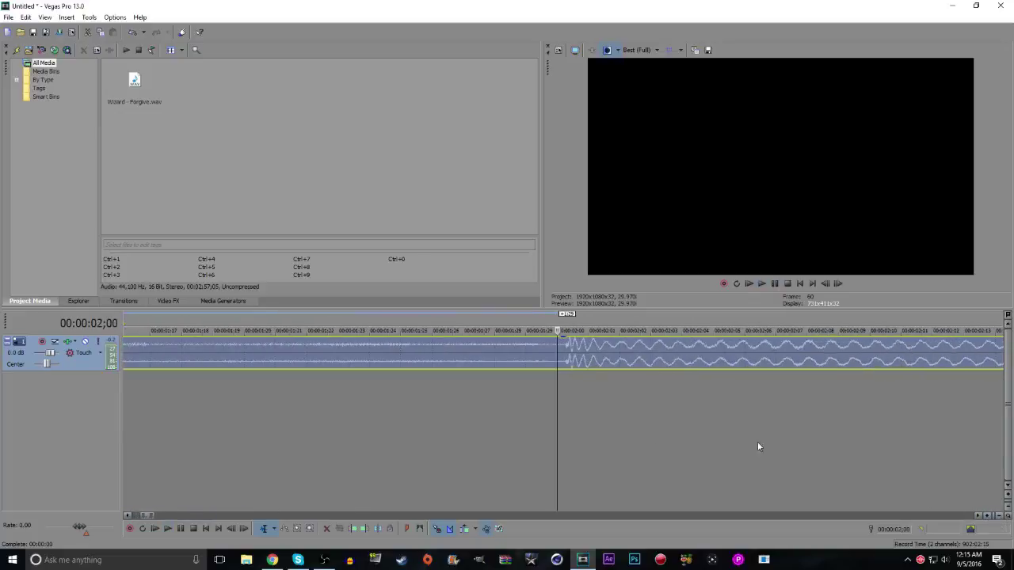
click(575, 405)
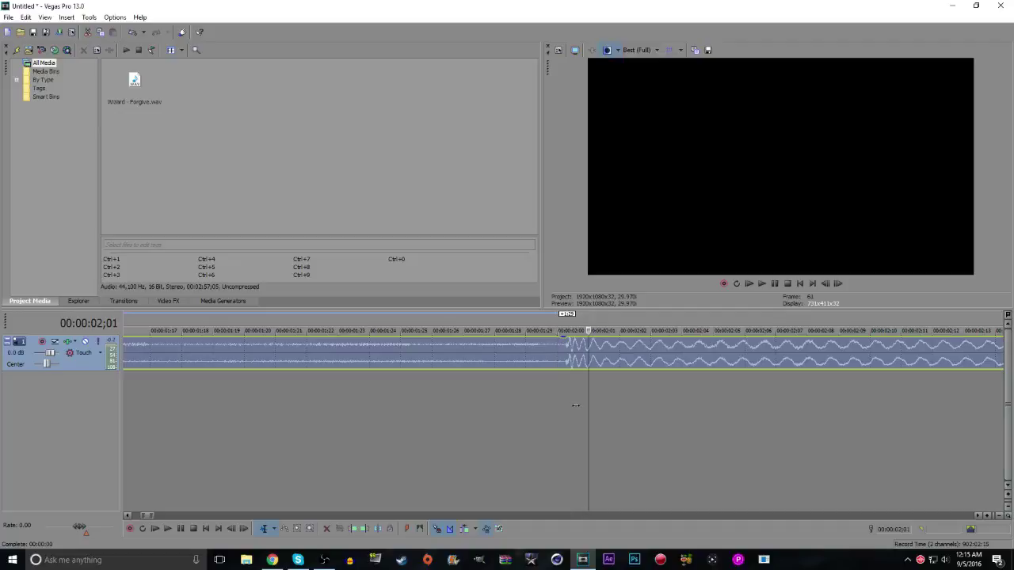
Close the tiny gap before the audio clip so that it begins exactly at the timeline's start
click(999, 517)
click(999, 517)
click(994, 515)
click(994, 516)
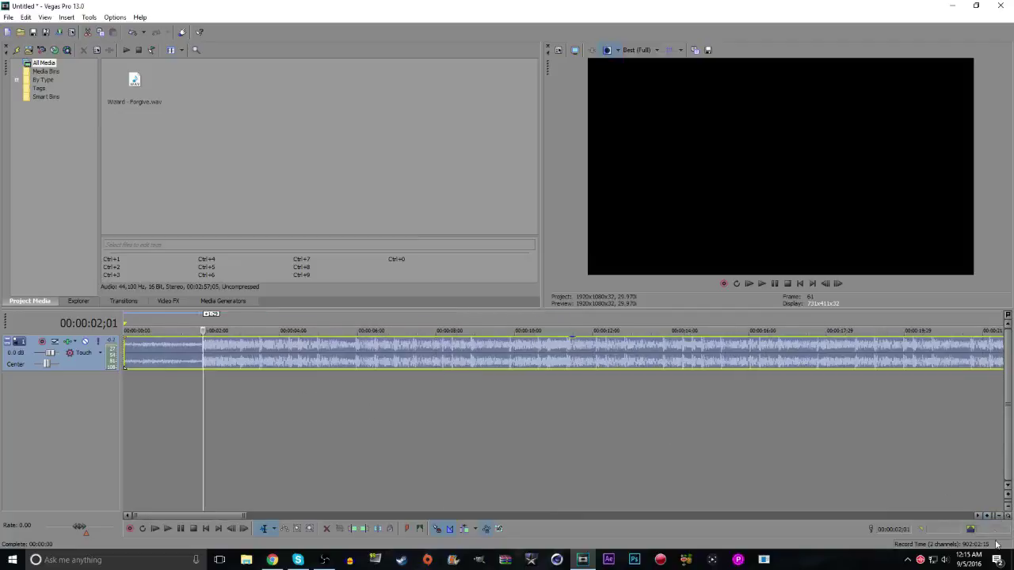
click(991, 517)
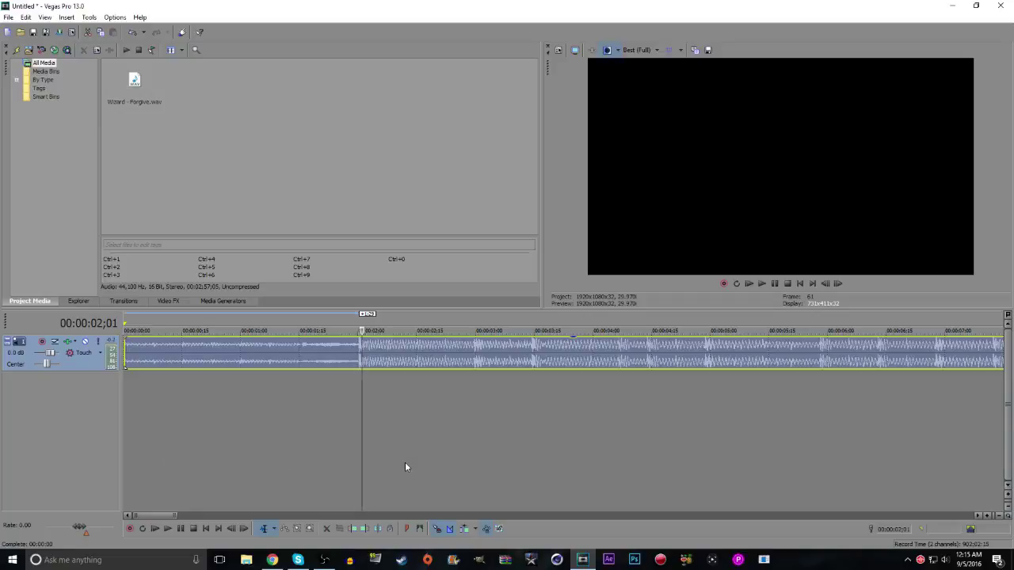
click(228, 465)
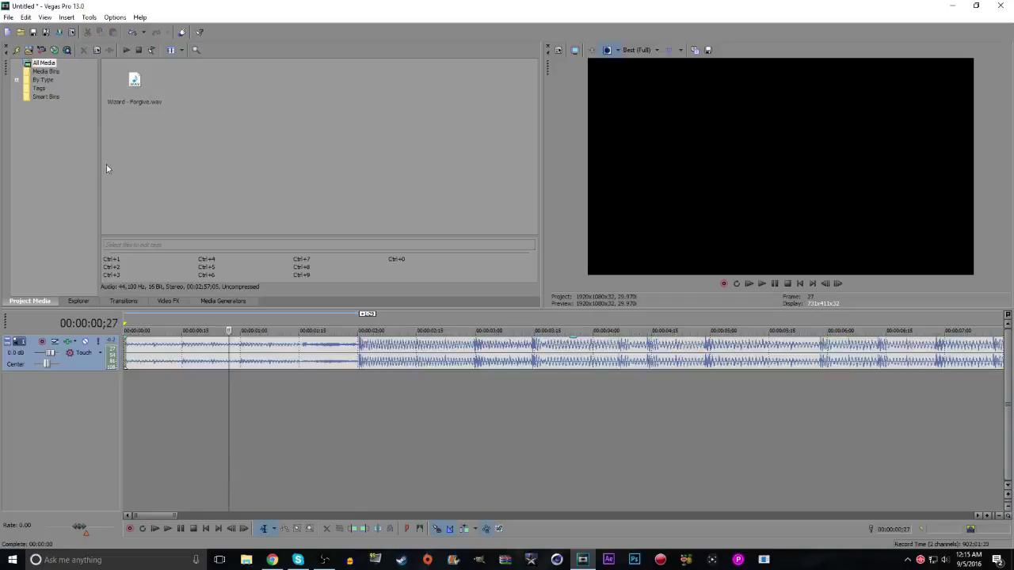
click(264, 342)
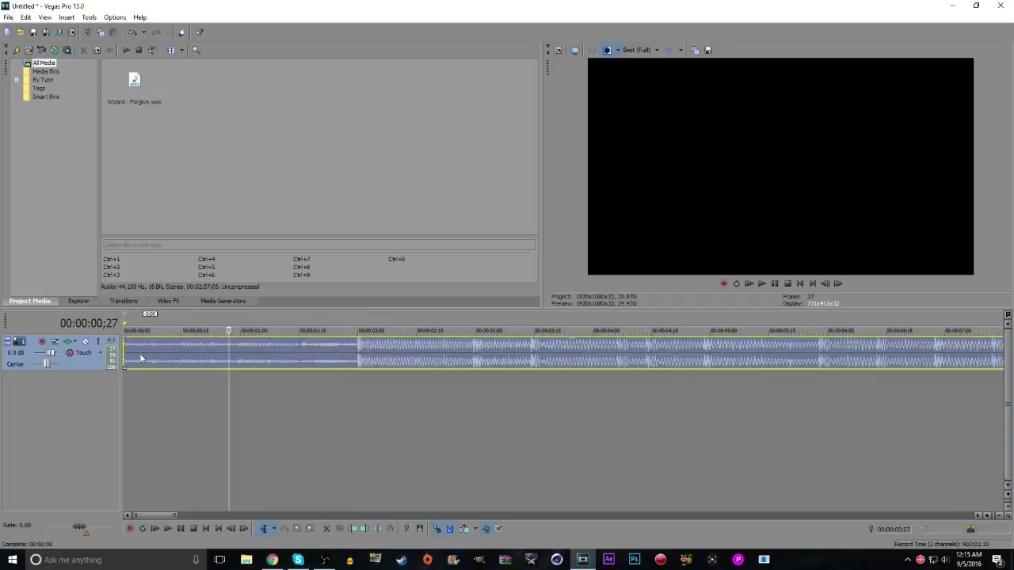
Render the audio as tutorial.wav in the Videos folder, using the Wave (Microsoft) Default Template
click(10, 18)
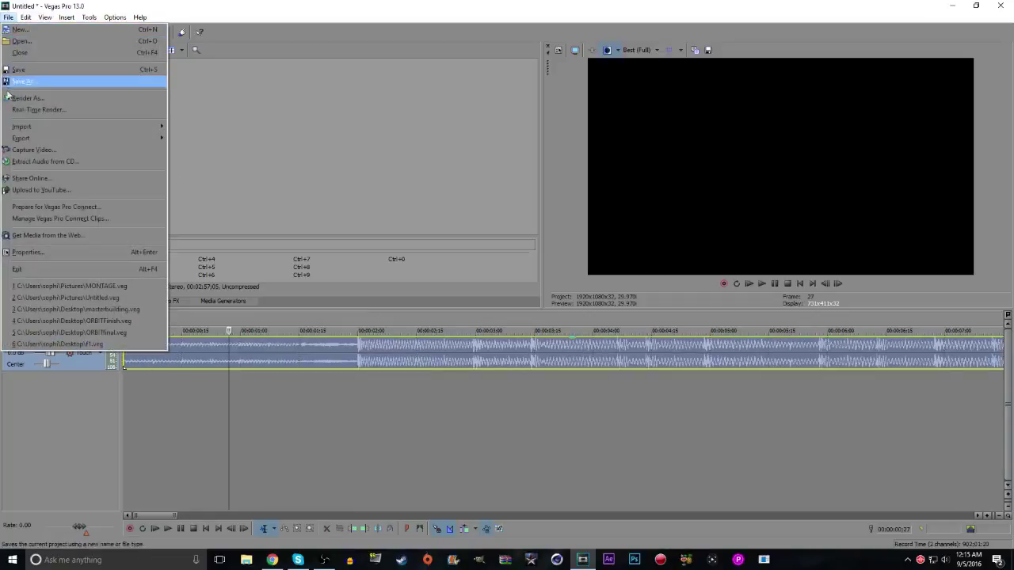
click(16, 98)
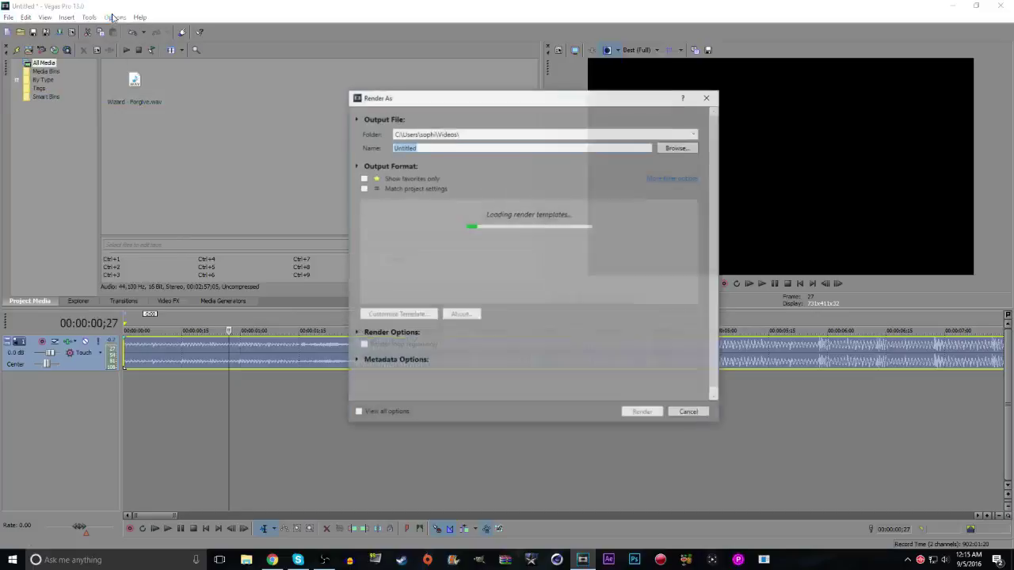
click(414, 282)
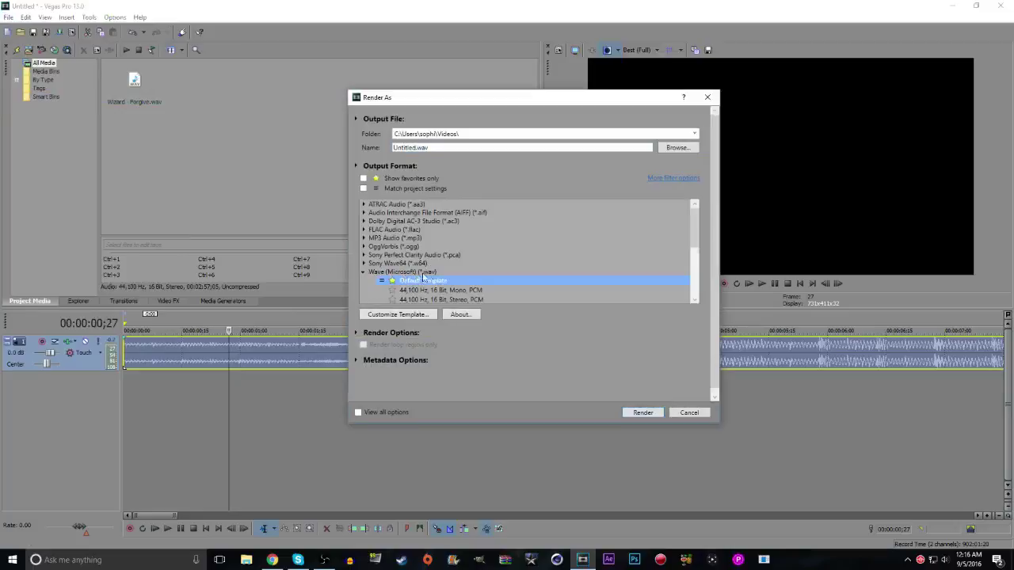
drag(416, 147, 355, 148)
text(t)
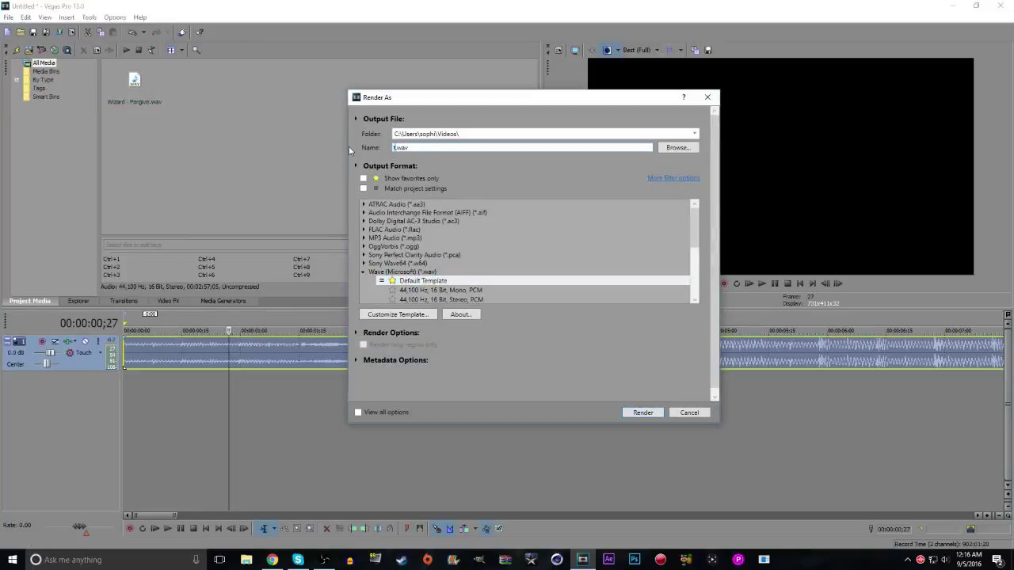
text(utorial)
click(643, 414)
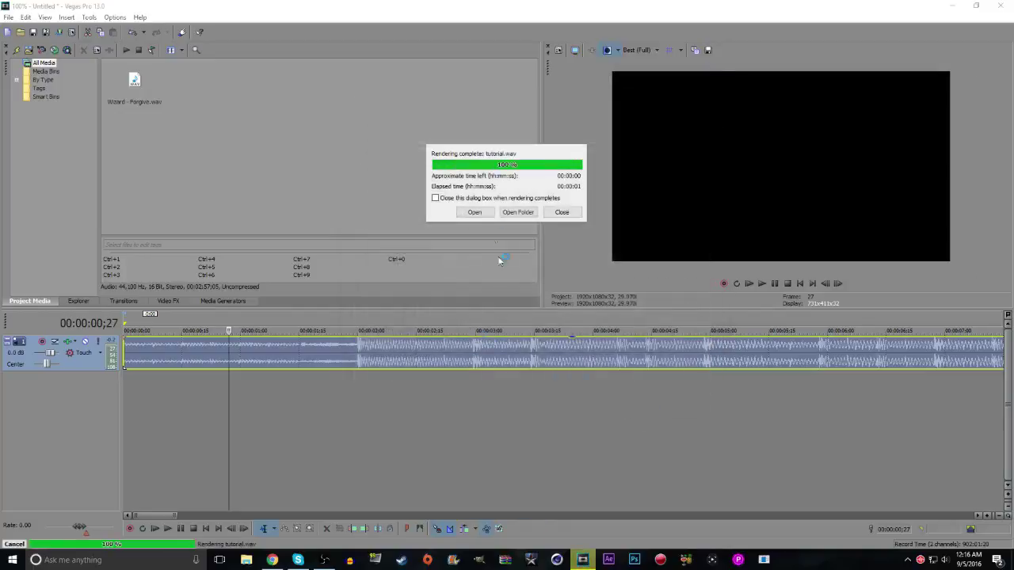
Open the render's output folder, play tutorial.wav to check it, and close the player and the folder
click(511, 216)
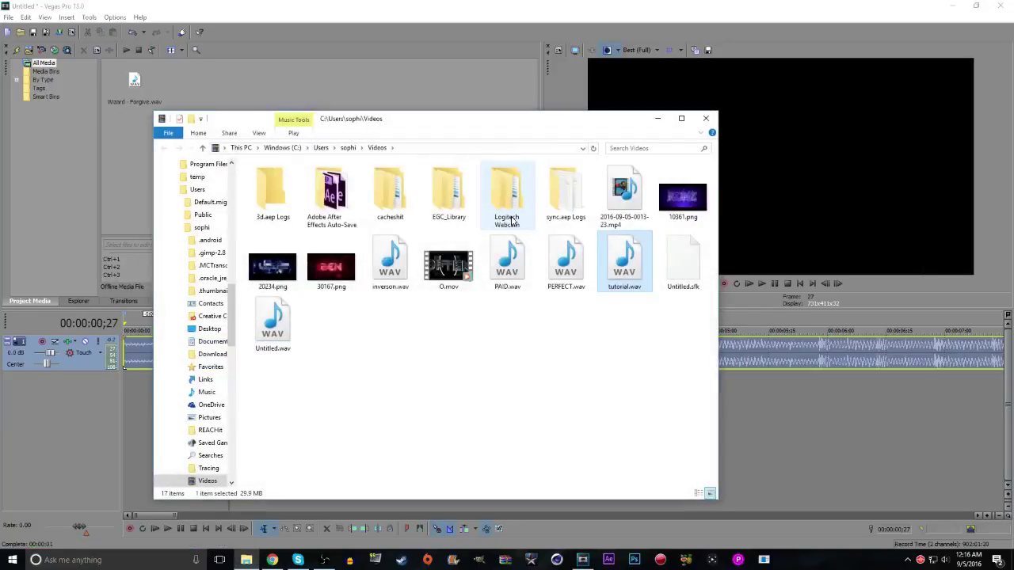
click(602, 269)
double_click(602, 269)
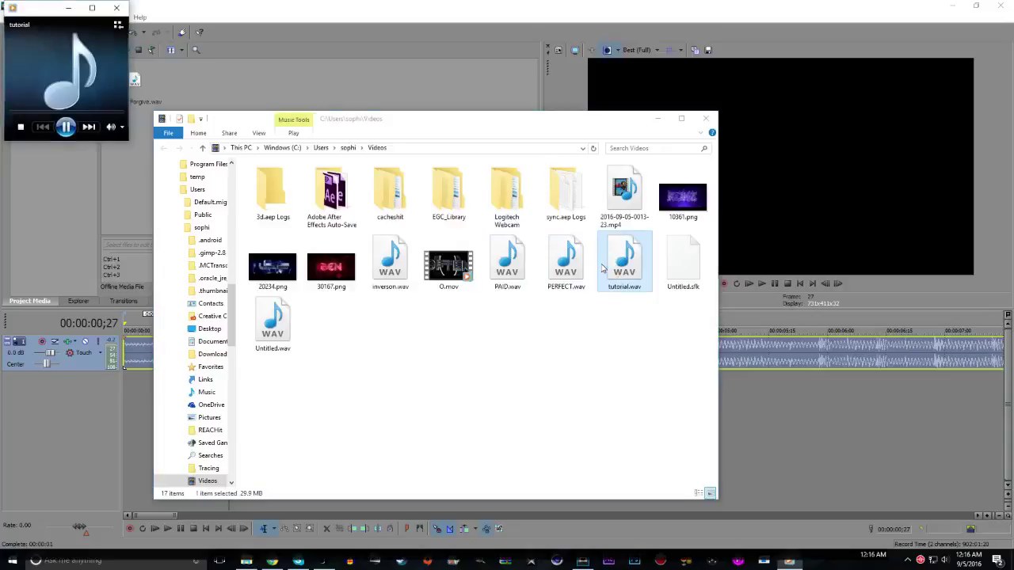
drag(48, 13, 325, 118)
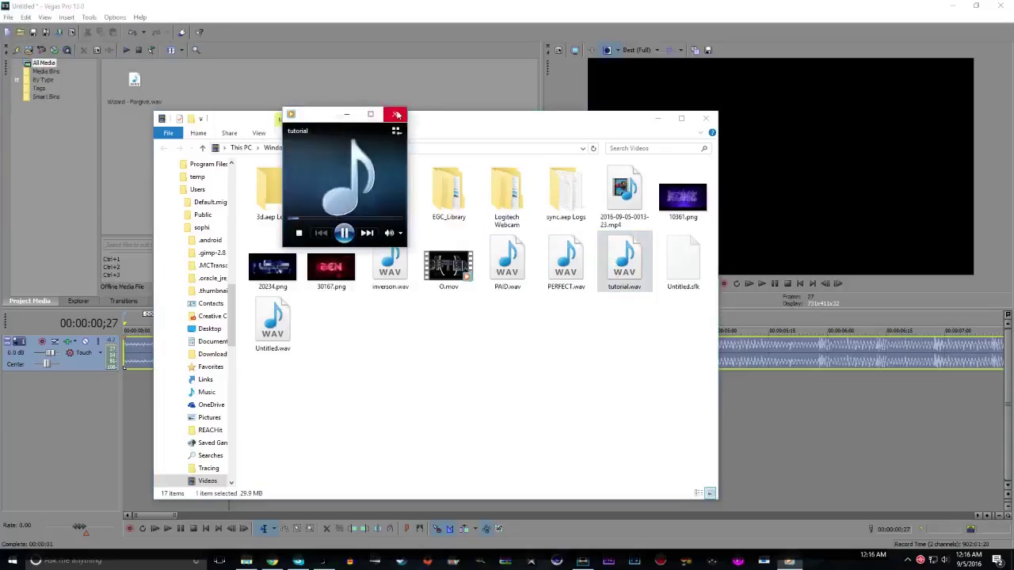
click(397, 116)
click(705, 118)
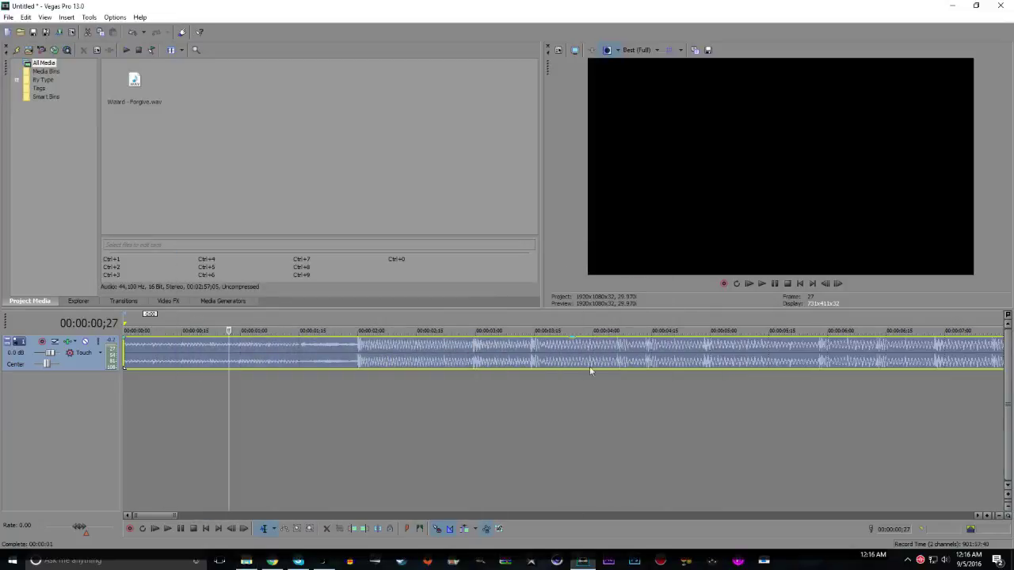
click(1000, 516)
click(1000, 516)
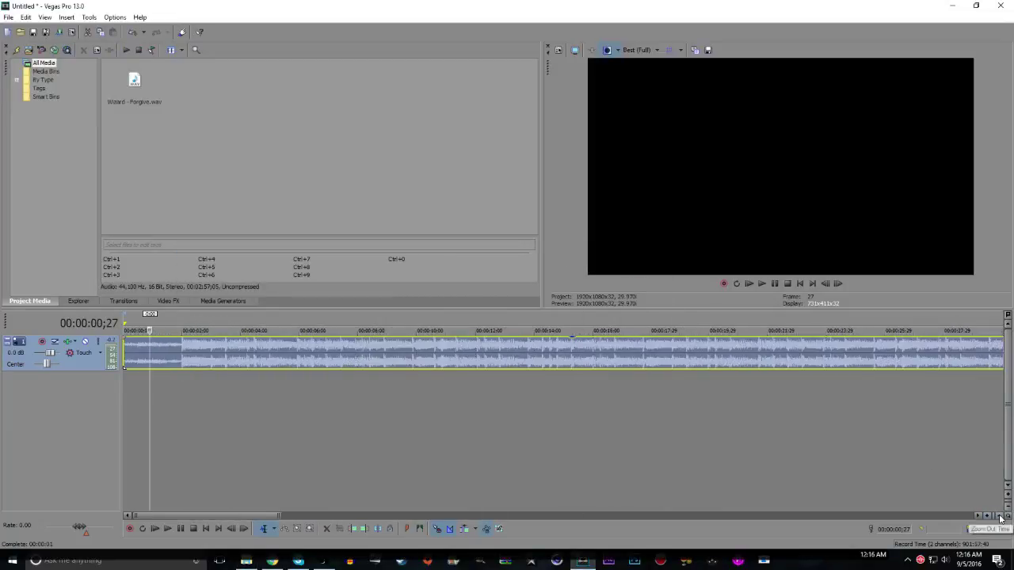
Look over the entire trimmed song on the timeline, and inspect its opening seconds up to the drop
click(1000, 516)
click(1000, 515)
click(1000, 516)
click(1000, 516)
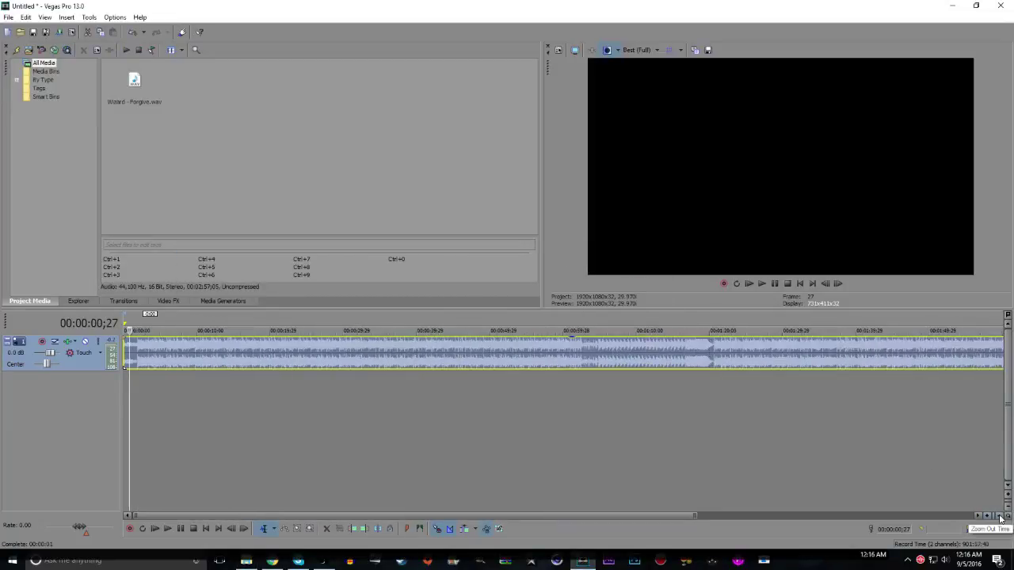
click(1000, 516)
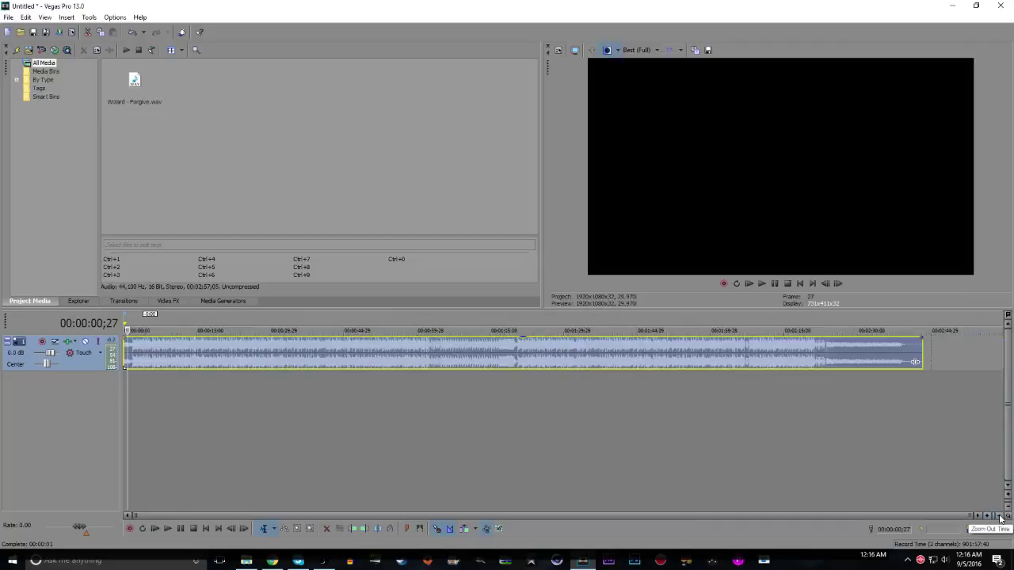
click(810, 568)
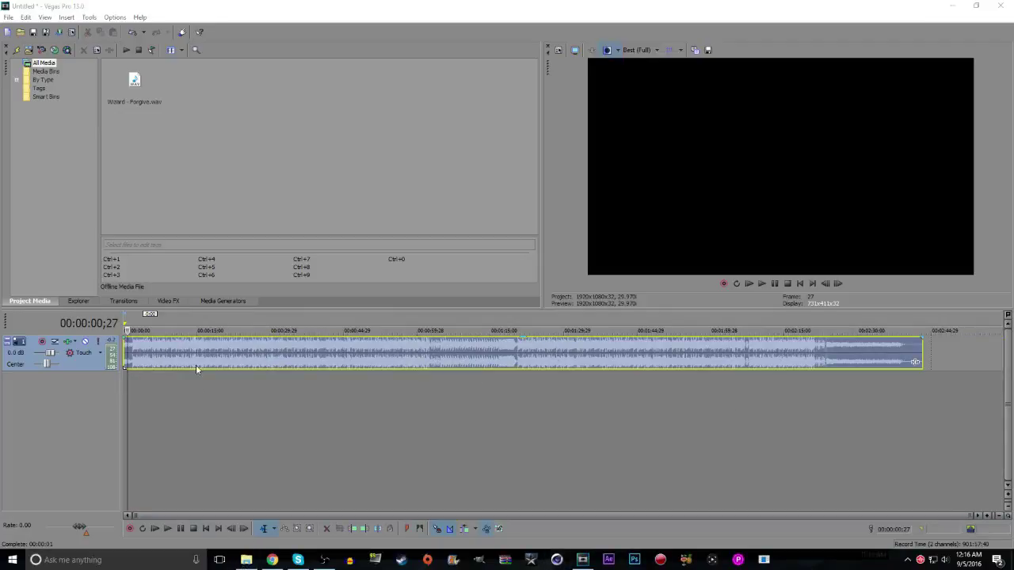
mouse_move(247, 564)
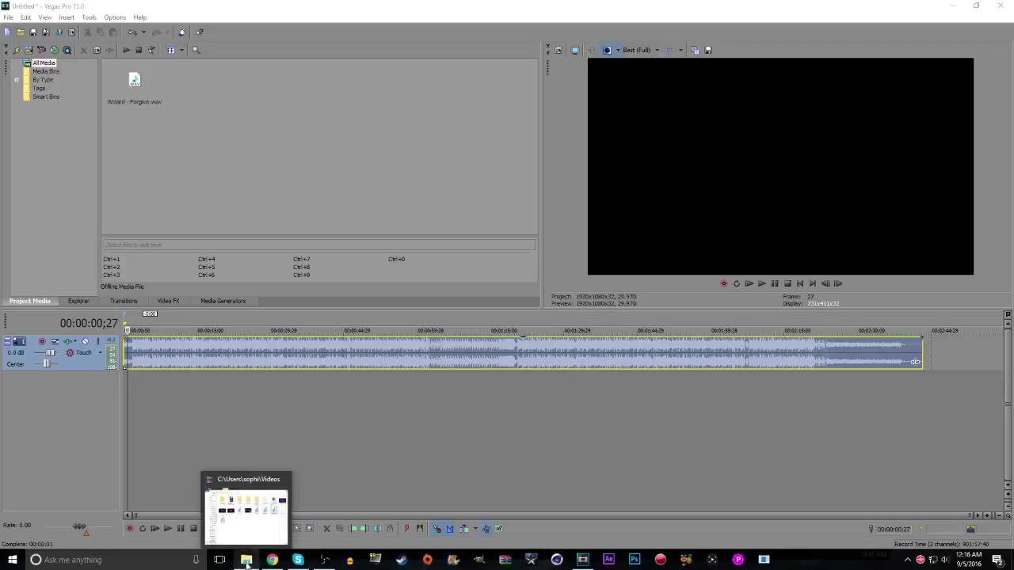
click(384, 492)
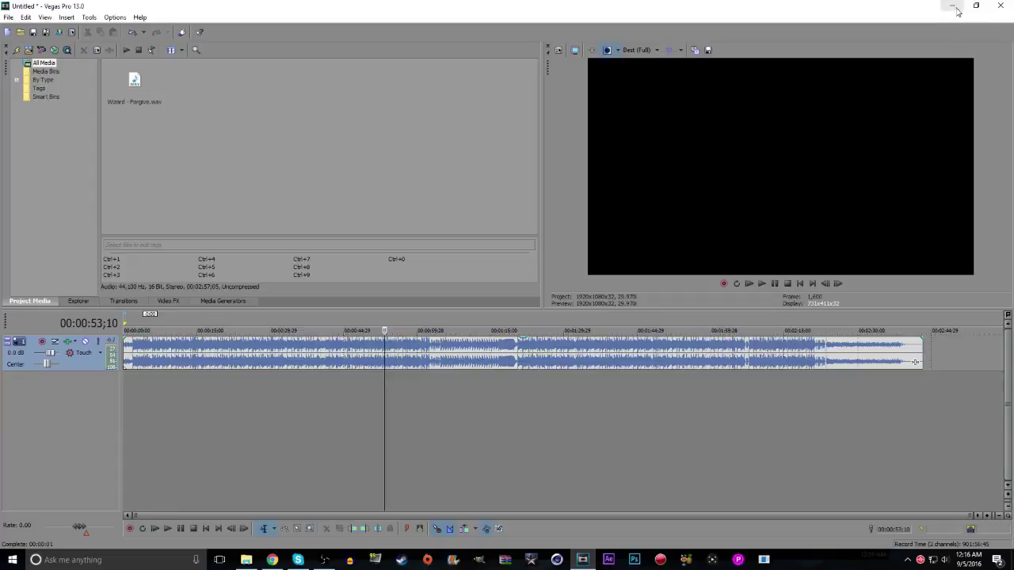
click(126, 326)
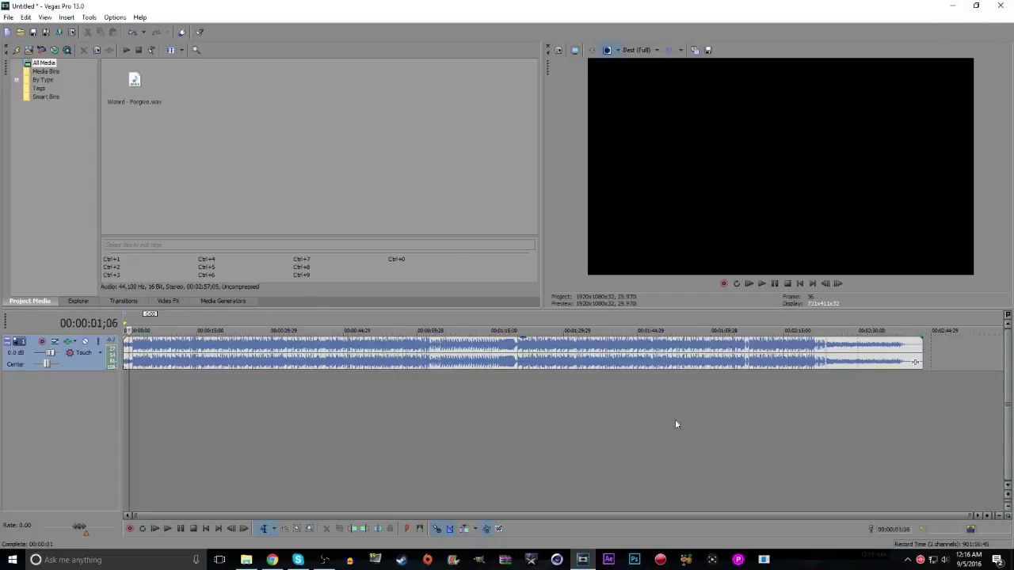
click(991, 516)
click(999, 515)
click(1000, 517)
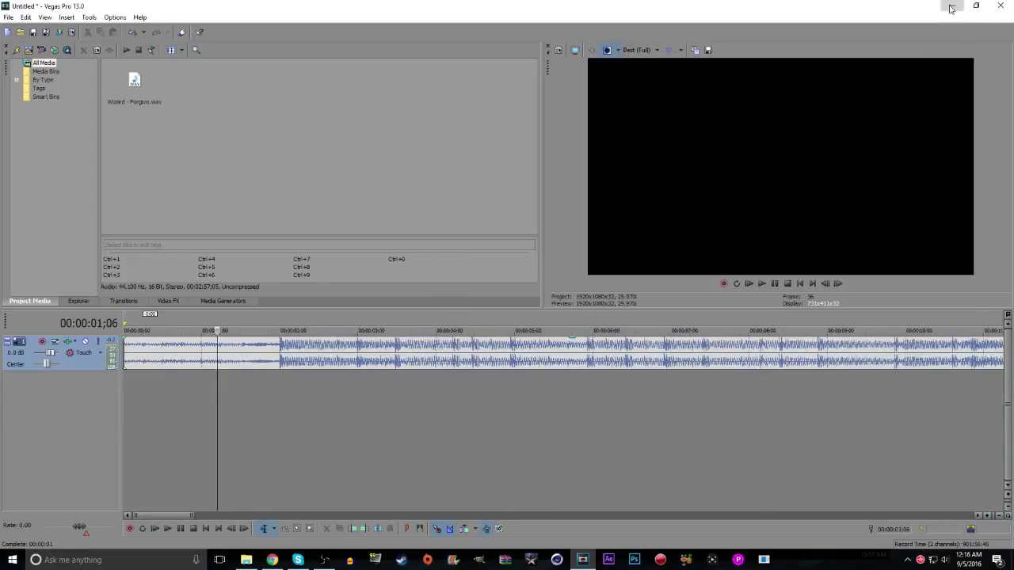
click(952, 9)
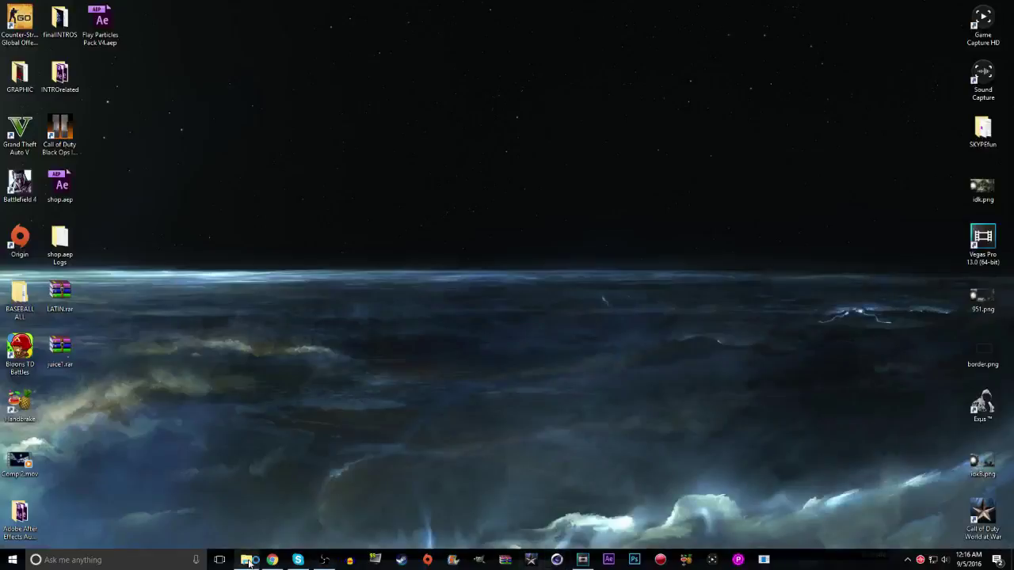
click(247, 561)
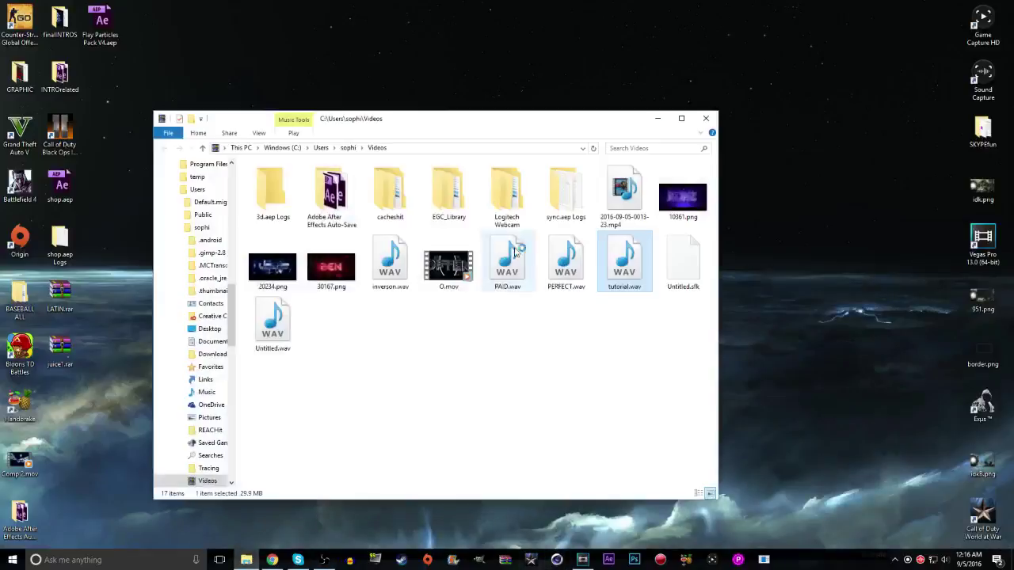
click(422, 78)
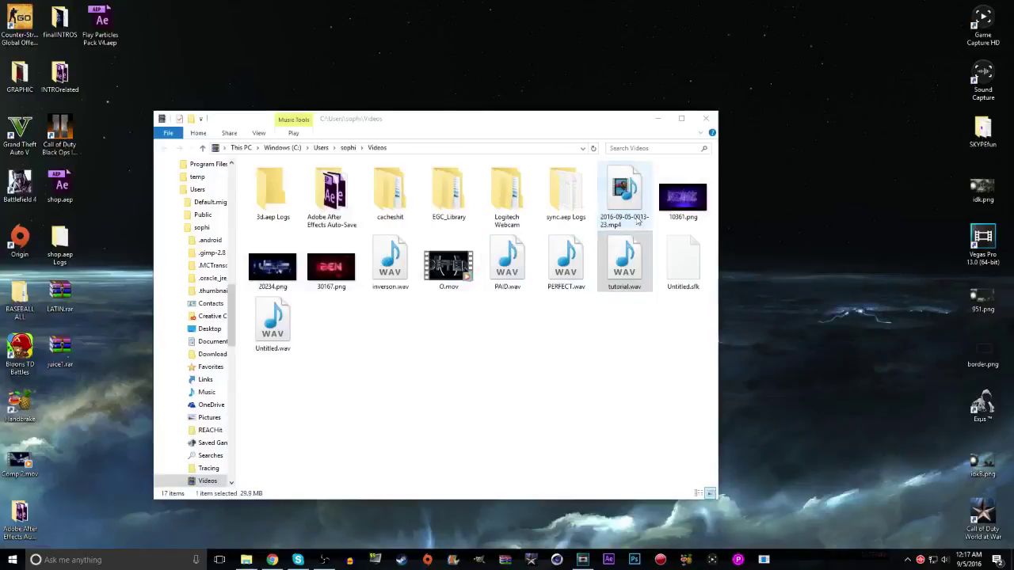
double_click(625, 194)
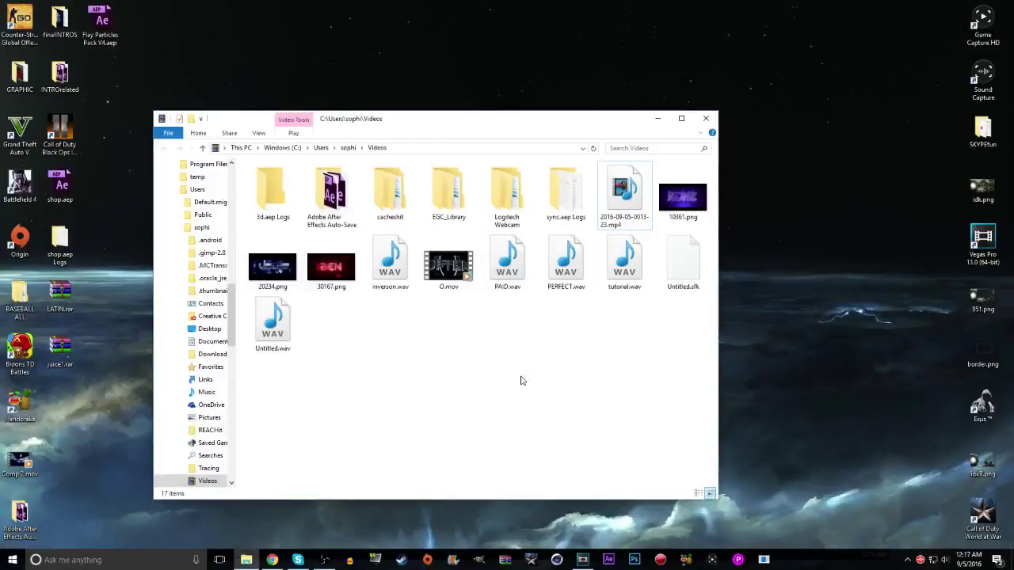
drag(566, 118, 610, 122)
click(658, 121)
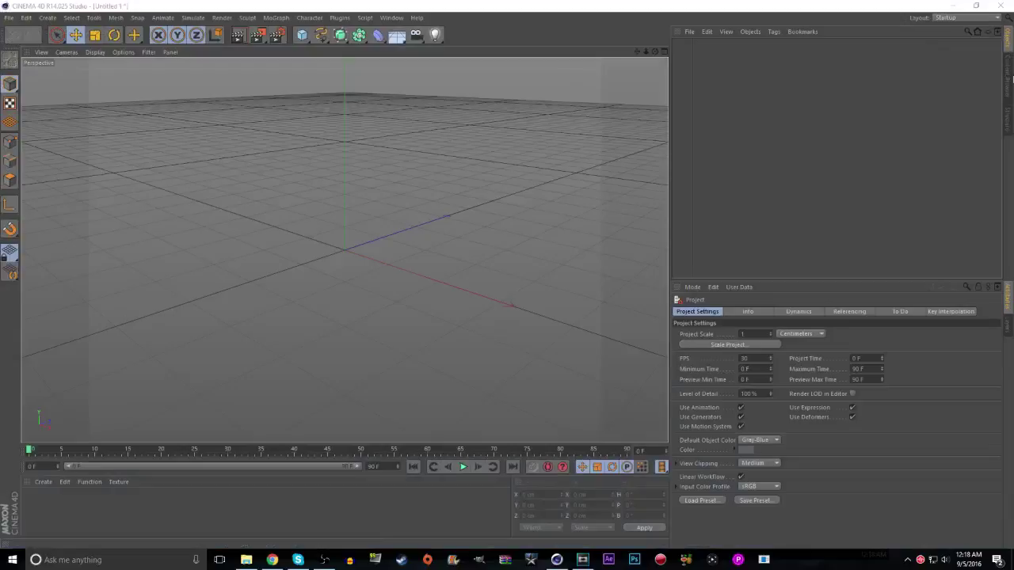
Browse the computer's drive in the Content Browser to the LIGHTROOMS folder inside GRAPHIC
click(1010, 77)
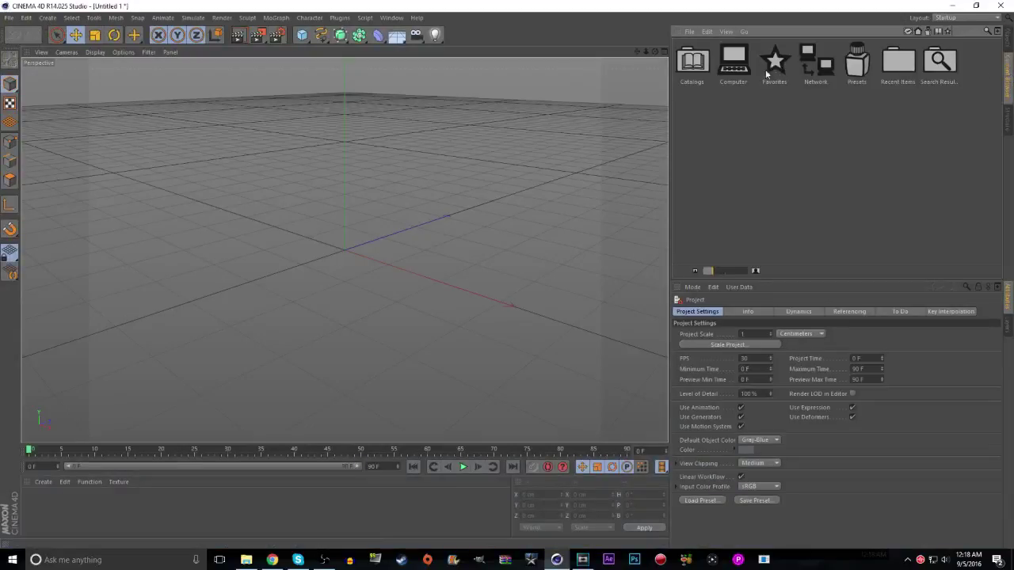
double_click(735, 64)
click(691, 67)
double_click(691, 64)
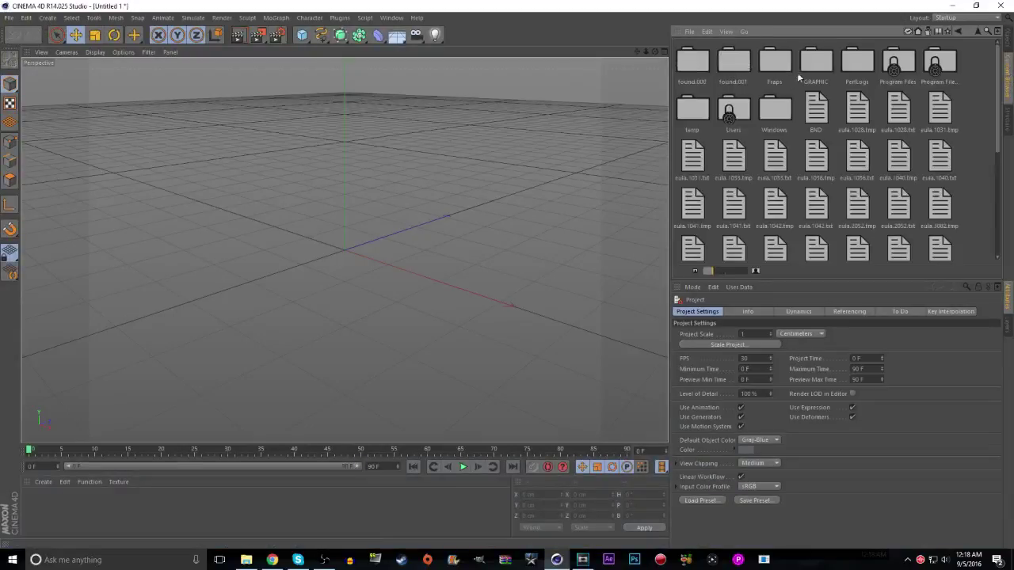
double_click(807, 68)
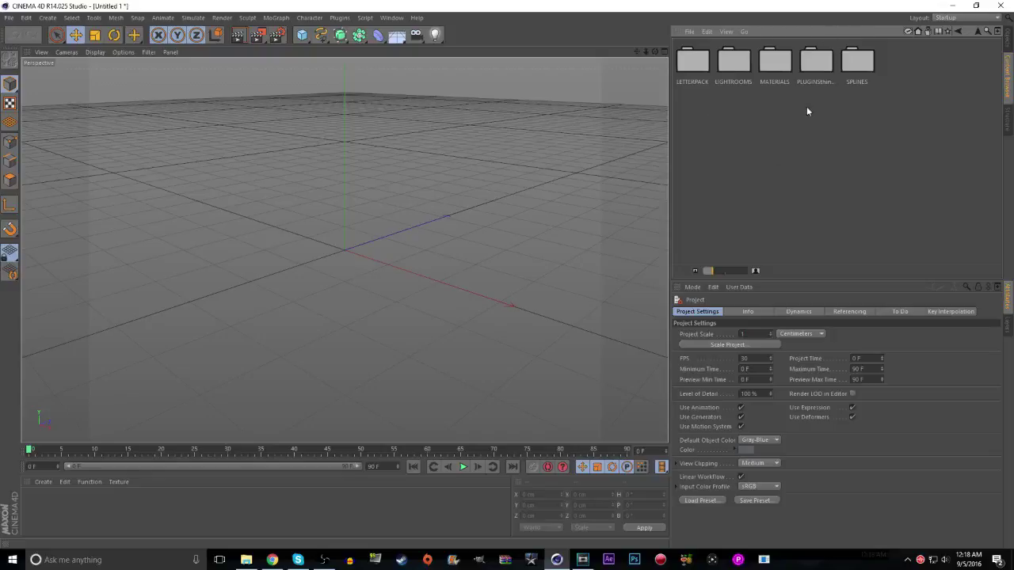
double_click(733, 65)
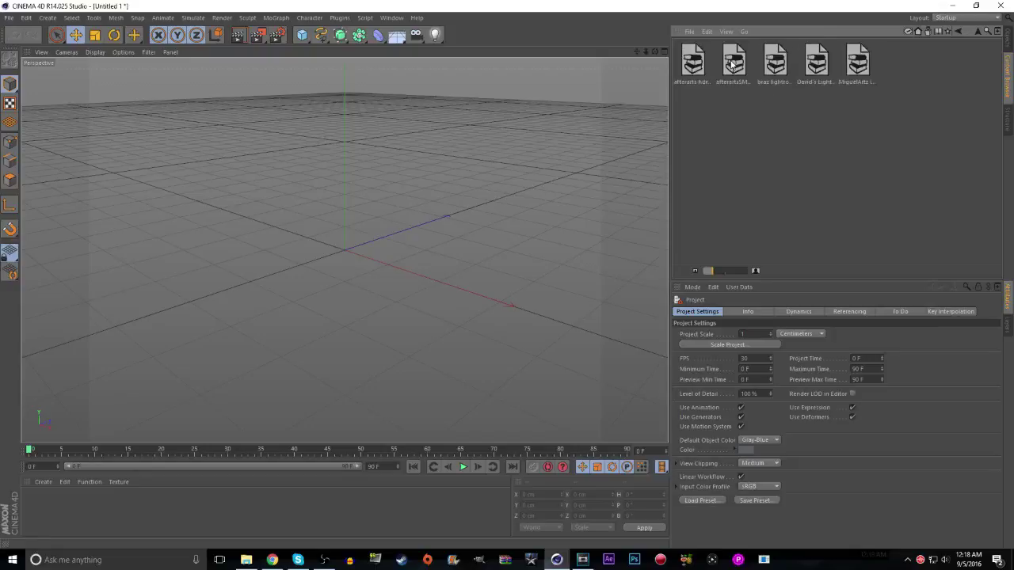
Load all three objects of the braz lightroom file, including its circle and MoText, into the scene
double_click(765, 71)
drag(813, 123, 696, 64)
right_click(697, 65)
click(717, 98)
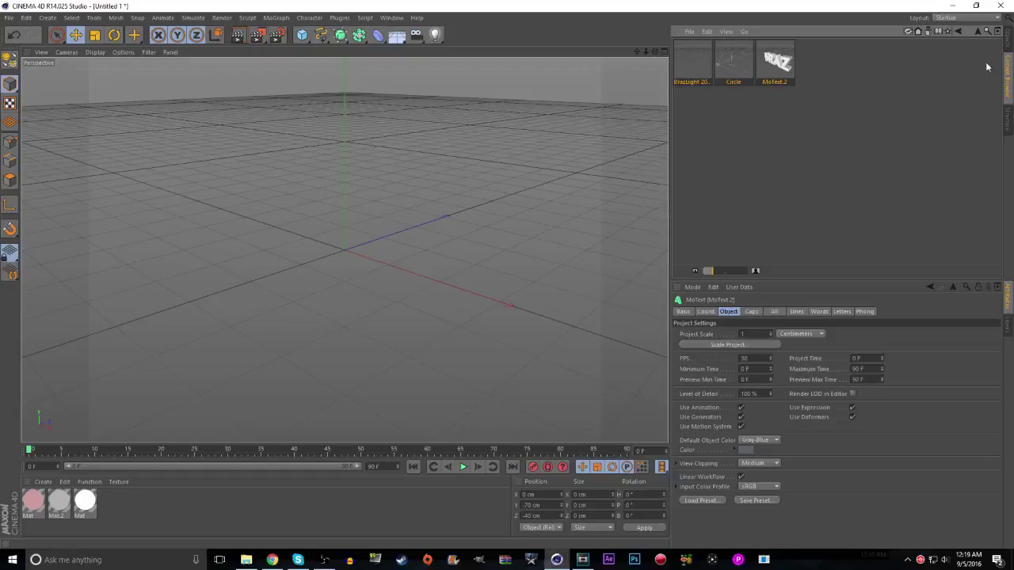
Load the High Settings render preset from the Render Settings folder of the afterartsSM lightroom file
click(958, 30)
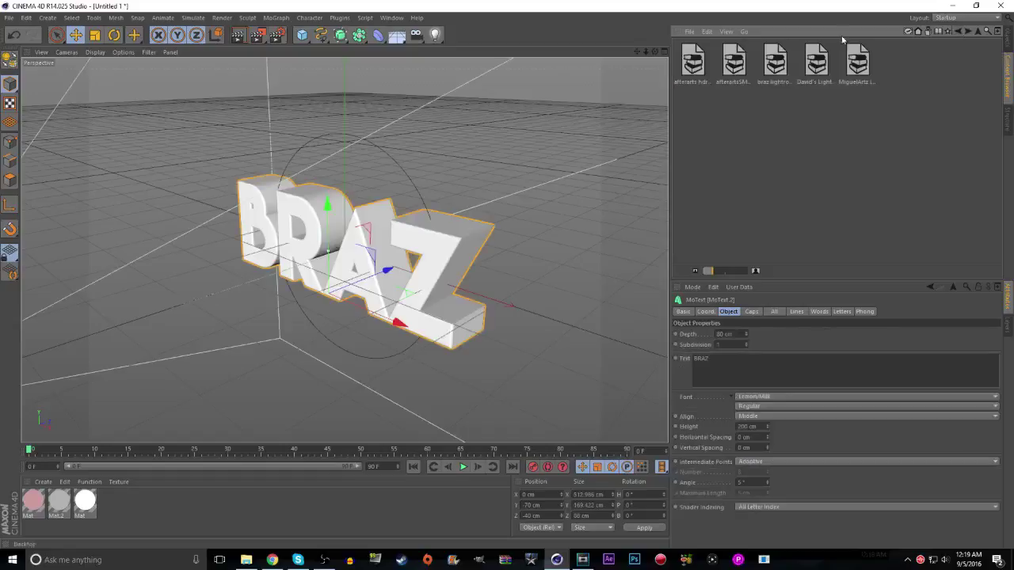
double_click(735, 69)
double_click(692, 69)
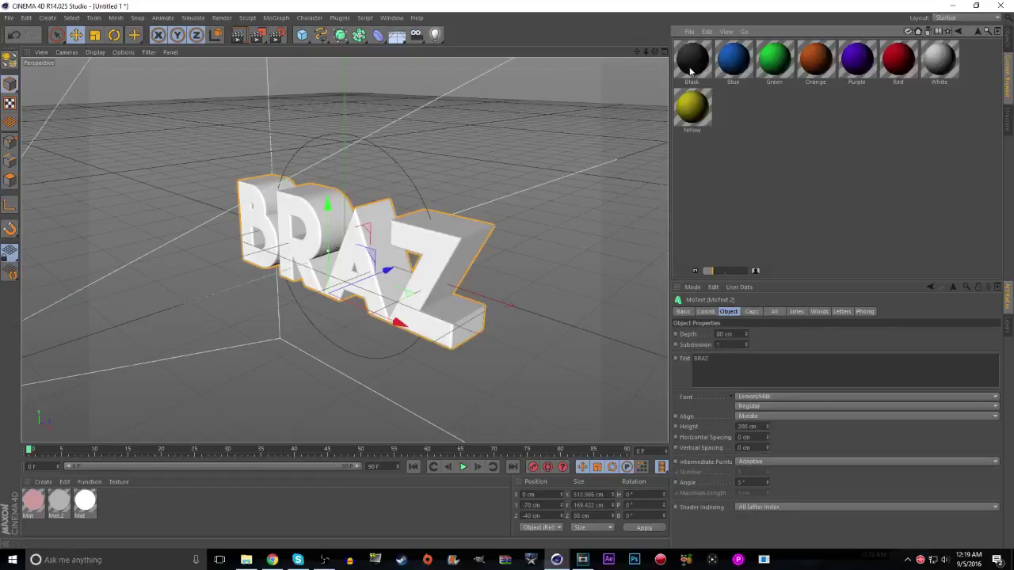
click(958, 31)
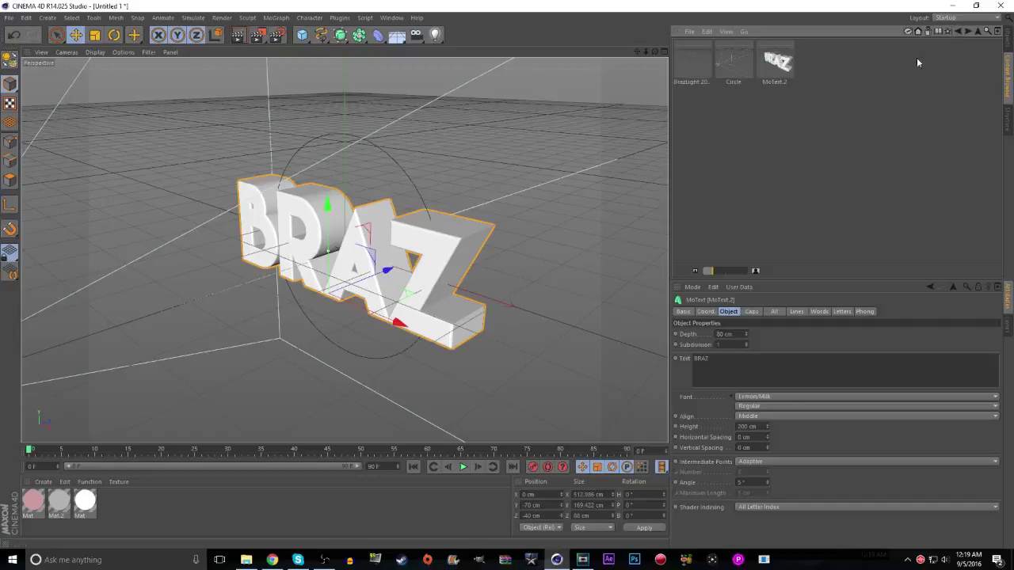
click(957, 32)
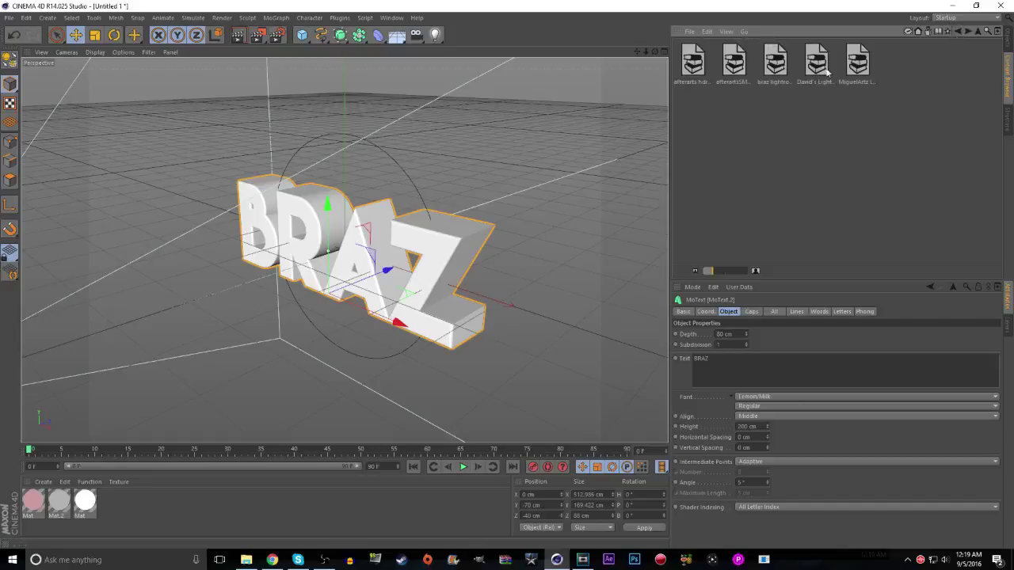
double_click(733, 65)
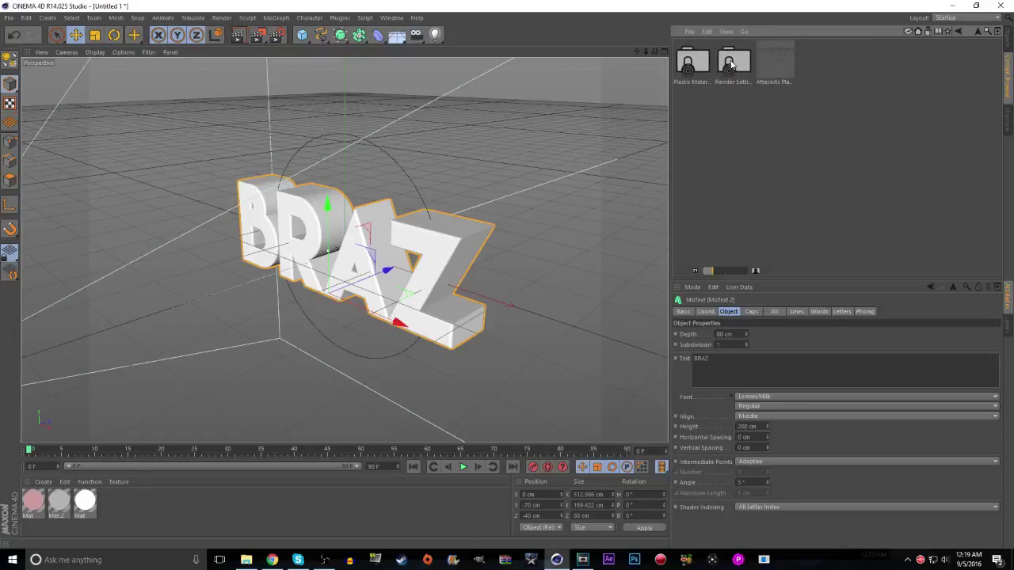
double_click(732, 65)
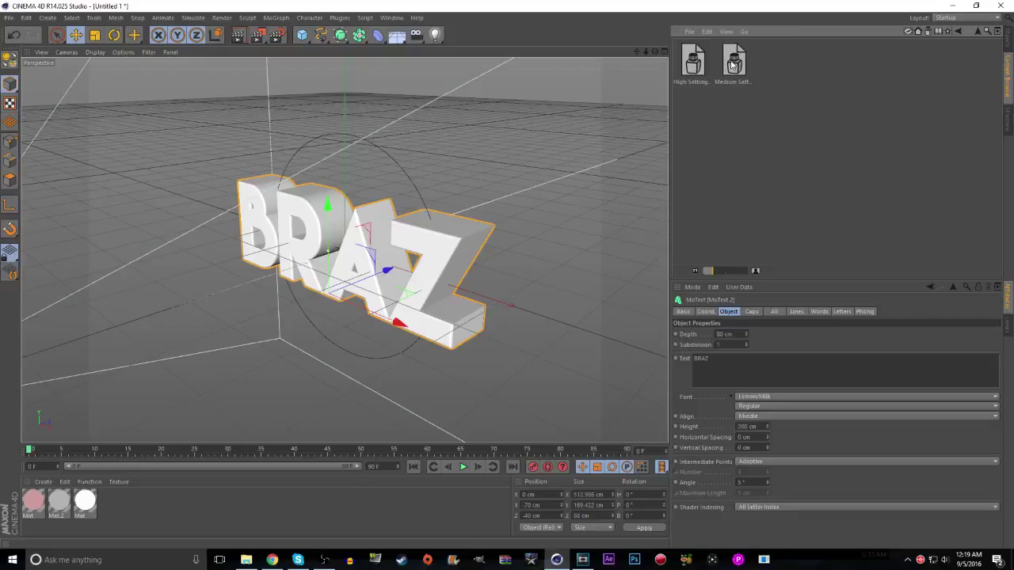
double_click(699, 65)
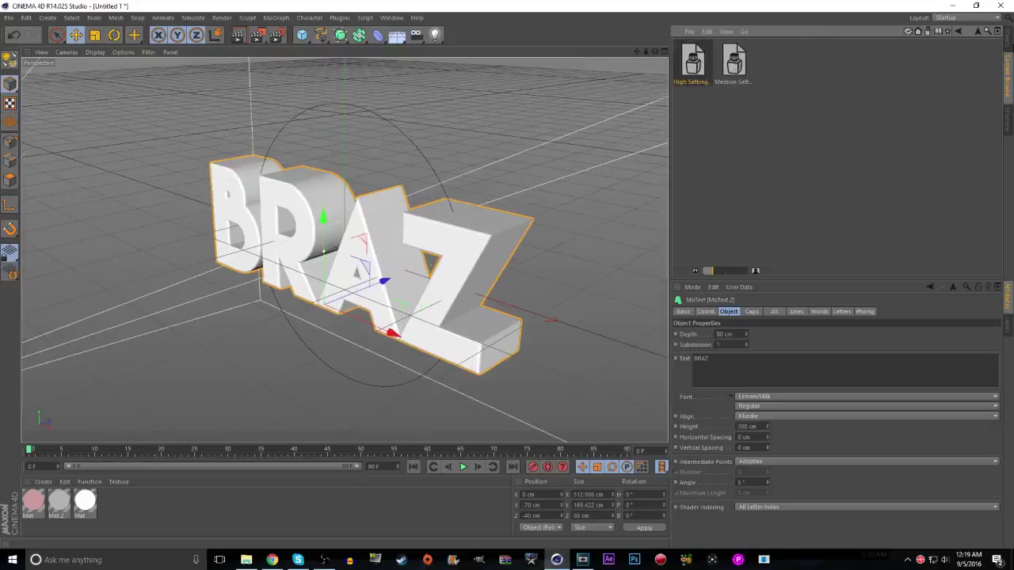
Open the render settings and make High Settings (1080p) the active preset
click(1009, 44)
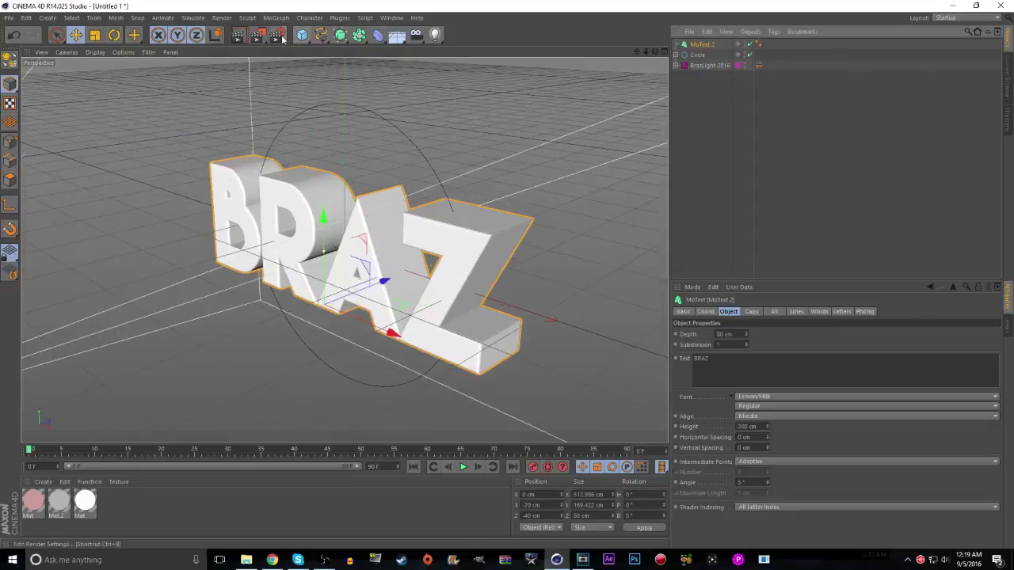
click(279, 36)
click(66, 207)
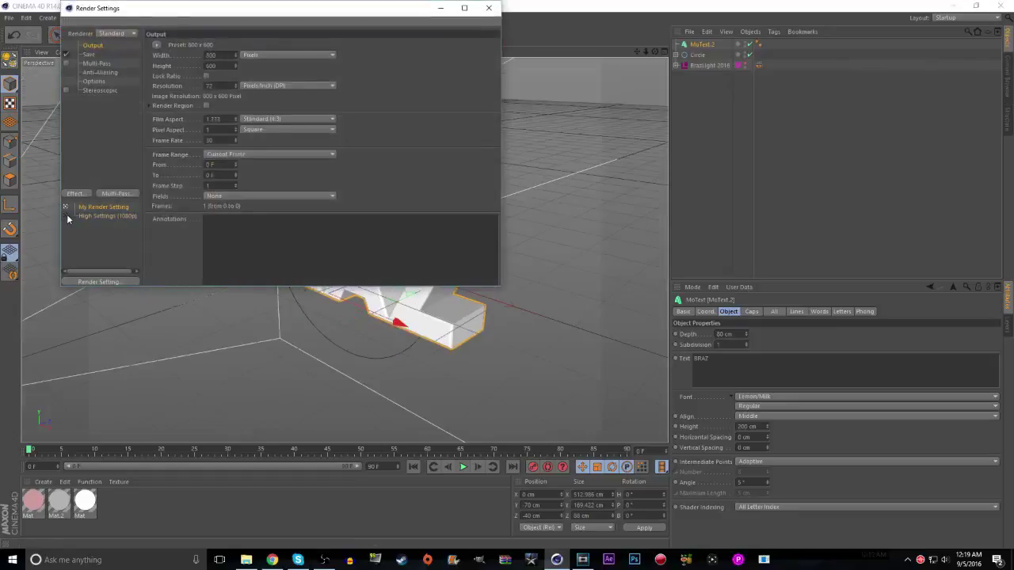
click(66, 216)
drag(309, 9, 765, 62)
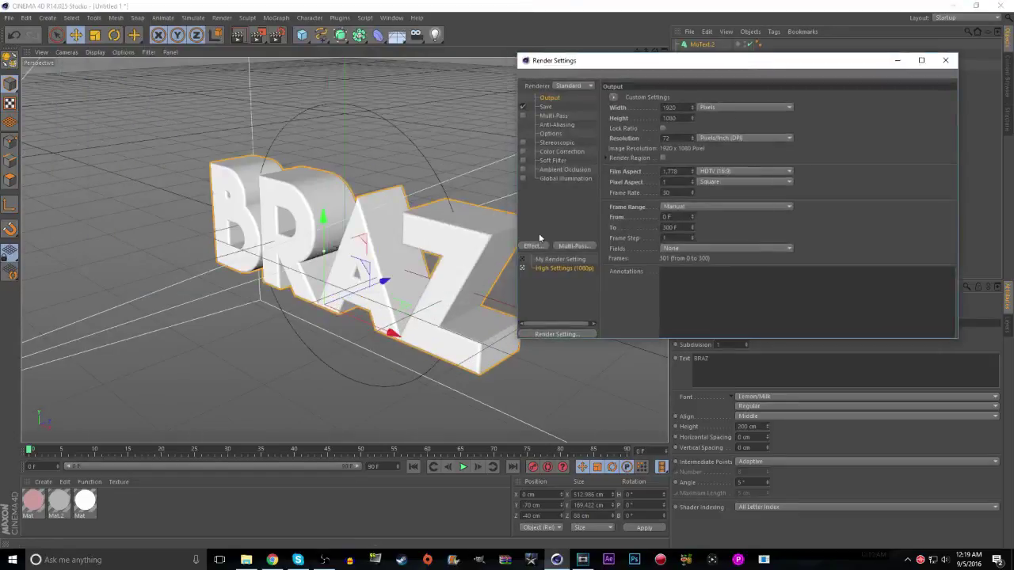
click(542, 261)
click(544, 269)
Set the preset's output frame rate to 60 and its frame range to All Frames
drag(672, 193, 641, 194)
key(BackSpace)
key(Return)
click(700, 208)
click(717, 237)
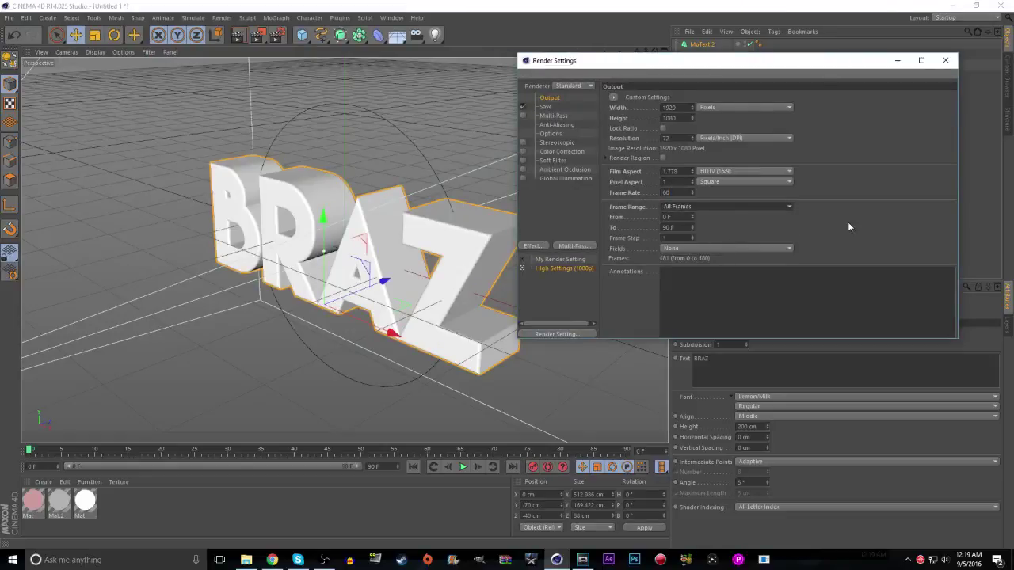
Lengthen the animation timeline to 300 frames and extend its visible range to match
drag(383, 466, 321, 465)
text(300)
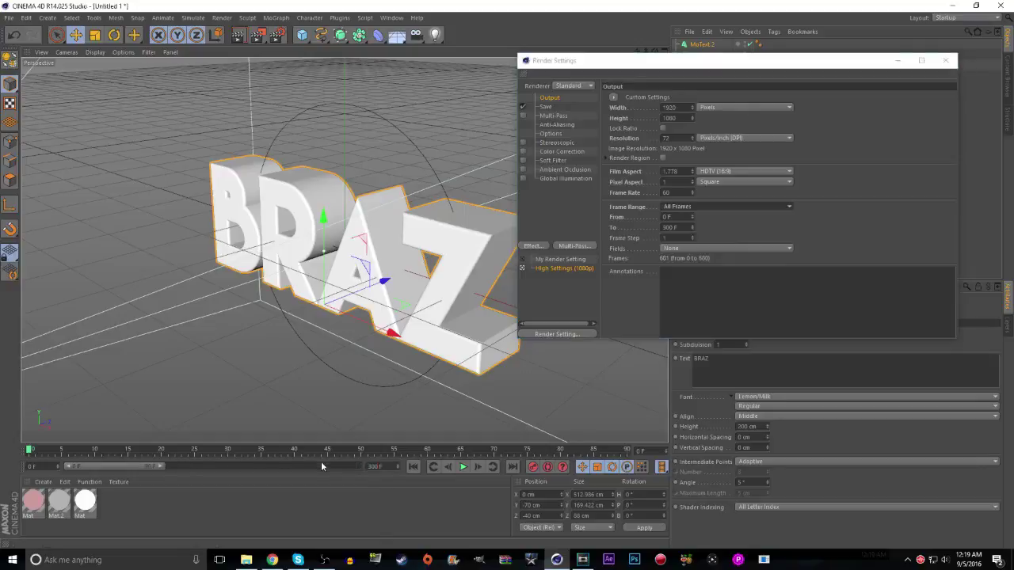
key(Return)
click(823, 249)
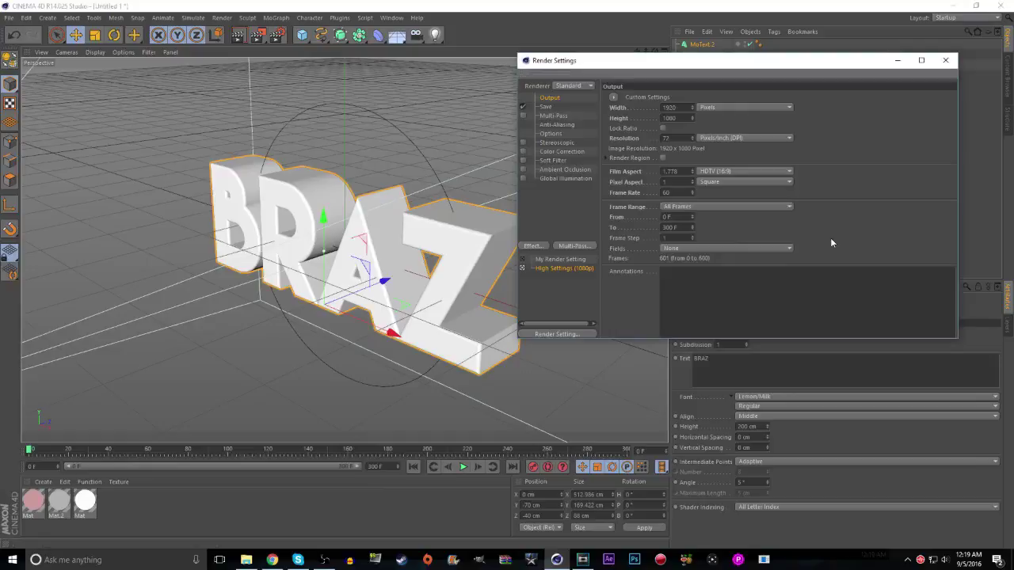
Review the preset's save, anti-aliasing and general options, and enable its Color Correction, Global Illumination and Ambient Occlusion effects
click(546, 106)
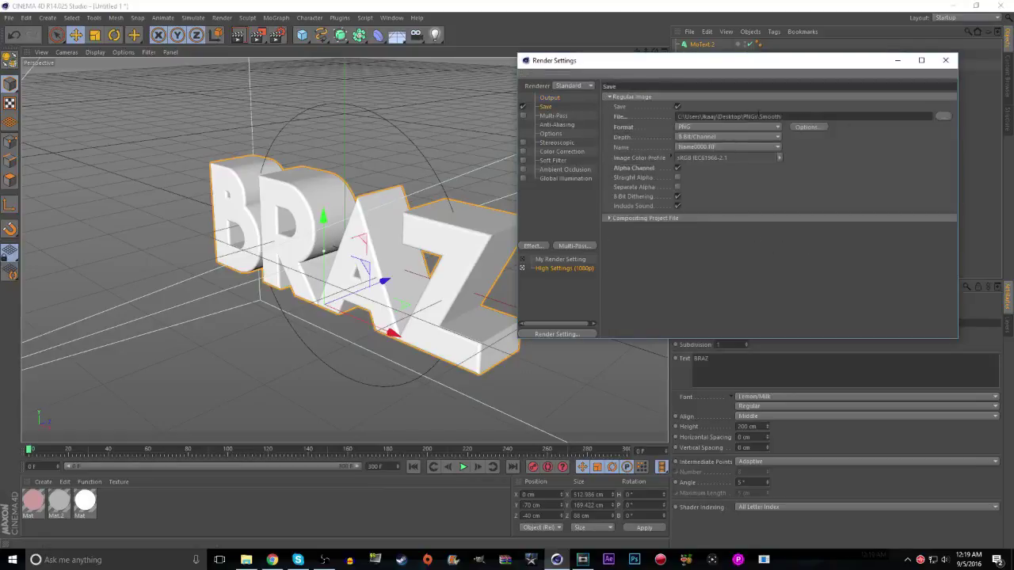
click(555, 126)
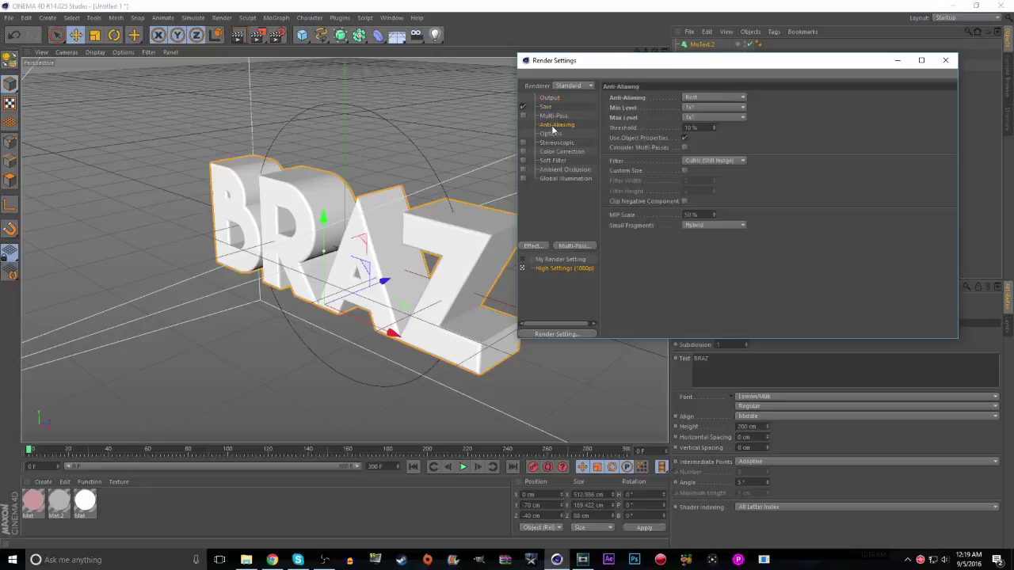
click(554, 117)
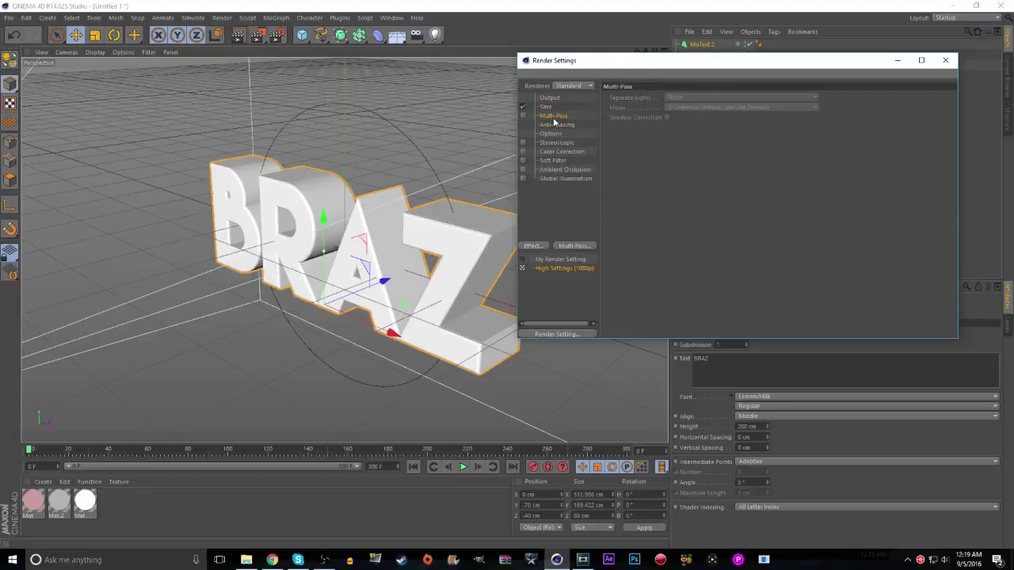
click(548, 133)
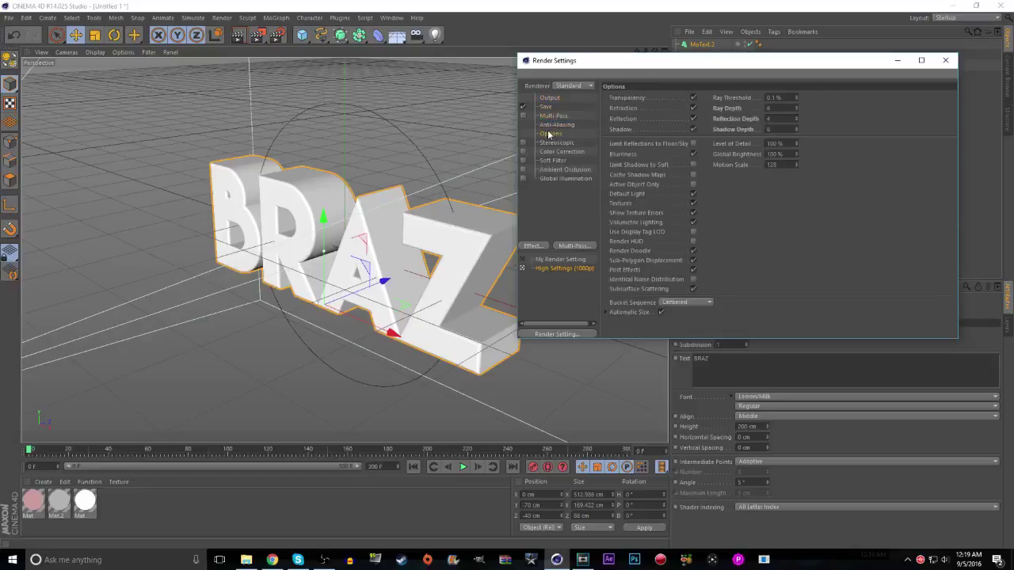
click(524, 152)
click(523, 179)
click(523, 170)
click(558, 151)
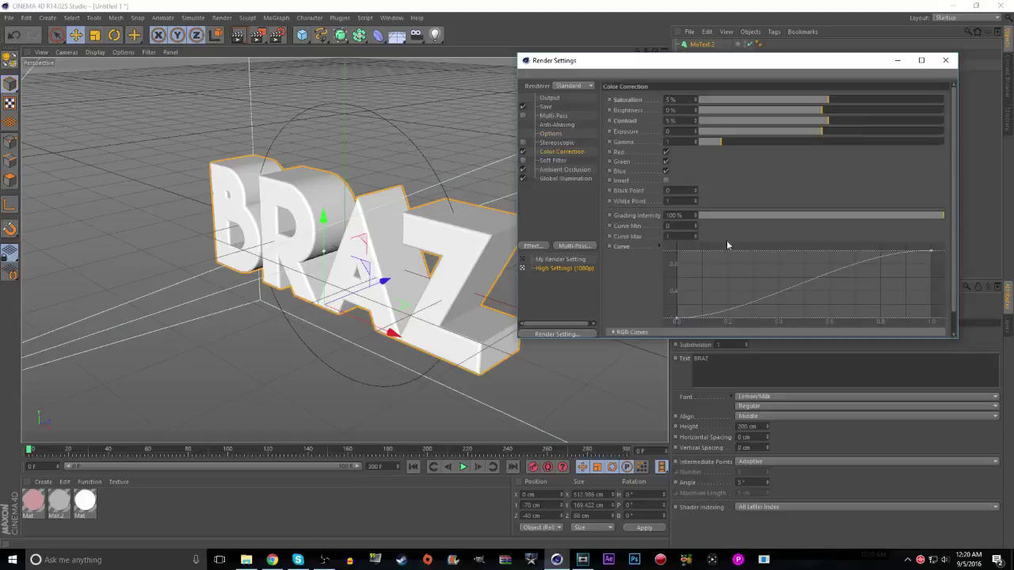
Review the Color Correction, Ambient Occlusion and Global Illumination settings, including the sampling and cache options, and close the render settings
scroll(759, 248, down, 2)
scroll(758, 248, up, 2)
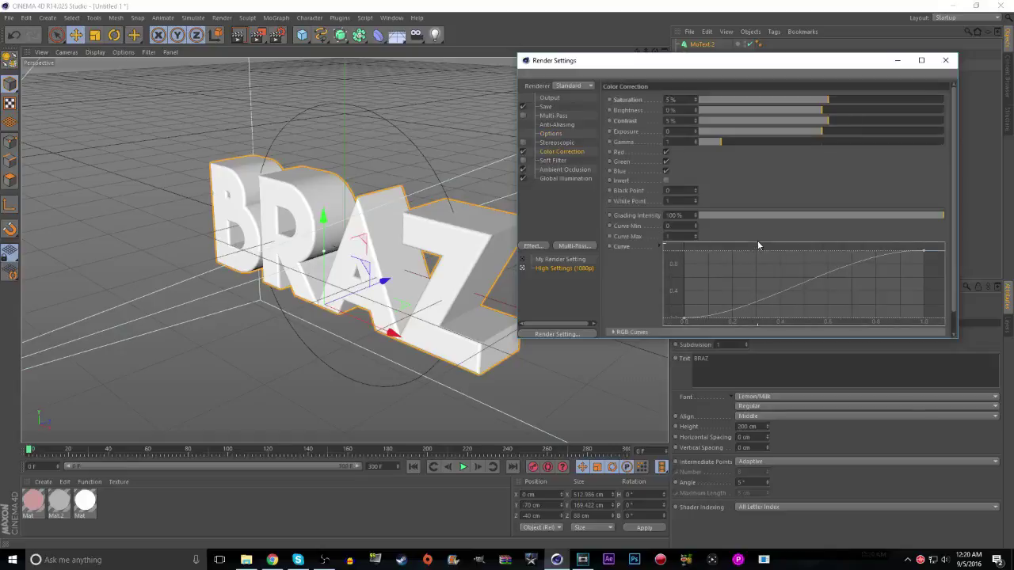
click(553, 170)
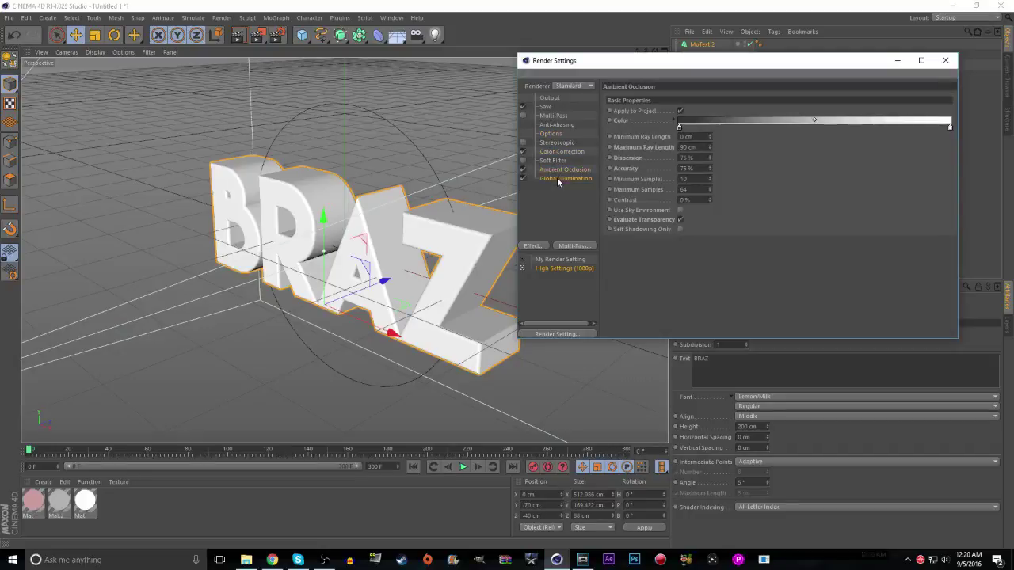
click(558, 179)
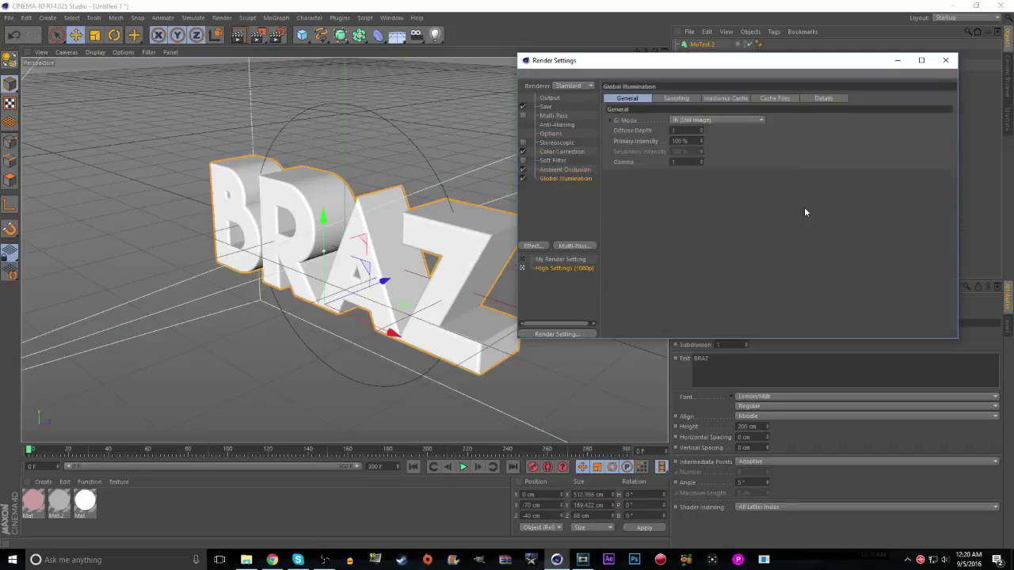
click(686, 99)
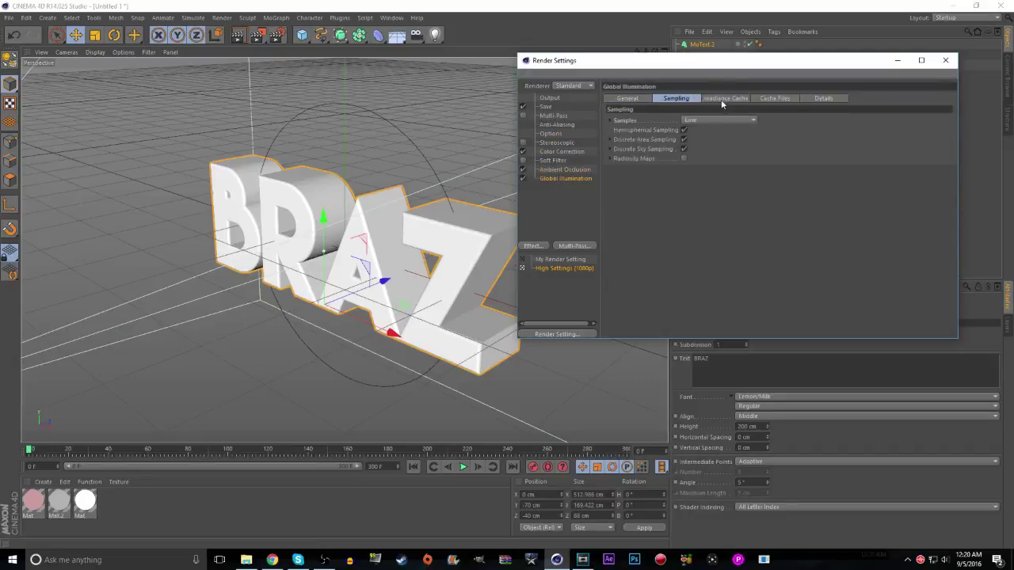
click(723, 101)
click(773, 100)
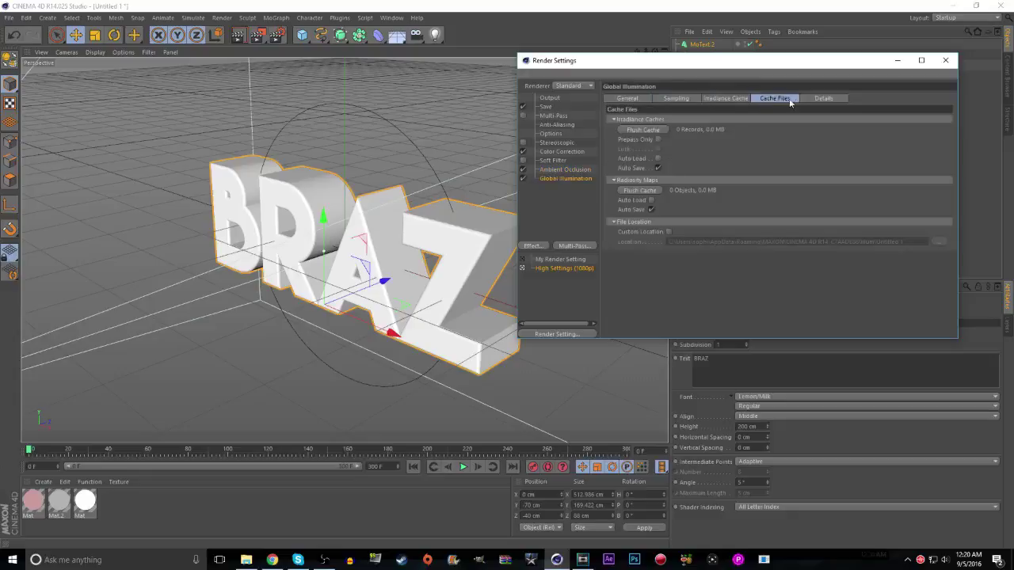
click(824, 100)
click(640, 100)
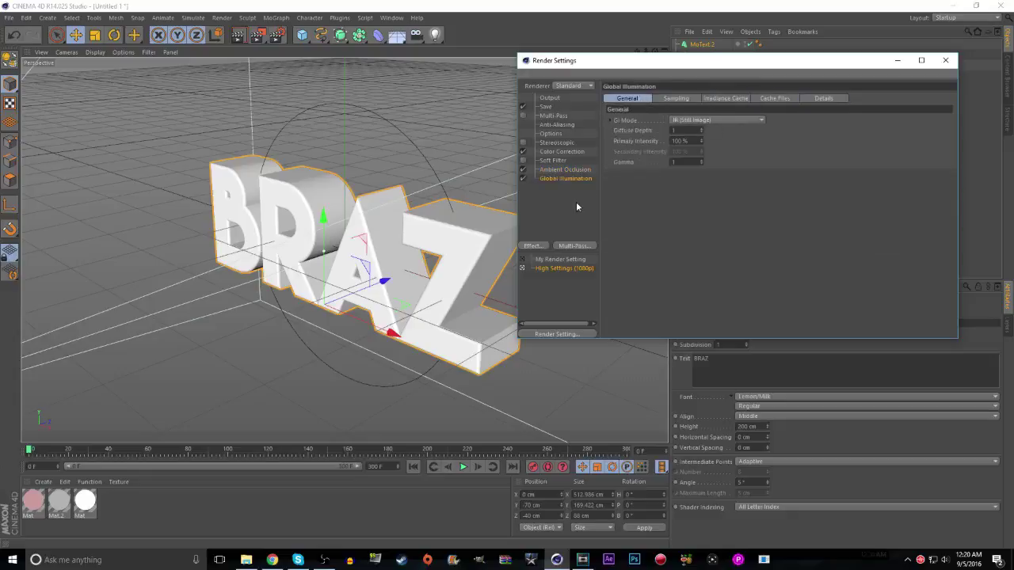
click(565, 170)
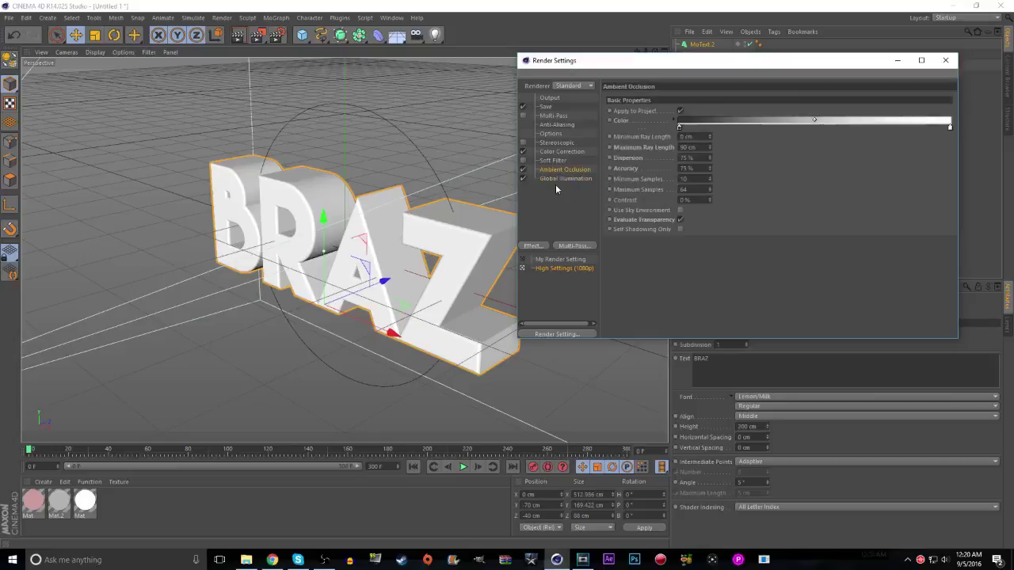
click(554, 179)
click(943, 61)
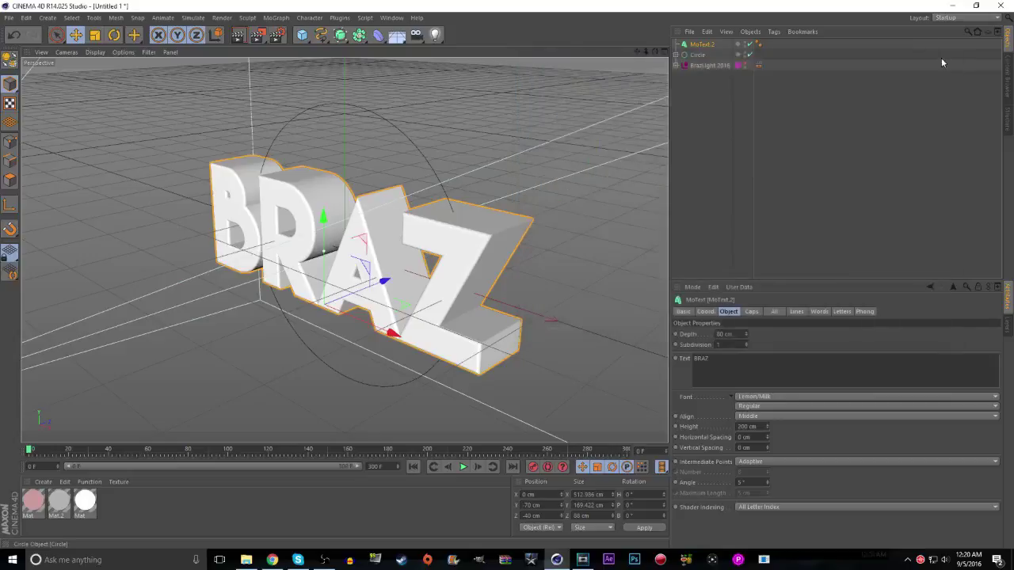
Go back through the Content Browser to the main preset folders and open the MATERIALS folder
click(1008, 83)
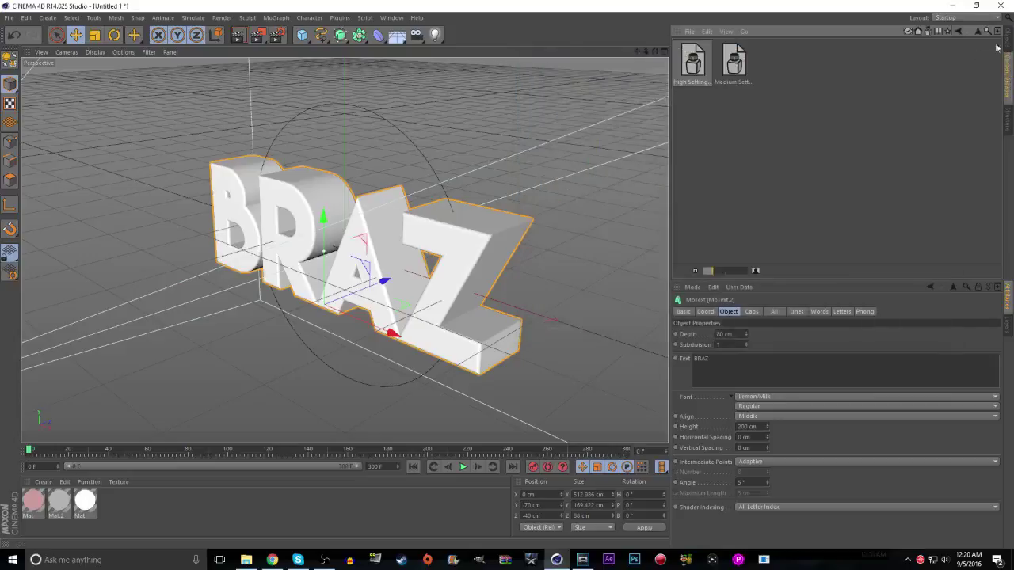
click(958, 32)
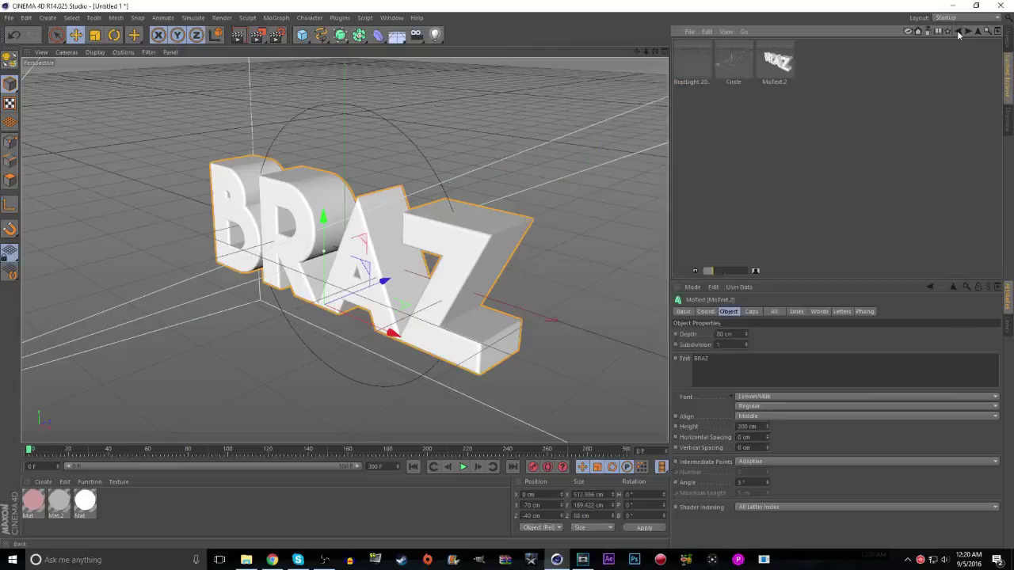
click(958, 32)
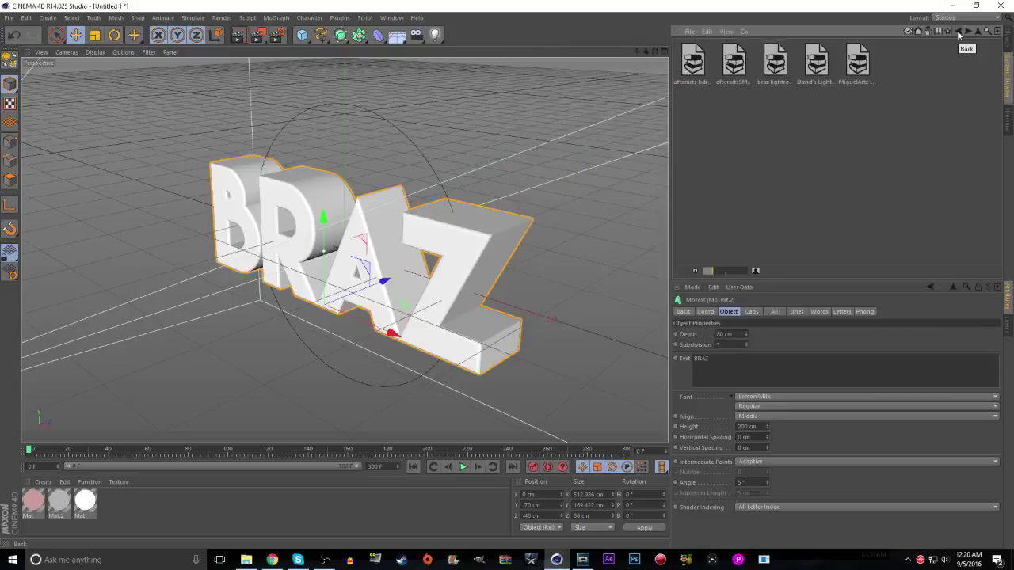
click(958, 32)
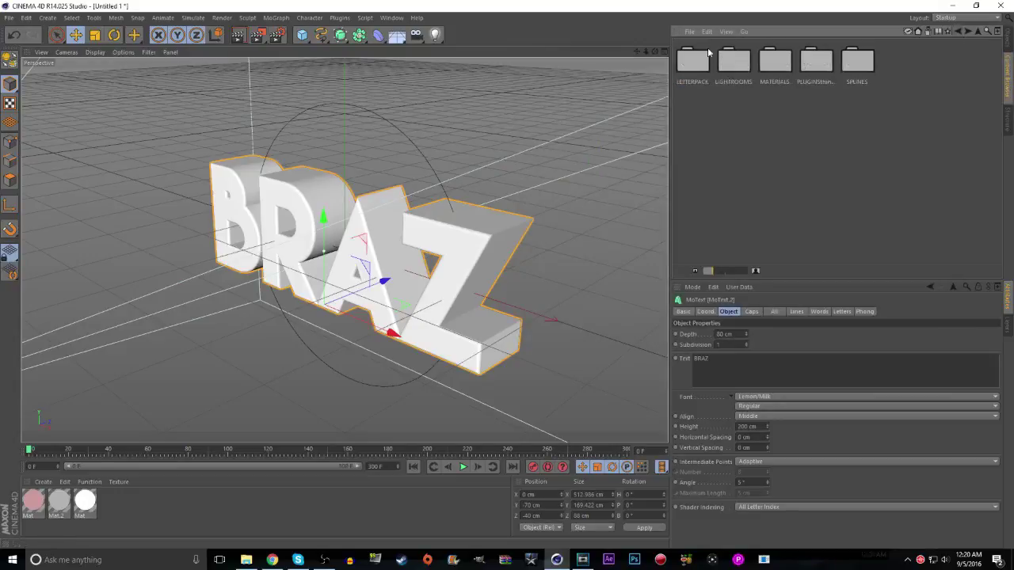
double_click(777, 70)
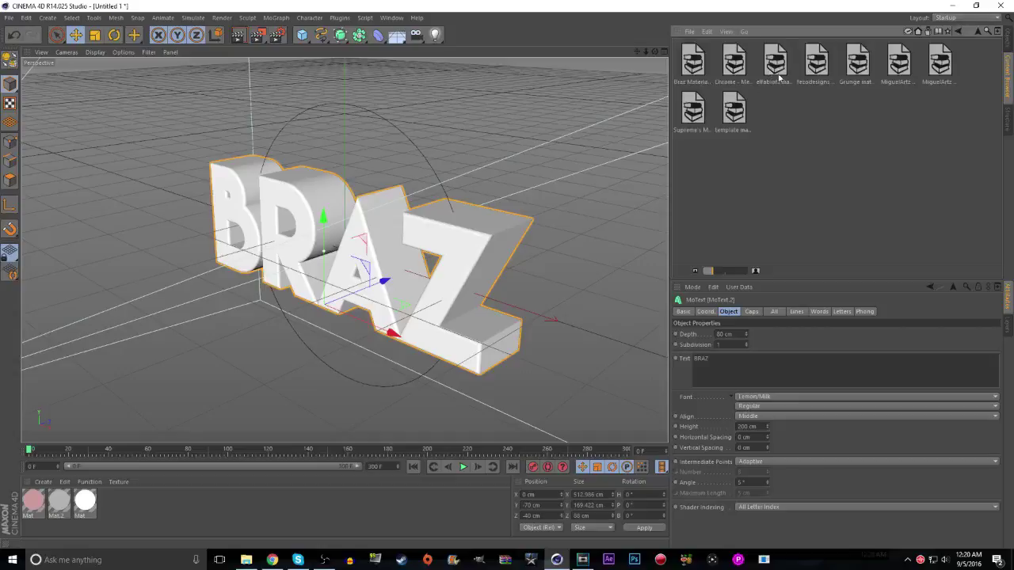
Open the Braz material pack and load the materials Ferro 1 to Ferro 5 into the scene
double_click(701, 63)
double_click(938, 62)
right_click(680, 63)
click(707, 83)
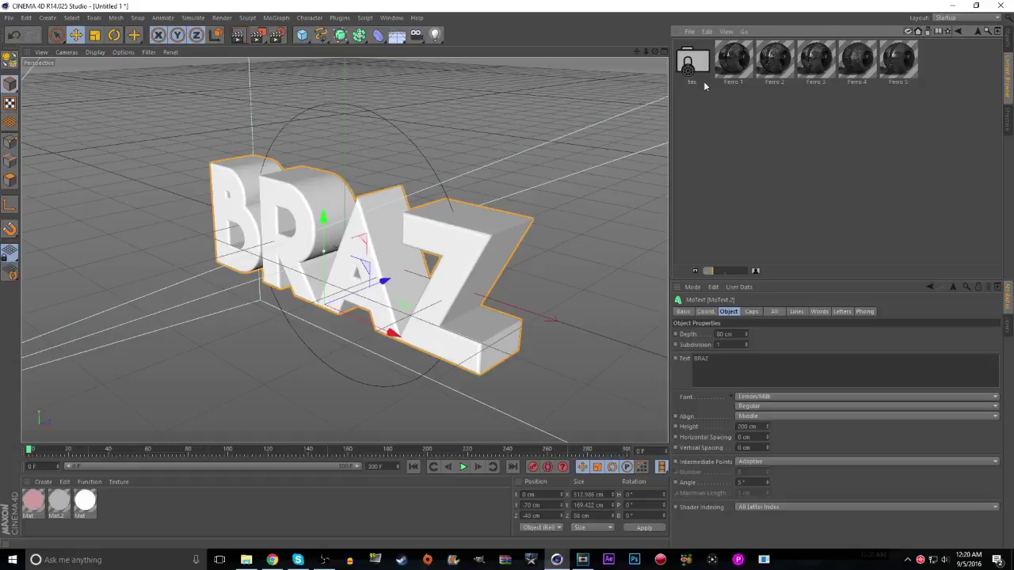
right_click(733, 54)
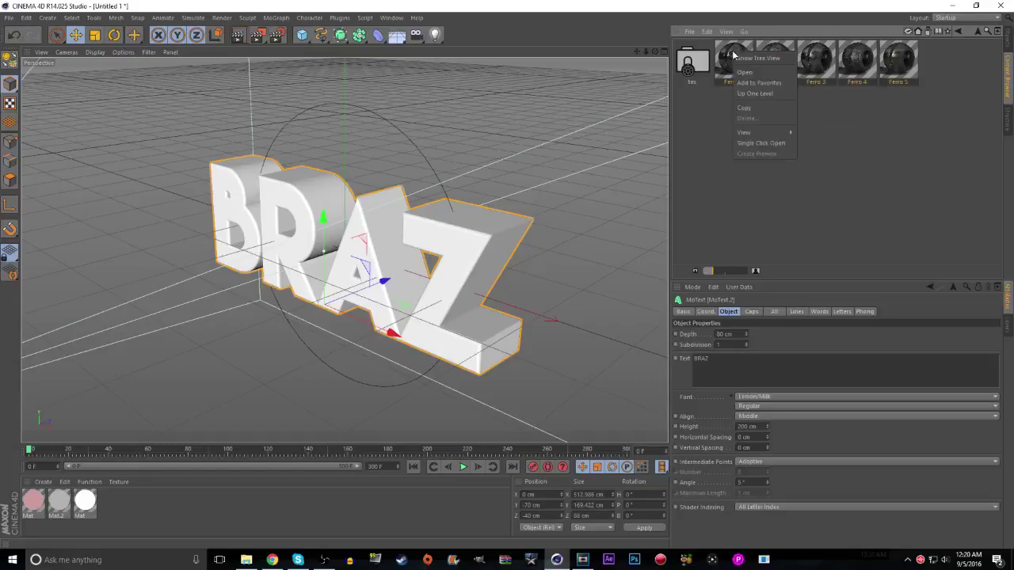
click(751, 74)
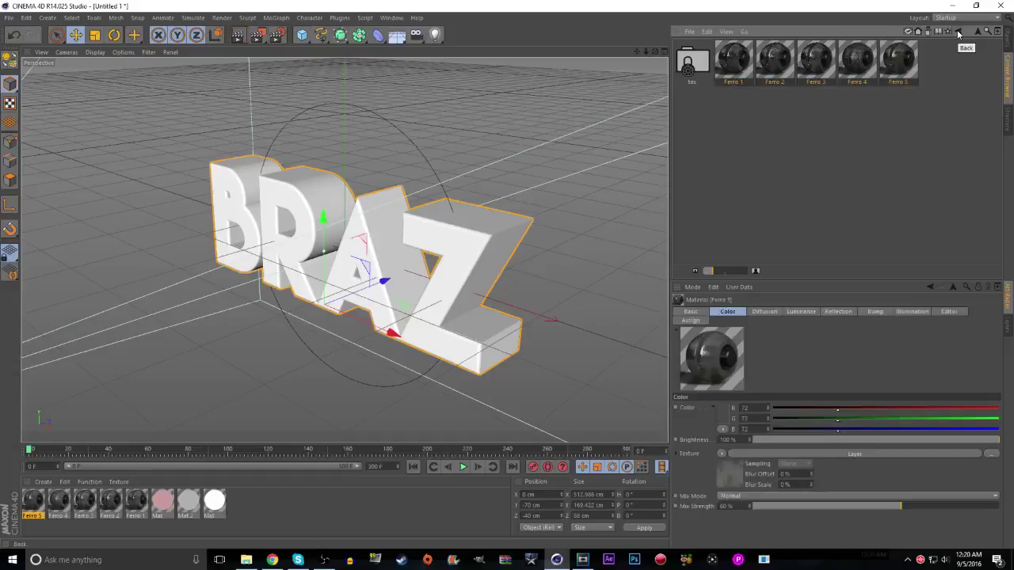
Load two purple Roxo materials into the scene, one from the Azul/Laranja/Verde/Vermelho set and one from the Azul.1/Red.1 set
click(958, 31)
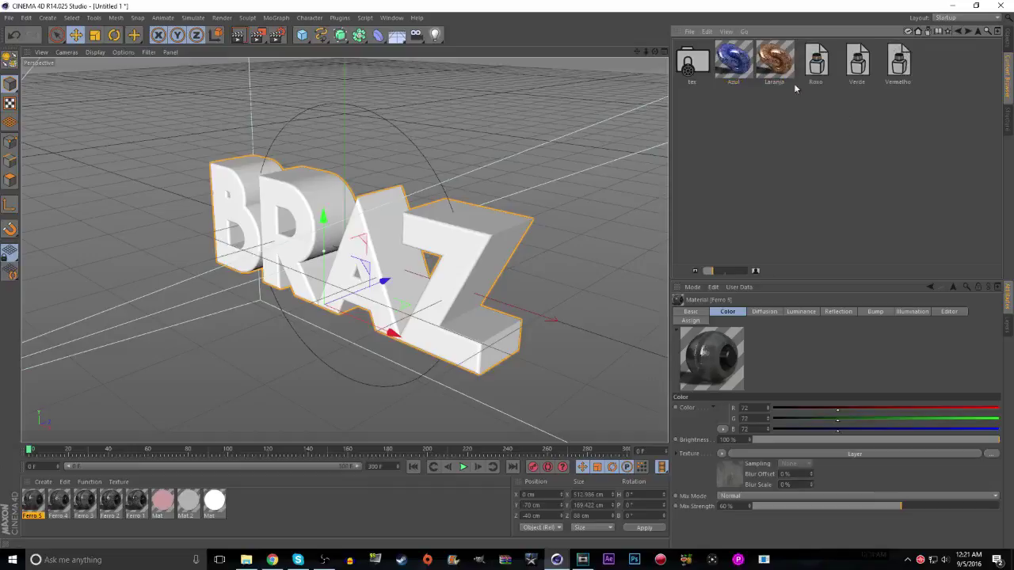
double_click(815, 66)
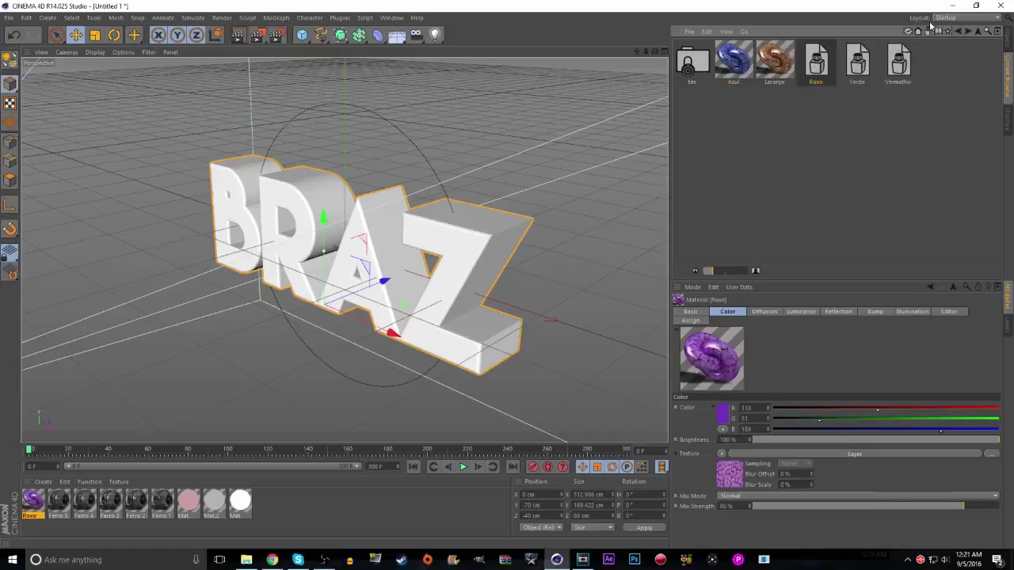
click(957, 32)
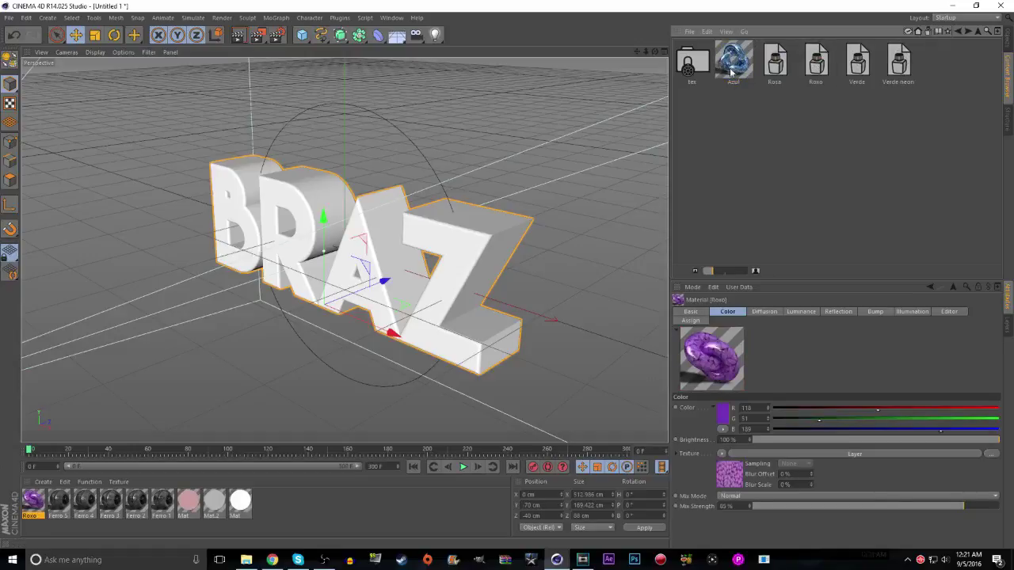
click(958, 31)
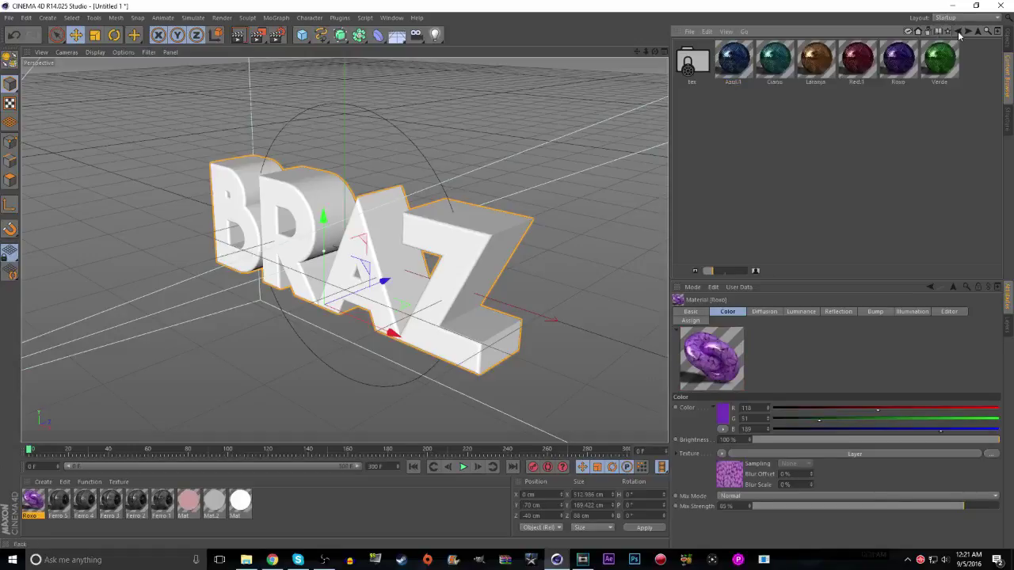
double_click(898, 67)
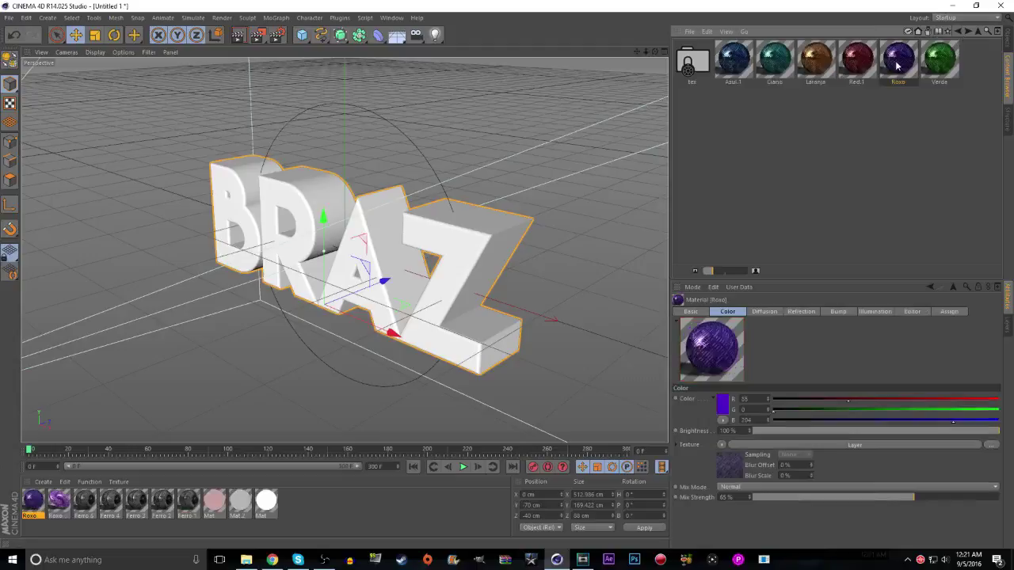
Load the Purple material and the Roxo material from the Amarelo set, and return to the lightroom presets folder
click(958, 31)
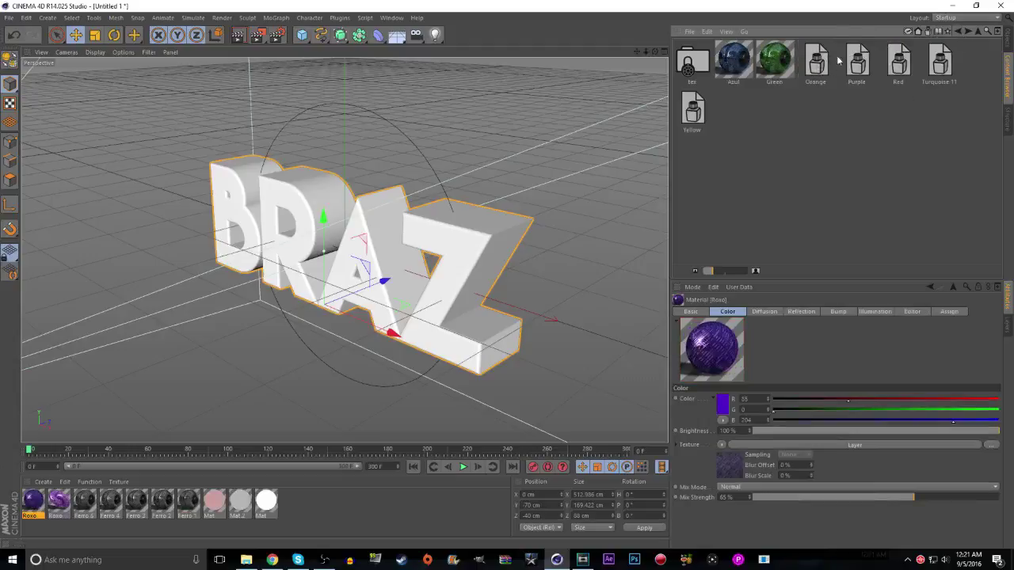
click(862, 68)
double_click(861, 68)
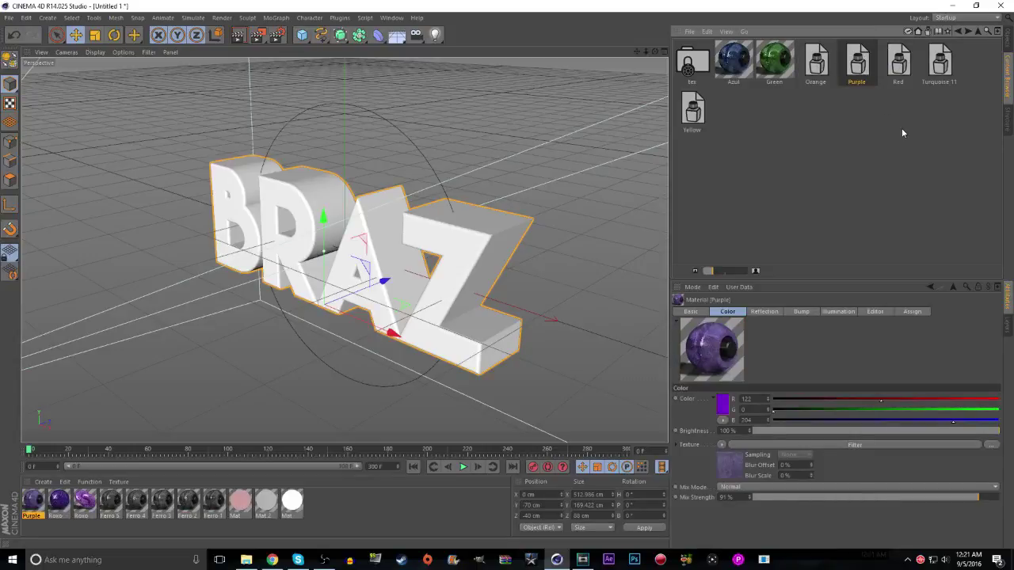
click(959, 31)
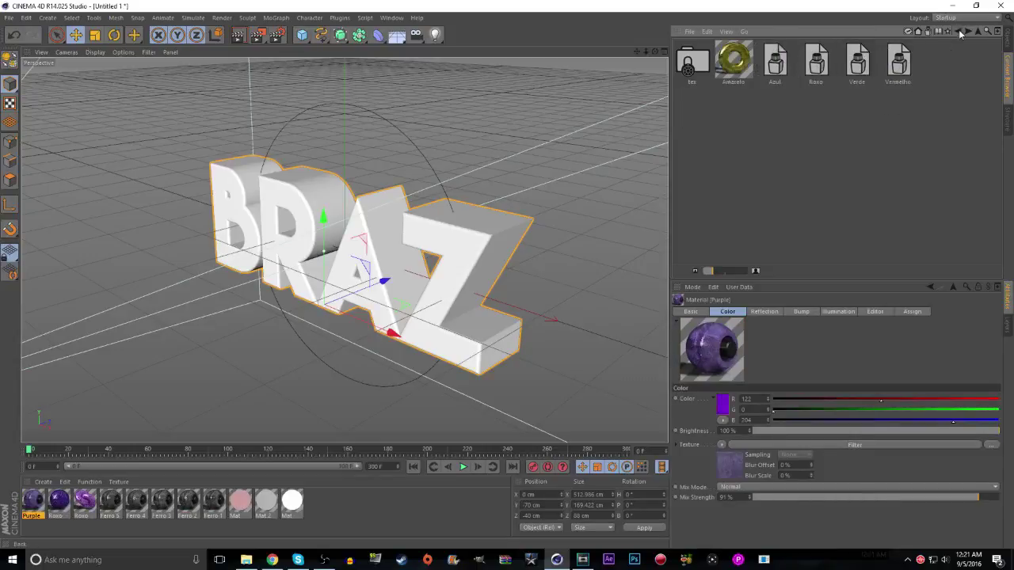
double_click(816, 60)
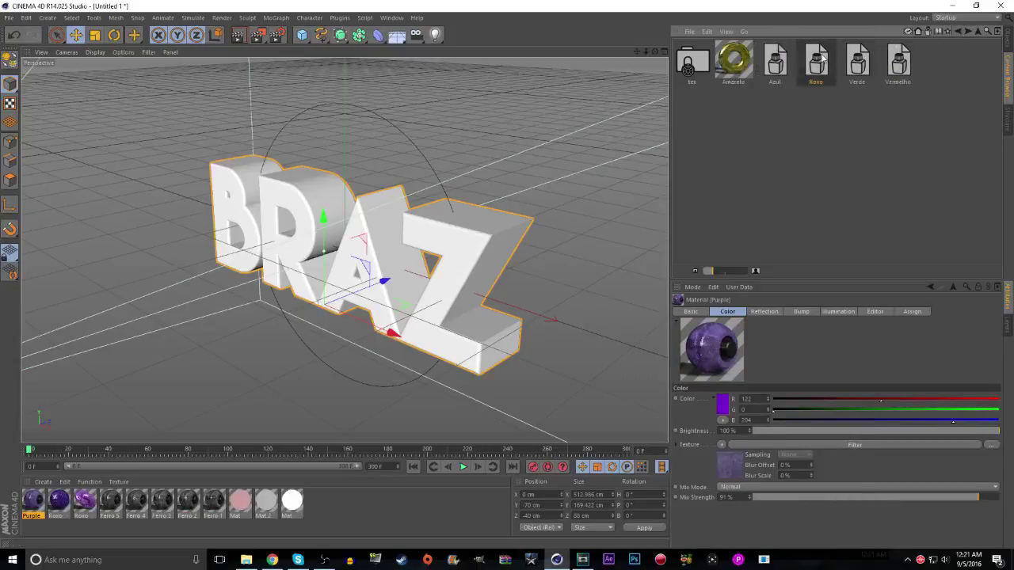
click(958, 31)
click(960, 32)
click(961, 32)
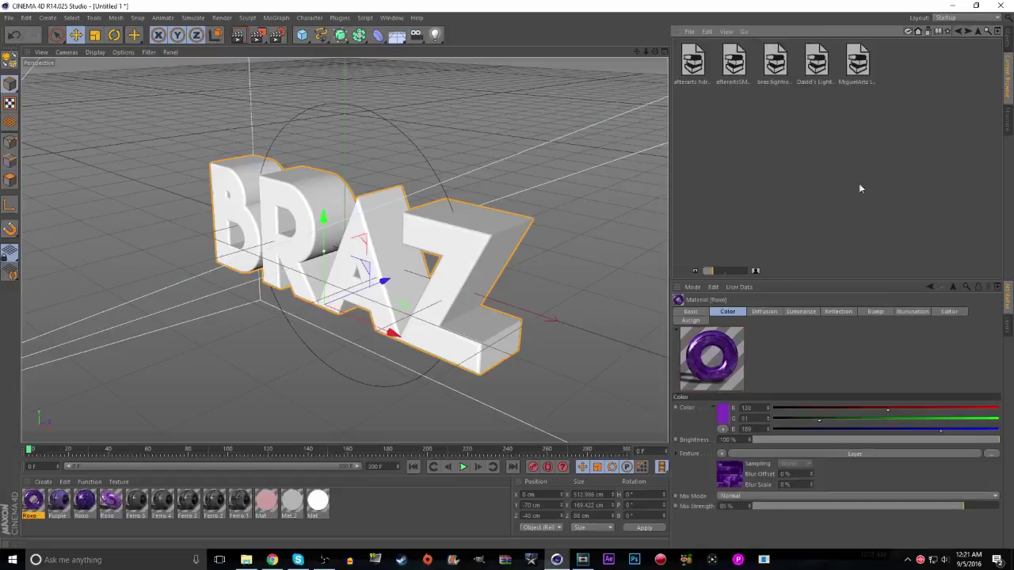
Return to the scene's object list and duplicate the BRAZ text object
click(1008, 45)
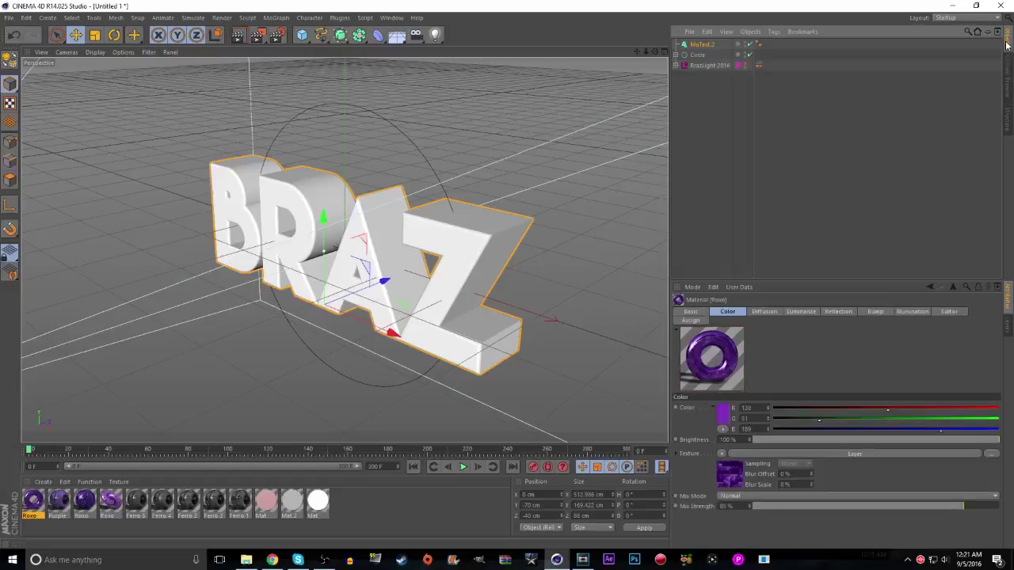
click(572, 293)
click(701, 45)
key(ctrl+c)
key(ctrl+v)
Select both BRAZ text objects, check their shared caps and object settings, and deselect them
click(703, 55)
ctrl+click(700, 45)
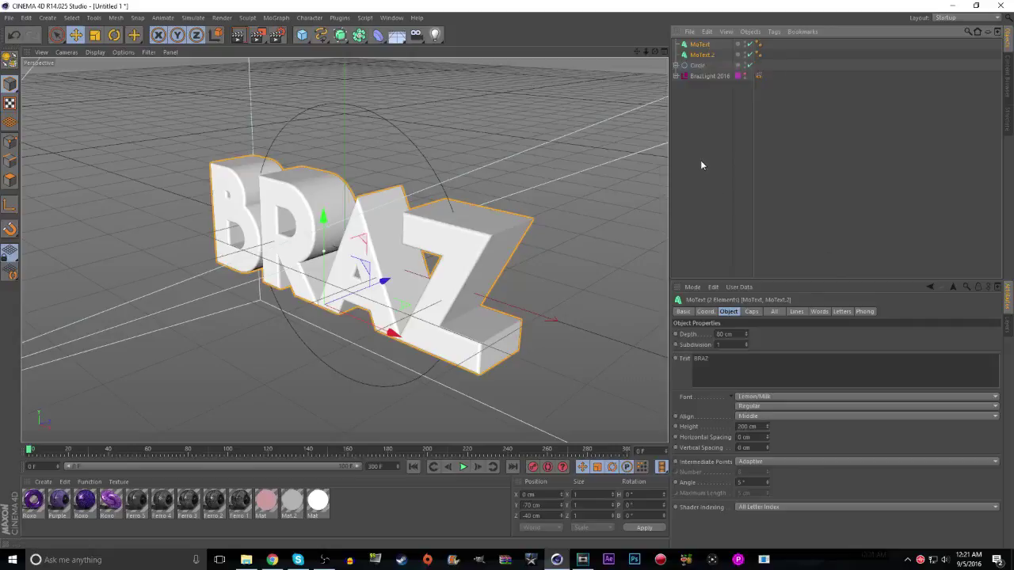
click(751, 311)
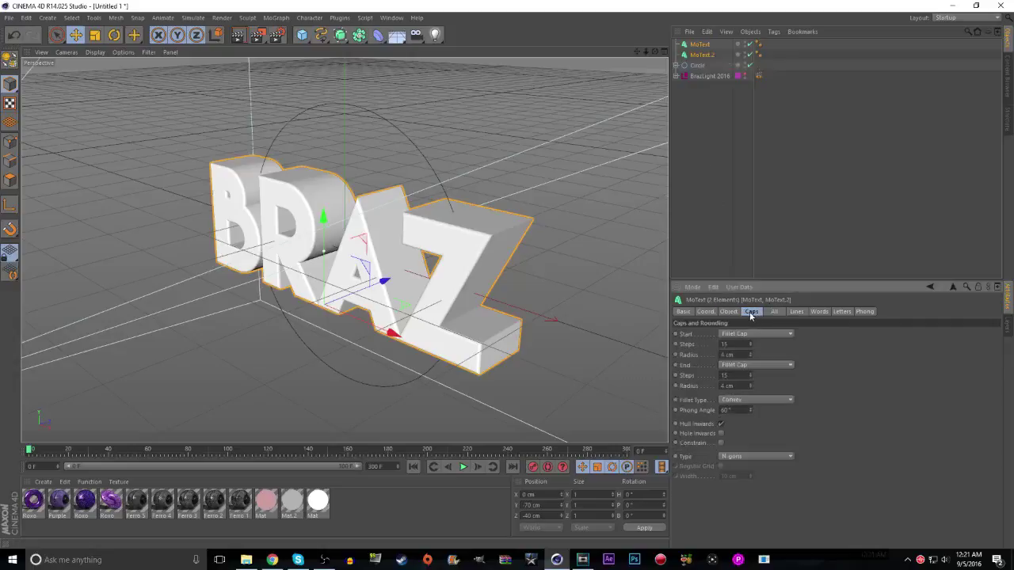
click(736, 313)
click(710, 181)
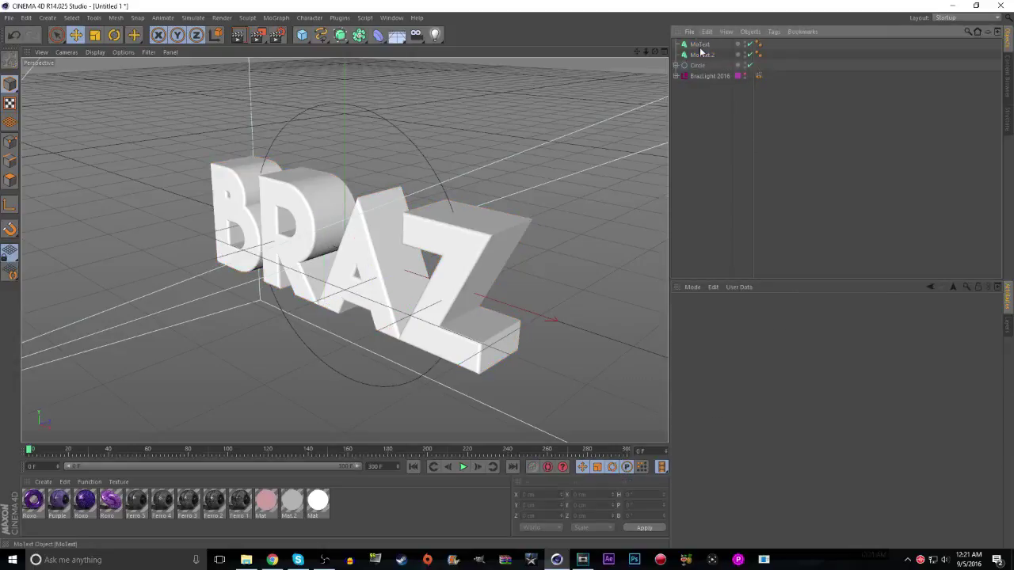
Rename the first text object as in and the second text object as out
double_click(699, 45)
text(in)
key(Return)
click(700, 55)
double_click(701, 56)
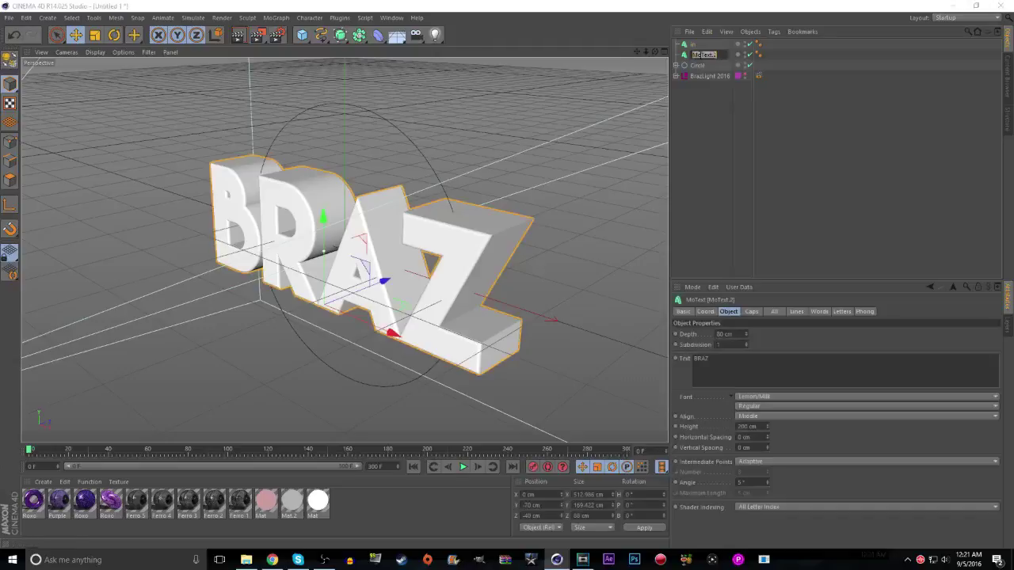
text(in)
key(Return)
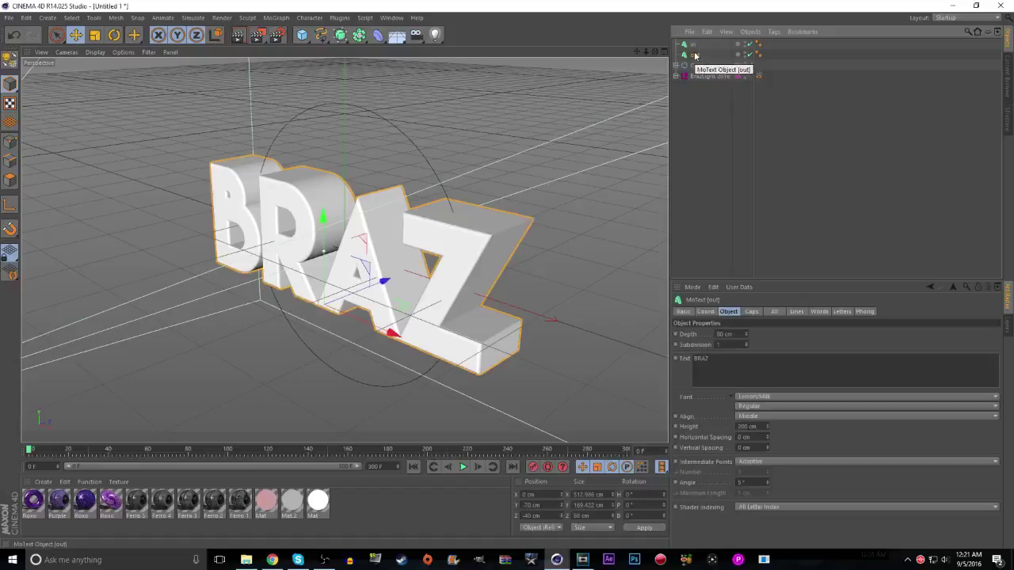
Set the extrusion depth of the text object named in to 60 cm
click(707, 313)
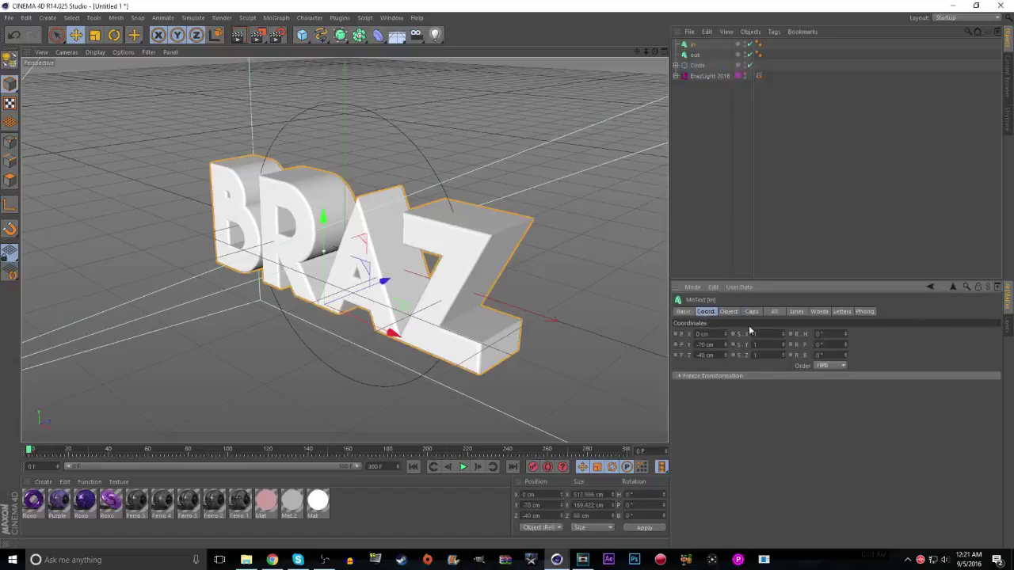
click(728, 311)
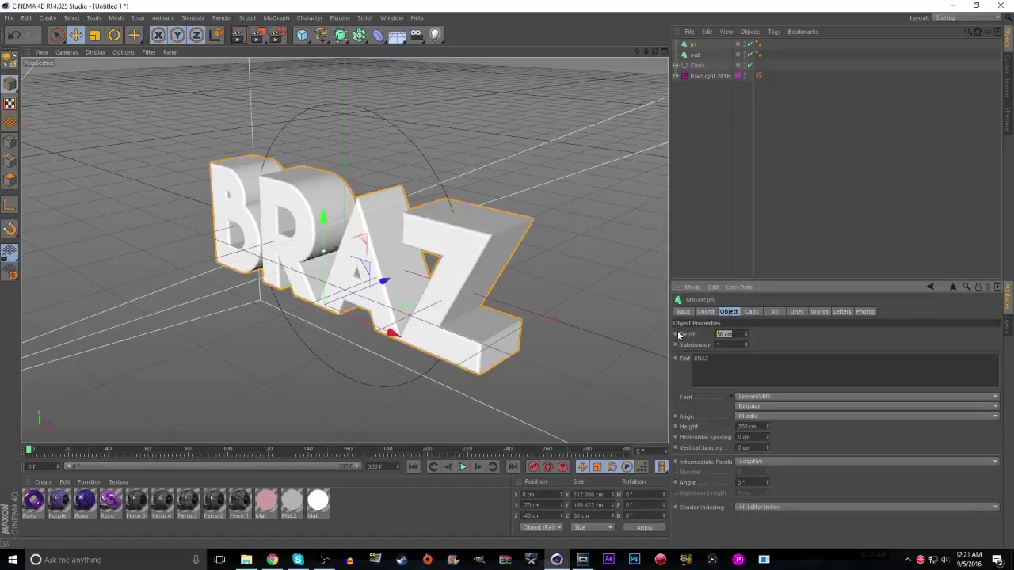
text(60)
key(Return)
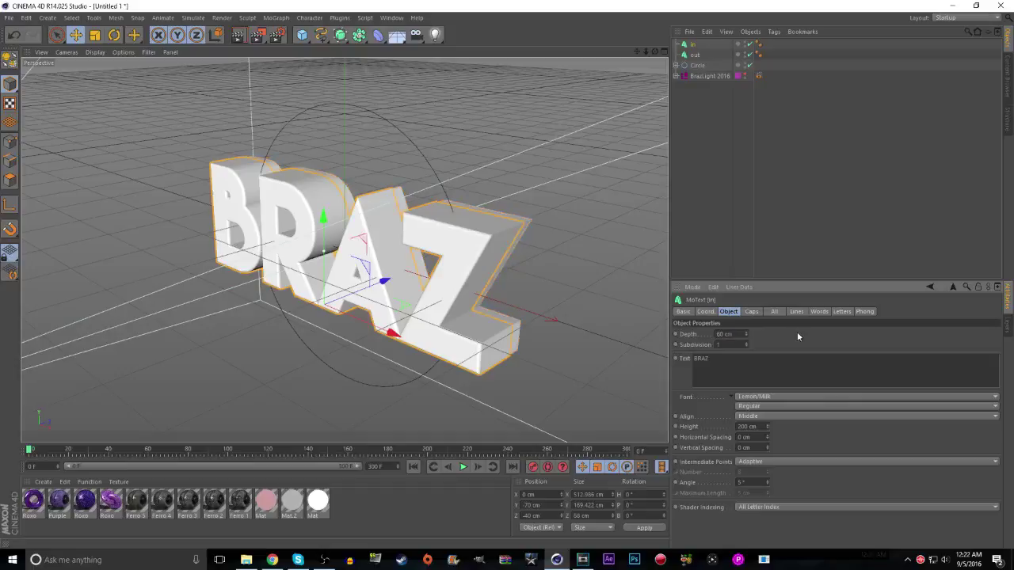
Set the fillet cap radius of the text object named in to 5 cm
click(752, 312)
drag(737, 355, 719, 355)
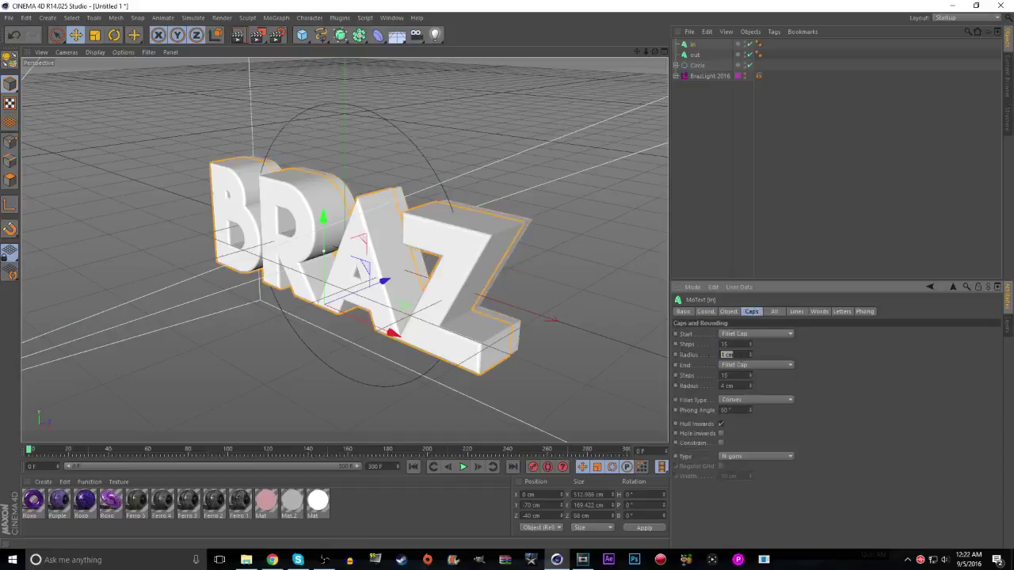
text(5)
key(Return)
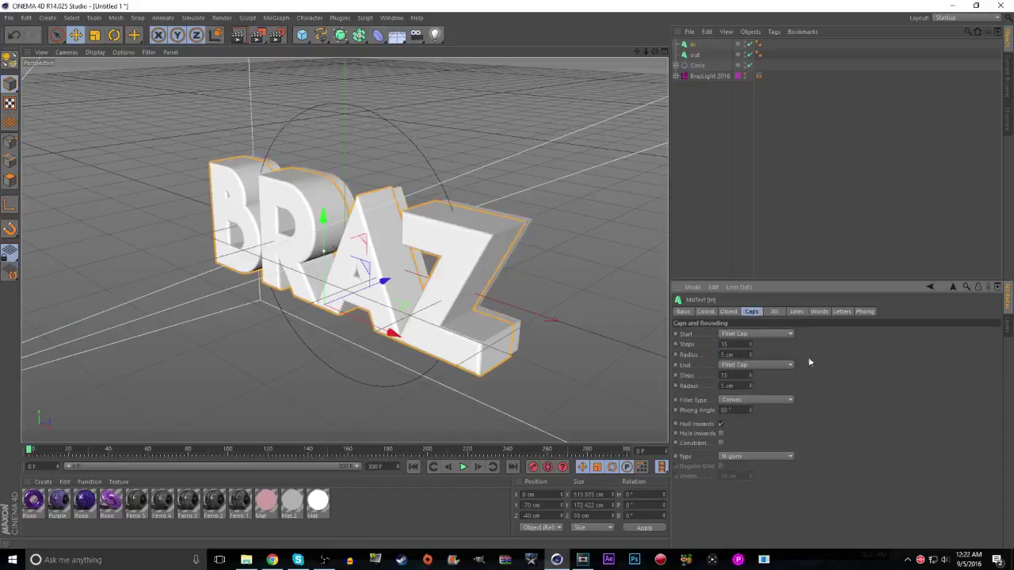
Check the coordinate, object and cap settings of the in text and inspect both texts from the side
click(733, 313)
click(751, 312)
click(705, 312)
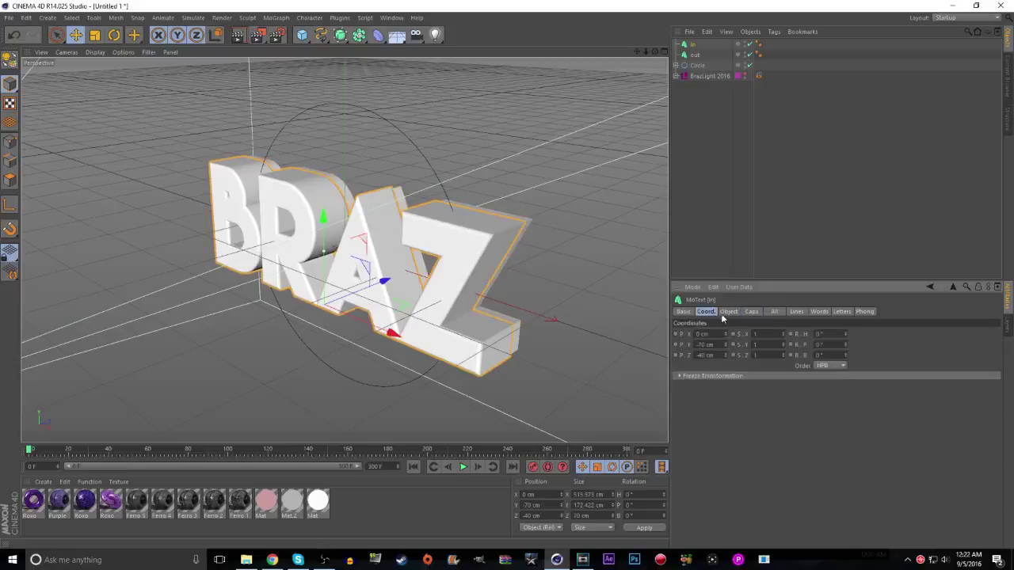
click(727, 312)
drag(655, 52, 616, 52)
click(691, 45)
drag(444, 308, 449, 310)
click(720, 222)
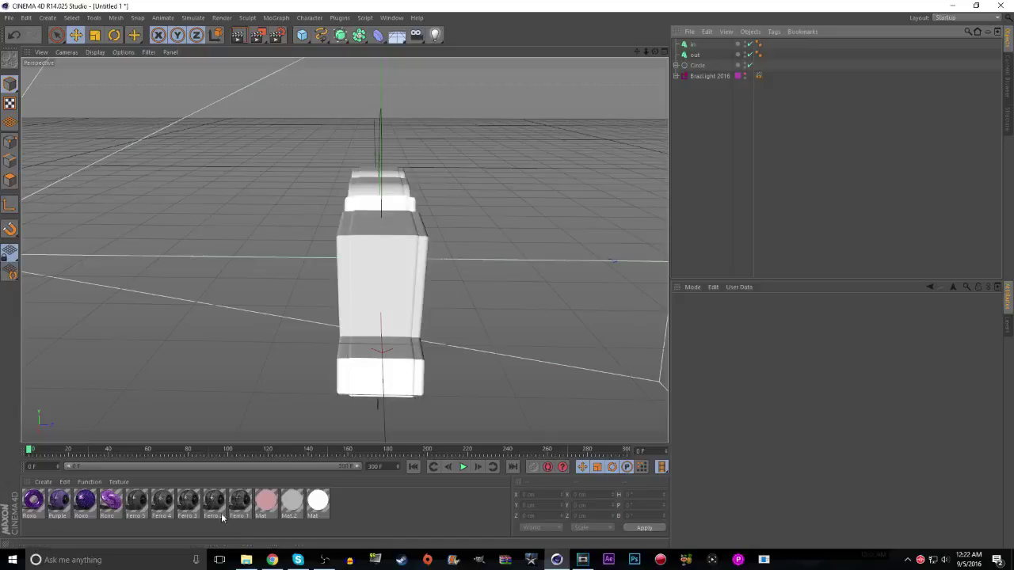
Apply the five Ferro materials to the out text and the Purple and three Roxo materials to the in text
shift+click(137, 506)
drag(137, 506, 363, 312)
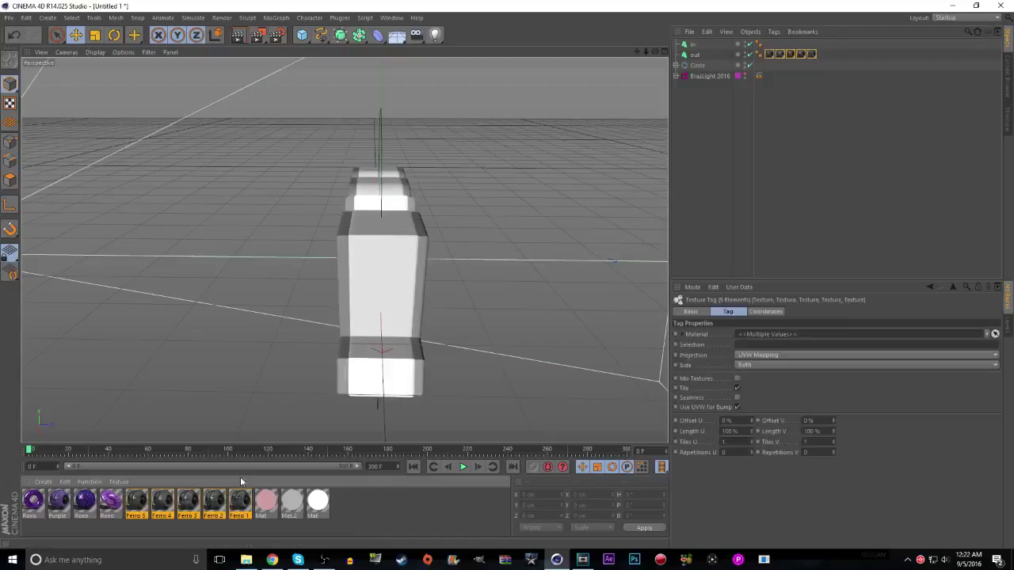
drag(62, 513, 373, 299)
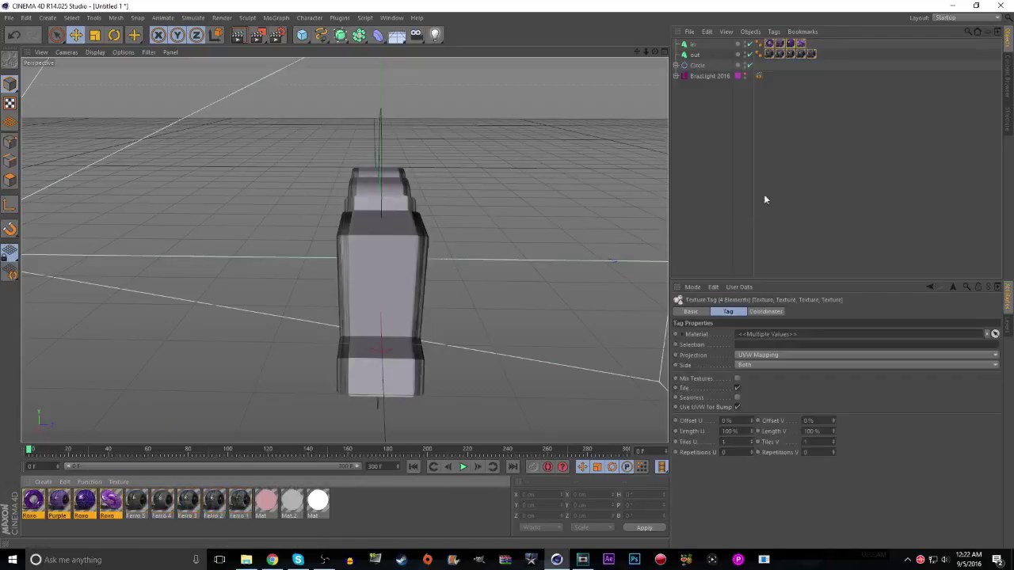
Look through the camera under the Circle and render a preview of the BRAZ text
click(675, 65)
click(749, 76)
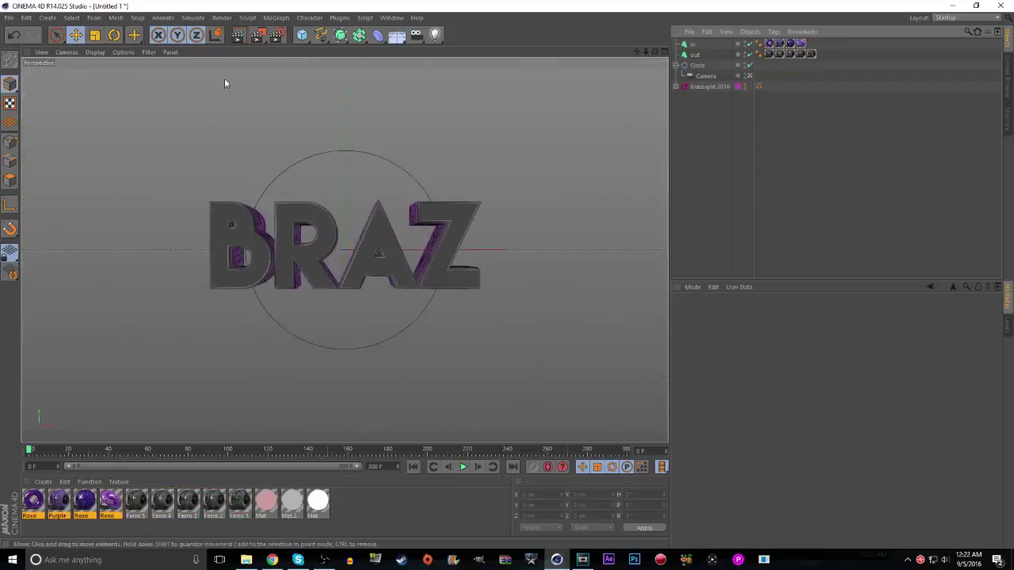
click(238, 35)
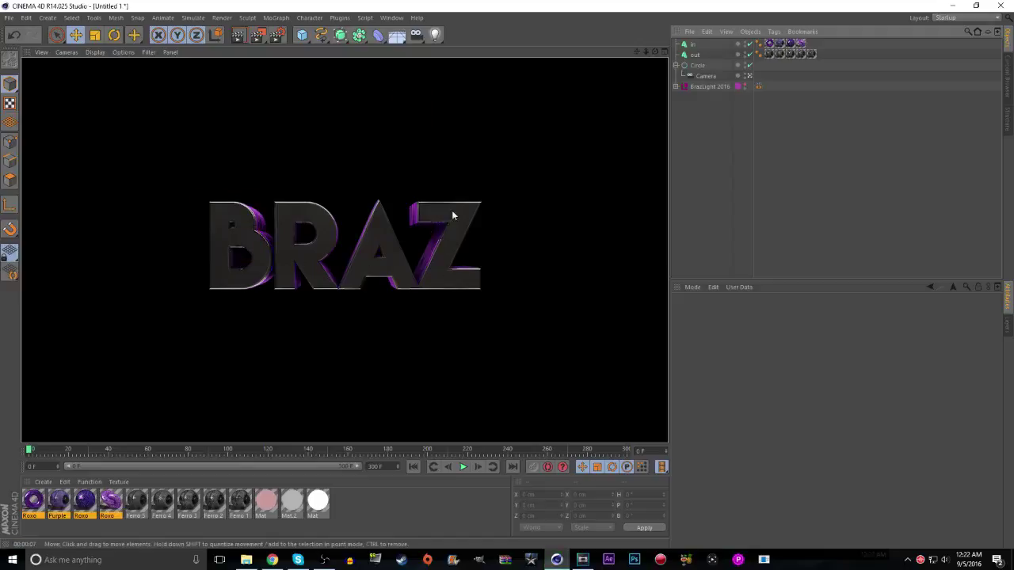
click(807, 118)
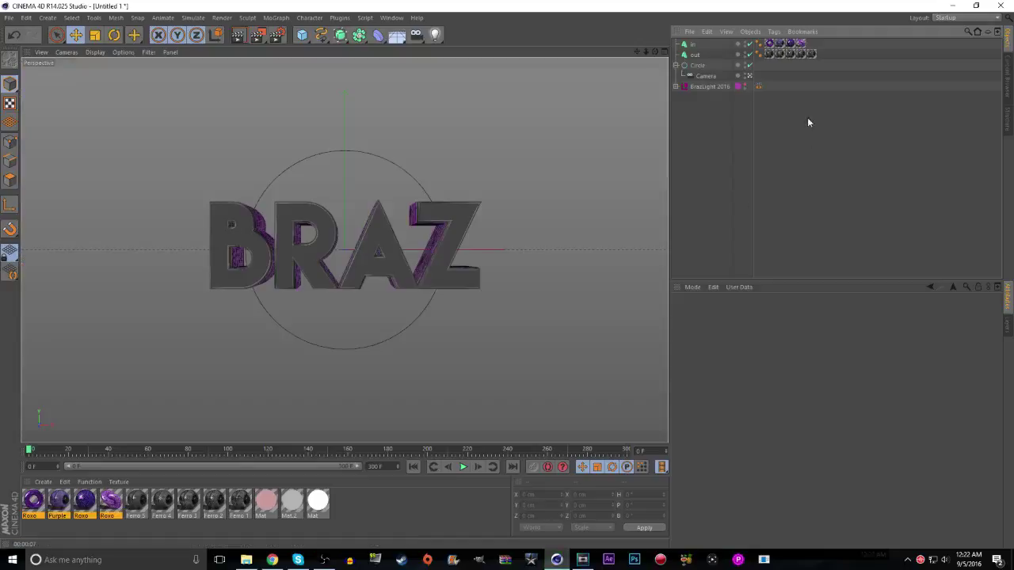
Set all texture tags on both text objects to Cubic projection with Seamless enabled, and render a preview
drag(833, 66, 771, 41)
click(758, 355)
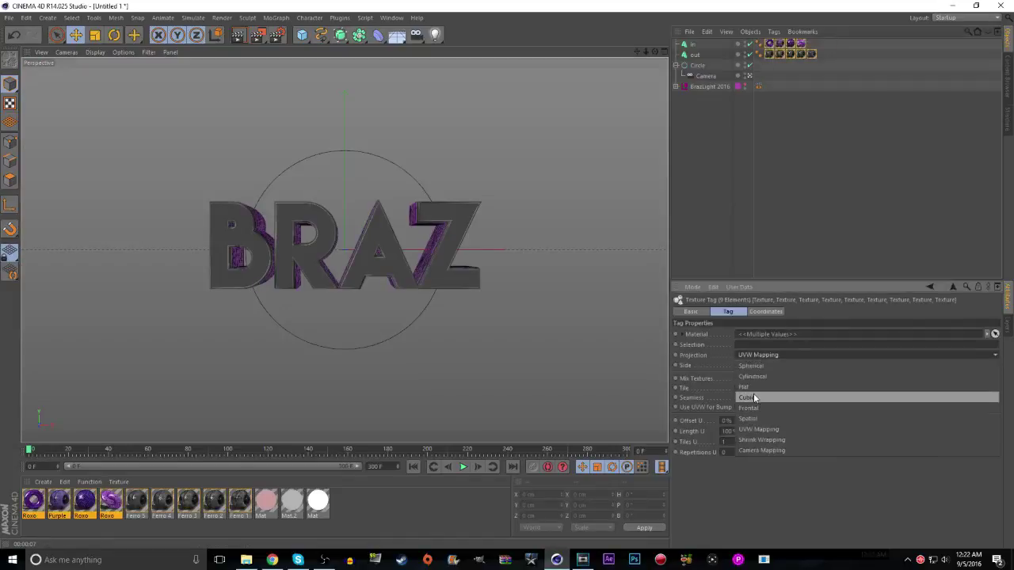
click(755, 398)
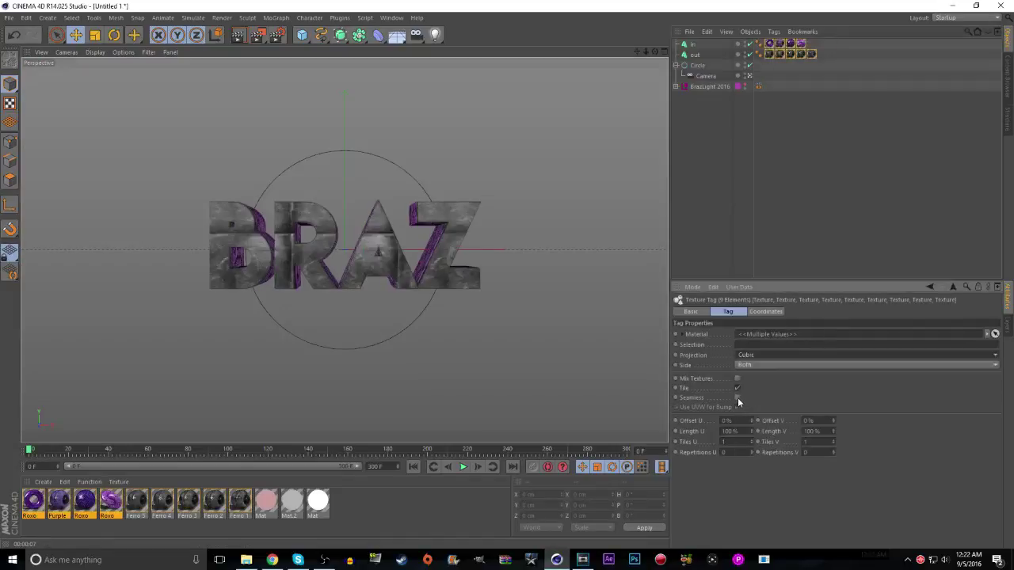
click(737, 397)
click(238, 35)
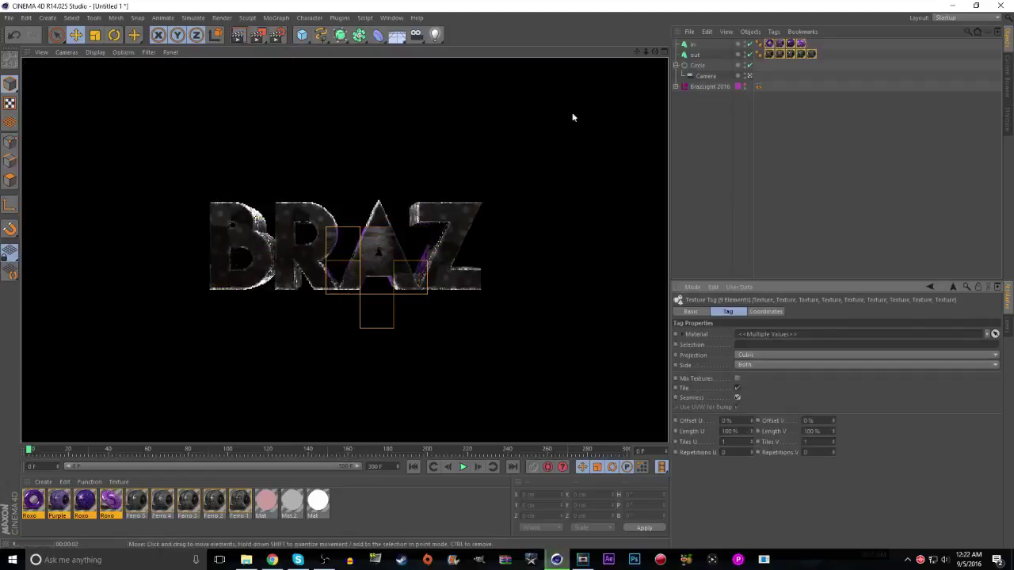
Make Ferro 5 the topmost material on the out text and render a preview
click(397, 498)
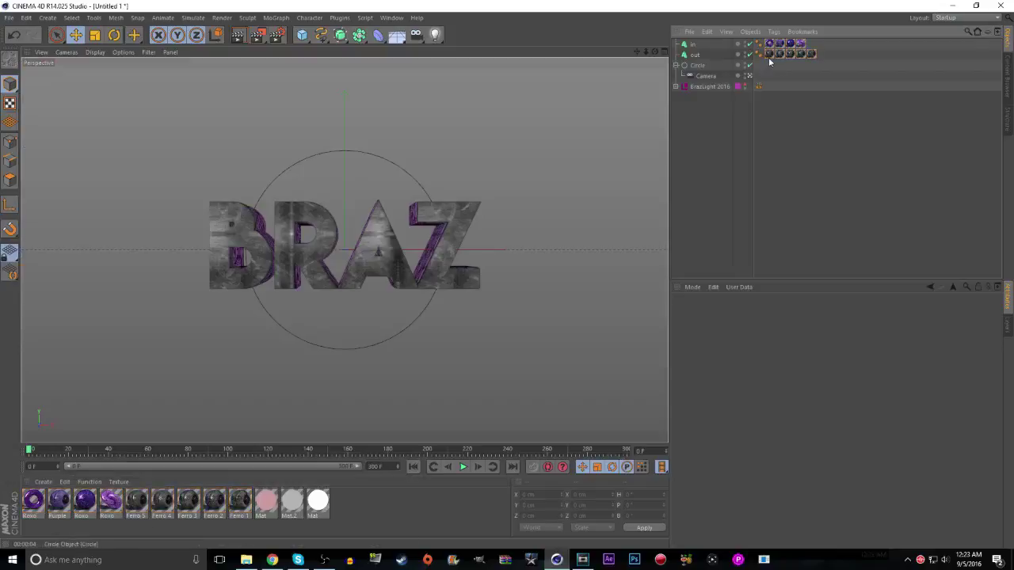
click(811, 53)
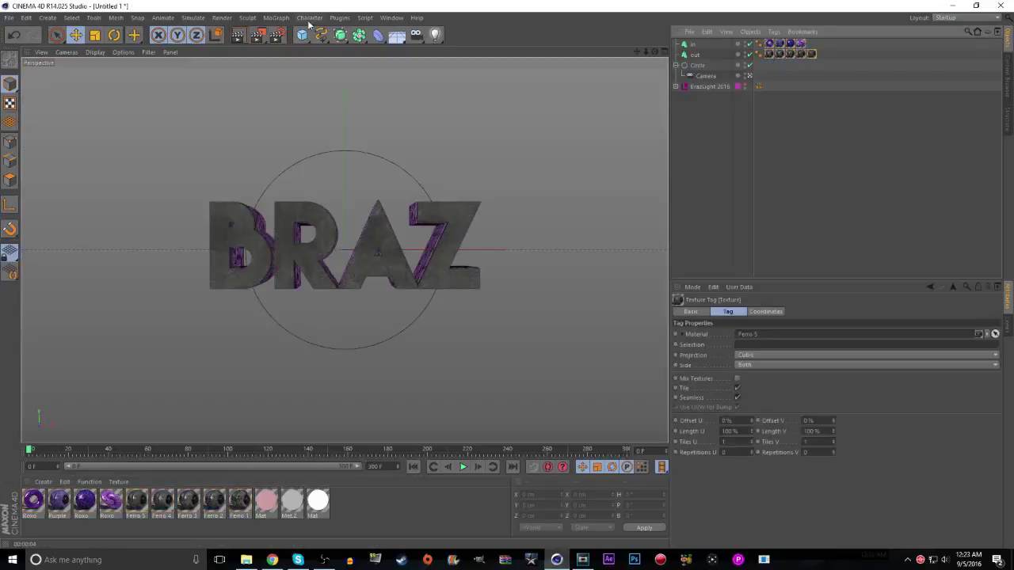
click(237, 35)
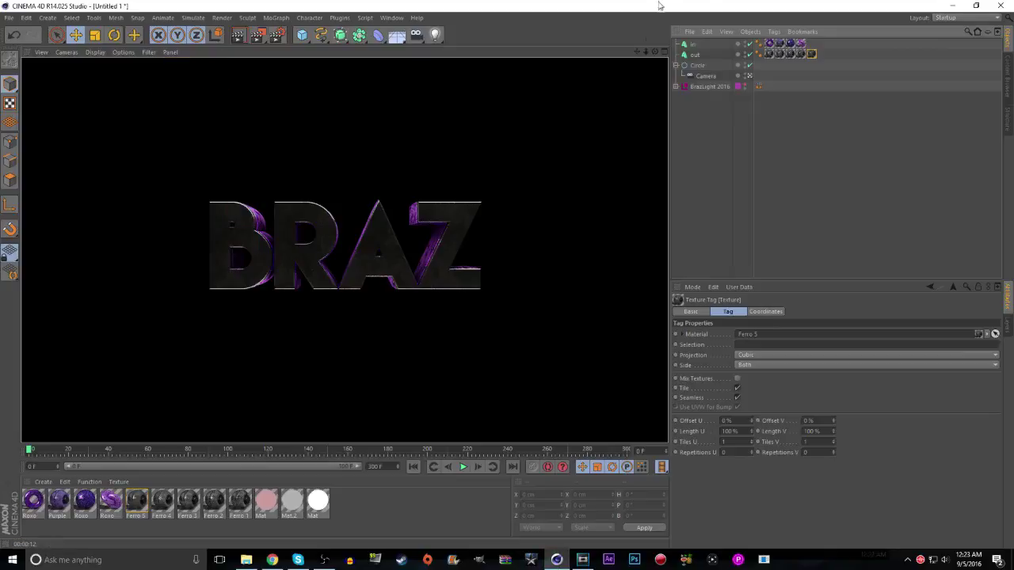
Change the wording of both the in and out text objects to NAME
click(695, 53)
ctrl+click(694, 45)
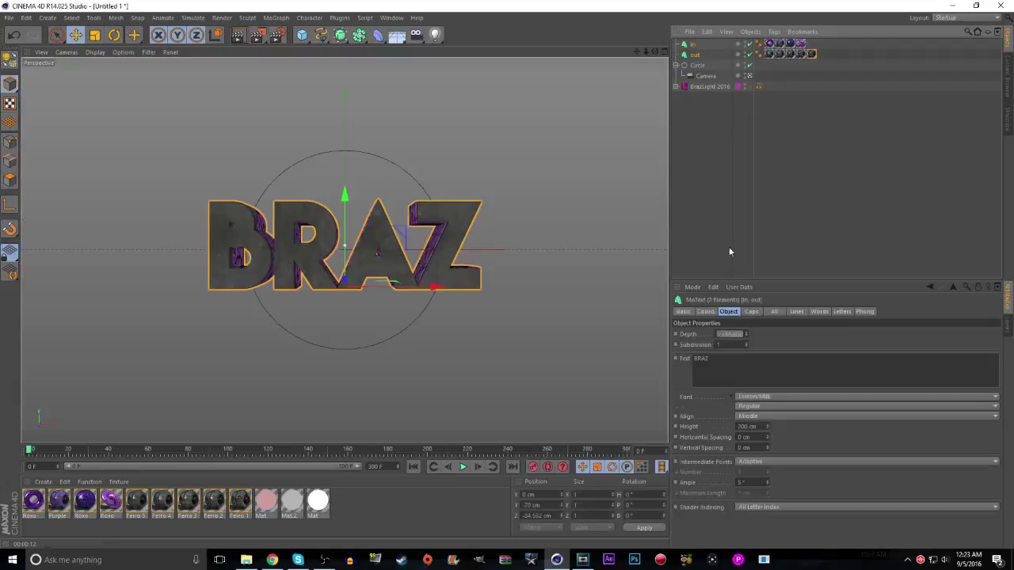
click(726, 377)
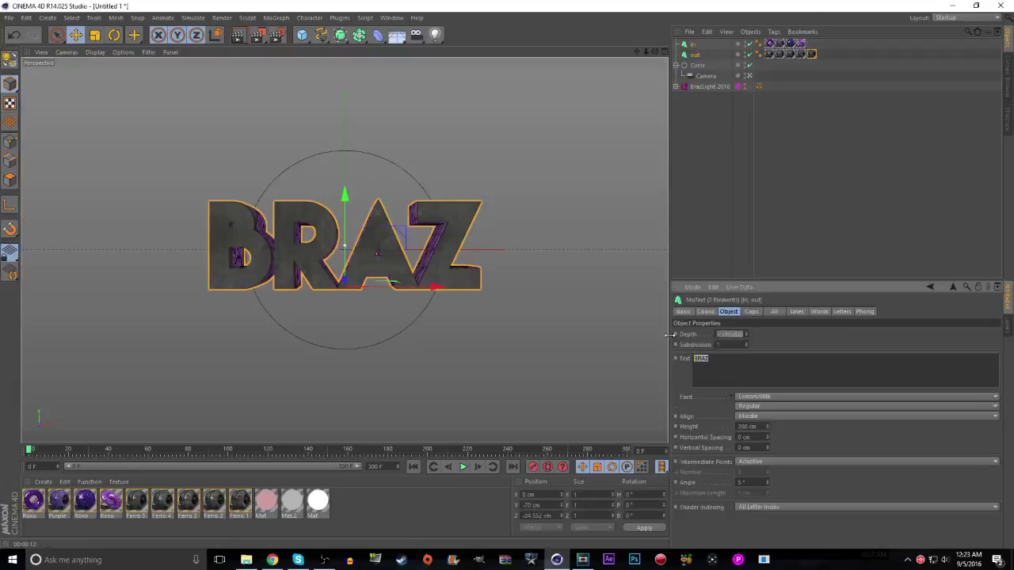
key(ctrl+a)
text(NAME)
click(799, 343)
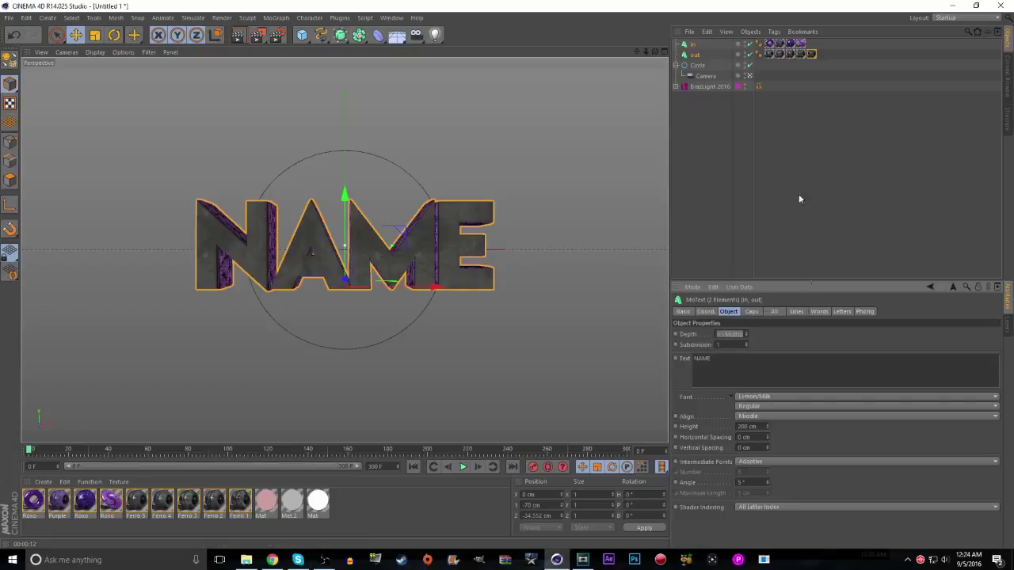
click(723, 139)
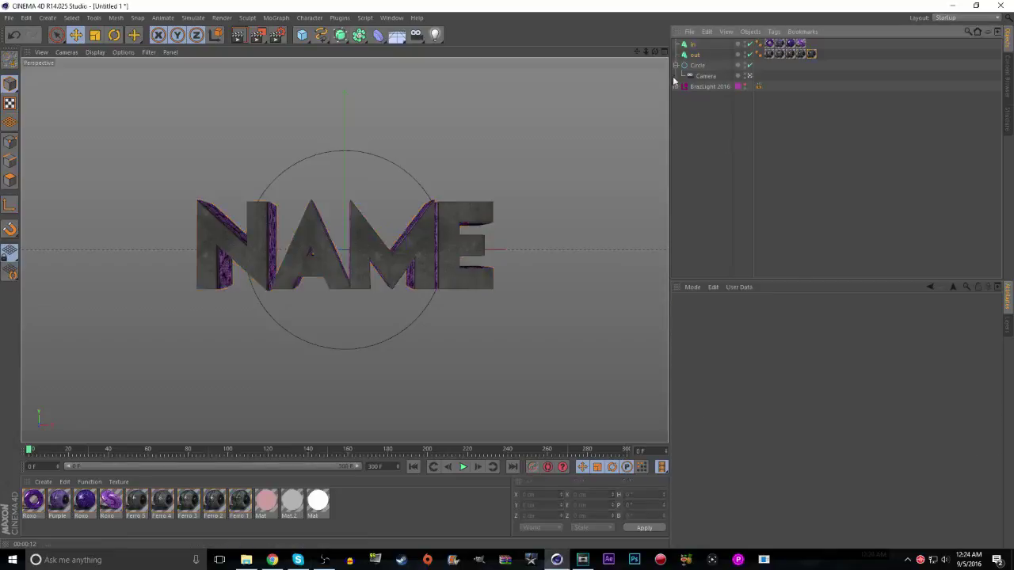
Render a preview of the NAME text through the camera
click(802, 55)
click(814, 162)
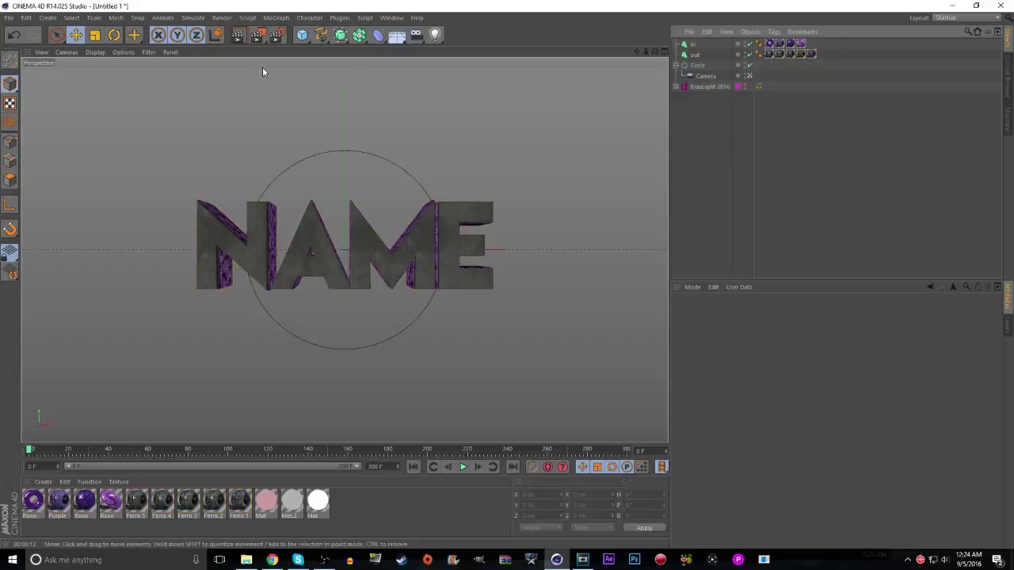
click(242, 41)
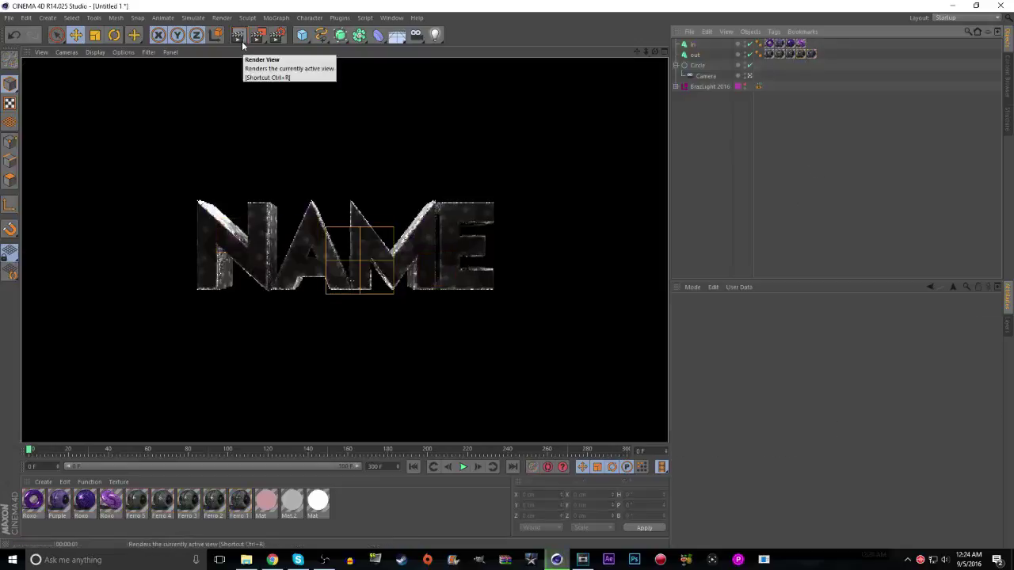
Try the dark blue Roxo material as the topmost on the in text and render it from outside the camera view
click(788, 190)
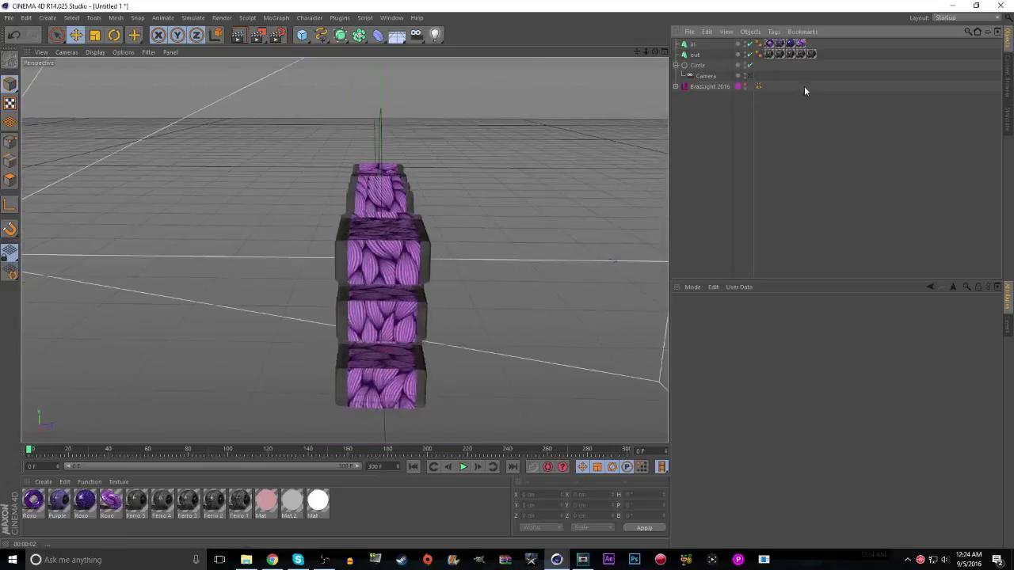
click(754, 54)
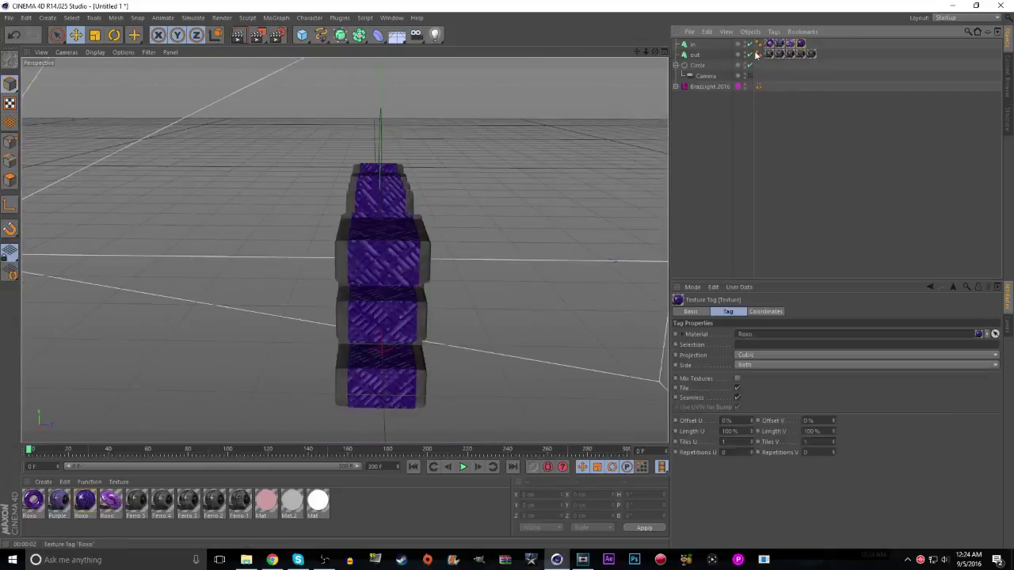
click(239, 36)
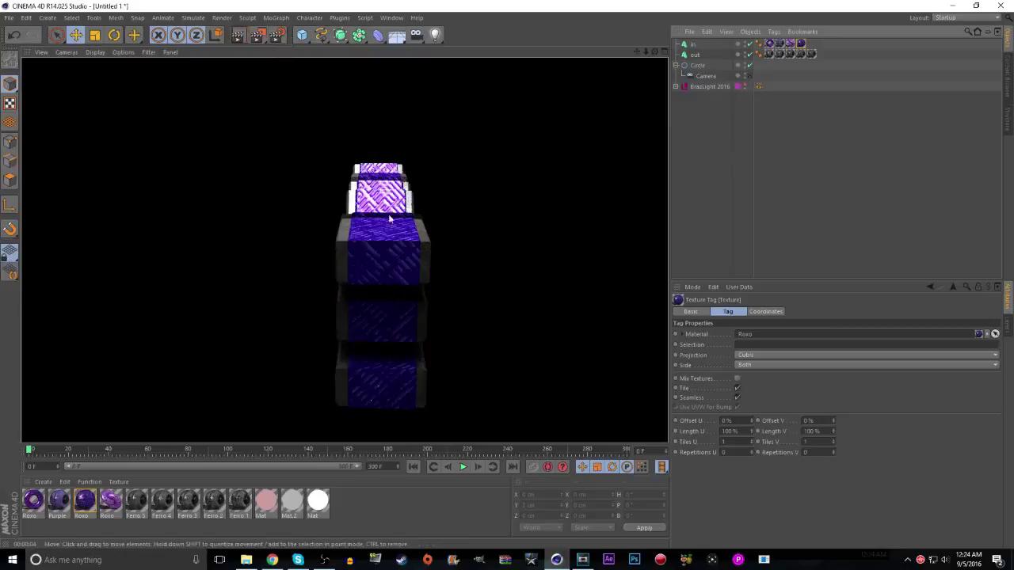
click(800, 154)
Try Purple as the topmost material on the in text and render it through the camera
mouse_move(800, 43)
mouse_down()
mouse_move(777, 41)
mouse_move(819, 47)
mouse_up()
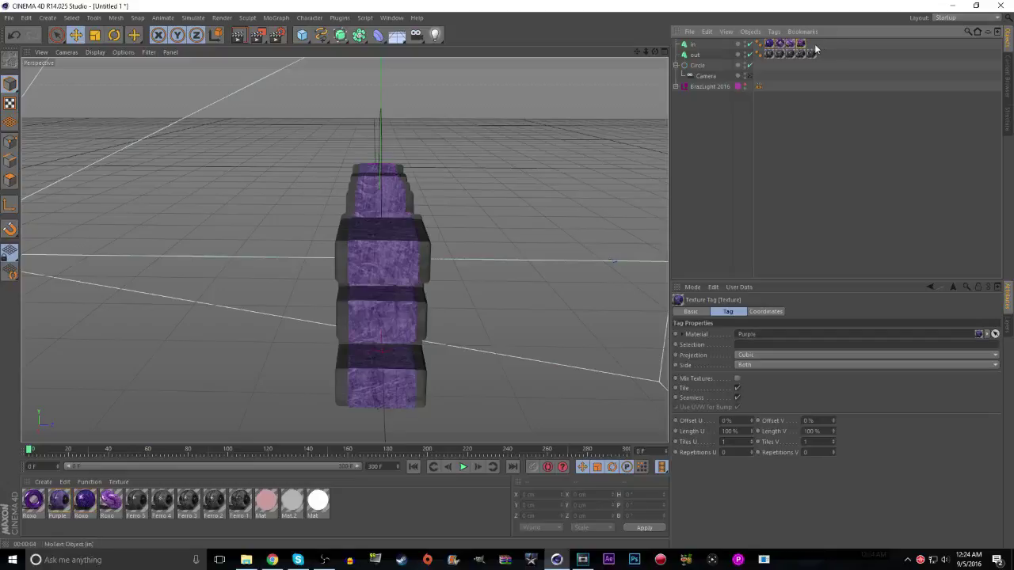
click(750, 75)
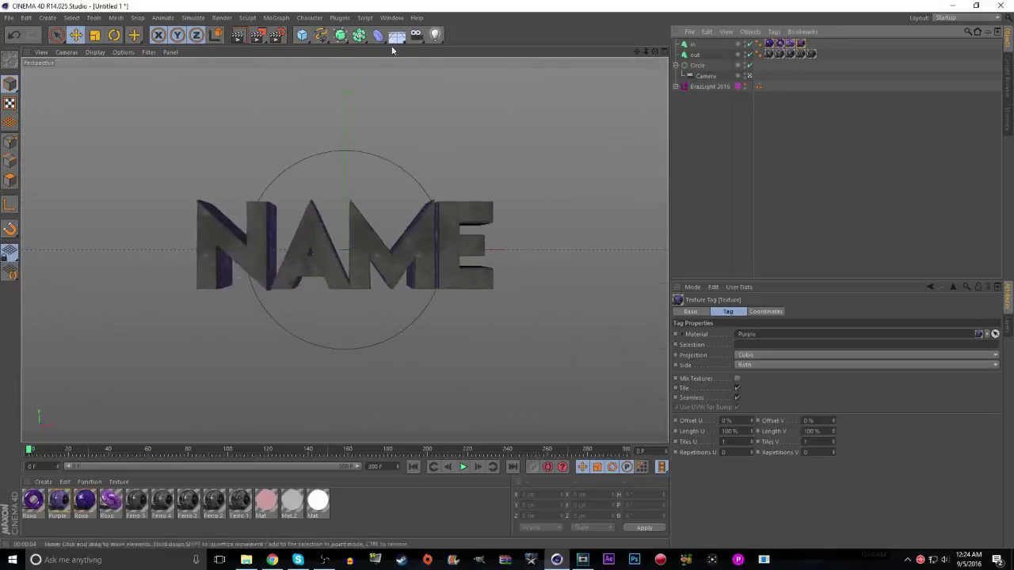
click(238, 35)
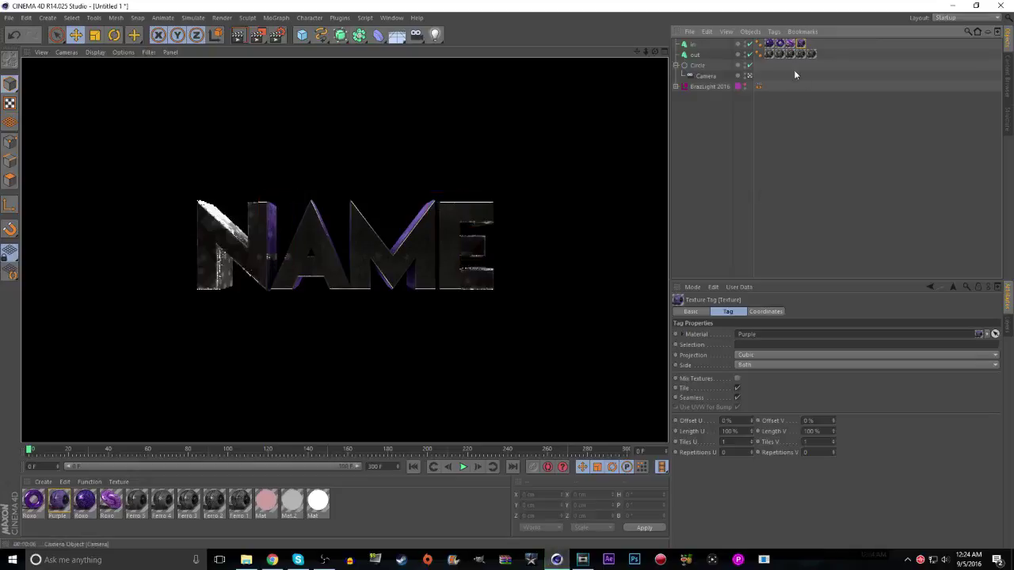
Make the first Roxo material the topmost on the in text and render a preview
drag(780, 44, 808, 45)
click(238, 35)
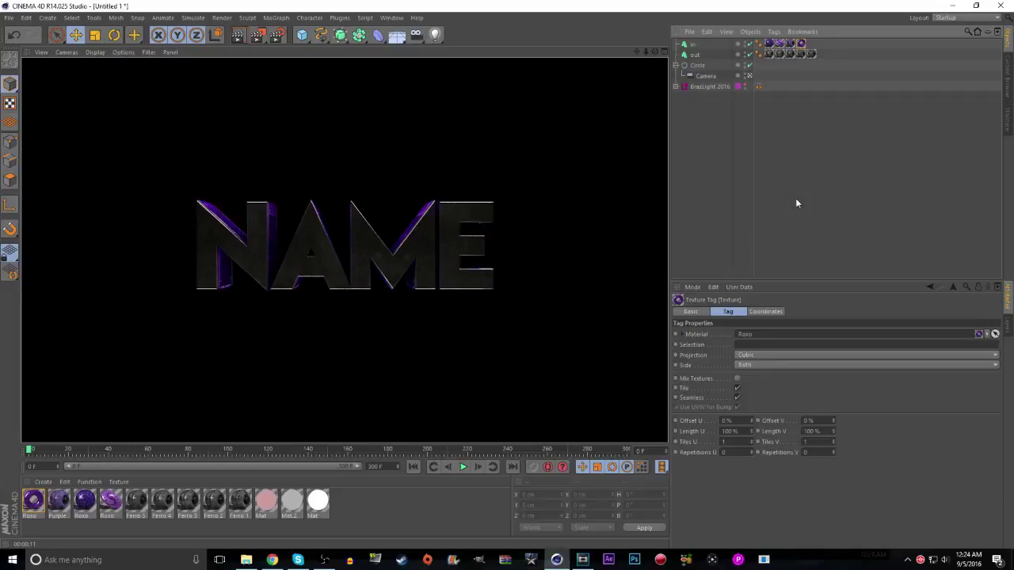
click(797, 204)
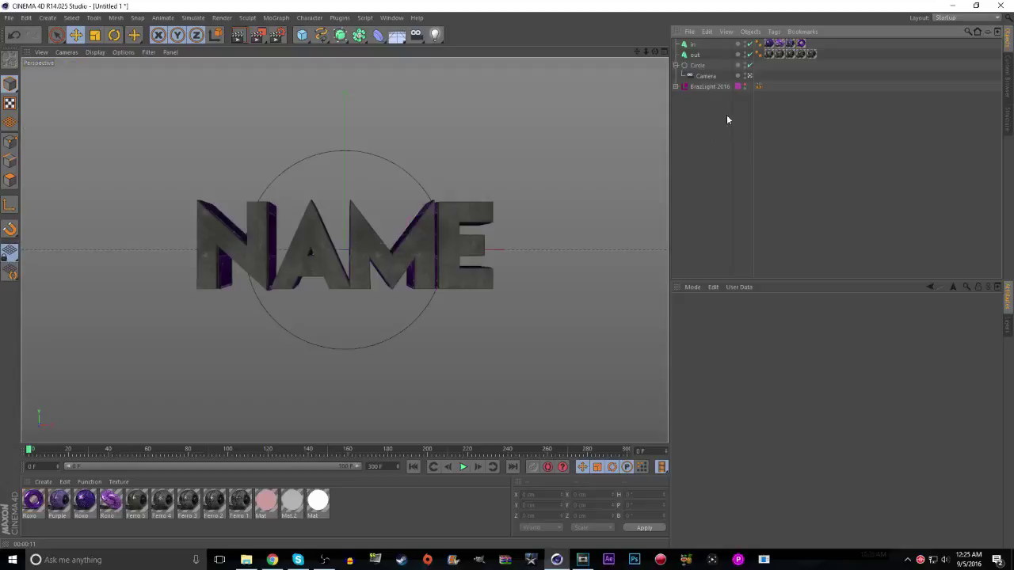
Inspect the Circle spline and its child camera, including each one's object settings
drag(703, 126, 688, 65)
click(720, 133)
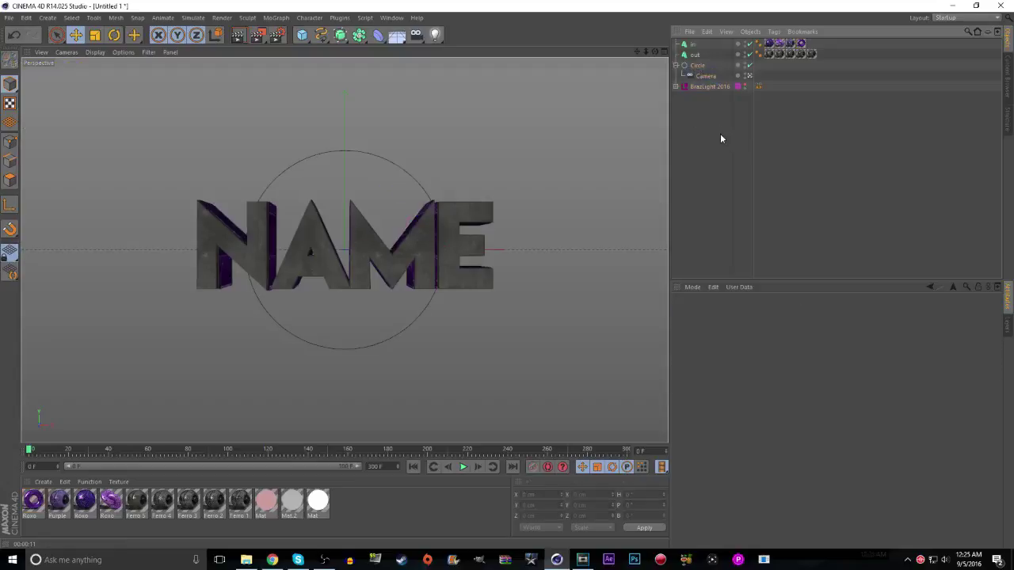
click(321, 35)
click(415, 35)
click(704, 65)
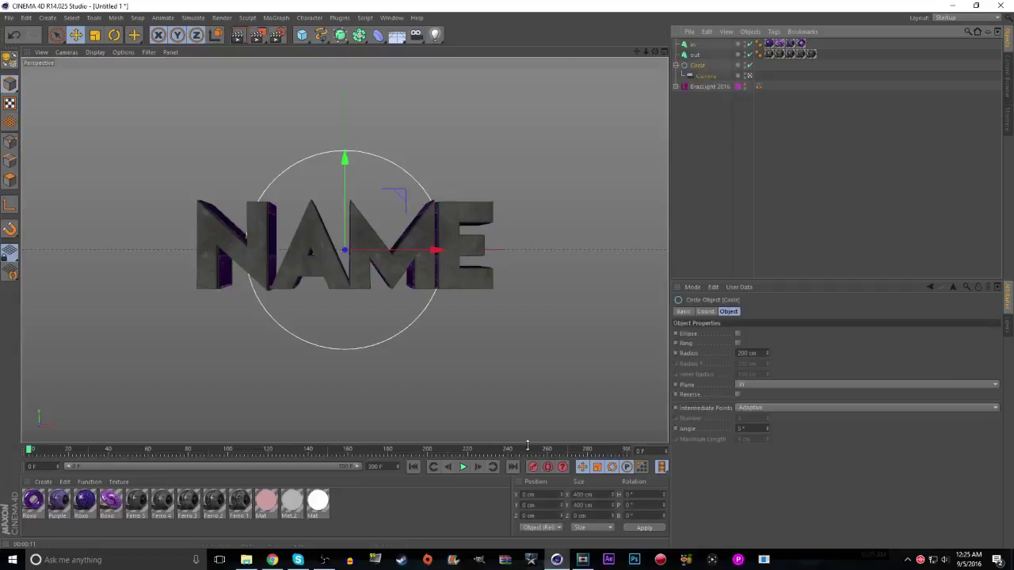
click(705, 75)
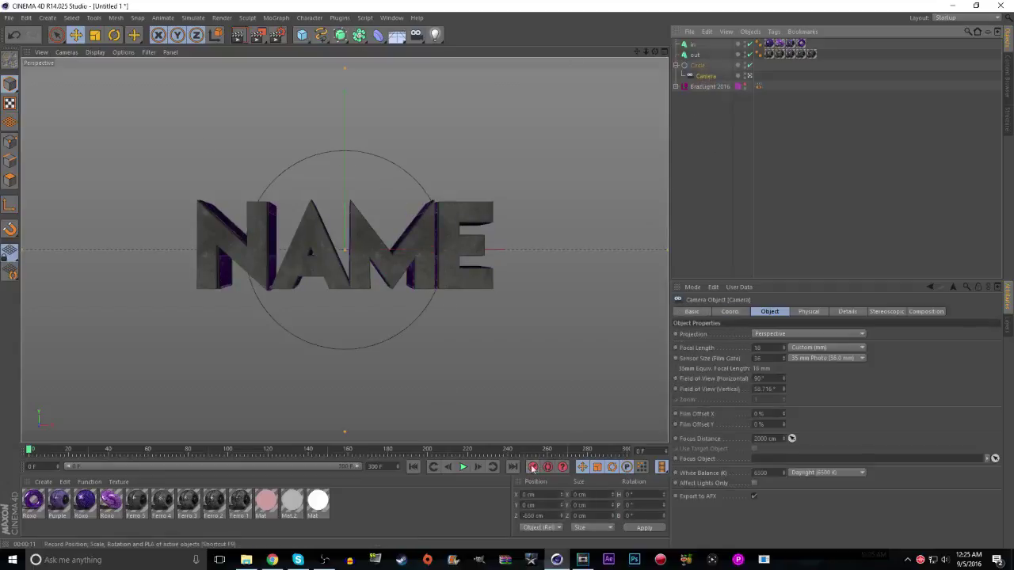
Try rotating the Circle with its child camera at frame 105 and return to frame 0
click(238, 449)
click(696, 65)
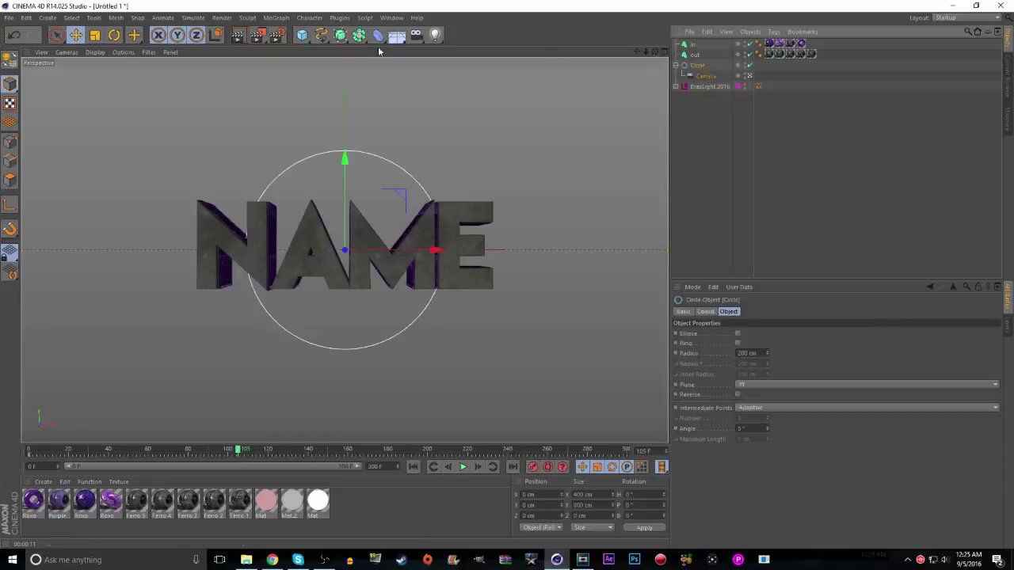
click(114, 35)
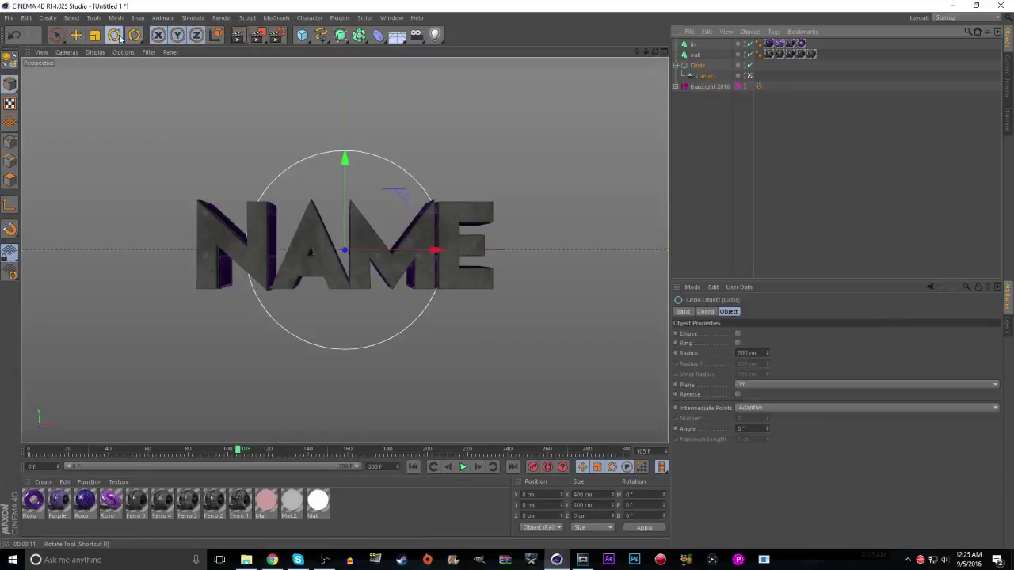
click(116, 35)
click(331, 246)
drag(331, 245, 0, 288)
drag(236, 451, 29, 450)
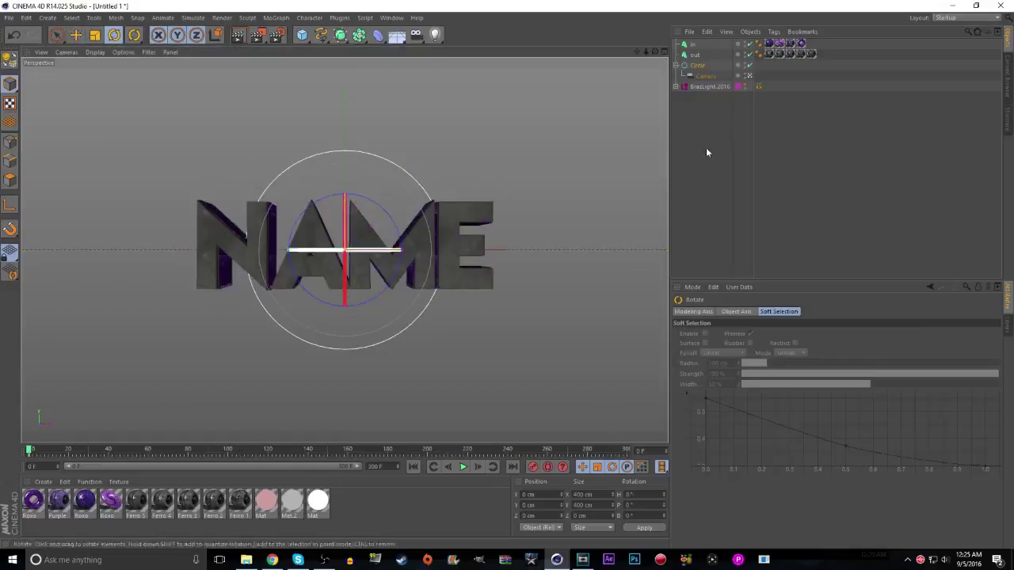
Inspect the camera's Object, Physical, Details, Stereoscopic and Composition settings, and deselect the camera
click(704, 77)
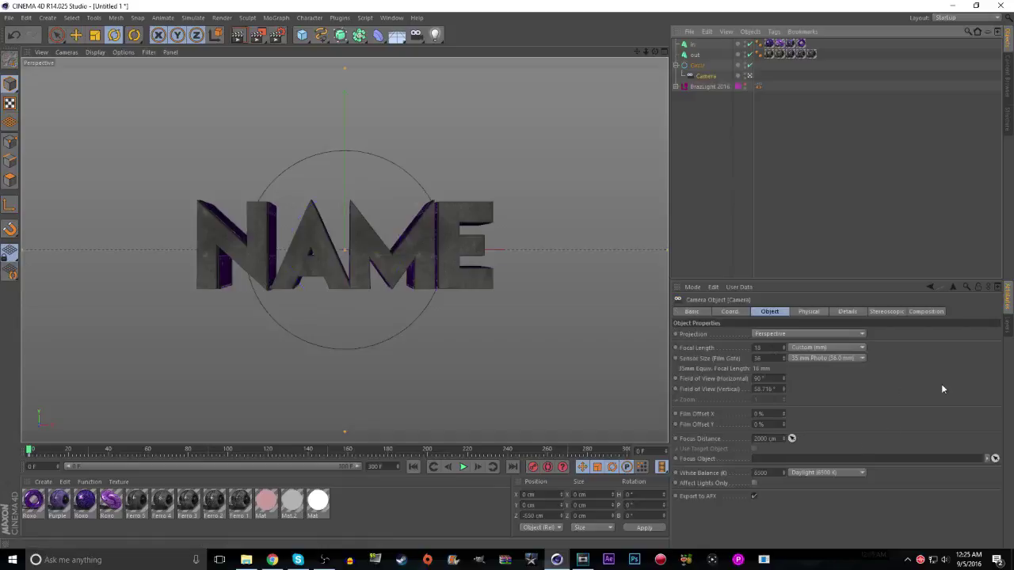
click(817, 311)
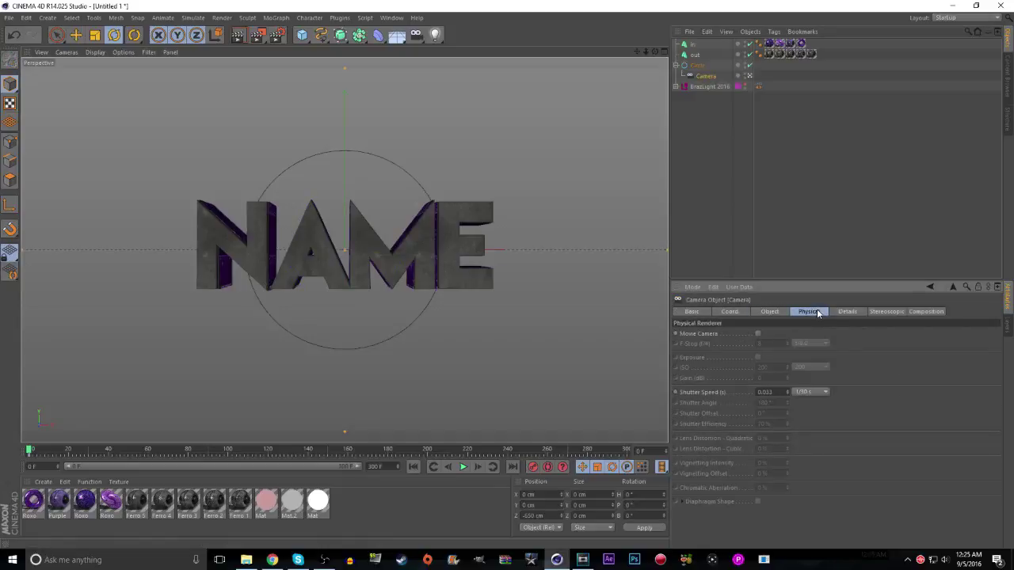
click(845, 312)
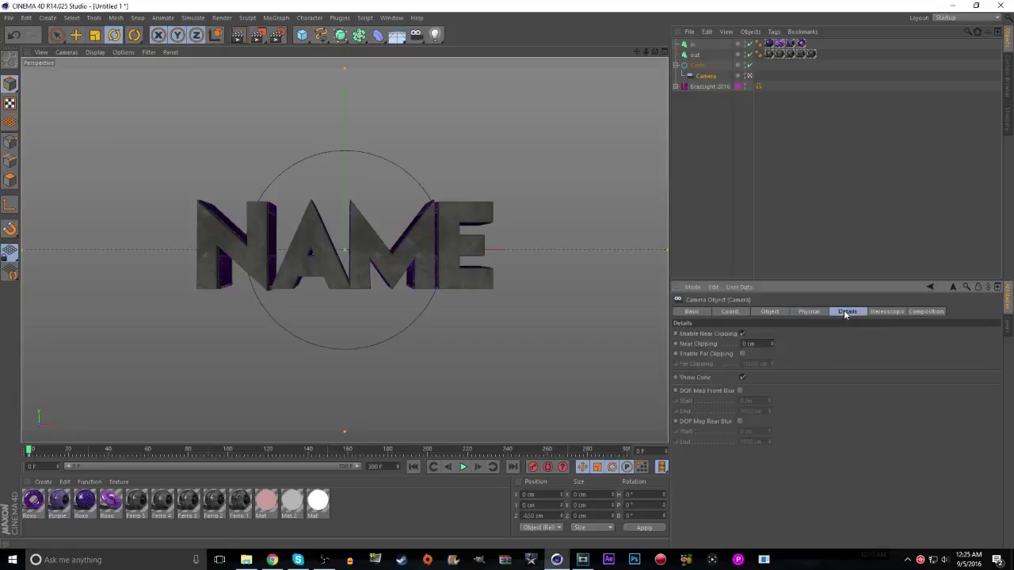
click(887, 313)
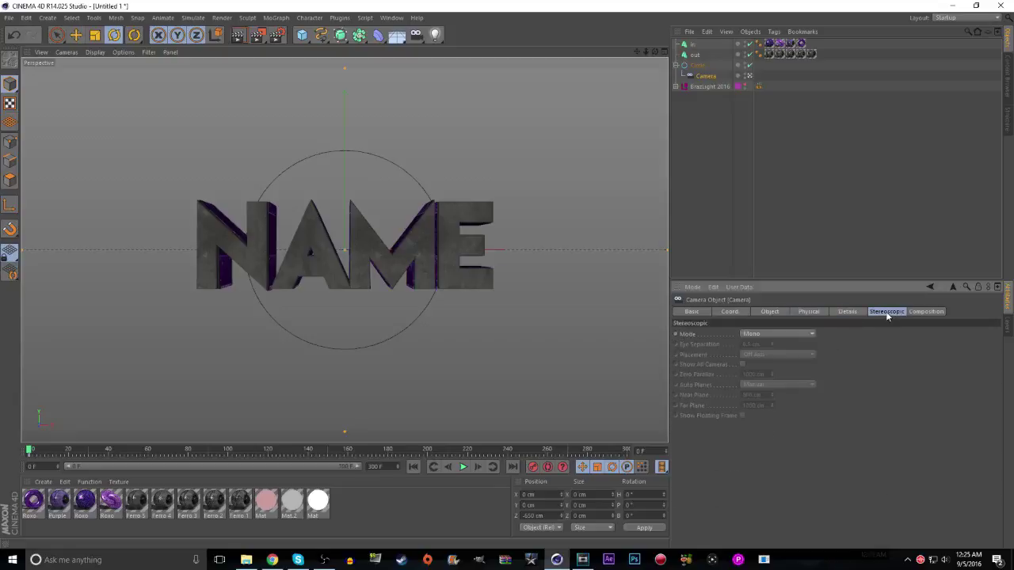
click(928, 312)
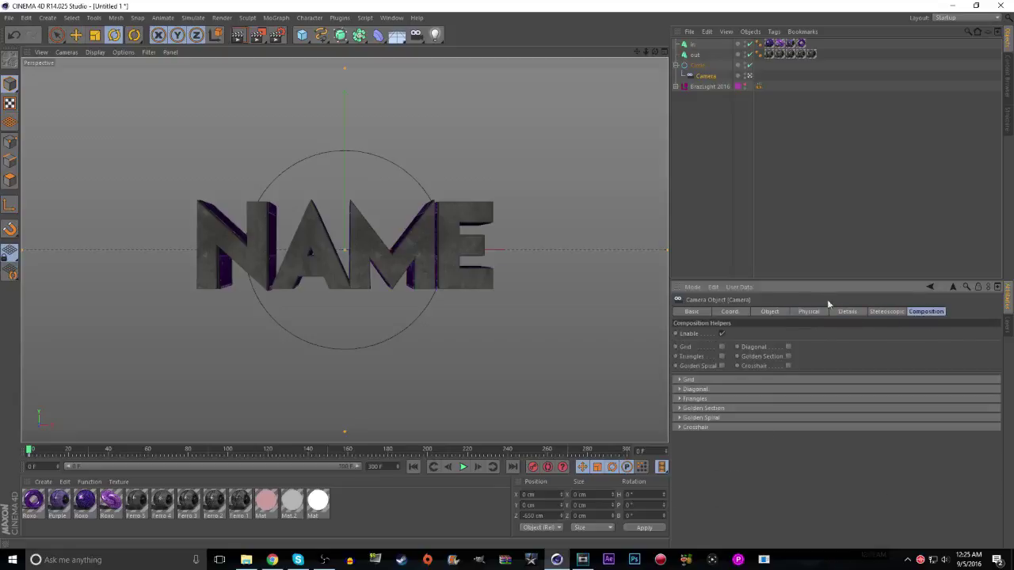
click(759, 313)
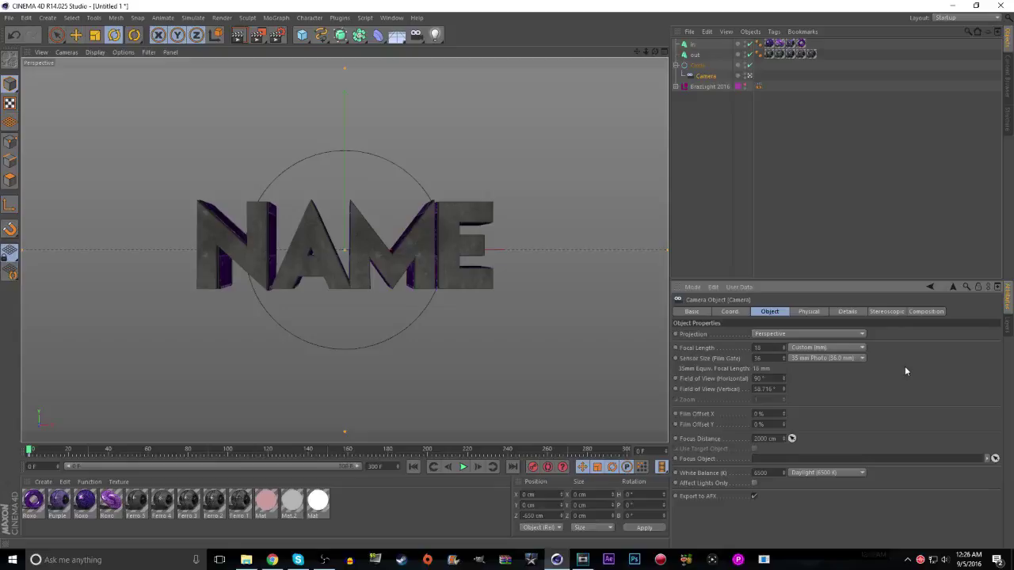
click(684, 126)
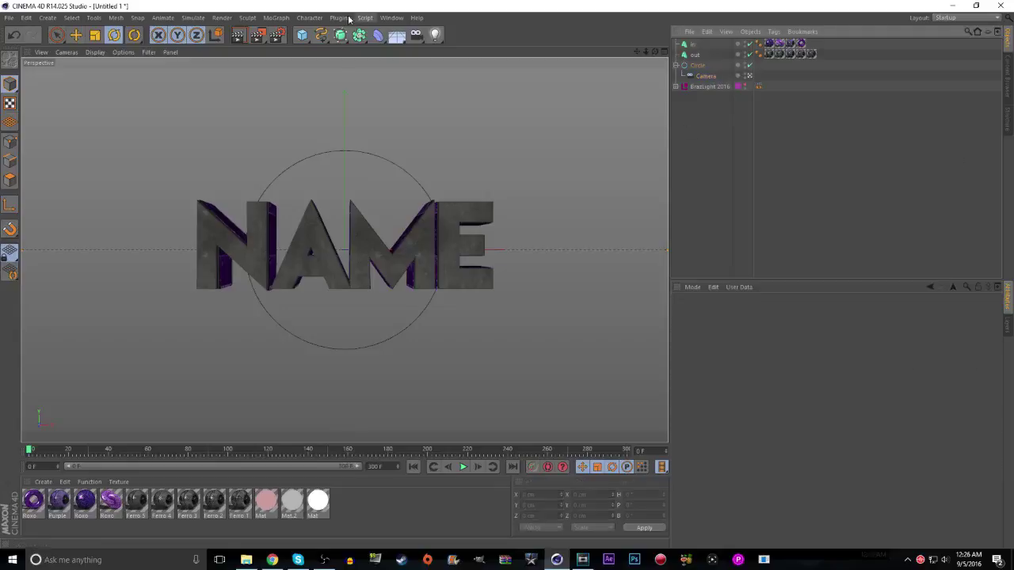
Add a MoGraph Sound effector to the scene and set its strength to 0%
click(276, 17)
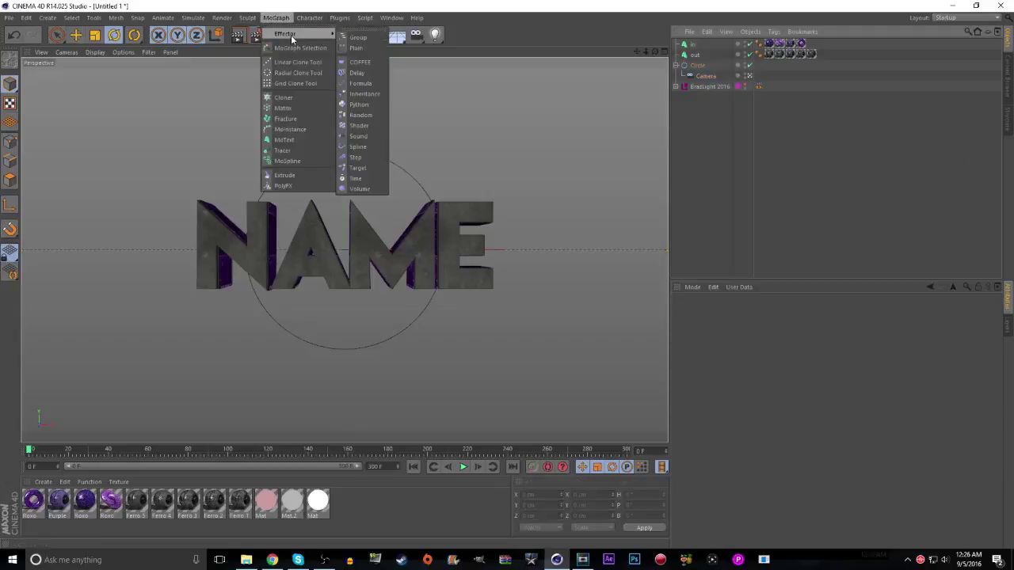
click(475, 4)
click(276, 17)
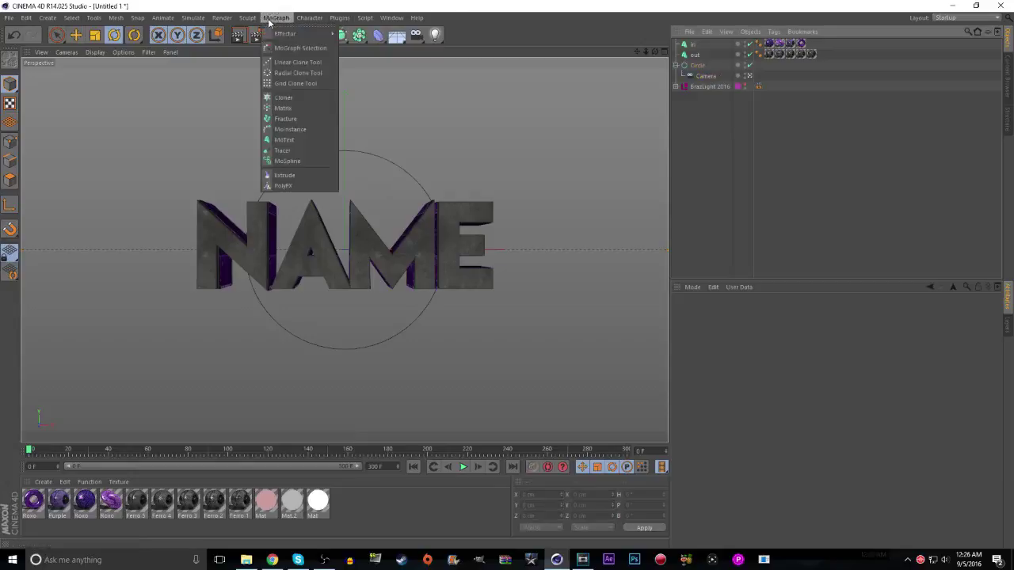
mouse_move(297, 33)
click(358, 136)
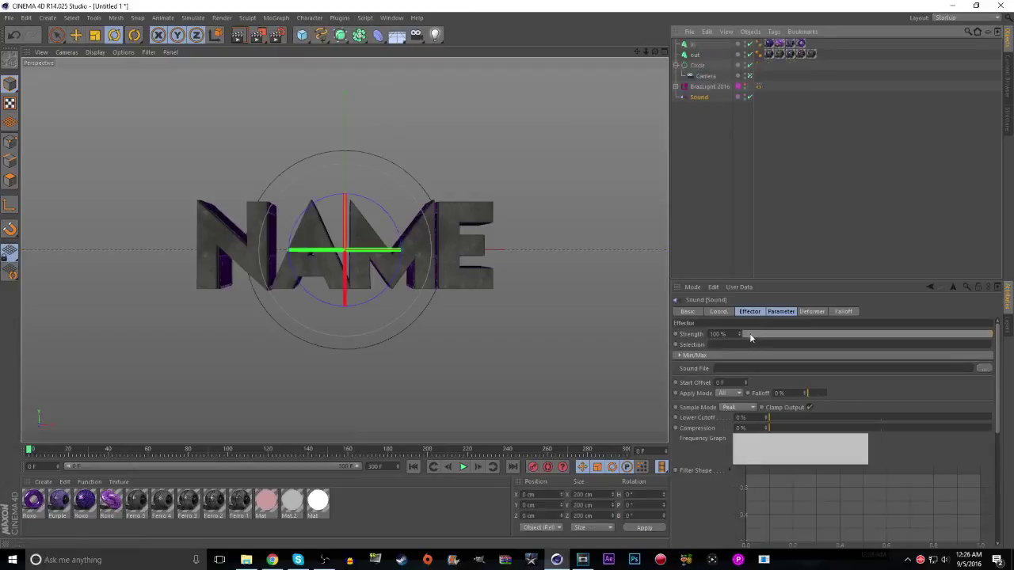
drag(747, 334, 738, 334)
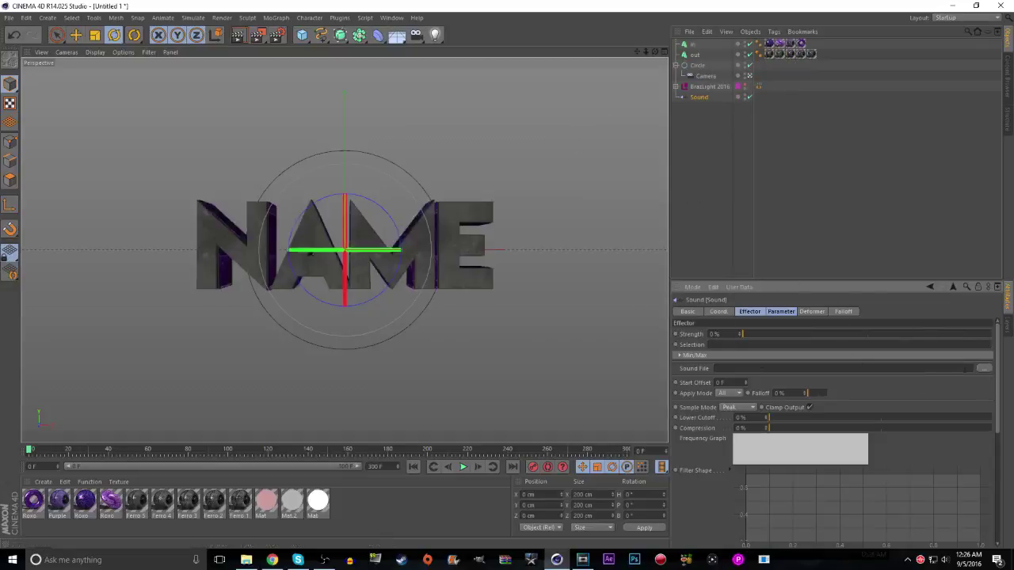
Load tutorial.wav from the Videos folder as the Sound effector's sound file
click(981, 369)
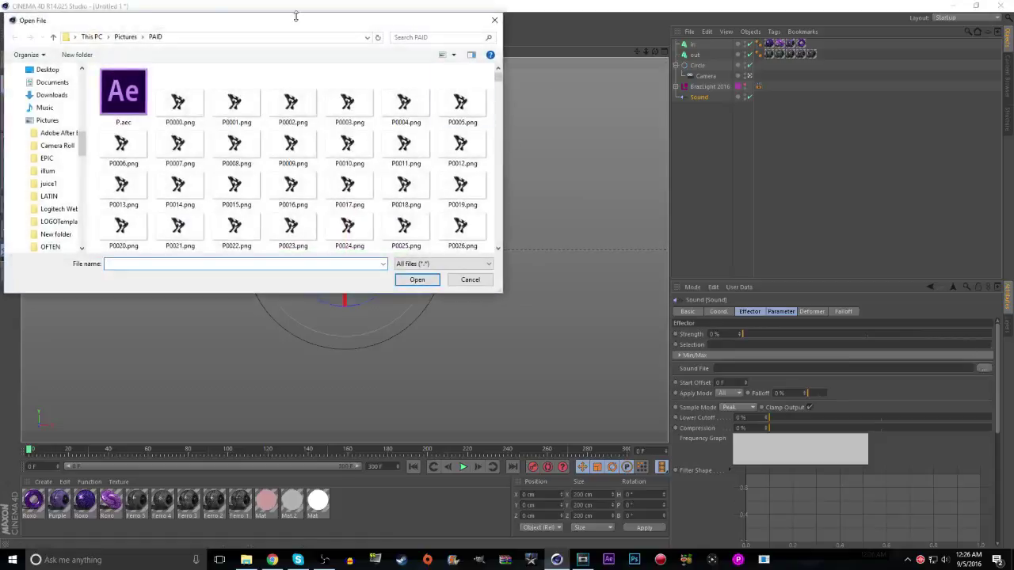
click(98, 37)
double_click(409, 129)
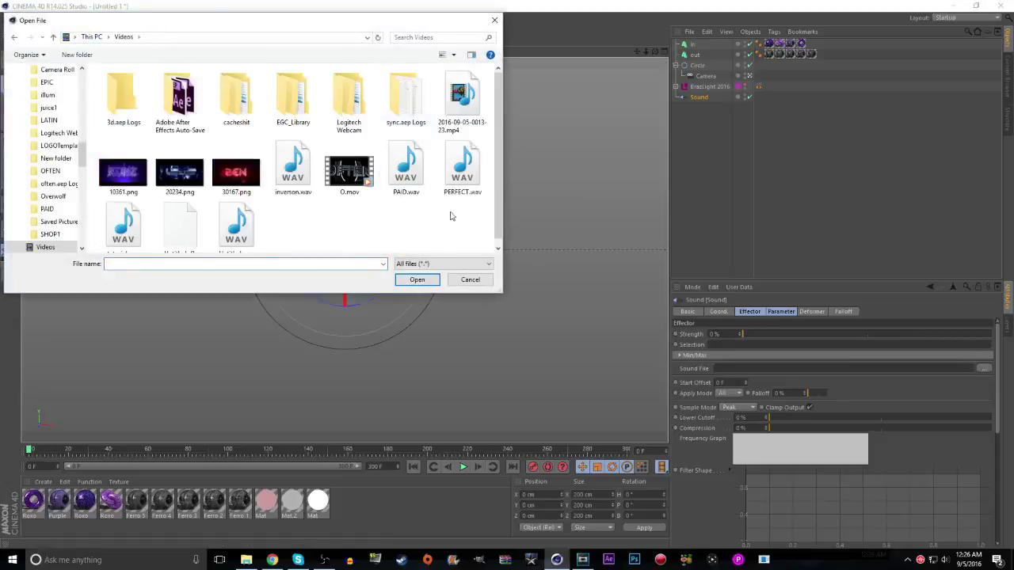
scroll(499, 222, down, 1)
click(126, 209)
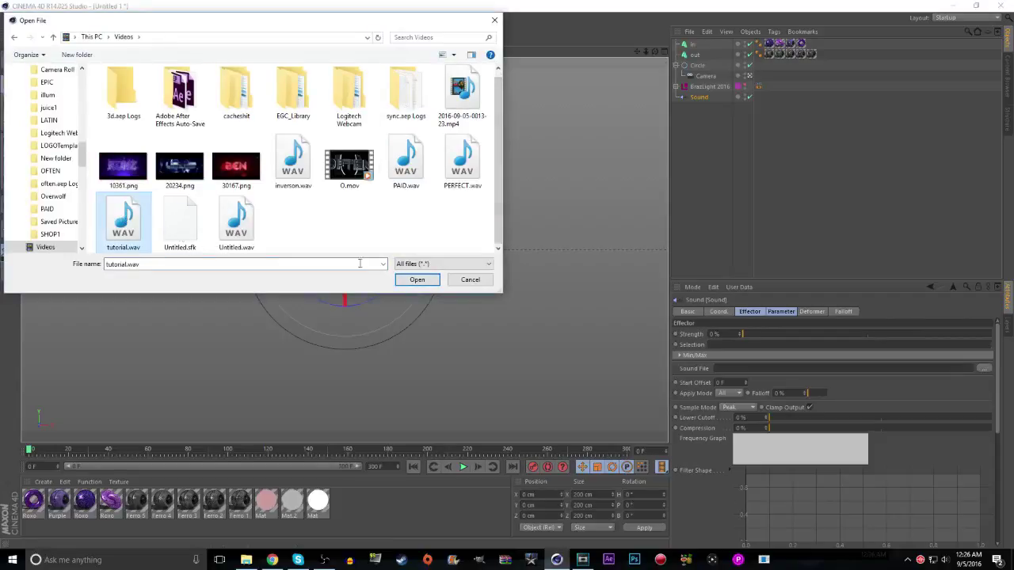
double_click(126, 210)
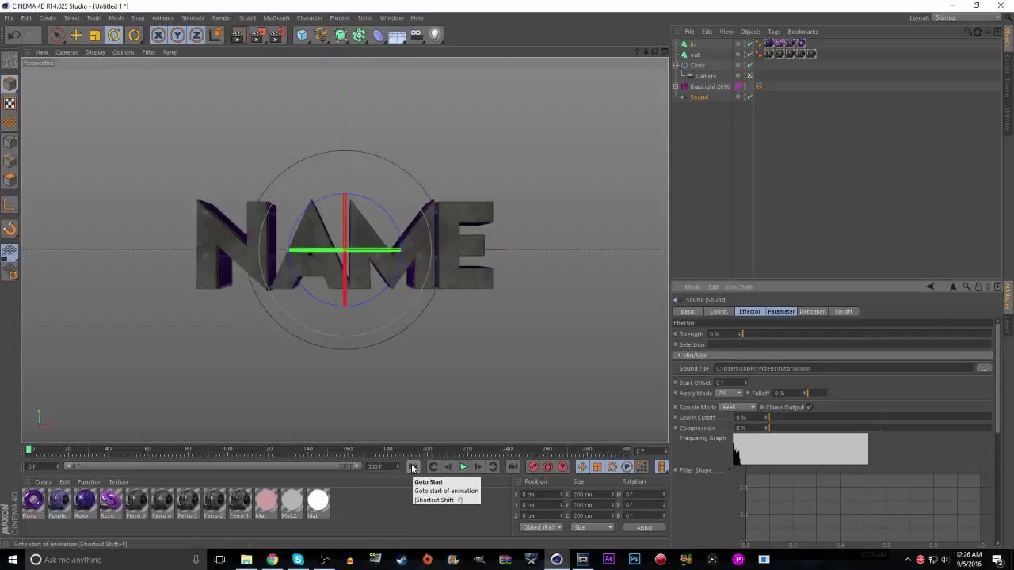
Play the animation to check the loaded sound, stop it and return to frame 0
click(464, 467)
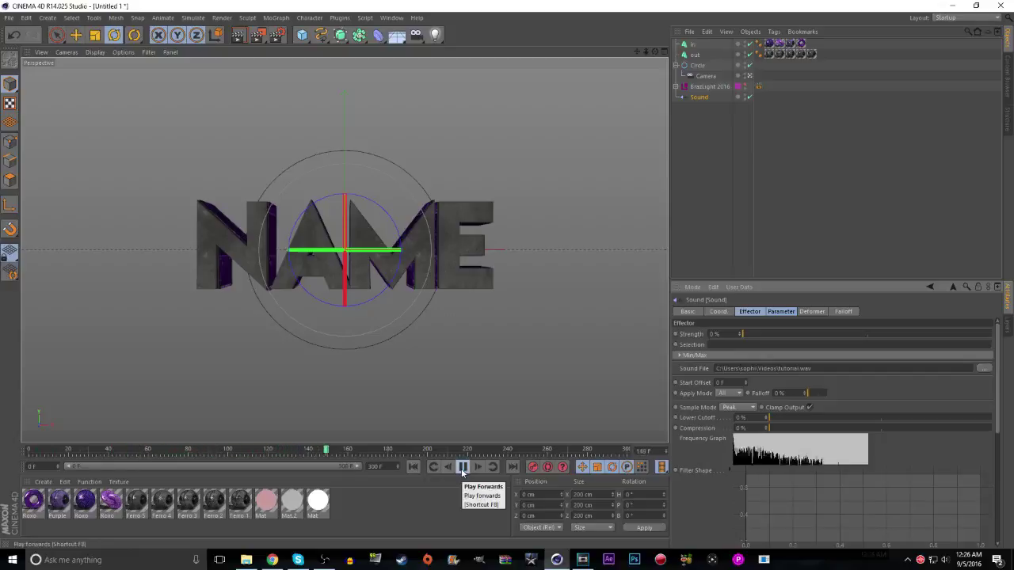
click(464, 469)
click(413, 467)
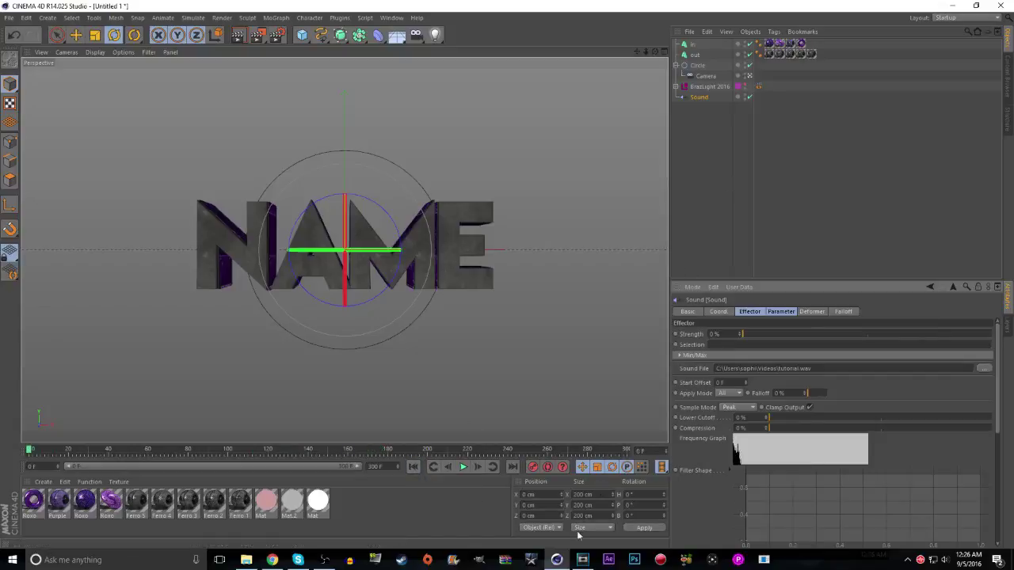
Look at the song's waveform in Vegas Pro, return to Cinema 4D and reselect the Sound effector
click(583, 560)
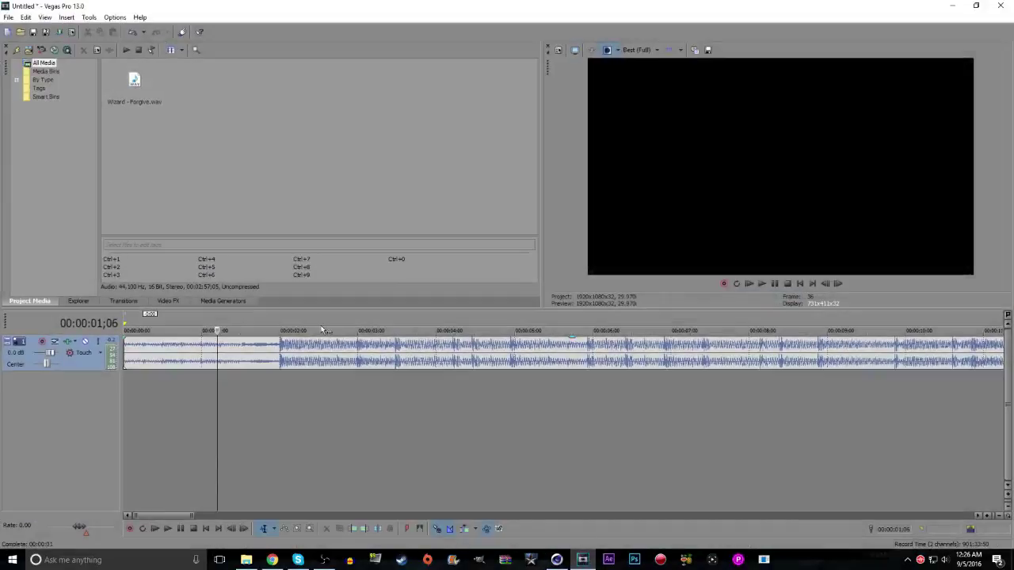
click(955, 5)
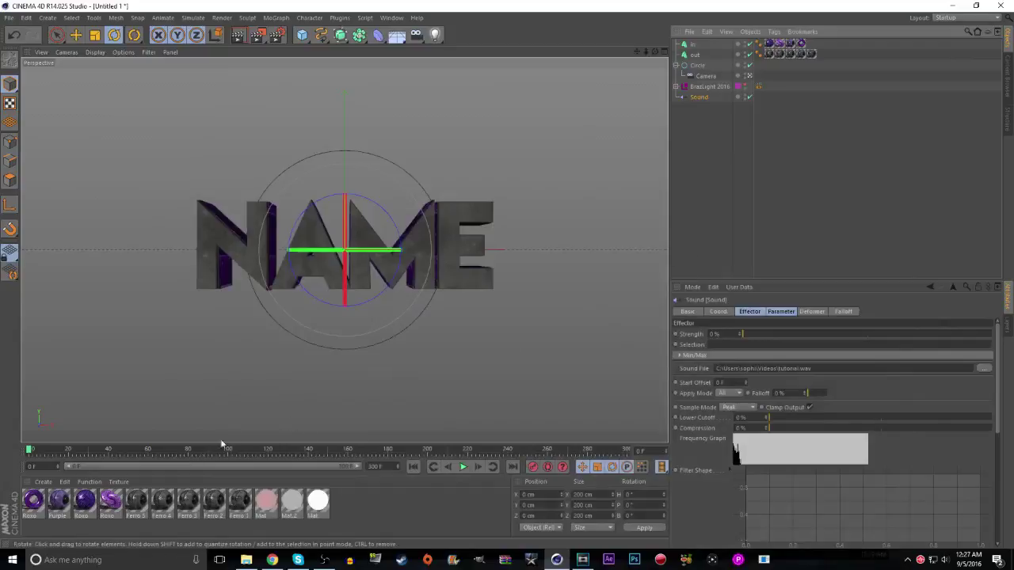
click(697, 108)
click(693, 44)
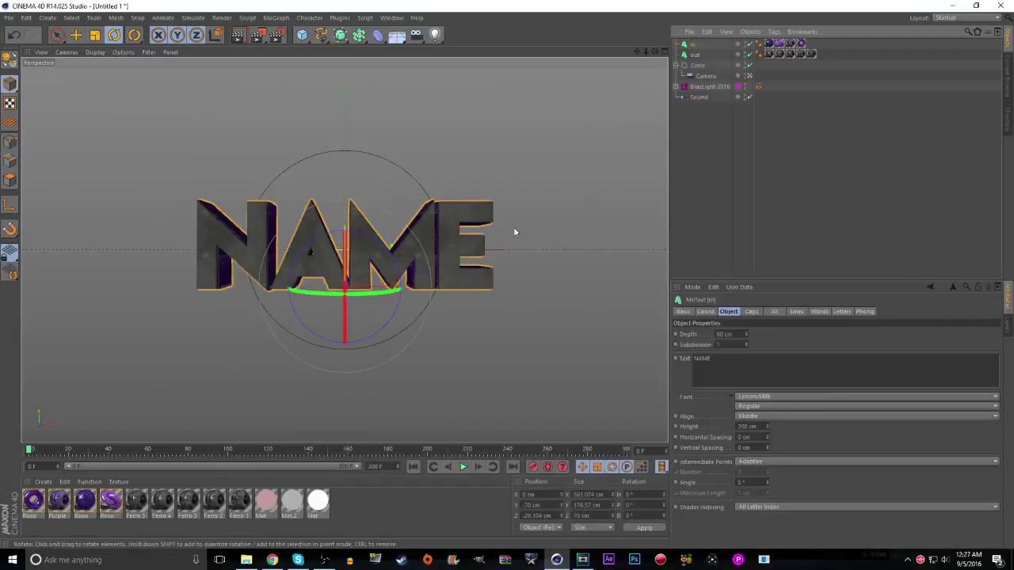
click(700, 96)
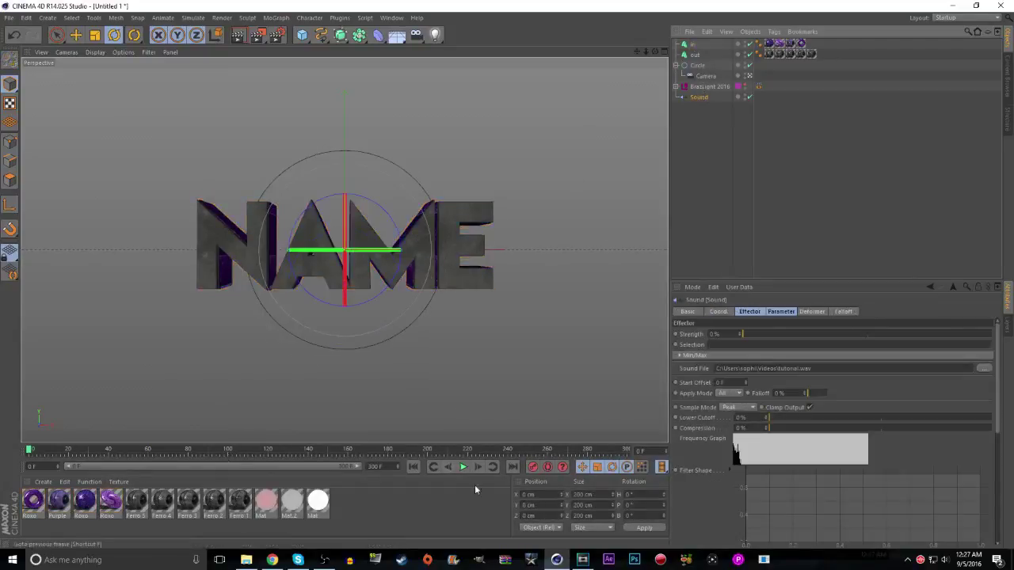
Switch to Vegas Pro, place the cursor at 00:00:02;00 where the beat starts and examine the waveform closely
click(582, 560)
click(284, 323)
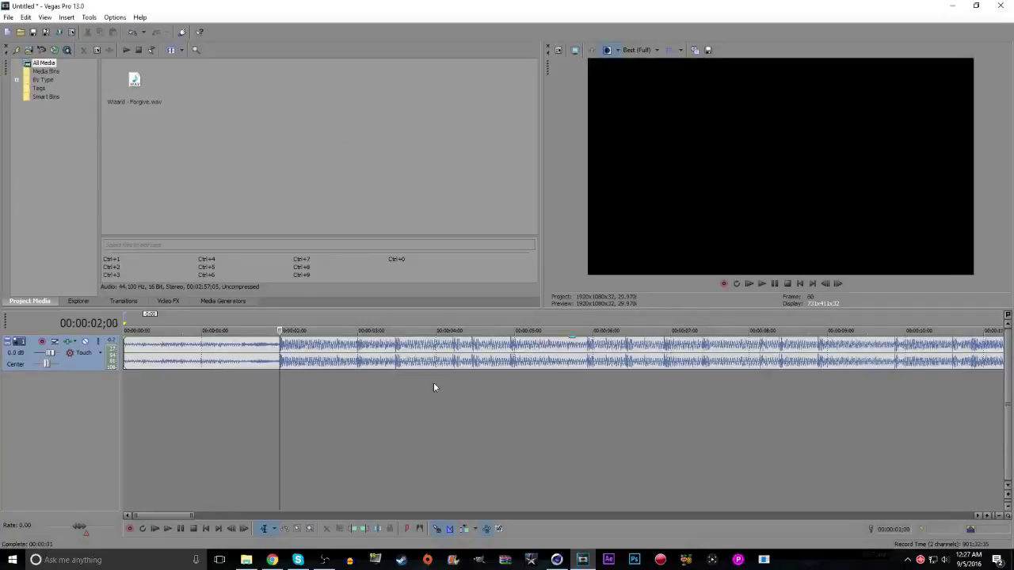
click(992, 516)
click(992, 516)
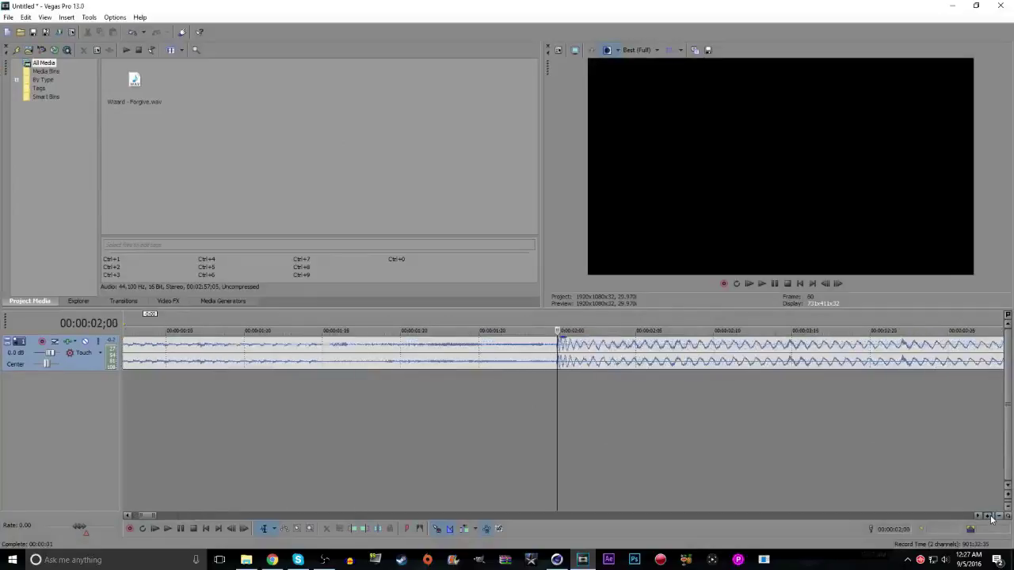
click(988, 516)
click(988, 516)
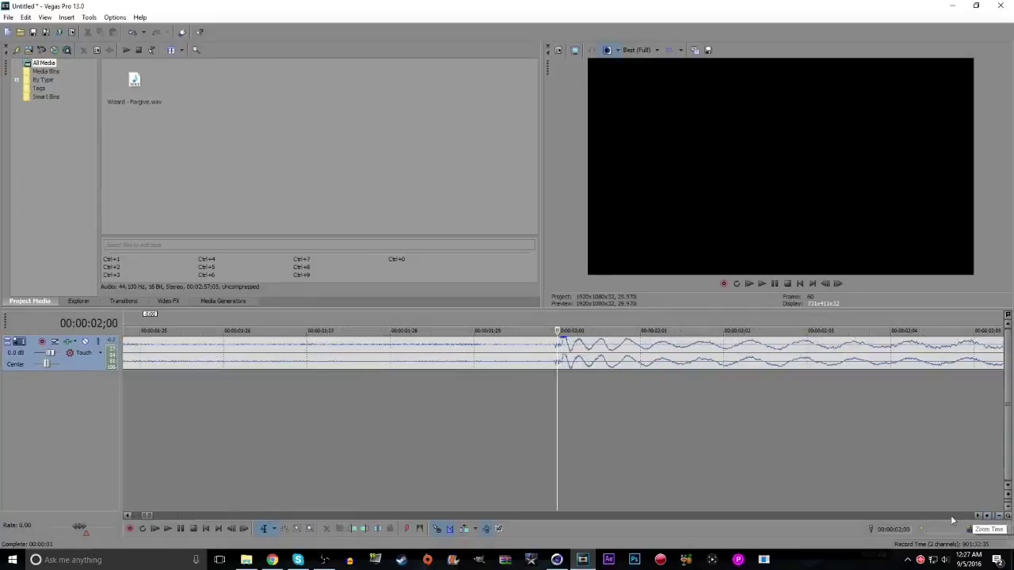
Switch to Cinema 4D, review the frame rate and frame range in the render output settings and close them
mouse_move(557, 564)
click(557, 564)
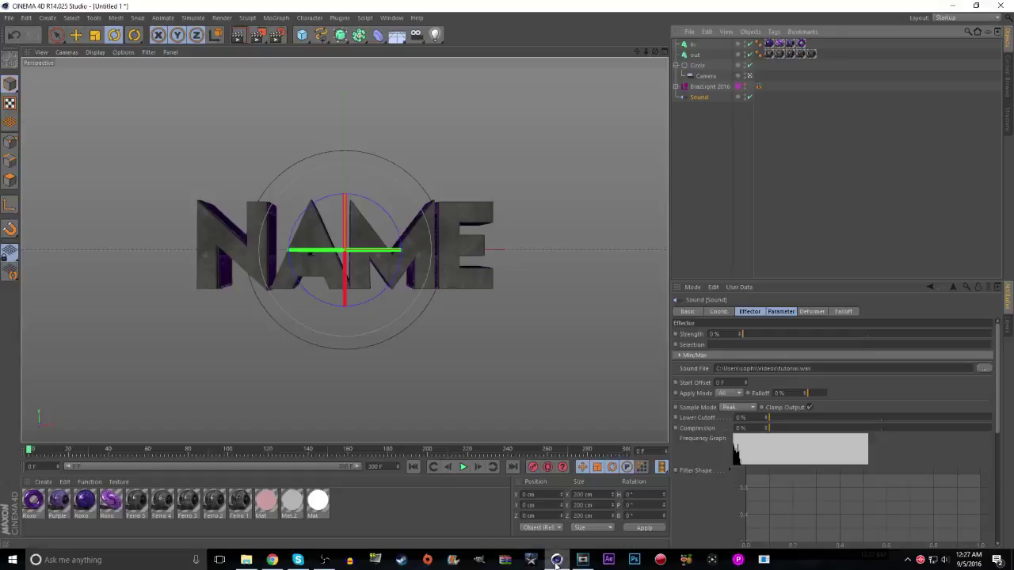
click(275, 38)
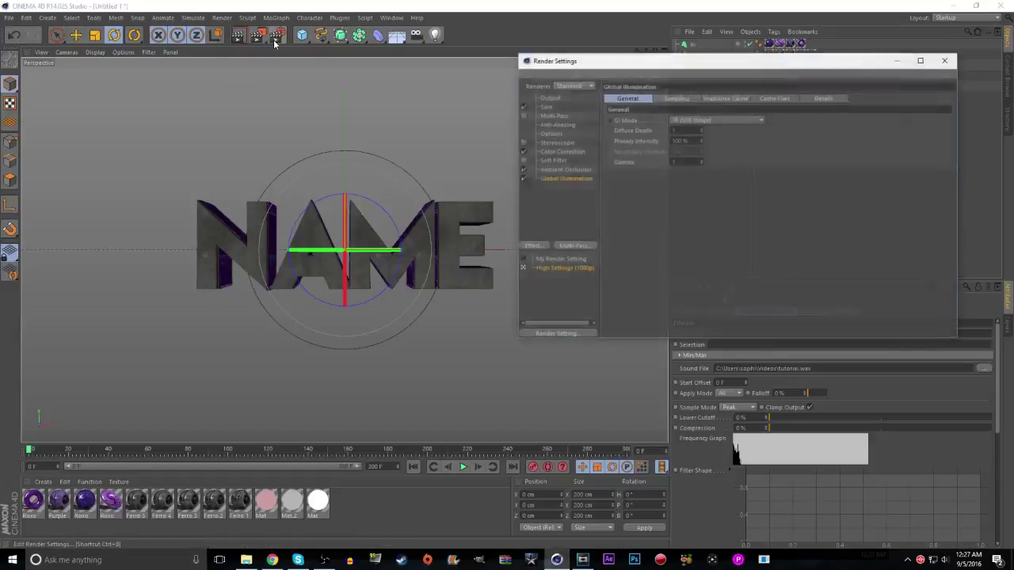
drag(702, 63, 399, 49)
click(241, 86)
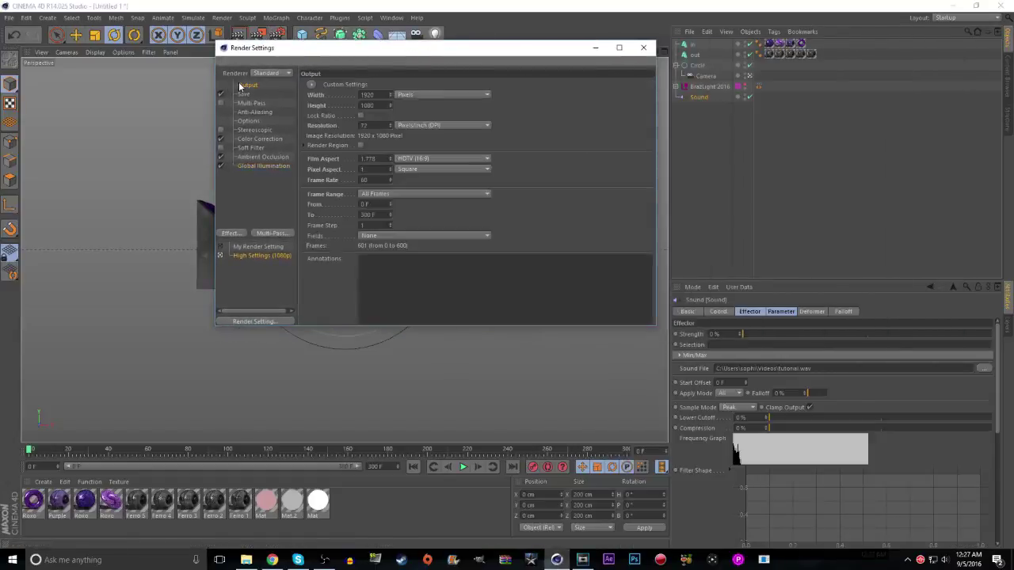
click(643, 47)
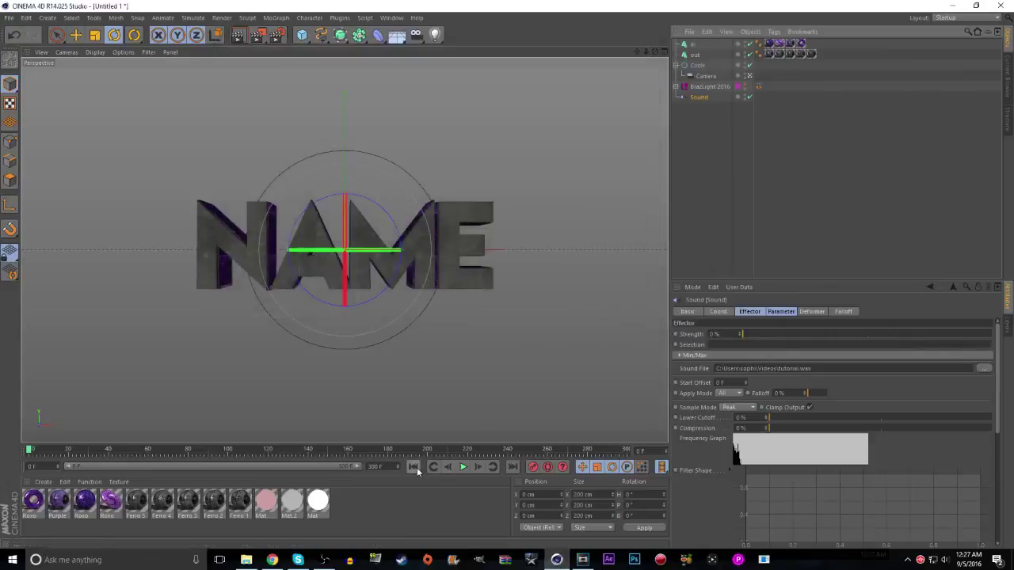
Play the opening of the animation against the sound, stop it and rewind to the start
click(463, 466)
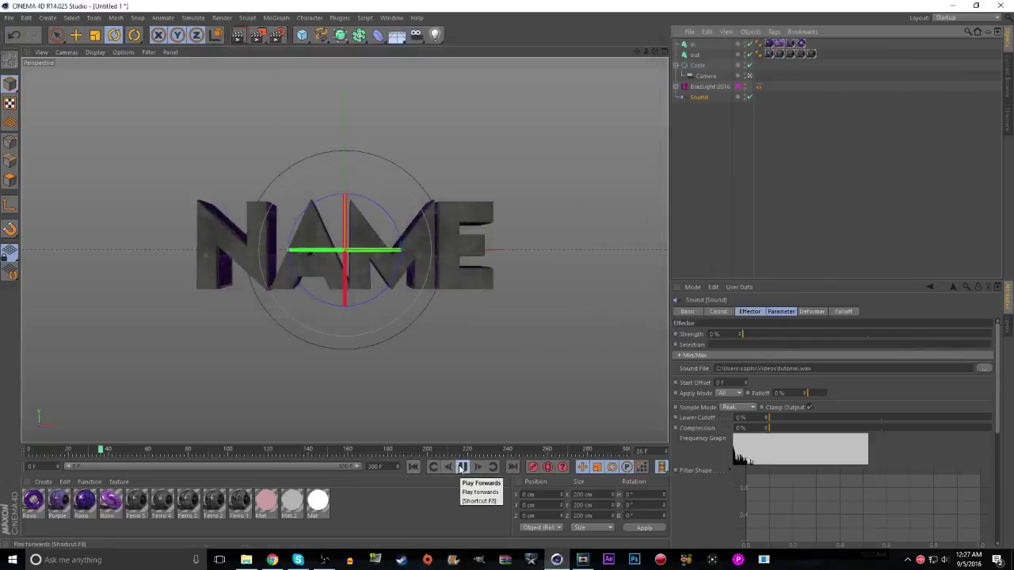
click(462, 466)
click(414, 467)
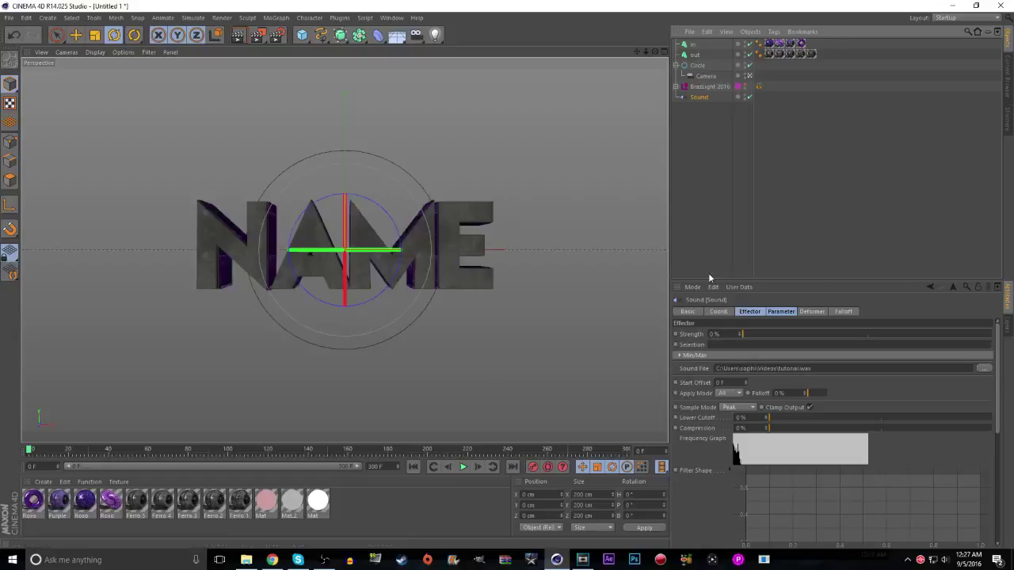
Compare the Sound effector's frequency graph around frames 59 and 60, and leave the playhead at frame 60
click(148, 451)
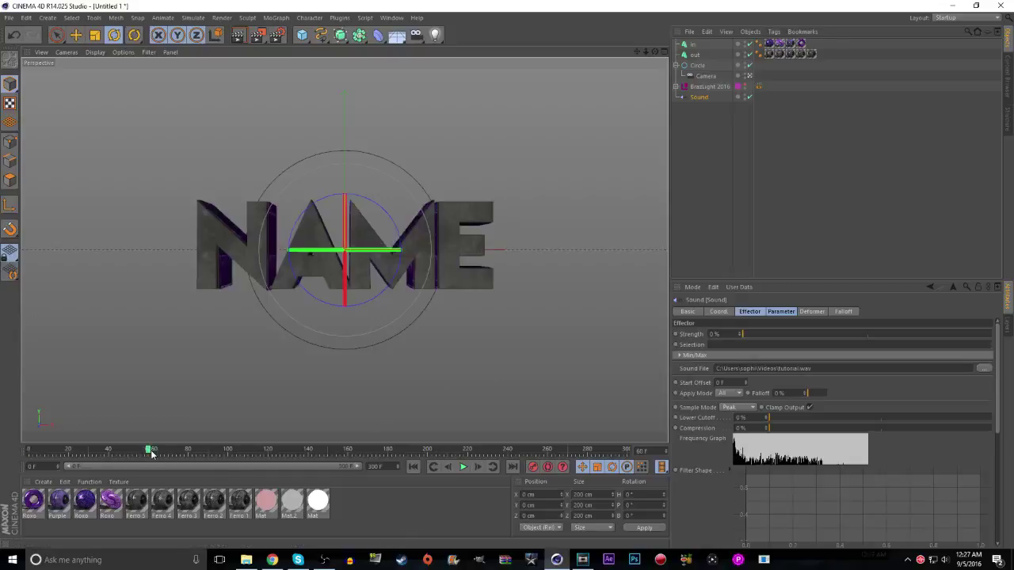
key(g)
key(f)
key(f)
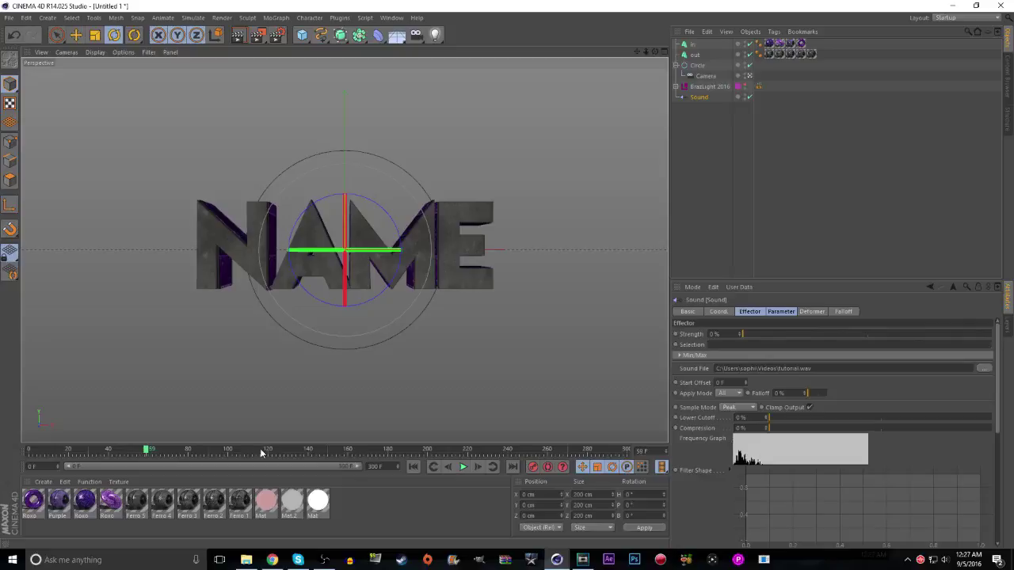
key(g)
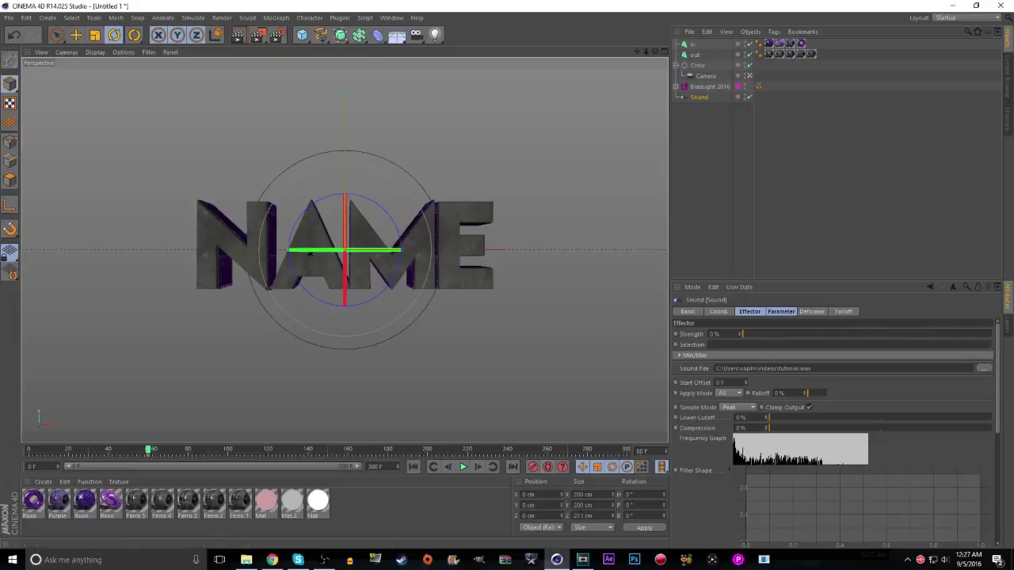
Switch to Vegas Pro, listen to the song from 00:00:02;00 and place the cursor on the beat at 00:00:03;15
click(582, 560)
click(998, 517)
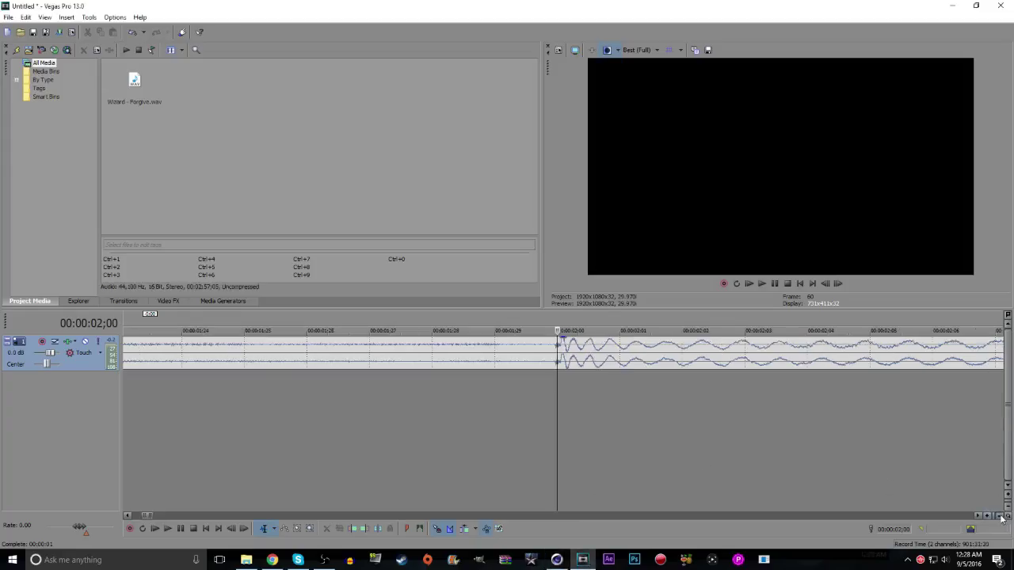
click(1000, 517)
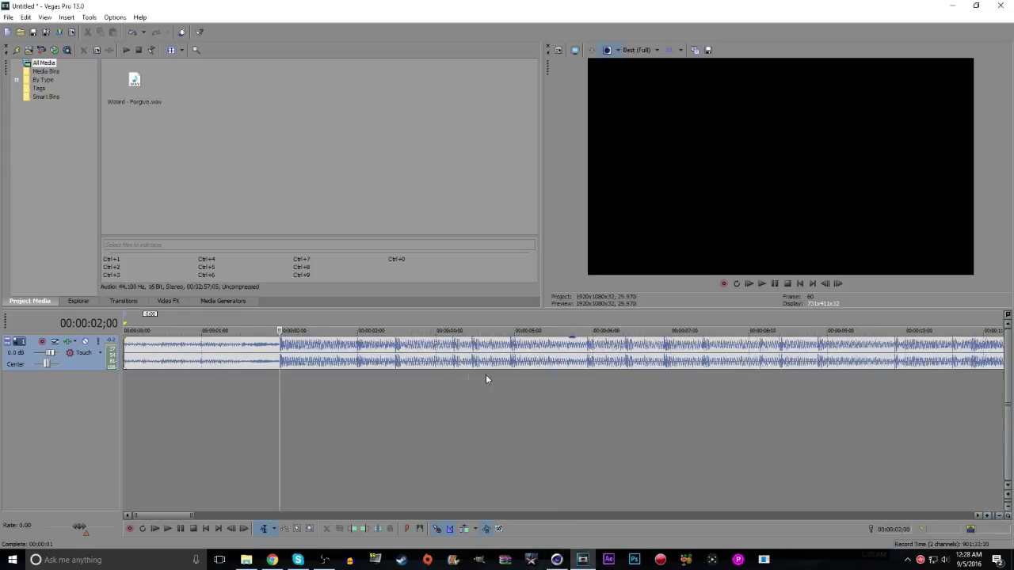
click(987, 517)
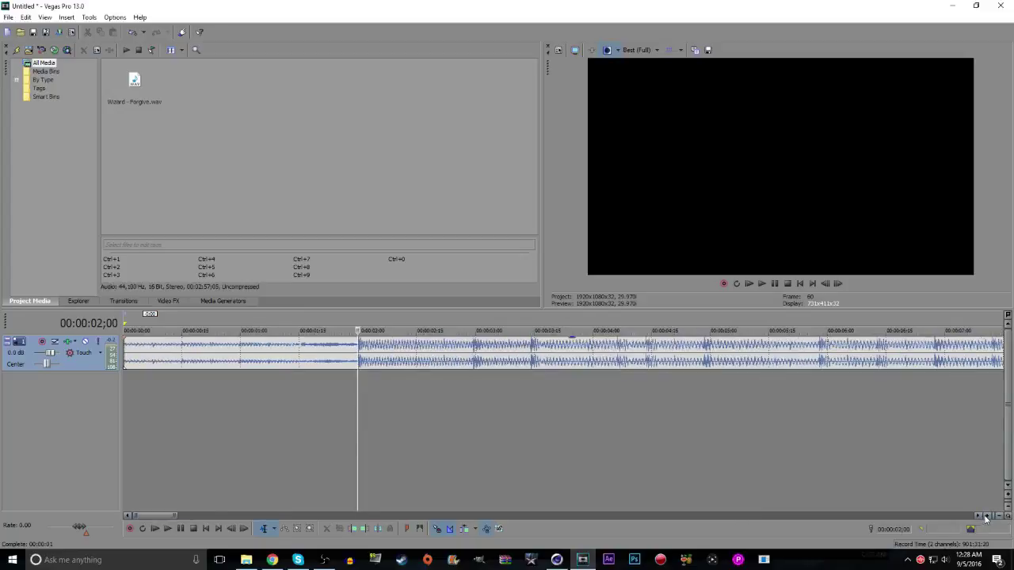
click(773, 285)
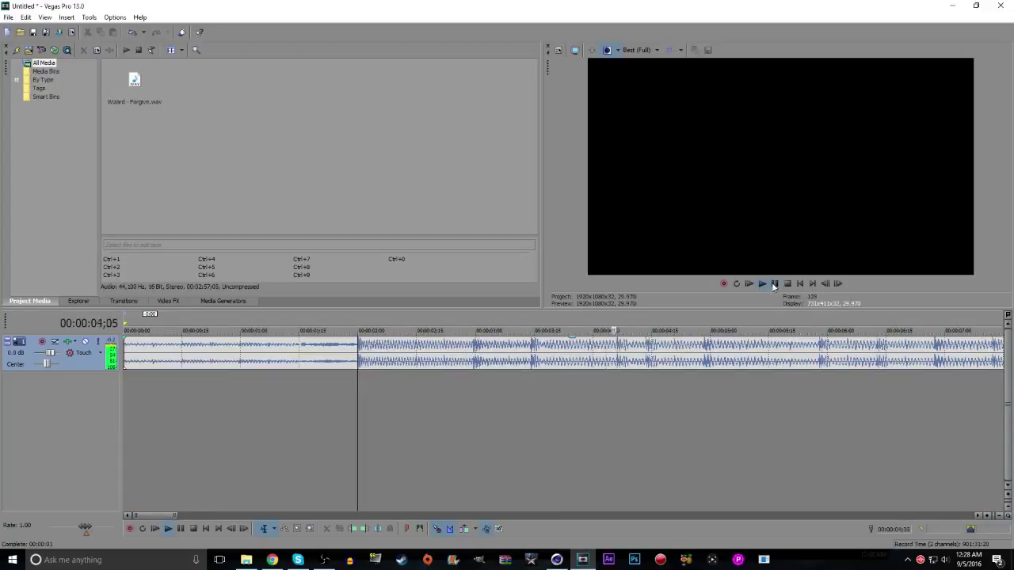
click(478, 327)
click(772, 283)
click(535, 324)
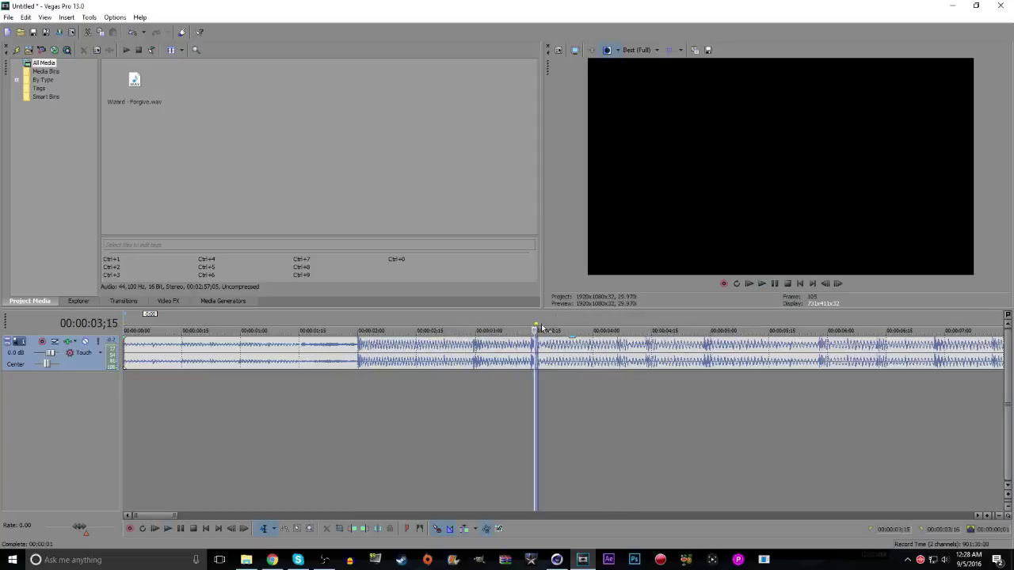
Examine the waveform closely frame by frame between 00:00:03;13 and 00:00:03;15, leaving the cursor at 00:00:03;15
scroll(567, 415, up, 6)
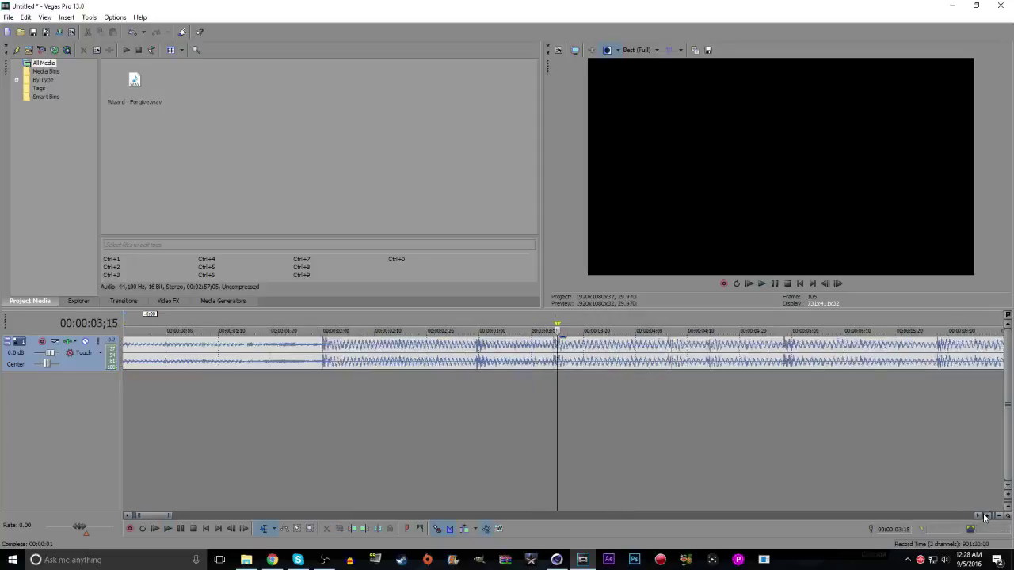
key(Left)
key(Right)
key(Left)
key(Left)
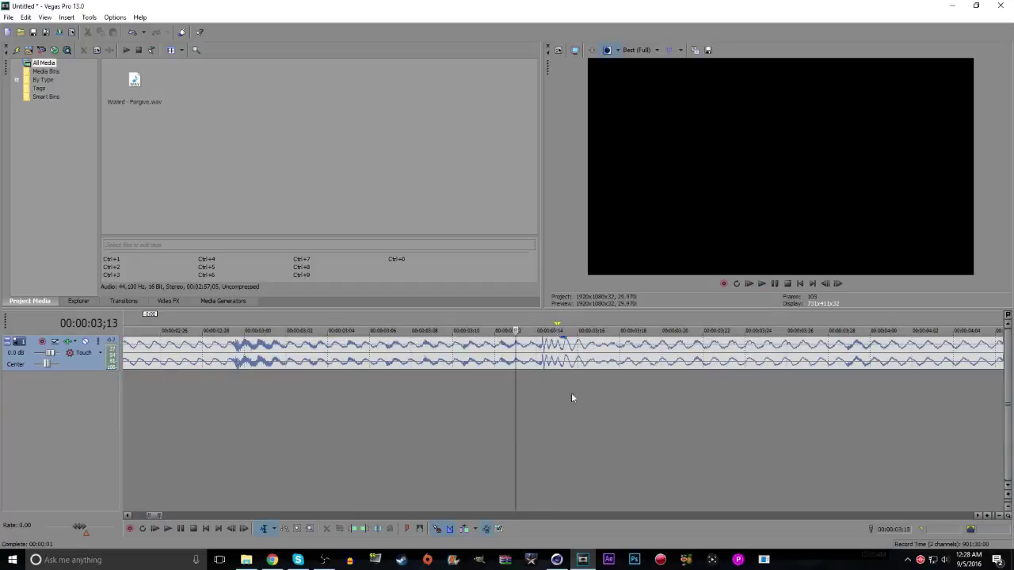
key(Right)
key(Right)
Switch to Cinema 4D, record a keyframe for the Sound effector at frame 105 and play the animation onward
click(559, 561)
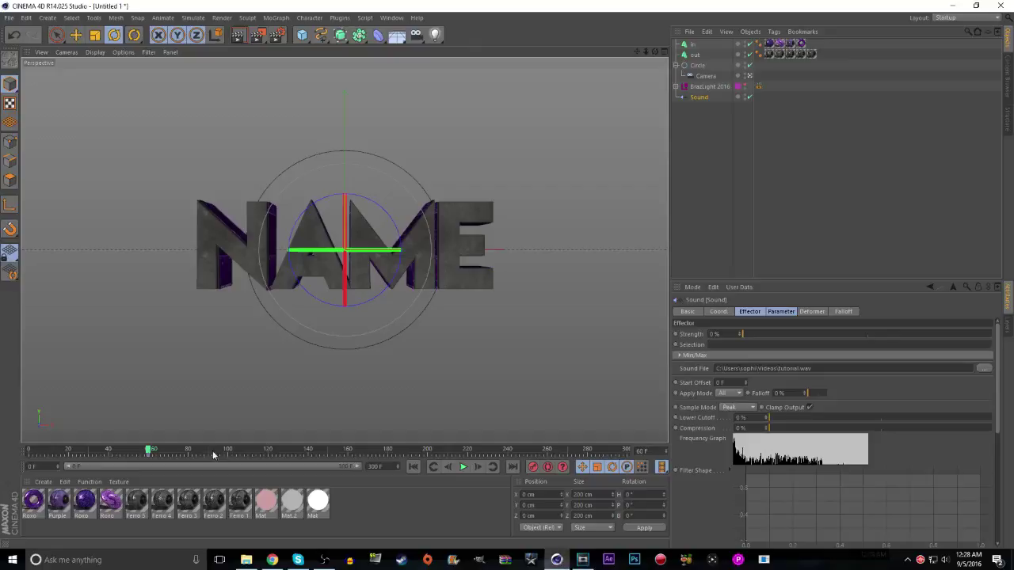
click(241, 452)
key(f)
key(f)
key(g)
click(463, 467)
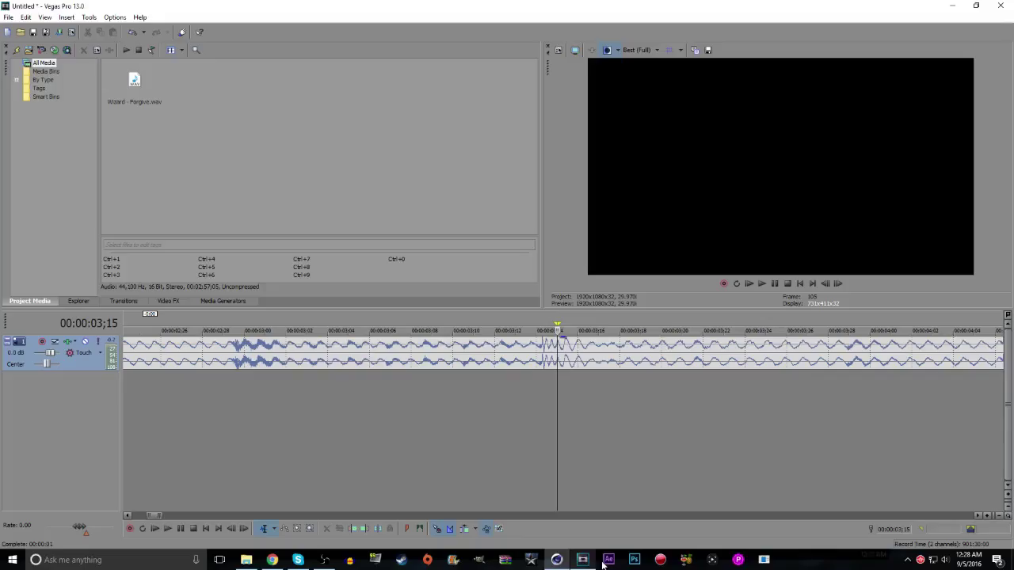
Locate the beat at 00:00:04;06 by listening in Vegas Pro and record a Sound effector keyframe at frame 126 in Cinema 4D
click(583, 561)
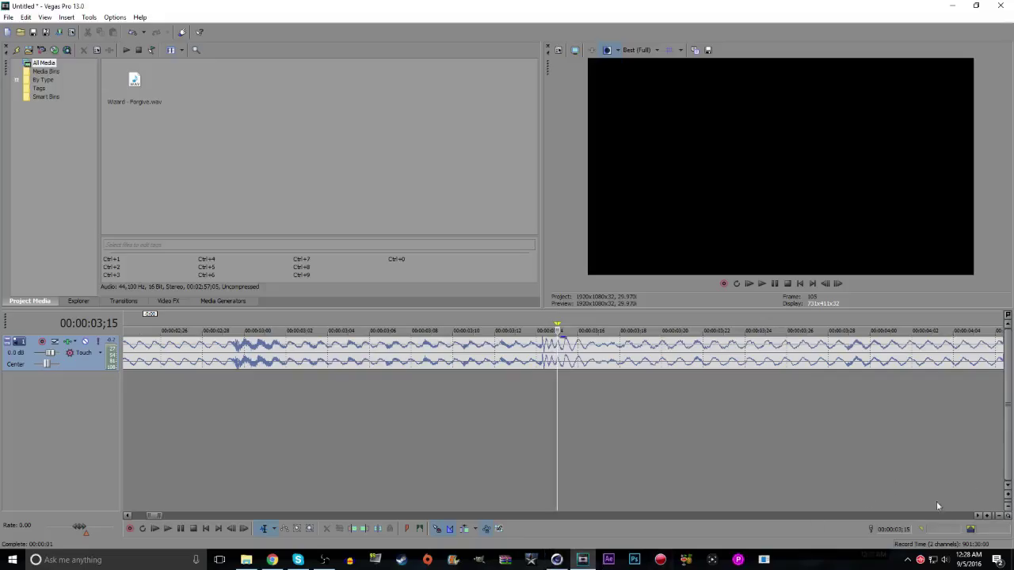
click(999, 516)
click(999, 516)
click(999, 516)
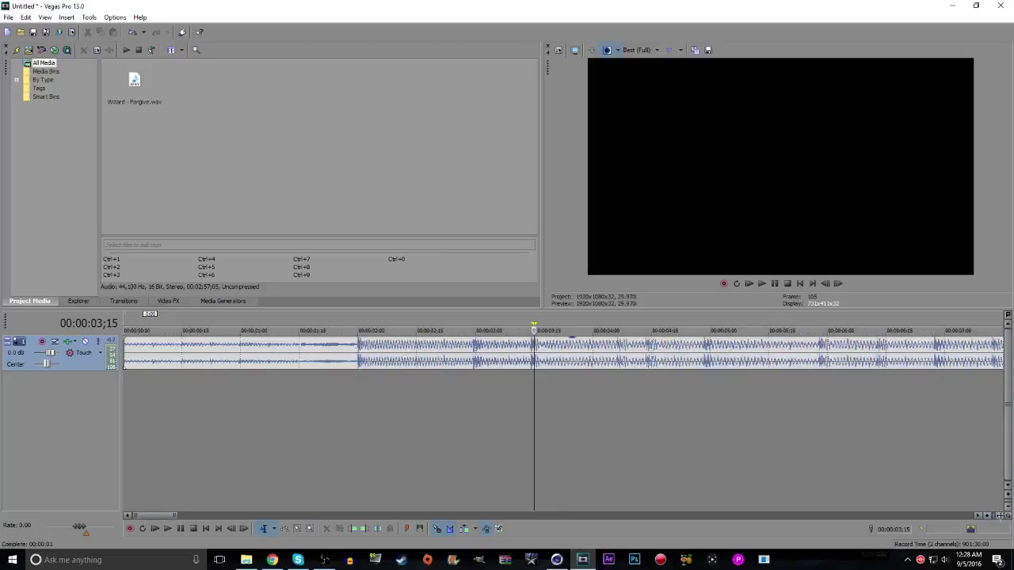
click(774, 283)
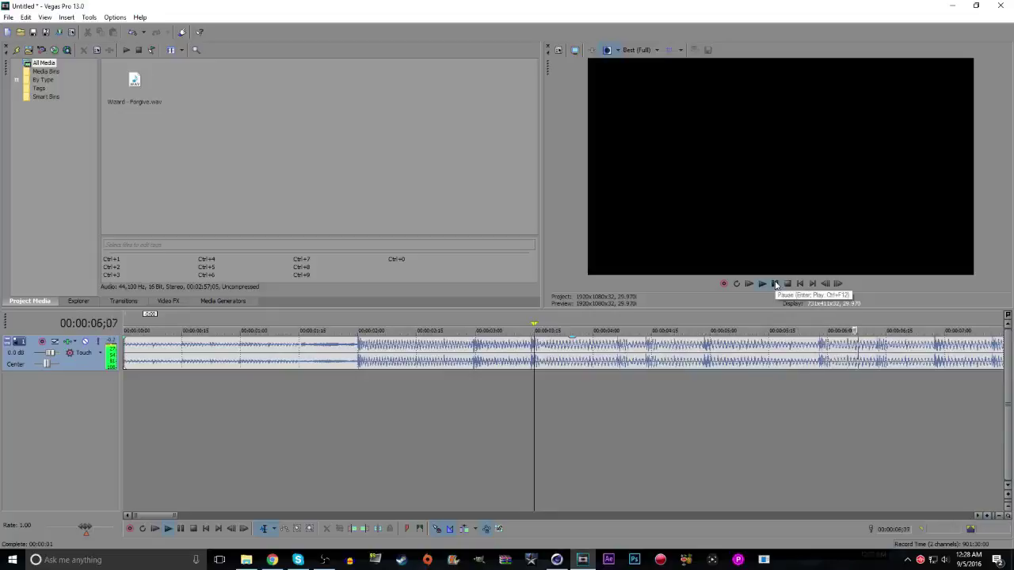
click(775, 283)
click(618, 323)
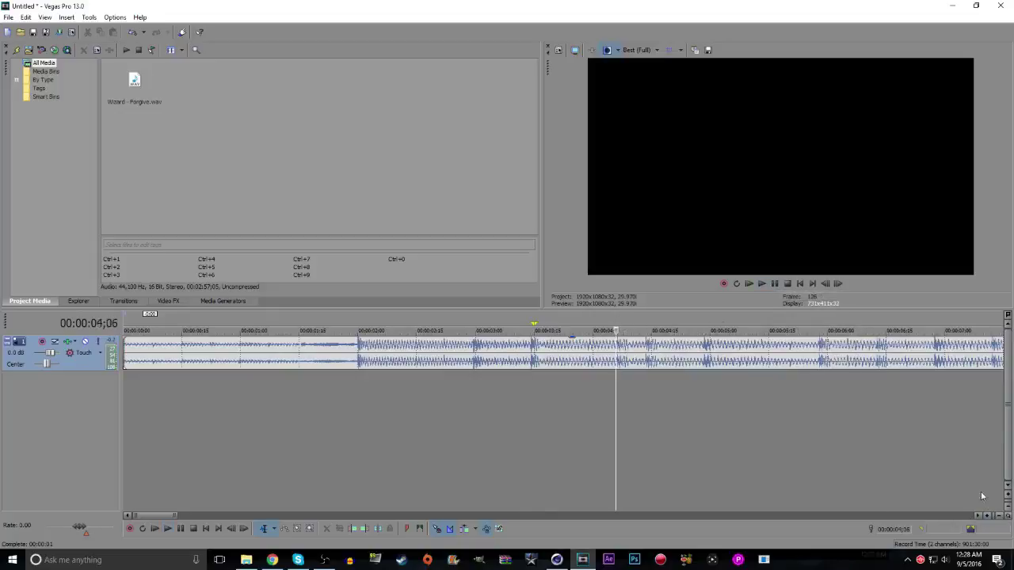
click(988, 519)
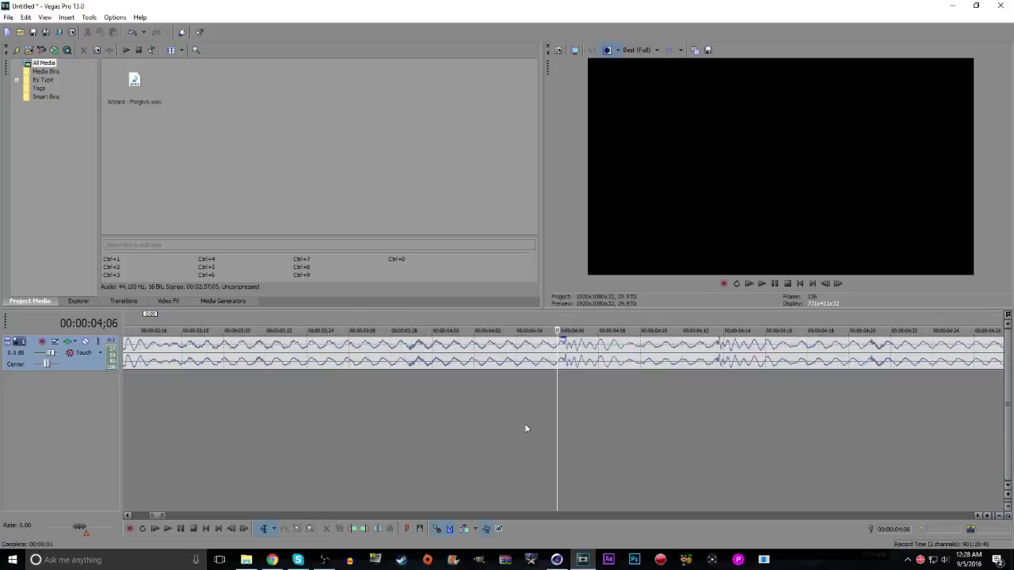
click(557, 560)
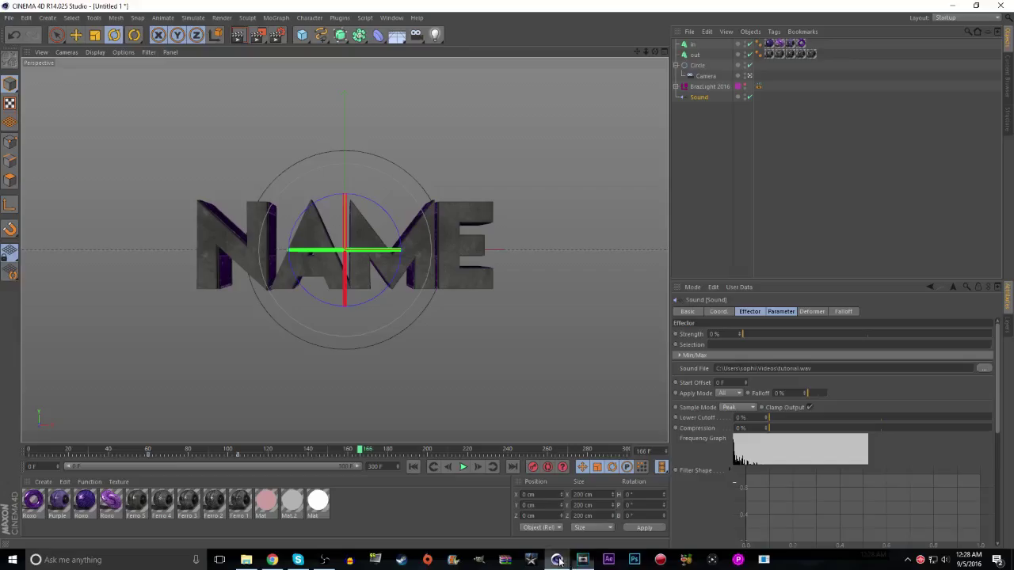
click(283, 450)
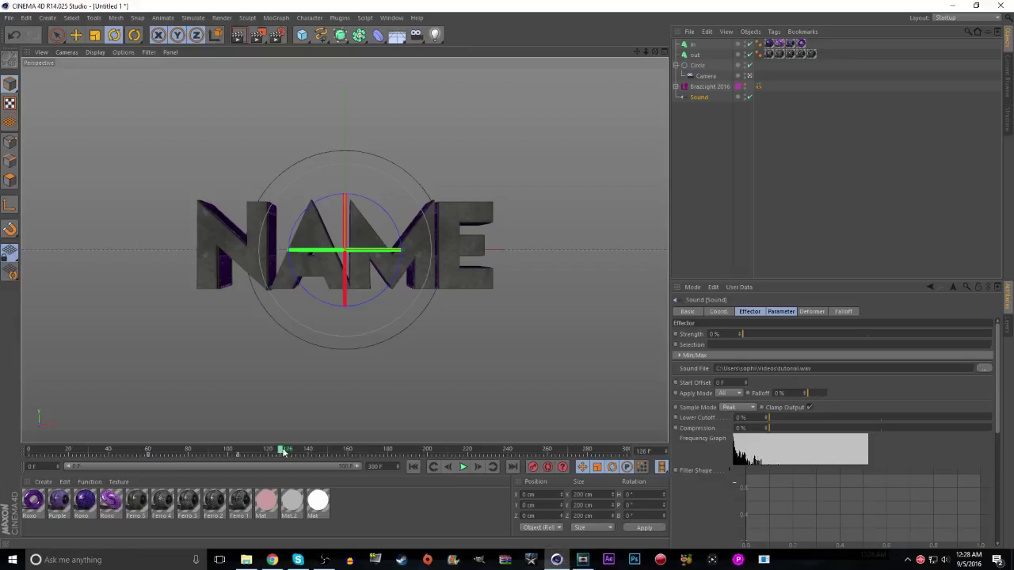
Switch to Vegas Pro, place the cursor on the beat at 00:00:04;14 and minimize the window to return to Cinema 4D
click(583, 560)
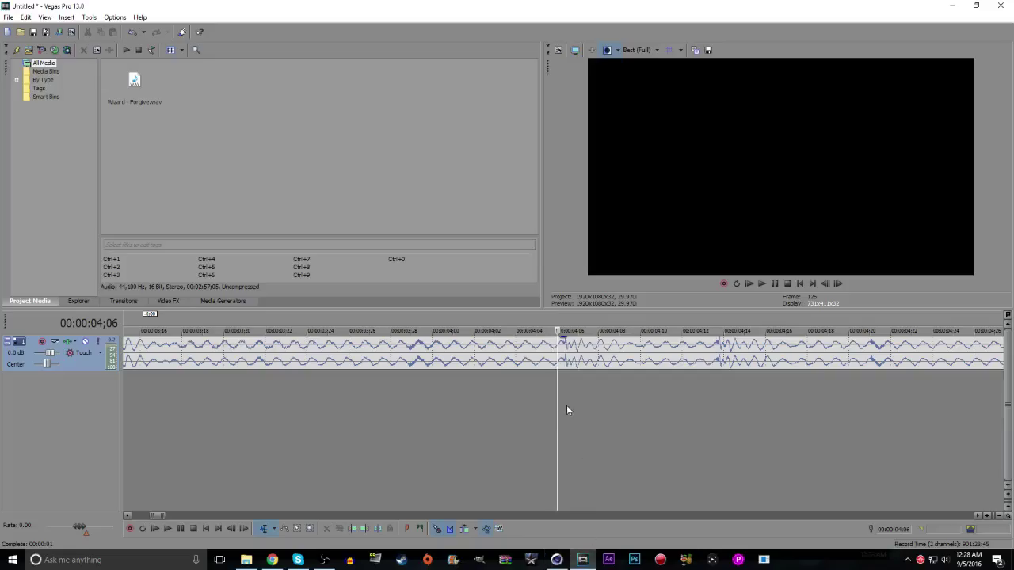
click(723, 324)
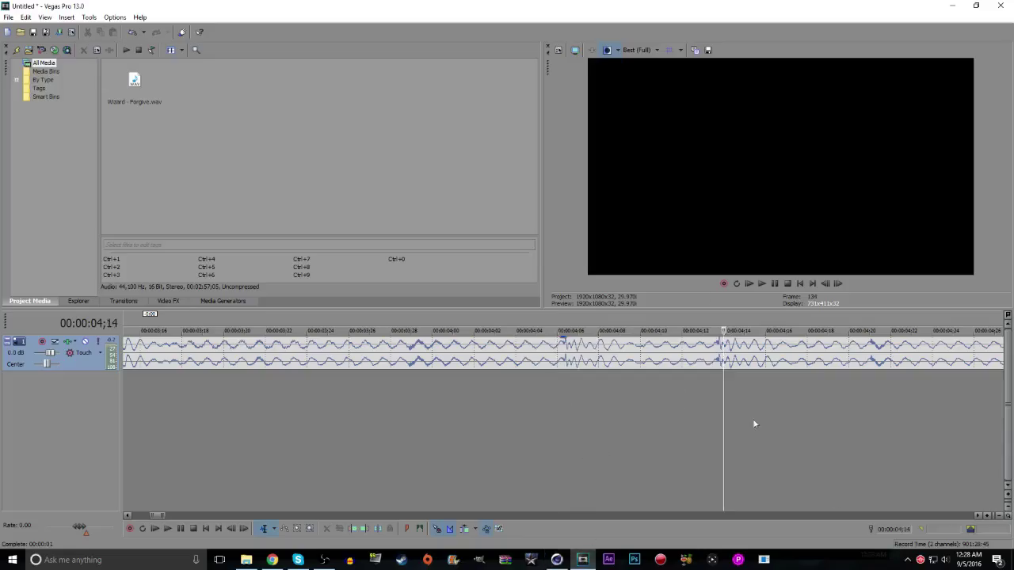
click(953, 9)
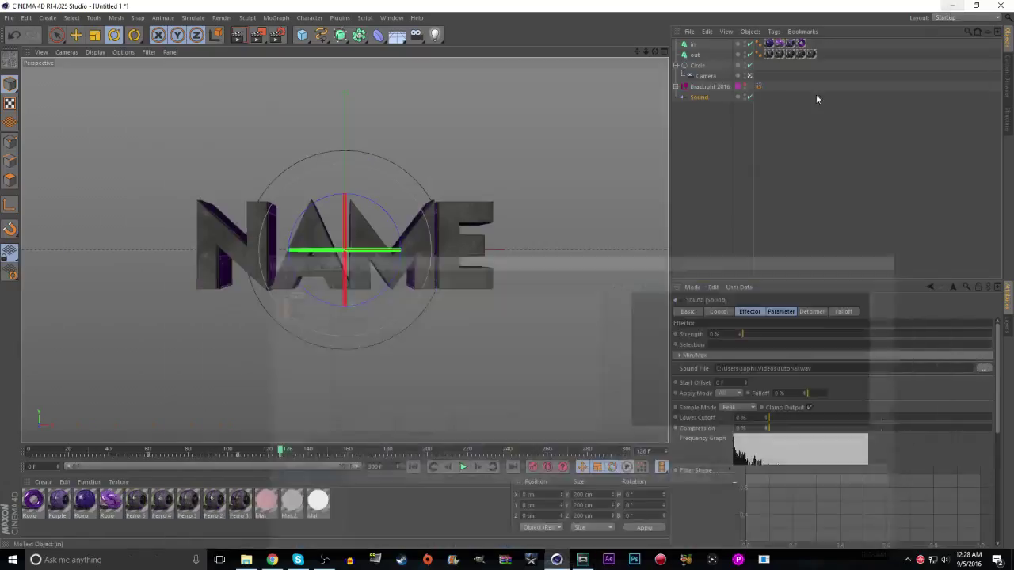
Record a keyframe for the Sound effector at frame 134 and play the animation from frame 89
click(296, 451)
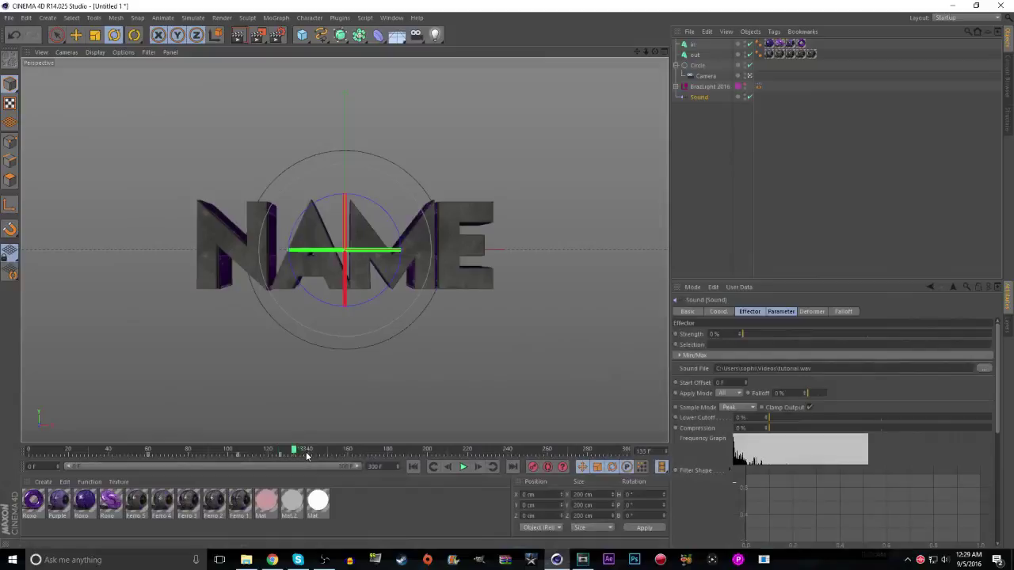
click(477, 468)
click(532, 467)
click(207, 452)
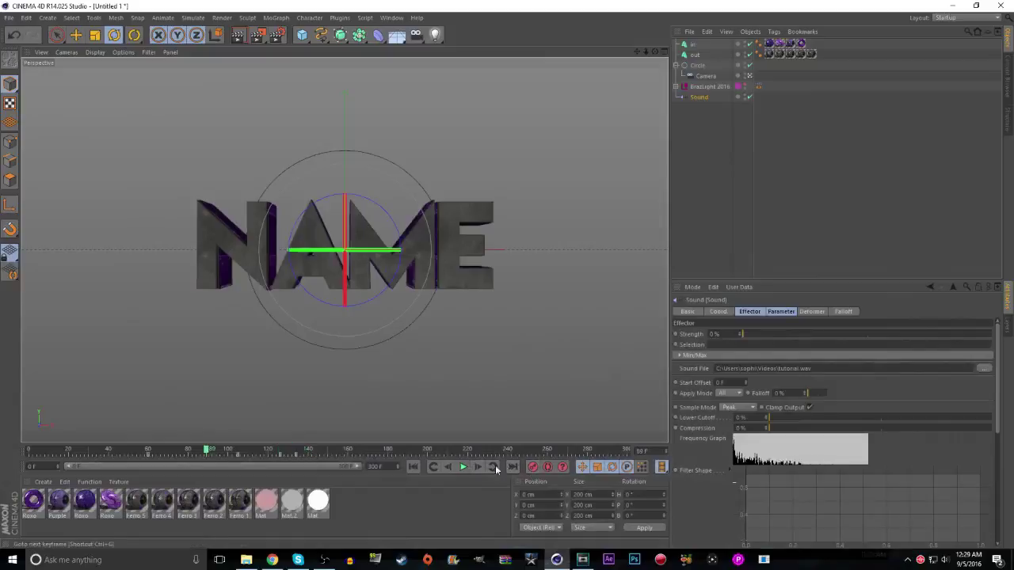
click(464, 467)
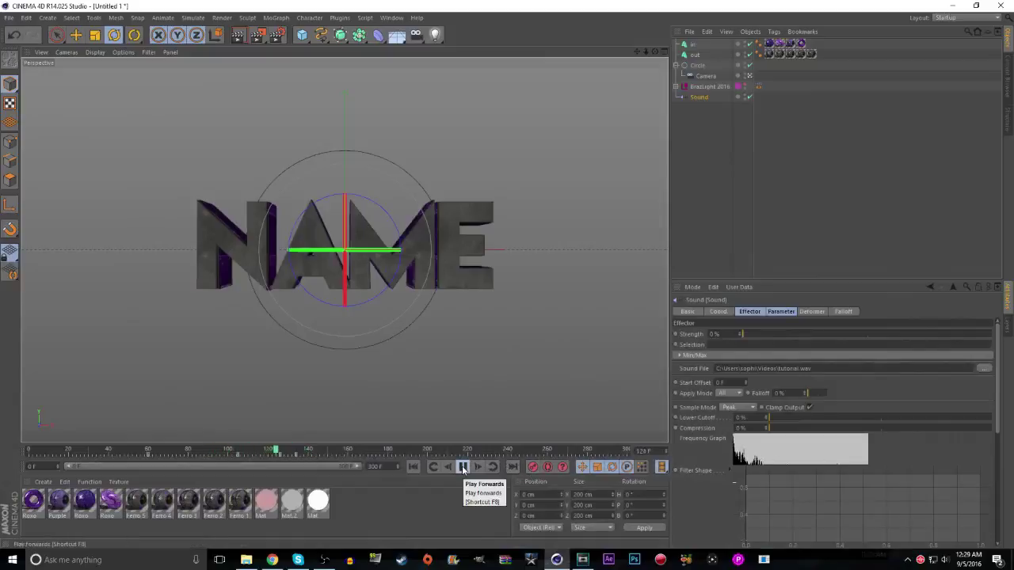
Switch to Vegas Pro, listen to the song from 00:00:04;14 and place the cursor on the beat at 00:00:05;28
click(582, 560)
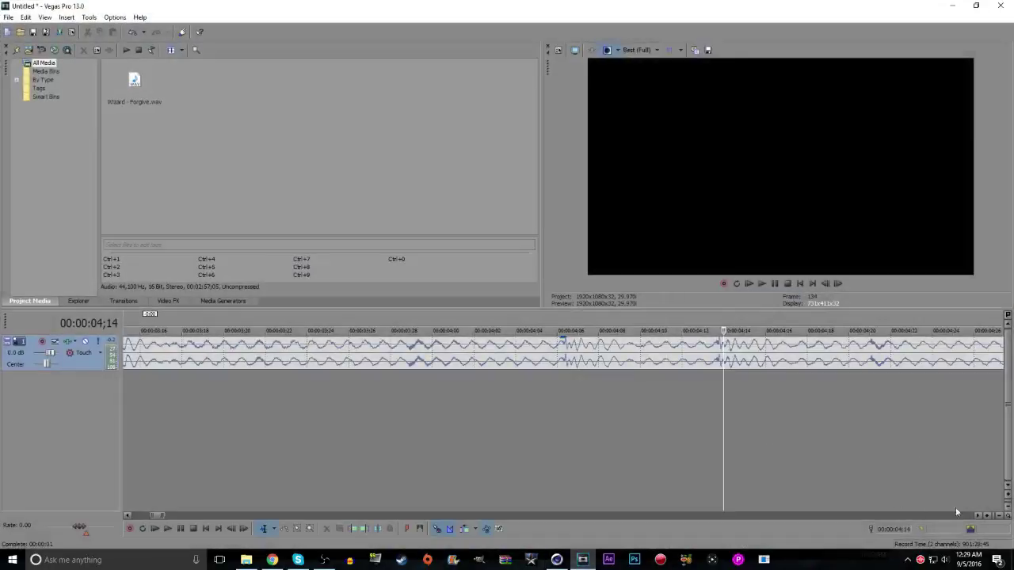
drag(993, 515, 1002, 516)
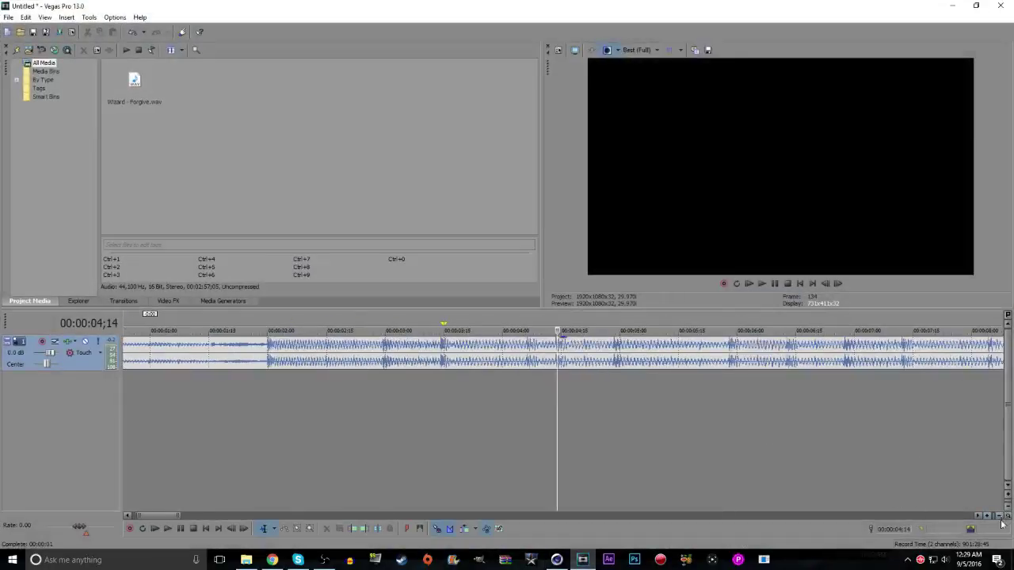
click(764, 283)
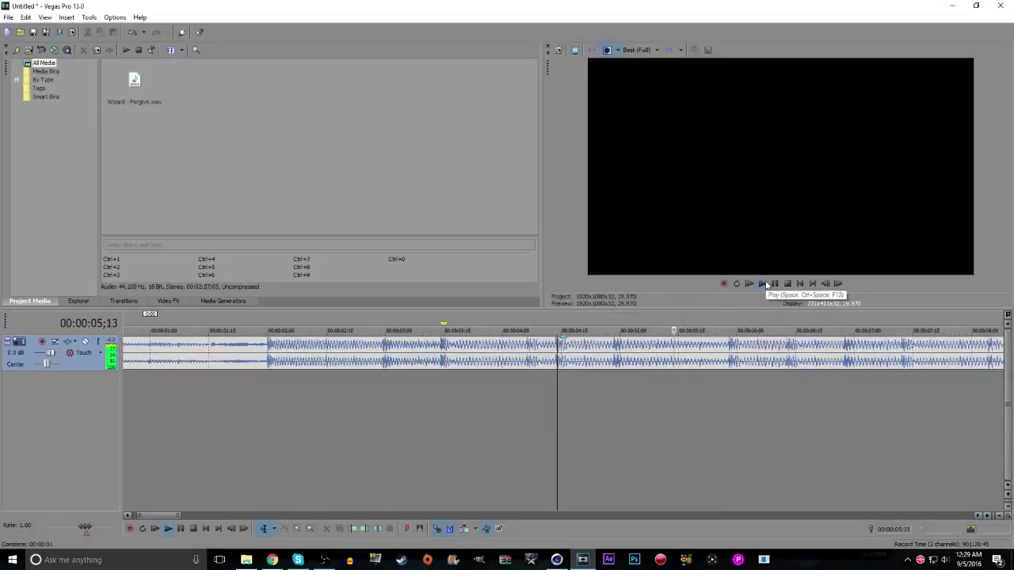
click(766, 284)
key(Return)
click(729, 328)
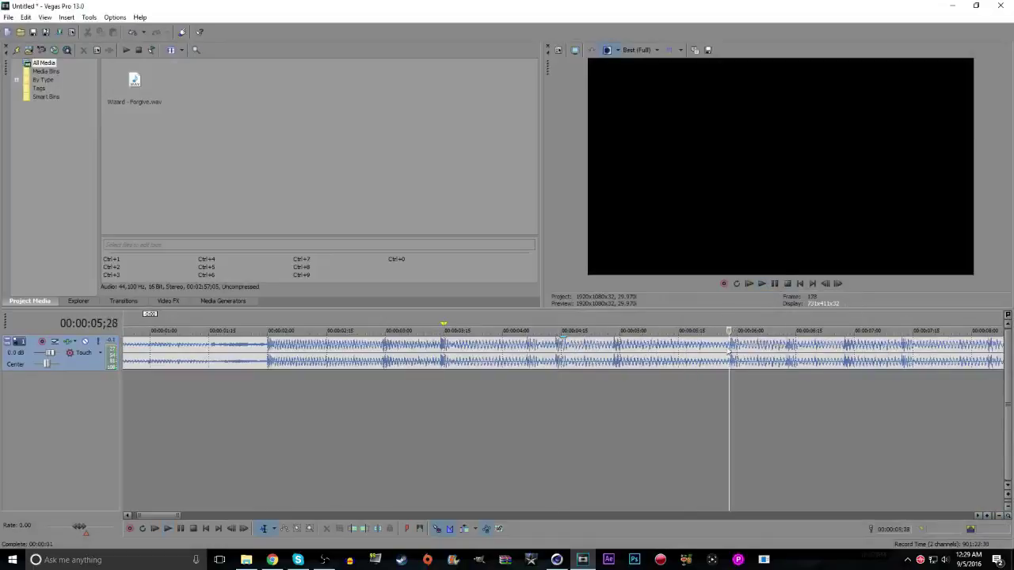
Switch to Cinema 4D, move the playhead to frame 178, recheck the Vegas Pro timecode and compare the frequency graph at frame 177
click(558, 560)
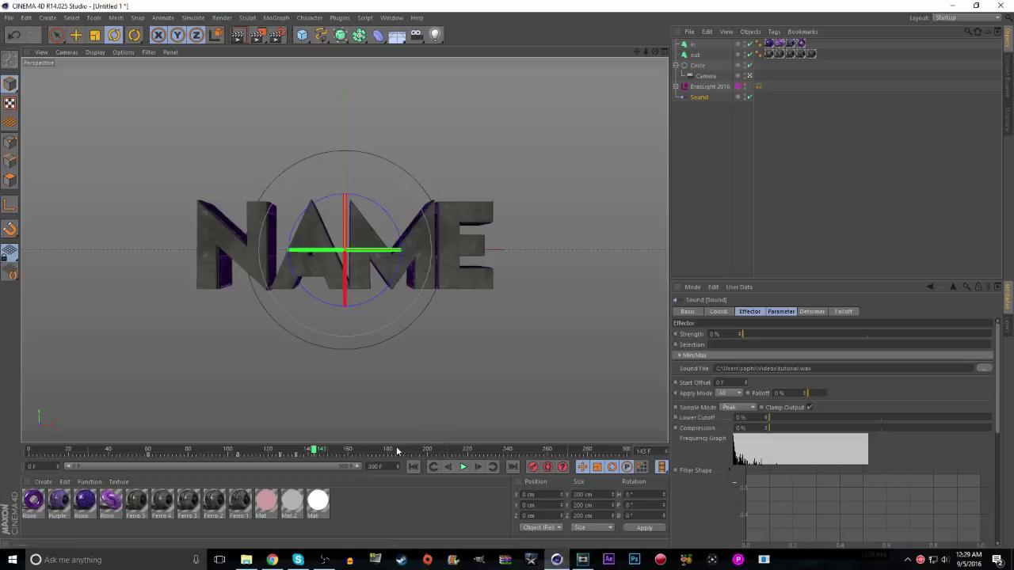
drag(369, 454, 383, 452)
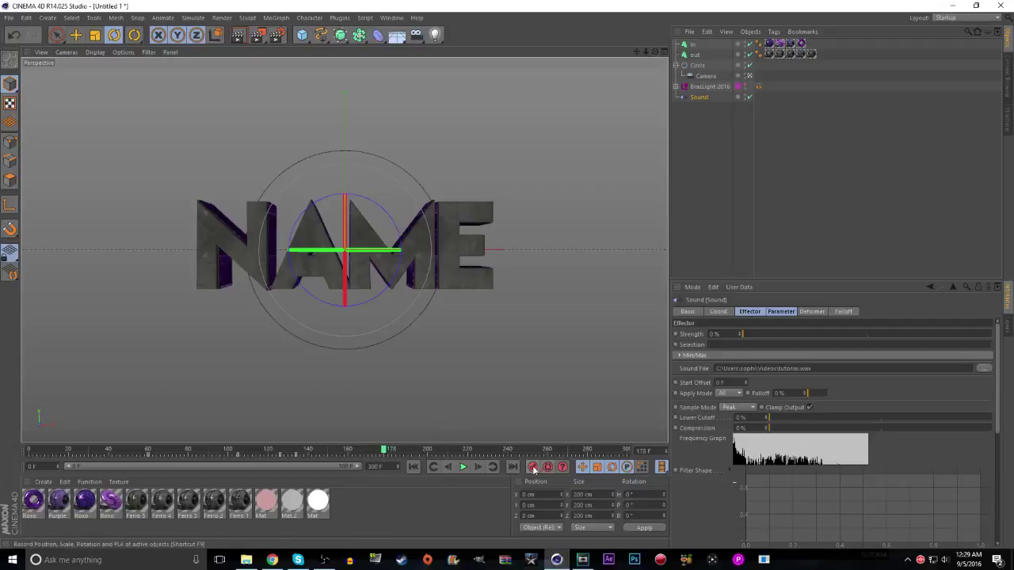
click(582, 560)
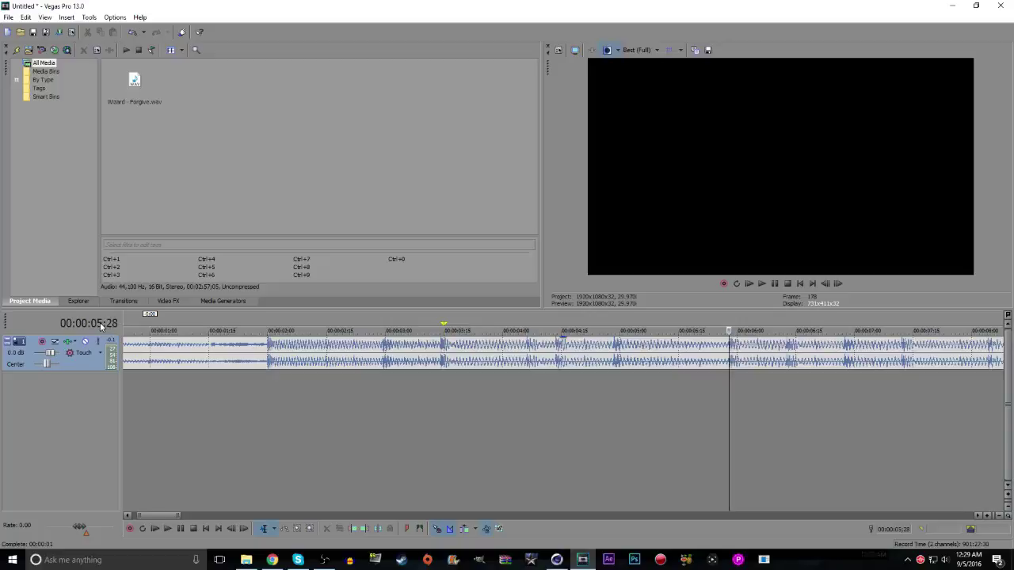
click(557, 560)
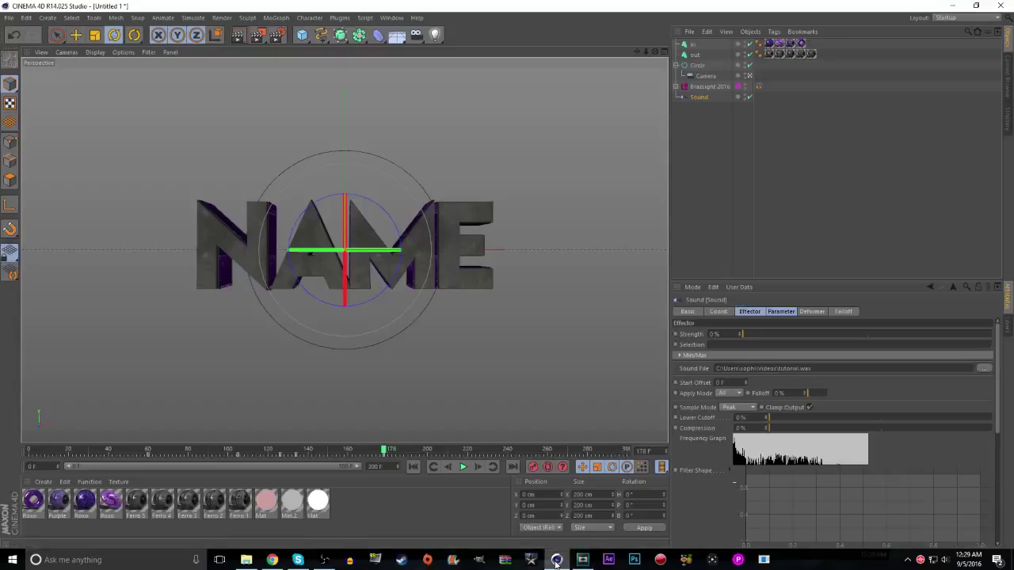
scroll(543, 450, down, 1)
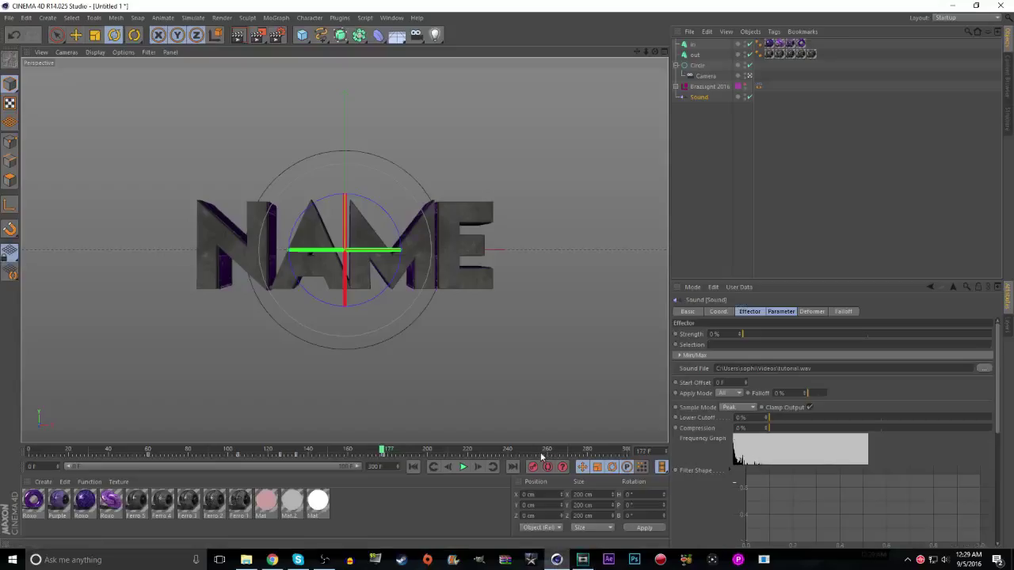
Switch to Vegas Pro, listen to the song from 00:00:05;28 and place the cursor on the beat at 00:00:06;13
click(582, 560)
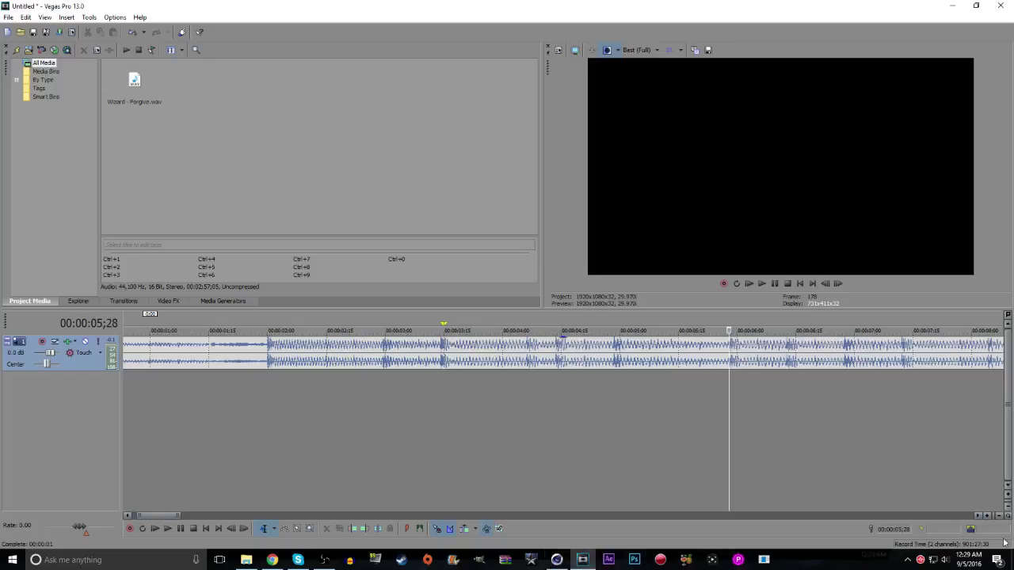
drag(994, 517, 998, 514)
click(761, 283)
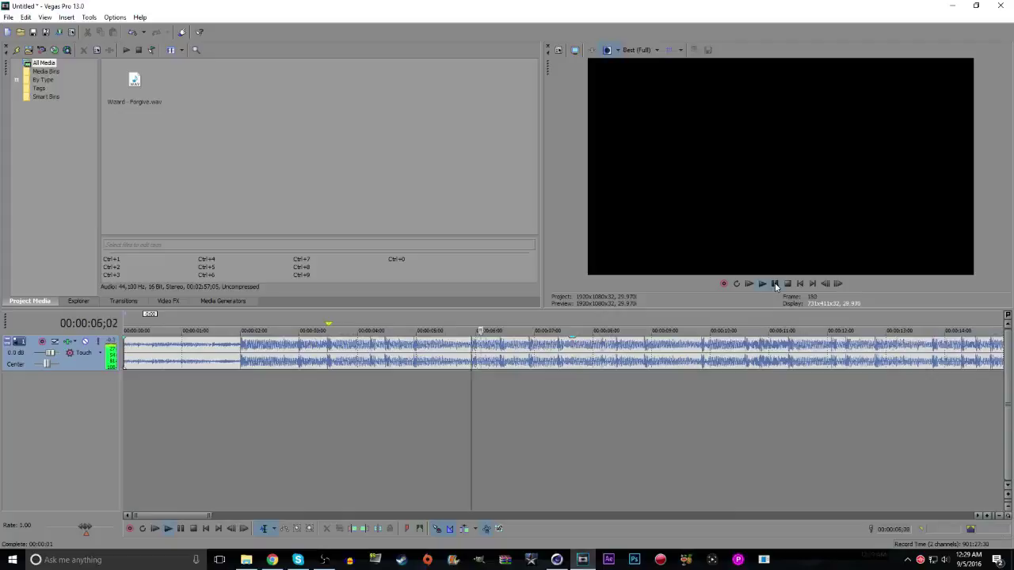
click(776, 283)
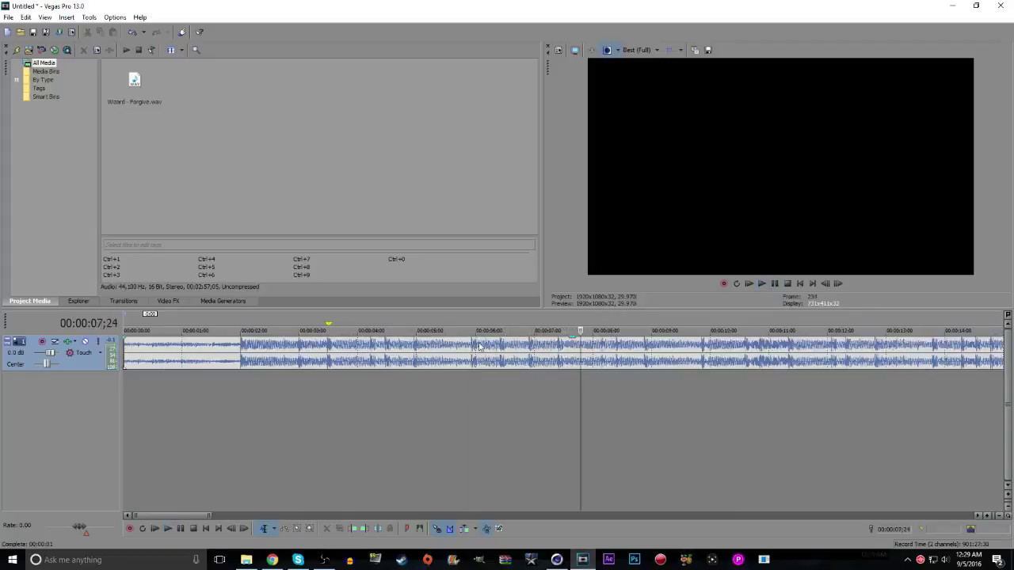
click(500, 319)
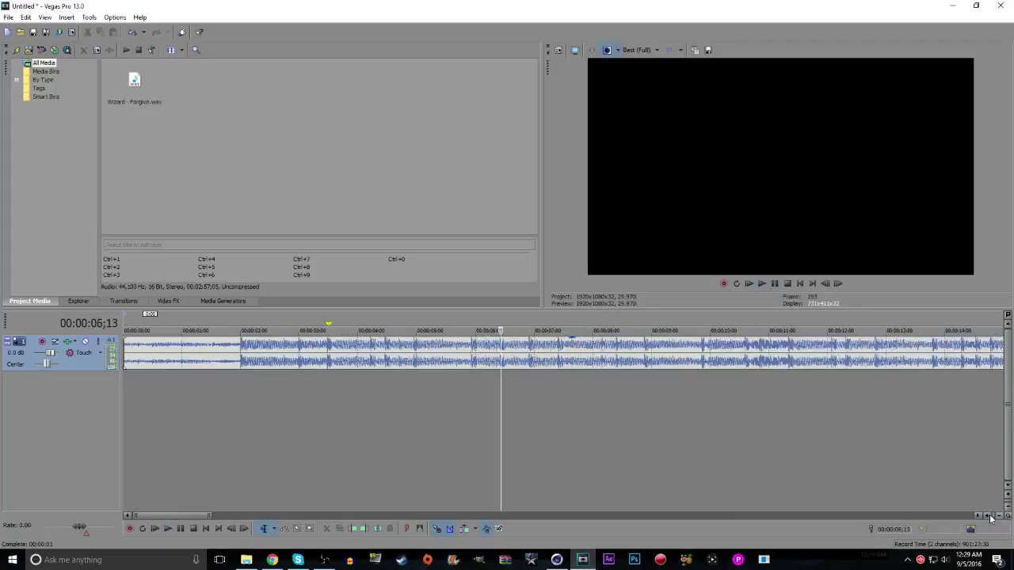
Zoom in on the beat at 00:00:06;13, switch to Cinema 4D, move the playhead to frame 192 and play the animation
click(989, 516)
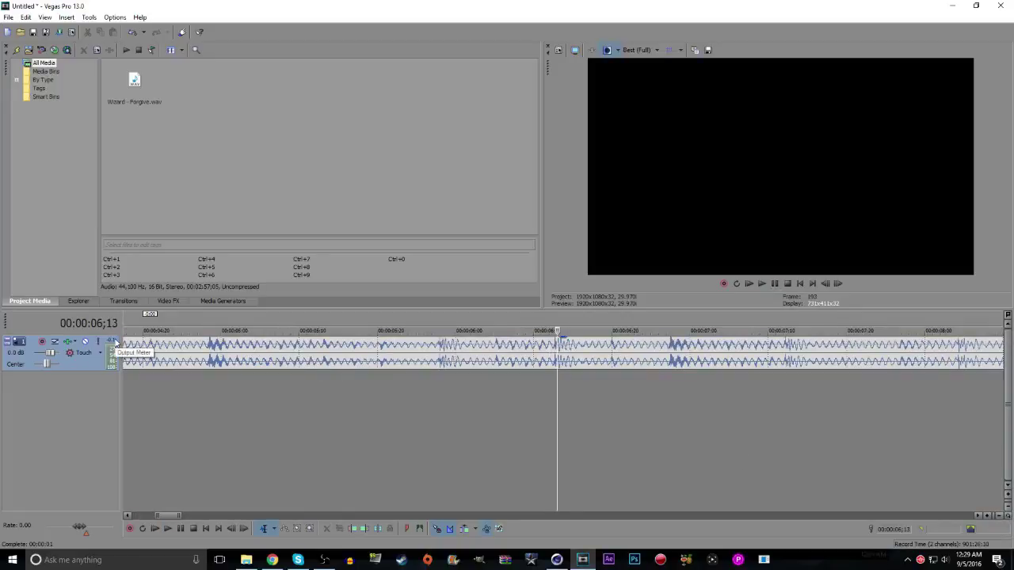
click(557, 559)
click(419, 456)
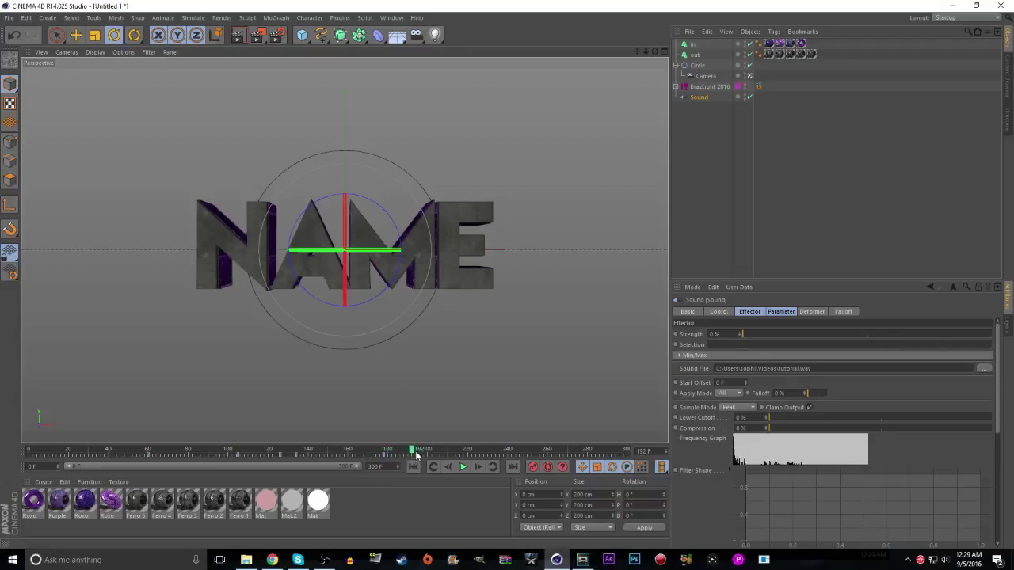
click(462, 467)
Switch to Vegas Pro, listen to the song from 00:00:06;13 and place the cursor on the beat at 00:00:06;27
click(583, 559)
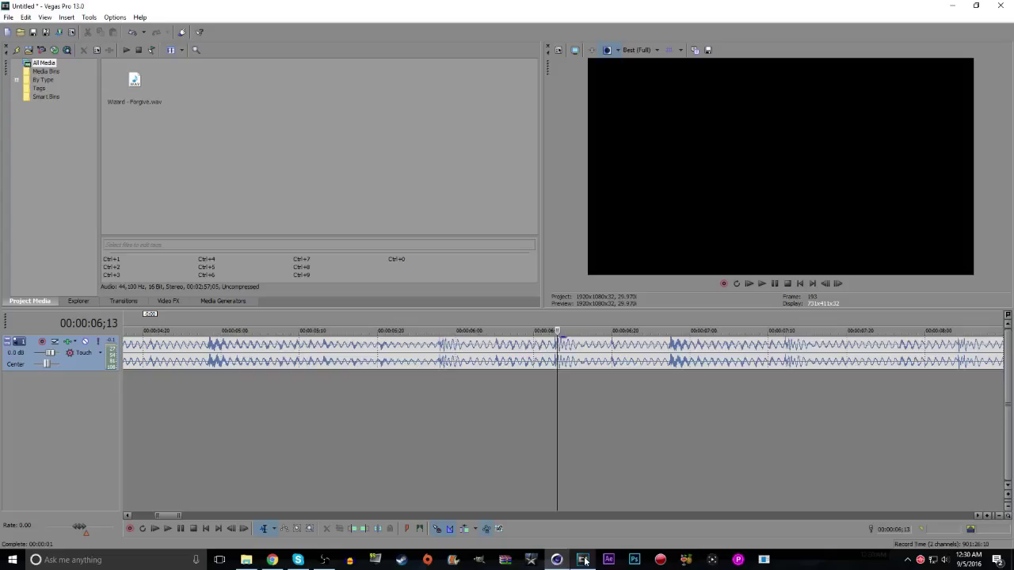
click(999, 516)
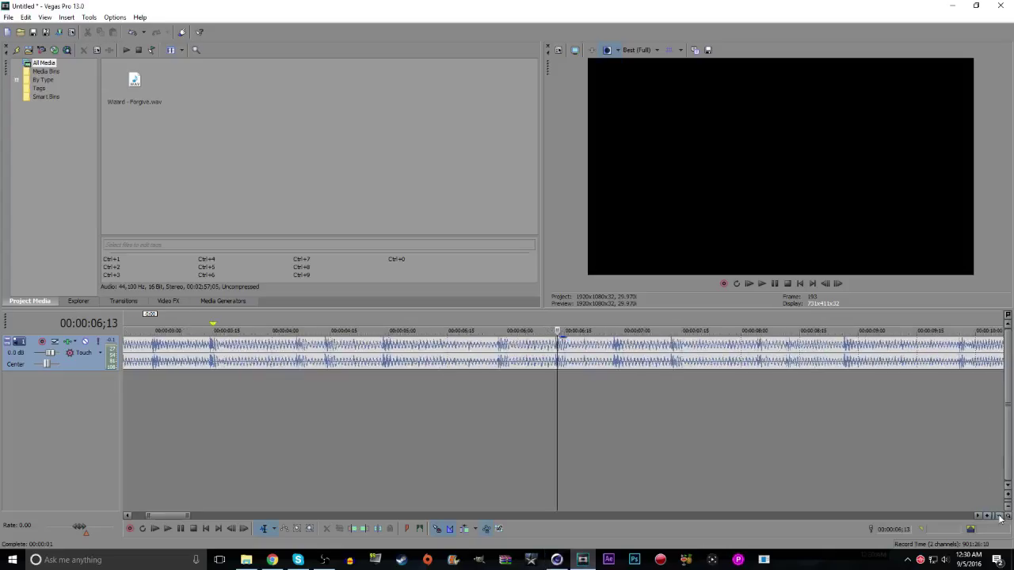
click(773, 284)
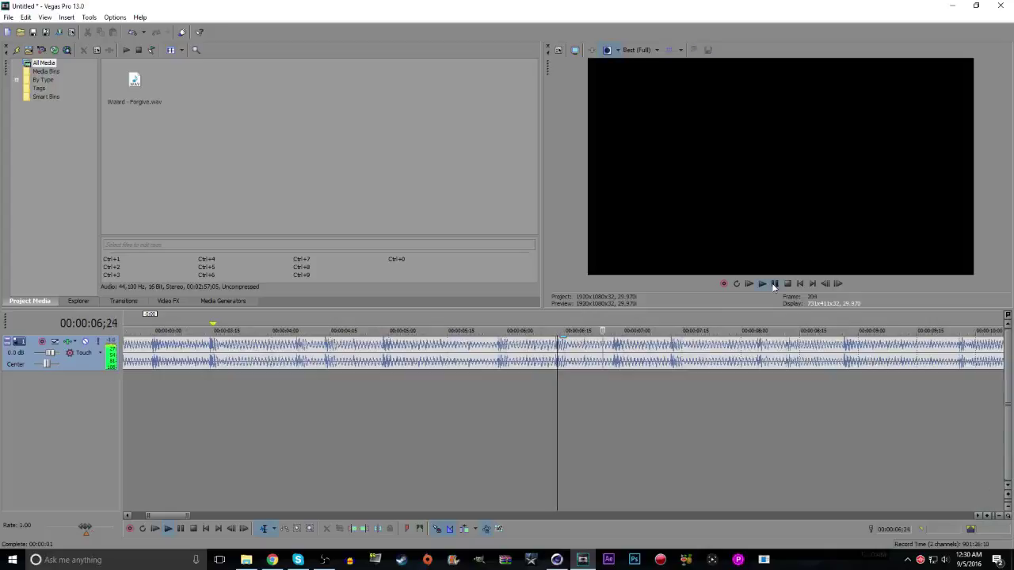
click(773, 284)
click(600, 329)
click(773, 284)
click(773, 284)
click(612, 317)
click(989, 516)
click(991, 517)
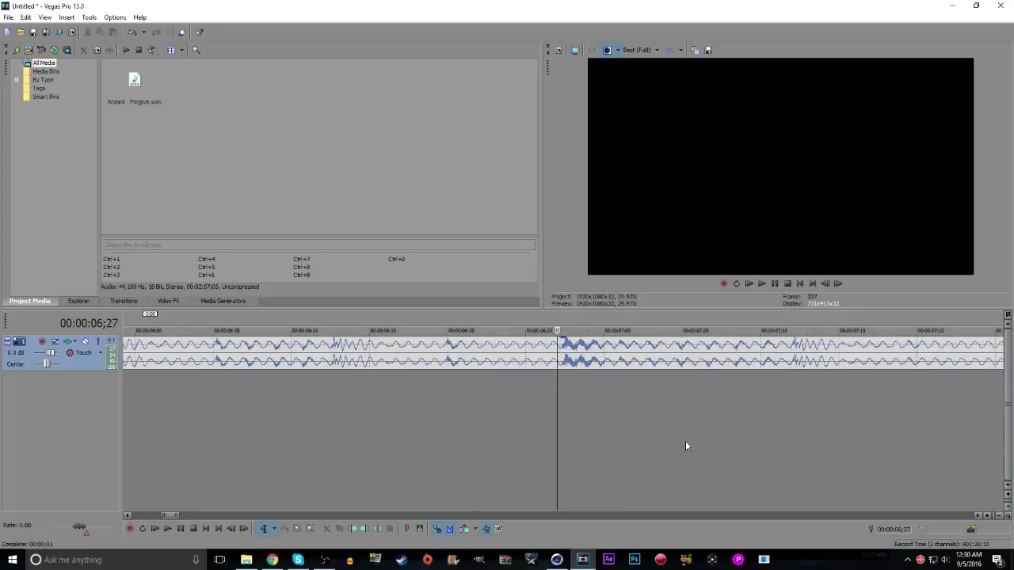
click(575, 416)
click(560, 417)
Switch to Cinema 4D, move the playhead to frame 207, recheck the beat in Vegas Pro and settle the playhead on frame 208
mouse_move(556, 563)
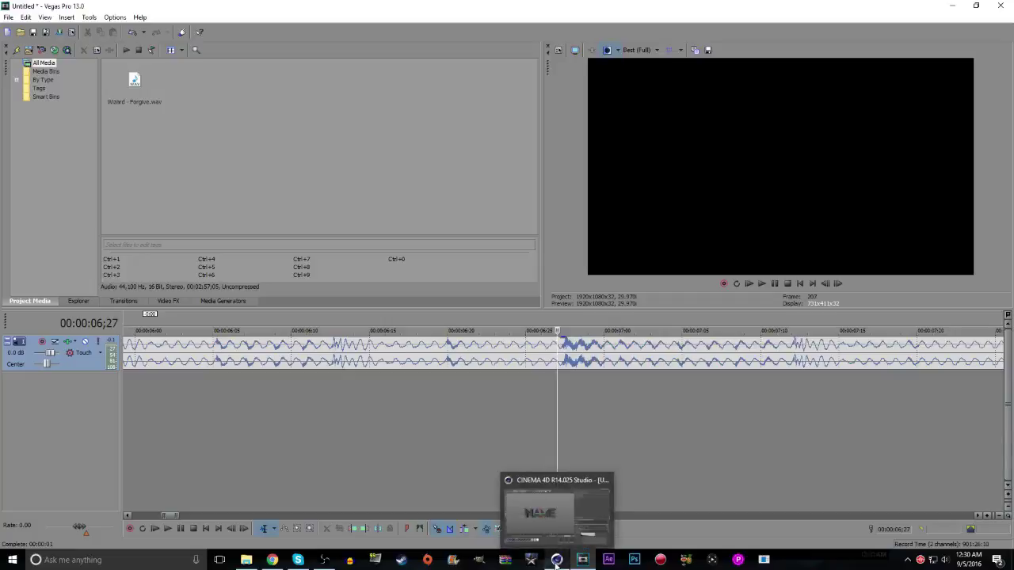
click(556, 563)
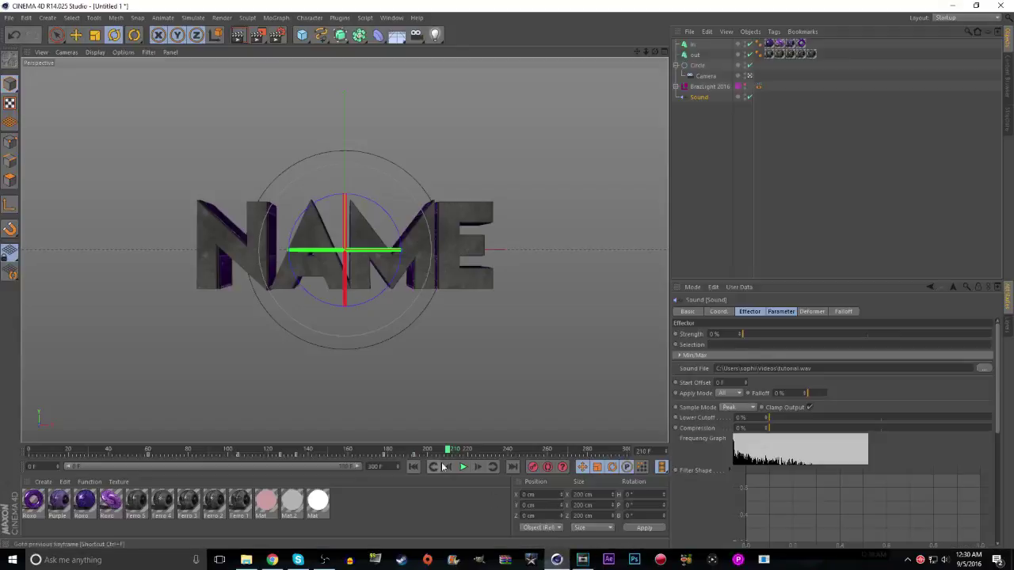
scroll(461, 453, down, 1)
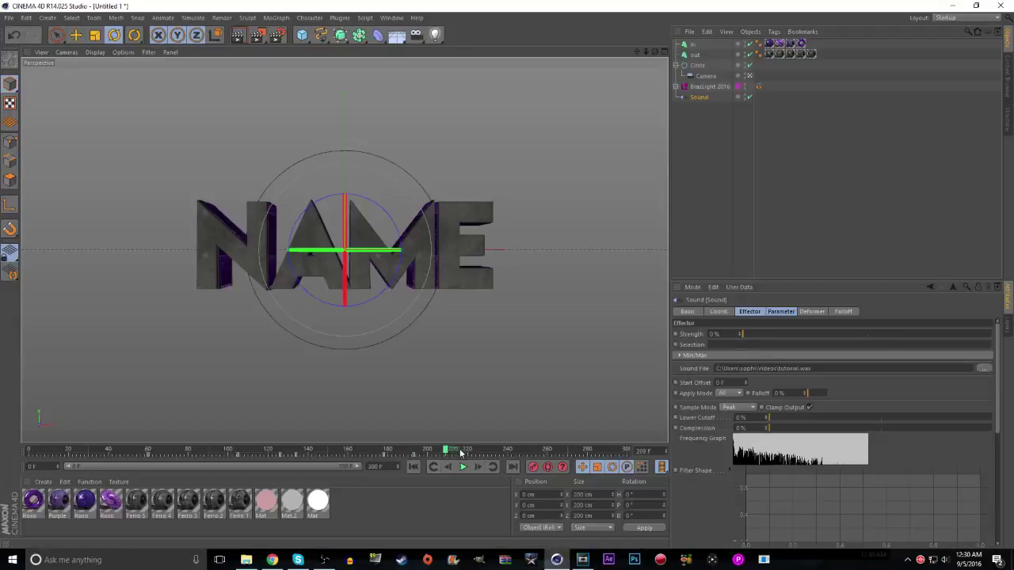
scroll(461, 453, down, 2)
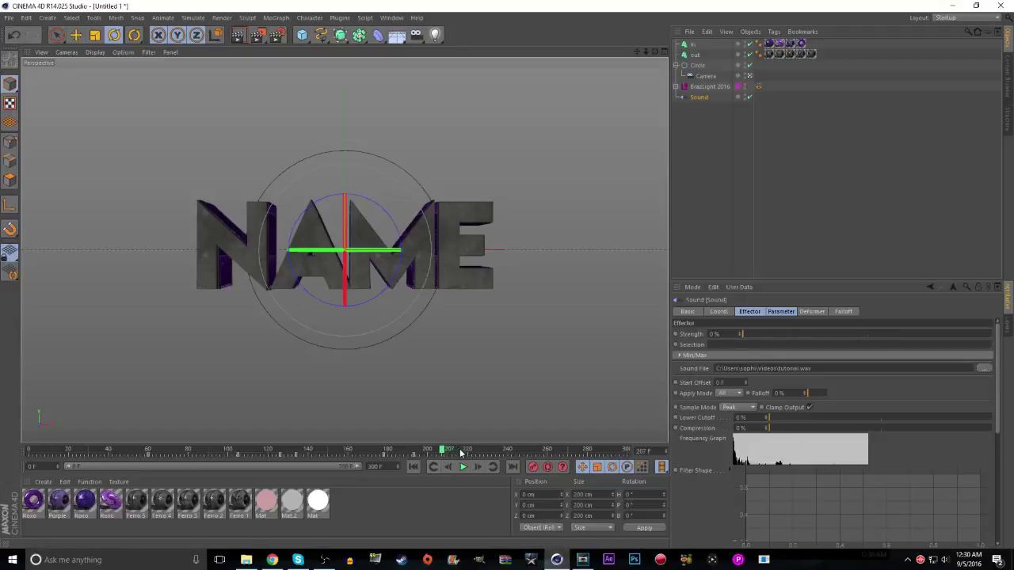
click(582, 561)
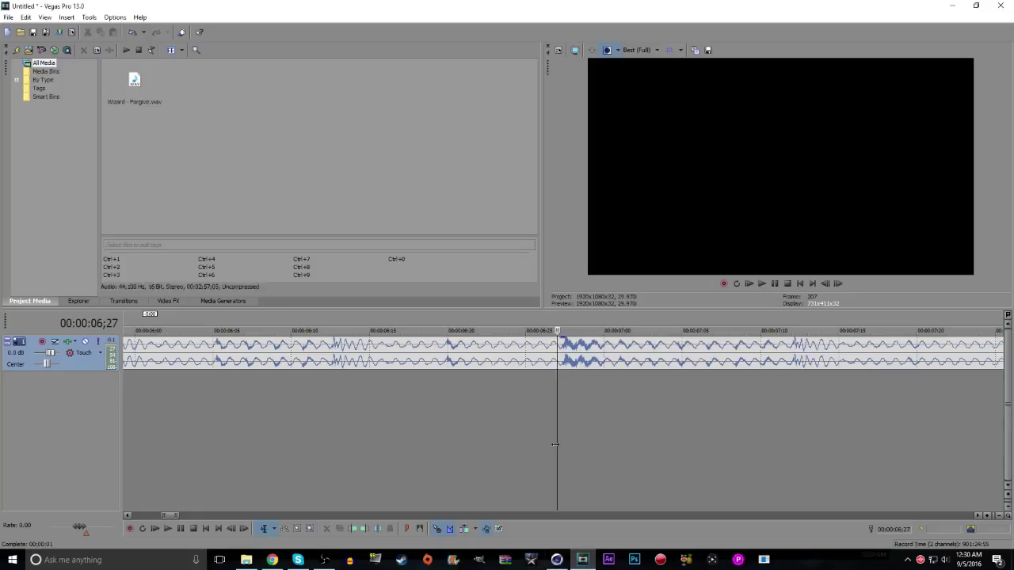
scroll(563, 432, down, 1)
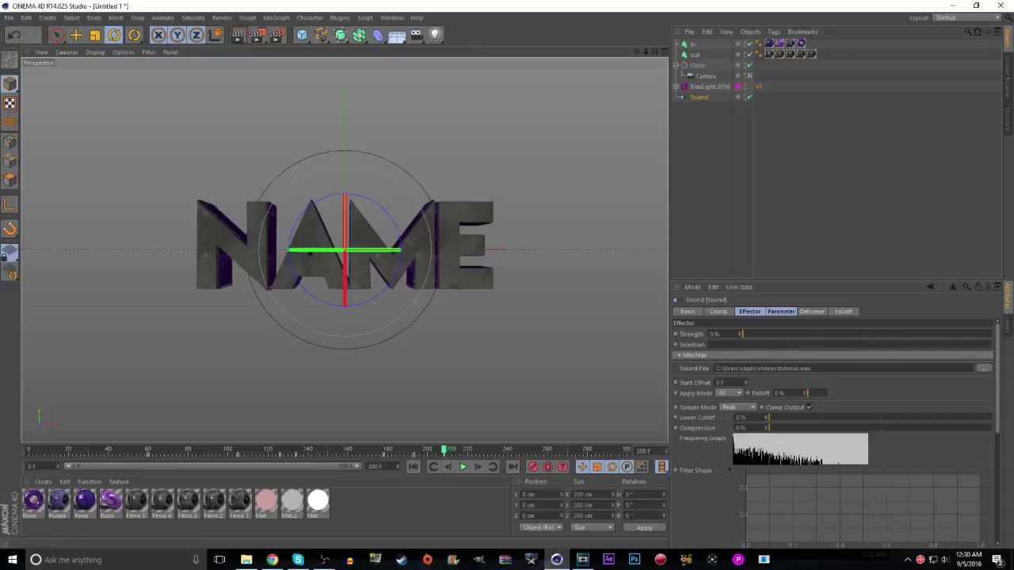
Switch to Vegas Pro, listen to the song from 00:00:06;28 and place the cursor on the beat at 00:00:07;12
click(582, 560)
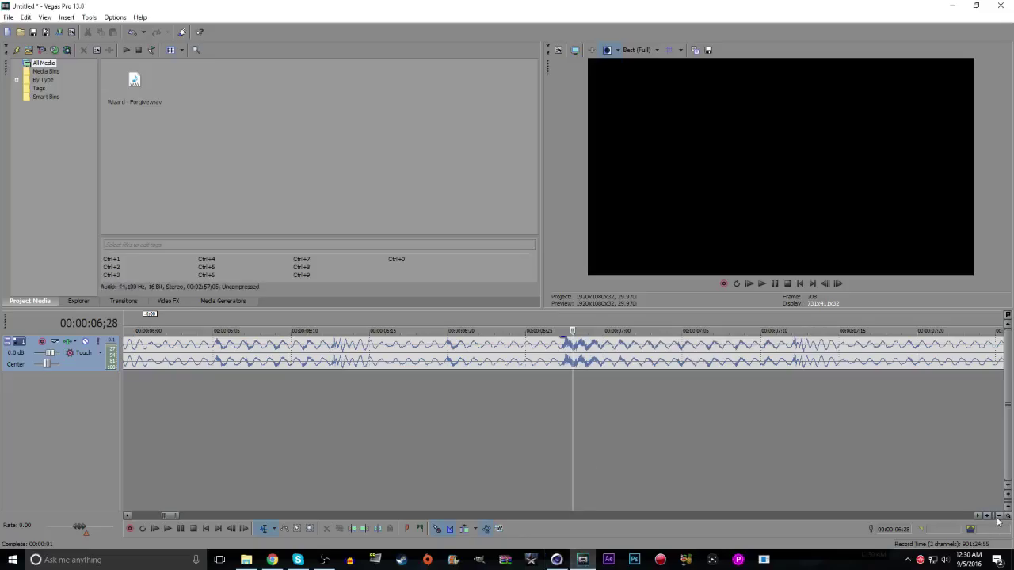
scroll(842, 363, down, 5)
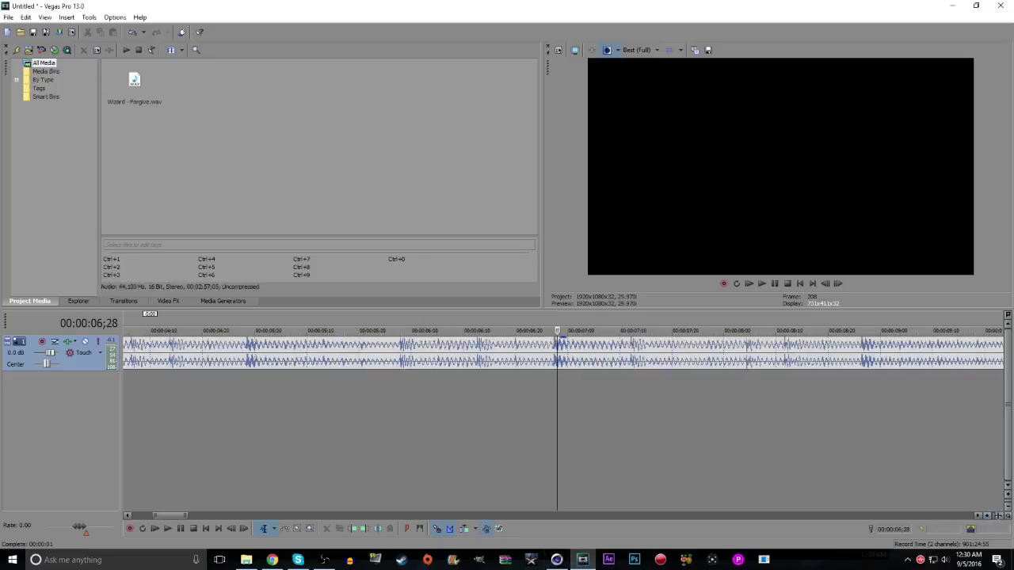
click(776, 285)
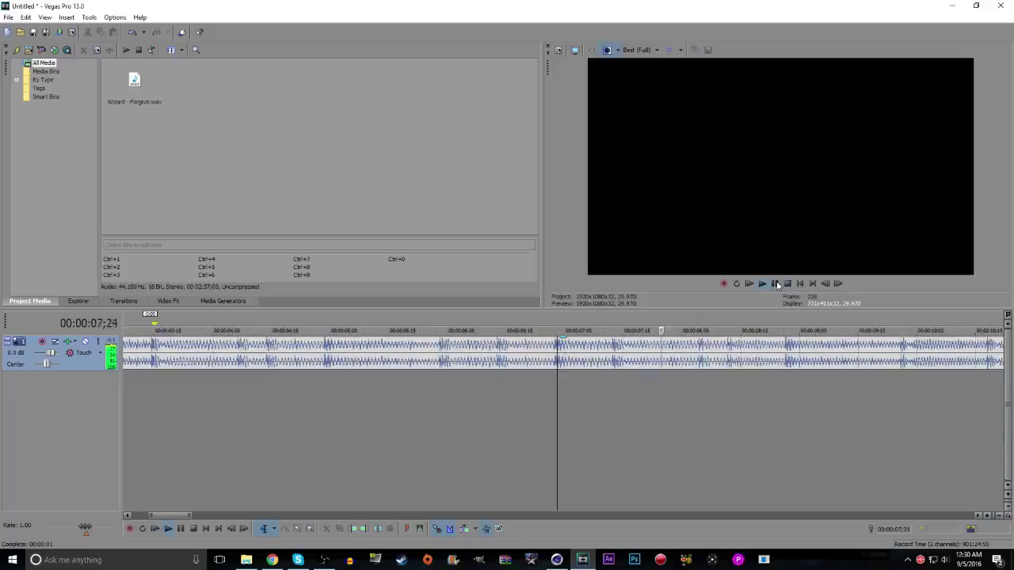
click(775, 284)
click(612, 326)
click(990, 516)
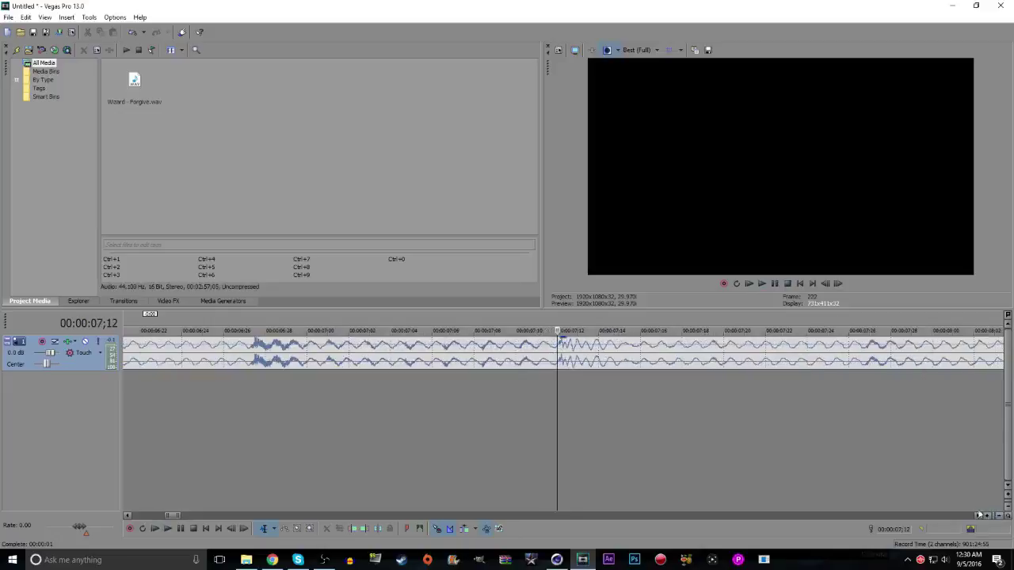
Switch to Cinema 4D, move the playhead to frame 222 and save the project in the Pictures folder as TUT.c4d
click(557, 560)
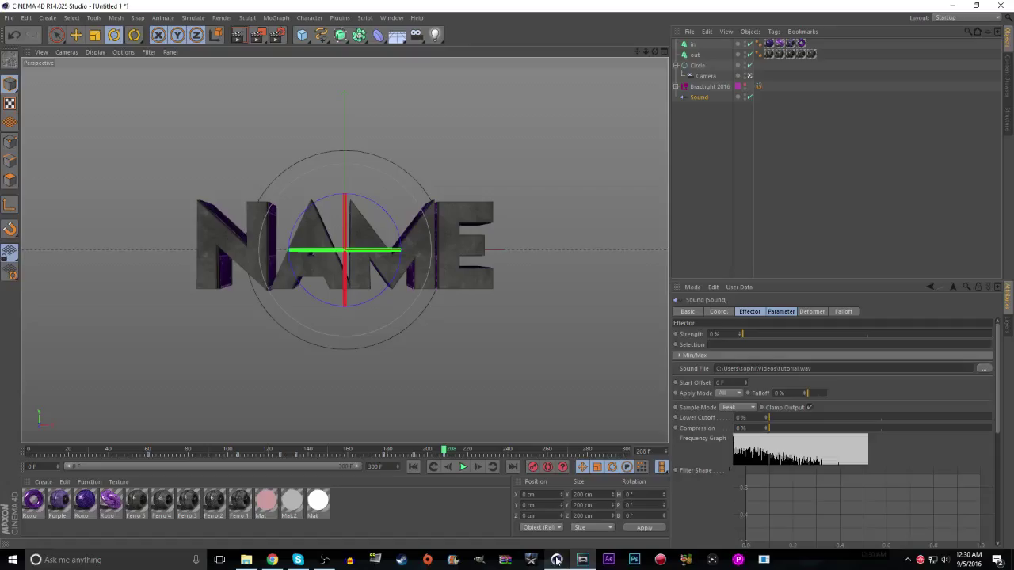
click(473, 451)
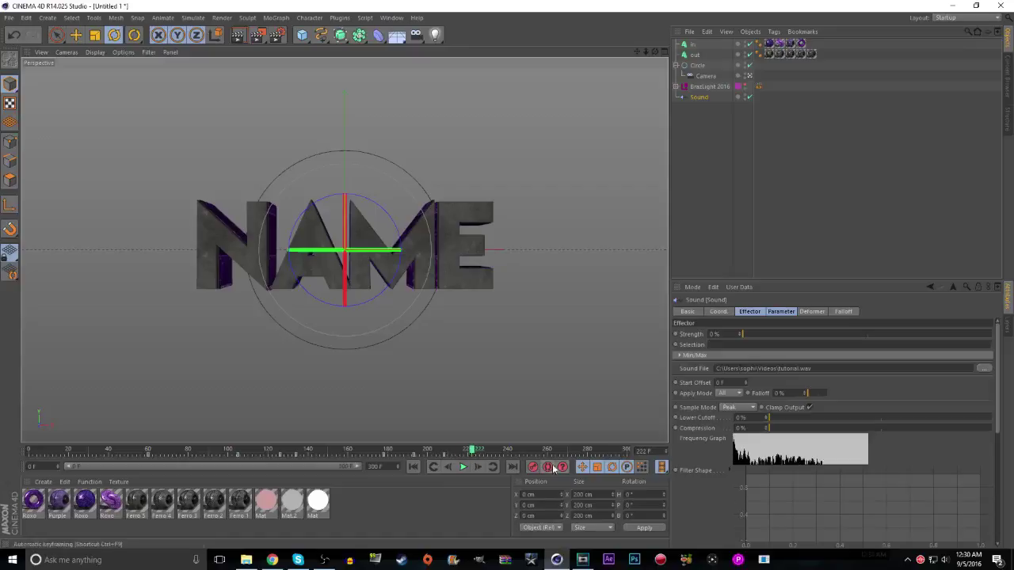
click(8, 18)
click(24, 115)
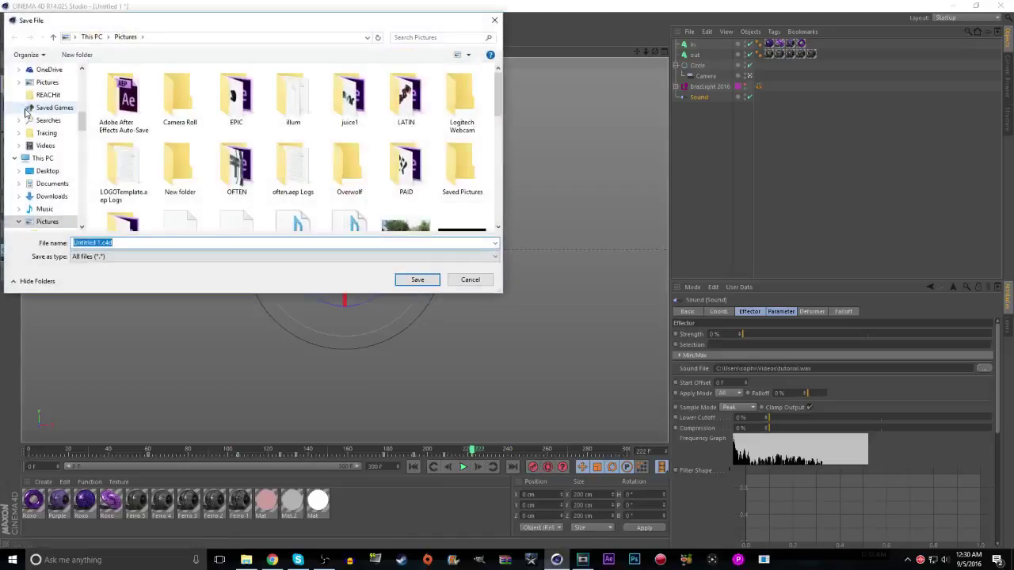
click(99, 242)
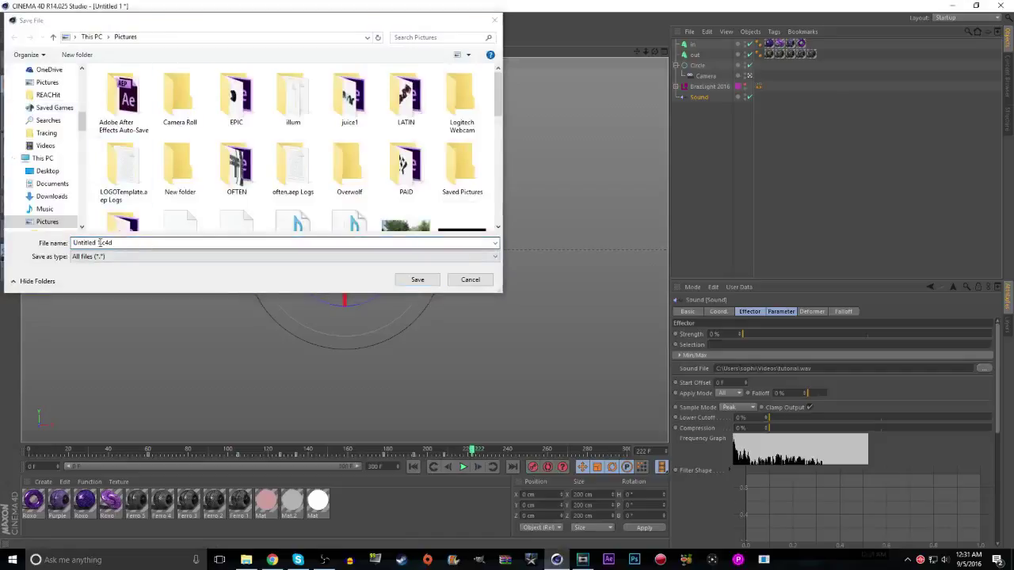
drag(99, 243, 33, 246)
text(TUT)
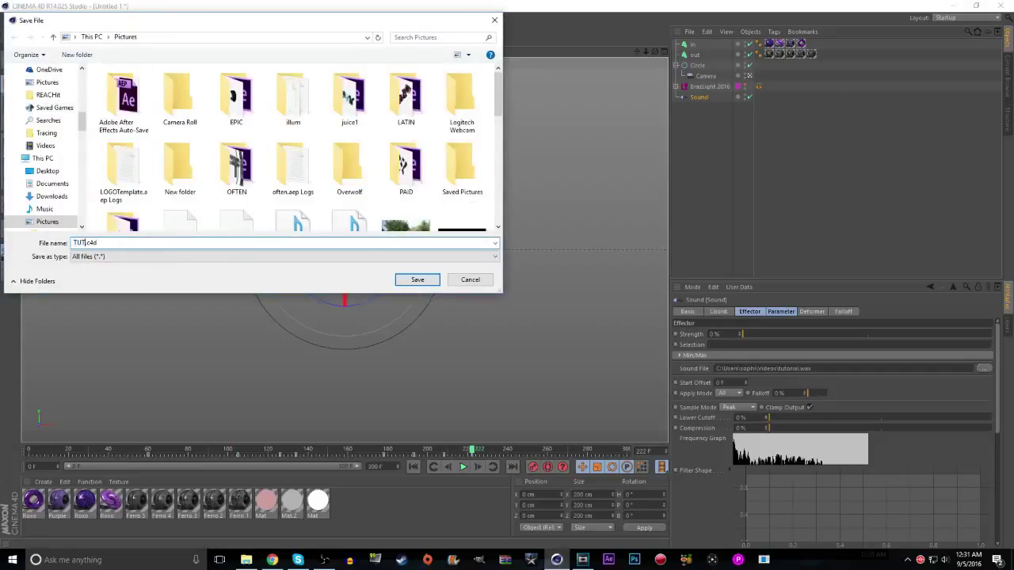
key(Return)
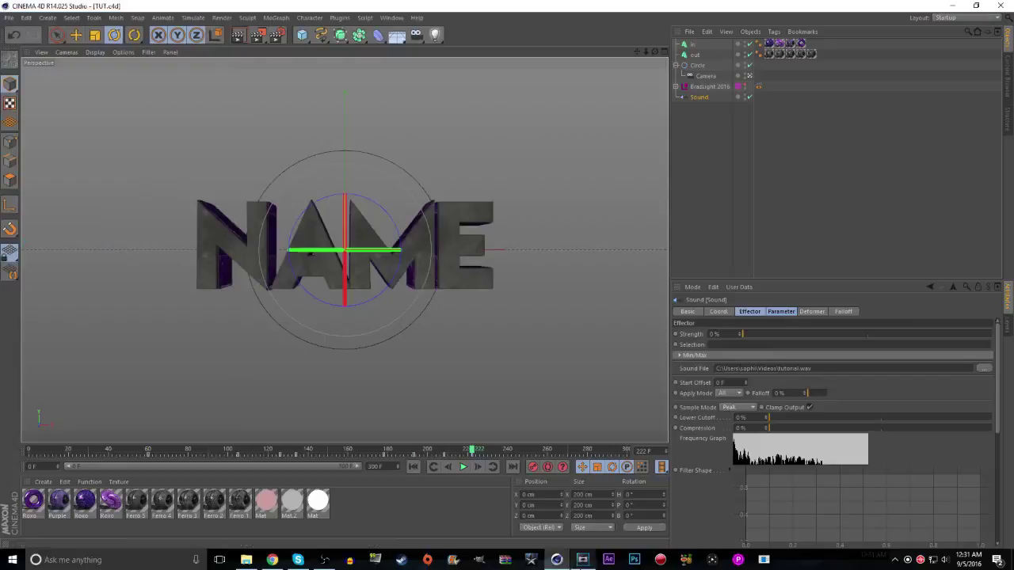
Switch to Vegas Pro, listen to the song from 00:00:07;12 and move the cursor back to 00:00:05;29
click(582, 560)
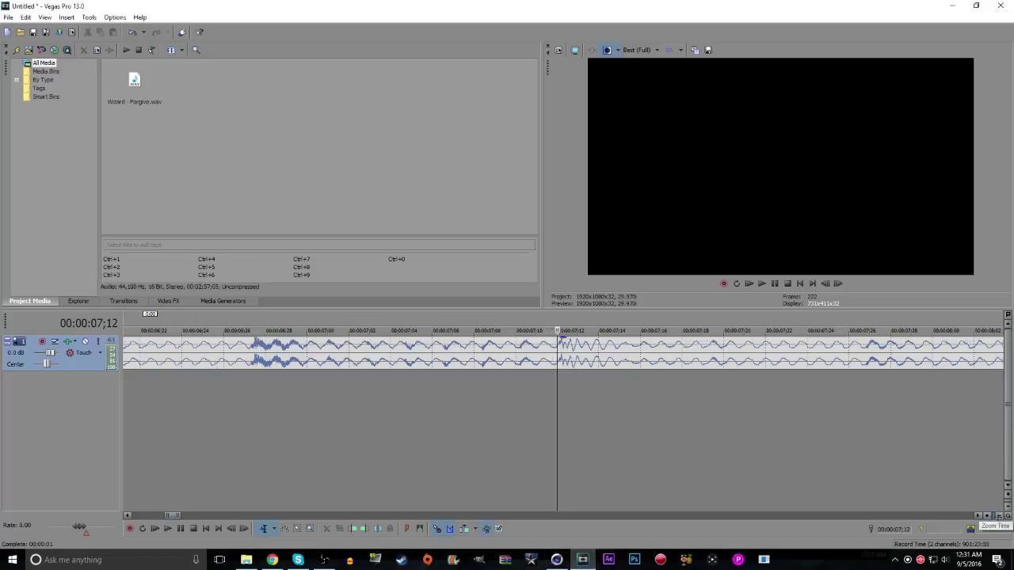
click(998, 516)
click(998, 515)
click(998, 516)
click(1000, 516)
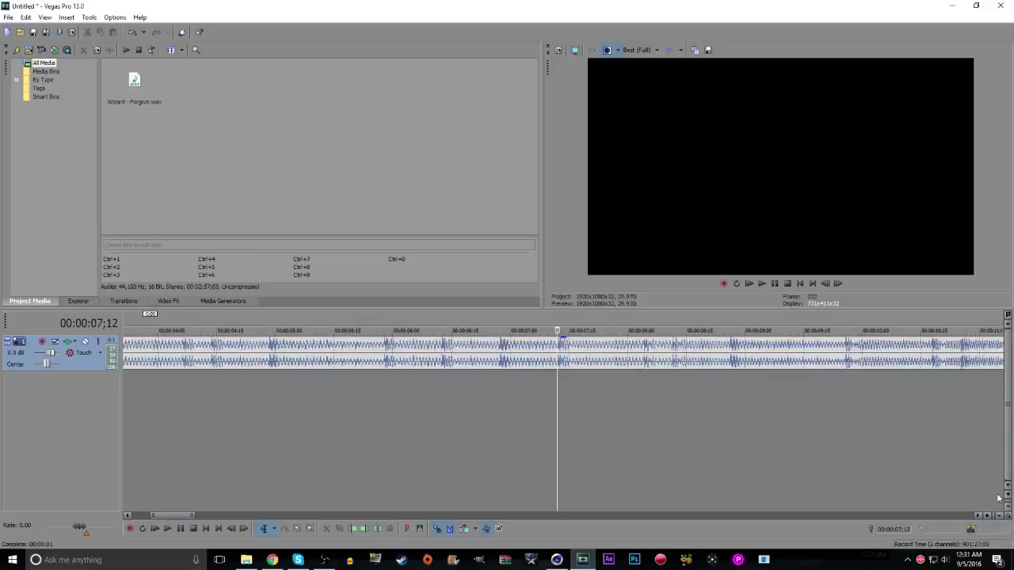
click(774, 283)
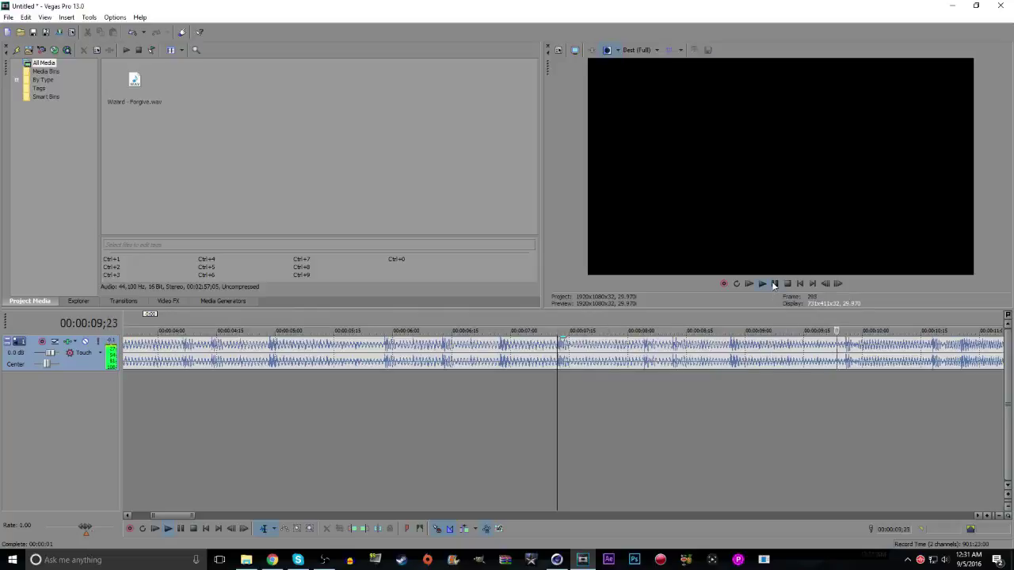
click(774, 284)
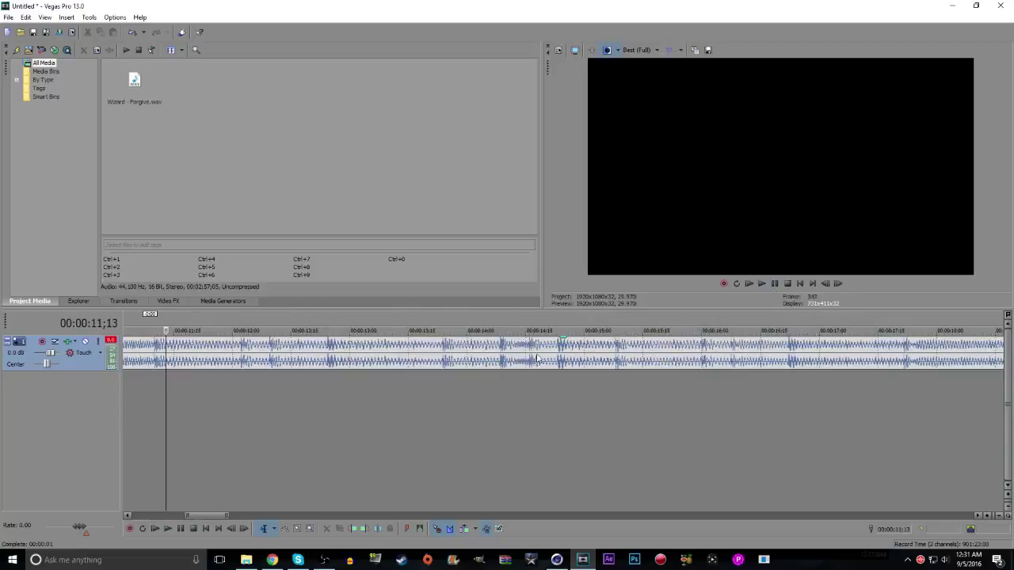
drag(216, 517, 188, 516)
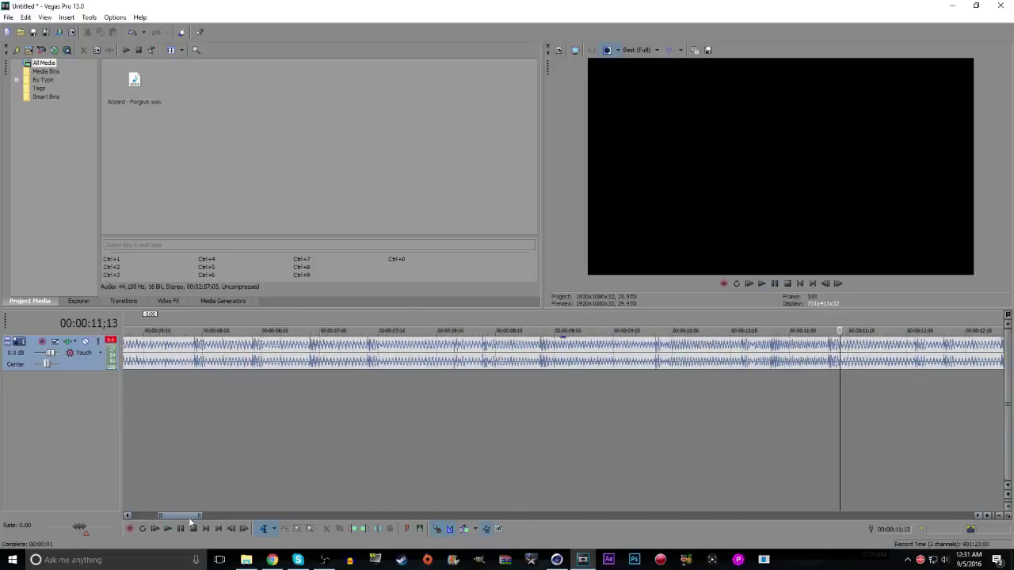
click(201, 322)
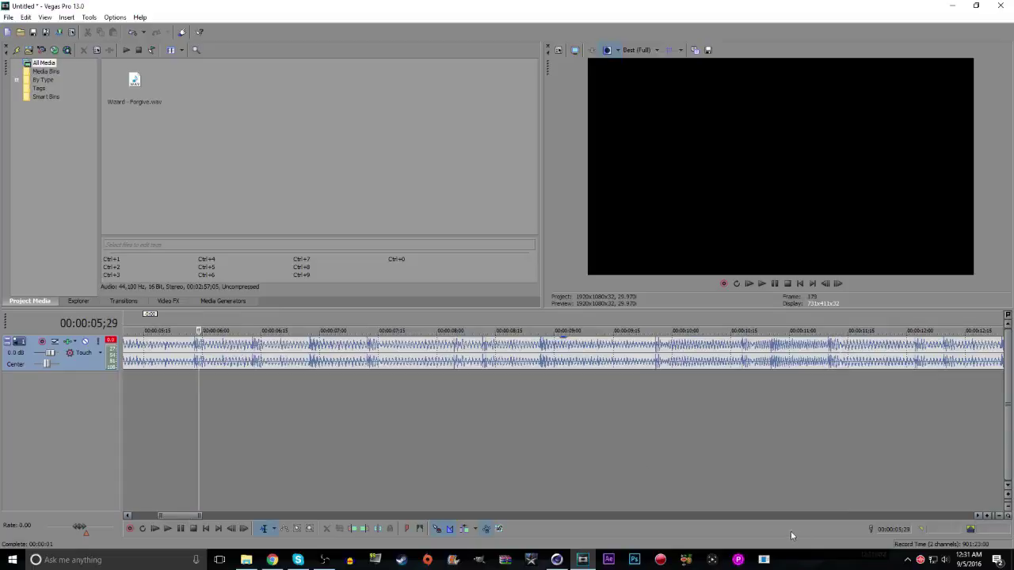
Check the Cinema 4D playhead frame, listen from 00:00:07;04 in Vegas Pro and match the cursor at 00:00:07;12 to that frame
click(558, 560)
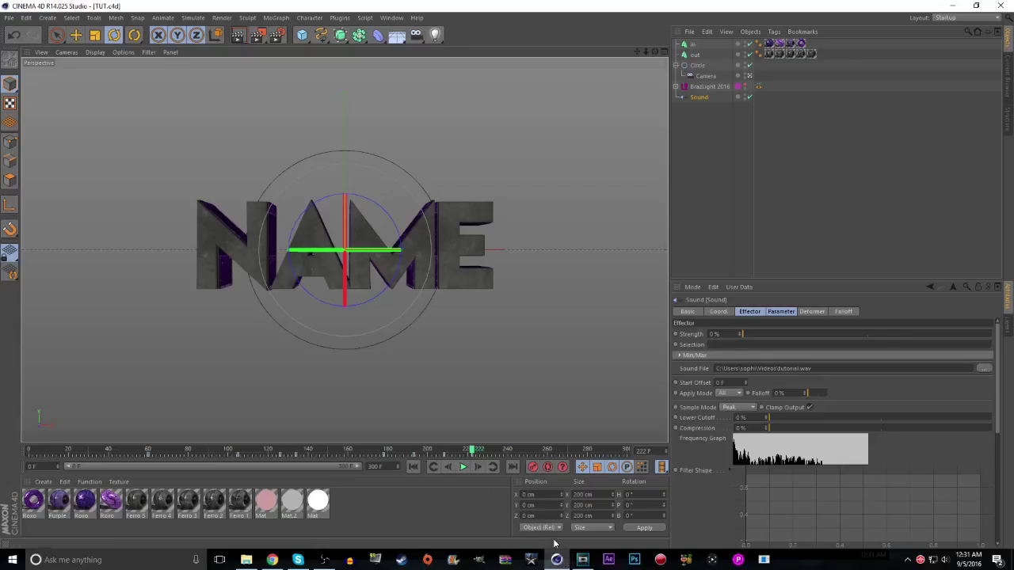
click(583, 560)
click(492, 325)
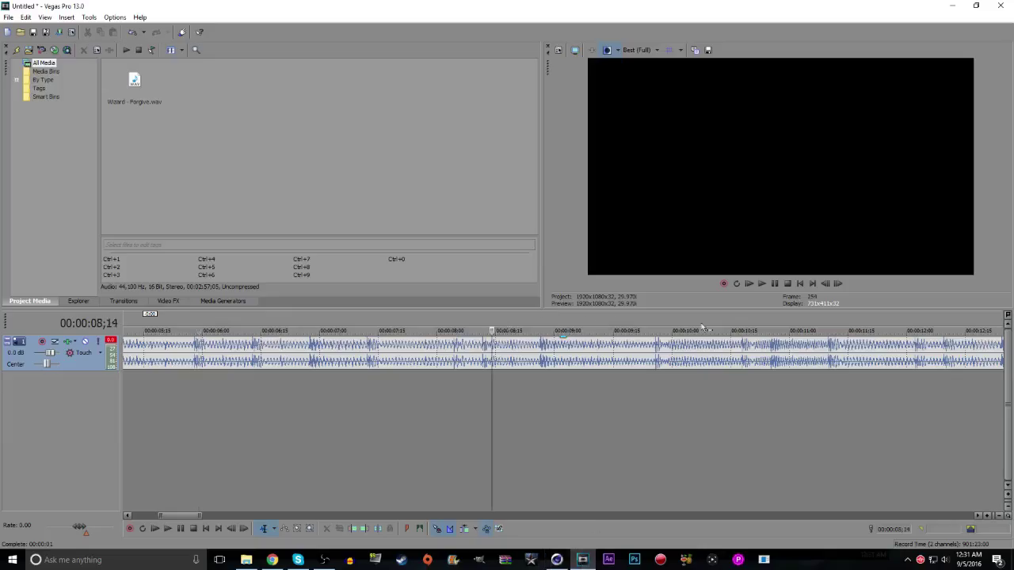
click(333, 324)
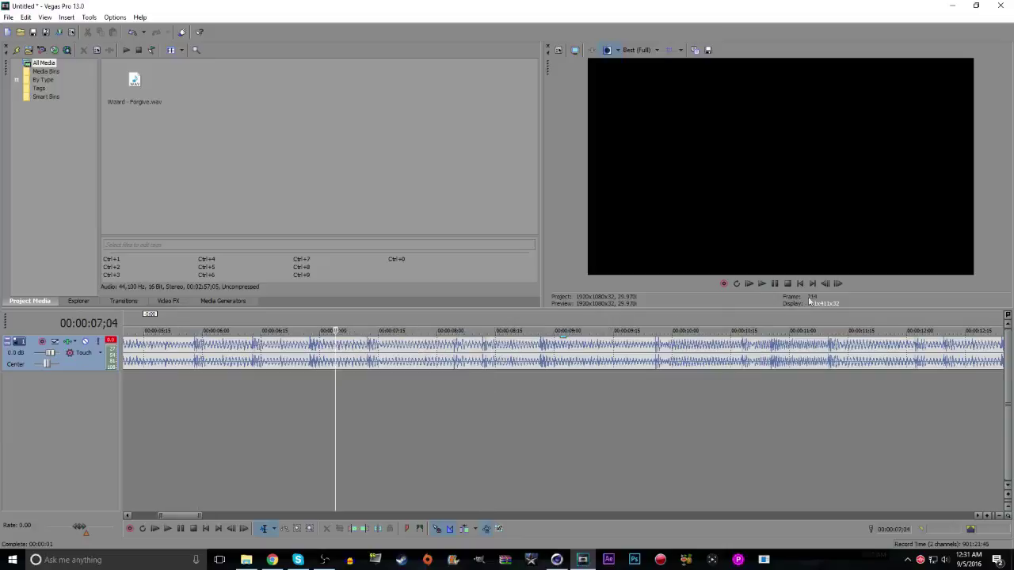
click(773, 286)
click(774, 286)
click(453, 325)
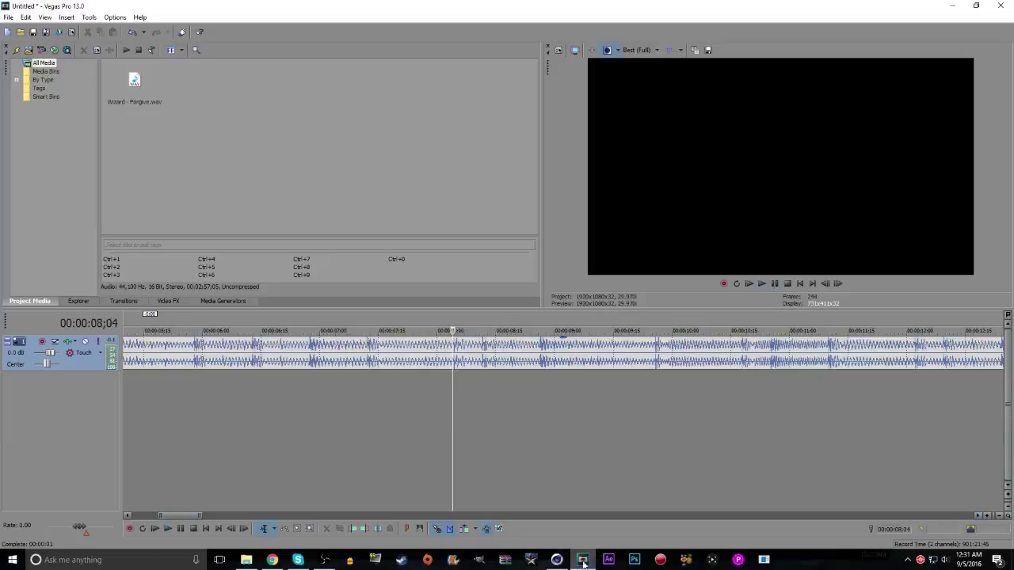
mouse_move(567, 549)
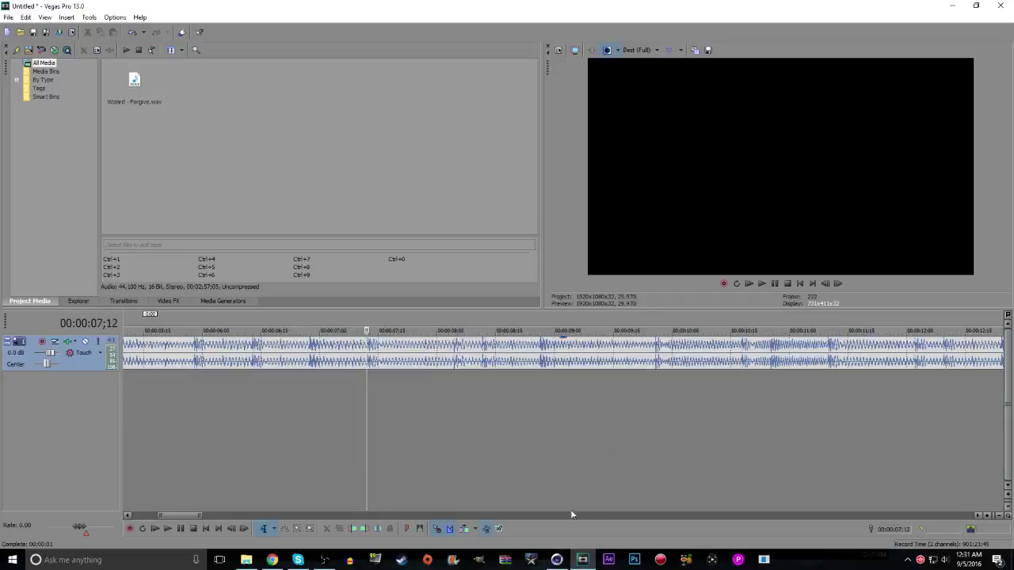
click(557, 560)
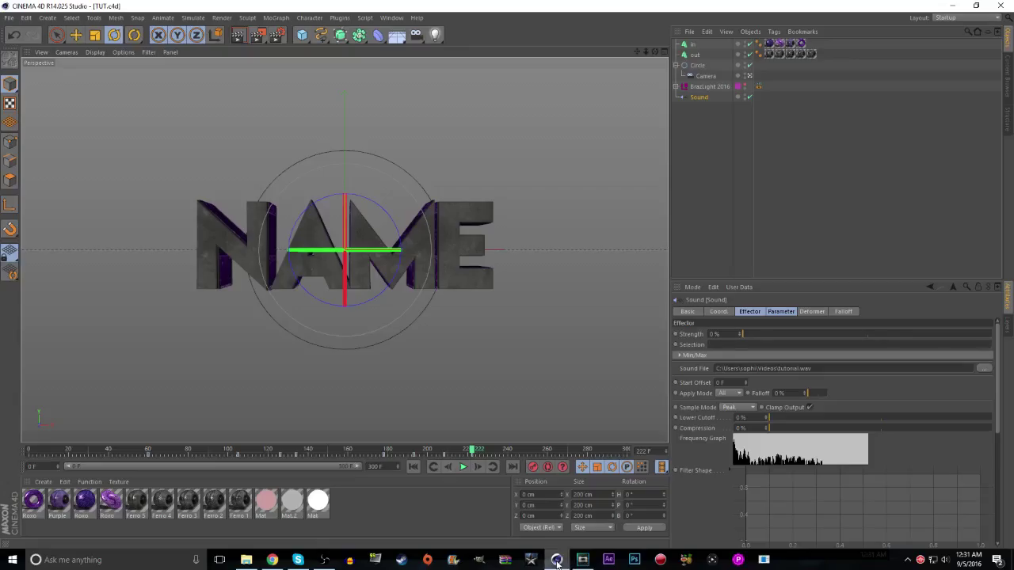
click(582, 560)
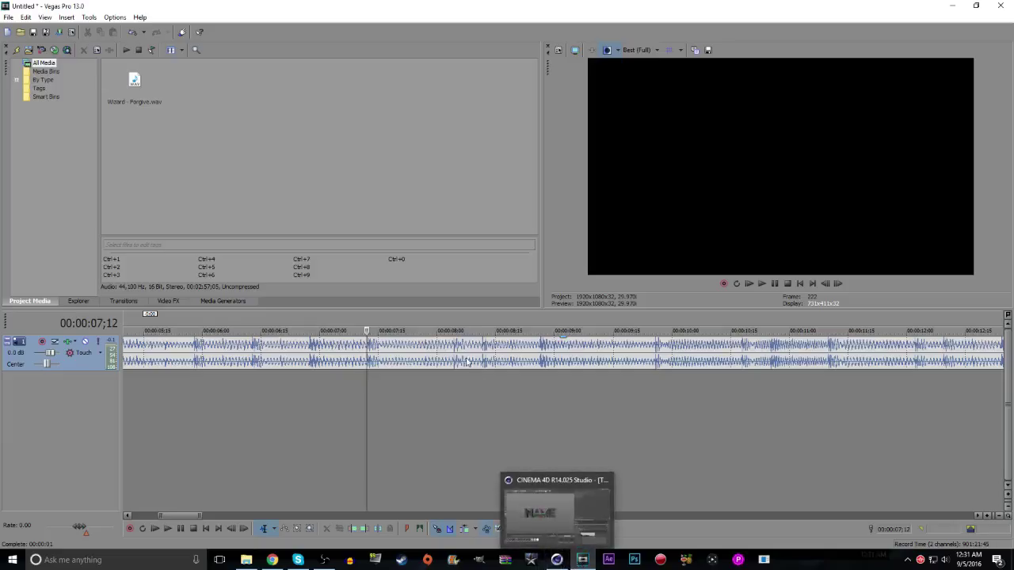
Listen to the song from 00:00:07;12 and place the cursor on the beat at 00:00:08;04
click(775, 283)
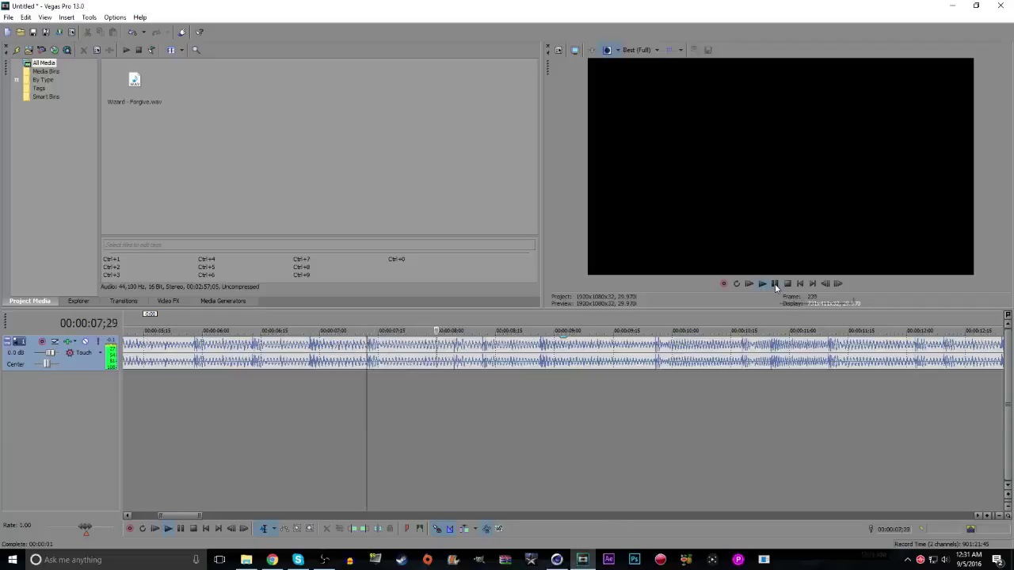
click(456, 329)
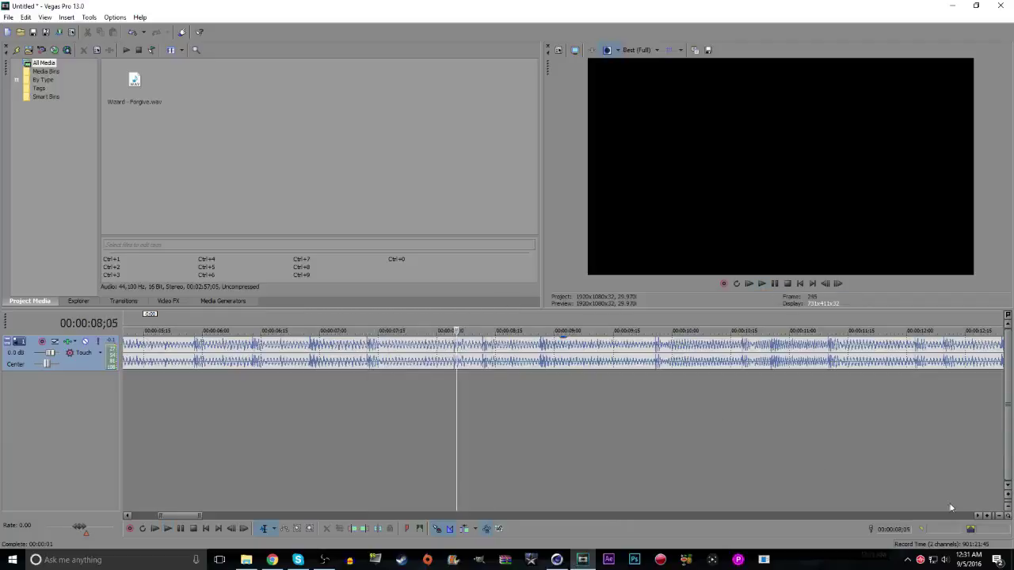
drag(456, 397, 454, 396)
click(987, 517)
click(987, 517)
click(987, 517)
click(987, 517)
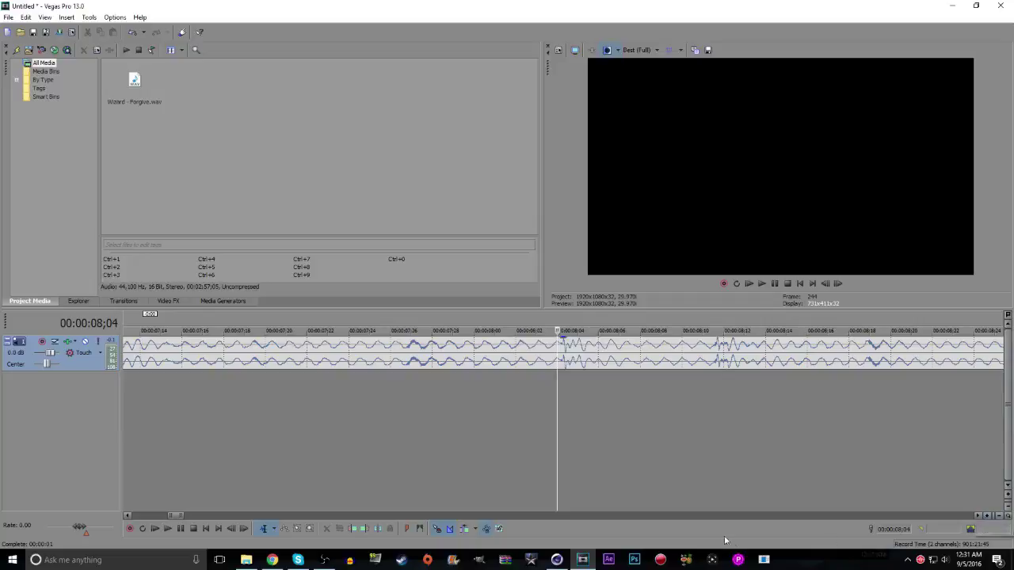
Switch to Cinema 4D, move the playhead to frame 244 and play the animation from there
click(557, 560)
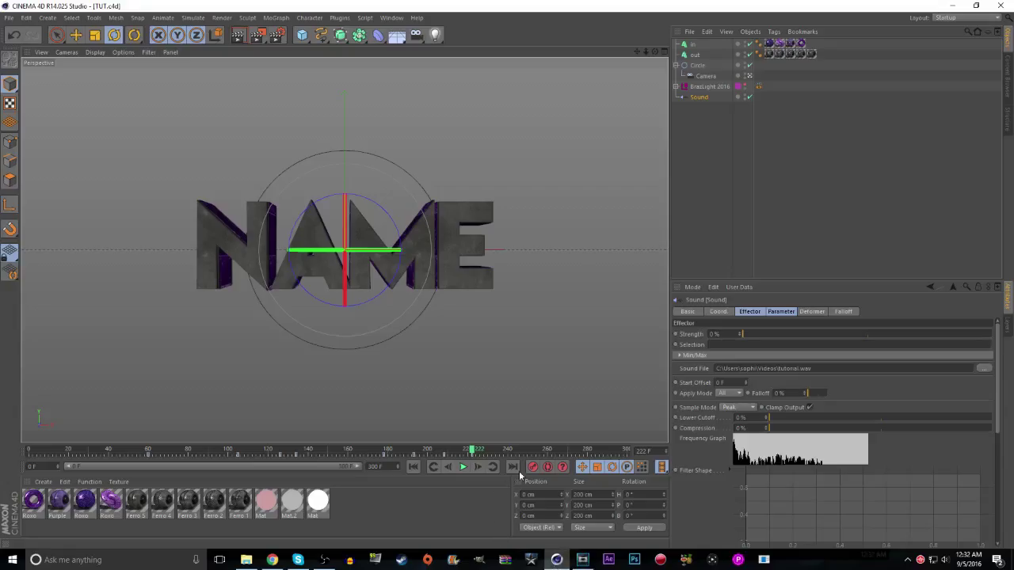
drag(487, 452, 516, 453)
click(464, 467)
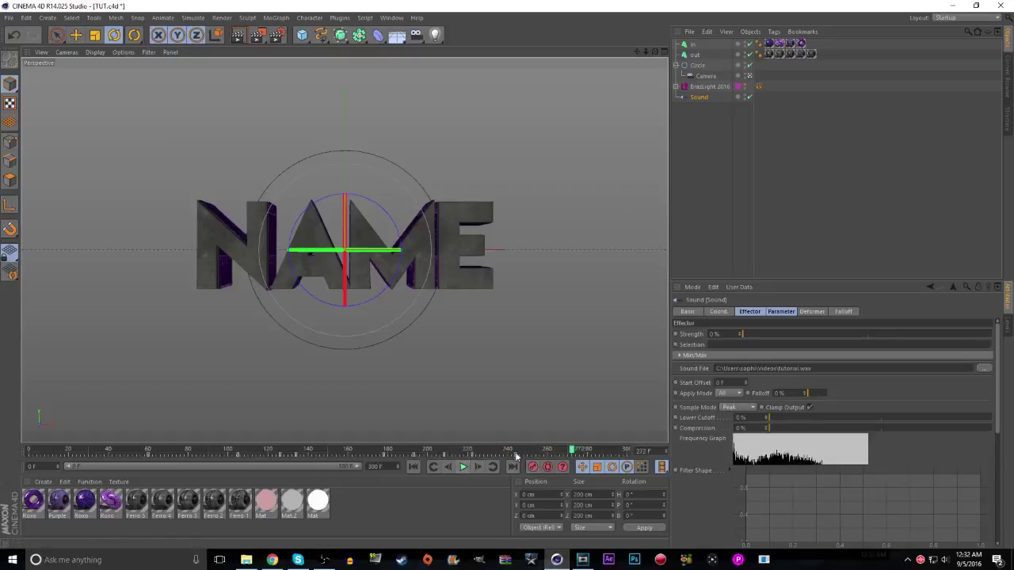
click(463, 467)
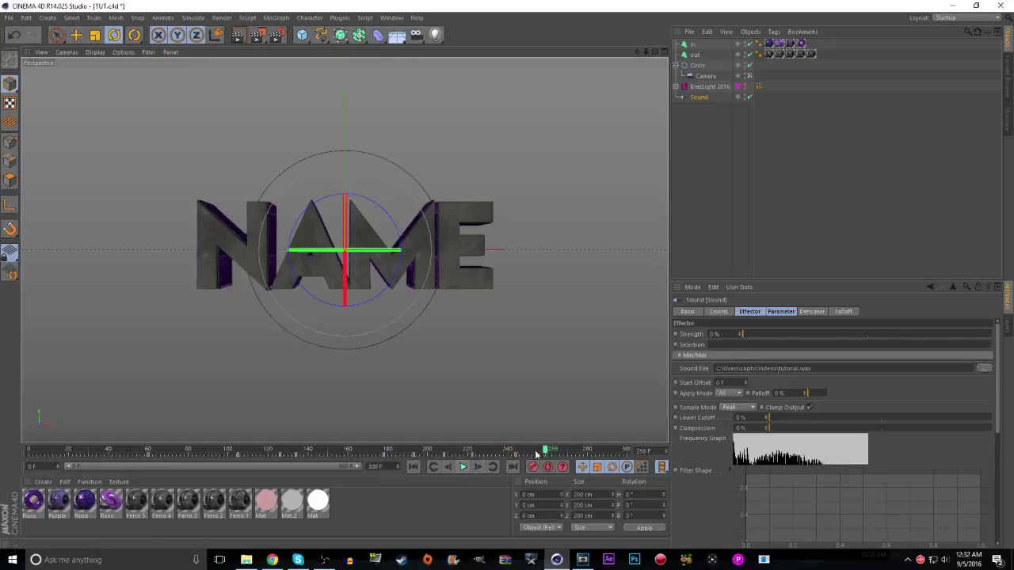
Place the Vegas Pro cursor on the beat at 00:00:08;12 and move the Cinema 4D playhead to the matching frame 252
click(582, 559)
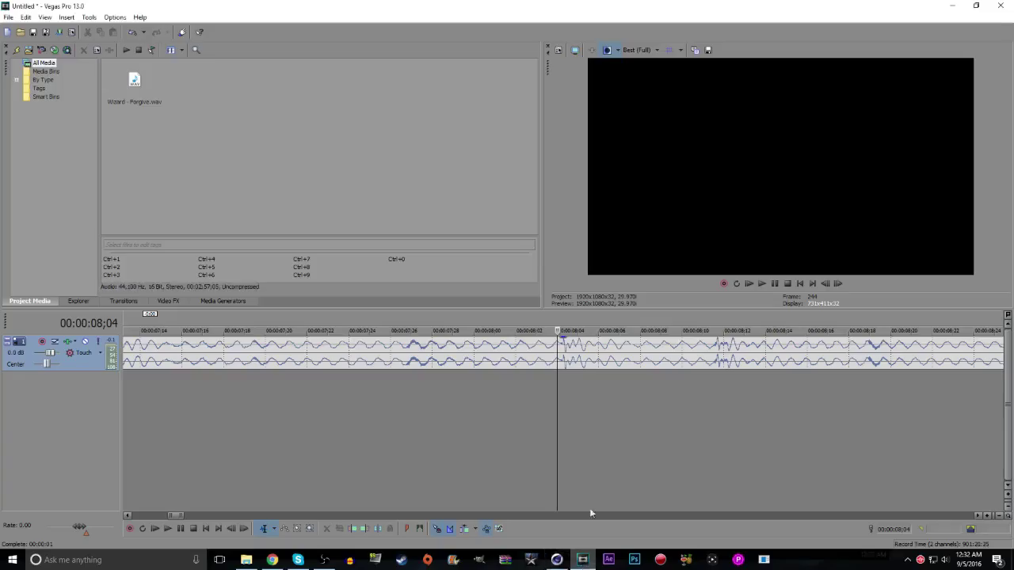
click(723, 330)
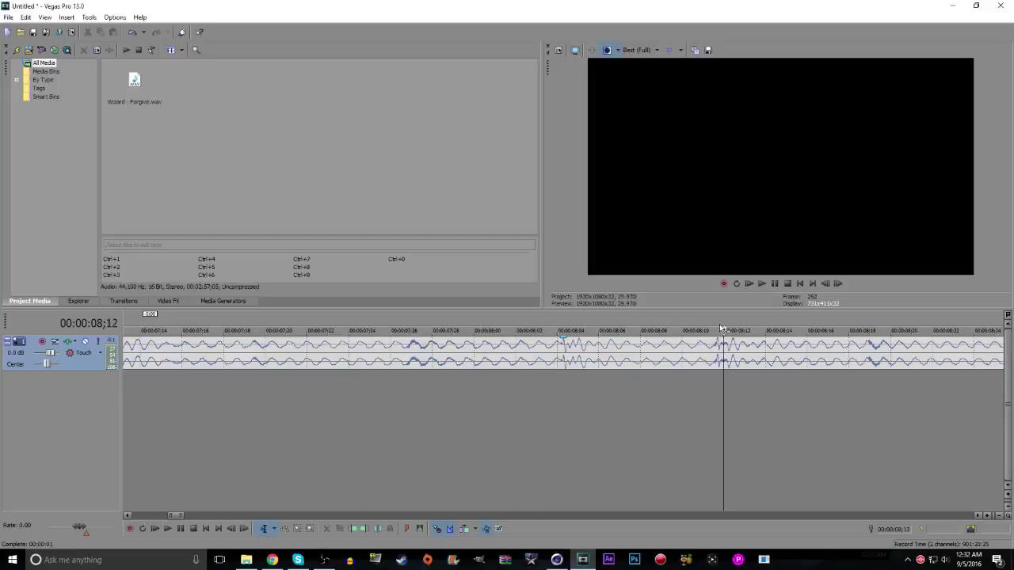
click(556, 563)
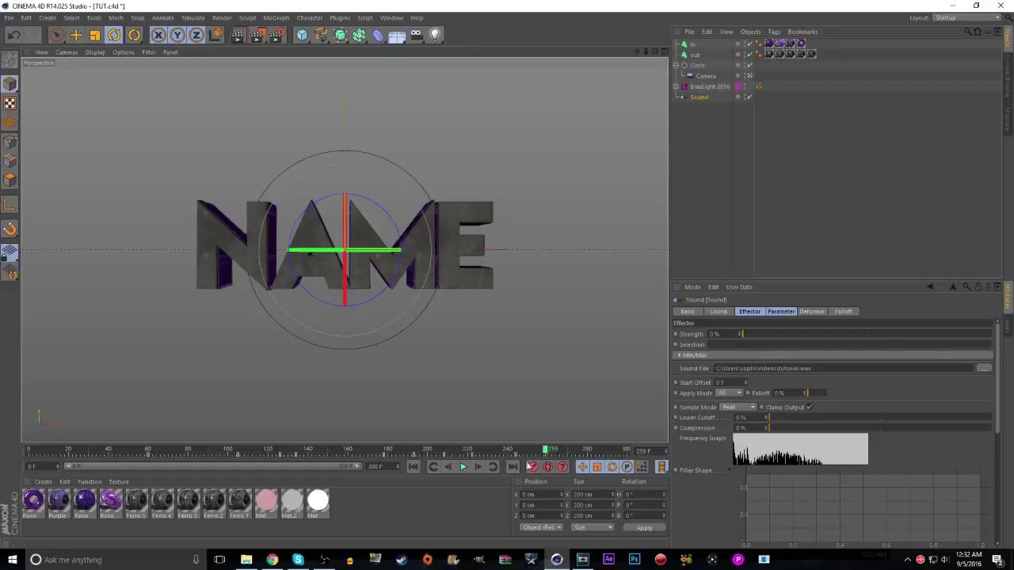
click(582, 560)
click(556, 560)
click(526, 452)
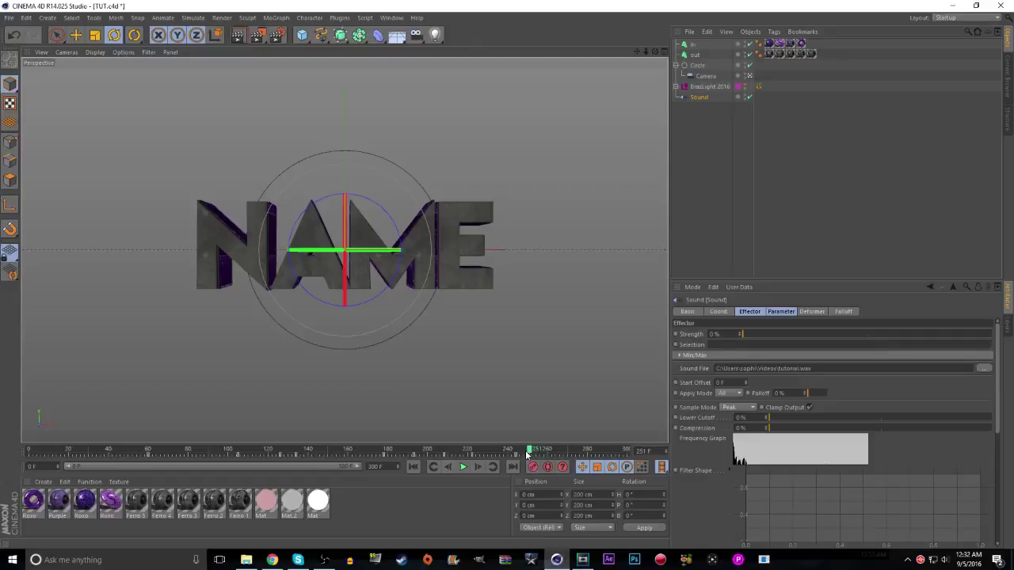
Switch to Vegas Pro, listen from 00:00:08;12 and place the cursor on the beat at 00:00:09;26
click(582, 560)
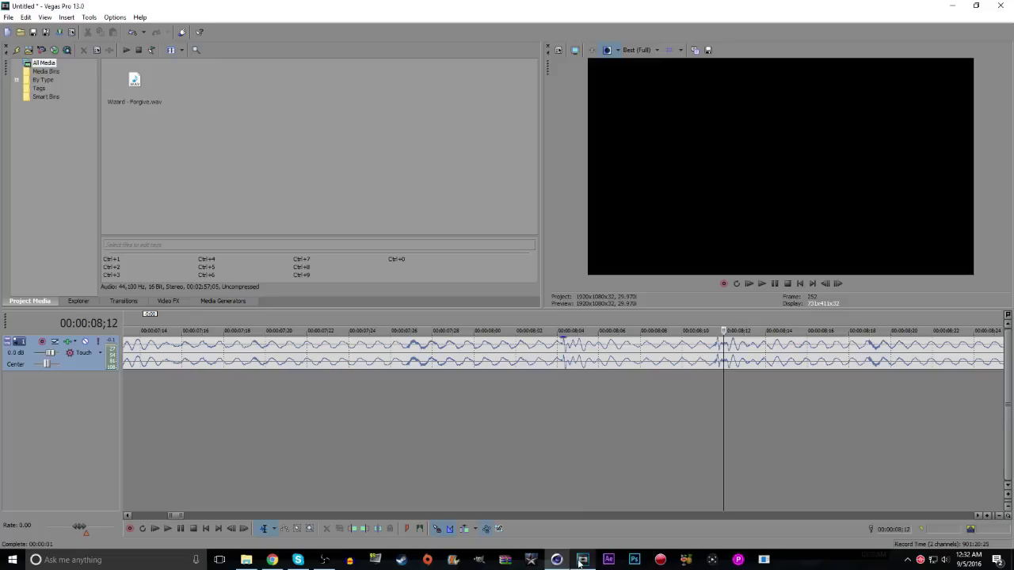
click(998, 516)
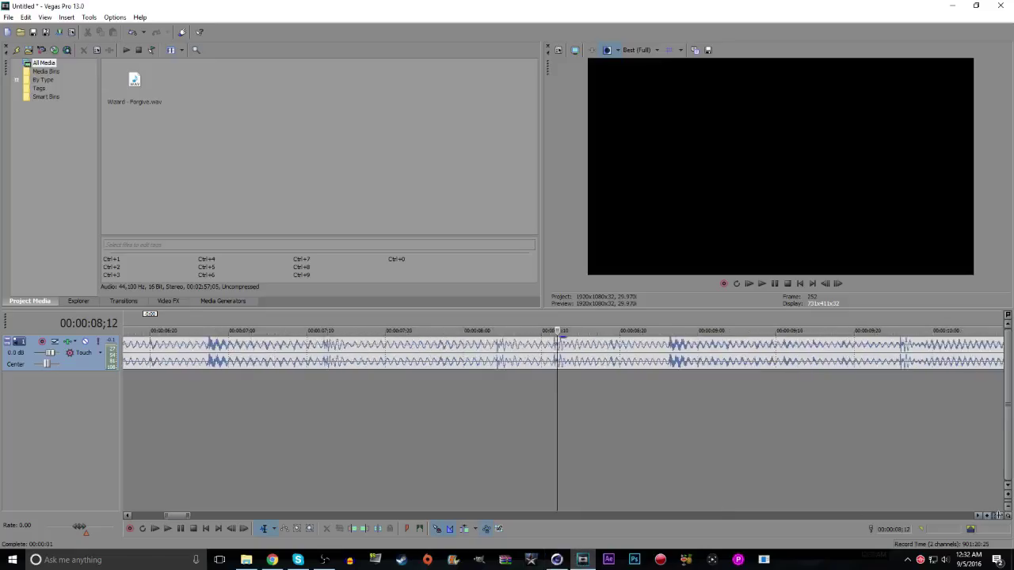
click(775, 284)
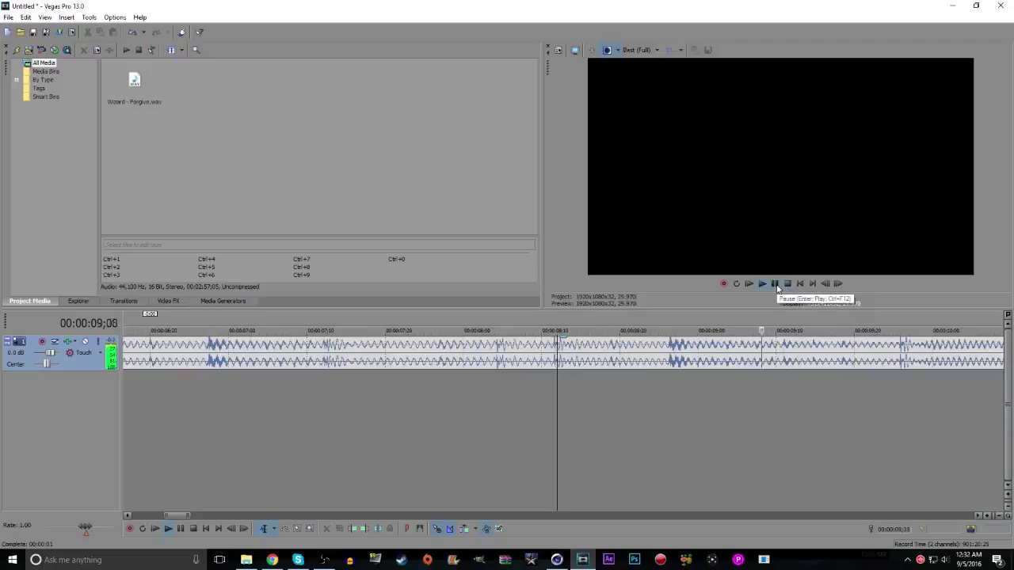
click(775, 284)
drag(910, 401, 899, 401)
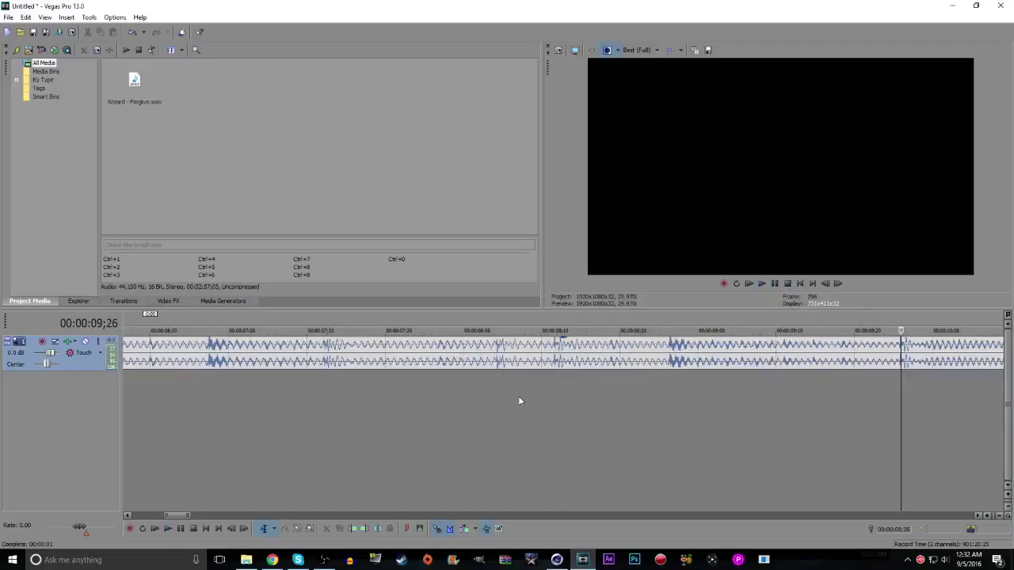
Switch to Cinema 4D, keyframe the Sound effector at frame 296 and save the project
click(557, 560)
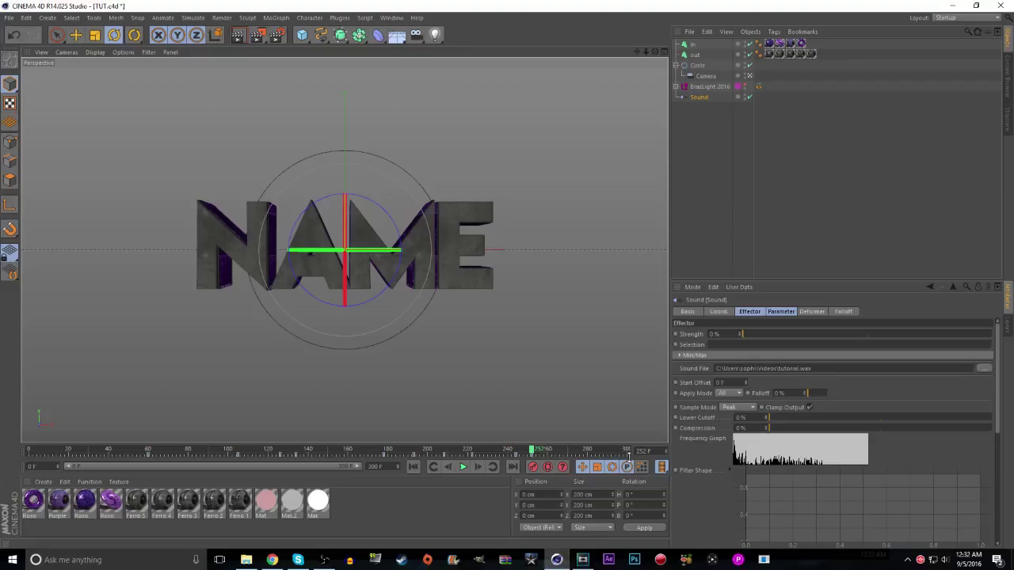
drag(623, 452, 620, 453)
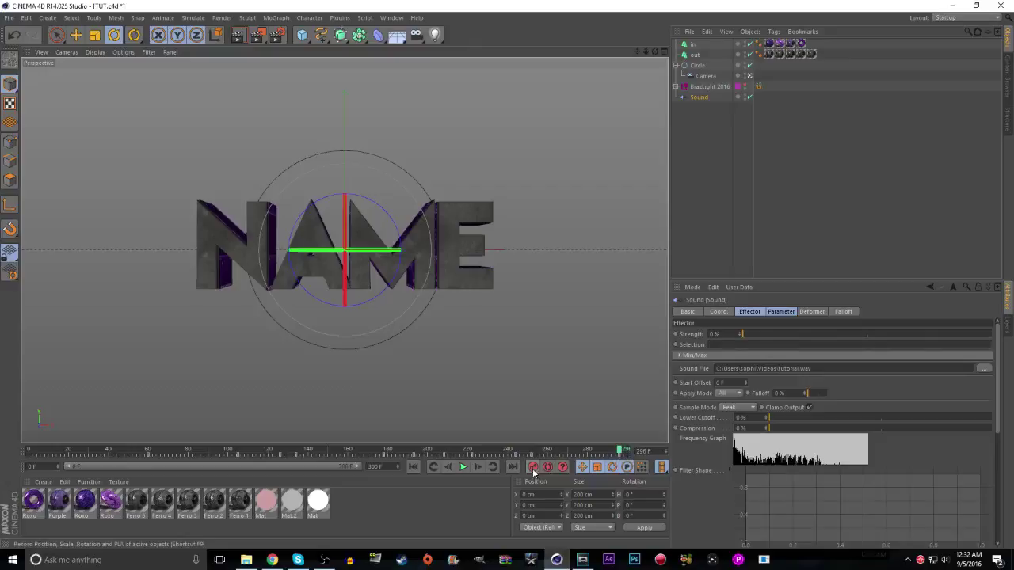
click(8, 17)
click(31, 103)
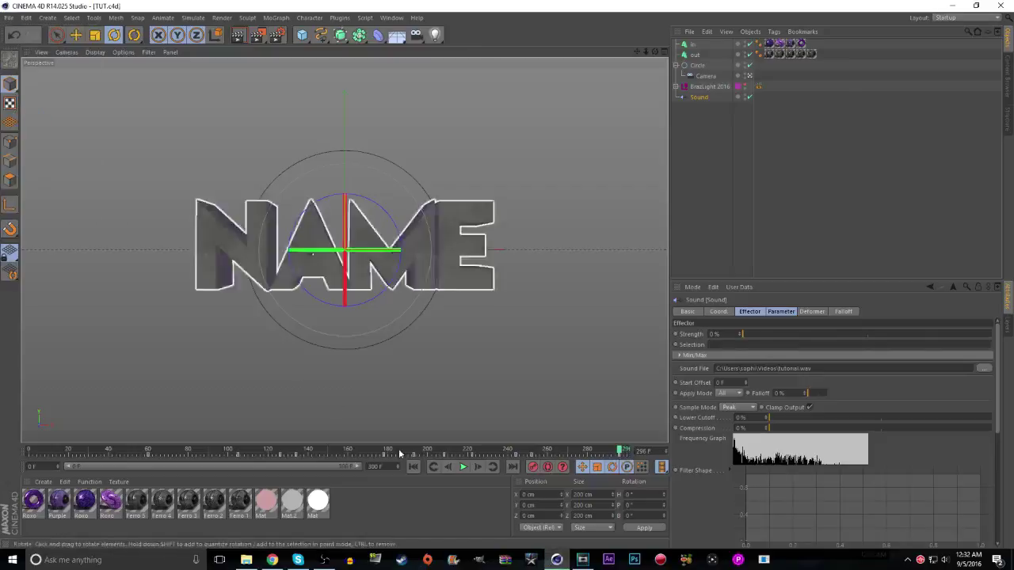
Play the whole animation from frame 0 to review its timing, stop it and save the project
click(413, 467)
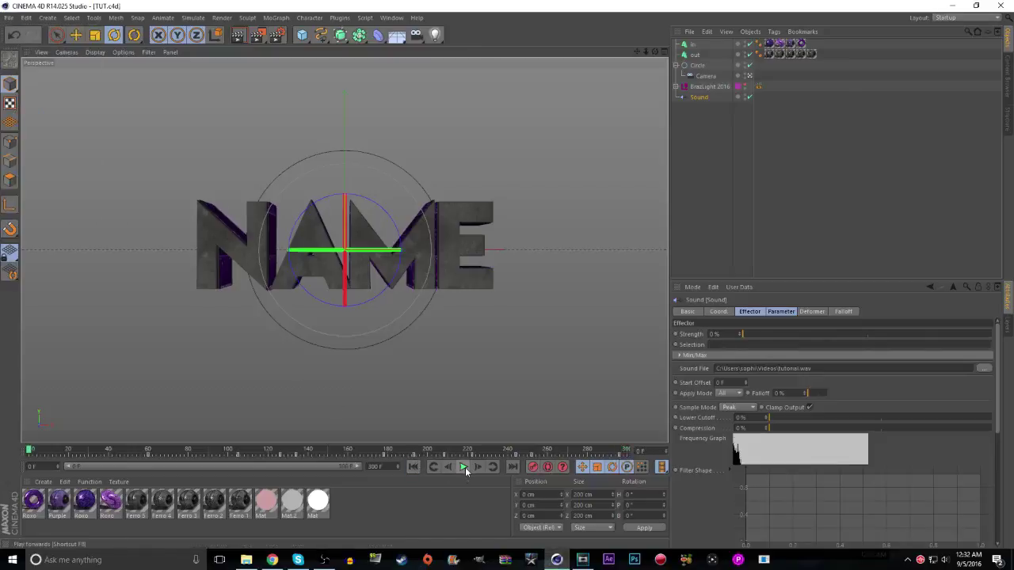
click(465, 468)
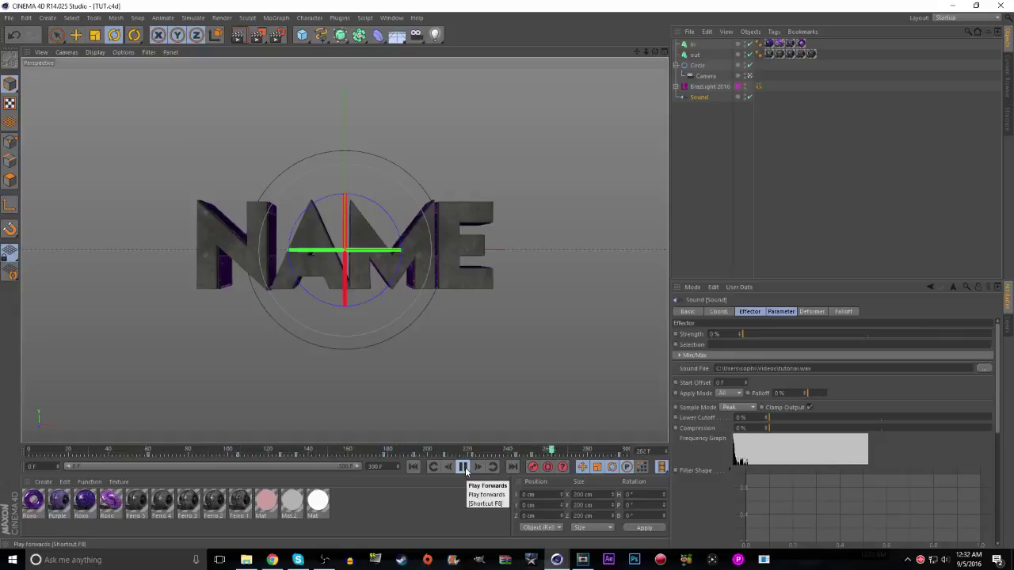
click(464, 467)
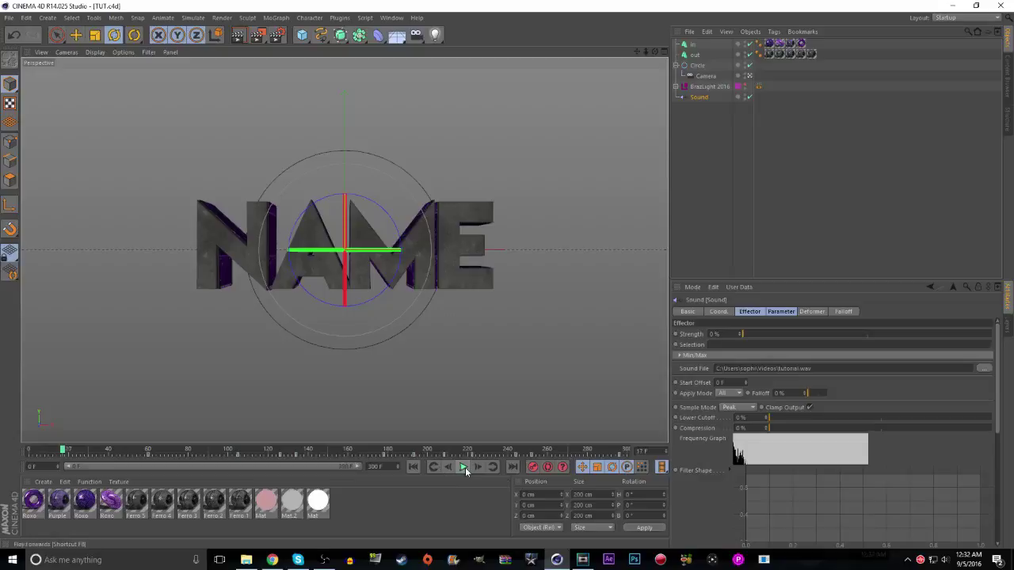
click(16, 19)
click(31, 104)
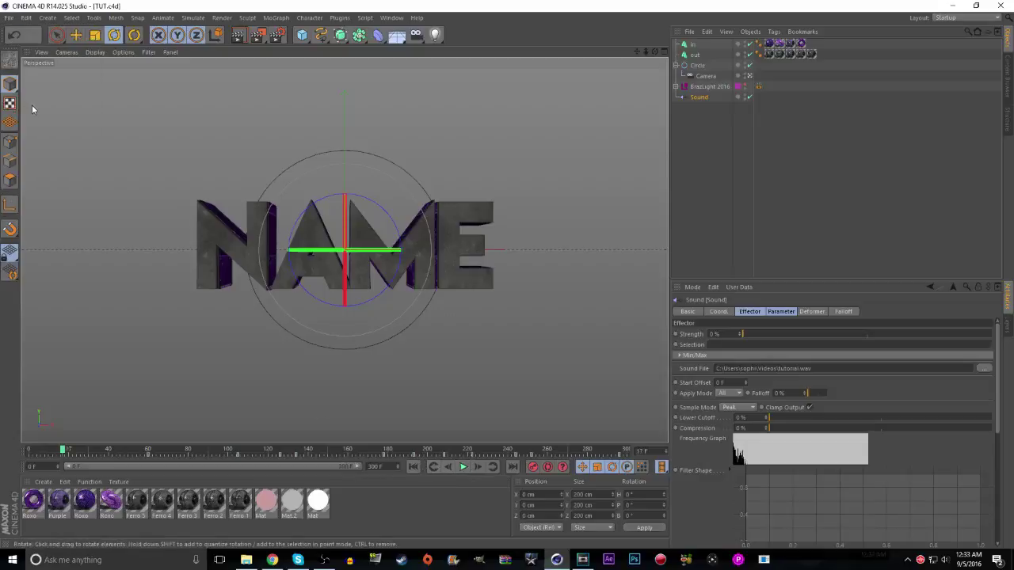
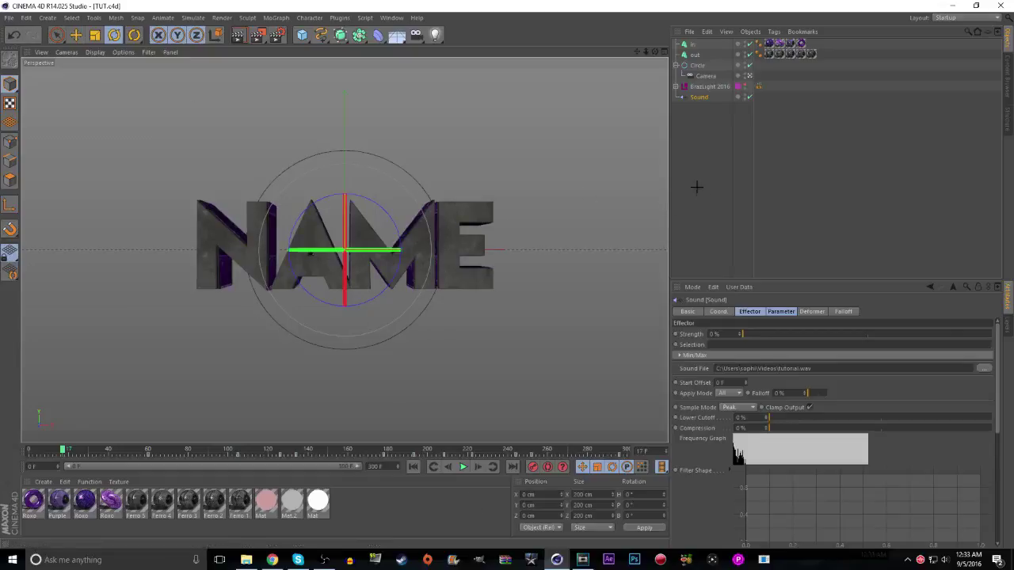
At frame 0, rotate the Circle camera rig to about H -135°, P 5.8°, B -1.6° and keyframe it, undoing any trial rotations
click(697, 64)
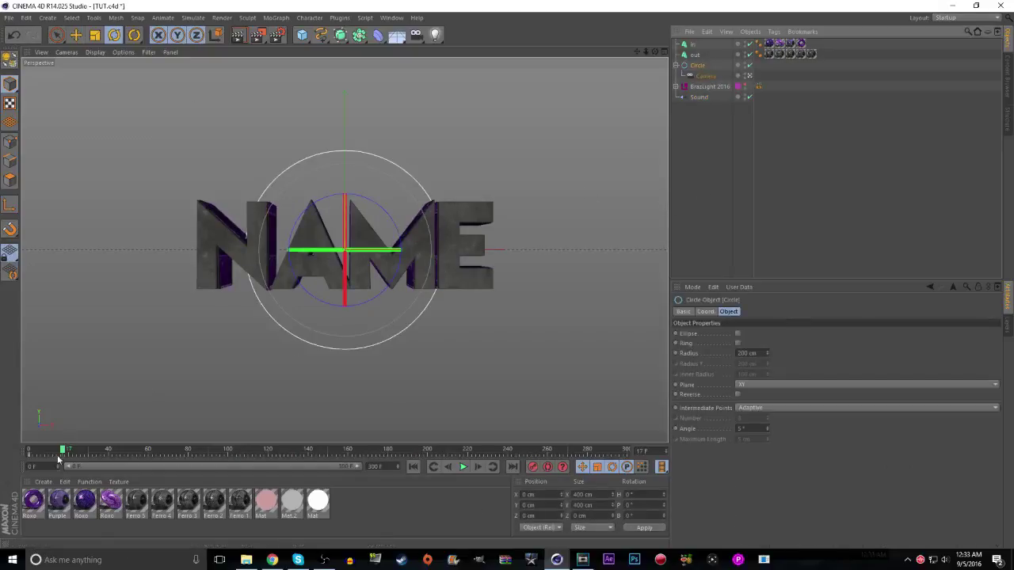
drag(66, 450, 30, 450)
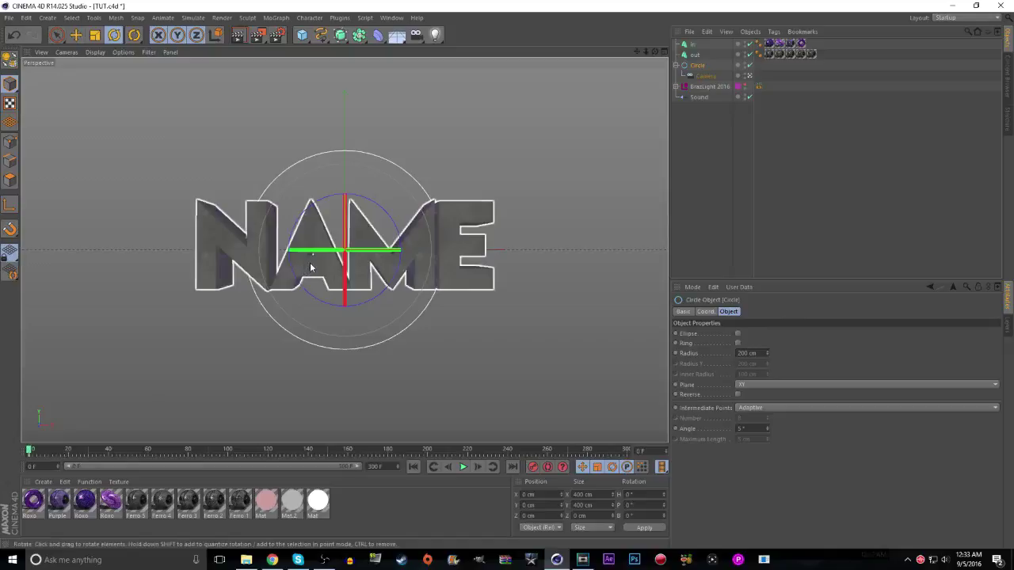
click(719, 163)
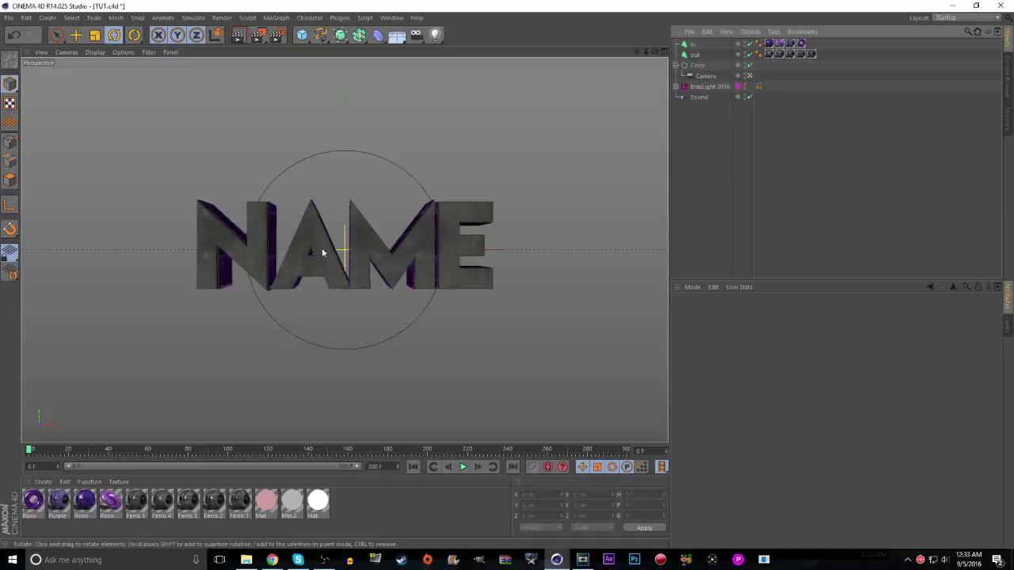
click(697, 65)
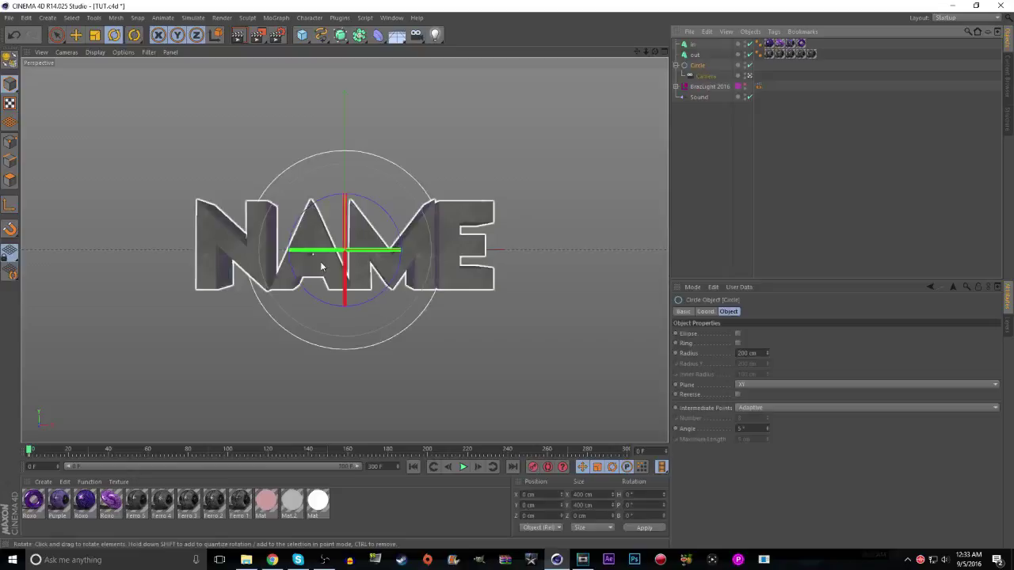
drag(333, 261, 275, 269)
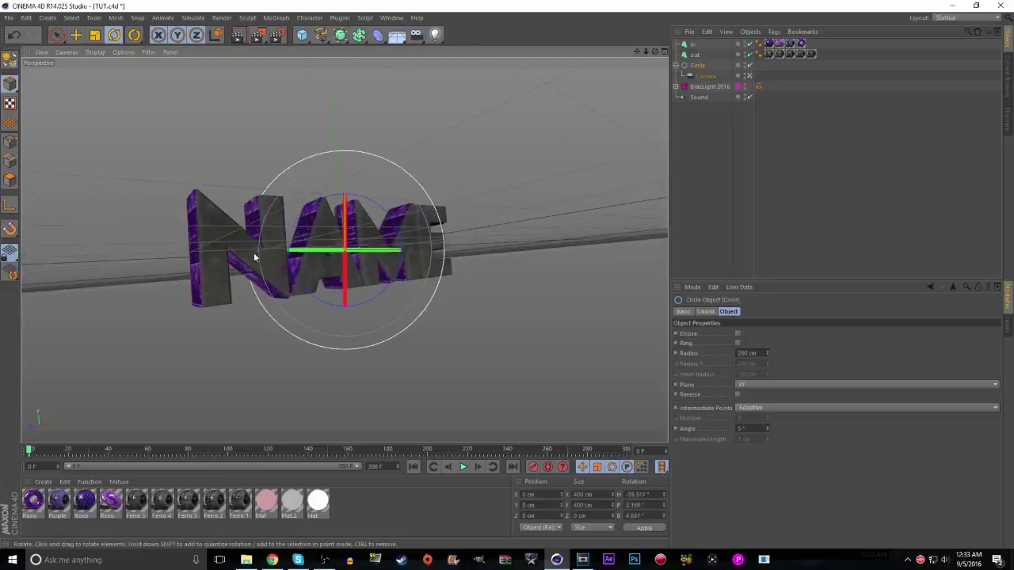
click(17, 36)
drag(320, 249, 143, 248)
drag(314, 281, 328, 283)
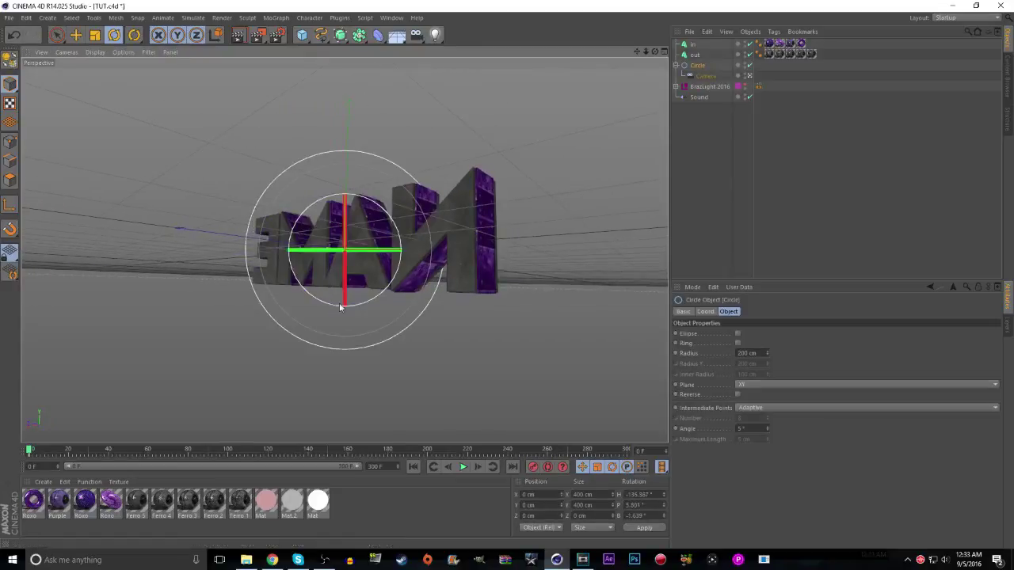
click(532, 470)
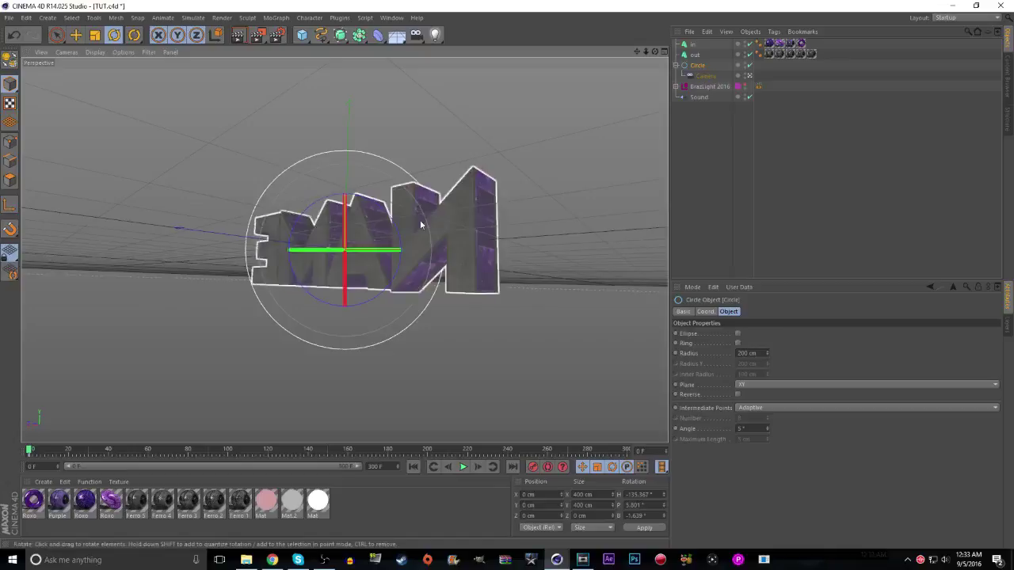
drag(374, 229, 281, 293)
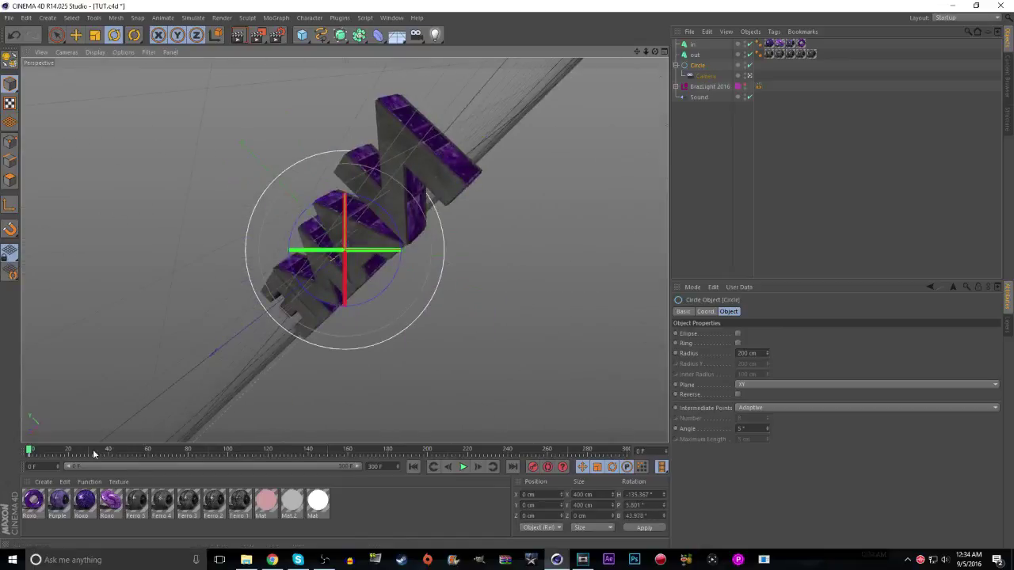
key(ctrl+z)
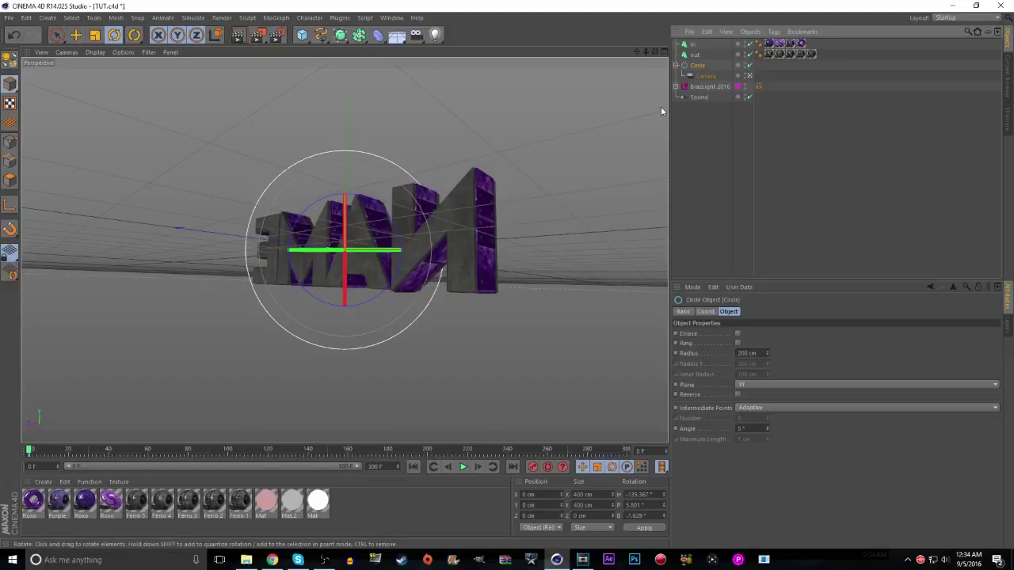
Use the Sound effector's keyframes to move to frame 55 and rotate the Circle camera rig to about H -330°, P 5.8°, B 30°
click(698, 97)
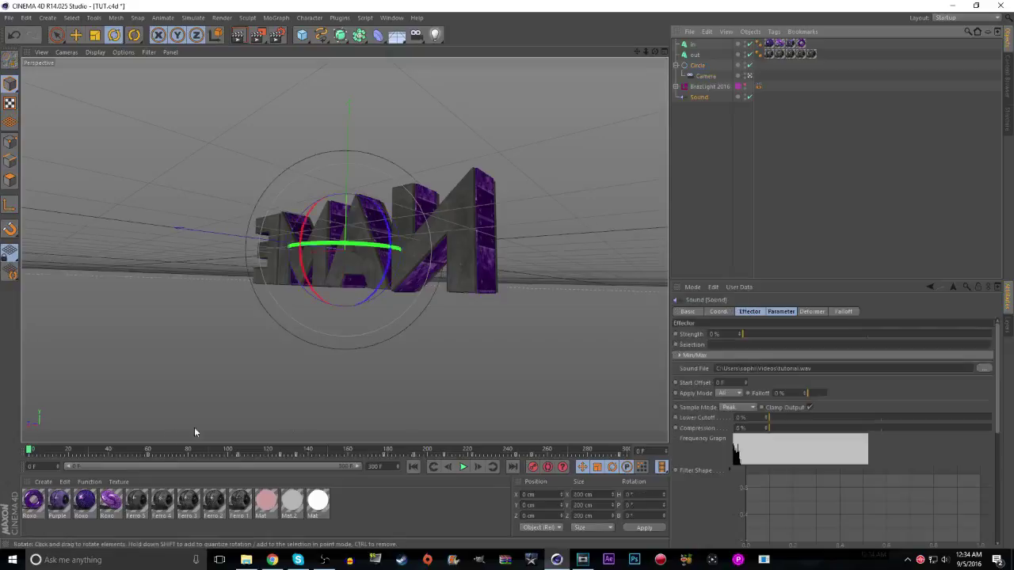
click(149, 452)
key(f)
key(f)
key(f)
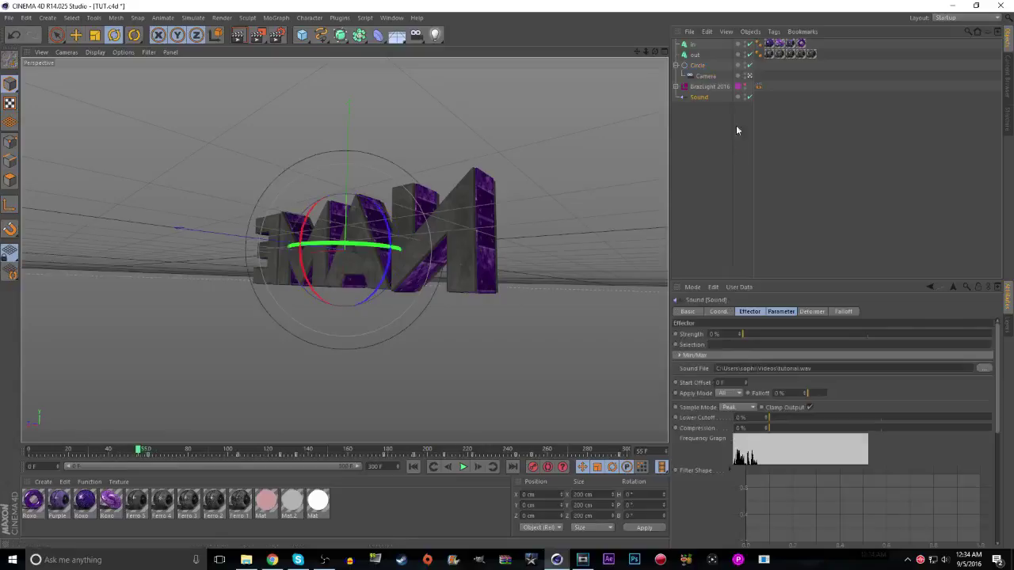
click(697, 67)
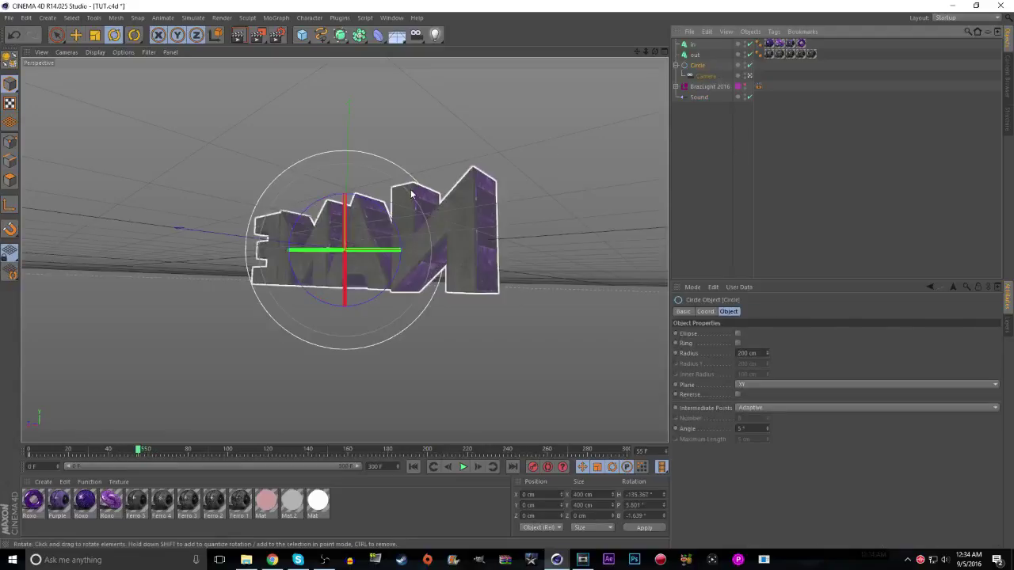
mouse_move(323, 270)
mouse_down()
mouse_move(251, 271)
mouse_move(255, 283)
mouse_up()
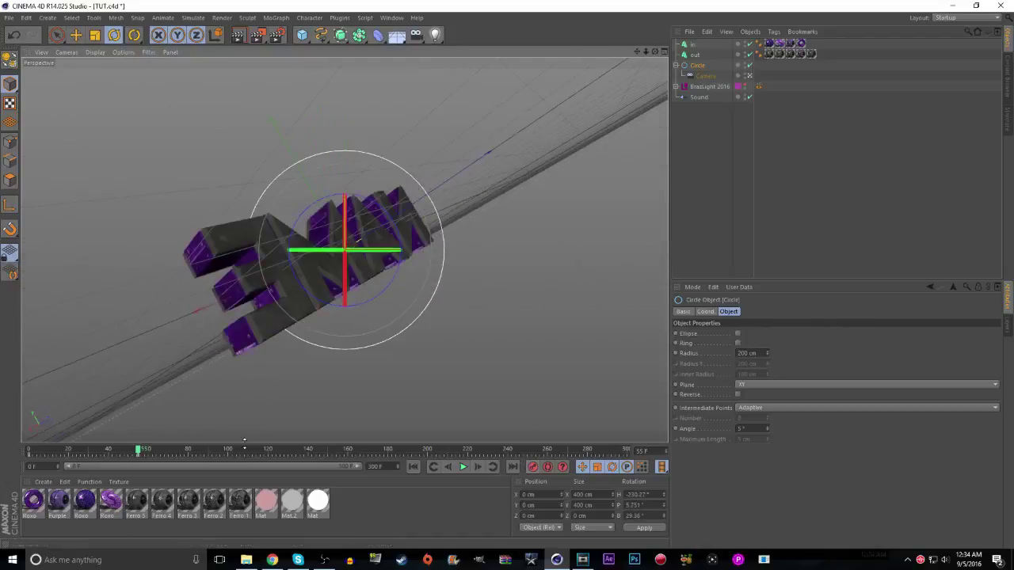
At frame 60, rotate the Circle camera rig to about H -332°, P -7.7°, B 38.8° and keyframe it
click(150, 452)
mouse_move(341, 282)
mouse_down()
mouse_move(237, 301)
mouse_move(252, 304)
mouse_move(216, 428)
mouse_up()
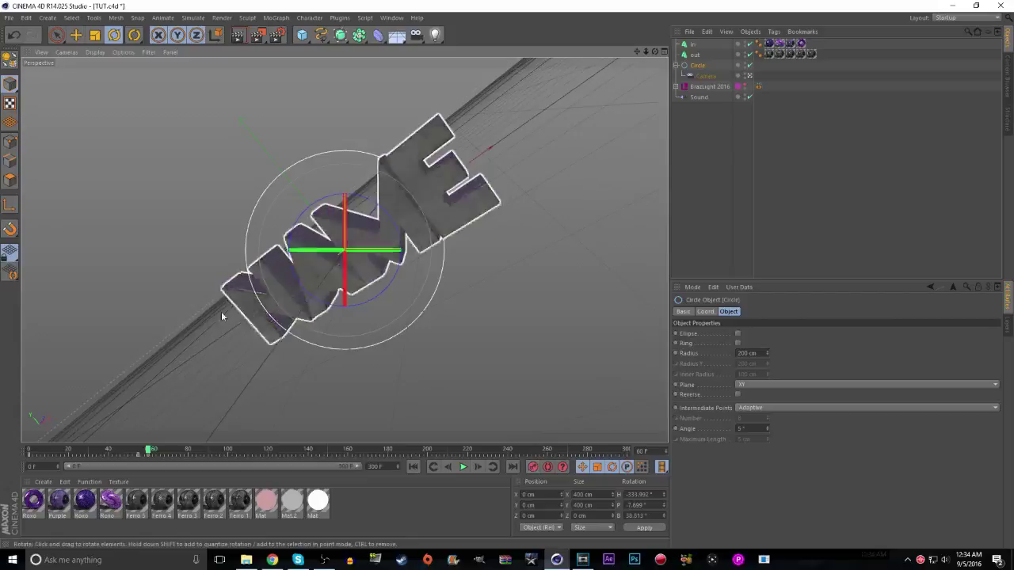
Try rotating the Circle camera rig to a nearly level view at frame 100, preview the animation from the start and undo the attempt
click(701, 98)
click(241, 450)
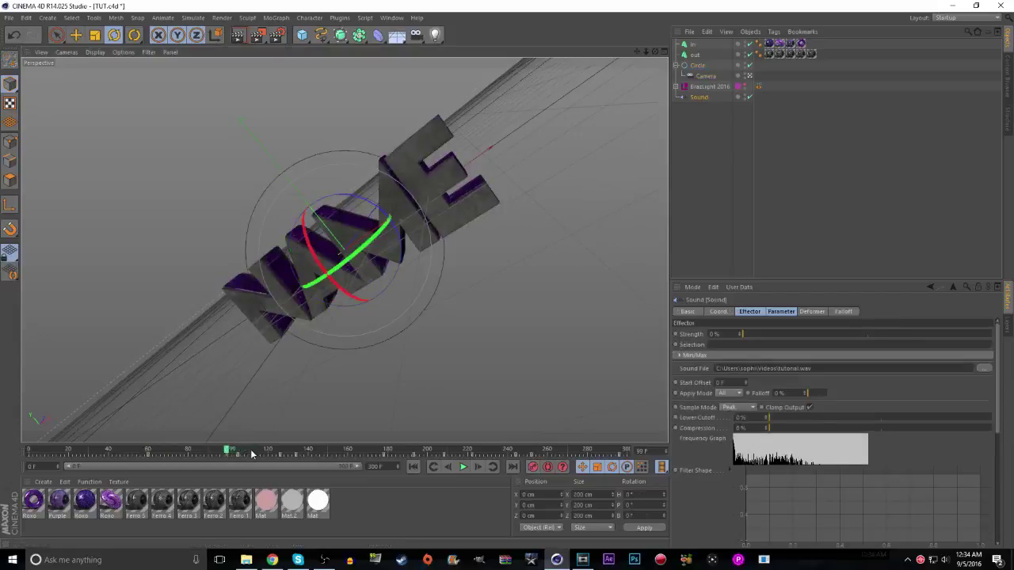
click(332, 275)
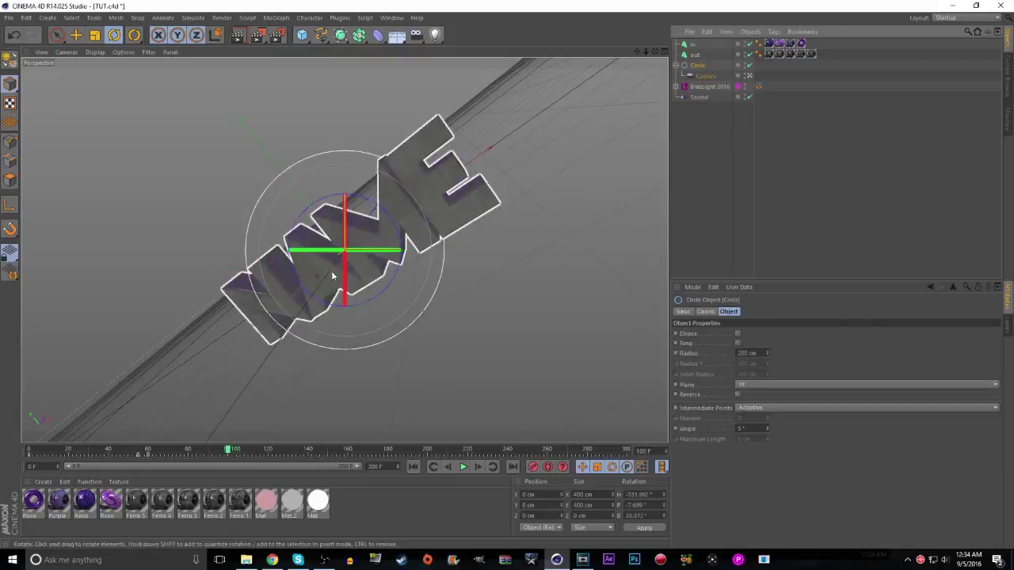
drag(334, 229, 333, 324)
click(413, 466)
click(464, 466)
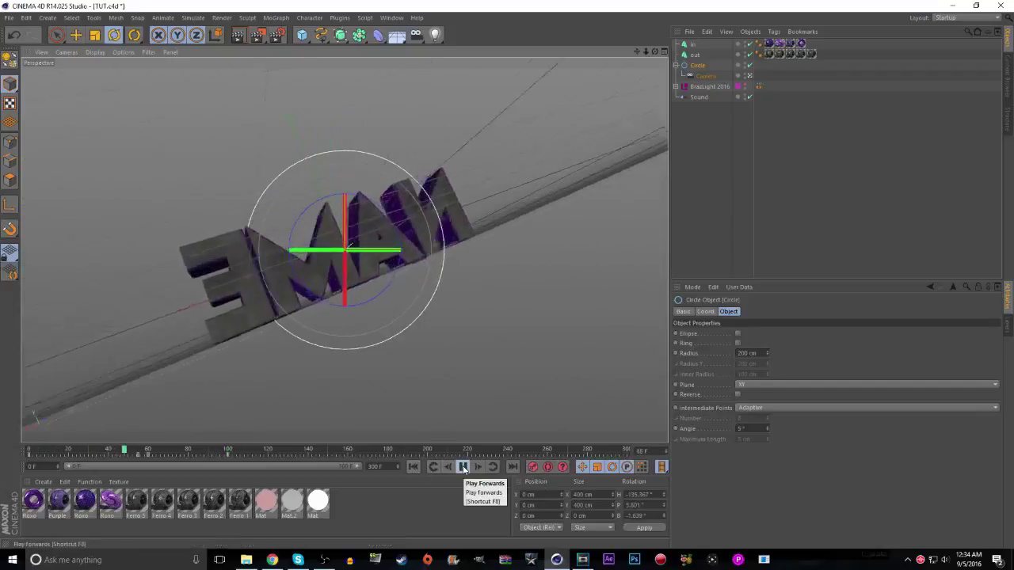
click(463, 467)
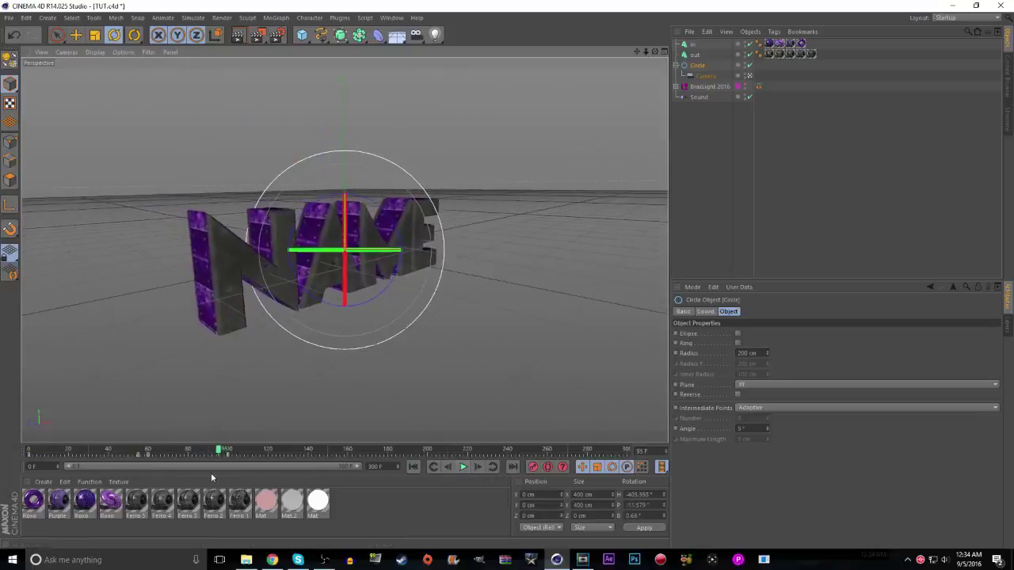
click(227, 455)
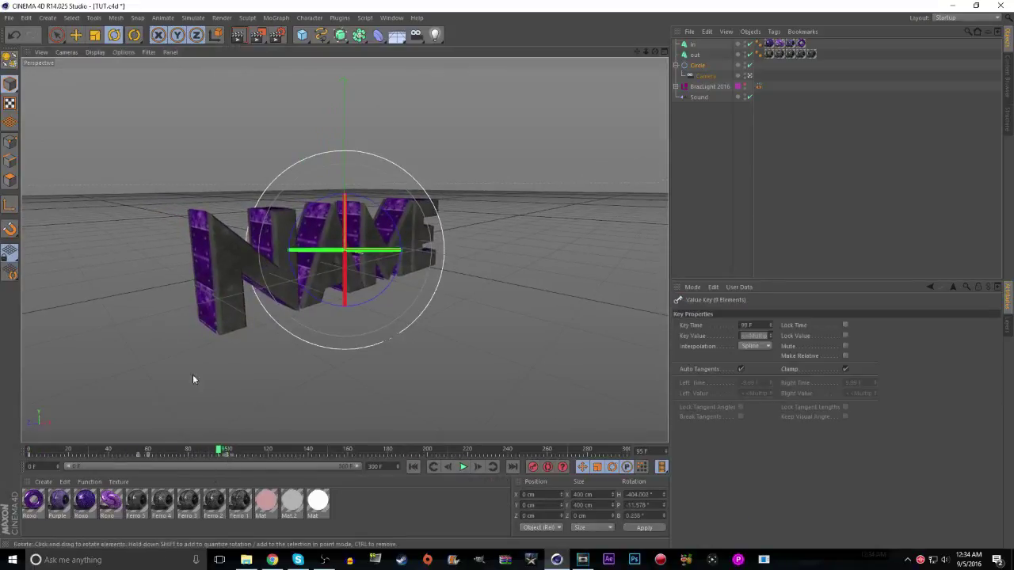
click(13, 35)
click(13, 35)
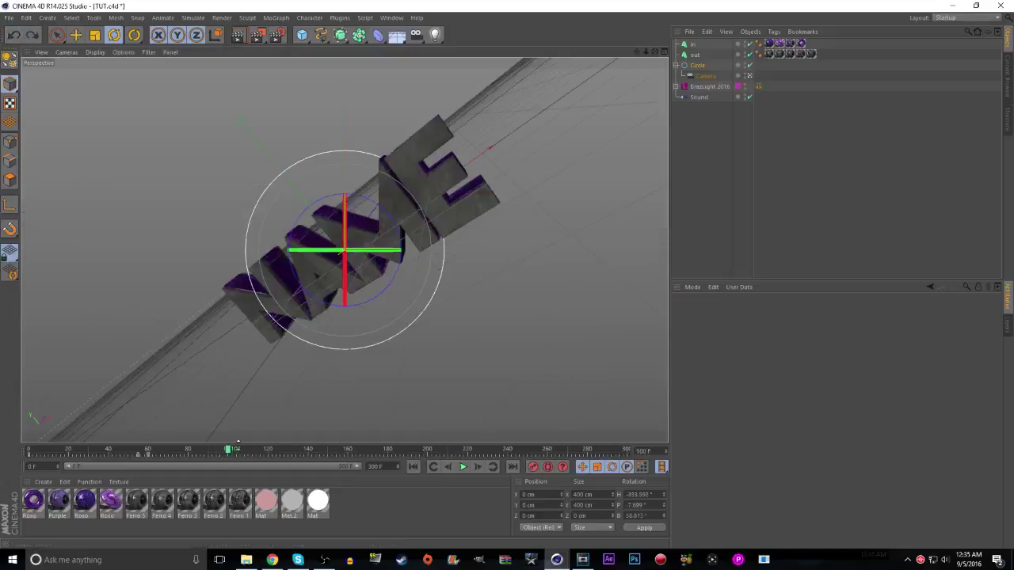
Try a frame 100 keyframe for the Circle camera rig at about H -396°, P -15°, B -1.4°, preview it and delete that keyframe
drag(317, 240, 245, 294)
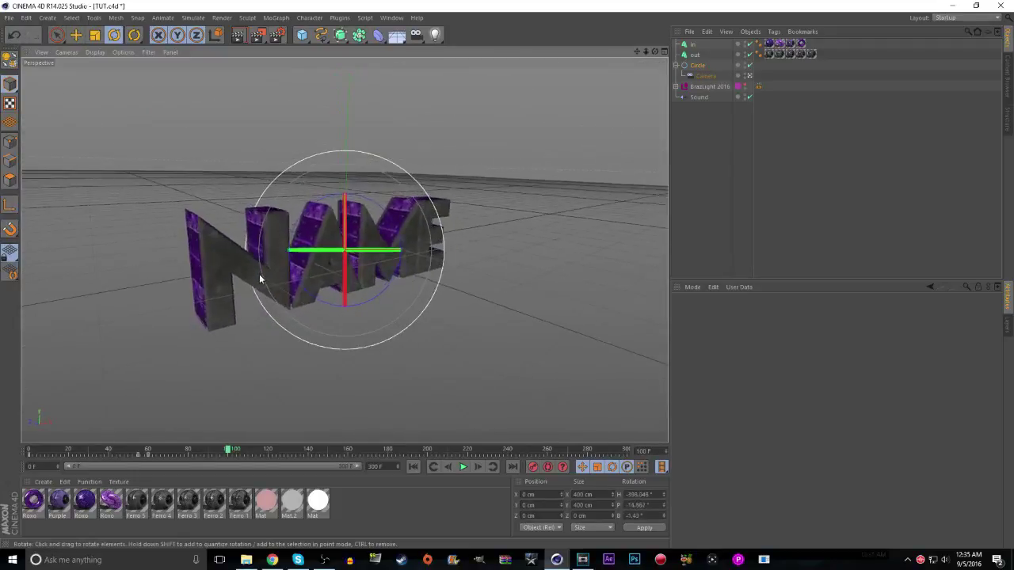
click(415, 466)
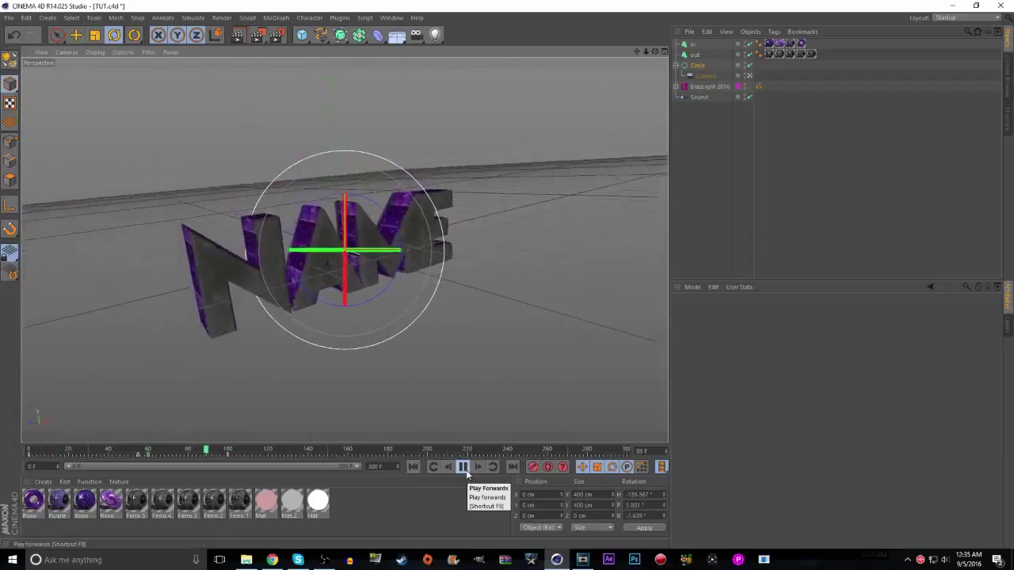
click(464, 469)
click(228, 455)
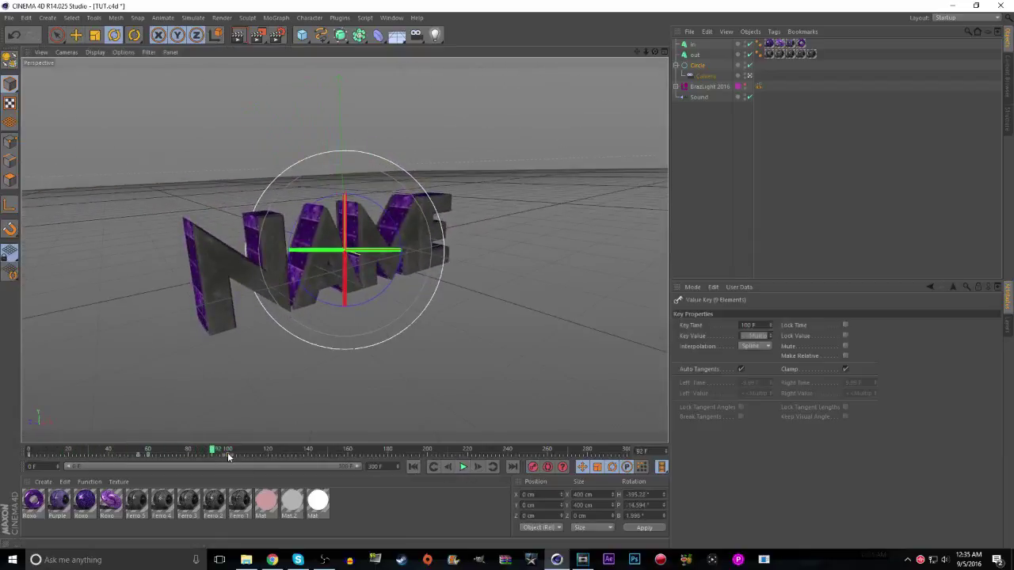
key(Delete)
At frame 100, rotate the Circle camera rig to about H -405°, P -6.3°, B 31.5°, keyframe it and play the animation back
drag(331, 267, 271, 307)
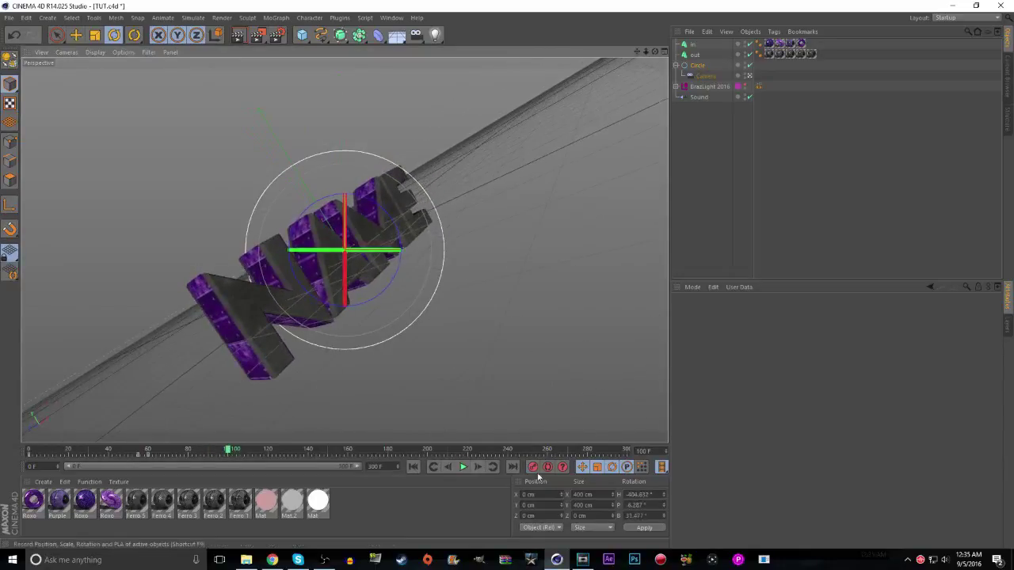
click(465, 467)
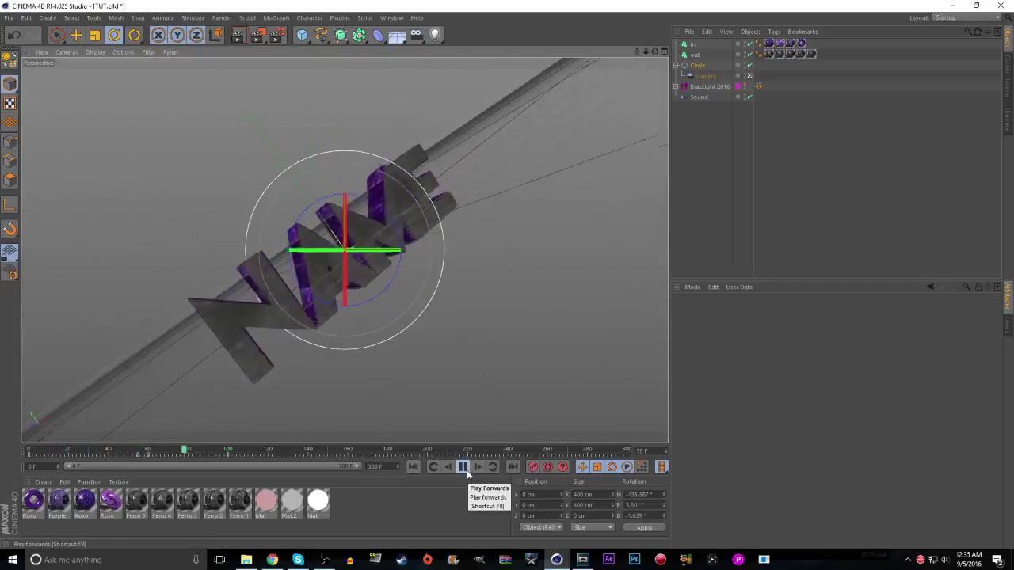
click(465, 467)
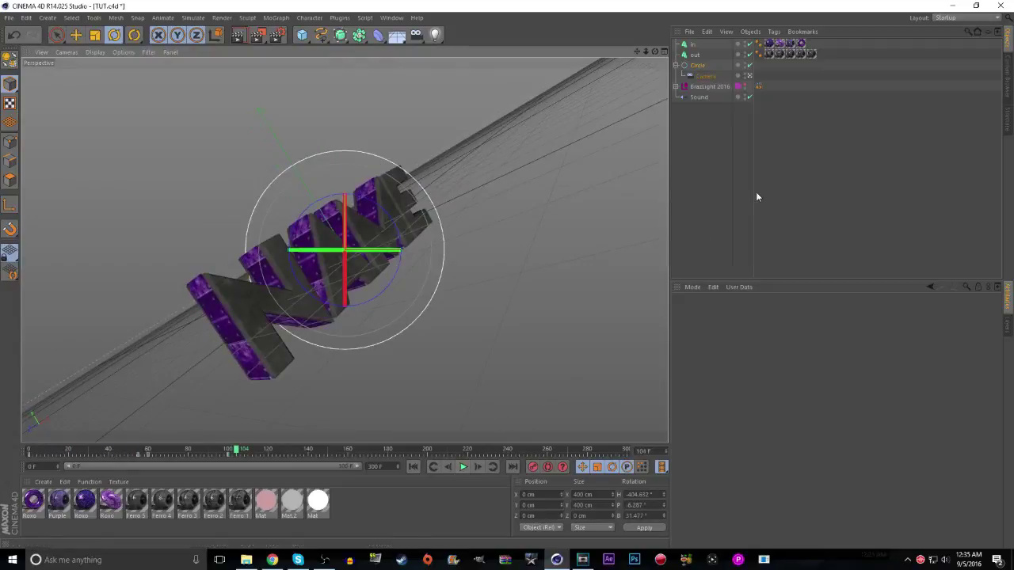
Use the Sound effector's keyframes to move to frame 105 and keyframe the Circle camera rig at about H -510°, P -0.2°, B 27.8°
click(701, 98)
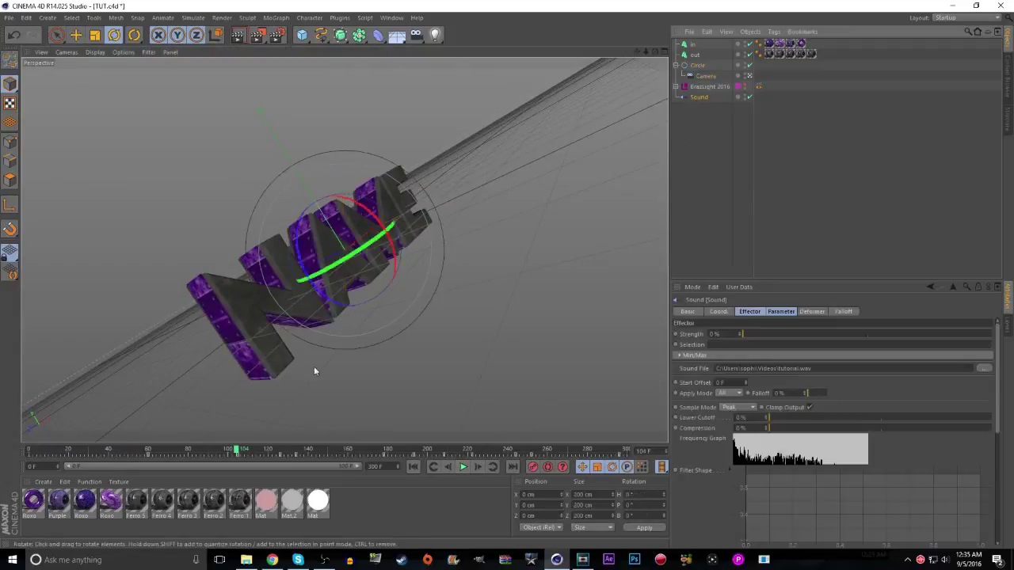
click(697, 66)
drag(354, 264, 273, 309)
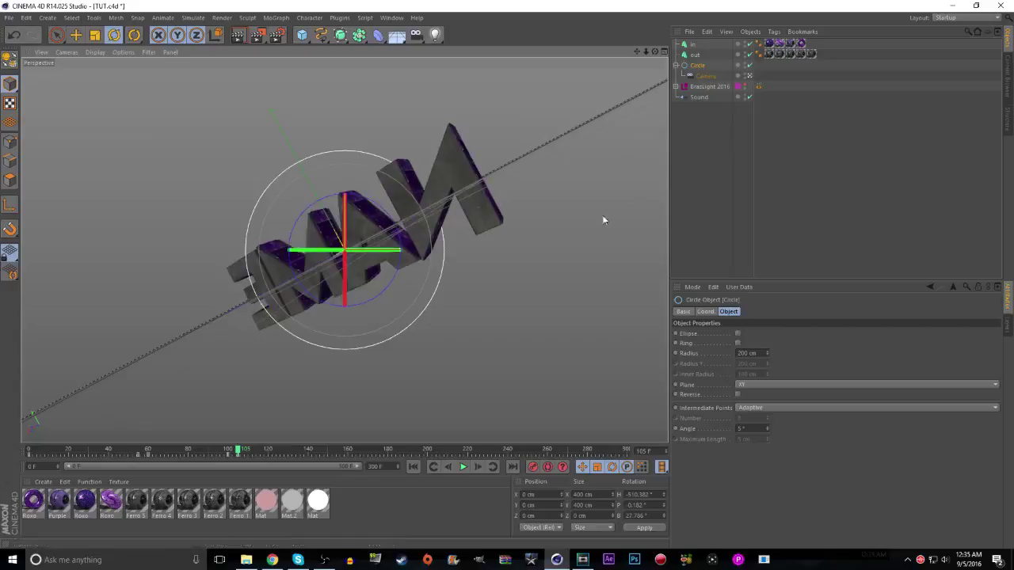
At the Sound effector's frame 121 beat, keyframe the Circle camera rig at about H -559°, P 2.5°, B 30.5° and preview from frame 0
click(699, 97)
click(279, 451)
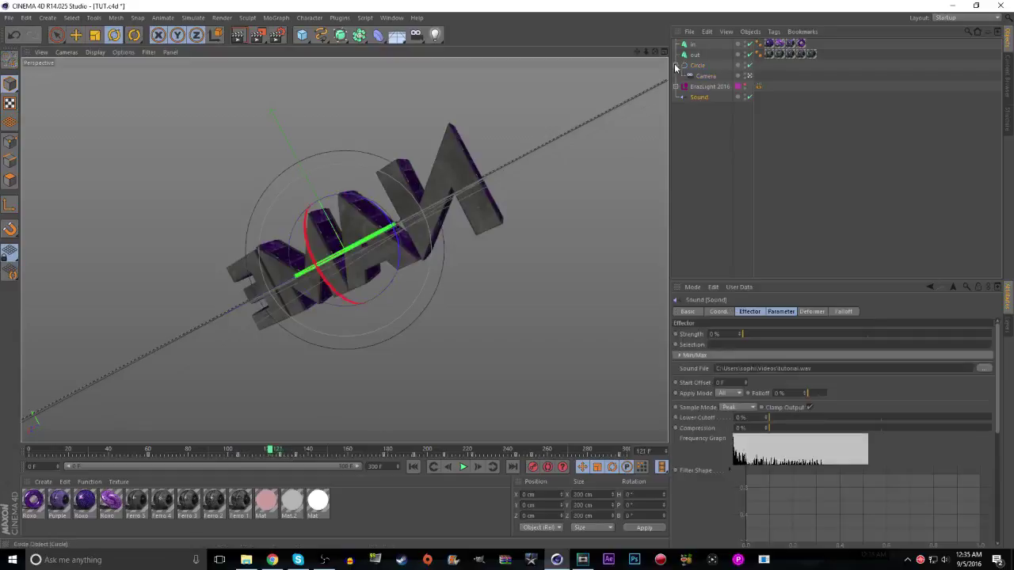
click(700, 66)
drag(306, 285, 276, 296)
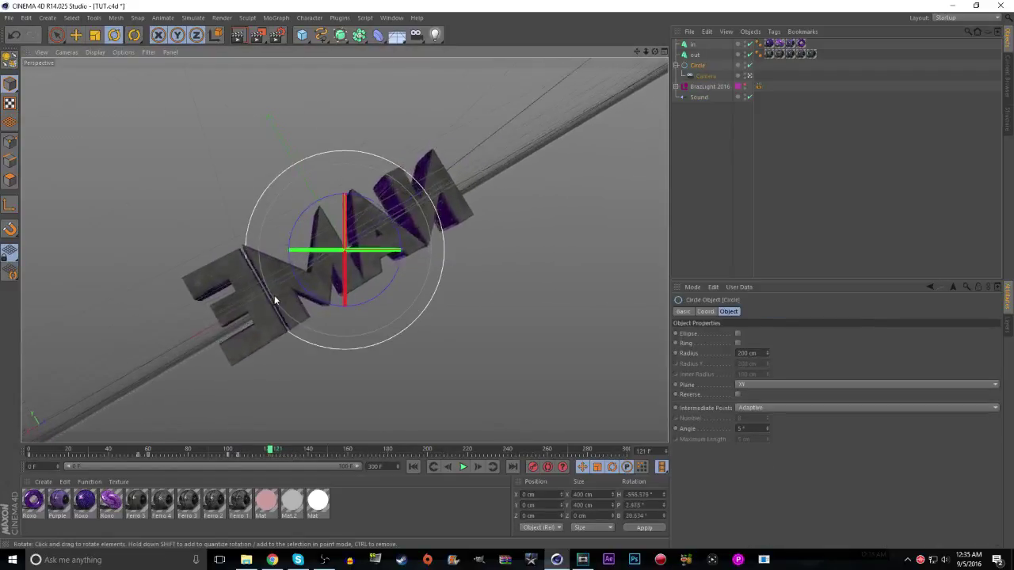
click(414, 467)
click(464, 467)
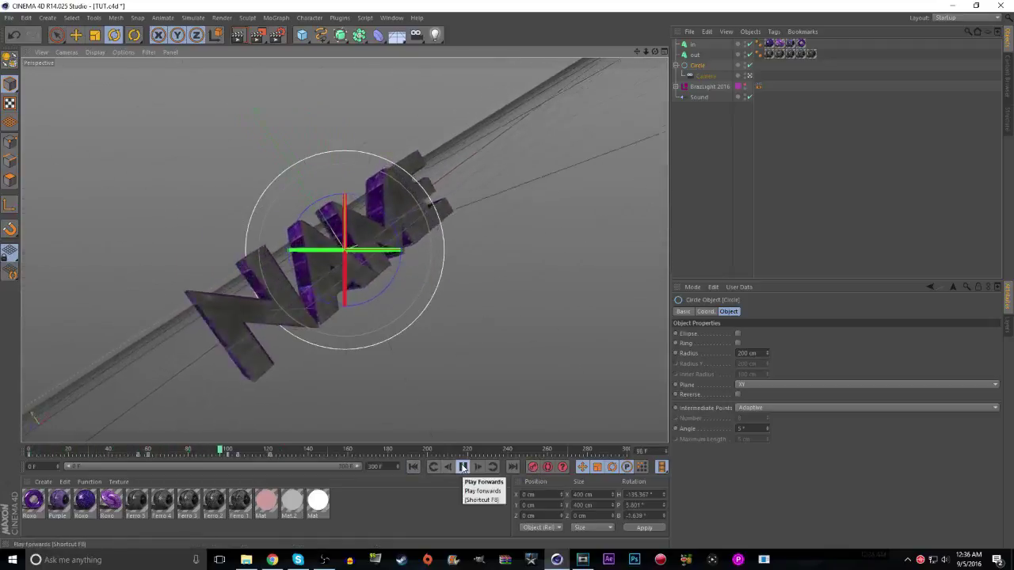
click(463, 467)
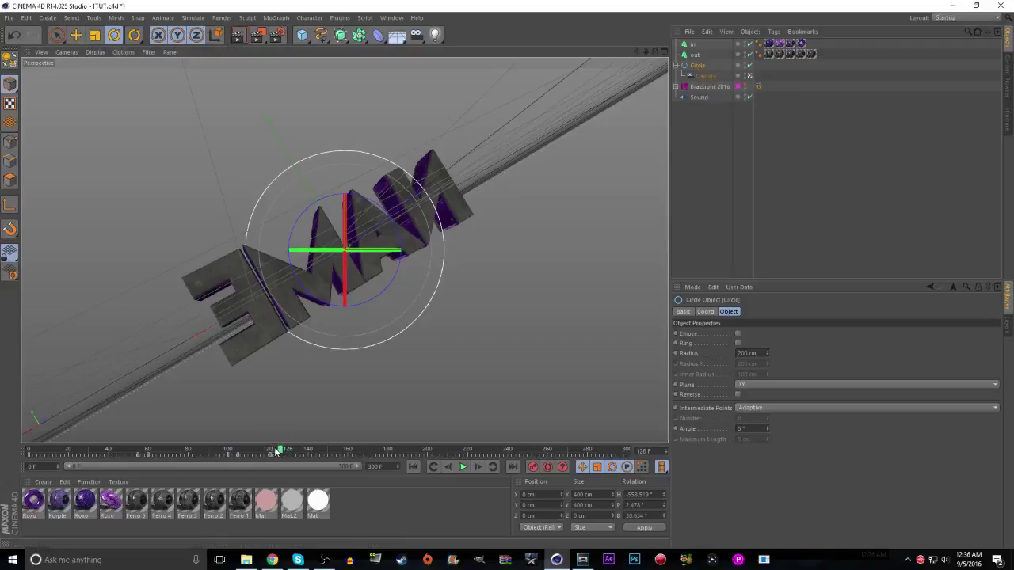
Keyframe the Circle camera rig at about H -652°, P -5.7°, B 33.3° on frame 126 and H -661°, P -5.2°, B 32.1° on frame 129
drag(323, 268, 268, 295)
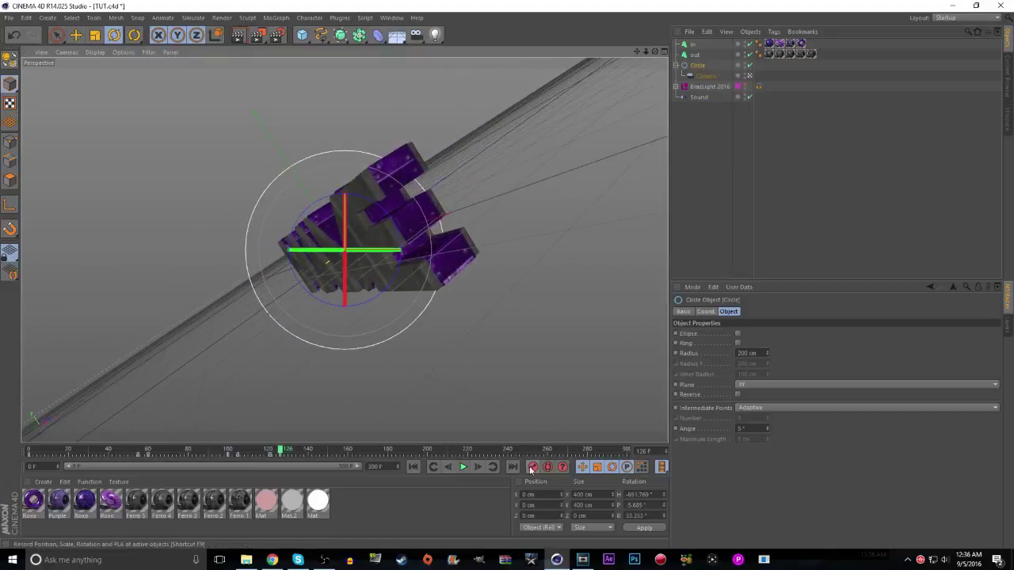
click(699, 97)
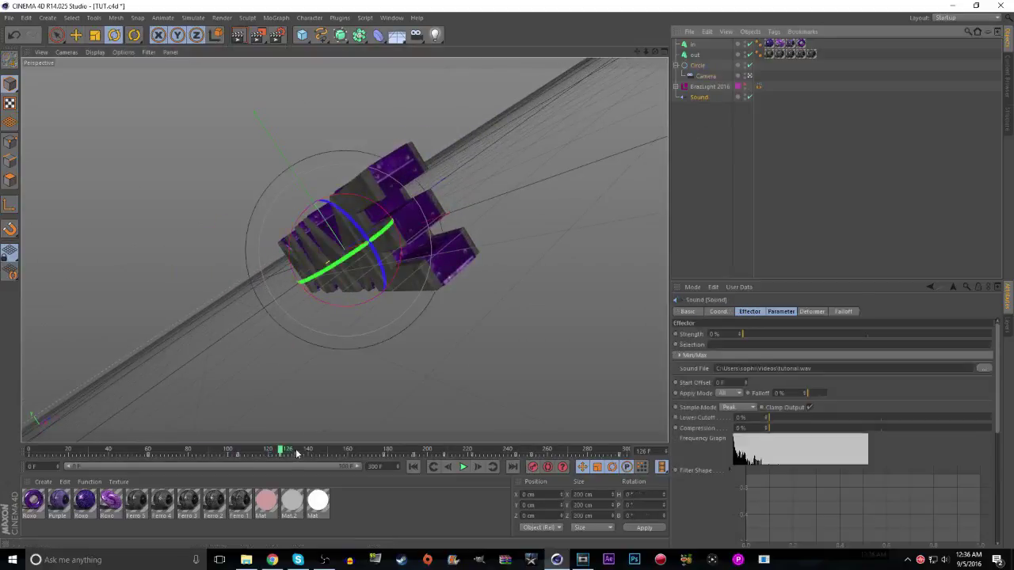
drag(288, 453, 303, 454)
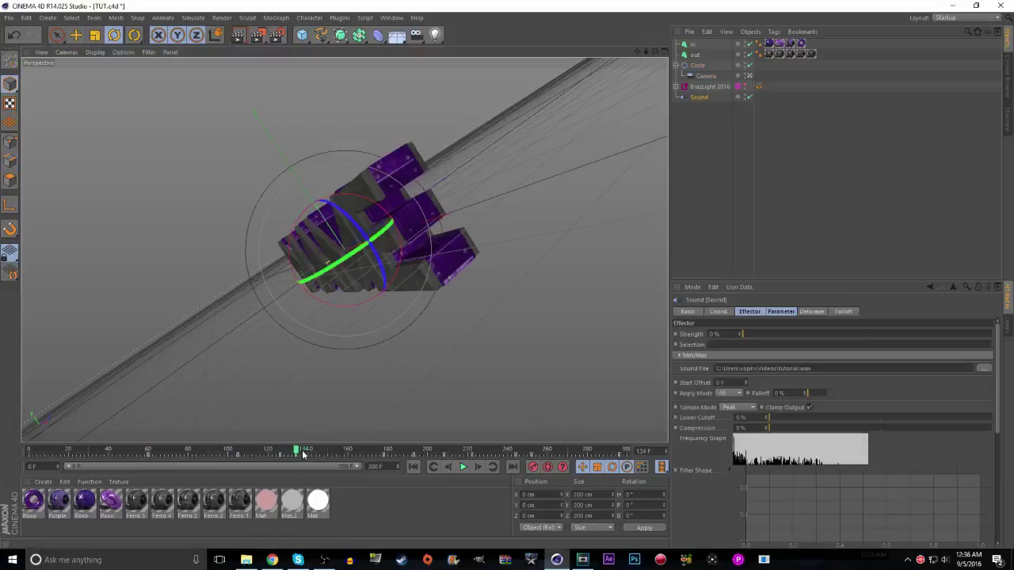
click(697, 65)
drag(441, 174, 304, 277)
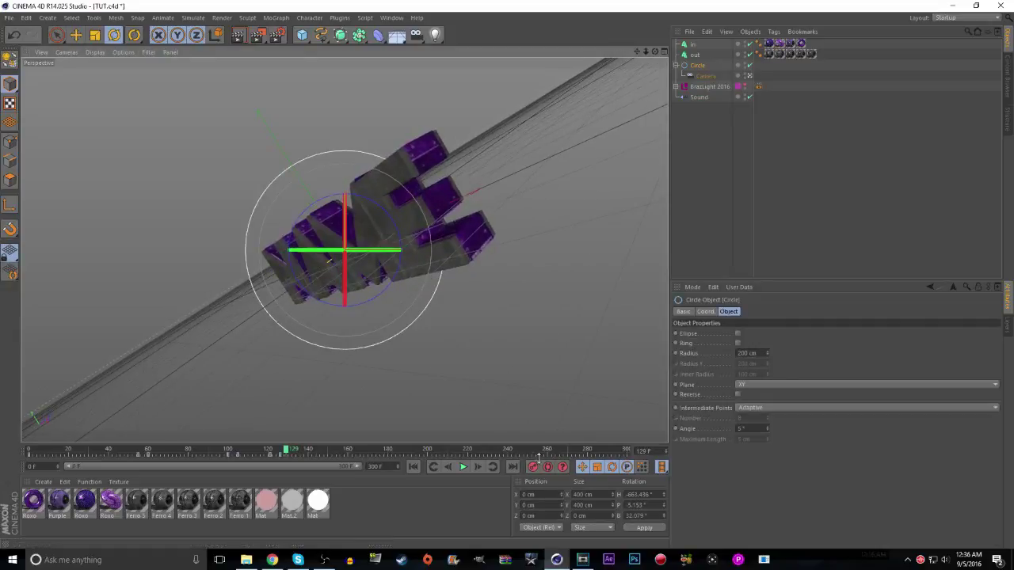
Move to the Sound effector's beat at frame 134 and keyframe the Circle camera rig at about H -771°, P -4.9°, B 32.1°
drag(299, 451, 297, 451)
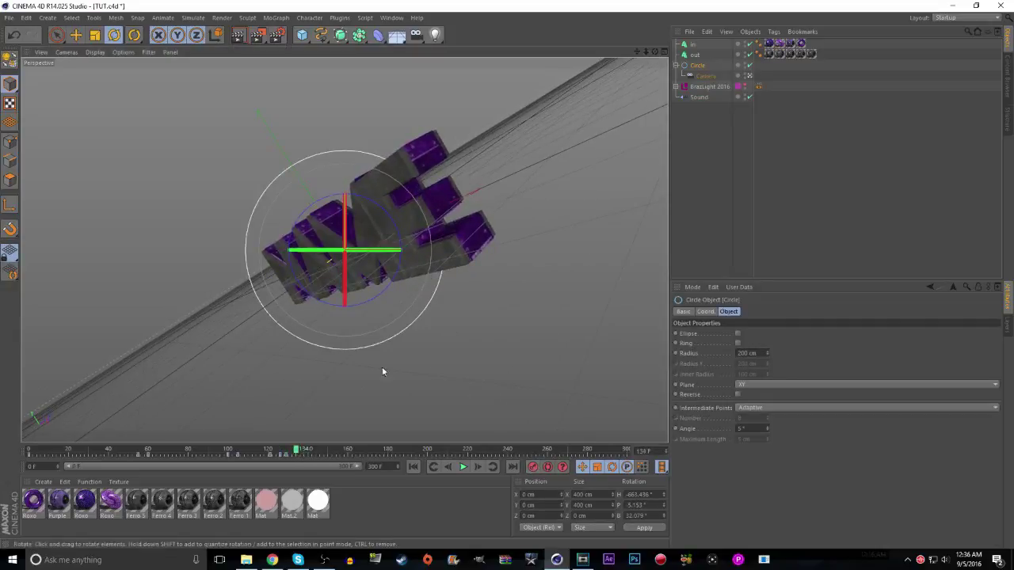
click(700, 96)
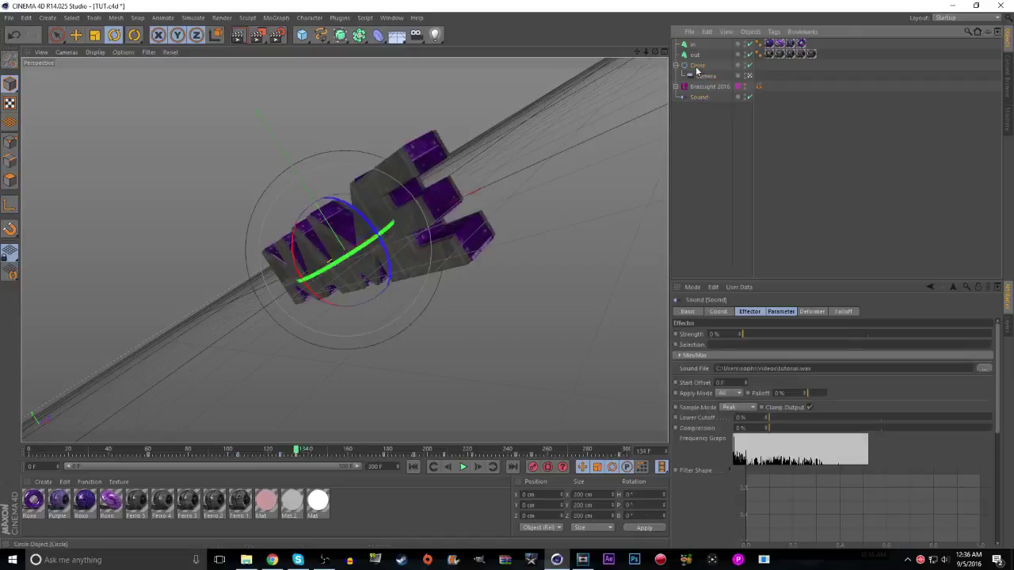
click(697, 66)
drag(325, 350, 260, 297)
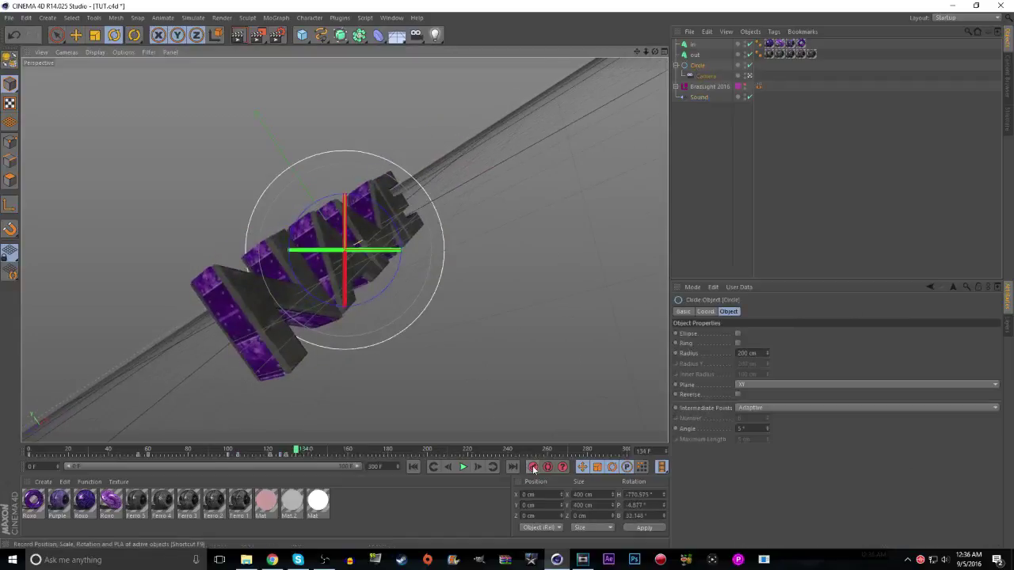
Using the Sound effector's keyframes, keyframe the Circle camera rig at frame 173 at about H -784°, P -2.6°, B 34° and preview from frame 0
click(698, 97)
click(386, 452)
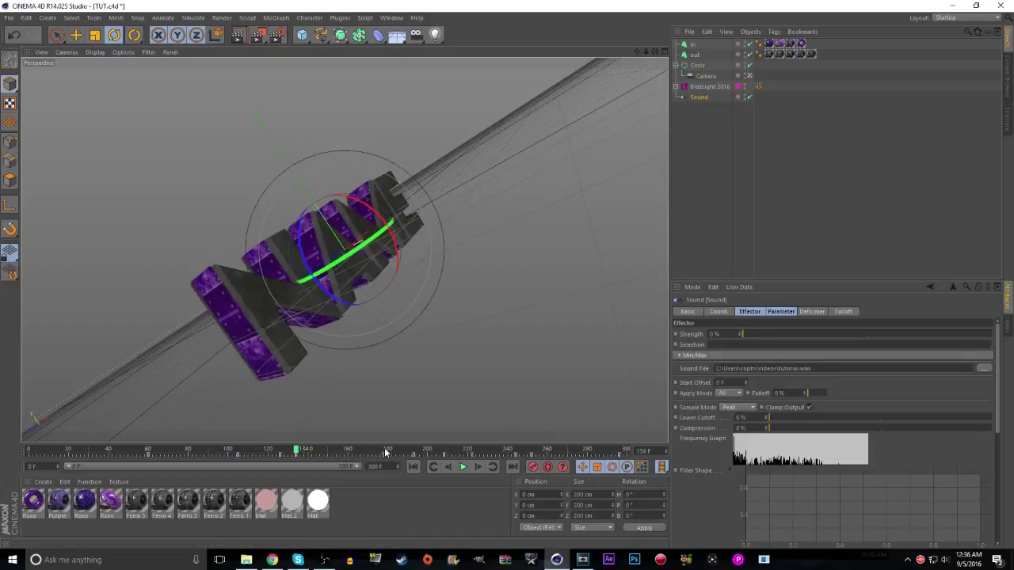
click(386, 452)
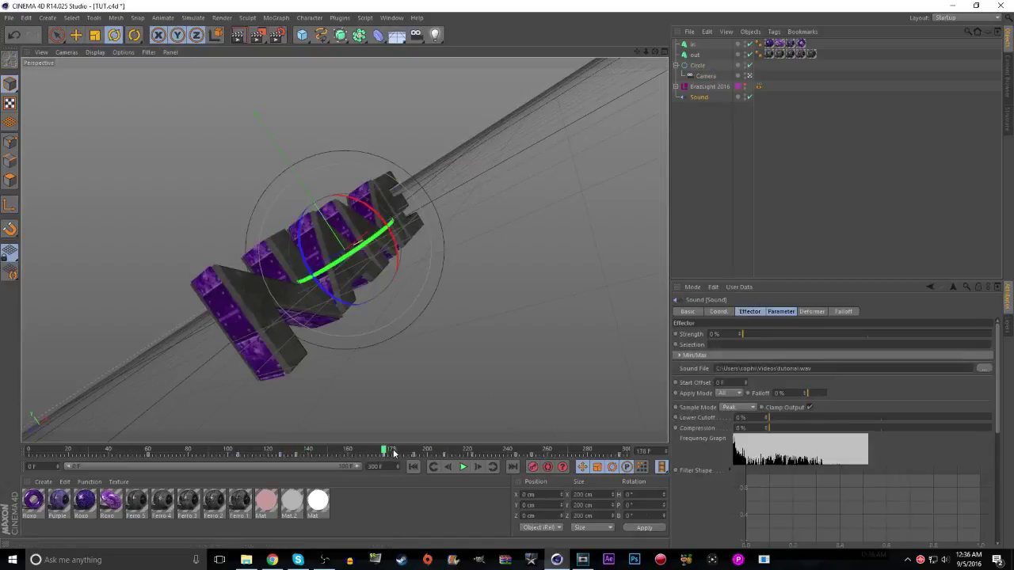
key(f)
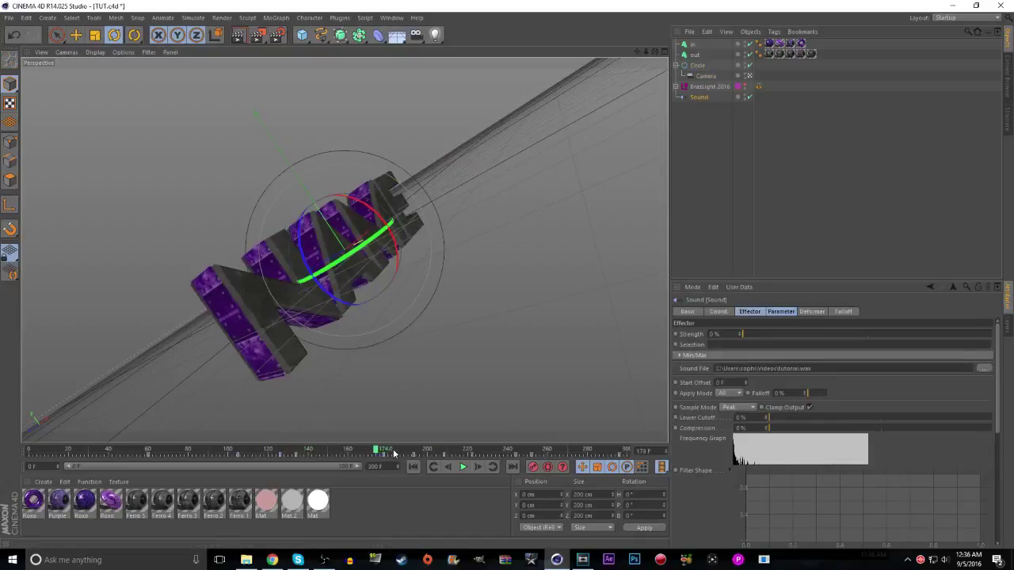
click(697, 65)
drag(328, 279, 484, 408)
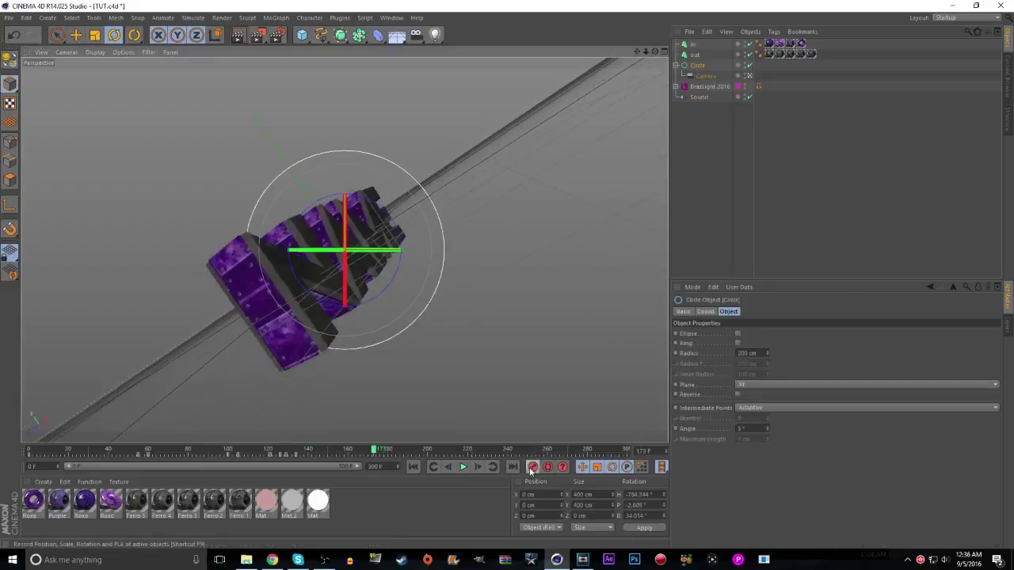
click(417, 468)
click(464, 467)
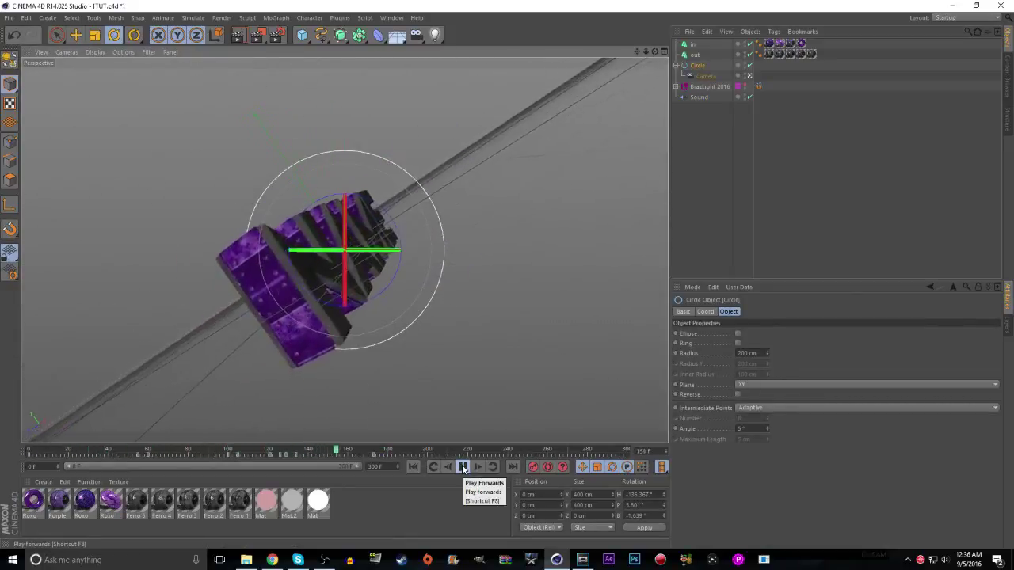
click(463, 467)
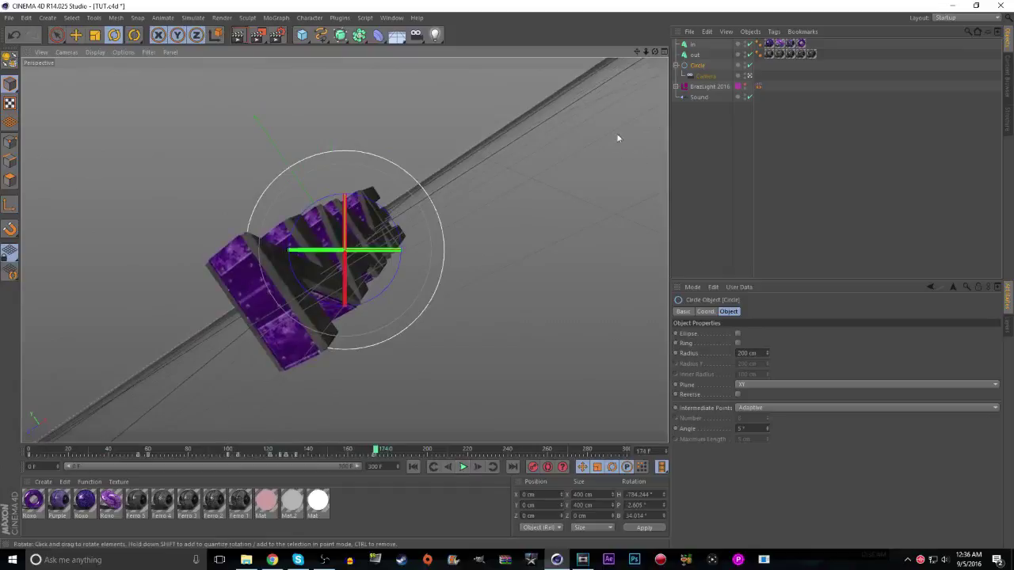
Move to the Sound effector's beat at frame 178 and keyframe the Circle camera rig at about H -655°, P -0.1°, B 37.9°
click(698, 97)
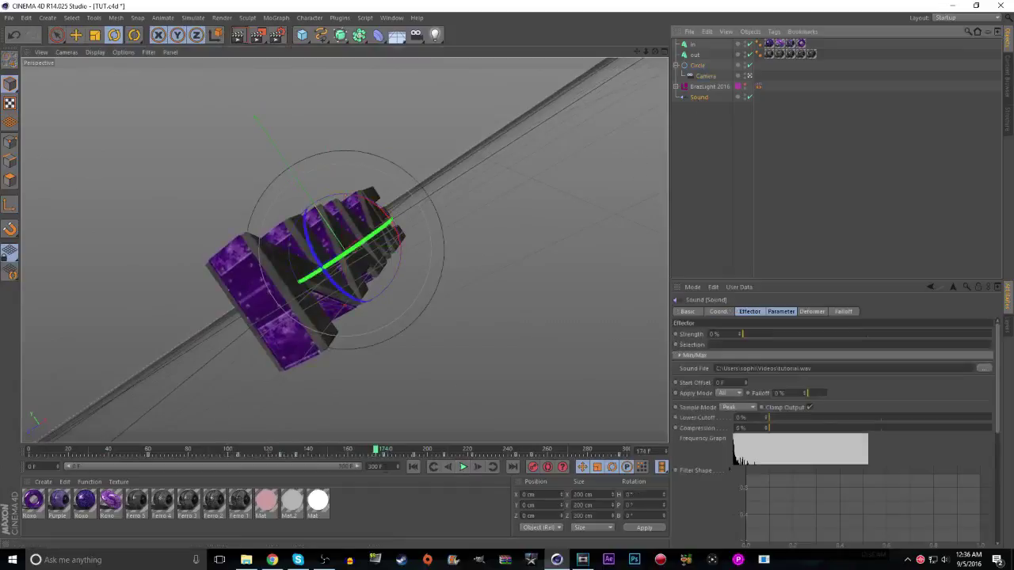
click(698, 66)
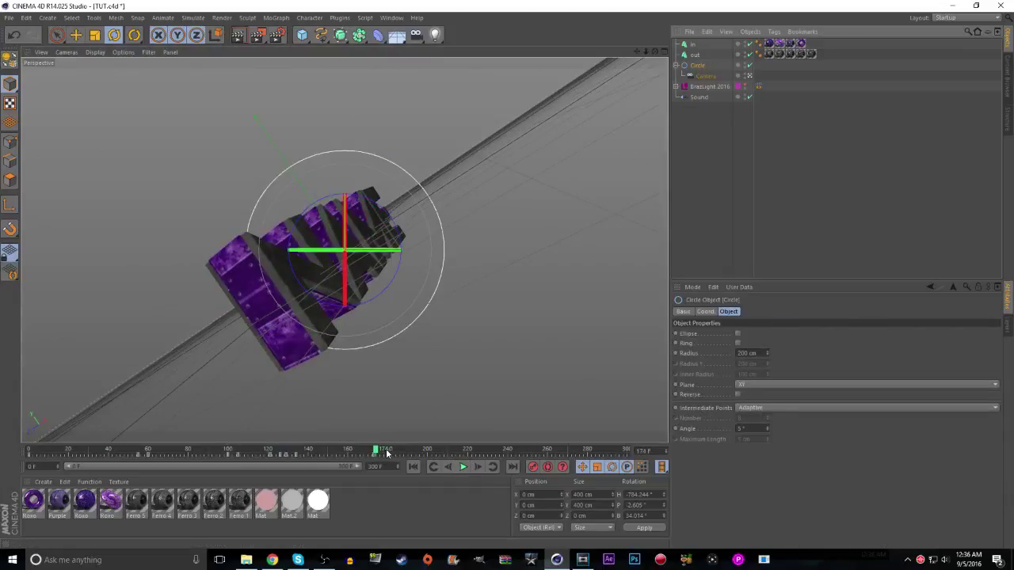
key(f)
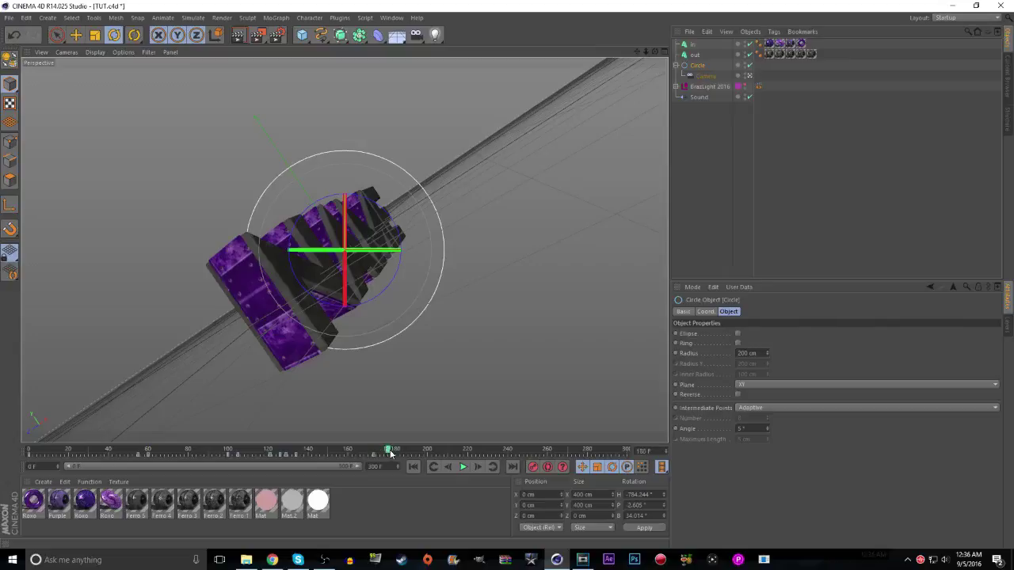
click(711, 96)
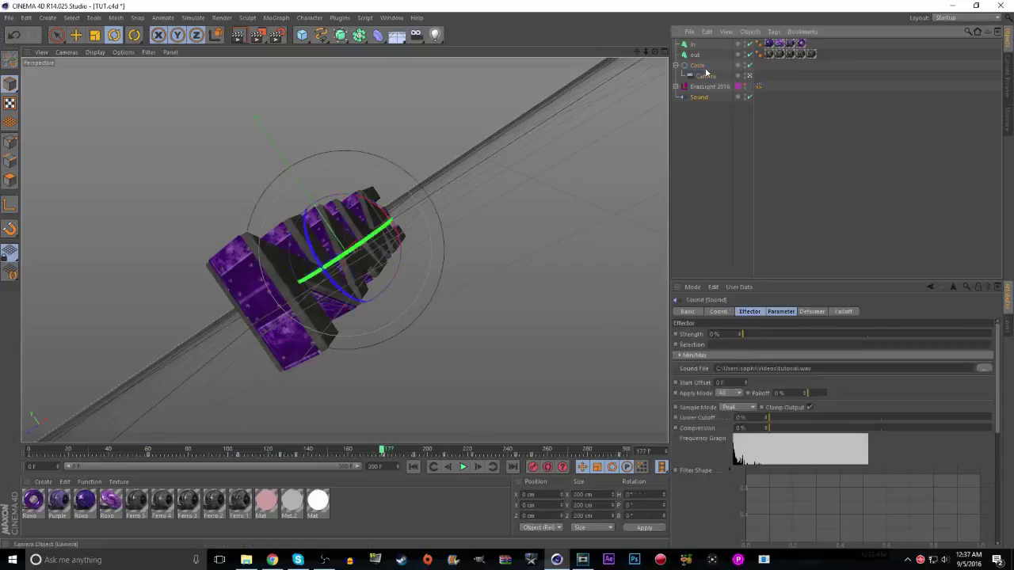
click(700, 66)
key(g)
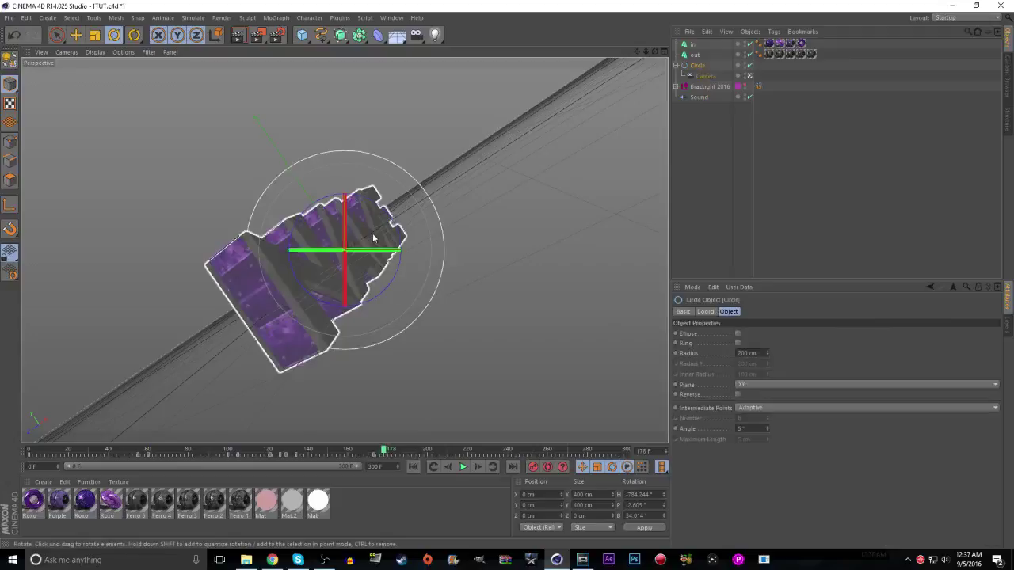
drag(373, 238, 435, 191)
key(ctrl+z)
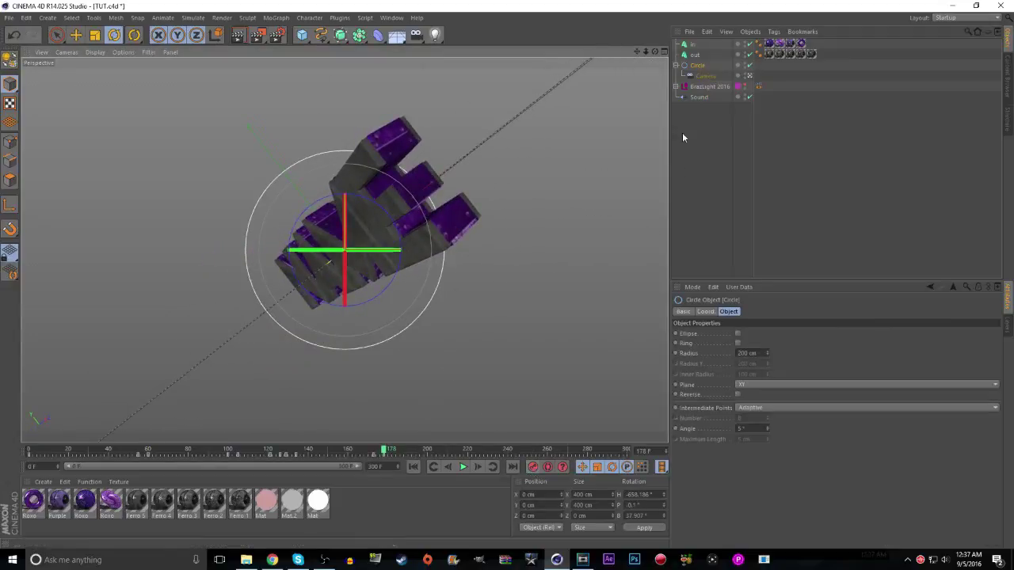
Move to the Sound effector's beat at frame 188 and keyframe the Circle camera rig at about H -651°, P -0.8°, B 36.8°
key(ctrl+z)
click(414, 451)
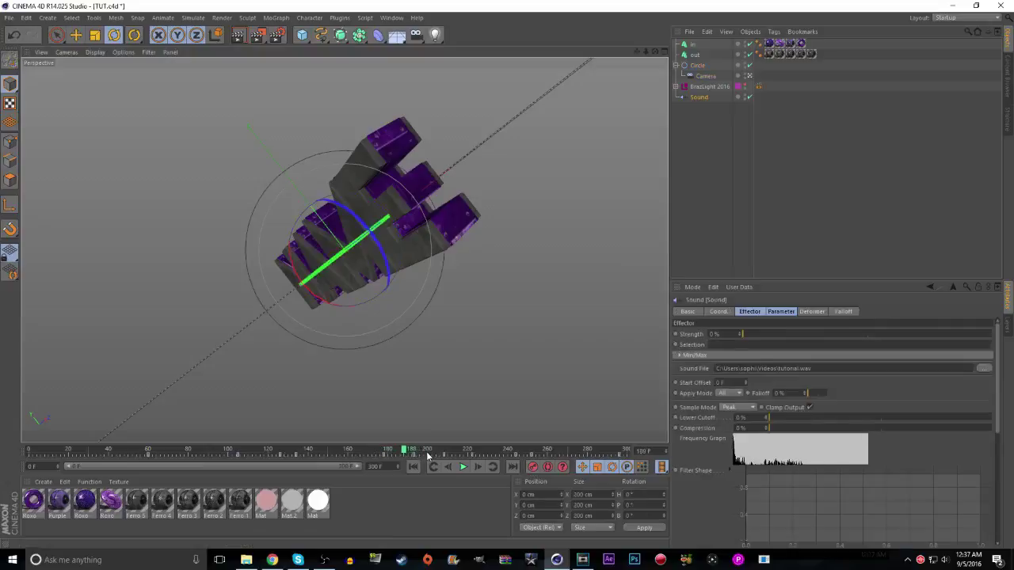
click(697, 65)
drag(445, 416, 388, 233)
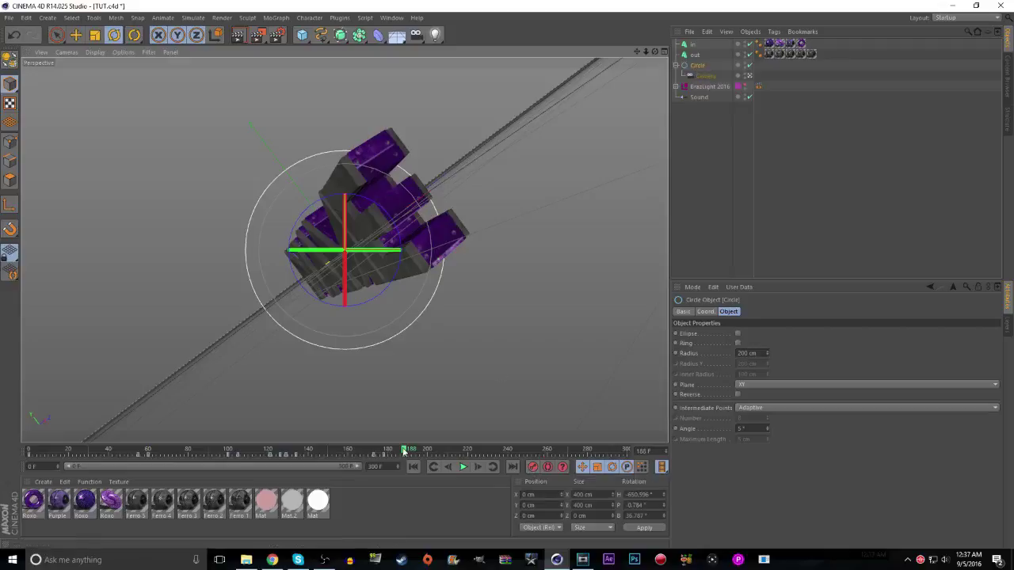
Keyframe the Circle camera rig on frame 193 at about H -725°, P -4.6°, B 74.9° and preview from frame 0
drag(404, 450, 412, 450)
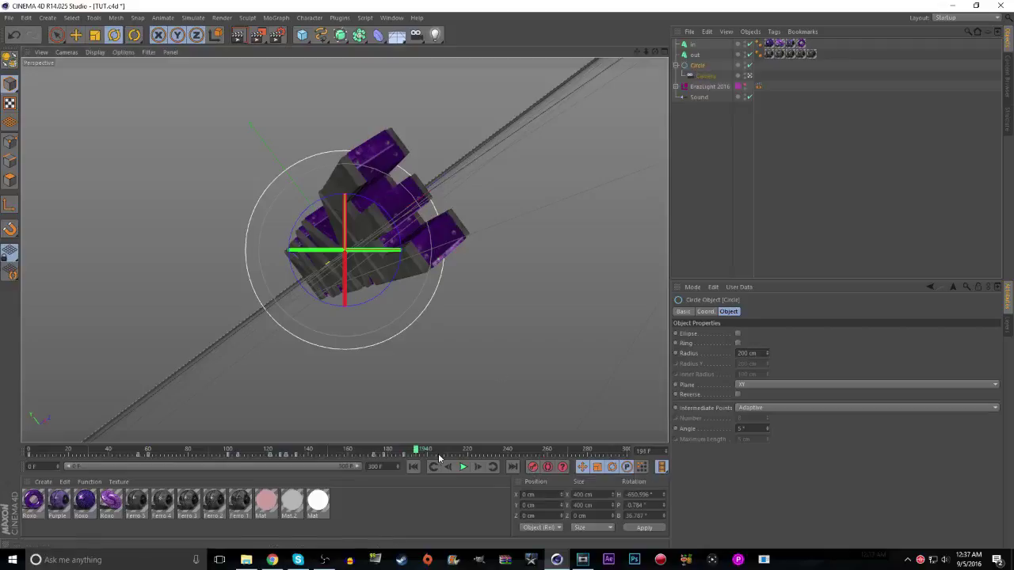
drag(339, 296, 264, 218)
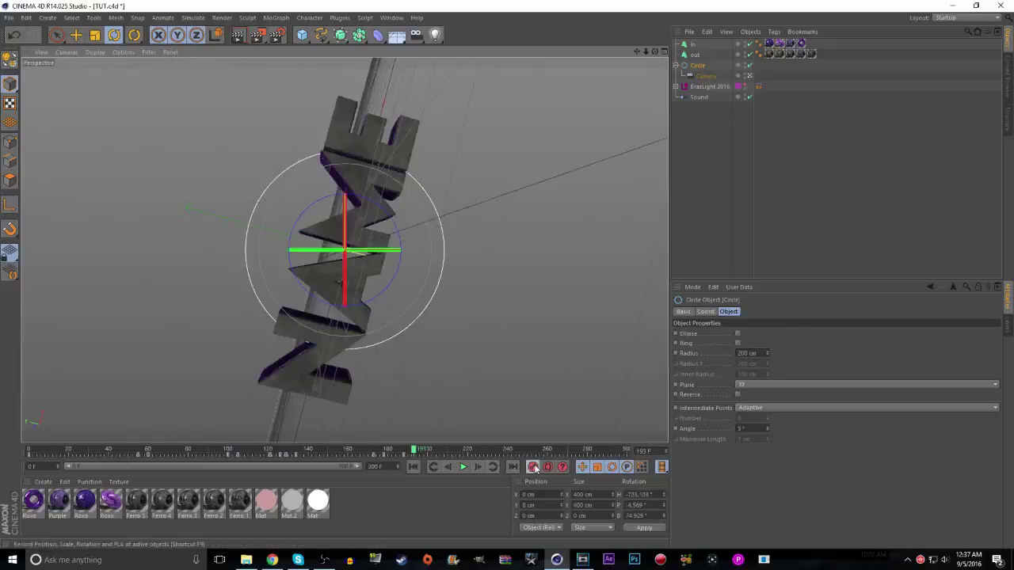
click(412, 466)
click(460, 469)
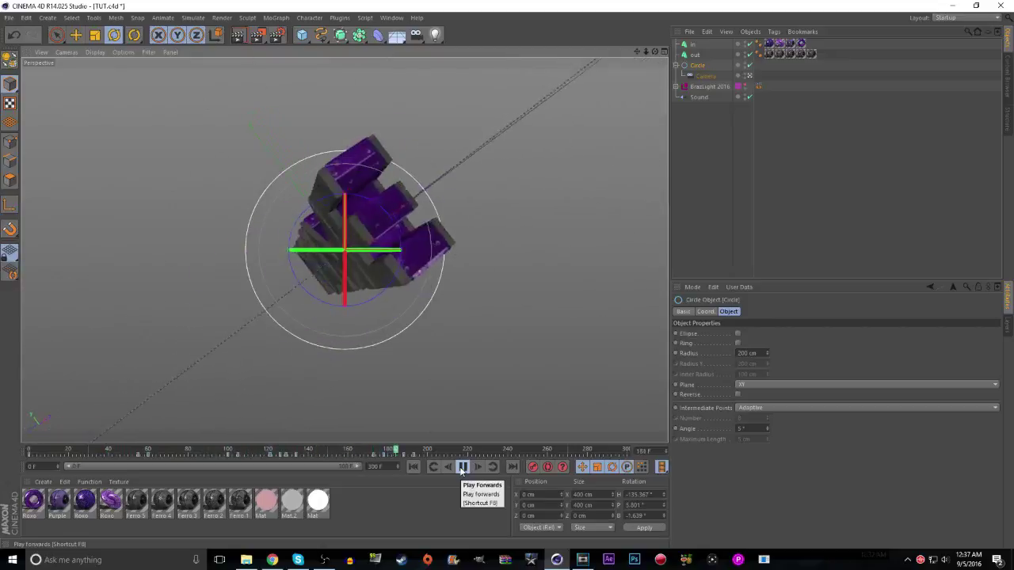
click(462, 468)
click(463, 468)
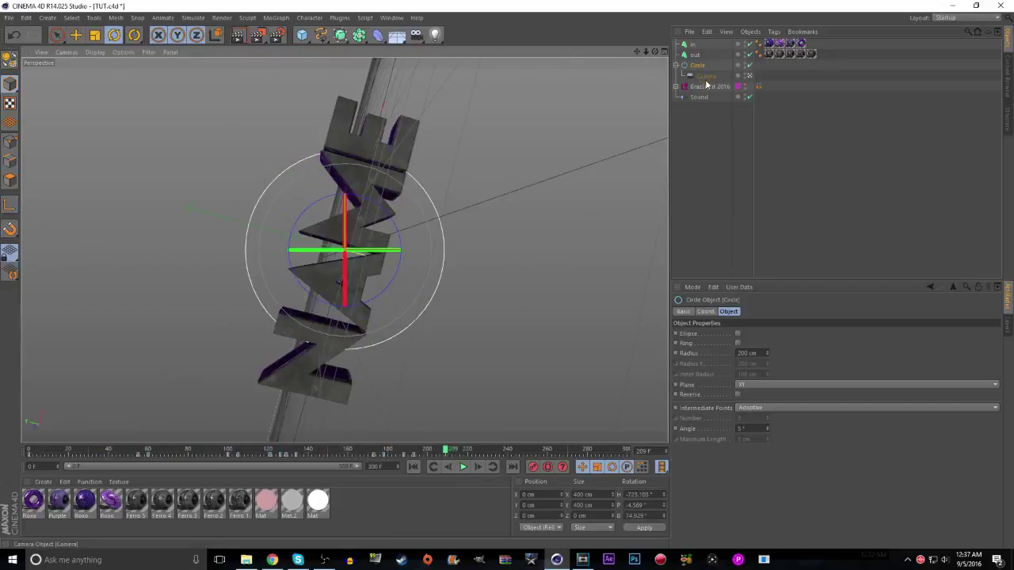
Rotate the Circle camera rig to about H -733°, P -4.1°, B 82.6° and keyframe it on frame 209
drag(324, 233, 320, 248)
click(306, 230)
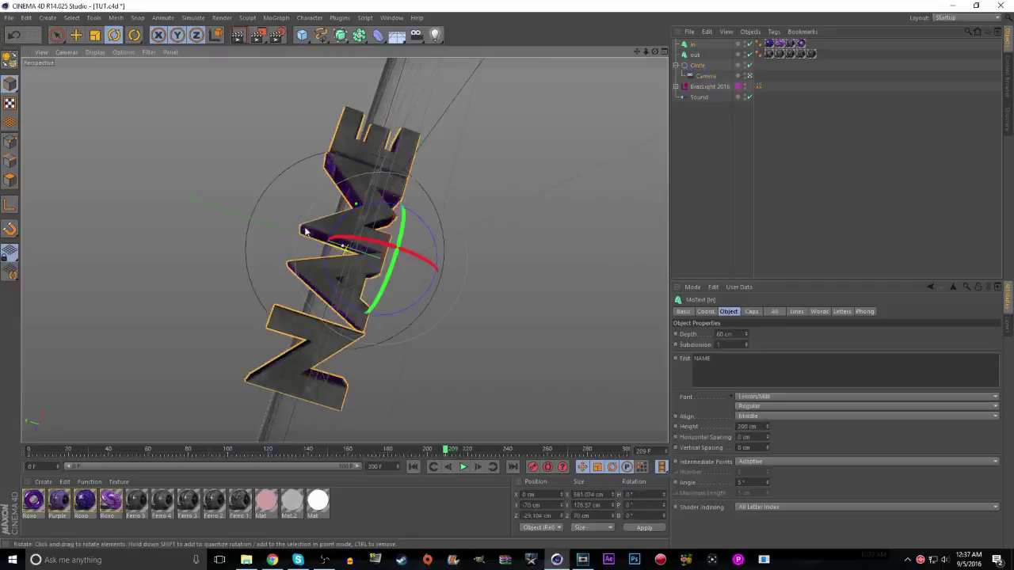
click(697, 65)
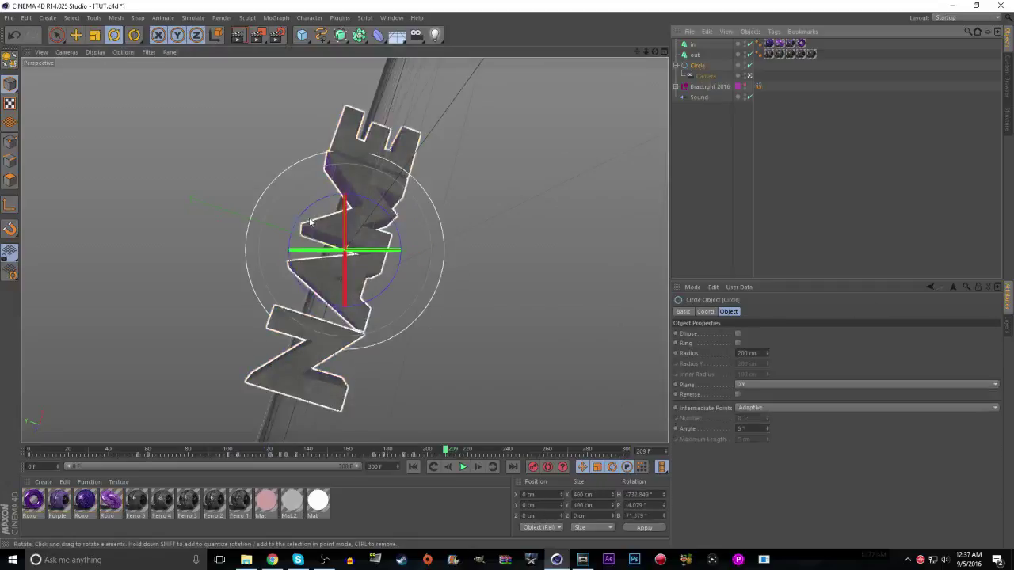
drag(301, 216, 300, 198)
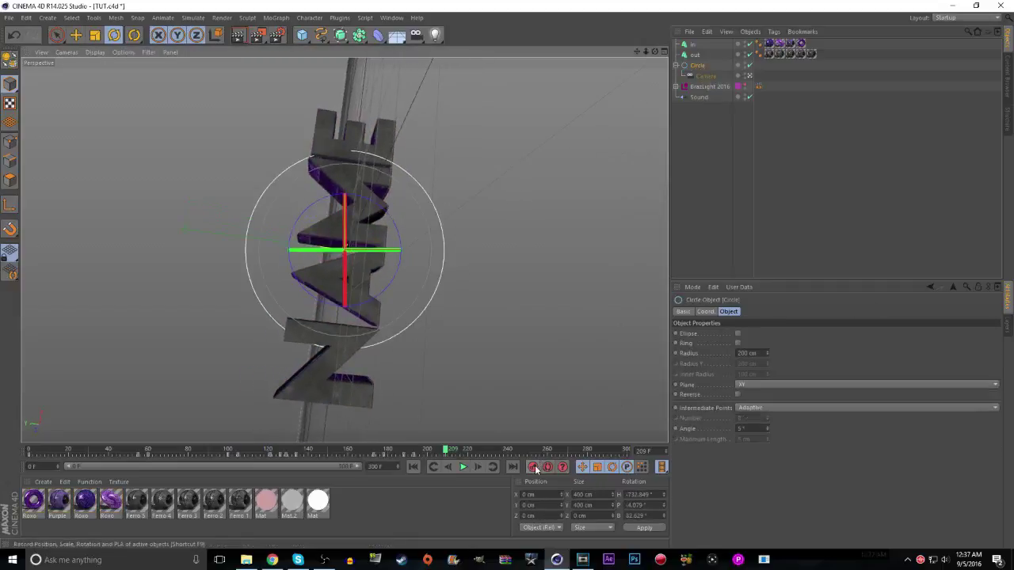
Check the timing against the Sound effector's keyframes and move the Circle rig's frame 209 keyframe to frame 203
click(700, 98)
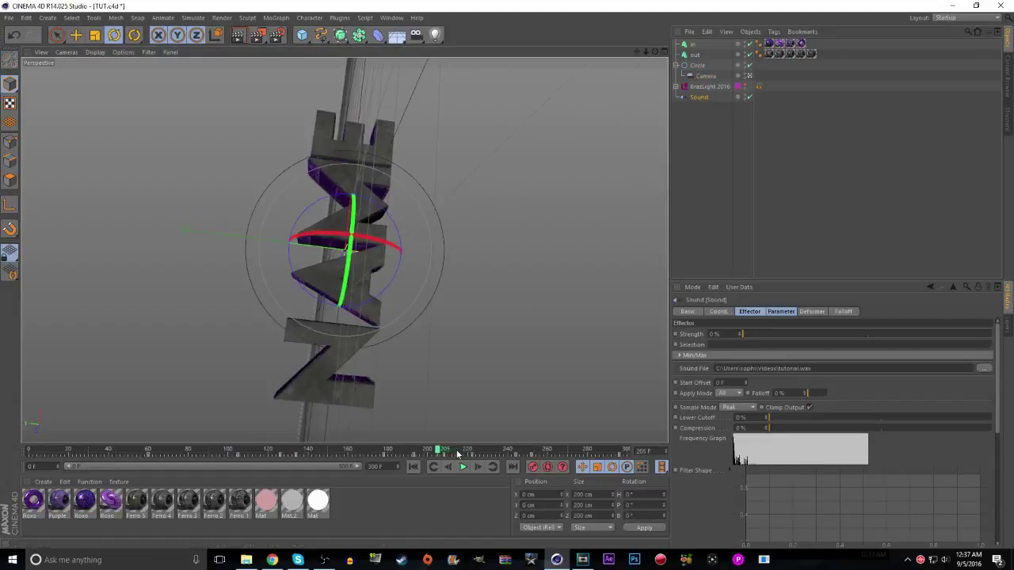
click(701, 68)
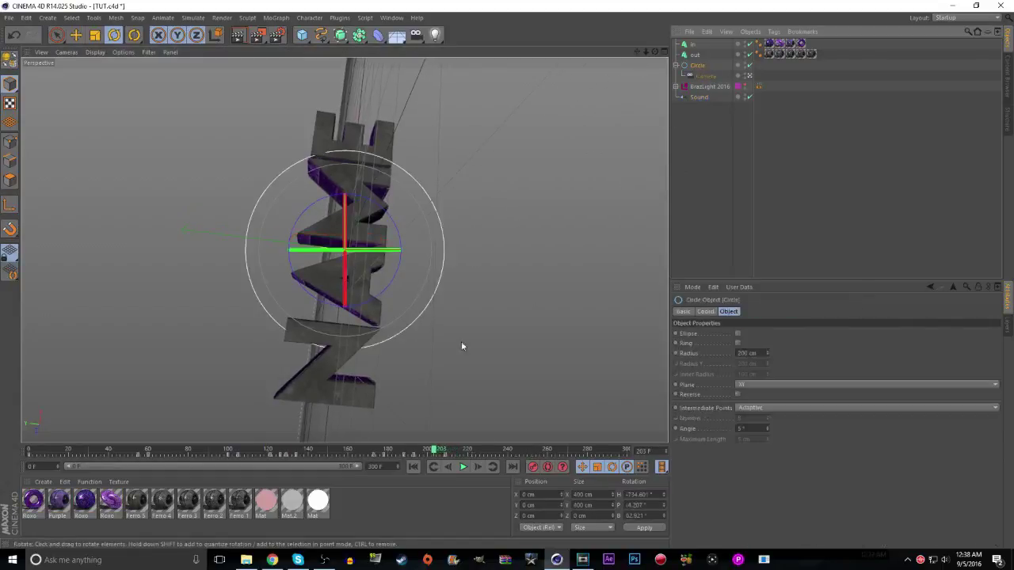
click(435, 458)
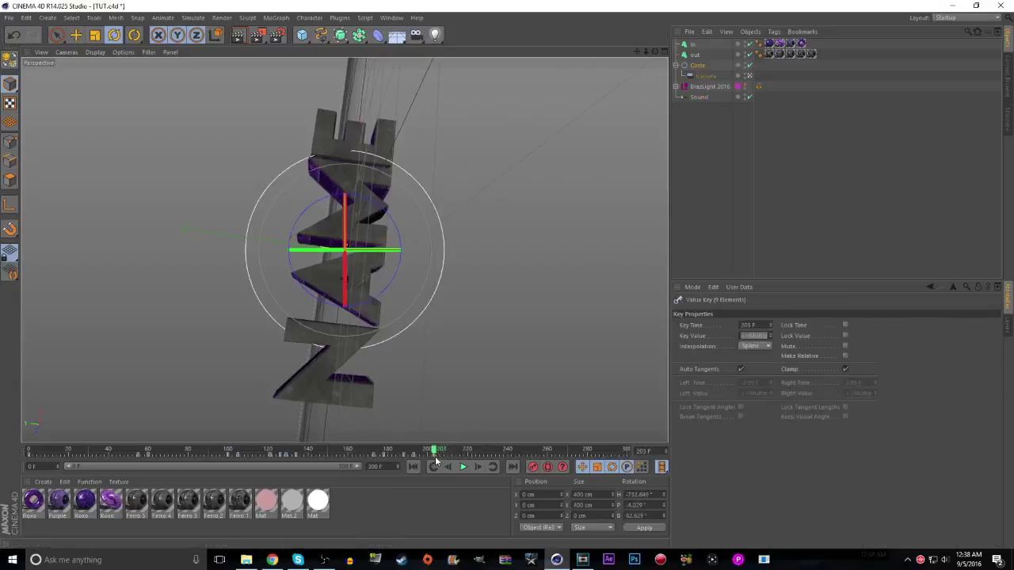
Save the project and preview the camera animation from frame 0
click(9, 17)
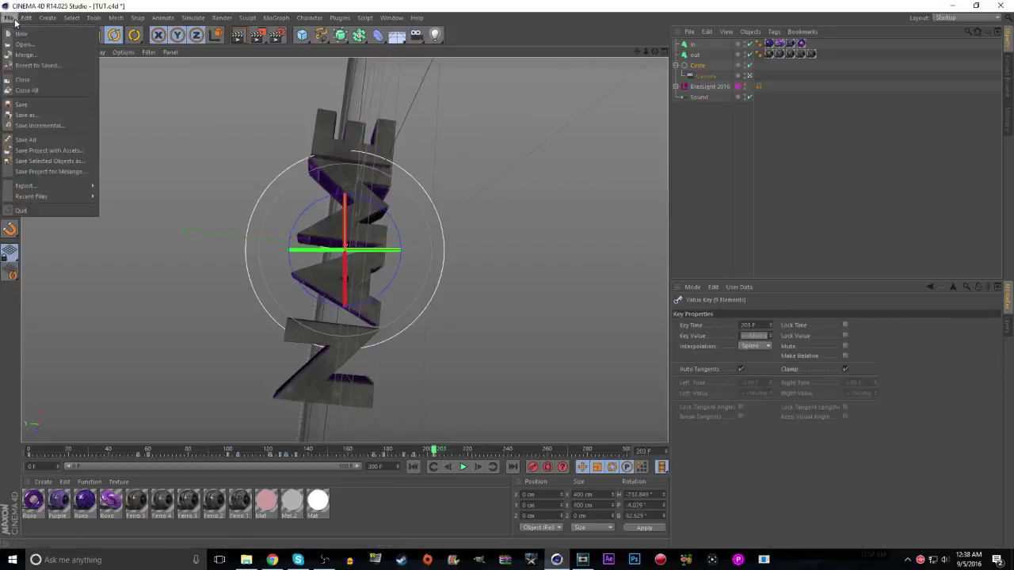
click(21, 104)
click(414, 468)
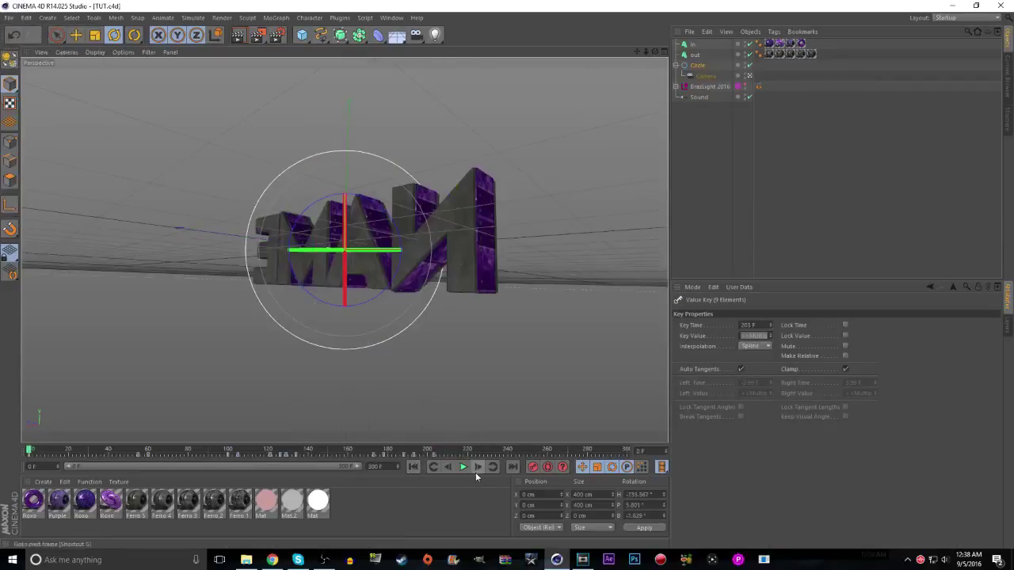
click(463, 467)
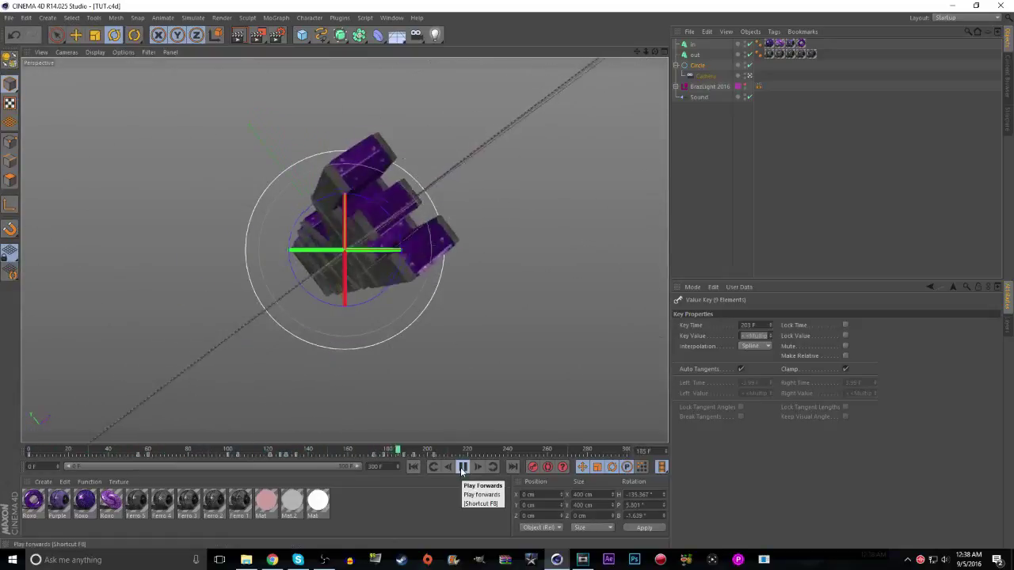
click(462, 467)
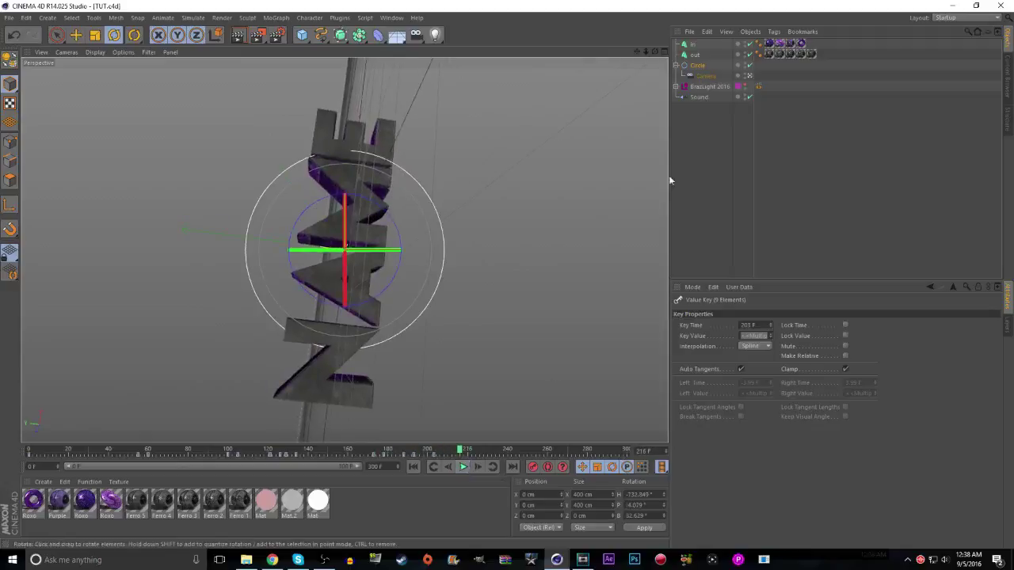
Select the Sound effector and scrub back to frame 195 to locate the next beat
click(701, 98)
click(444, 452)
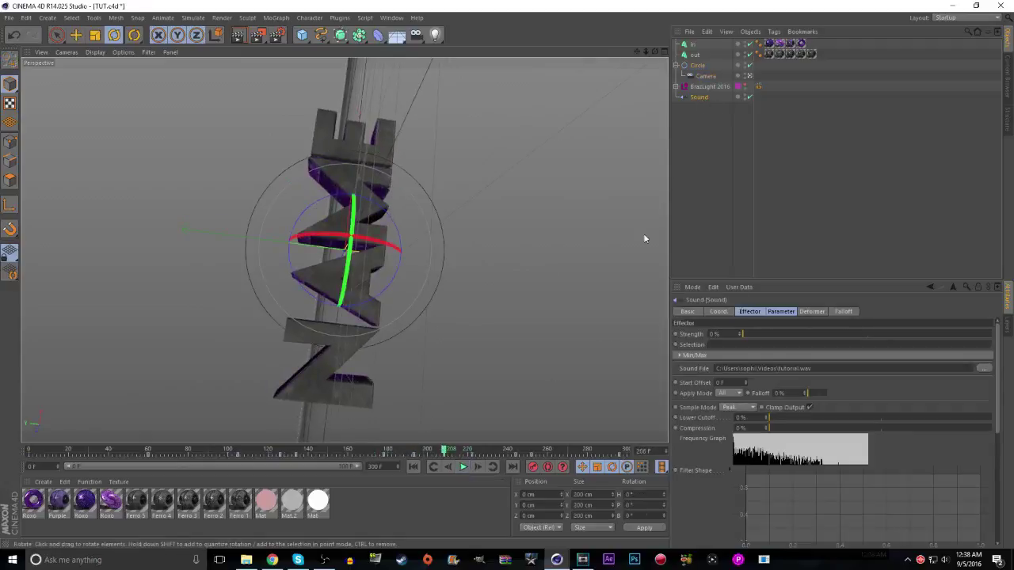
click(418, 451)
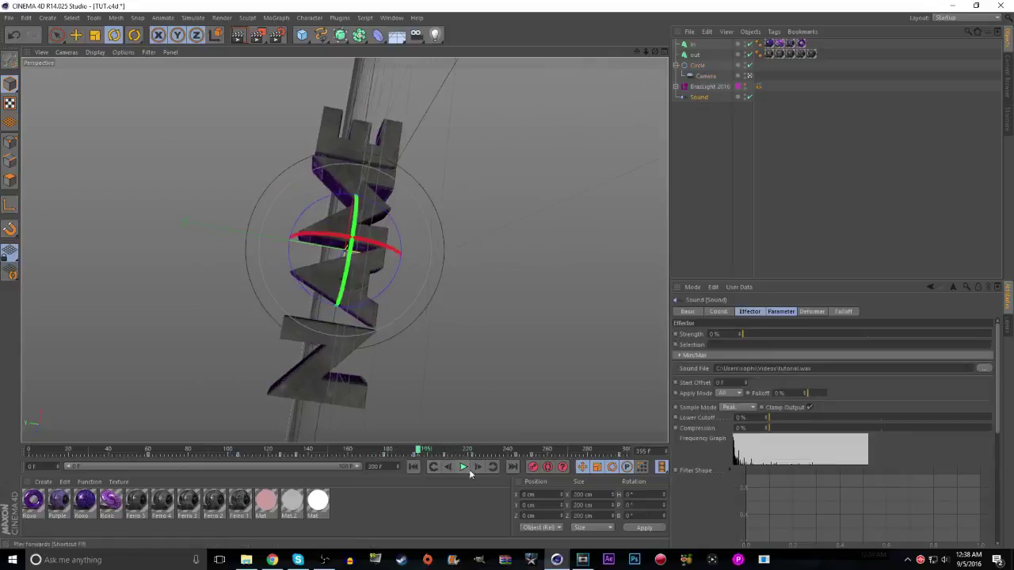
Play the animation on to about frame 214 and save the project
click(464, 467)
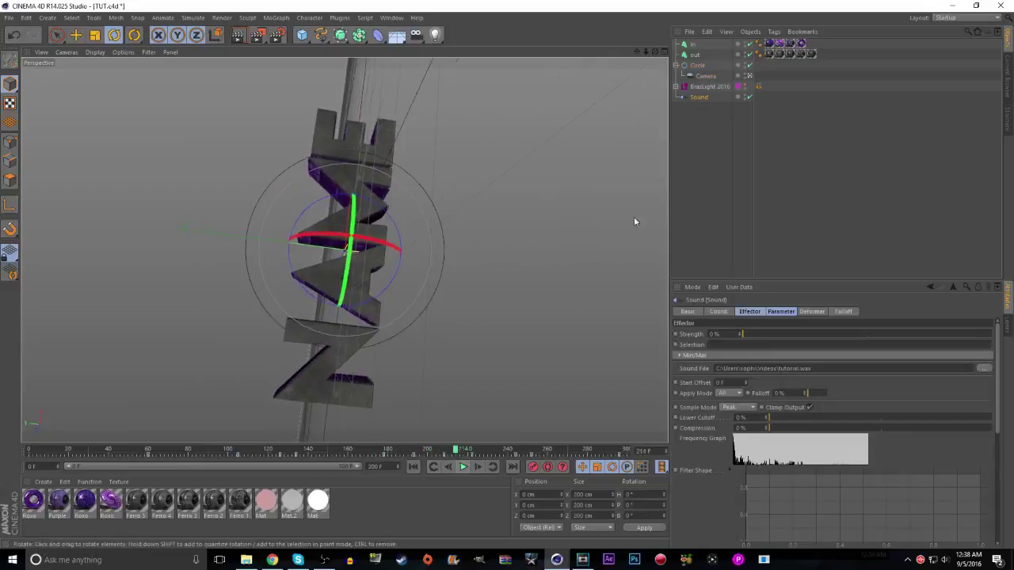
click(444, 456)
drag(439, 457, 450, 456)
click(8, 17)
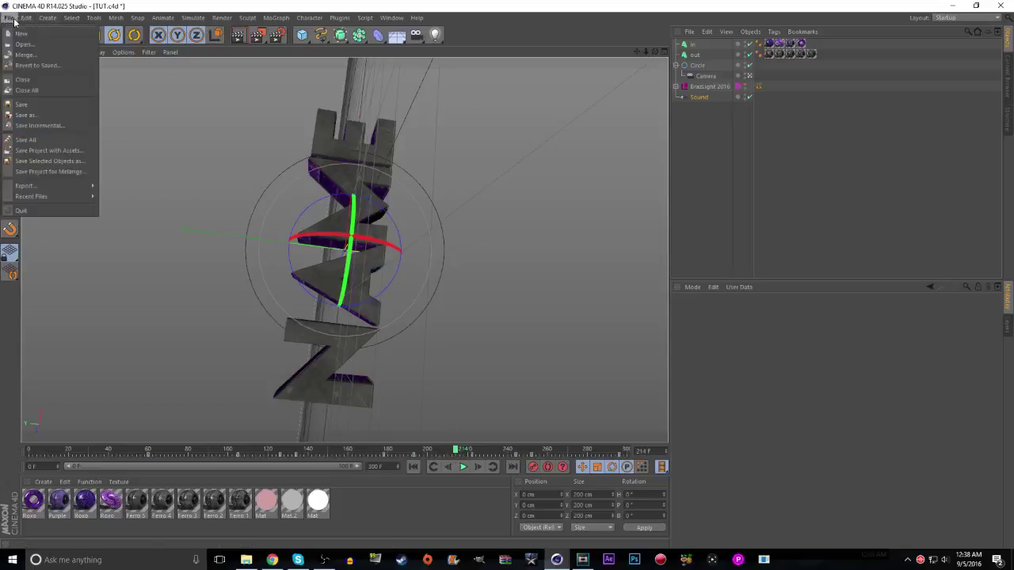
click(16, 103)
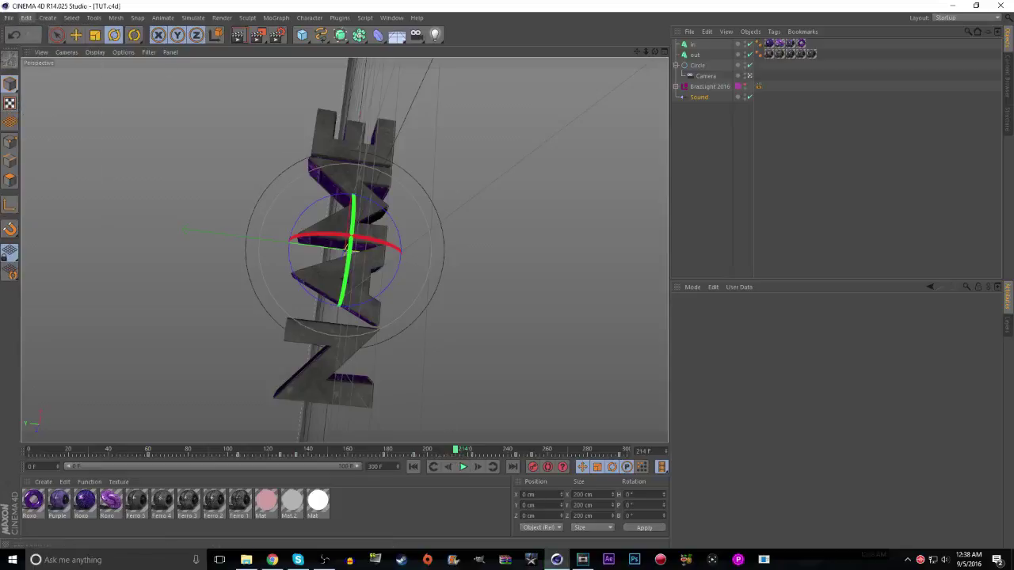
Move the Circle's rotation keyframe to frame 217
click(8, 18)
click(513, 32)
click(695, 75)
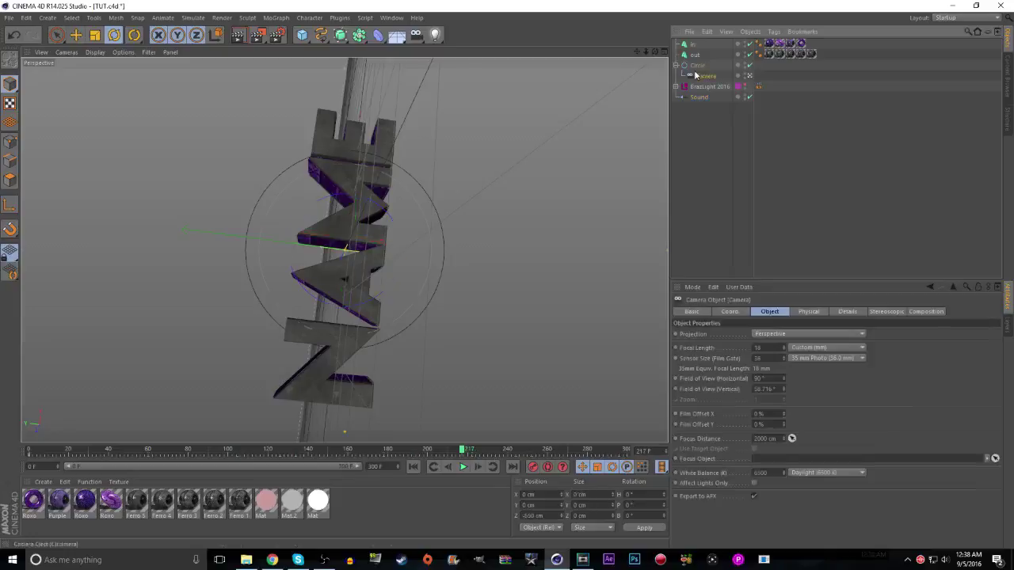
click(697, 66)
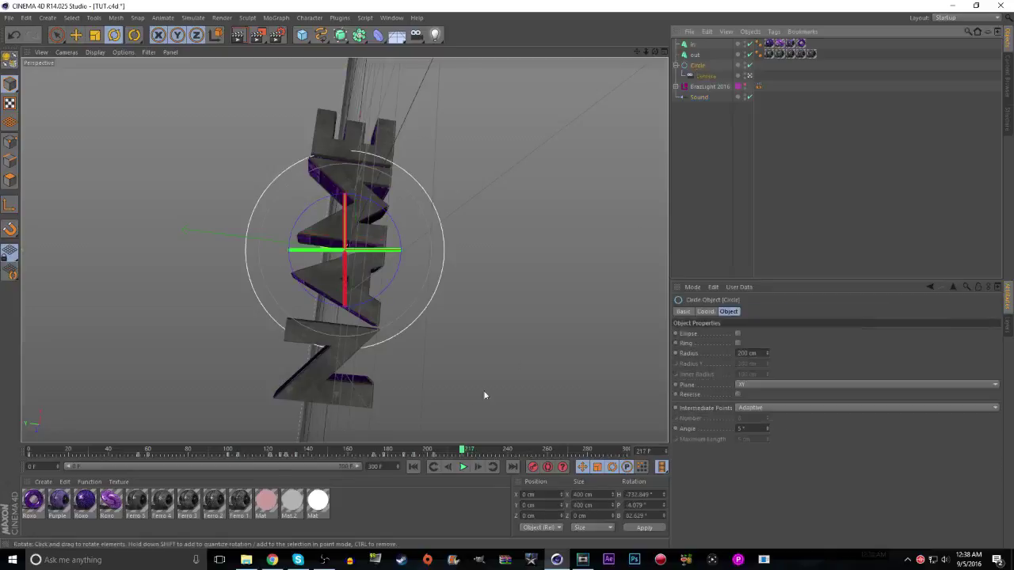
click(433, 458)
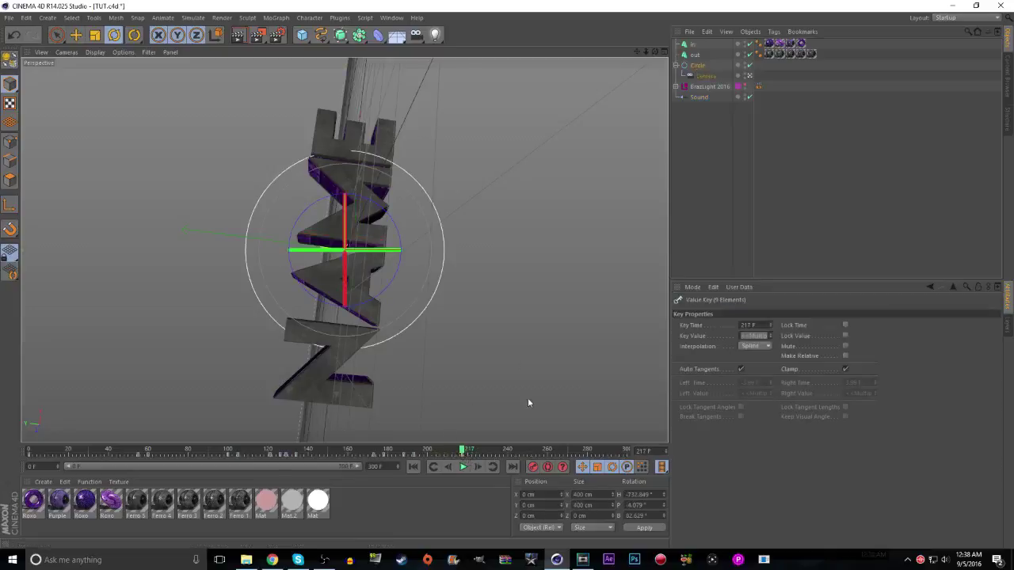
Replay the animation against the Sound effector, and at frame 222 rotate the Circle to about -710° heading, 1.8° pitch and -1.9° bank
click(413, 467)
click(464, 467)
click(699, 97)
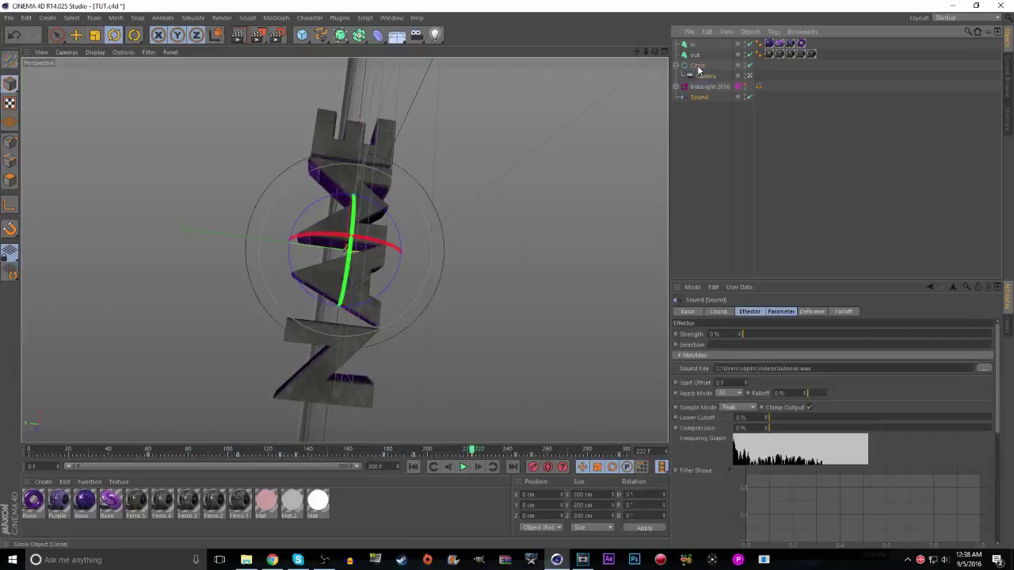
click(698, 67)
drag(383, 222, 299, 205)
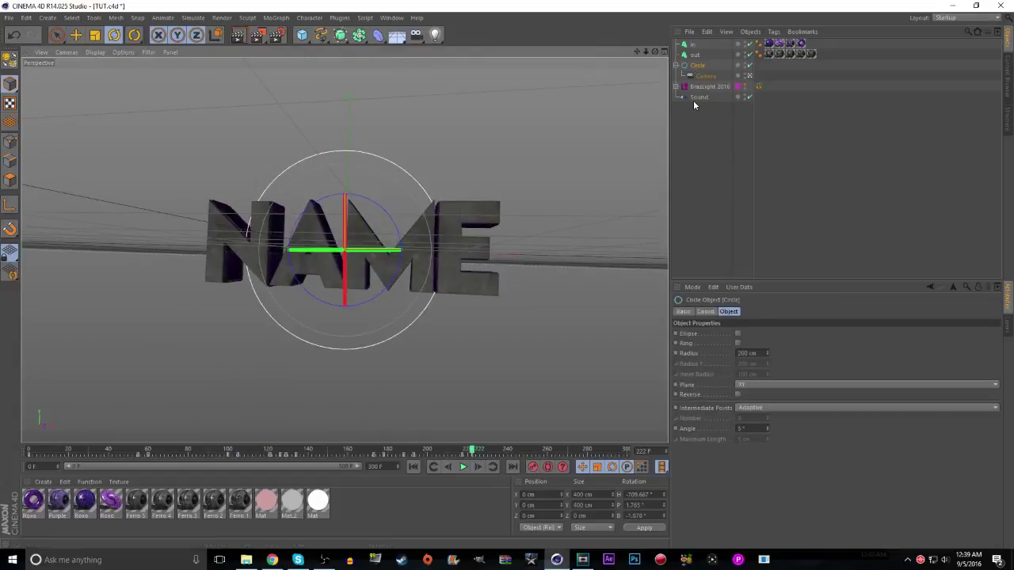
Check the sound graph up to frame 244, and at frame 239 tilt the Circle to about -37.4° bank
click(695, 99)
click(516, 453)
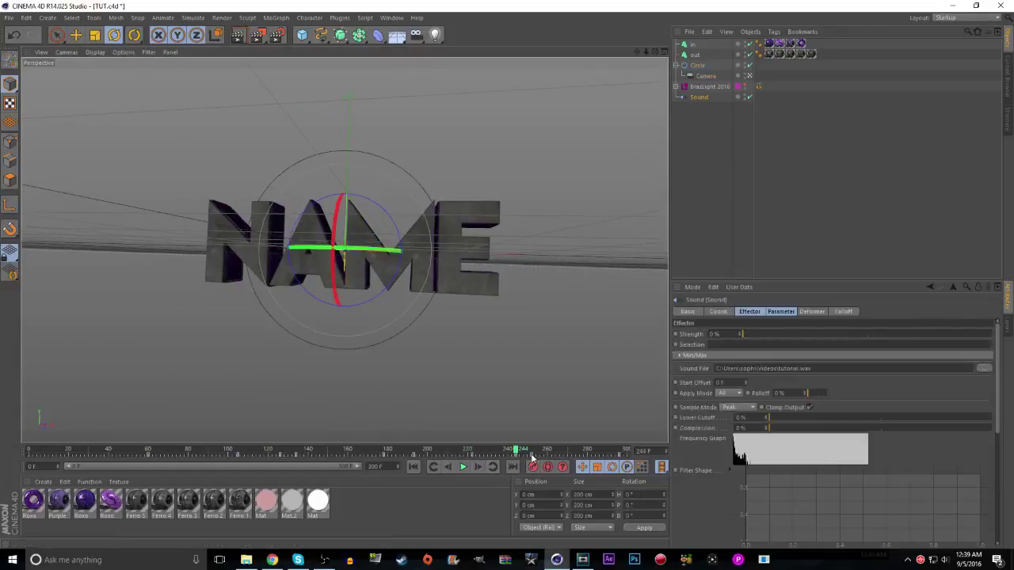
key(f)
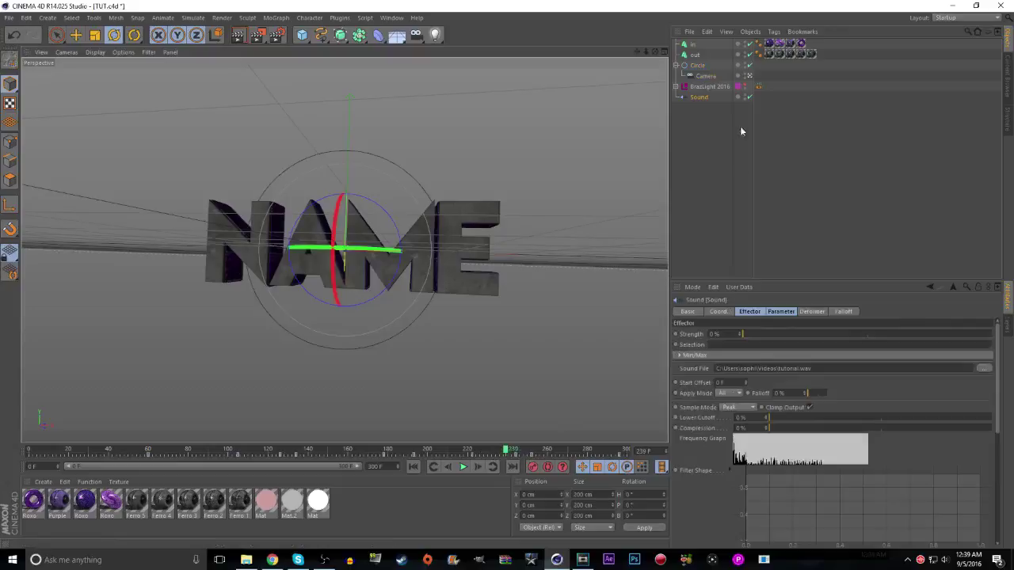
click(697, 66)
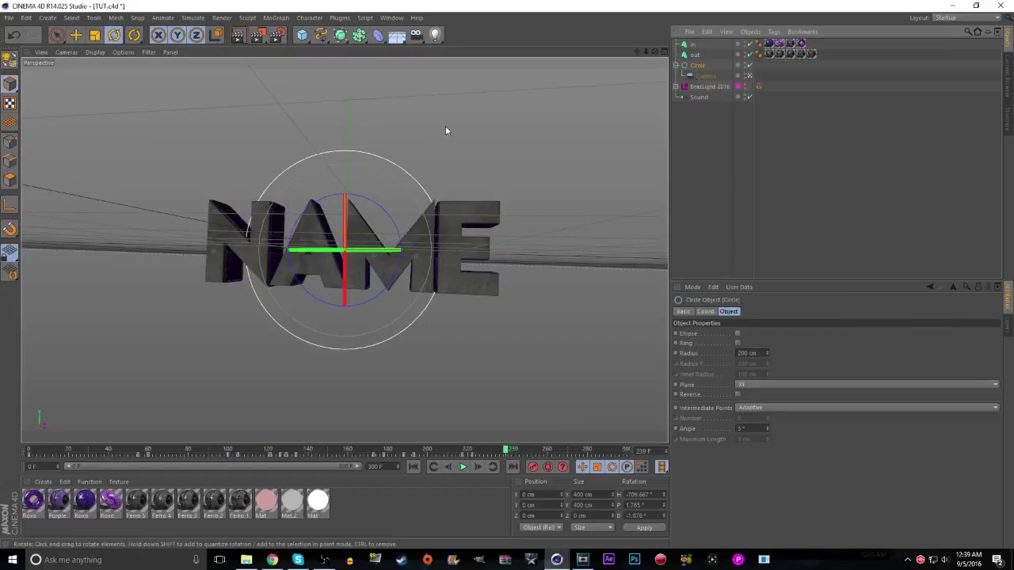
drag(388, 215, 361, 221)
Examine the Sound effector's frequency graph around frame 244 and replay the camera spin to check its timing against the music
click(697, 96)
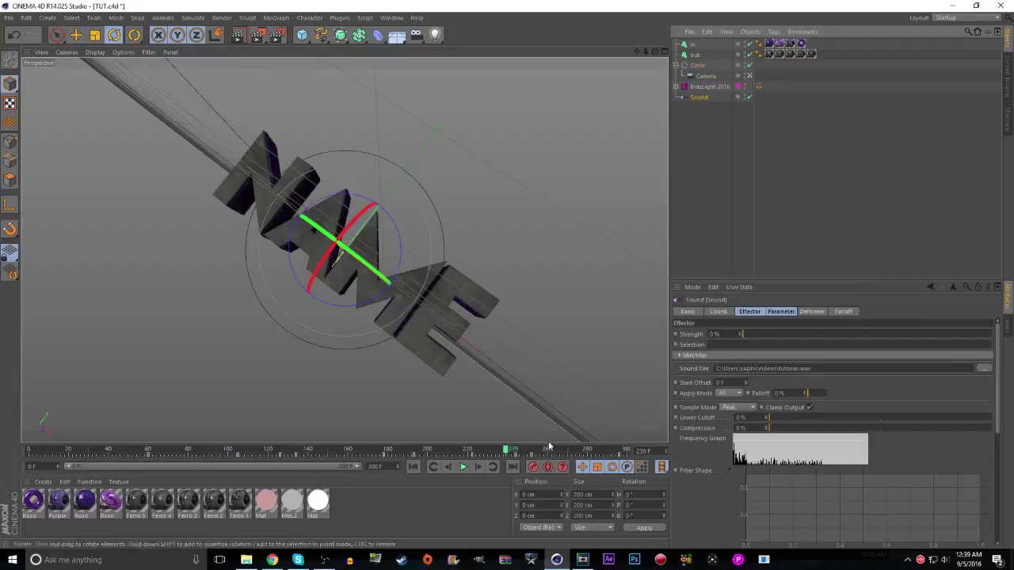
drag(516, 453, 541, 457)
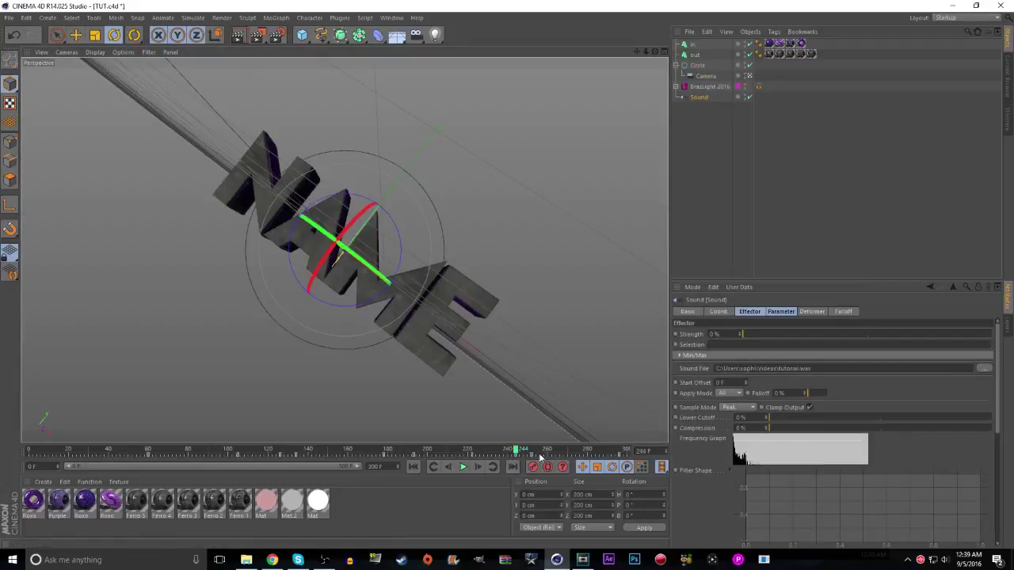
click(415, 467)
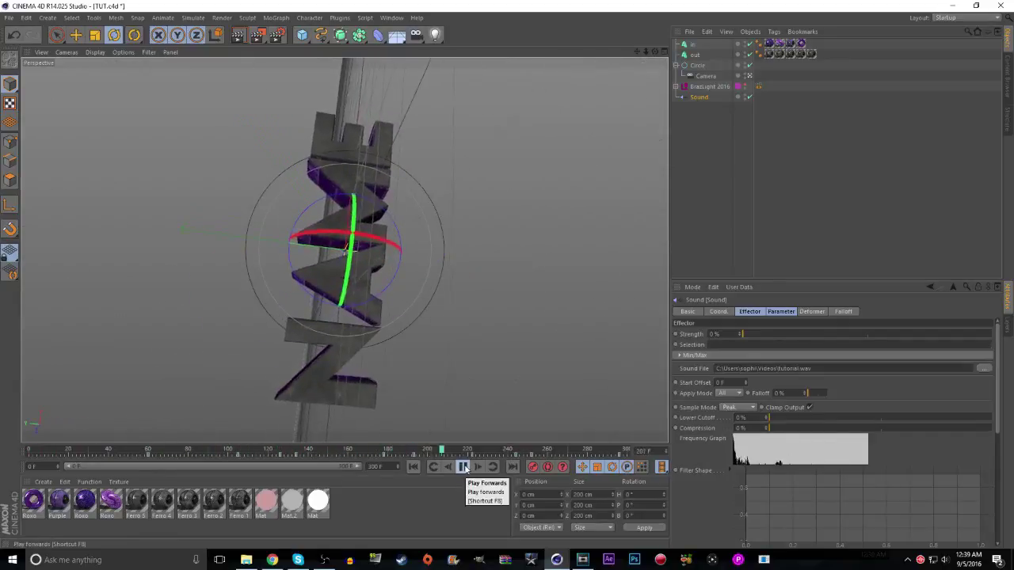
click(464, 467)
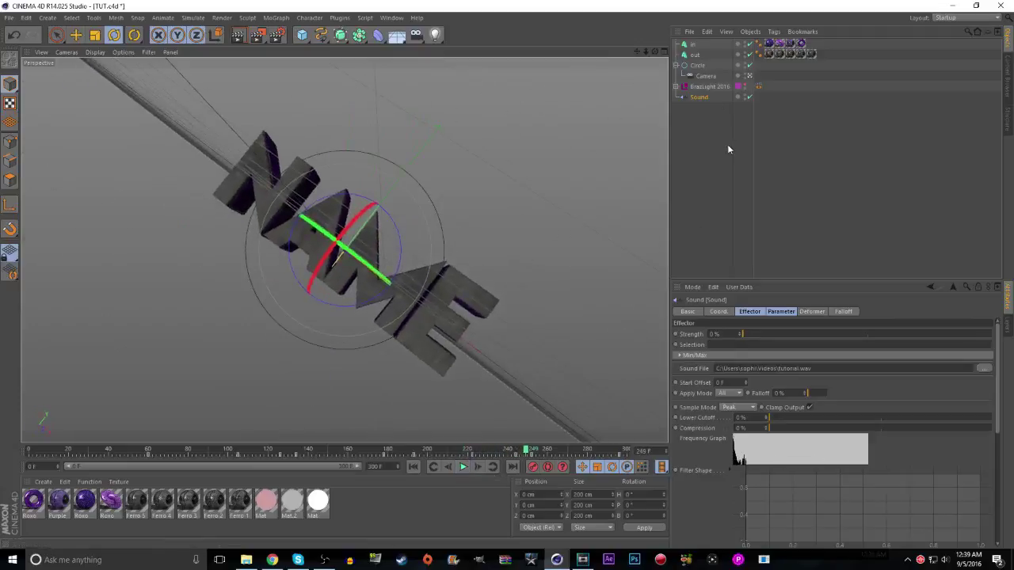
click(698, 66)
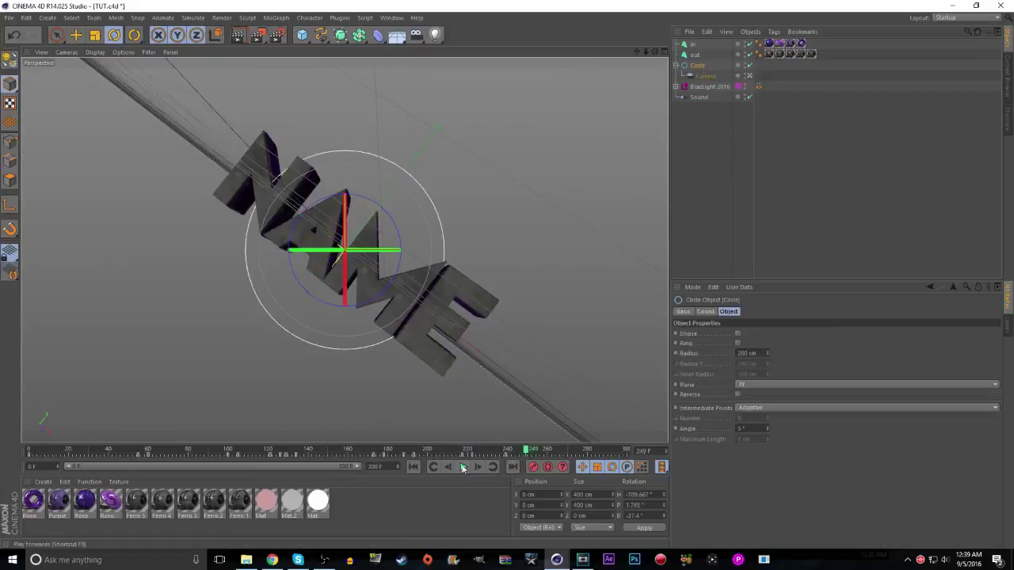
click(402, 451)
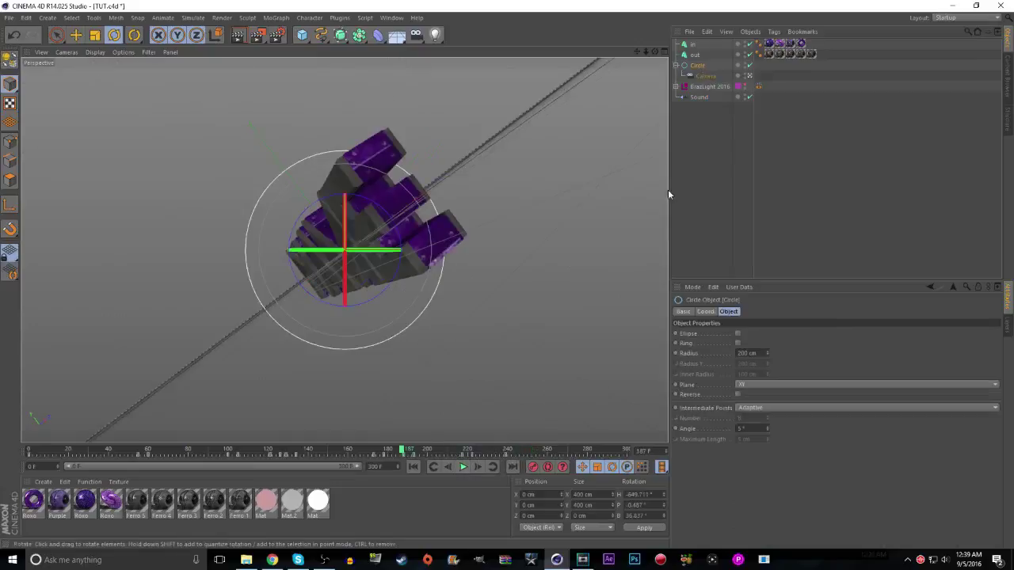
click(700, 98)
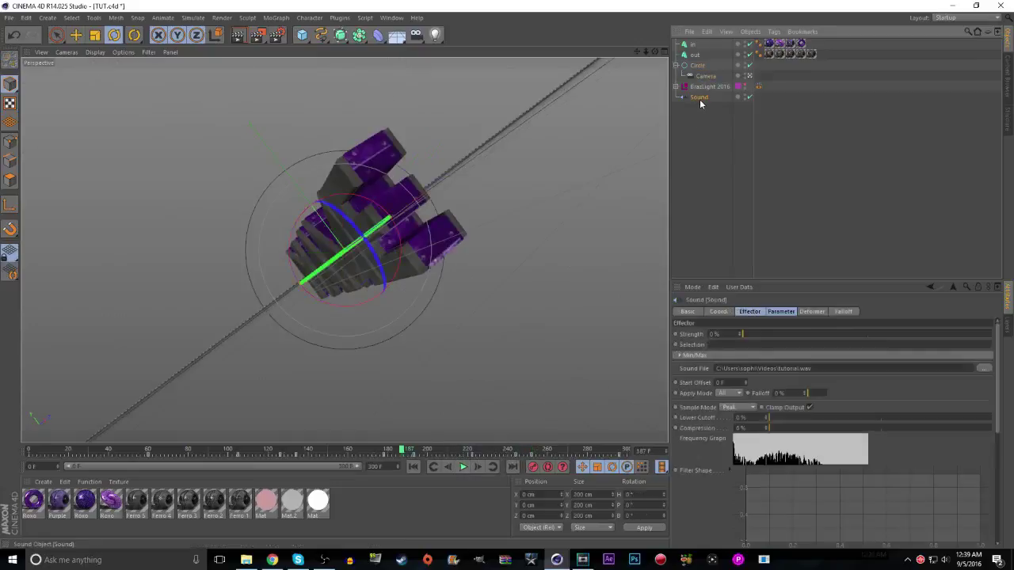
click(516, 451)
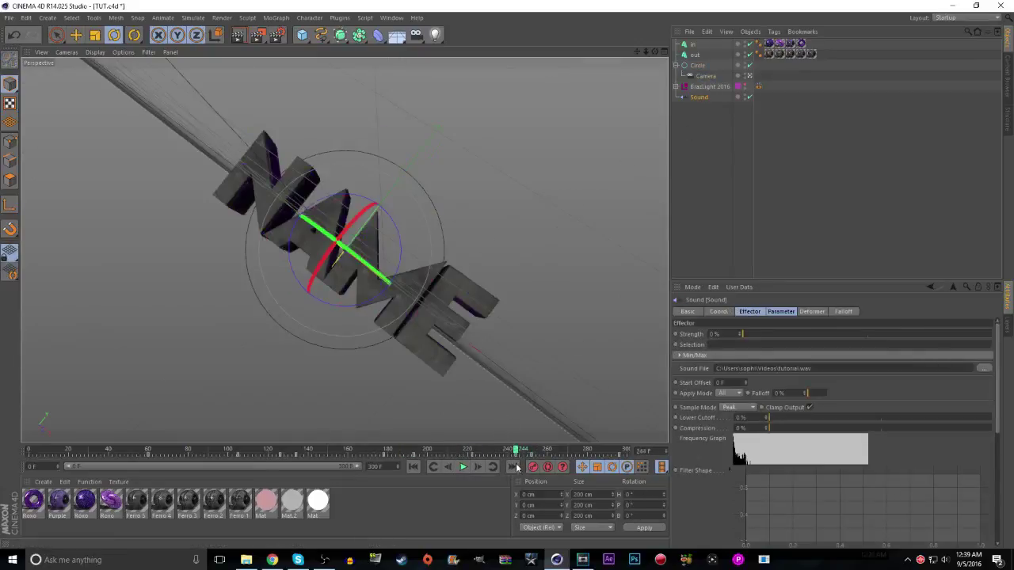
click(449, 451)
click(462, 467)
Try setting the Circle's heading, pitch and bank to 0° at frame 244, preview the motion, and undo it
click(701, 76)
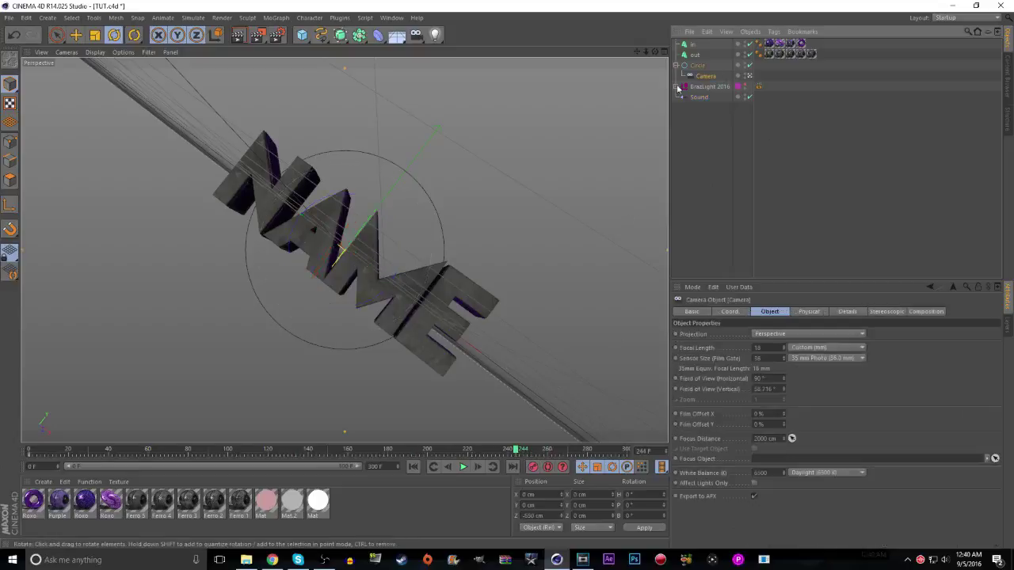
click(698, 65)
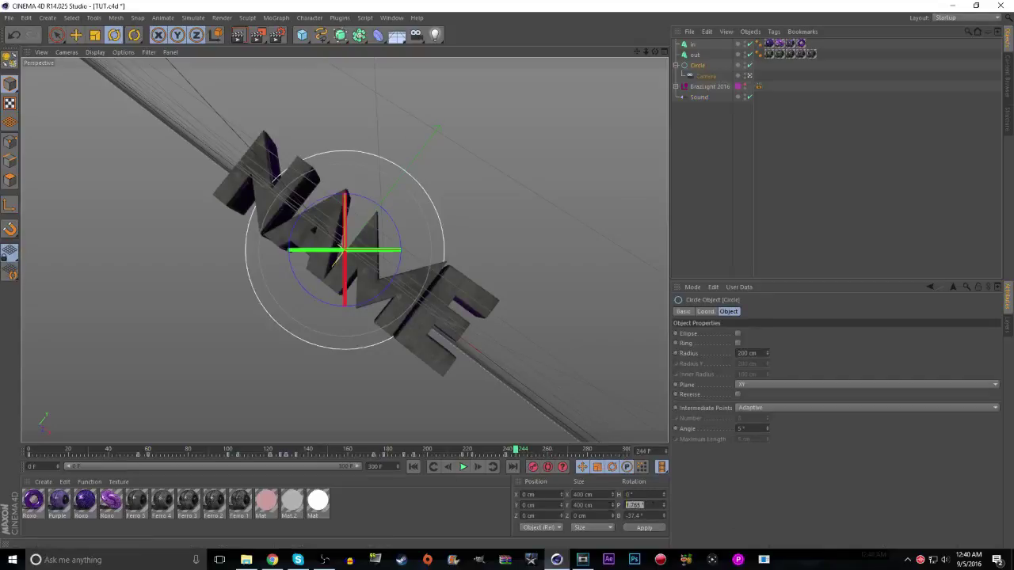
click(642, 527)
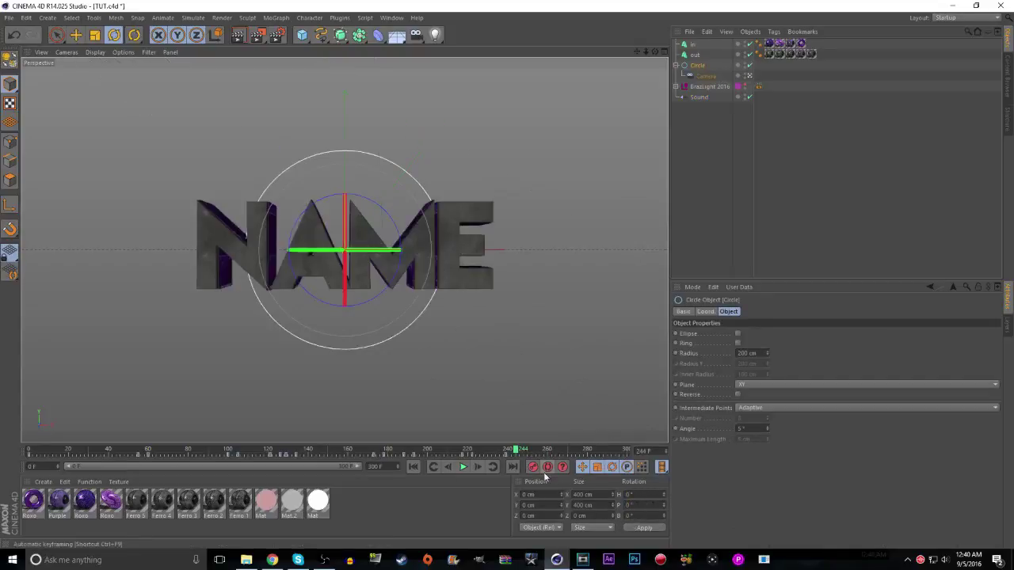
drag(507, 454, 513, 452)
click(480, 452)
click(463, 467)
click(462, 467)
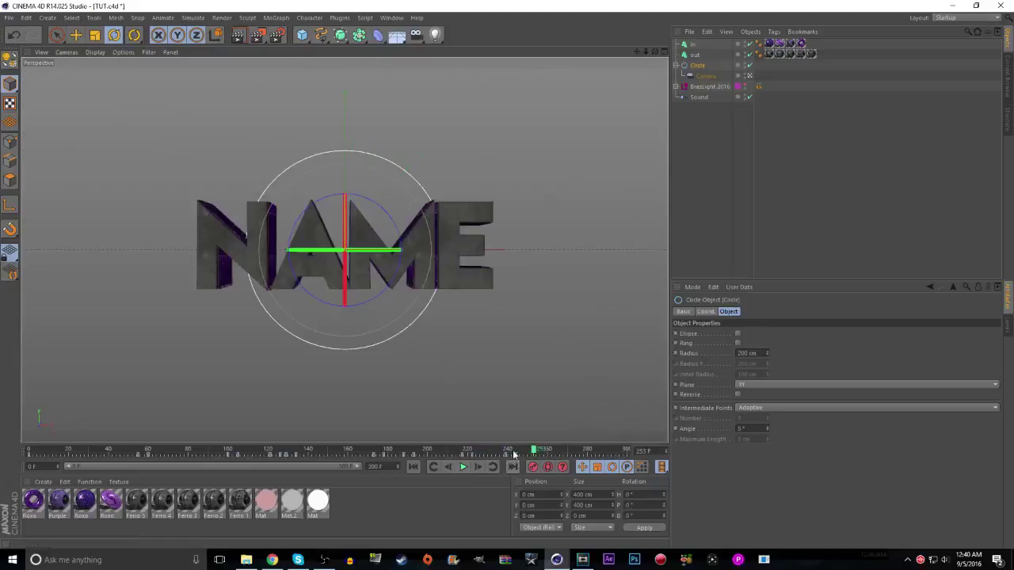
click(14, 37)
Set the Circle's rotation at frame 244 to -720° heading, 0° pitch and 0° bank
drag(326, 298, 279, 293)
double_click(641, 516)
text(0)
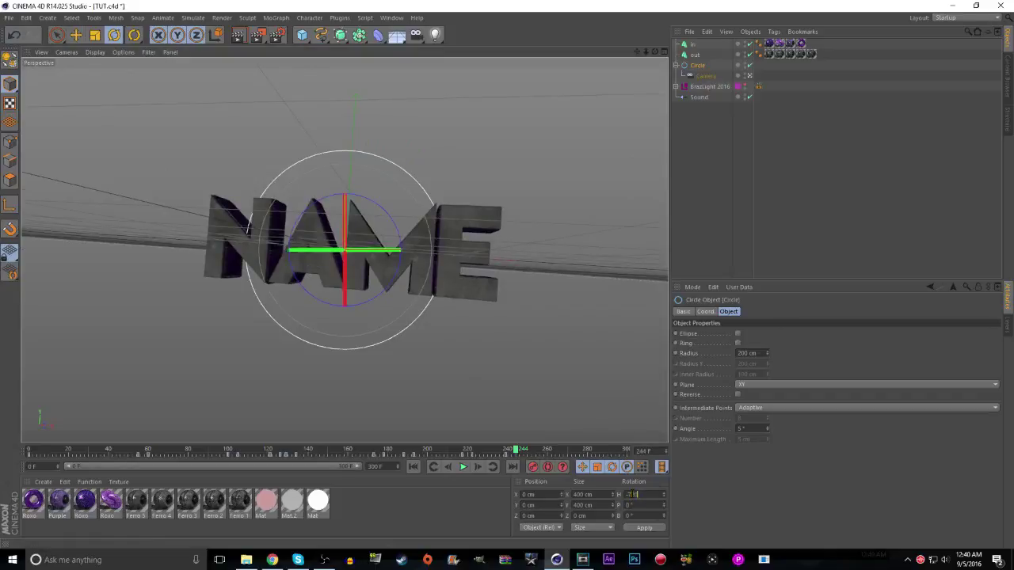
click(643, 528)
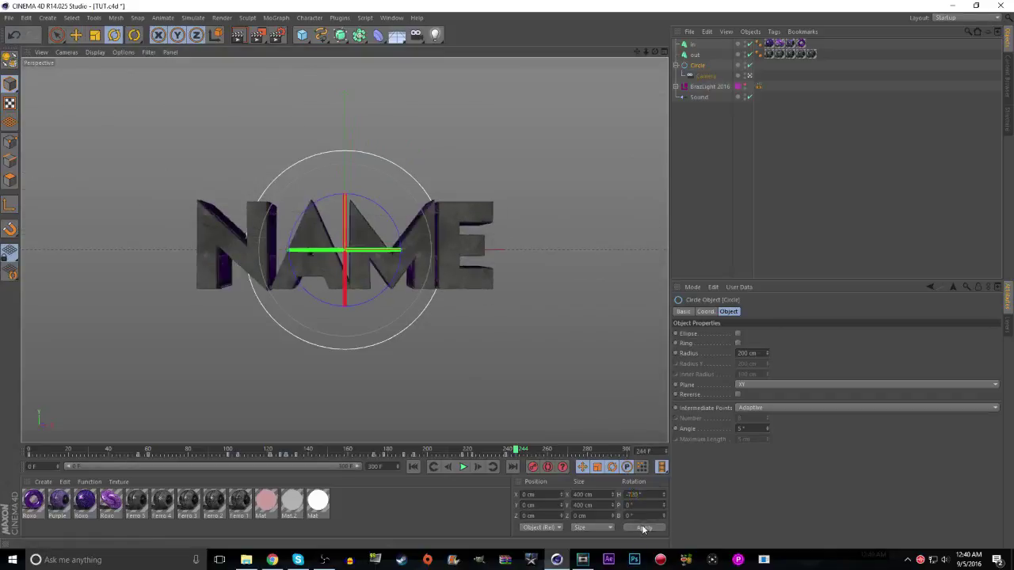
Examine the Sound effector's frequency graph frame by frame just after frame 244
click(705, 75)
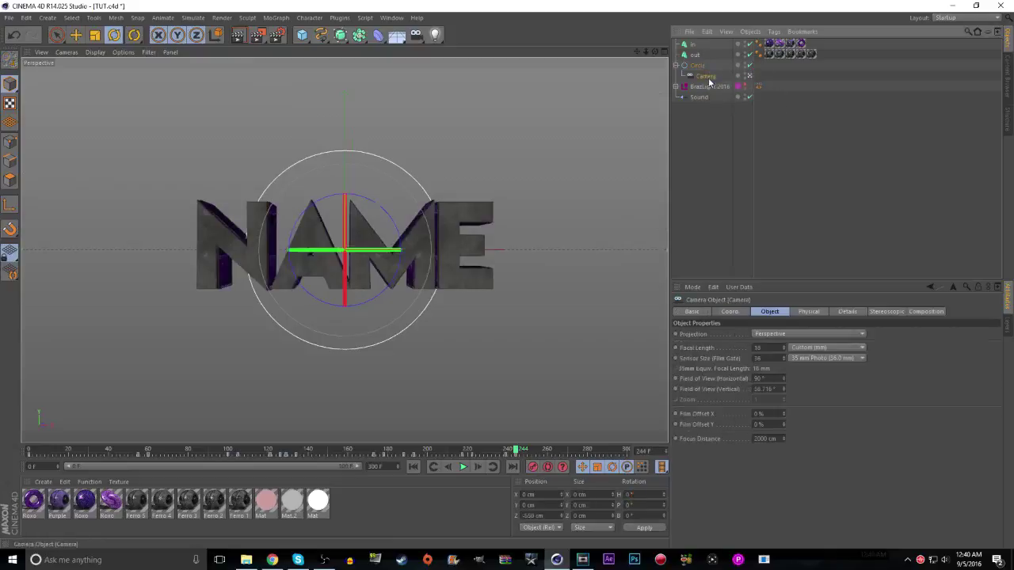
click(531, 450)
key(f)
key(f)
key(f)
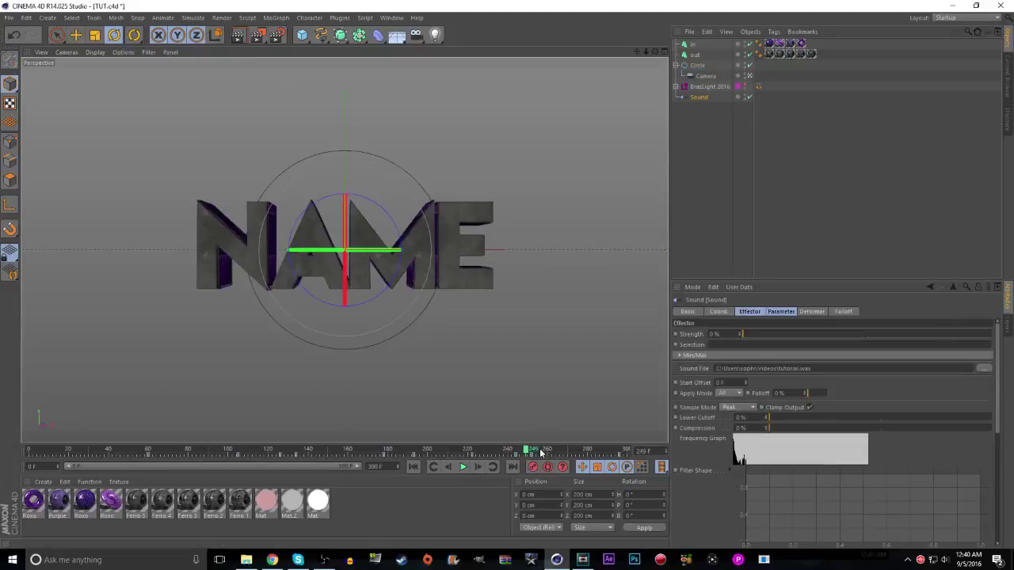
Starting from frame 244, dolly the Camera in to about -397 cm on Z at frame 247 and preview the zoom
click(706, 76)
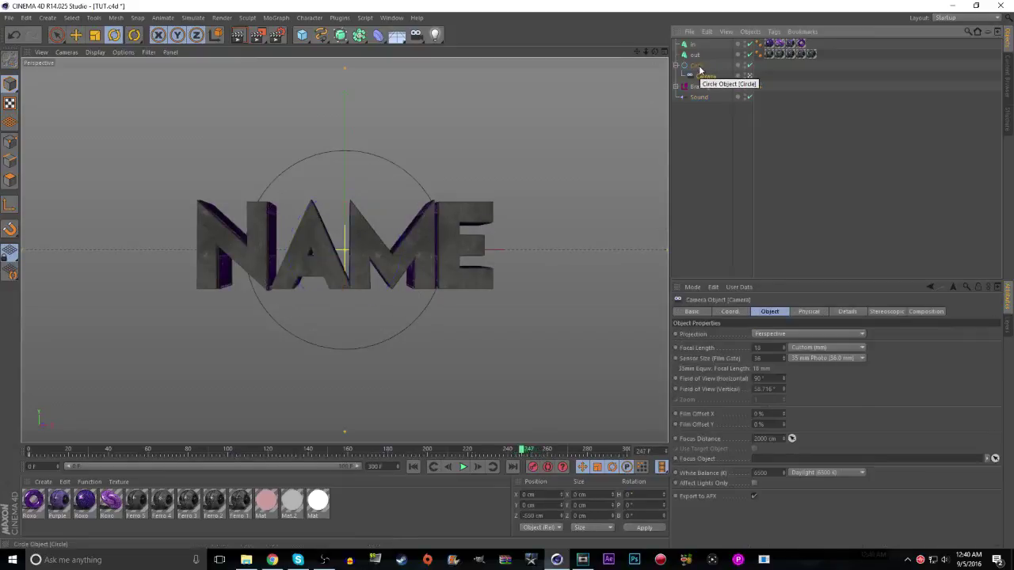
click(697, 65)
drag(516, 451, 516, 451)
click(708, 76)
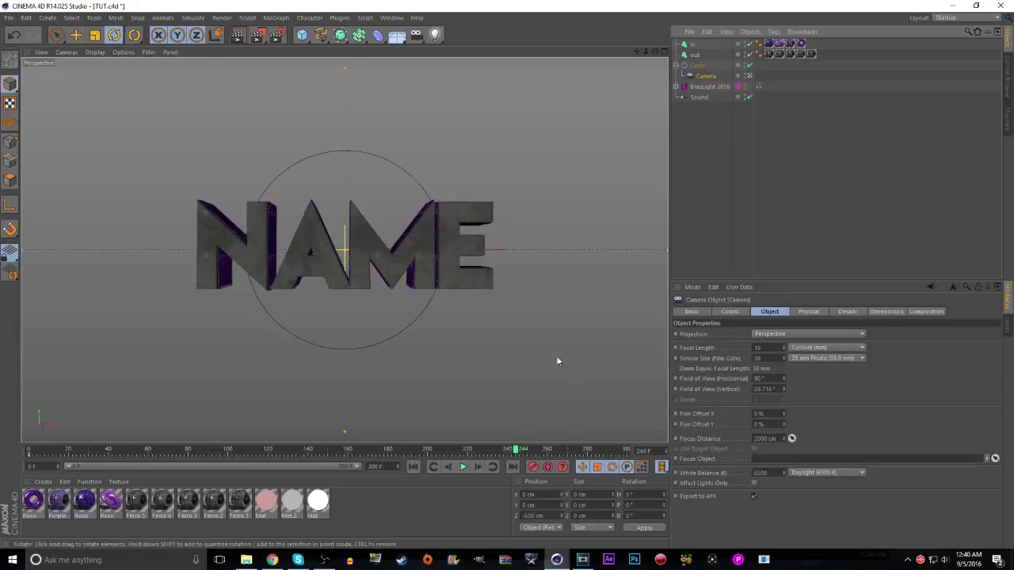
click(522, 452)
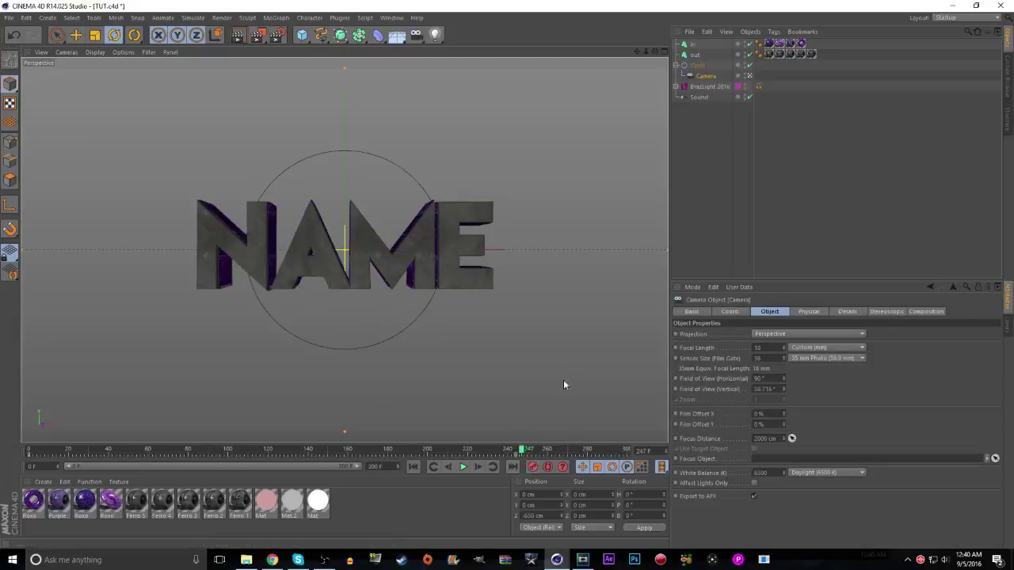
drag(646, 52, 727, 51)
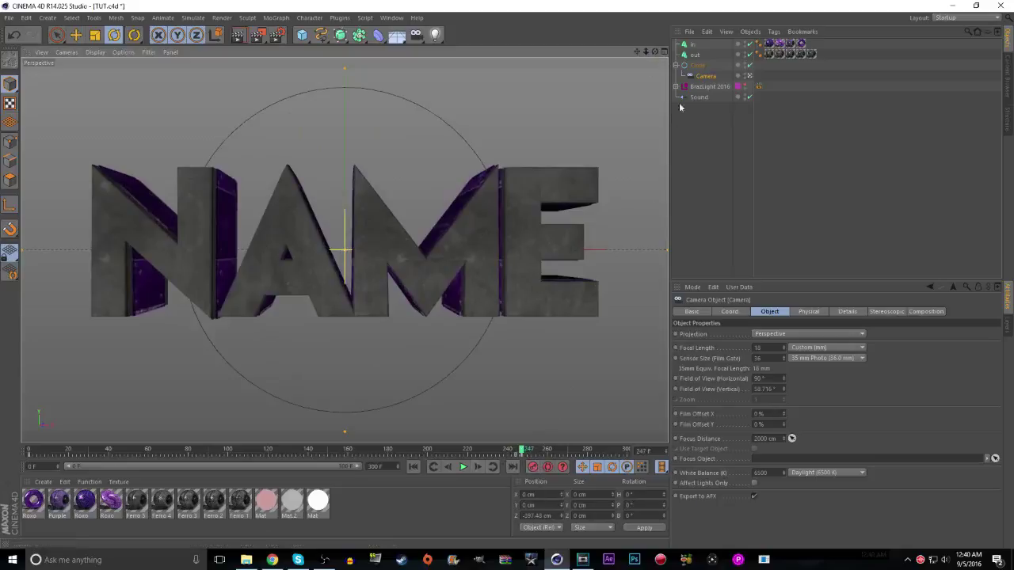
click(492, 455)
click(464, 467)
click(463, 469)
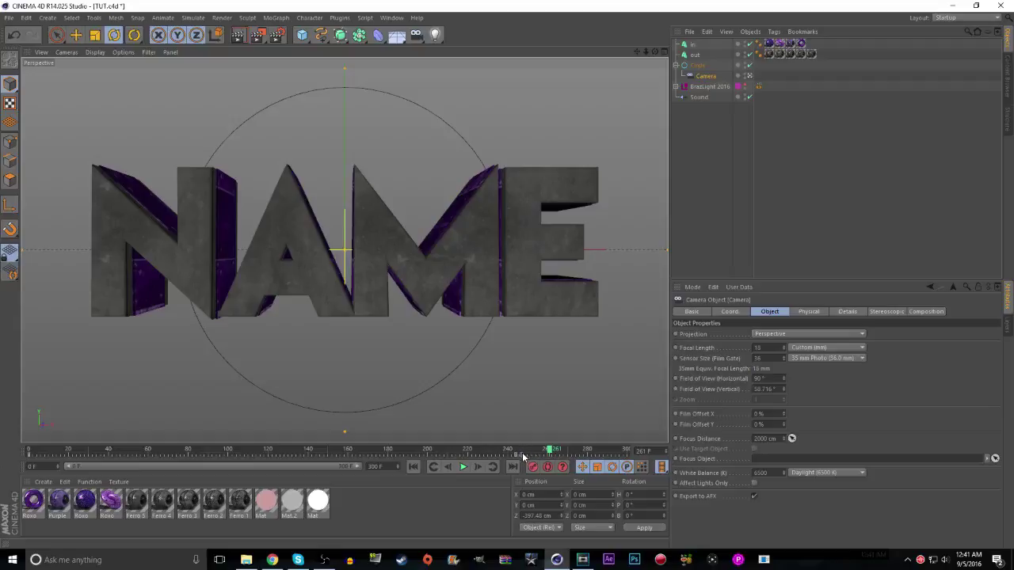
Move the Camera's zoomed-in keyframe to frame 245 and replay the animation from the start
click(520, 457)
key(Delete)
key(ctrl+z)
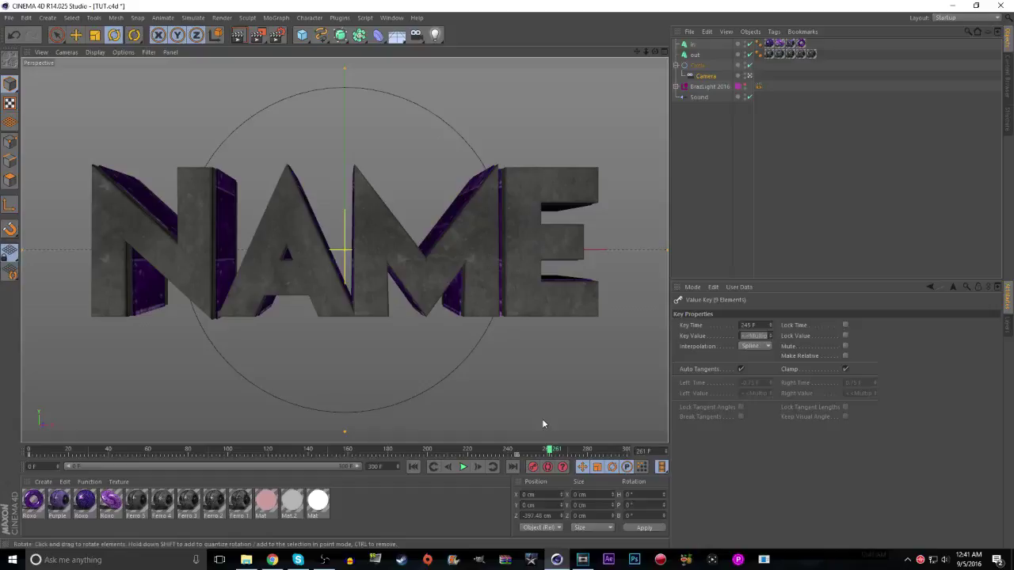
click(413, 467)
click(465, 468)
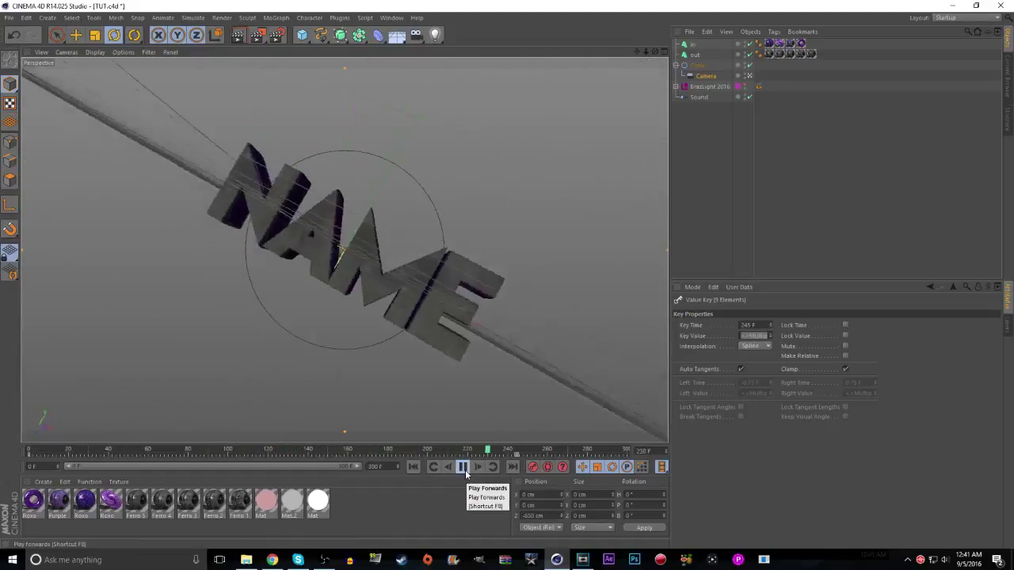
click(465, 467)
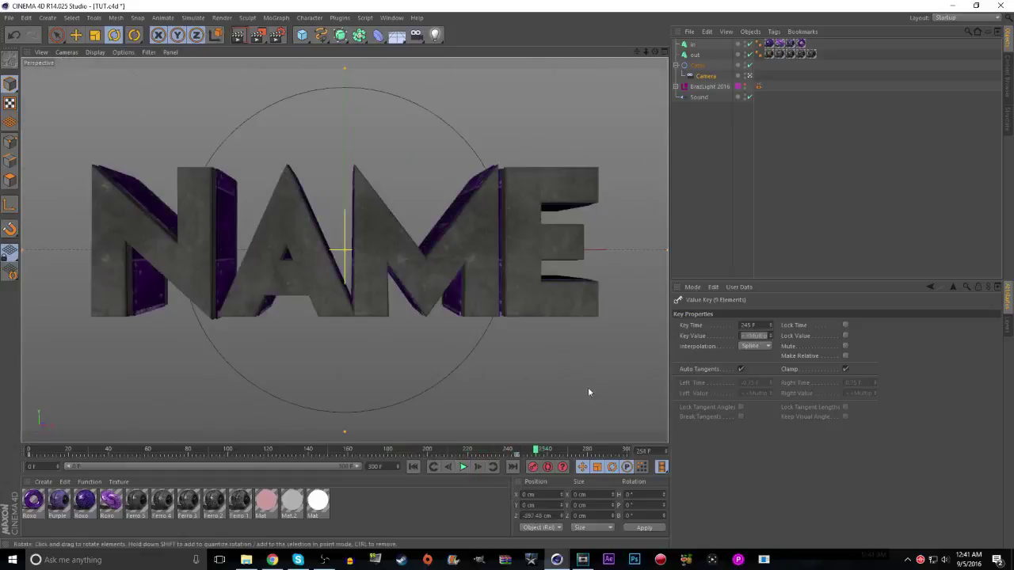
Delete the Camera's zoom keyframes around frames 244 and 245 and save the project
click(686, 153)
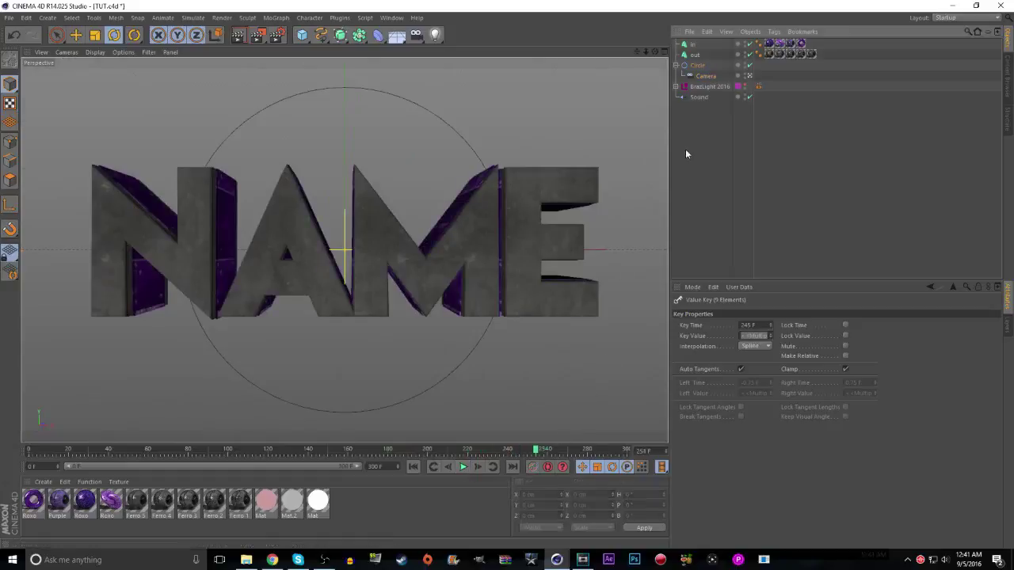
click(698, 67)
click(705, 76)
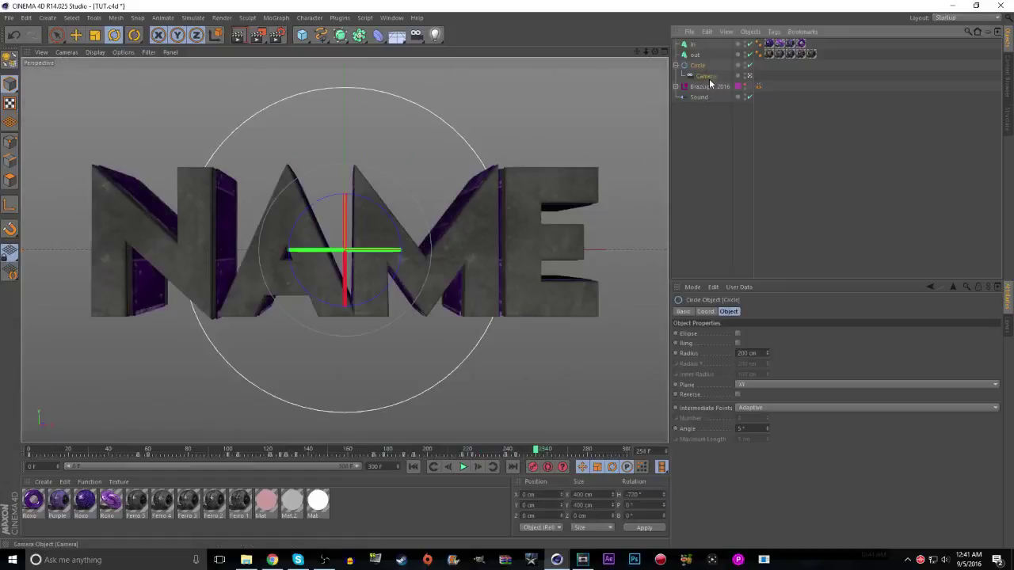
drag(529, 455, 509, 455)
key(Delete)
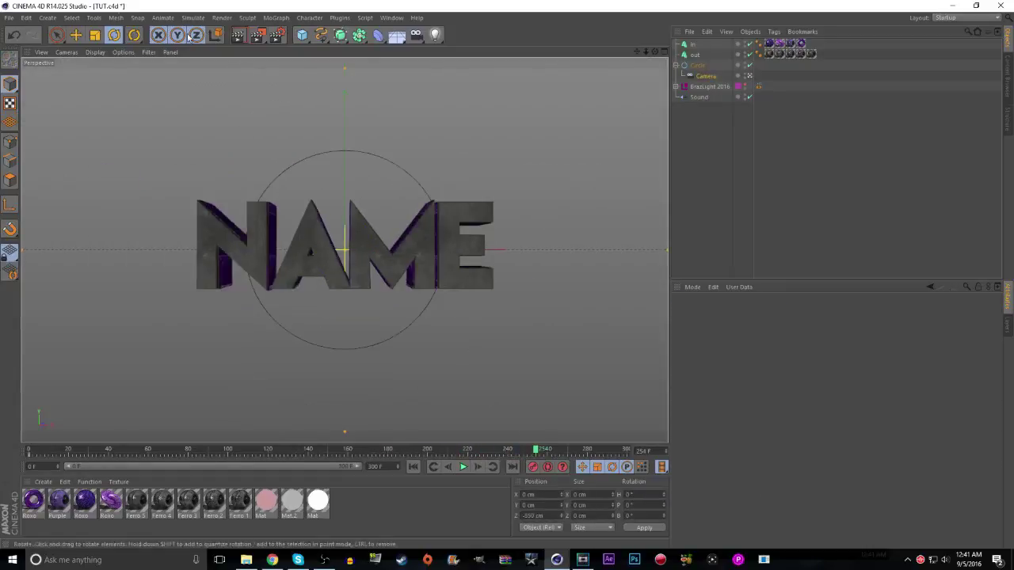
click(9, 17)
click(22, 103)
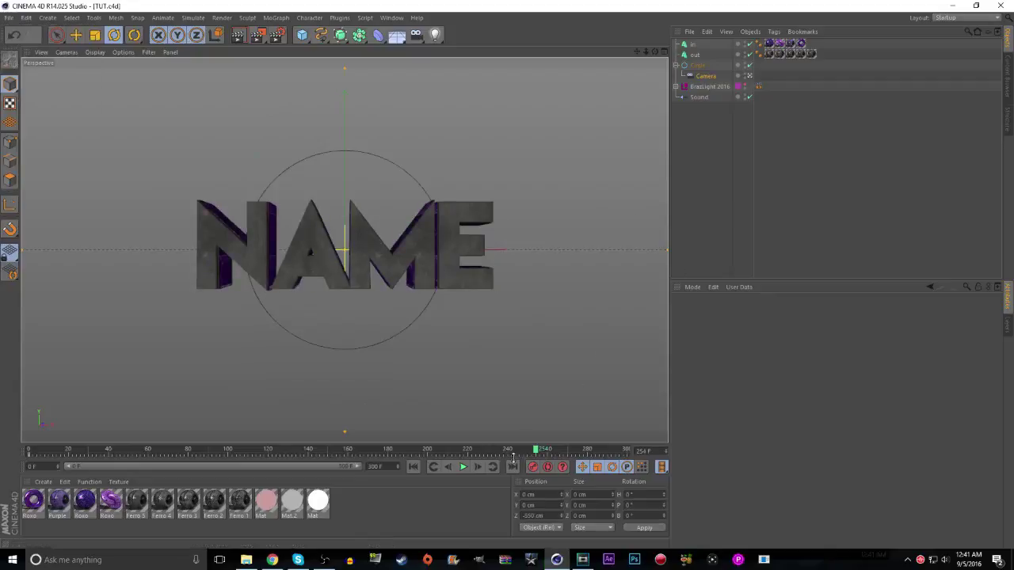
Check the Sound effector's frequency graph at frame 243, move the Circle's final rotation keyframe to that frame, and preview the timing
click(698, 96)
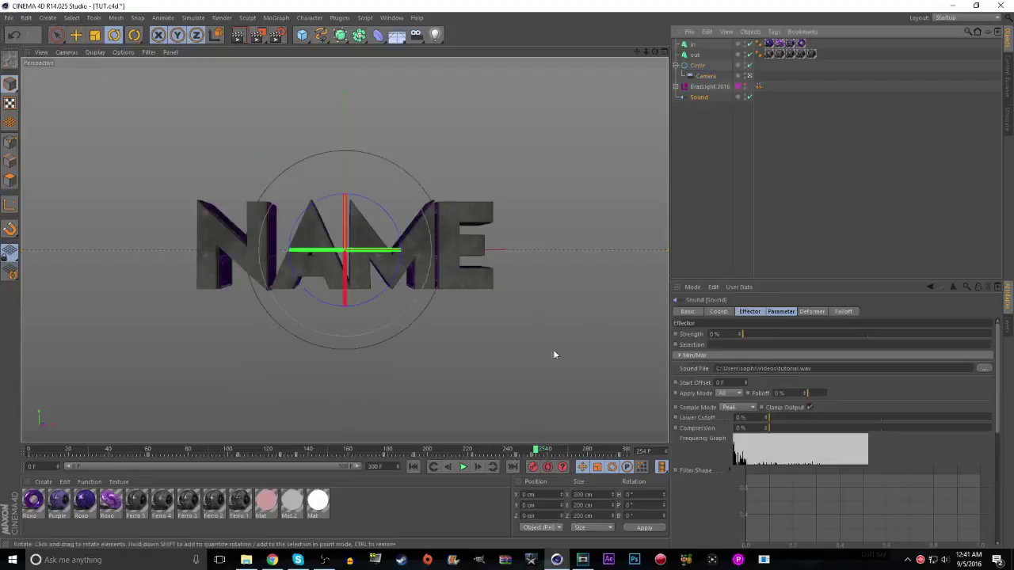
click(515, 453)
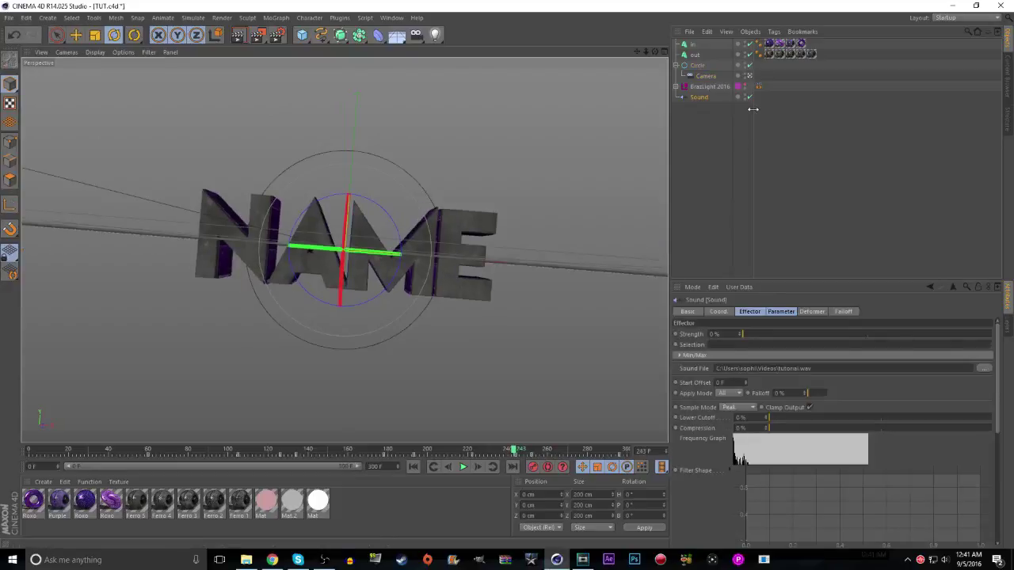
click(697, 65)
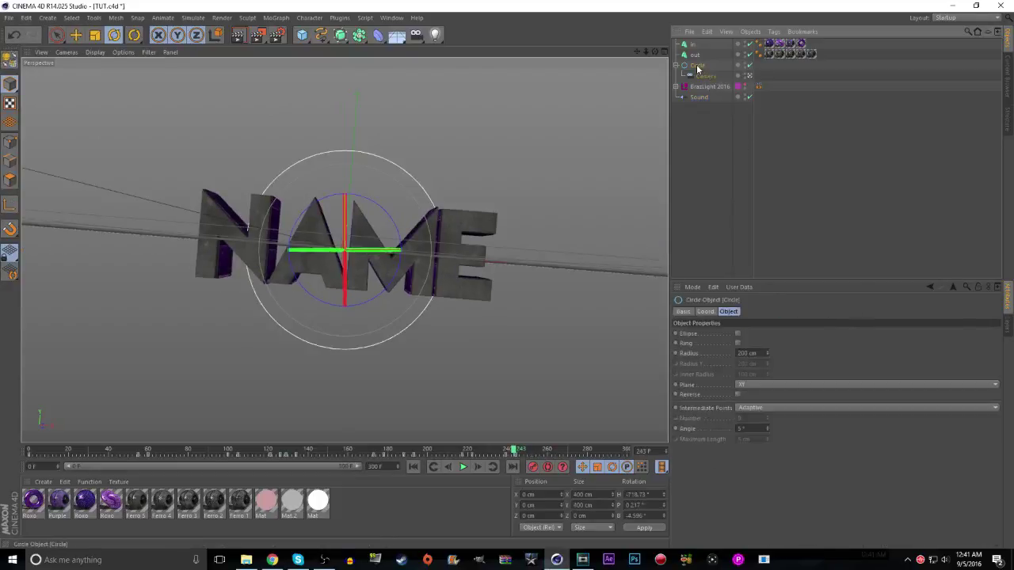
click(699, 98)
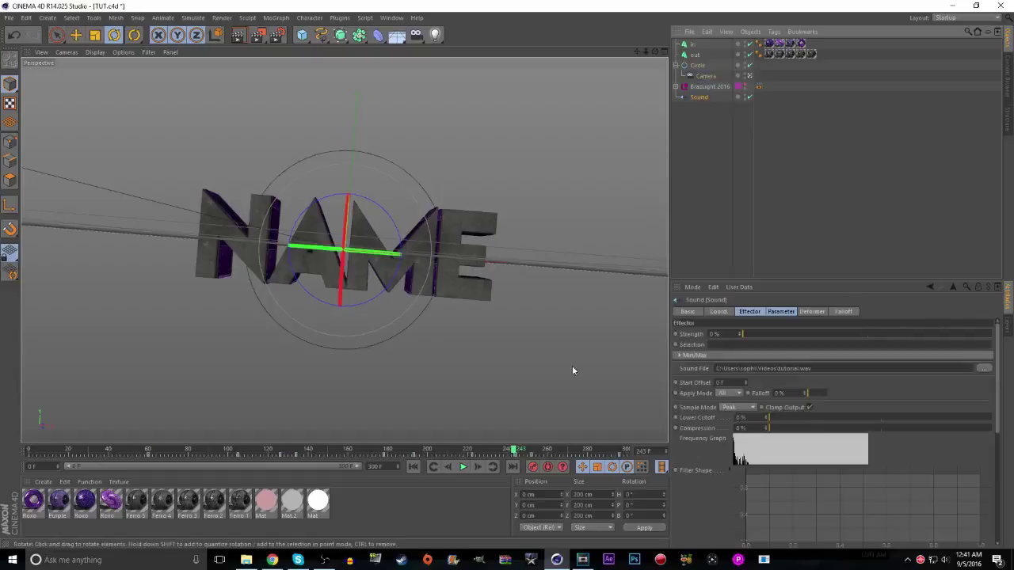
click(697, 66)
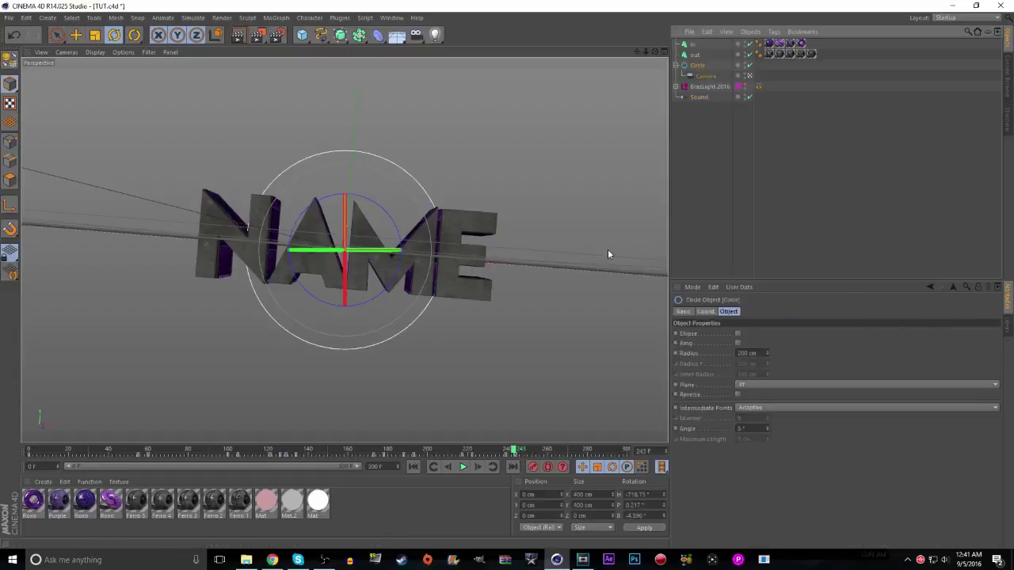
click(515, 455)
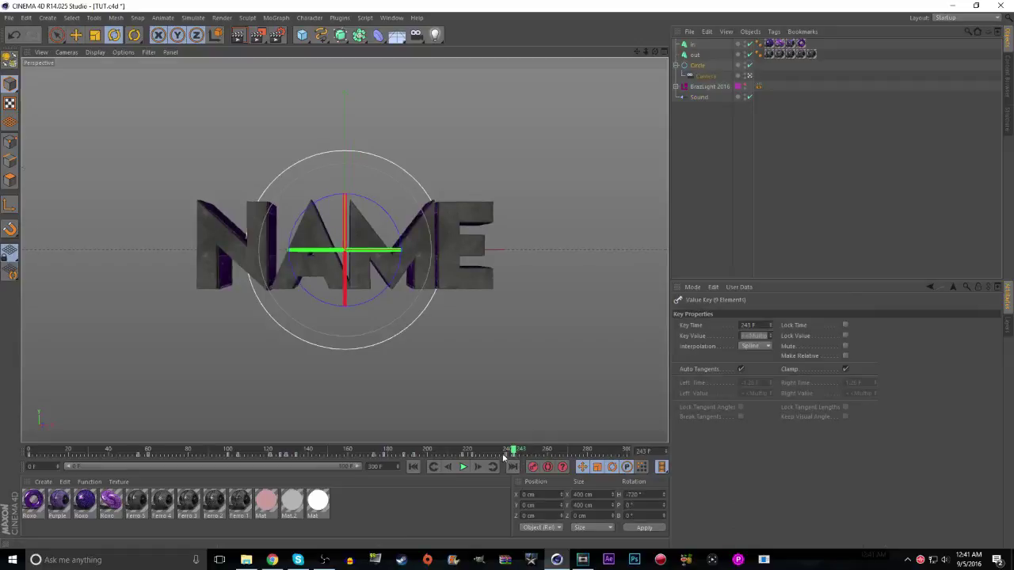
click(482, 453)
click(463, 467)
click(463, 467)
Recheck the Sound effector's graph, shift the Circle's final rotation keyframe back to frame 244, and delete that keyframe
click(514, 456)
click(709, 98)
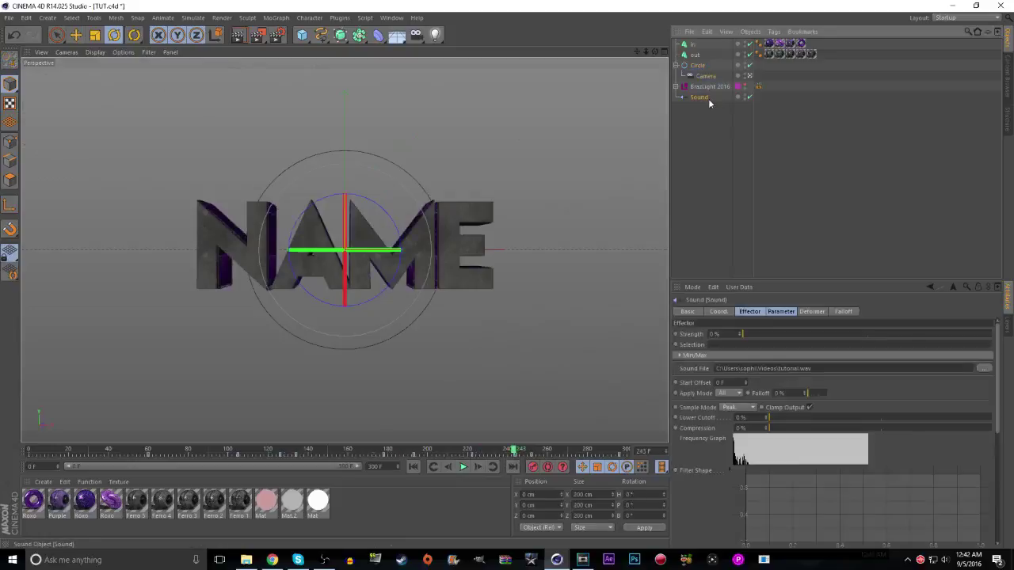
click(697, 65)
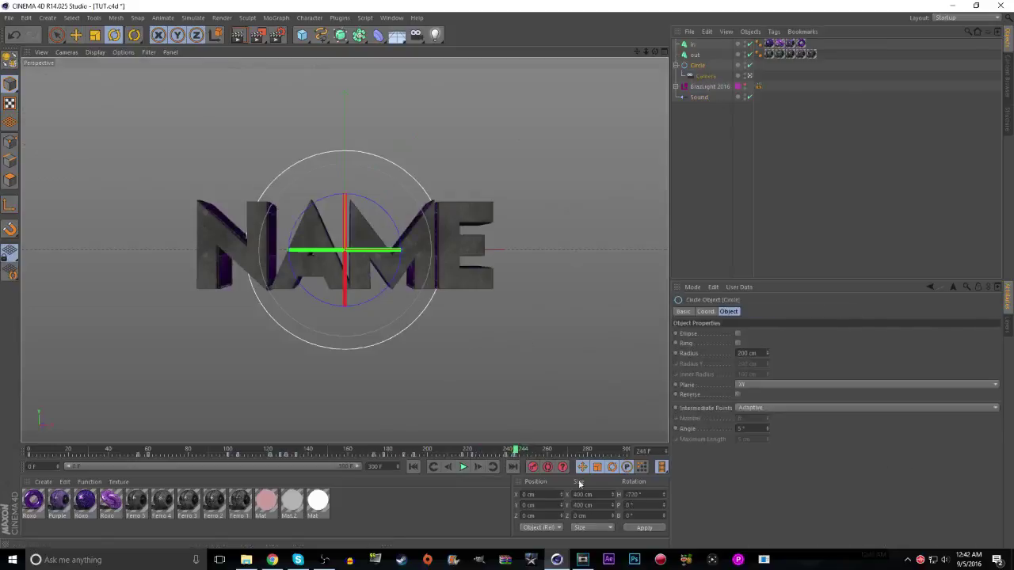
key(f)
key(f)
key(g)
click(514, 455)
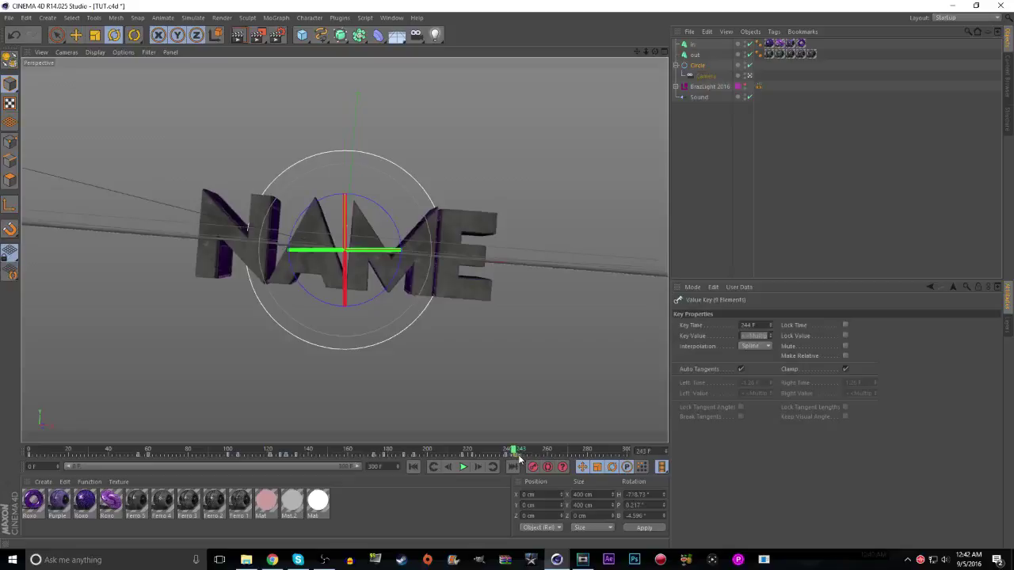
key(Delete)
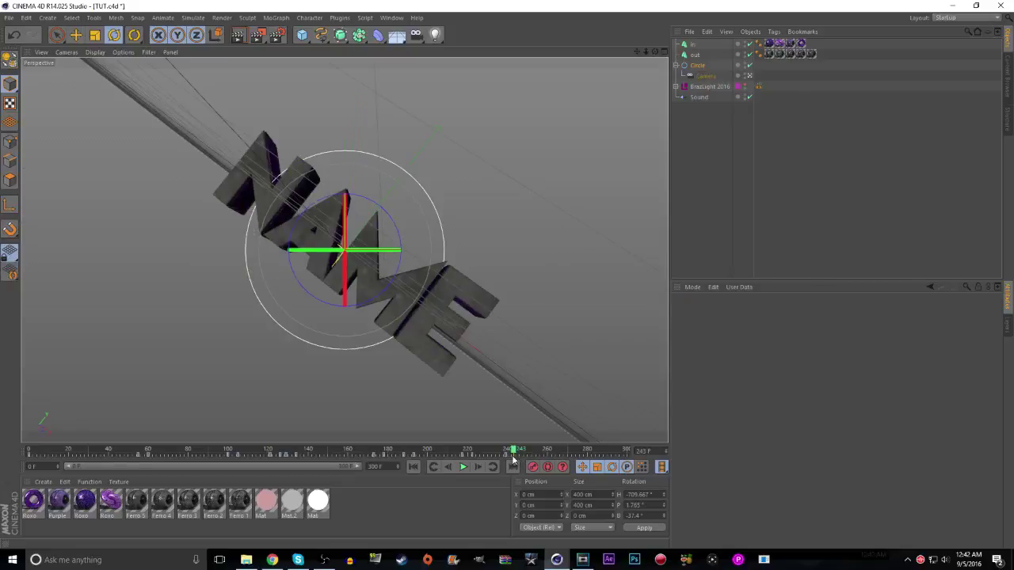
Move the Circle's last tilted keyframe to frame 243 and key its rotation at frame 244 as -720° heading, 0° pitch and 0° bank
click(507, 455)
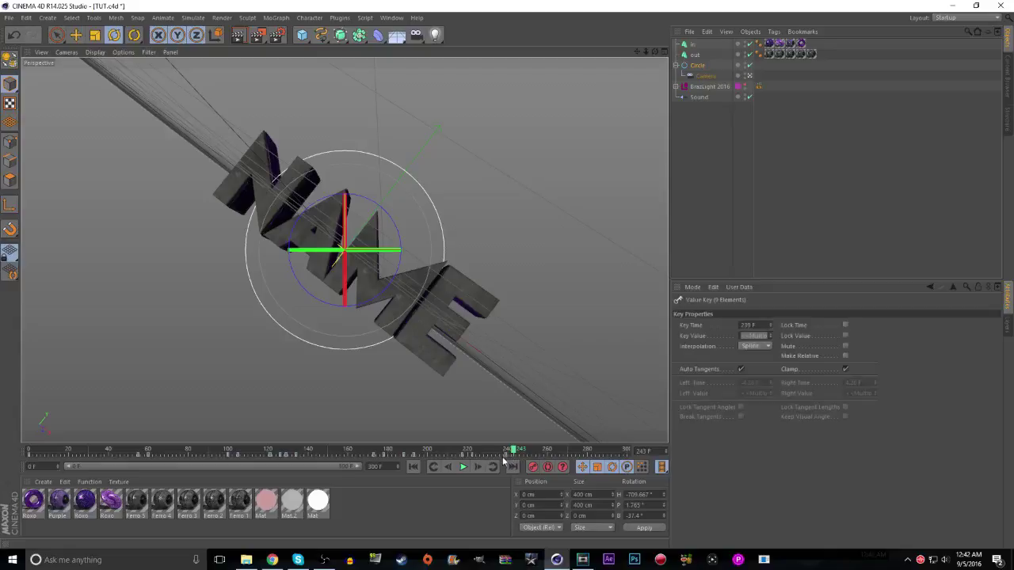
drag(508, 457, 516, 458)
click(517, 452)
drag(652, 495, 589, 488)
key(BackSpace)
drag(627, 498, 572, 494)
text(0)
drag(646, 516, 629, 529)
text(0)
key(Return)
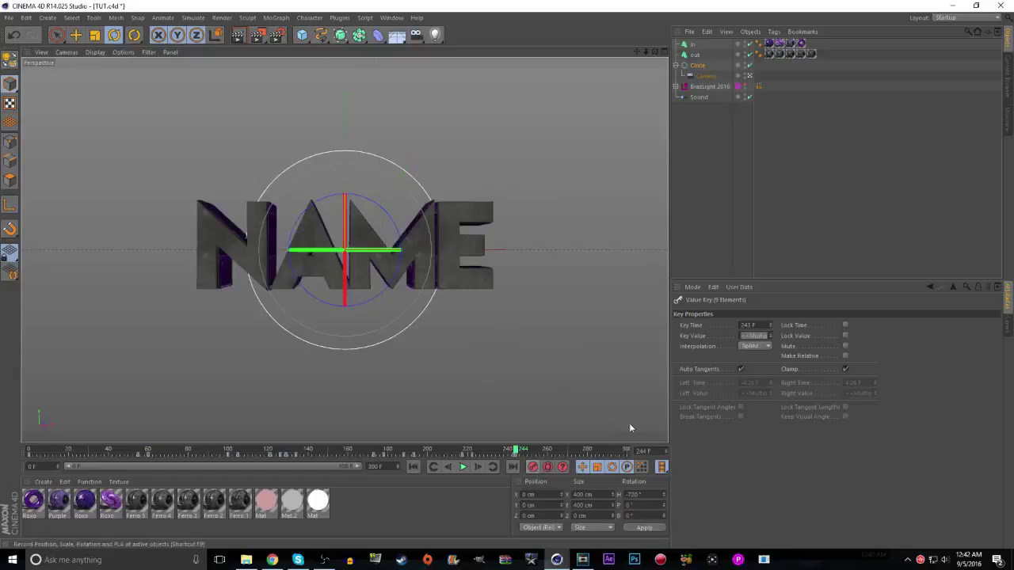
Key the Camera at frame 244 and dolly it in to about -395 cm on Z at frame 247
click(715, 76)
drag(515, 450, 540, 451)
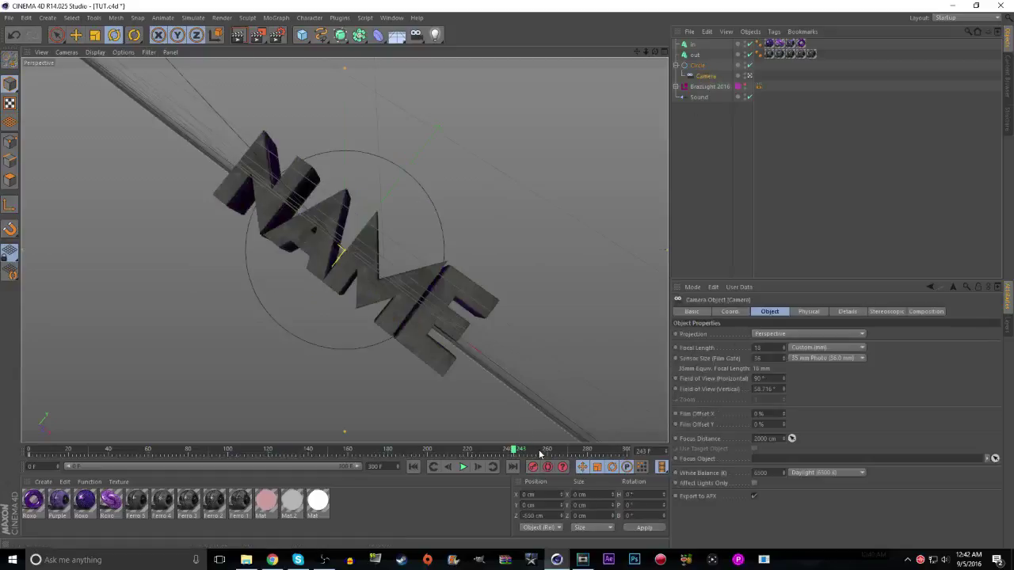
key(g)
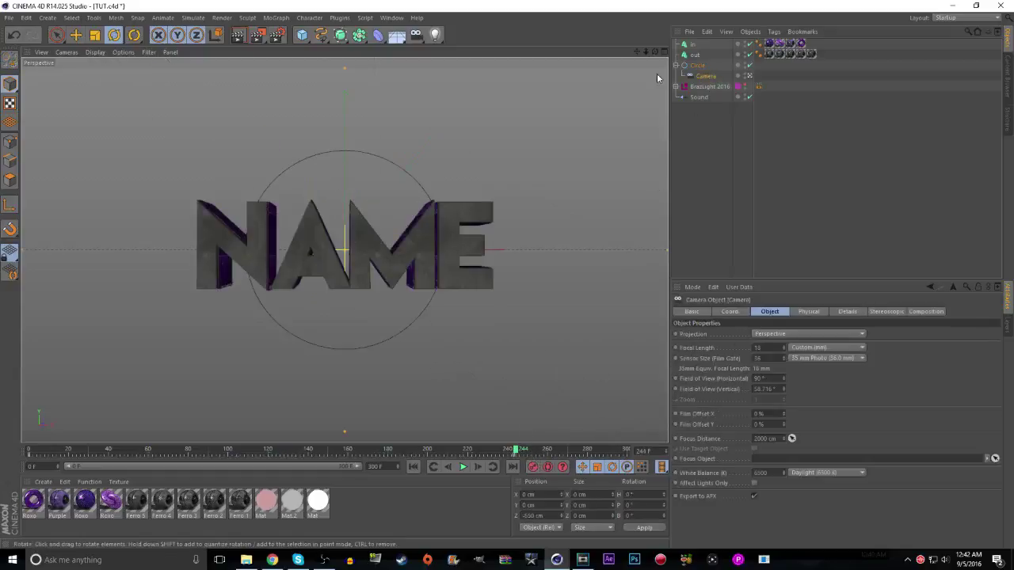
mouse_move(646, 51)
mouse_down()
mouse_move(673, 51)
mouse_move(650, 51)
mouse_up()
click(534, 465)
drag(516, 449, 522, 451)
drag(647, 52, 664, 53)
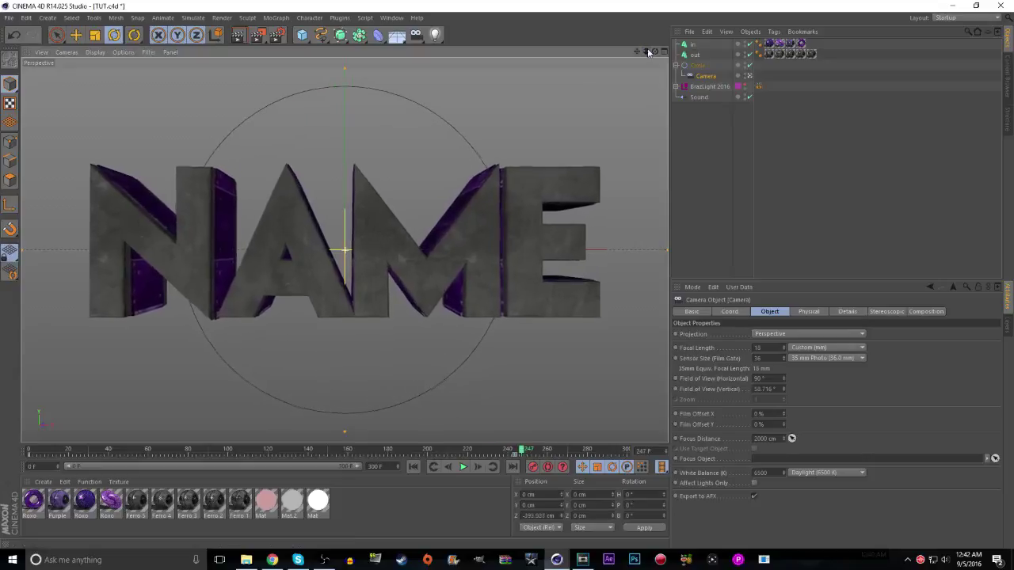
Use the Sound effector's graph to reach frame 252 and dolly the Camera back to about -585 cm on Z there
click(697, 97)
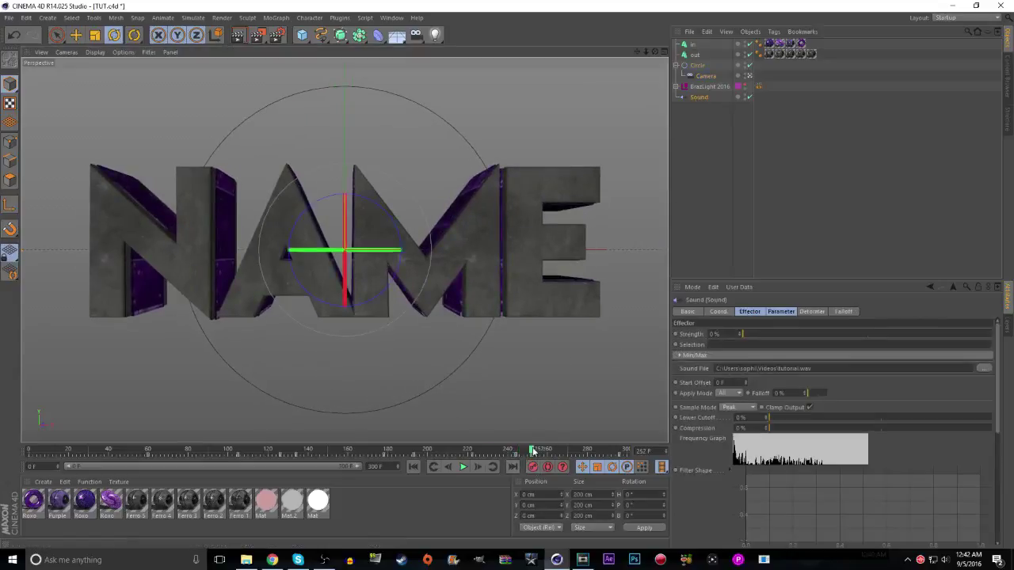
click(705, 76)
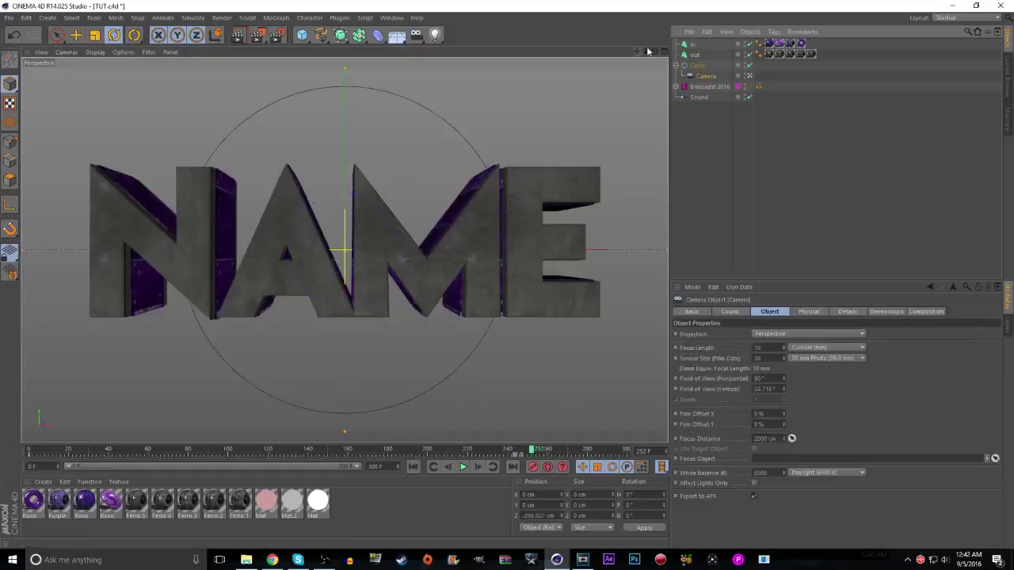
scroll(642, 158, down, 5)
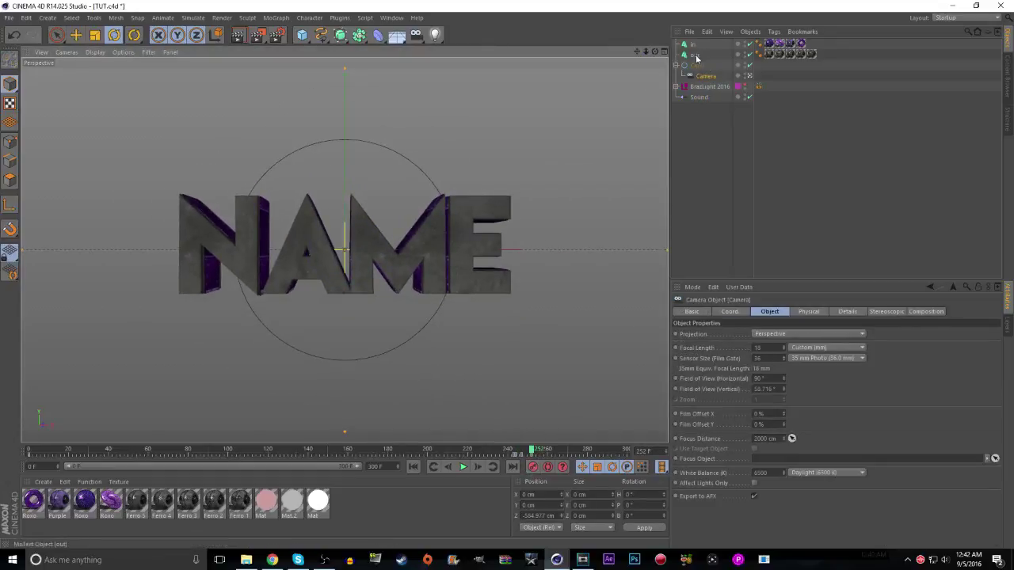
Delete the extra texture tags from the in and out text objects, keeping only the last tag on each
click(708, 137)
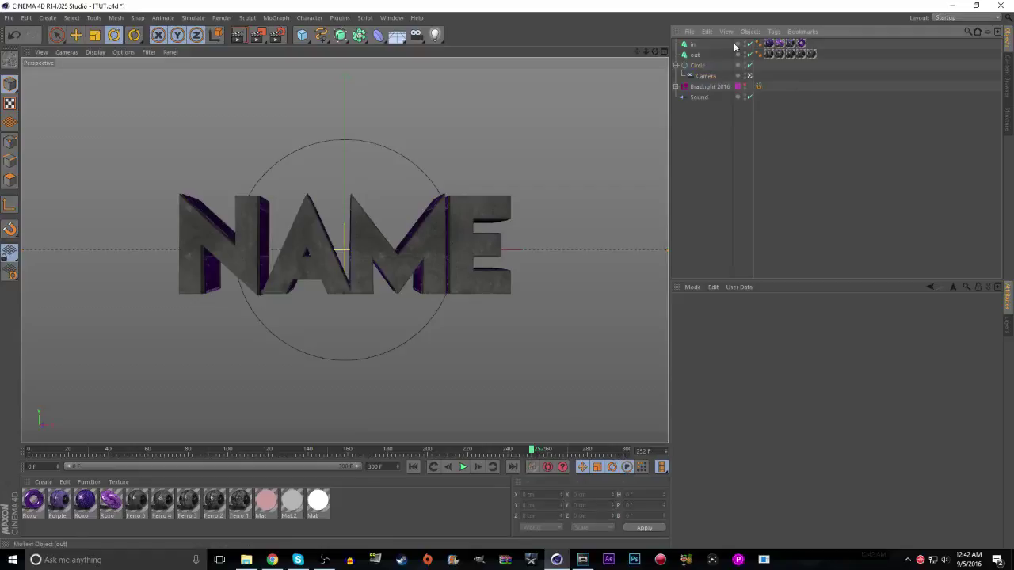
click(801, 54)
shift+click(791, 56)
shift+click(779, 56)
shift+click(769, 55)
shift+click(771, 46)
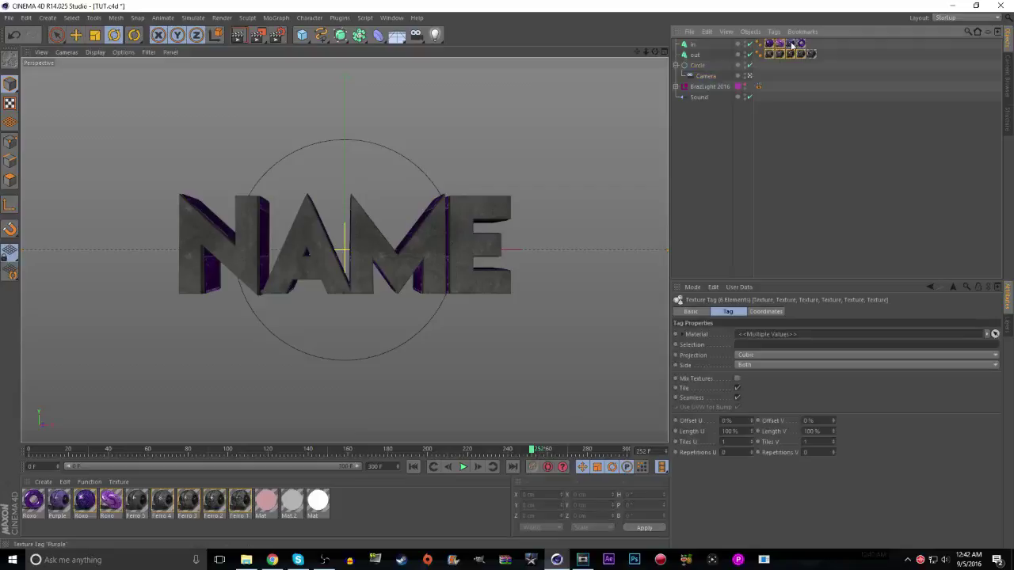
key(Delete)
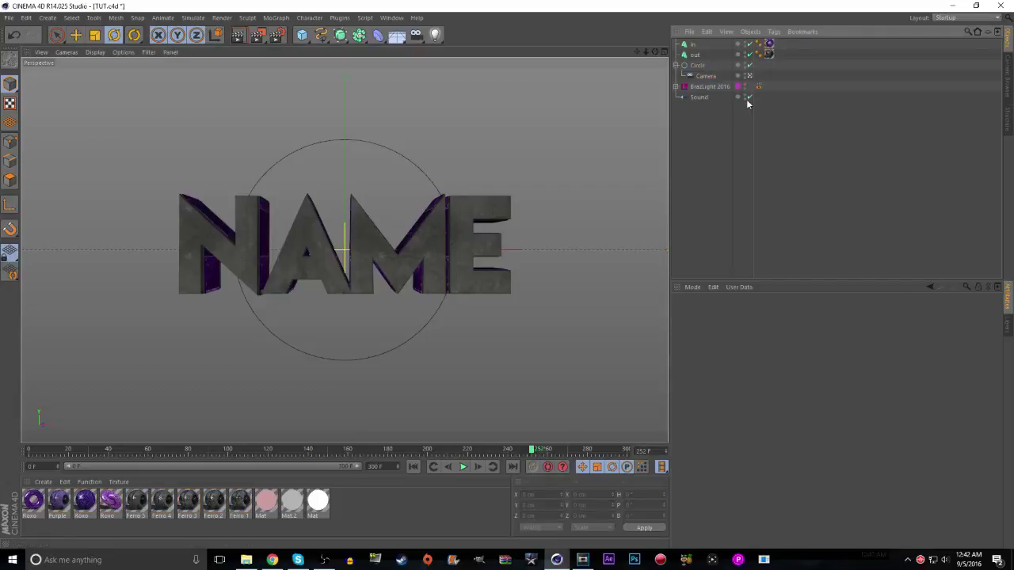
Move the in and out text objects to the end of the object list and make both editable
click(696, 54)
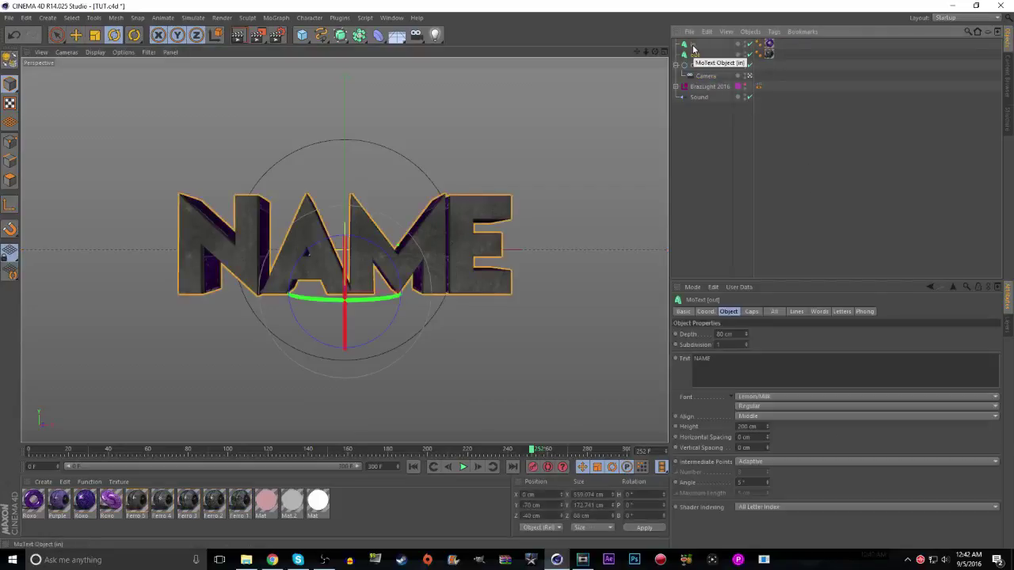
ctrl+click(693, 46)
mouse_move(693, 101)
mouse_down()
mouse_move(692, 157)
mouse_move(694, 88)
mouse_up()
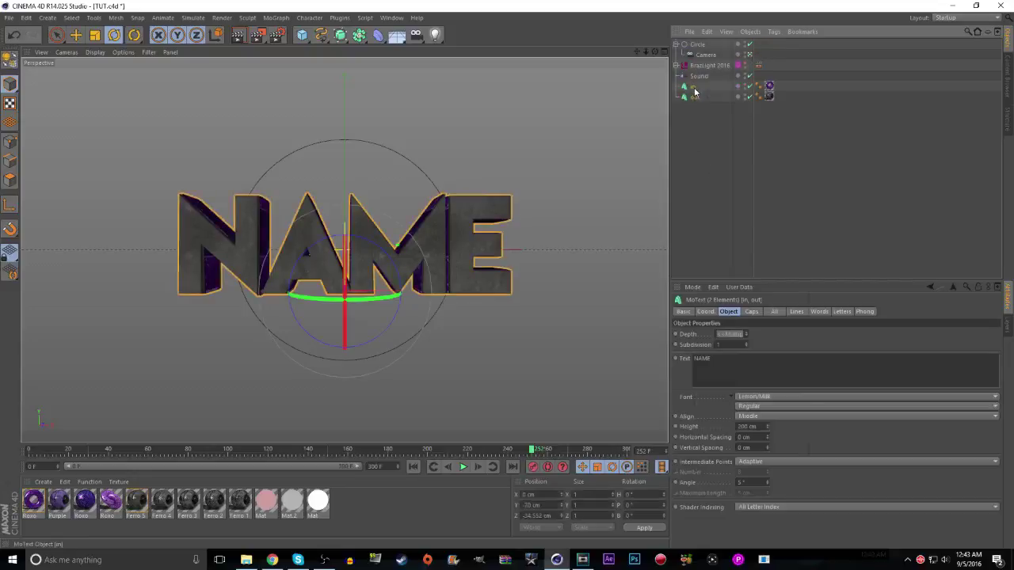
right_click(695, 89)
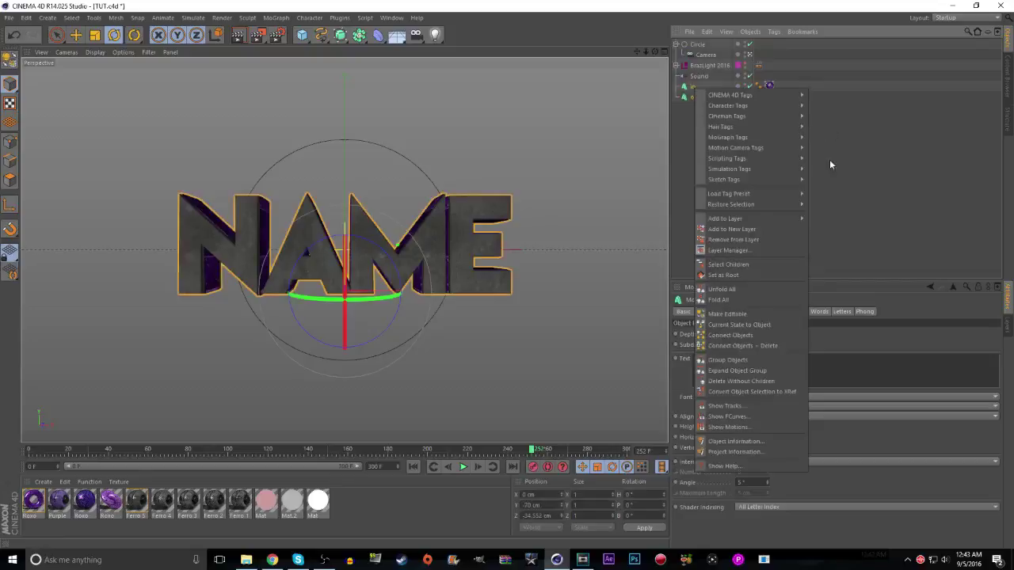
click(862, 165)
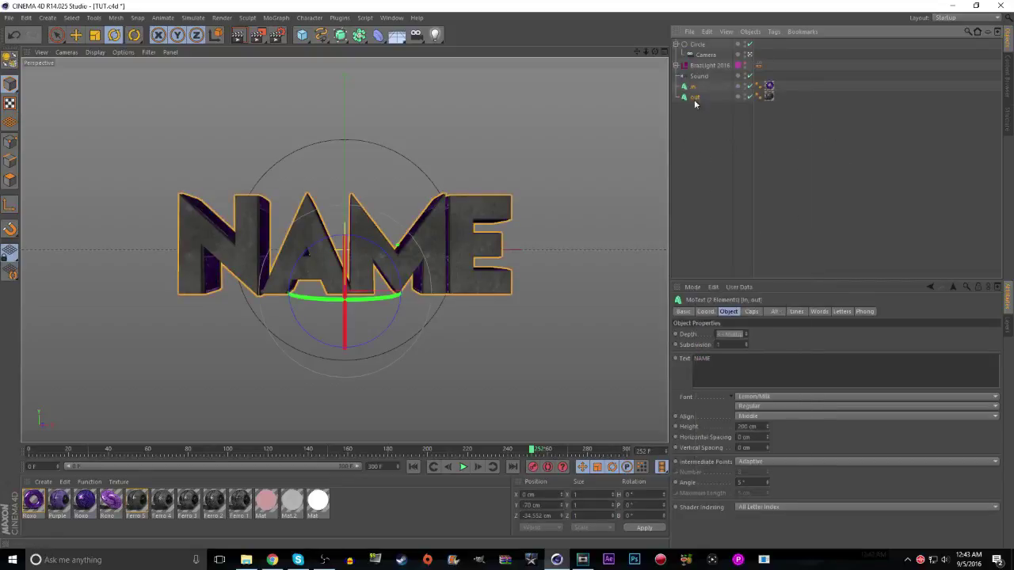
right_click(695, 103)
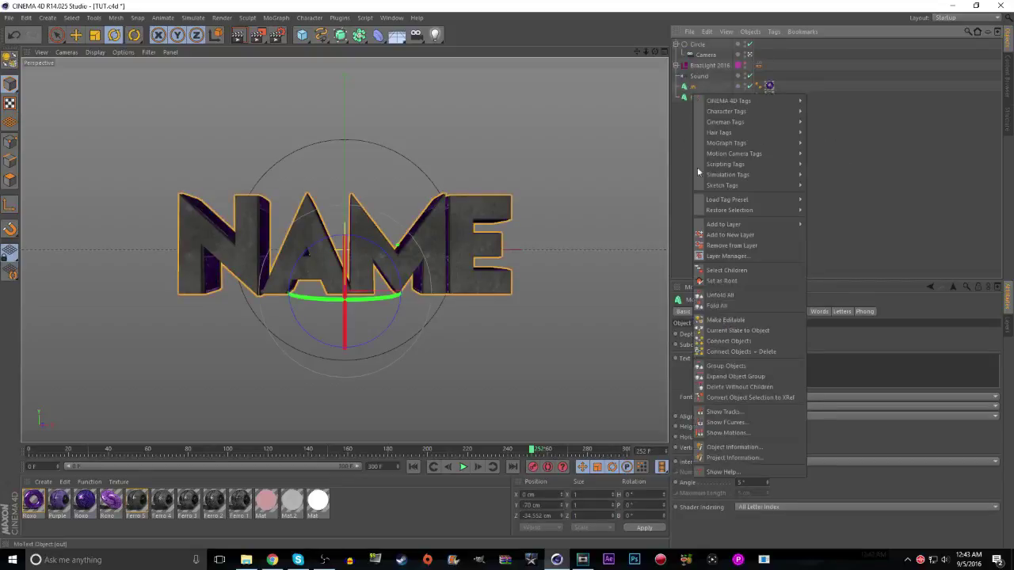
click(729, 306)
Replace the out group with its NAME null at the root level, carrying over the Ferro 5 texture tag
click(675, 97)
click(682, 107)
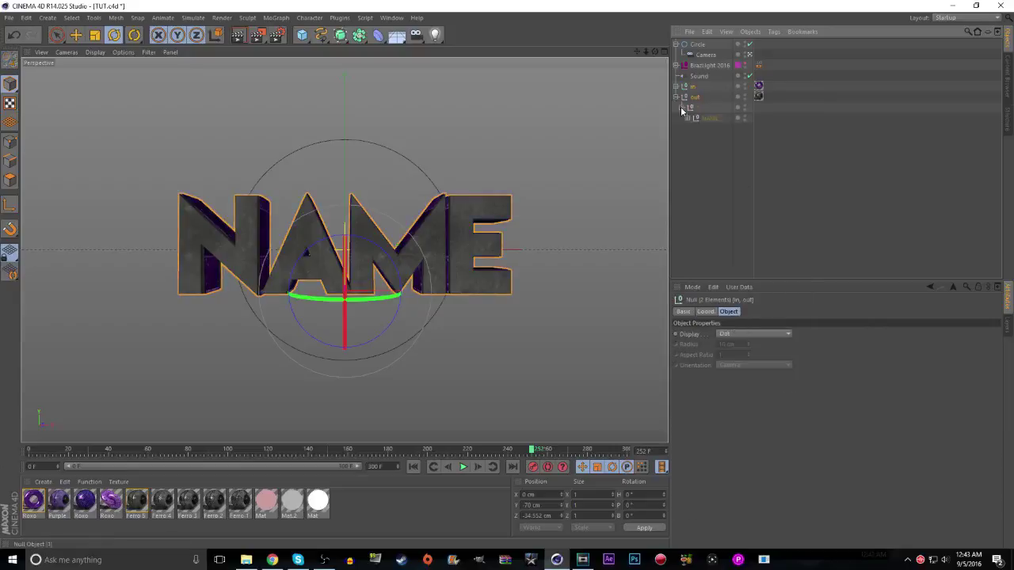
drag(715, 116, 702, 200)
drag(758, 96, 758, 117)
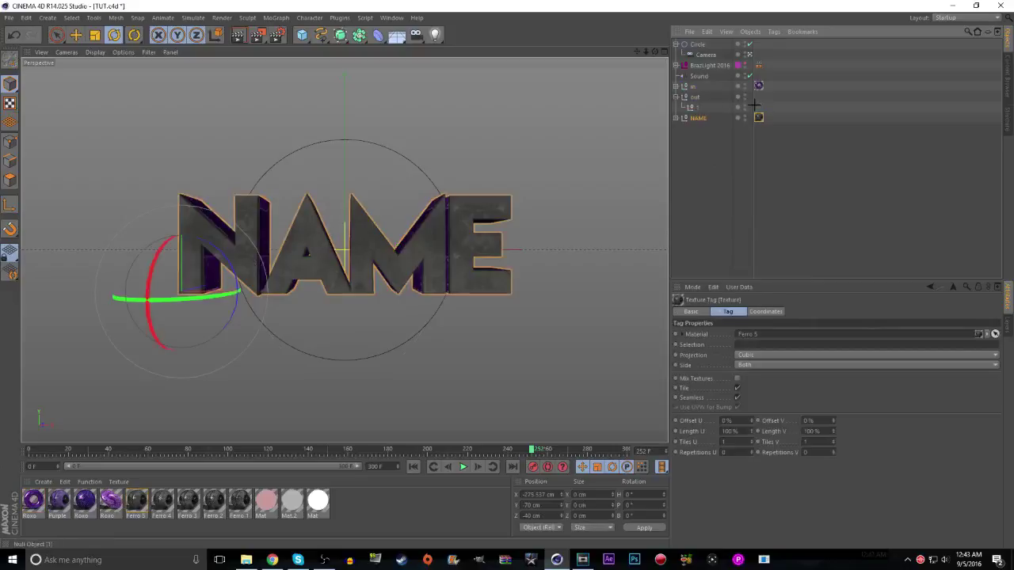
middle_click(694, 98)
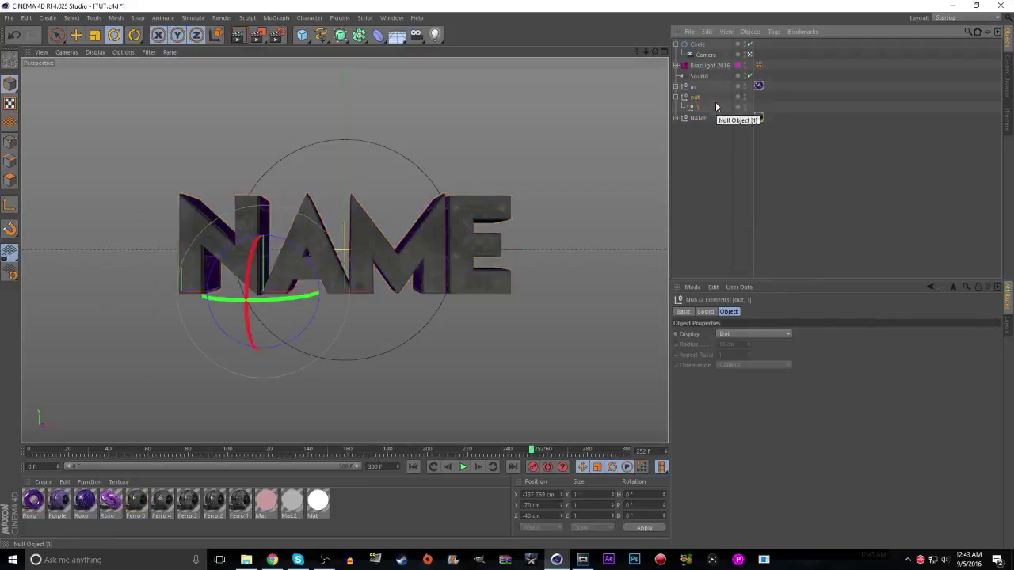
key(Delete)
Replace the in group with its NAME null at the root level, carrying over the Roxo texture tag, and expand both NAME groups
click(677, 86)
click(682, 97)
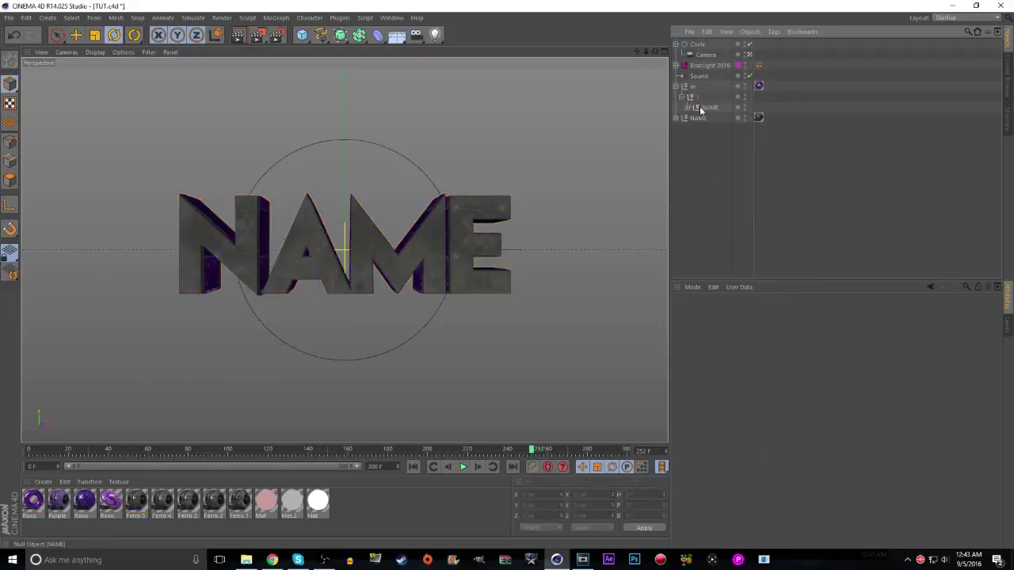
drag(700, 111, 700, 122)
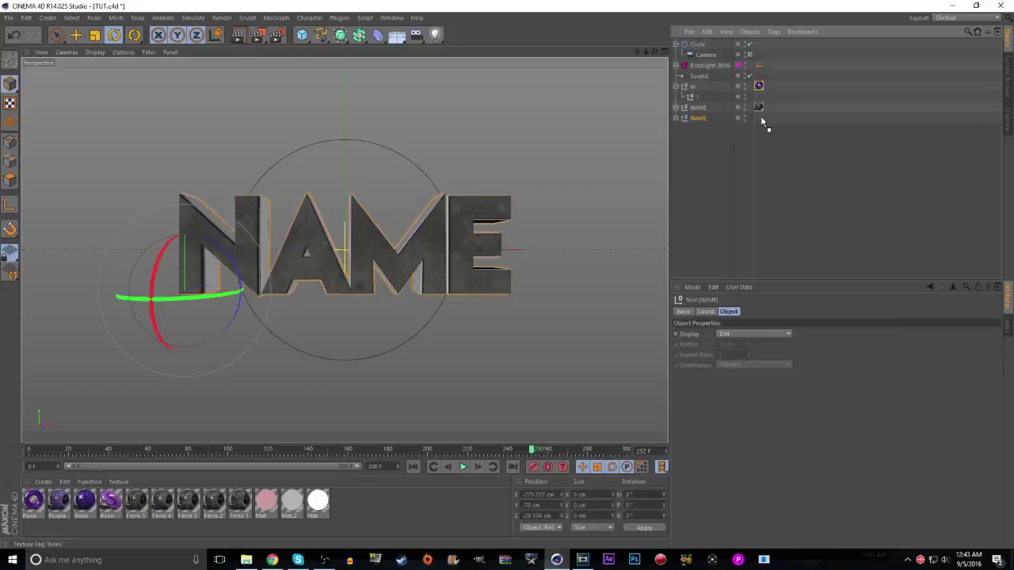
drag(761, 119, 760, 119)
click(692, 86)
key(Delete)
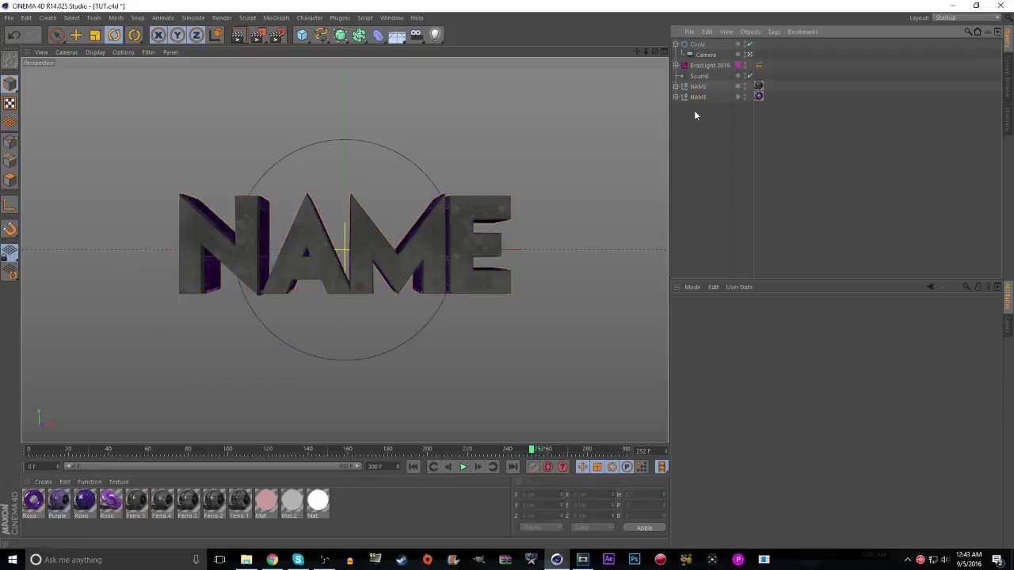
click(677, 97)
click(677, 87)
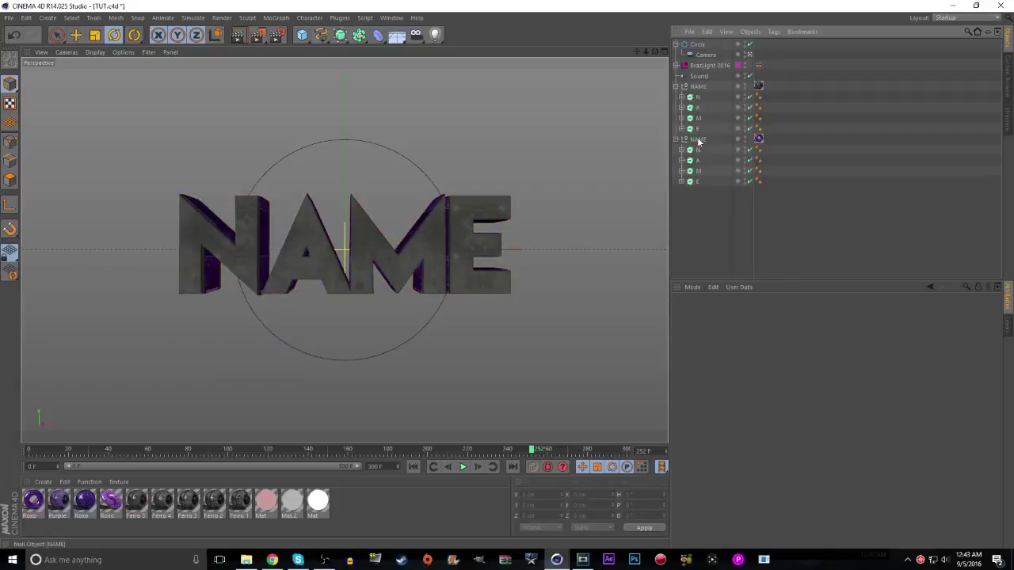
click(698, 139)
drag(759, 139, 763, 87)
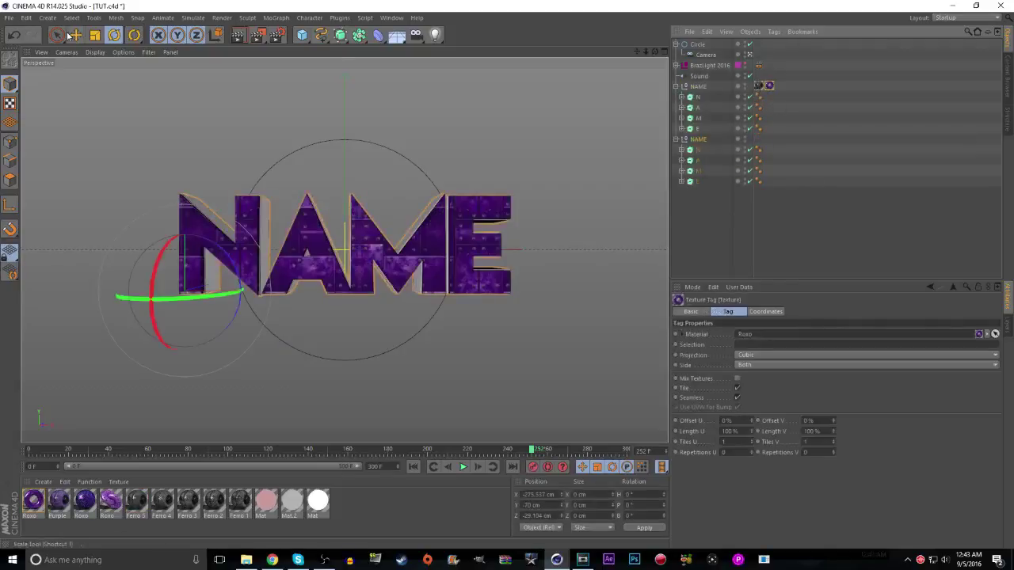
click(14, 35)
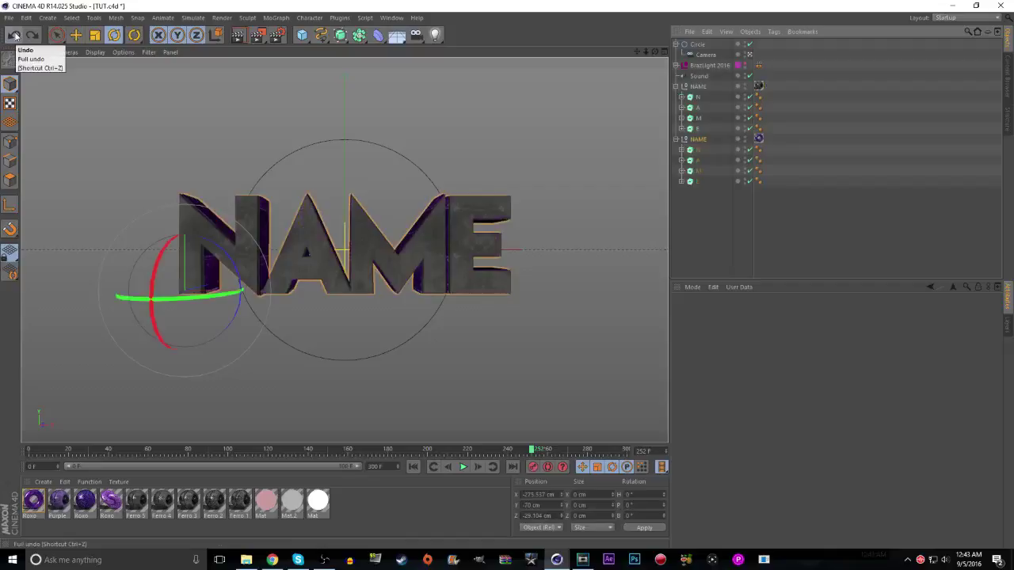
click(725, 220)
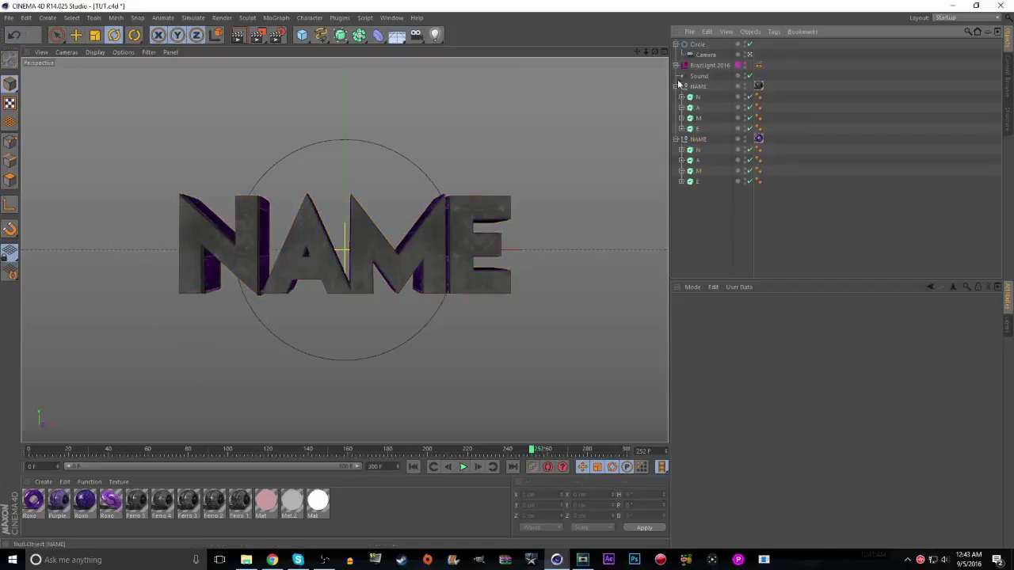
click(302, 35)
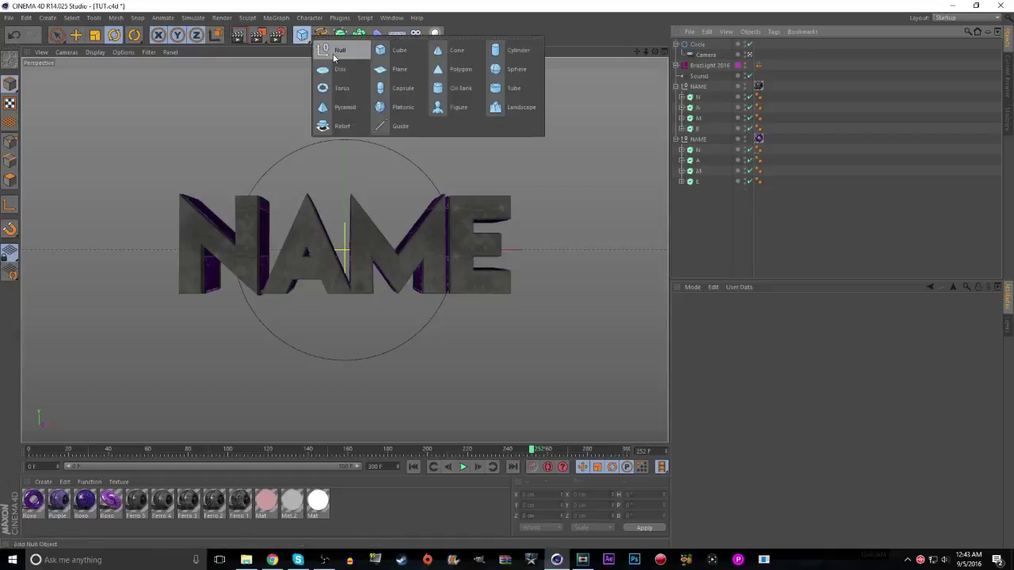
click(333, 54)
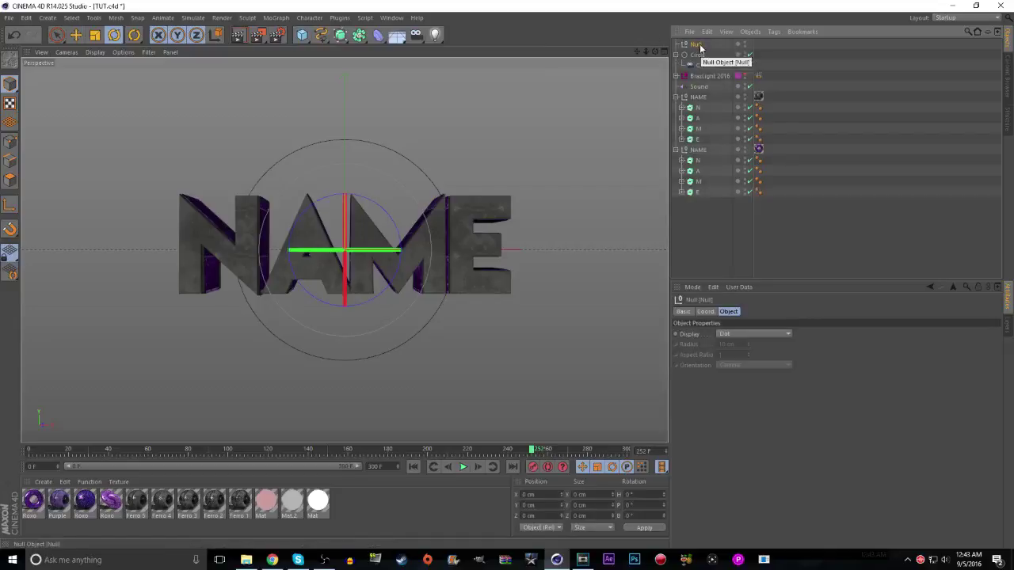
key(Delete)
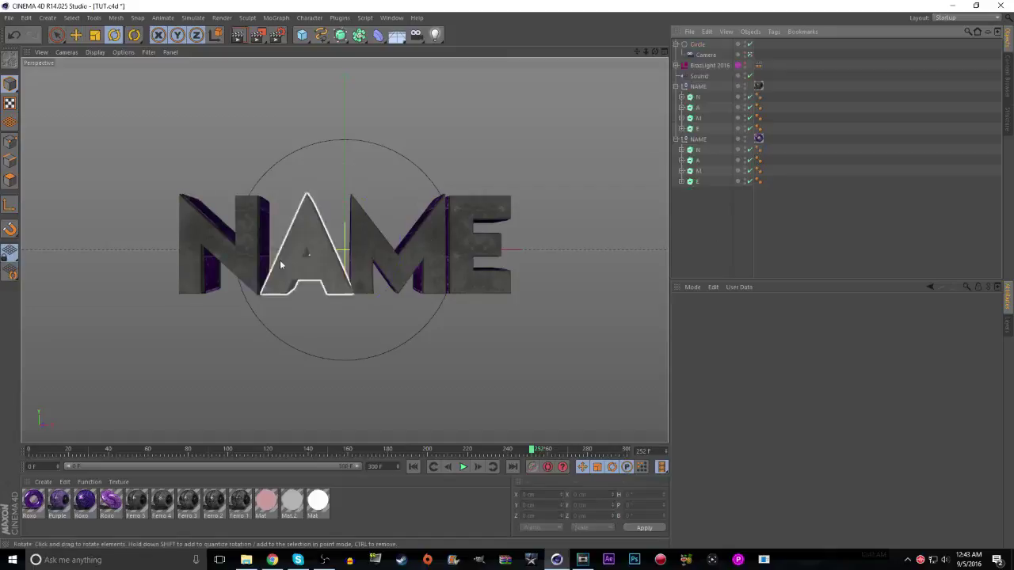
Add a Null object and duplicate it three times to get four nulls at the root level
drag(301, 35, 329, 49)
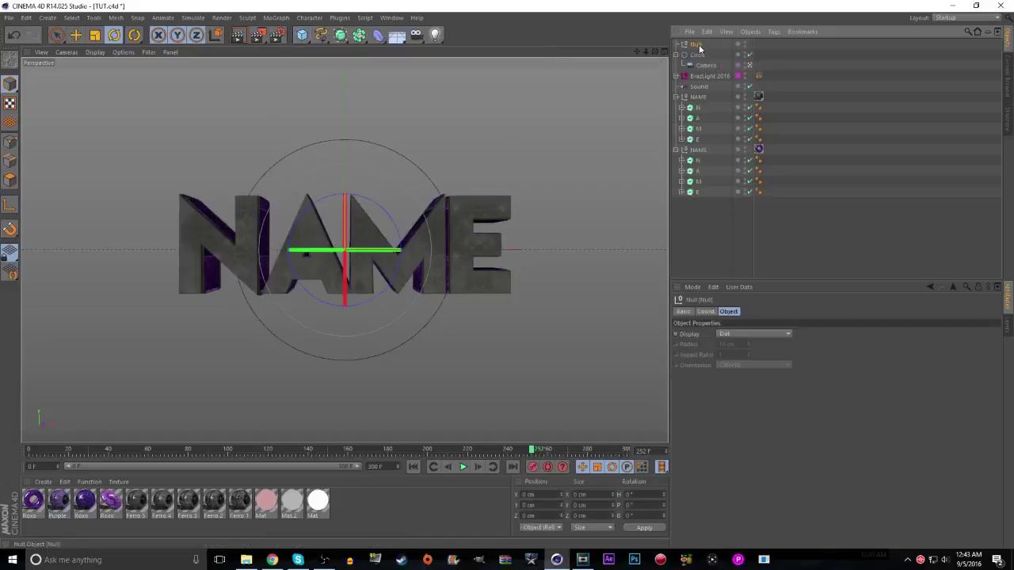
key(ctrl+c)
key(ctrl+v)
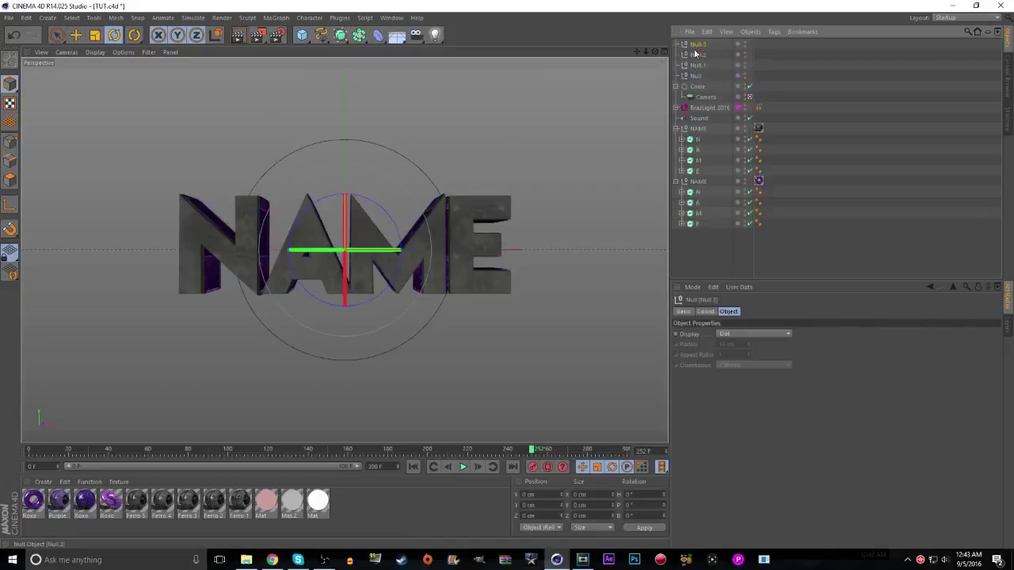
click(776, 79)
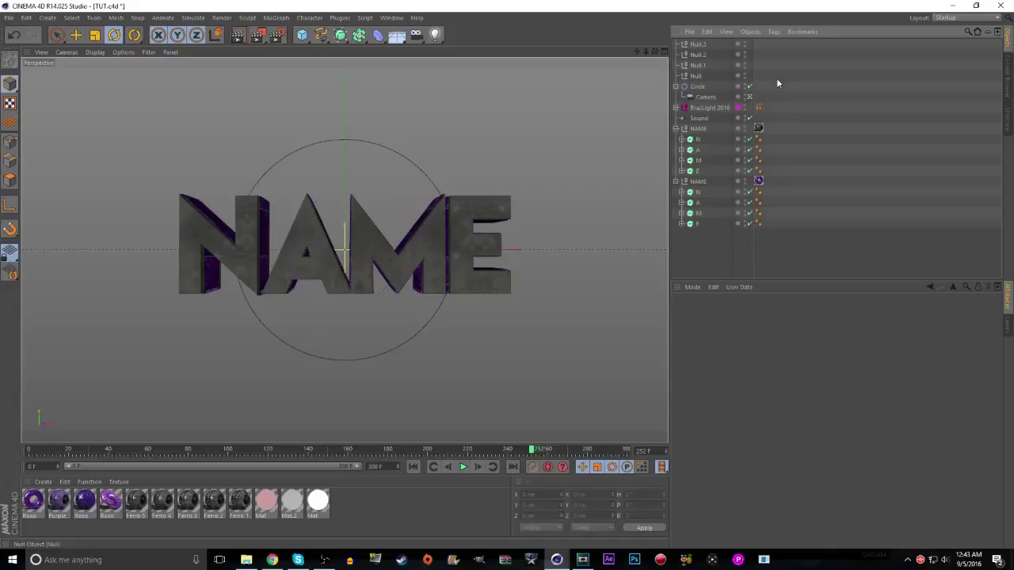
Rename the four nulls N, A, M and E, working upward from the lowest one
double_click(698, 76)
double_click(697, 66)
text(A)
double_click(700, 55)
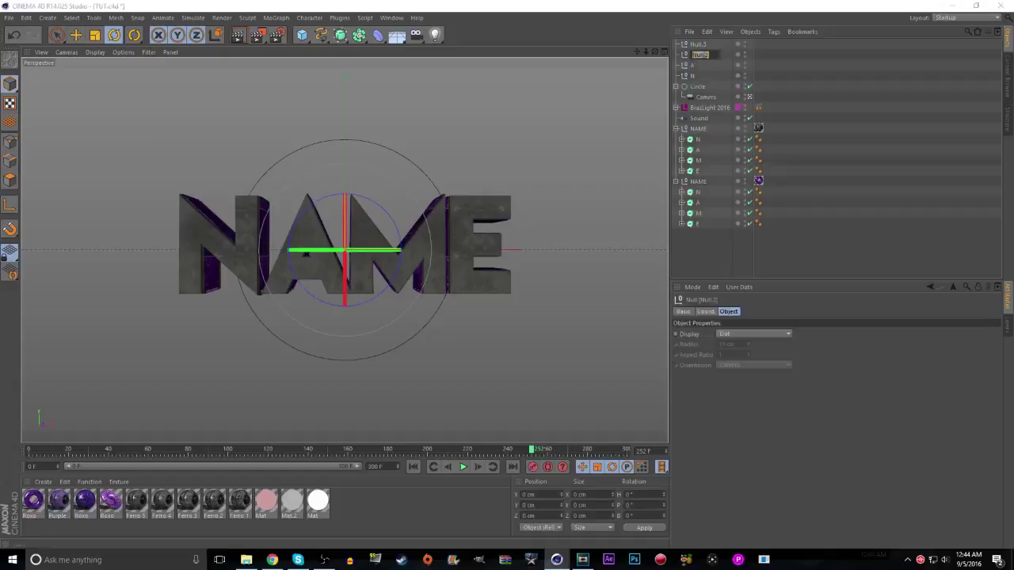
key(Return)
double_click(697, 46)
text(E)
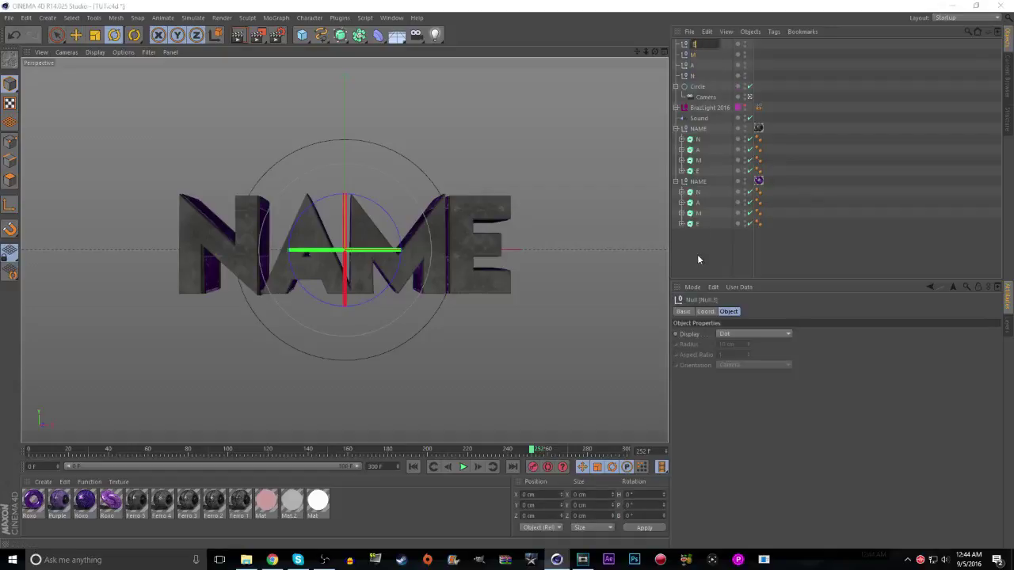
key(Return)
Move both N extrude objects from the NAME groups into the N null and both A extrudes into the A null
click(698, 192)
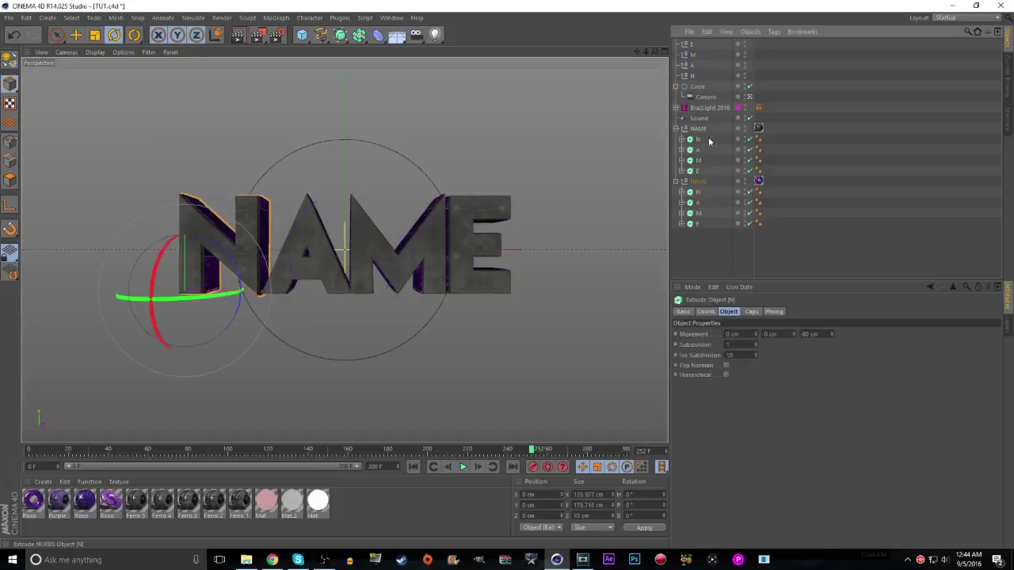
ctrl+click(697, 140)
drag(698, 140, 687, 76)
click(680, 77)
click(698, 182)
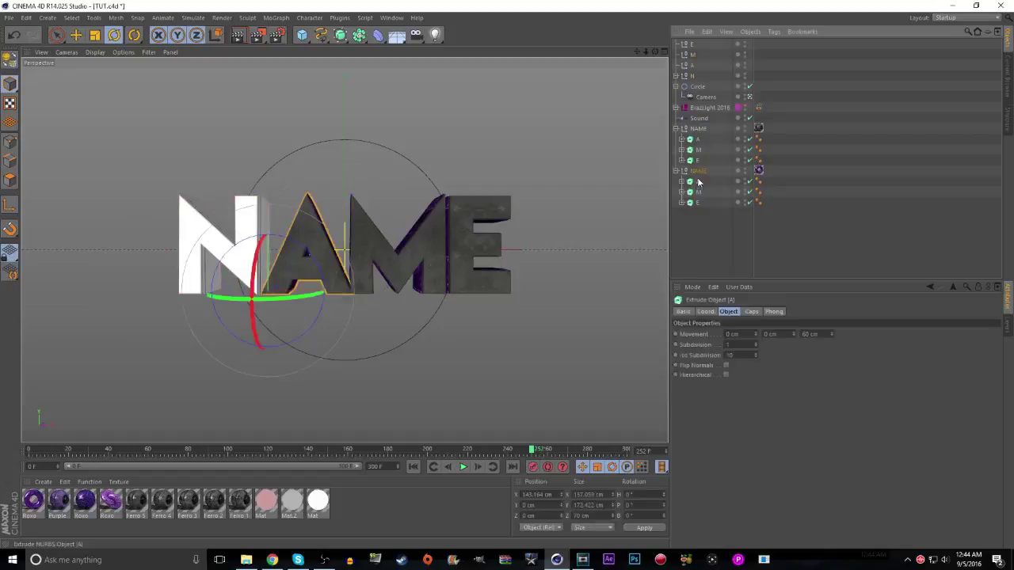
ctrl+click(697, 141)
drag(695, 77, 692, 66)
click(677, 66)
Move both M extrude objects from the NAME groups into the M null and both E extrudes into the E null
click(697, 172)
ctrl+click(698, 140)
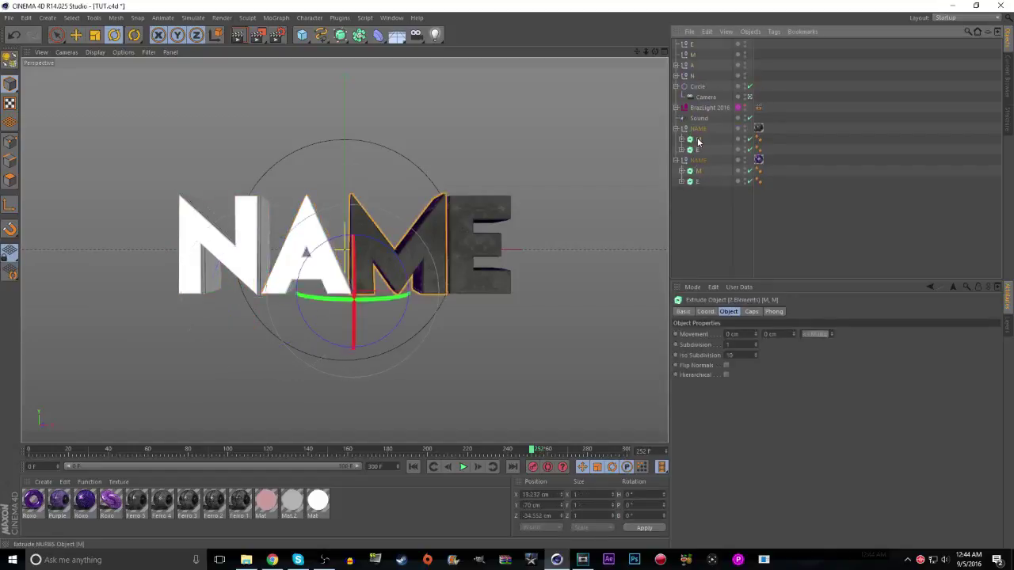
drag(695, 57, 695, 55)
click(677, 55)
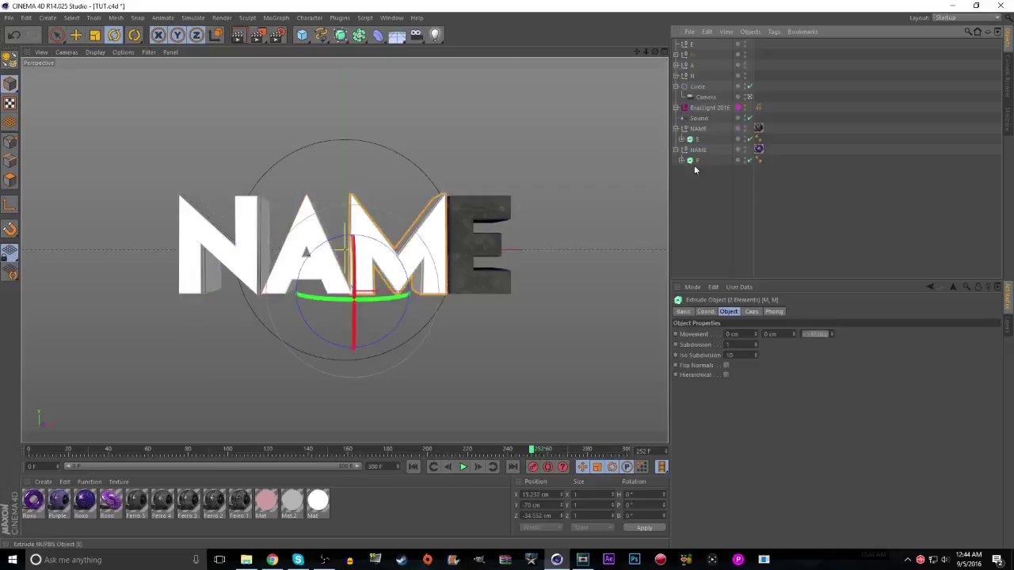
click(695, 160)
ctrl+click(697, 140)
drag(693, 64, 695, 45)
click(677, 44)
Expand the letter nulls and place the Ferro 5 texture tag on the first extrude inside each of N, A, M and E
click(676, 87)
click(675, 76)
click(676, 65)
click(676, 55)
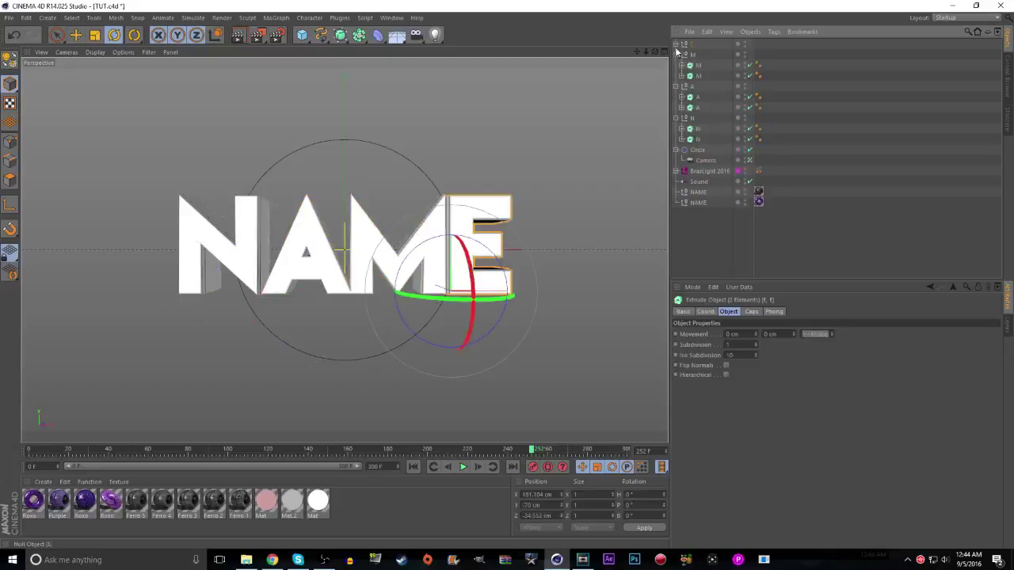
click(676, 44)
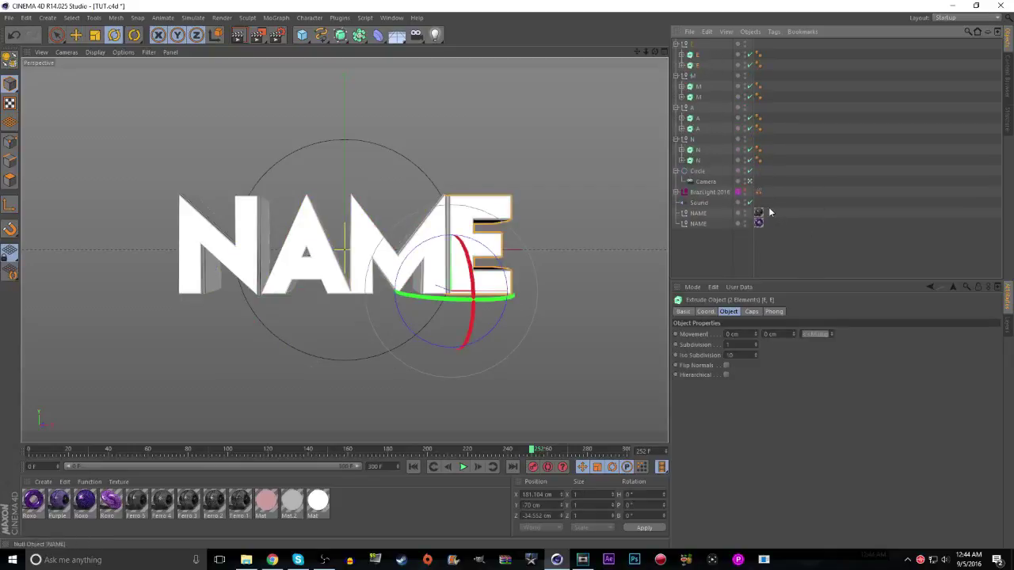
drag(757, 214, 768, 151)
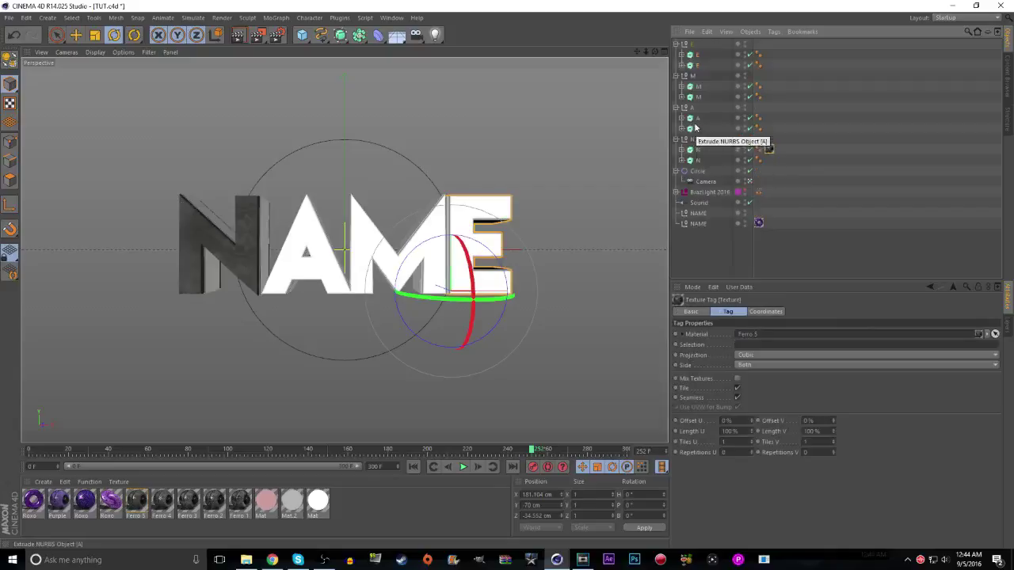
click(836, 135)
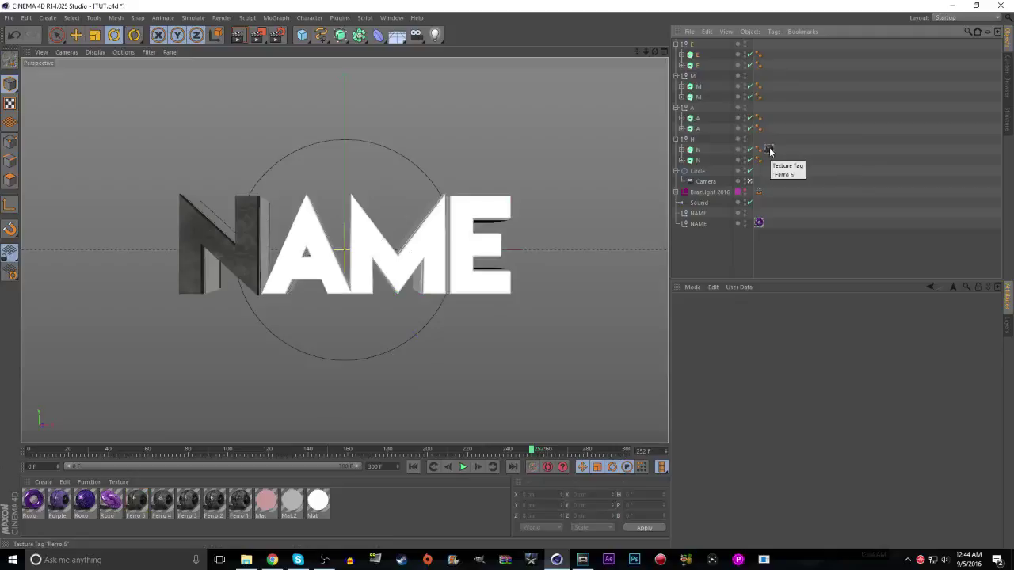
ctrl+drag(770, 149, 769, 118)
ctrl+drag(769, 118, 769, 54)
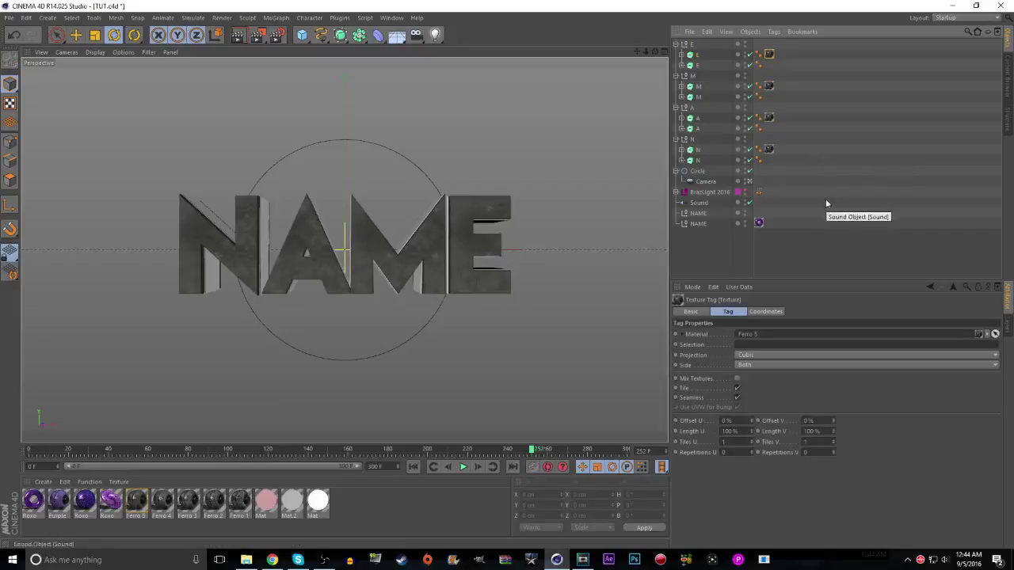
Transfer the Roxo texture tag from the NAME null to the second extrude in the N, A and E nulls
drag(763, 225, 769, 97)
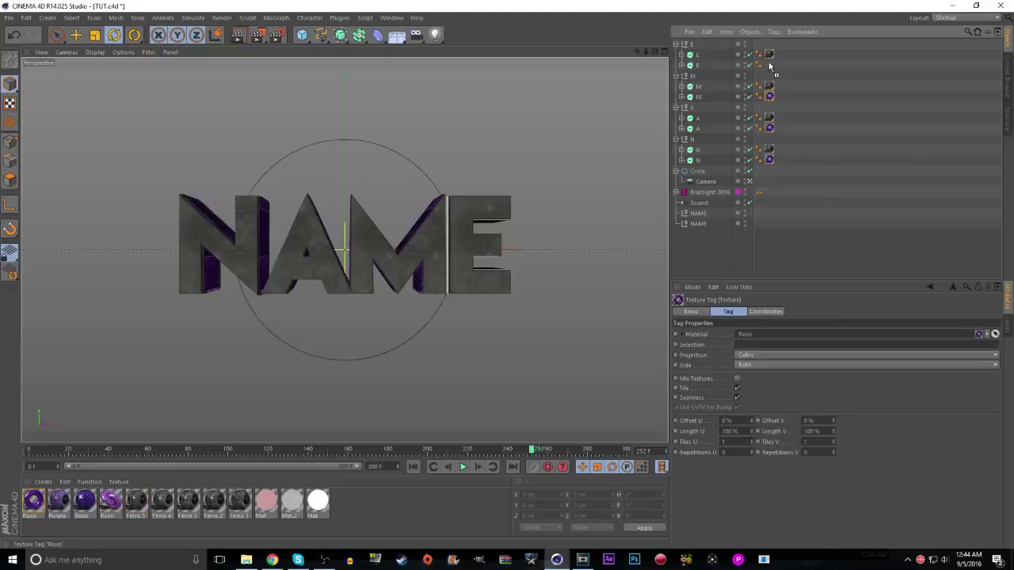
drag(770, 67, 769, 65)
click(769, 54)
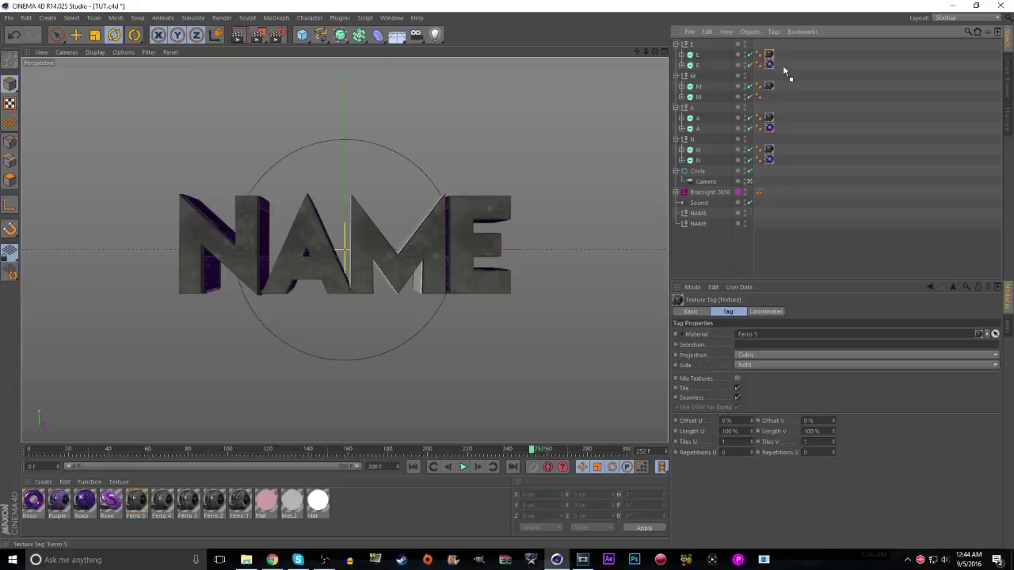
click(812, 102)
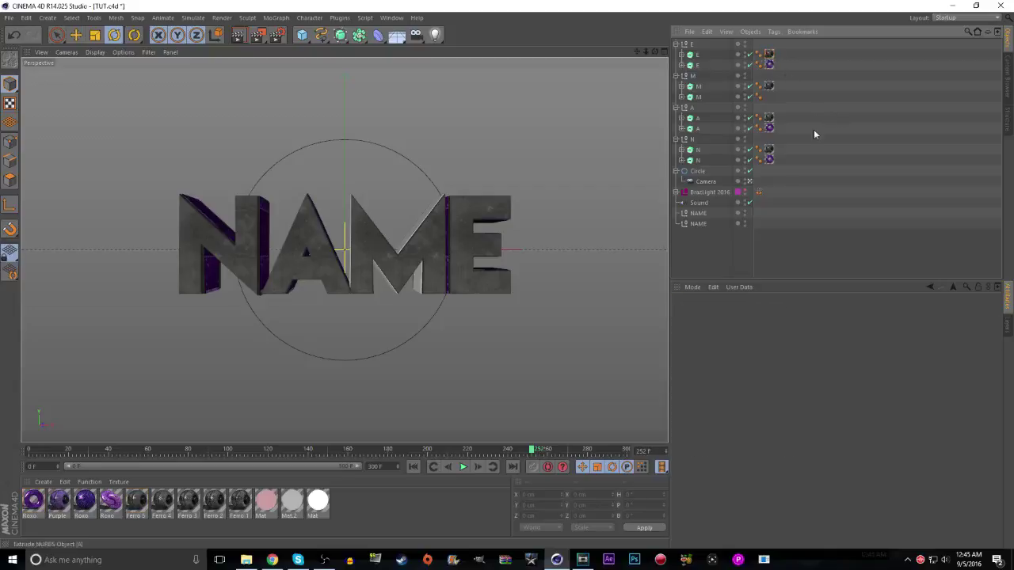
Delete the two empty NAME nulls and save the project
drag(710, 249, 690, 209)
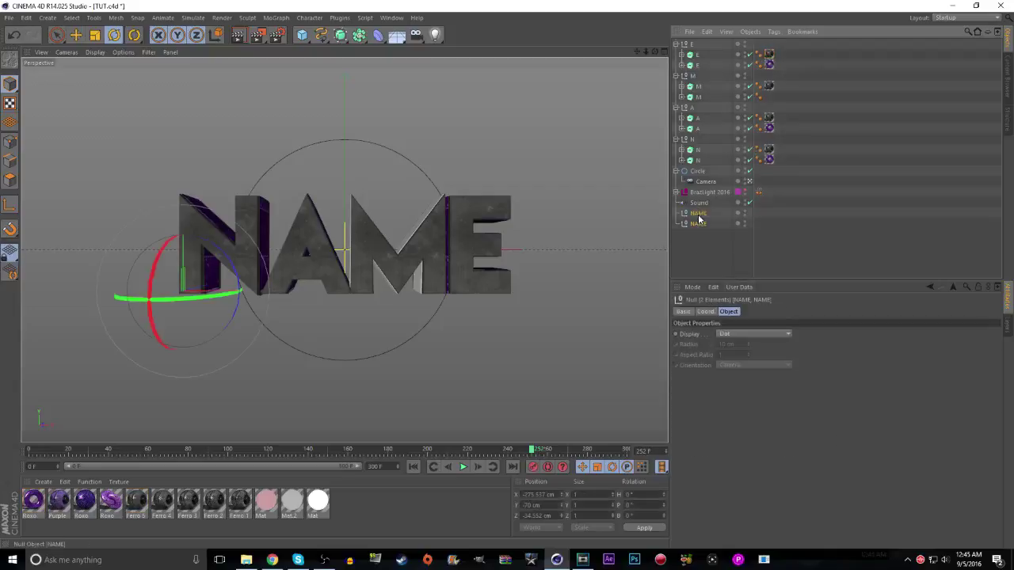
key(Delete)
click(11, 17)
click(31, 104)
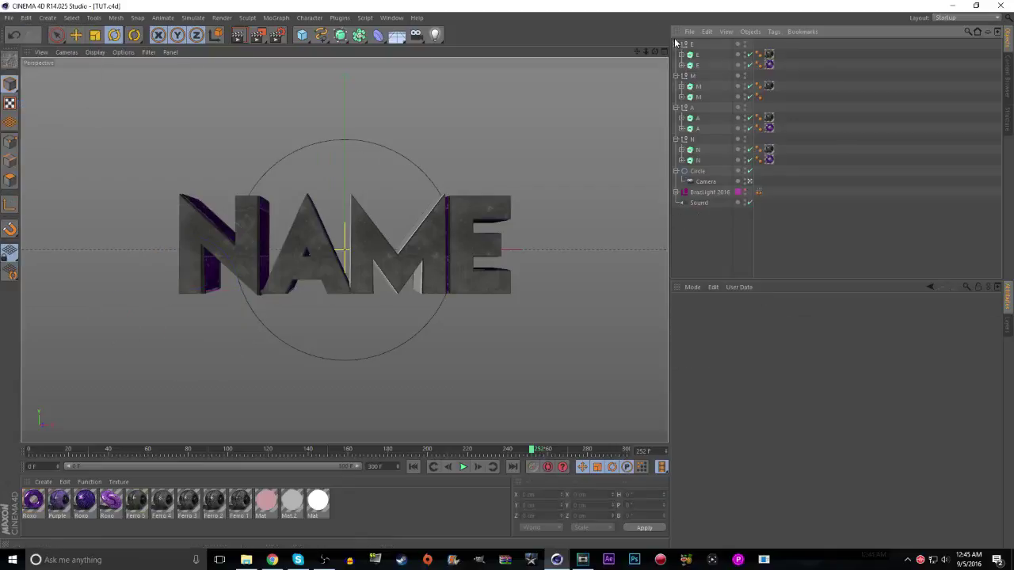
click(698, 139)
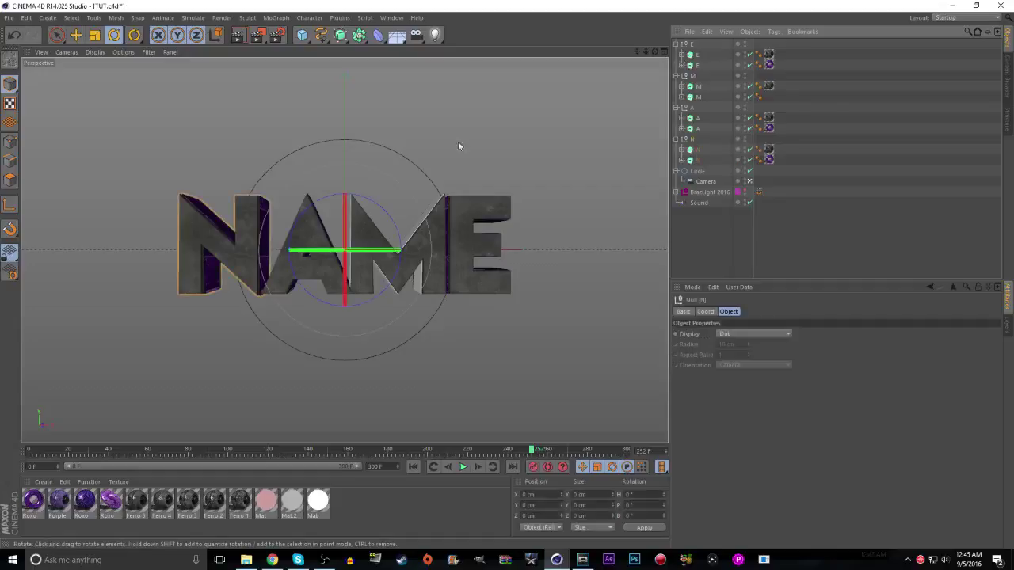
drag(358, 275, 261, 240)
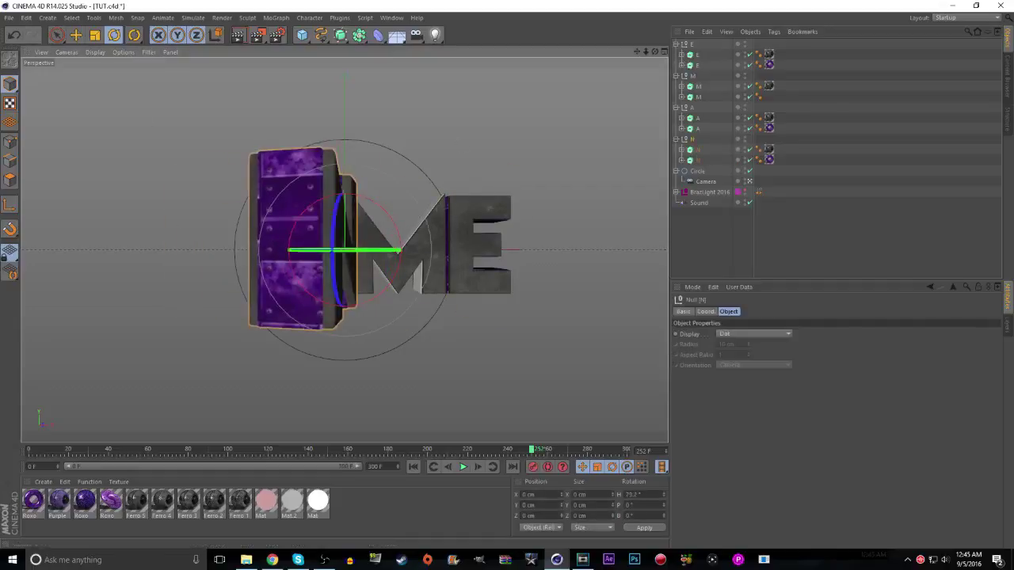
click(15, 34)
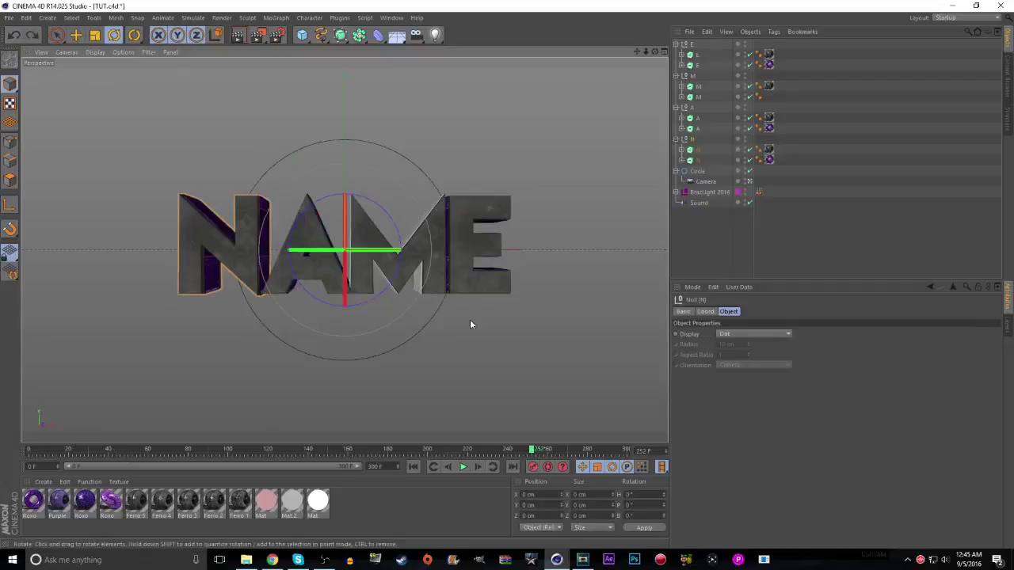
Record a keyframe at frame 0 for the N, A, M and E nulls together
click(698, 136)
ctrl+click(693, 109)
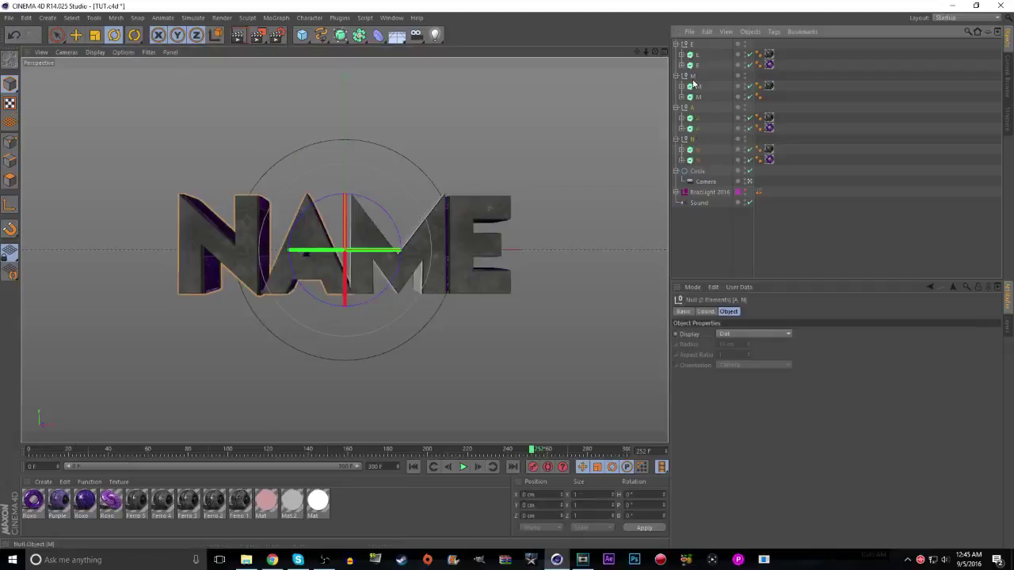
ctrl+click(693, 76)
ctrl+click(690, 44)
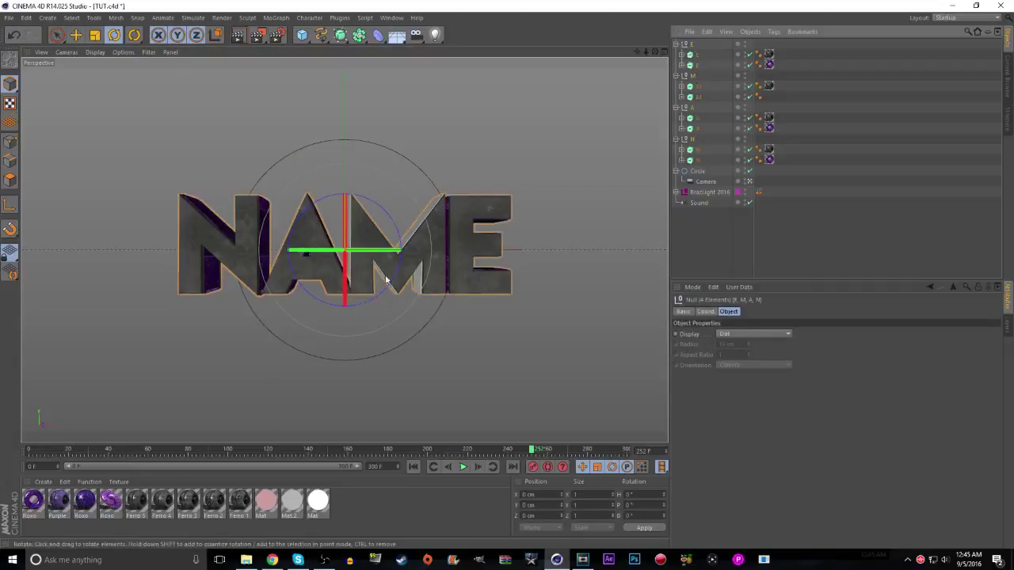
click(32, 453)
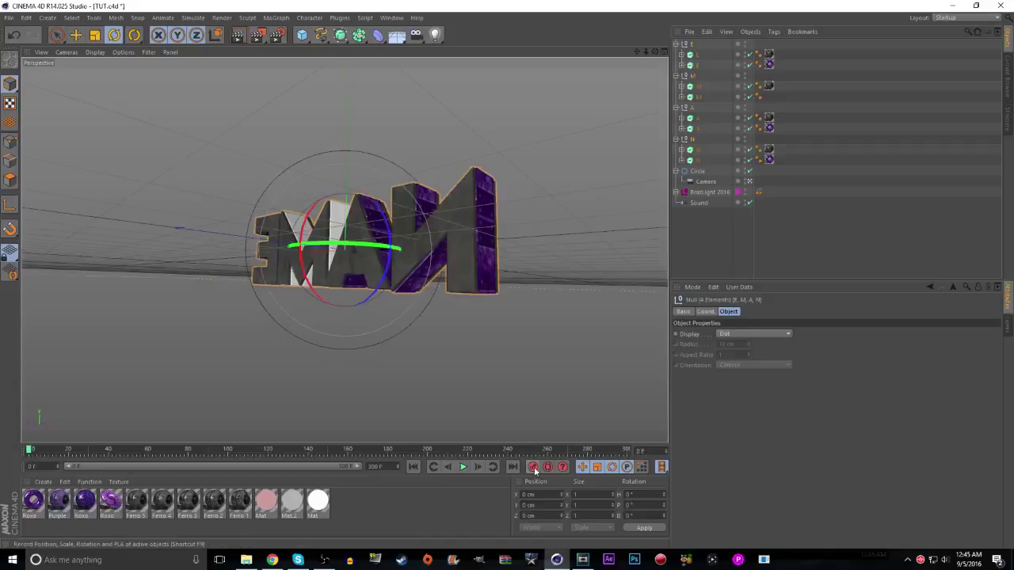
Copy the Roxo texture tag onto the second M extrude and save the project
click(825, 166)
mouse_move(770, 72)
mouse_down()
mouse_move(779, 86)
mouse_move(770, 66)
mouse_up()
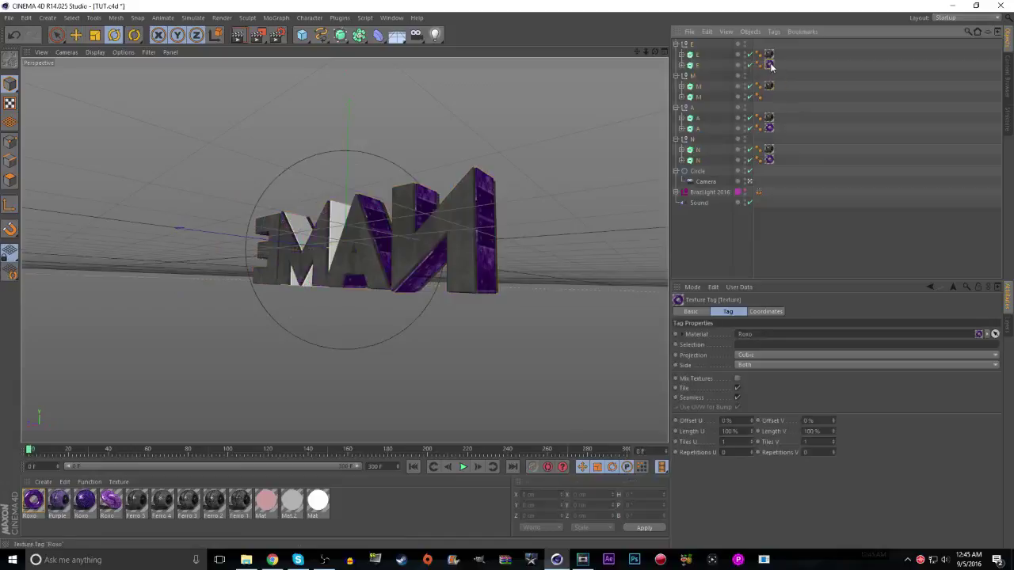
drag(775, 103, 775, 97)
click(844, 110)
click(7, 17)
click(22, 105)
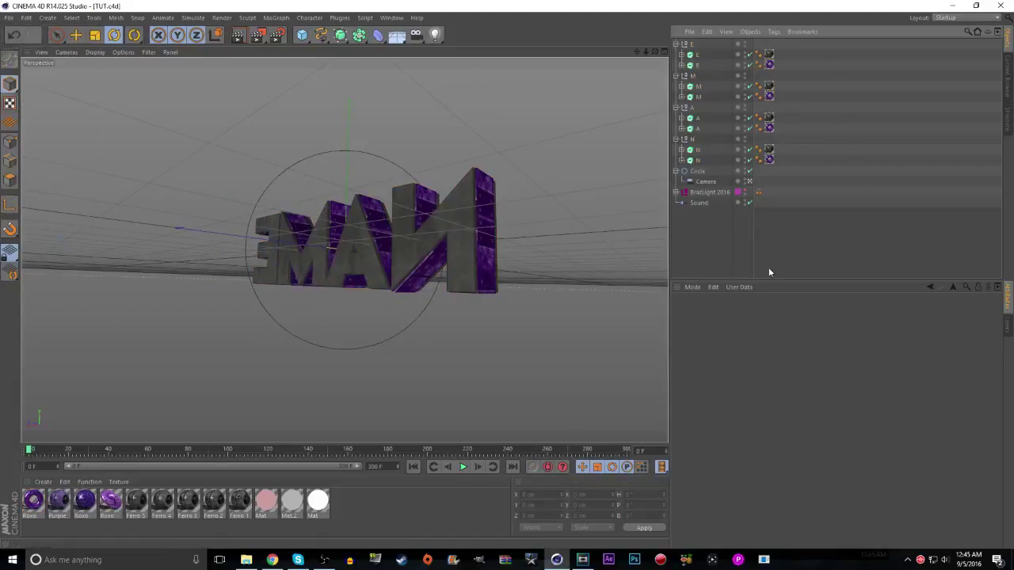
click(694, 140)
ctrl+click(692, 109)
ctrl+click(694, 76)
ctrl+click(692, 45)
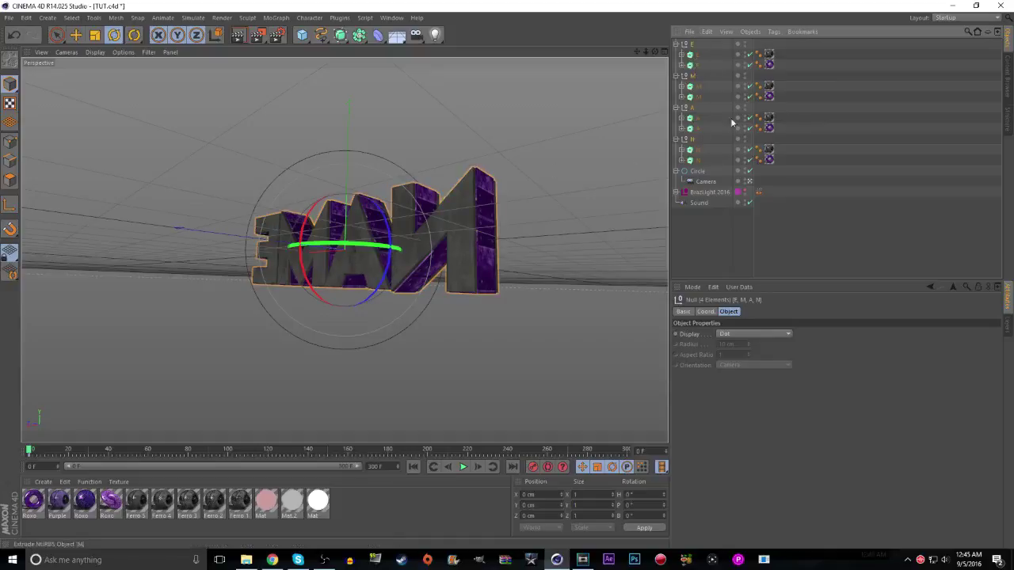
click(817, 163)
Select the N null, move the timeline to frame 252 and save the project
drag(257, 450, 293, 456)
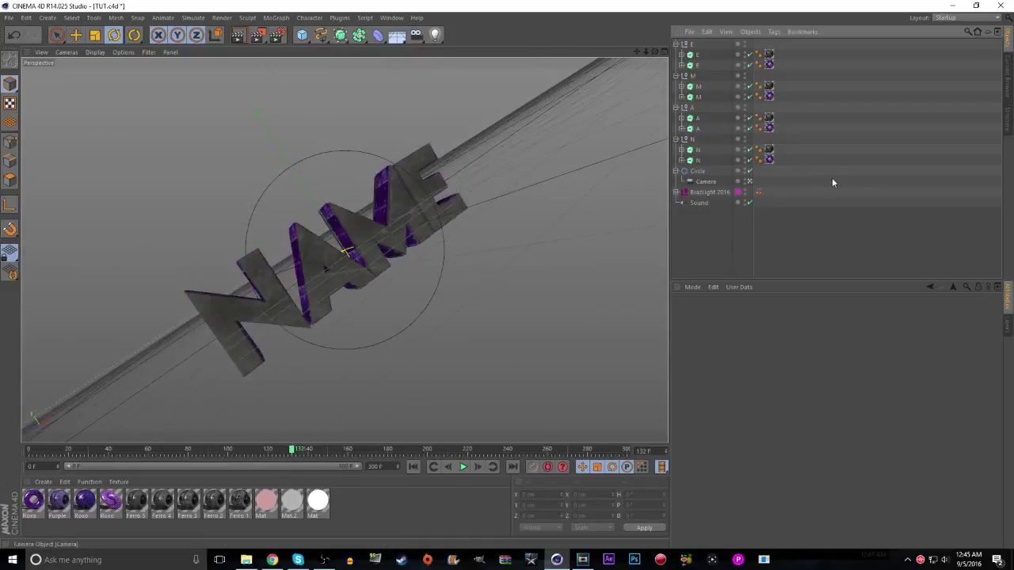
click(693, 139)
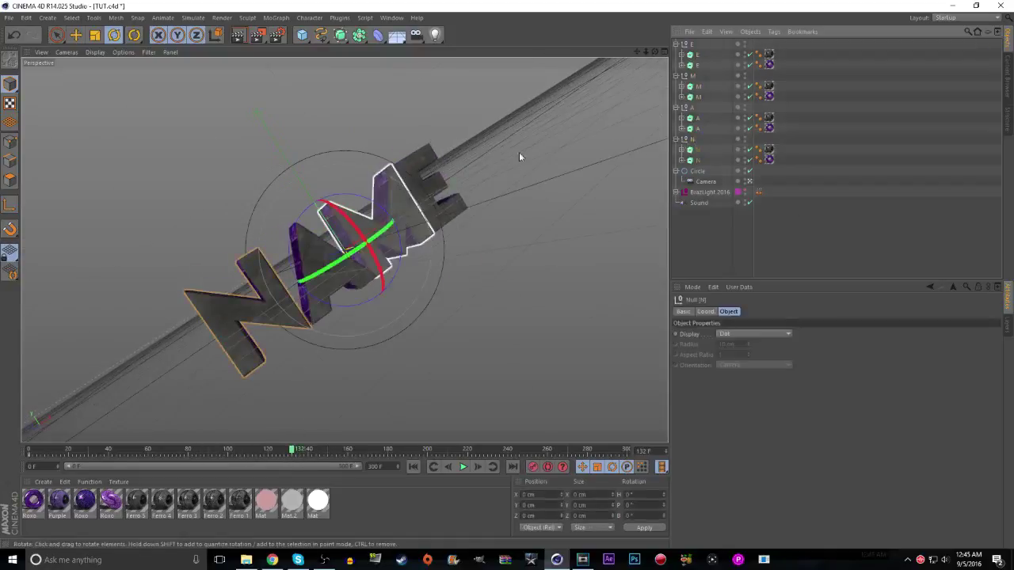
drag(291, 451, 531, 450)
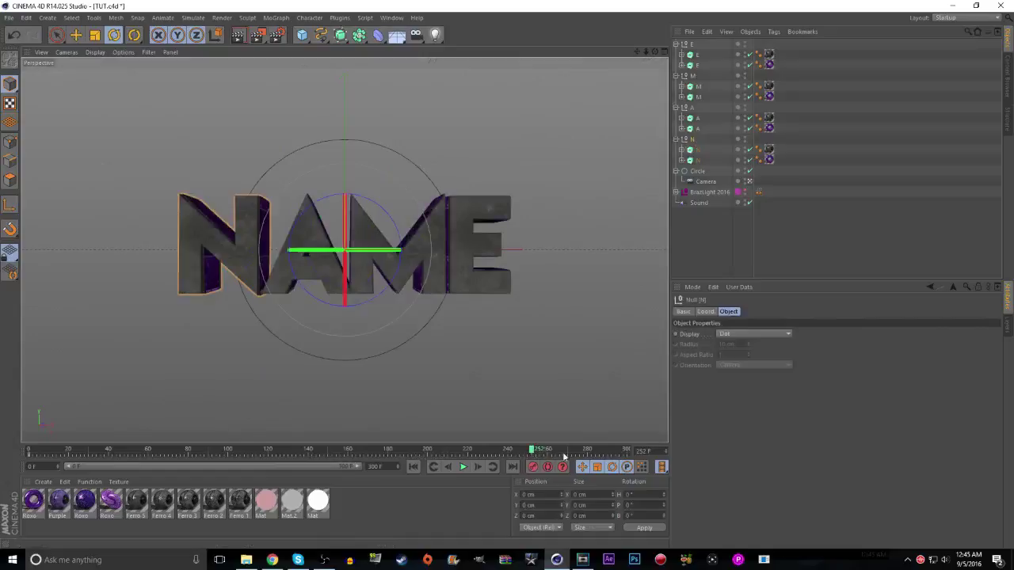
click(9, 17)
click(23, 105)
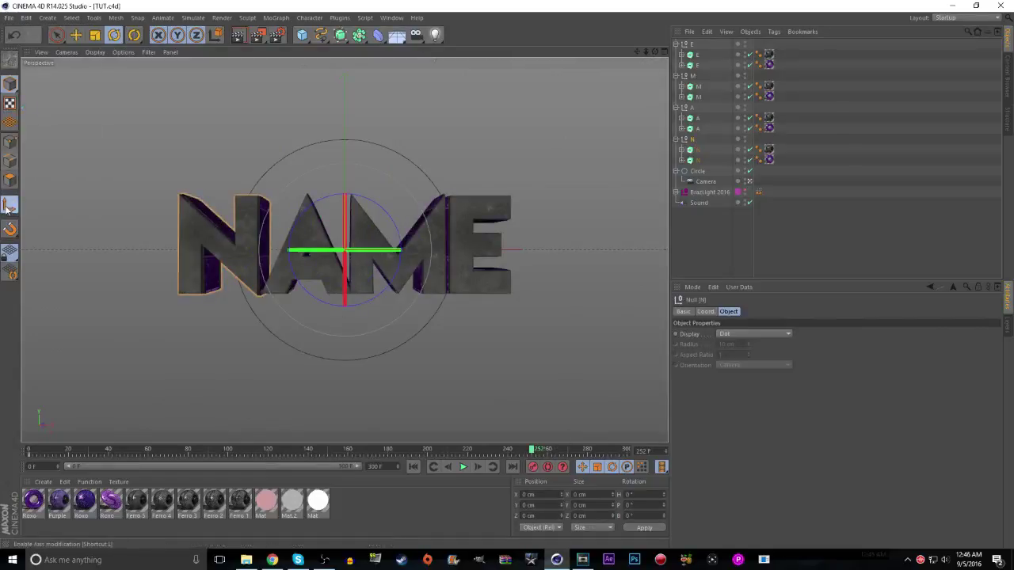
Shift only the N null's axis to the centre of the letter N, at X about -211.5 cm, using the Front view
click(76, 36)
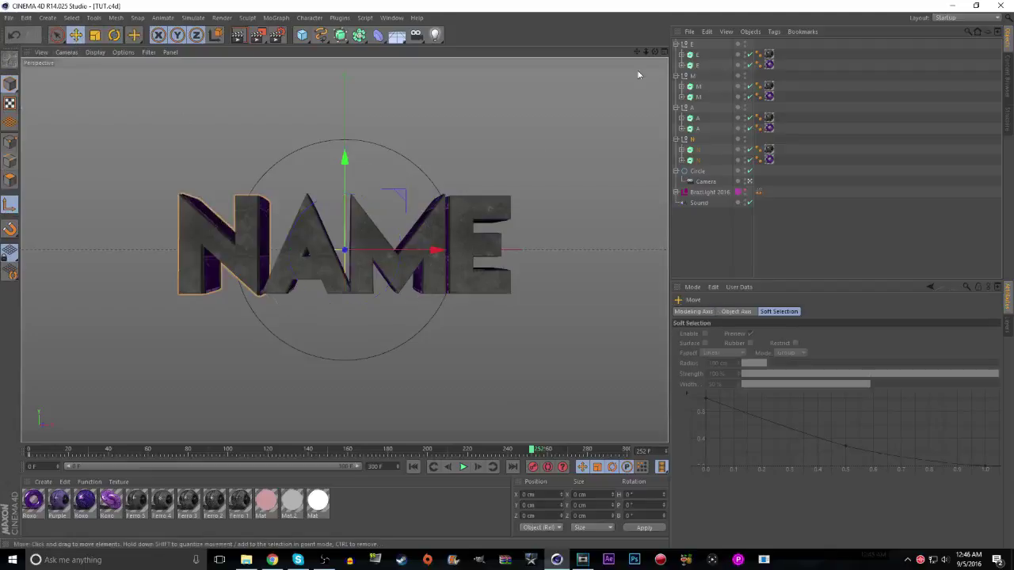
click(750, 182)
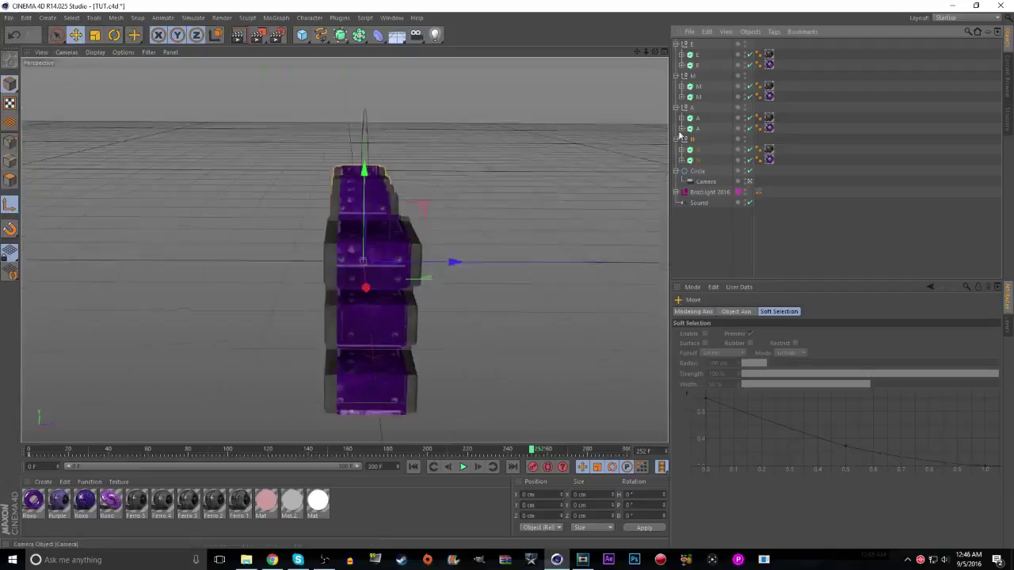
click(662, 52)
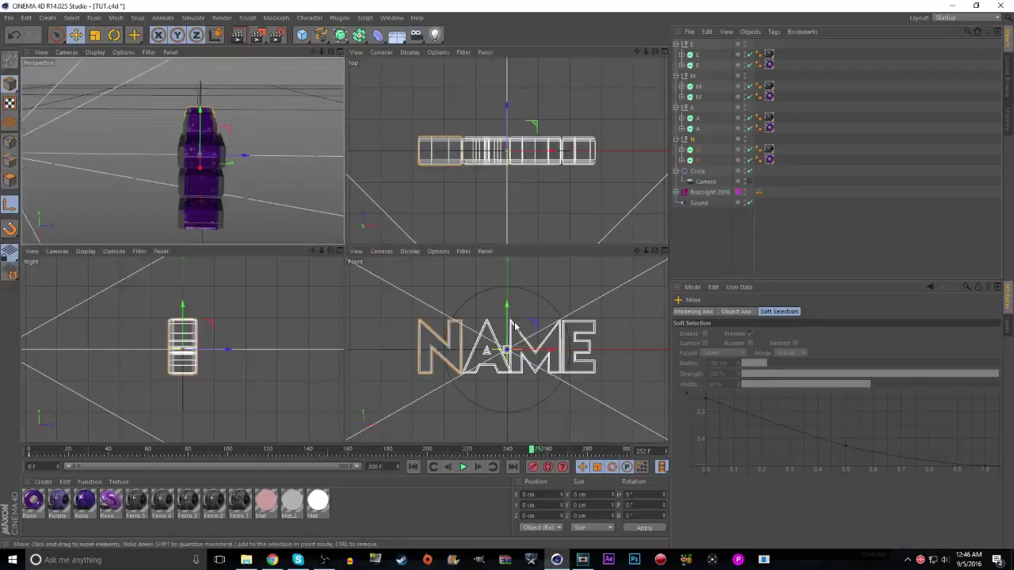
drag(552, 351, 486, 349)
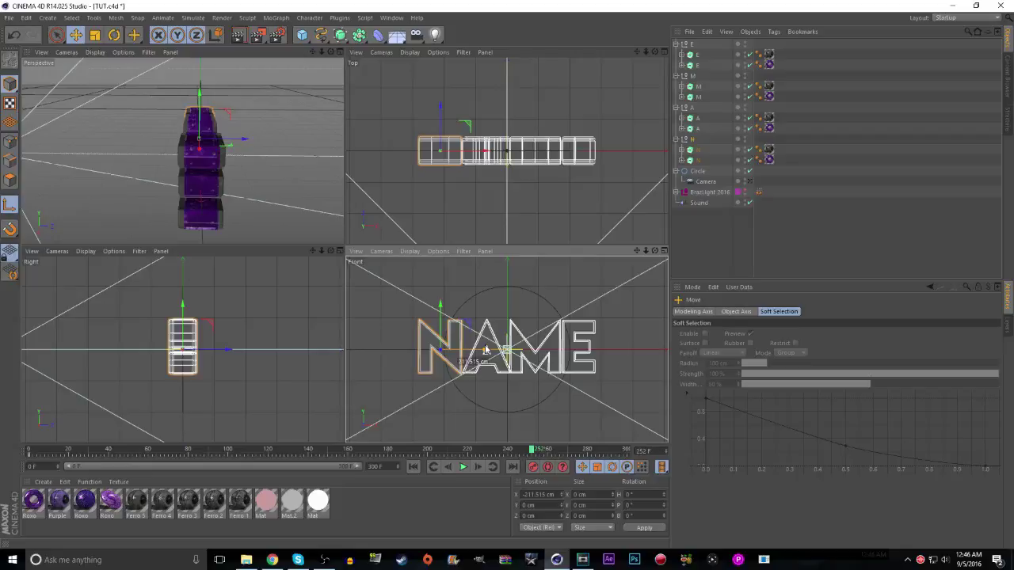
drag(486, 349, 486, 349)
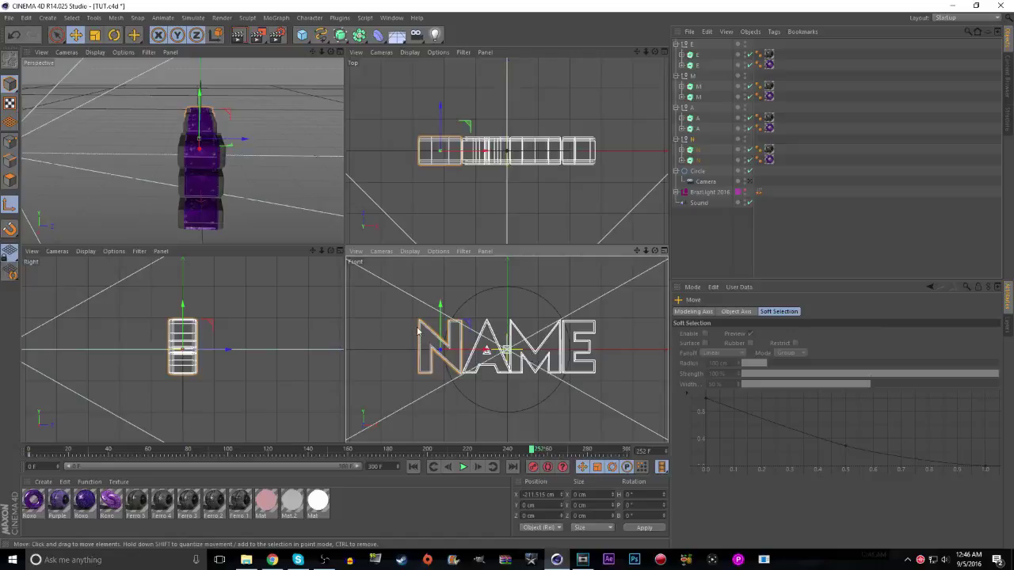
click(10, 206)
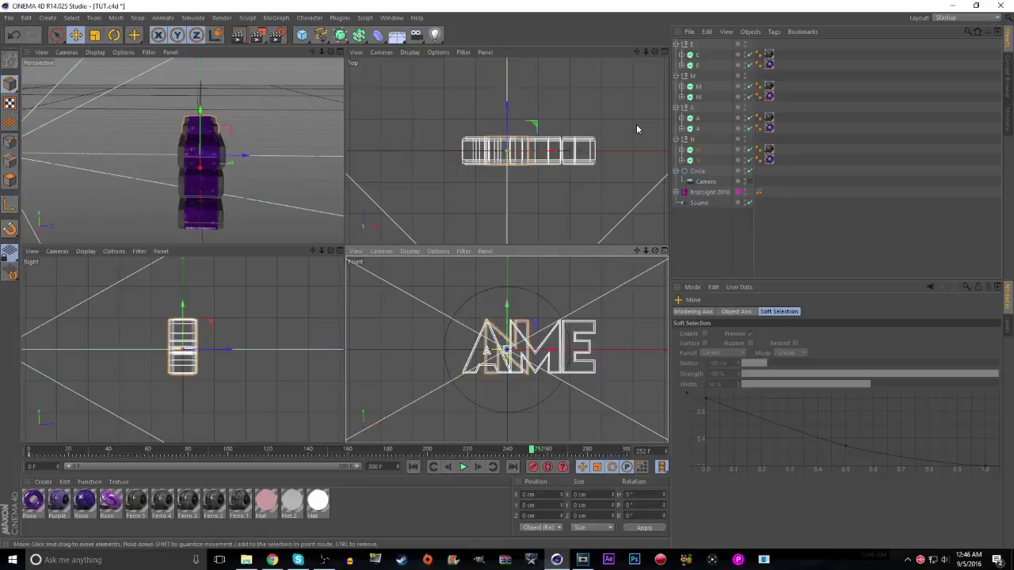
Move the N null back in front of the A to X about -211.6 cm in the camera view and save the project
click(336, 52)
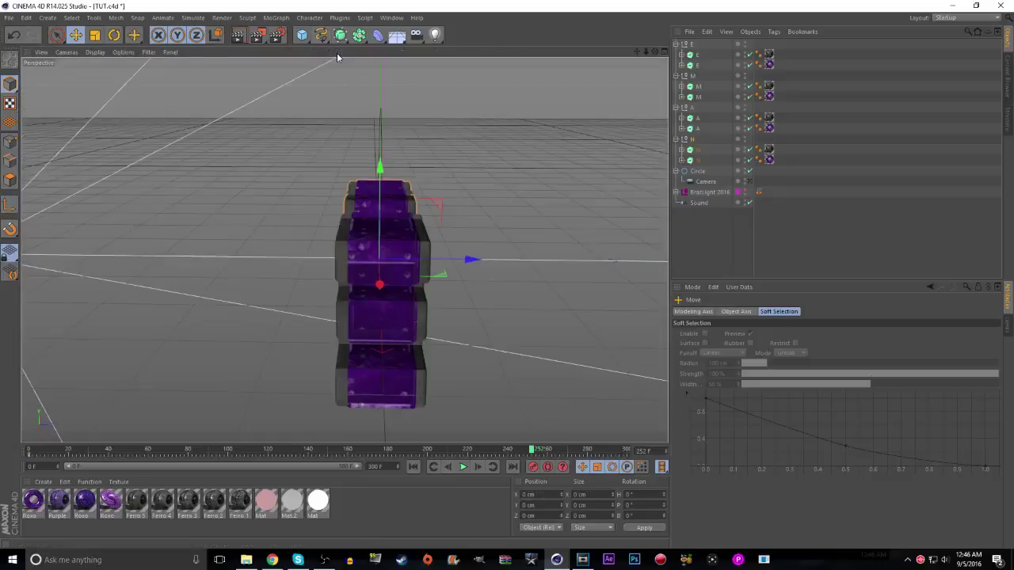
click(749, 181)
click(680, 151)
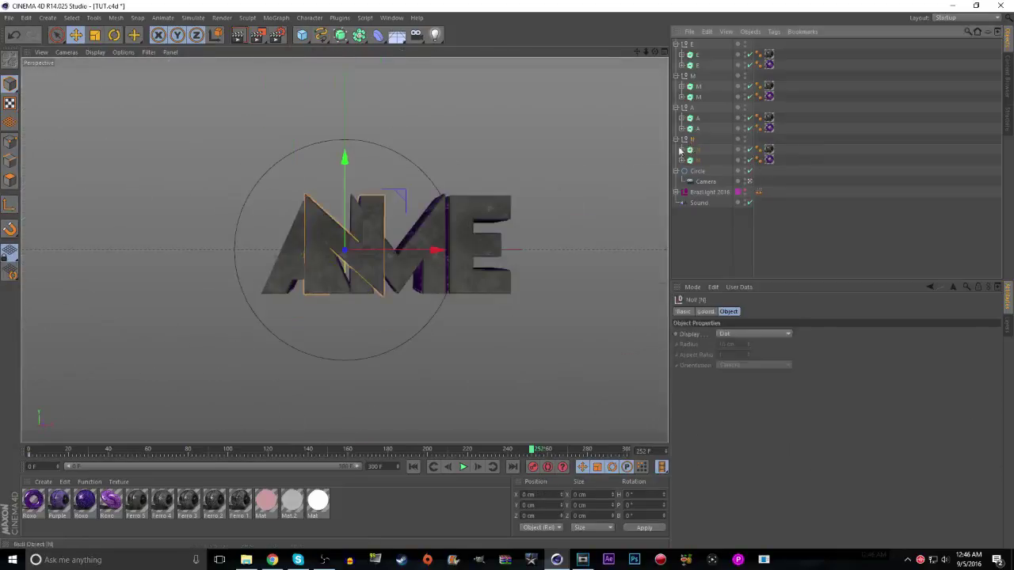
drag(435, 250, 320, 250)
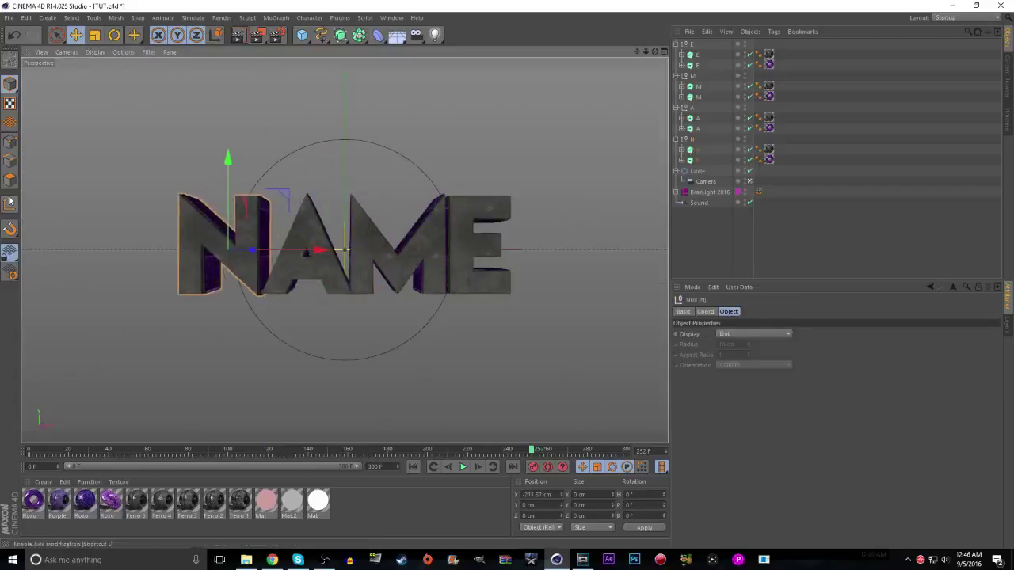
click(9, 17)
click(24, 104)
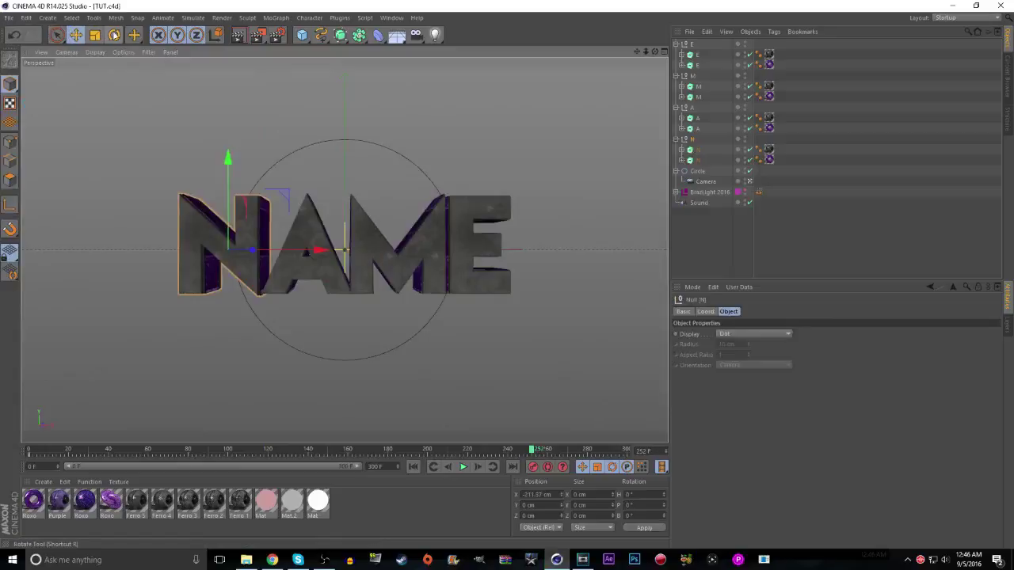
Test-rotate the letter N around its own vertical axis, and undo the rotation and the preceding move
click(115, 35)
drag(193, 249, 482, 248)
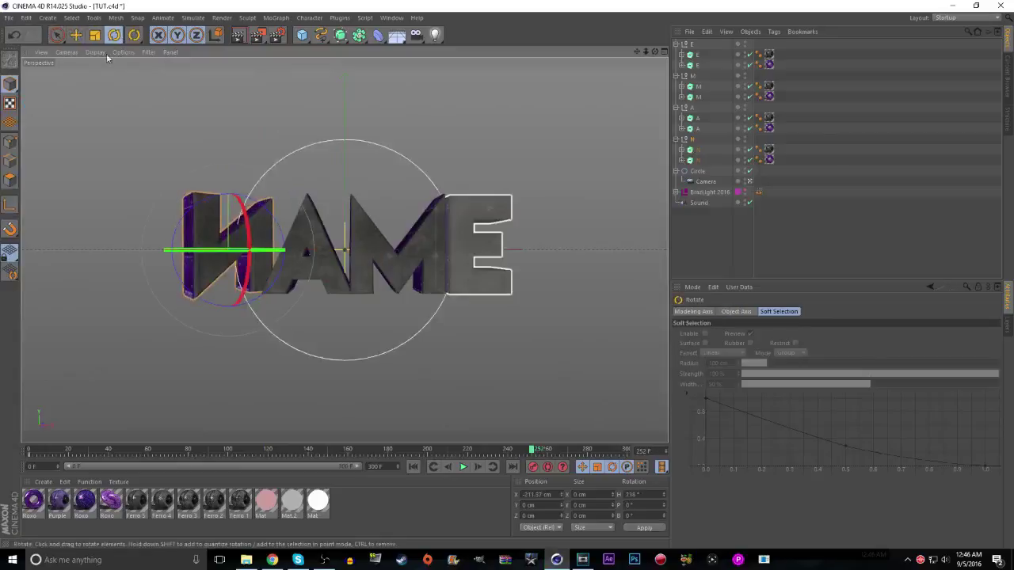
click(14, 35)
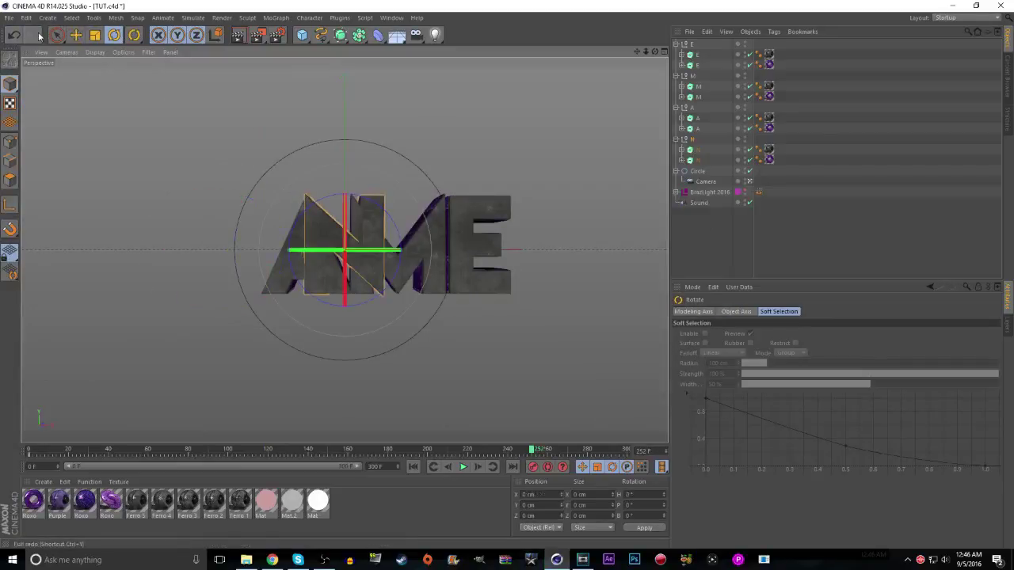
At frame 0, move the N null back to the start of the word at X about -209.8 cm, outside the camera view
click(692, 140)
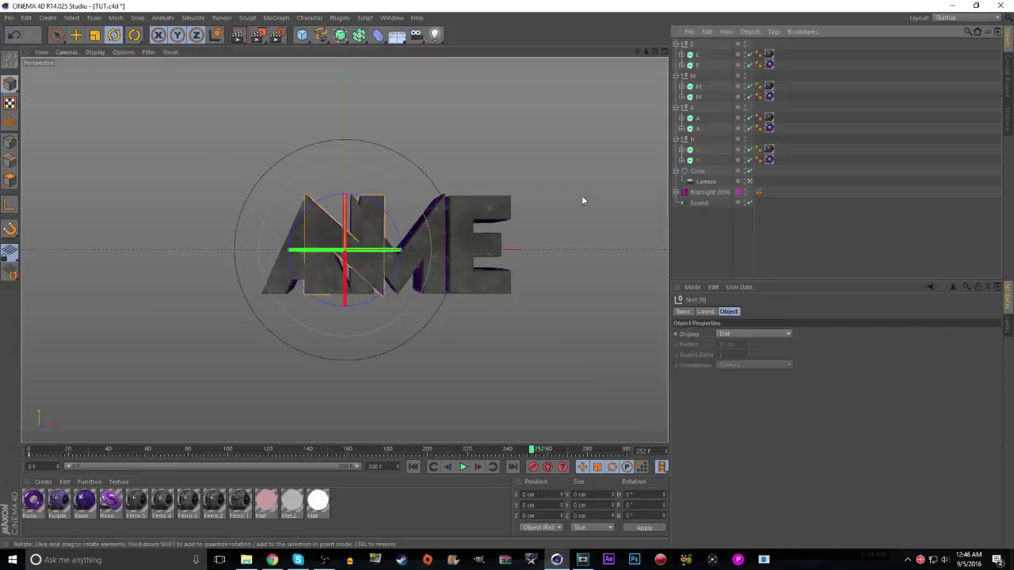
click(30, 451)
key(e)
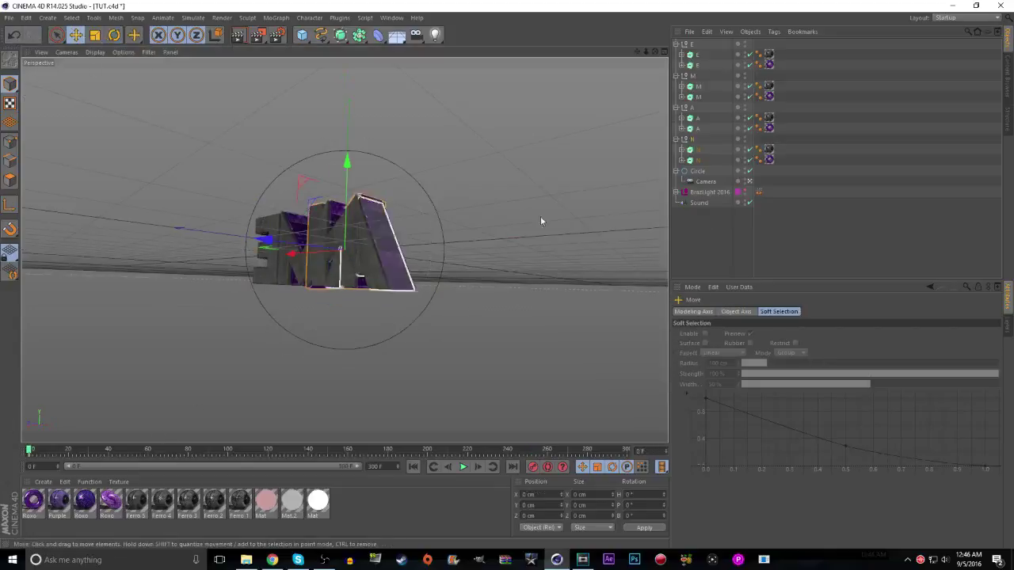
click(748, 182)
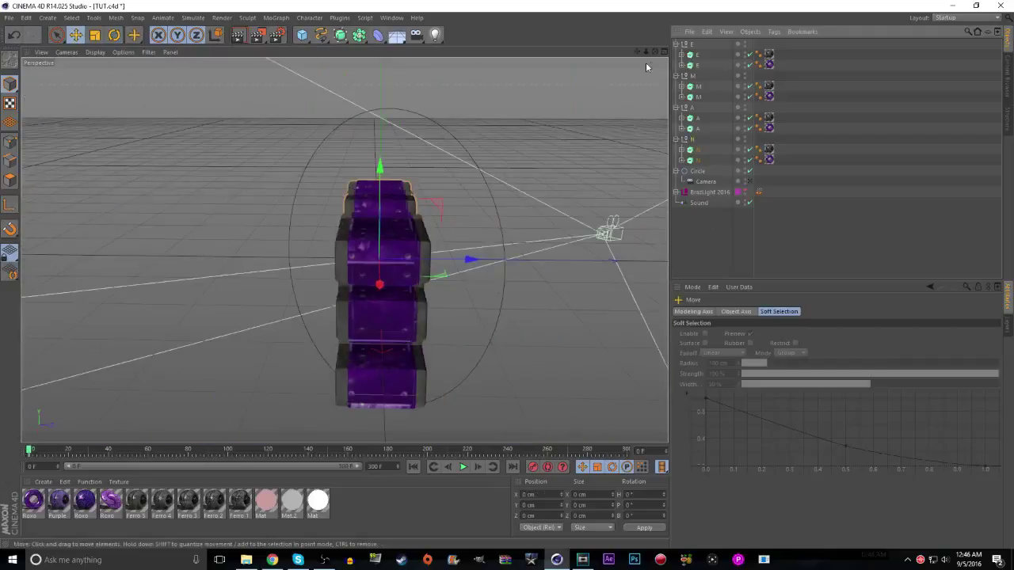
drag(655, 51, 741, 66)
alt+drag(345, 251, 344, 249)
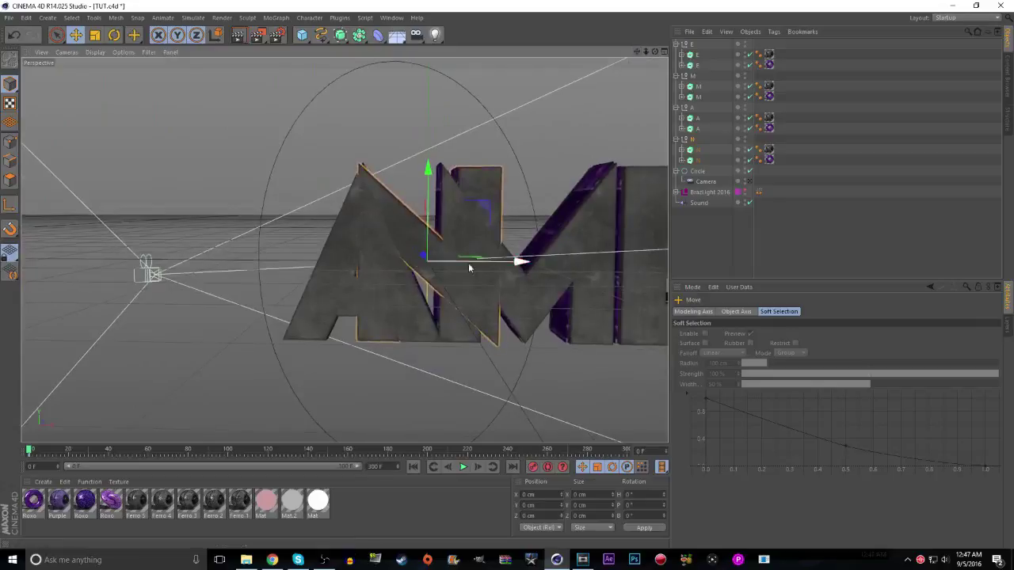
drag(519, 264, 315, 263)
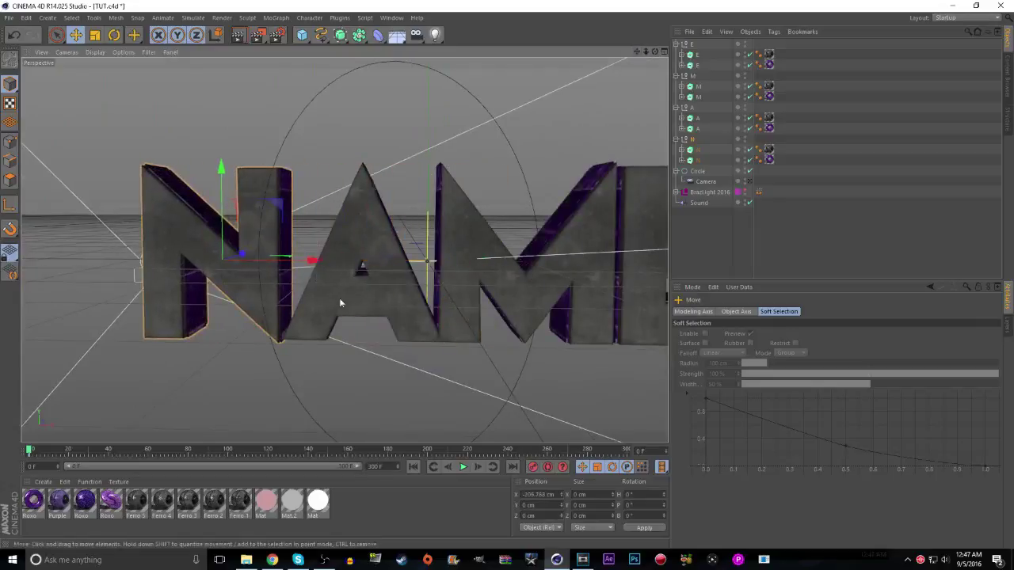
Record a keyframe for the N null at frame 0 and save the project
click(533, 468)
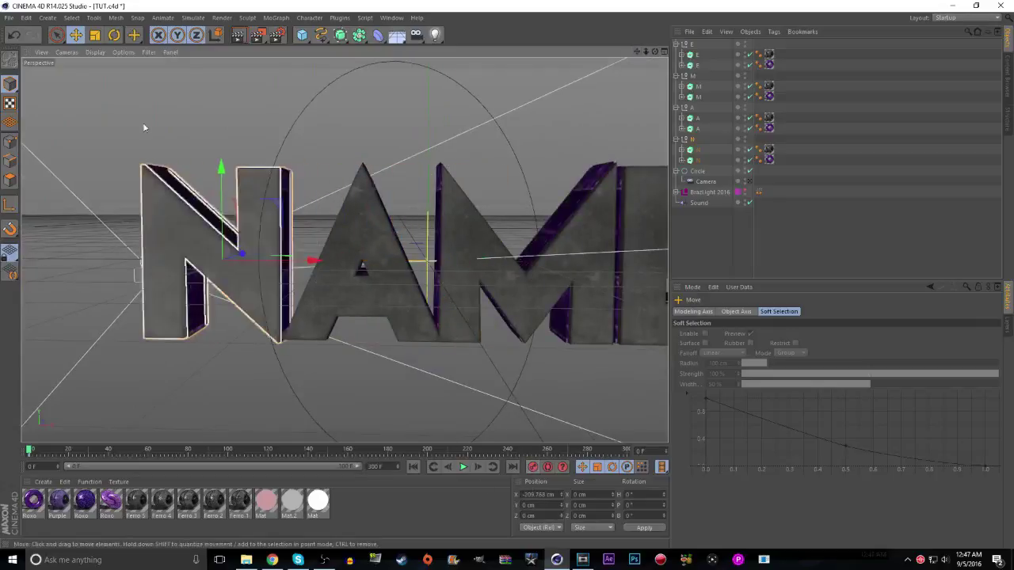
click(713, 257)
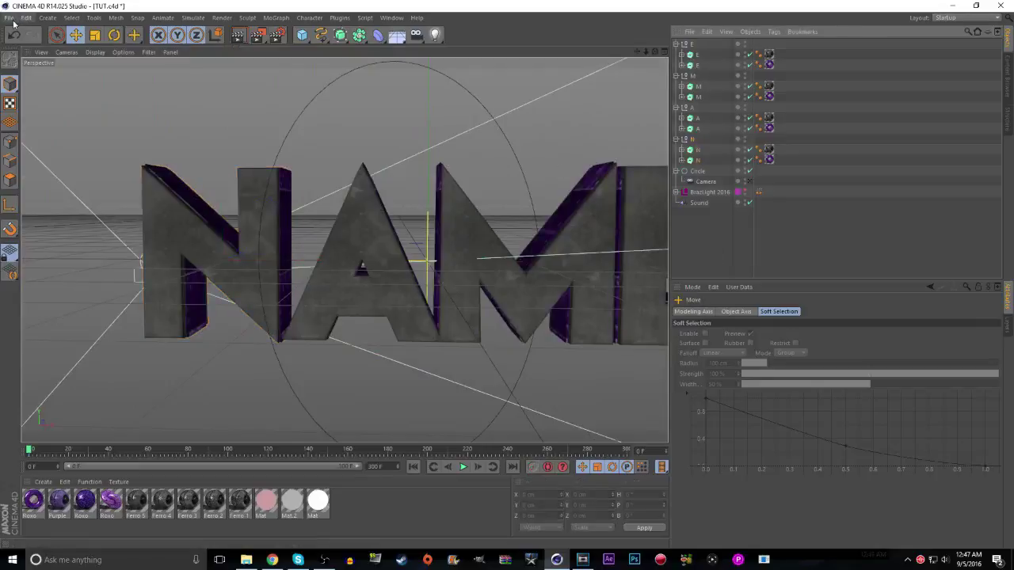
click(8, 18)
click(35, 106)
Shift only the A null's axis to the centre of the letter A, at X about -63.8 cm, using the Front view
click(690, 112)
click(9, 206)
click(655, 52)
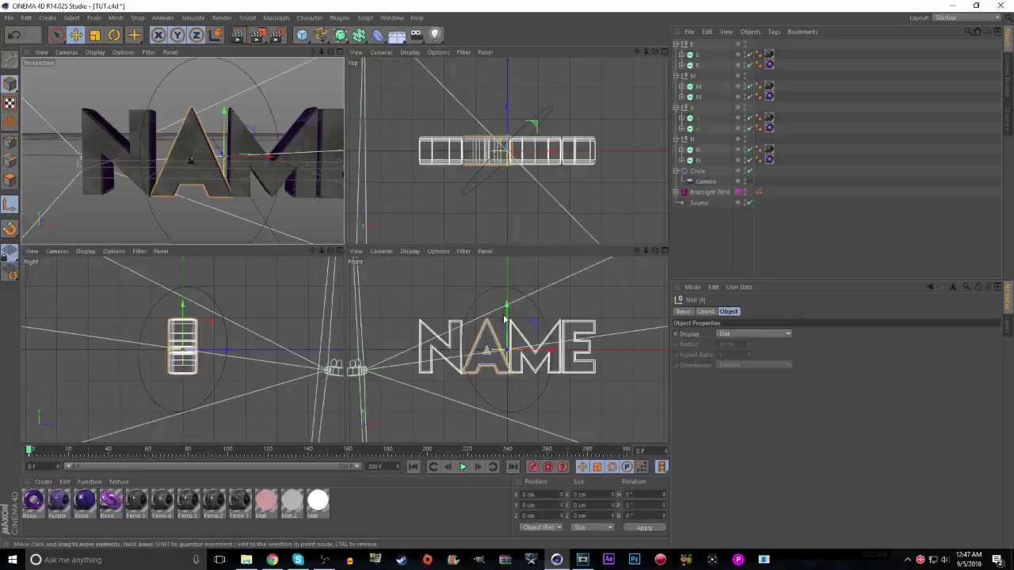
drag(552, 352, 534, 351)
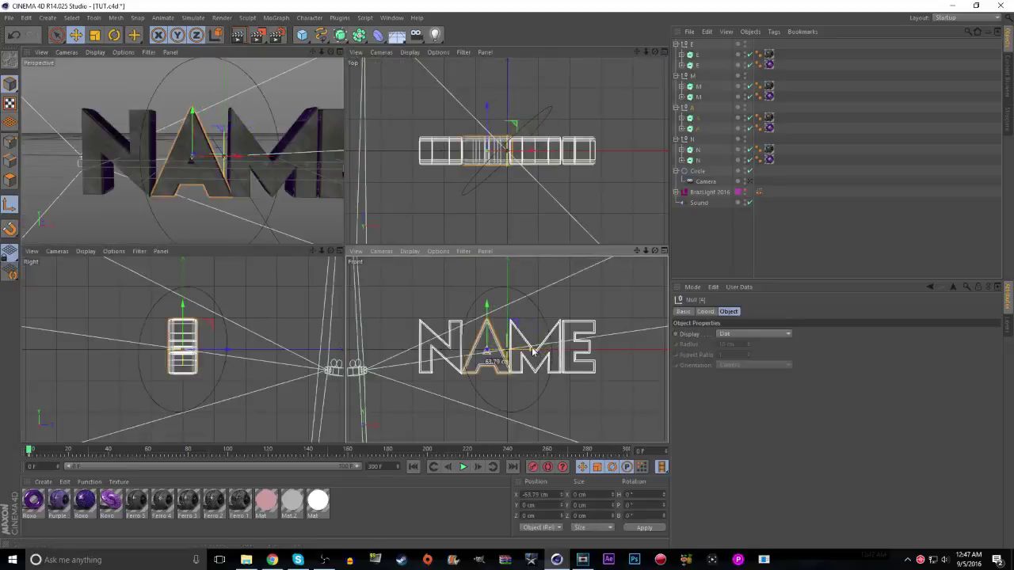
drag(533, 352, 533, 352)
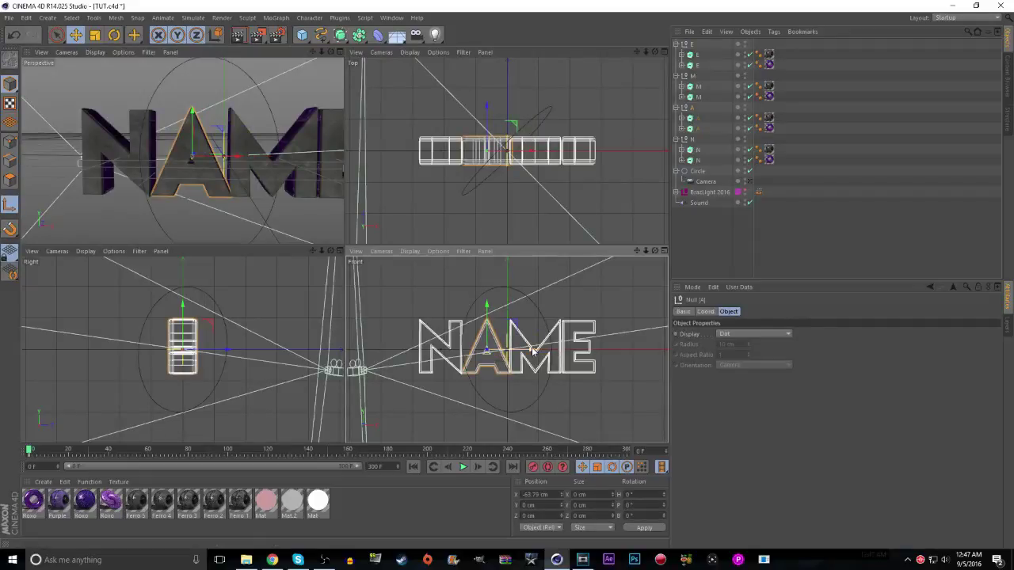
click(340, 52)
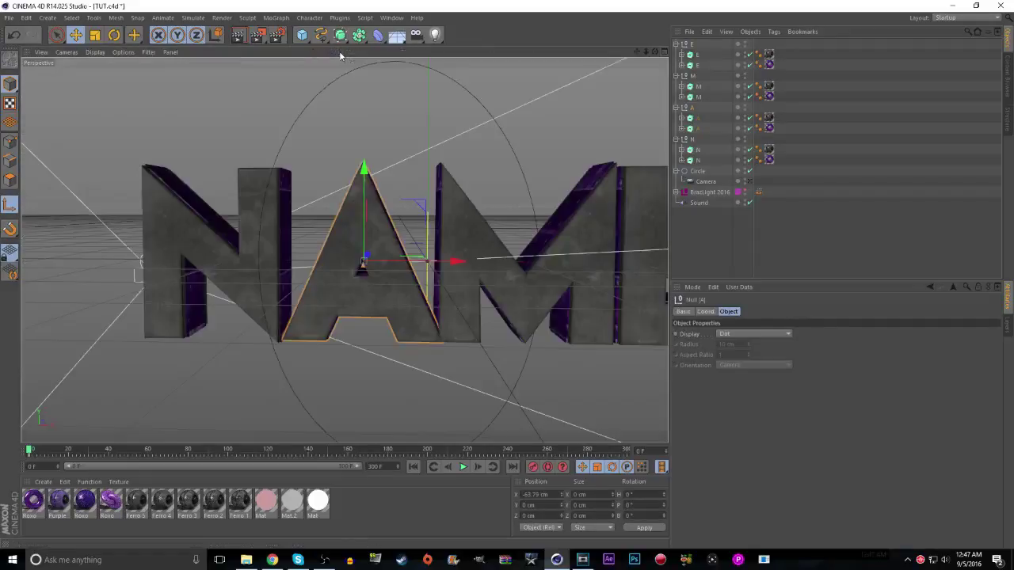
click(7, 209)
Move the A null back into its place in the word at X about -66 cm, and save and render the project
drag(522, 262, 452, 261)
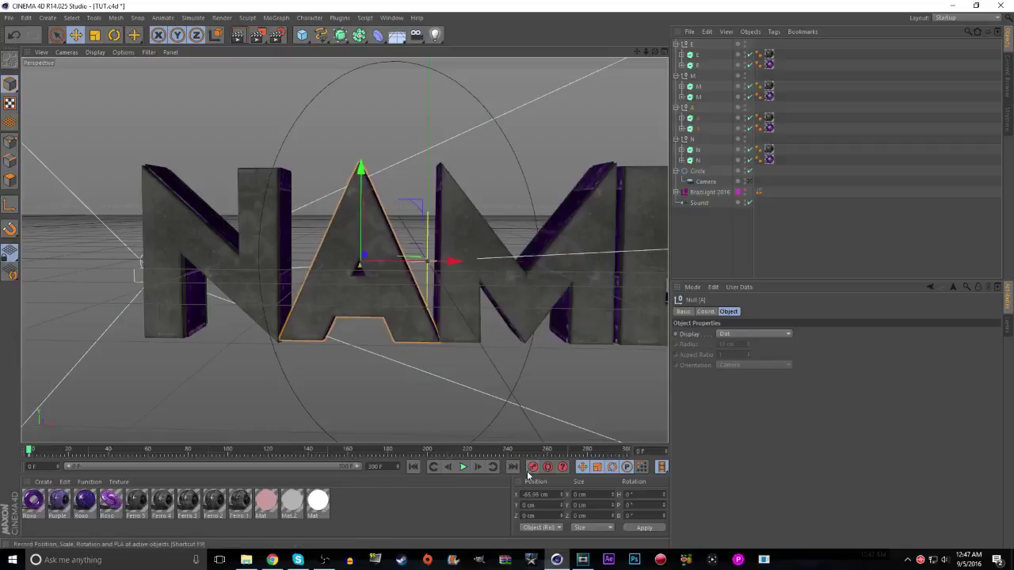
click(9, 18)
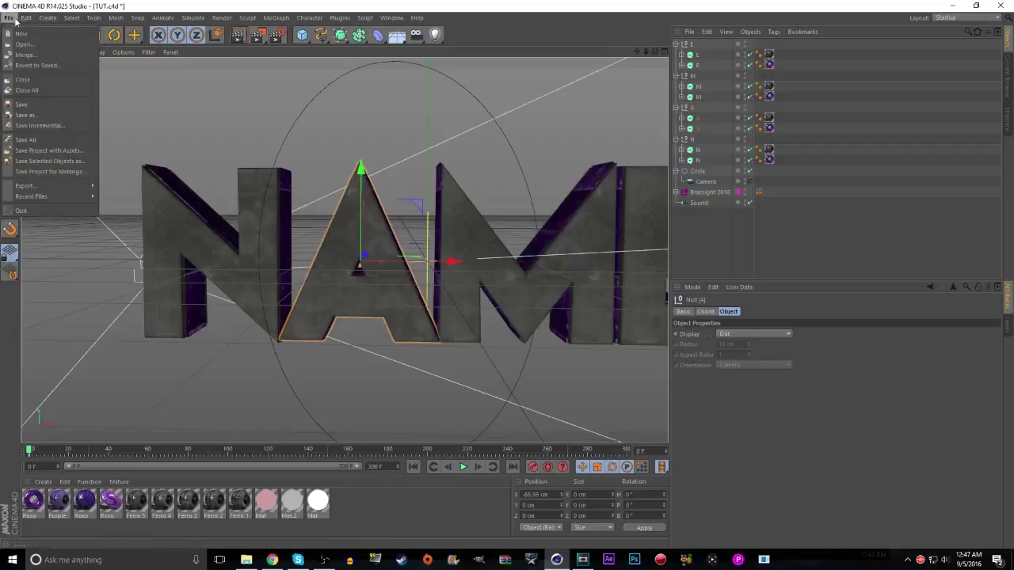
click(21, 106)
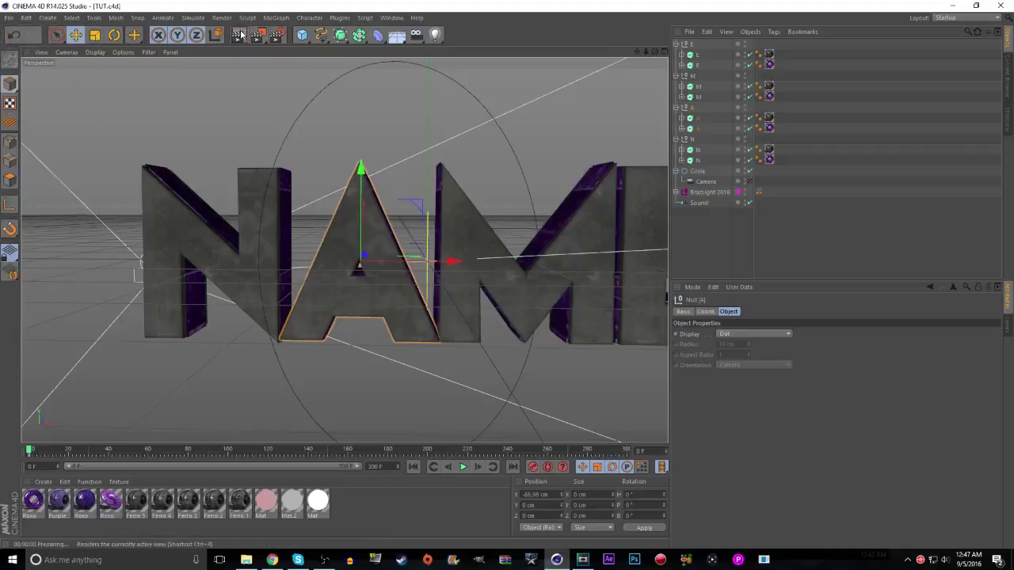
click(239, 35)
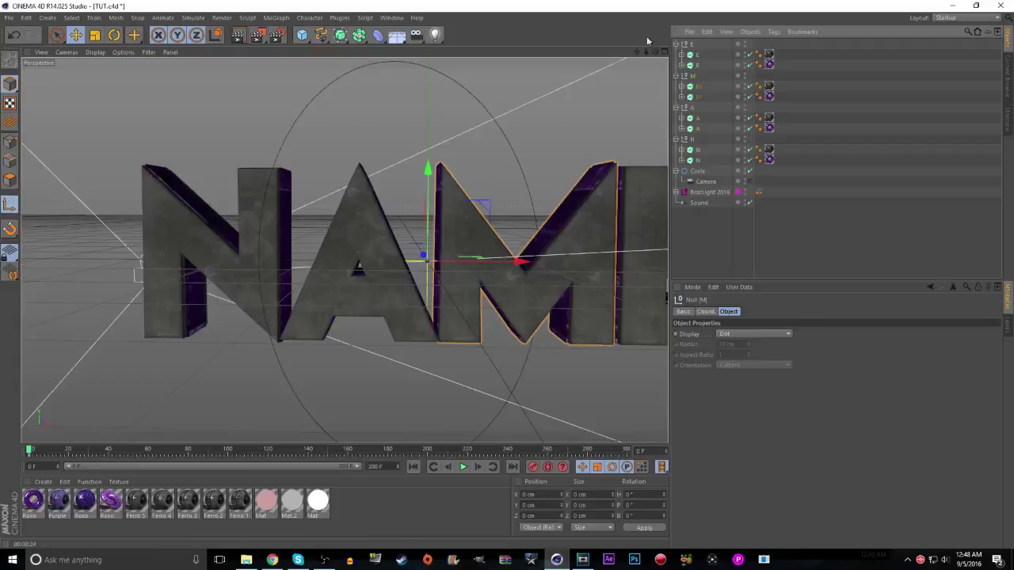
Shift only the M null's axis to the centre of the letter M, at X about 90.6 cm, using the Front view
key(F5)
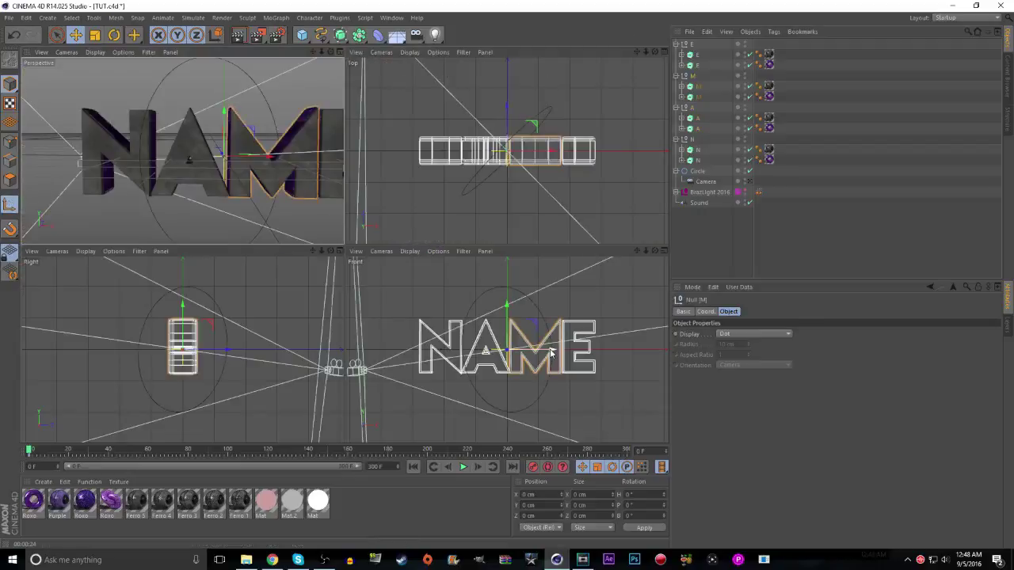
click(339, 52)
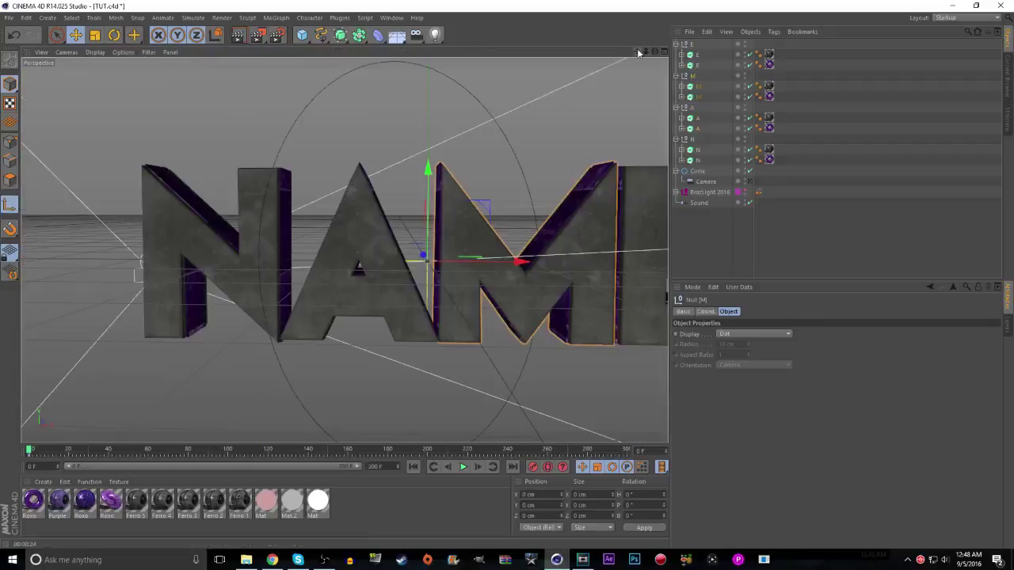
drag(637, 52, 453, 52)
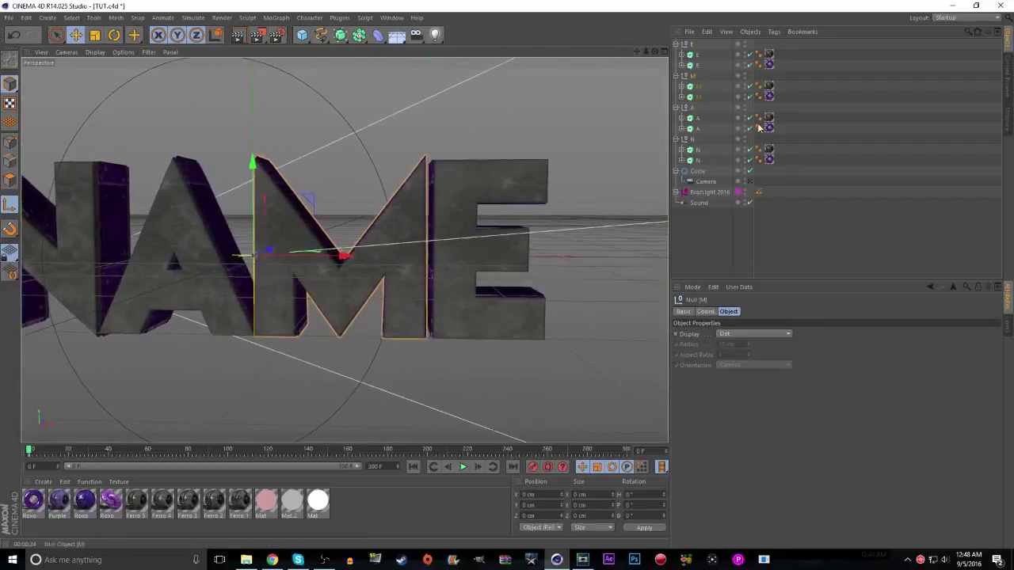
drag(656, 52, 422, 74)
click(664, 52)
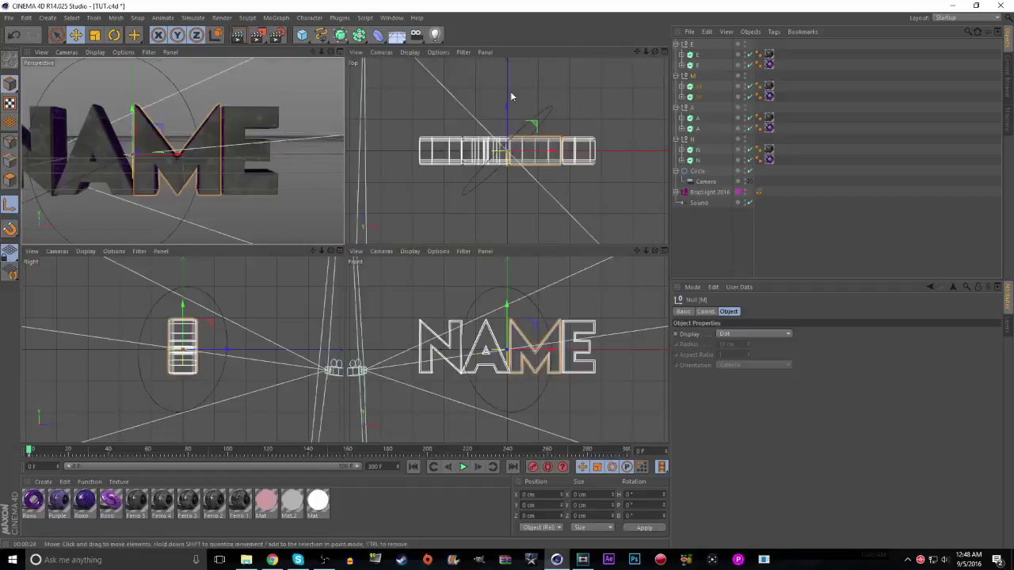
drag(547, 357, 578, 353)
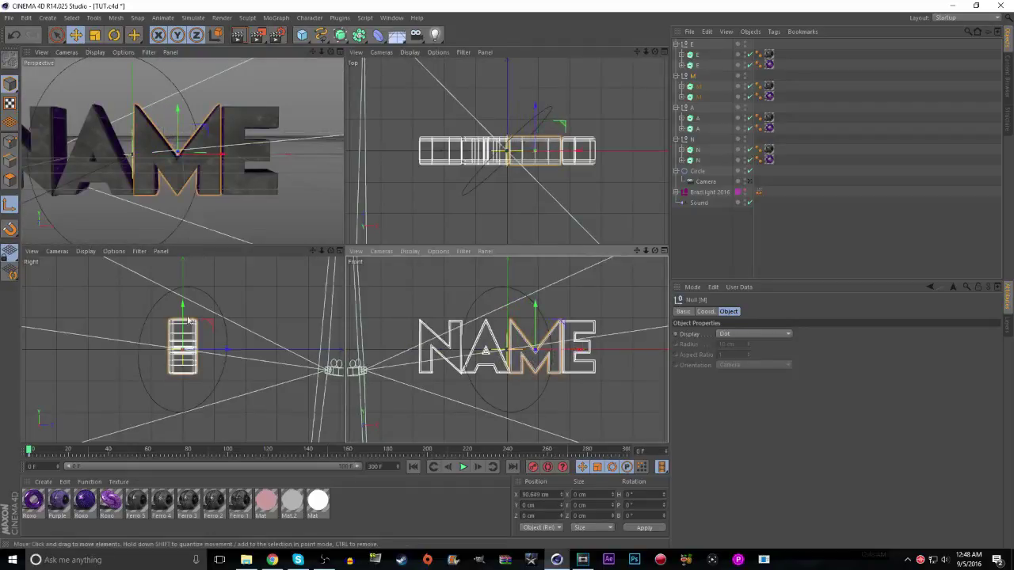
click(10, 205)
key(alt+0)
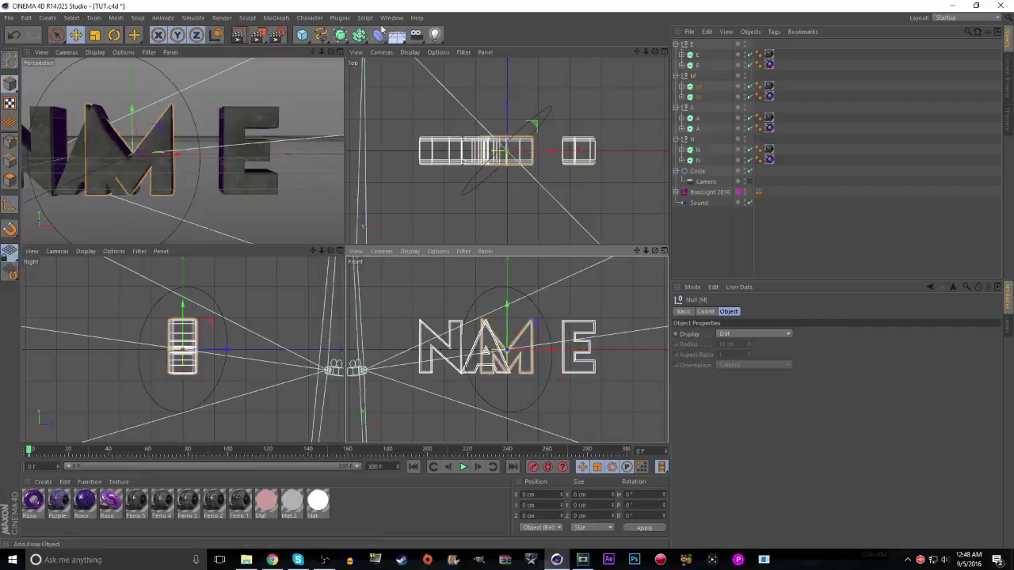
Move the M null back between the A and the E at X about 91.4 cm, and save the project
click(339, 51)
drag(335, 249, 422, 256)
click(9, 17)
click(31, 107)
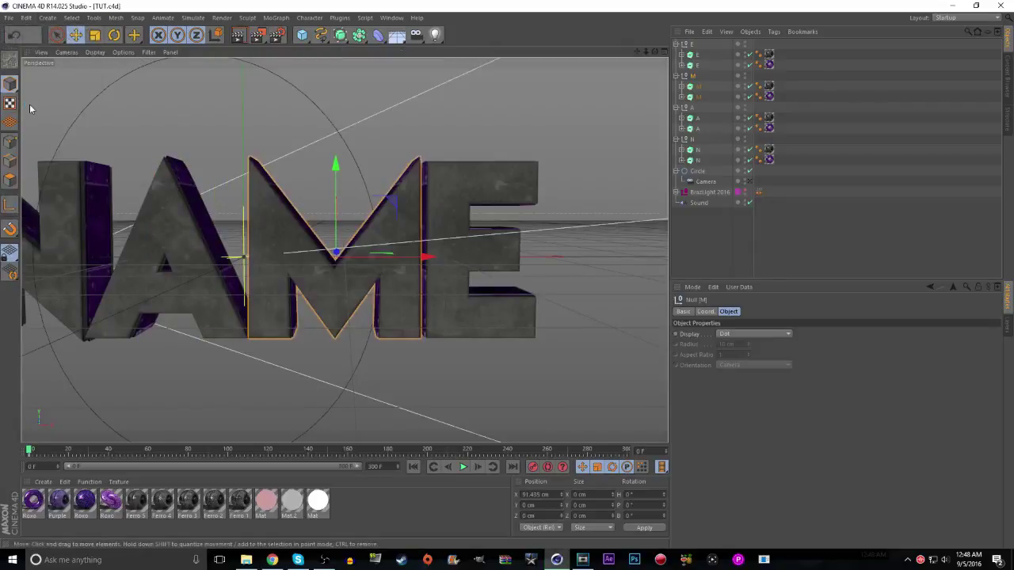
Move the displaced M null back into its place in the word at X about 90.5 cm
click(694, 44)
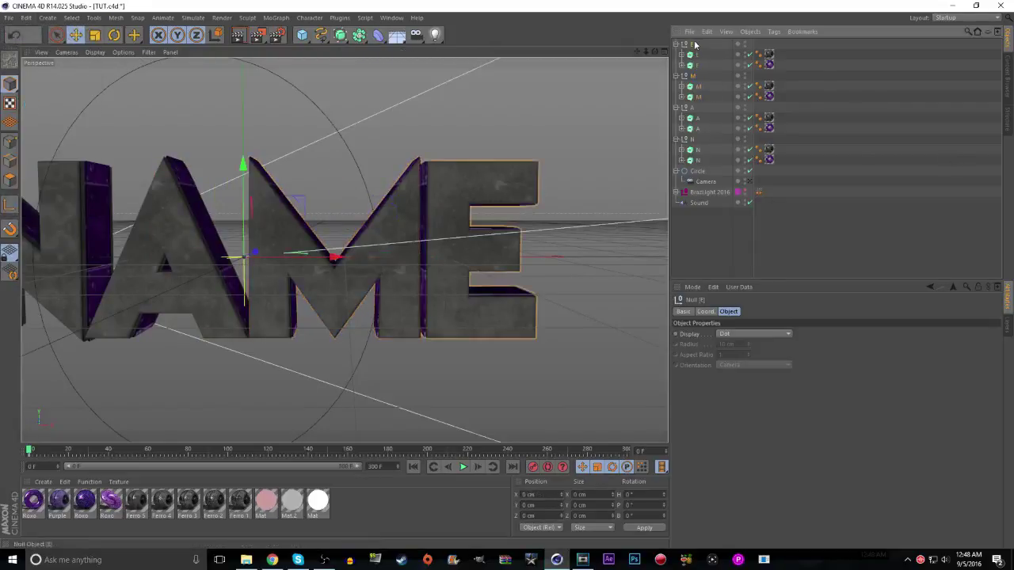
click(10, 206)
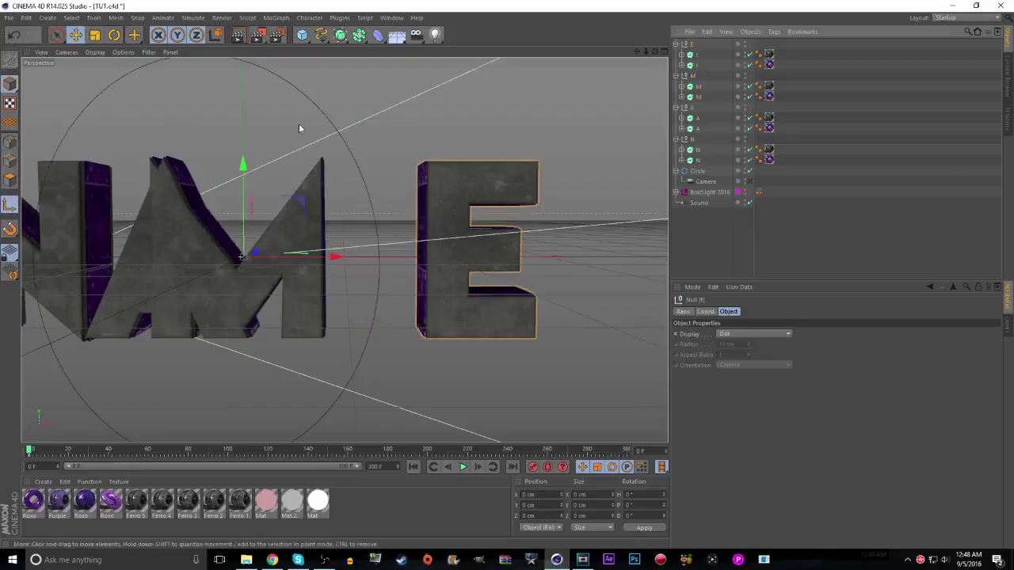
click(12, 207)
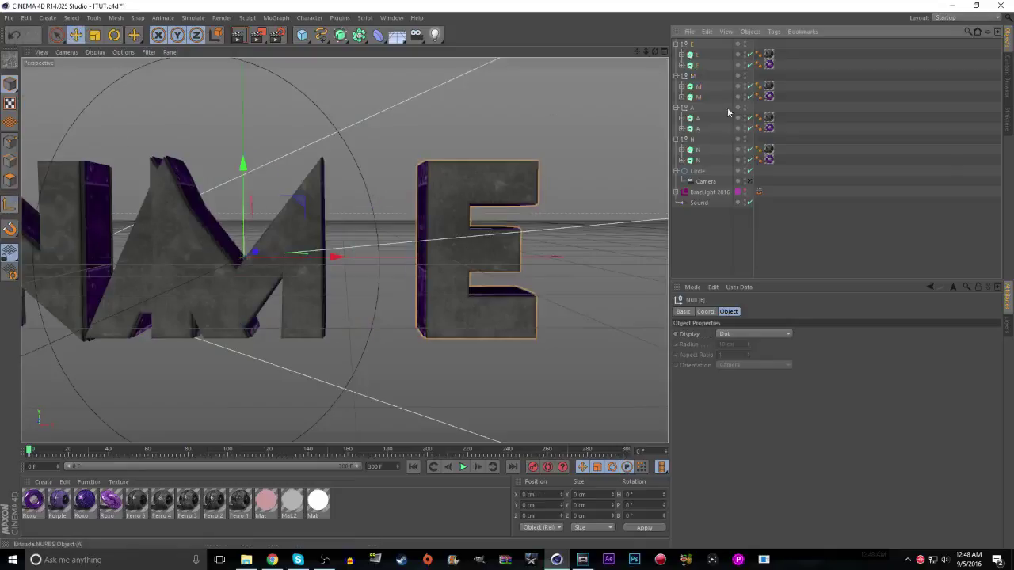
click(694, 76)
drag(335, 258, 419, 261)
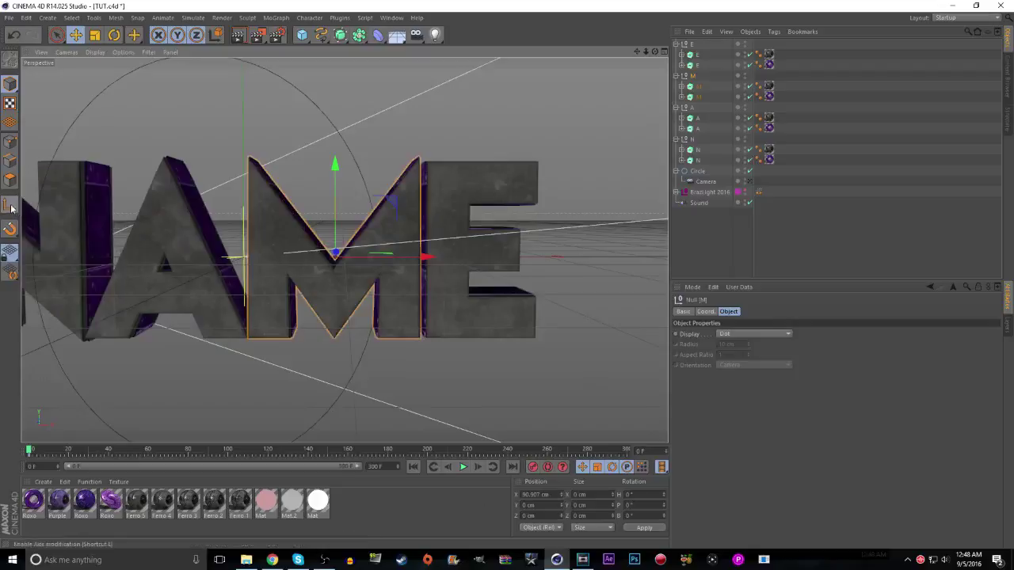
Shift only the E null's axis to the centre of the letter E, at X about 233.3 cm, and save the project
click(693, 45)
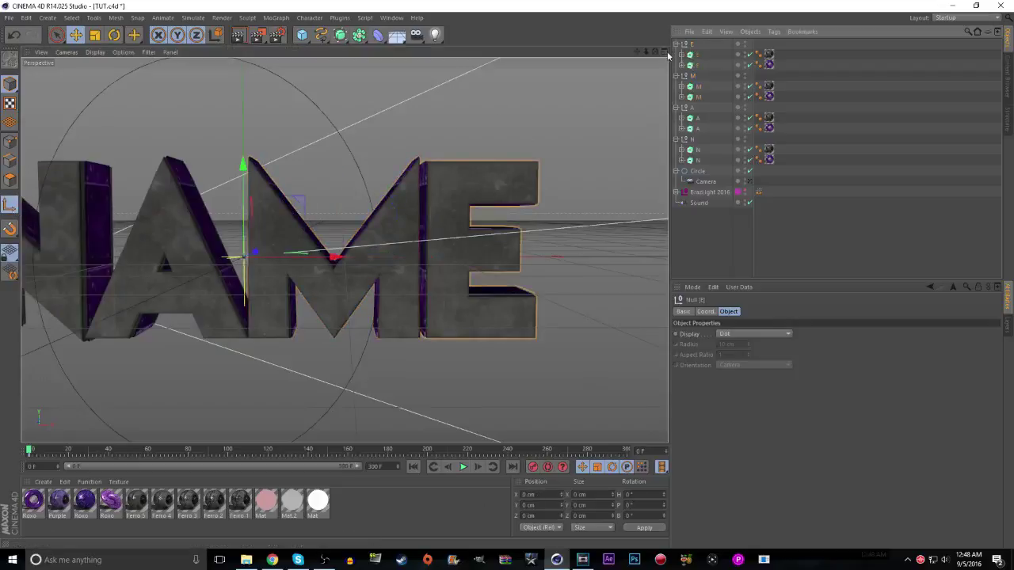
click(664, 51)
drag(550, 354, 623, 359)
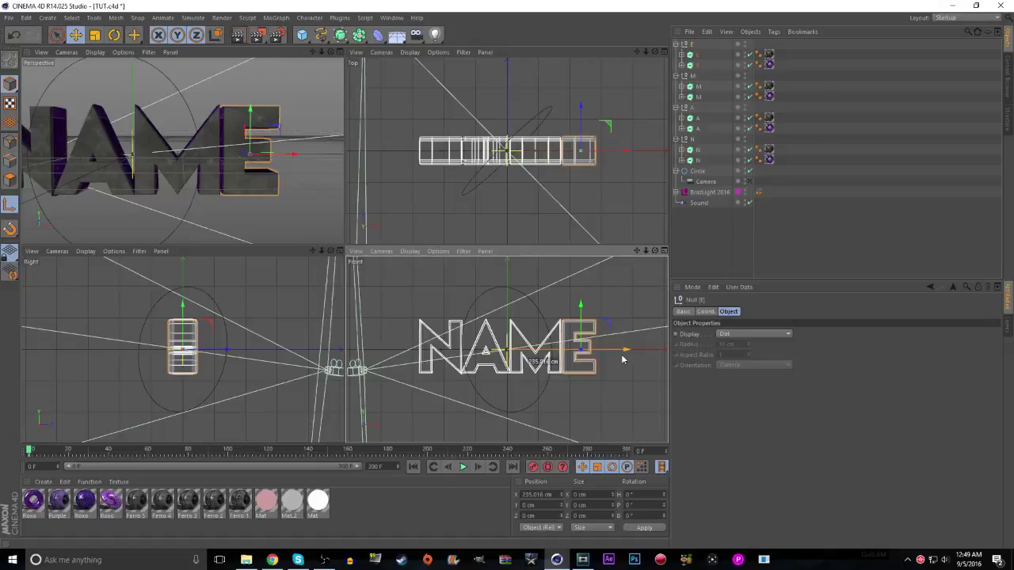
drag(622, 360, 621, 359)
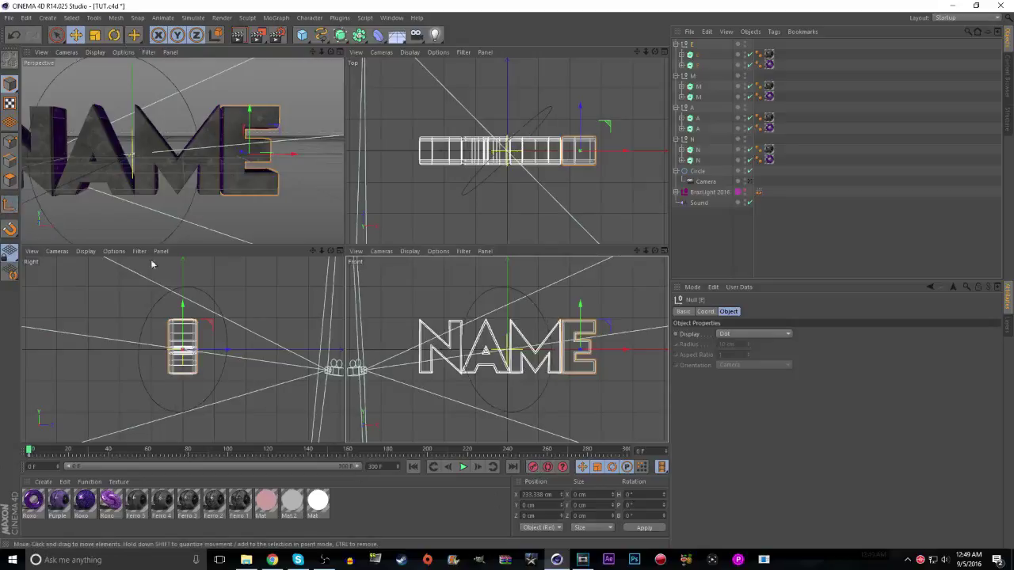
click(340, 52)
click(9, 17)
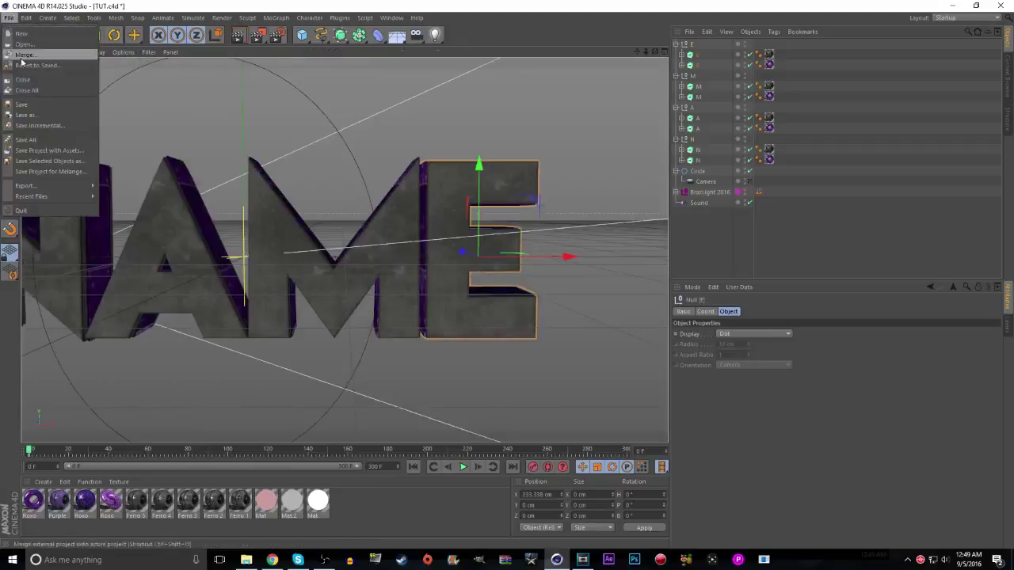
click(32, 111)
click(467, 279)
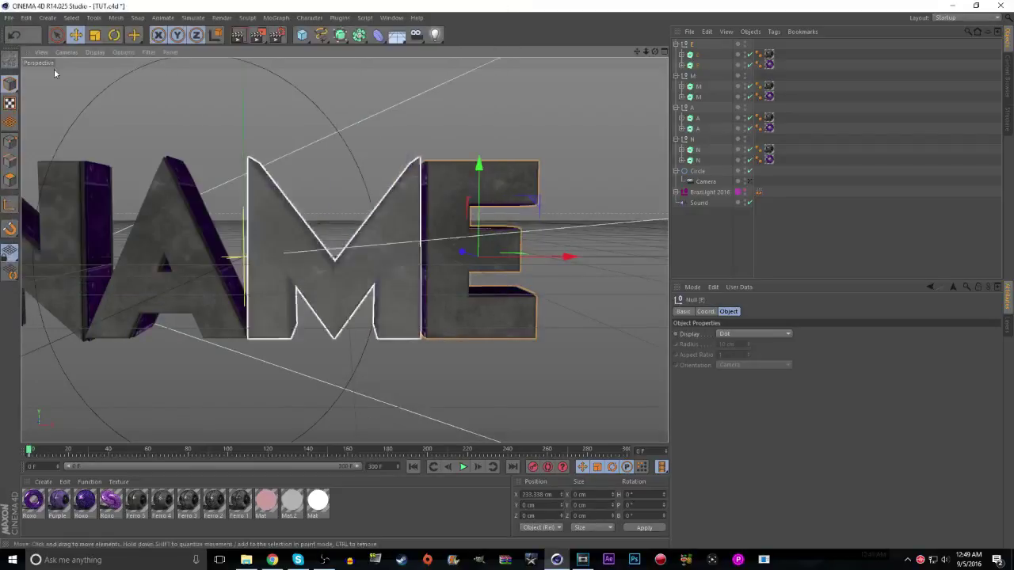
click(8, 17)
click(28, 106)
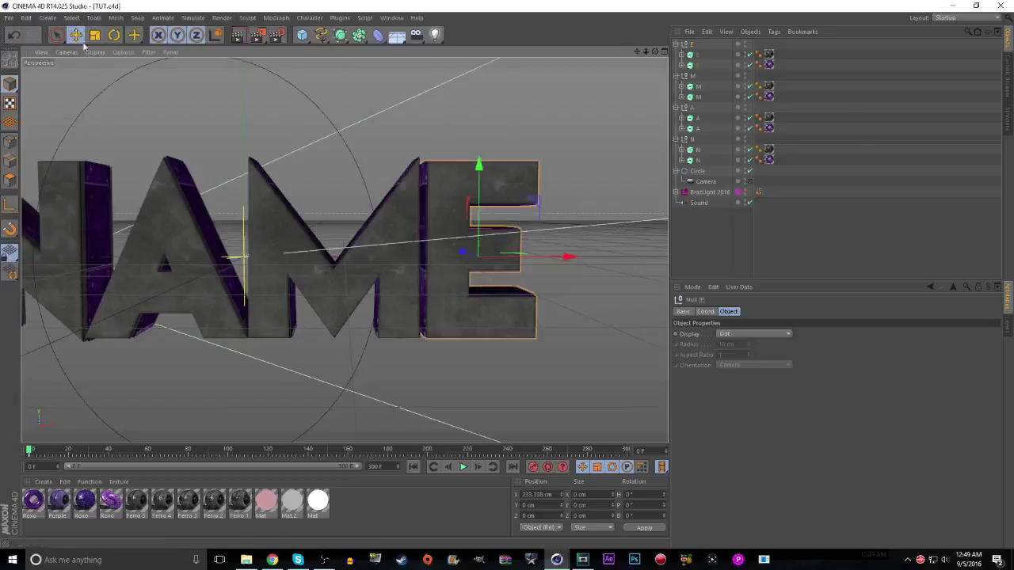
Test-rotate the letter E around its own horizontal axis, and undo the rotation
click(115, 35)
drag(494, 212, 485, 396)
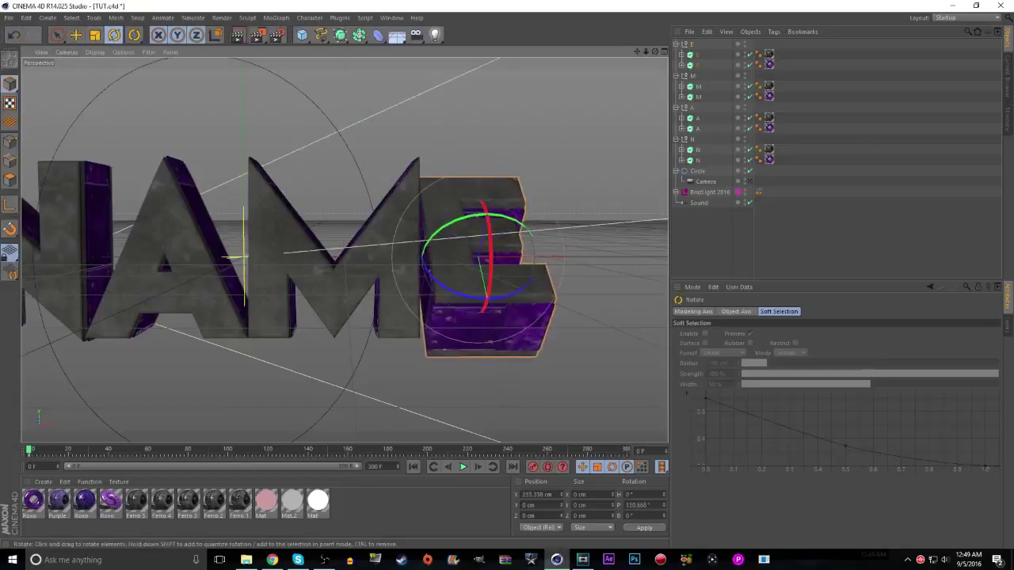
click(14, 35)
Save the project and clear the object selection
click(9, 17)
click(22, 106)
click(898, 226)
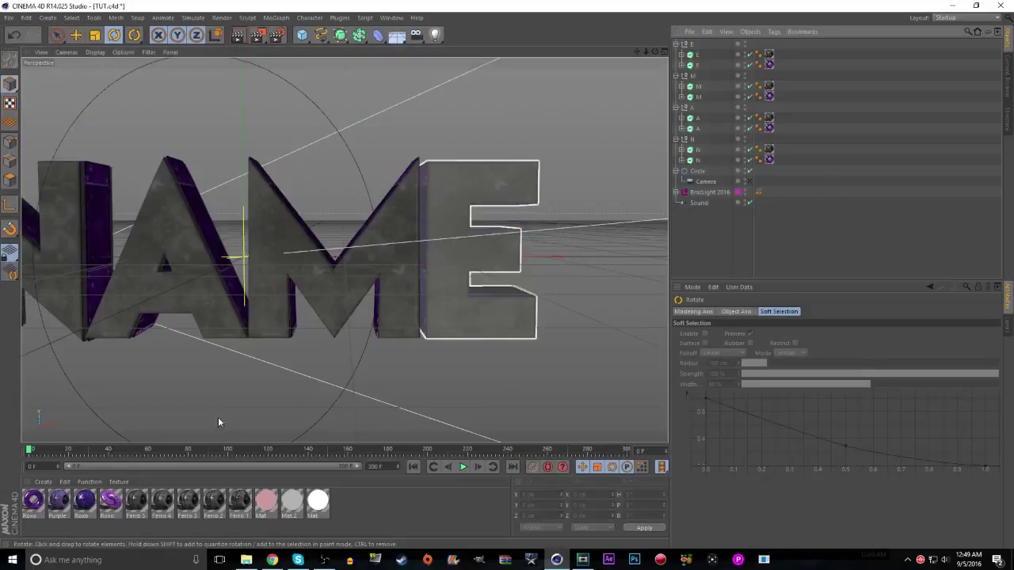
Look through the scene camera and play the animation from frame 0, stopping at frame 266
click(128, 452)
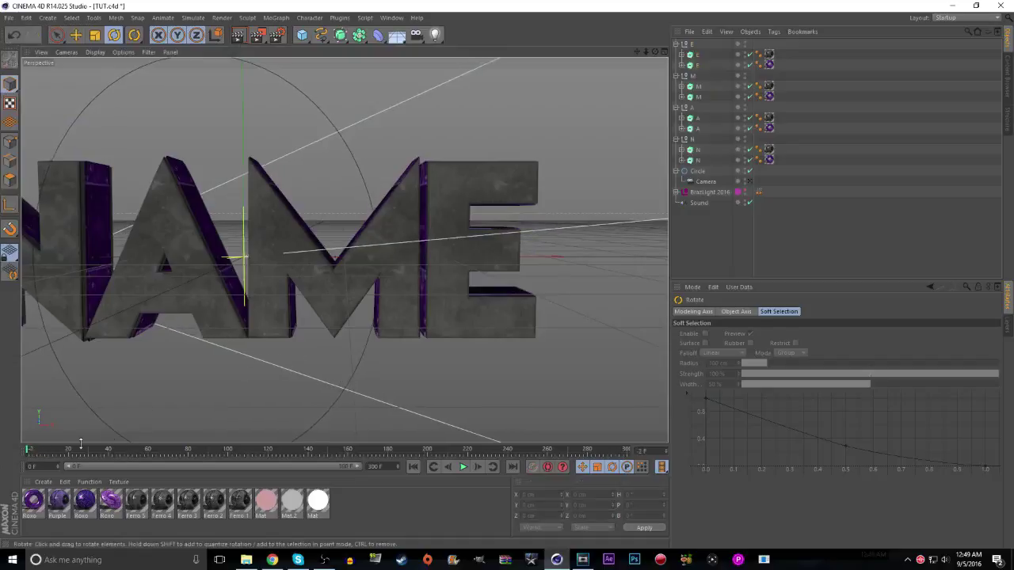
scroll(57, 452, up, 2)
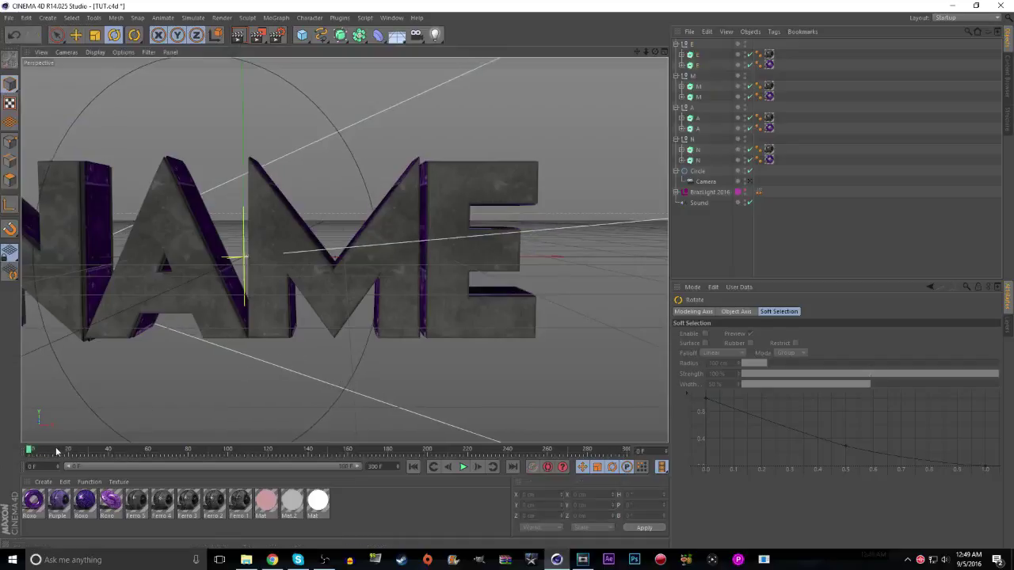
click(748, 182)
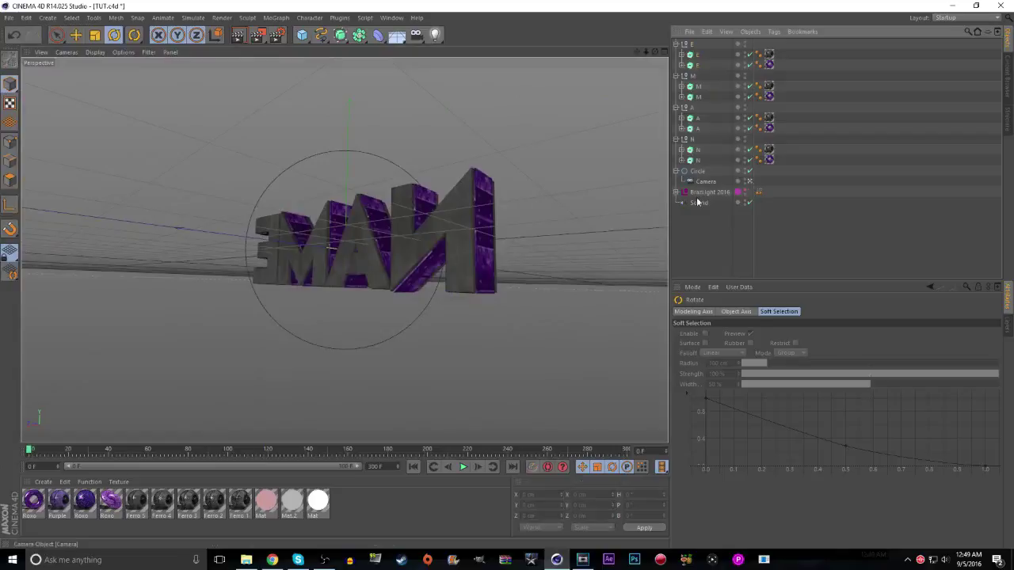
click(463, 466)
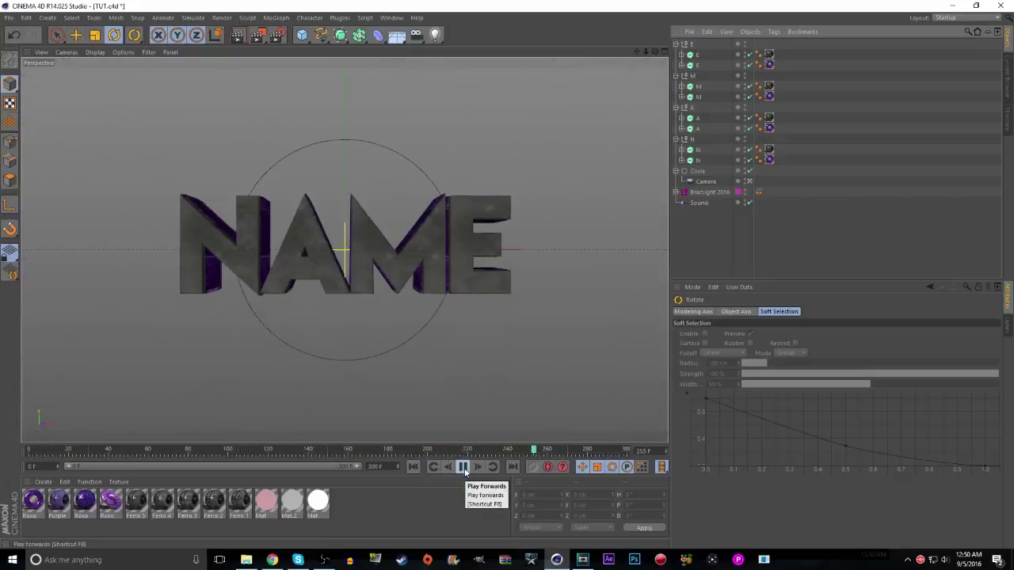
click(464, 467)
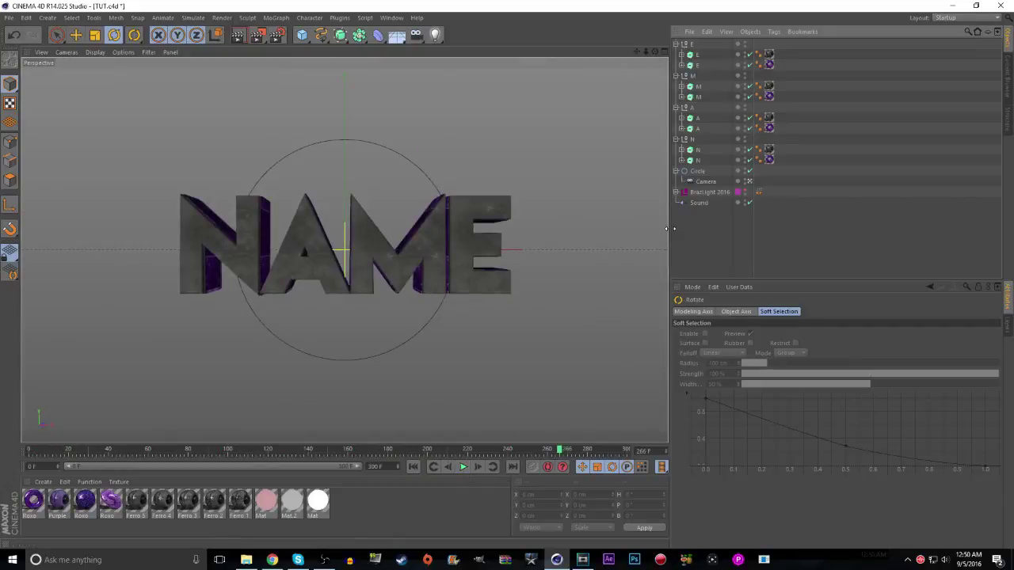
Delete the Camera's position keyframe at frame 247
click(706, 182)
drag(521, 452, 522, 454)
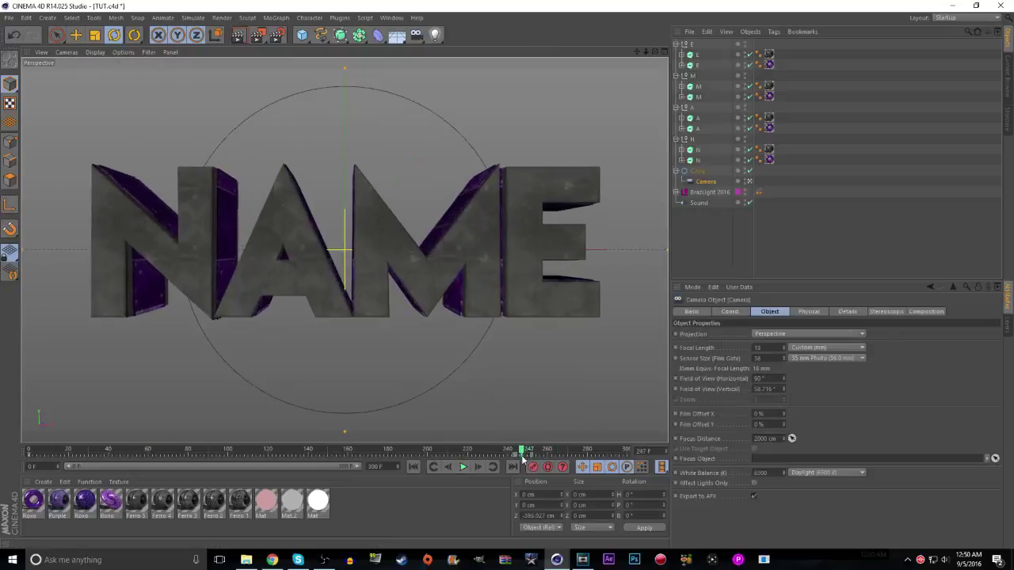
click(523, 457)
key(Delete)
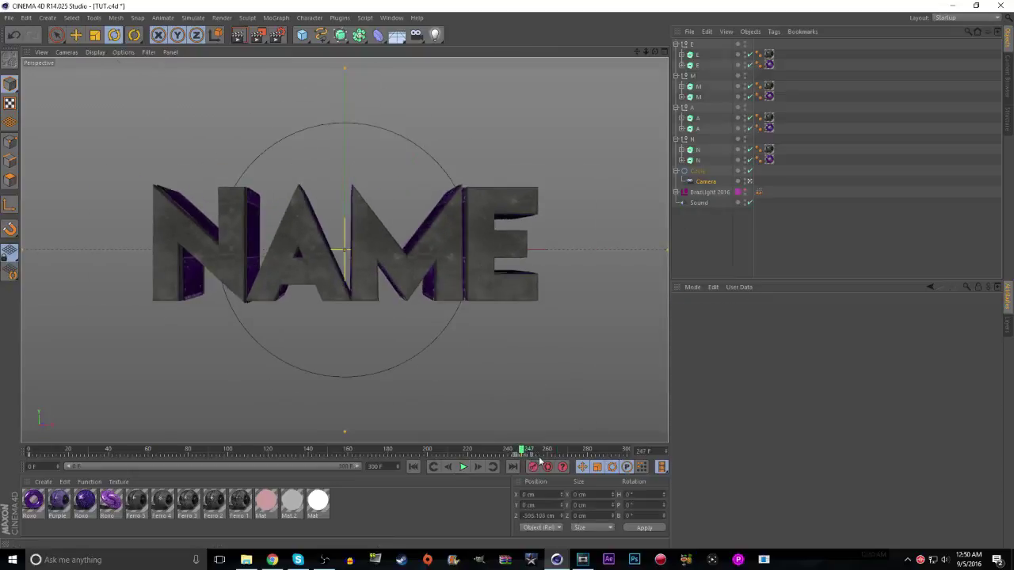
Step frame by frame through the end of the camera's zoom-out and stop at frame 252
click(532, 453)
key(f)
key(f)
key(f)
key(f)
key(f)
key(f)
key(f)
key(f)
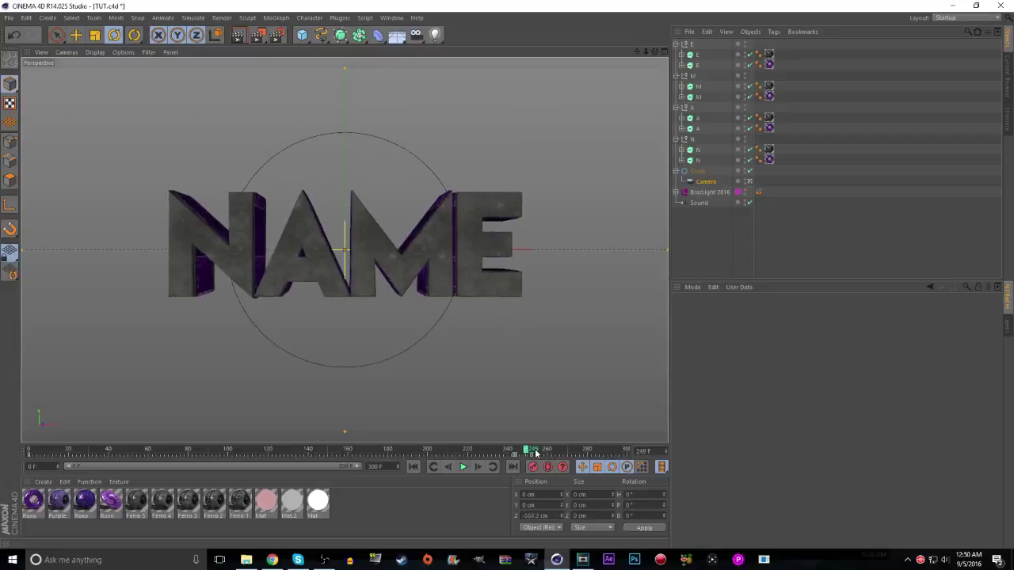
key(g)
key(g)
key(g)
key(g)
key(g)
key(g)
key(g)
key(g)
key(g)
key(f)
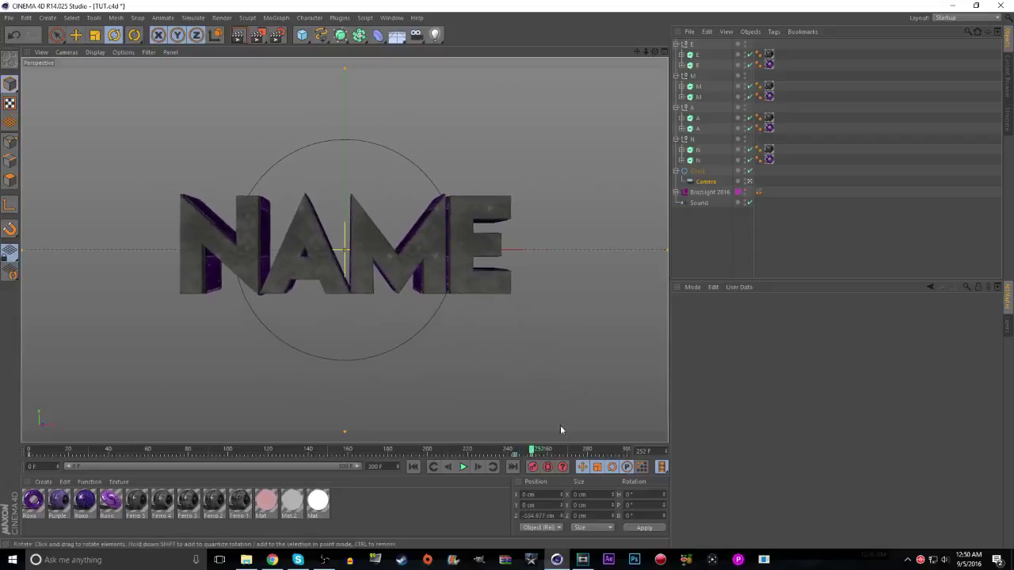
At frame 252, pull the Camera back to about Z -548 cm, record the keyframe and save the project
click(699, 204)
click(698, 171)
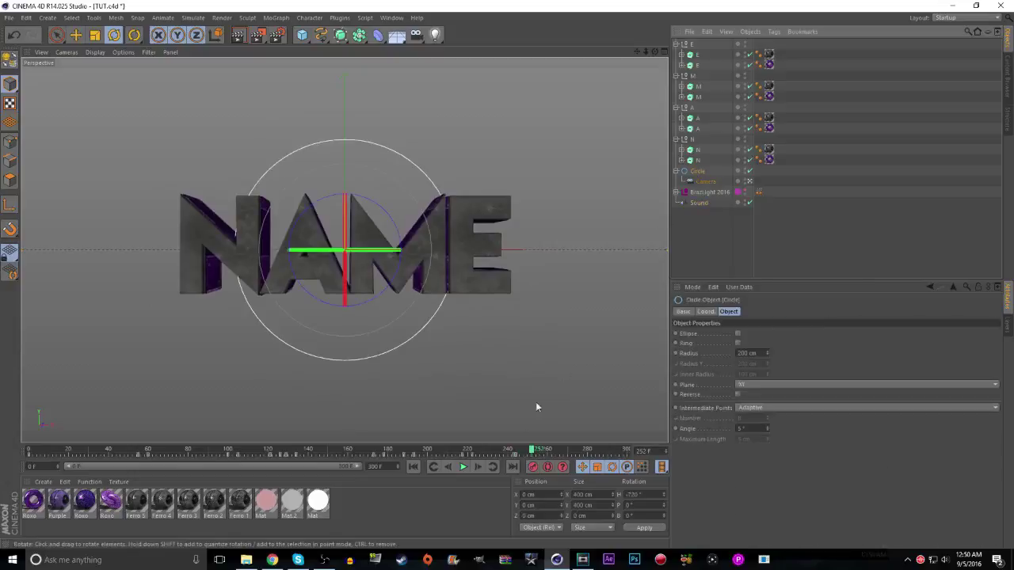
click(707, 182)
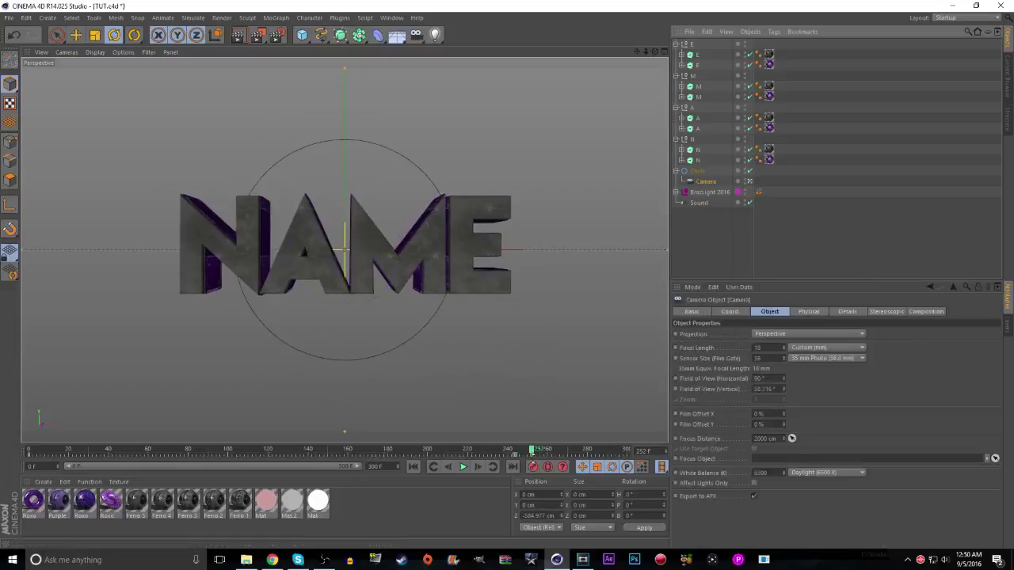
key(ctrl+shift+a)
key(f)
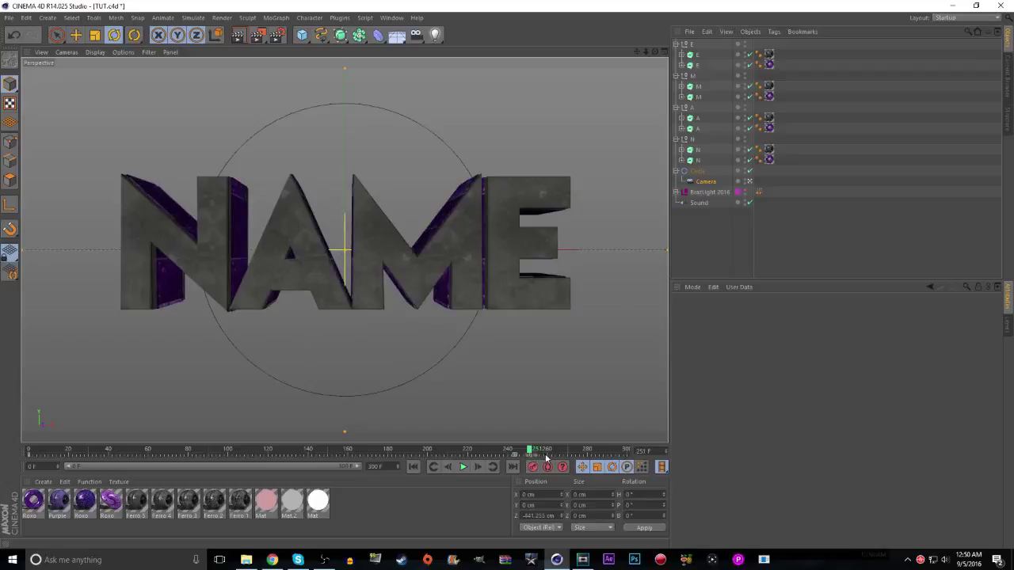
key(g)
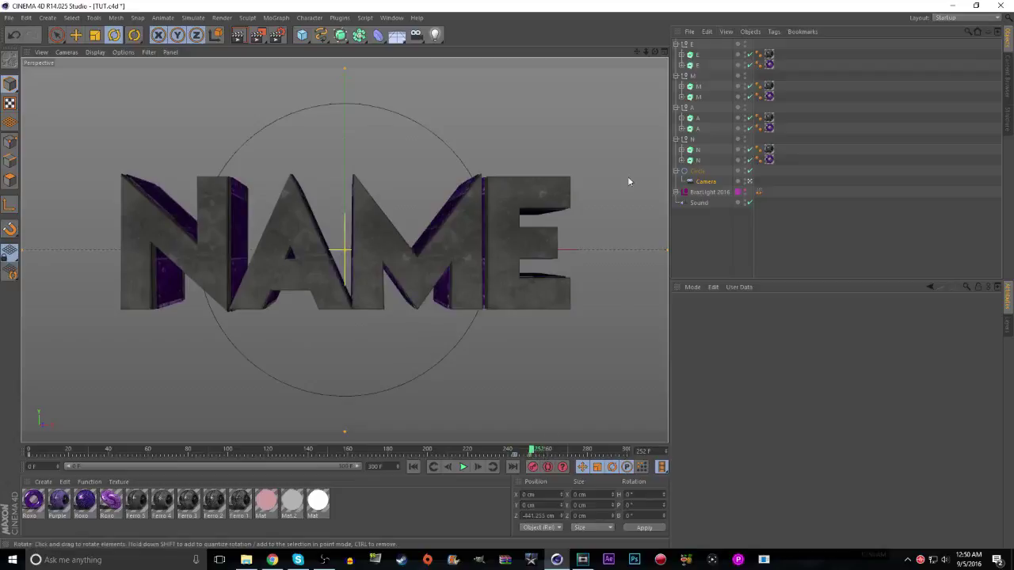
drag(646, 51, 628, 209)
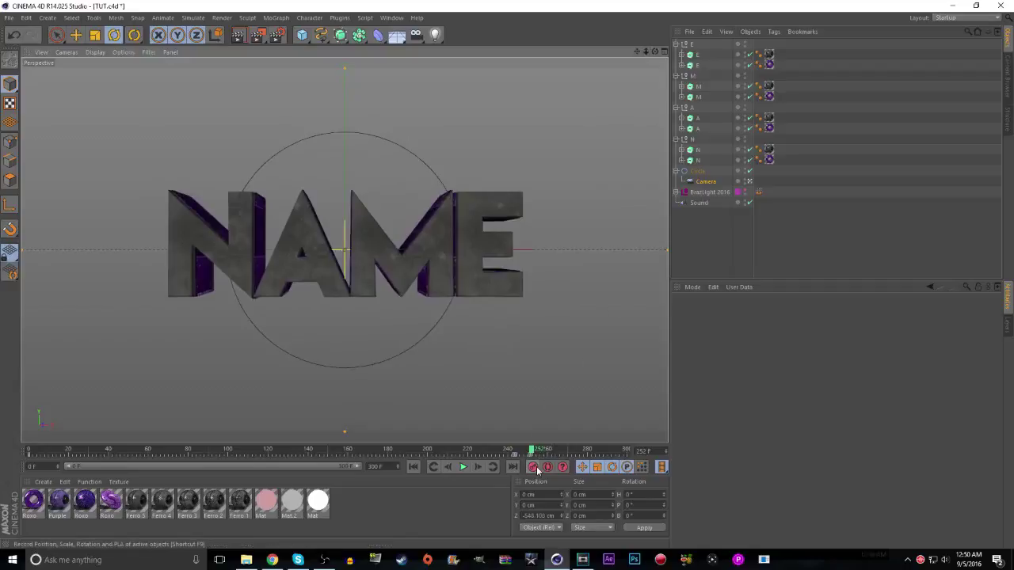
click(8, 17)
click(23, 104)
Add a null object to the scene and name it TEXT
click(302, 34)
click(337, 46)
double_click(695, 44)
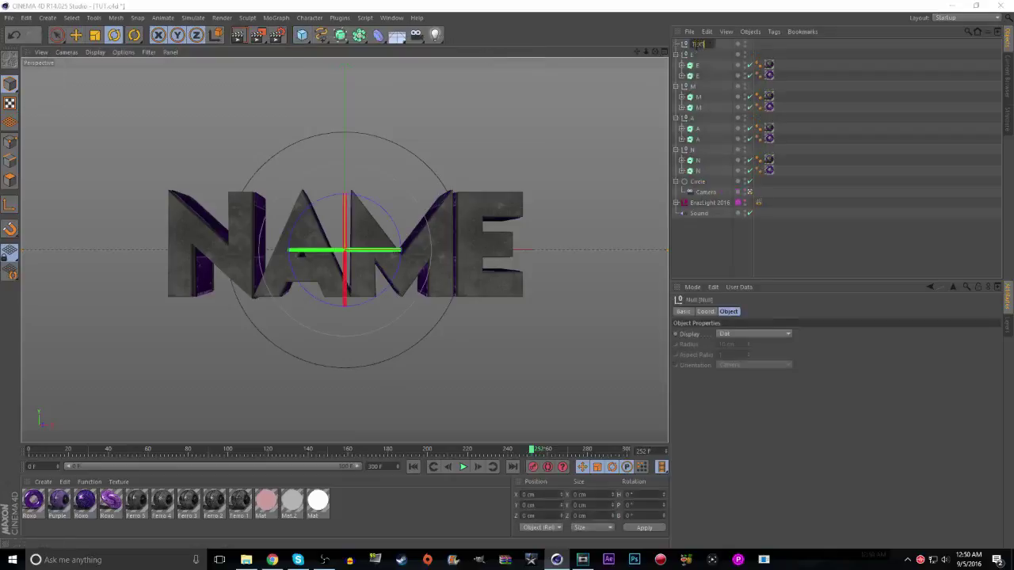
text(TEXT)
key(Return)
Collapse the E, M, A and N letter nulls and nest all four inside the TEXT null
click(675, 55)
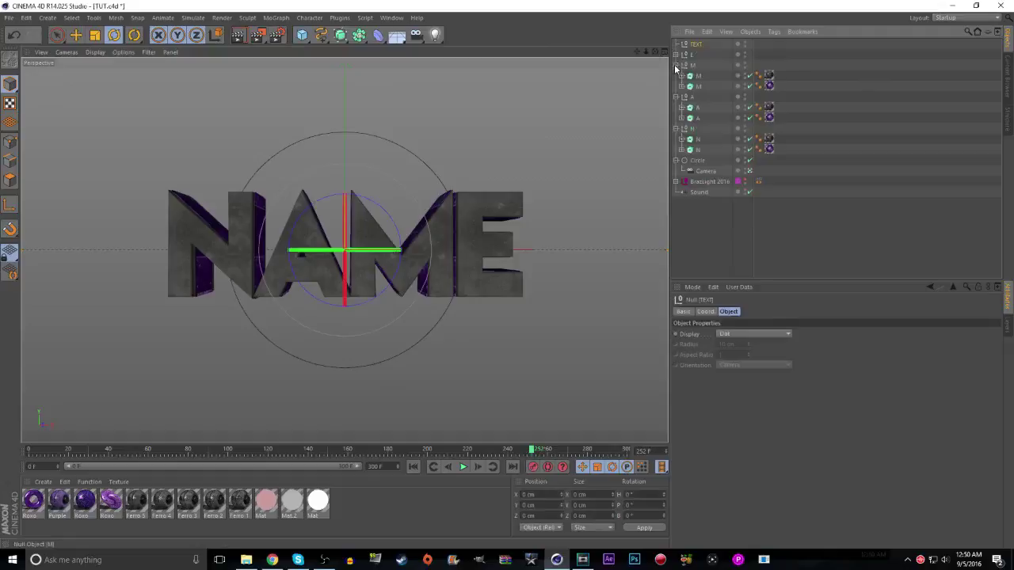
click(675, 65)
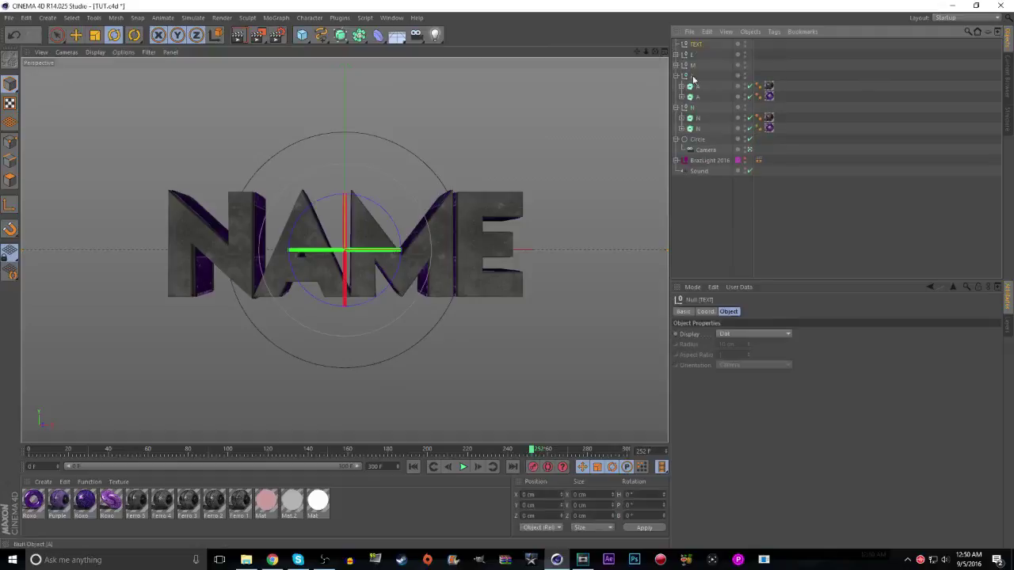
click(675, 107)
click(675, 75)
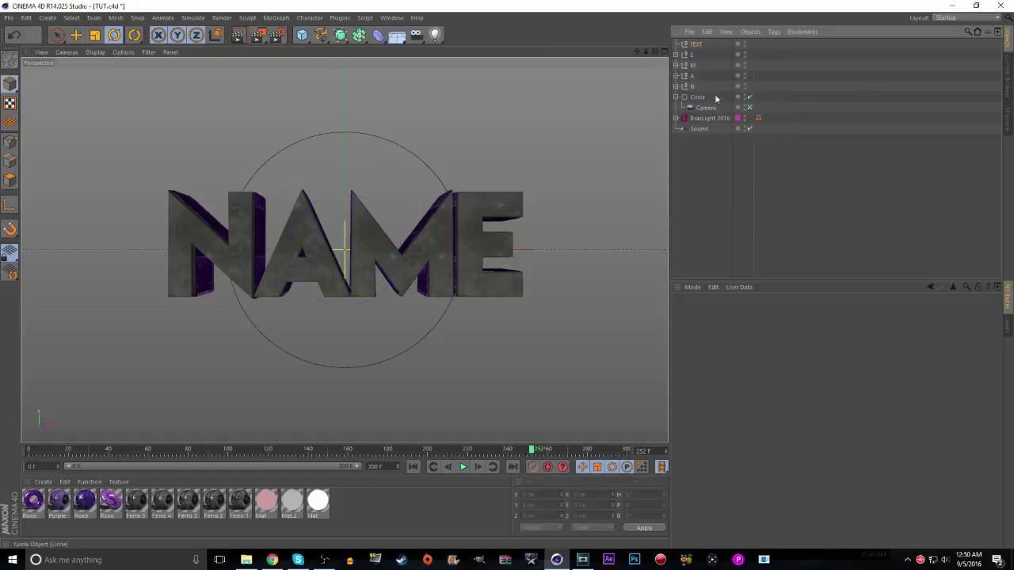
drag(690, 54, 696, 46)
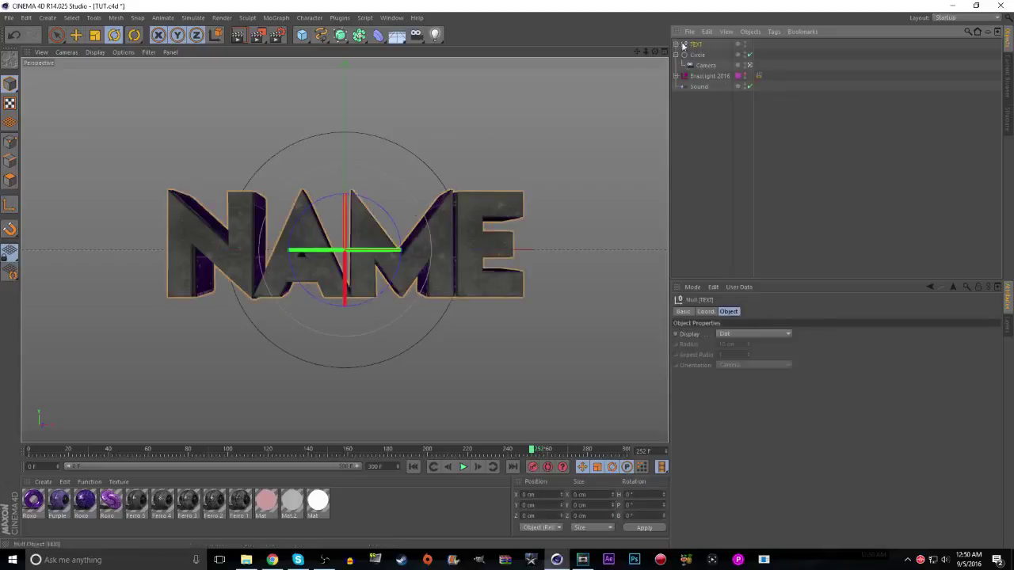
Expand the TEXT null, try rotating its heading by about 28°, and undo the rotation
click(675, 45)
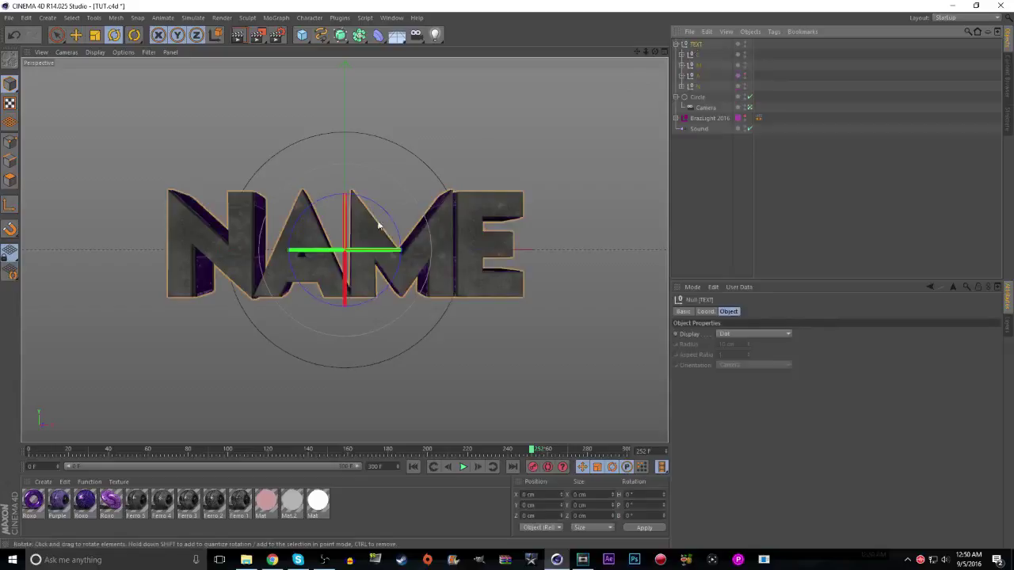
drag(328, 251, 365, 249)
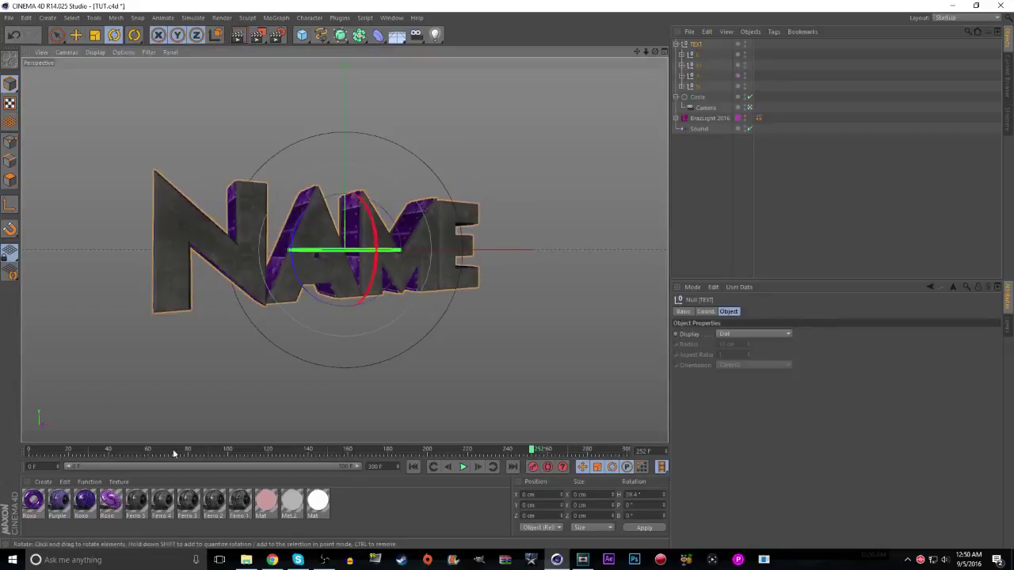
click(14, 37)
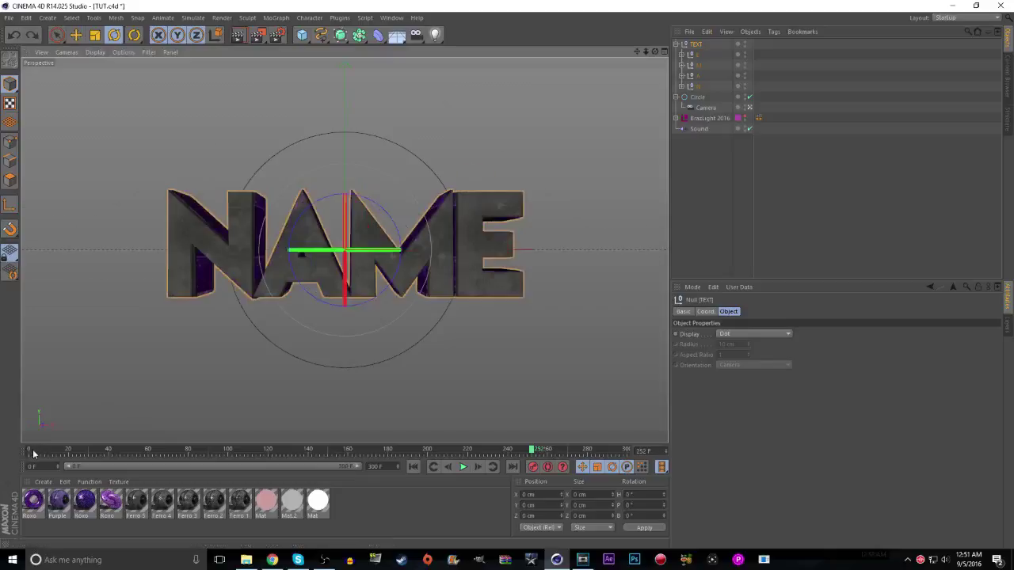
Play the animation from frame 0 with the TEXT null selected and stop at frame 268
click(32, 448)
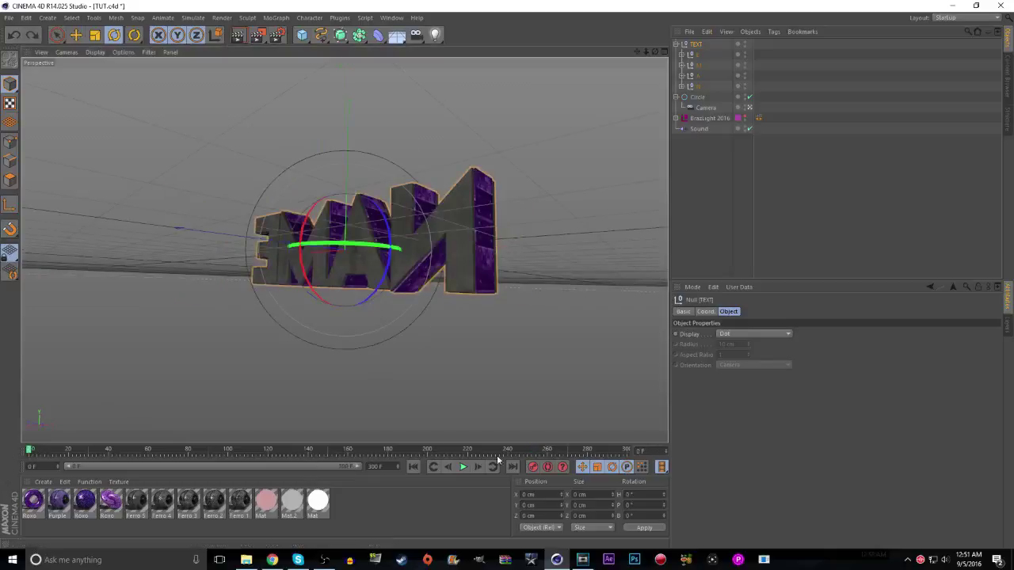
click(698, 85)
drag(694, 49, 690, 49)
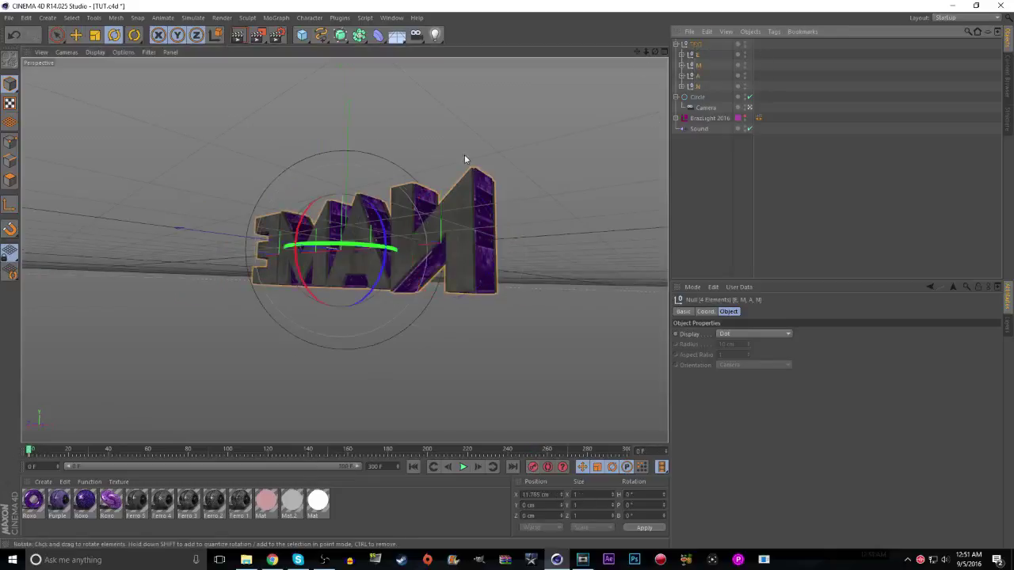
click(698, 50)
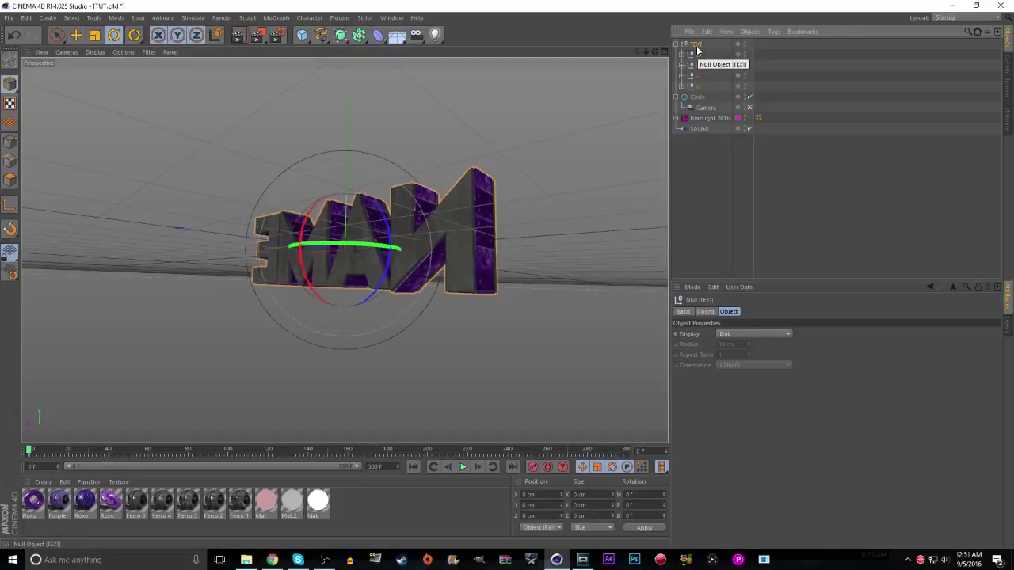
click(464, 468)
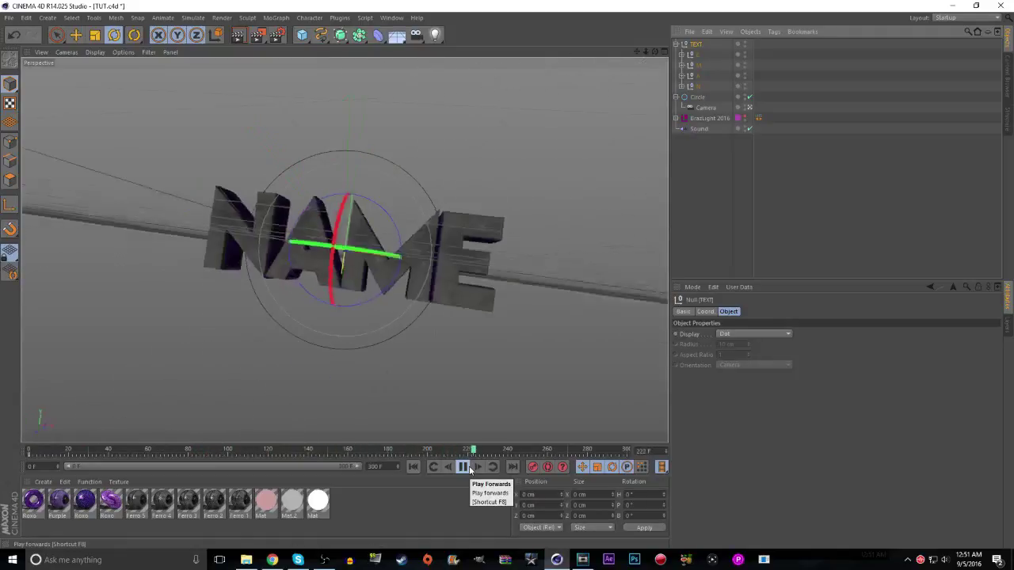
click(464, 467)
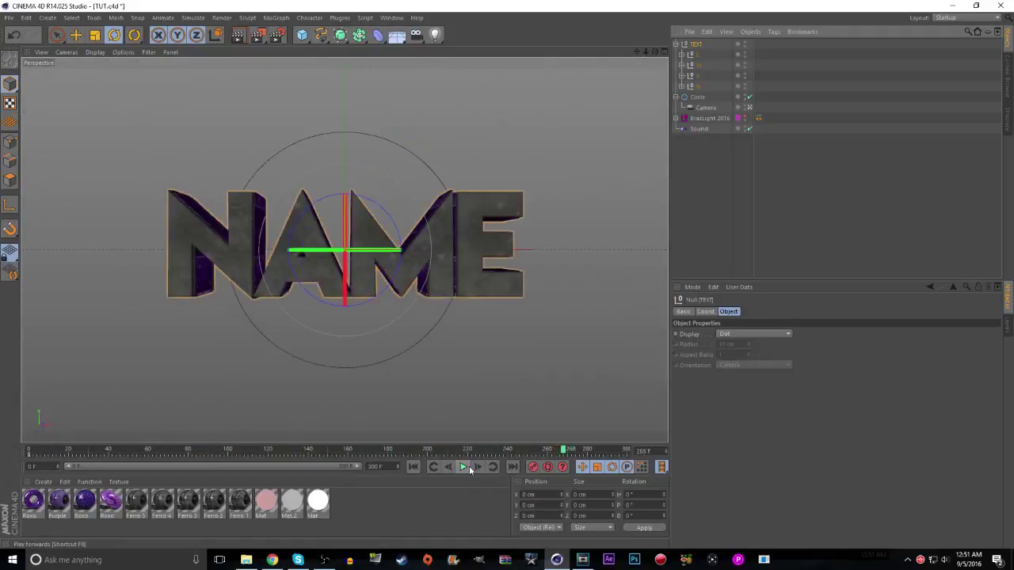
At frame 244, move the Camera in close to about Z -311 cm and record a keyframe
click(705, 108)
click(514, 451)
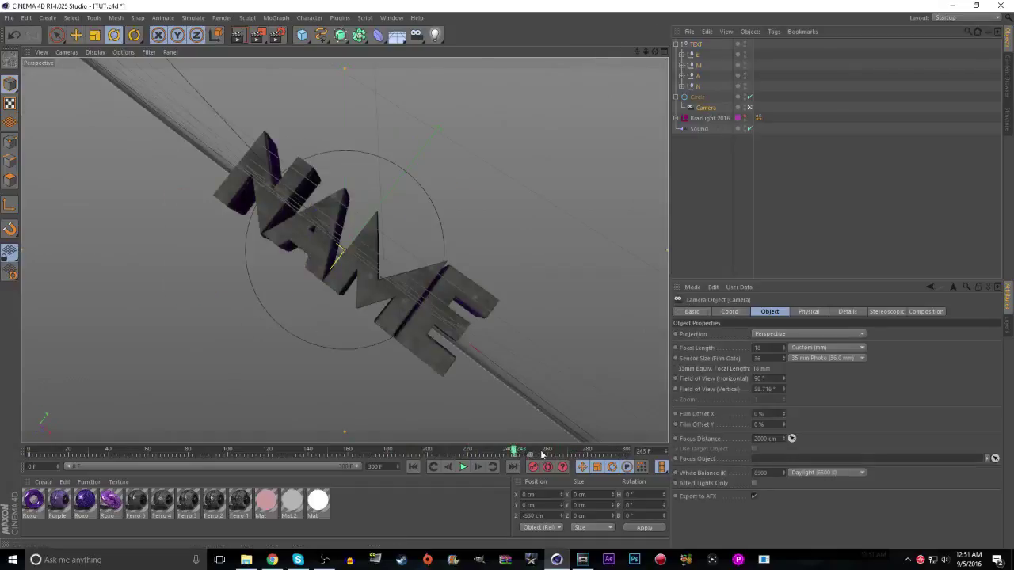
key(g)
drag(646, 52, 683, 53)
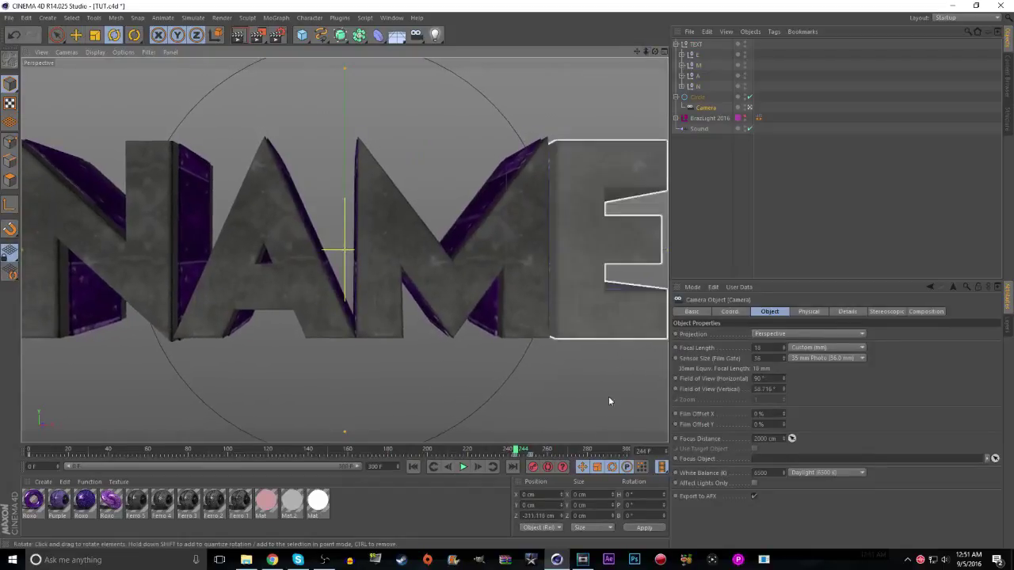
At frame 251, move the Camera in to about Z -313 cm, record a keyframe and clear the selection
click(529, 450)
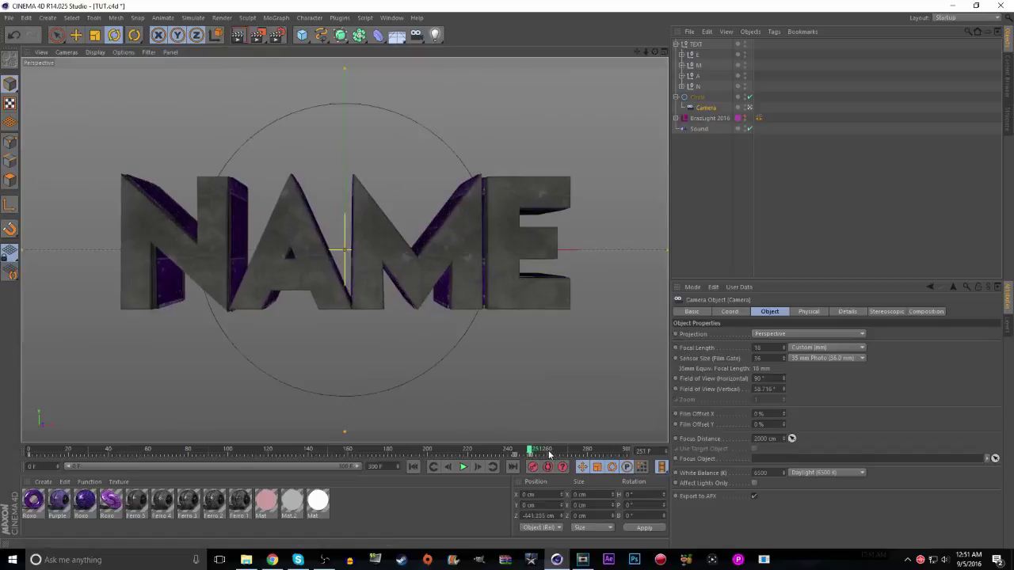
drag(647, 53, 697, 52)
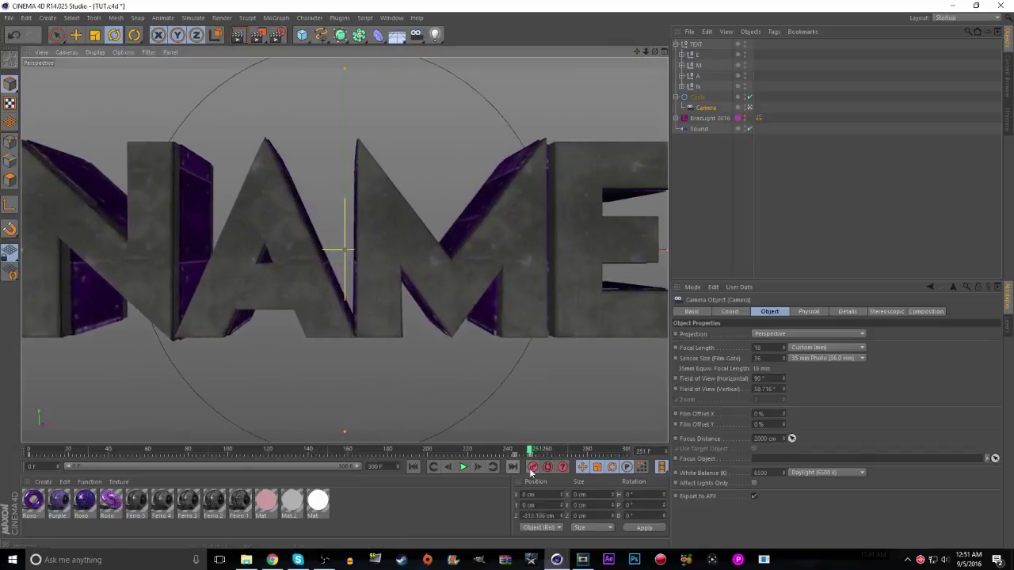
click(765, 124)
Keyframe the TEXT null upright at frame 243, and keyframe it pitched by about 82° at frame 244
click(694, 45)
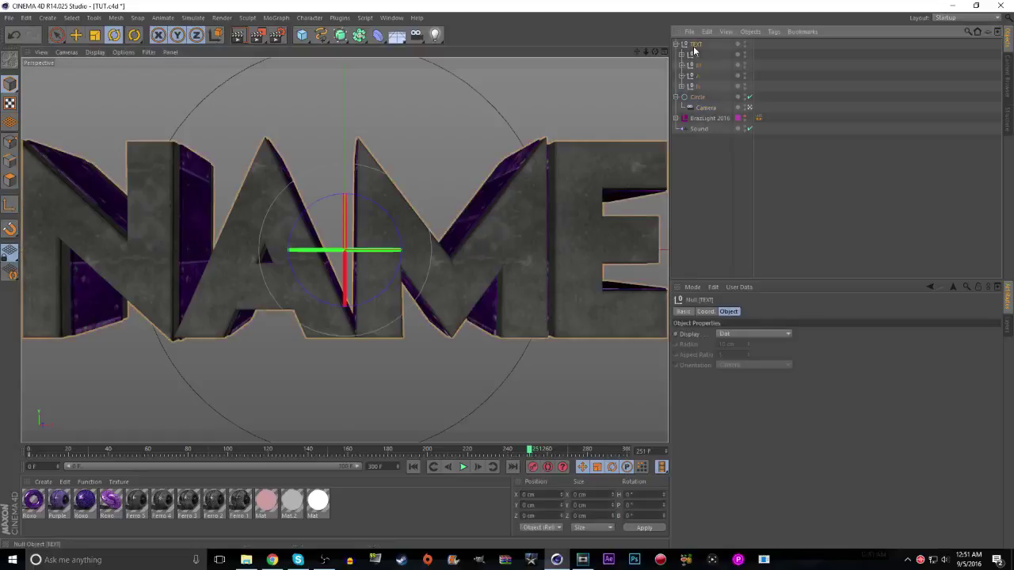
click(702, 110)
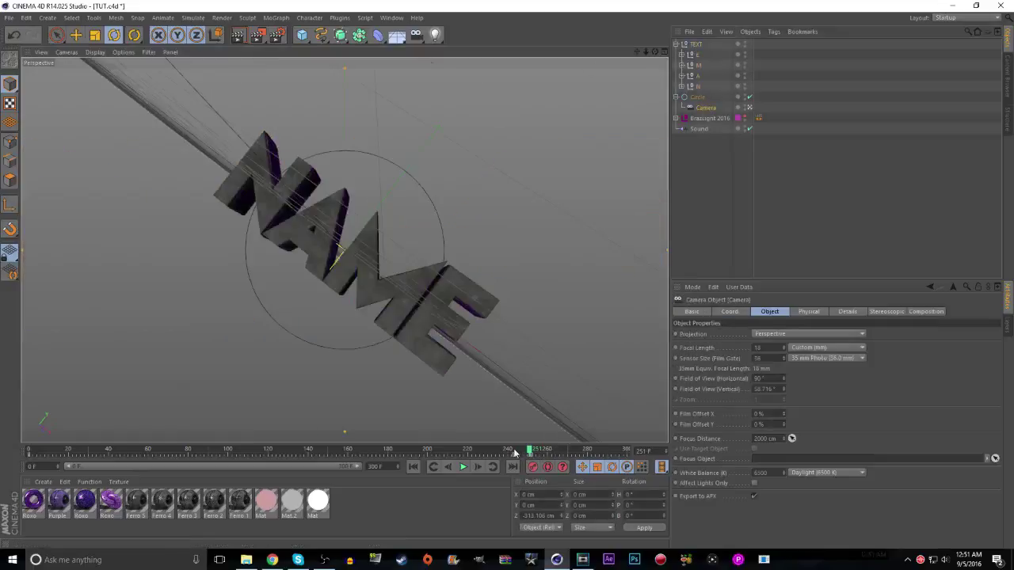
drag(519, 453, 521, 453)
click(691, 46)
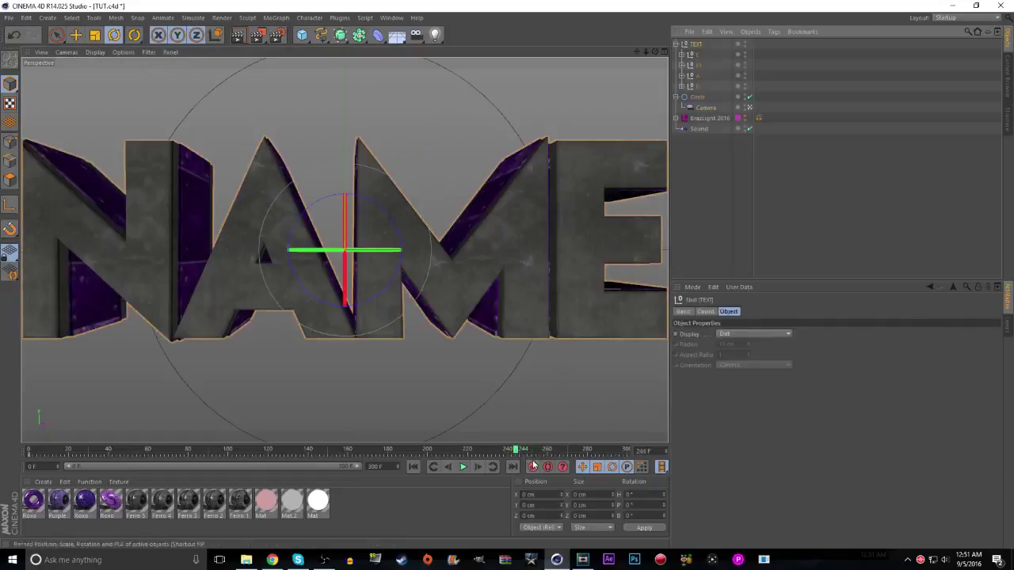
key(f)
key(g)
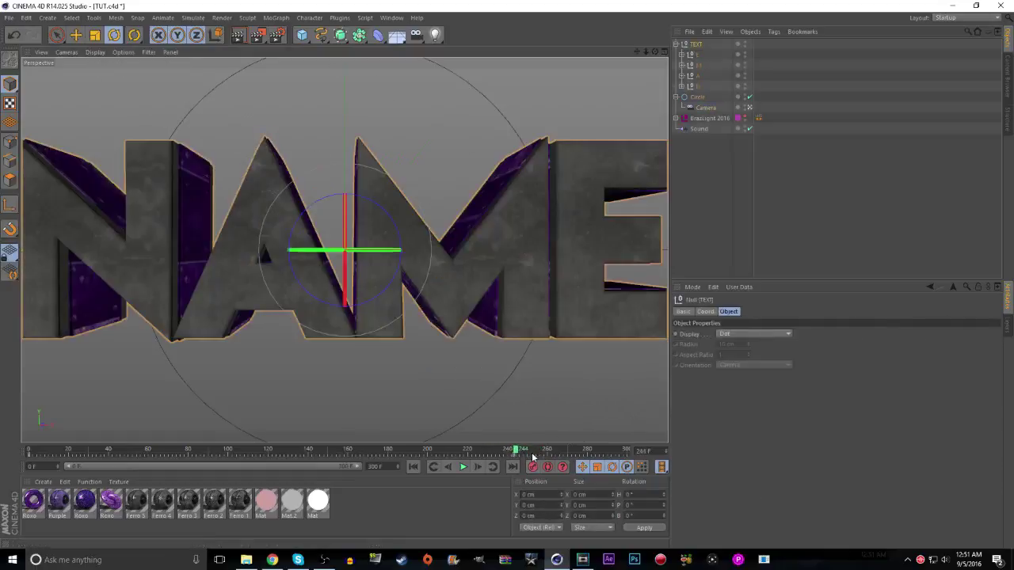
drag(344, 210, 343, 313)
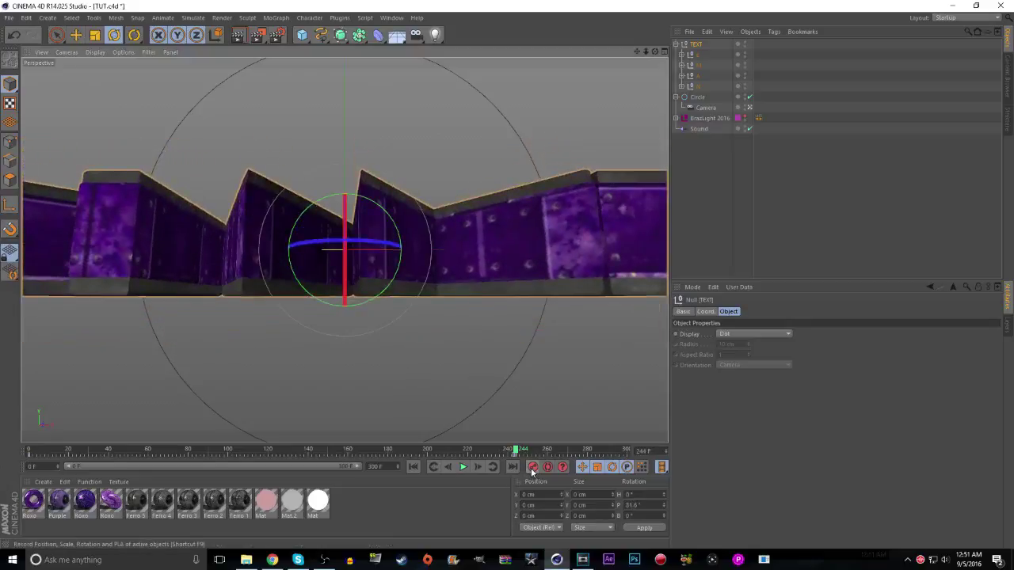
Keyframe the TEXT null's tilted pose at frame 251, and keyframe its rotation reset to 0° at frame 252
click(702, 129)
drag(536, 452, 540, 453)
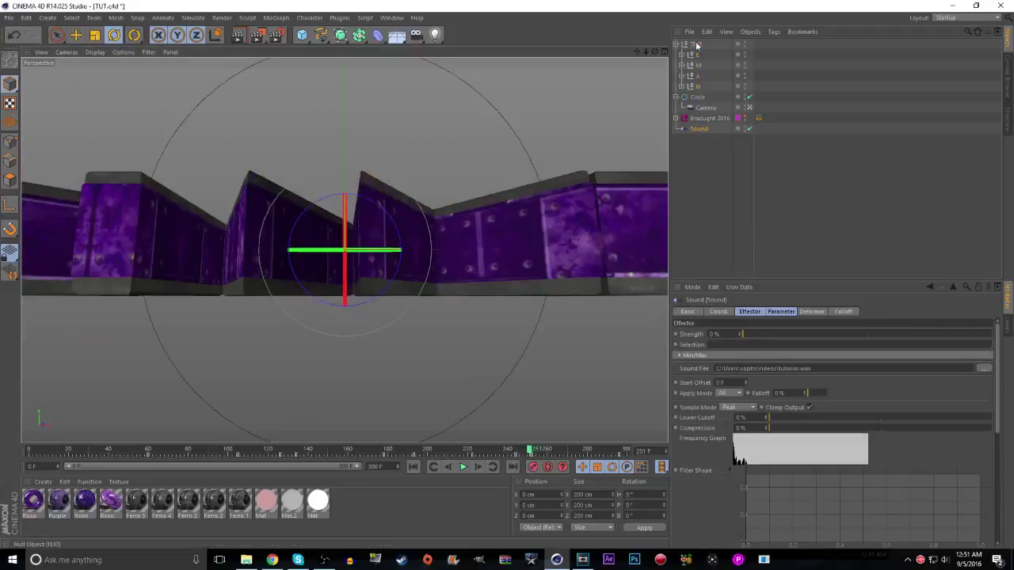
click(696, 45)
click(538, 450)
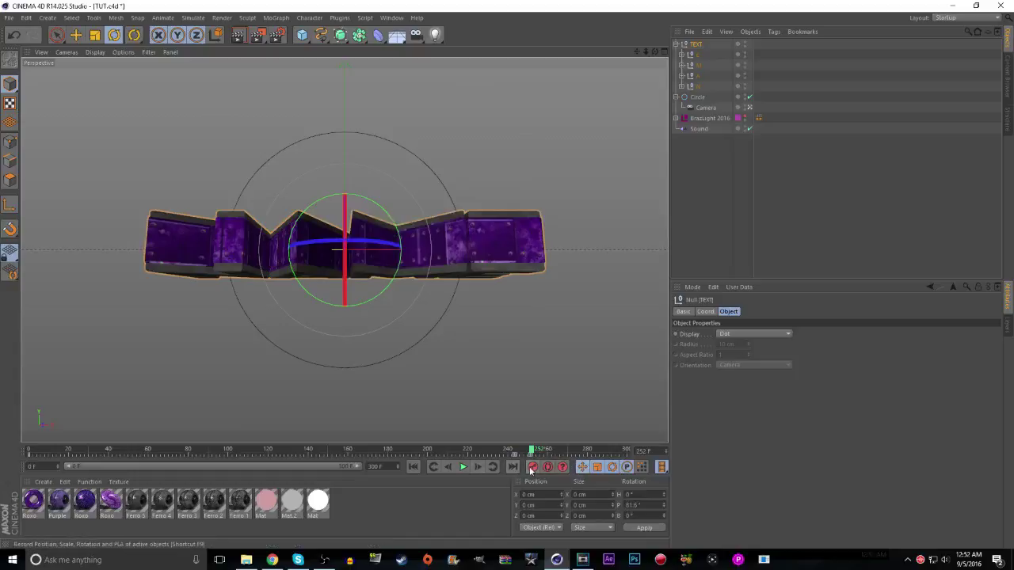
click(634, 530)
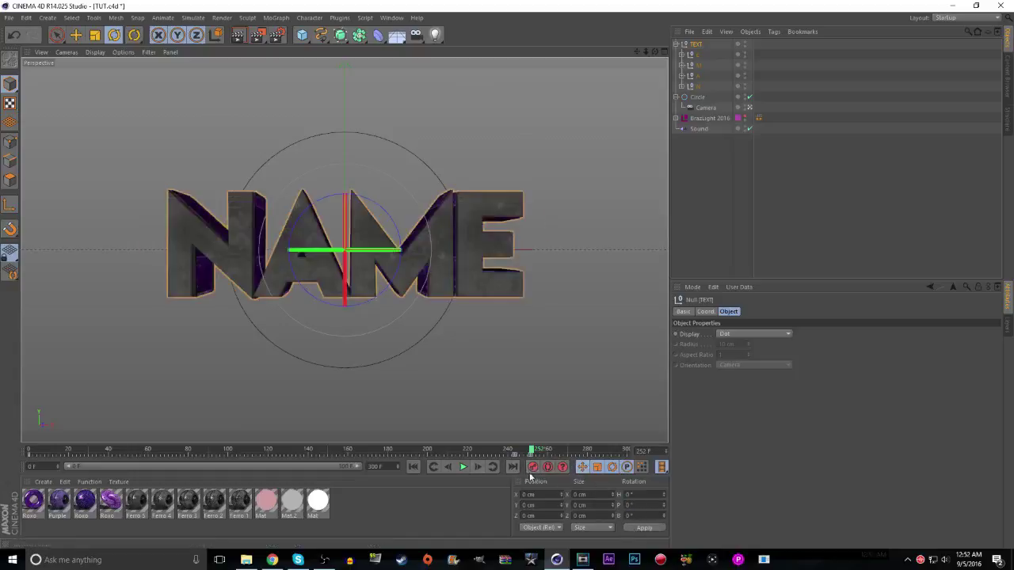
Return to frame 0, save the project, and play the animation through the new text flip
click(435, 468)
click(7, 17)
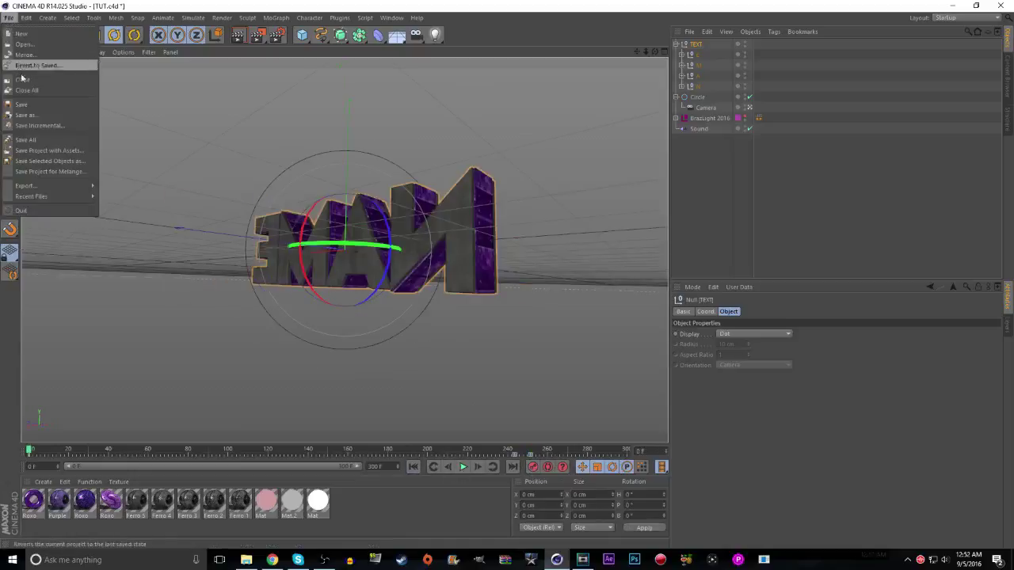
click(19, 105)
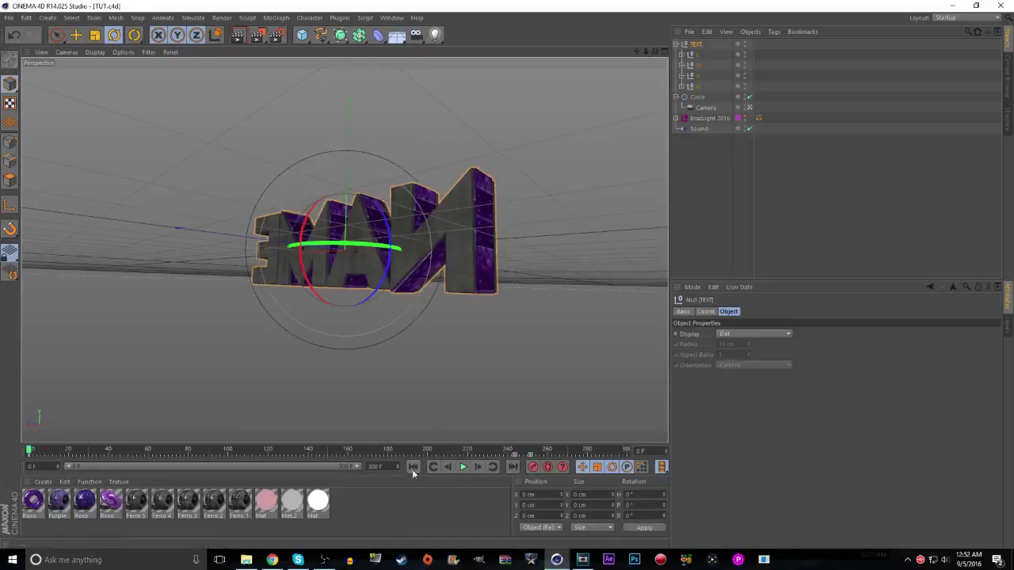
click(463, 468)
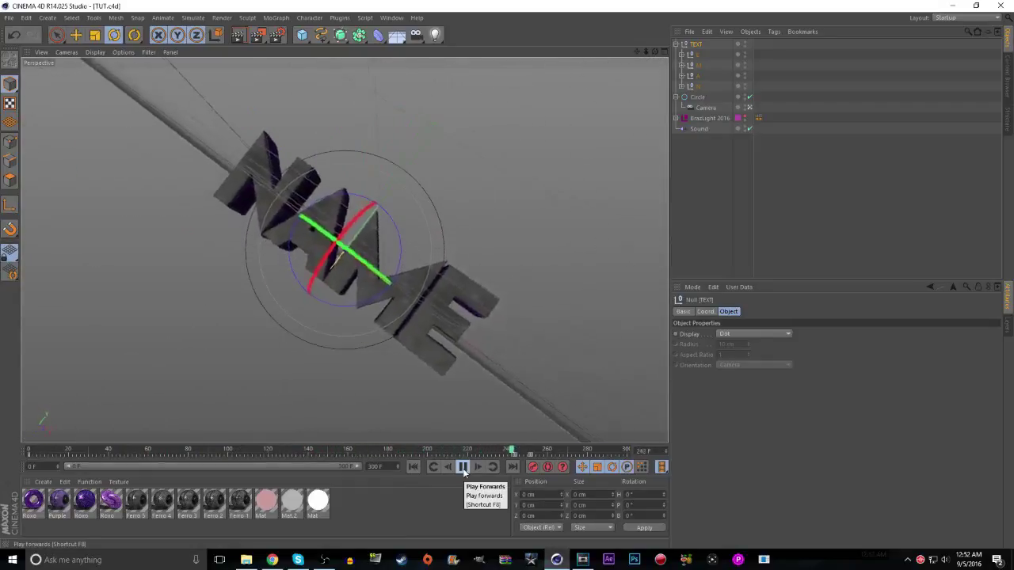
click(463, 467)
Select the Camera and delete its keyframes around frame 251
drag(514, 453, 527, 450)
click(705, 108)
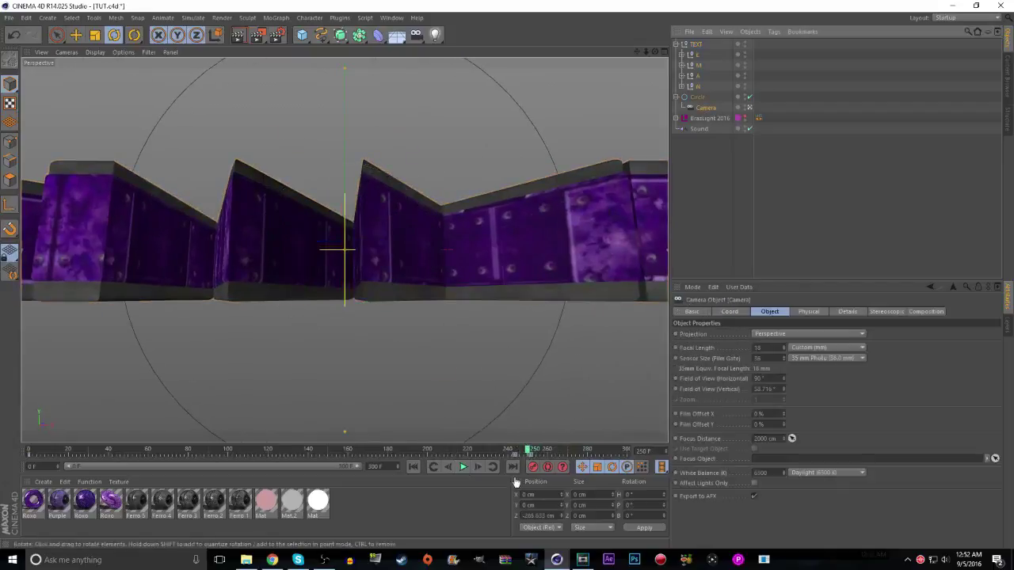
click(526, 457)
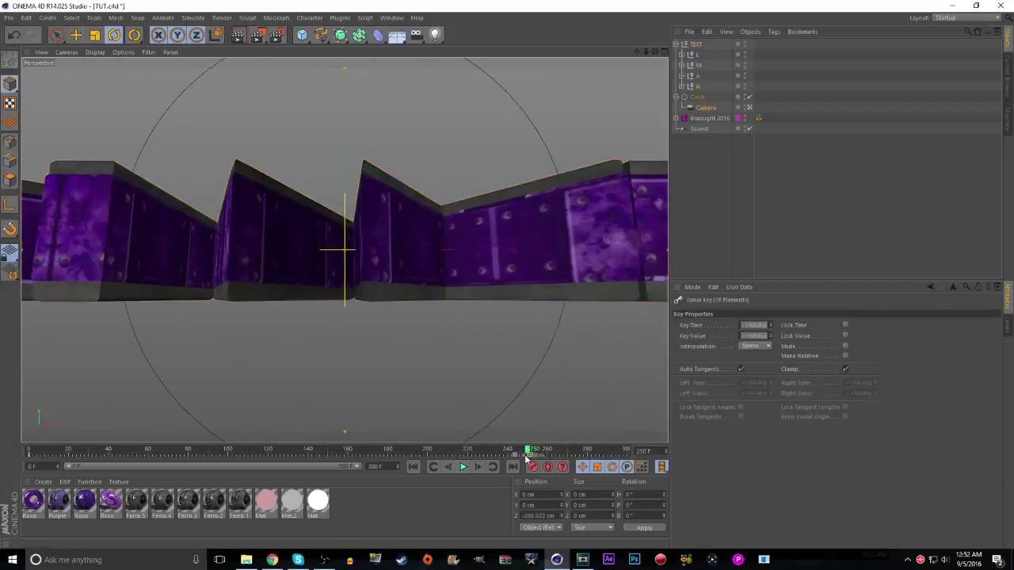
key(Delete)
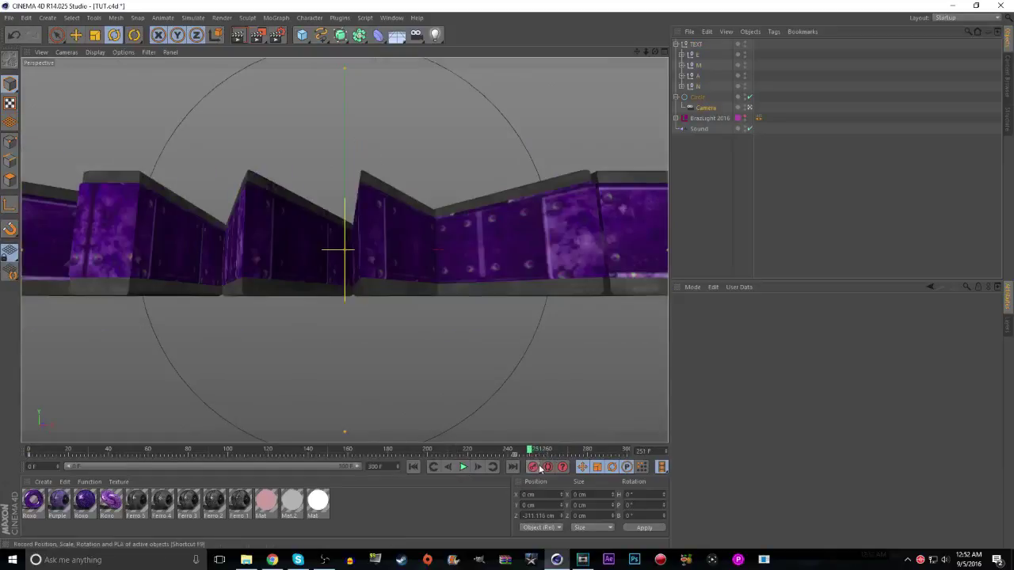
At frame 252, pull the Camera back to about Z -610 cm and record a keyframe
click(536, 453)
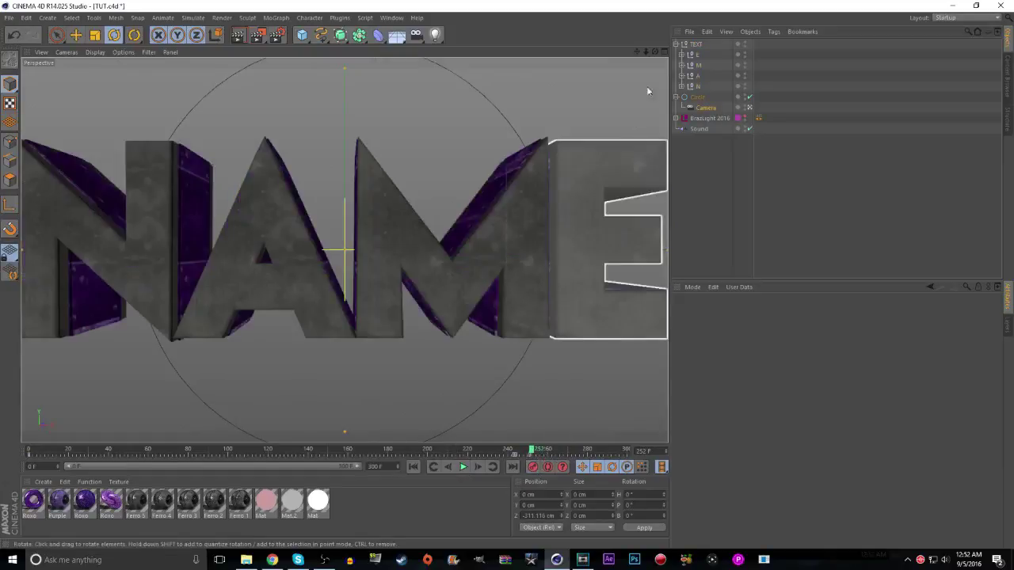
drag(645, 53, 574, 52)
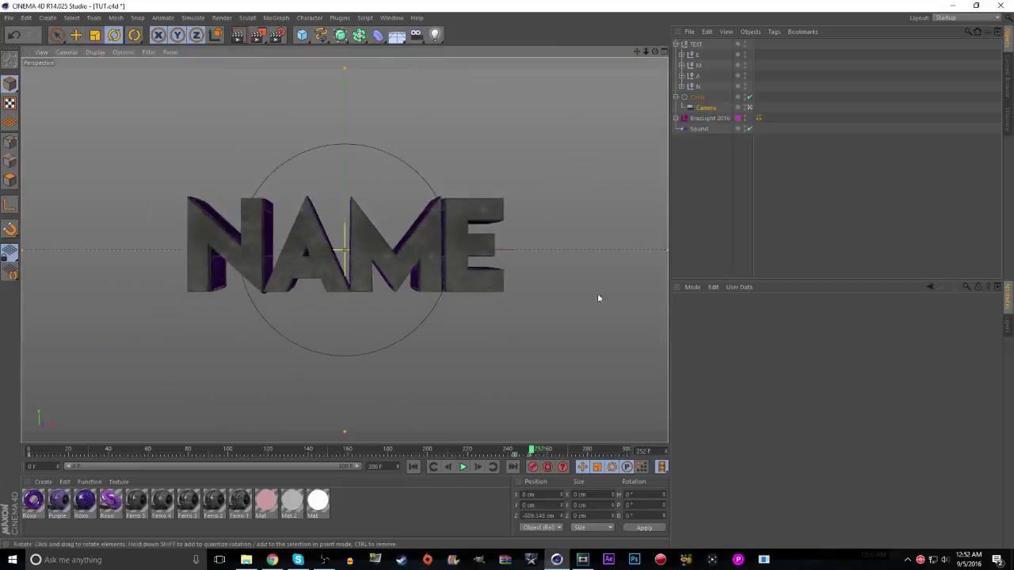
click(534, 466)
Scrub through the revised camera move and play the animation from frame 0
click(514, 454)
drag(513, 454, 521, 454)
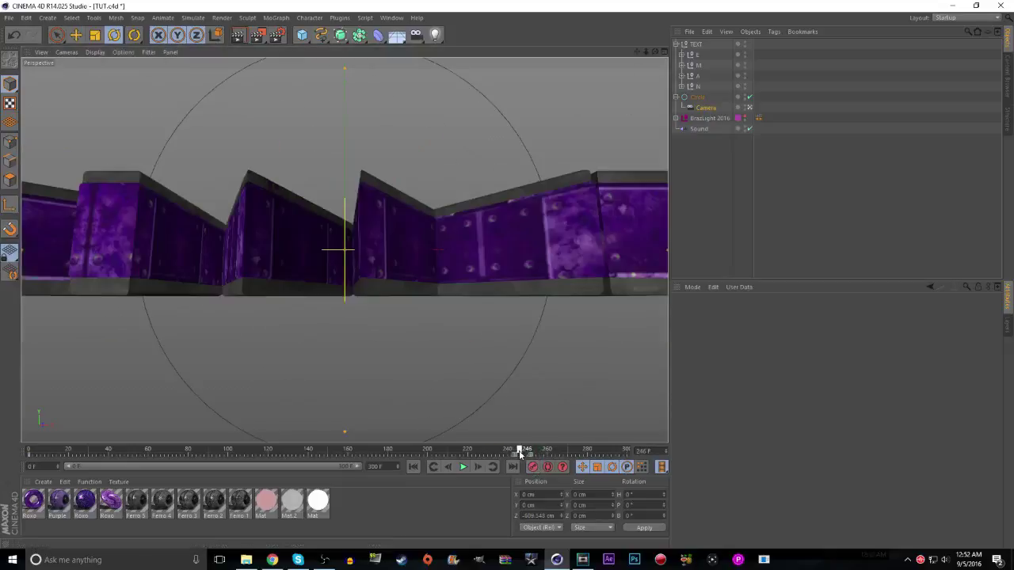
click(412, 467)
click(464, 467)
At frame 251, keyframe the TEXT null pitched to 100° and play the flip
click(698, 45)
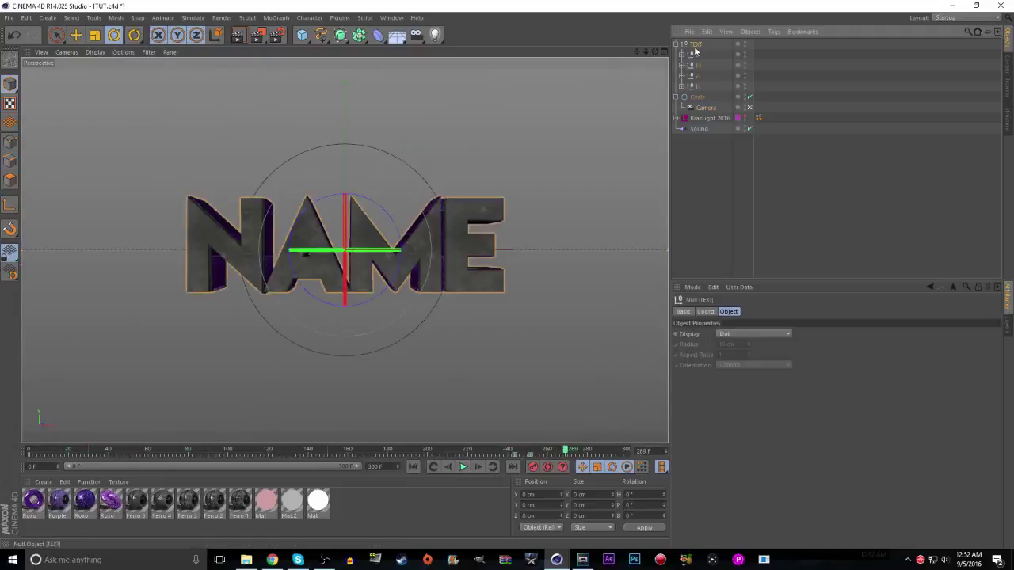
click(527, 452)
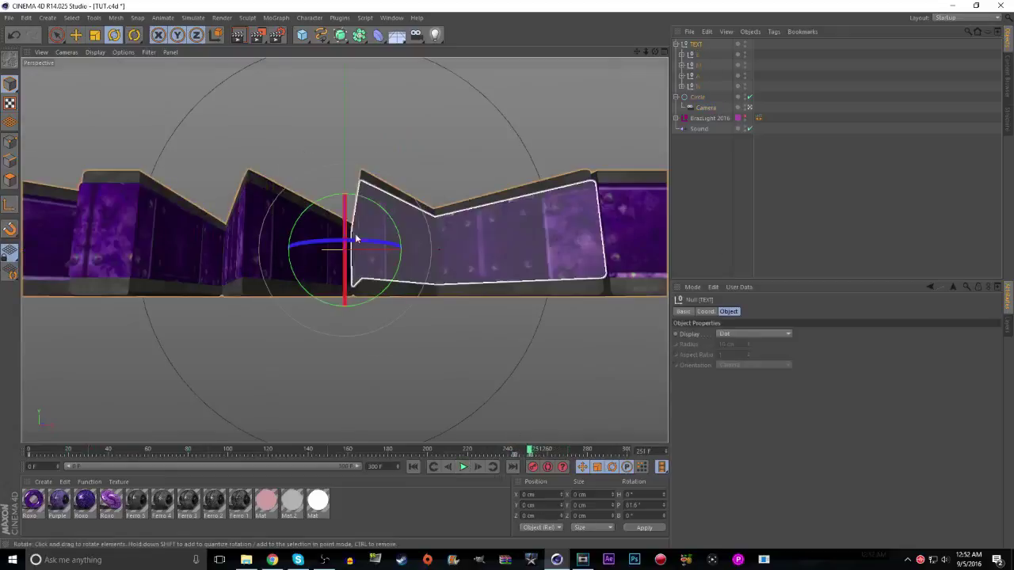
drag(345, 219, 345, 257)
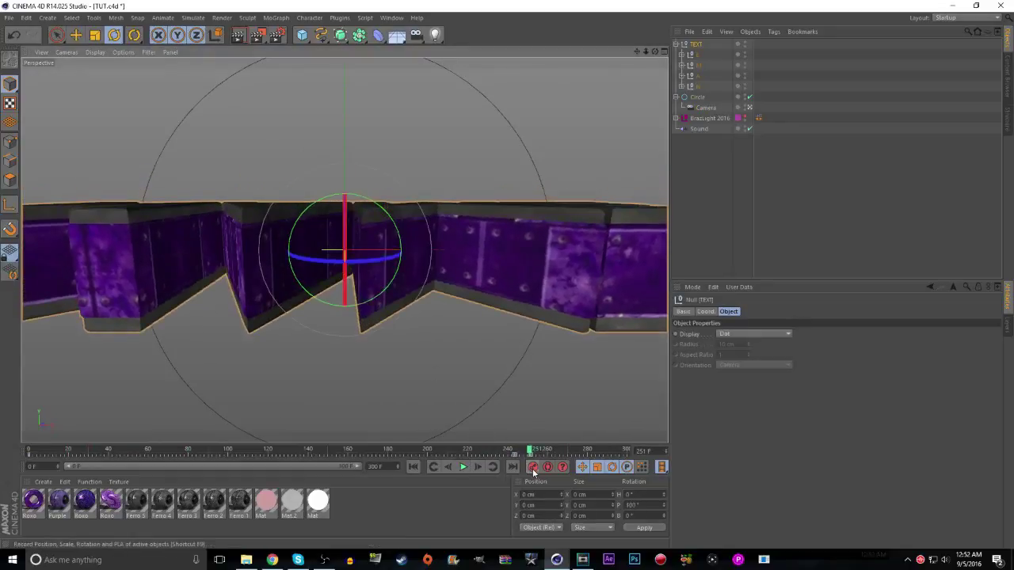
click(463, 467)
click(462, 472)
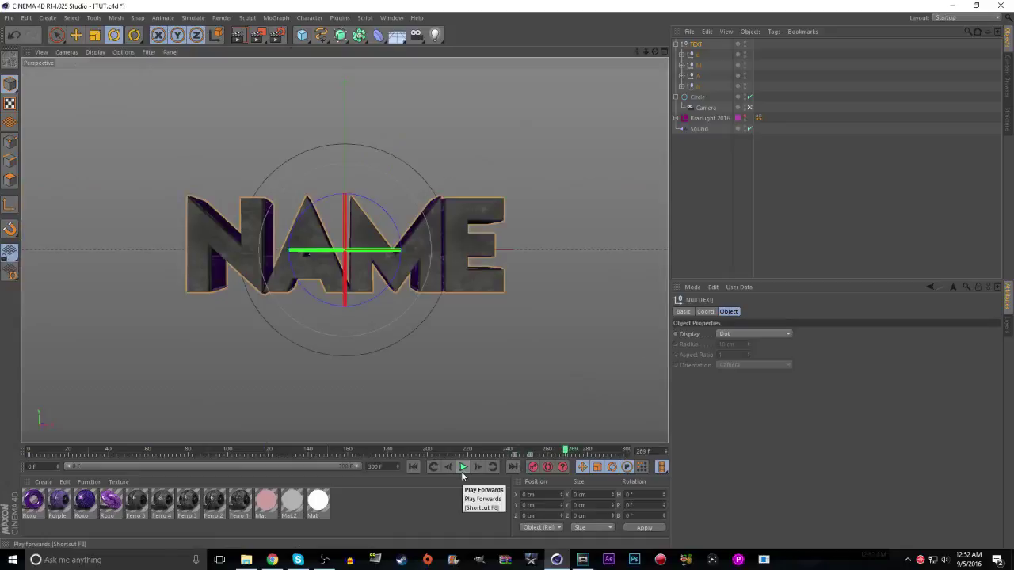
Move the Camera slightly closer near frame 251, record a keyframe and replay the zoom
click(701, 109)
click(530, 450)
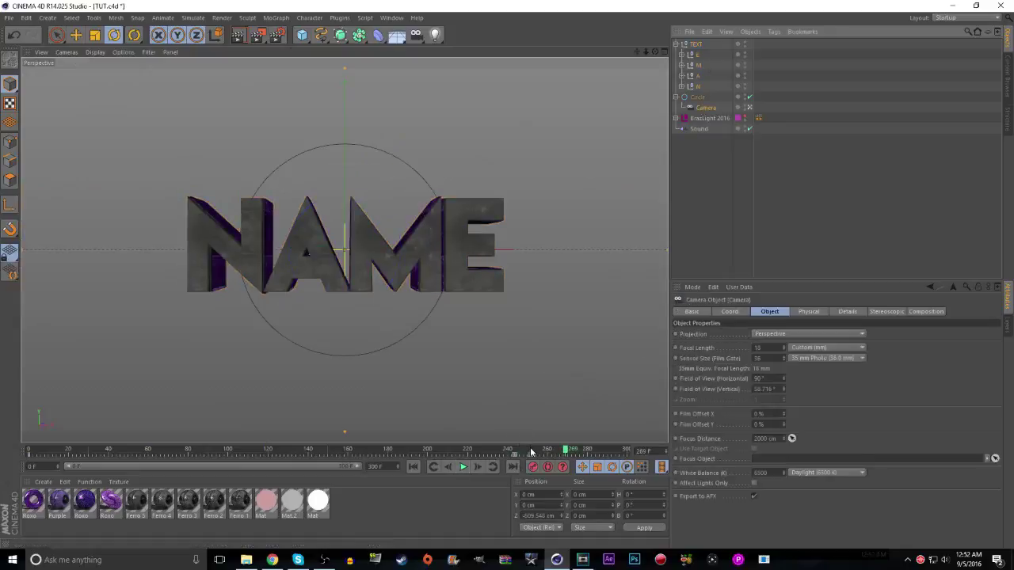
drag(647, 53, 661, 54)
click(532, 467)
click(511, 458)
click(463, 467)
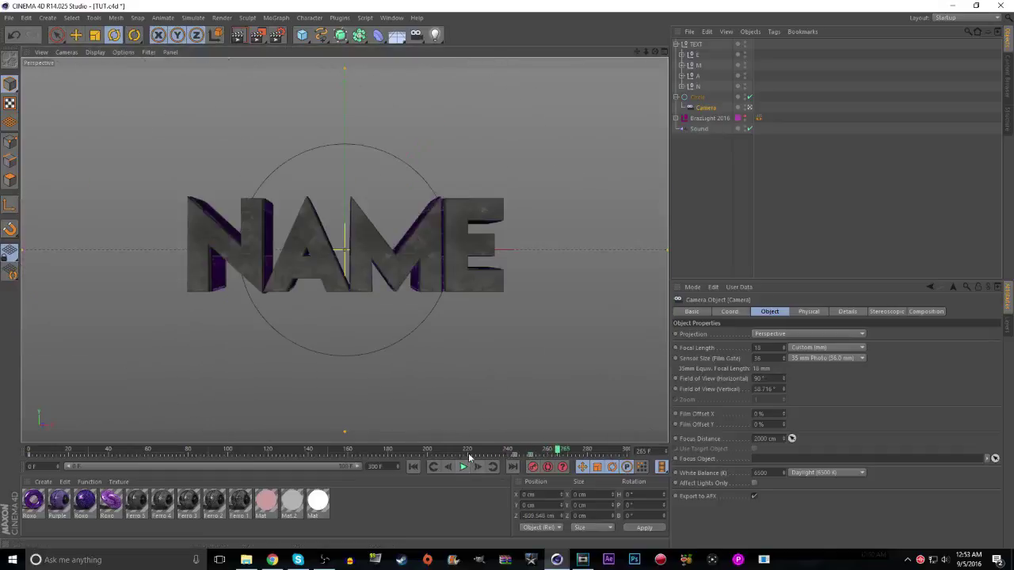
Retime the TEXT null's flip by moving its first keyframe to frame 239 and its last to frame 256
click(695, 45)
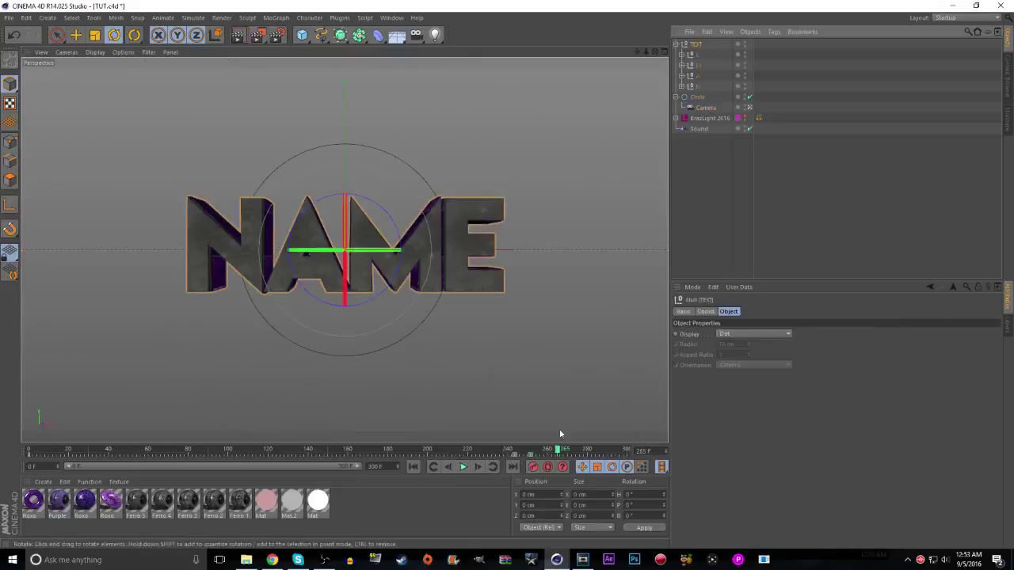
click(511, 457)
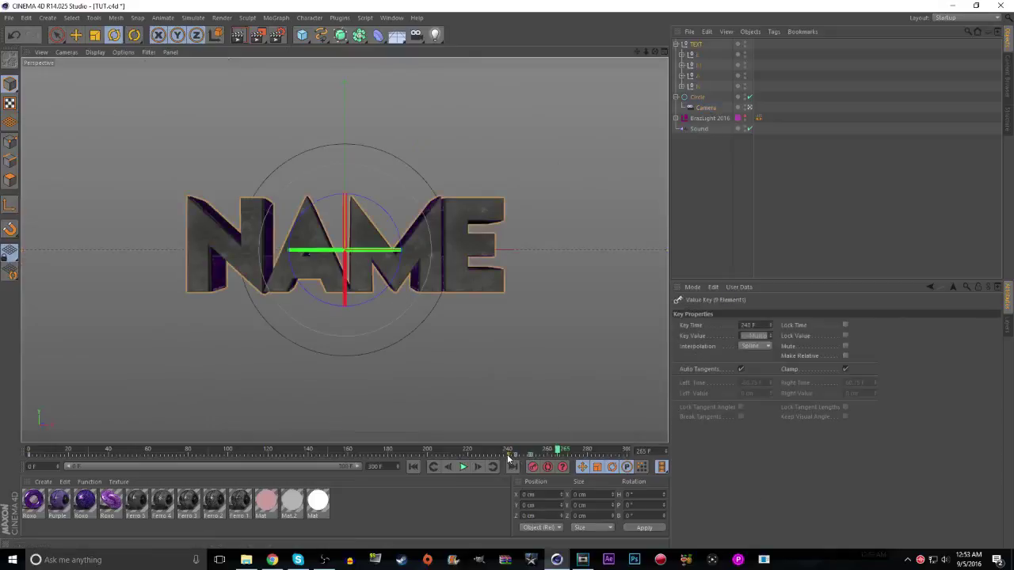
click(504, 458)
click(464, 468)
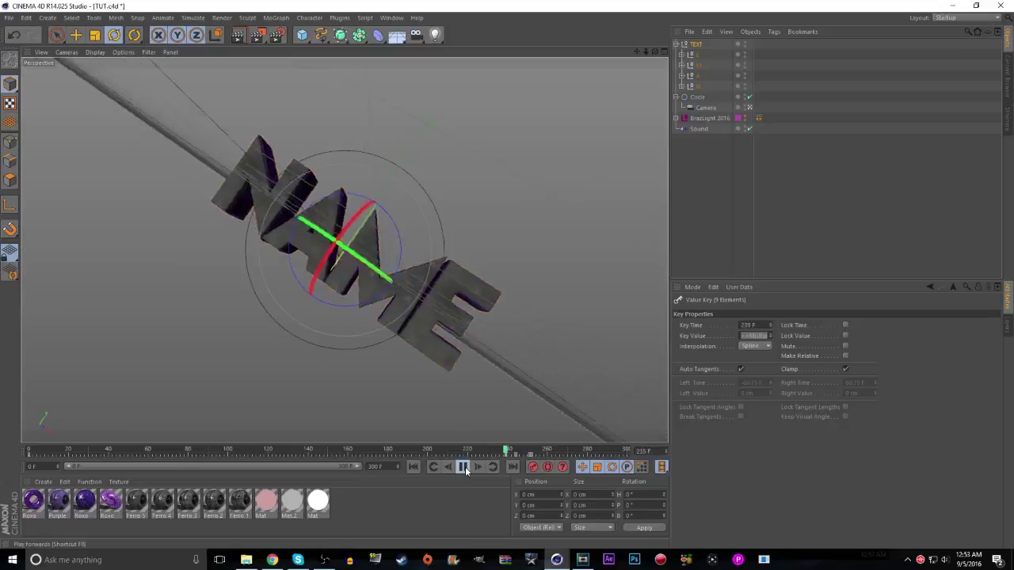
click(530, 451)
click(532, 456)
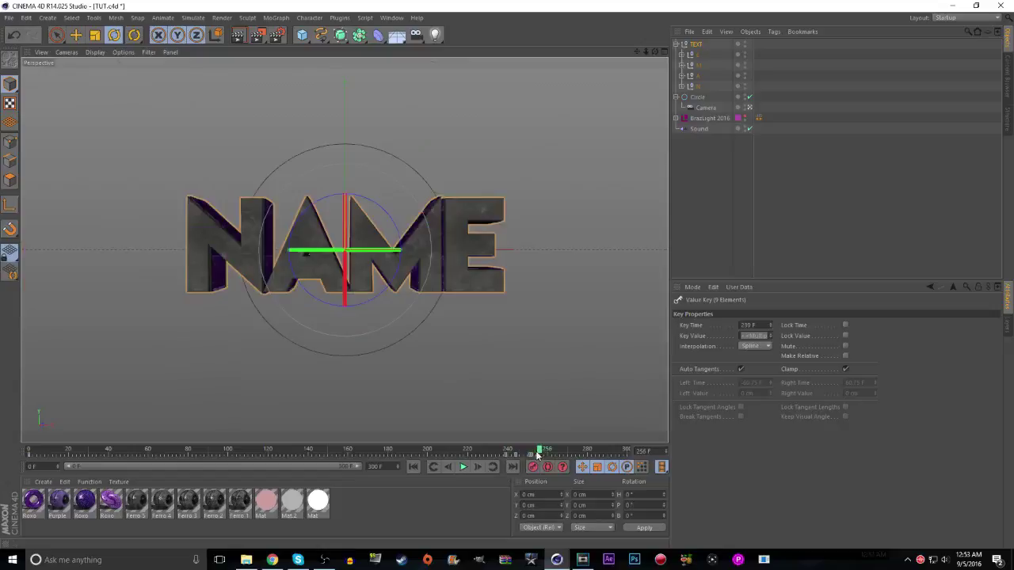
Play the animation from the start, and replay the retimed flip from about frame 220
click(414, 468)
click(463, 467)
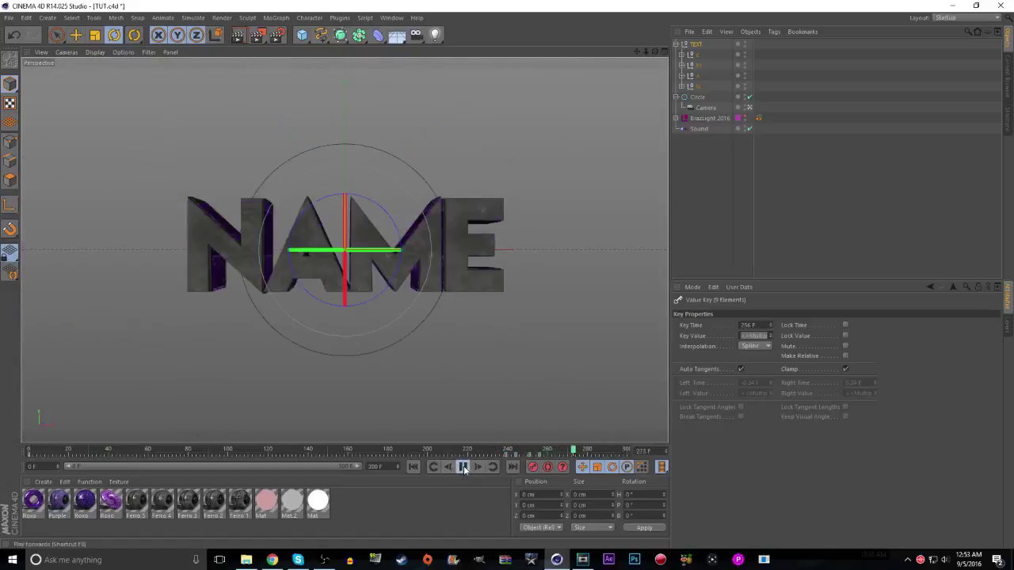
click(465, 453)
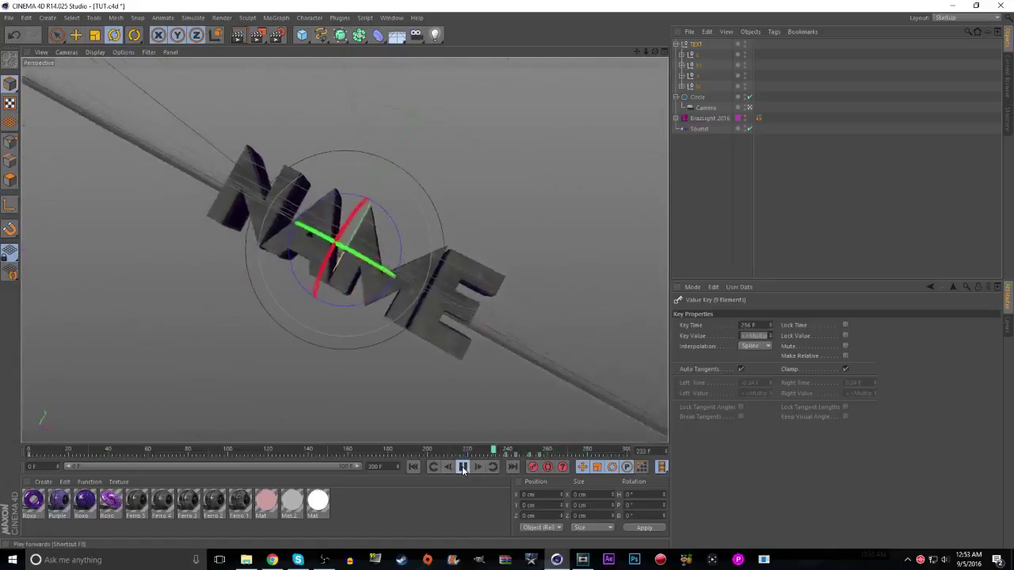
click(463, 467)
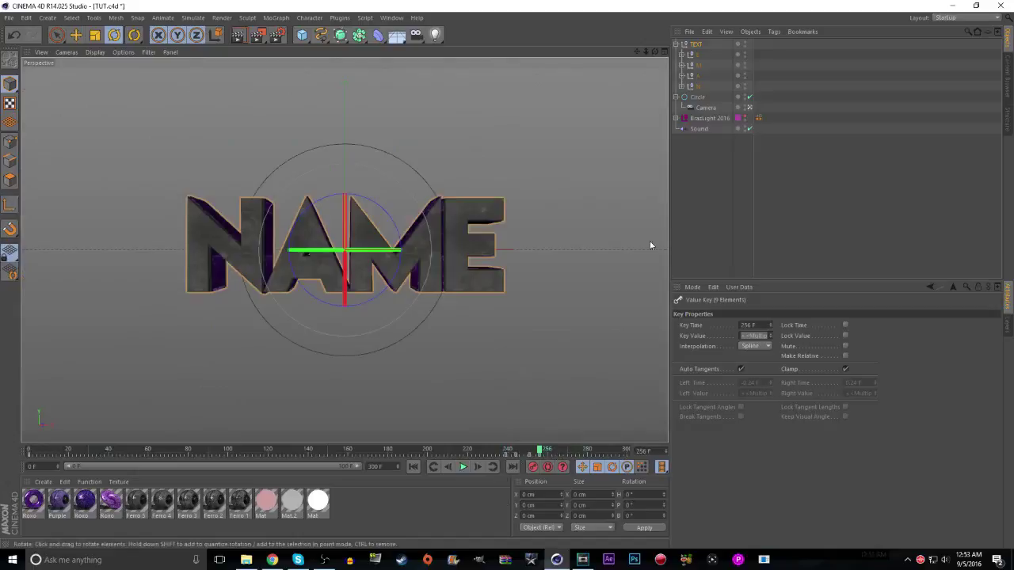
At frame 270, set the TEXT null's pitch to -360° and keyframe the full turn
click(698, 128)
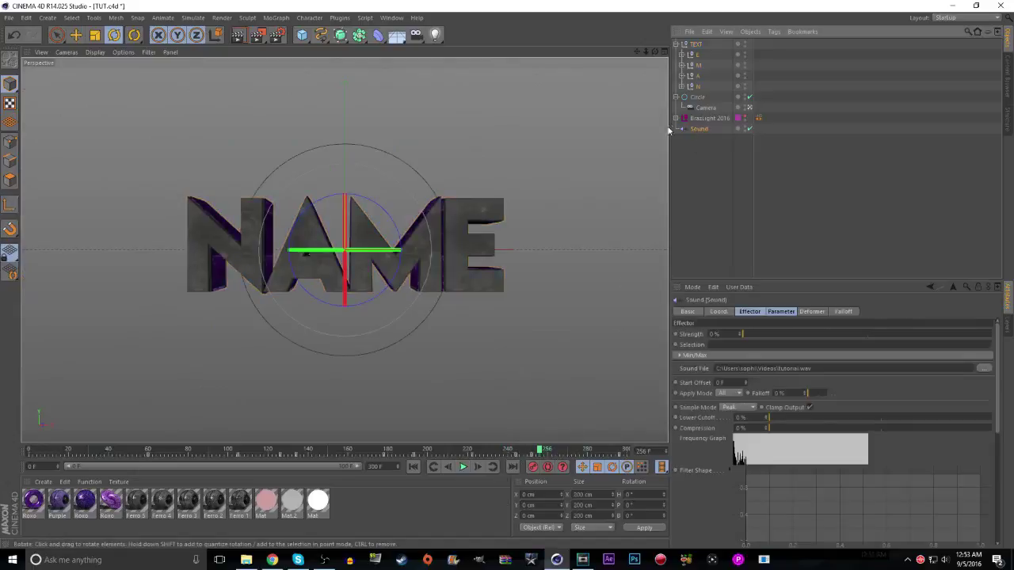
click(696, 44)
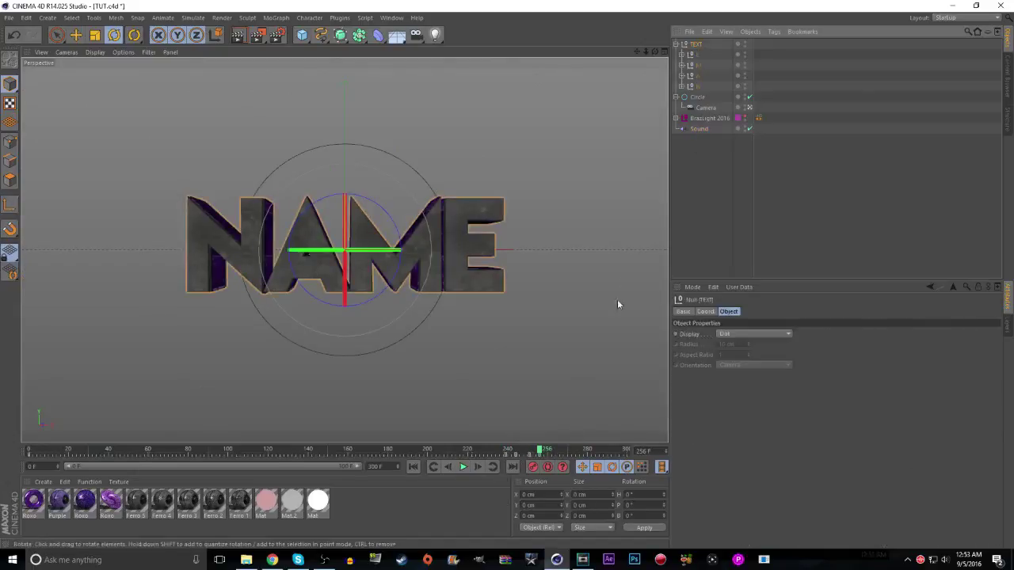
click(568, 451)
drag(343, 218, 385, 34)
double_click(634, 504)
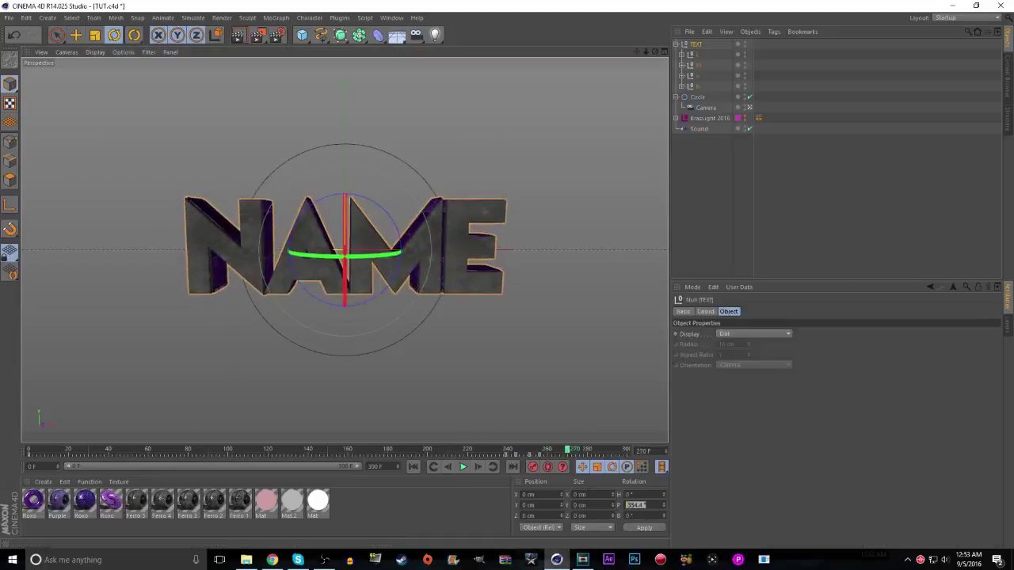
click(644, 528)
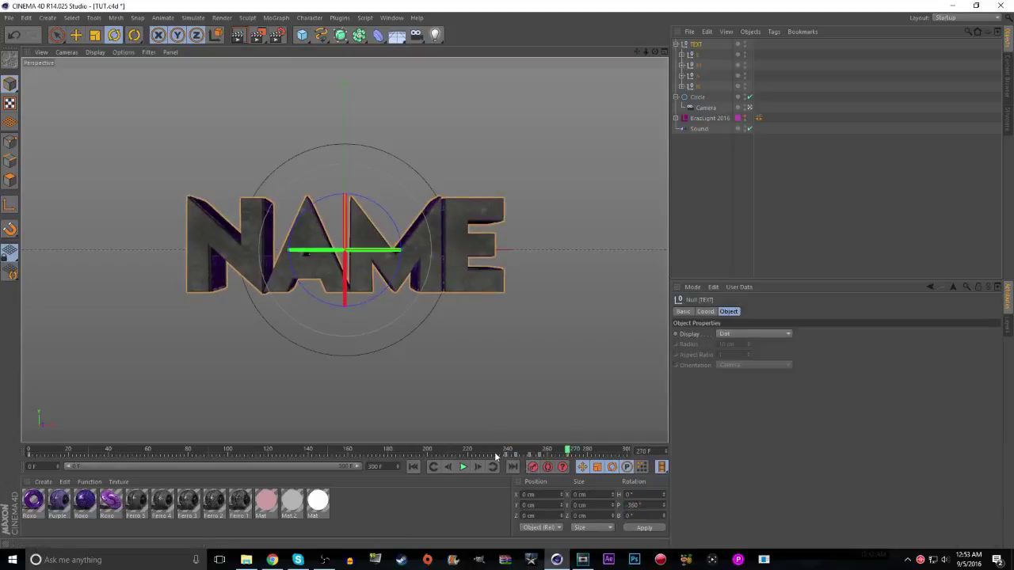
Play the animation through the full-turn spin and scrub to frame 260
click(472, 453)
click(462, 467)
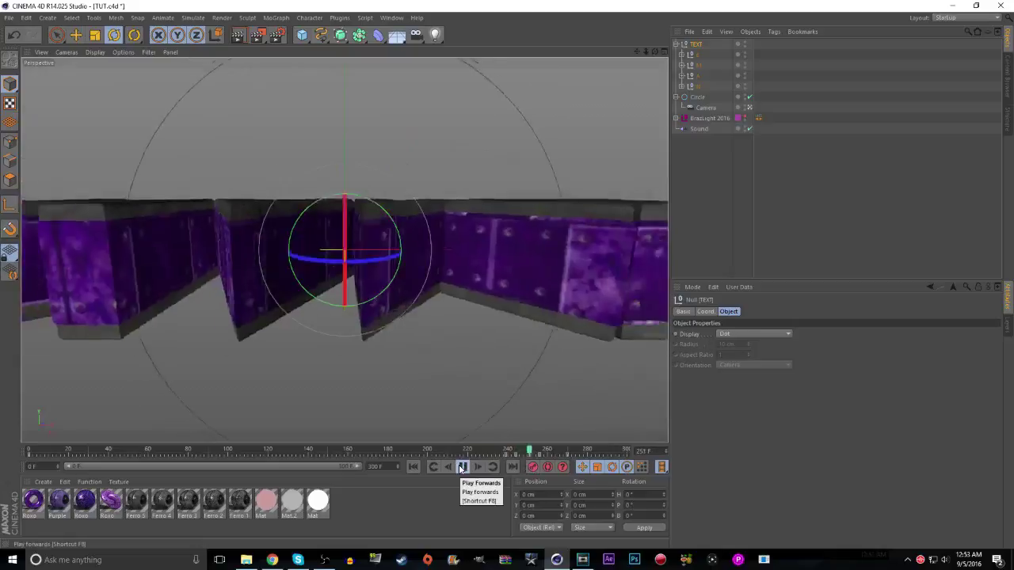
click(463, 467)
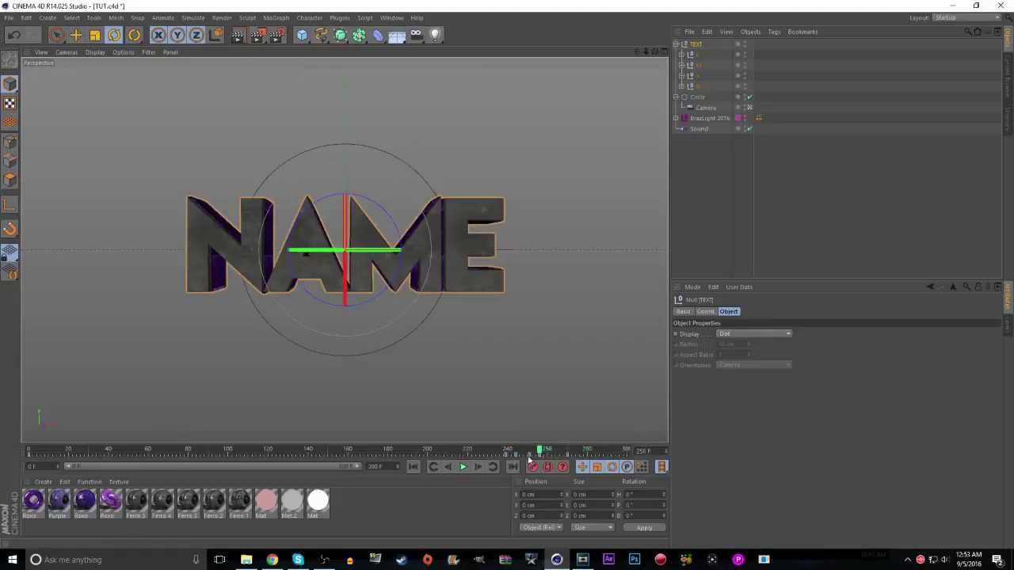
click(463, 467)
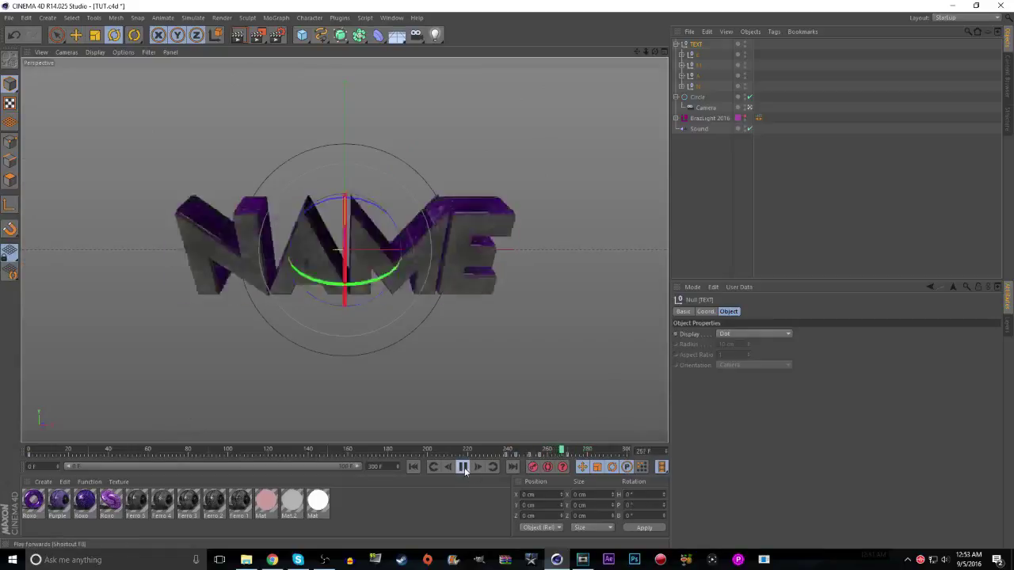
click(549, 450)
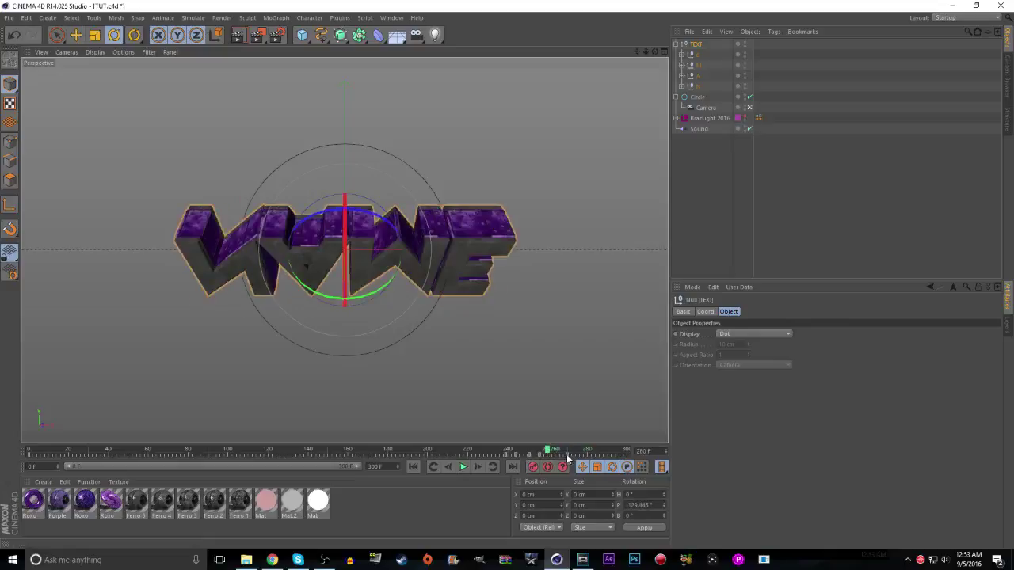
Move the TEXT null's full-turn keyframe from frame 270 to frame 260 and replay the spin
click(547, 467)
click(527, 451)
click(464, 467)
click(463, 467)
At frame 260, set the TEXT null's pitch to -180° and record the keyframe
click(540, 451)
key(g)
key(g)
key(g)
key(g)
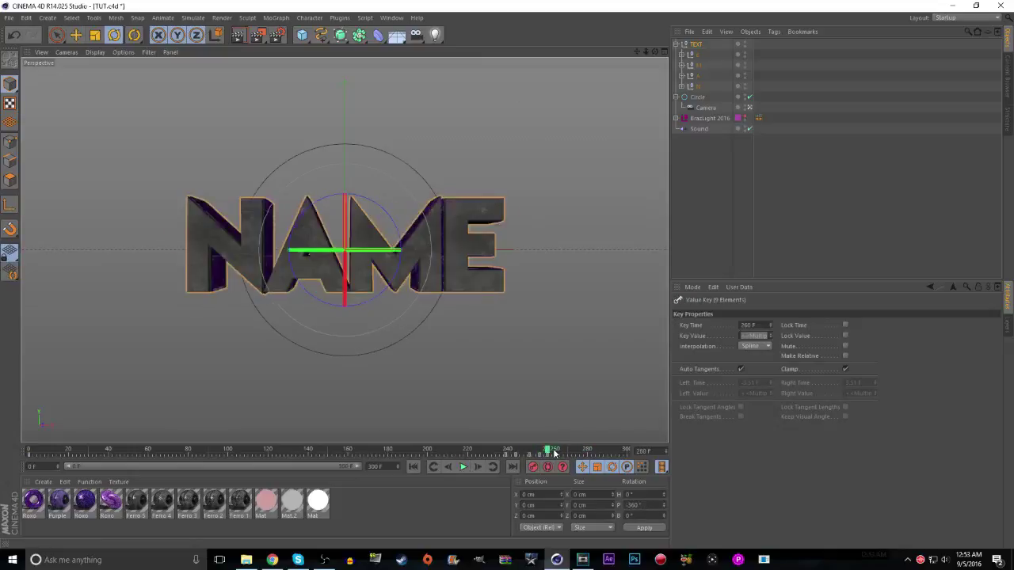
drag(654, 507, 576, 505)
key(BackSpace)
click(642, 528)
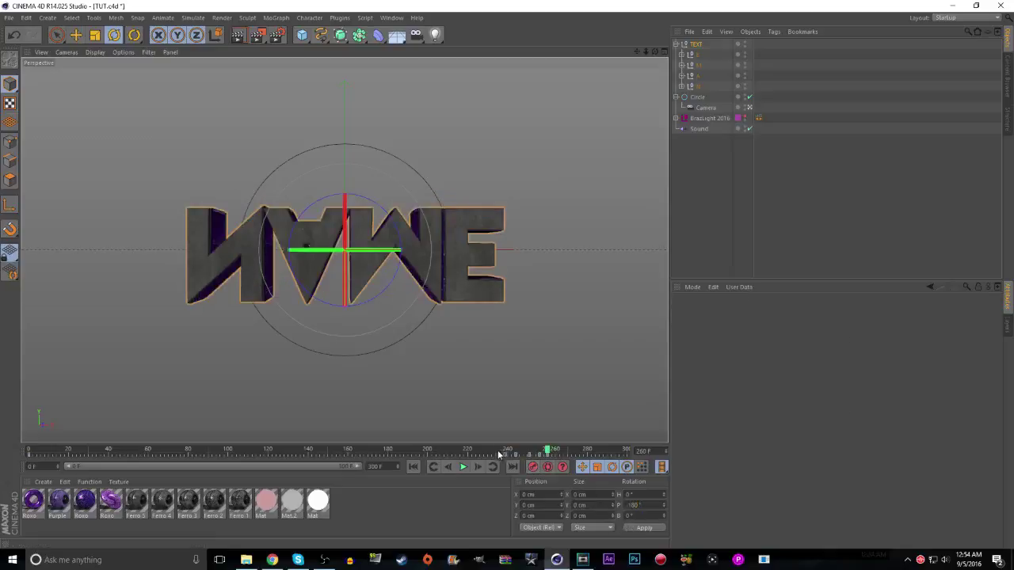
Replay the half-turn flip and delete the TEXT null's keyframe at frame 260
click(463, 468)
click(655, 504)
text(1)
click(498, 449)
click(464, 467)
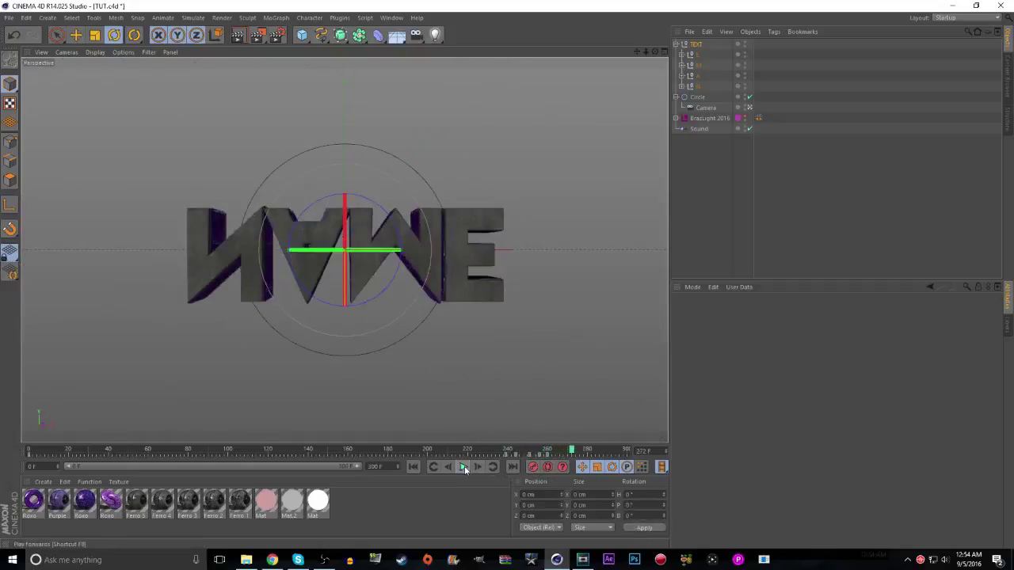
click(547, 457)
key(Delete)
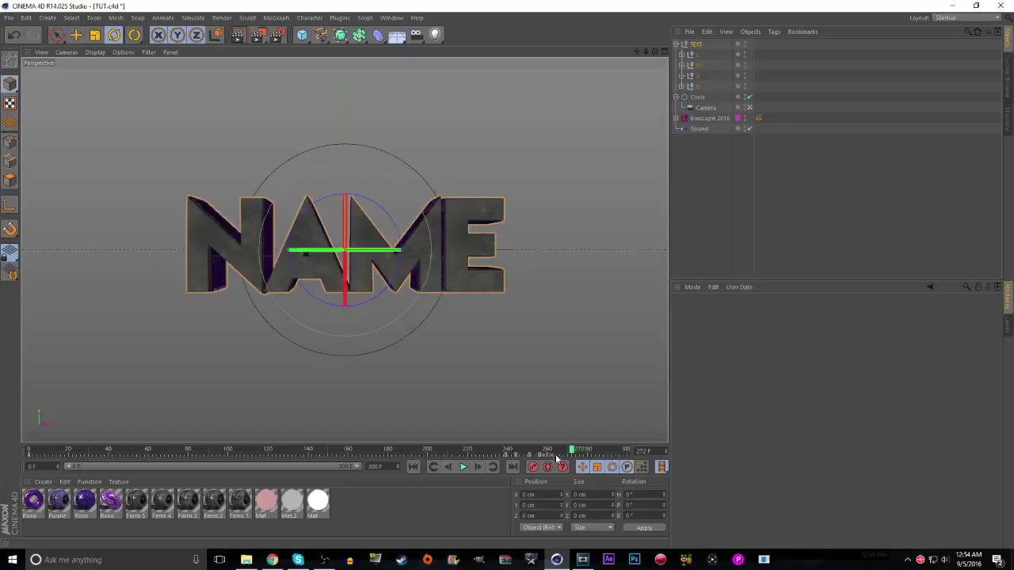
At frame 261, rotate the TEXT null's pitch to about -182° and record a keyframe
drag(522, 452, 550, 454)
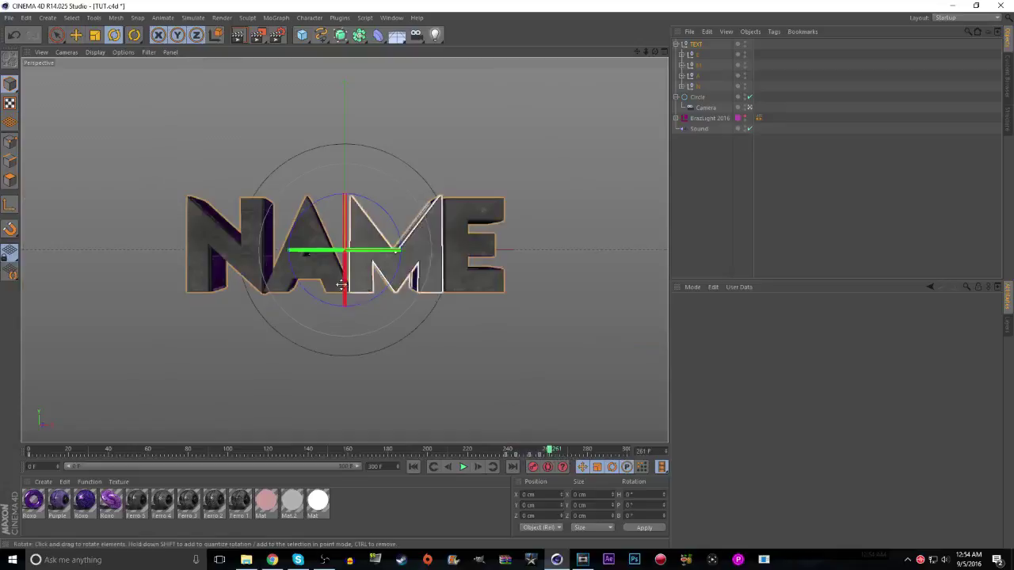
drag(346, 286, 351, 76)
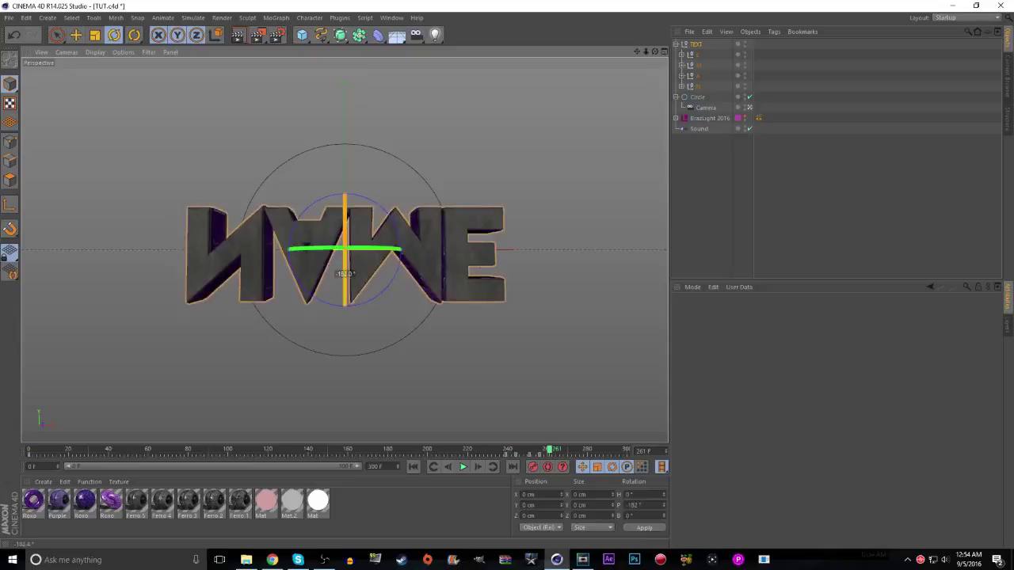
click(534, 469)
Play the half-turn flip and move its end keyframe from frame 261 to frame 300
click(482, 449)
click(462, 467)
click(463, 467)
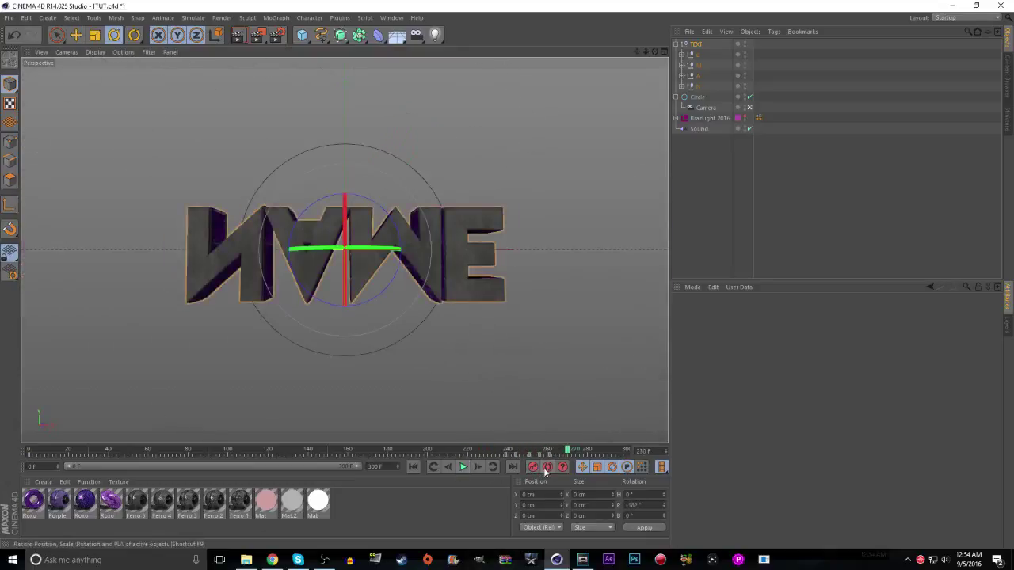
drag(550, 457, 628, 458)
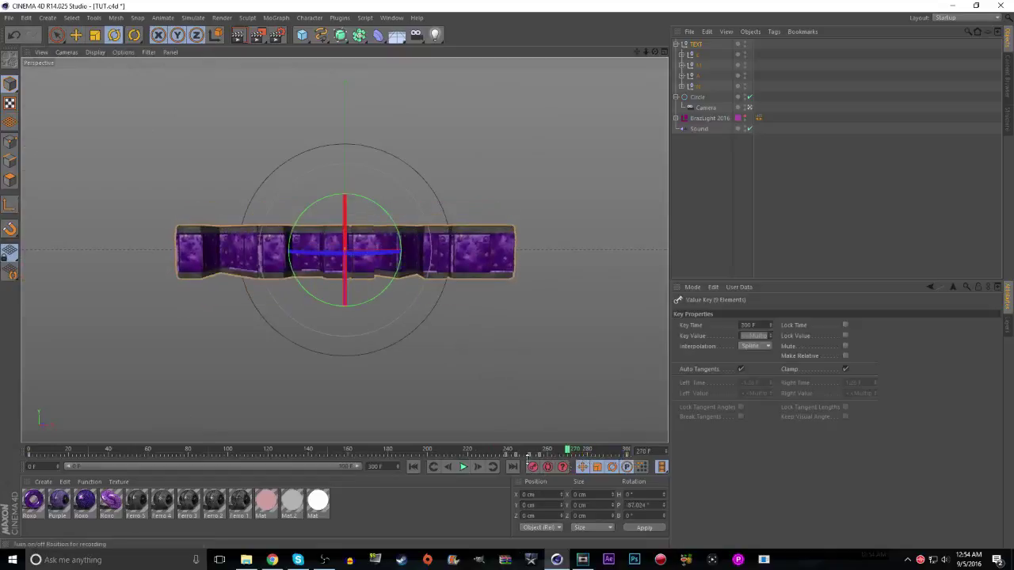
Play back the half-turn flip and delete the TEXT null's keyframe at frame 300
click(463, 468)
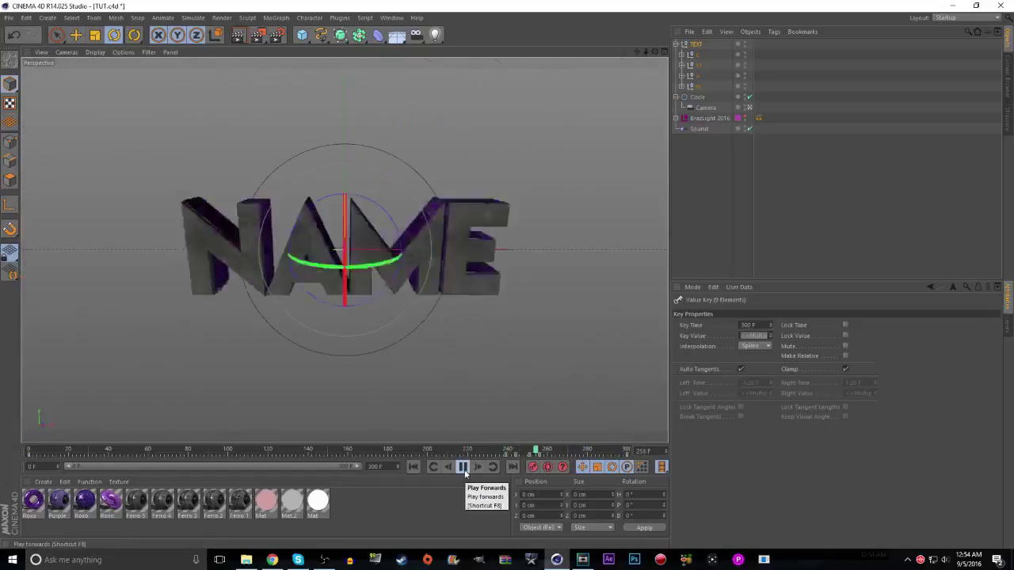
click(464, 468)
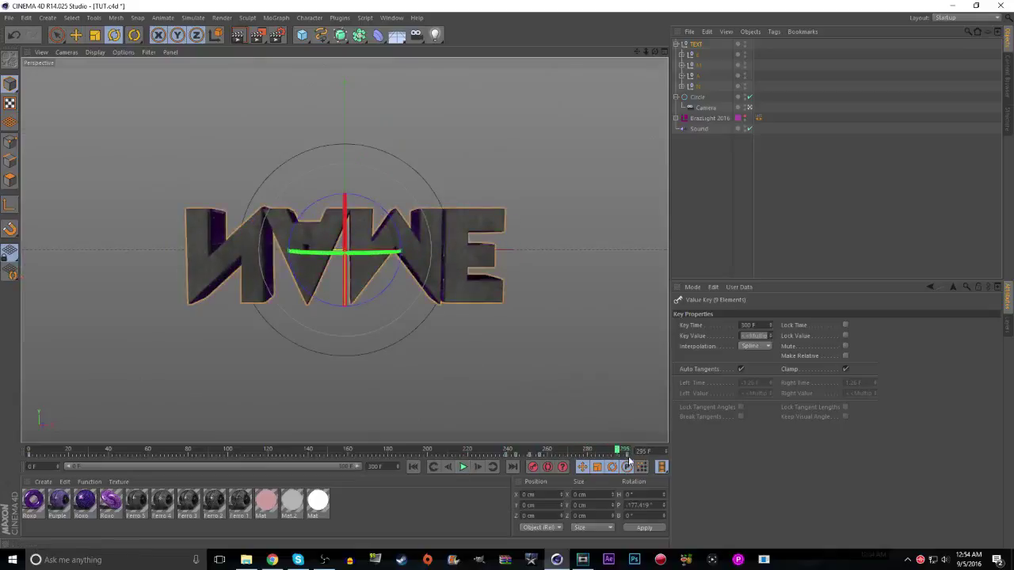
key(Delete)
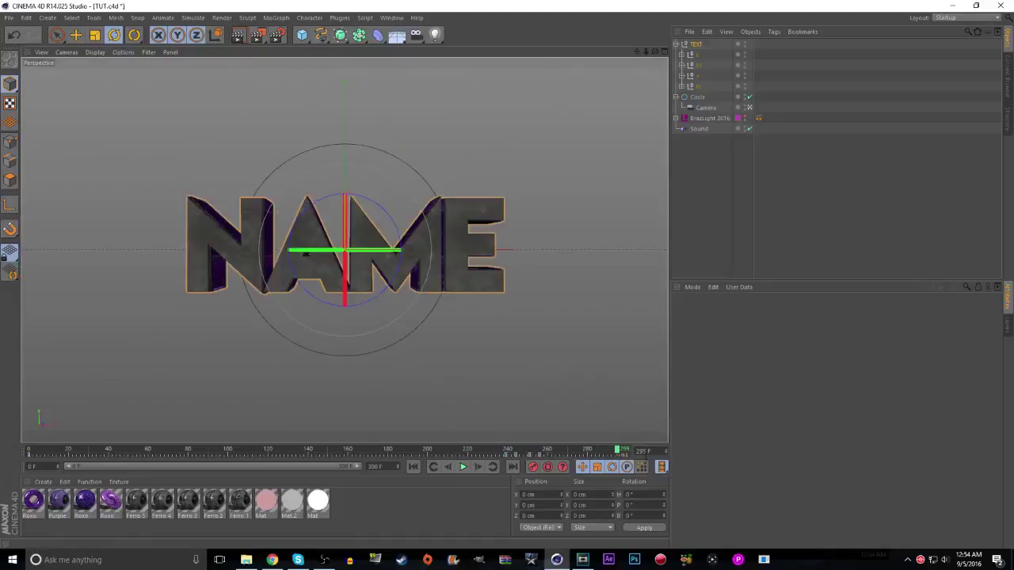
click(538, 453)
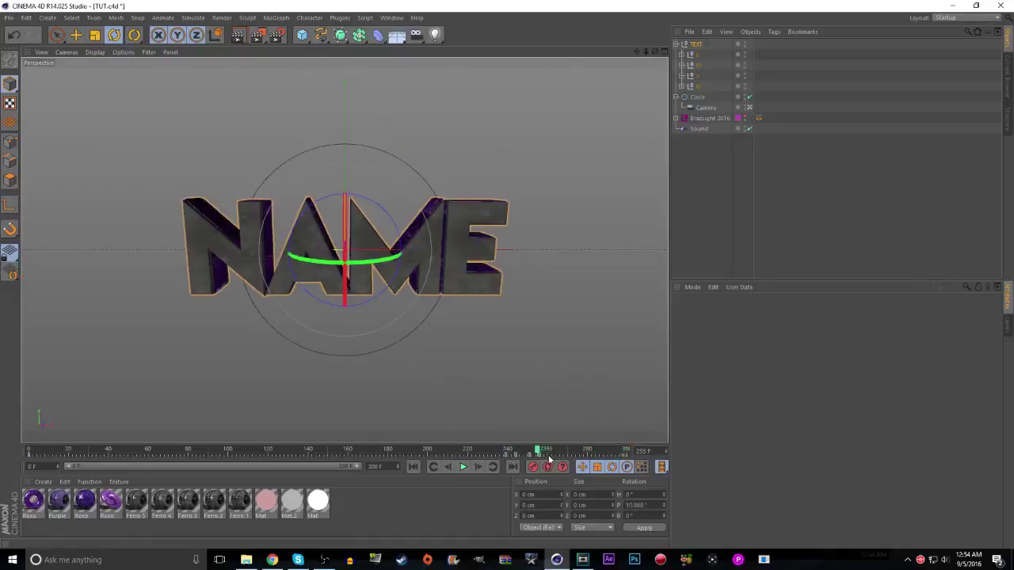
Add a Twist deformer and nest it inside the TEXT null, below the N letter's null
click(714, 168)
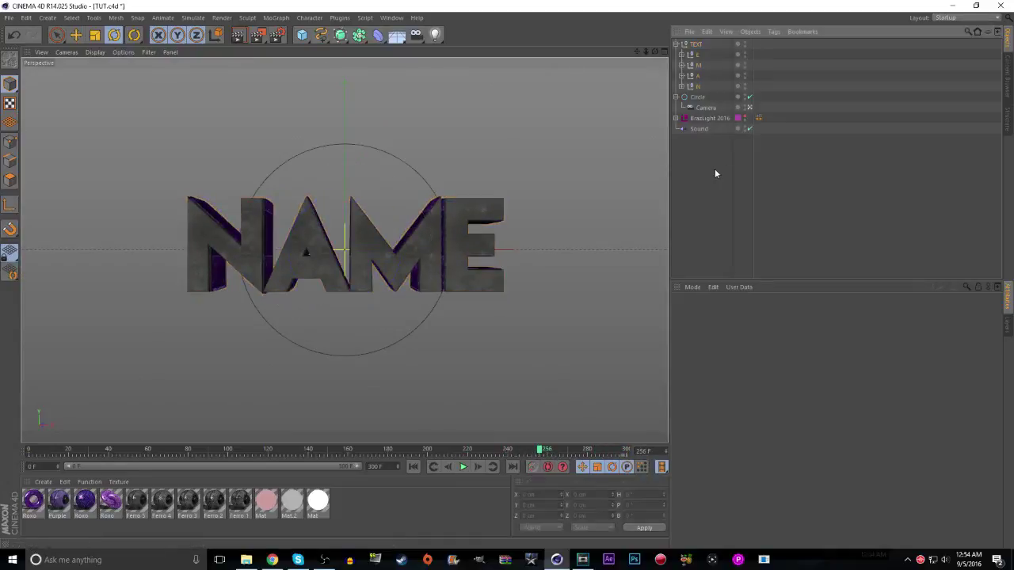
click(379, 36)
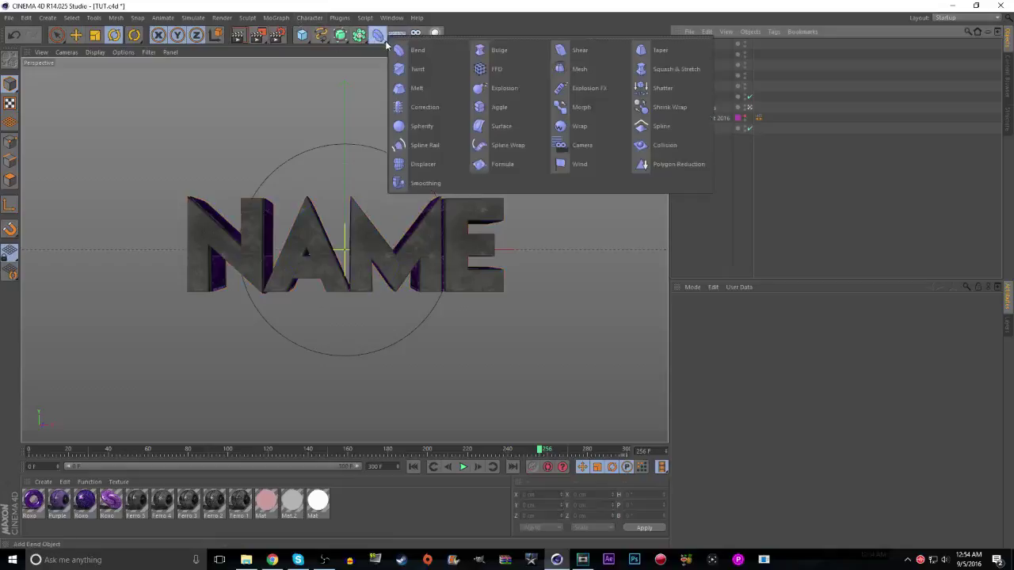
click(447, 73)
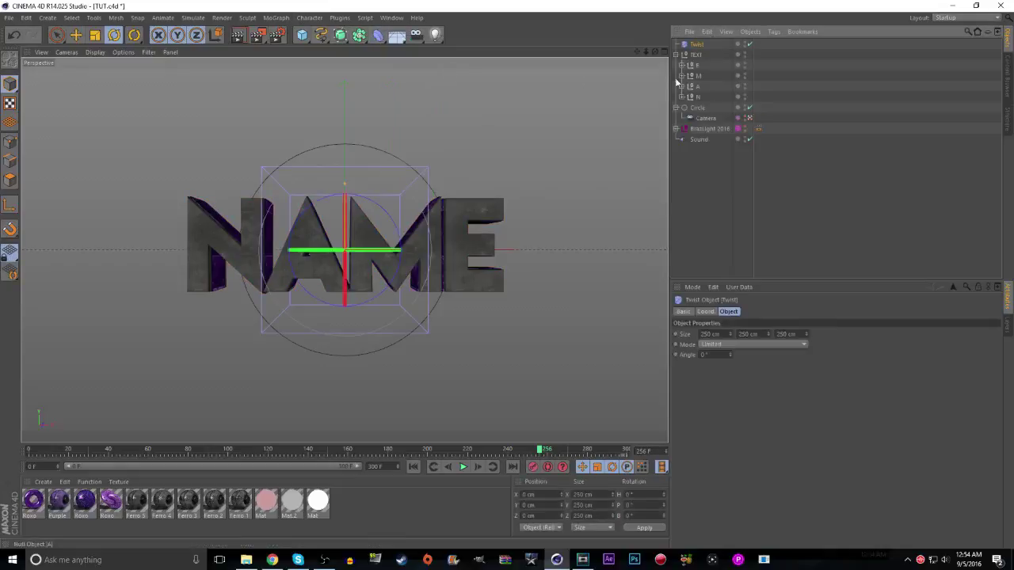
drag(695, 45, 694, 101)
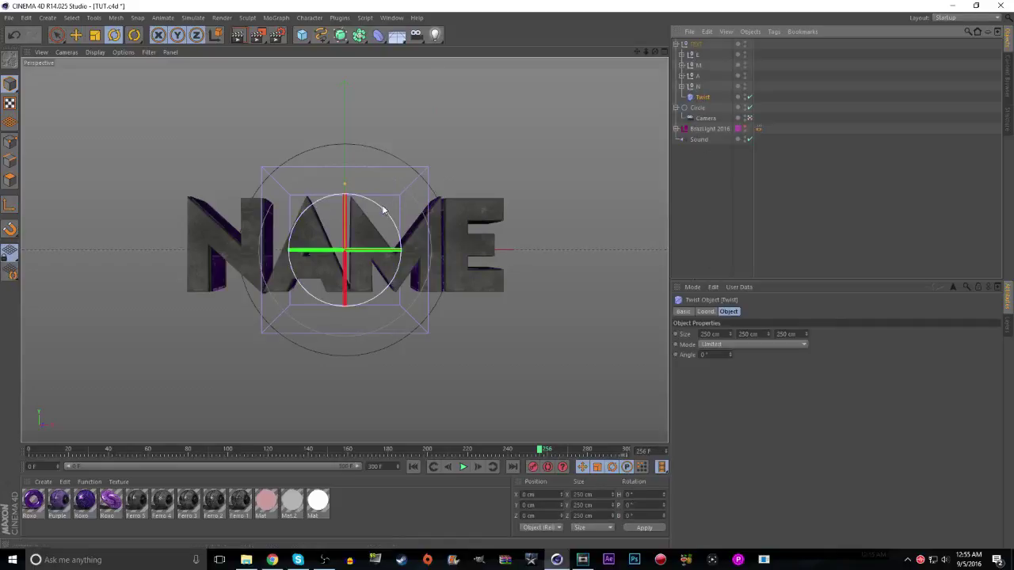
Rotate the Twist deformer to a bank of 90° so it lies along the text
drag(381, 210, 369, 207)
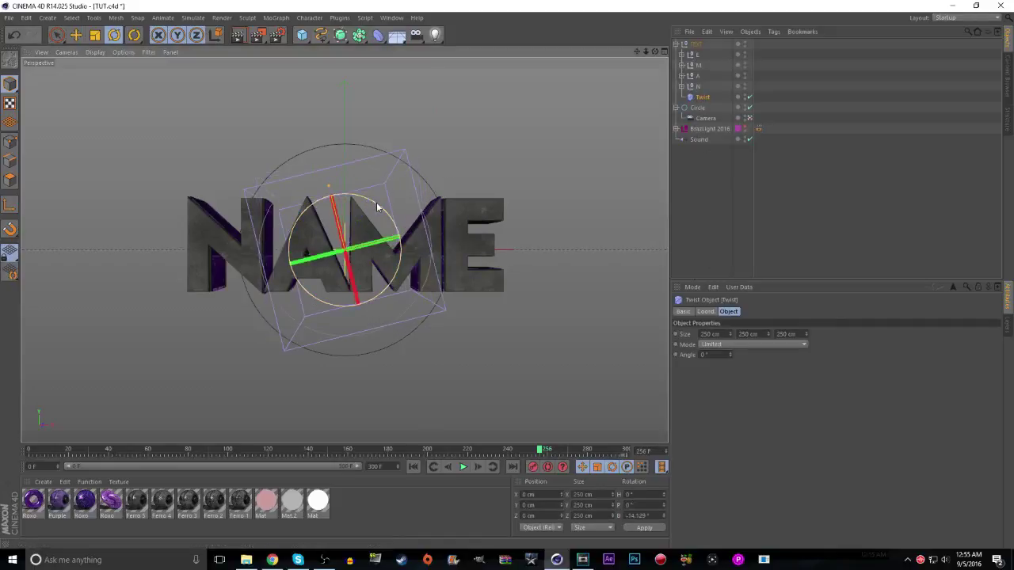
click(14, 34)
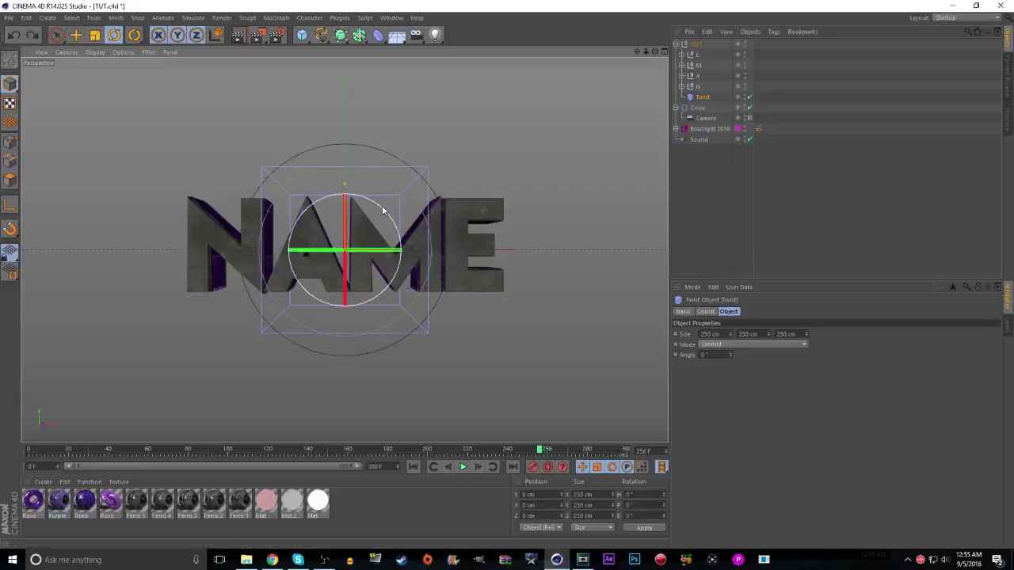
drag(381, 210, 353, 204)
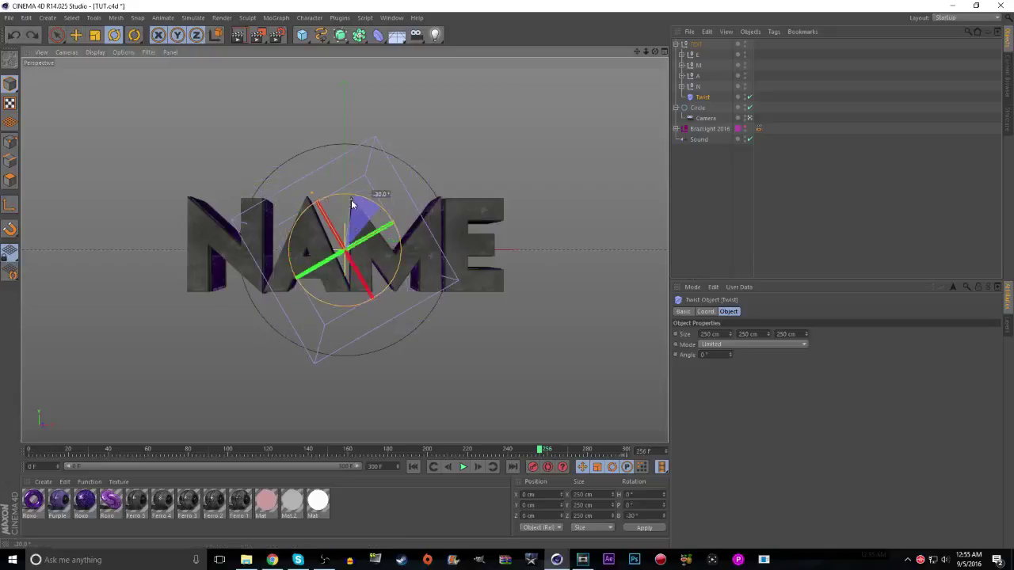
drag(352, 204, 378, 279)
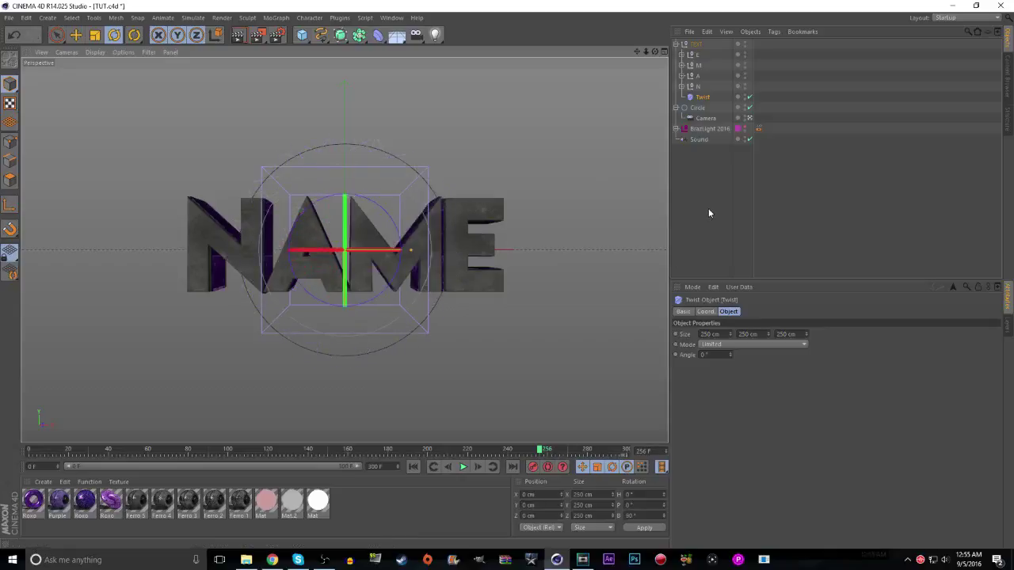
Size the Twist deformer to 250 x 689 x 225 cm and set its mode to Unlimited
click(707, 99)
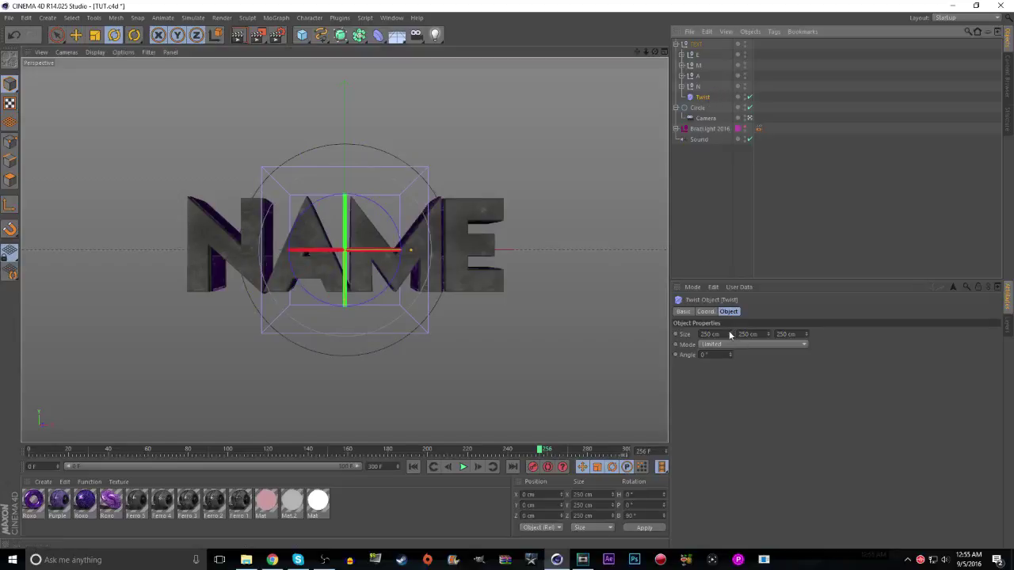
drag(767, 336, 806, 336)
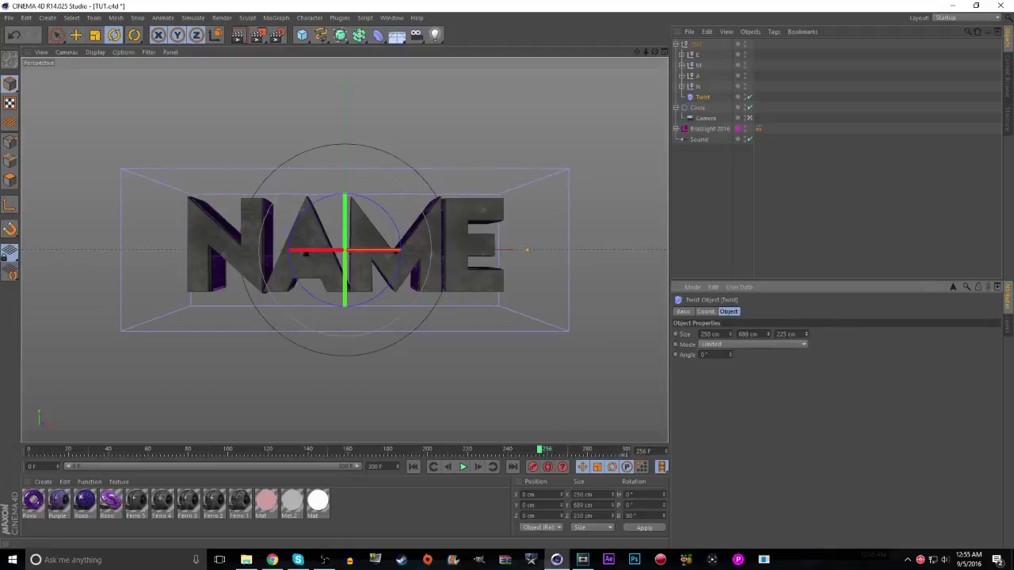
click(733, 345)
click(716, 367)
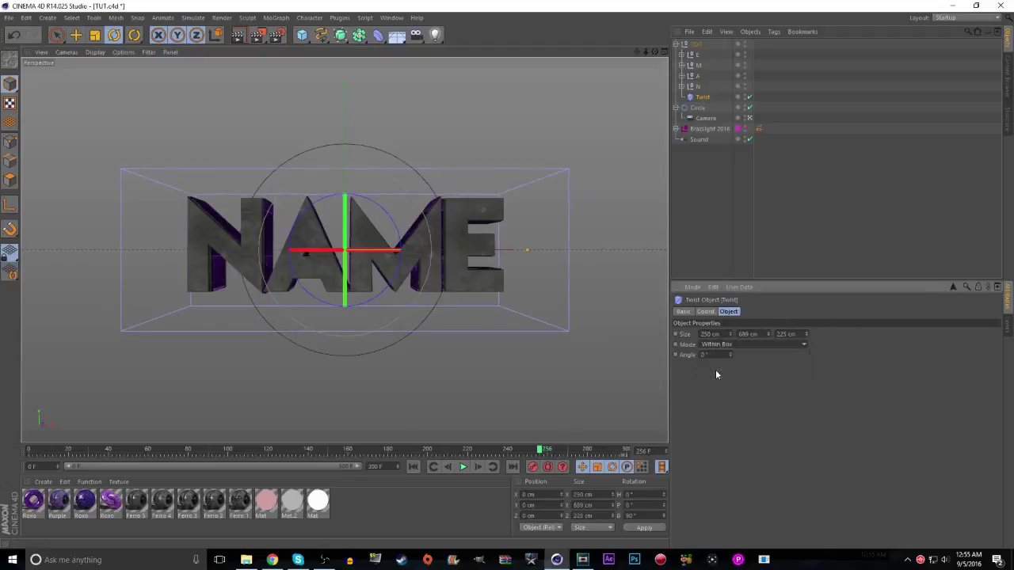
click(719, 345)
click(717, 378)
Test the Twist deformer with an angle of 88° and reset the angle to 0°
drag(731, 355, 730, 332)
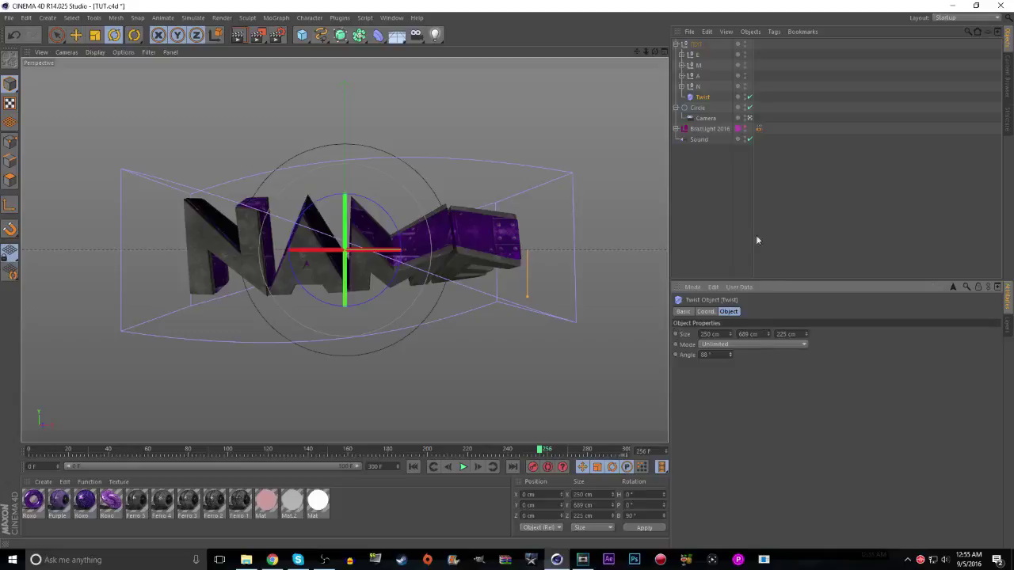
drag(720, 355, 662, 349)
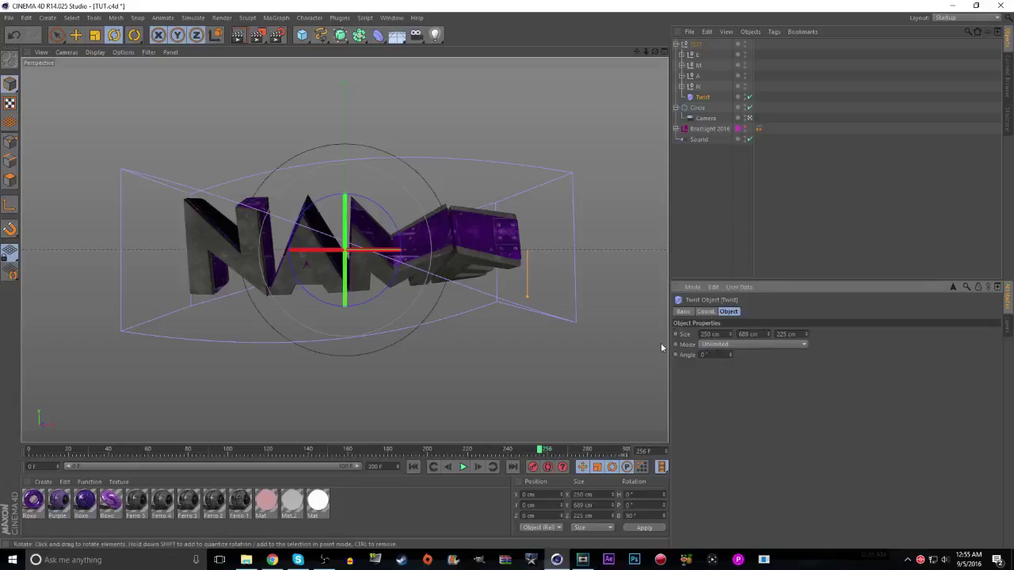
text(0)
key(Return)
Inspect the Sound effector and compare the scene at frames 0 and 59 to judge the twist's timing
click(30, 449)
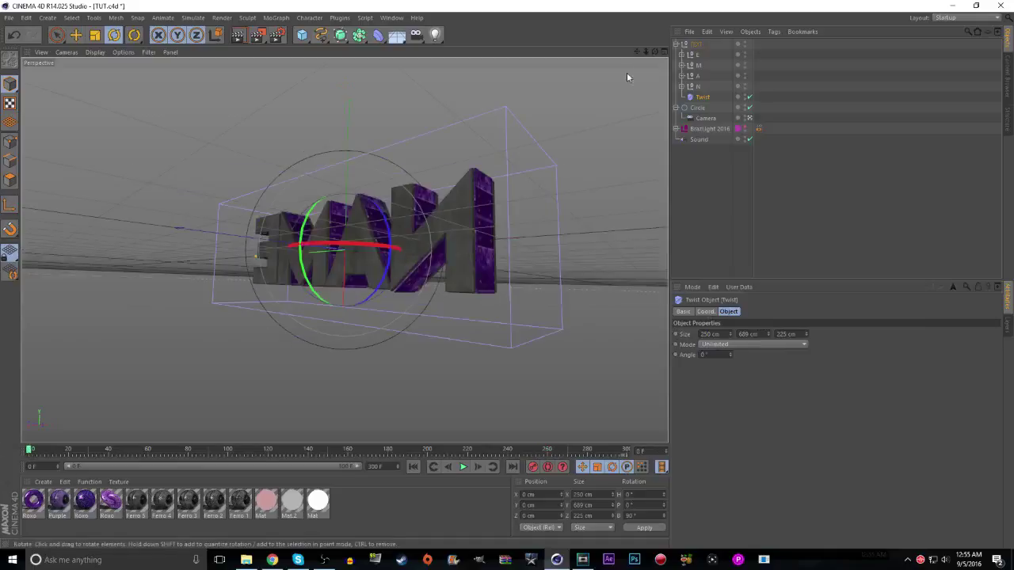
click(698, 139)
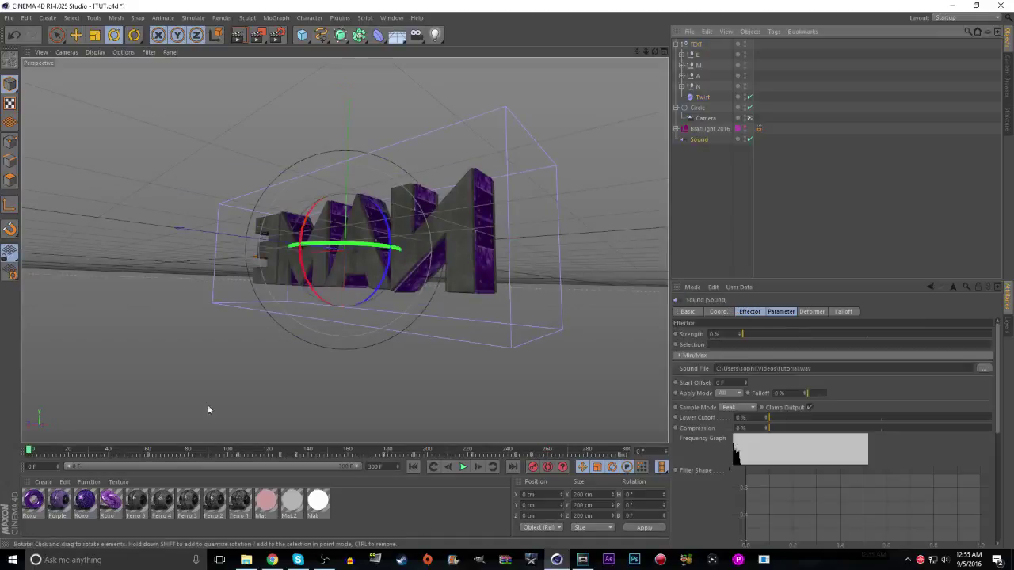
click(149, 451)
click(703, 98)
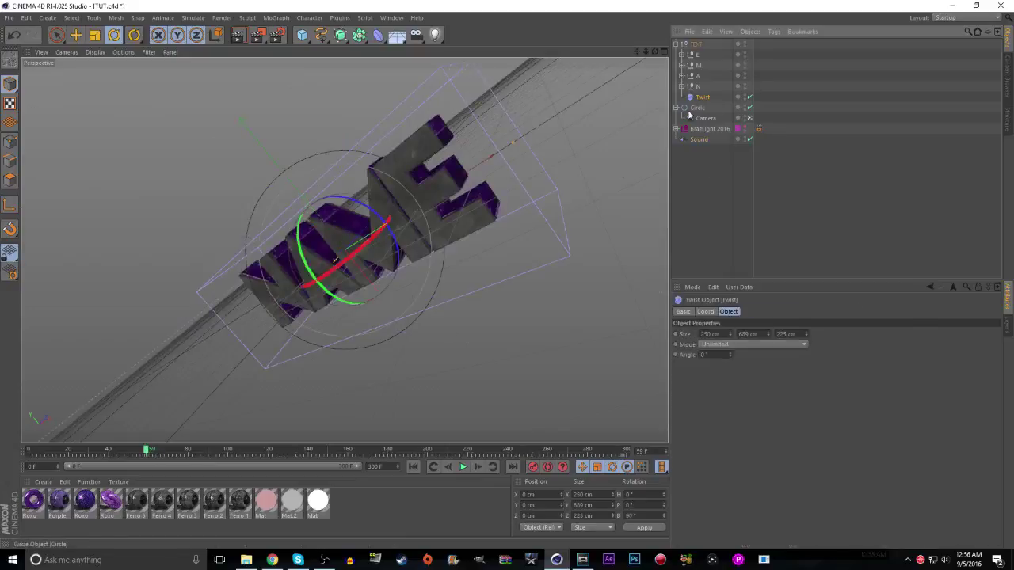
drag(146, 451, 30, 451)
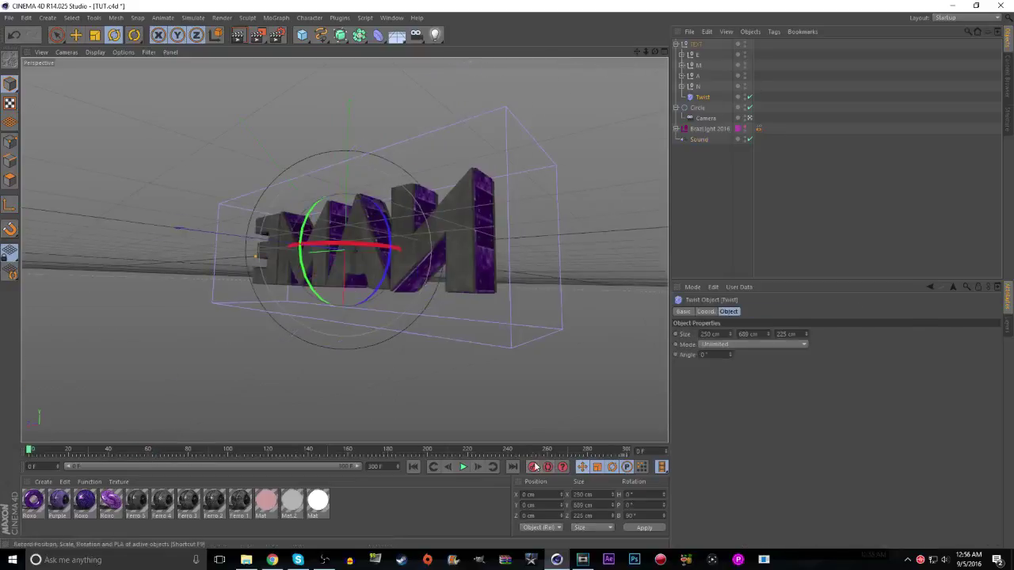
click(147, 451)
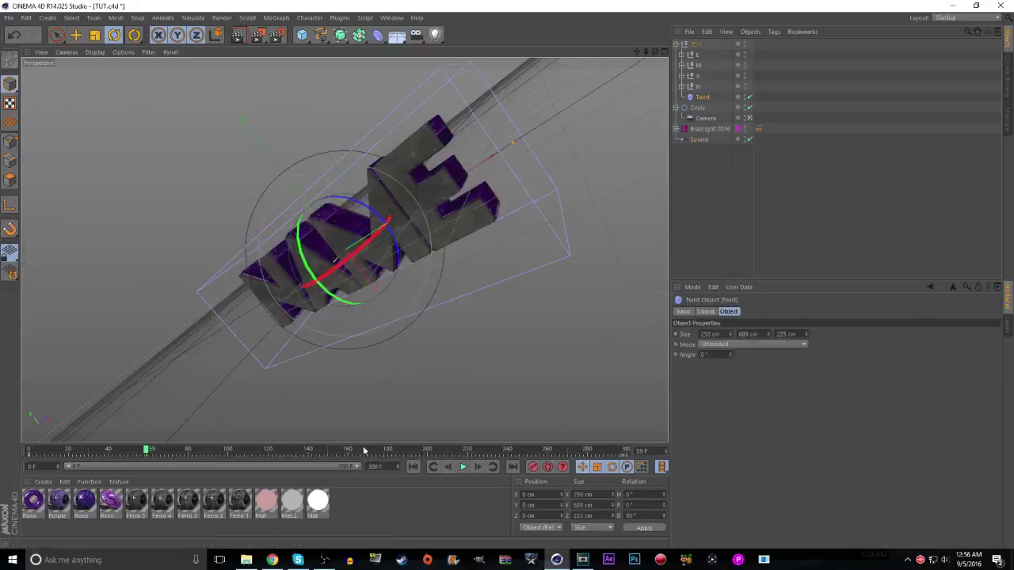
click(30, 451)
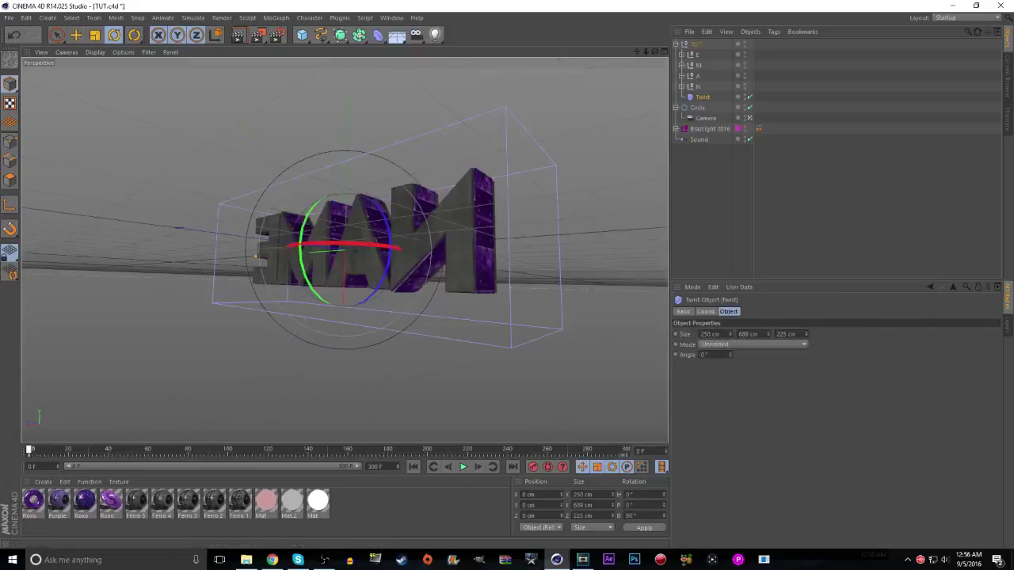
At frame 0, try a Twist angle of 90°, set it to 125° and keyframe the angle
double_click(704, 355)
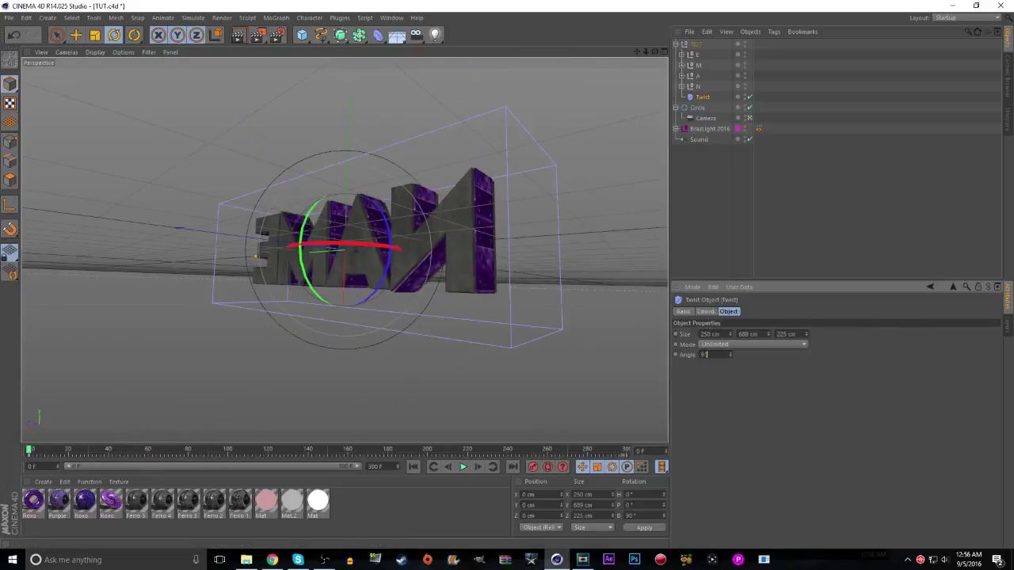
text(90)
key(Return)
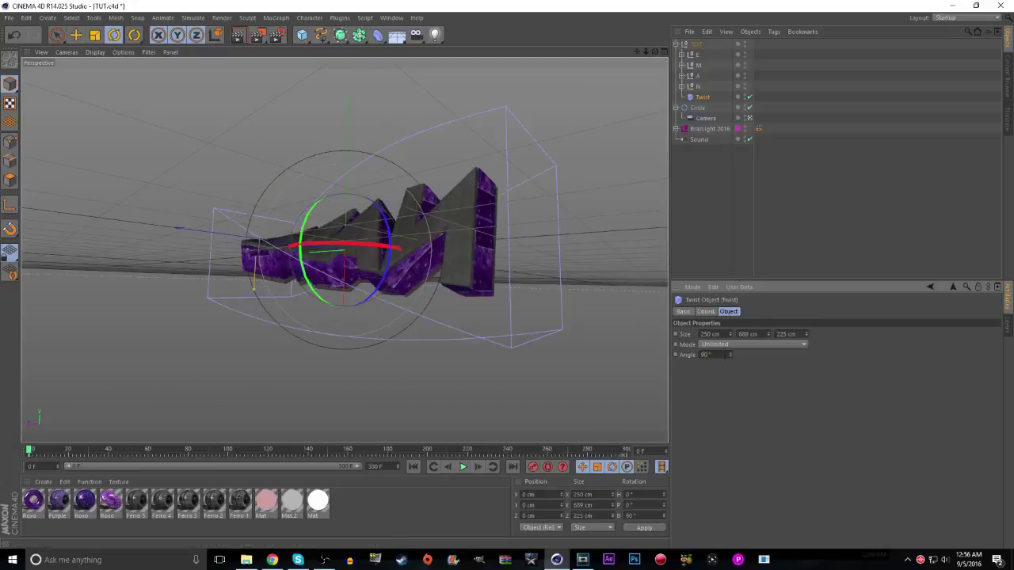
drag(729, 355, 644, 342)
text(125)
key(Return)
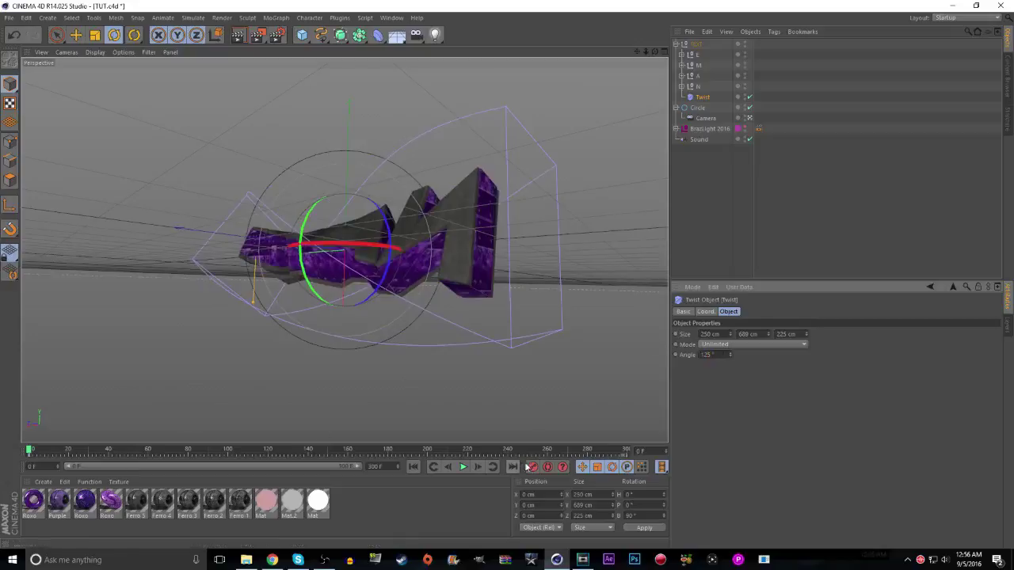
click(675, 356)
At frame 60, set the Twist deformer's angle to 0° and keyframe it
click(148, 452)
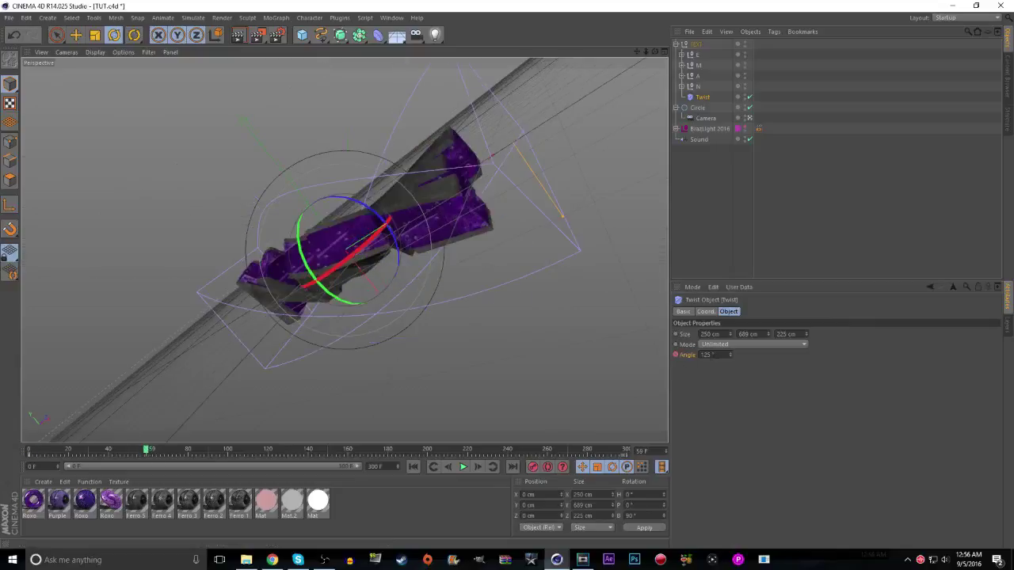
ctrl+click(676, 356)
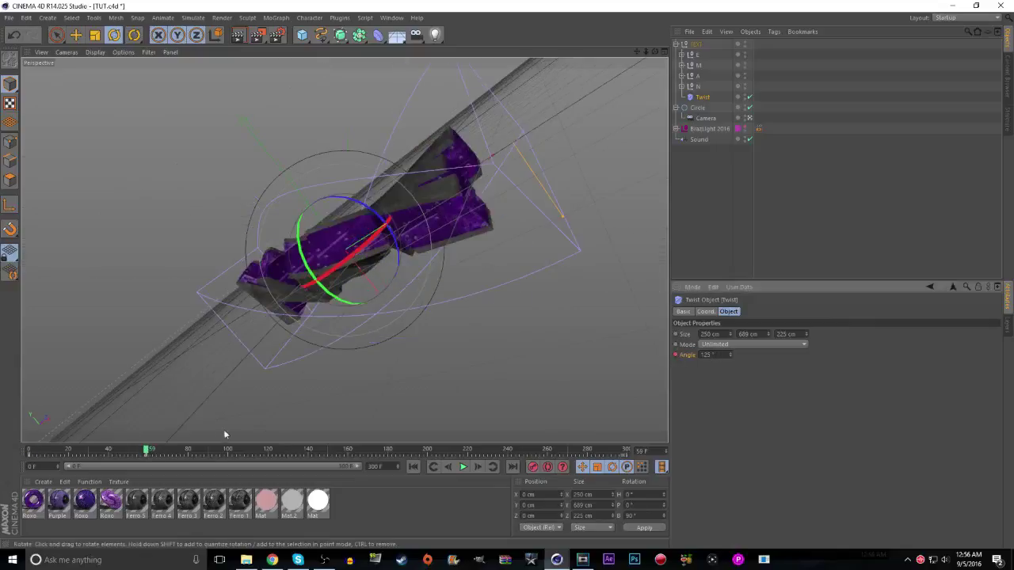
click(149, 452)
drag(717, 354, 639, 348)
text(0)
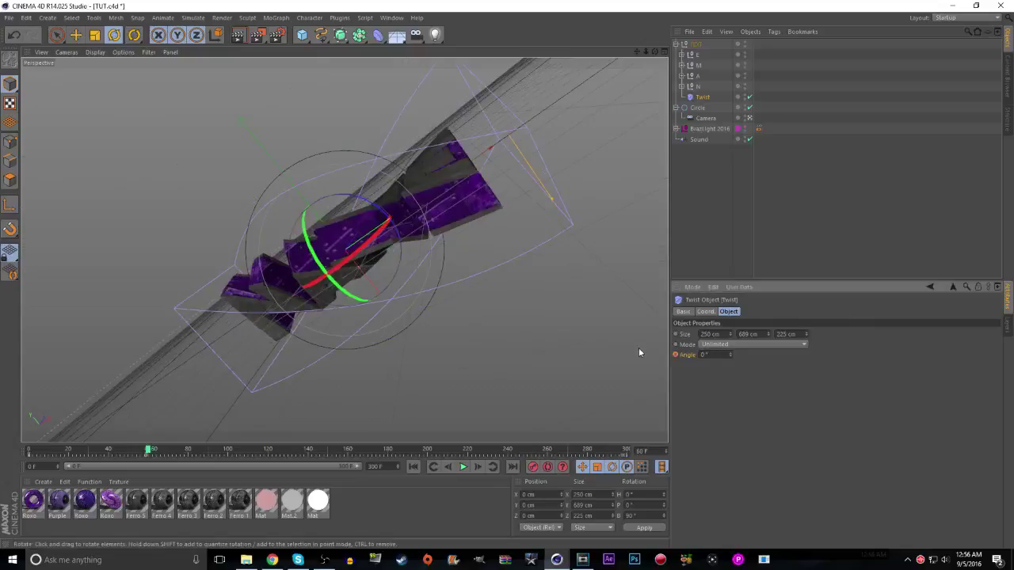
key(Return)
click(676, 355)
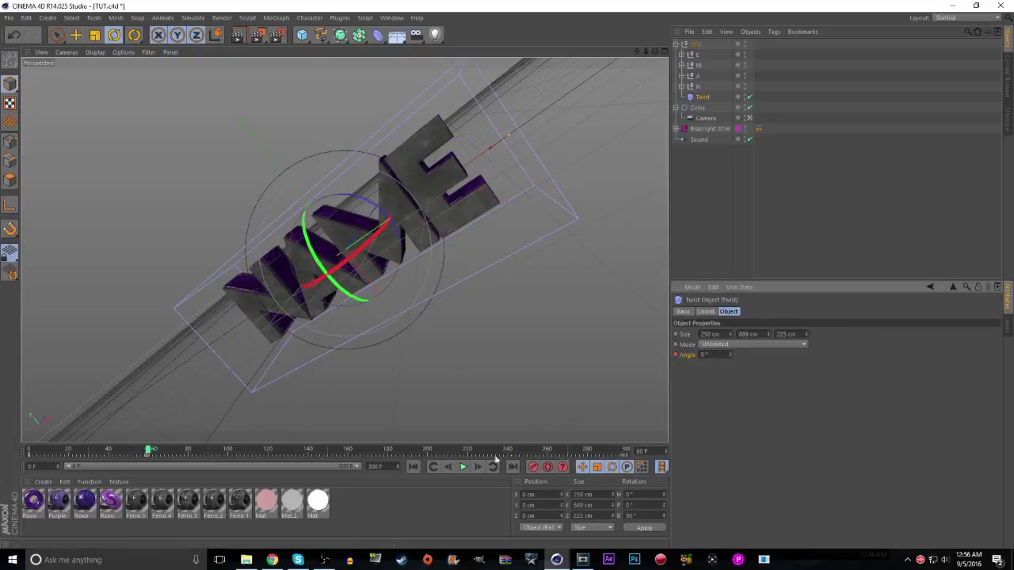
Play the twist animation from the first frame
click(413, 467)
click(464, 466)
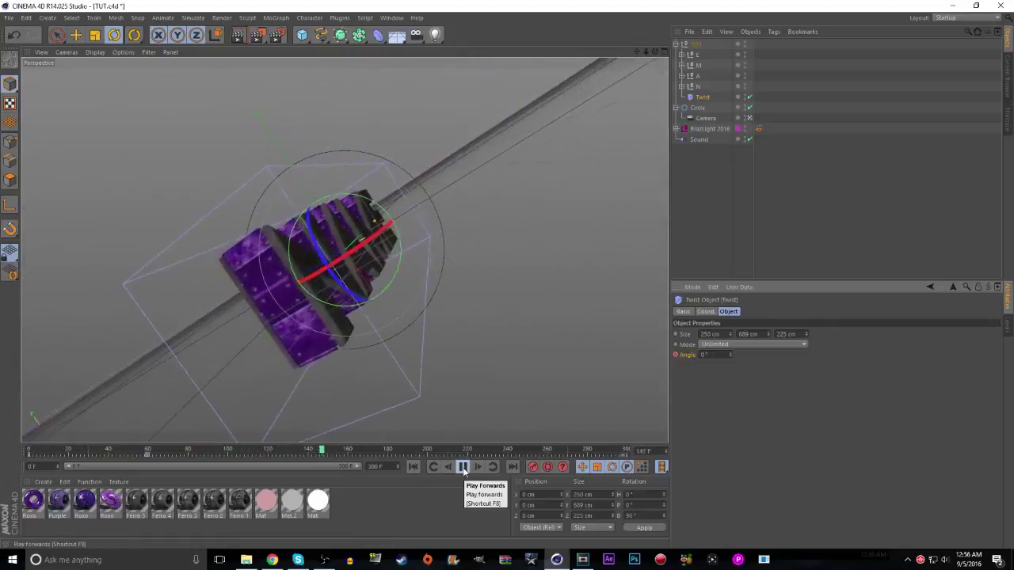
click(463, 467)
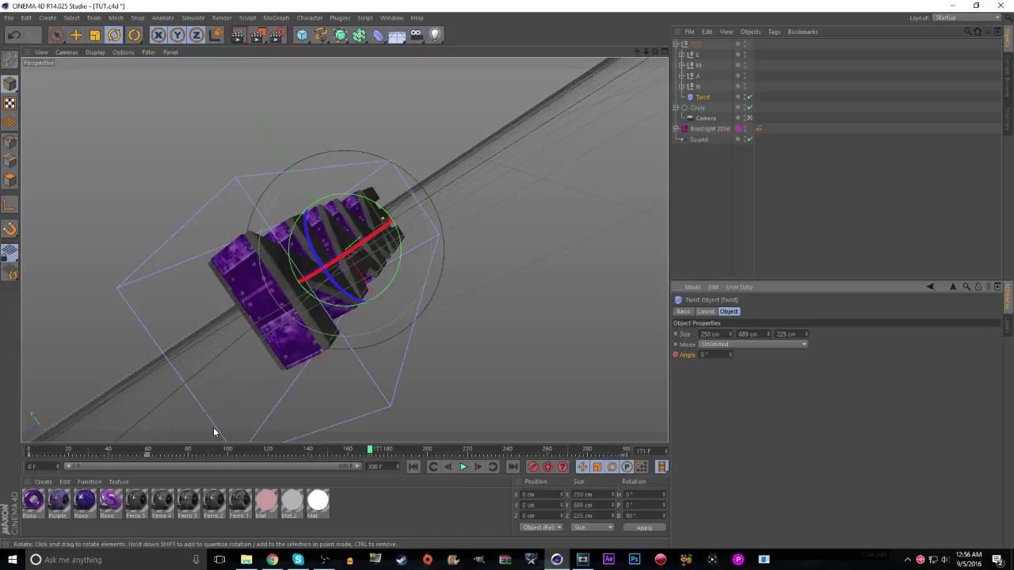
Delete the Twist deformer from the TEXT null
drag(157, 456, 16, 454)
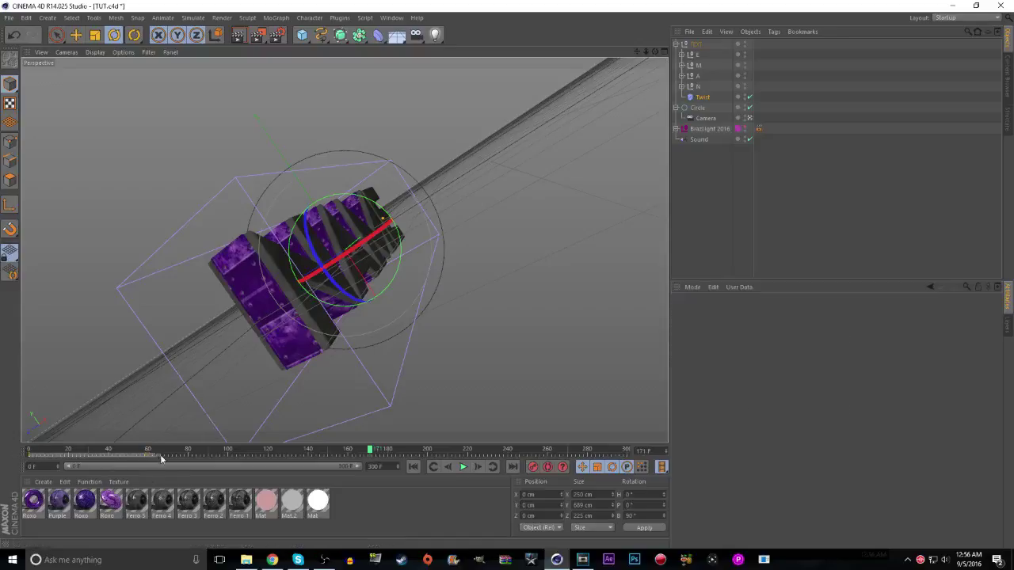
click(701, 98)
key(Delete)
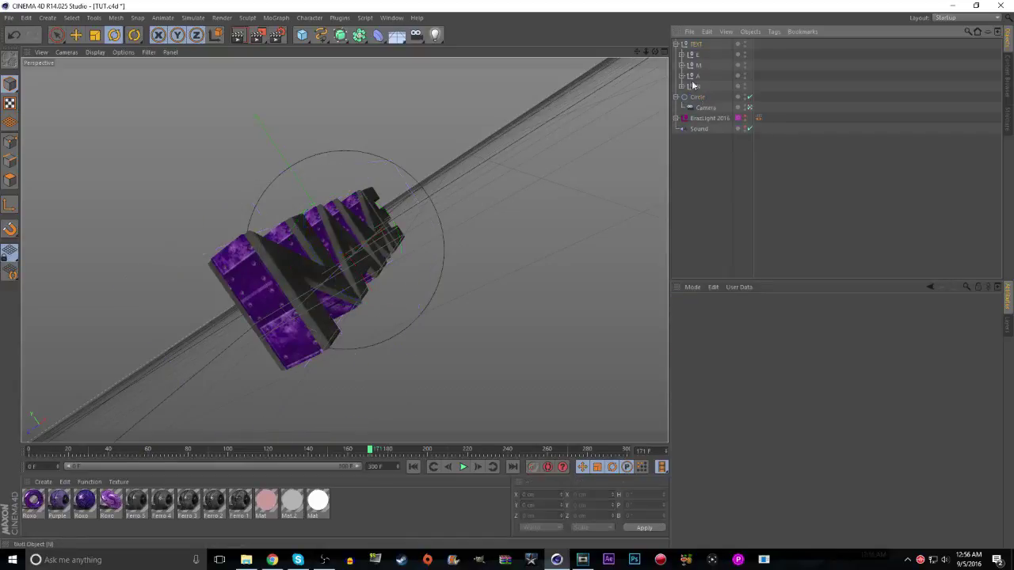
At frame 0, leave the camera view and rotate the N null freehand to a heading of about 67° and bank of about -79°
click(698, 86)
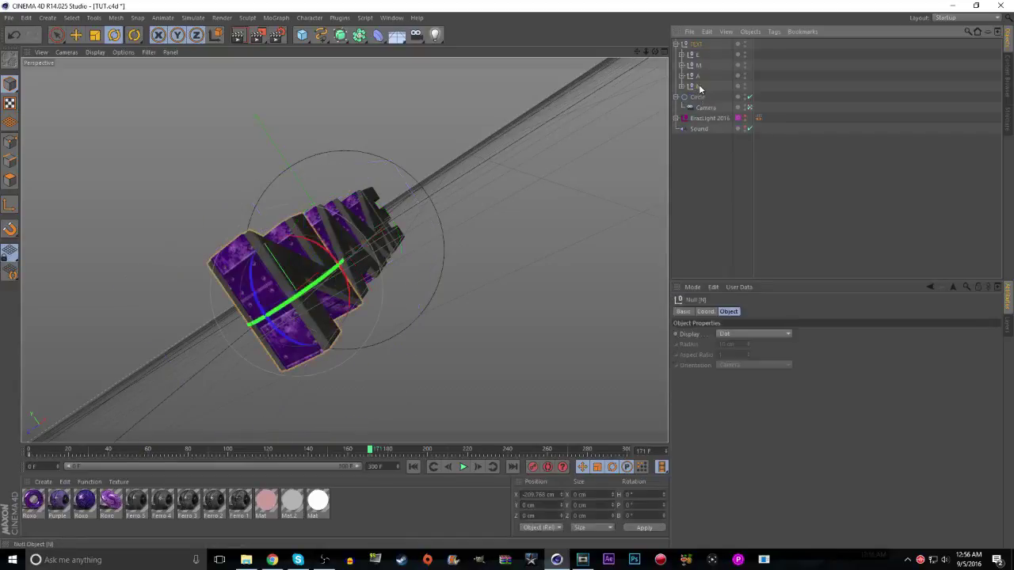
click(28, 457)
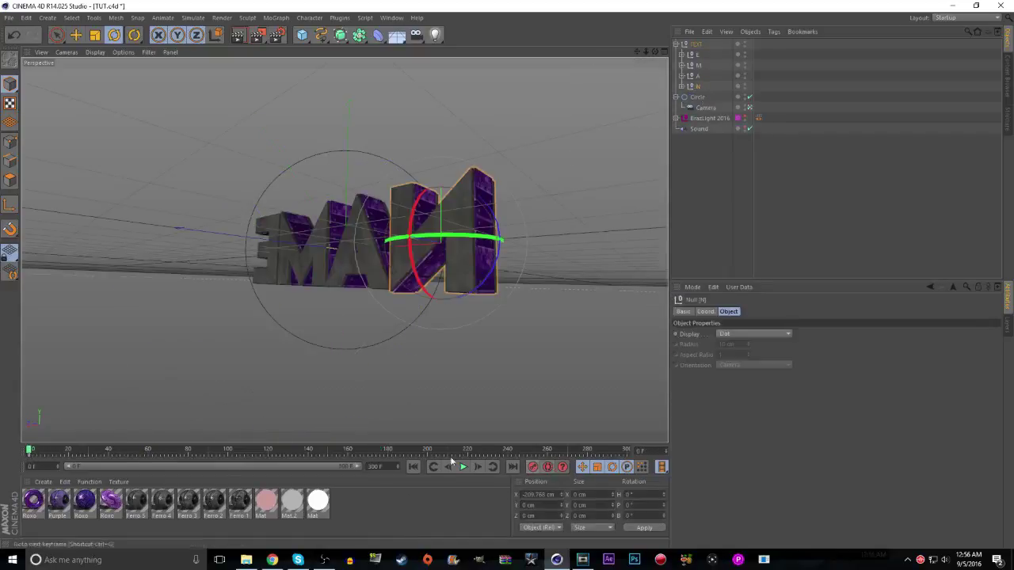
click(749, 108)
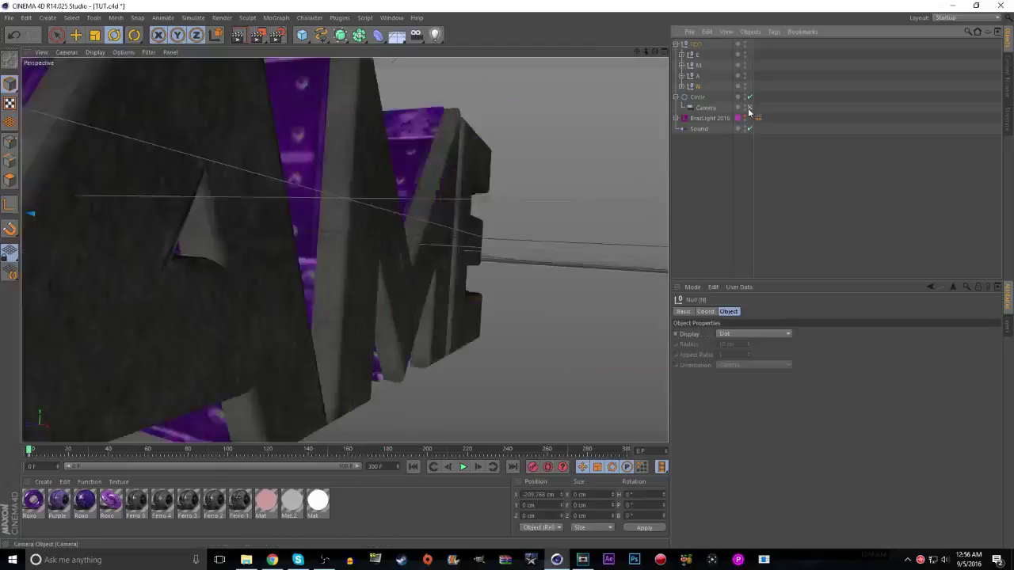
click(750, 109)
drag(646, 53, 566, 121)
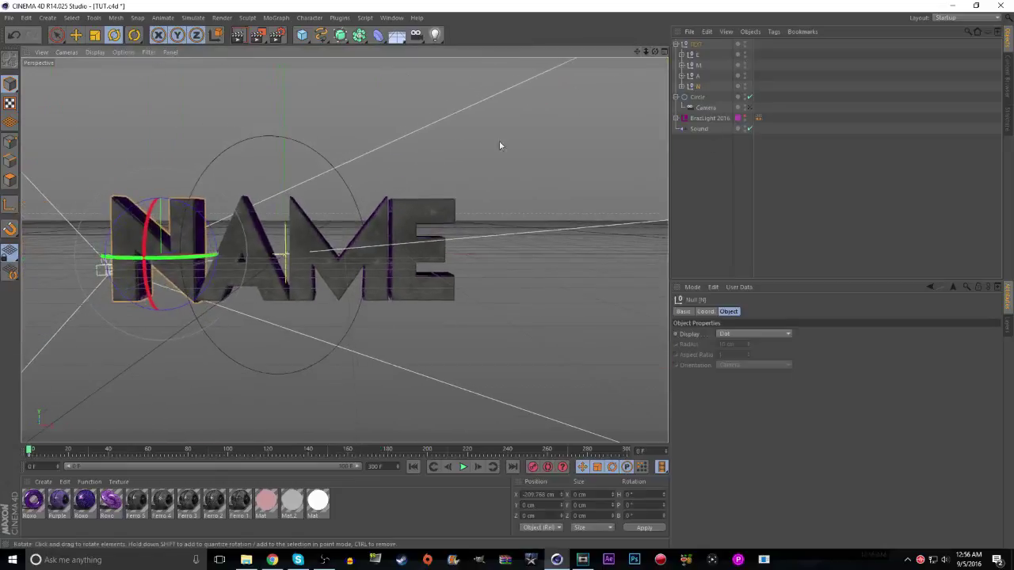
drag(131, 240, 186, 279)
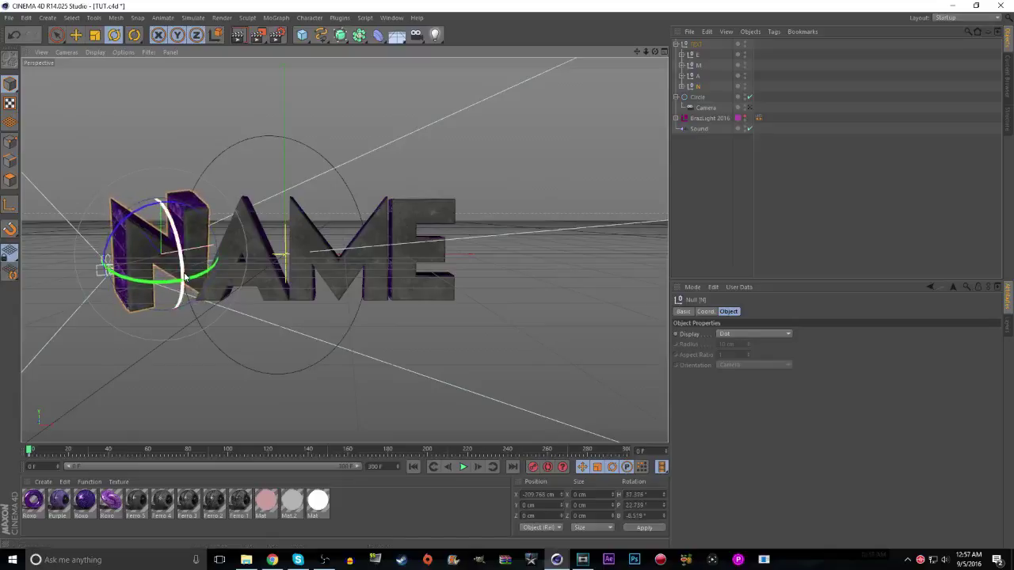
drag(185, 277, 171, 301)
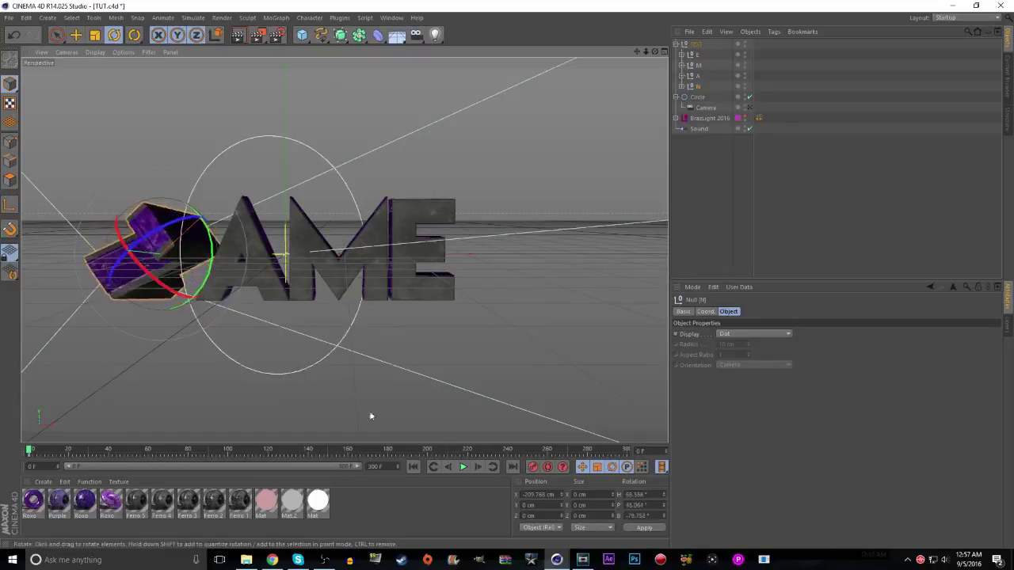
Rotate the A null freehand to about -58° heading, 53° pitch and 53° bank, and keyframe it at frame 0
click(697, 76)
drag(294, 193, 144, 319)
drag(203, 300, 216, 273)
click(698, 68)
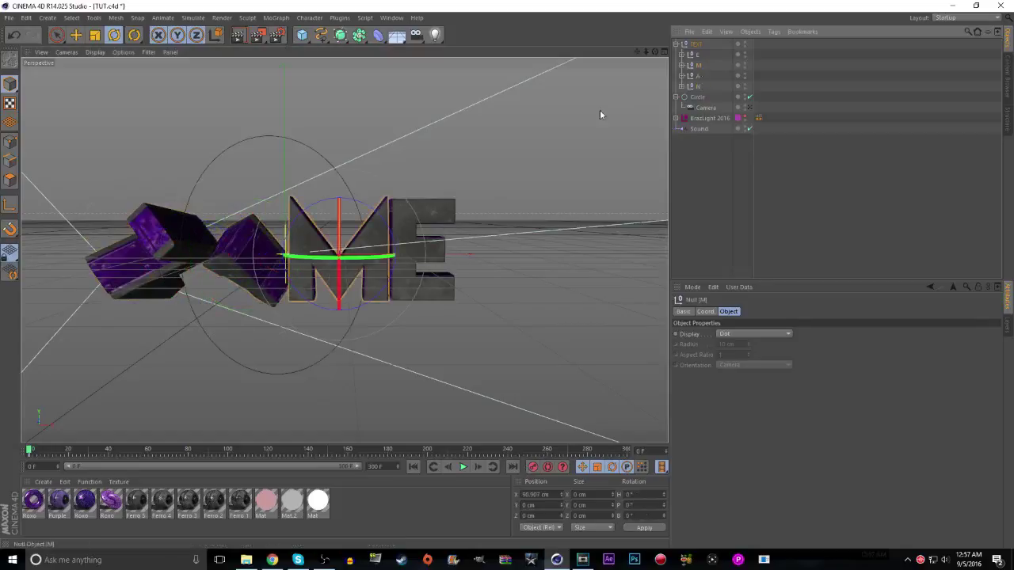
click(696, 78)
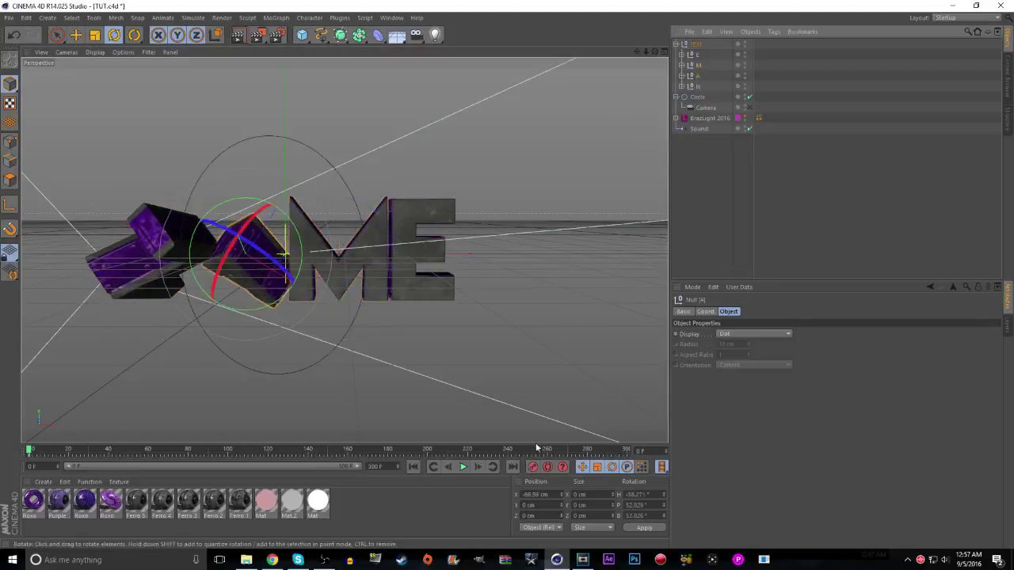
Tumble the M null to about 23° pitch and the E null to about 277° heading, 29° pitch and -326° bank at frame 0
click(696, 67)
drag(294, 236, 414, 299)
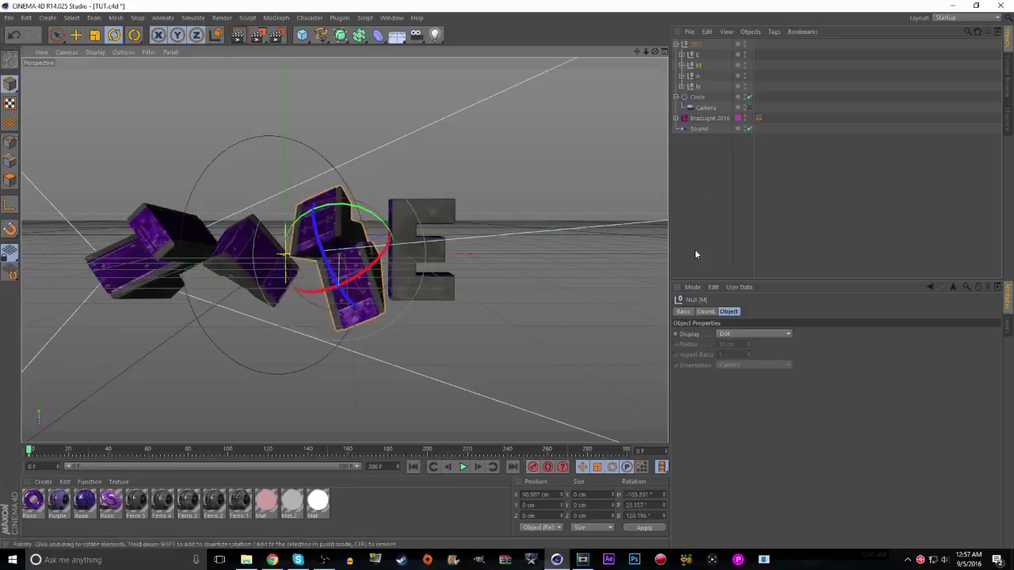
click(420, 220)
drag(421, 219, 341, 252)
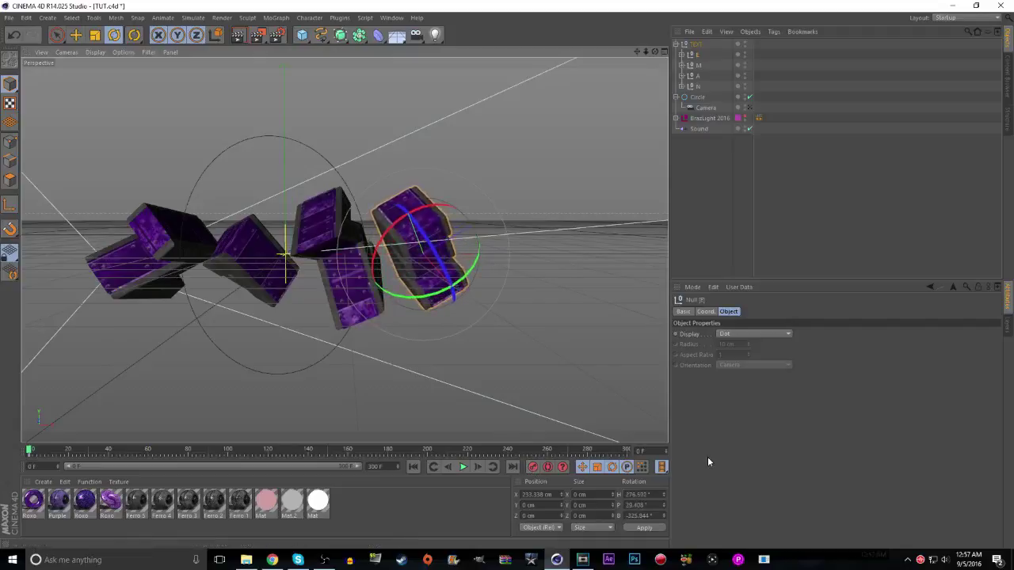
At frame 59, keyframe the tumbled poses of the E, M, A and N nulls
click(147, 450)
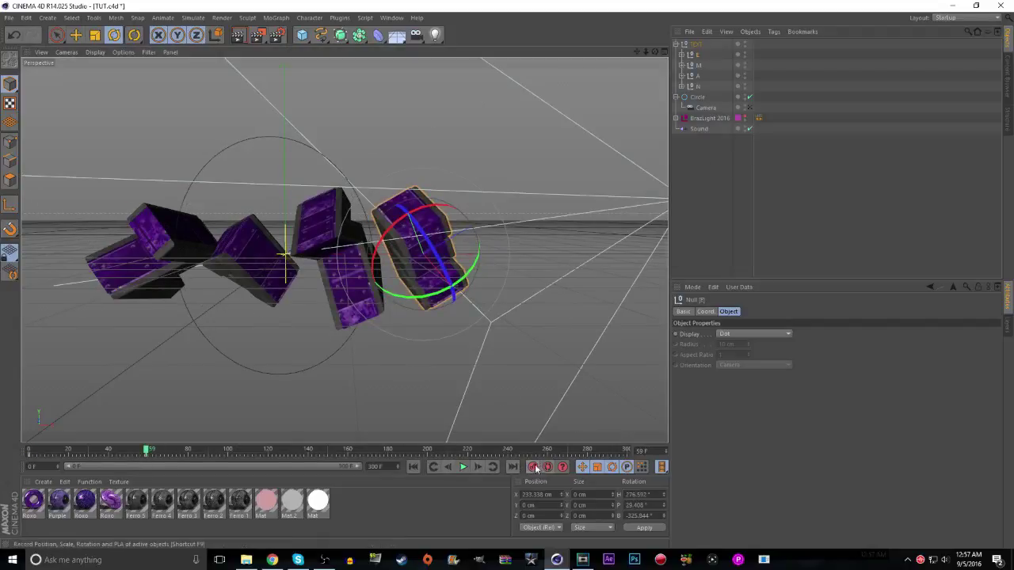
click(698, 65)
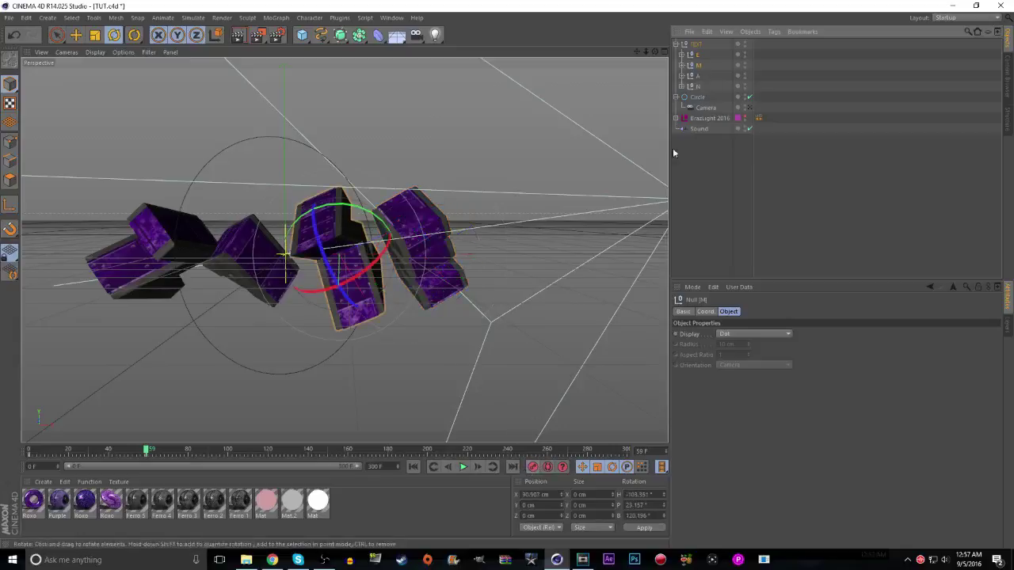
click(701, 76)
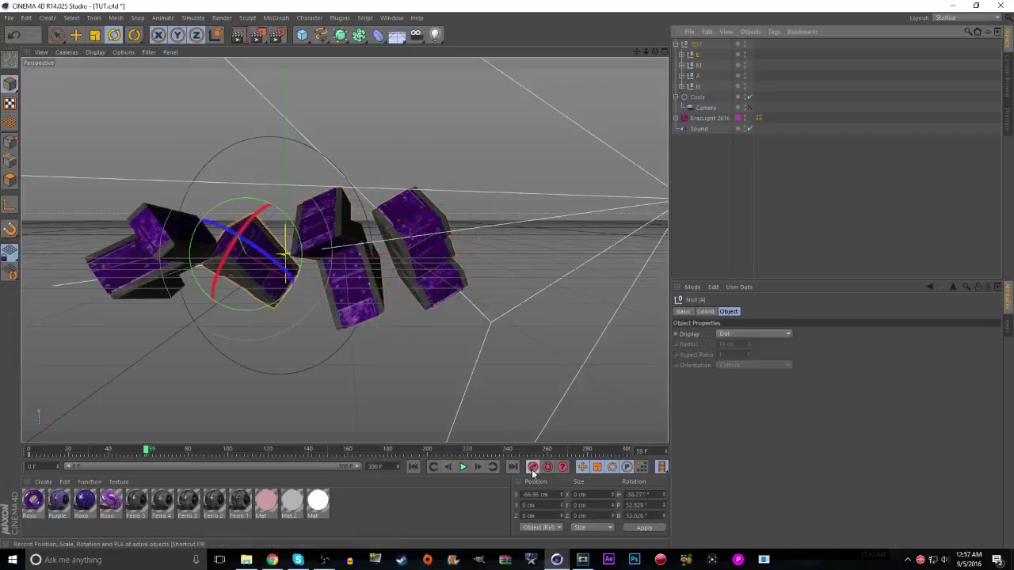
click(699, 86)
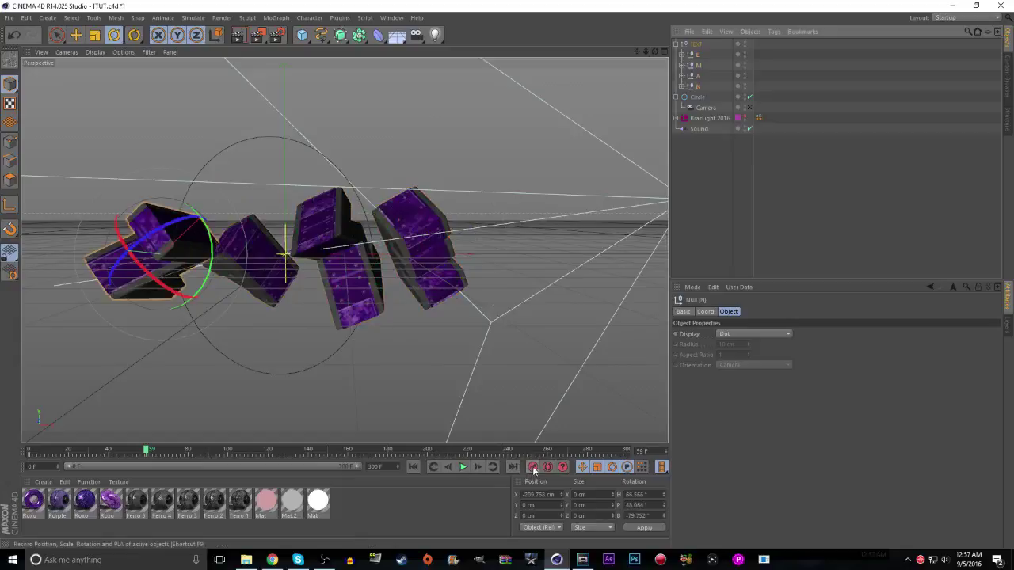
At frame 60, set the H, P and B rotation of the N and A nulls to 0° and keyframe them
key(g)
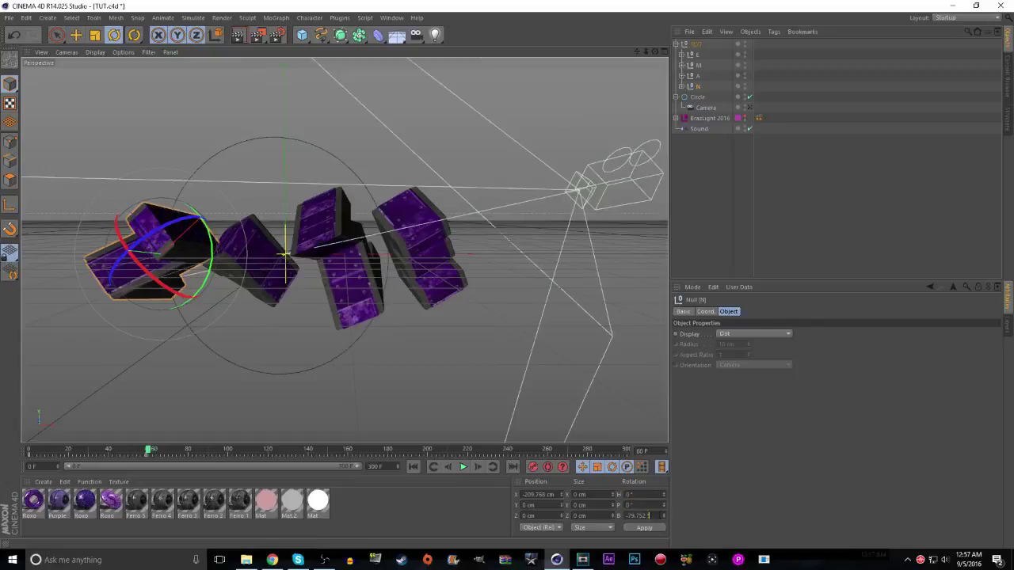
click(642, 528)
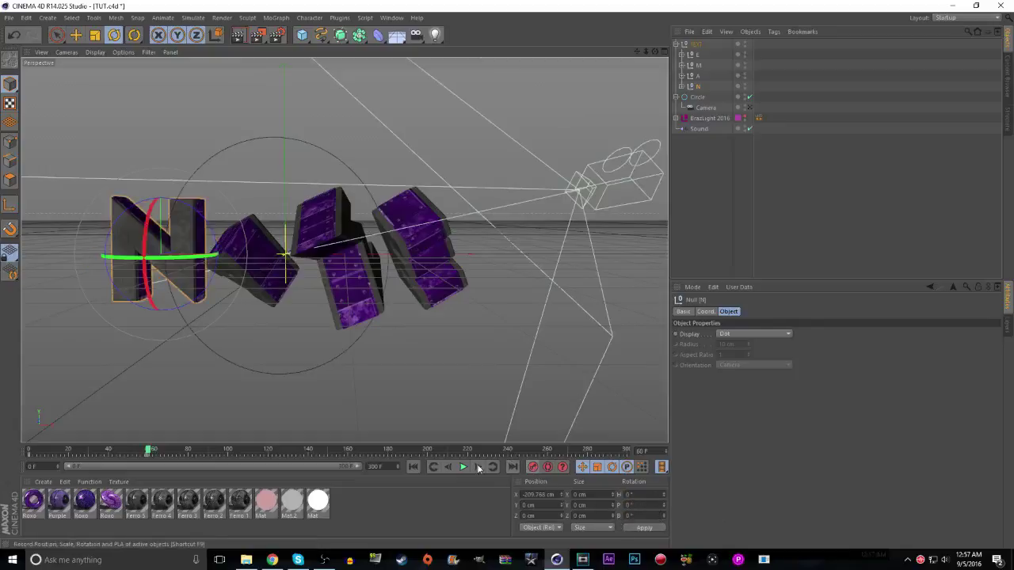
click(698, 77)
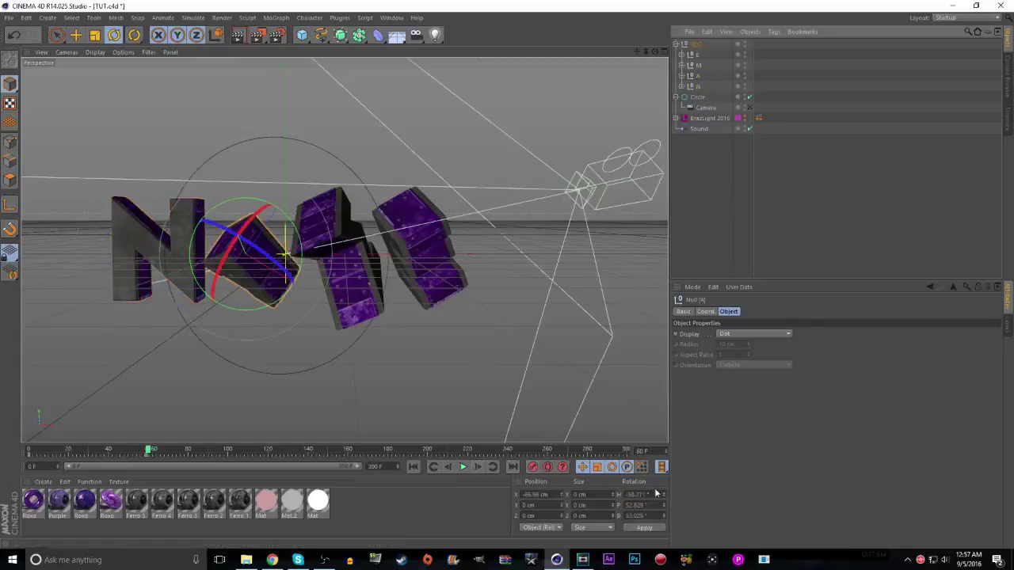
drag(655, 495, 600, 494)
click(633, 528)
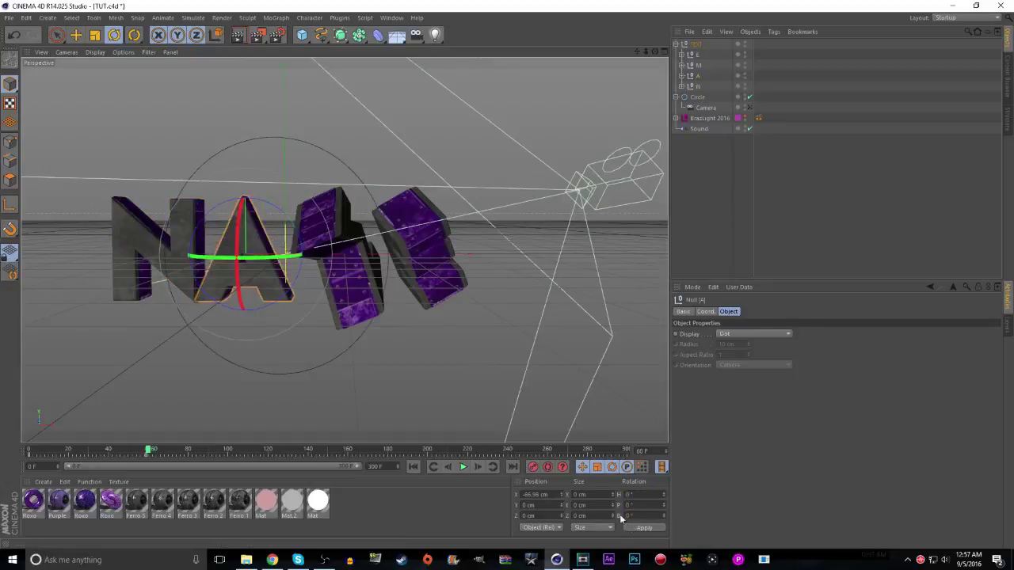
Set the H, P and B rotation of the M and E nulls to 0° at frame 60 and keyframe them
click(698, 65)
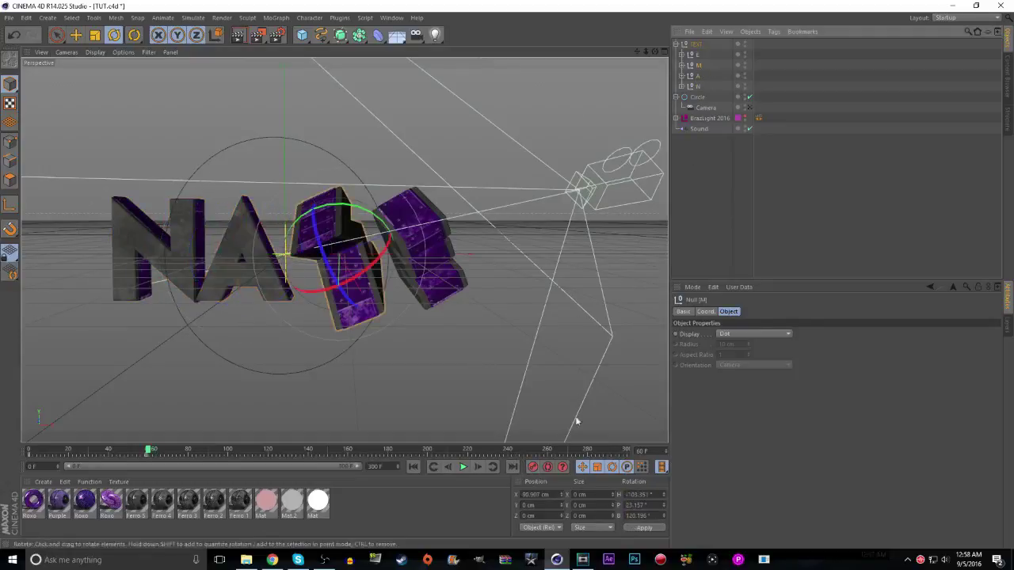
drag(653, 495, 615, 496)
text(0)
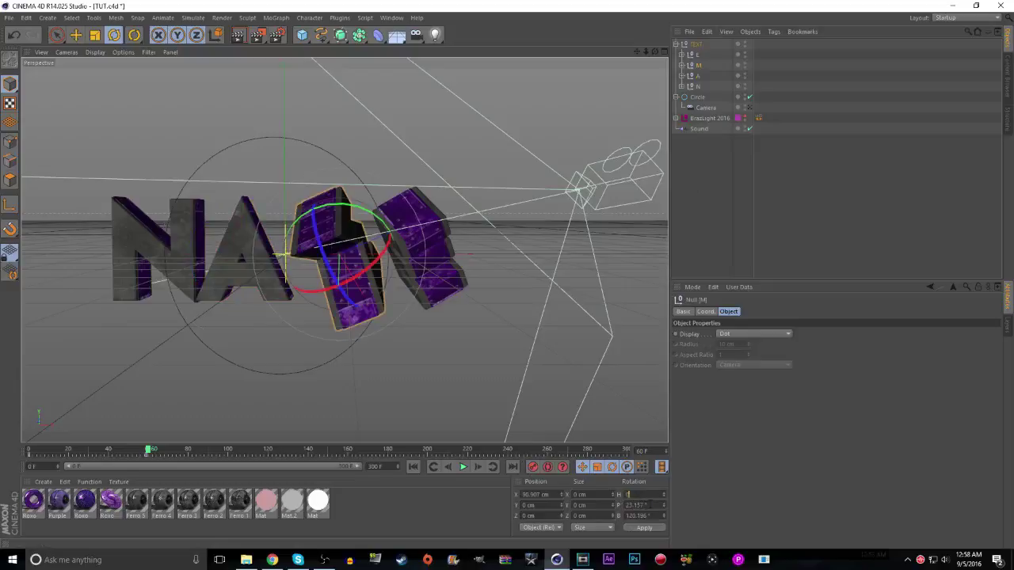
click(638, 528)
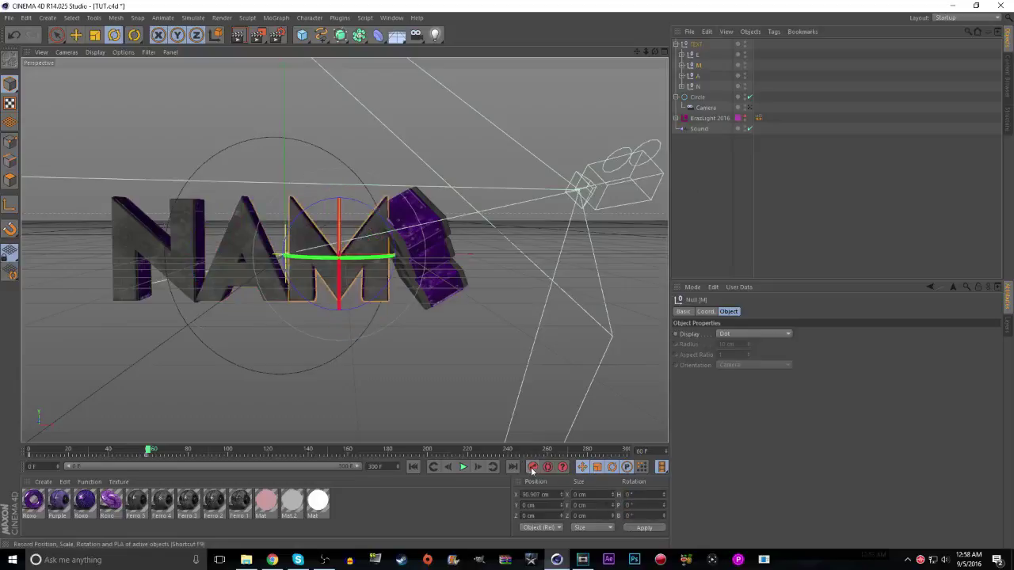
click(695, 55)
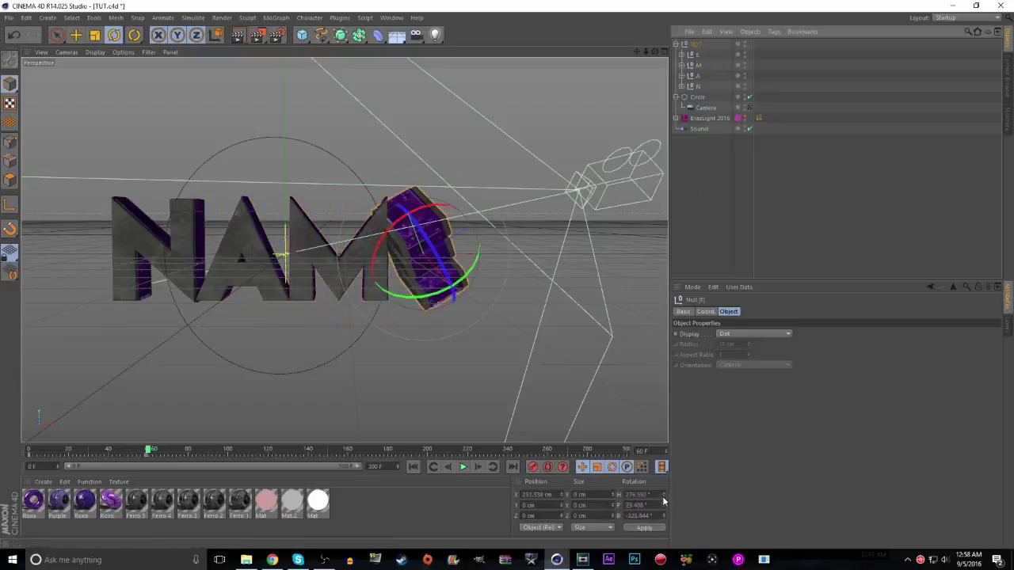
drag(659, 496, 630, 504)
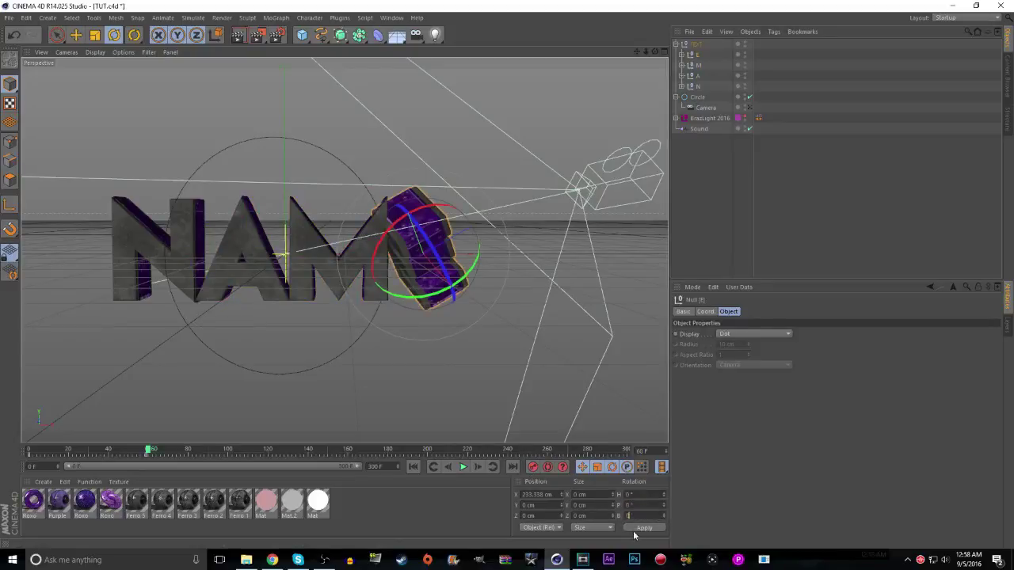
click(635, 530)
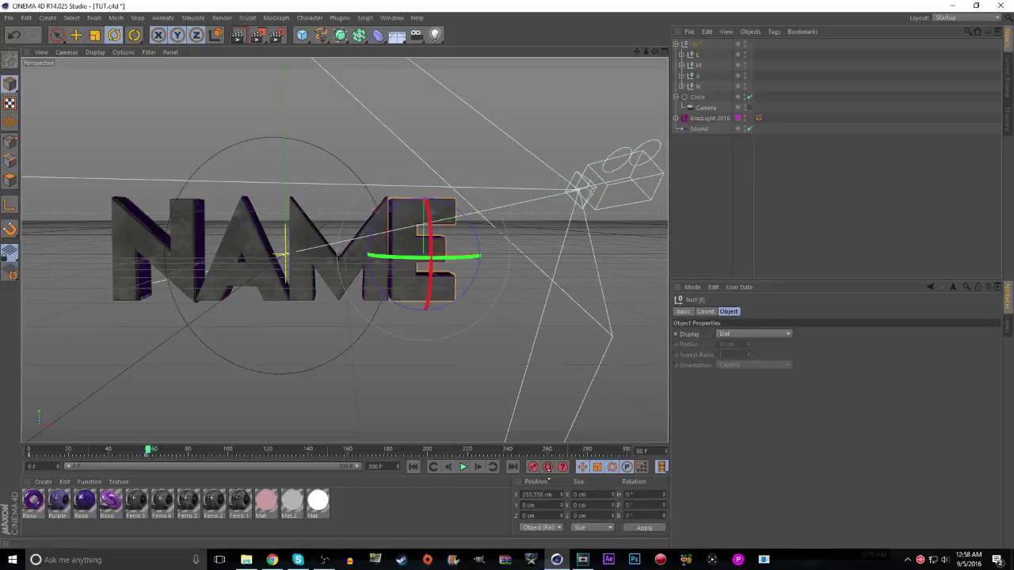
Look through the animation camera and play the per-letter animation from the first frame
click(750, 107)
click(412, 466)
click(464, 467)
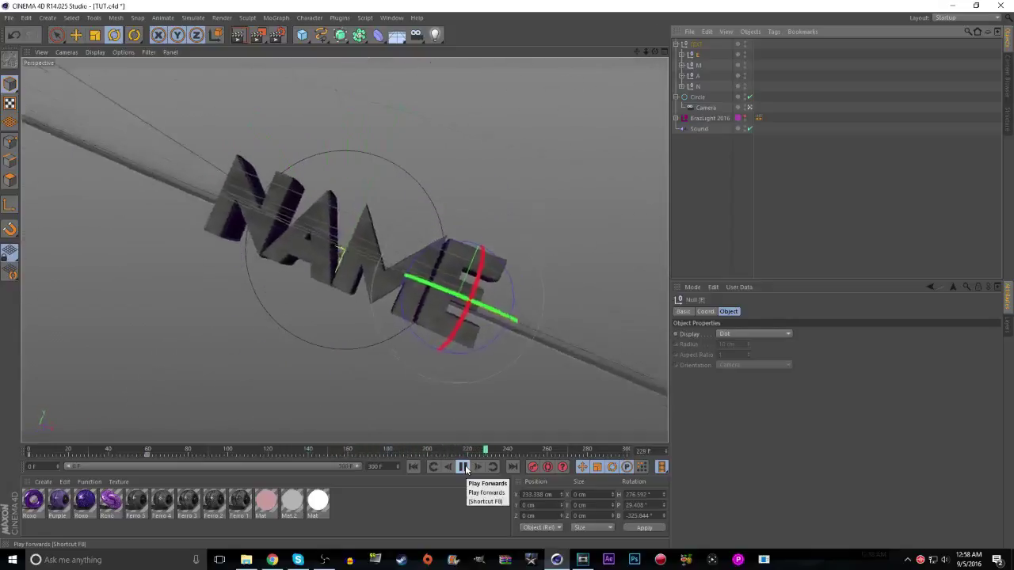
click(463, 467)
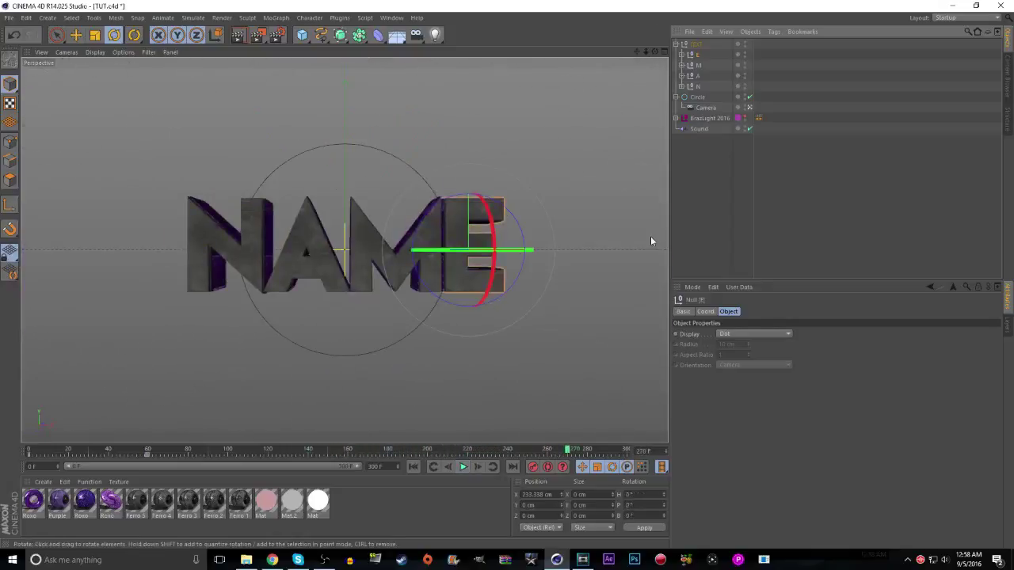
click(697, 209)
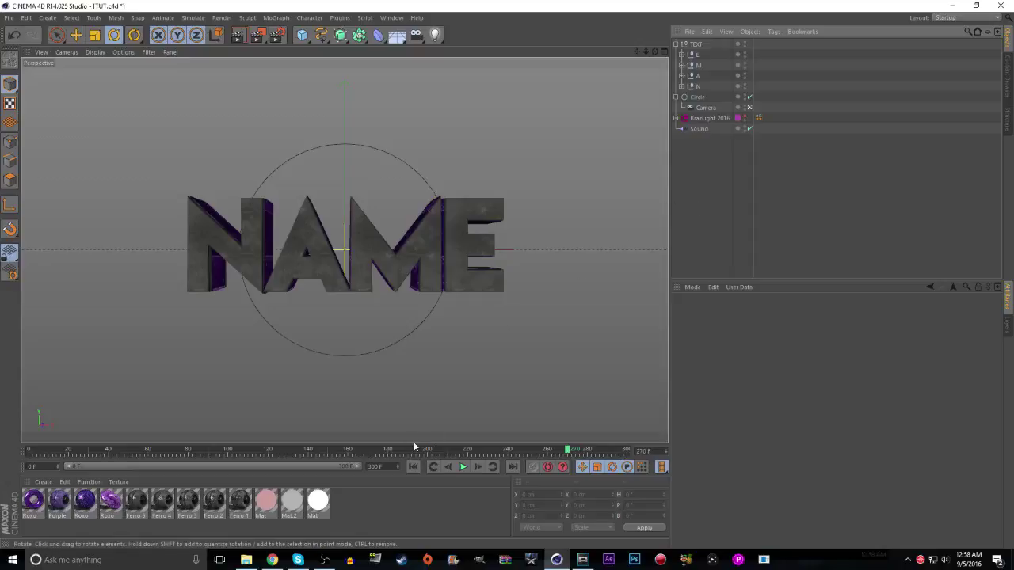
drag(413, 442, 406, 428)
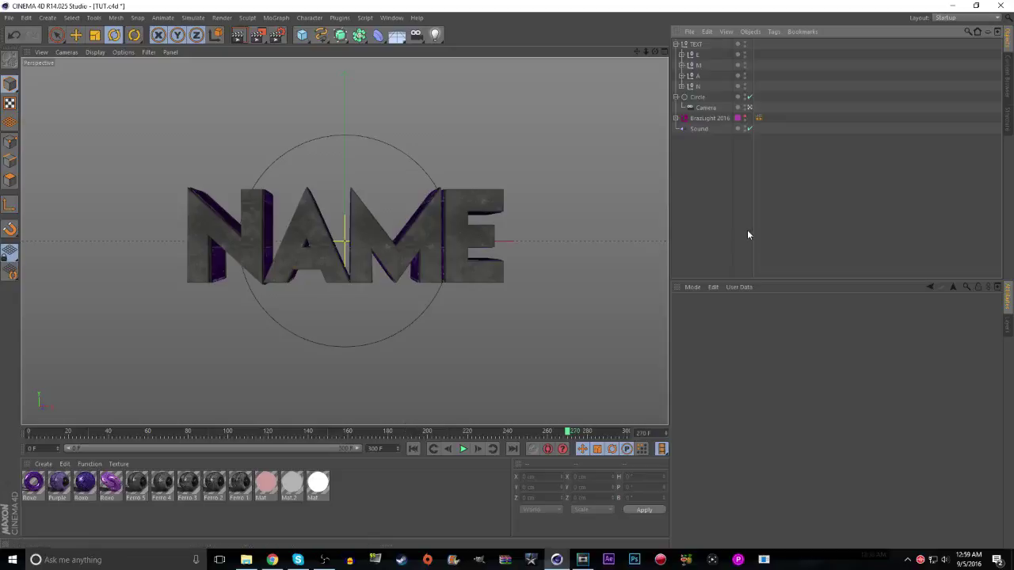
drag(779, 235, 736, 143)
drag(755, 244, 754, 151)
Replay the camera and text animation from the first frame and stop it around frame 196
click(413, 448)
click(463, 449)
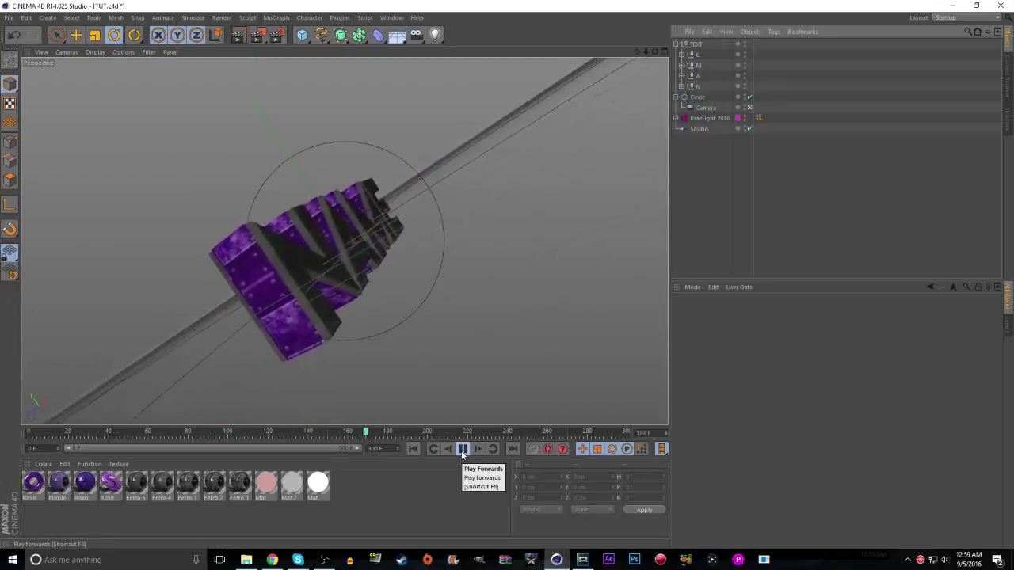
click(463, 450)
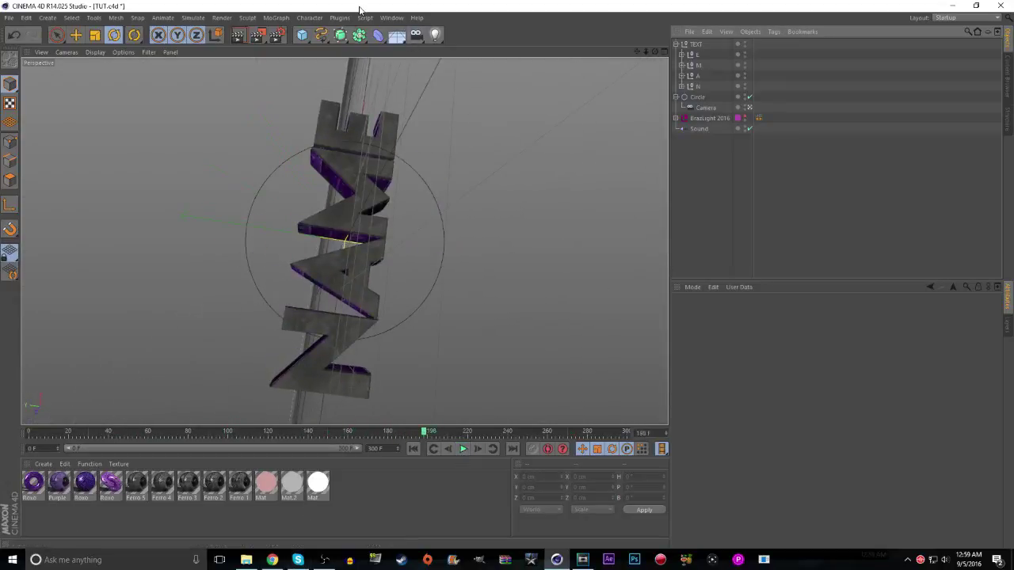
Select the Circle spline that carries the camera and save the project
click(686, 97)
click(8, 18)
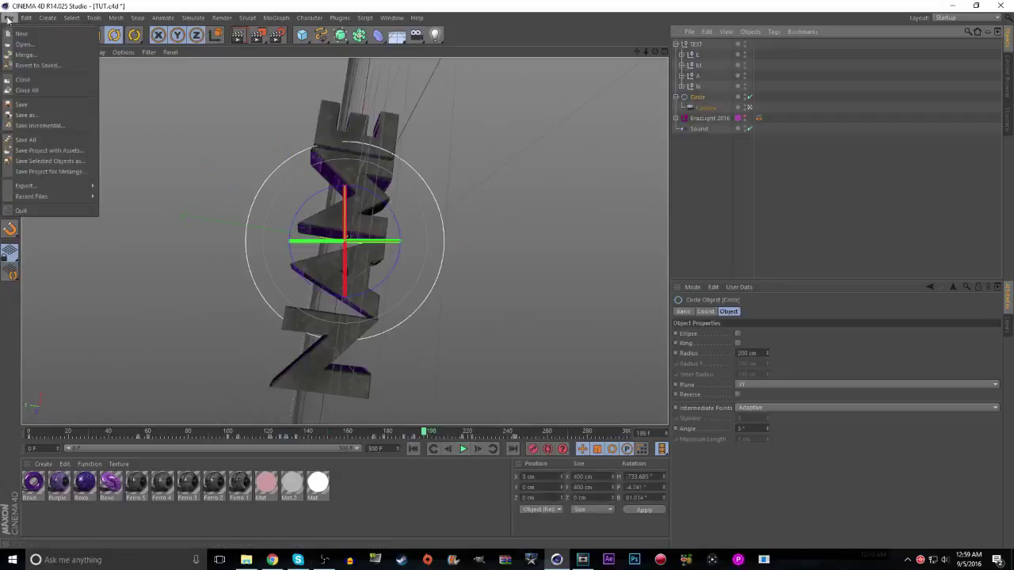
click(24, 104)
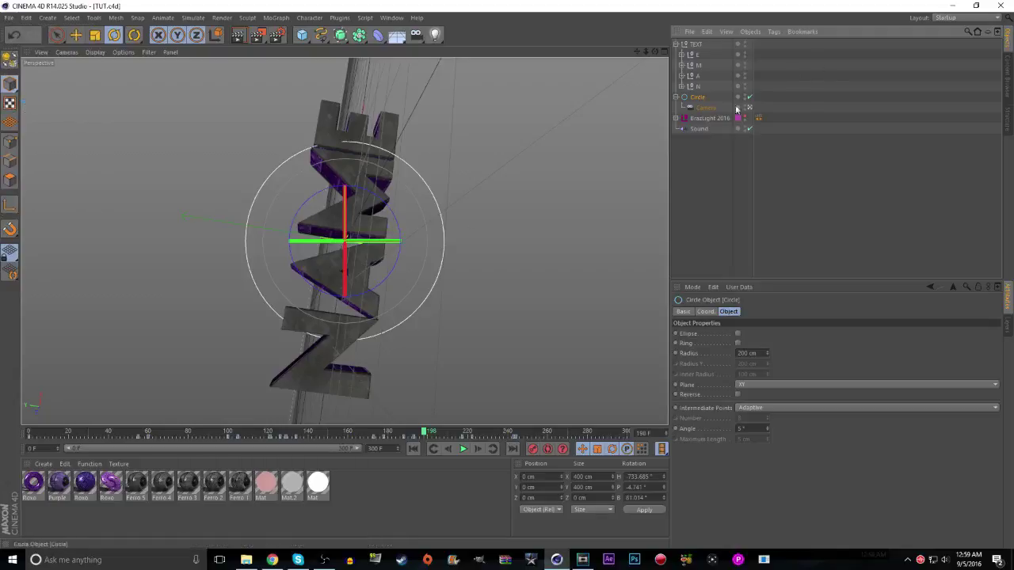
Play the camera rotation from about frame 96 and stop it near frame 269
click(221, 433)
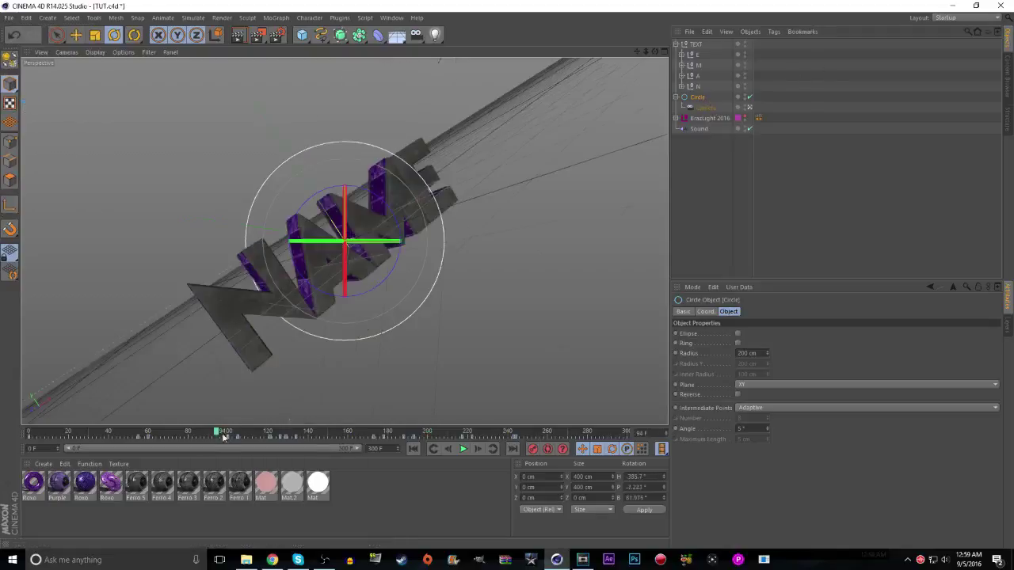
click(464, 451)
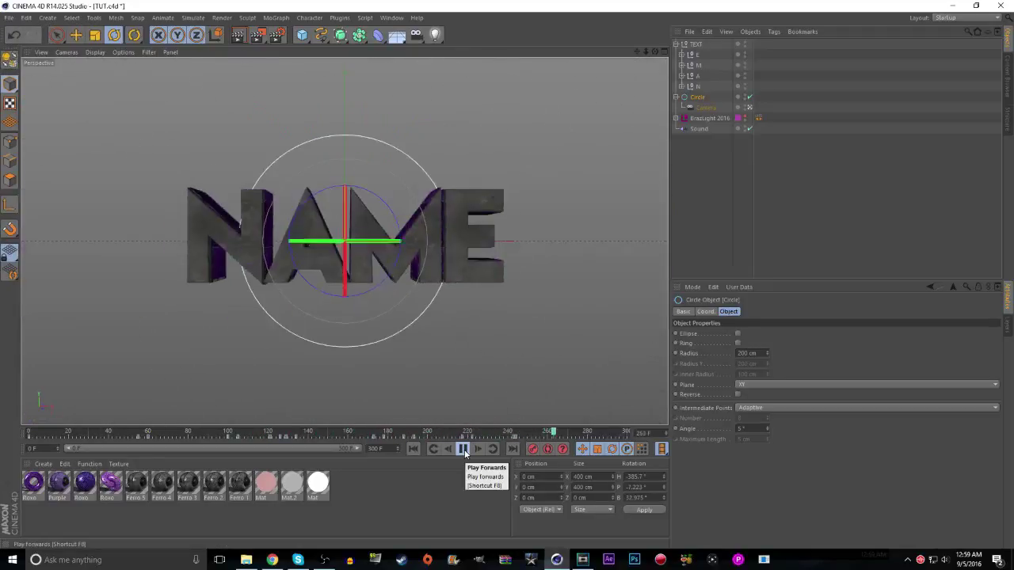
click(464, 450)
click(465, 450)
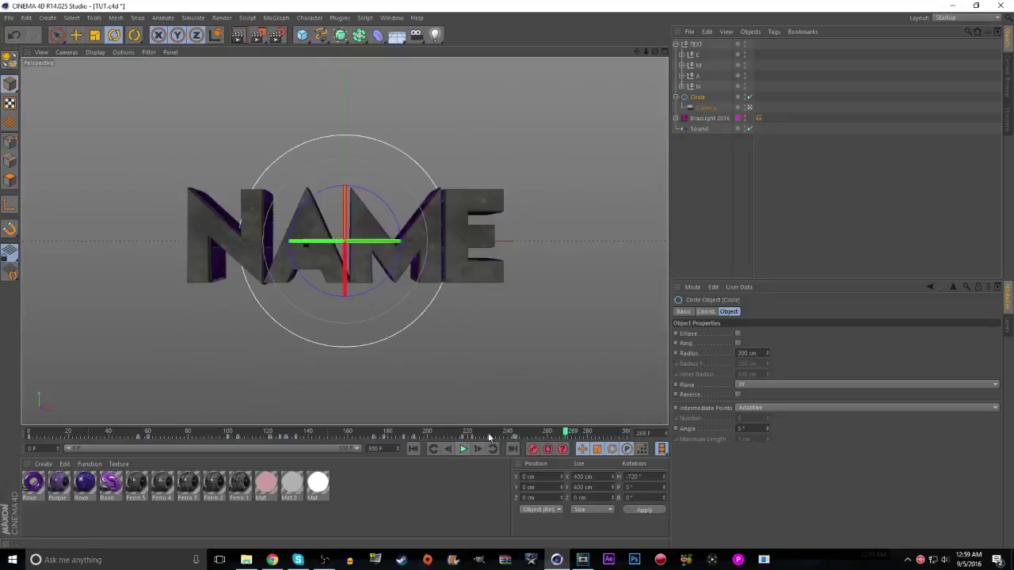
Play the camera rotation twice to review the ending, stopping near frame 293 and again near frame 267
click(463, 449)
click(464, 449)
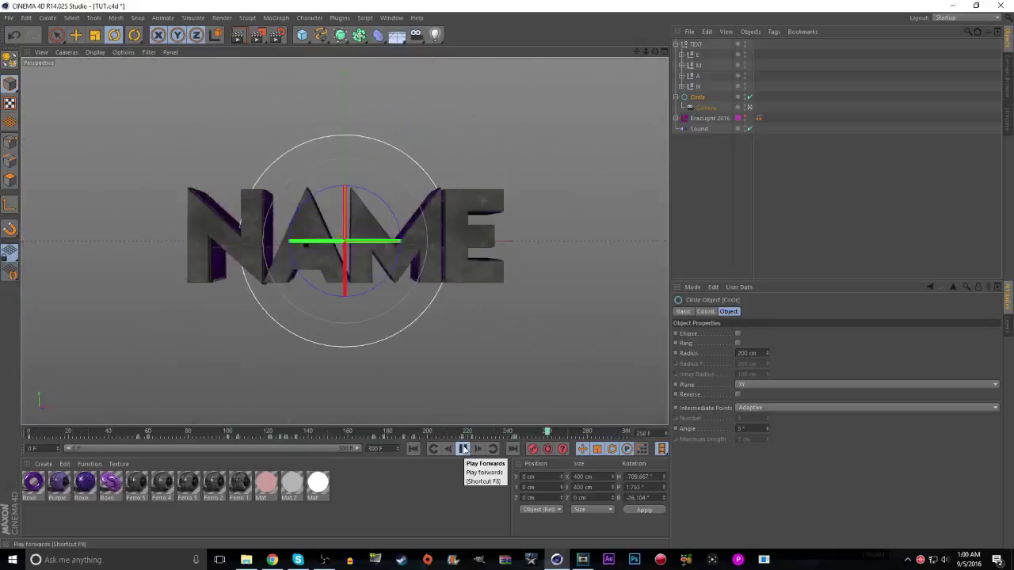
click(465, 449)
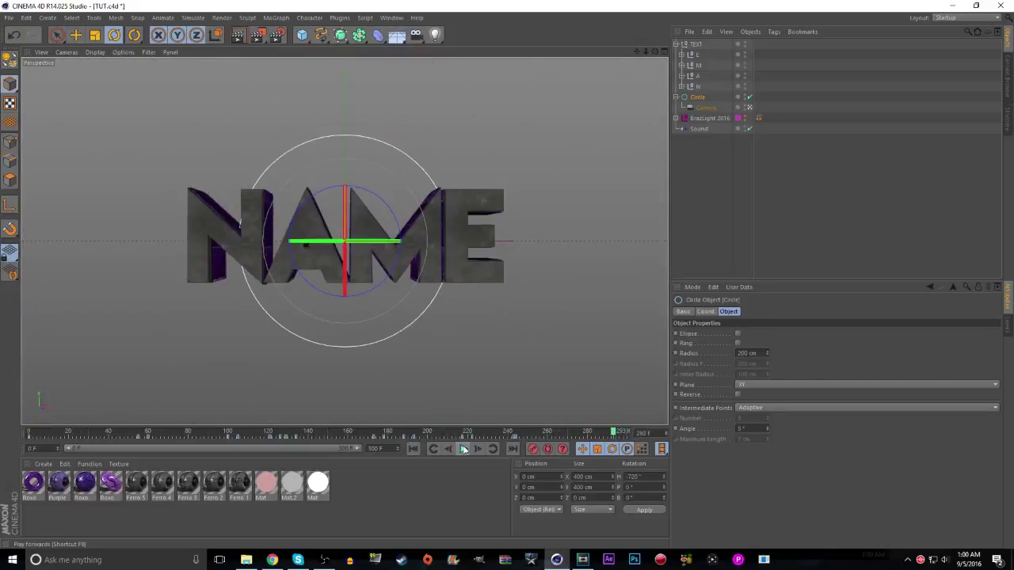
click(464, 449)
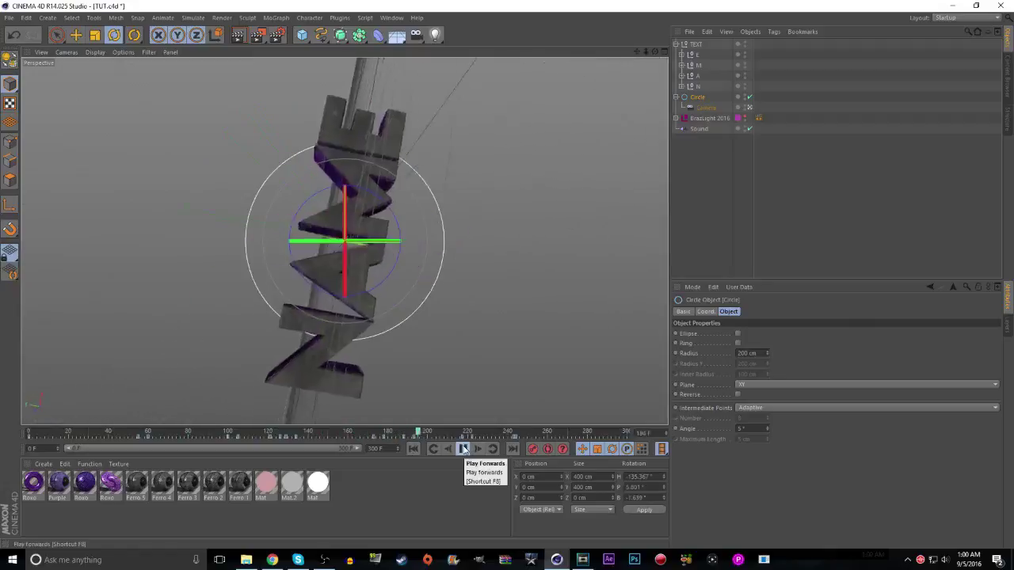
click(464, 448)
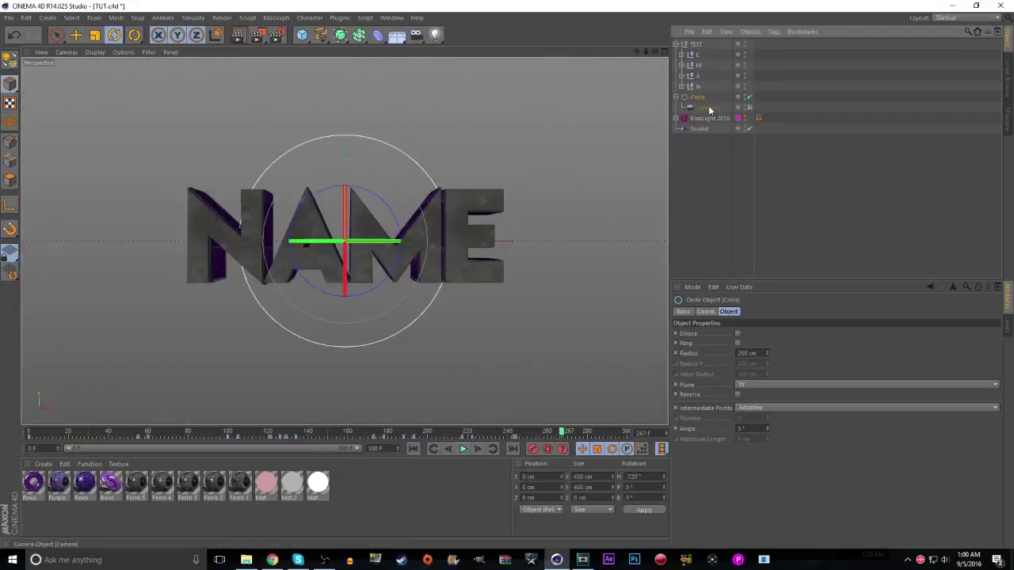
Check the motion from about frame 220 and delete the Circle's final rotation keyframes around frame 244
drag(526, 438, 490, 440)
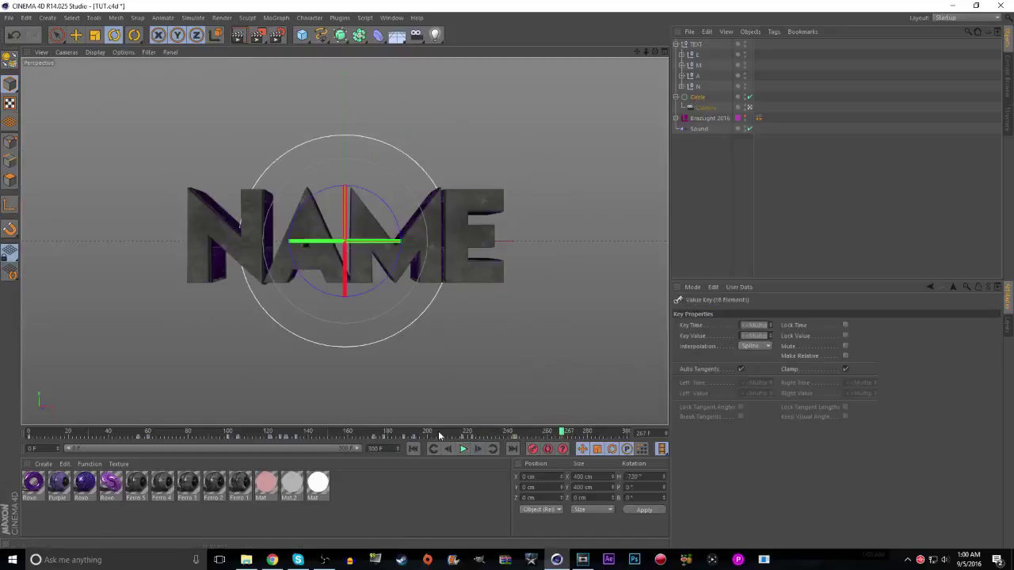
click(466, 436)
click(464, 449)
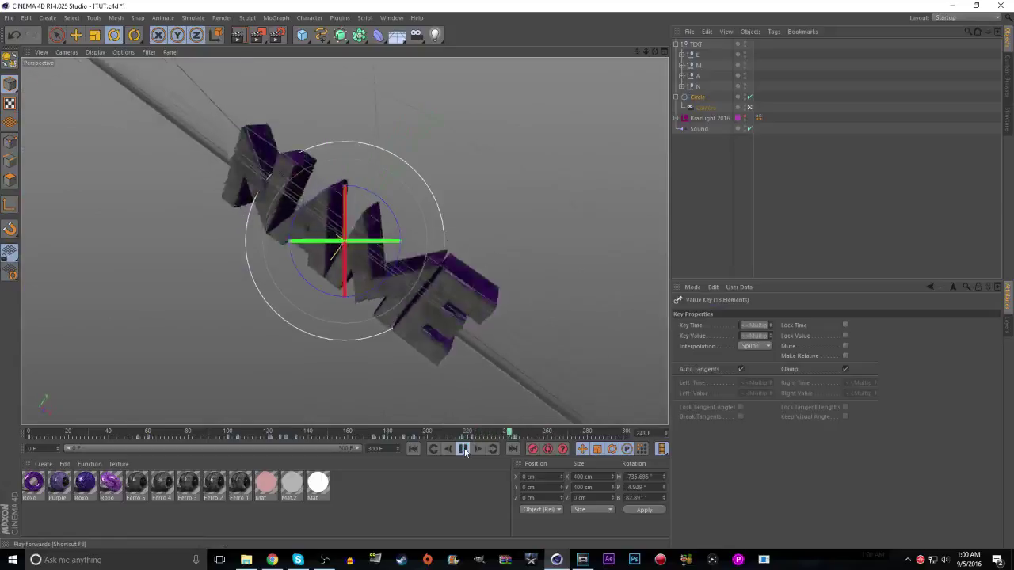
click(465, 449)
drag(510, 436, 527, 441)
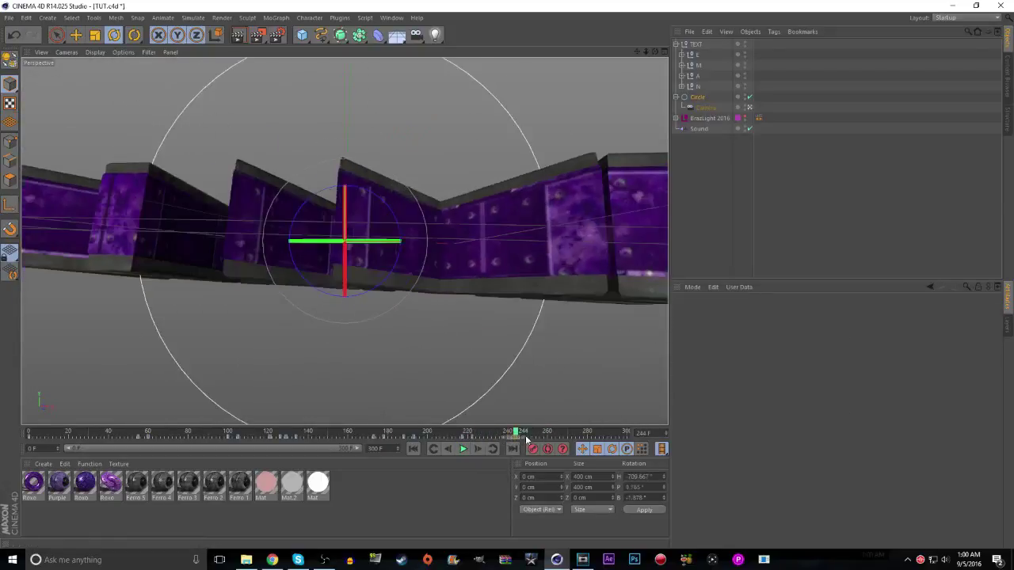
Delete the last keyframes of the Camera and of the TEXT group around frames 244 to 252
click(713, 106)
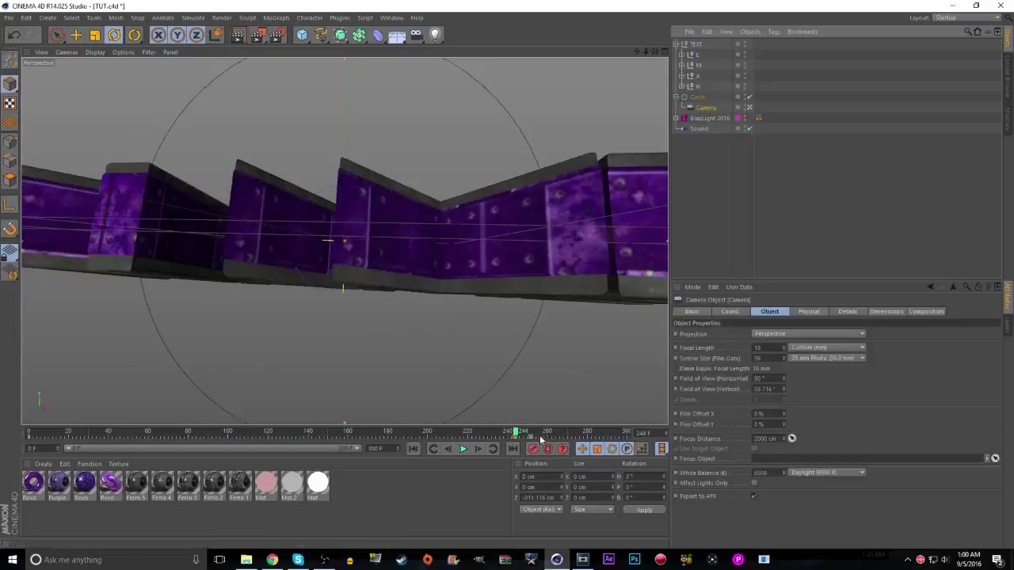
click(553, 439)
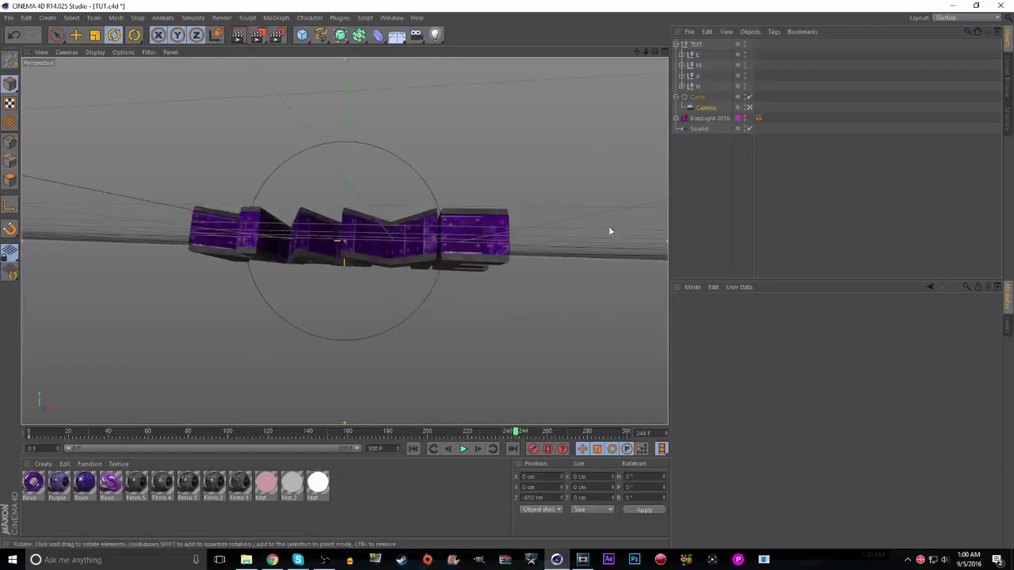
click(695, 44)
click(527, 435)
drag(527, 439, 523, 437)
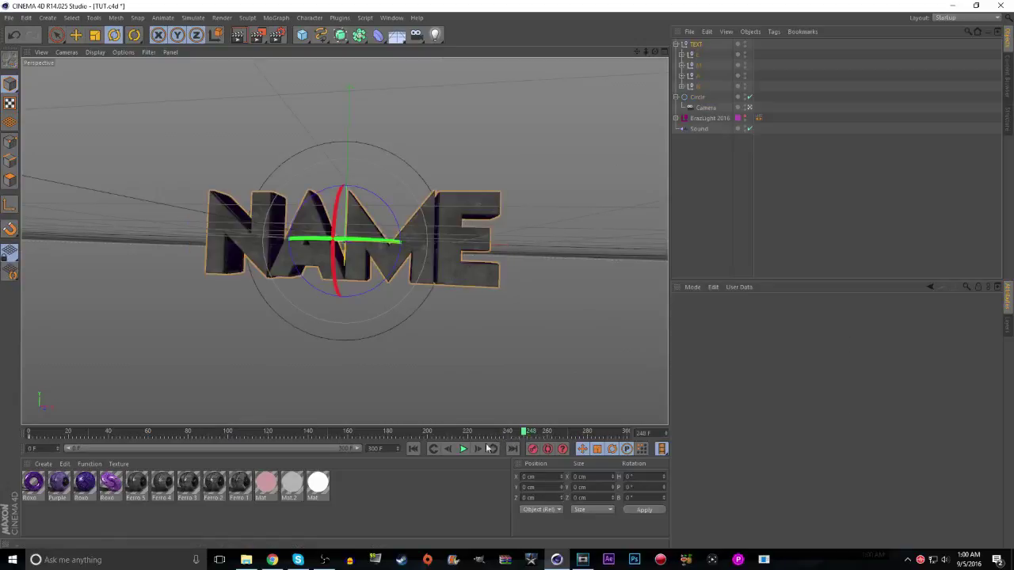
Save the project and play the shortened animation from about frame 179 to frame 252
click(8, 17)
click(39, 104)
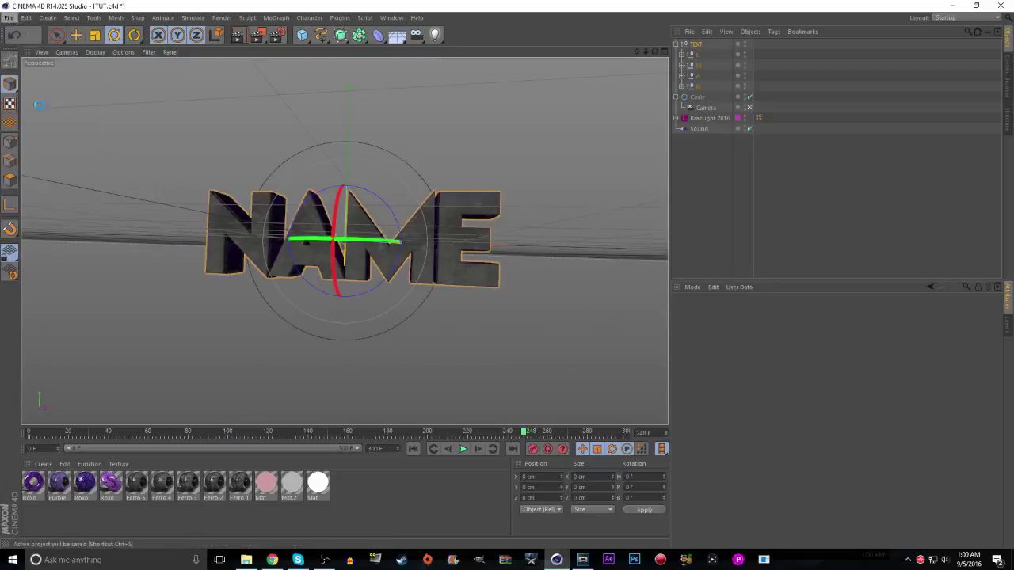
click(385, 432)
click(464, 449)
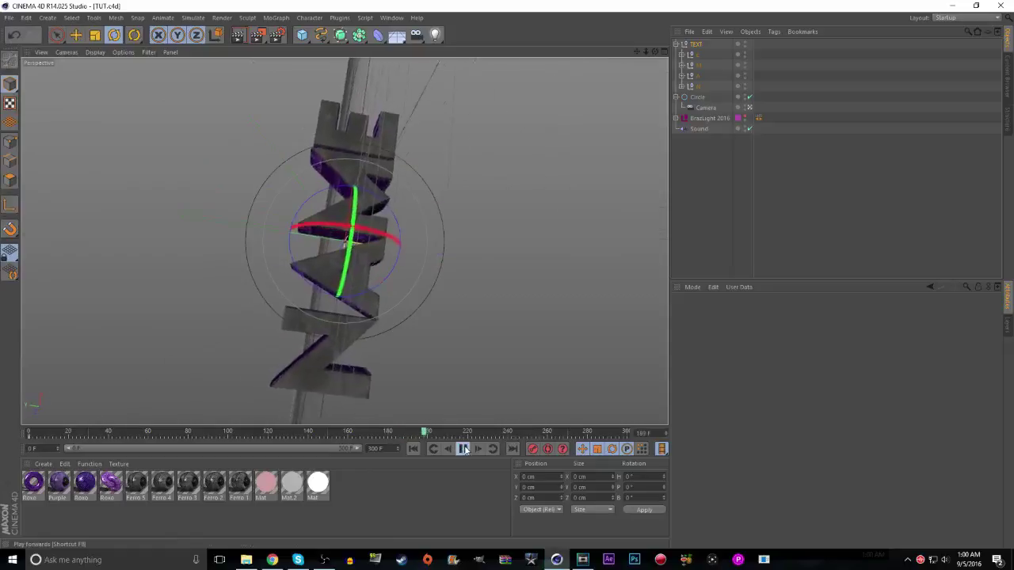
click(463, 449)
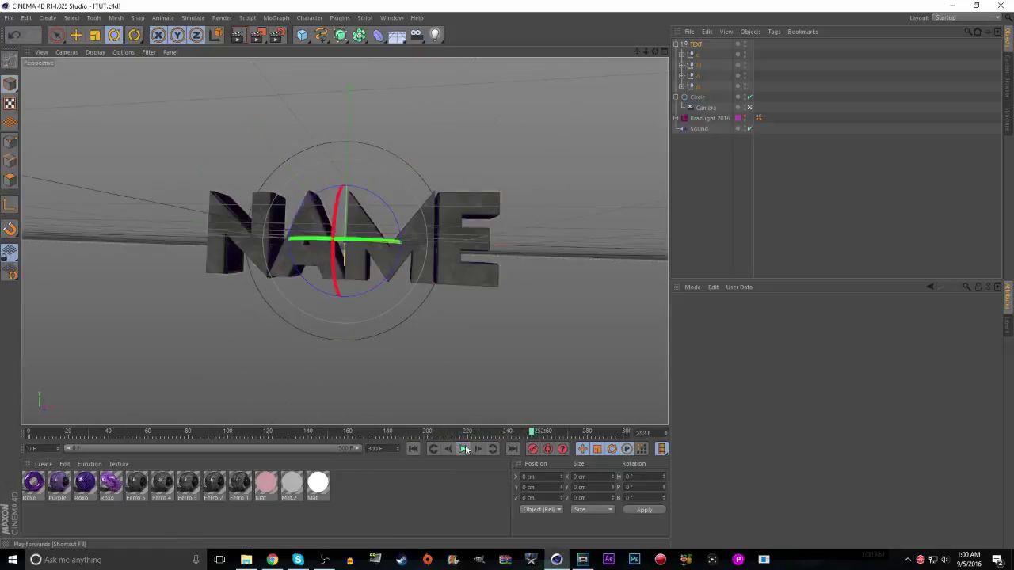
At frame 300, rotate the Circle freehand to a heading of about -739° for a slow final camera drift
click(697, 97)
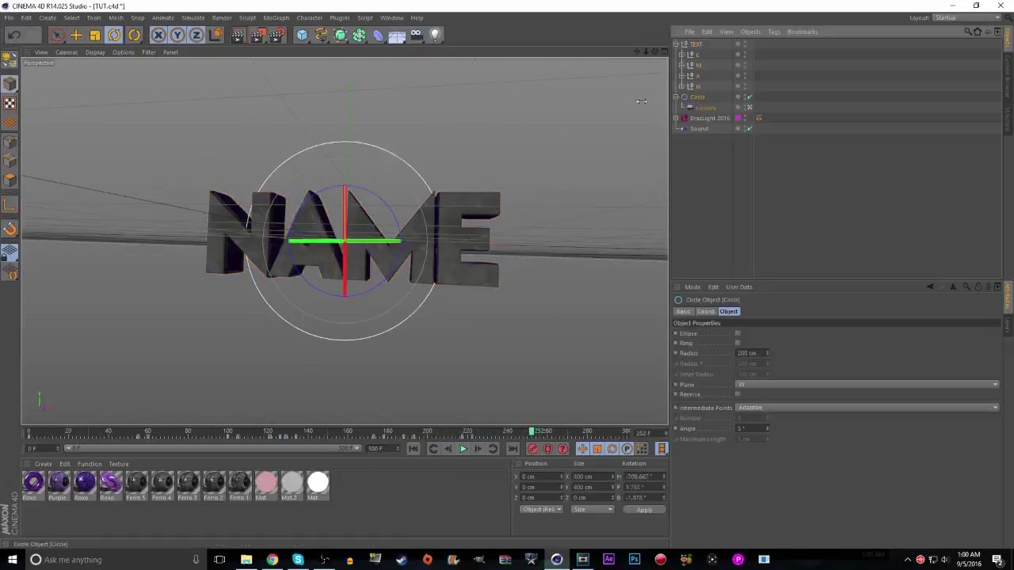
drag(533, 433, 629, 432)
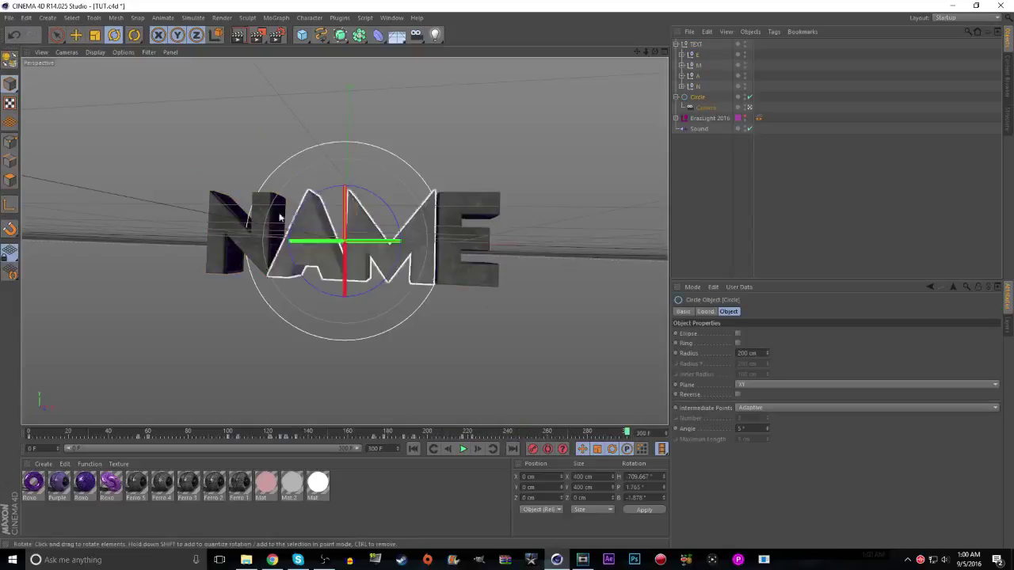
drag(310, 225, 278, 220)
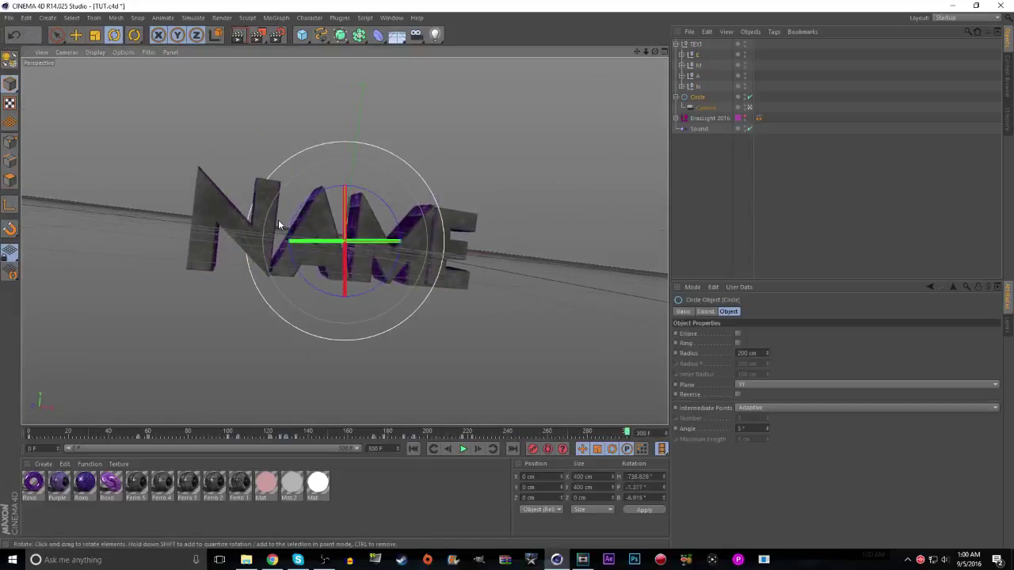
Play the animation with the new closing camera drift and stop it at frame 114
click(431, 450)
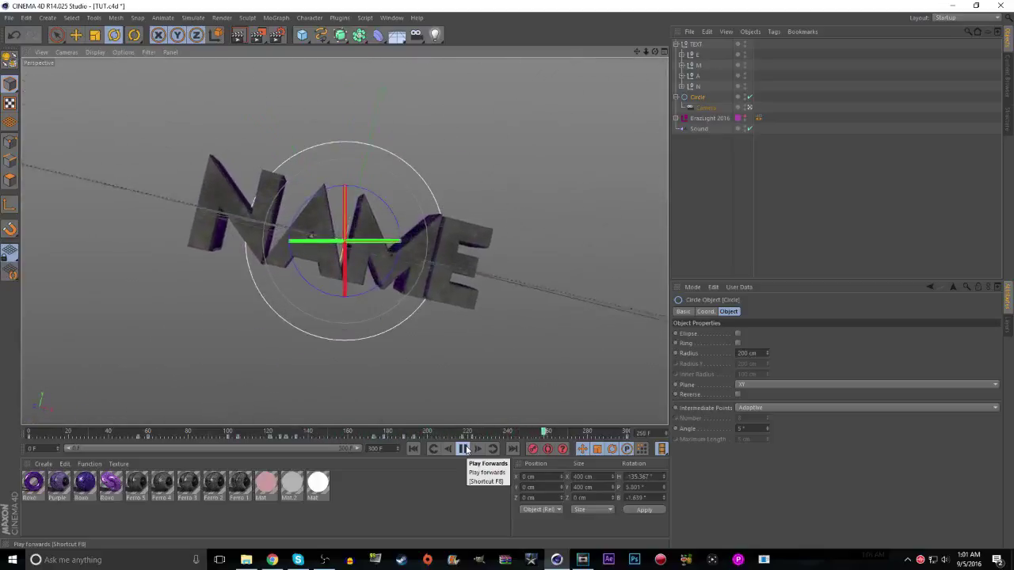
click(465, 449)
click(463, 449)
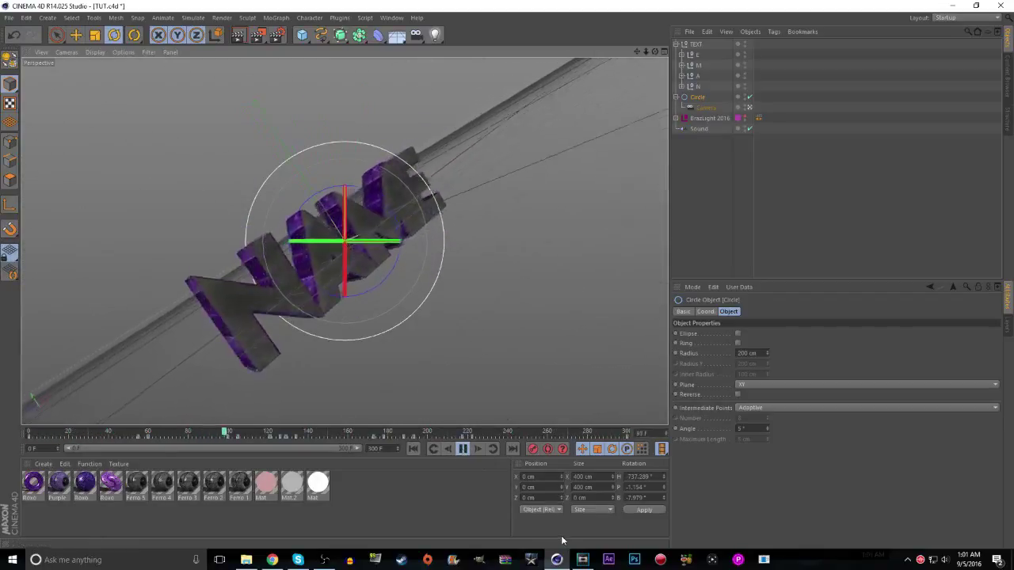
key(F8)
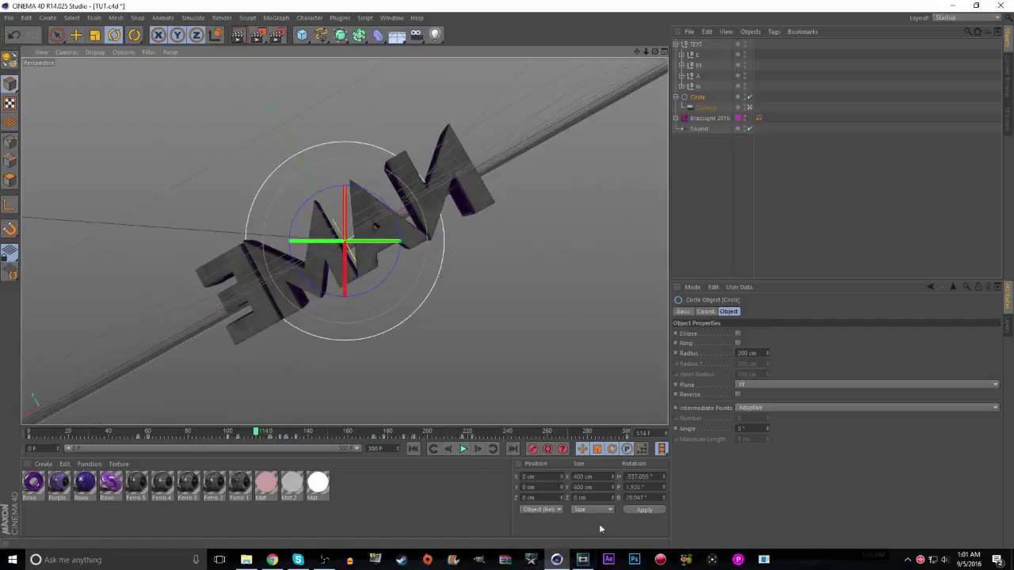
Switch to Vegas Pro, play the song around the ten-second mark and position the cursor at 00:00:09;25
click(582, 560)
click(1000, 516)
click(1000, 517)
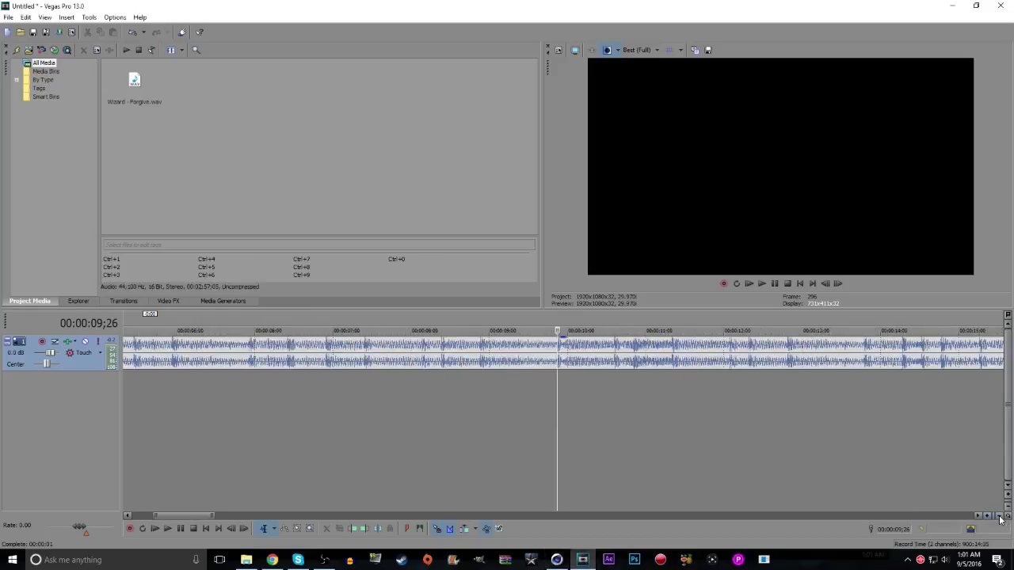
click(774, 284)
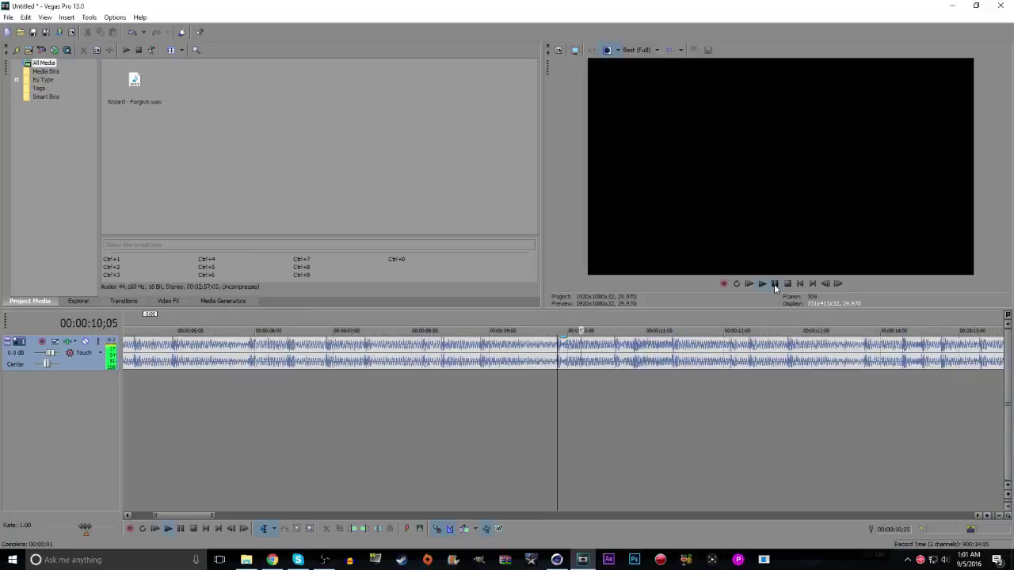
click(774, 284)
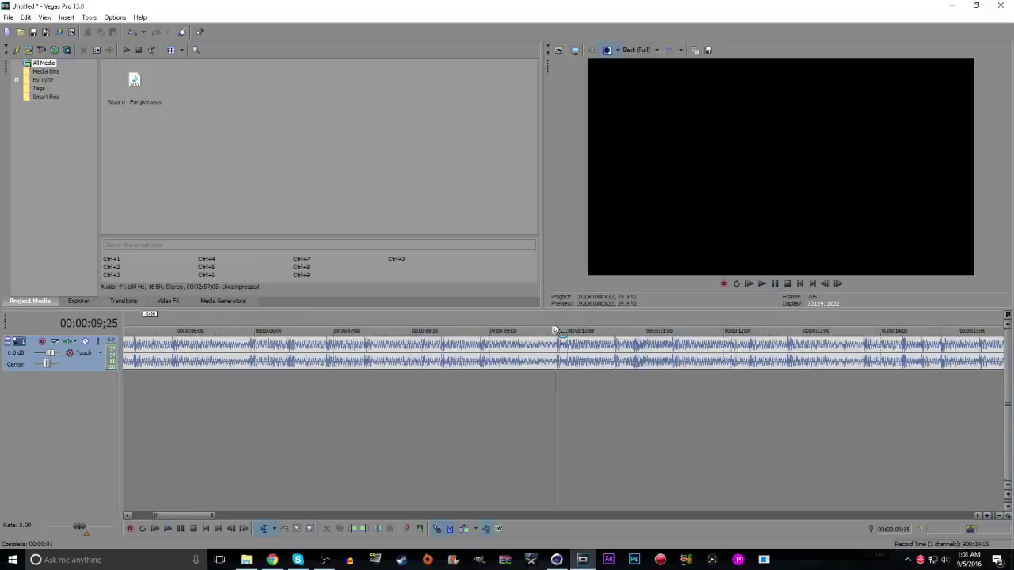
click(987, 517)
click(987, 517)
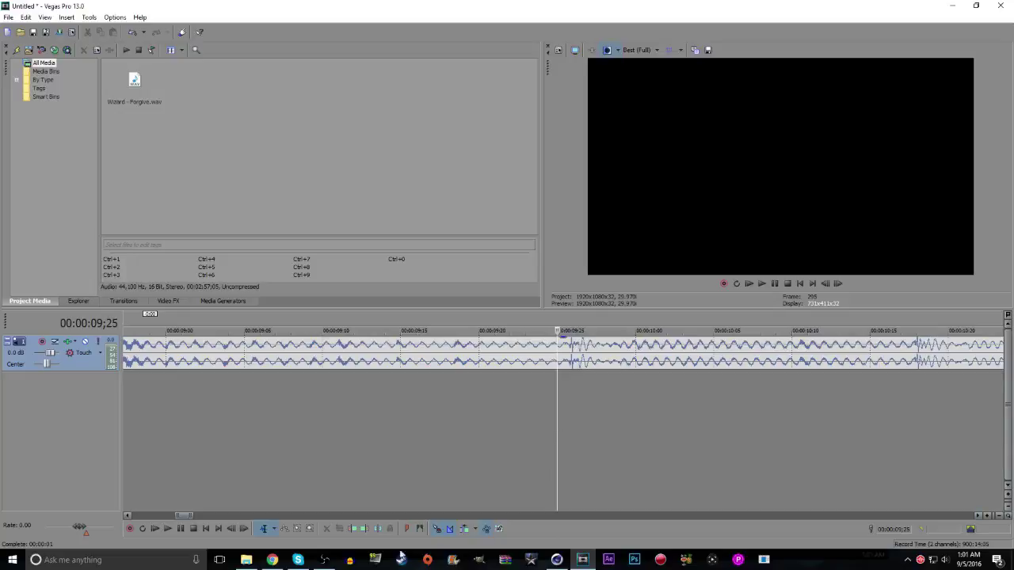
Switch back to Cinema 4D, set the animation's end frame to 295 and play it from about frame 211
click(556, 559)
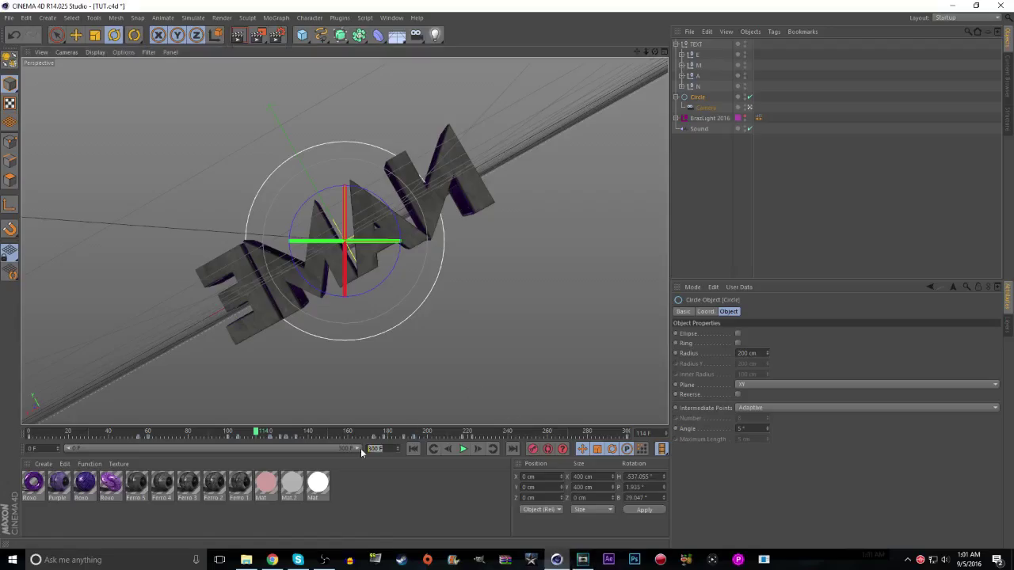
click(404, 516)
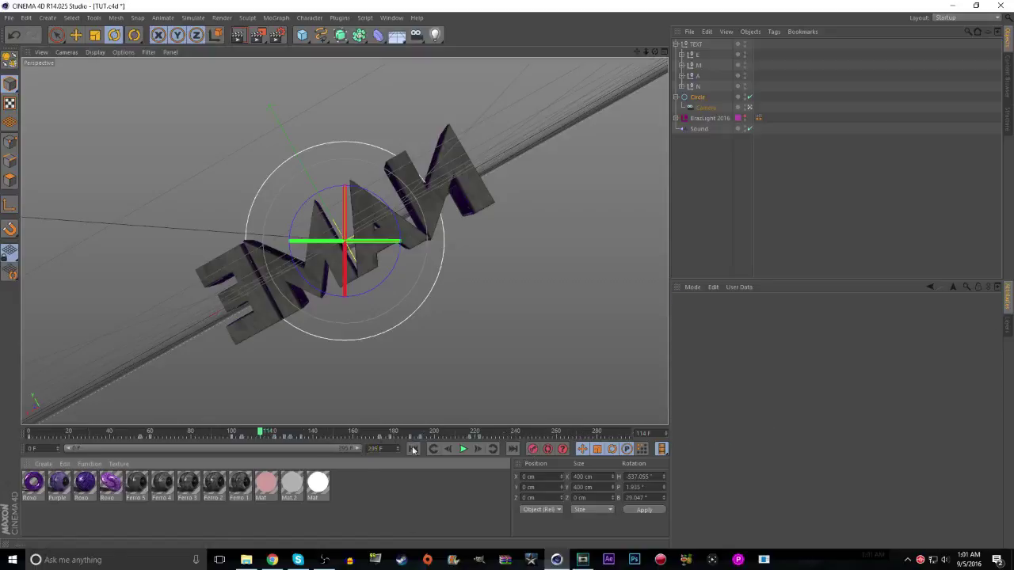
click(456, 432)
click(465, 449)
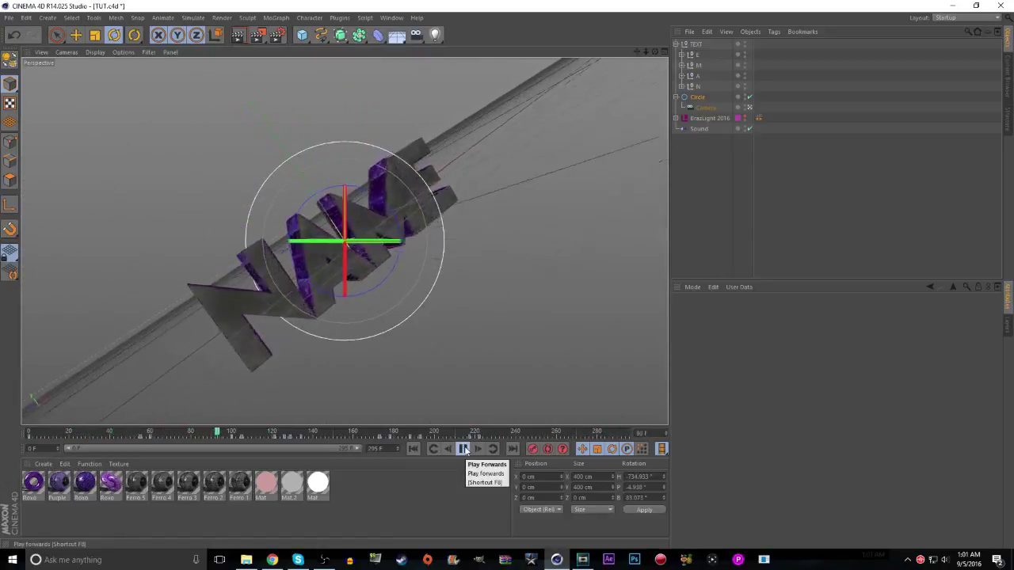
Return the animation to frame 0 and save the project
click(419, 450)
click(8, 18)
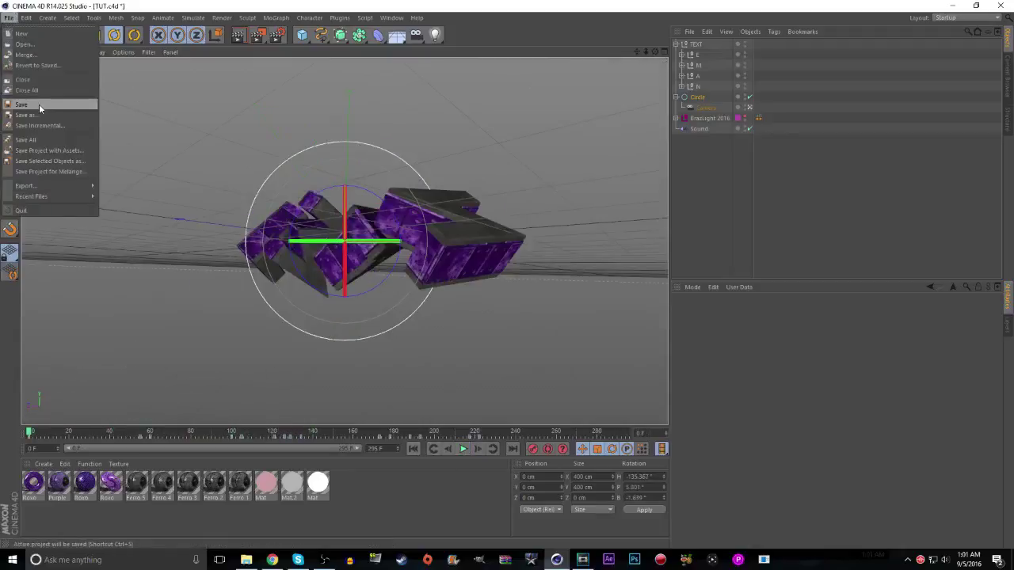
click(39, 106)
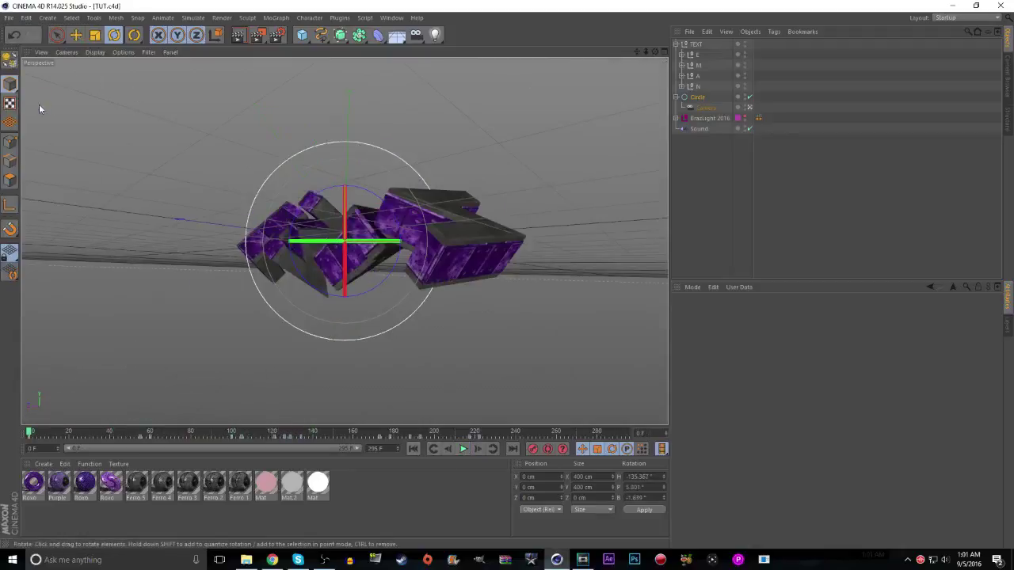
Open the SPLINES preset folder in the Content Browser
click(1008, 87)
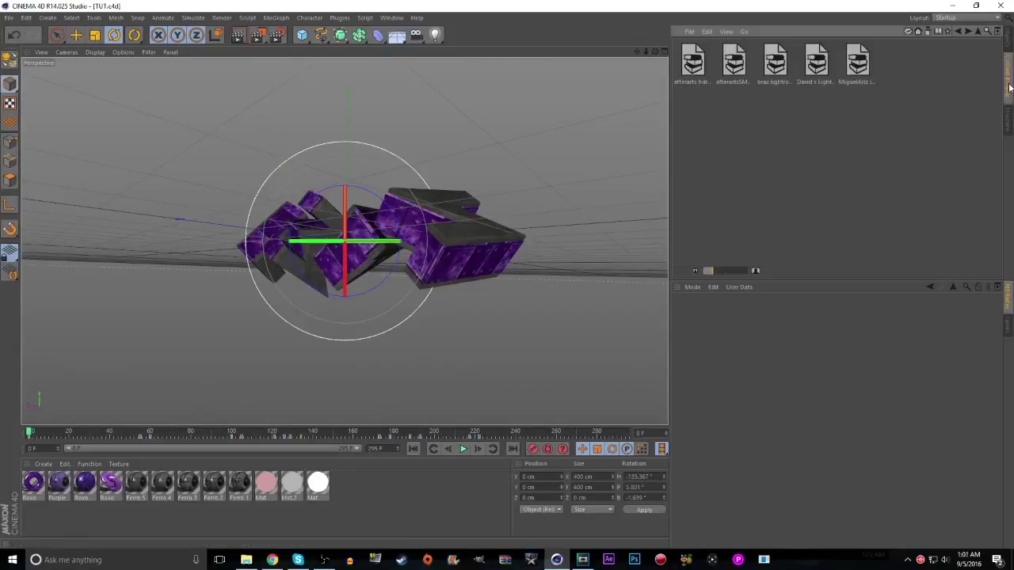
click(956, 31)
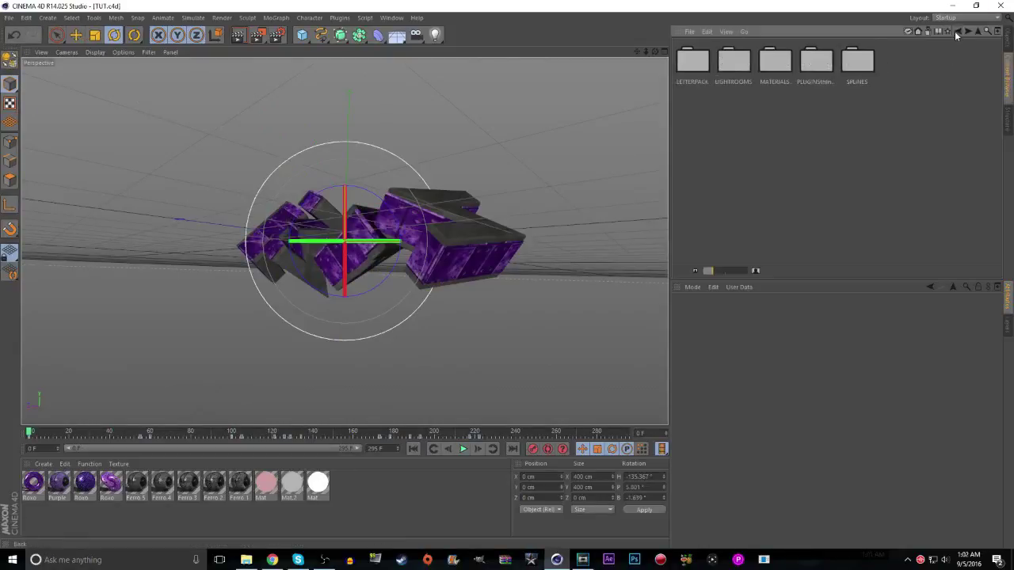
double_click(862, 68)
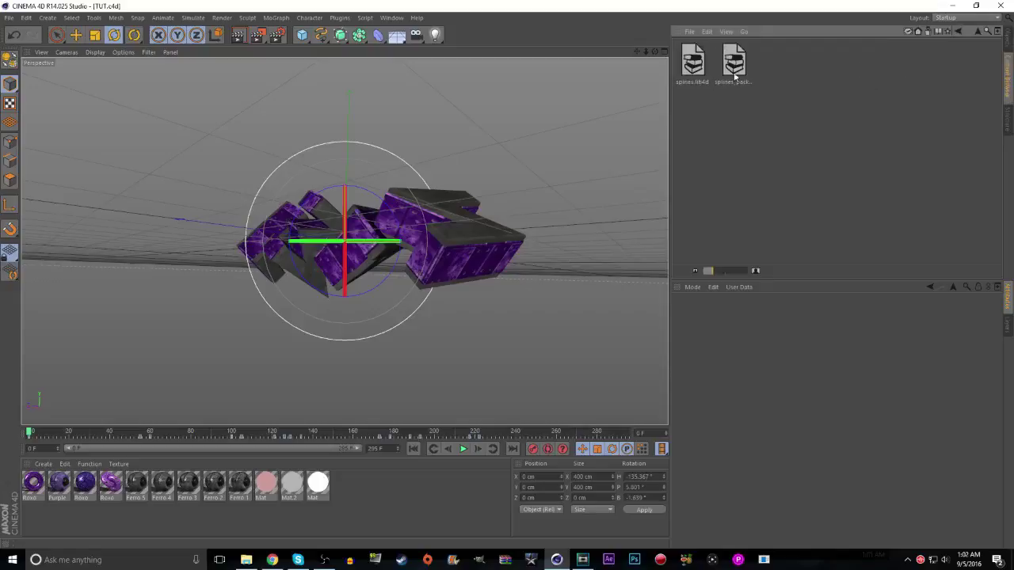
Load the Spline 7 preset, go to frame 206, and load all nine presets from the spline library into the scene
drag(961, 165, 687, 60)
click(935, 63)
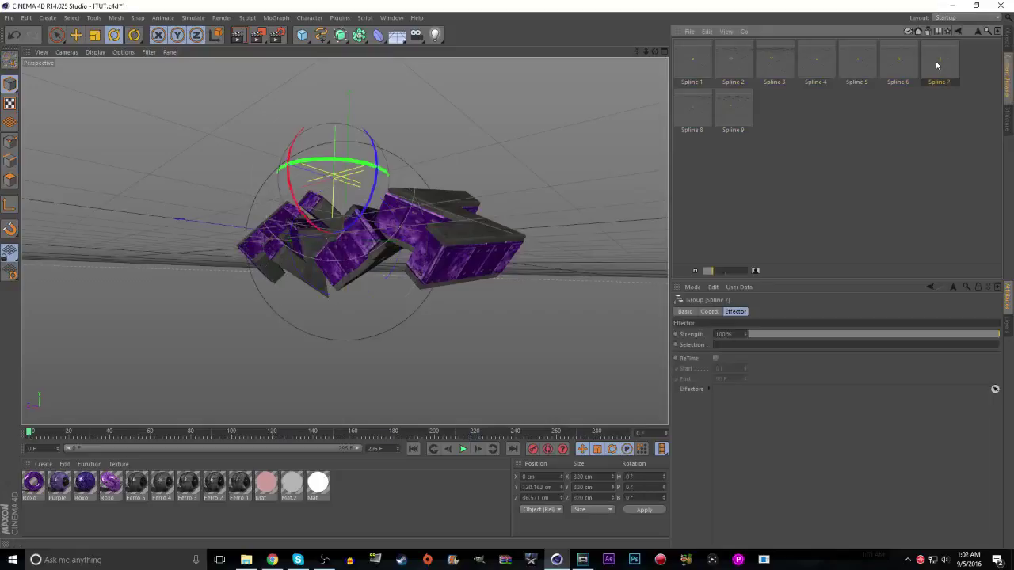
drag(29, 434, 449, 435)
drag(965, 161, 700, 57)
right_click(694, 58)
click(738, 91)
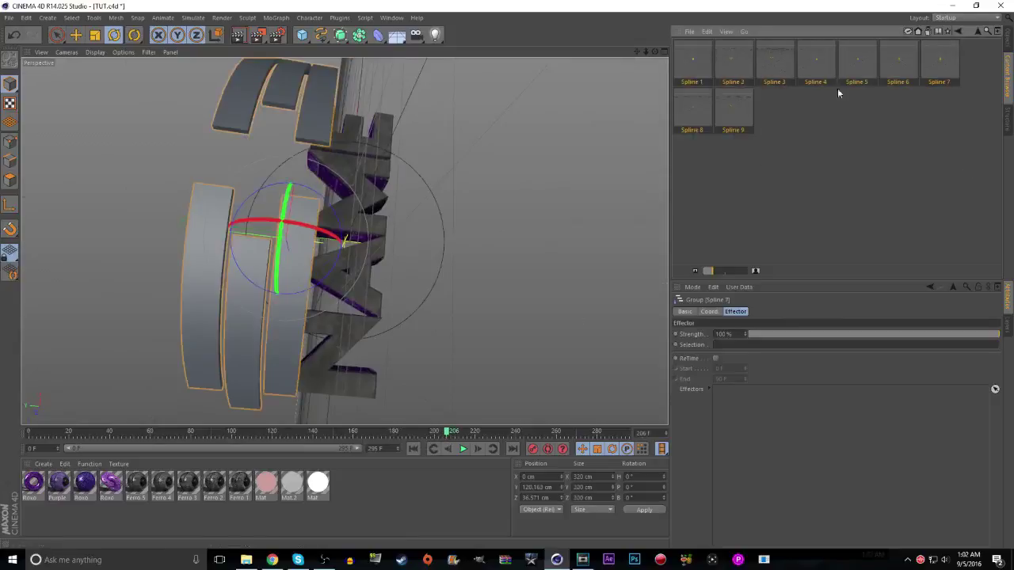
Delete the Spline 6 object and both copies of Spline 7 from the scene
click(1008, 41)
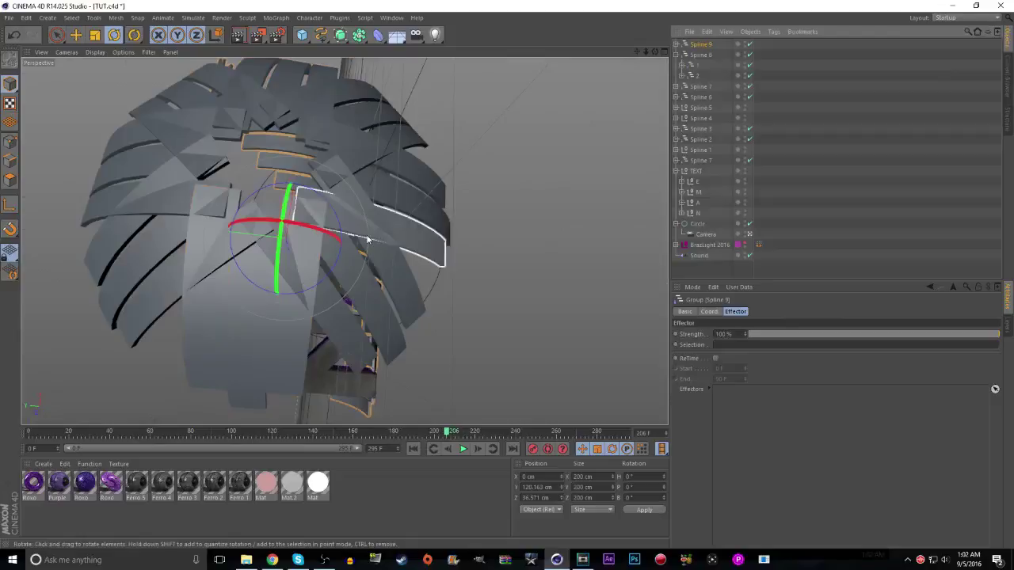
click(367, 239)
click(704, 99)
key(Delete)
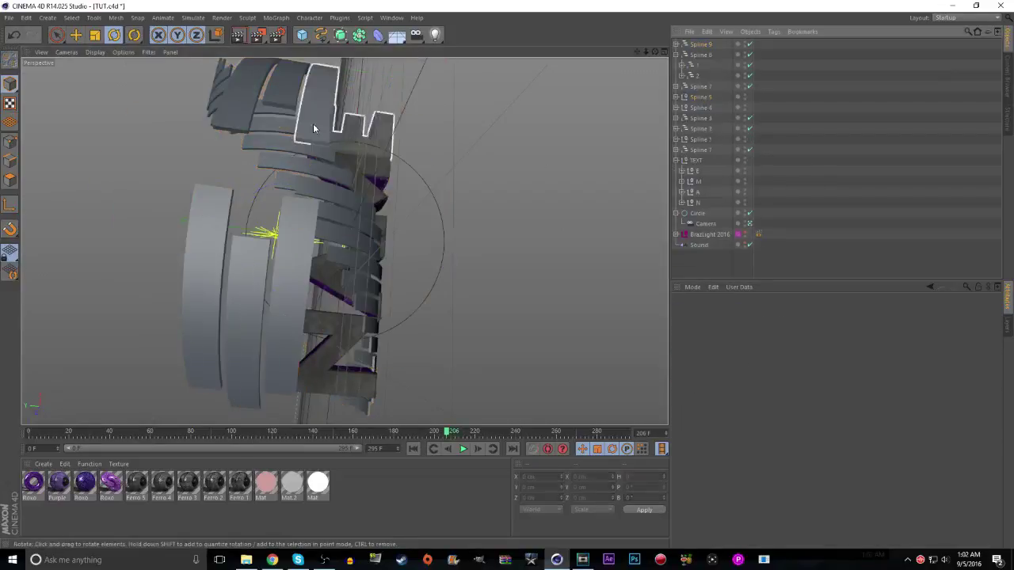
click(322, 128)
key(Delete)
click(317, 107)
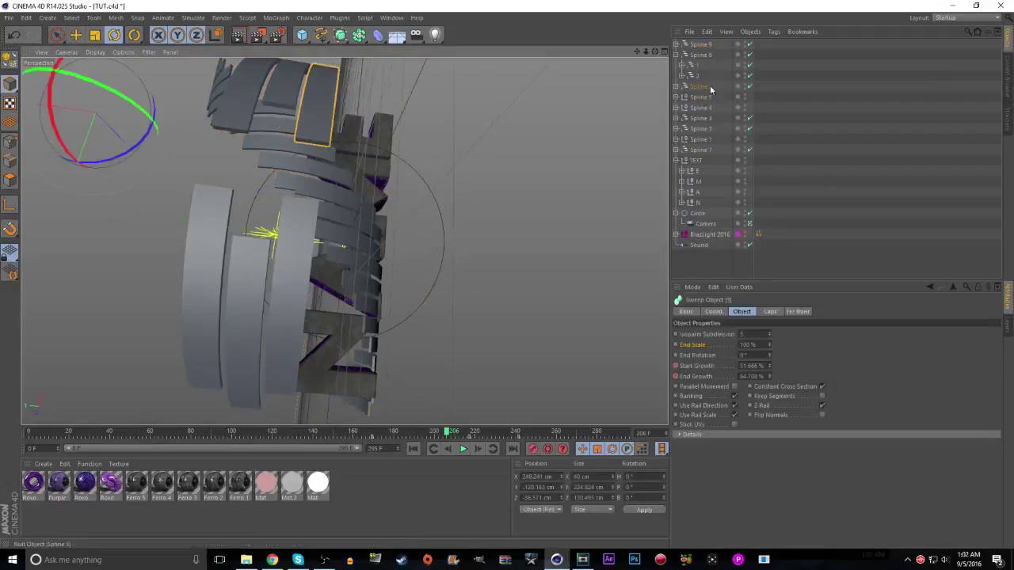
key(Delete)
click(310, 244)
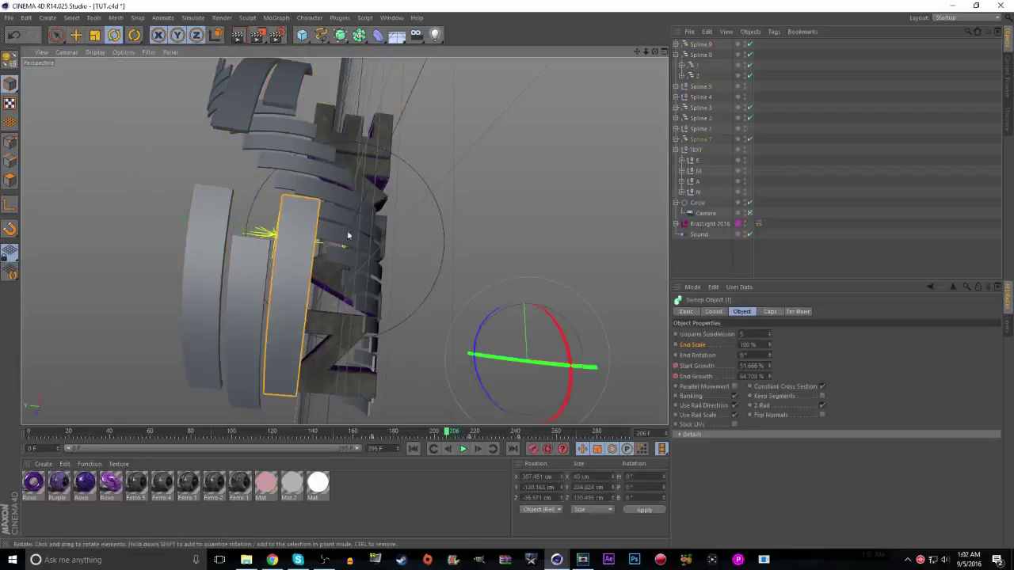
key(Delete)
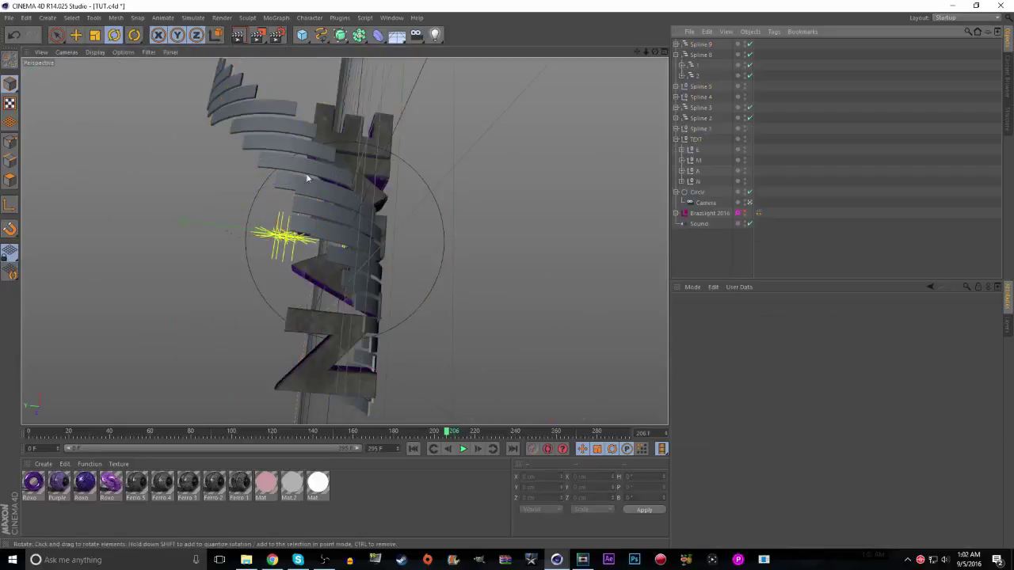
Delete the Spline 3 and Spline 9 groups from the scene
click(701, 107)
click(704, 109)
key(Delete)
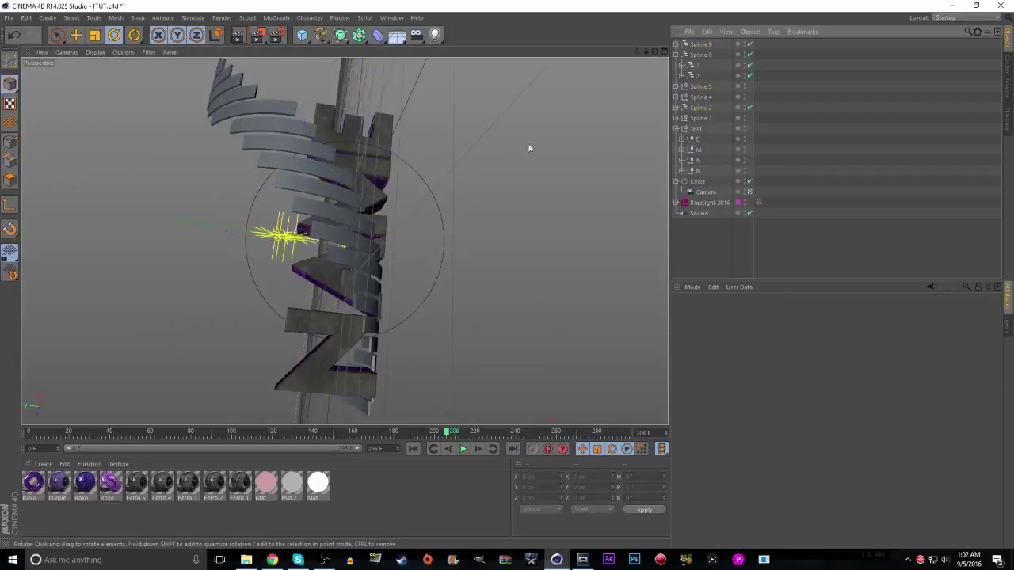
click(340, 198)
click(701, 44)
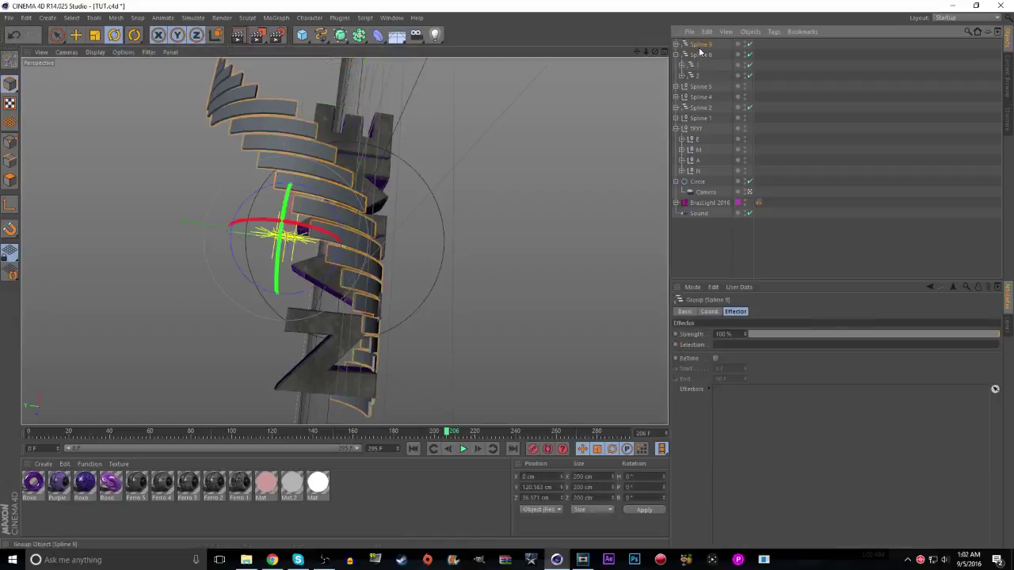
key(Delete)
Go to frame 136 and delete Spline 5, Spline 4, Spline 2 and Spline 1, keeping only Spline 8
drag(451, 435, 306, 438)
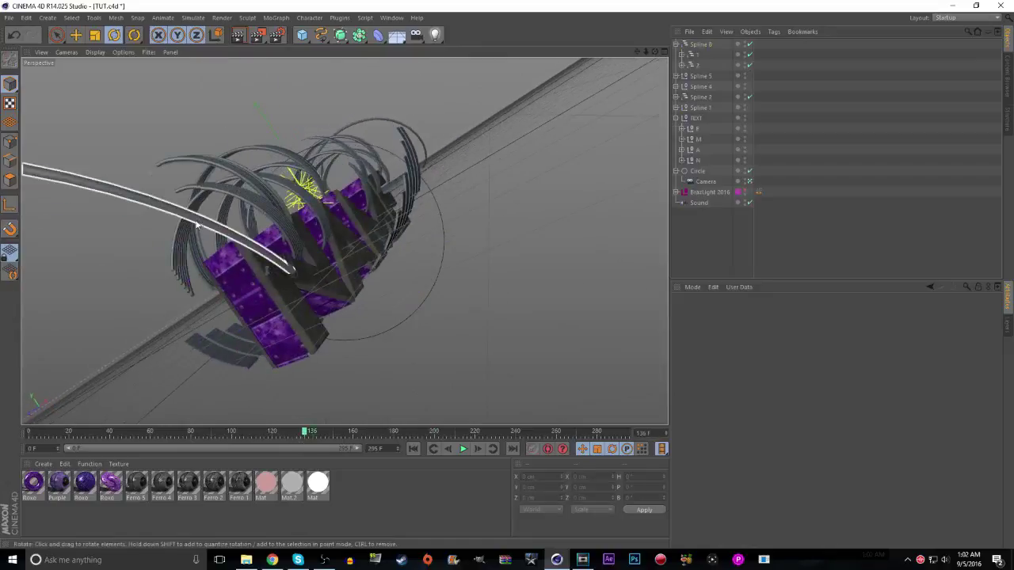
click(239, 236)
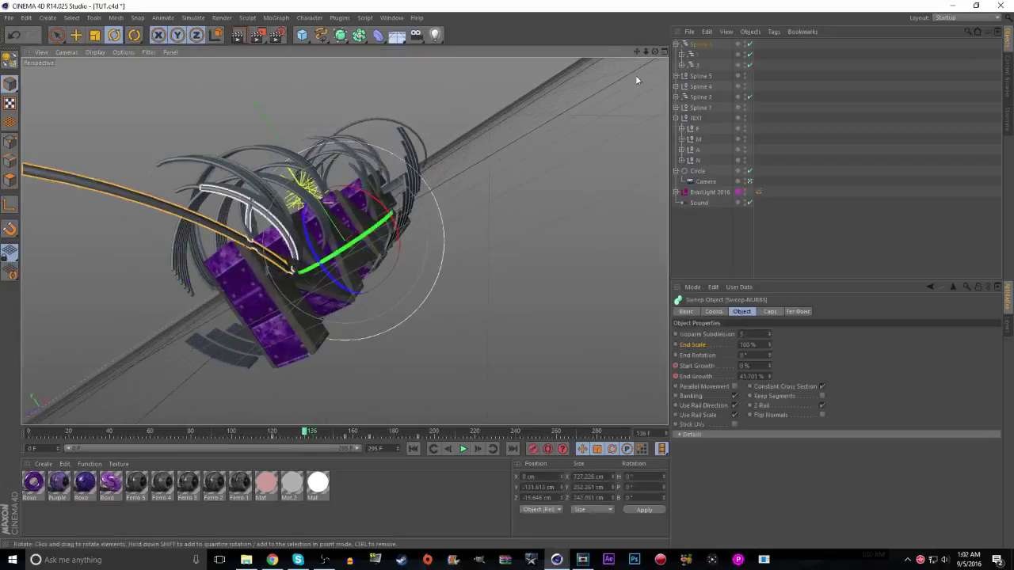
click(387, 123)
click(694, 77)
key(Delete)
click(697, 77)
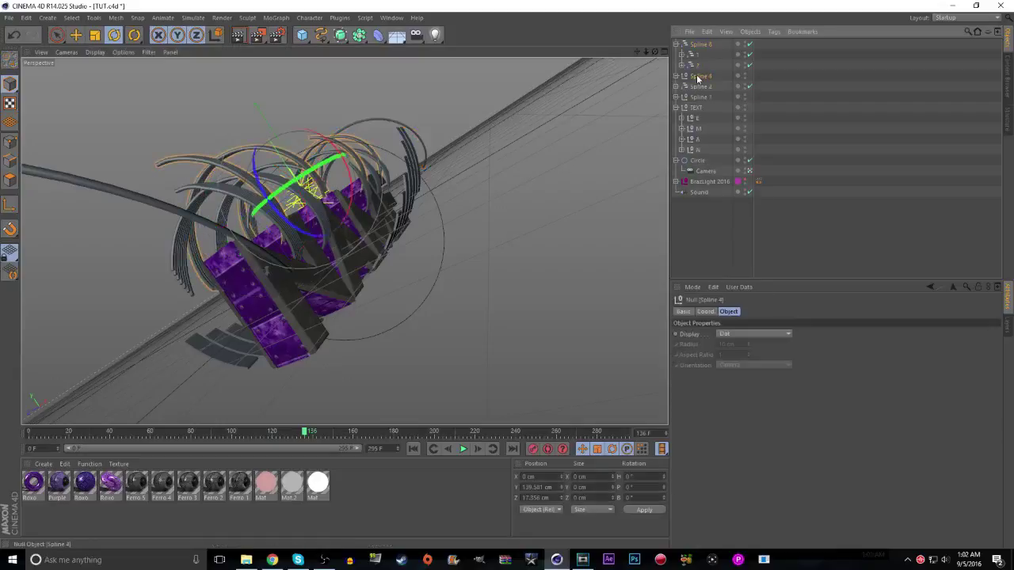
key(Delete)
click(698, 79)
key(Delete)
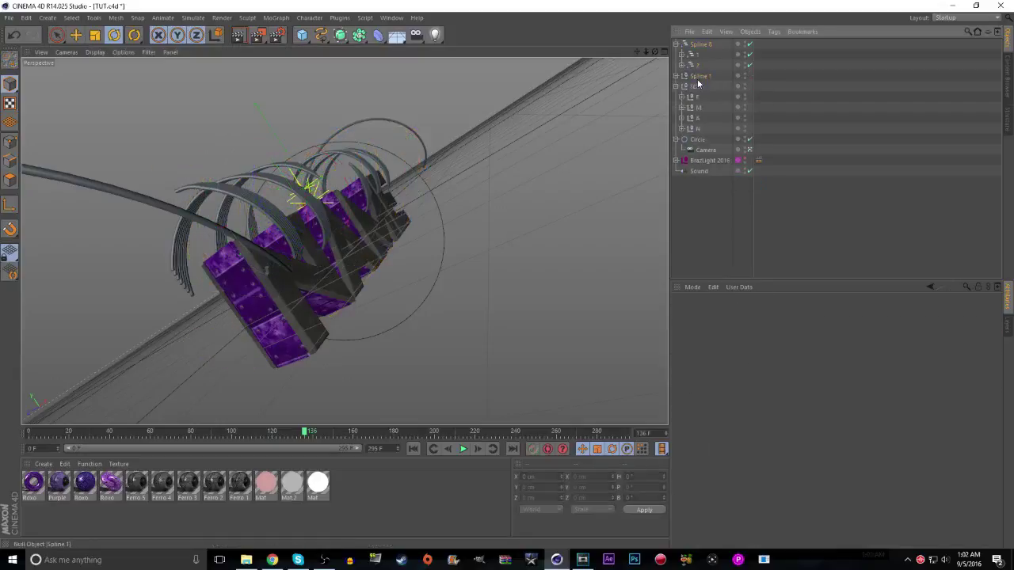
click(290, 185)
key(Delete)
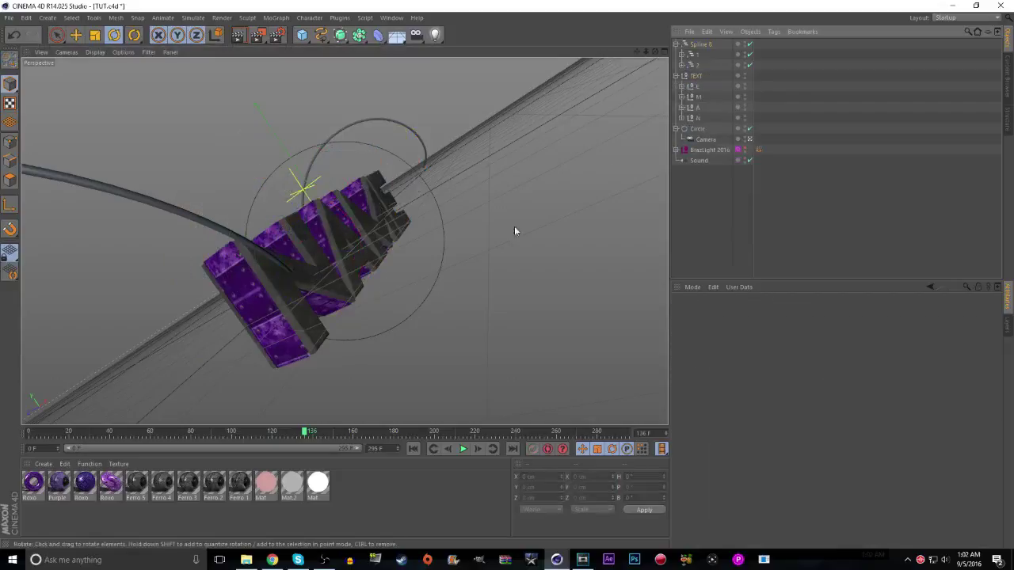
Leave the camera view and, at frame 163, move Spline 8 down to about -4.2 cm in Y around the NAME text
click(750, 139)
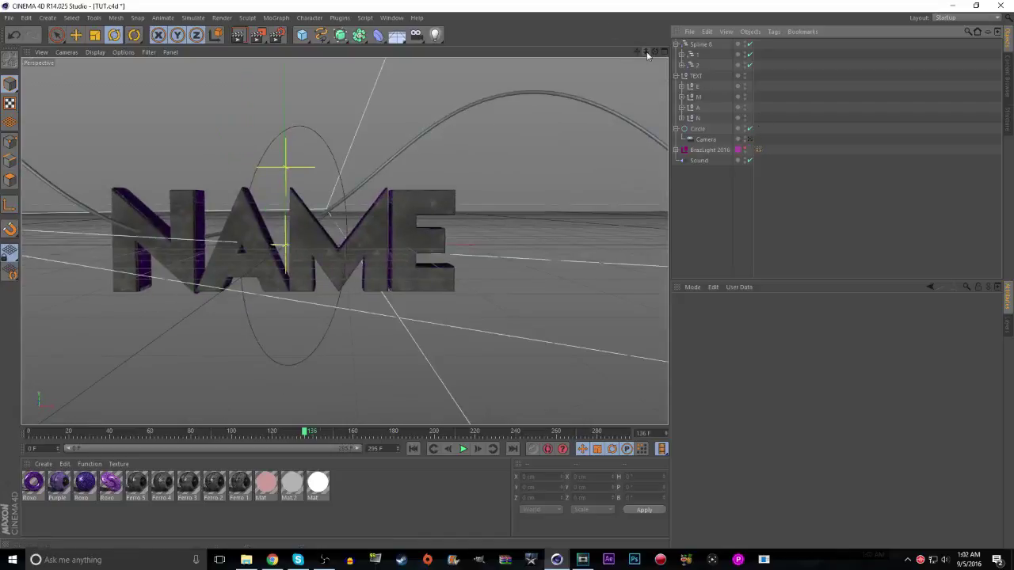
drag(647, 54, 644, 50)
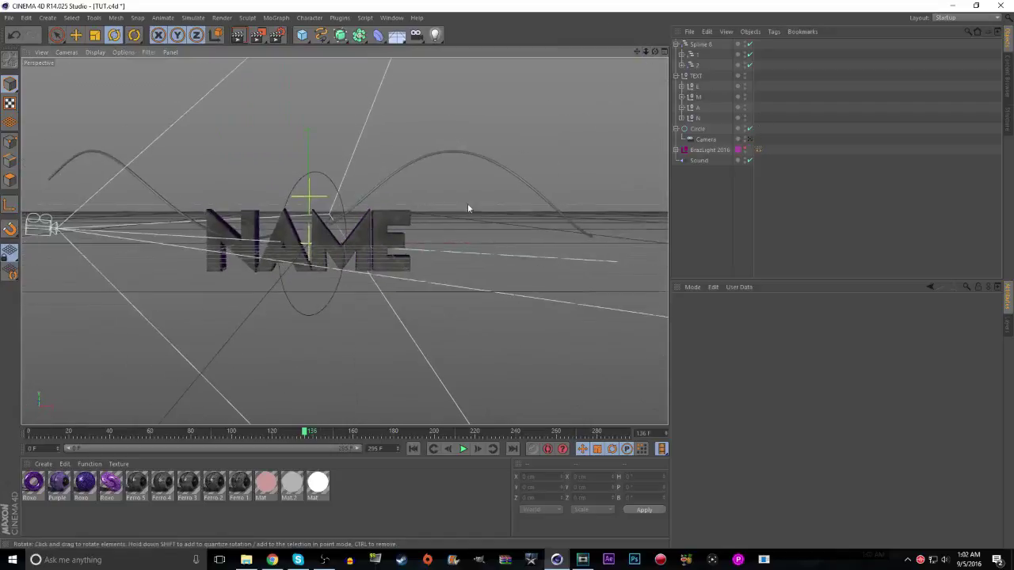
drag(307, 433, 360, 433)
click(717, 45)
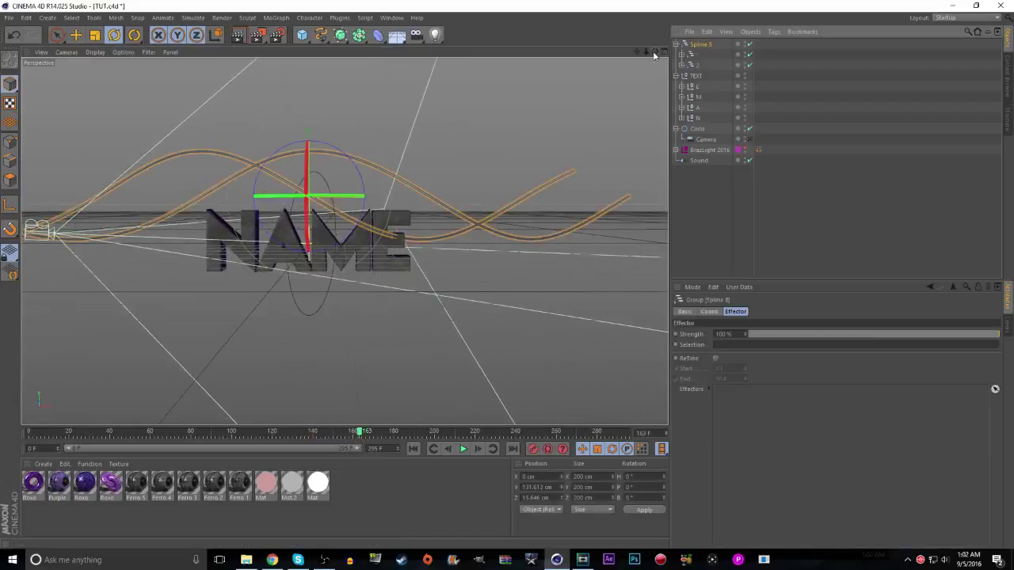
drag(655, 54, 660, 55)
click(75, 35)
drag(308, 114, 313, 164)
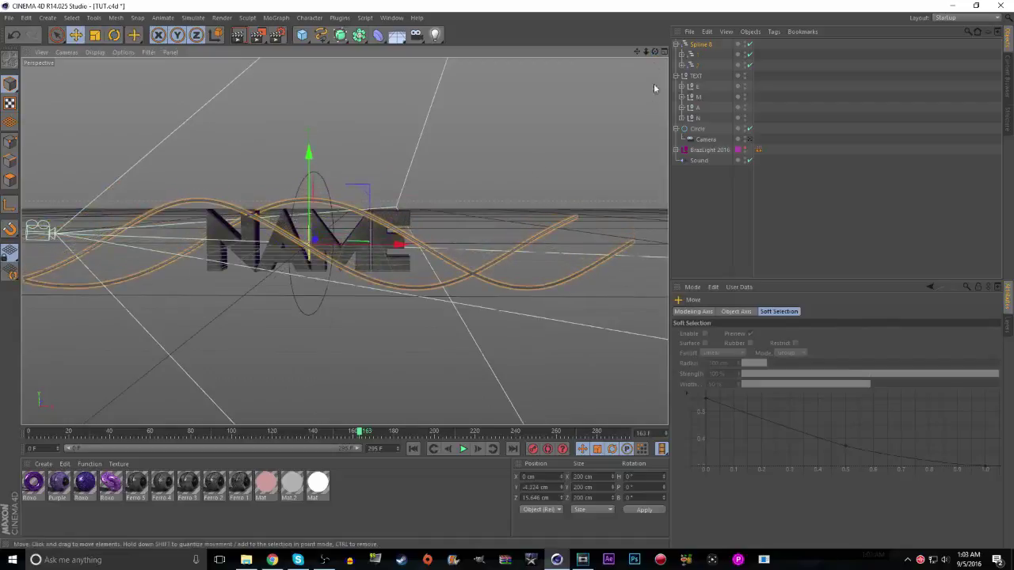
Check the spline's placement from the side, then restore the scene camera view and return to frame 0
drag(655, 53, 480, 56)
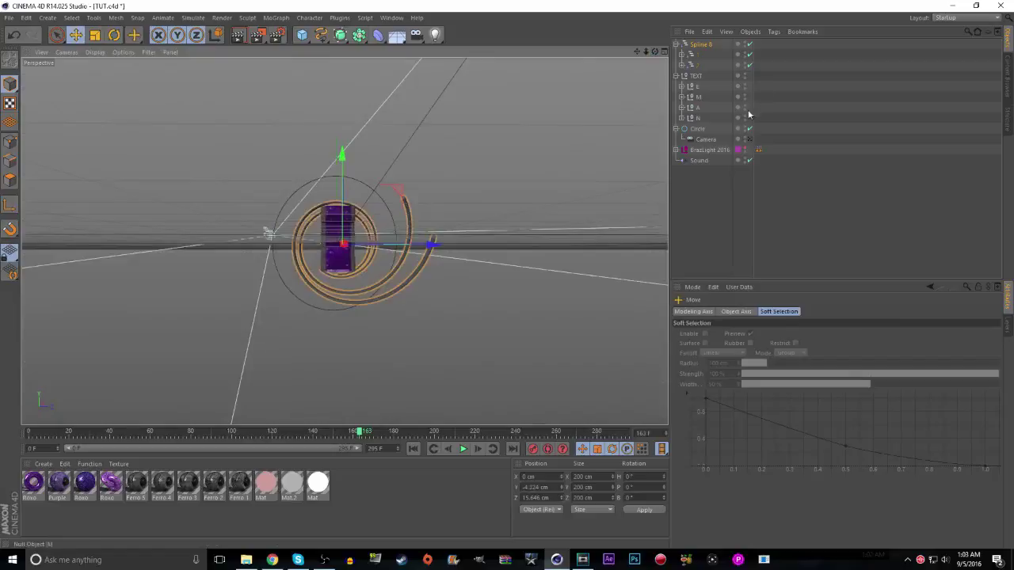
click(749, 139)
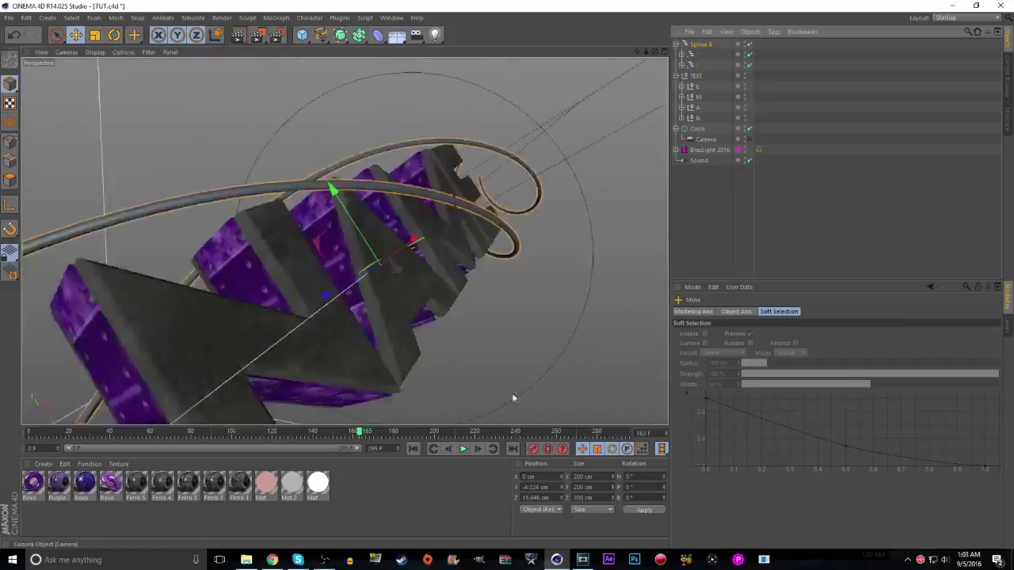
click(412, 449)
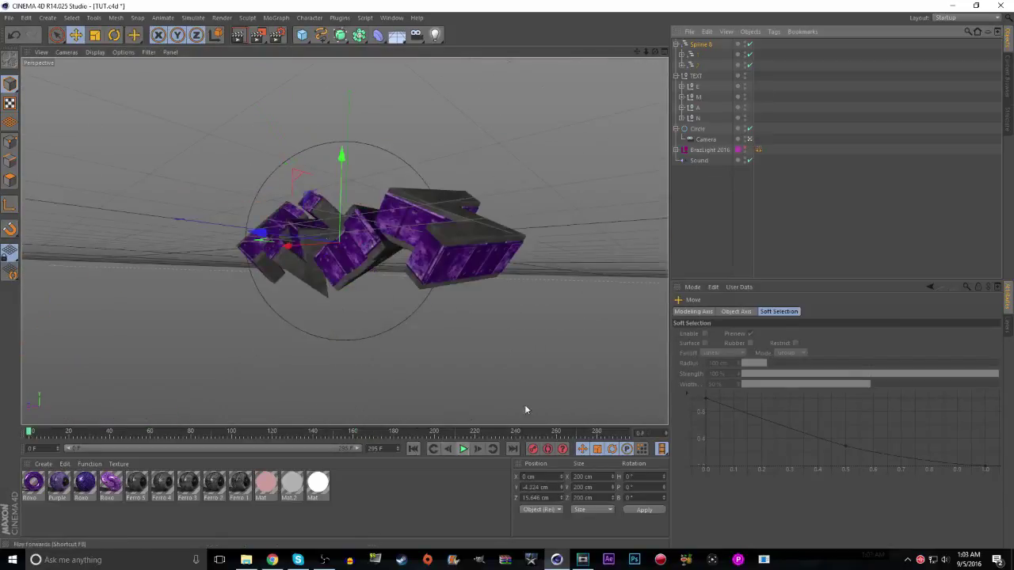
Shift the keyframes of both Sweep-NURBS in Spline 8 earlier to start at about frame 60, and play the animation
click(697, 67)
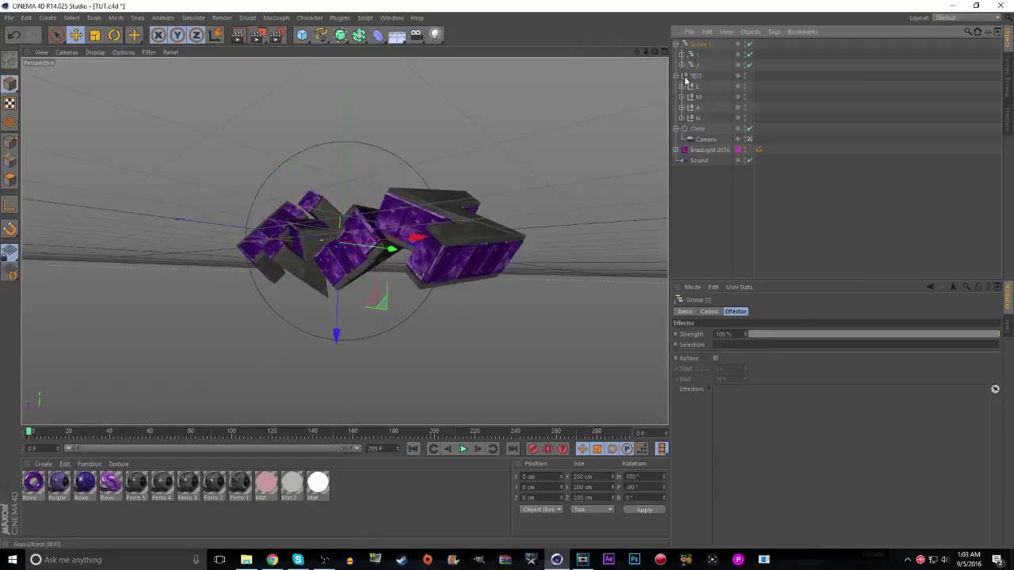
click(681, 65)
click(681, 54)
click(717, 107)
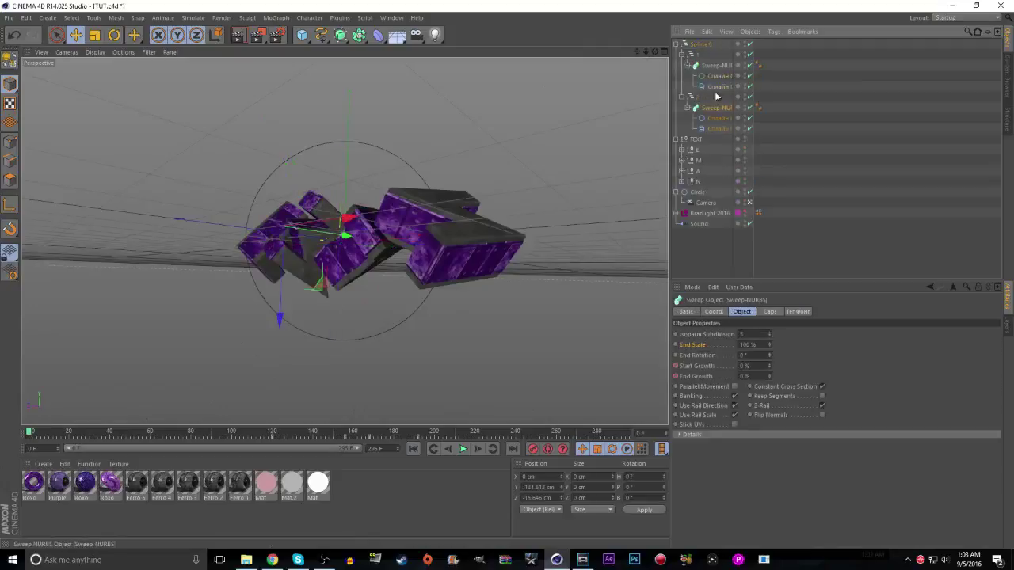
ctrl+click(716, 66)
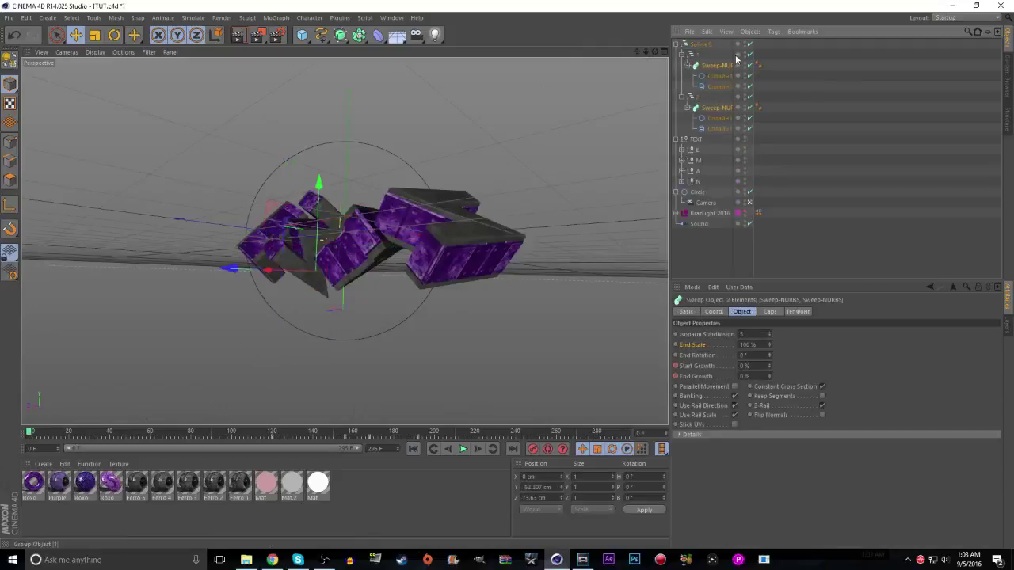
mouse_move(668, 225)
mouse_down()
mouse_move(655, 225)
mouse_move(683, 226)
mouse_up()
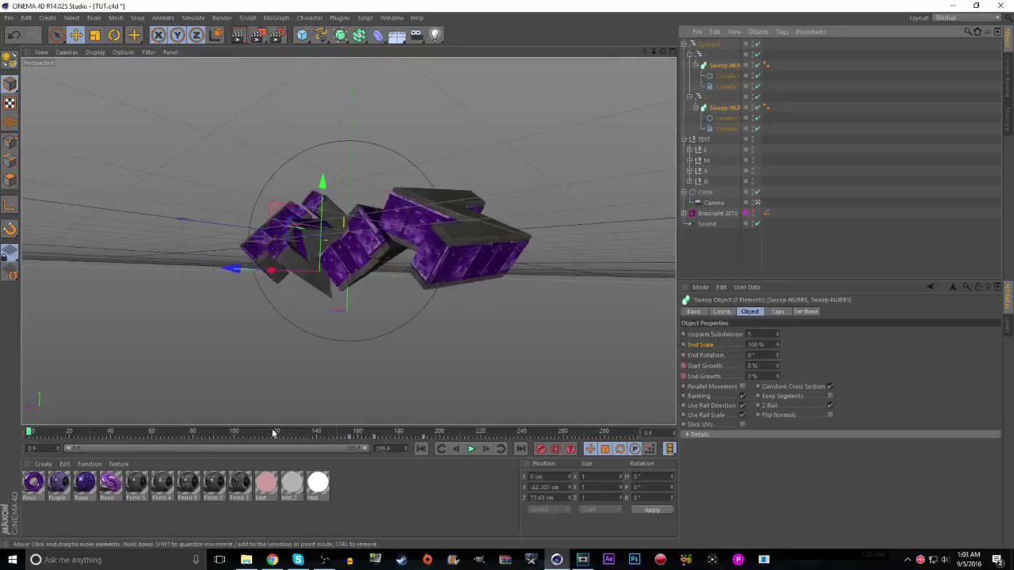
click(154, 432)
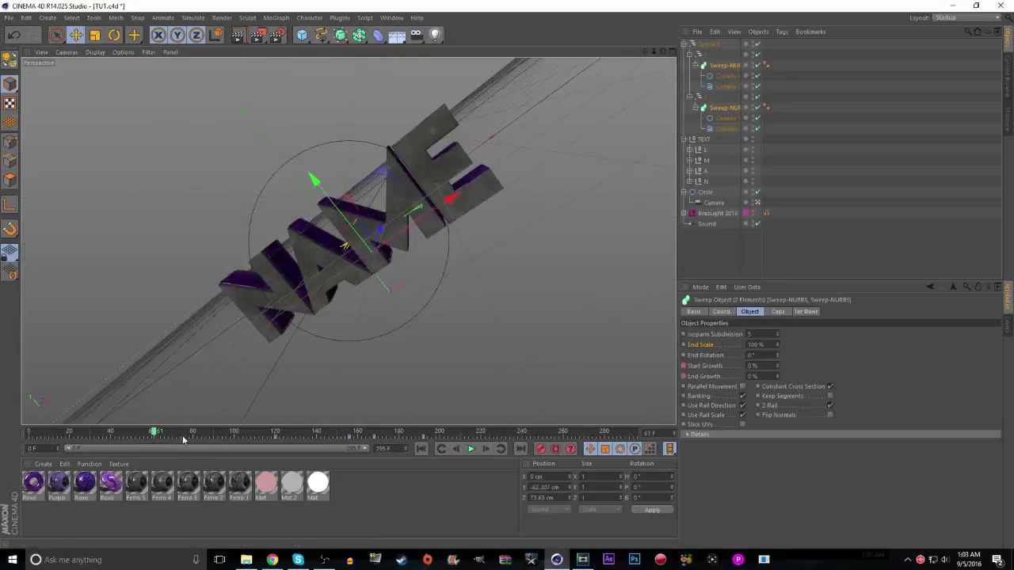
key(f)
click(427, 438)
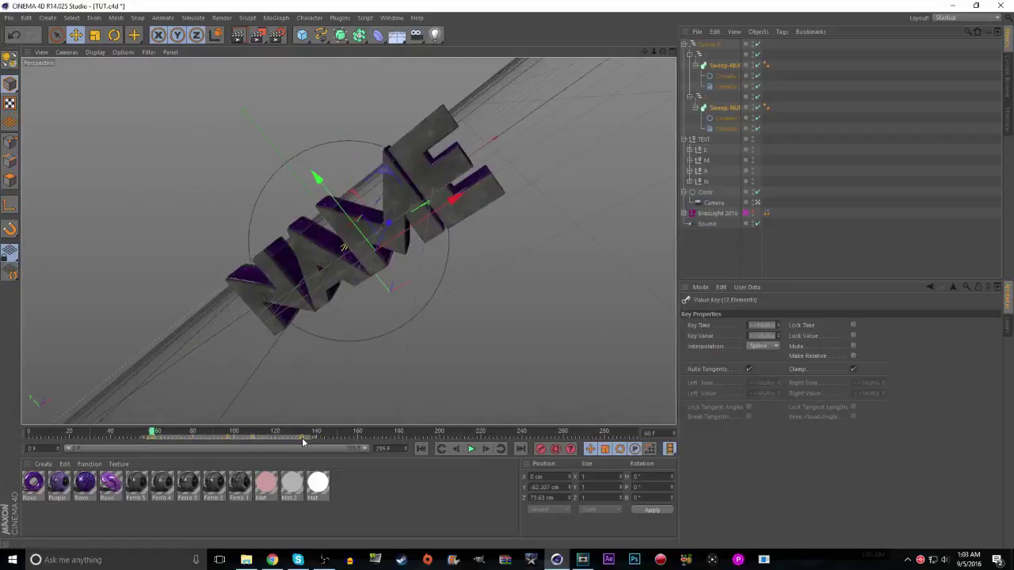
click(469, 449)
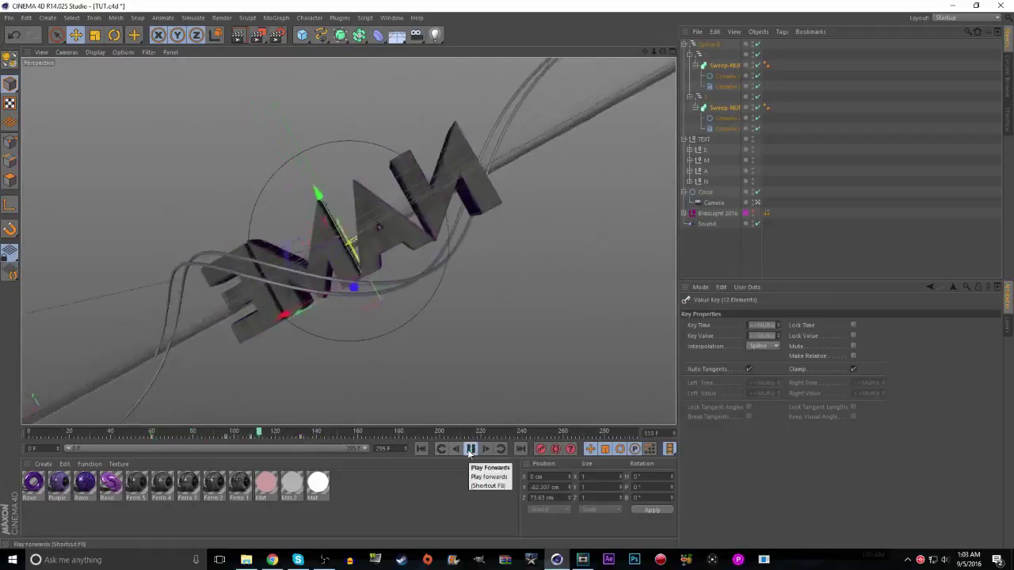
click(470, 450)
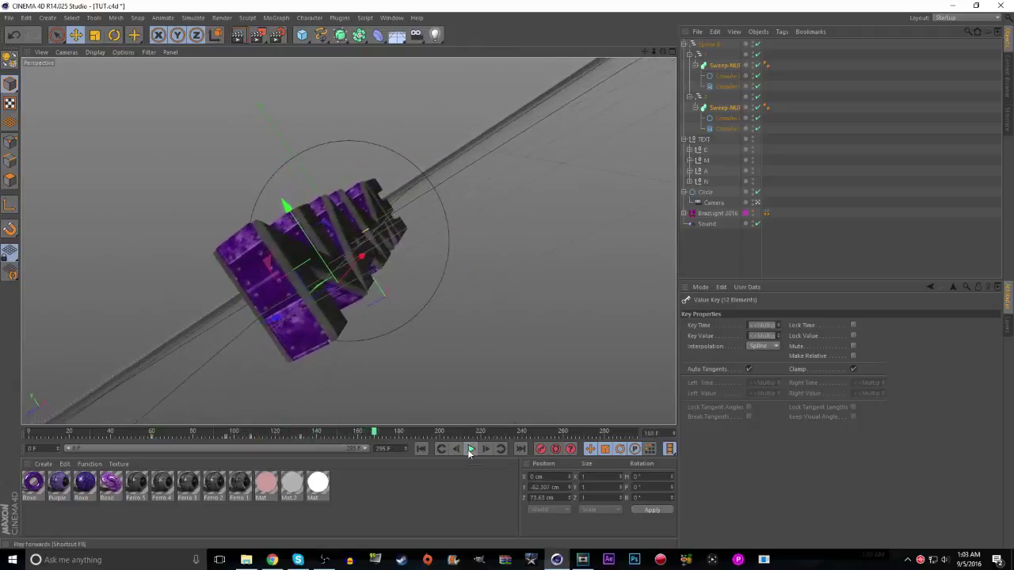
Collapse the two subgroups of Spline 8 and apply the purple Roxo ring material to the whole group
click(689, 97)
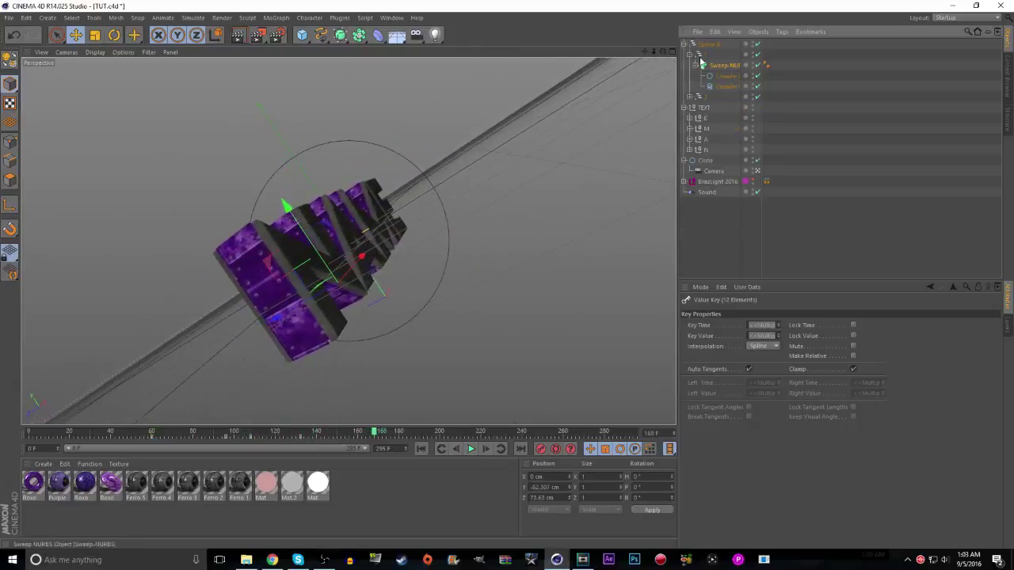
click(689, 54)
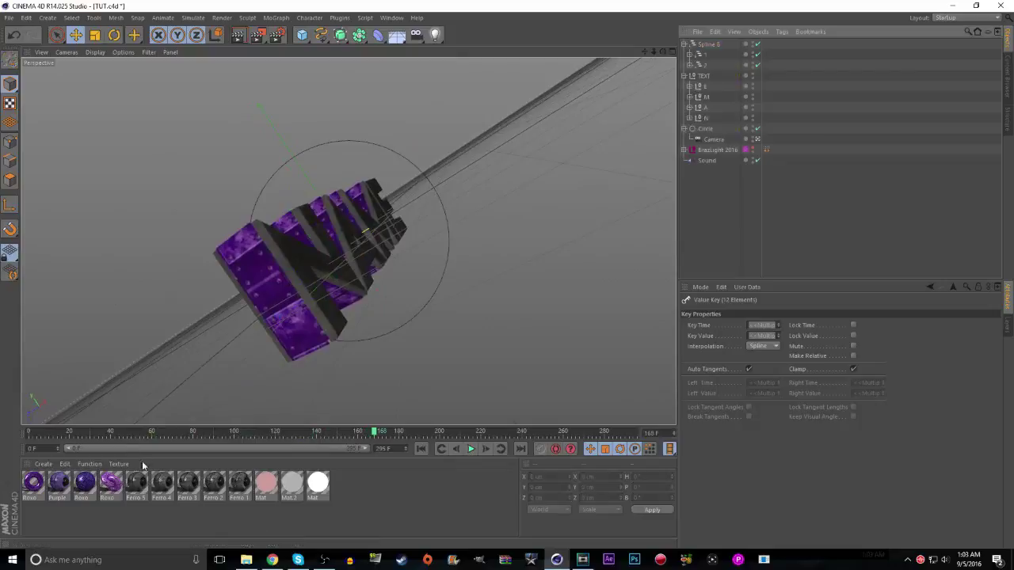
drag(77, 491, 651, 133)
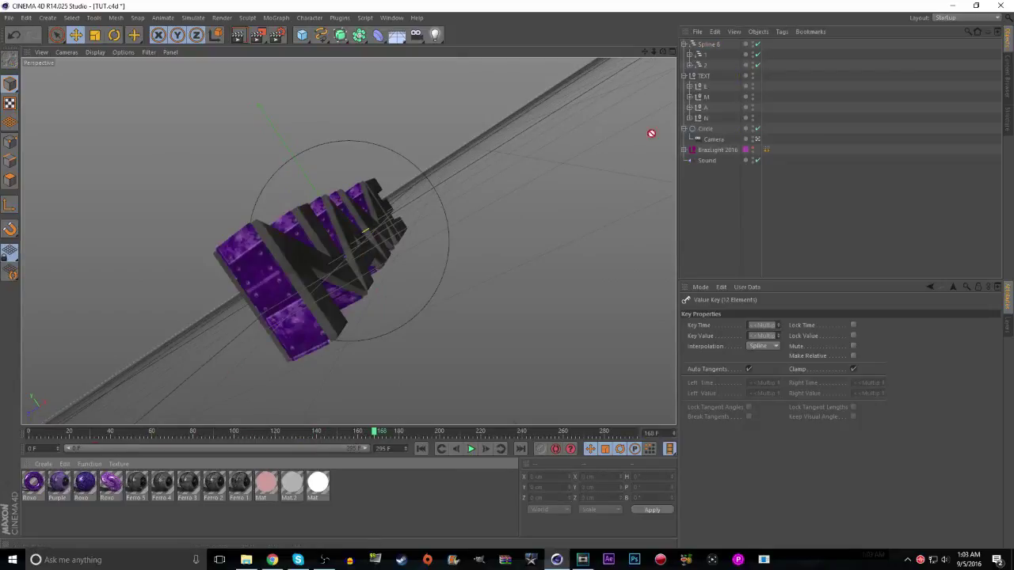
drag(705, 54, 706, 46)
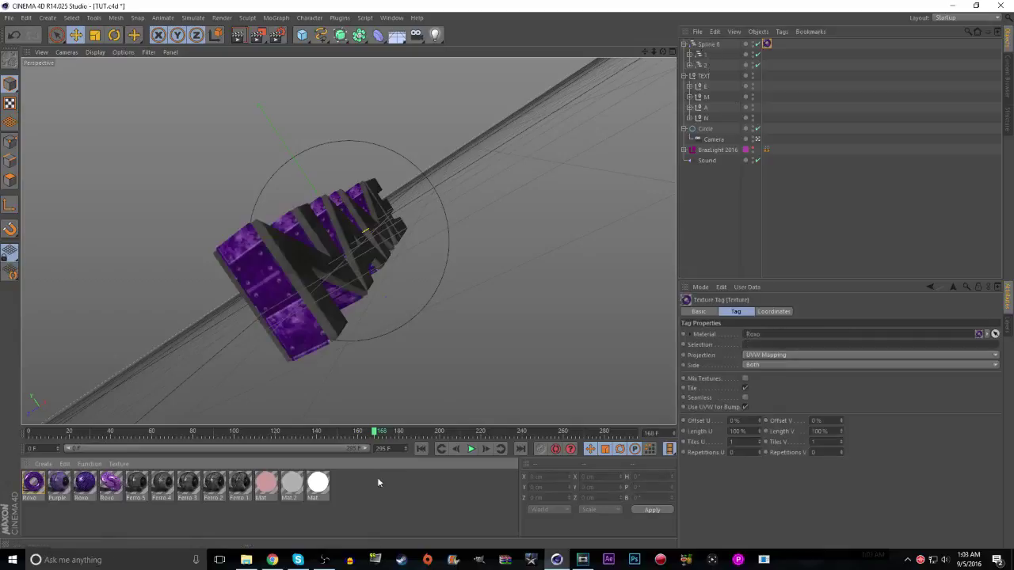
Play the animation from the first frame to review the textured splines around the NAME text
click(420, 449)
click(470, 449)
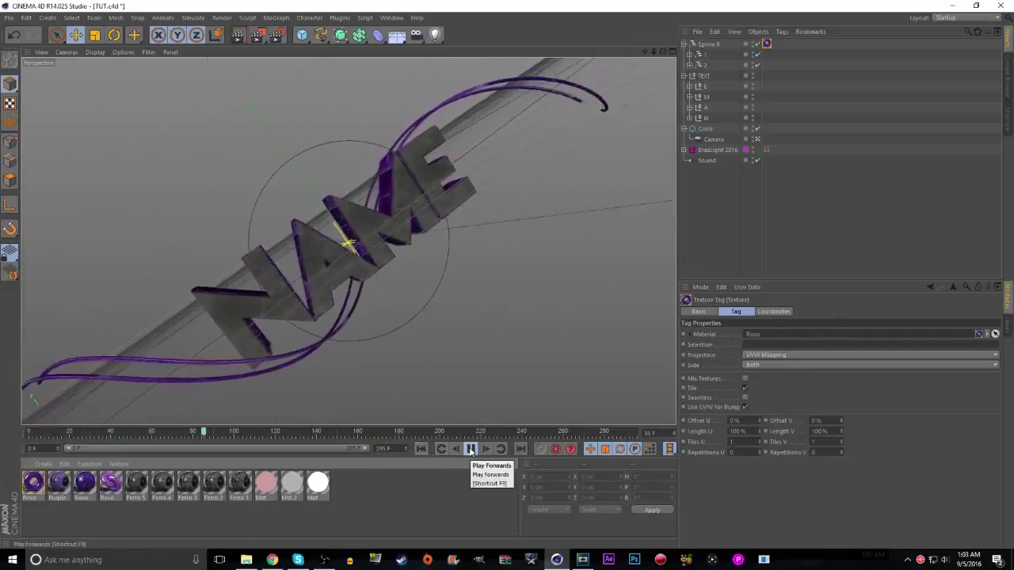
click(470, 449)
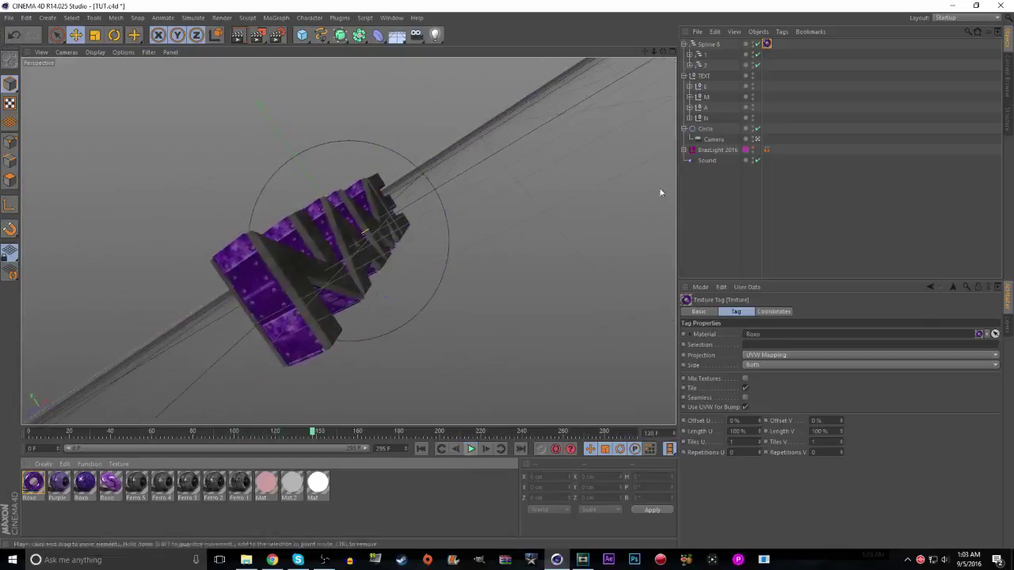
Duplicate the Spline 8 group and go to frame 81, where the splines around the text are visible
click(708, 44)
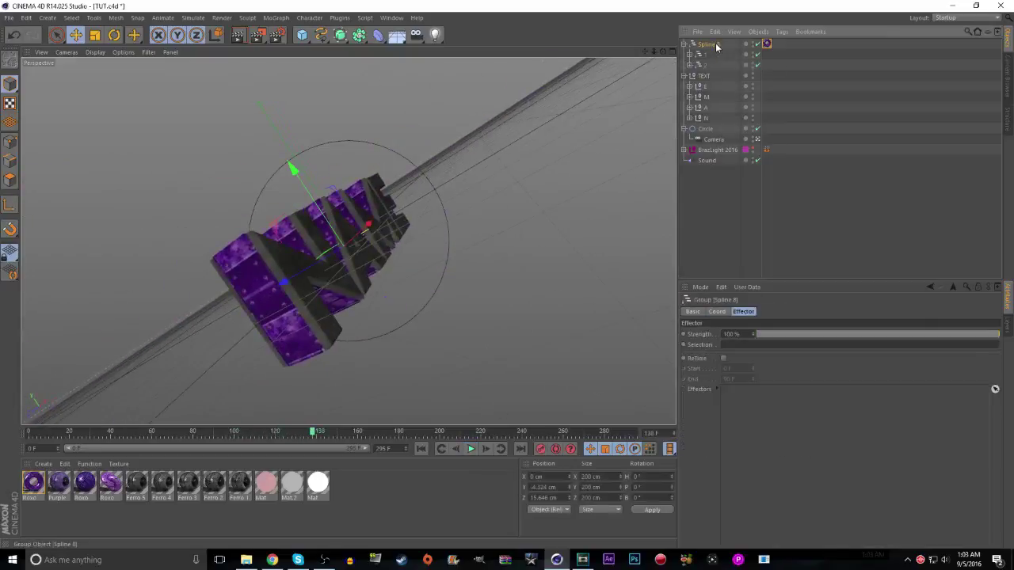
key(ctrl+v)
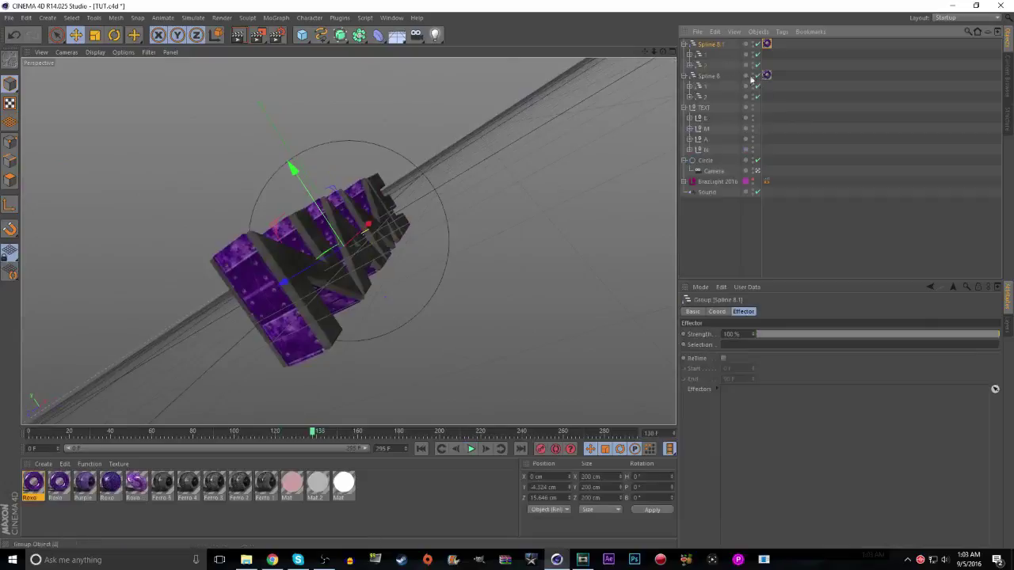
click(171, 434)
drag(171, 435, 196, 433)
click(114, 34)
drag(344, 220, 364, 253)
click(14, 34)
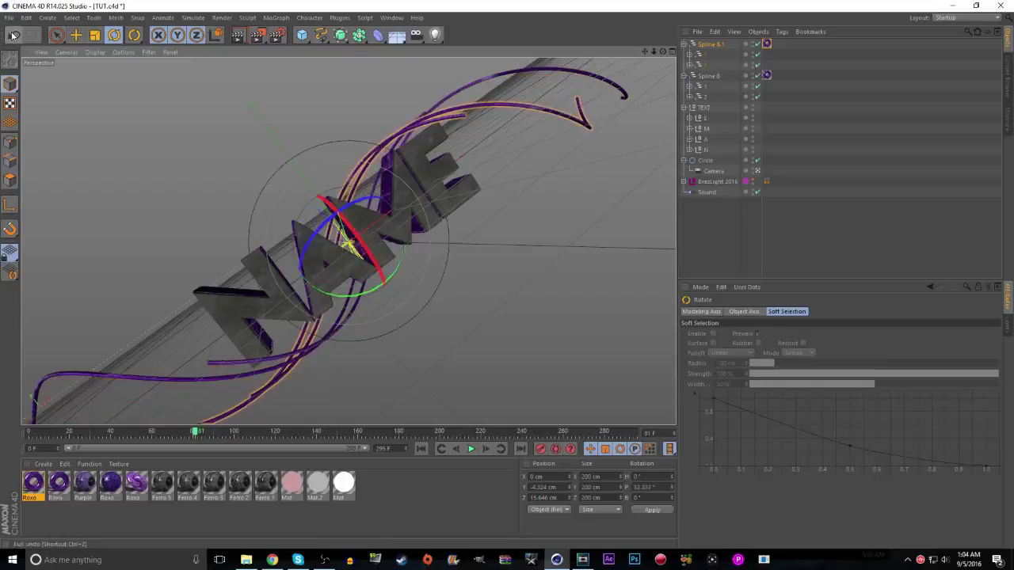
Move the duplicated spline group up to a Y position of about 101.6 cm and play the animation from the start
click(73, 36)
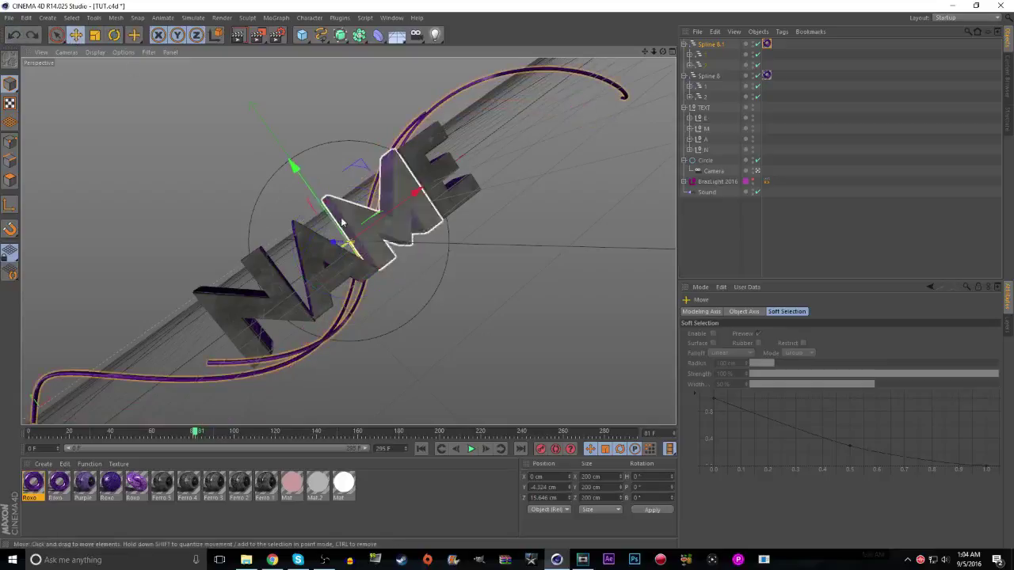
drag(294, 164, 259, 127)
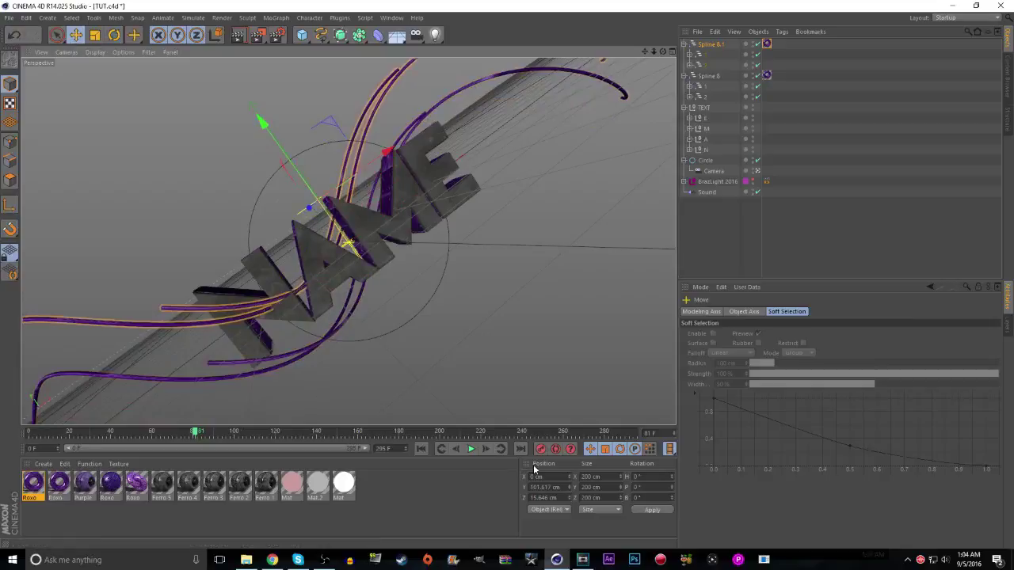
click(422, 450)
click(471, 449)
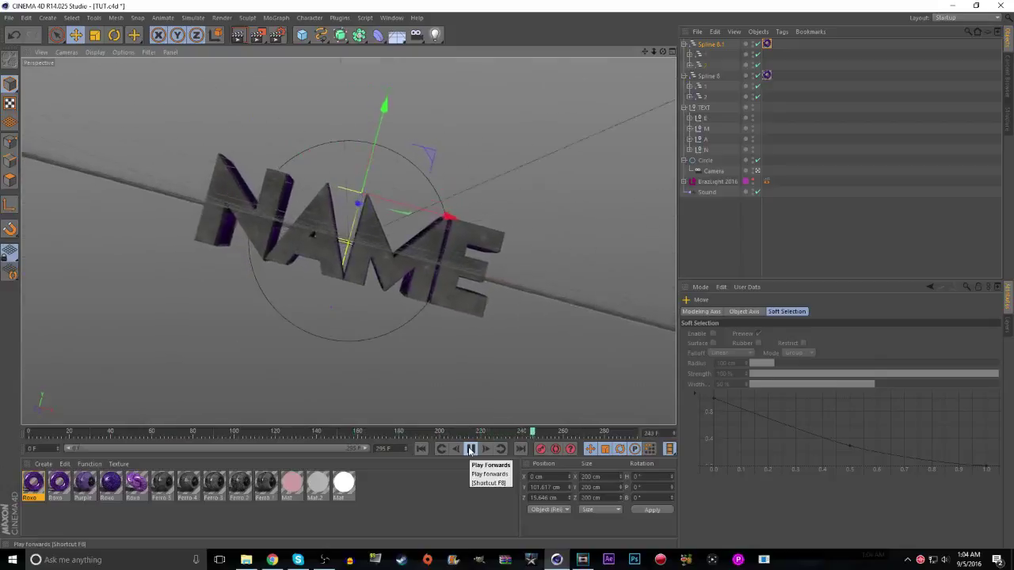
click(471, 449)
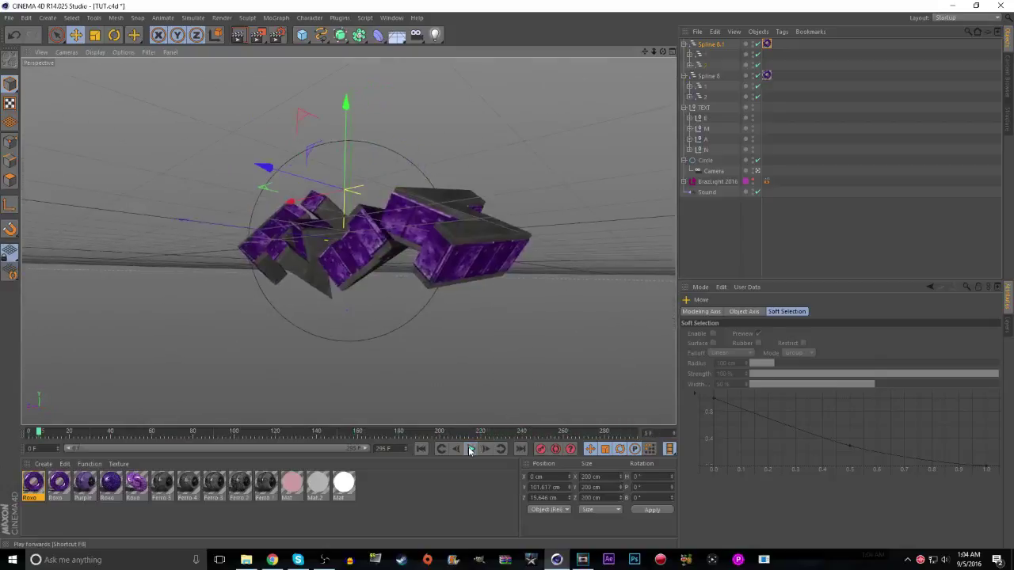
click(471, 449)
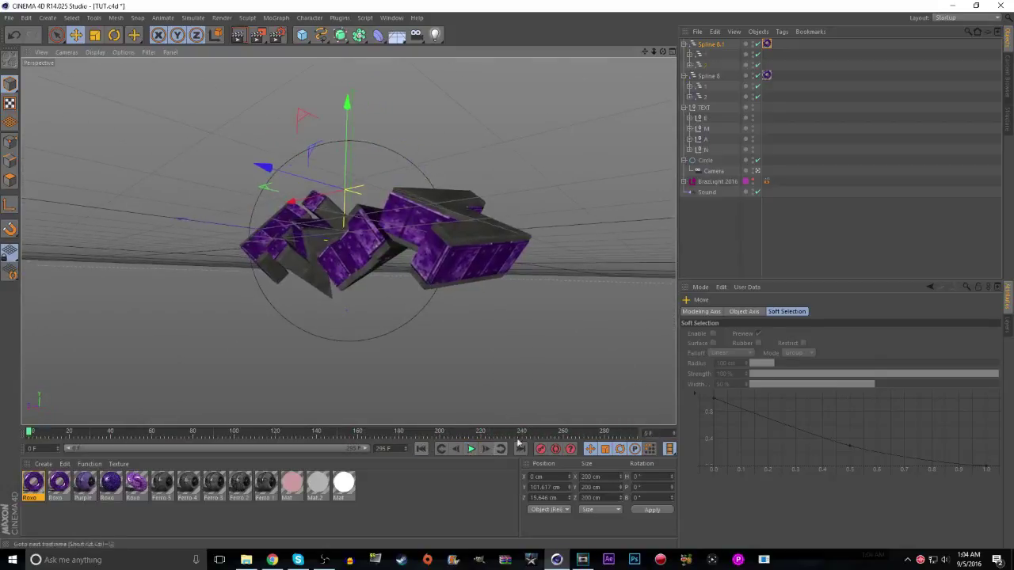
click(471, 449)
Set the end frame of the animation to 290
key(BackSpace)
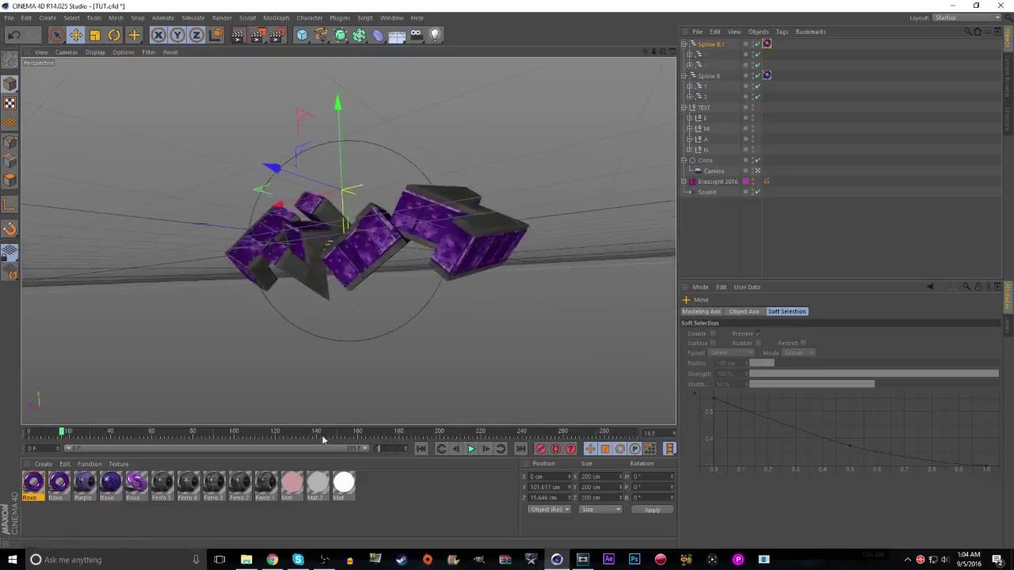
text(390)
key(Return)
drag(389, 449, 326, 450)
text(790)
key(Return)
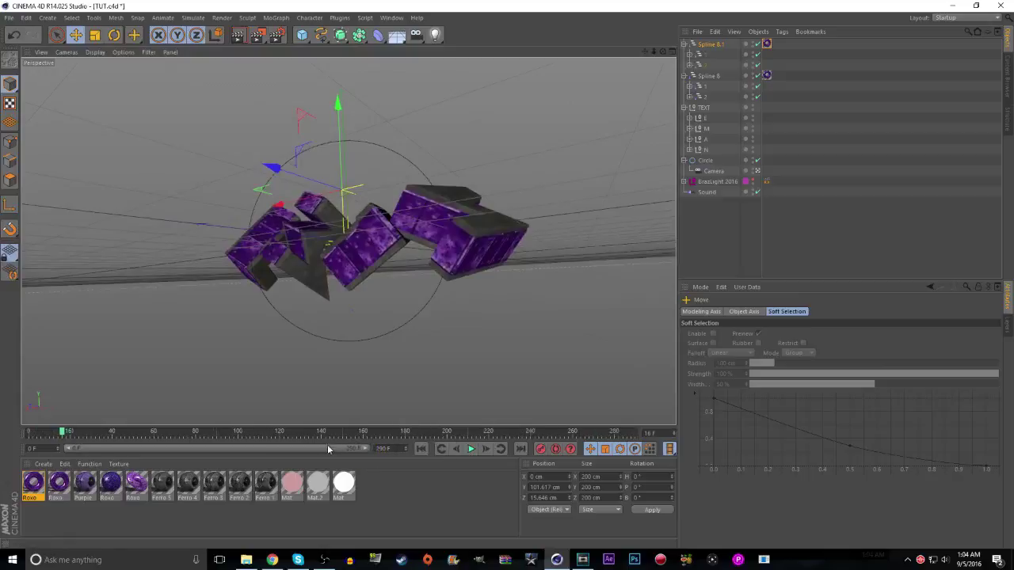
Play the shortened animation from the first frame to review its ending and loop
click(420, 450)
click(470, 449)
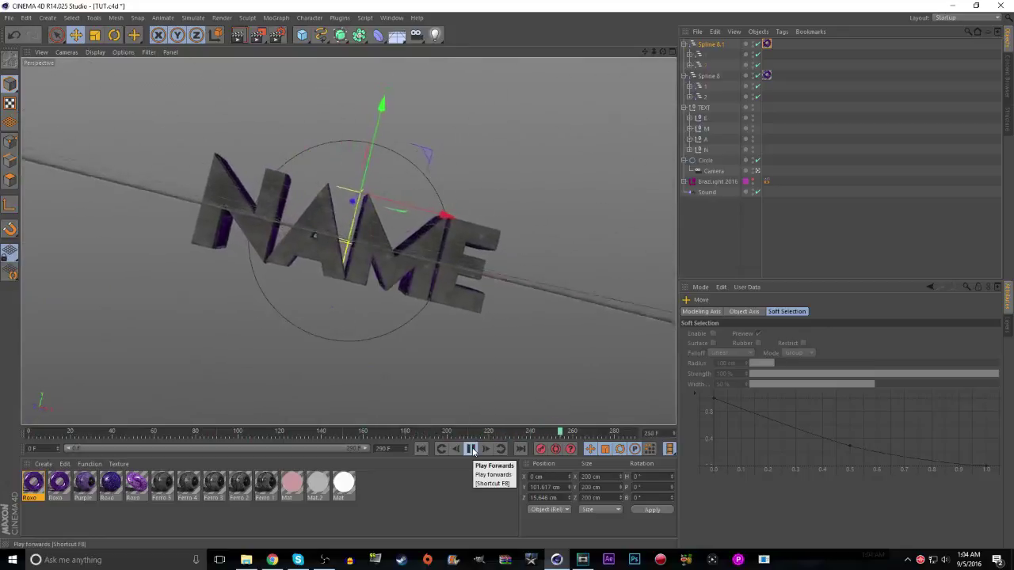
click(471, 449)
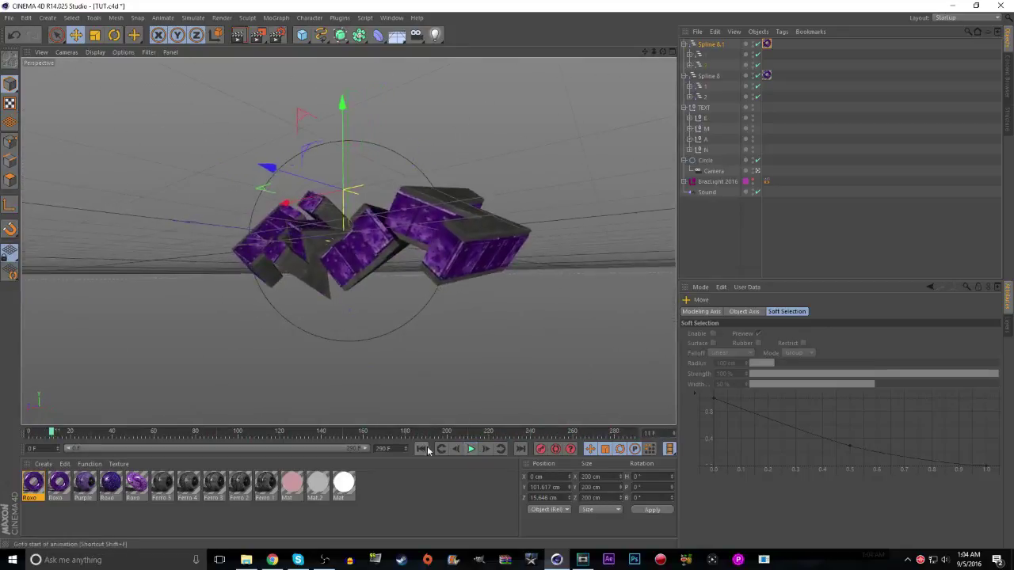
Save the project, and save a second version of it as TUT2.c4d in the Pictures folder
click(12, 16)
click(32, 90)
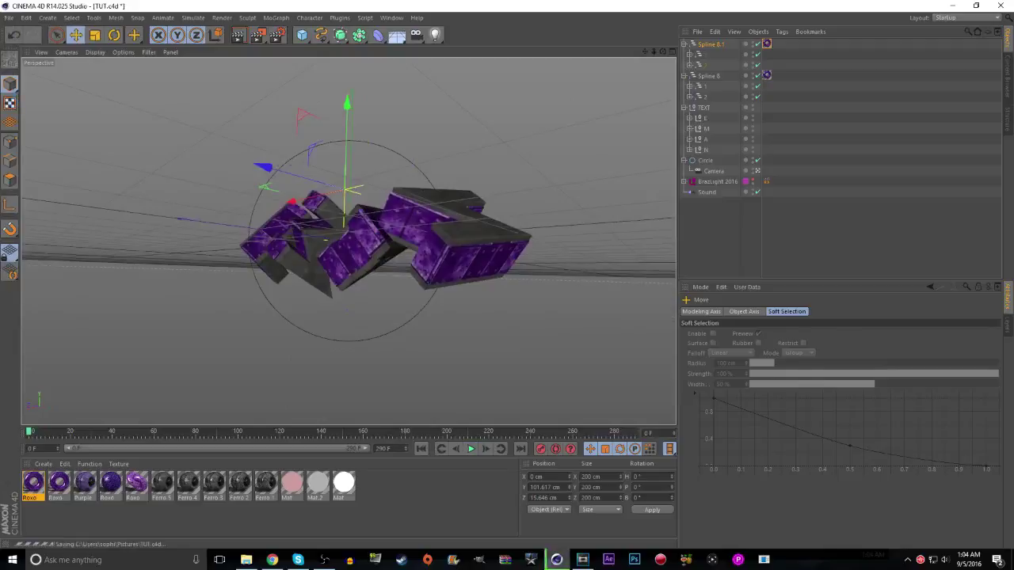
drag(218, 6, 253, 2)
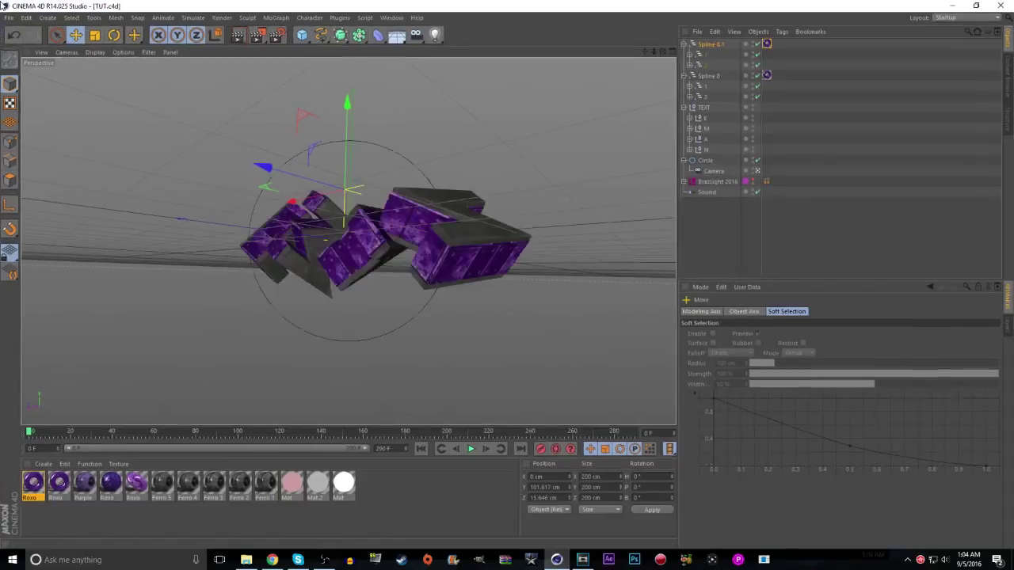
click(9, 16)
click(46, 115)
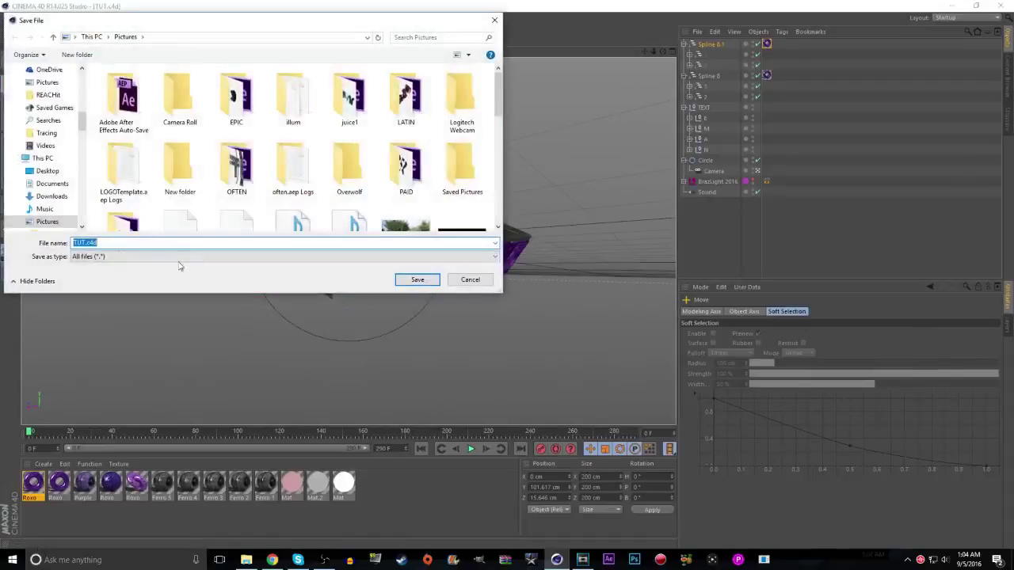
click(87, 244)
text(2)
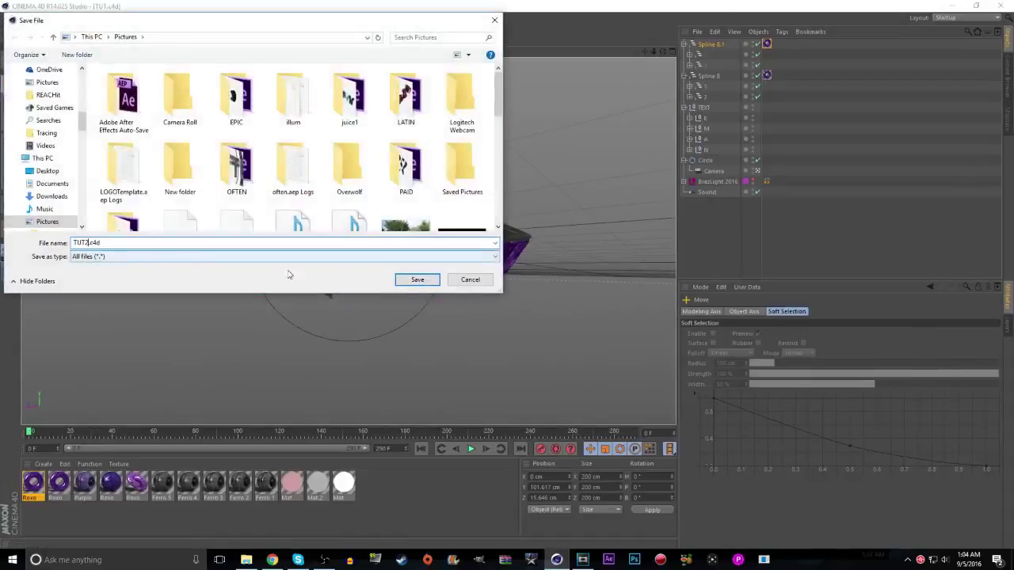
click(418, 279)
Choose a new save location for the rendered images by creating a TUT folder inside Pictures
click(276, 35)
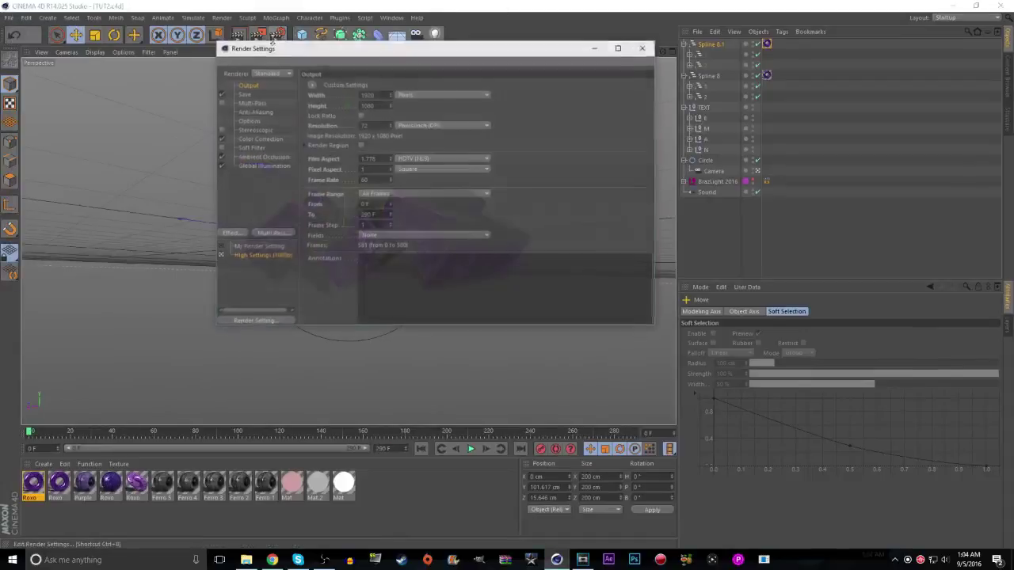
click(244, 94)
click(642, 104)
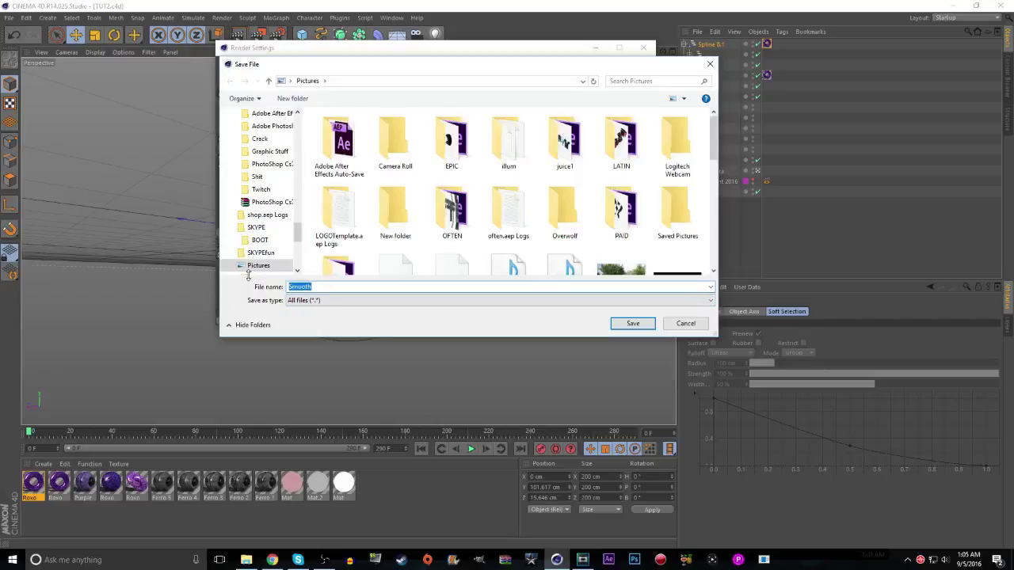
right_click(309, 201)
mouse_move(351, 312)
click(445, 311)
text(TUT)
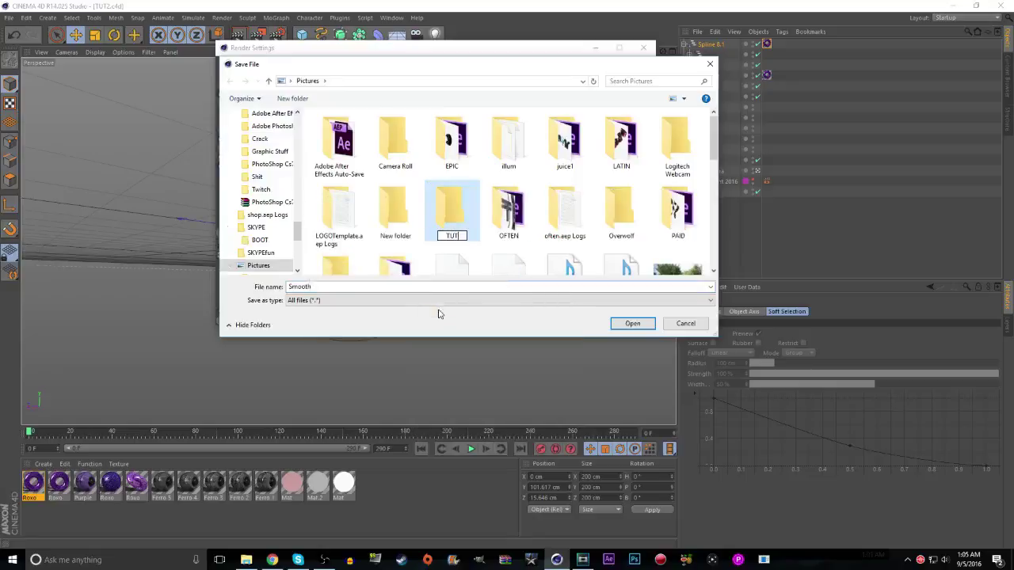
key(Return)
Set the render output file to T inside the new TUT folder
click(333, 288)
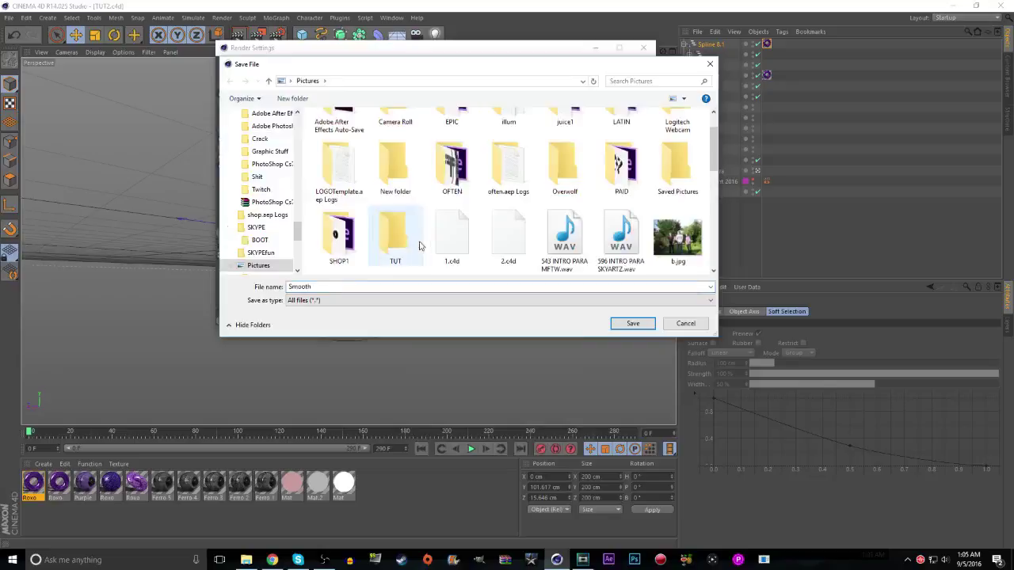
double_click(395, 238)
text(T)
click(630, 324)
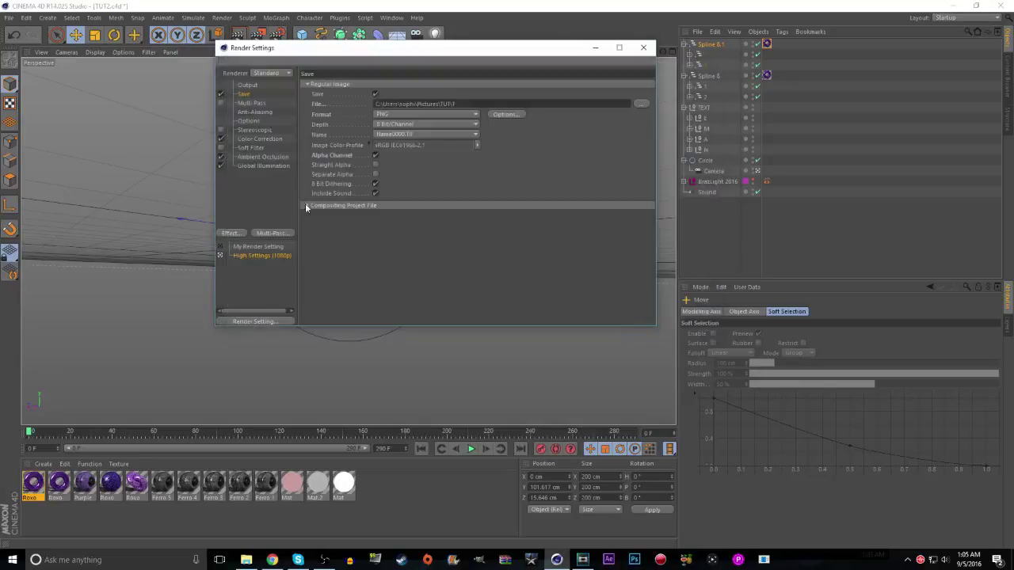
Review the Compositing Project File, Global Illumination, Options and Save settings of the High Settings (1080p) render preset
click(307, 206)
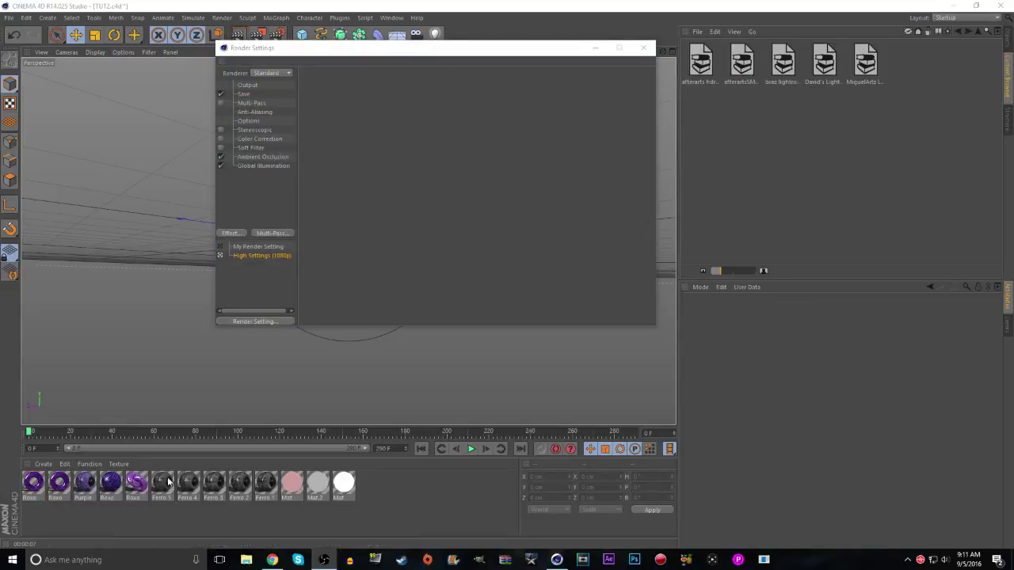
click(252, 256)
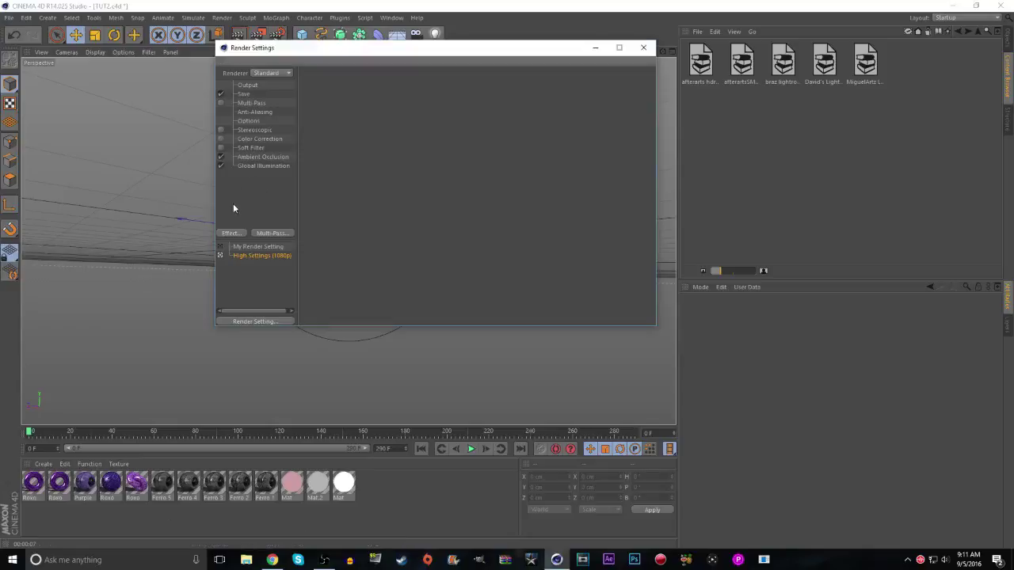
click(251, 166)
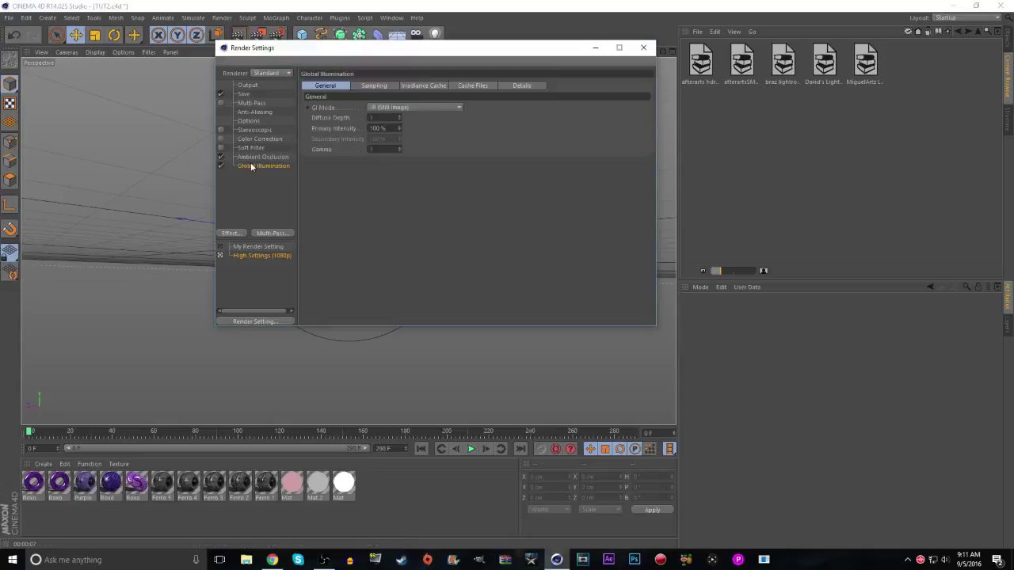
click(250, 121)
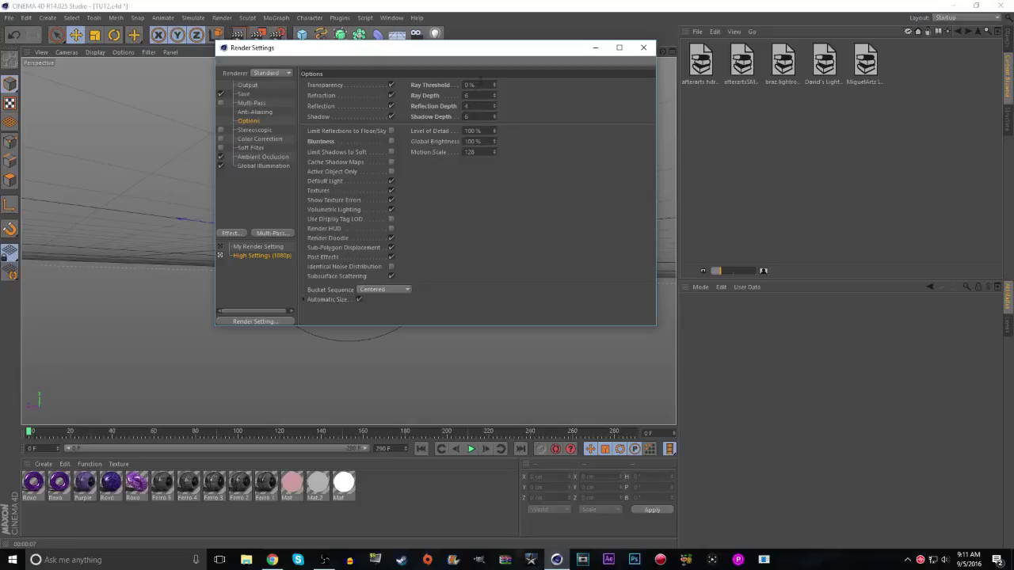
click(247, 93)
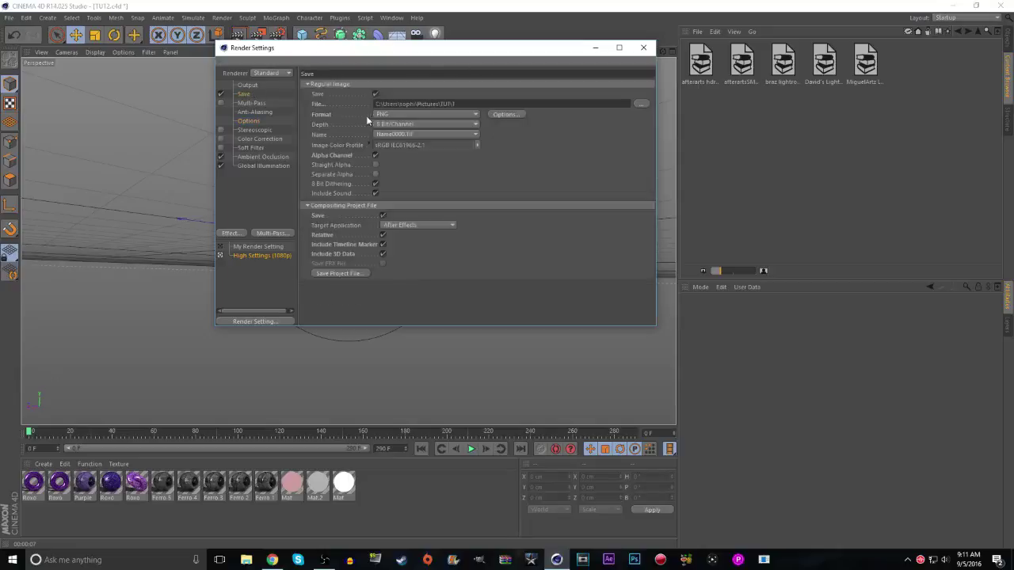
Set the render output size to 1280 by 720 pixels and close the render settings
click(257, 84)
text(1280)
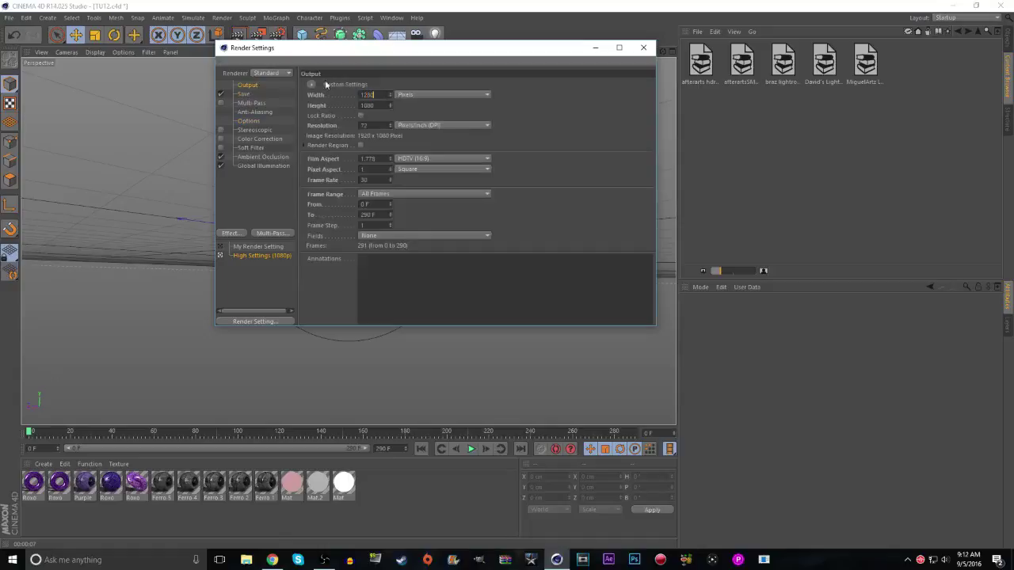
key(Tab)
text(720)
key(Return)
click(642, 48)
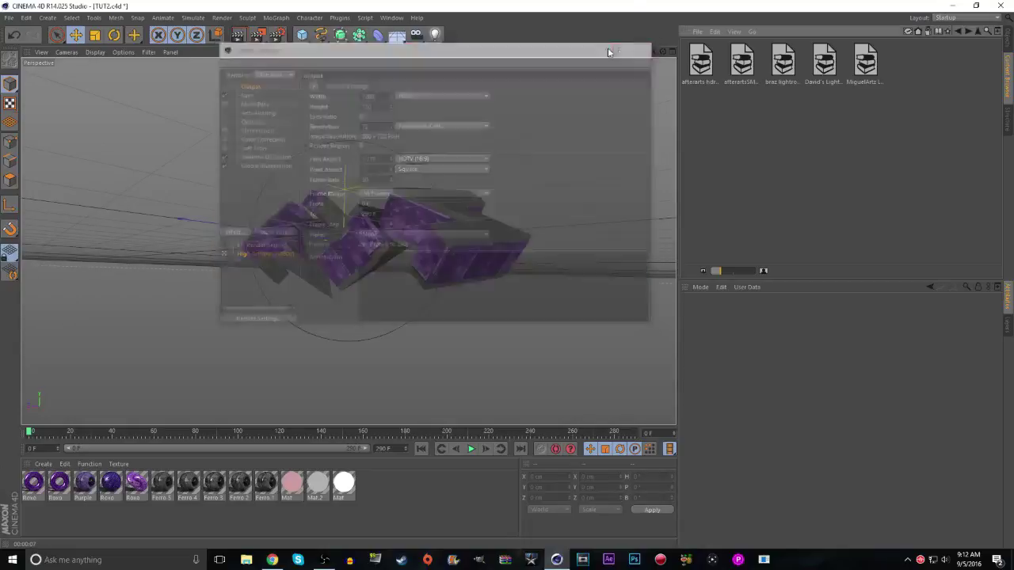
Render the active view, turn off Ambient Occlusion in the render settings, and render the view again to compare
click(238, 35)
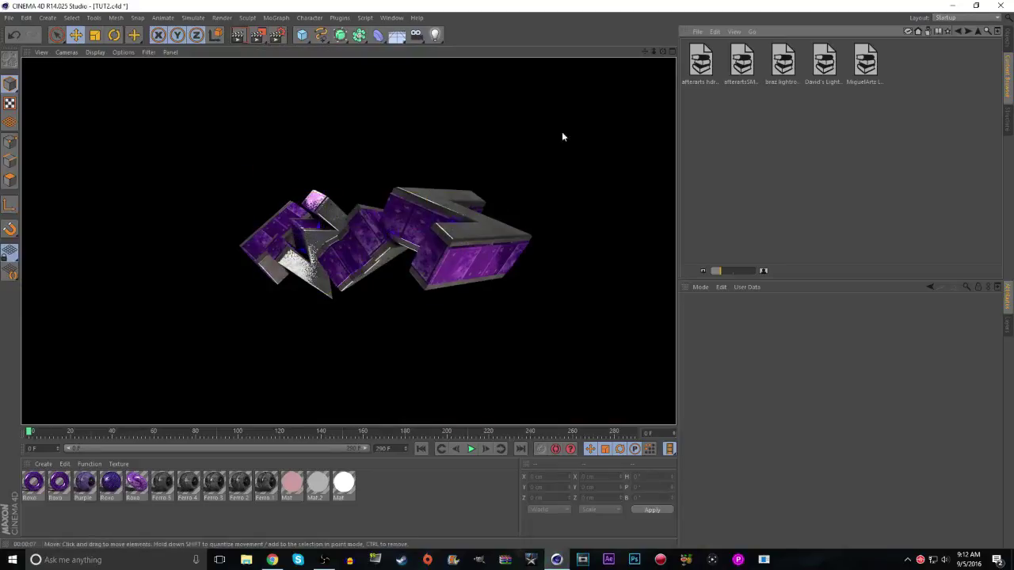
click(276, 35)
drag(399, 51, 751, 230)
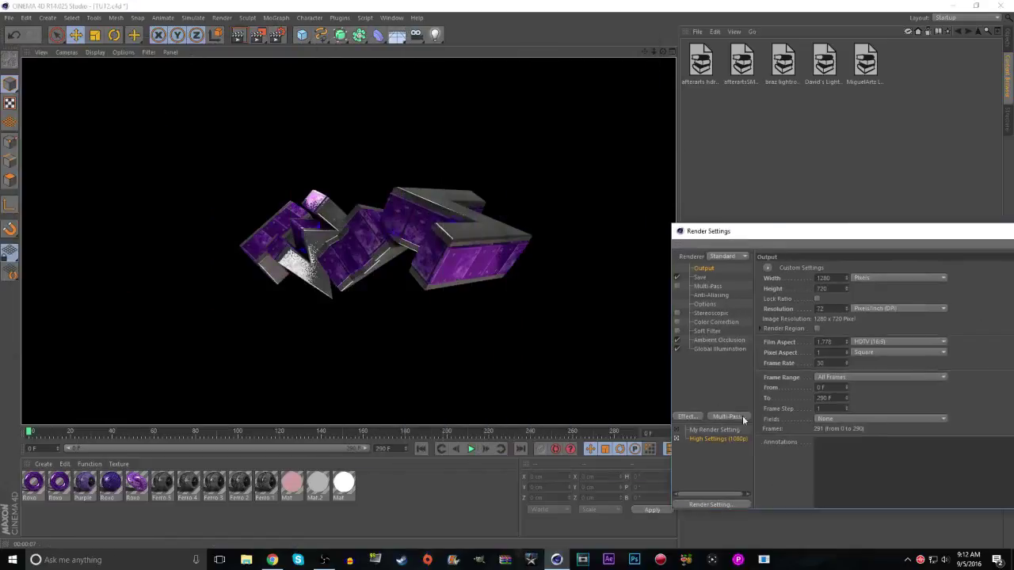
click(676, 340)
click(238, 35)
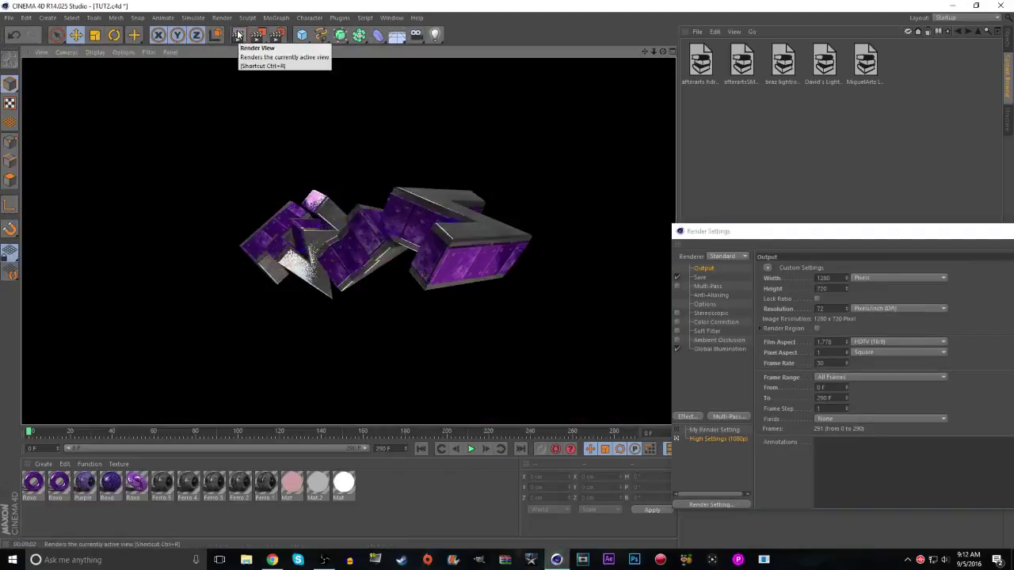
Check the Anti-Aliasing, Options and Global Illumination pages of the render settings
drag(902, 226, 420, 133)
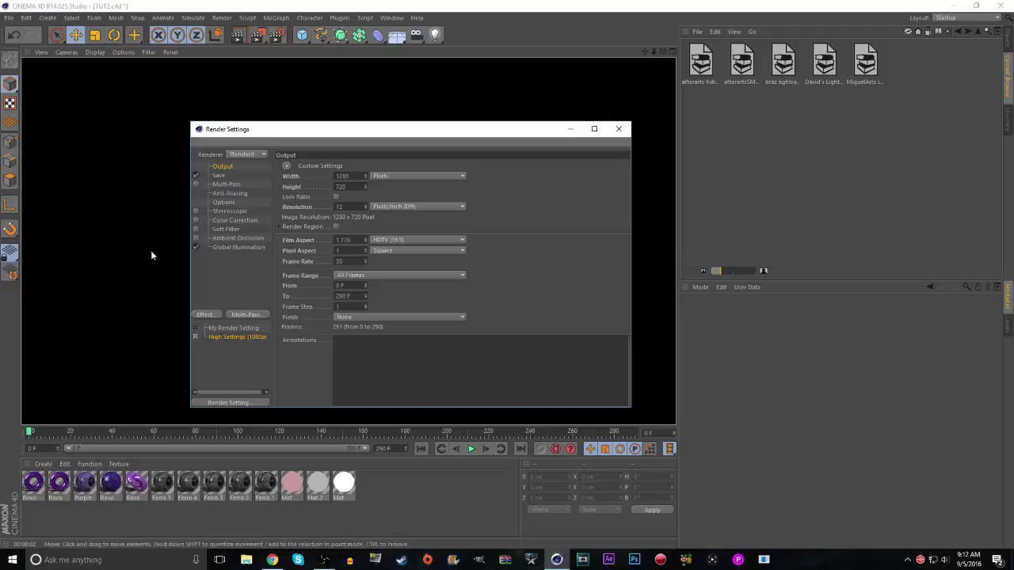
click(232, 195)
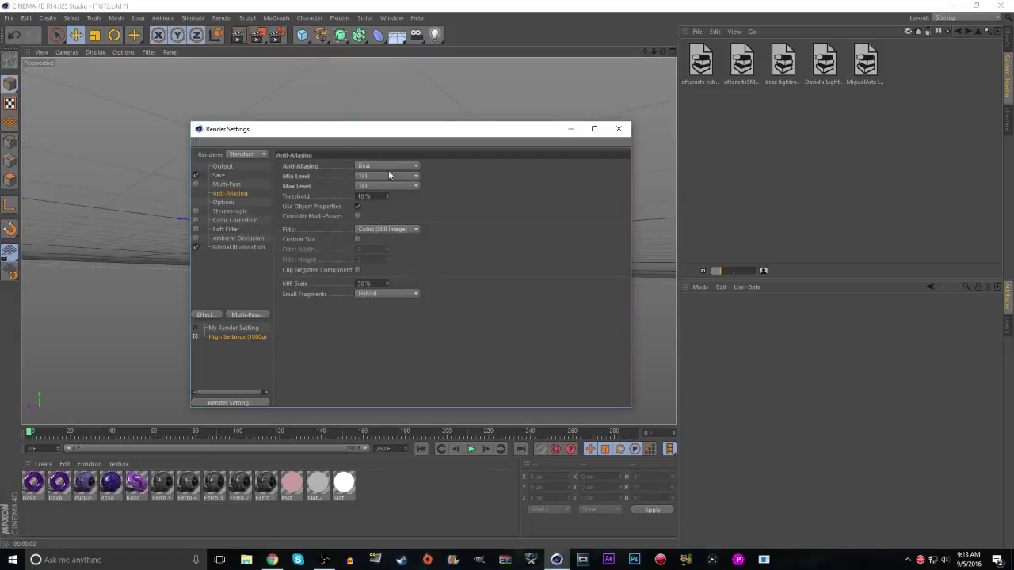
click(224, 203)
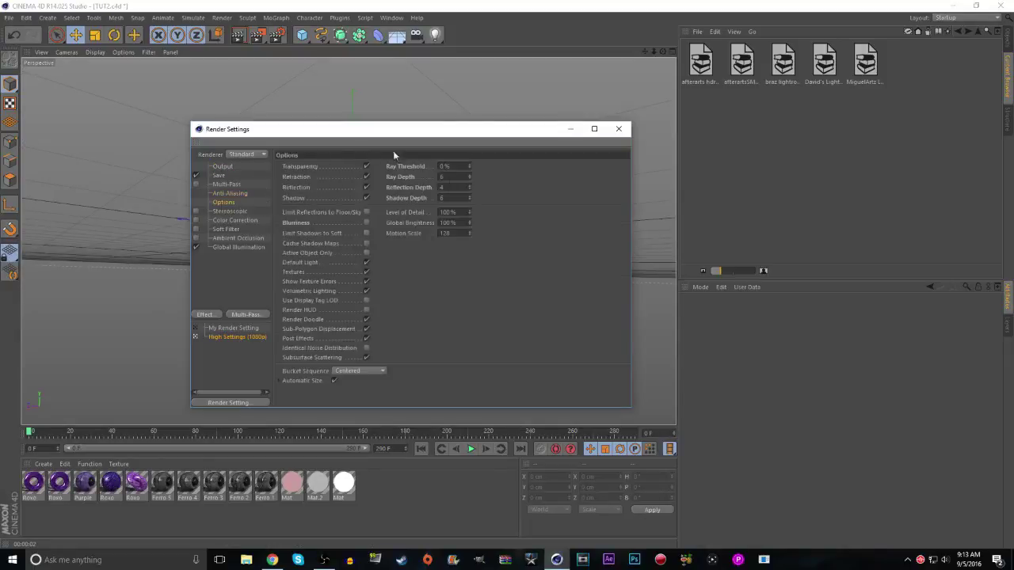
click(225, 248)
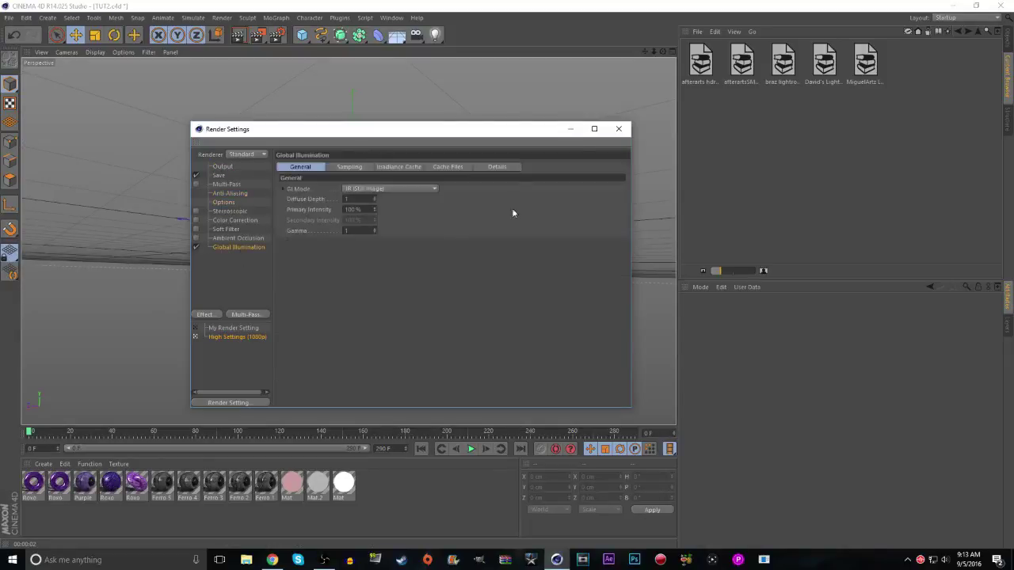
Close the render settings, bring back the object list and render the full animation to the Picture Viewer
click(619, 128)
click(1009, 40)
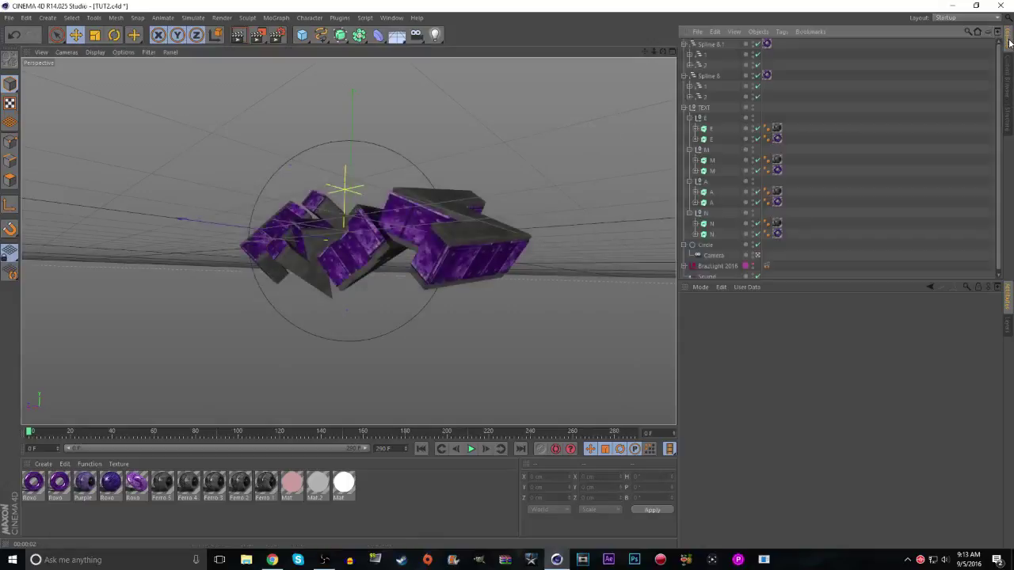
click(279, 35)
click(327, 50)
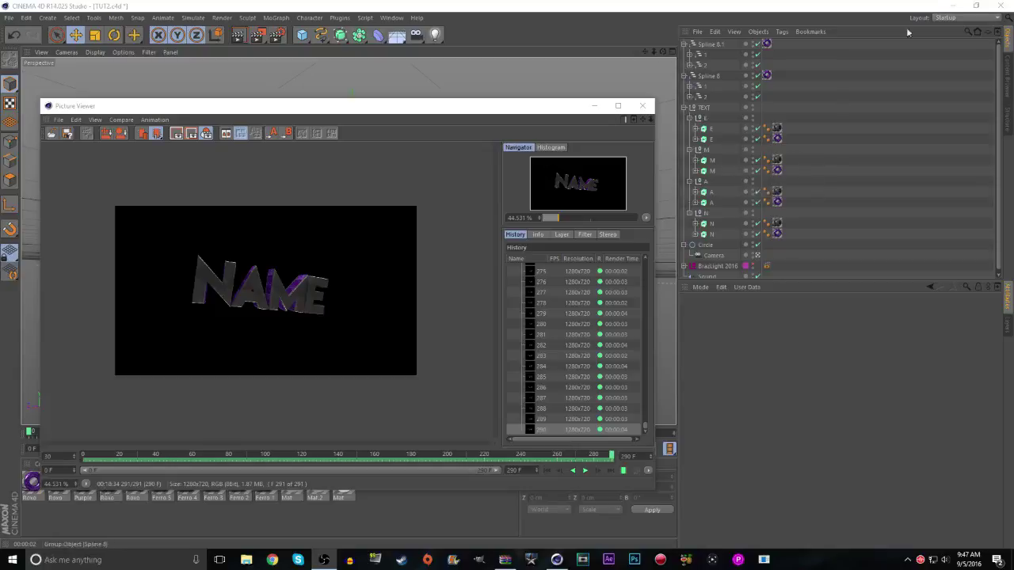
Minimize Cinema 4D and look through the finalINTROS and INTROrelated desktop folders, closing each one
click(954, 5)
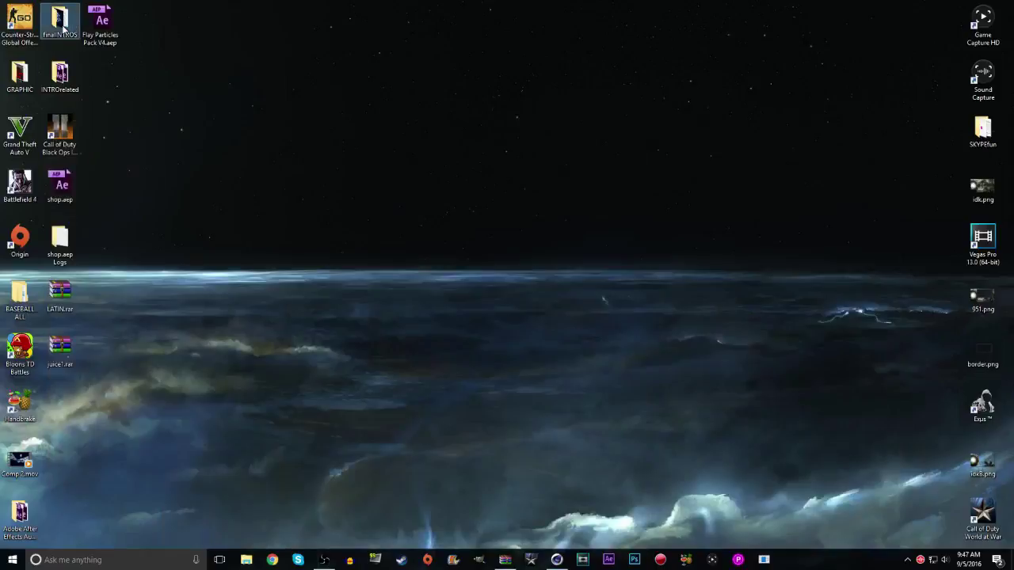
double_click(64, 28)
click(708, 122)
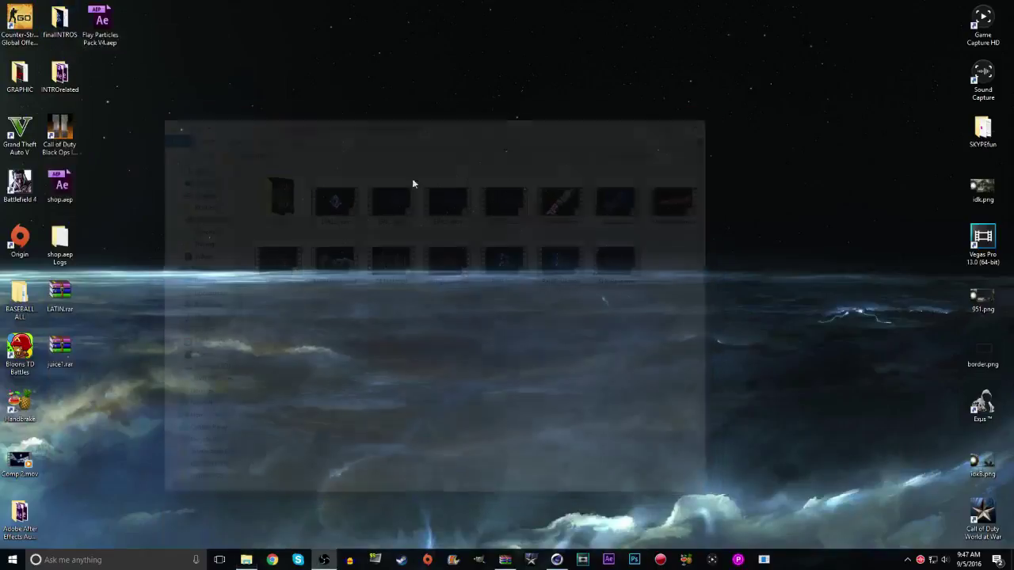
double_click(70, 85)
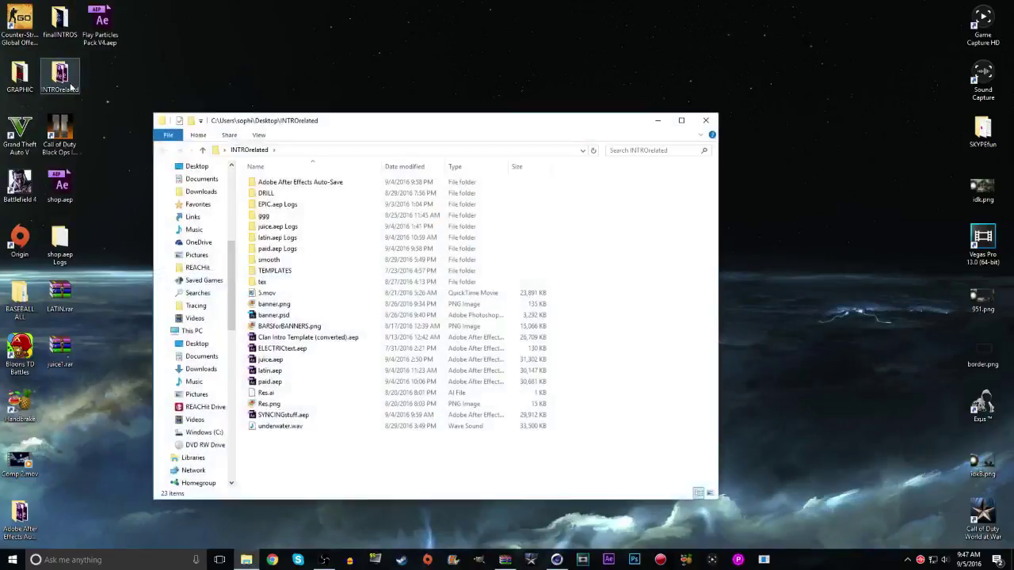
click(300, 94)
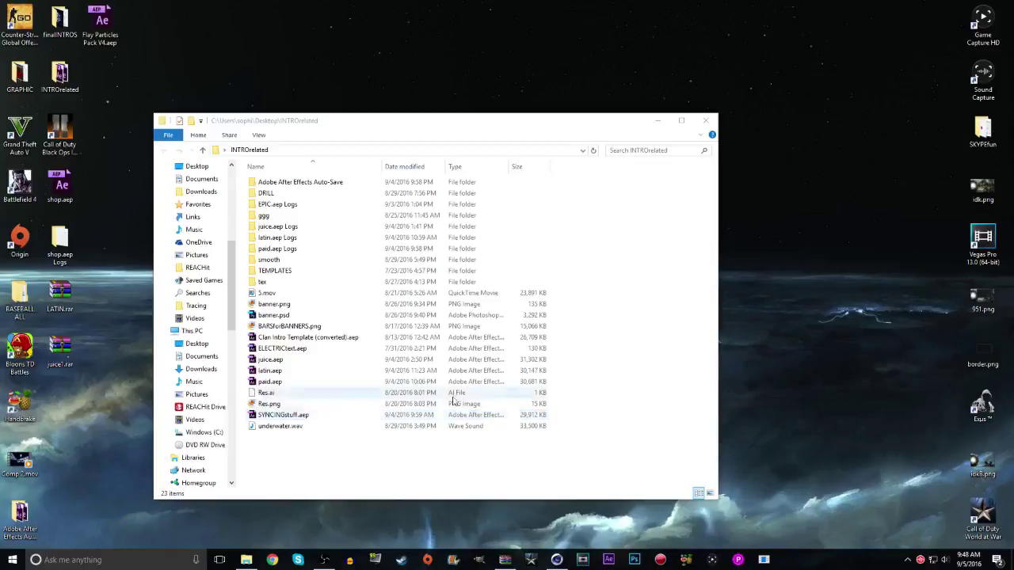
click(544, 472)
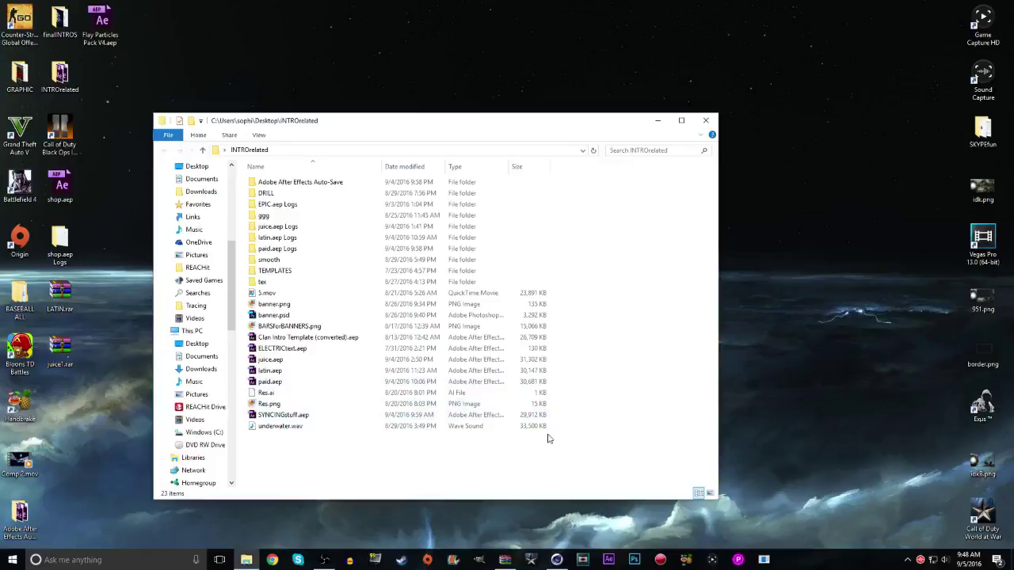
click(706, 121)
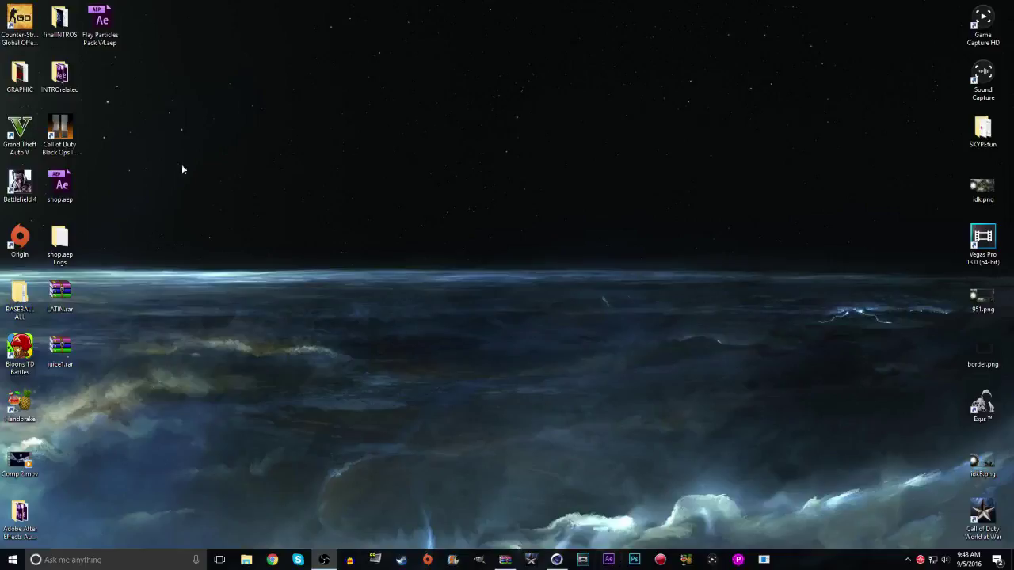
Open SYNCINGstuff.aep from the INTROrelated desktop folder in After Effects and minimize the folder window
click(62, 81)
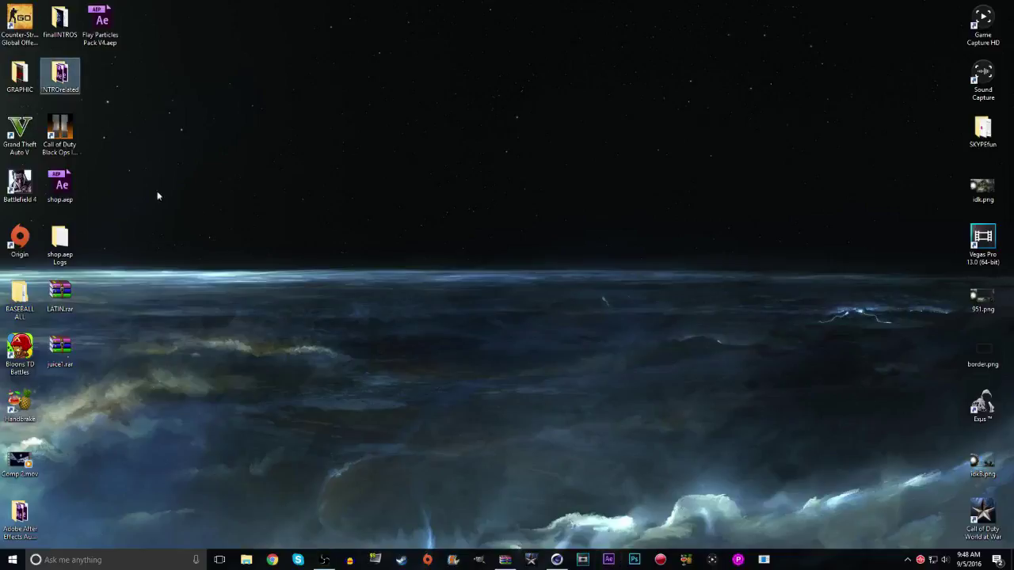
double_click(75, 77)
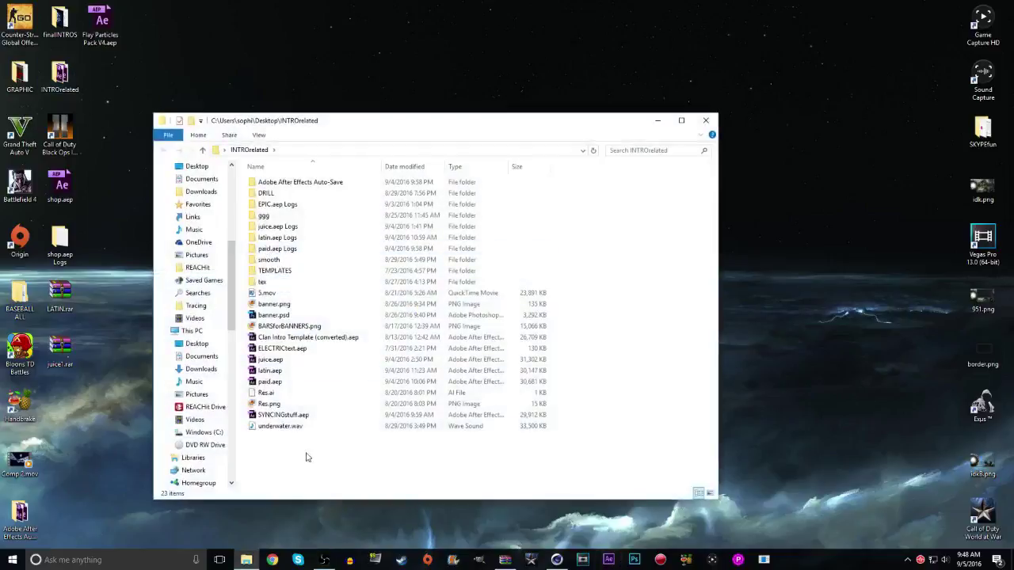
double_click(335, 415)
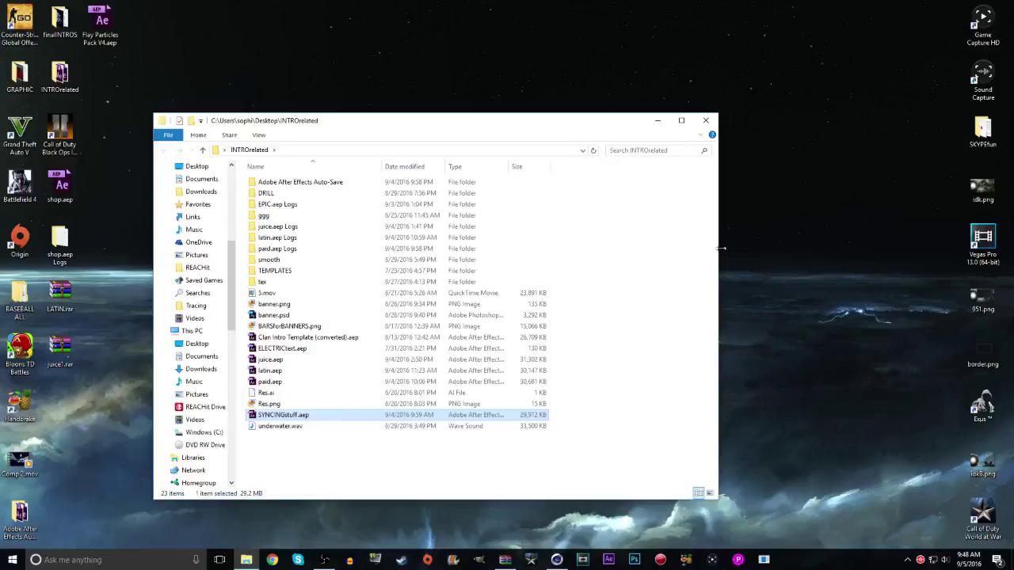
click(657, 120)
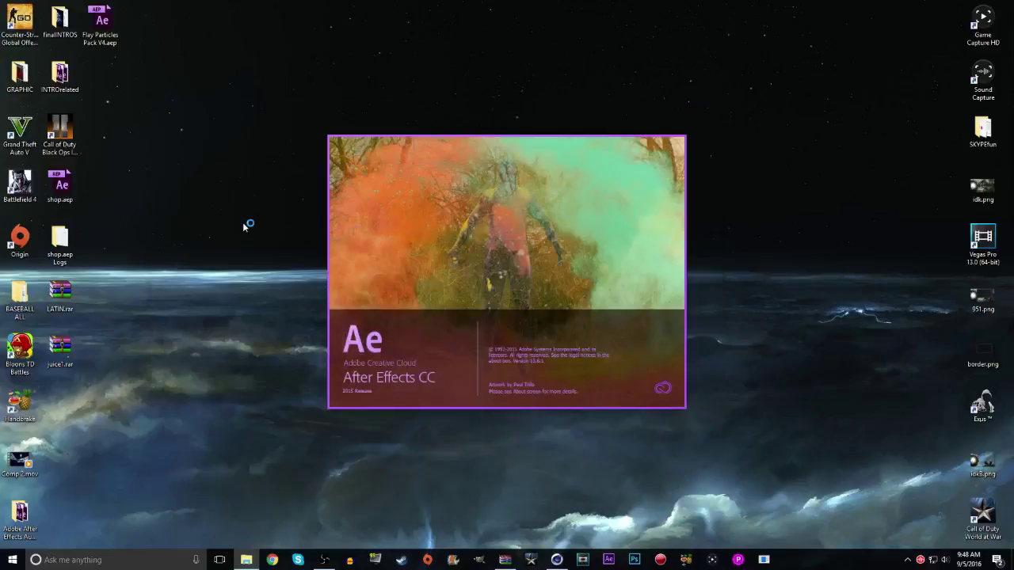
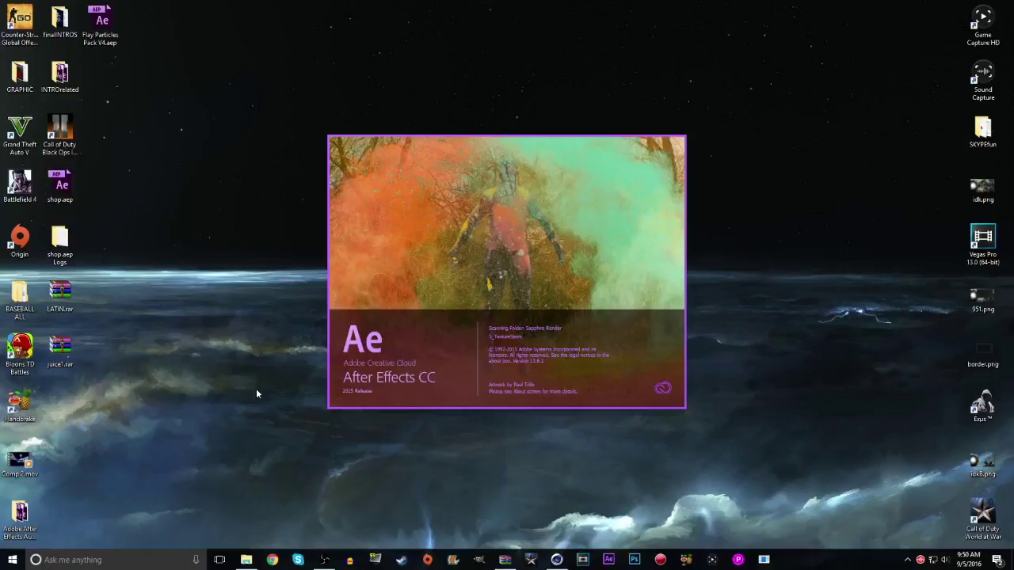
drag(272, 105, 703, 450)
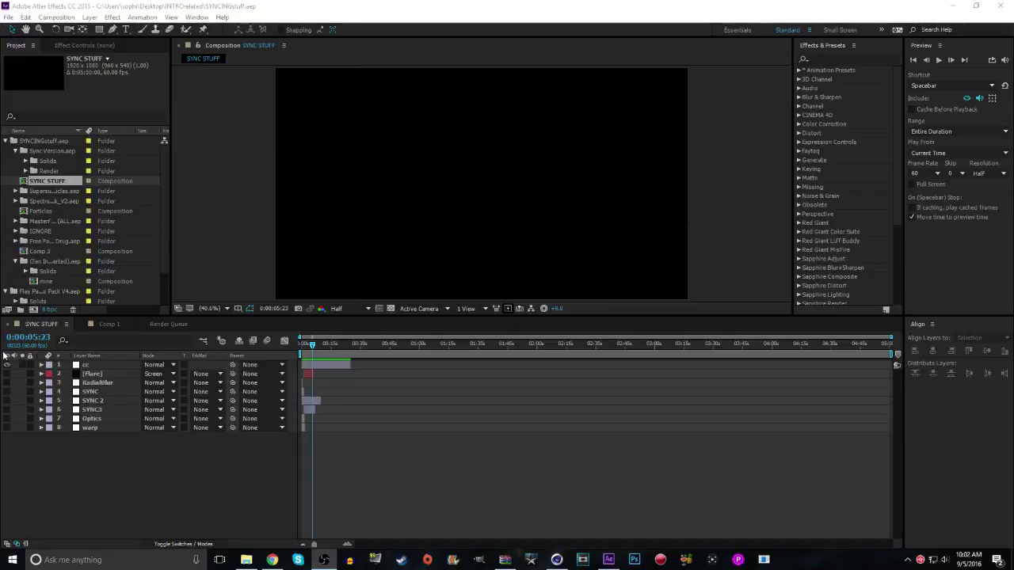
Look over the cc, SYNC3, SYNC 2, SYNC and RadialBlur layers of the SYNC STUFF composition, then clear the selection
click(119, 366)
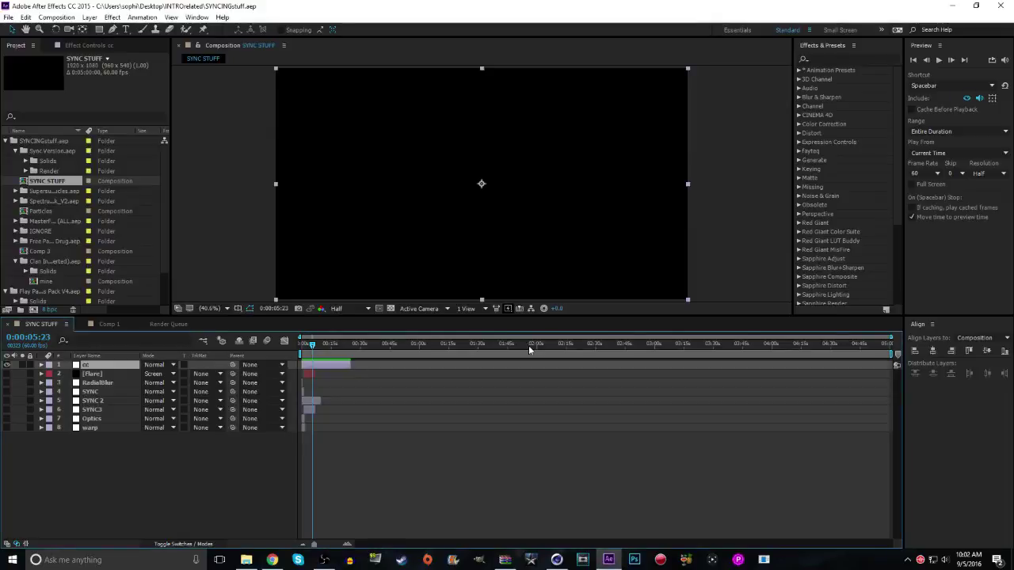
click(101, 410)
click(96, 401)
click(96, 392)
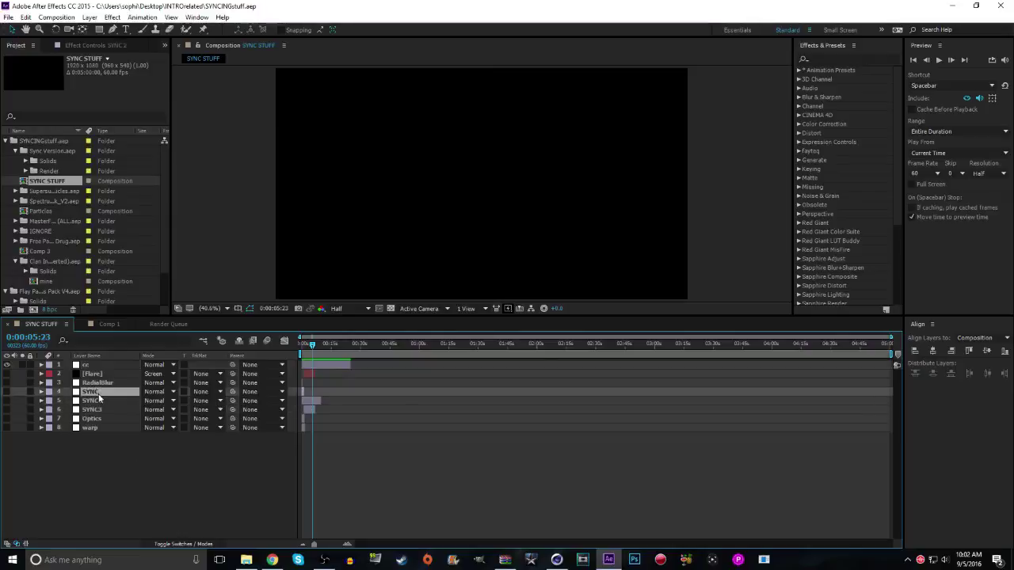
click(90, 385)
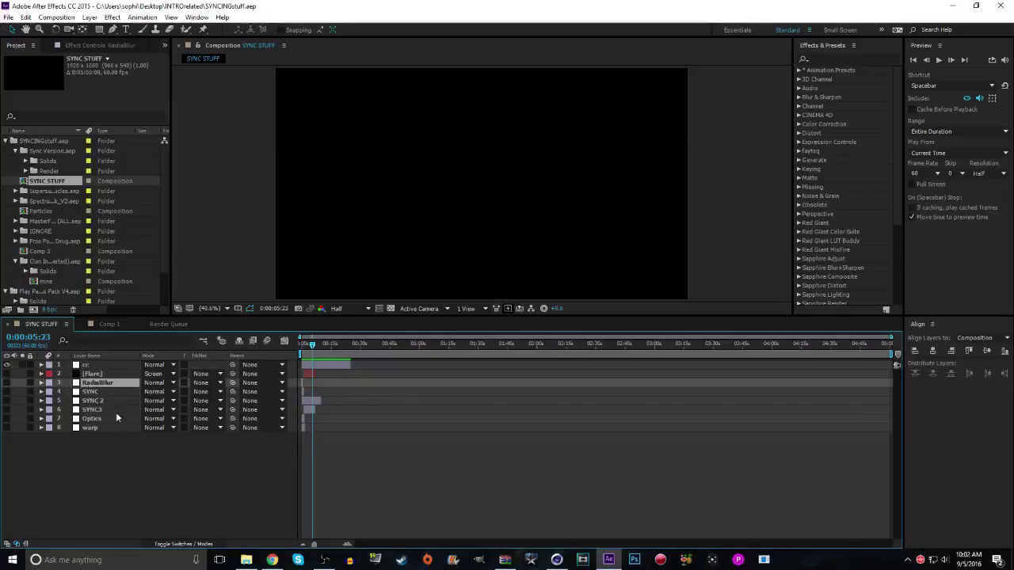
click(140, 479)
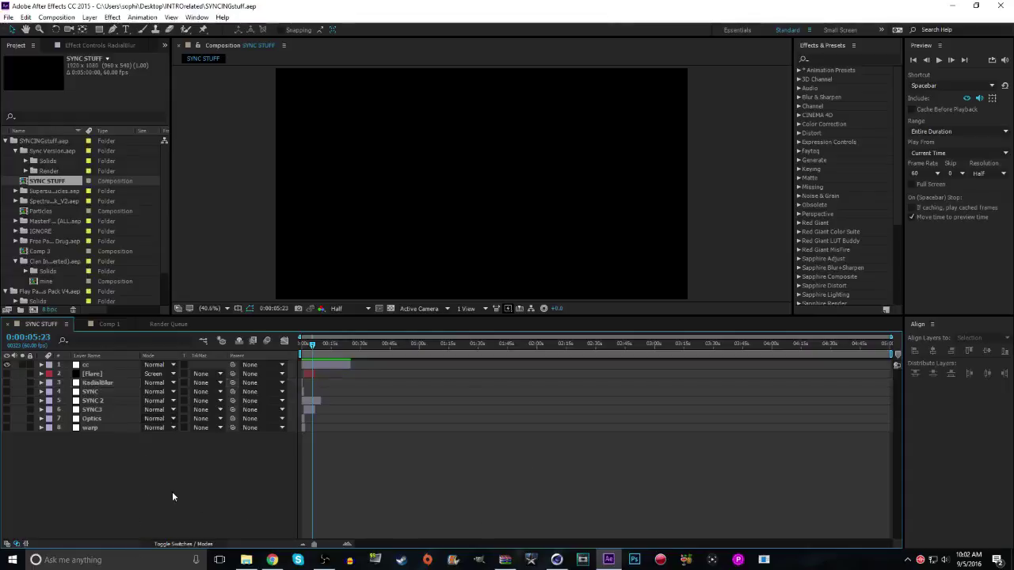
Minimize After Effects, open the finalINTROS desktop folder and play Latin.mov
click(255, 563)
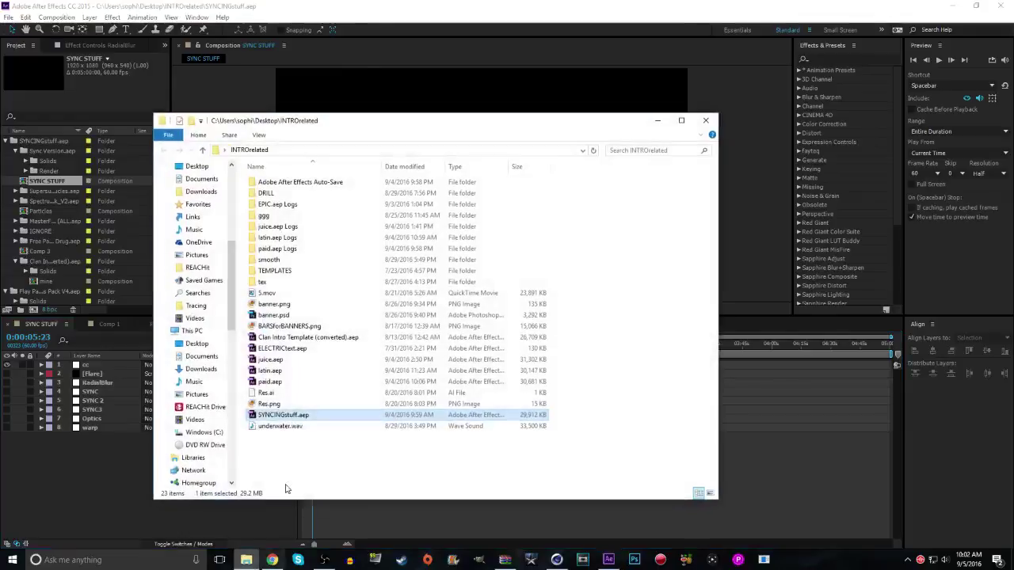
click(657, 121)
click(953, 5)
double_click(54, 27)
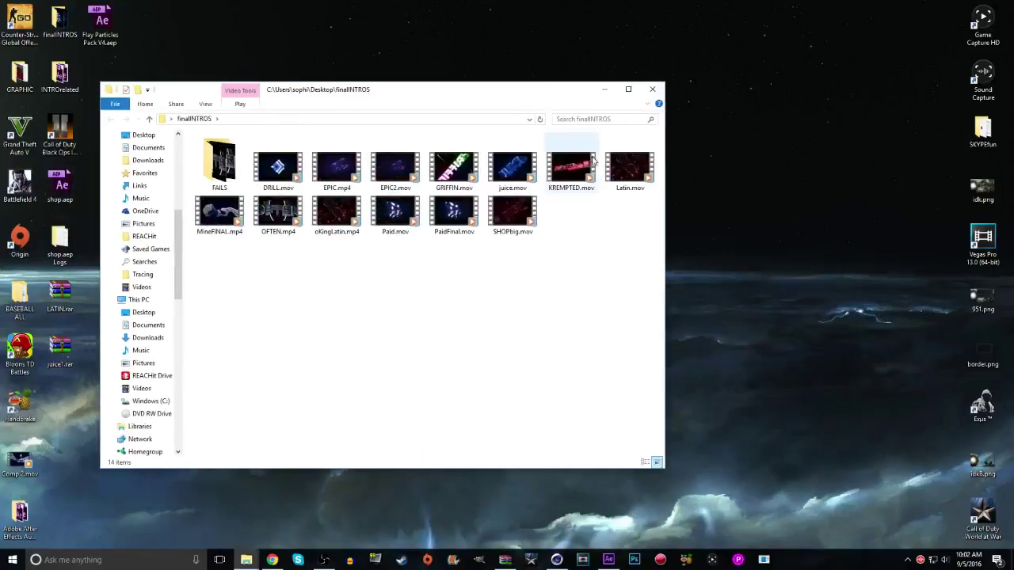
double_click(626, 168)
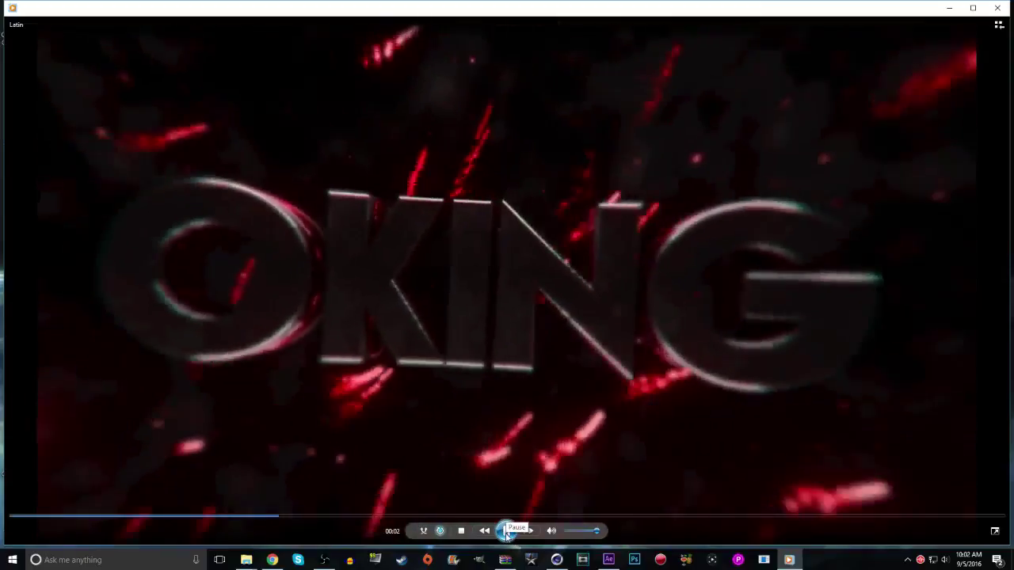
Play and pause Latin.mov at several moments to examine its sync effects, and close the player
click(507, 532)
click(174, 516)
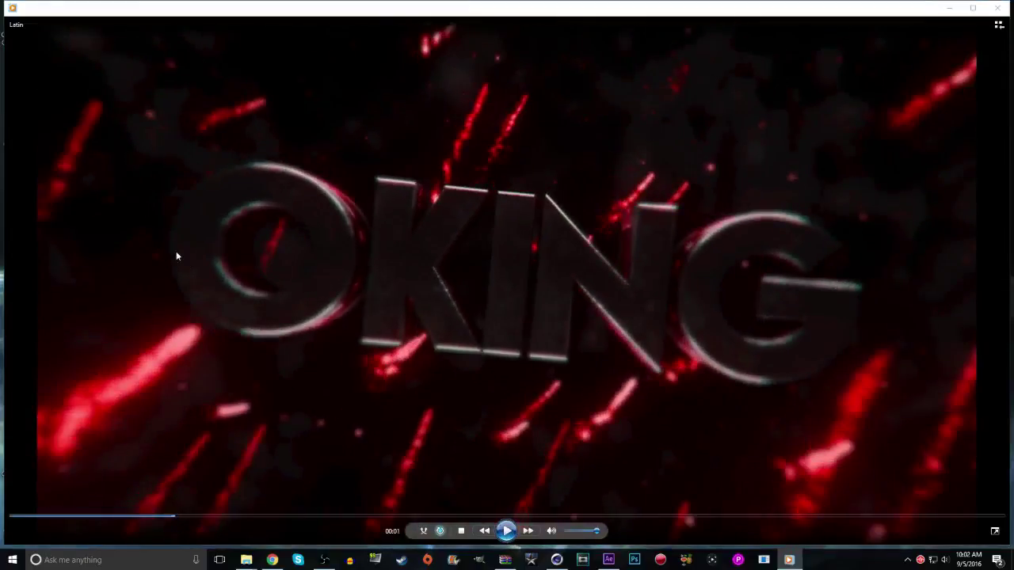
click(507, 532)
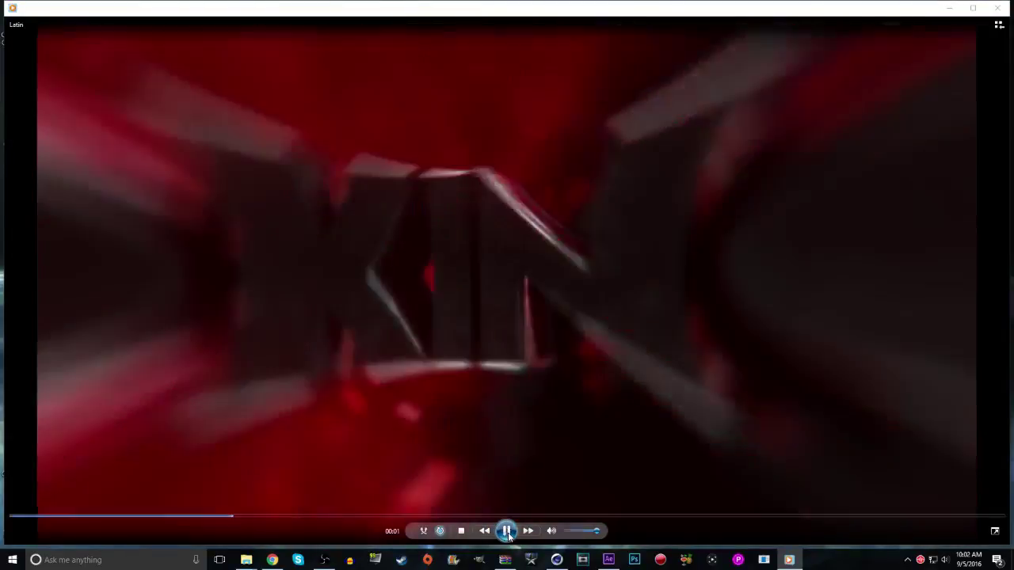
click(508, 536)
click(508, 537)
click(509, 536)
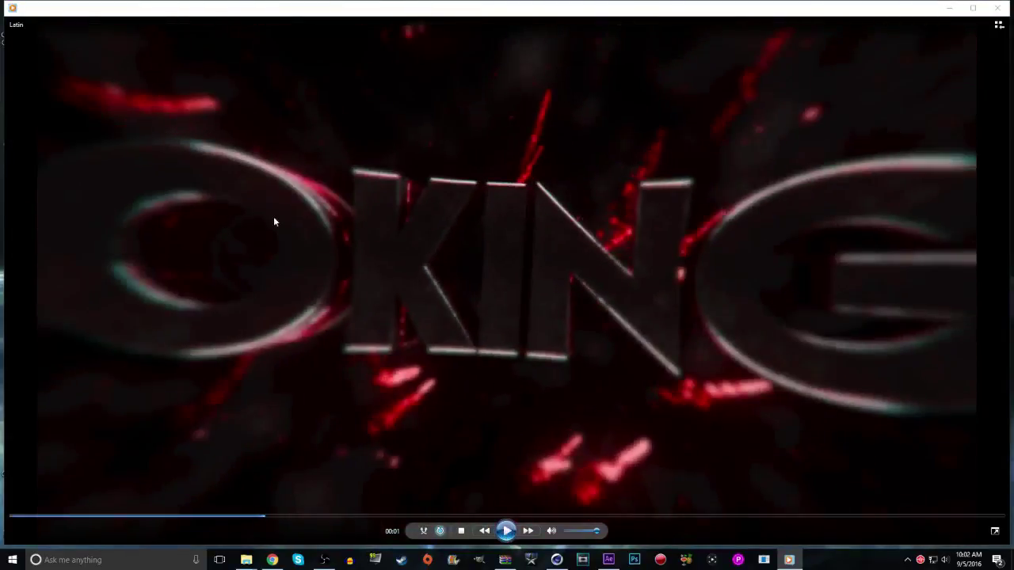
click(507, 532)
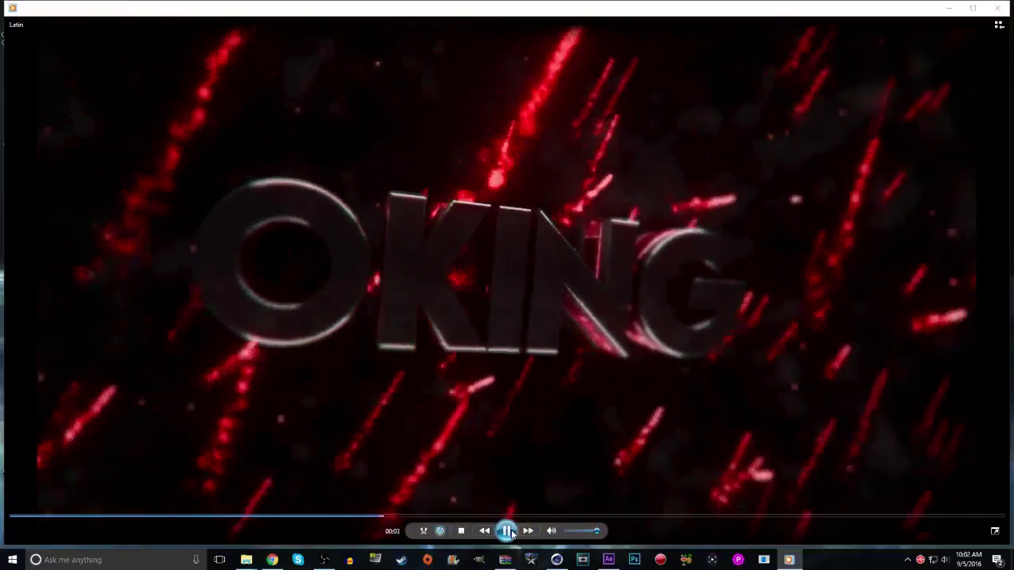
click(508, 532)
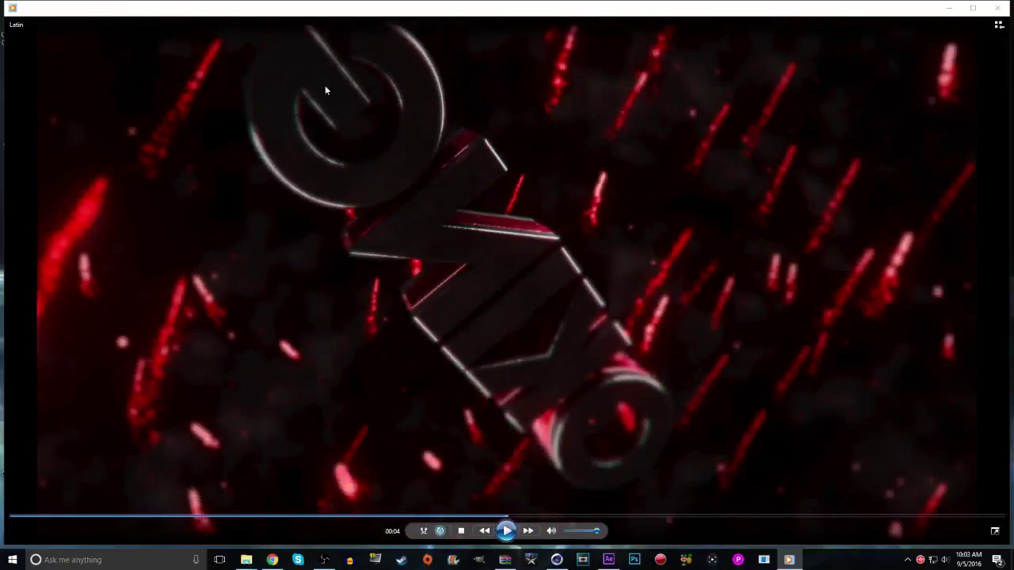
click(996, 8)
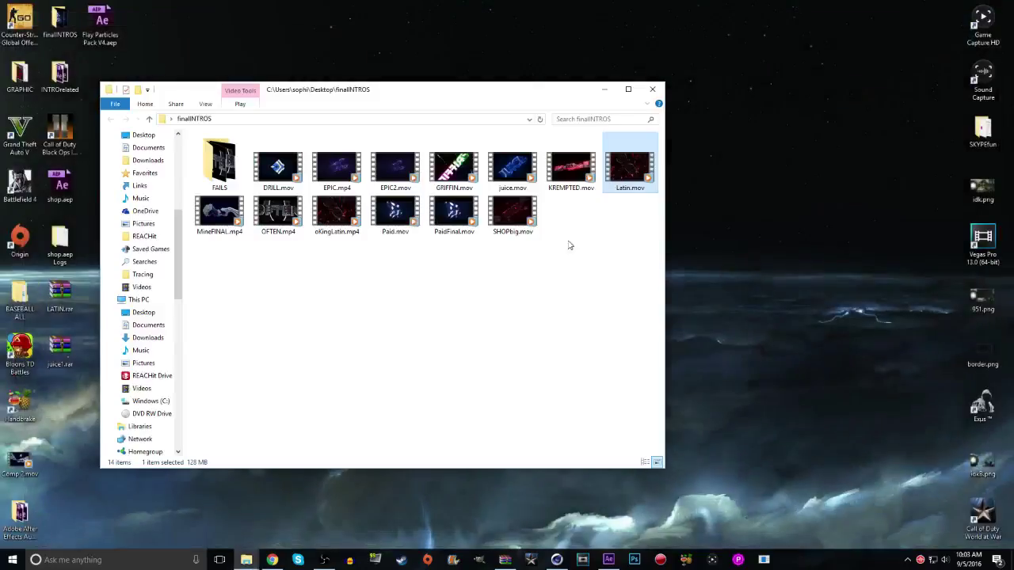
Bring After Effects forward, return to the finalINTROS folder, play EPIC.mp4 as another example and close it
click(609, 560)
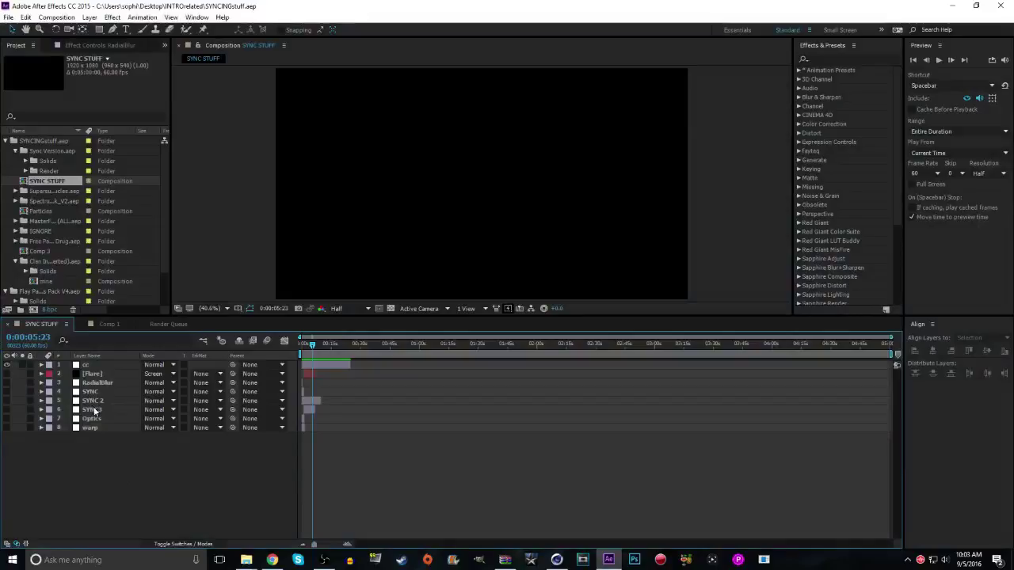
click(246, 560)
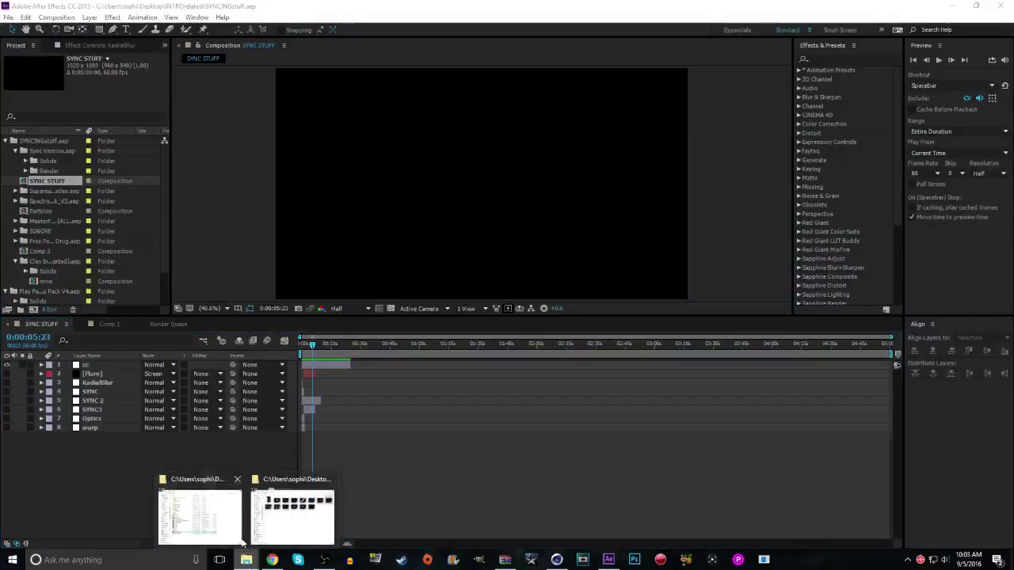
click(269, 513)
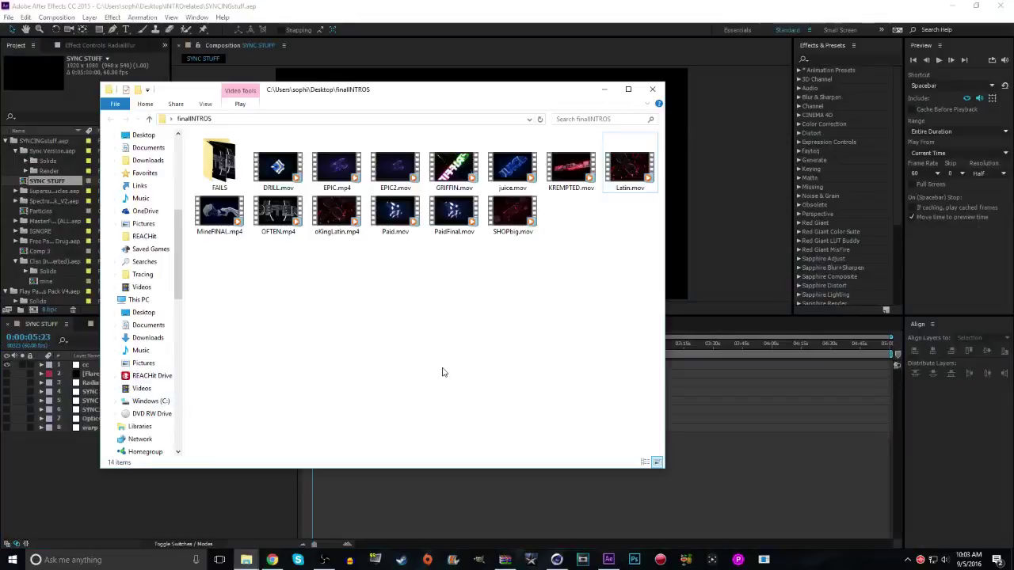
click(337, 174)
double_click(337, 173)
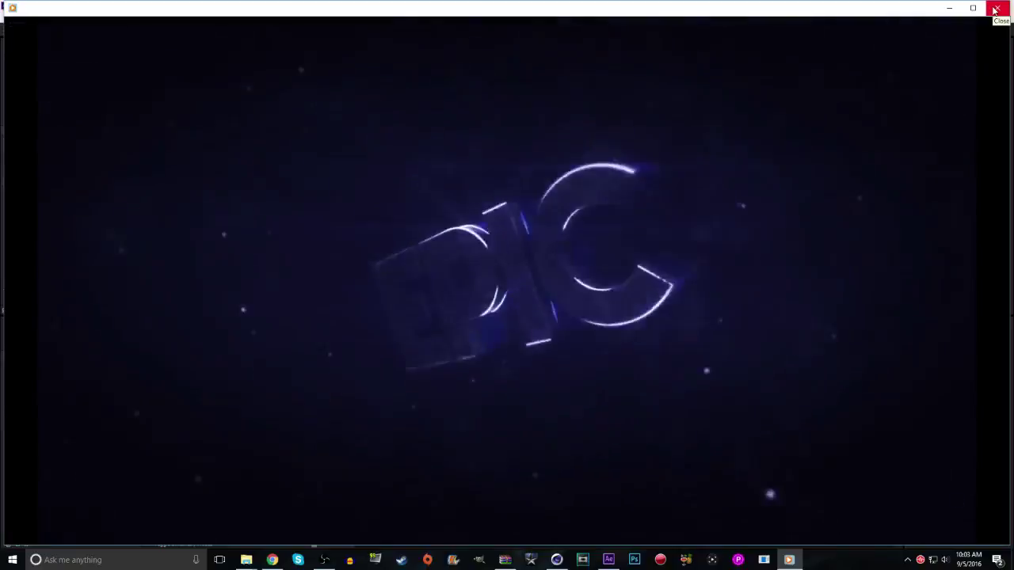
click(995, 9)
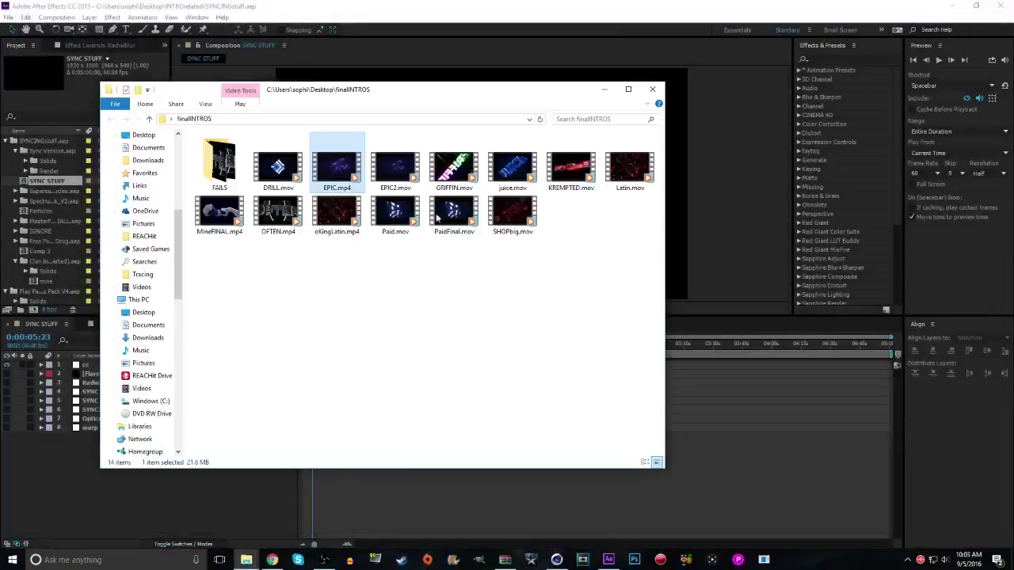
Play PaidFinal.mov, close the player and minimize the finalINTROS folder to return to After Effects
double_click(452, 211)
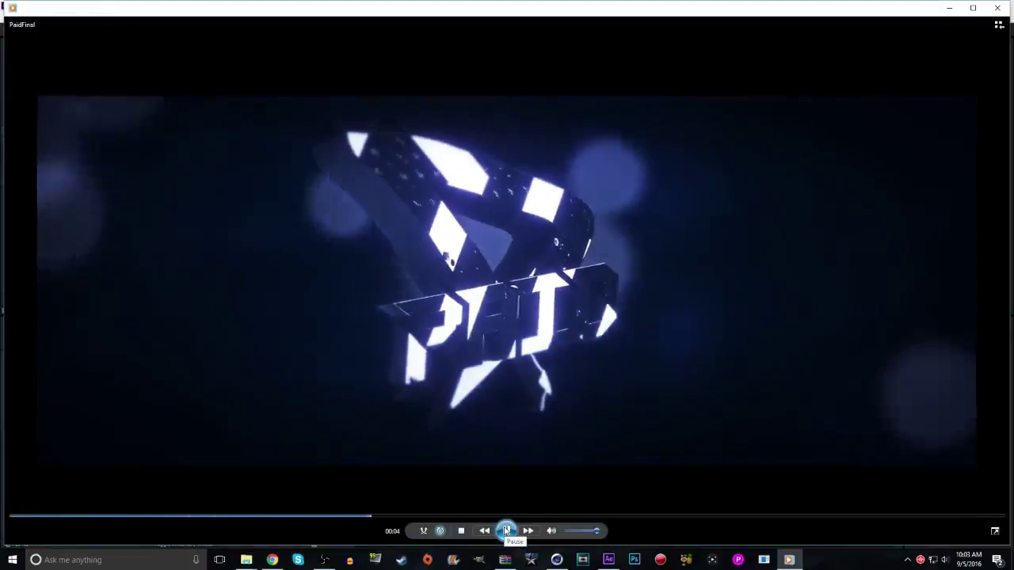
click(997, 7)
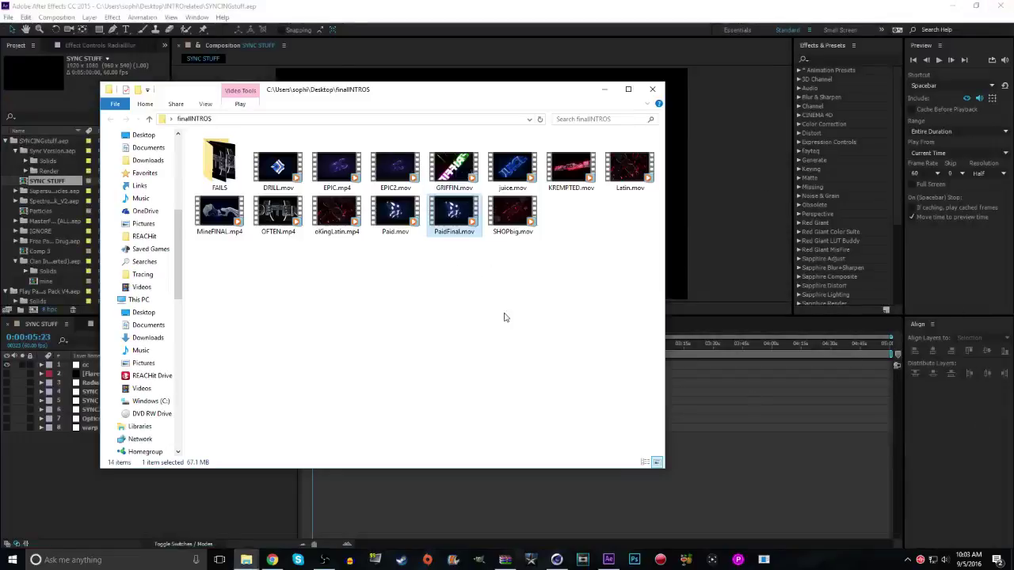
click(605, 89)
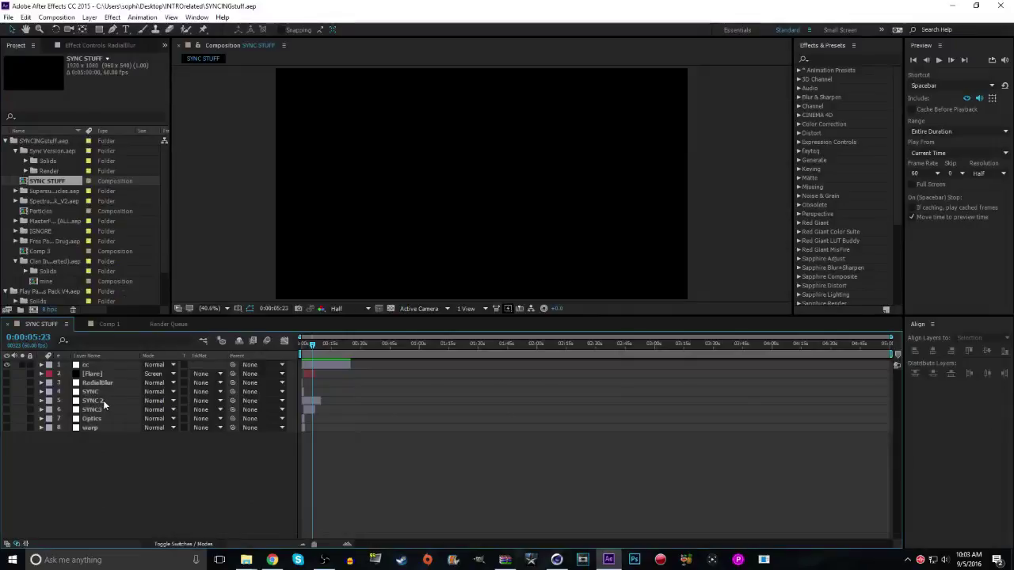
Return to the finalINTROS folder, play KREMPTED.mov, pause it to examine its sync effects and close the player
mouse_move(243, 562)
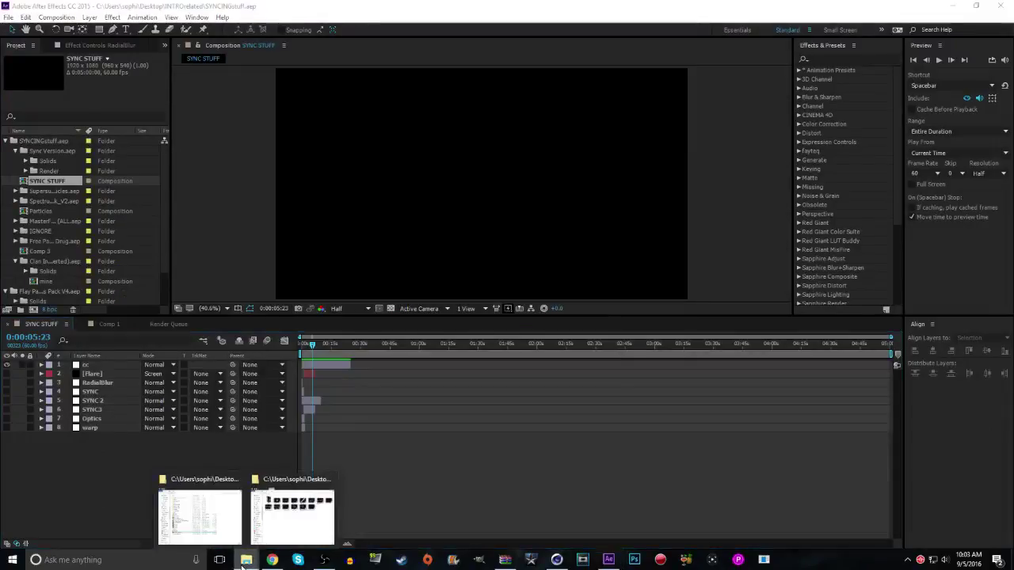
click(306, 523)
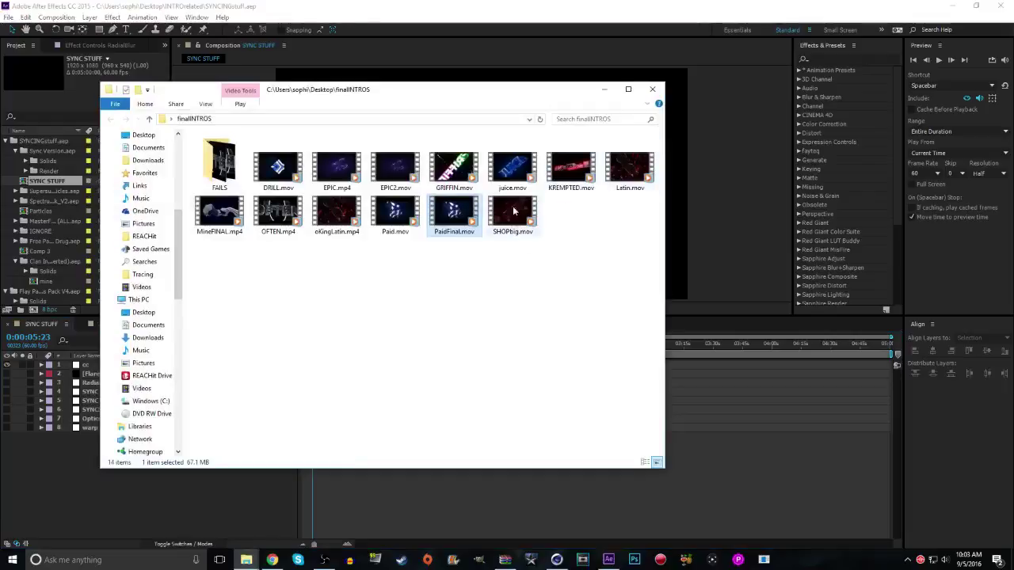
click(560, 187)
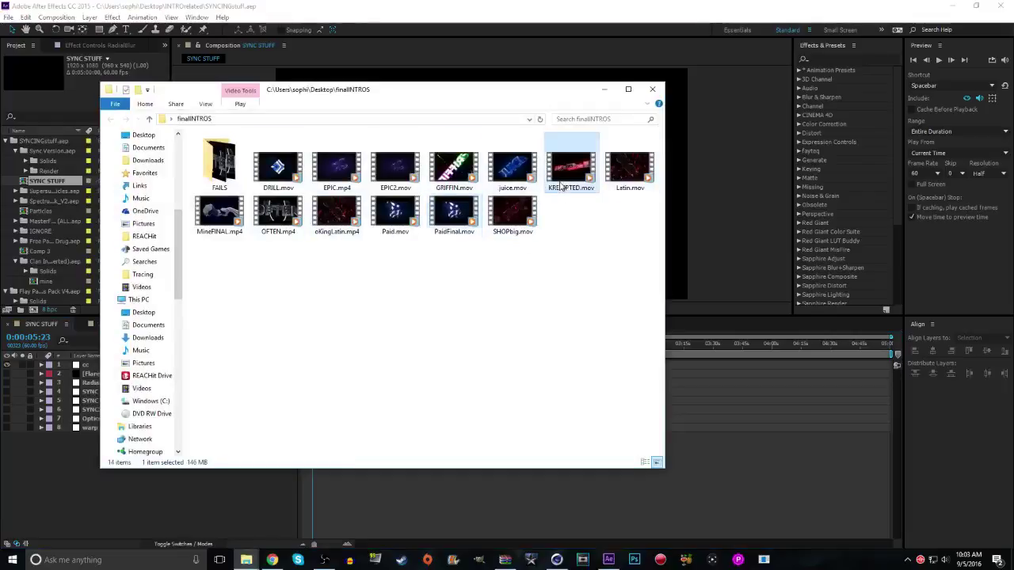
double_click(560, 185)
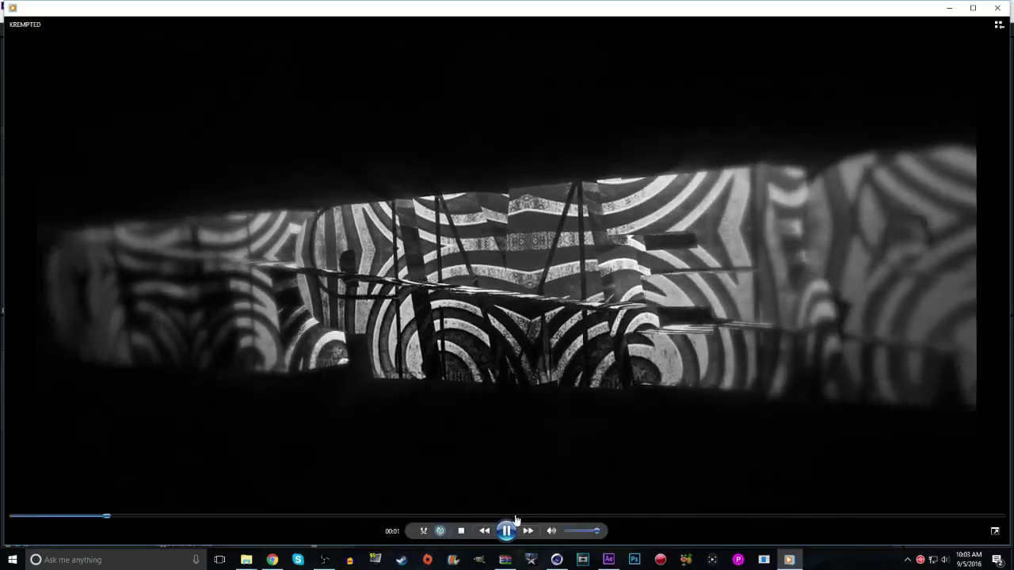
click(507, 531)
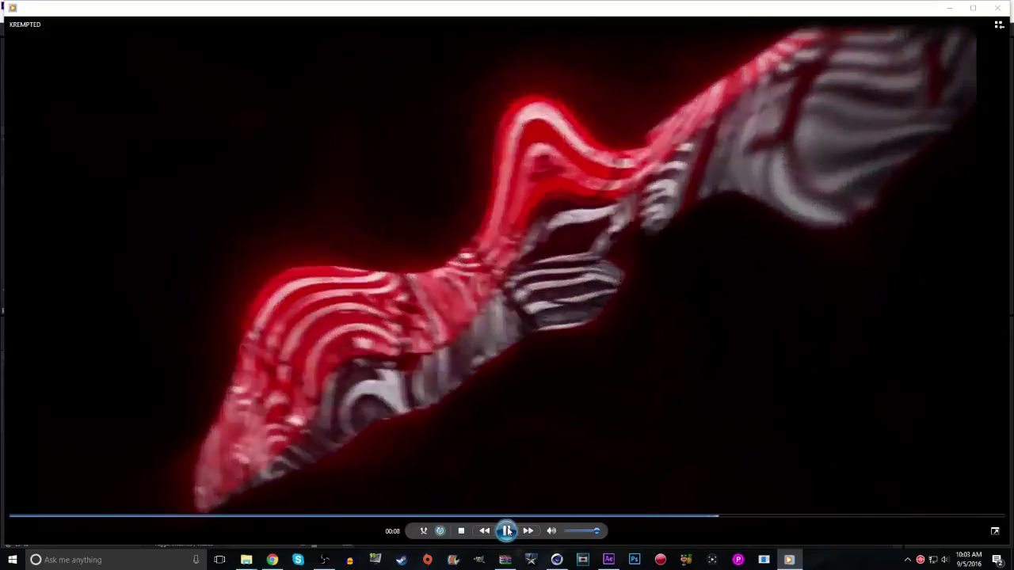
click(489, 192)
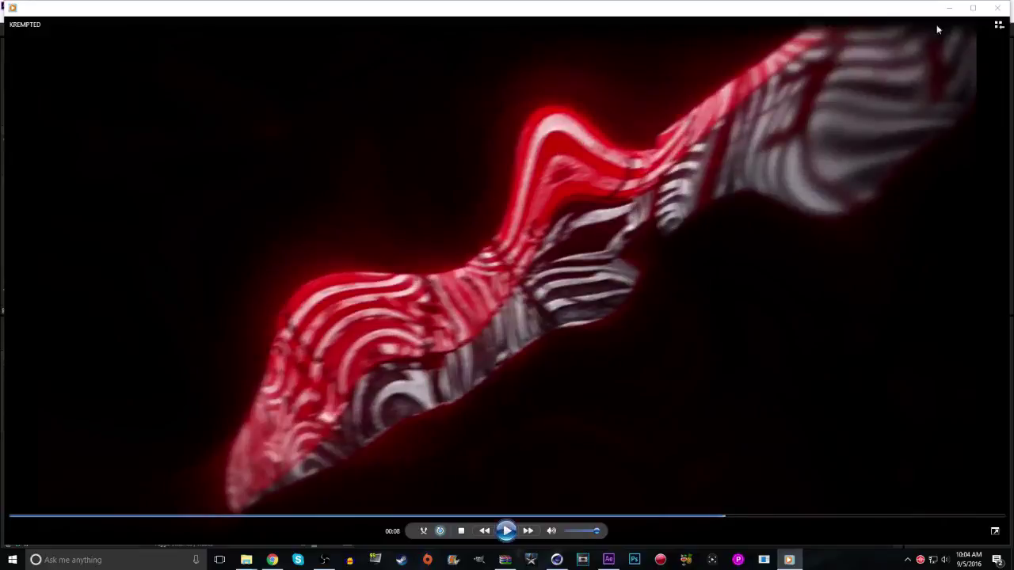
click(997, 8)
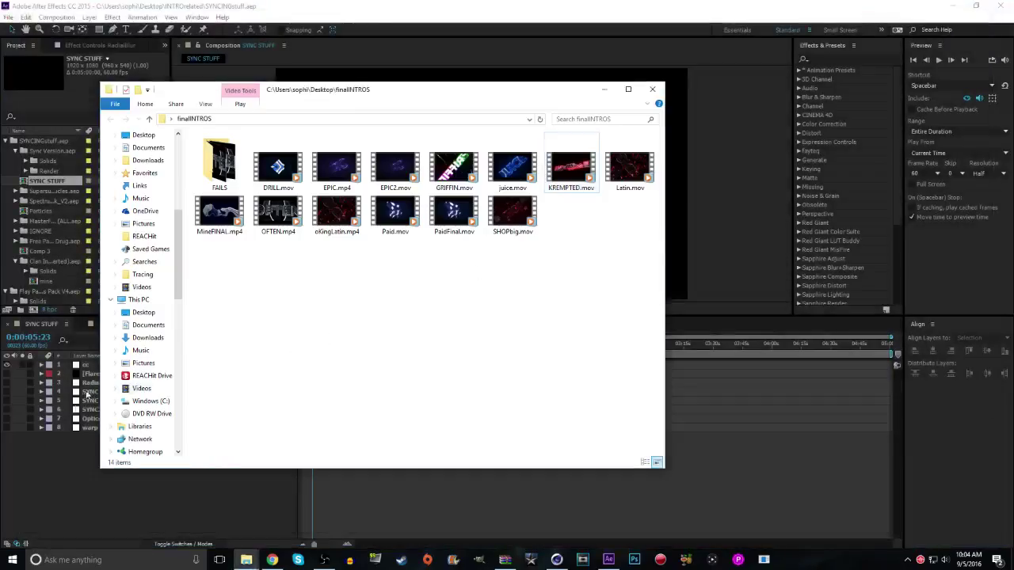
Play oKingLatin.mp4 as another example, close the player and minimize the finalINTROS folder
click(331, 228)
double_click(331, 228)
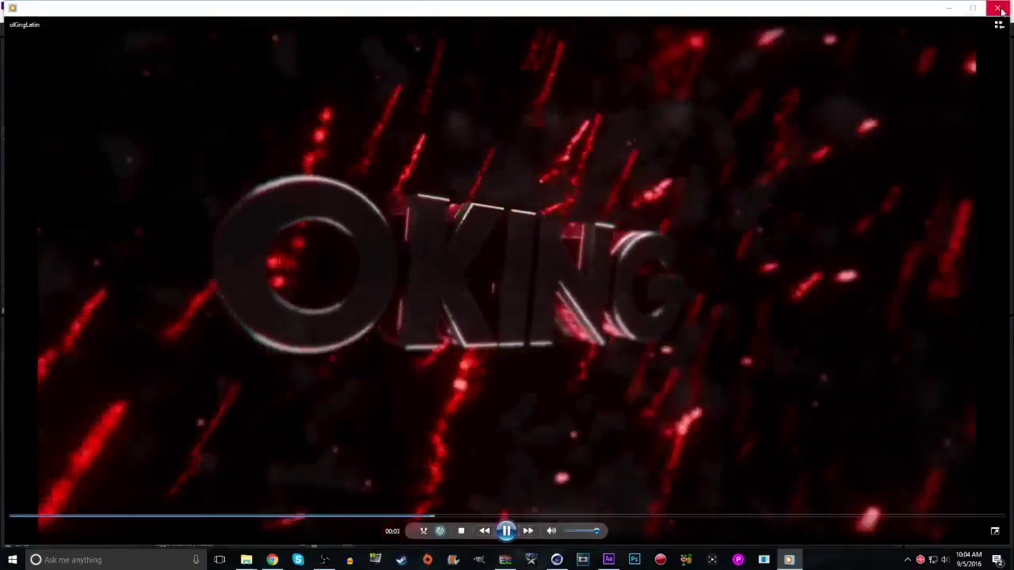
click(998, 8)
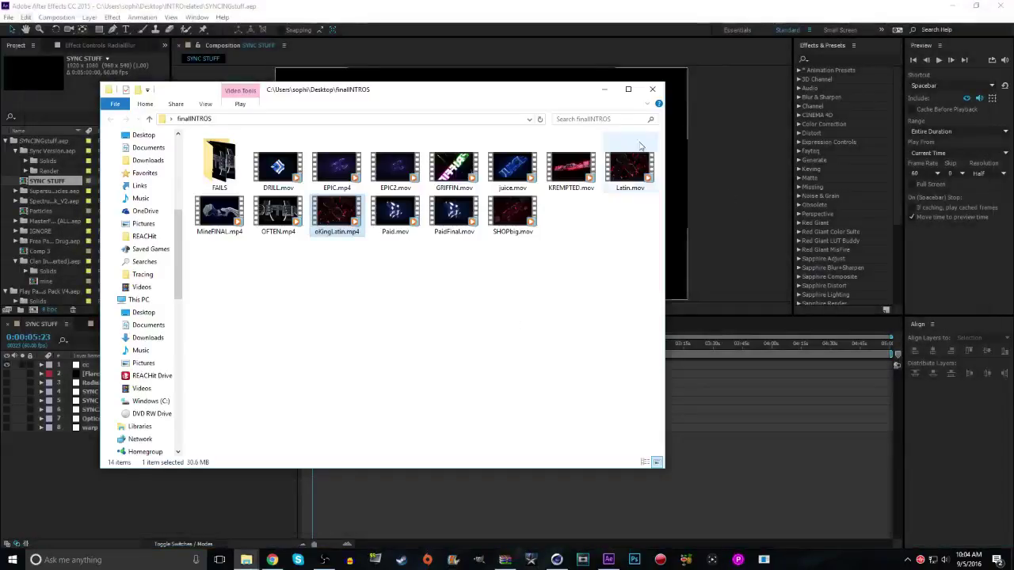
click(604, 89)
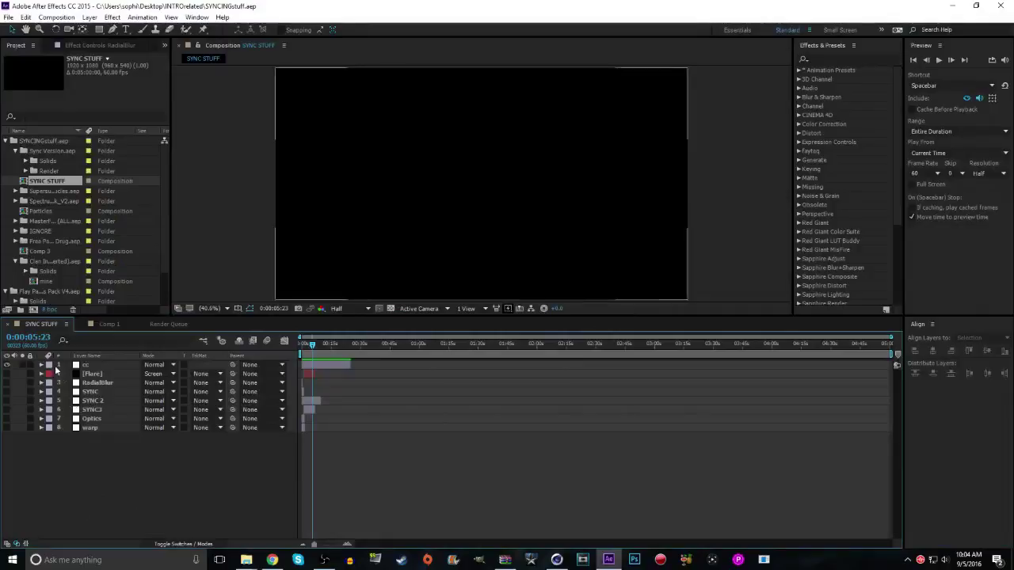
Compare the SYNC STUFF and Comp 1 timelines, and hide solid layers 4 to 15 in Comp 1
click(108, 325)
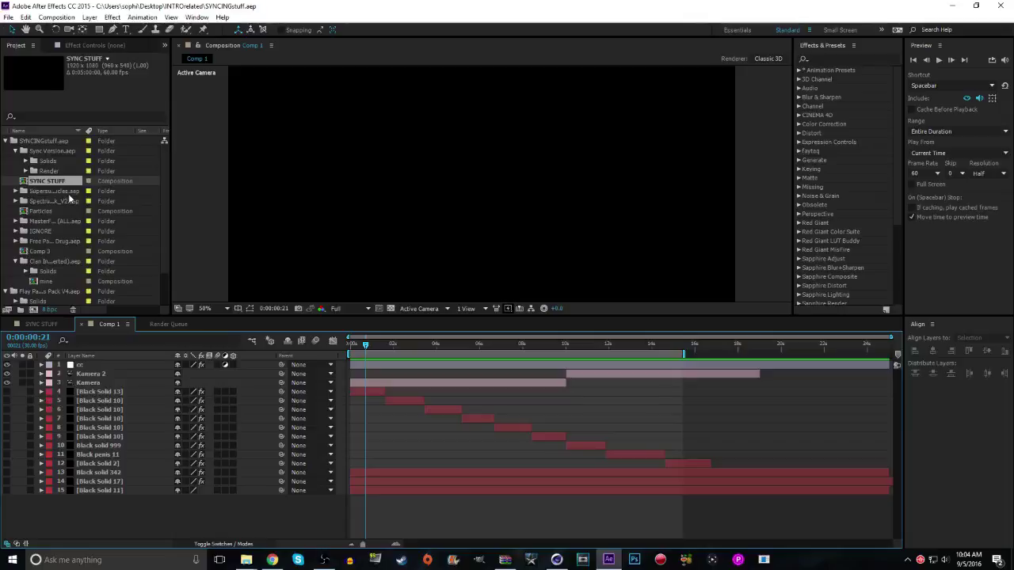
click(45, 326)
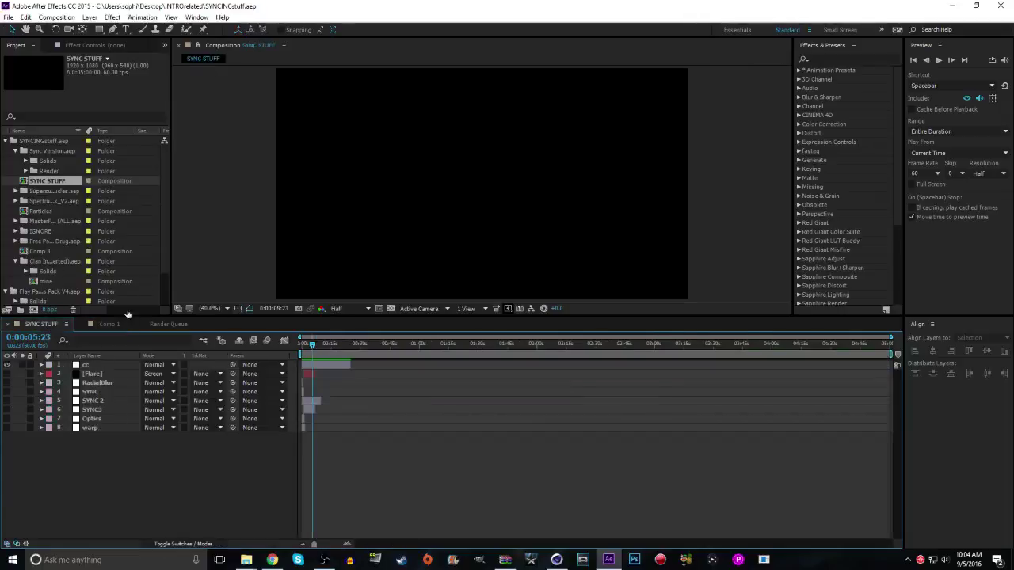
click(108, 326)
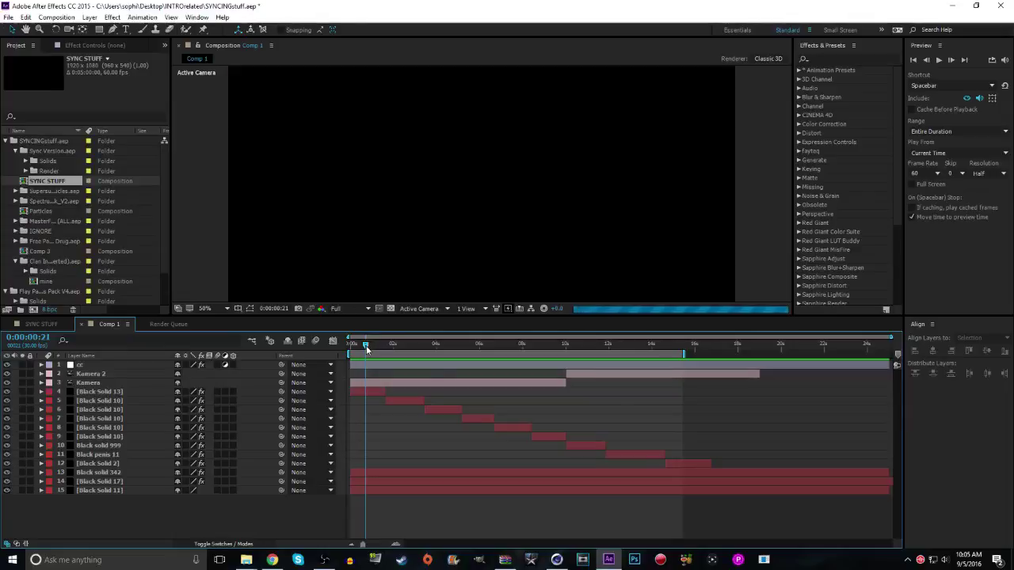
drag(8, 489, 8, 391)
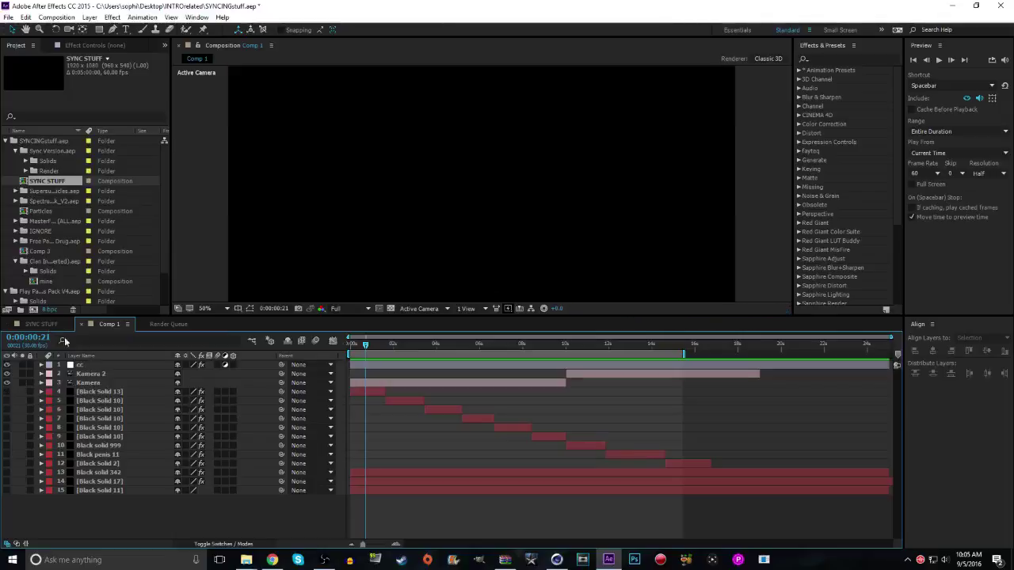
Check the cc adjustment layer in the SYNC STUFF composition and return to Comp 1
click(42, 324)
click(97, 366)
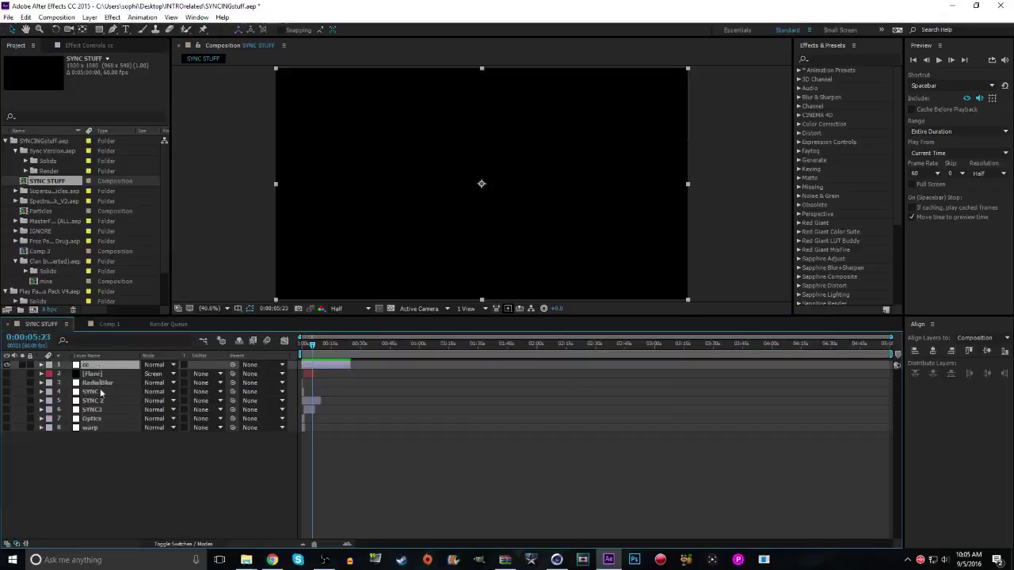
click(107, 324)
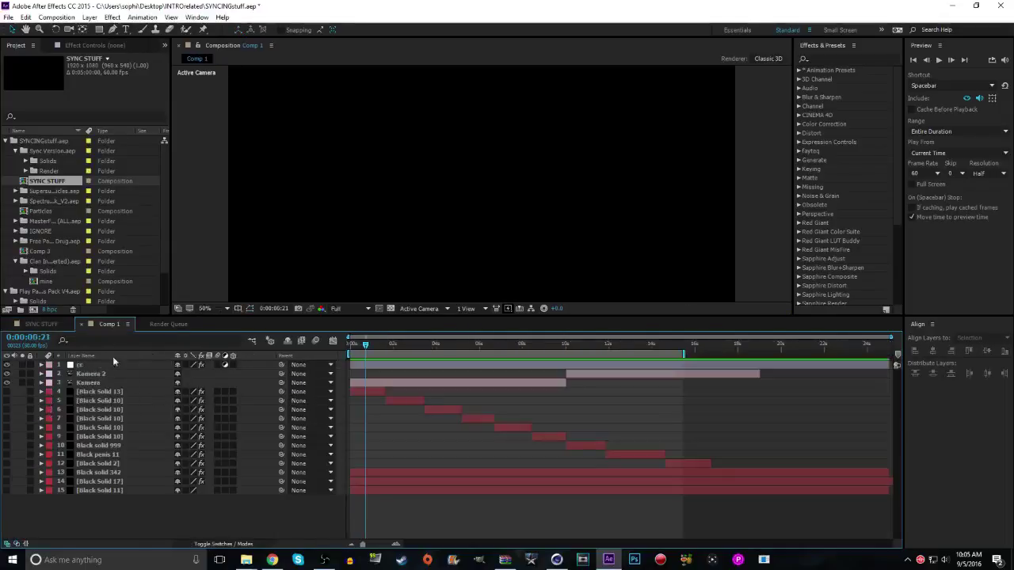
click(144, 324)
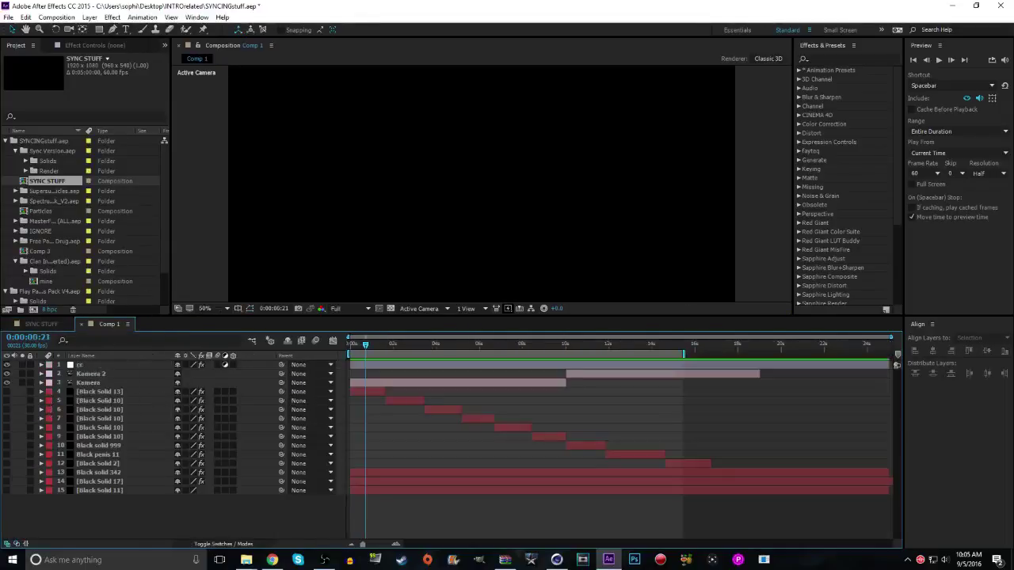
Collapse the SYNCINGstuff.aep folder in the project and clear the item selection
click(5, 140)
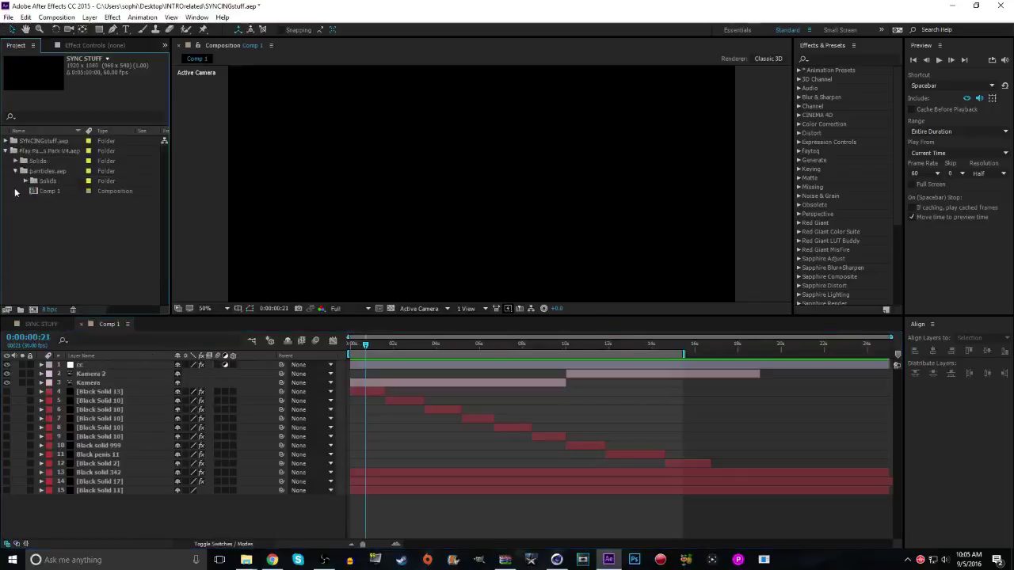
right_click(51, 254)
click(71, 245)
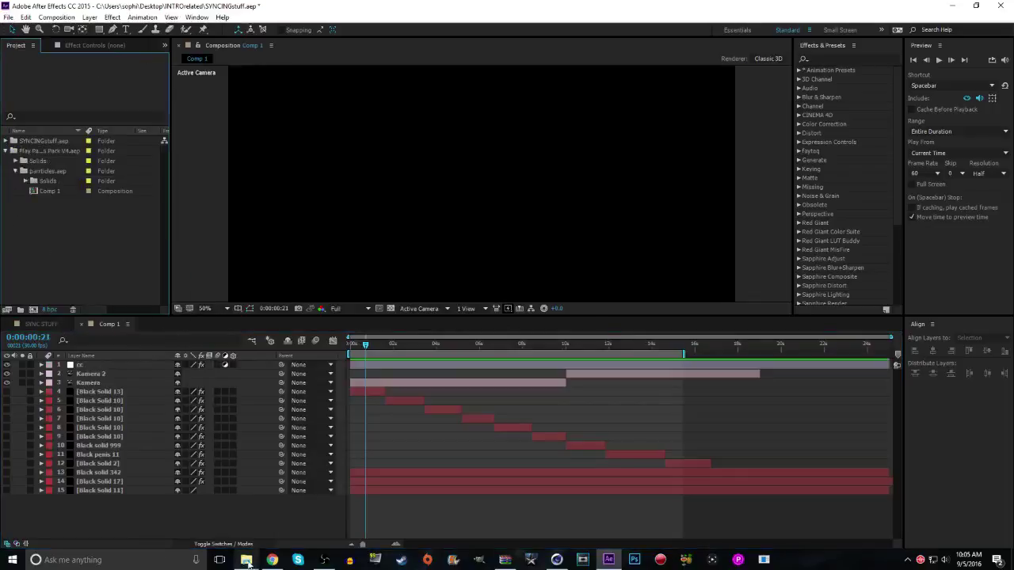
Close the INTROrelated folder window and browse to the TUT folder in Pictures, closing the leftover Pictures window
click(247, 559)
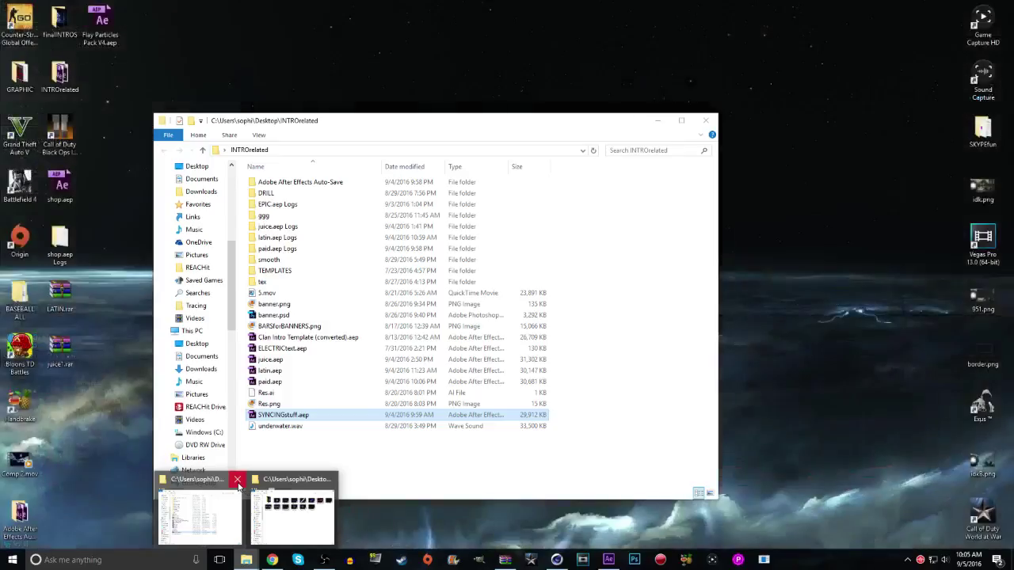
click(236, 480)
click(279, 516)
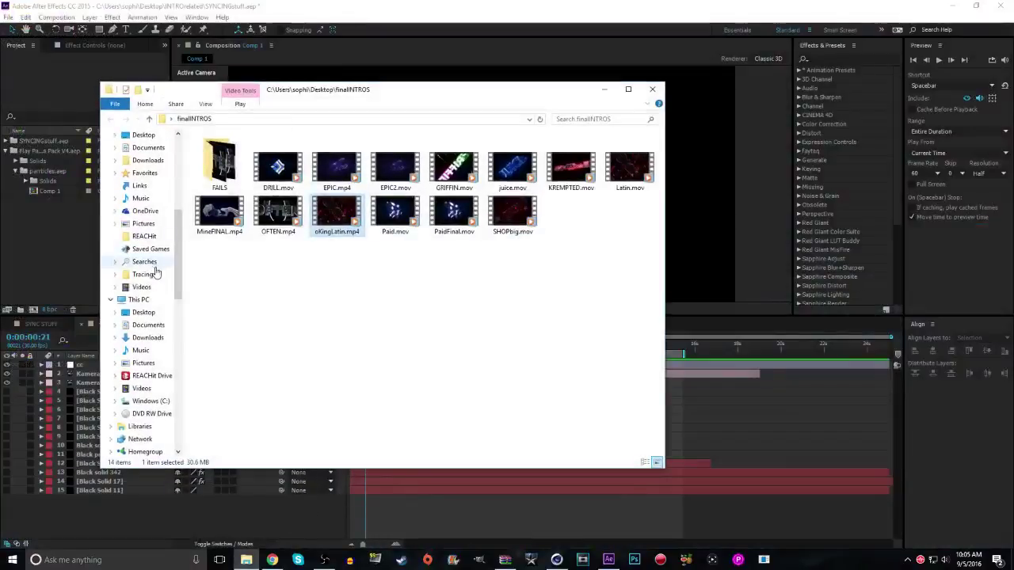
click(134, 224)
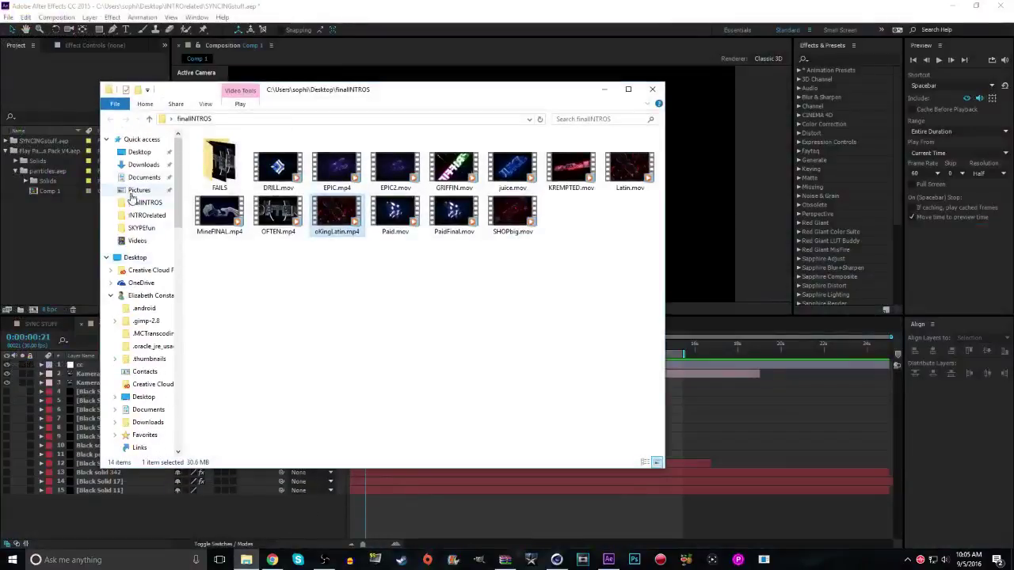
click(189, 119)
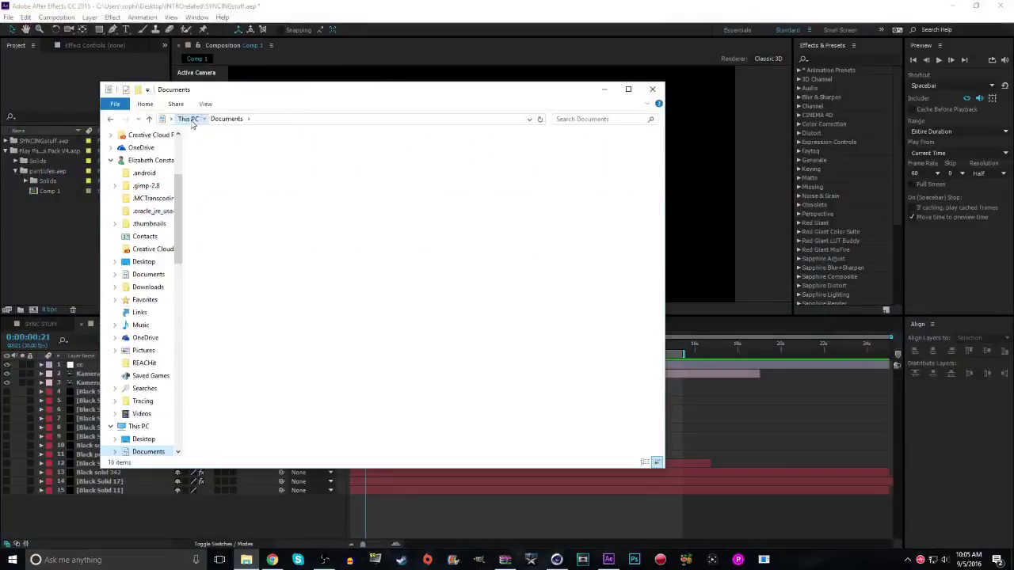
double_click(440, 193)
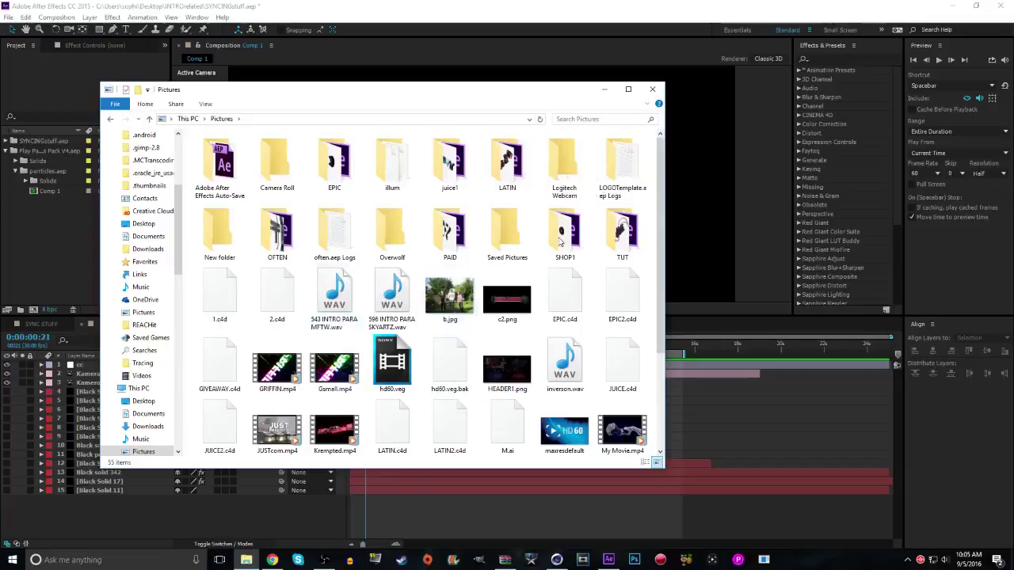
click(613, 236)
double_click(616, 234)
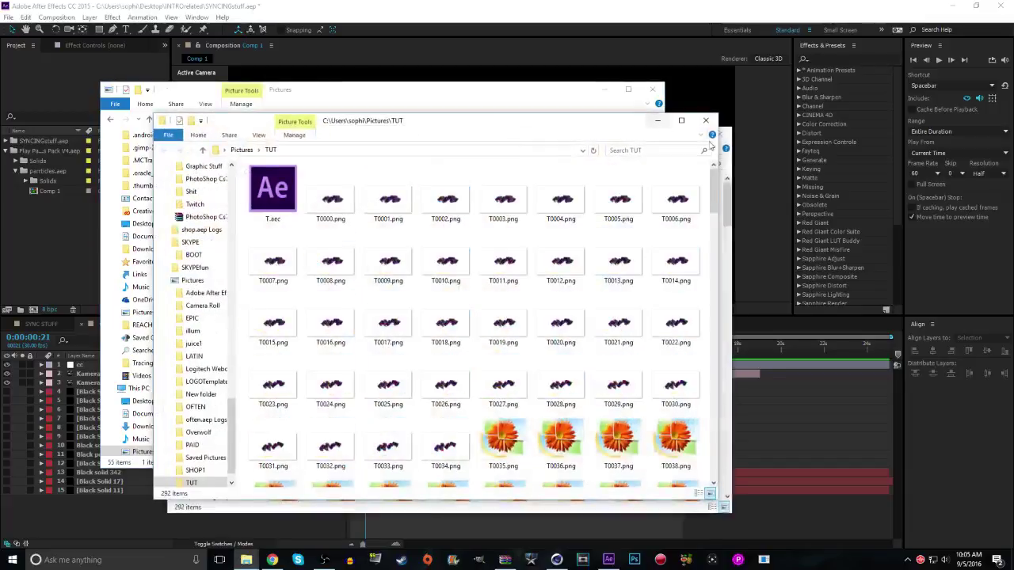
click(652, 89)
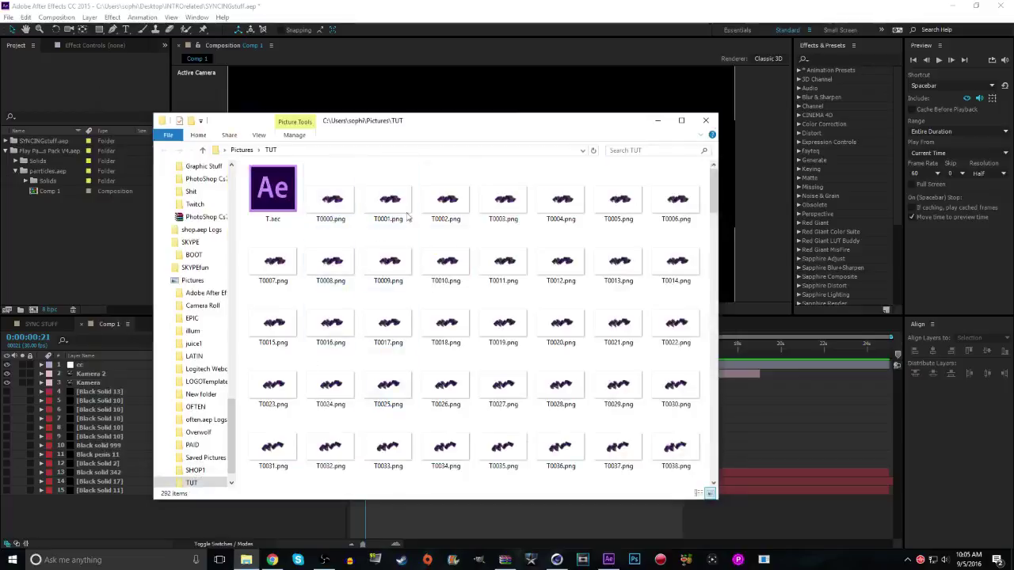
Import T.aec from the TUT folder into the After Effects project and close the folder window
double_click(272, 187)
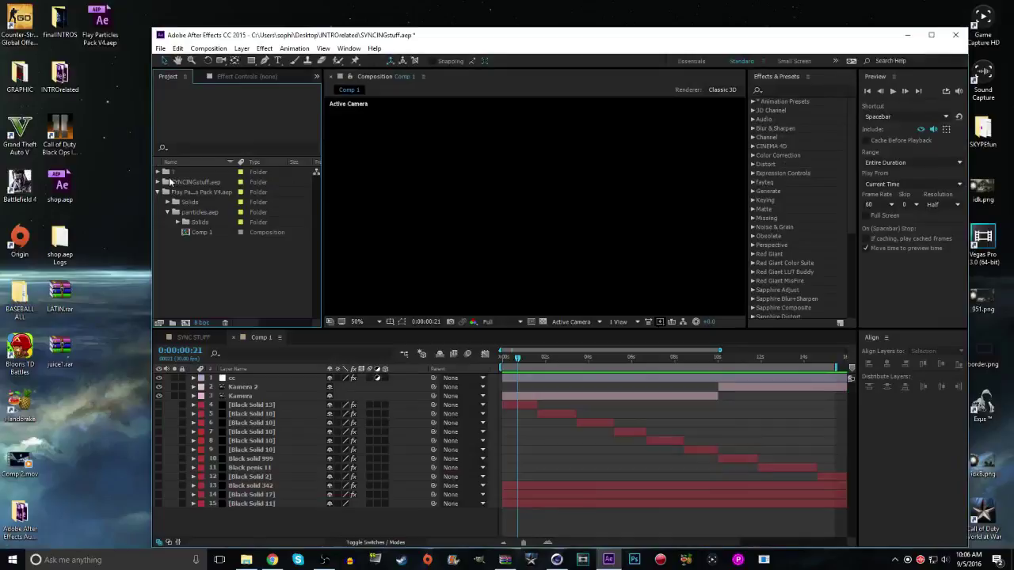
click(247, 560)
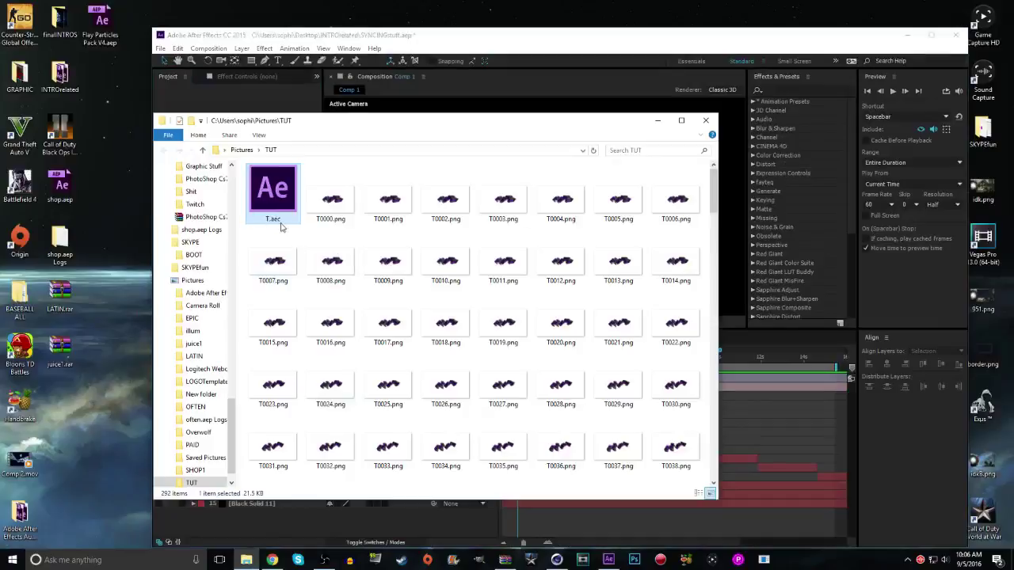
click(706, 120)
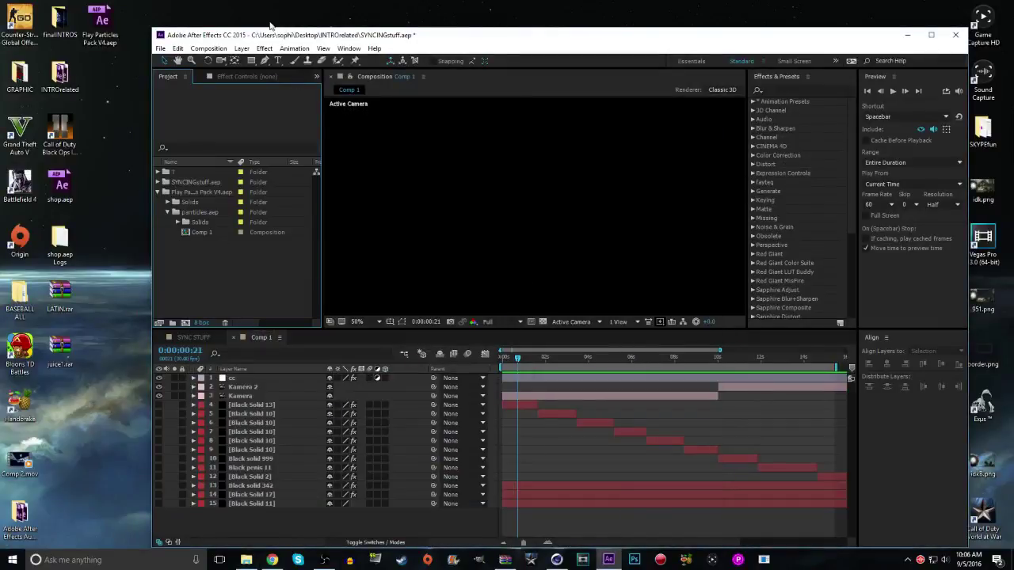
Maximize the After Effects window and open the T composition from the imported T folder
double_click(265, 40)
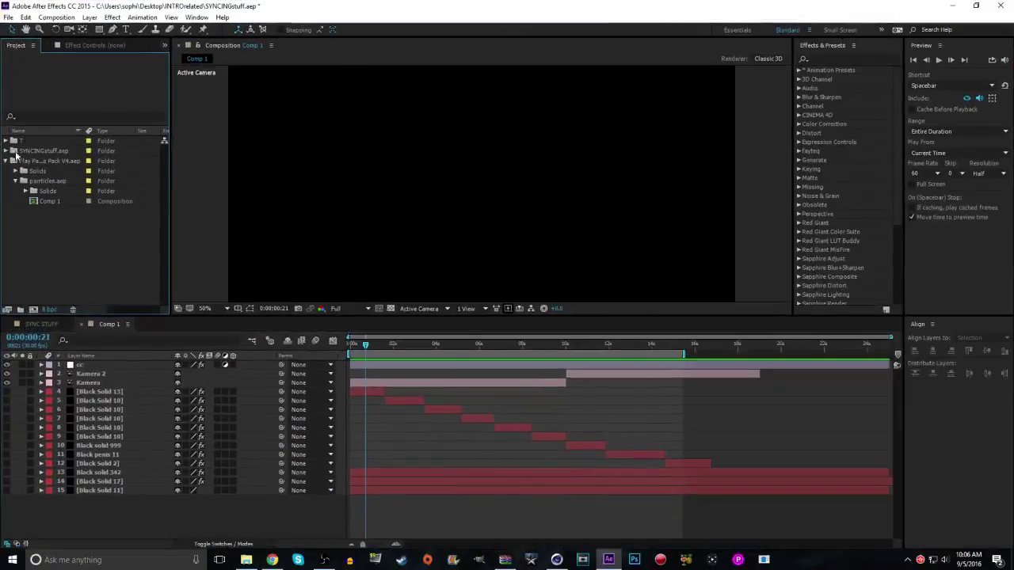
click(5, 141)
double_click(32, 162)
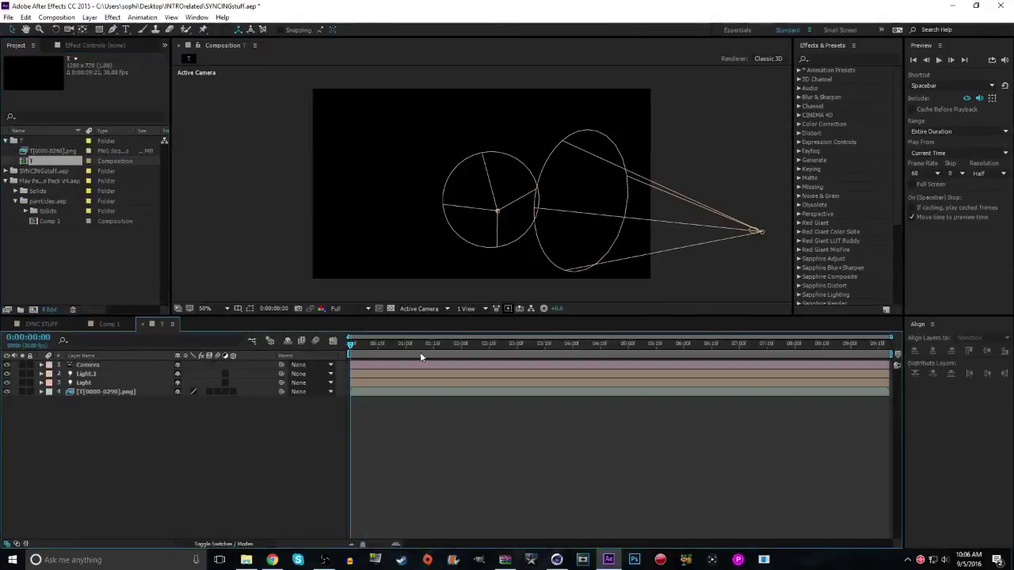
Add a black solid named bg to the T composition and place it beneath the PNG sequence layer
right_click(132, 471)
mouse_move(158, 373)
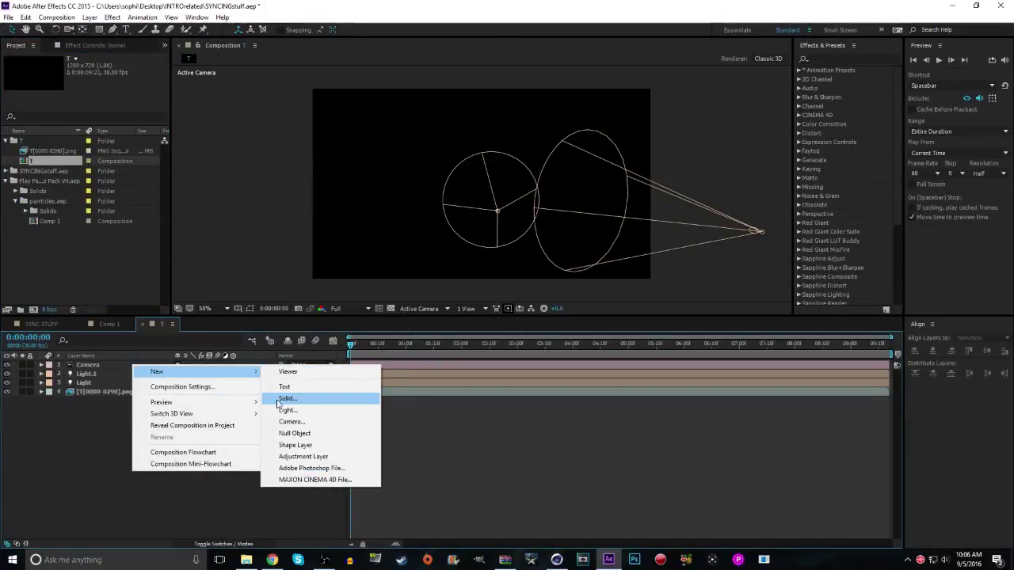
click(368, 396)
click(69, 352)
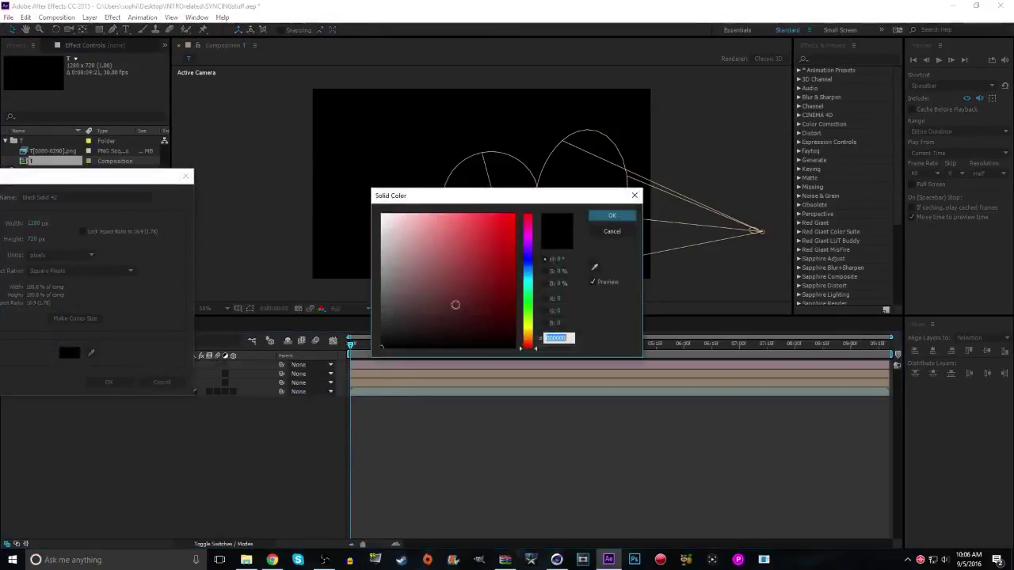
click(593, 227)
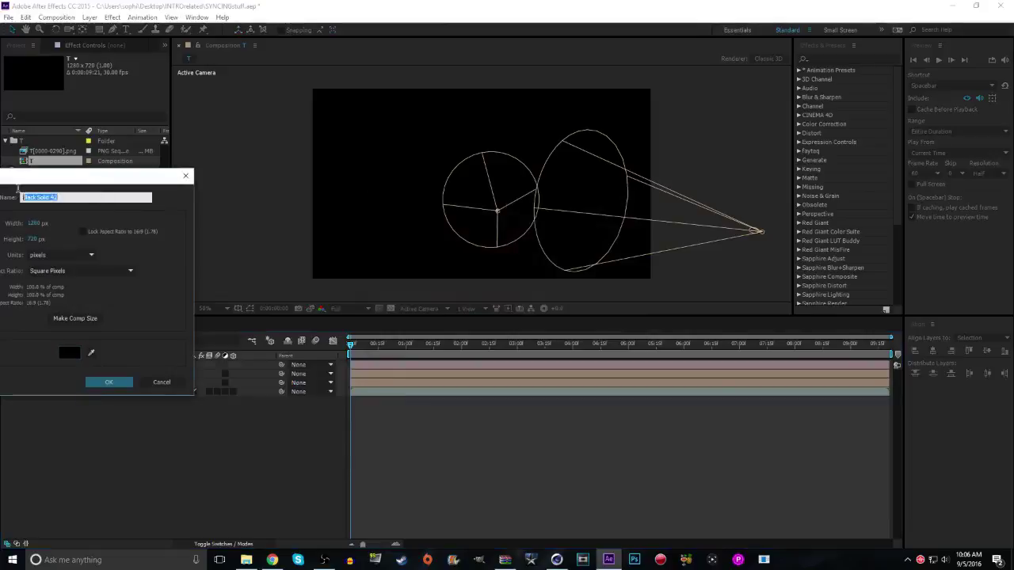
text(bg)
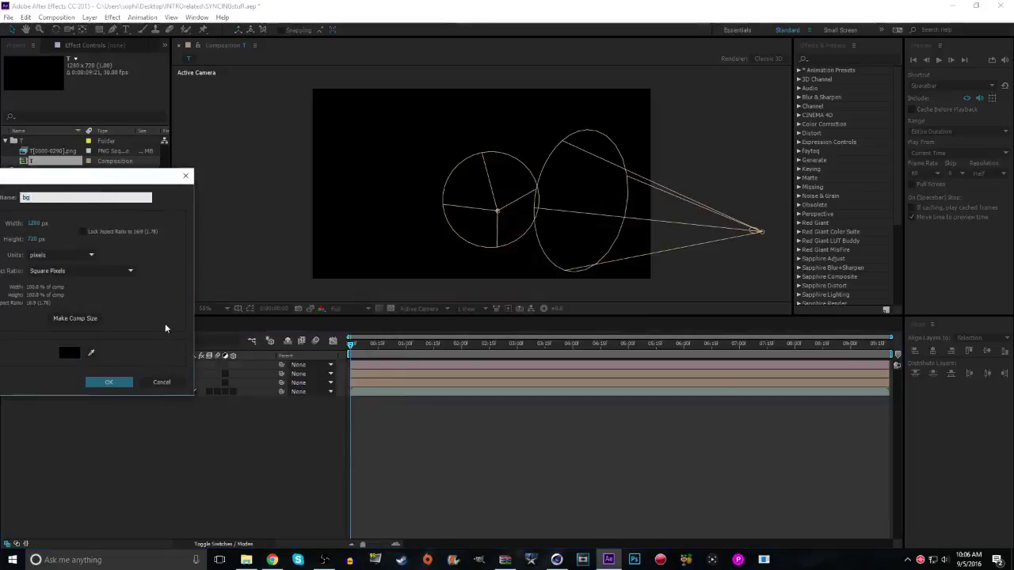
click(109, 383)
drag(103, 366, 109, 402)
Check the assumed frame rate of the T[0000-0290].png sequence in its main footage interpretation settings
right_click(32, 152)
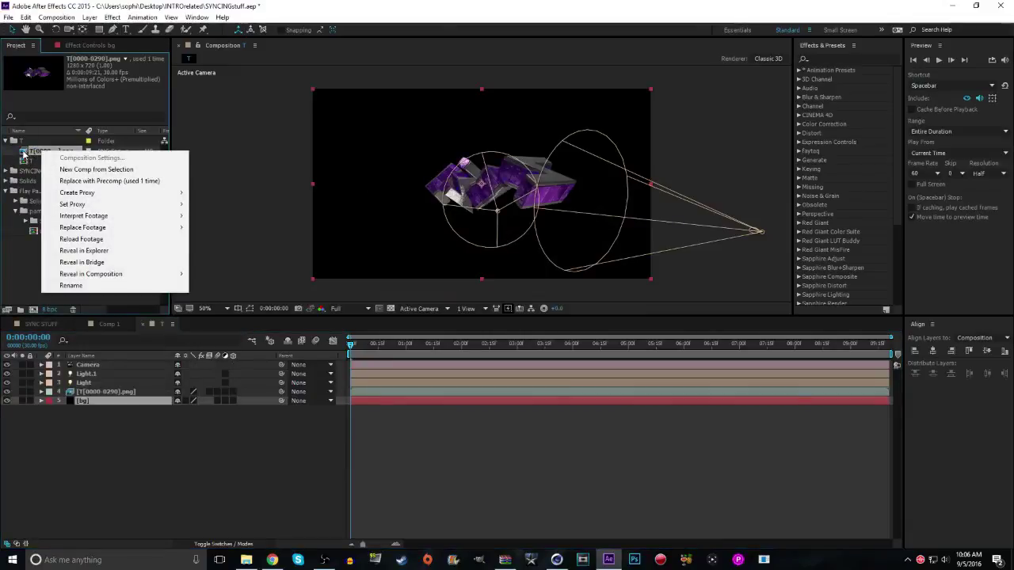
mouse_move(115, 216)
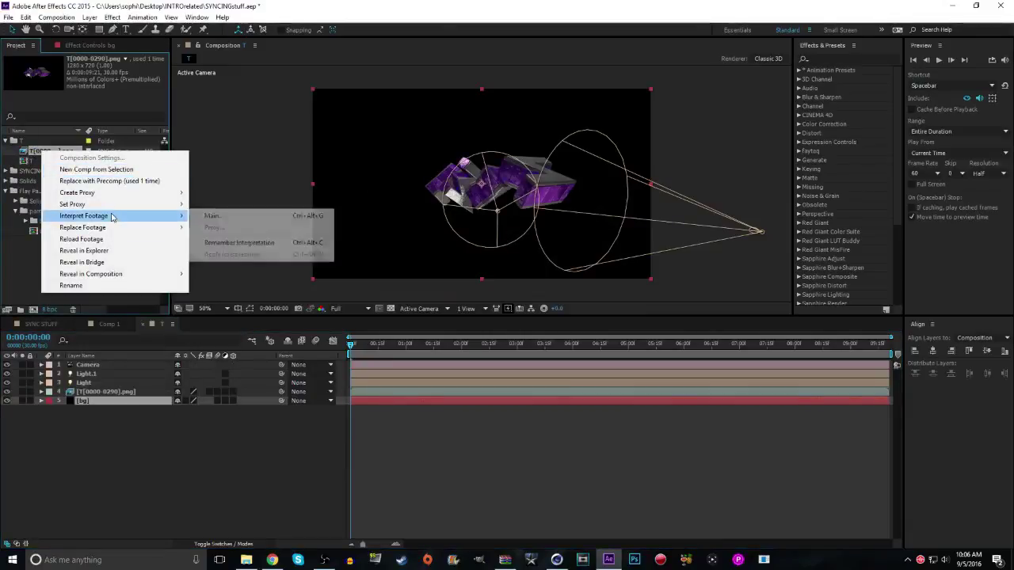
click(207, 216)
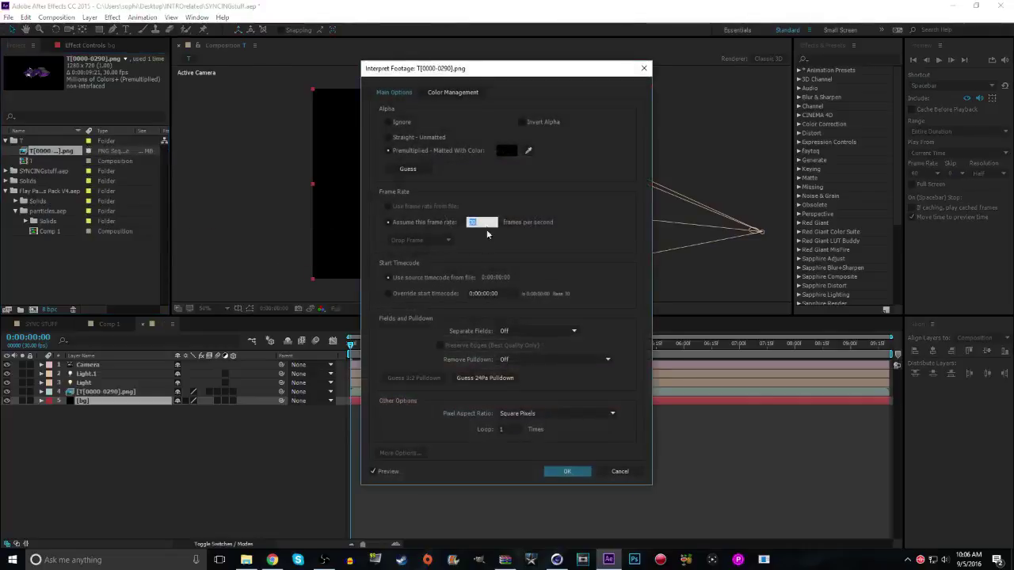
click(562, 472)
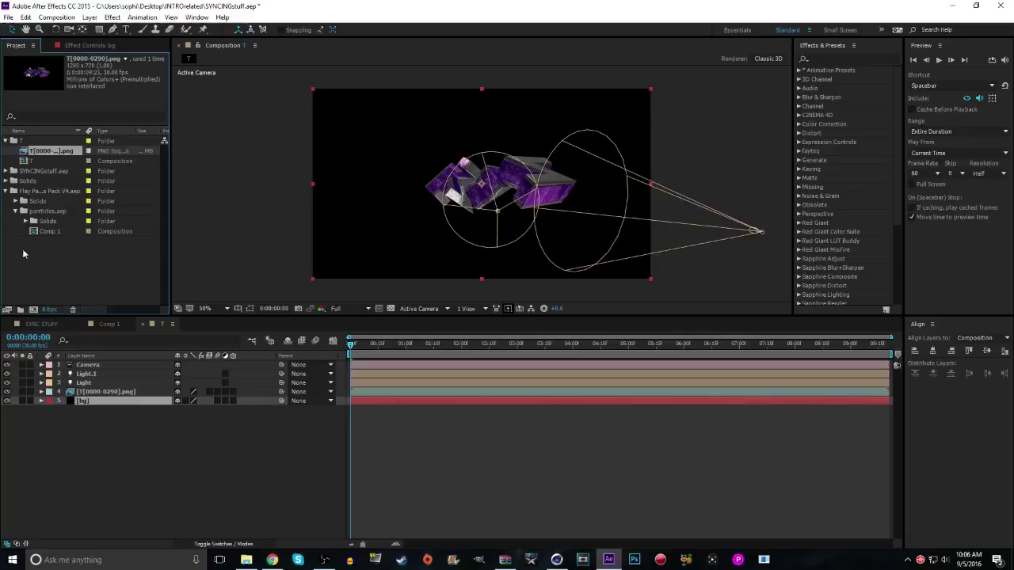
click(111, 458)
right_click(107, 469)
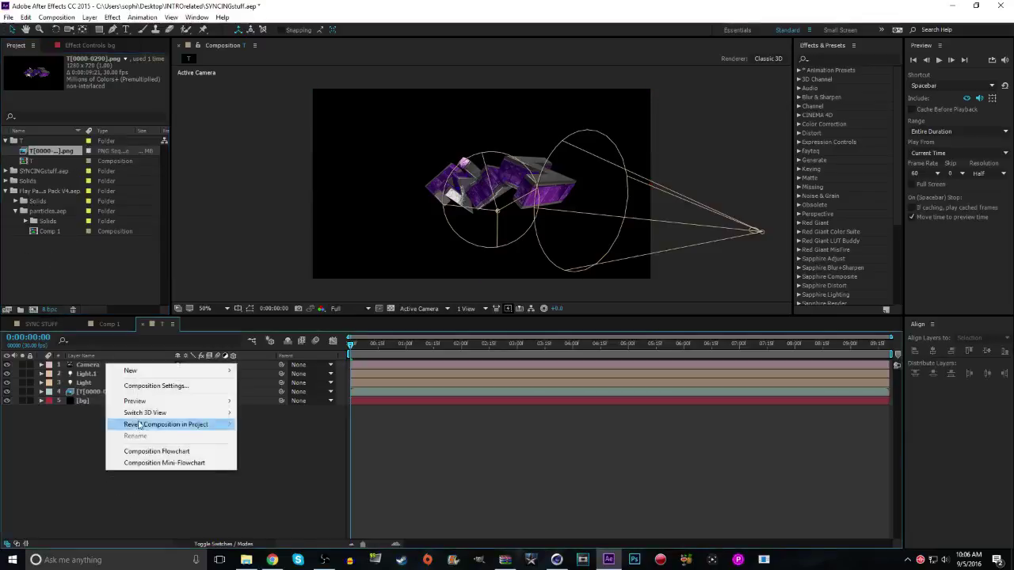
click(55, 483)
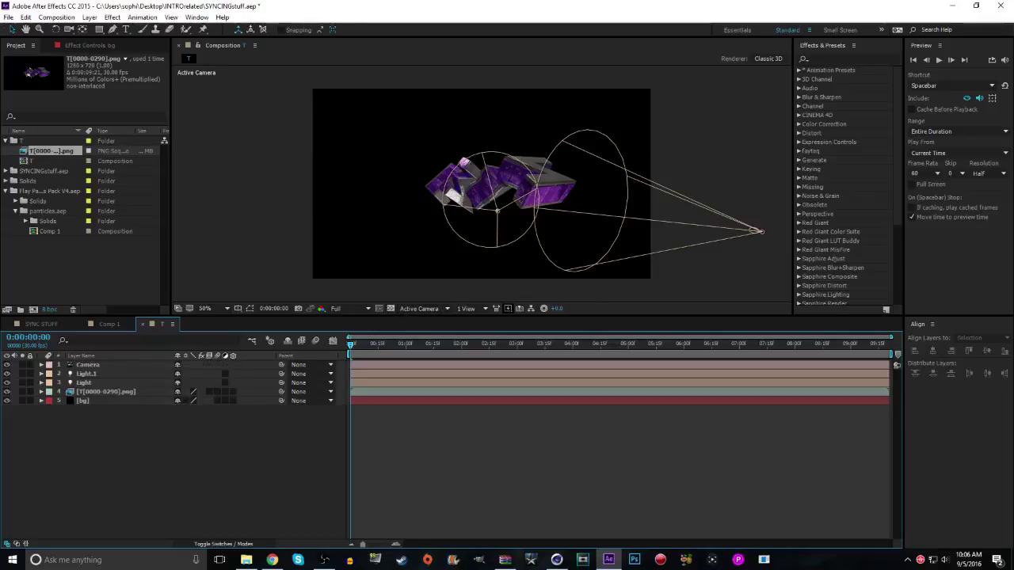
Set both the preview resolution and the composition viewer resolution to Quarter
click(1004, 173)
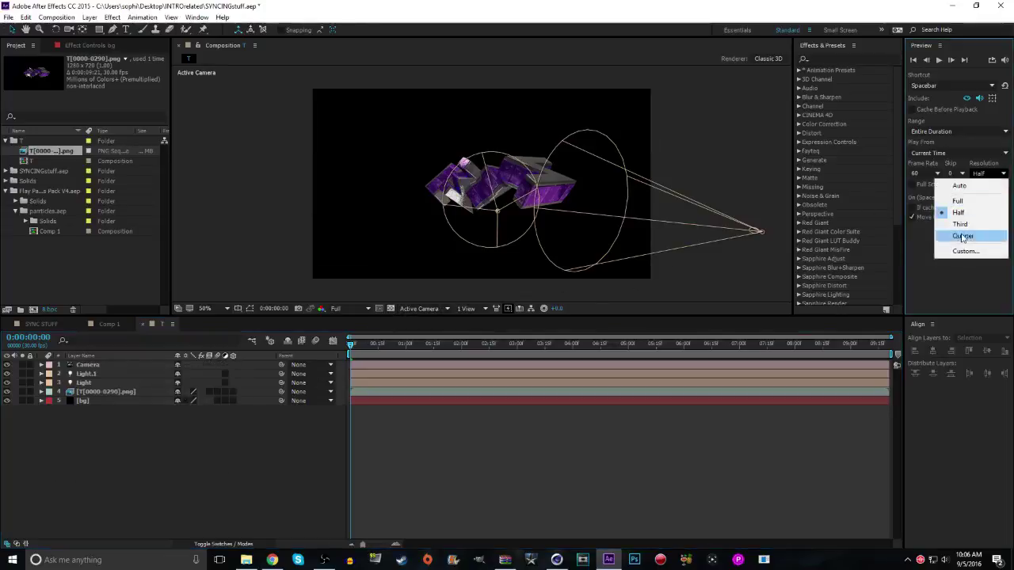
click(962, 236)
click(360, 309)
click(373, 371)
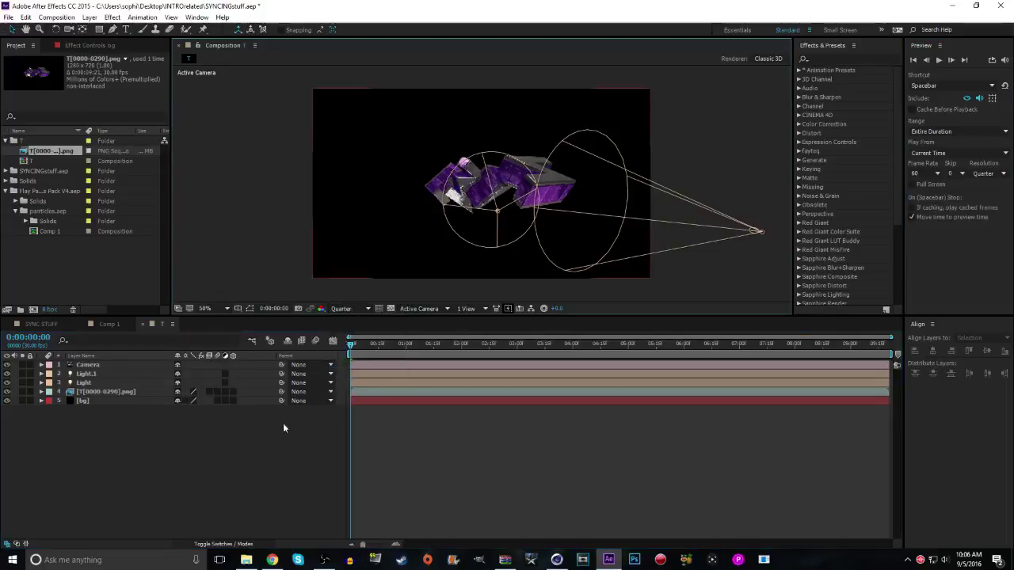
Play back part of the T composition and return to its first frame
click(944, 59)
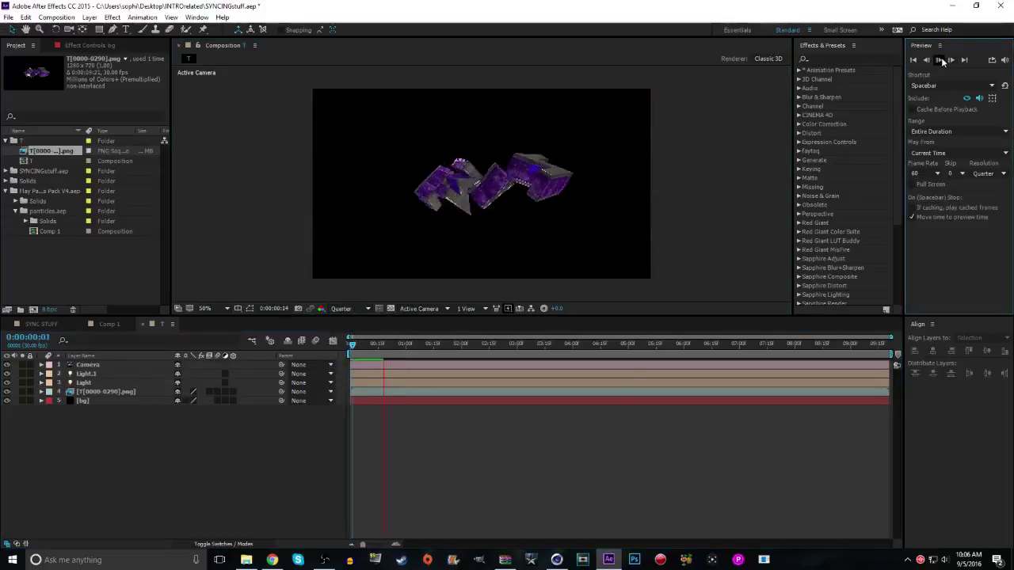
click(219, 498)
click(913, 60)
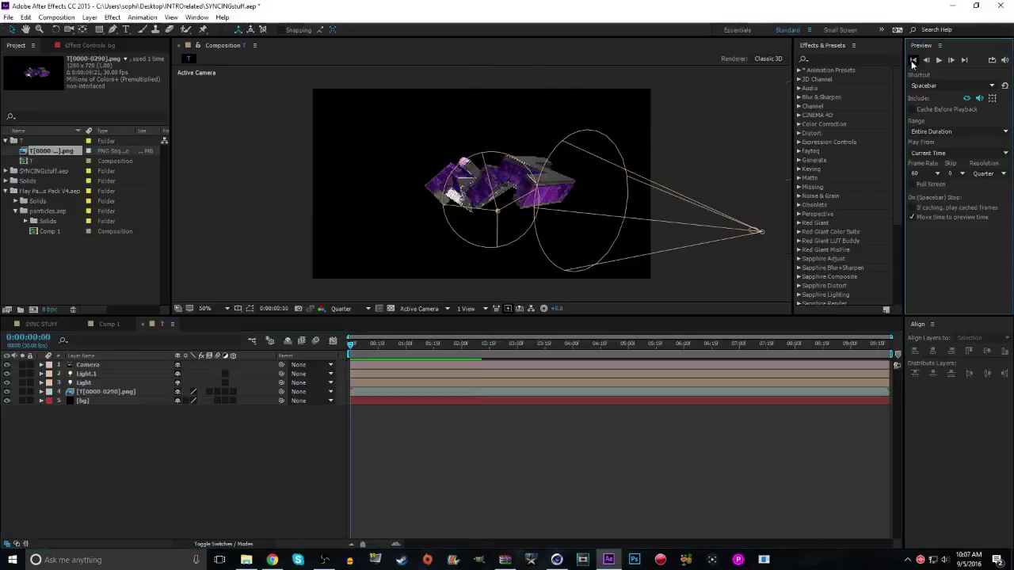
Add a black solid named cloud and place it between the PNG sequence and the bg layer
right_click(97, 476)
mouse_move(138, 381)
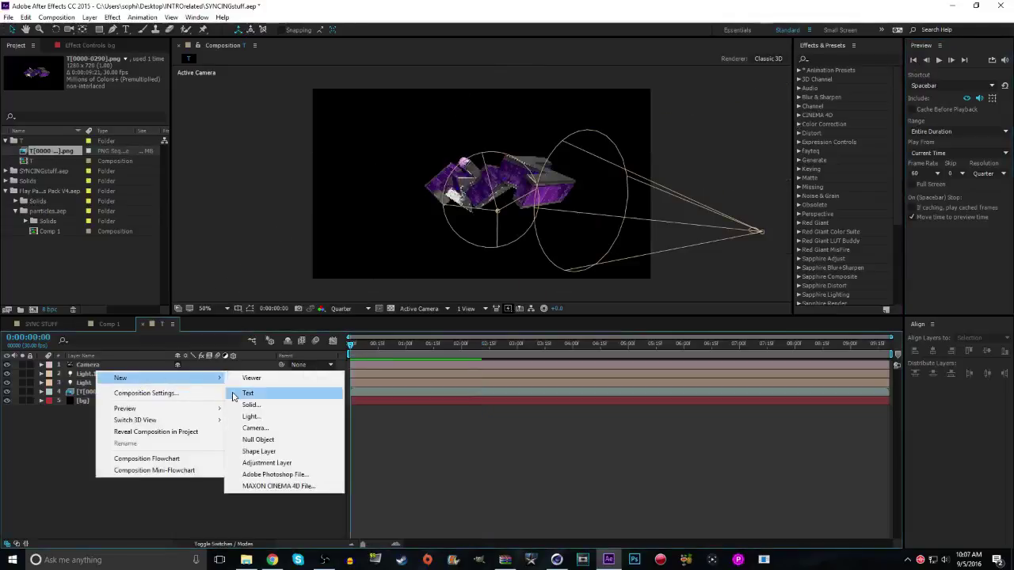
click(250, 405)
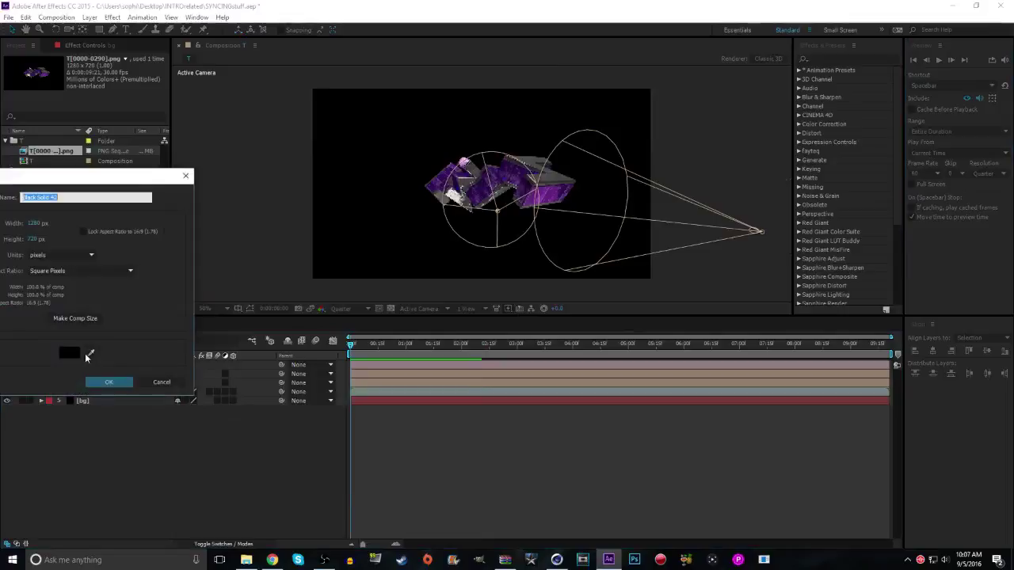
text(part)
key(BackSpace)
key(BackSpace)
key(BackSpace)
key(BackSpace)
text(oiloud)
key(Return)
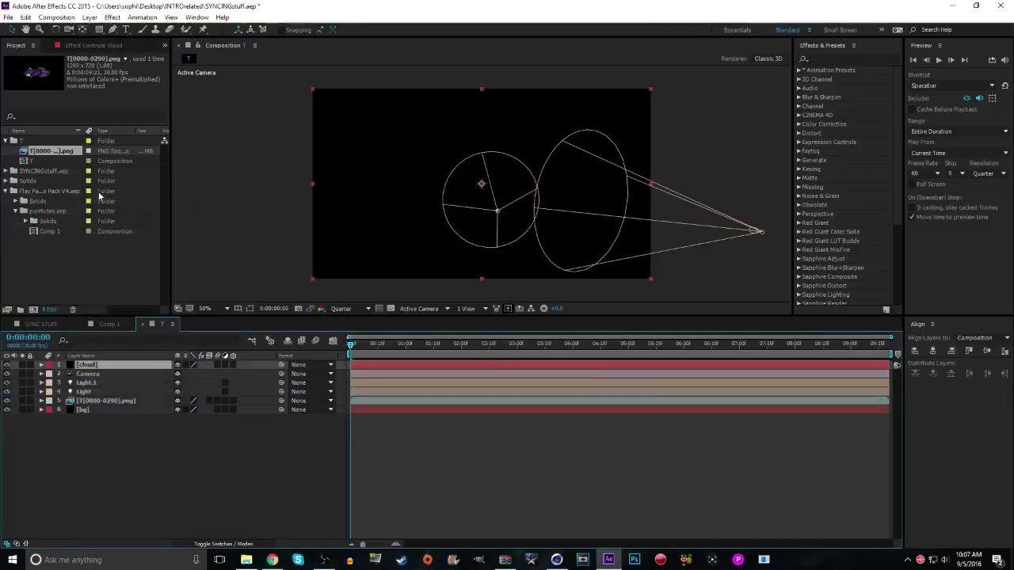
drag(119, 365, 119, 403)
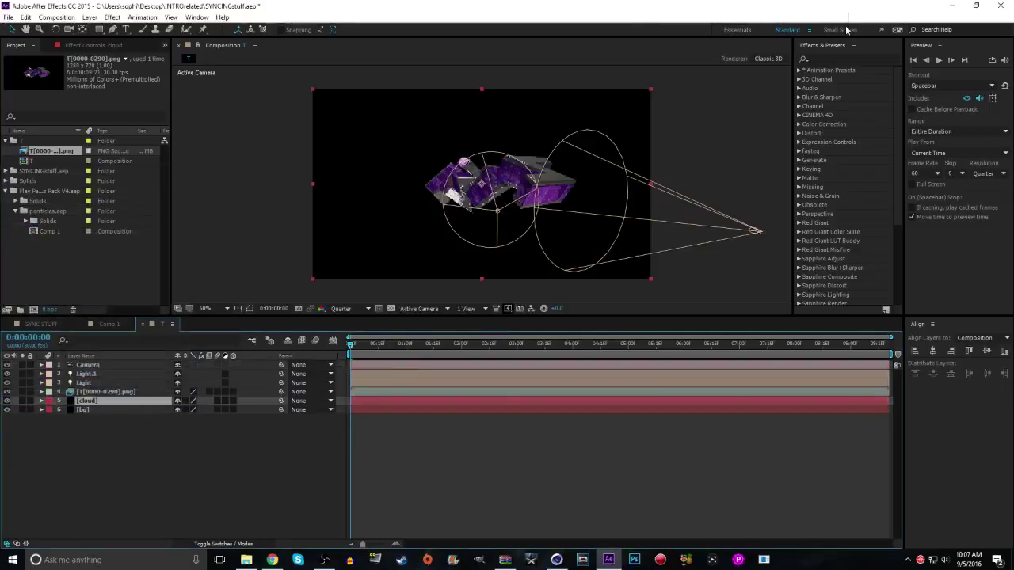
Find the Trapcode Form effect and apply it to the cloud layer
click(841, 57)
text(r)
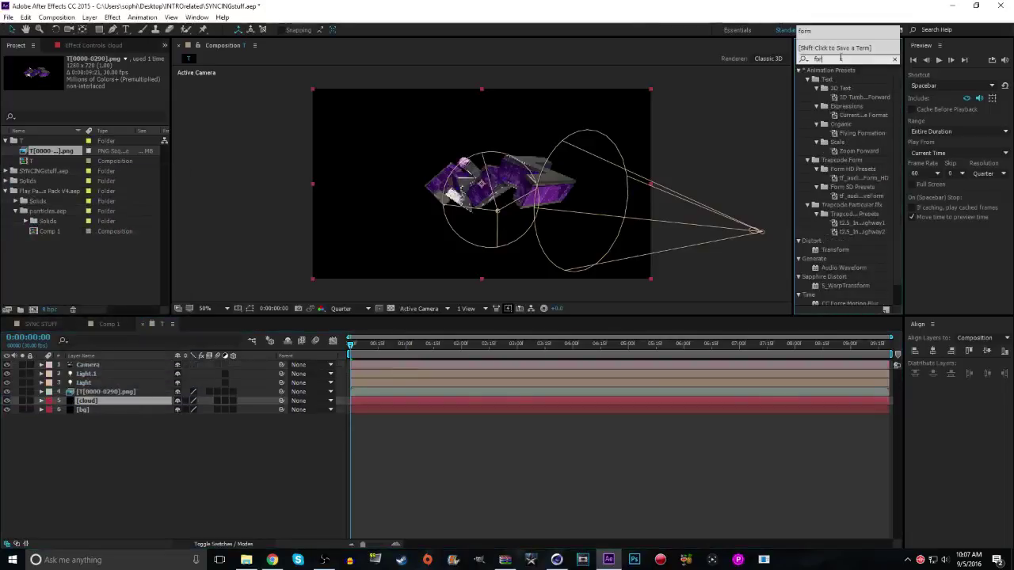
text(m)
drag(845, 270, 131, 405)
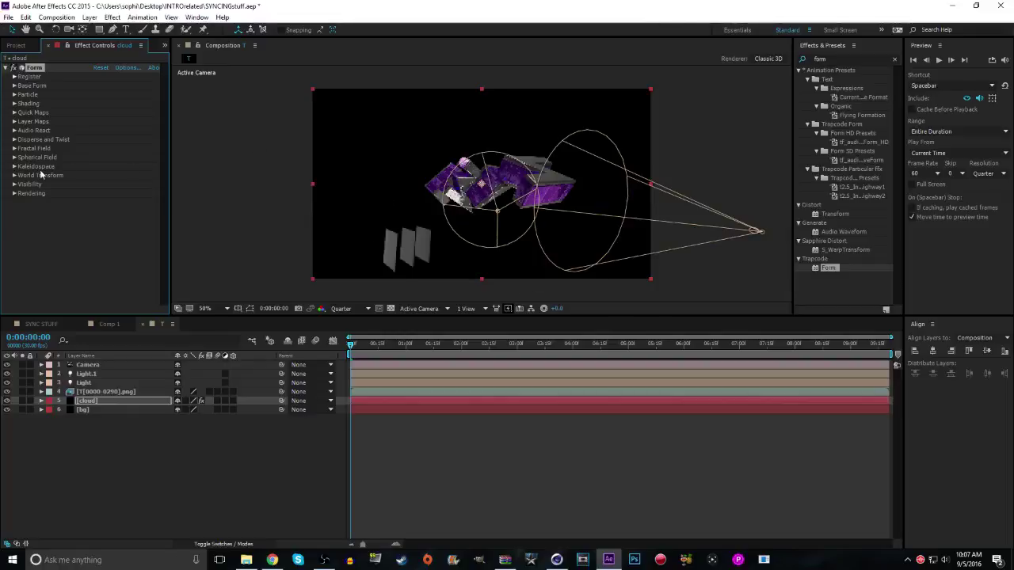
Set Form's Disperse value to 9500 on the cloud layer
click(15, 140)
click(96, 148)
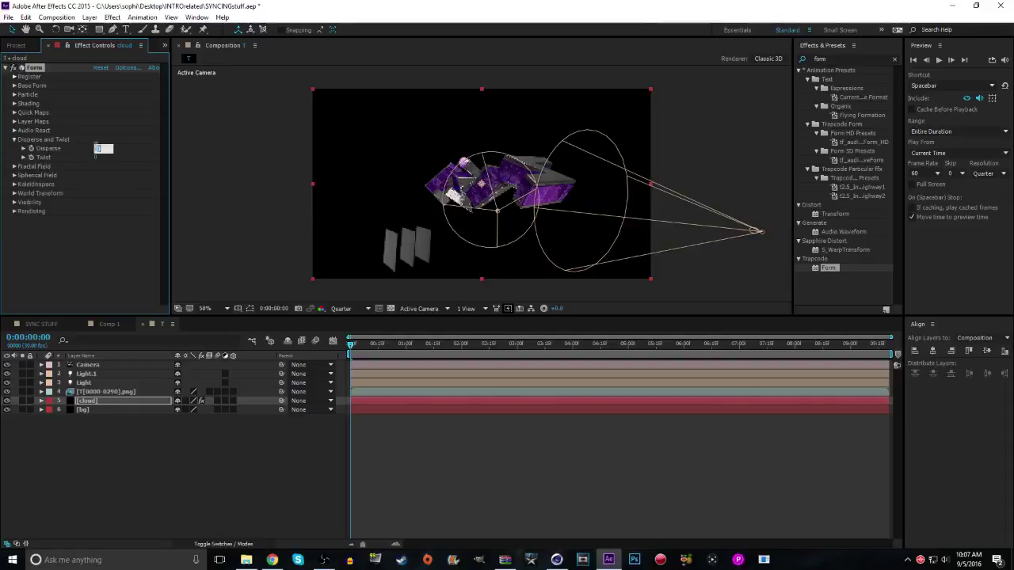
text(9500)
key(Return)
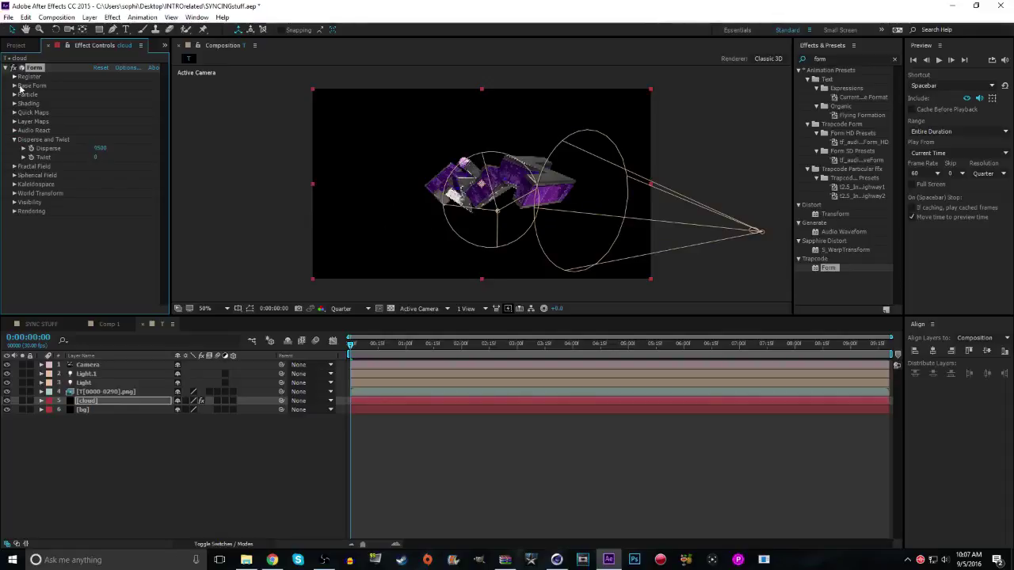
Set Form's particle type to Cloudlet with a size of 250 and an opacity of 1
click(14, 94)
click(111, 103)
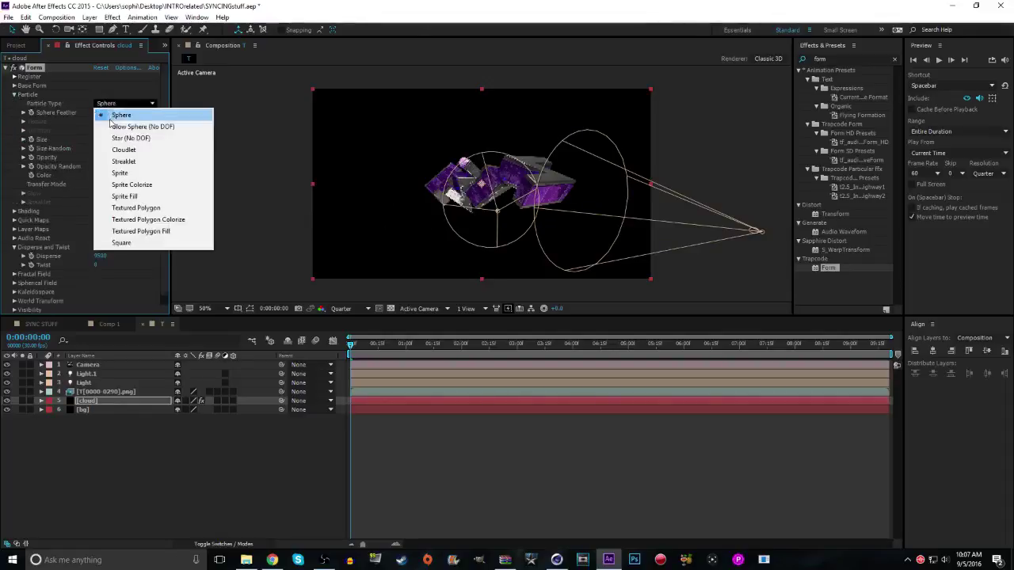
click(102, 142)
click(96, 139)
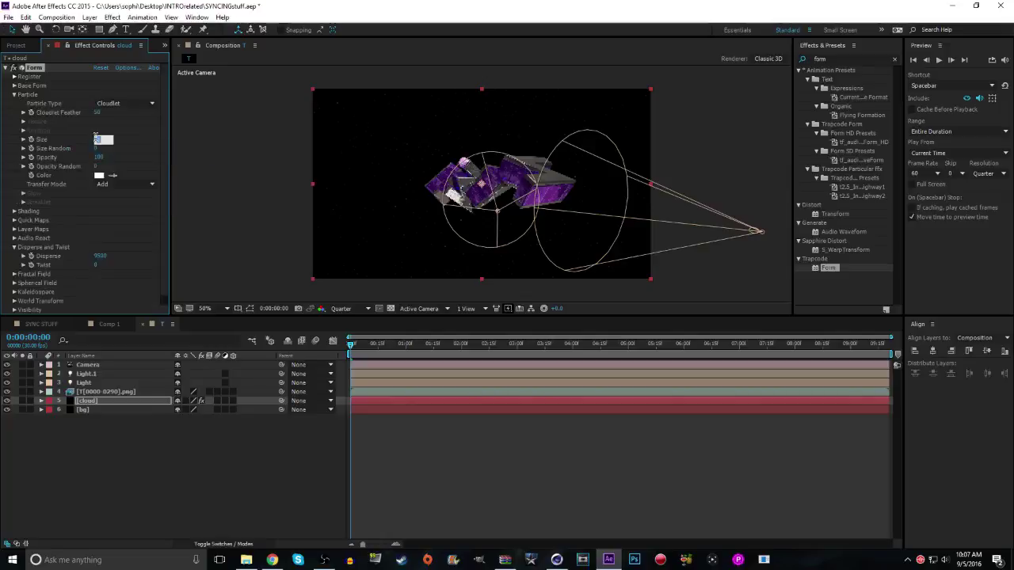
key(Return)
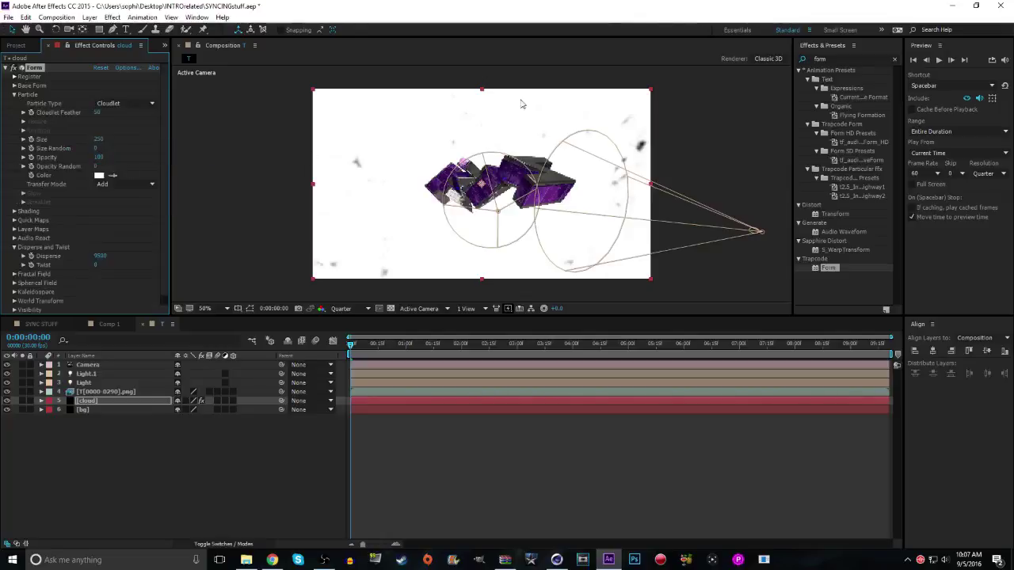
click(99, 158)
text(1)
key(Return)
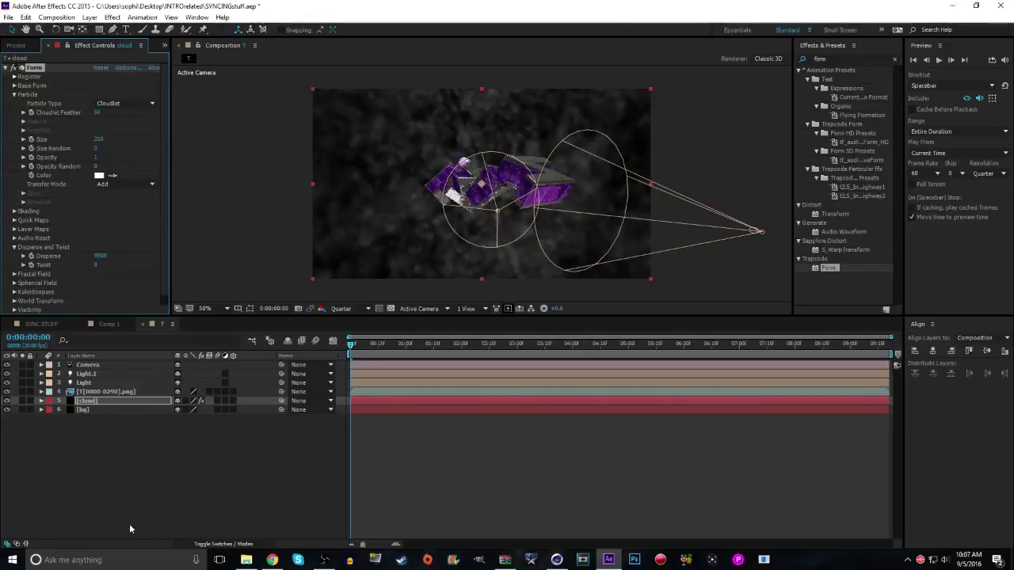
right_click(83, 370)
mouse_move(147, 377)
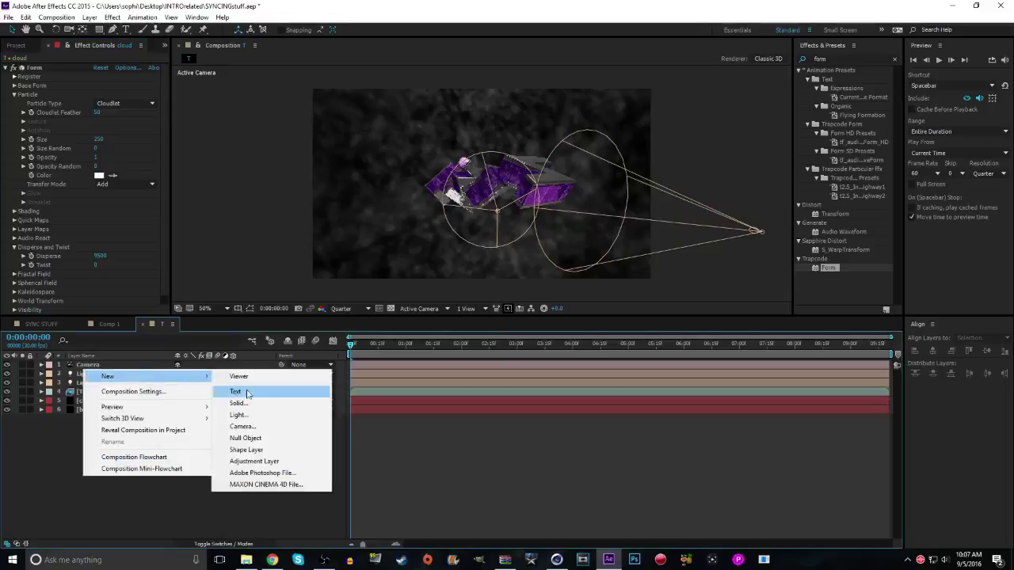
click(40, 479)
Switch to the particle composition Comp 1, show its Black solid 999 layer and inspect it around the 10-second mark
click(18, 47)
click(53, 273)
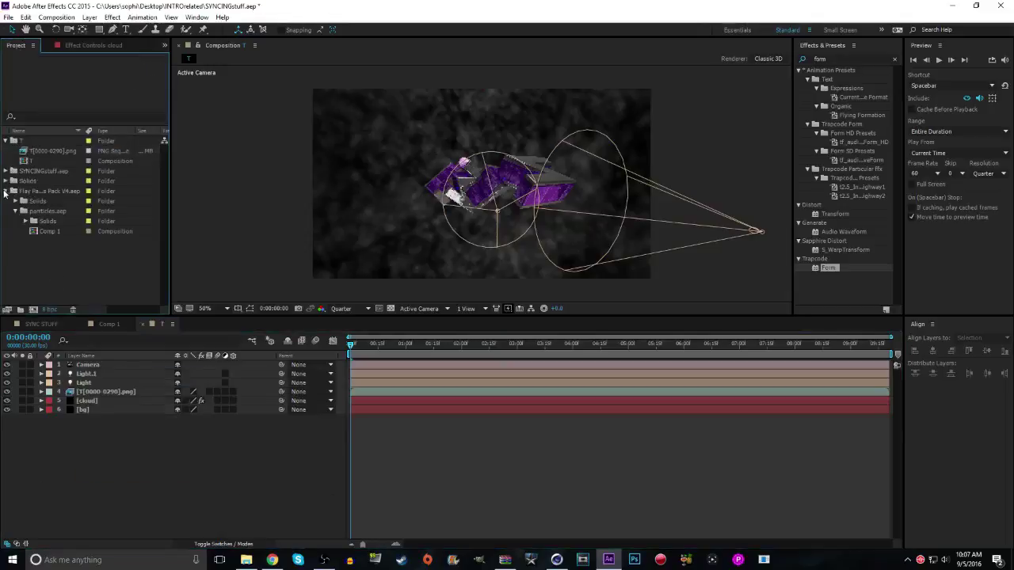
click(113, 325)
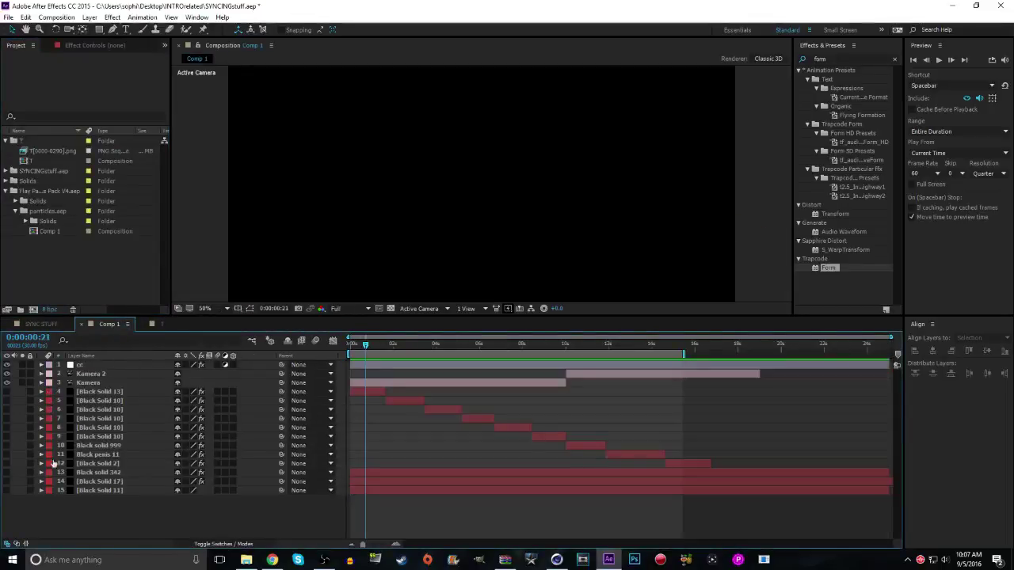
click(6, 446)
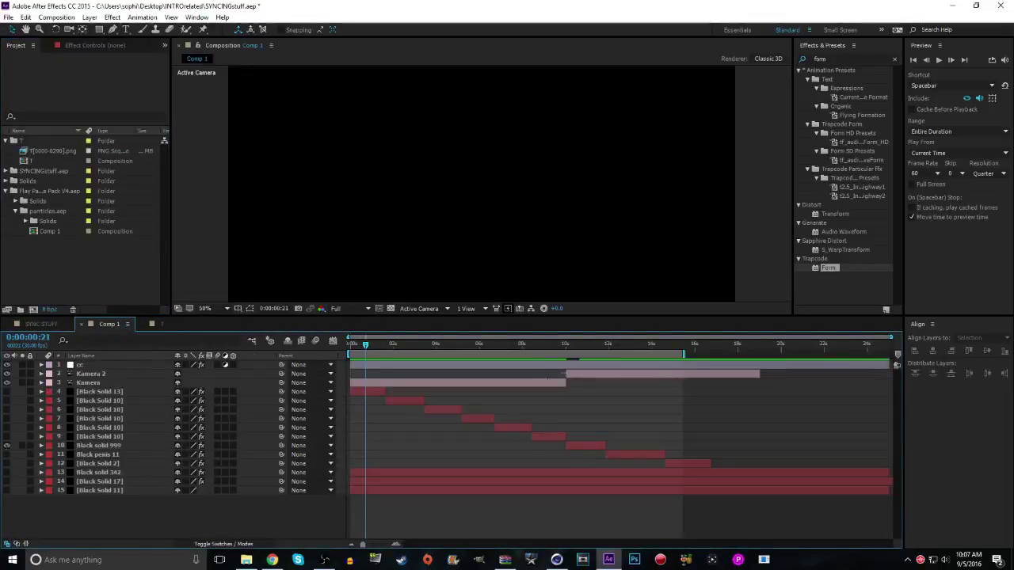
click(109, 447)
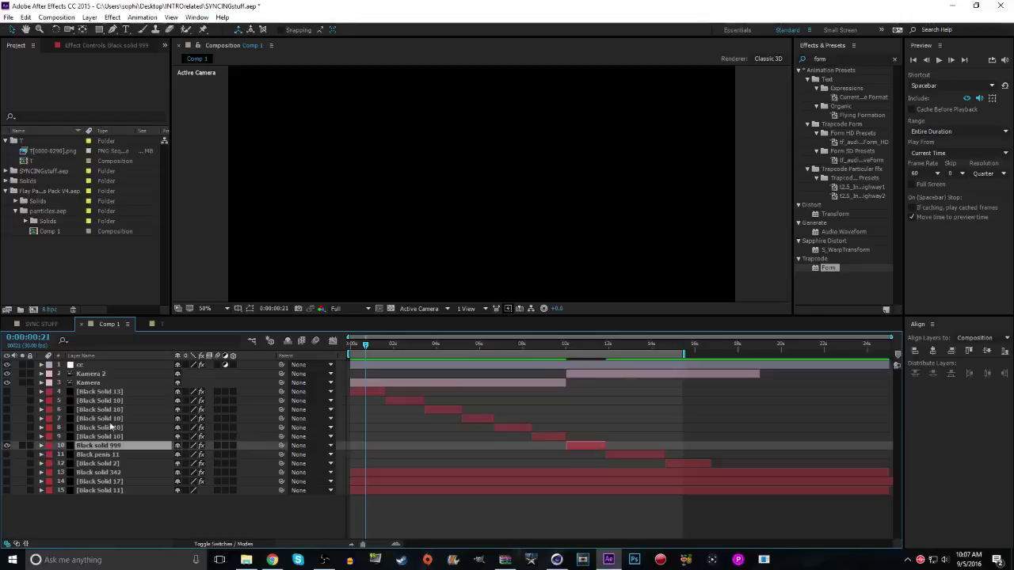
click(559, 347)
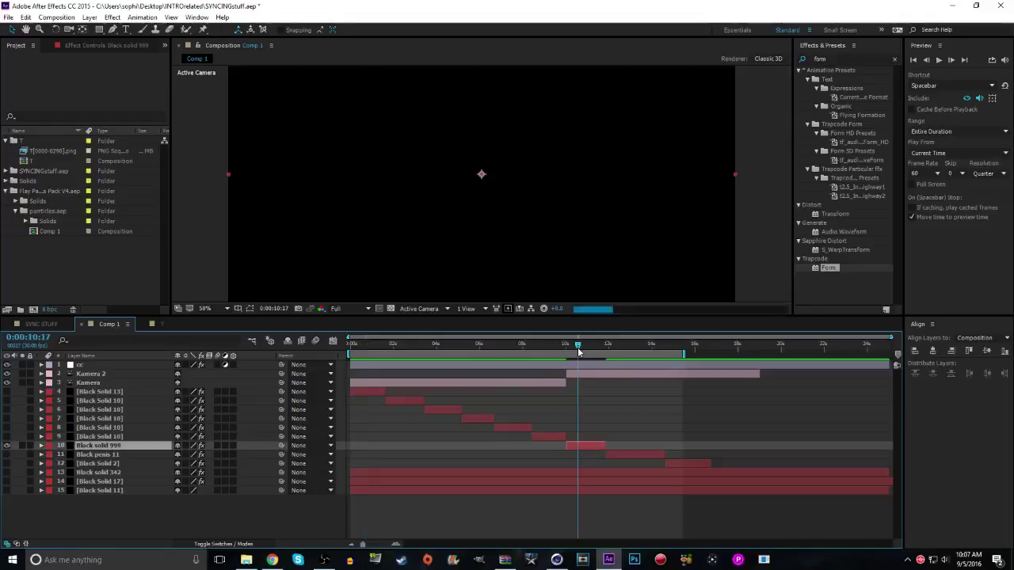
drag(560, 352, 546, 347)
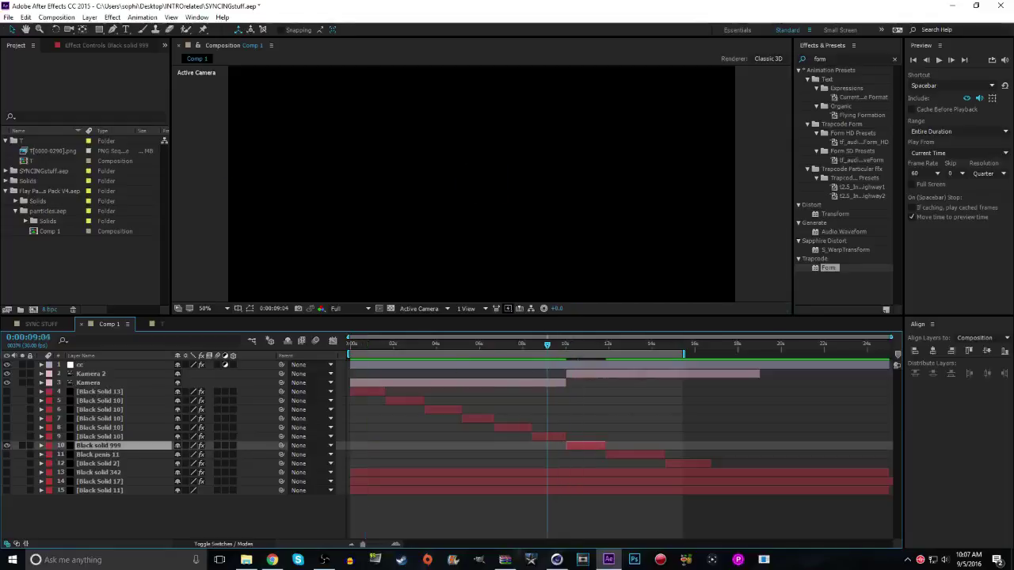
Hide Black solid 999 and show particle layers 4 to 8 in Comp 1, with the current time at 0:00:05:21
click(7, 445)
click(7, 438)
click(6, 427)
click(521, 347)
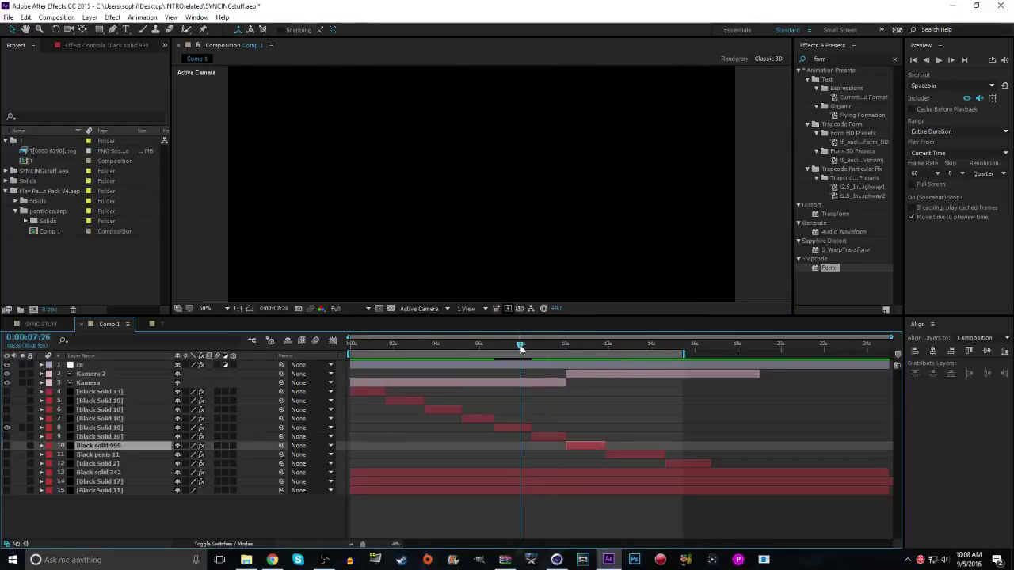
drag(521, 349, 473, 349)
drag(7, 414, 9, 390)
Set the Comp 1 viewer resolution to Quarter and clear the layer selection
click(337, 309)
click(355, 371)
click(262, 527)
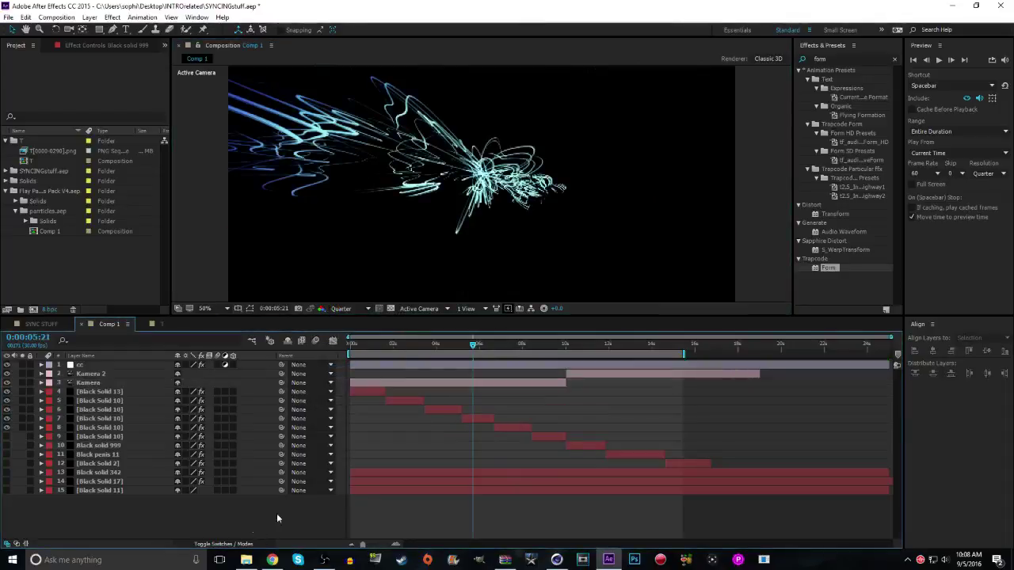
Copy Comp 1's Black Solid 10 layer active at 0:00:04:08 into composition T, directly below the T[0000-0290].png layer
drag(468, 346, 442, 348)
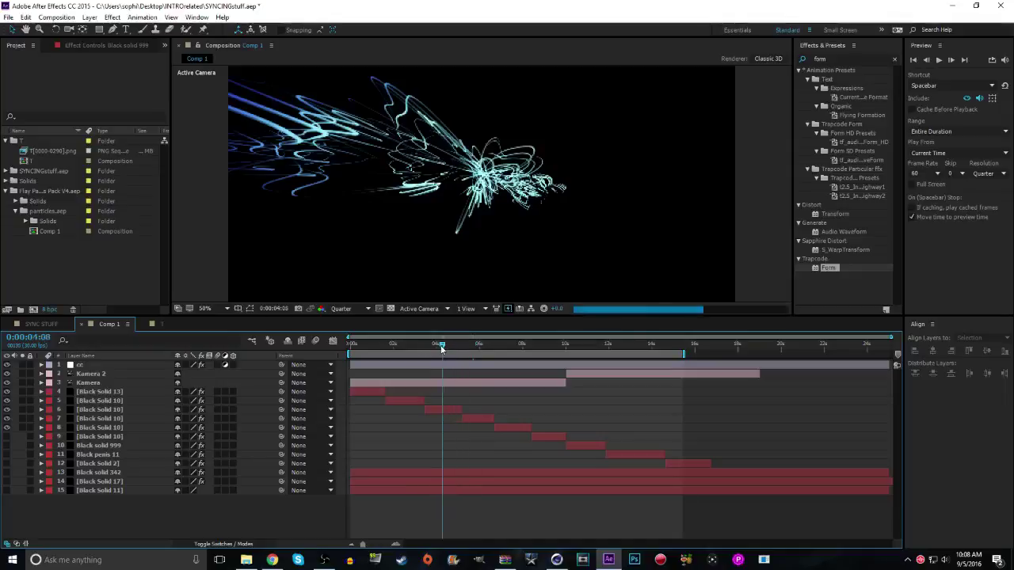
click(103, 409)
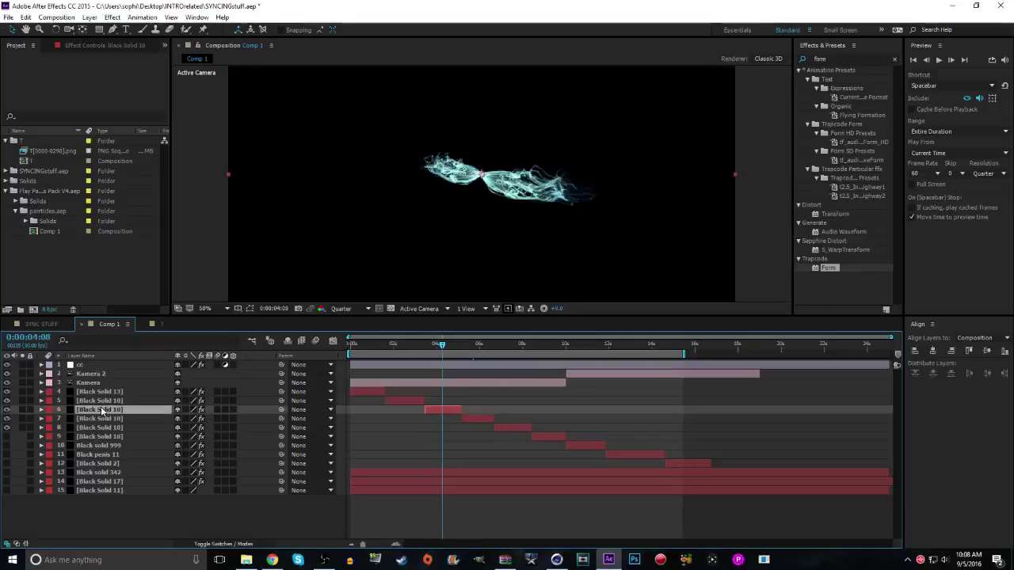
click(158, 325)
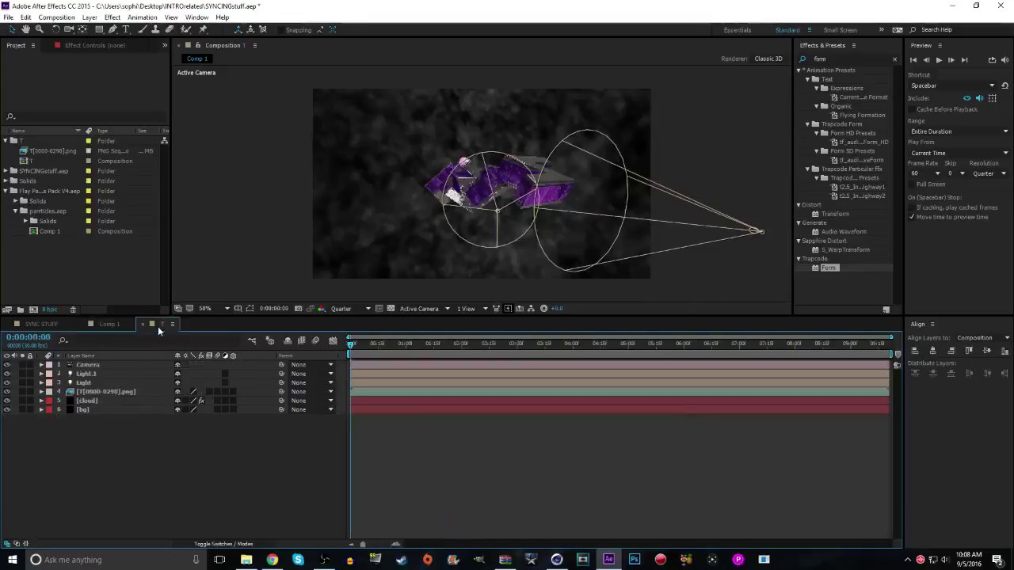
key(ctrl+v)
drag(82, 365, 94, 397)
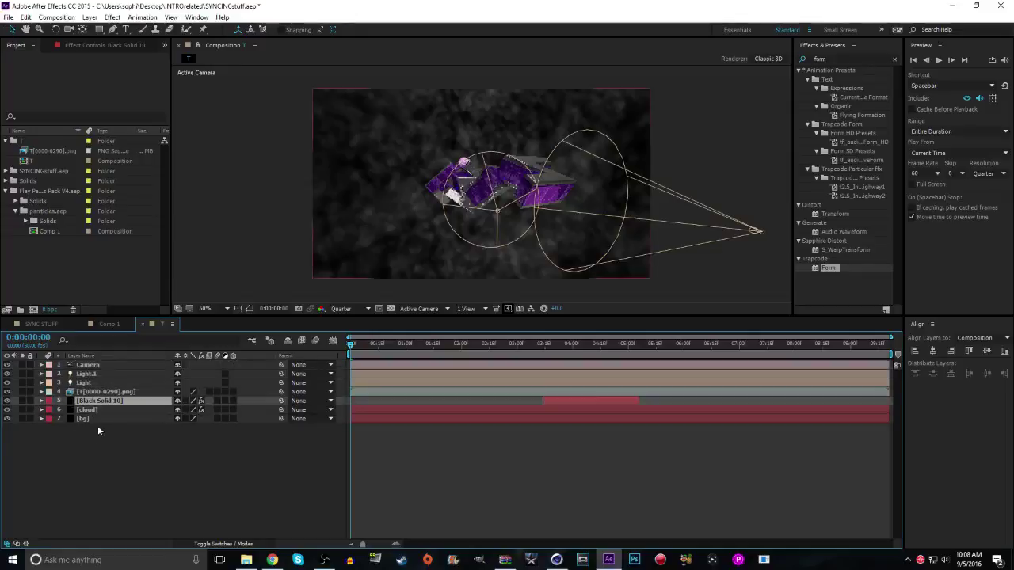
Create a black solid named dots and place it between the Black Solid 10 and cloud layers
right_click(127, 480)
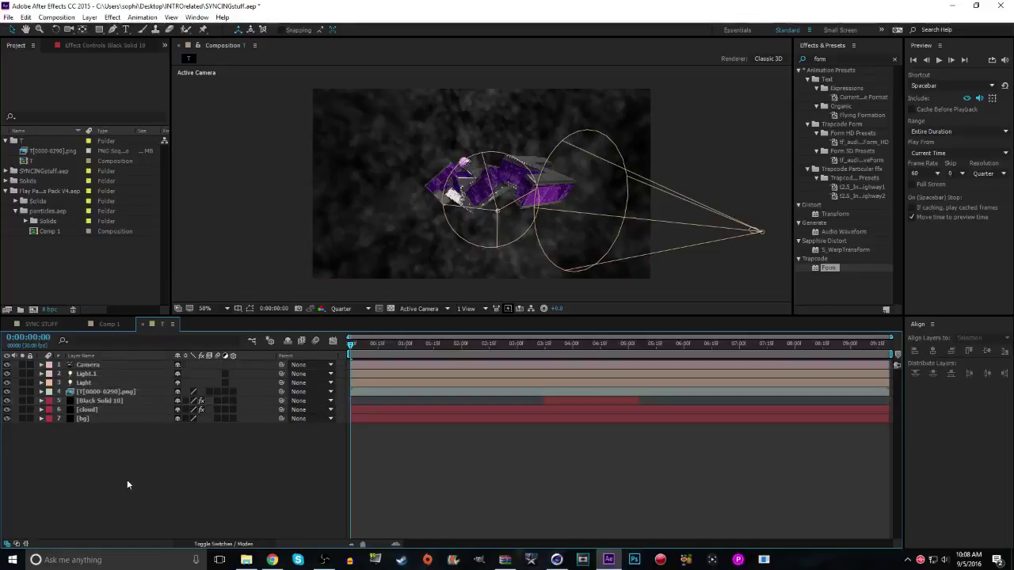
mouse_move(167, 382)
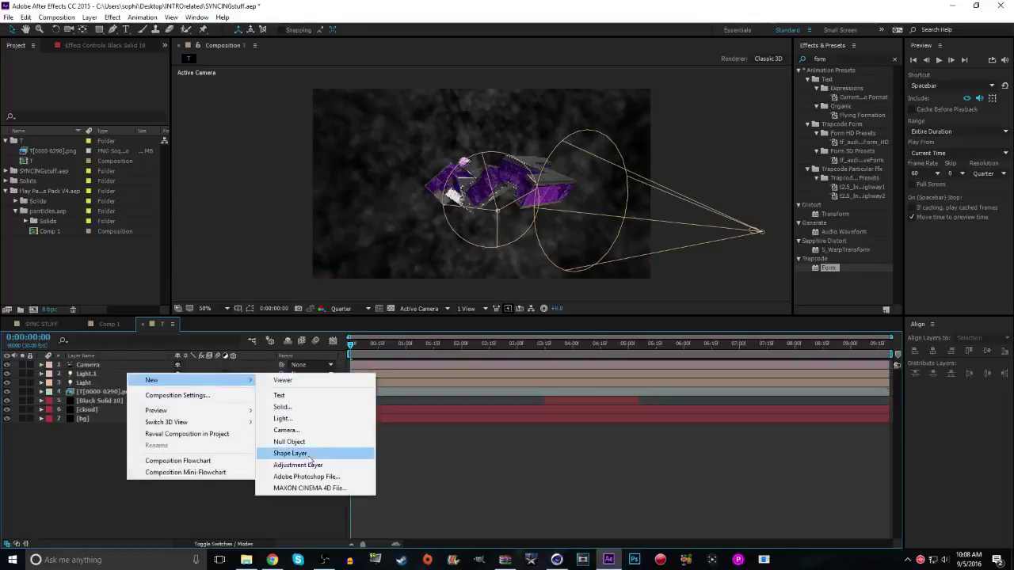
click(278, 408)
text(dots)
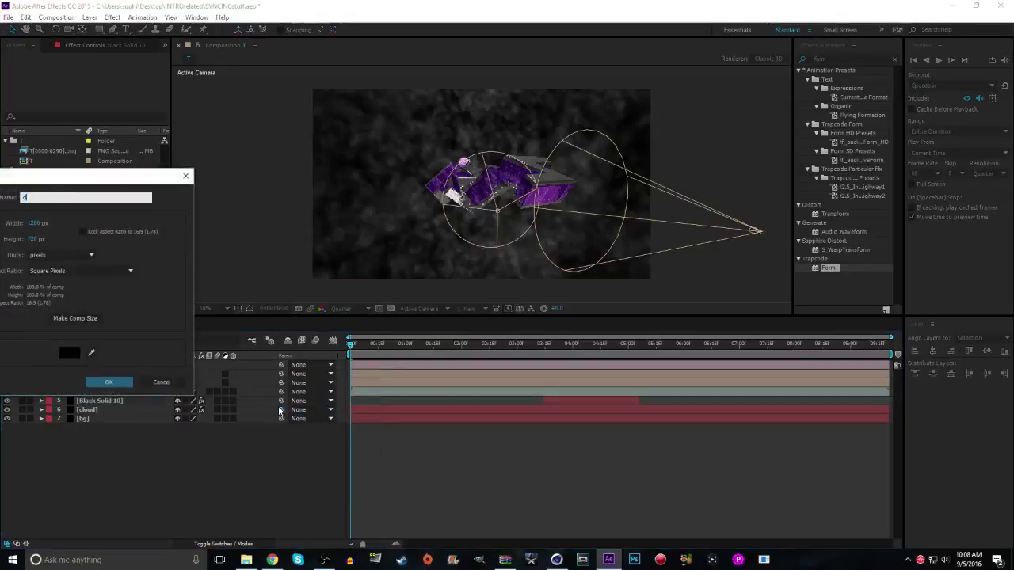
key(Return)
drag(131, 365, 131, 415)
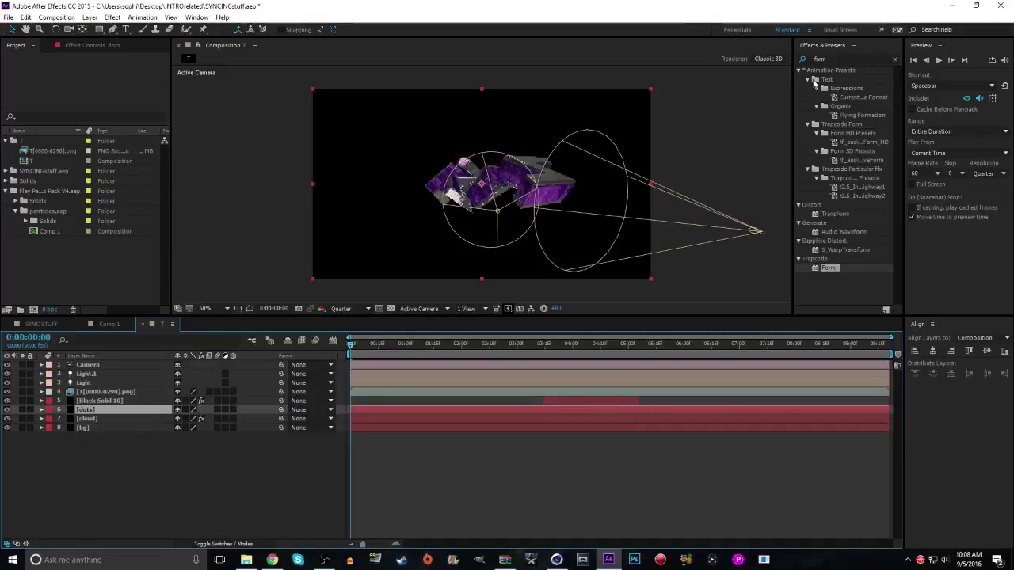
Apply the Form effect to the dots layer and set its Disperse to 9500
drag(835, 268, 123, 412)
click(14, 139)
click(97, 149)
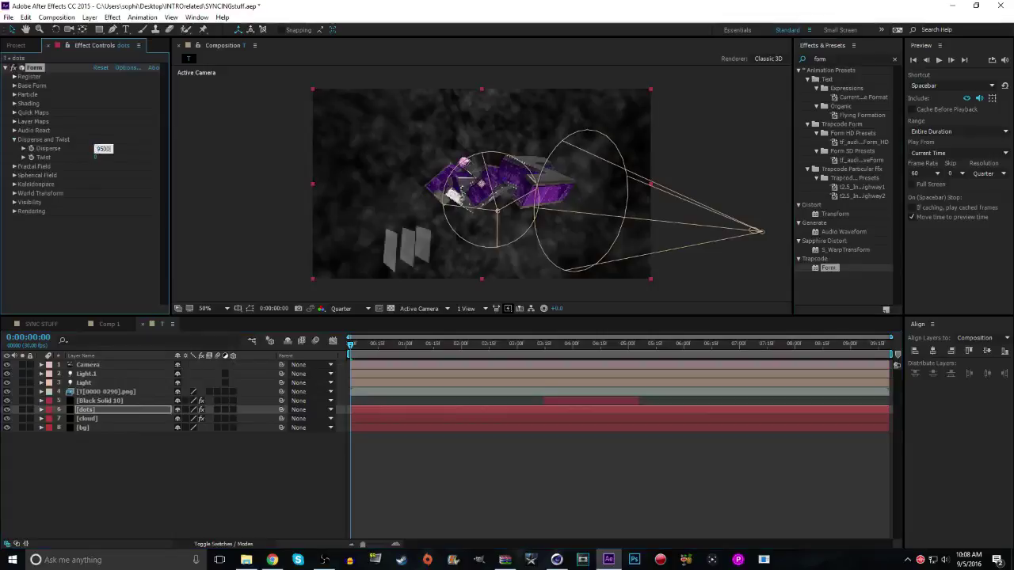
text(9500)
key(Return)
Set the cloud layer's Form particle color to a dark purple sampled from the rendered letter
click(15, 95)
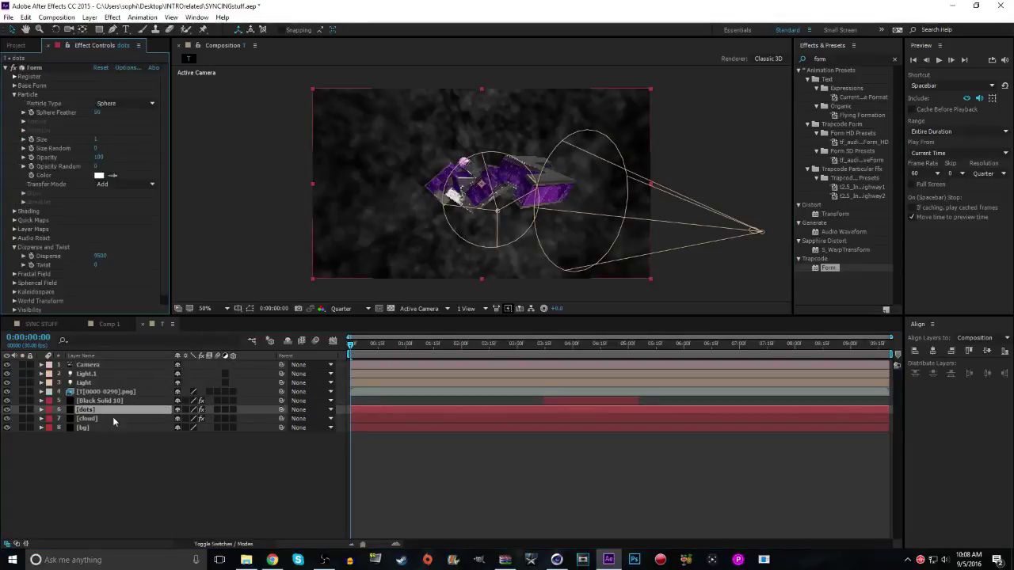
click(109, 419)
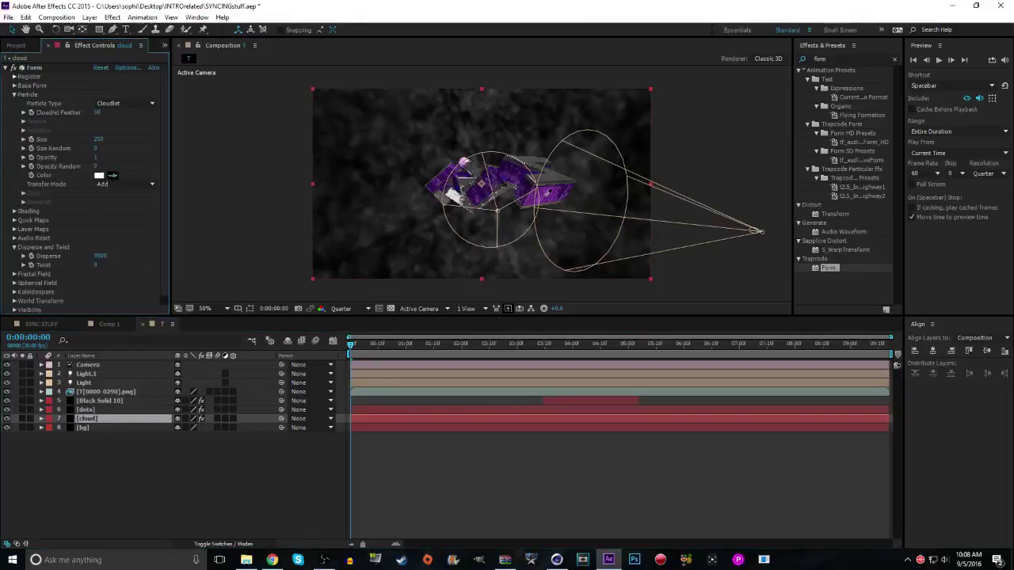
click(544, 197)
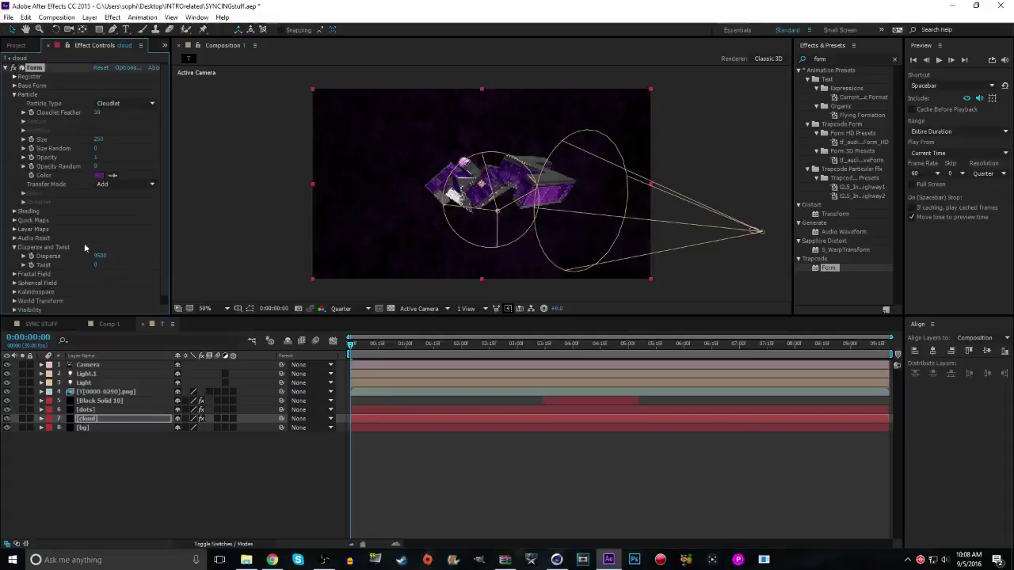
Sample the letter's purple as the dots layer's Form particle color and change it to a brighter purple
click(101, 409)
click(112, 175)
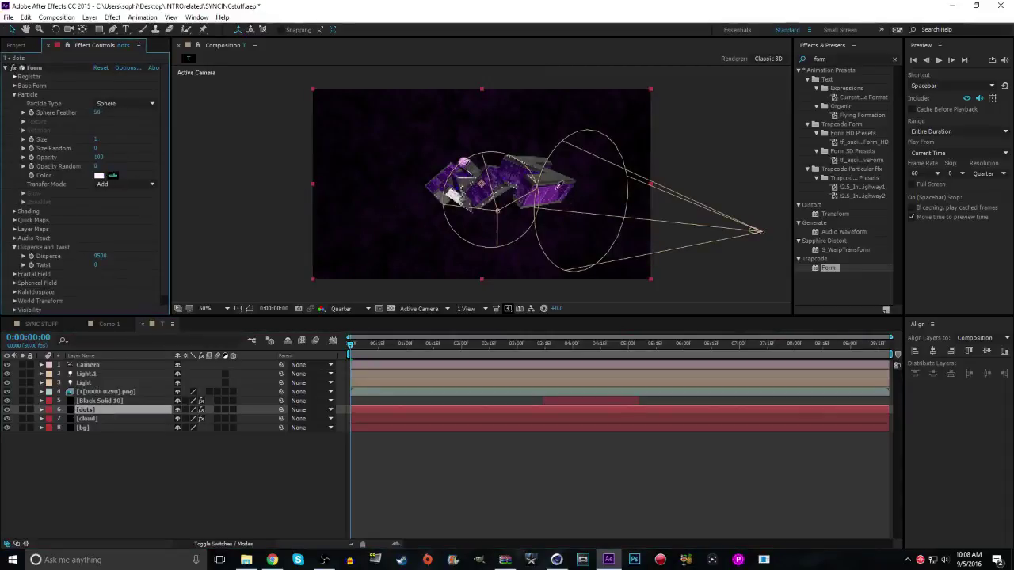
click(555, 190)
click(99, 175)
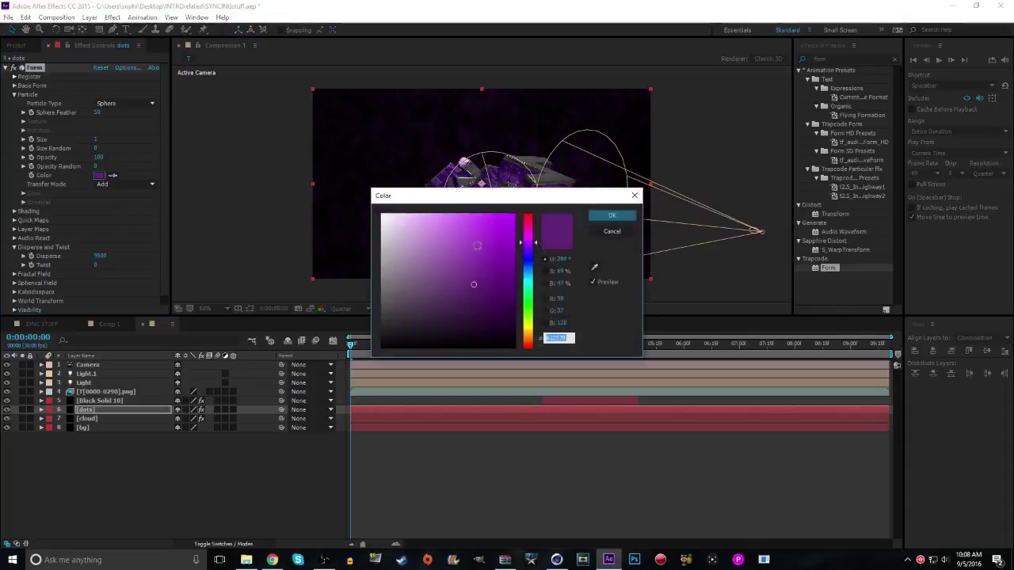
click(464, 233)
click(612, 217)
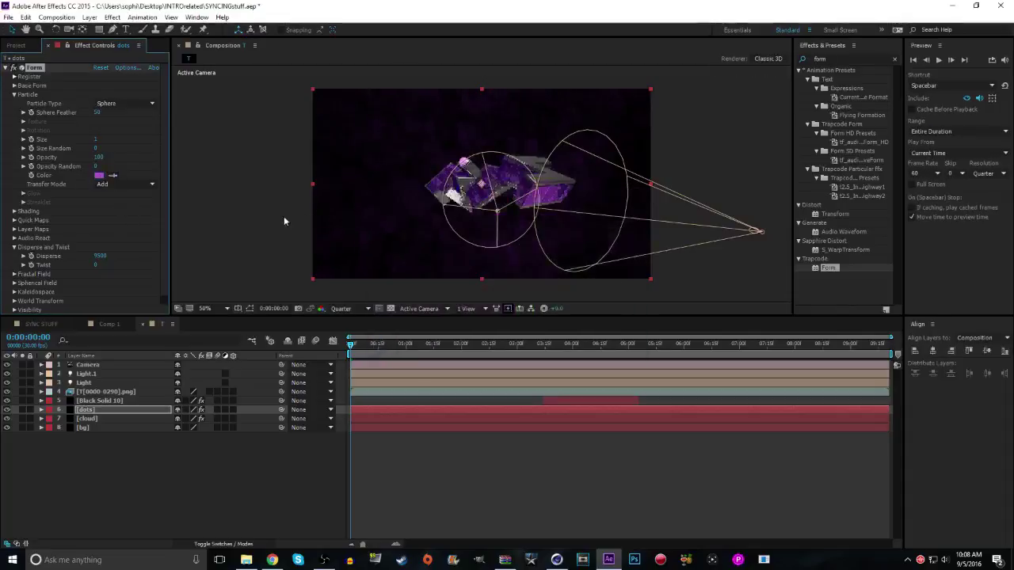
click(122, 103)
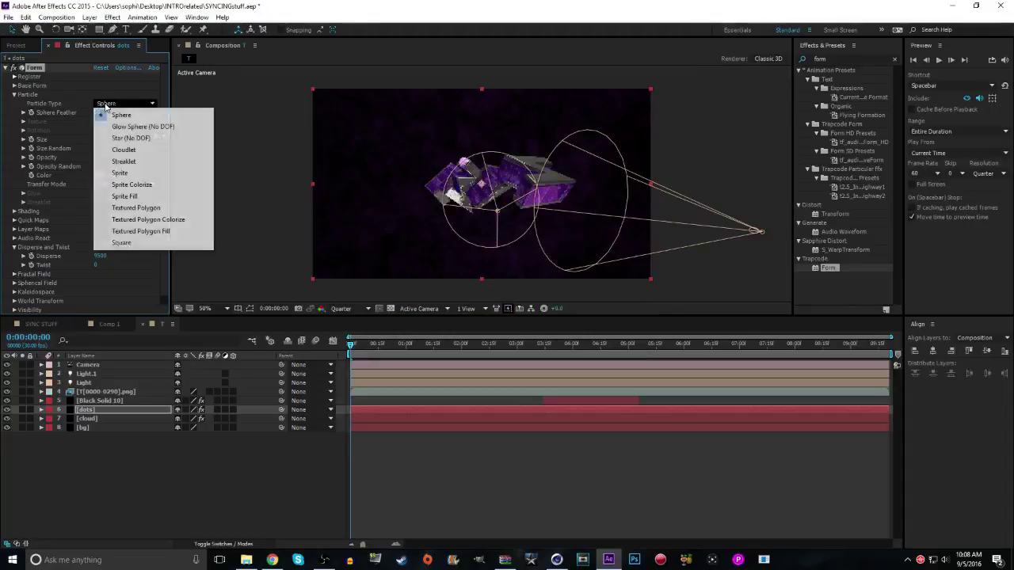
click(124, 103)
click(79, 92)
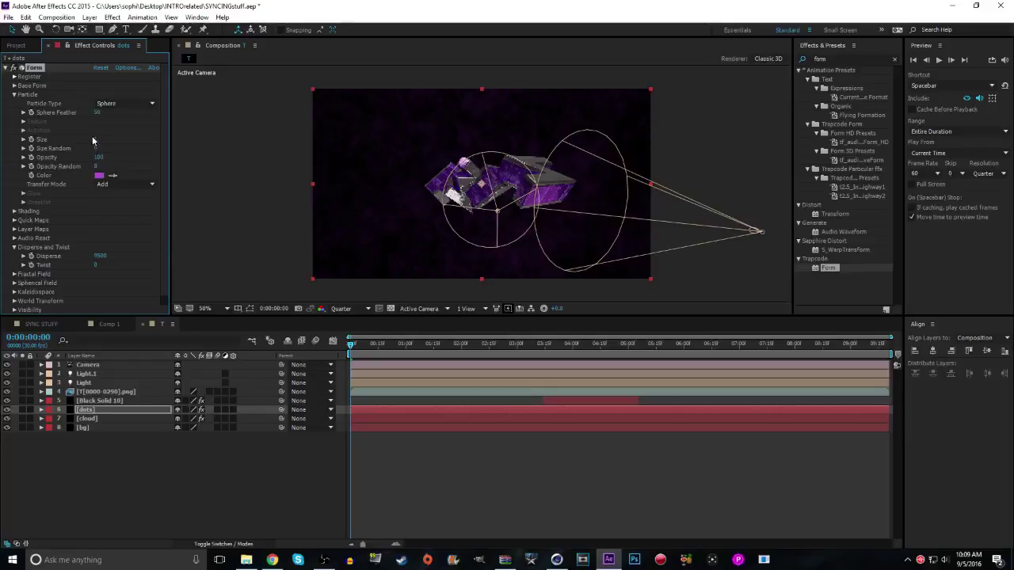
Try larger Form particle sizes on the dots layer, including 20, 5 and 10
drag(102, 140, 116, 140)
click(96, 139)
text(20)
key(Return)
click(98, 139)
text(5)
key(Return)
click(100, 140)
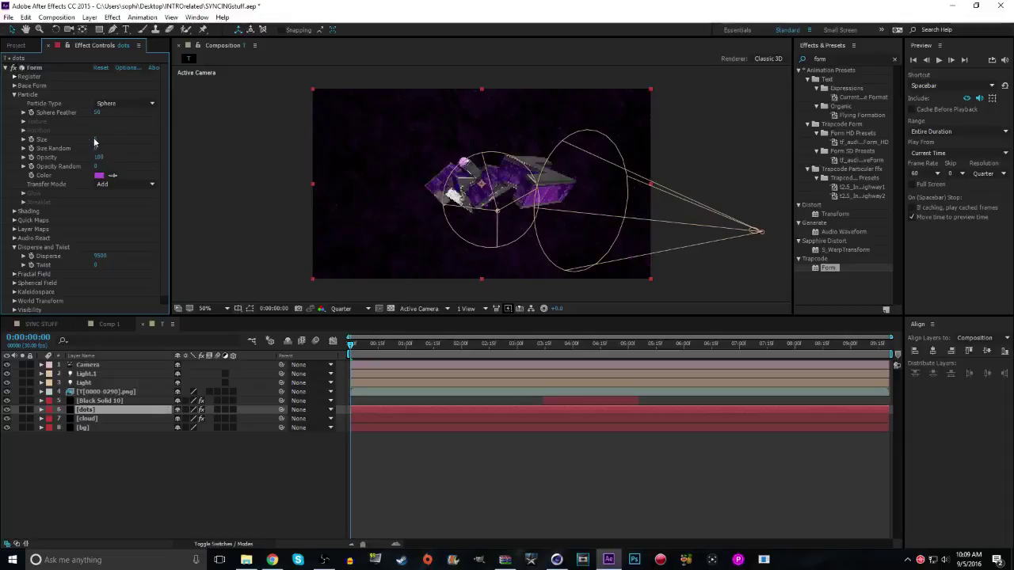
click(117, 410)
click(101, 139)
key(Return)
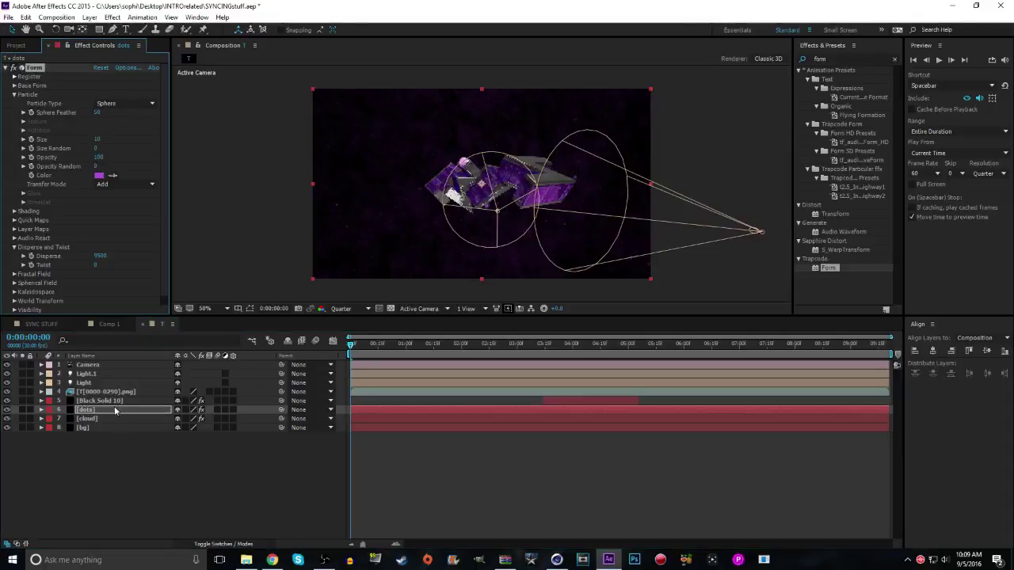
Set Form's Disperse to 1000 and the particle size to 1 on the dots layer
click(115, 410)
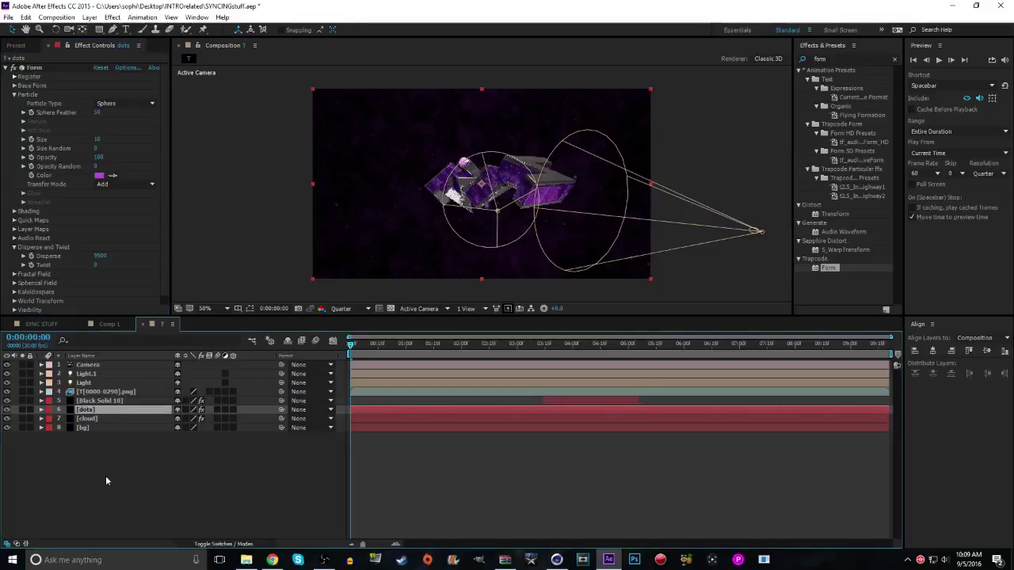
drag(107, 255, 56, 256)
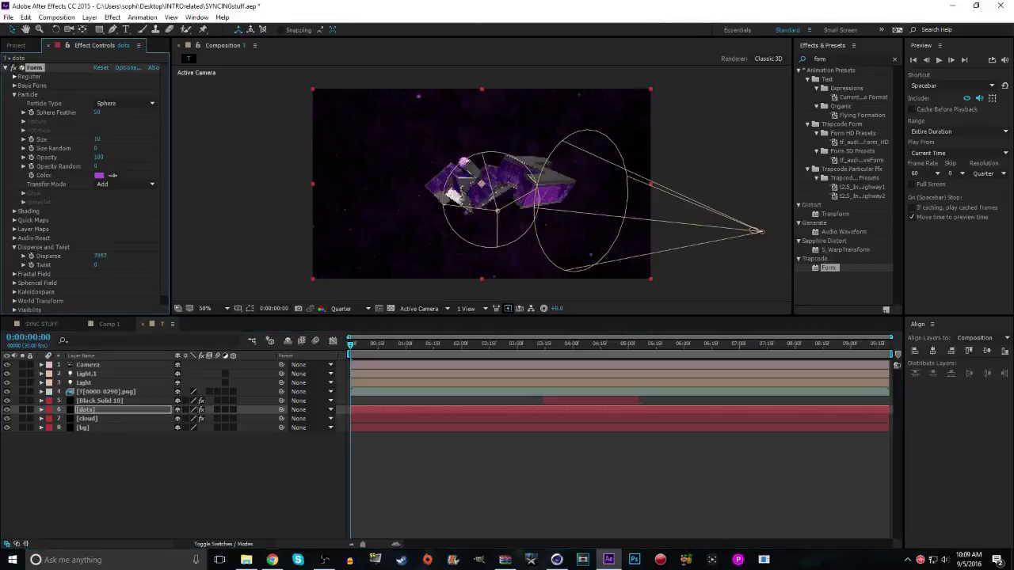
click(102, 256)
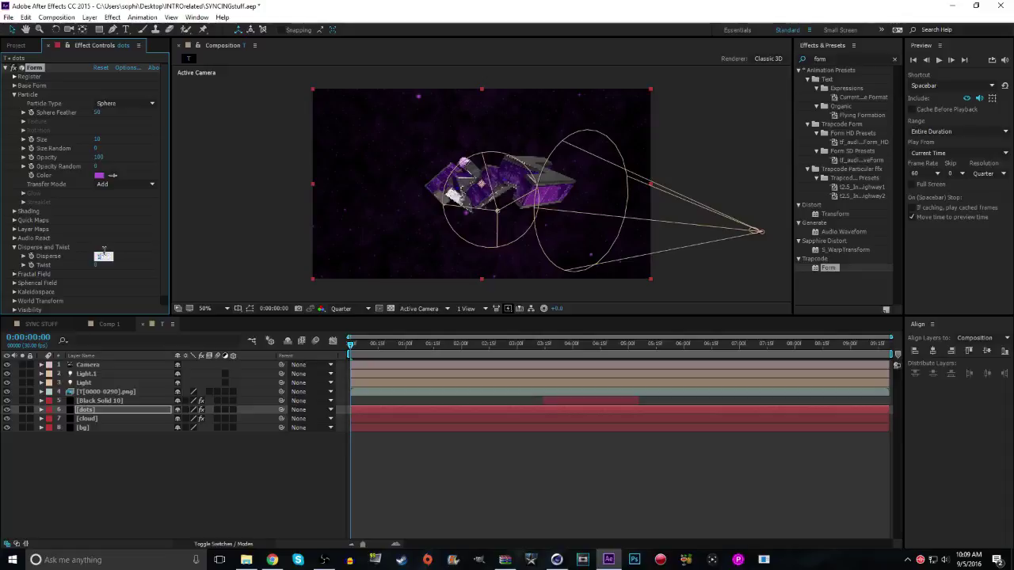
text(1000)
key(Return)
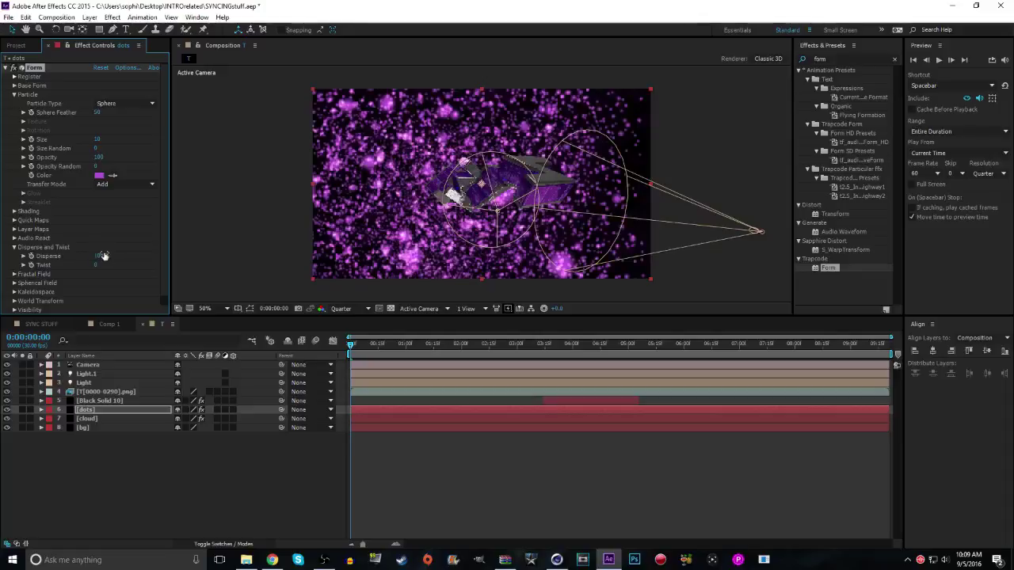
click(96, 140)
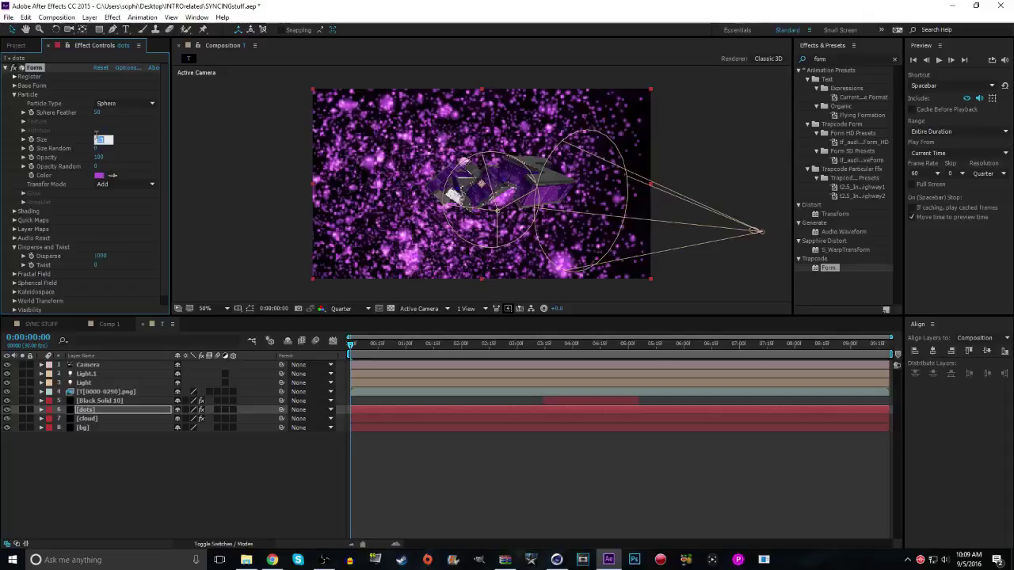
text(0)
key(Return)
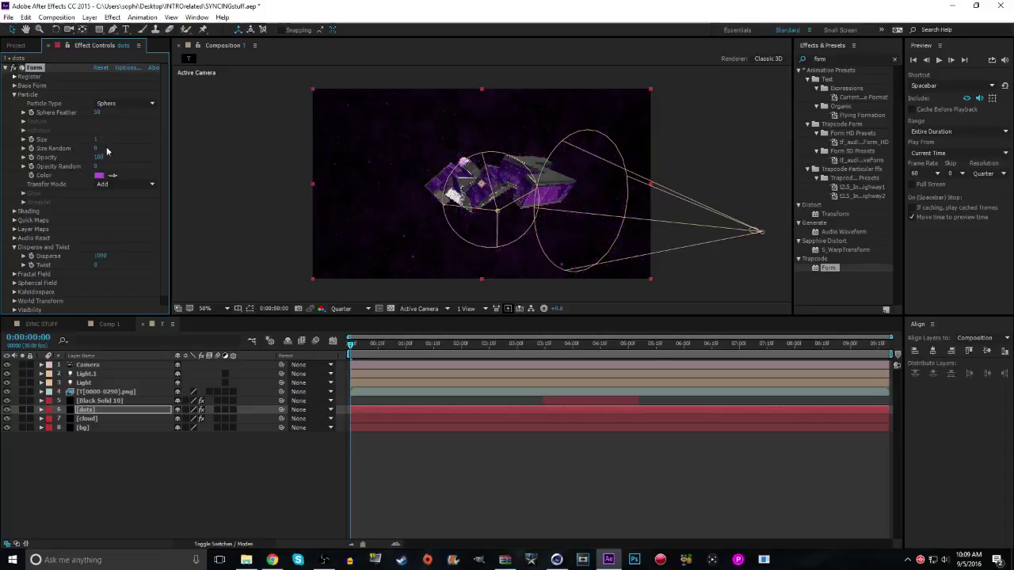
Extend the Black Solid 10 layer at both ends to span the whole duration of composition T
click(558, 403)
drag(545, 401, 351, 404)
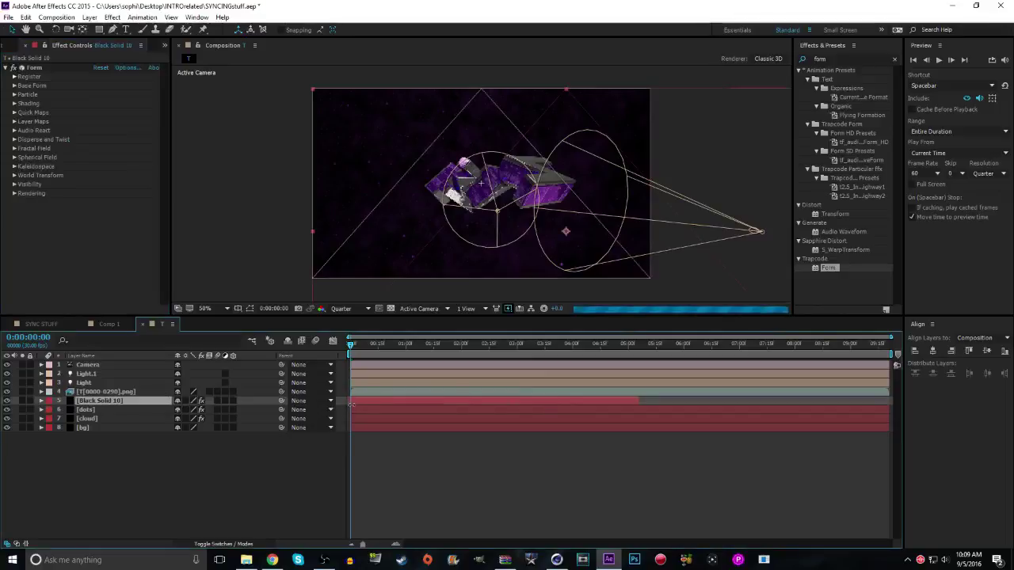
drag(638, 402, 889, 408)
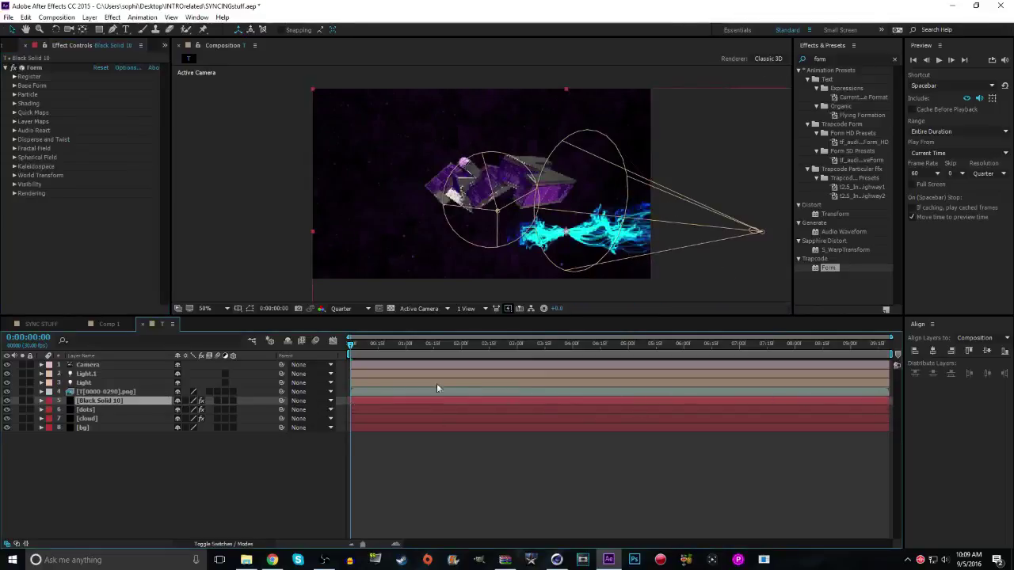
Scale the Black Solid 10 layer to 75% and center it horizontally and vertically in the composition
click(42, 401)
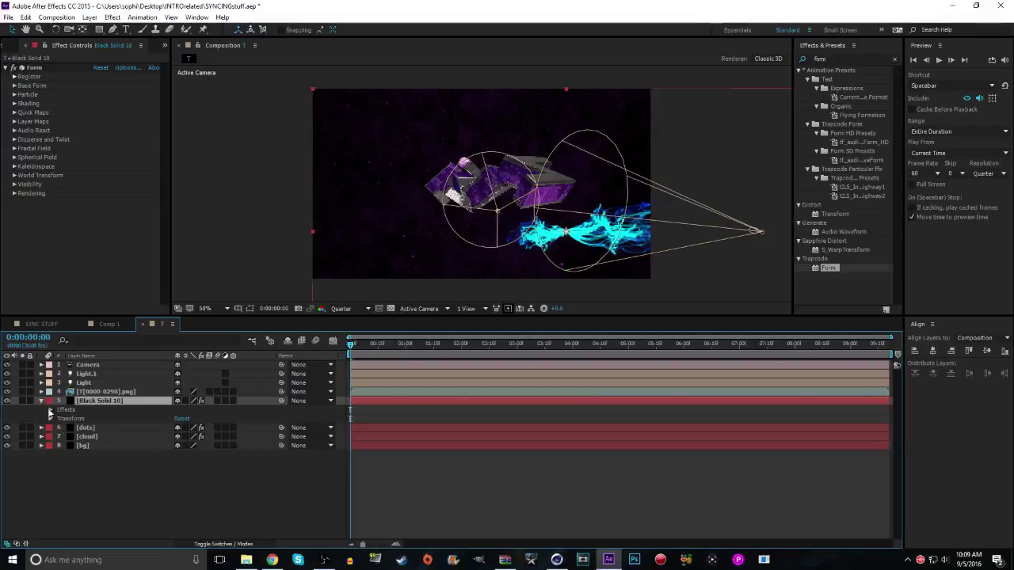
click(50, 418)
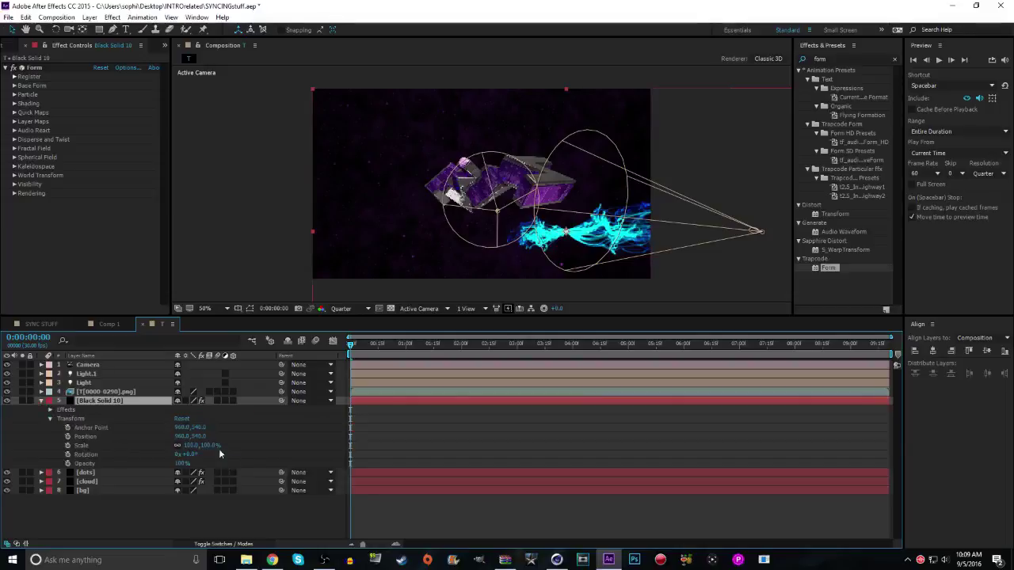
click(206, 446)
text(75)
key(Return)
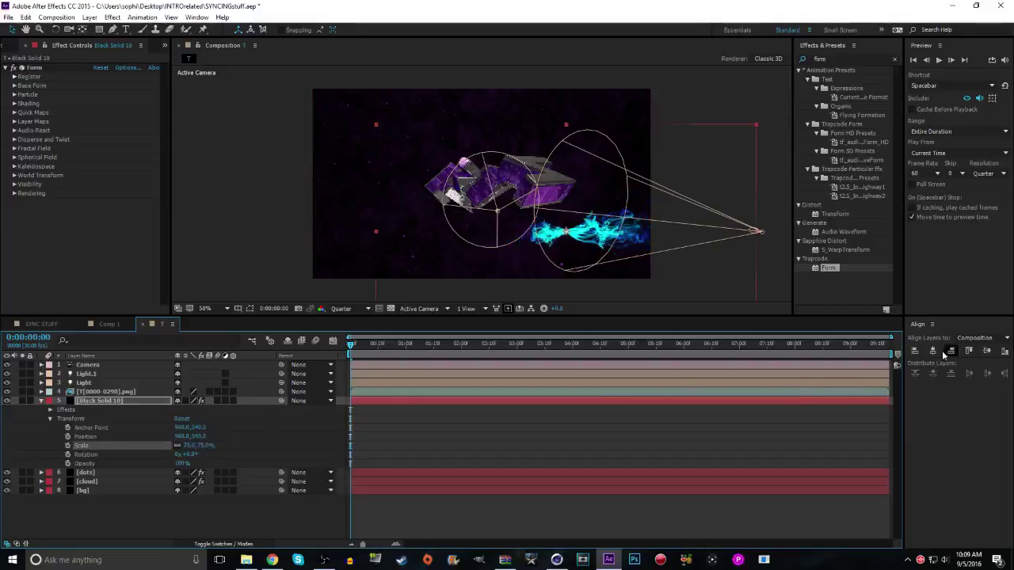
click(933, 351)
click(987, 351)
Try a 50% scale on Black Solid 10 and center it in the composition again
click(204, 447)
text(50)
key(Return)
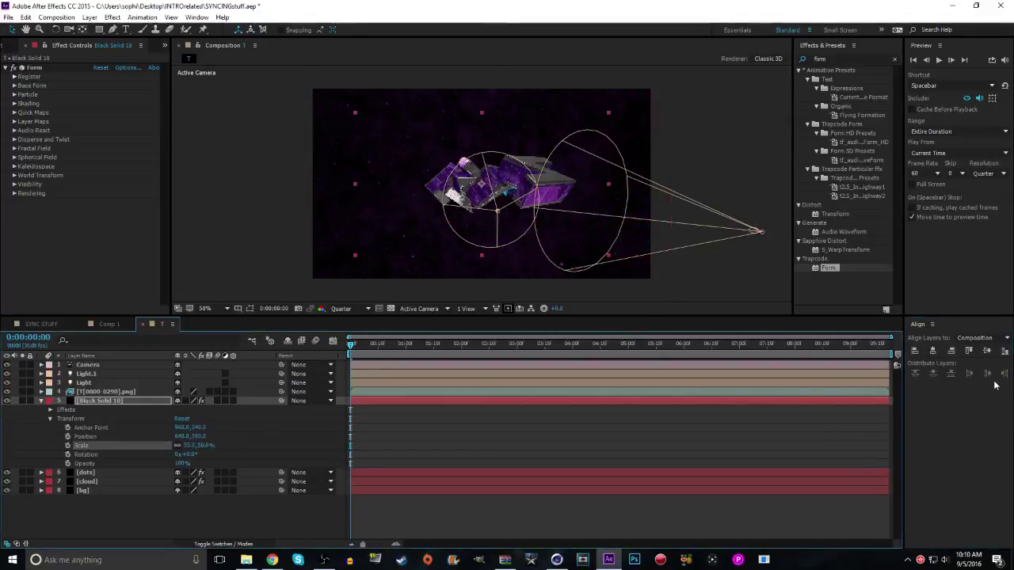
click(935, 351)
click(987, 351)
Set Black Solid 10's scale to 70% after trying smaller values, and align it to the composition's horizontal center
click(204, 447)
text(55)
key(Return)
click(204, 446)
text(60)
key(Return)
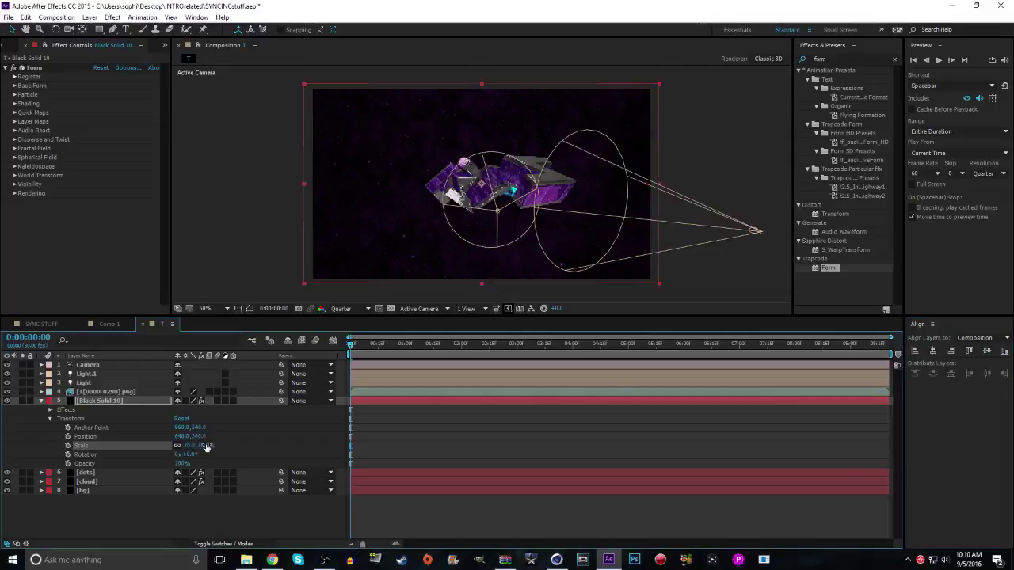
click(183, 530)
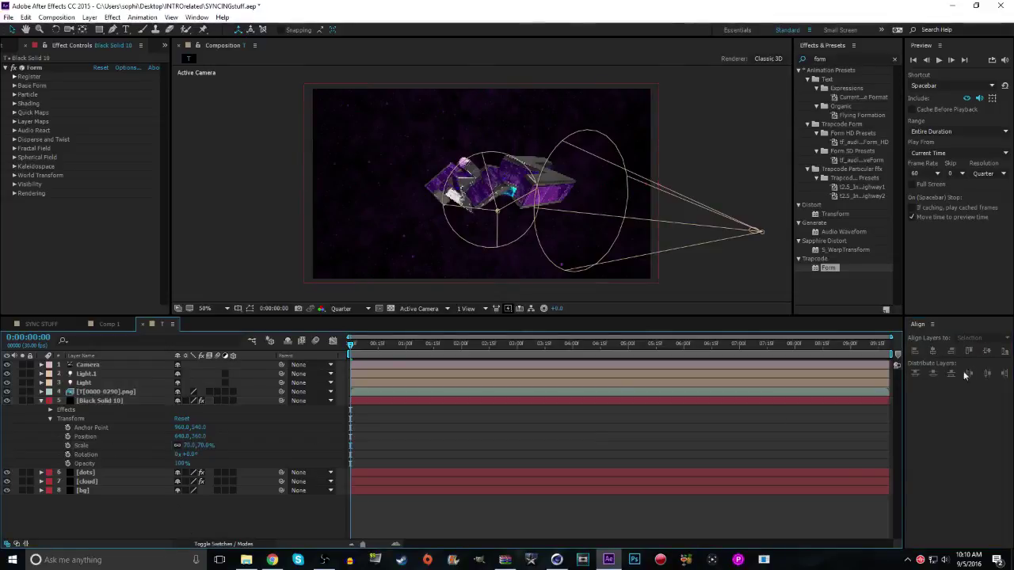
click(100, 400)
click(933, 351)
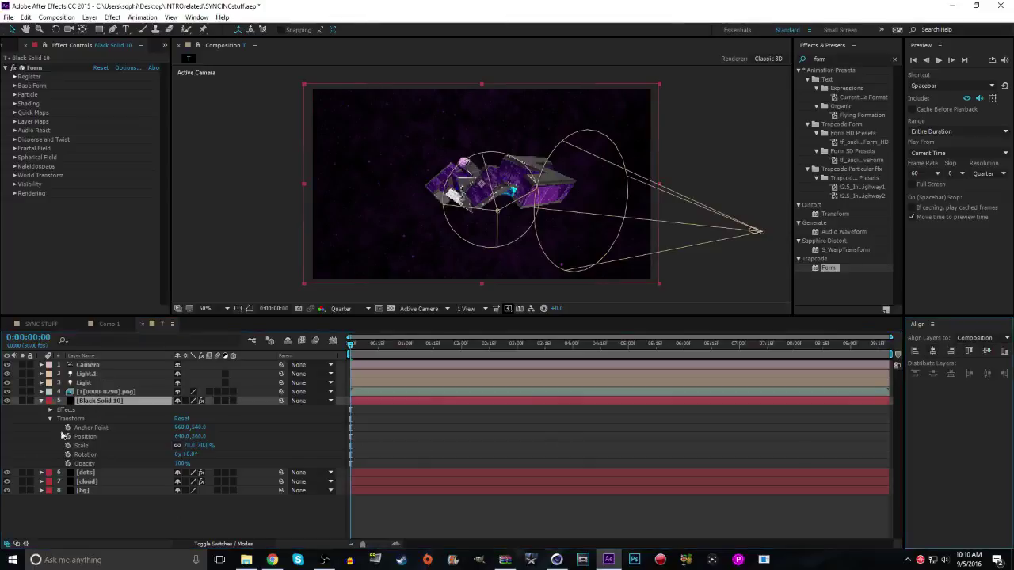
Rename the Black Solid 10 layer to "flay"
right_click(112, 404)
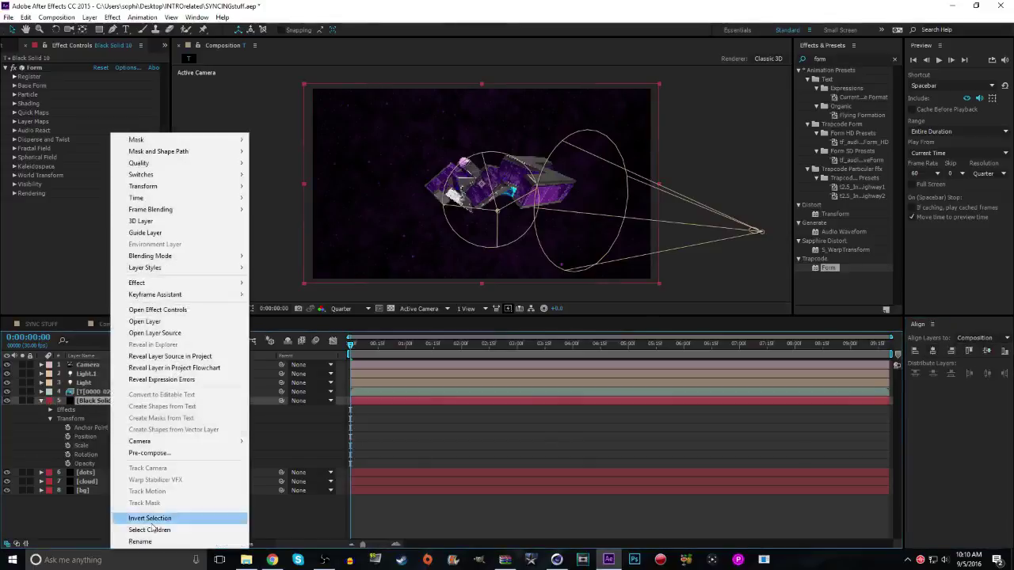
click(152, 545)
text(flay)
click(165, 516)
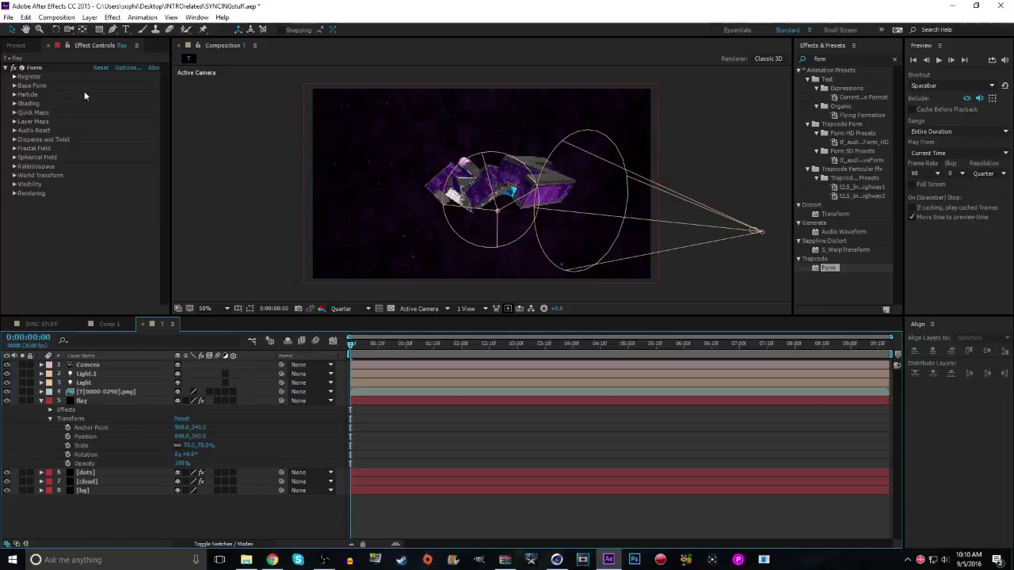
click(87, 402)
Save the project as a new file named "tut" in the INTROrelated folder
click(8, 17)
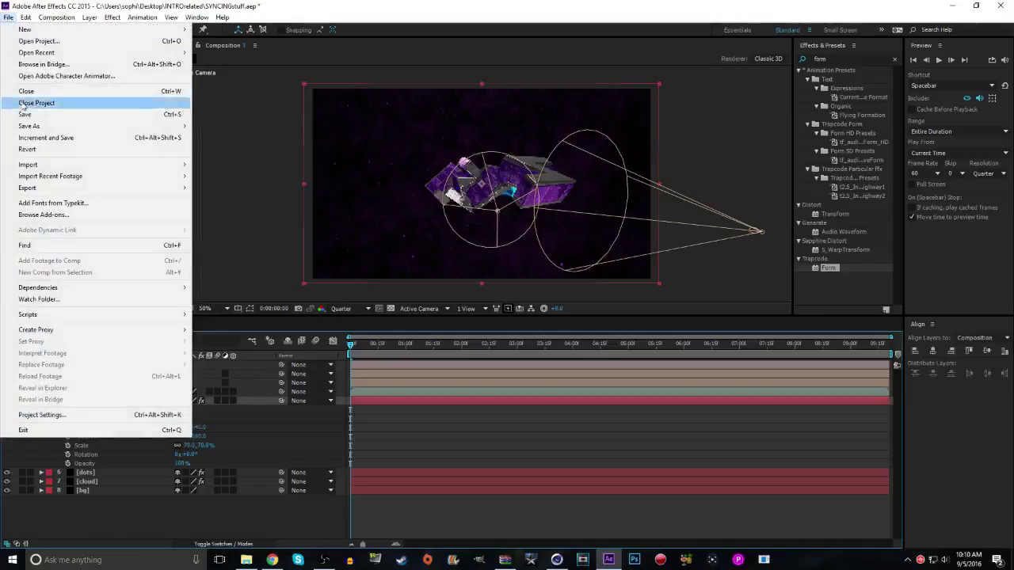
mouse_move(57, 125)
click(245, 129)
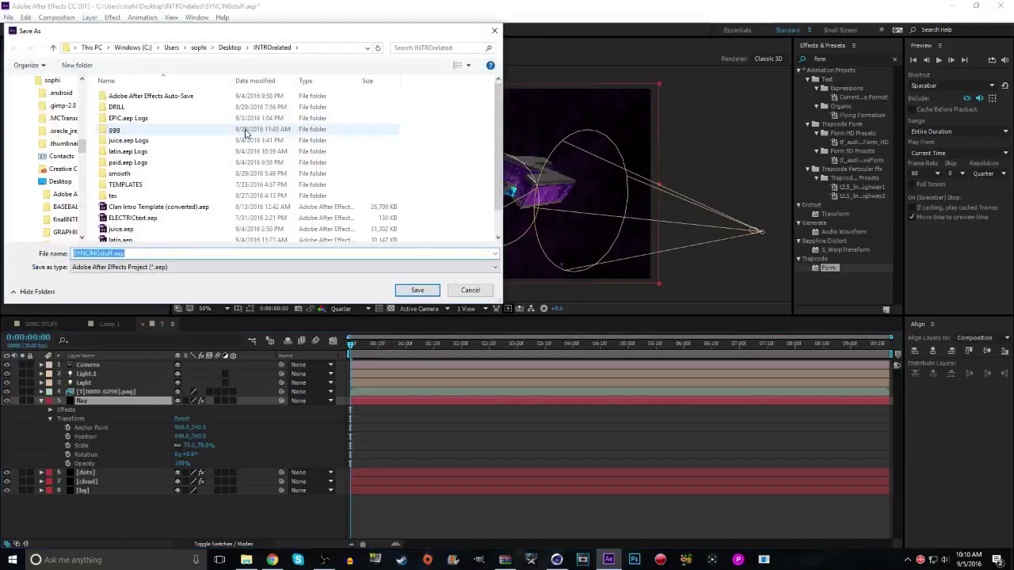
key(BackSpace)
text(tut)
key(Return)
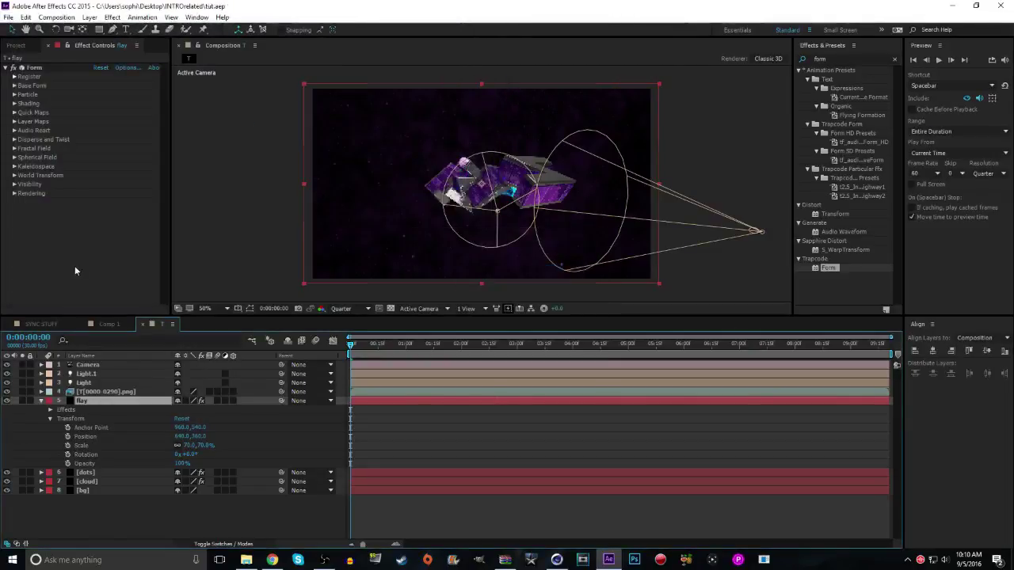
Sample the purple of the rendered 3D text as the particle color of the flay layer's Form effect
click(50, 418)
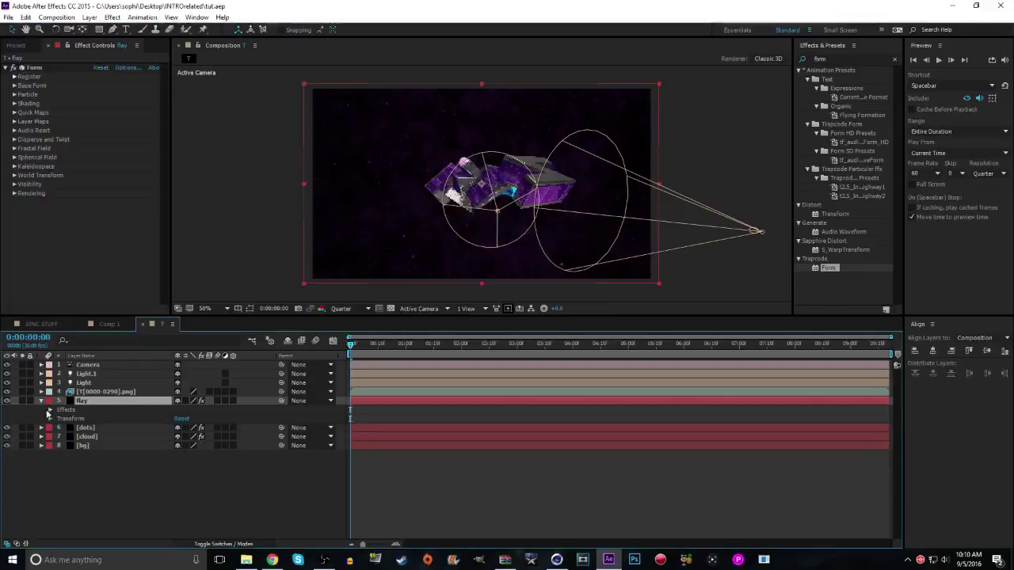
click(41, 401)
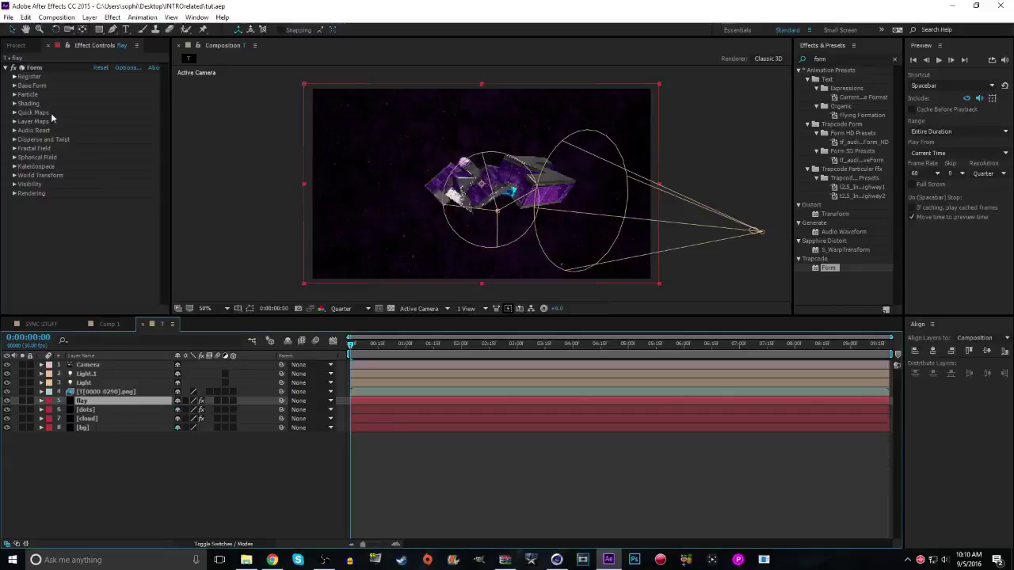
click(13, 86)
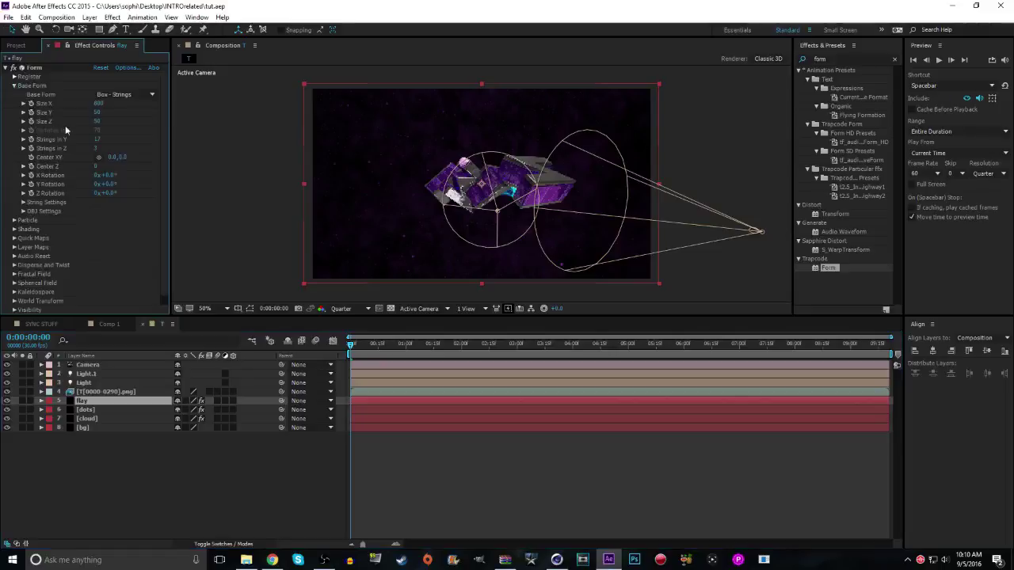
click(13, 85)
click(14, 94)
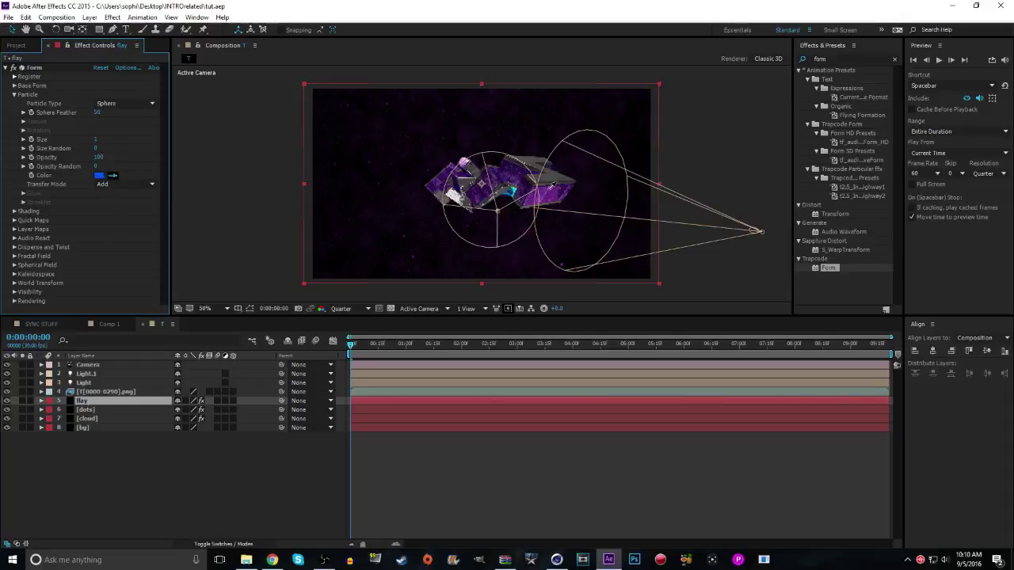
click(548, 195)
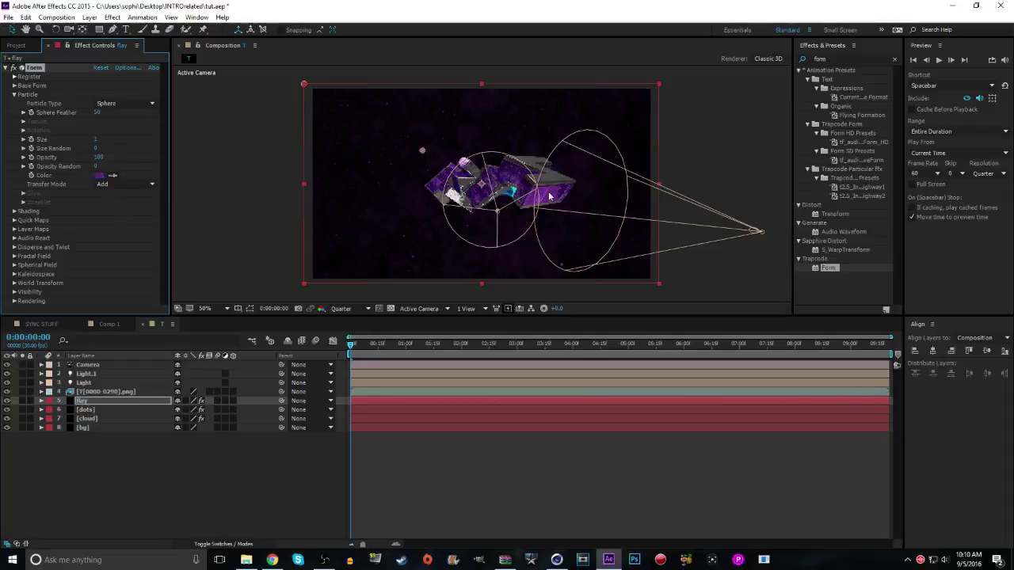
click(14, 229)
click(23, 238)
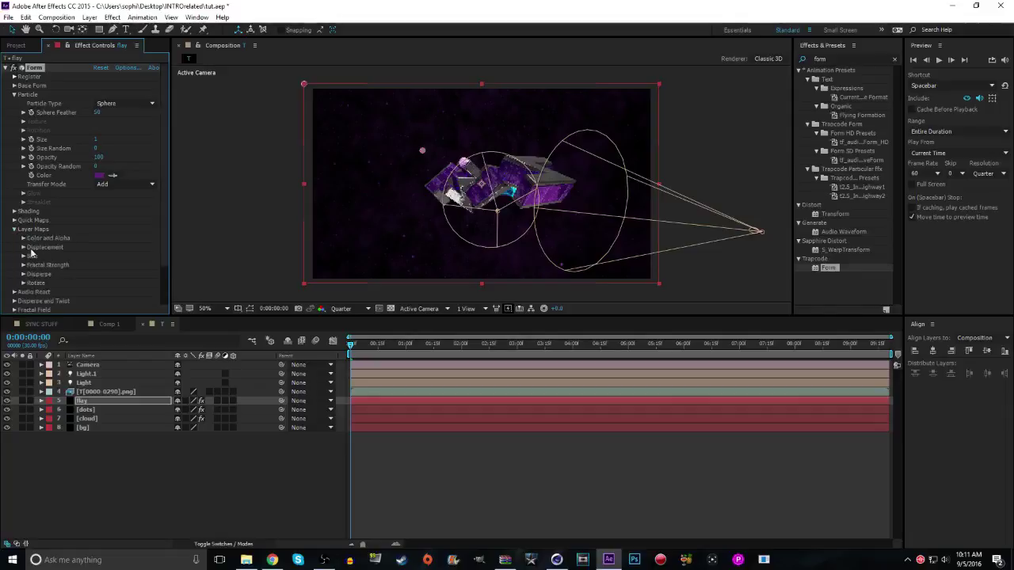
click(145, 249)
click(97, 233)
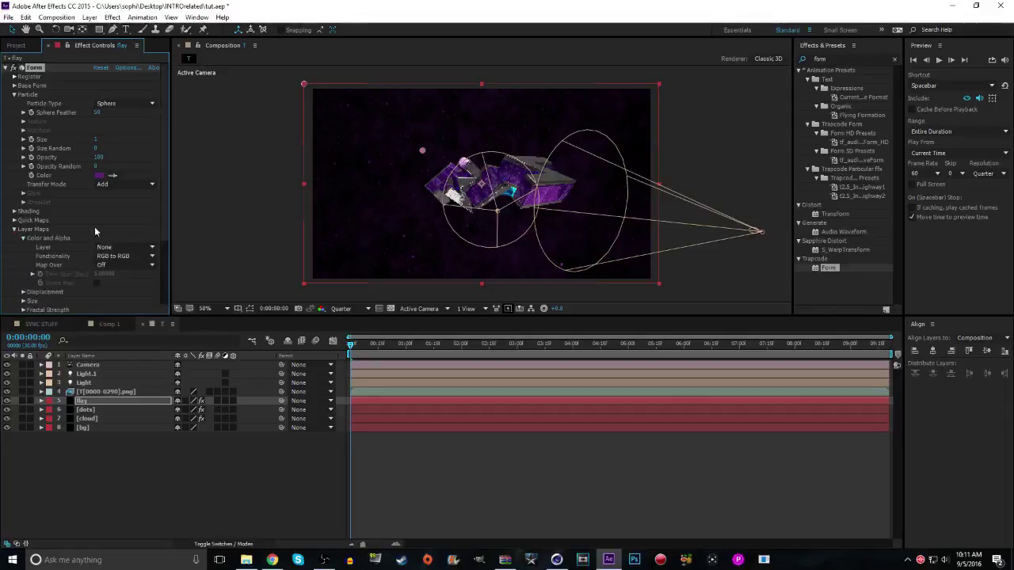
click(14, 229)
Add a new adjustment layer at the top of composition T and rename it "cc"
click(142, 463)
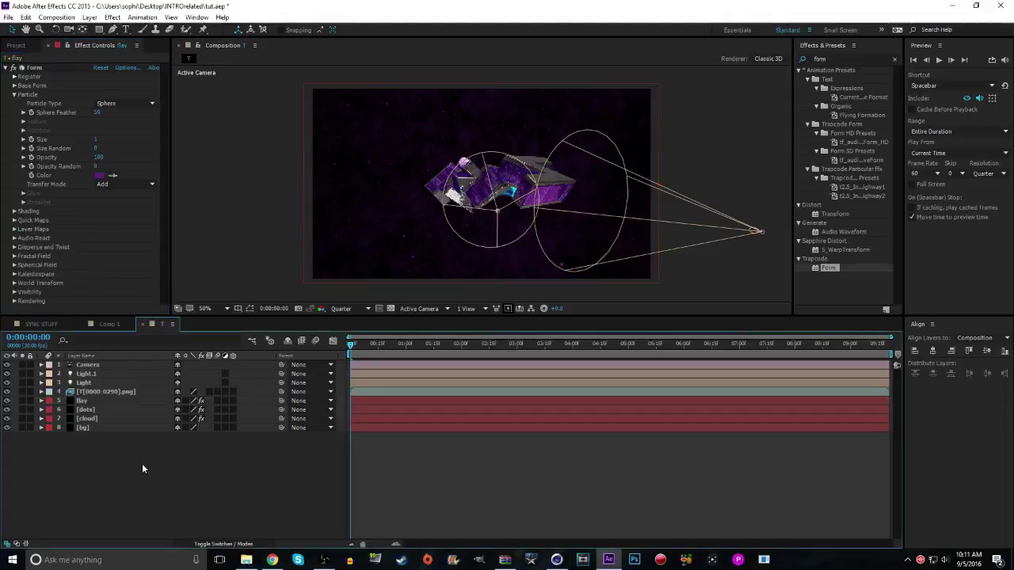
click(83, 401)
right_click(100, 479)
mouse_move(159, 380)
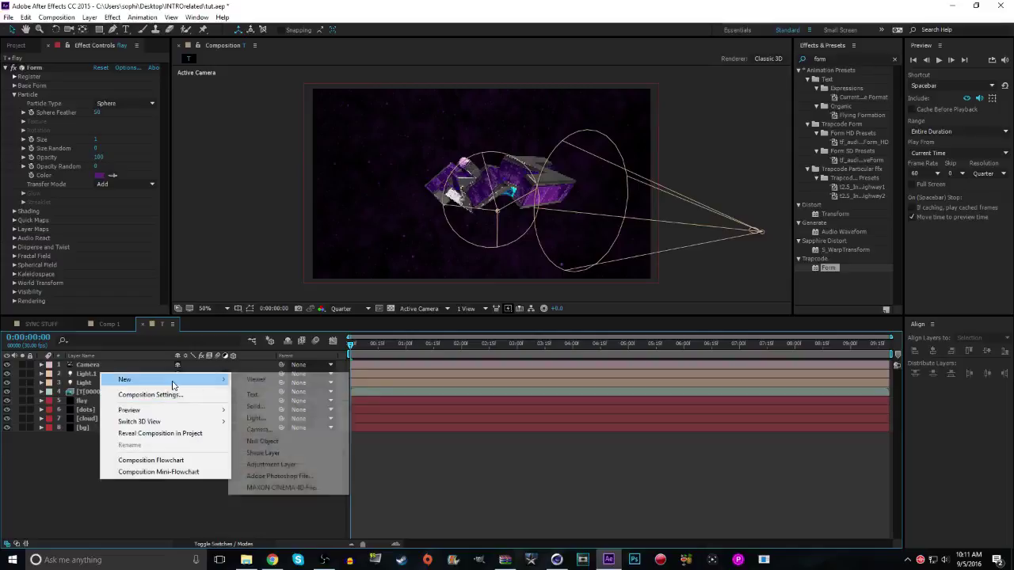
click(266, 465)
right_click(117, 368)
click(167, 542)
text(cc)
key(Return)
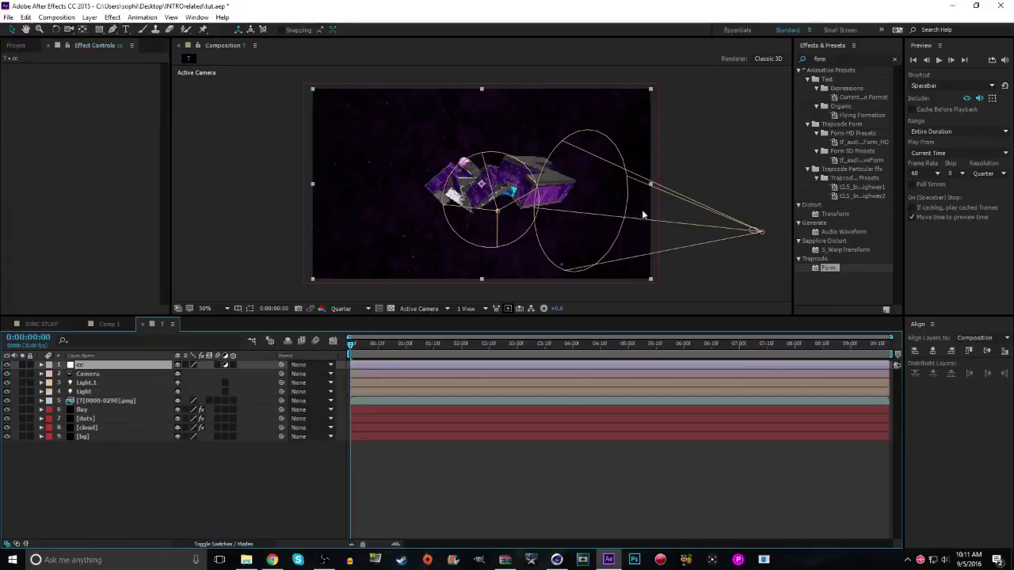
Apply the Magic Bullet Looks effect to the cc adjustment layer and open its look editor
click(894, 59)
text(magic)
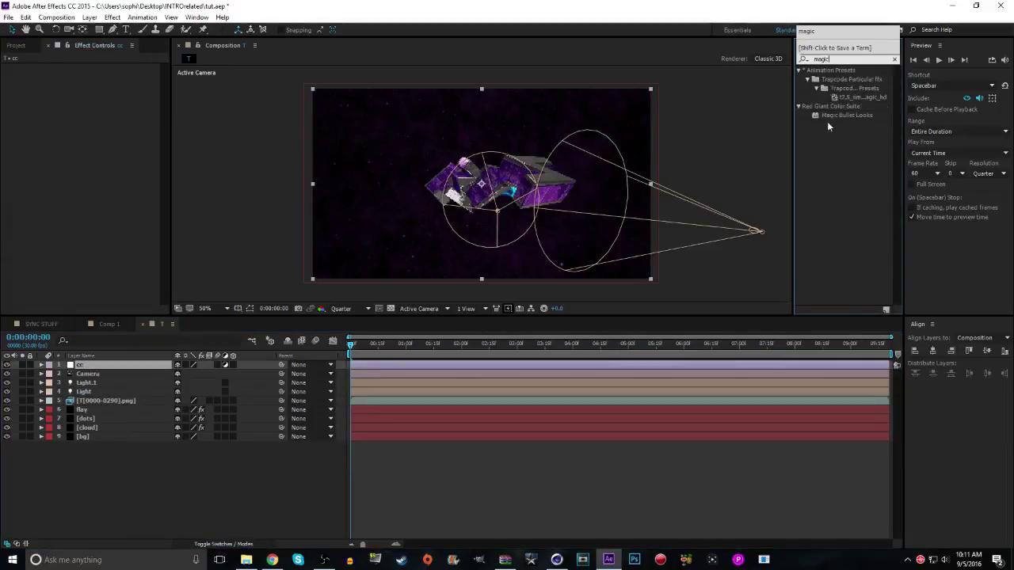
drag(832, 115, 111, 363)
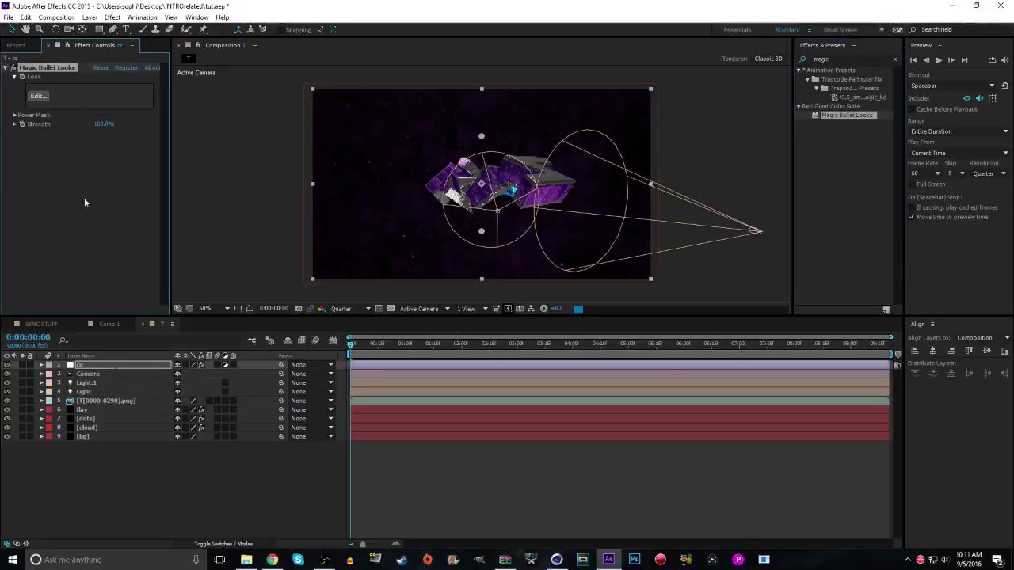
click(40, 95)
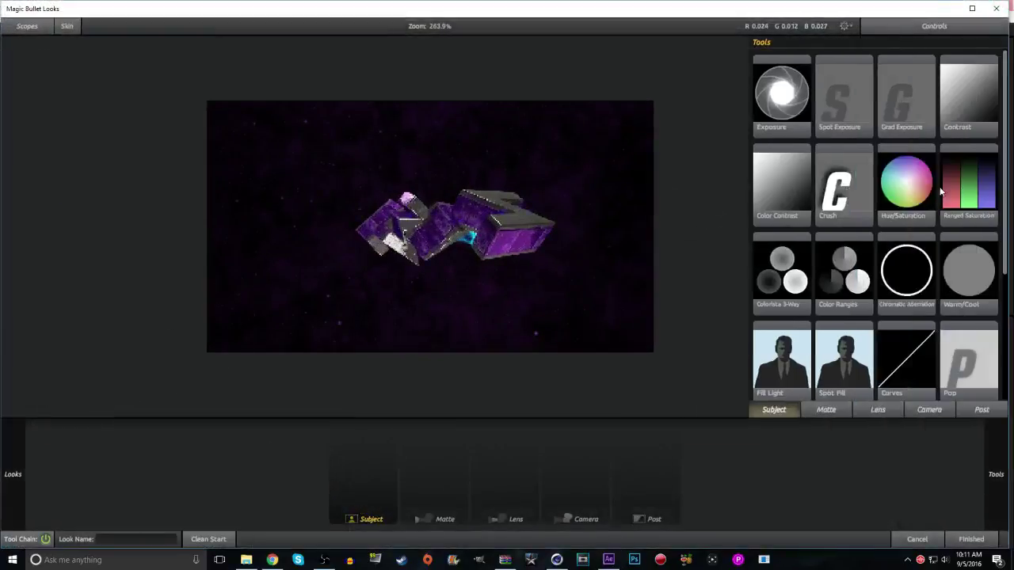
Try the Pop and Star Filter tools in the look, and remove both from the tool chain
mouse_move(5, 441)
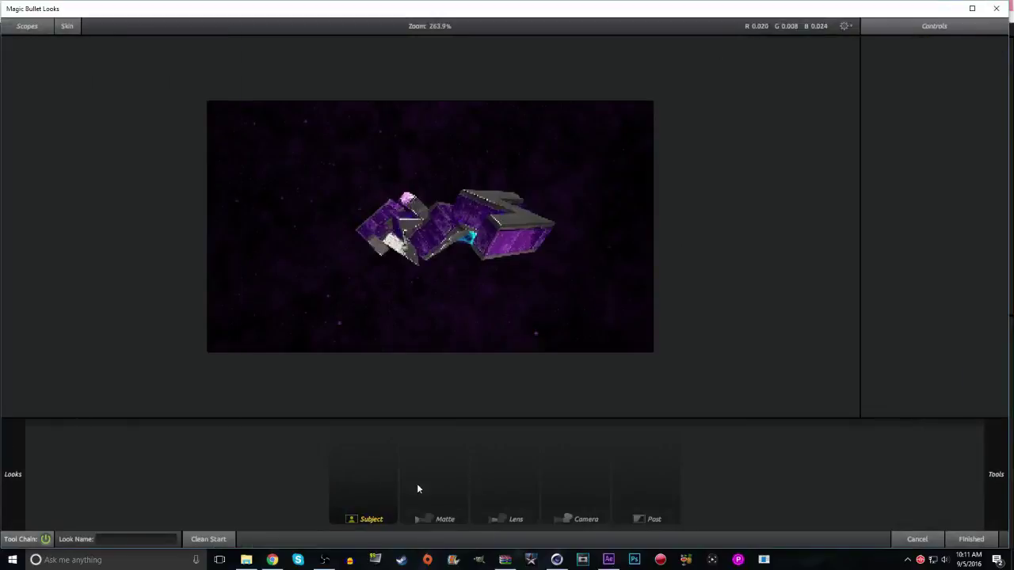
mouse_move(1010, 330)
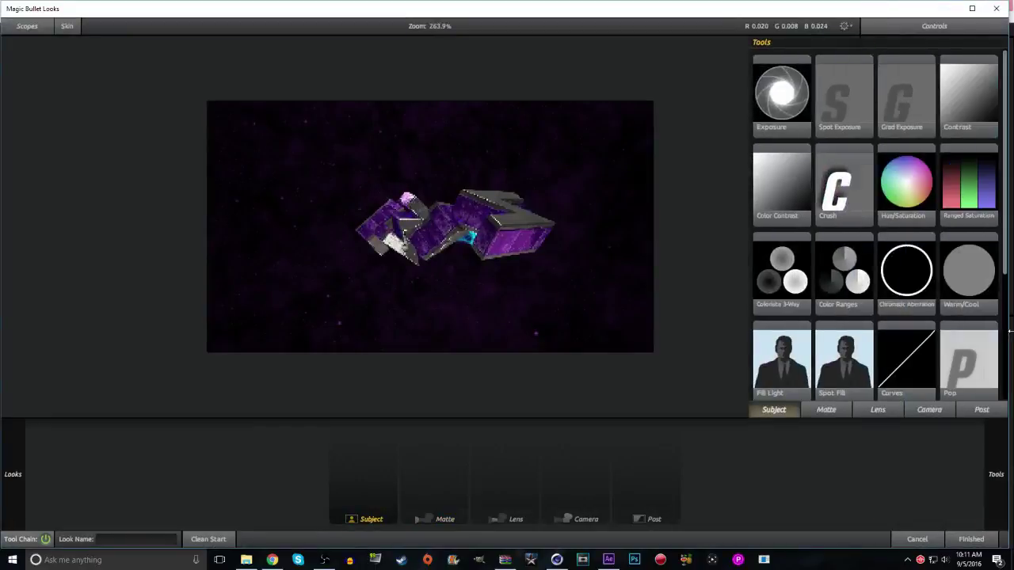
double_click(968, 360)
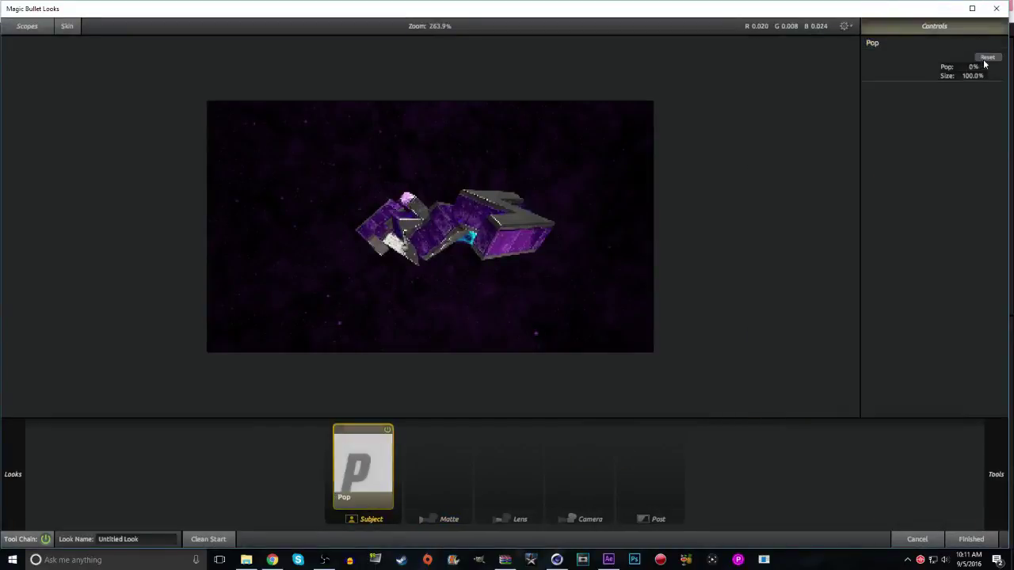
click(972, 67)
key(Return)
click(459, 440)
mouse_move(1009, 145)
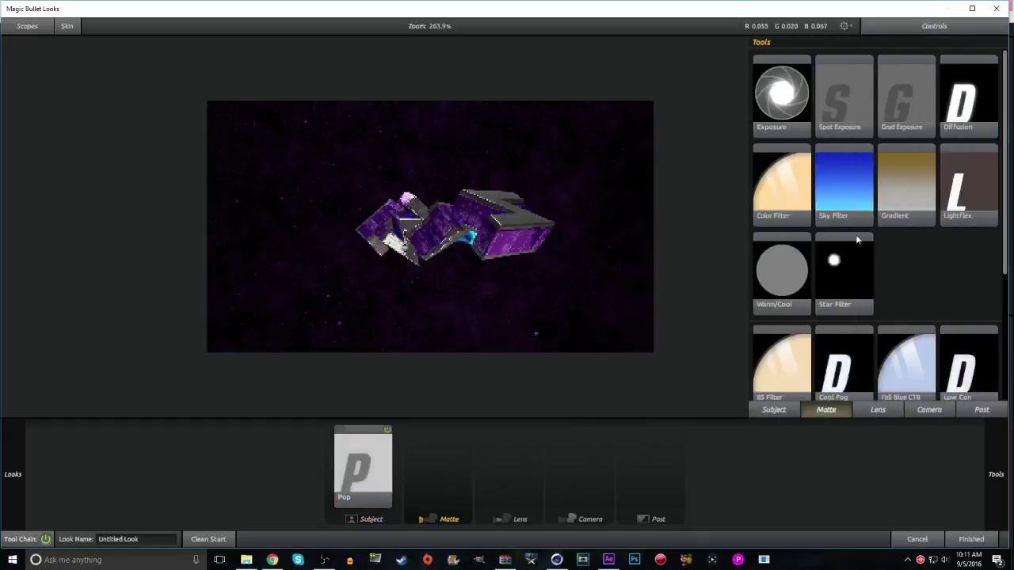
double_click(865, 256)
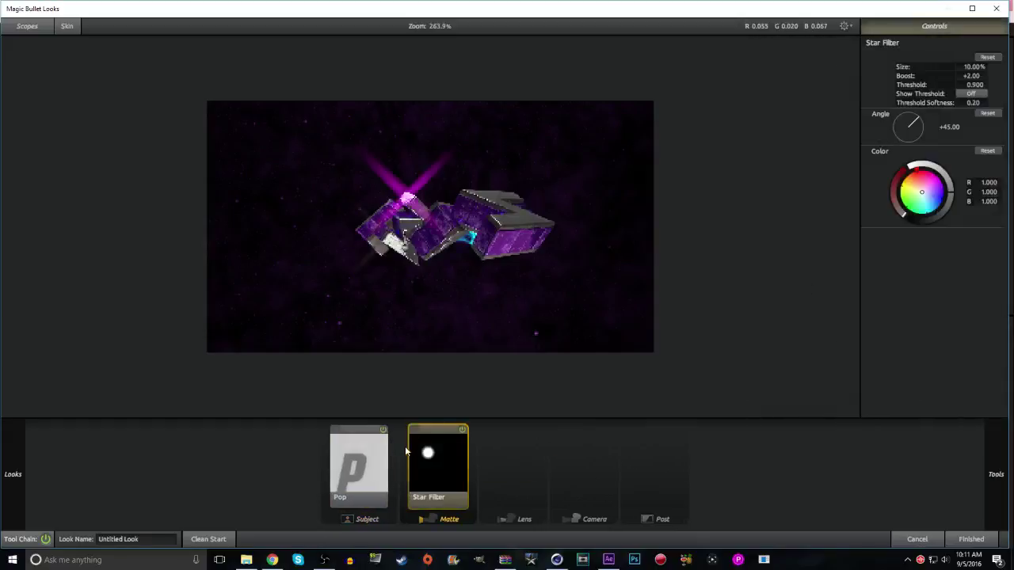
key(Delete)
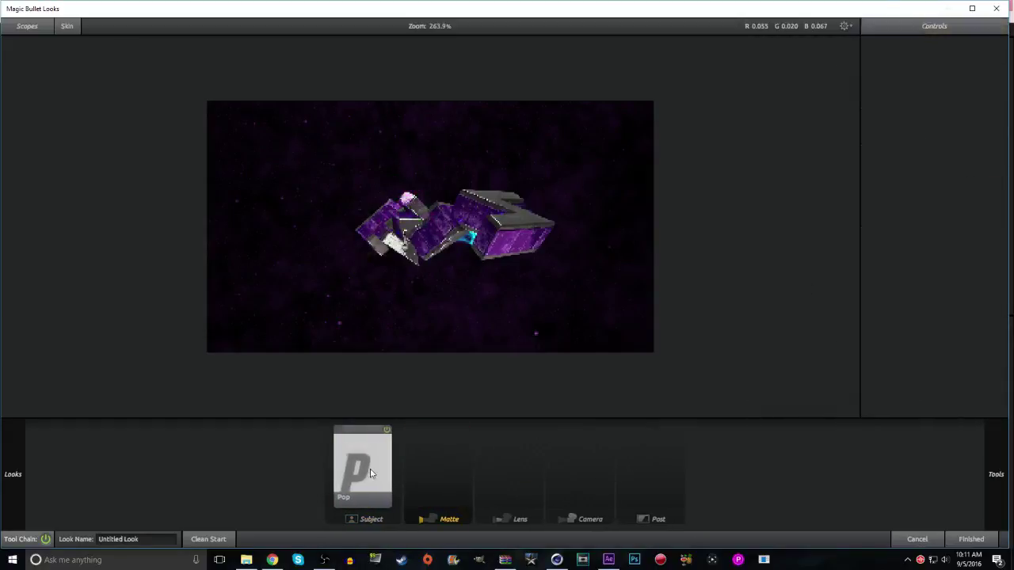
click(375, 477)
key(Delete)
Load the PURPLE preset from the INTRO CC's looks and apply it to the cc layer
mouse_move(6, 476)
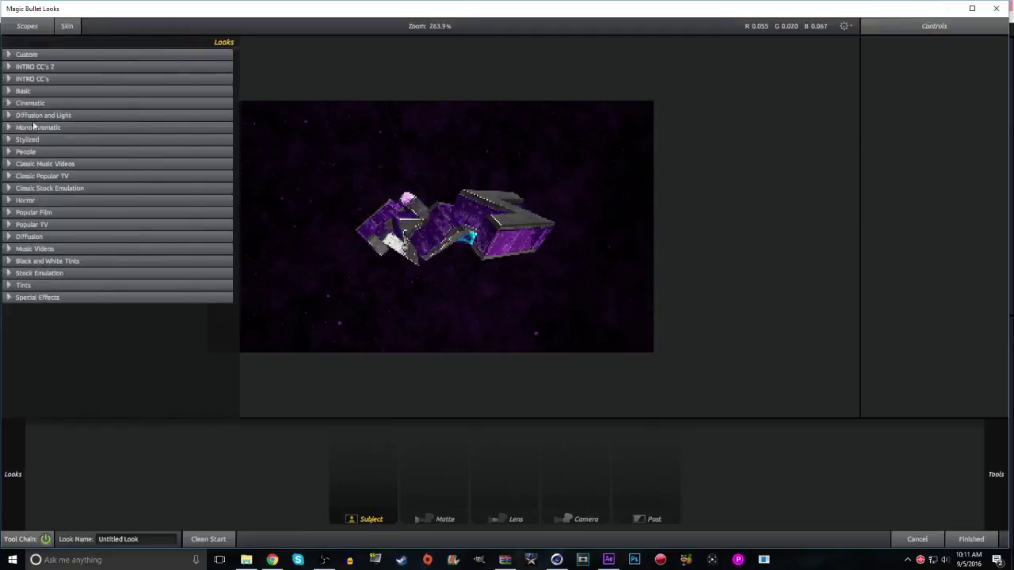
click(9, 80)
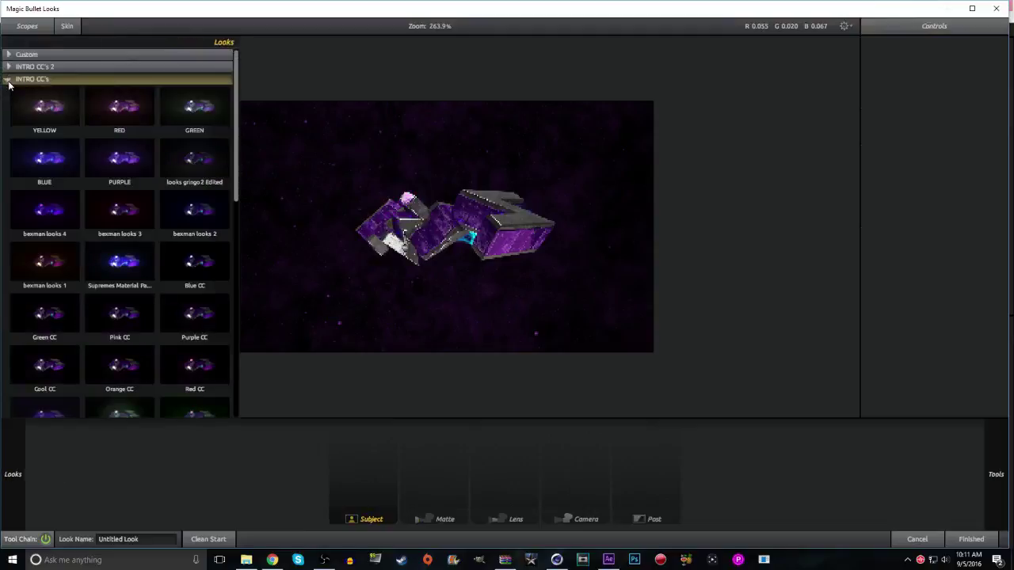
click(117, 161)
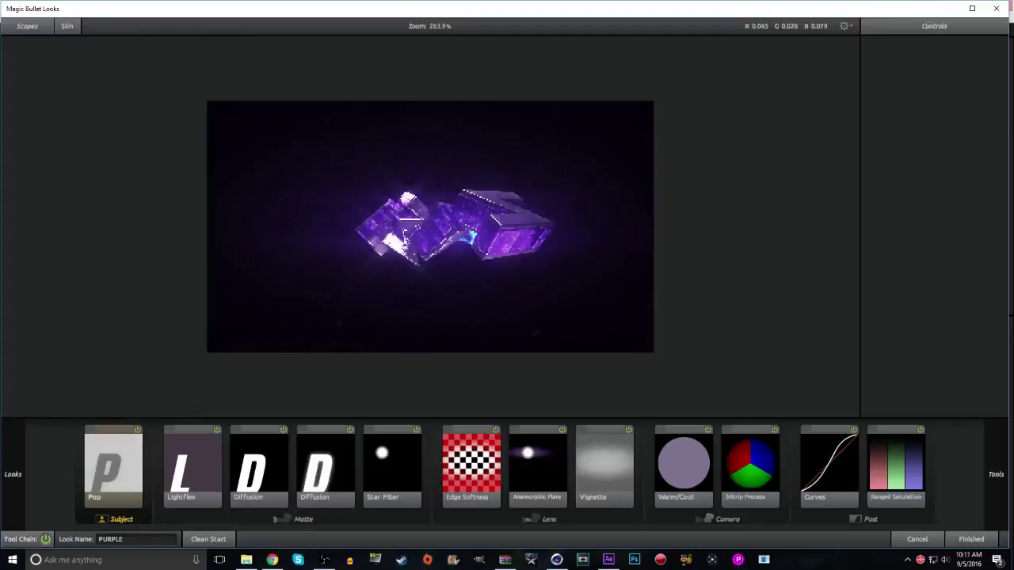
click(982, 543)
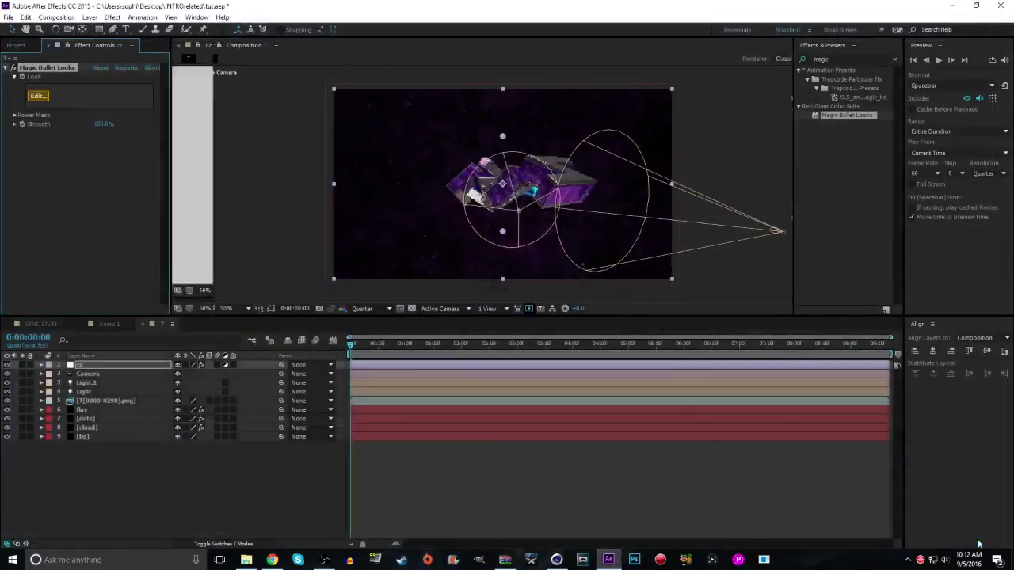
Review the settings of every tool in the cc layer's PURPLE look, from Pop through Ranged Saturation, and return to the composition
click(37, 96)
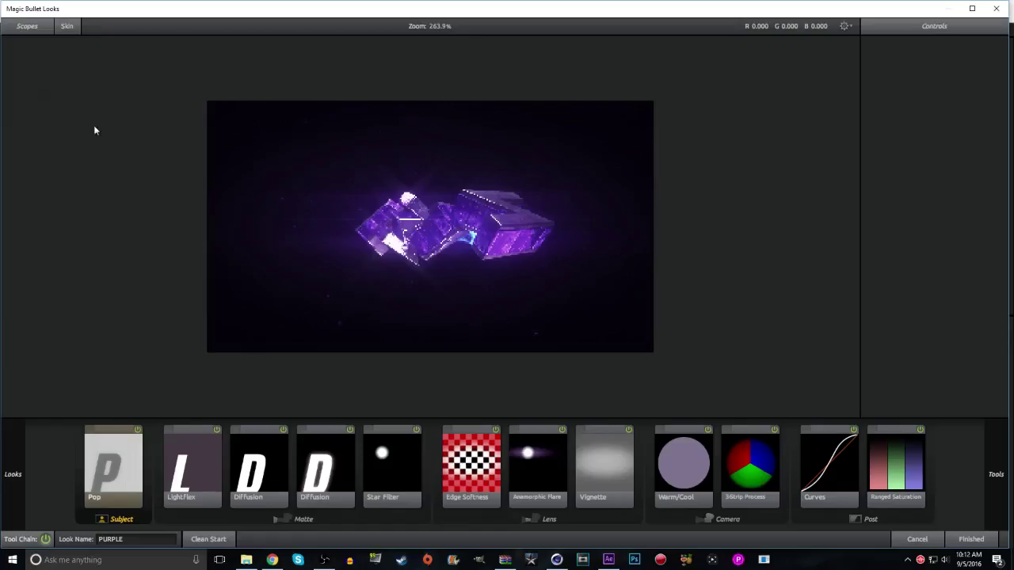
click(128, 456)
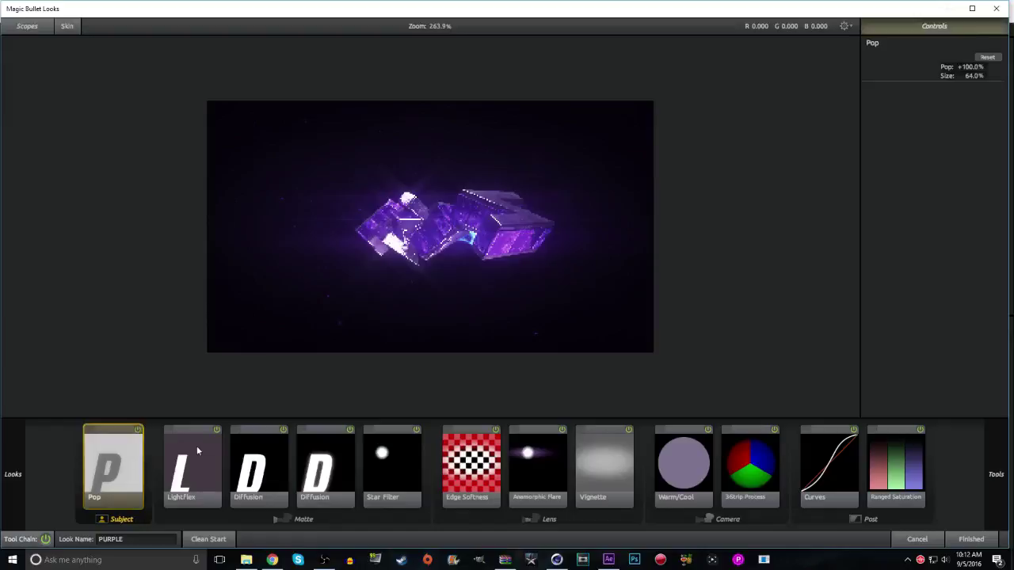
click(193, 449)
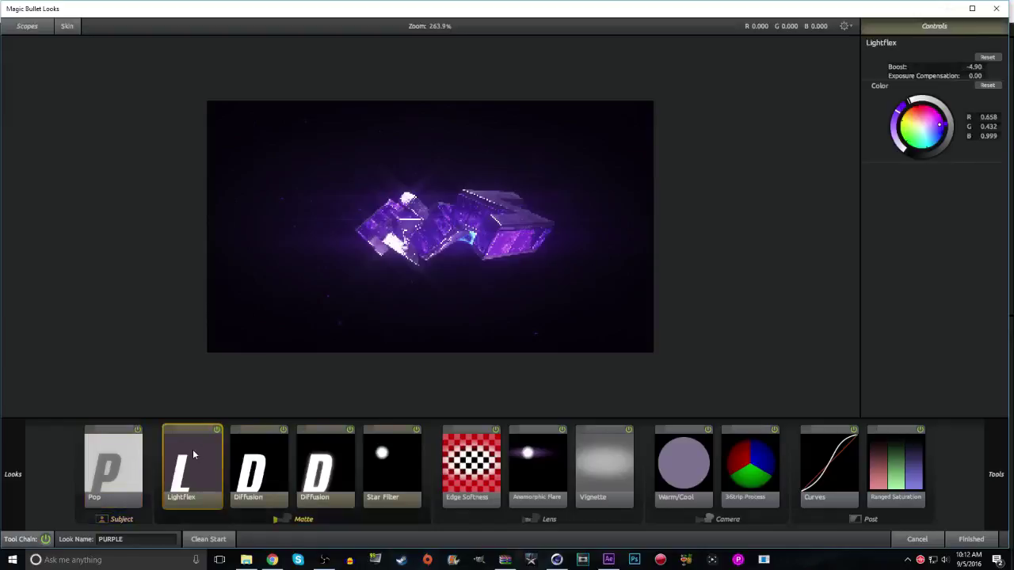
click(267, 461)
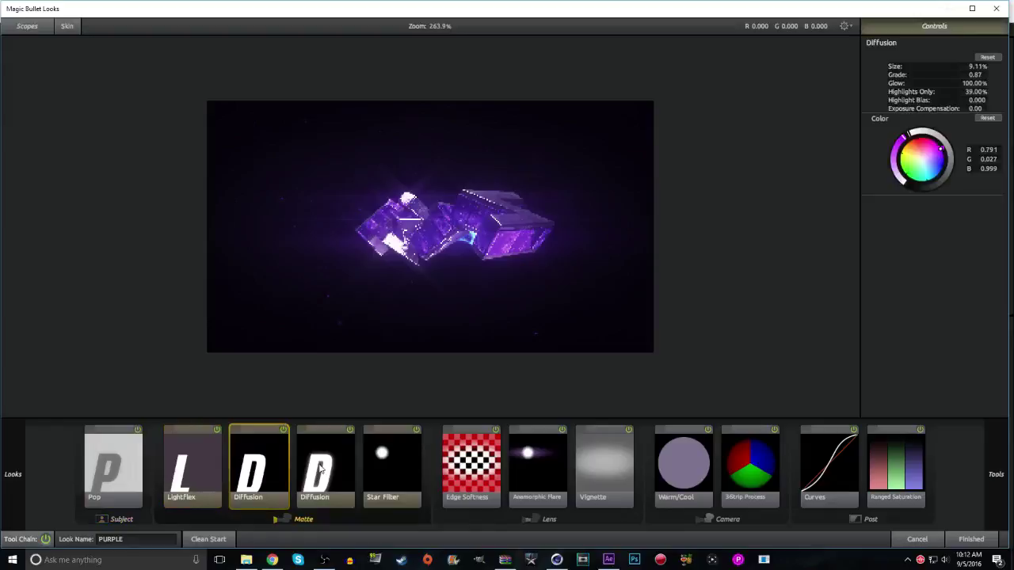
click(320, 468)
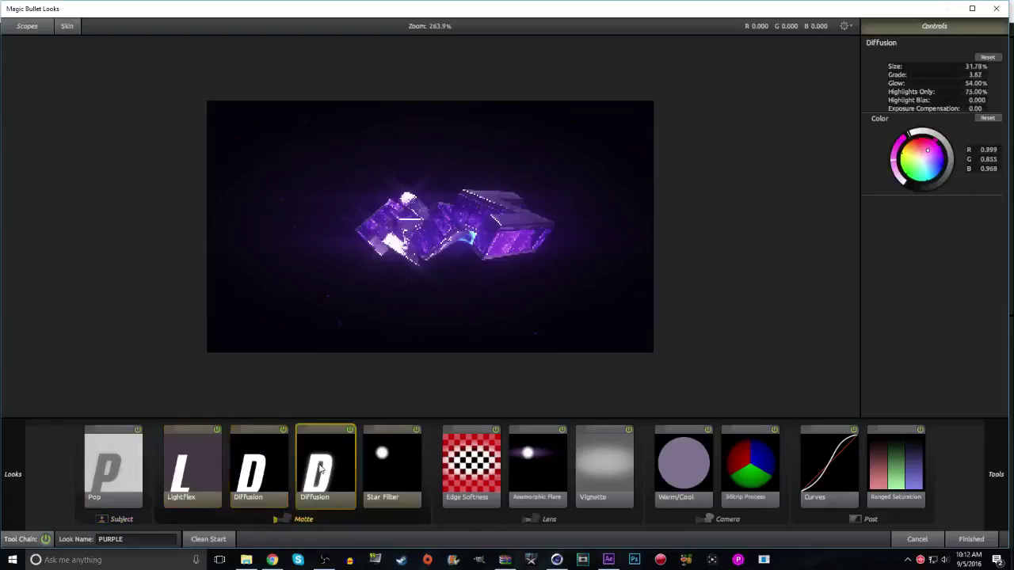
click(379, 473)
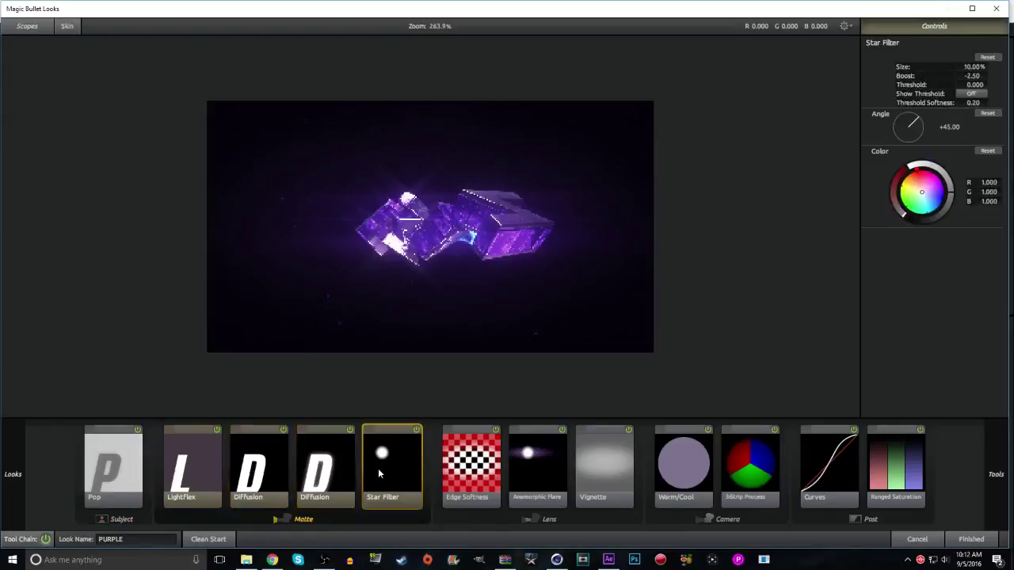
click(470, 473)
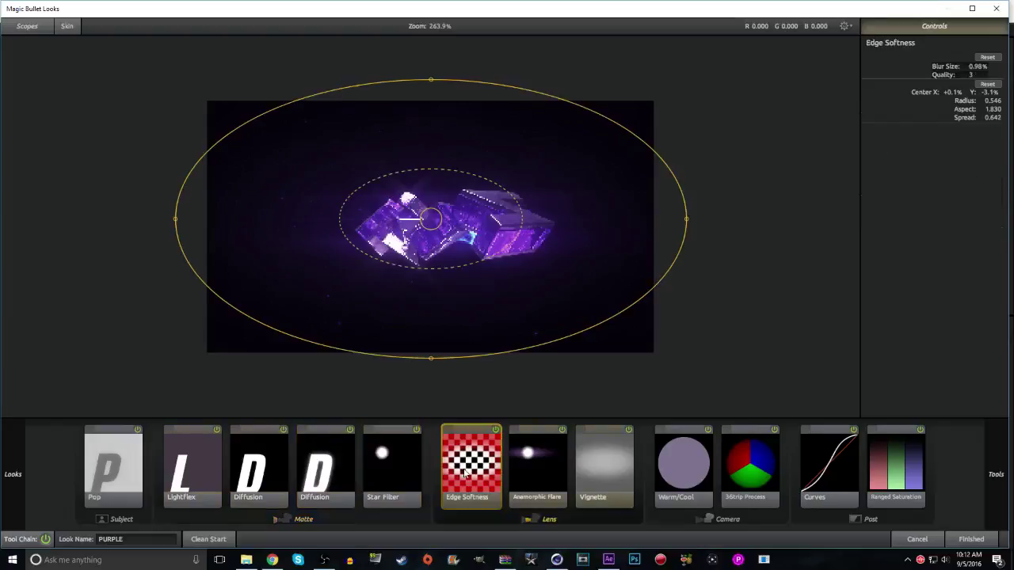
click(530, 467)
click(602, 471)
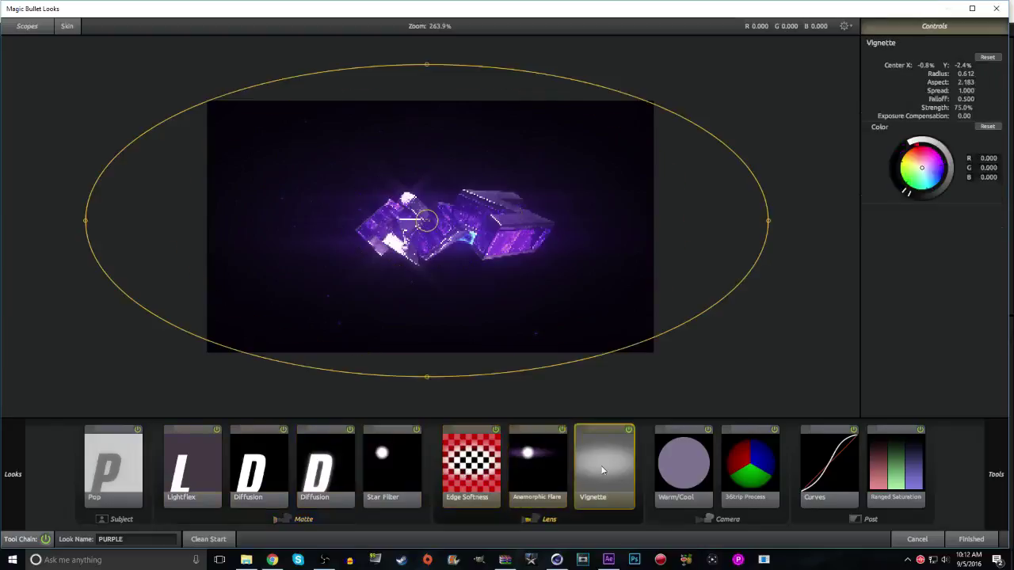
click(690, 469)
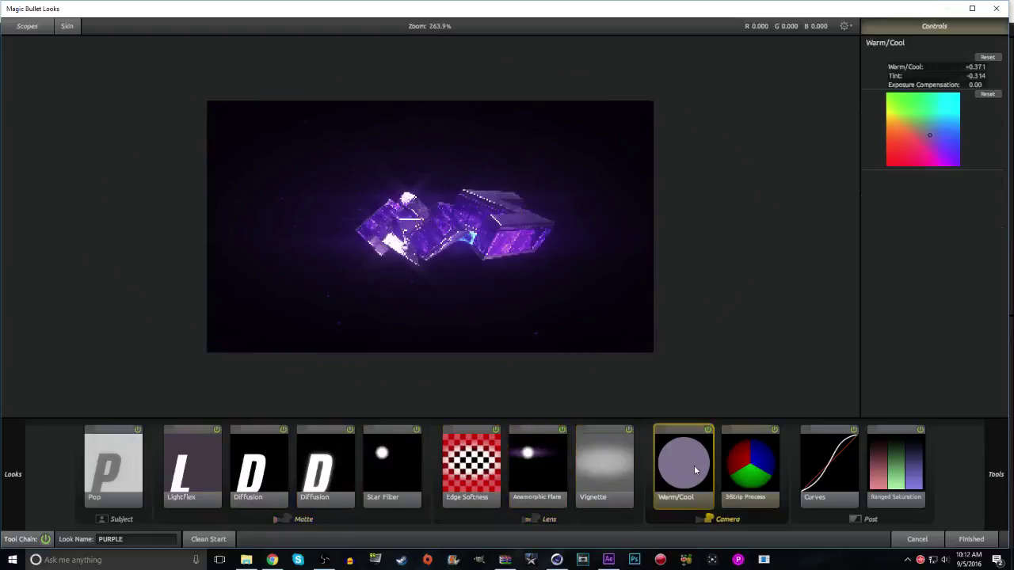
click(743, 472)
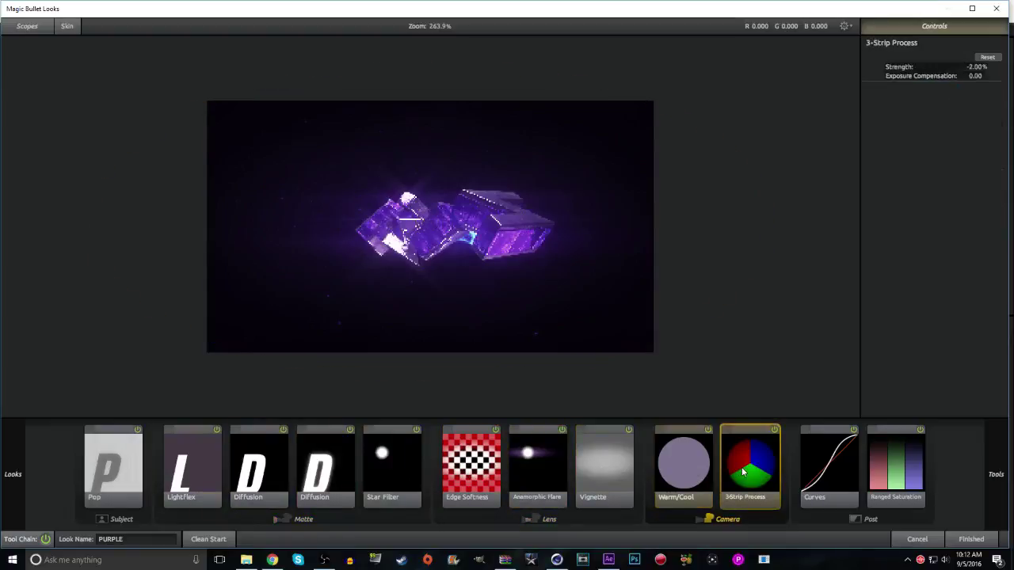
click(815, 475)
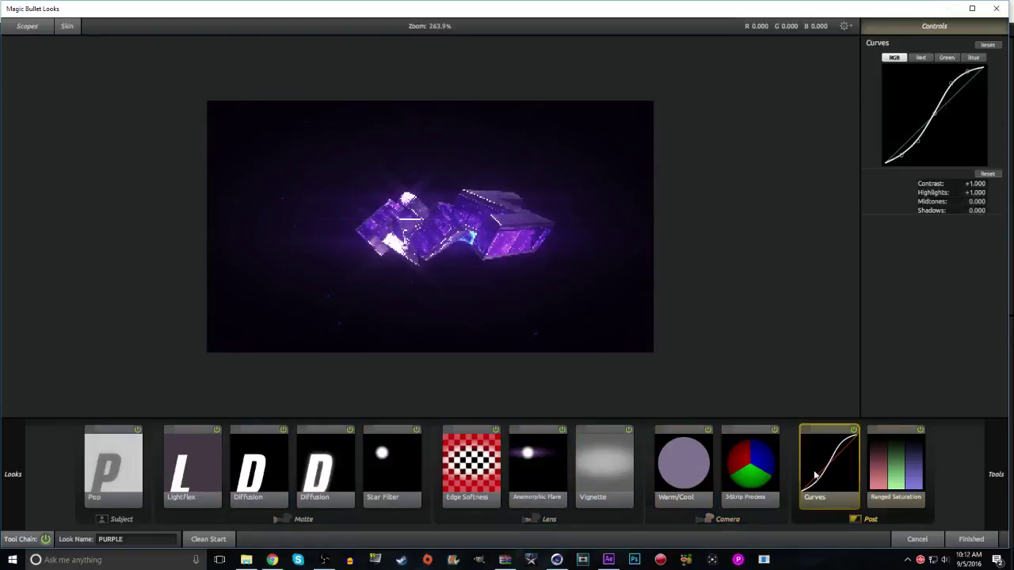
click(887, 464)
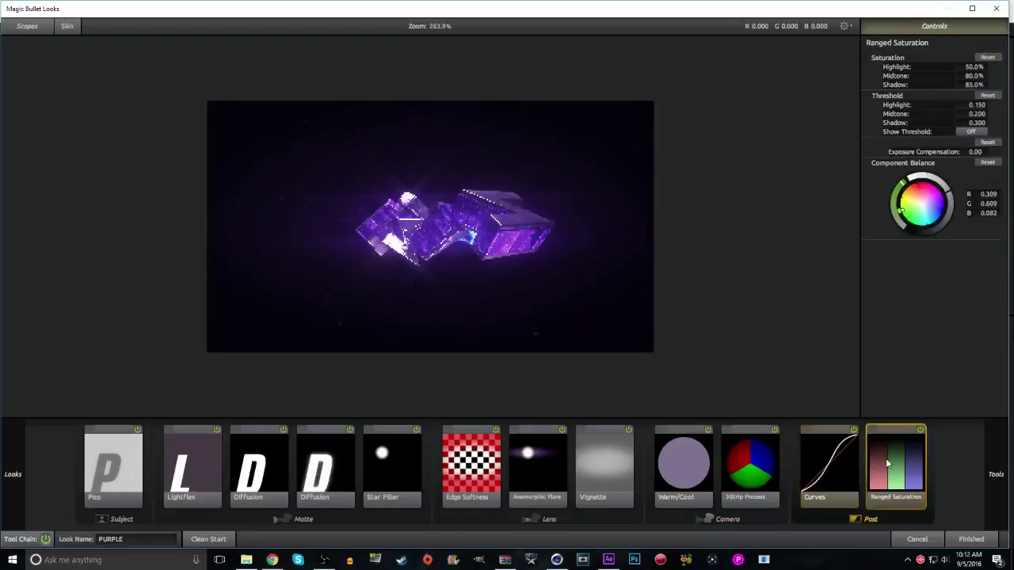
click(969, 539)
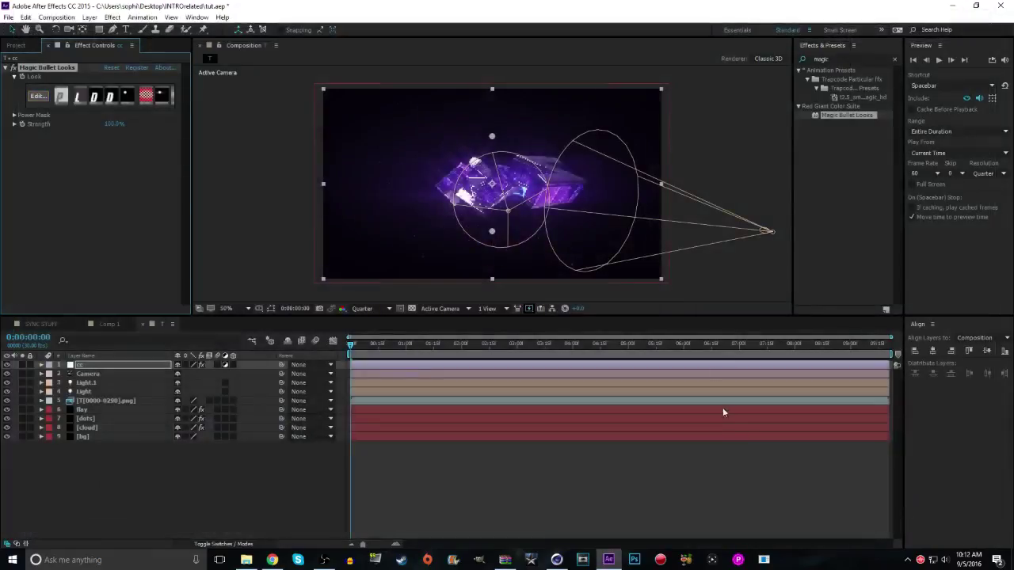
Check the Form layers and move the flay layer up and to the left of the rendered name in the composition
click(135, 494)
click(81, 409)
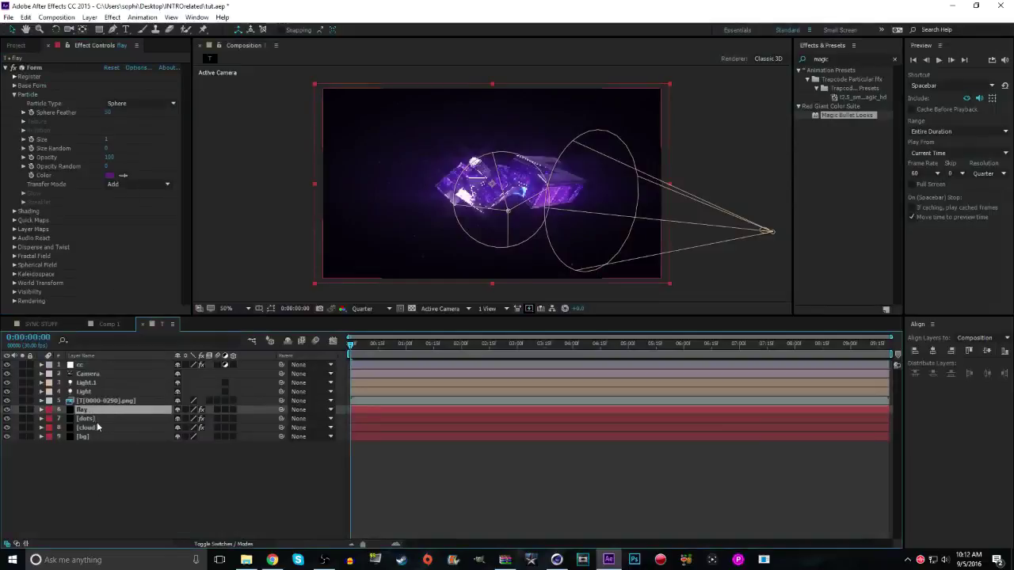
click(96, 419)
click(95, 428)
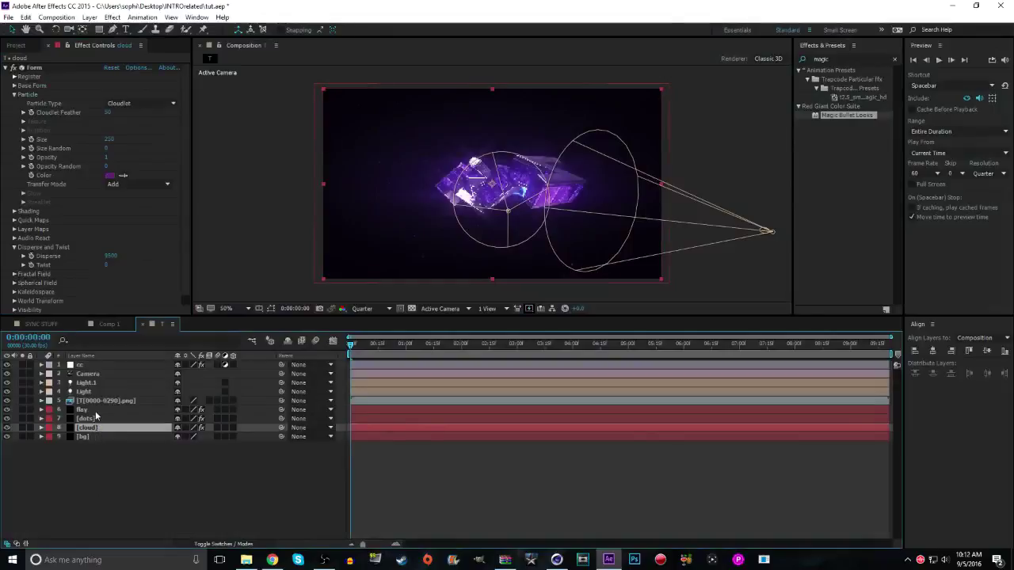
click(95, 411)
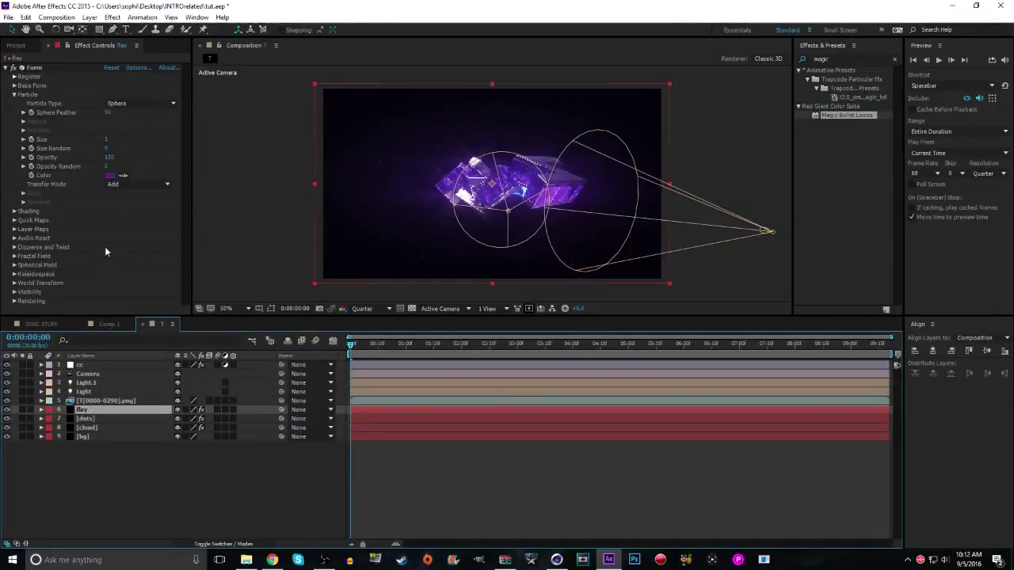
drag(382, 212, 283, 159)
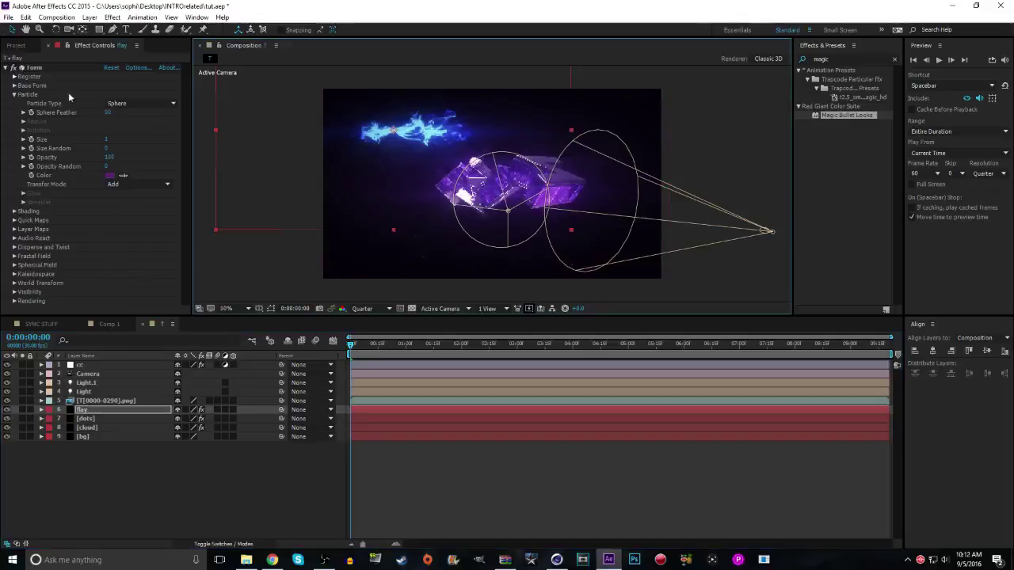
Examine the flay layer's Form settings, including Base Form, Options, Shading, Quick Maps and Rendering
click(90, 409)
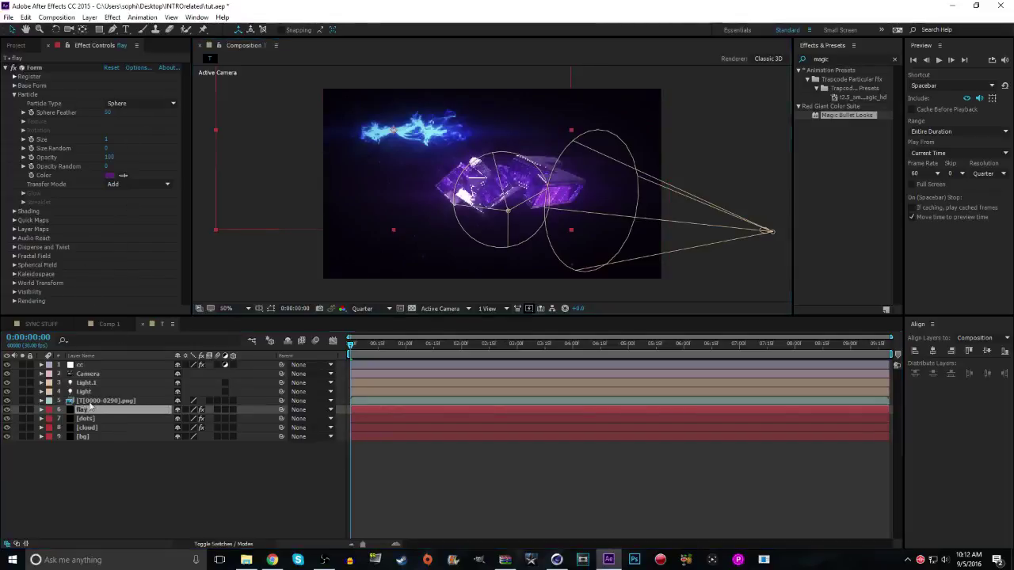
click(14, 86)
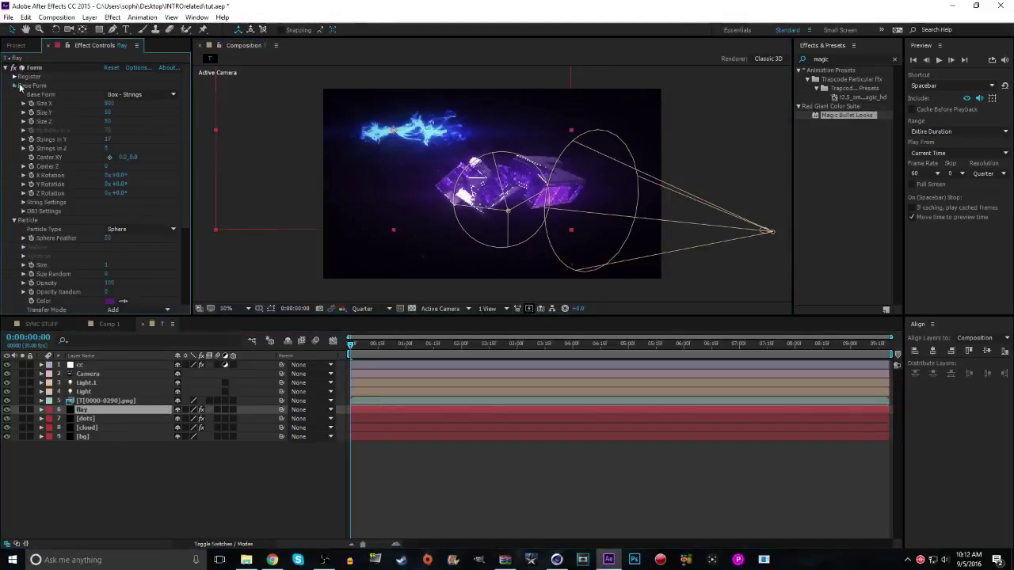
click(14, 86)
click(136, 67)
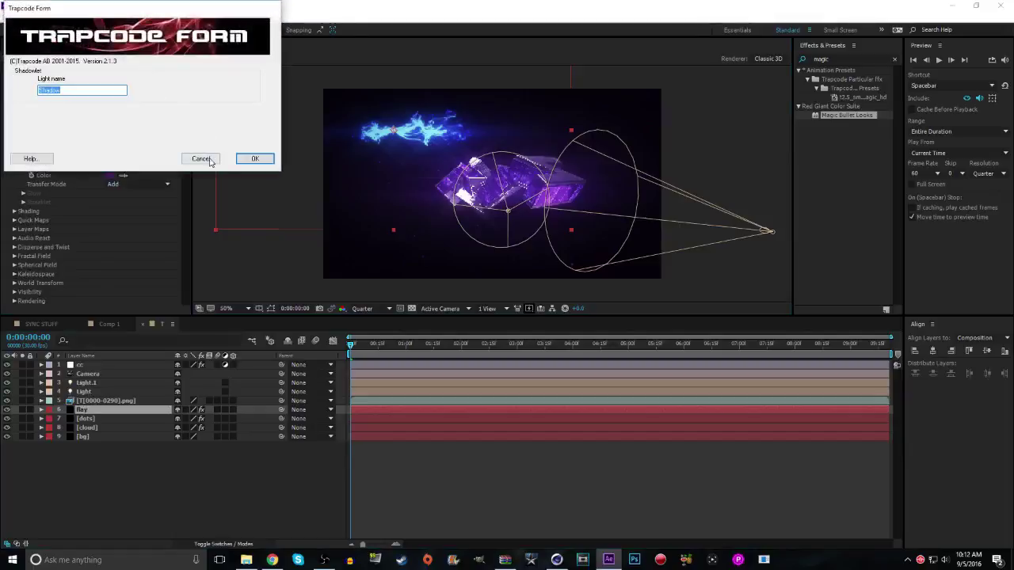
click(203, 160)
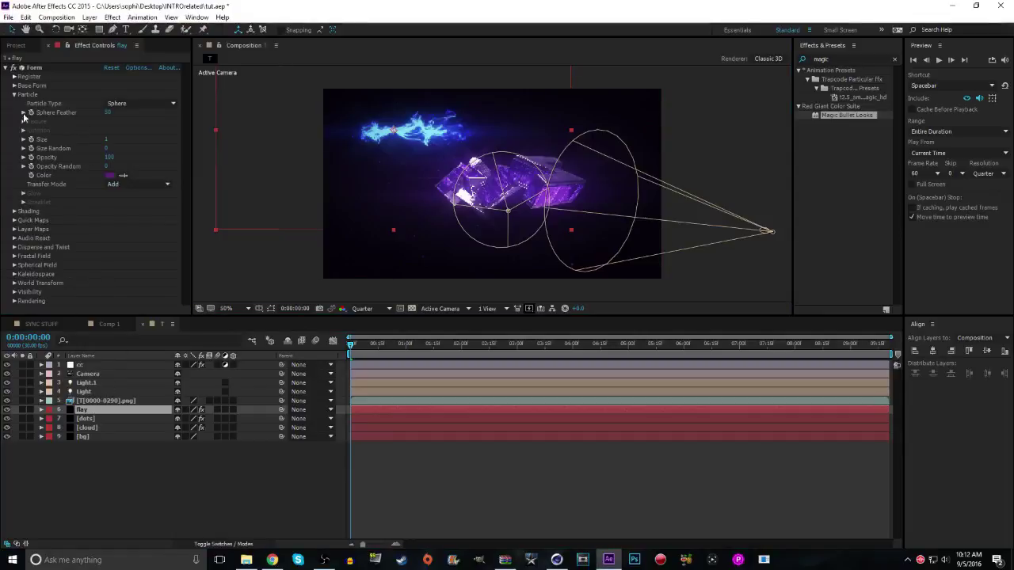
click(103, 418)
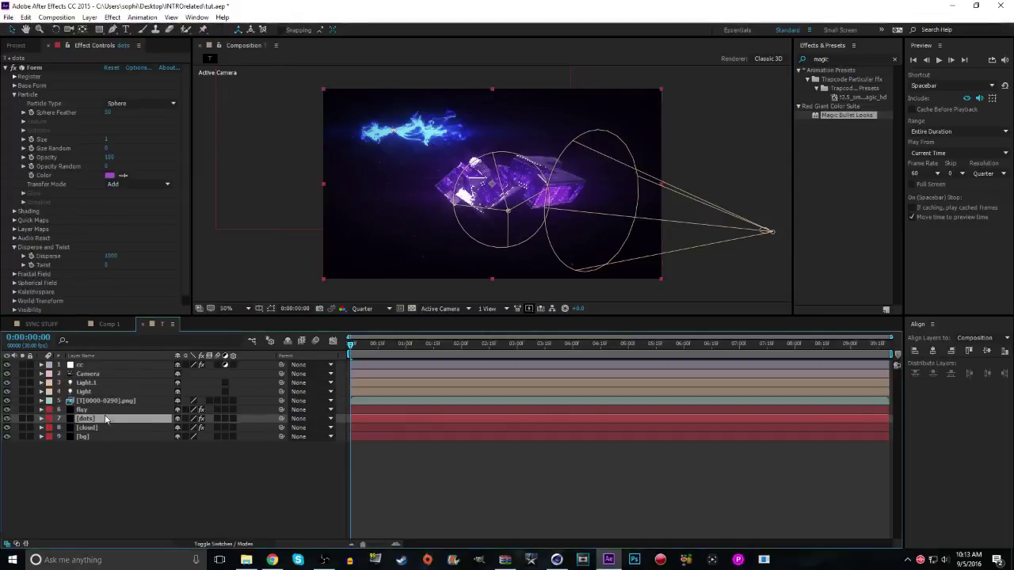
click(101, 409)
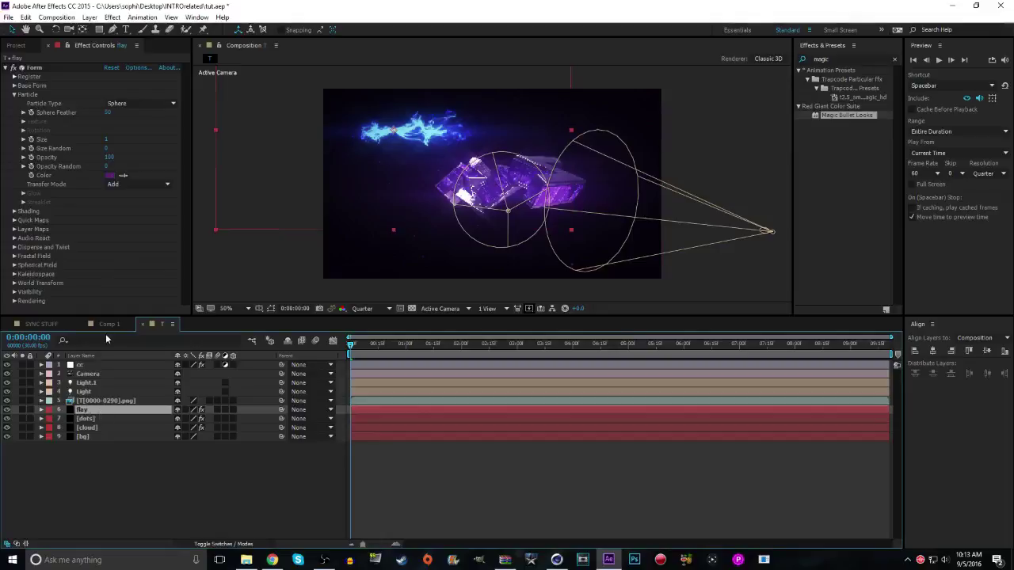
click(14, 86)
click(15, 85)
click(14, 212)
click(15, 212)
click(14, 220)
scroll(14, 220, down, 1)
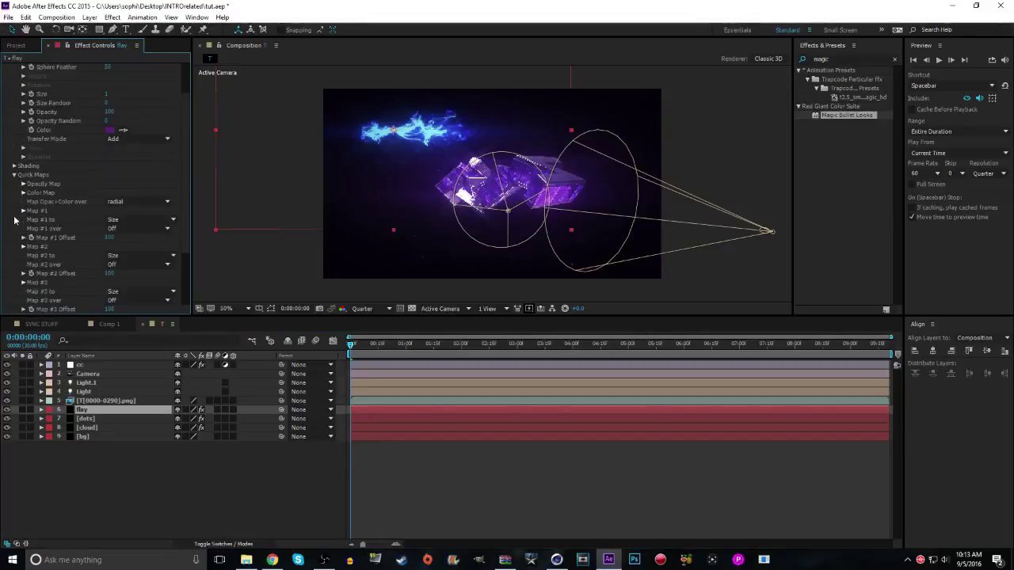
click(14, 175)
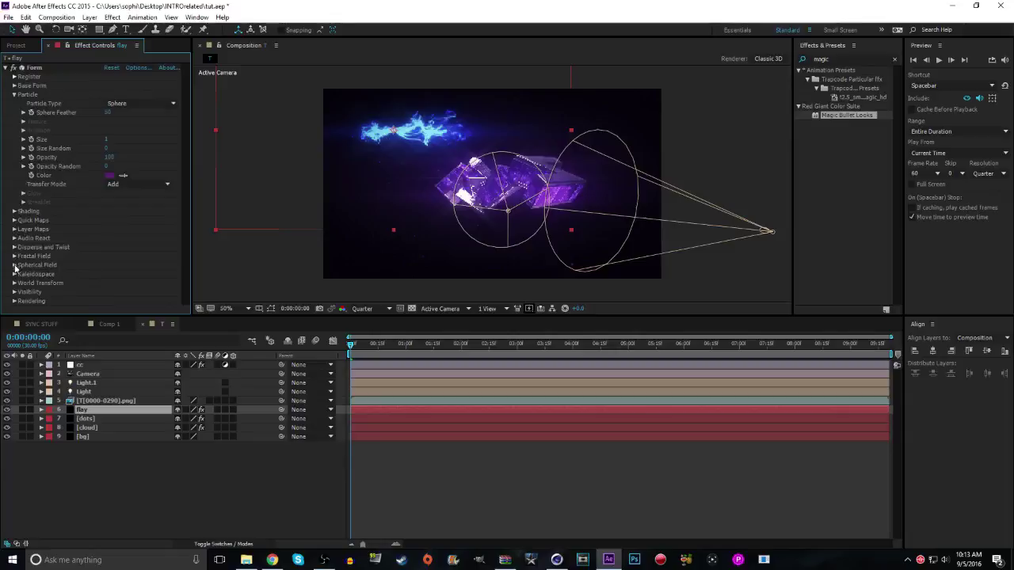
click(14, 302)
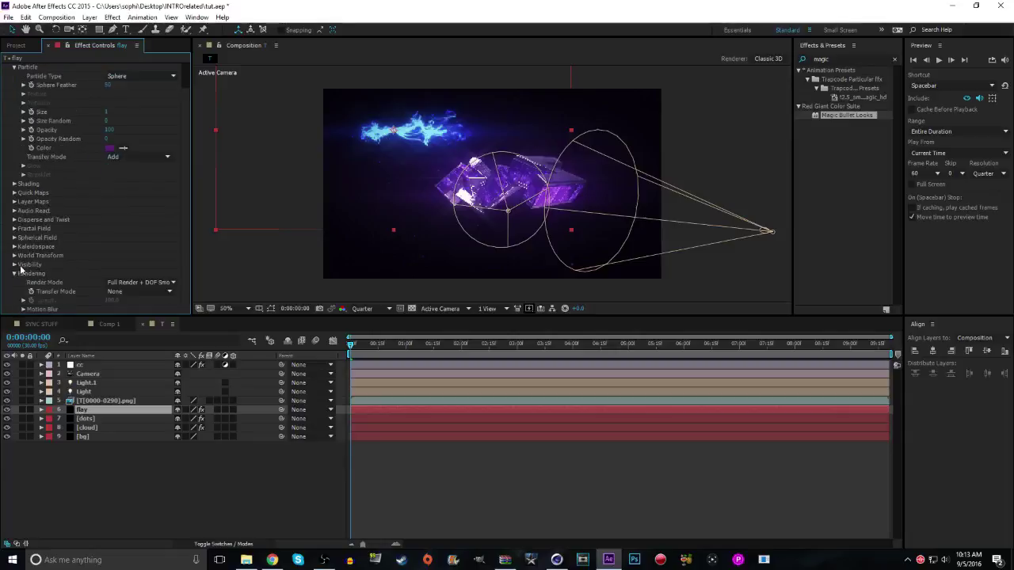
click(14, 274)
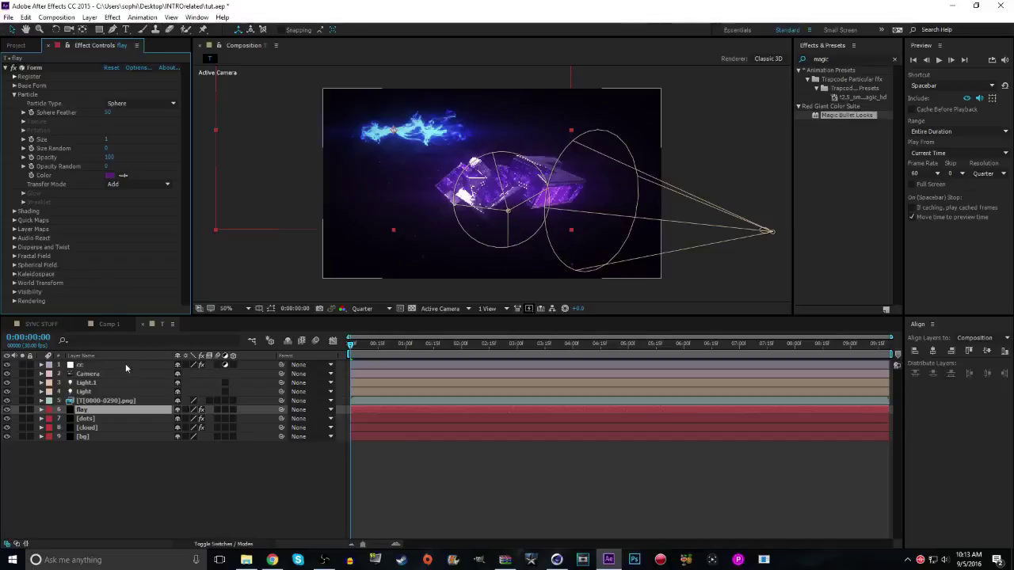
Delete the flay layer from composition T
click(107, 411)
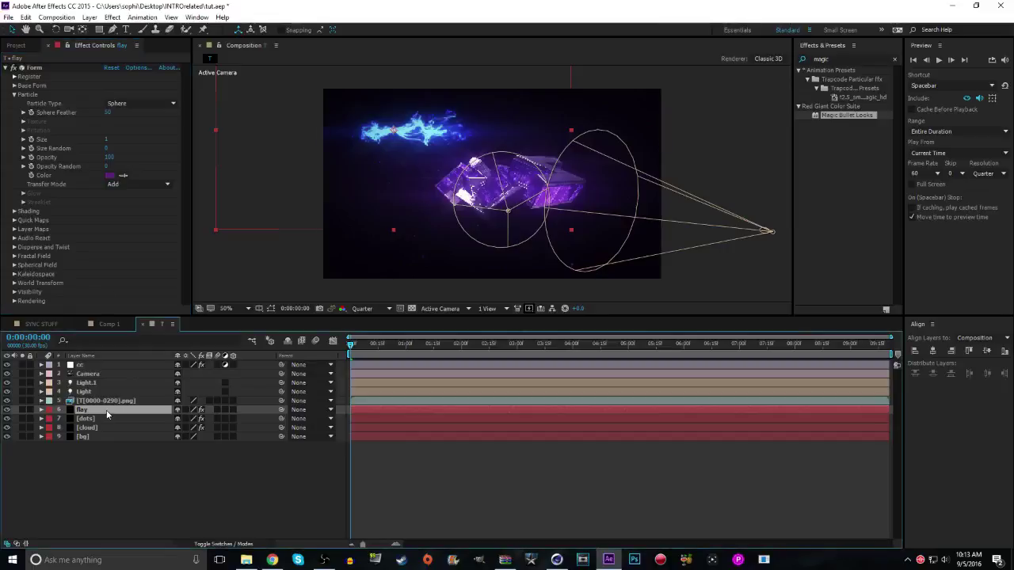
key(Delete)
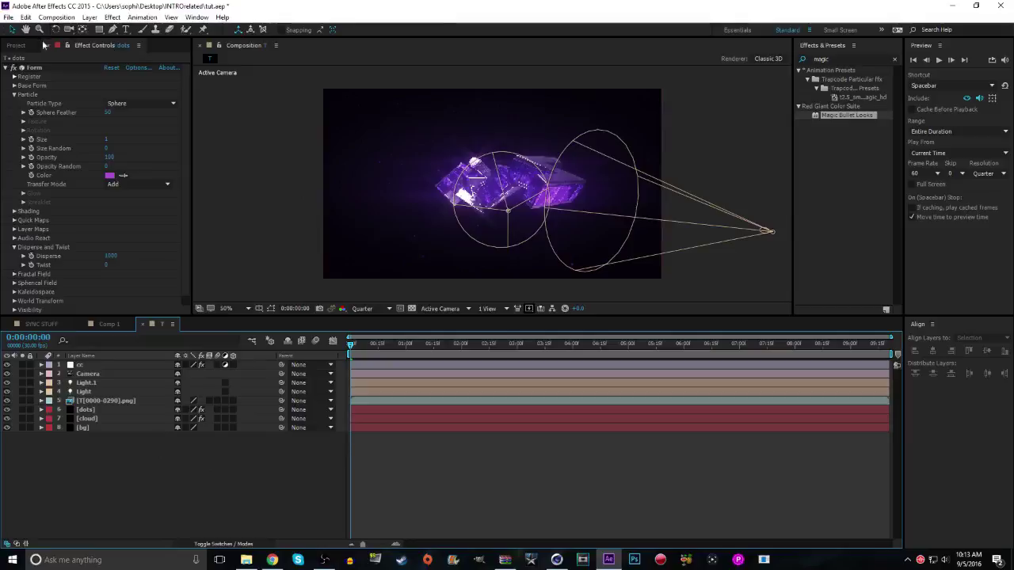
Look through the particle packs in the SYNCINGstuff.aep project folder for a composition that suits the purple intro
click(19, 45)
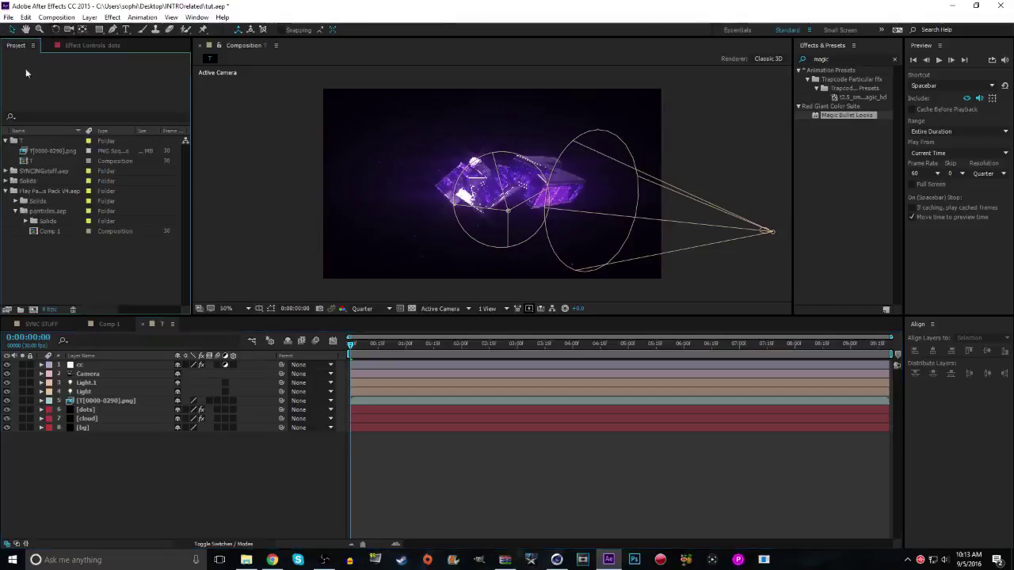
click(6, 172)
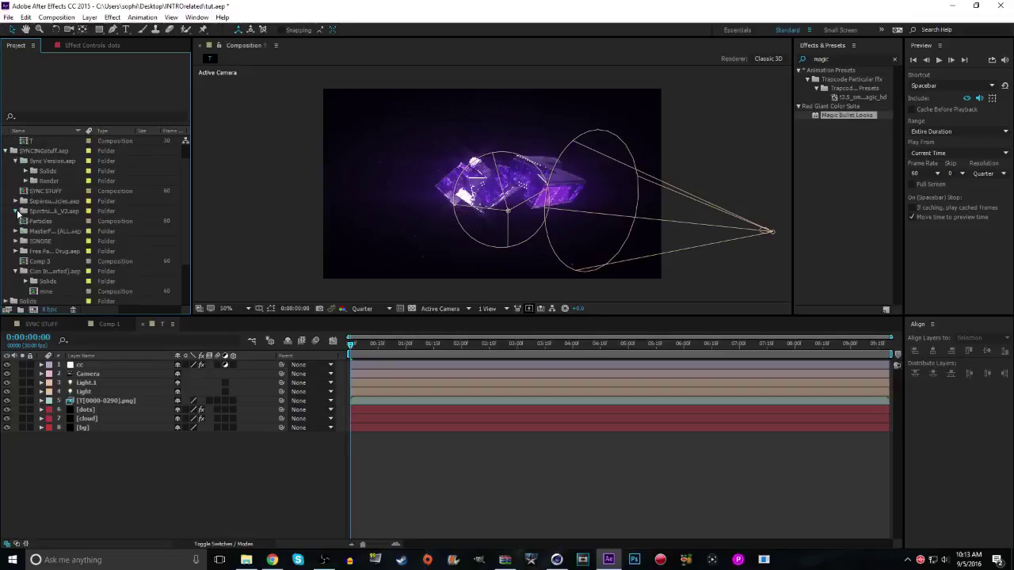
click(15, 201)
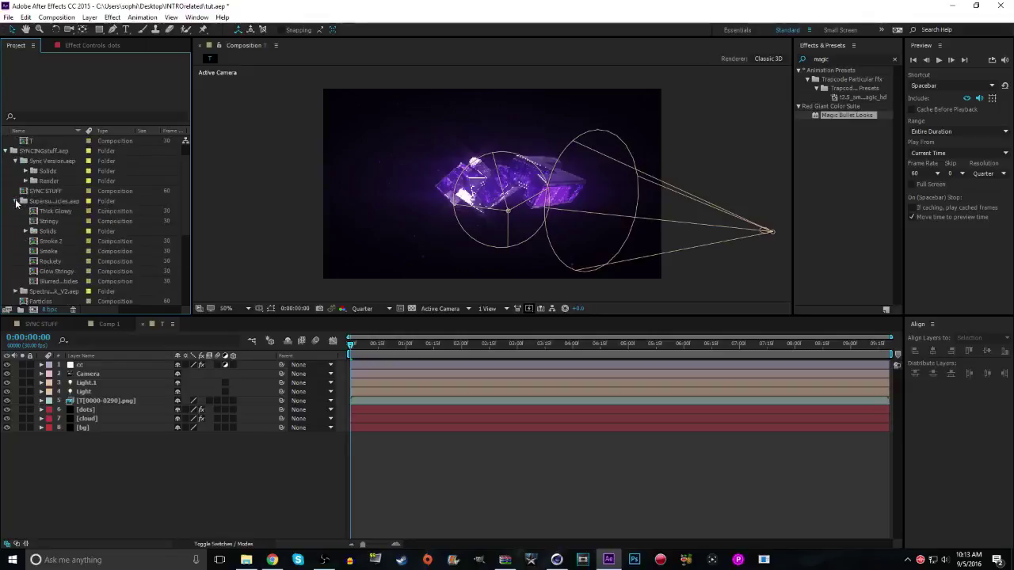
click(15, 201)
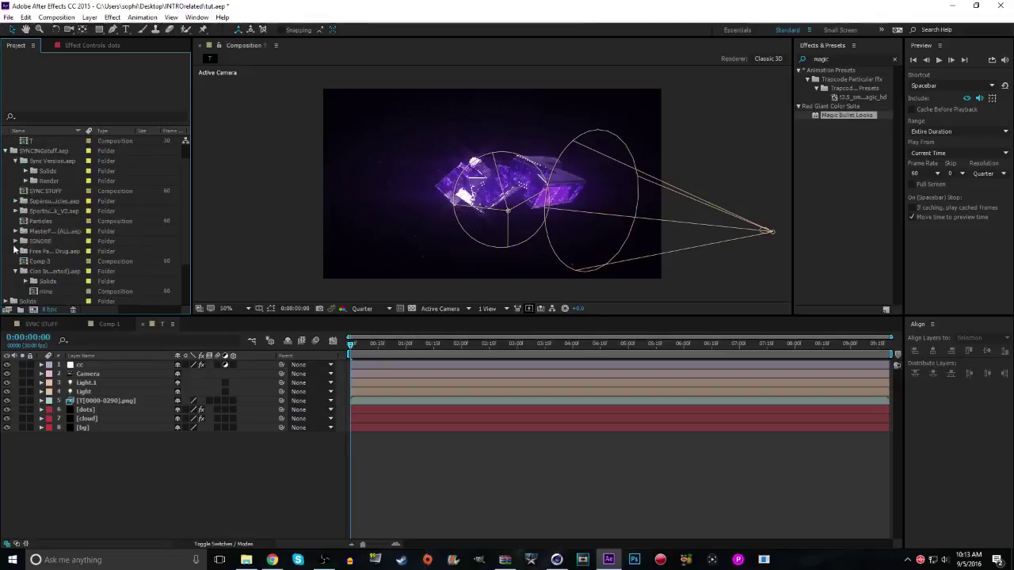
click(15, 241)
click(15, 171)
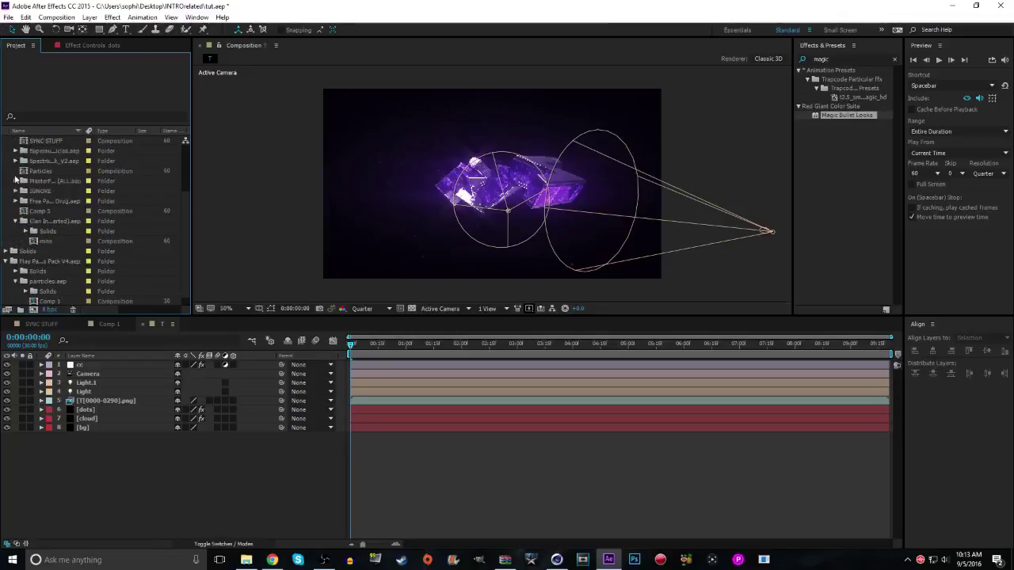
click(15, 182)
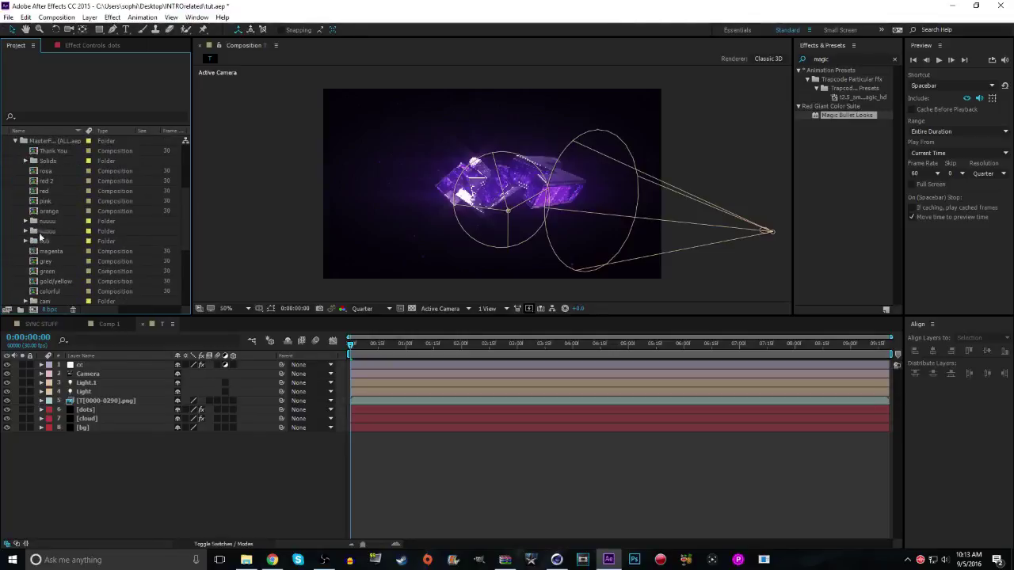
scroll(46, 274, down, 1)
scroll(50, 278, up, 1)
scroll(71, 218, down, 1)
key(ctrl+s)
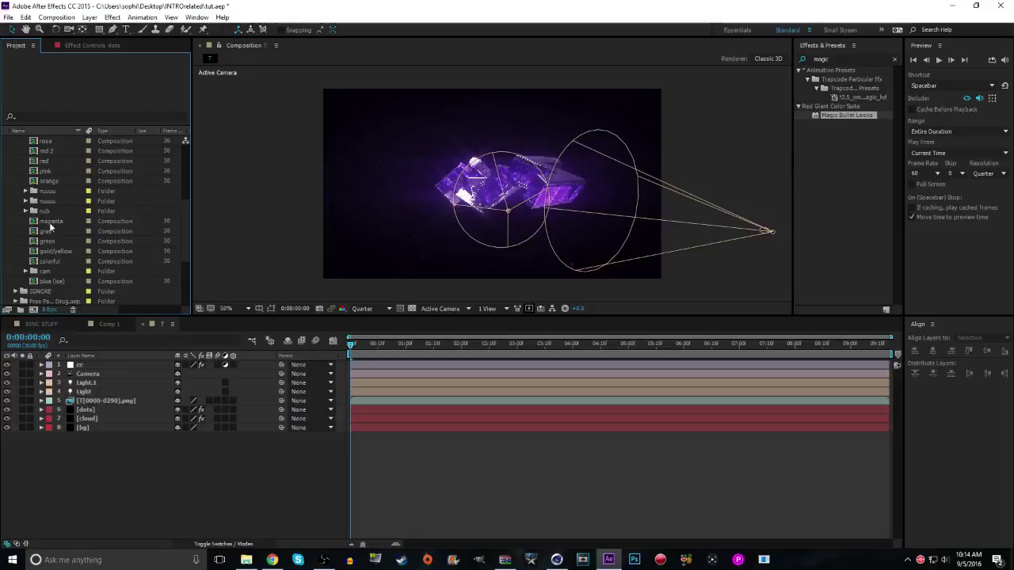
Copy the magenta particle layer from the magenta composition into composition T and place it directly beneath the rendered PNG sequence
double_click(49, 222)
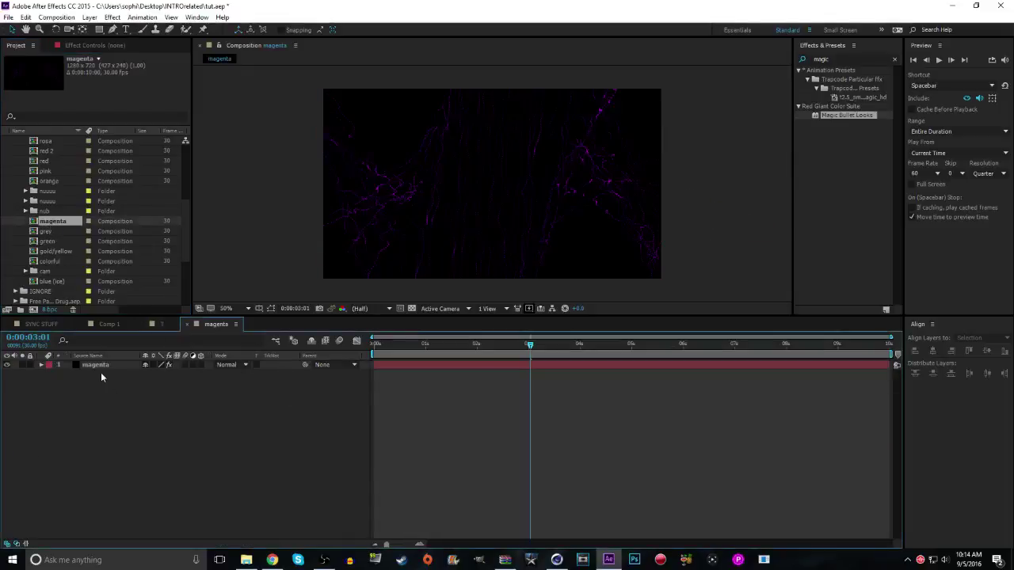
click(96, 365)
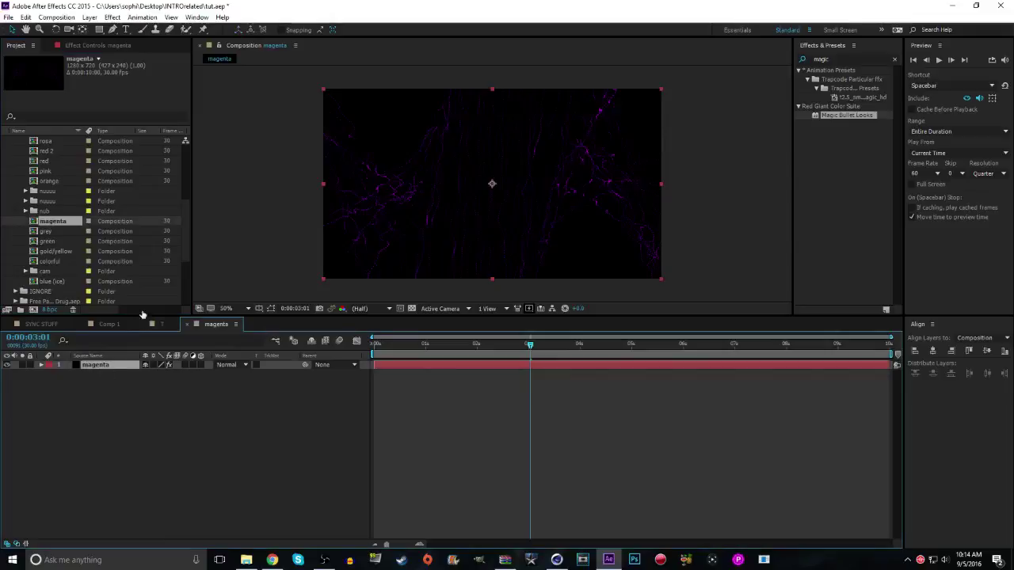
click(187, 325)
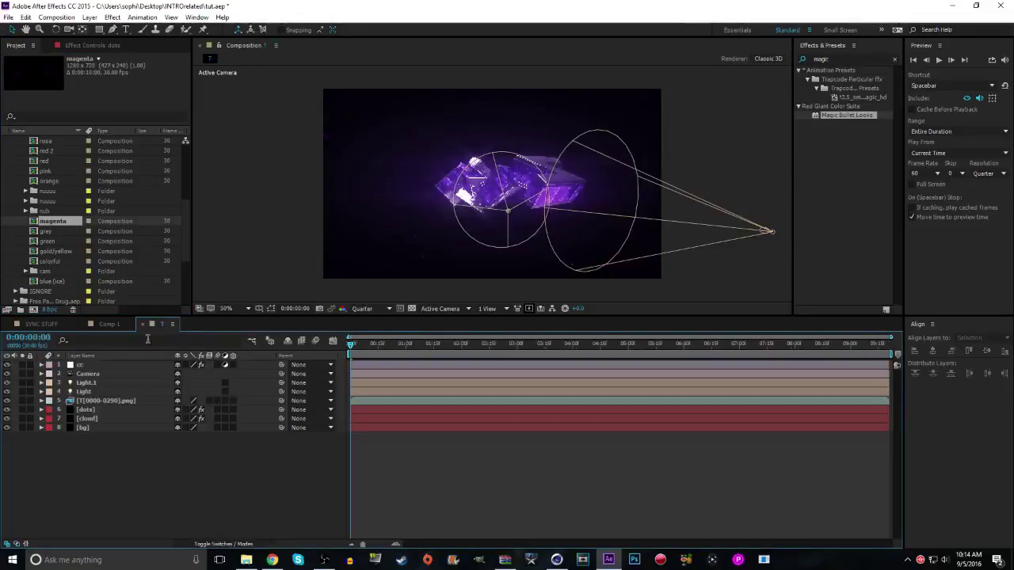
key(ctrl+slash)
drag(93, 365, 96, 412)
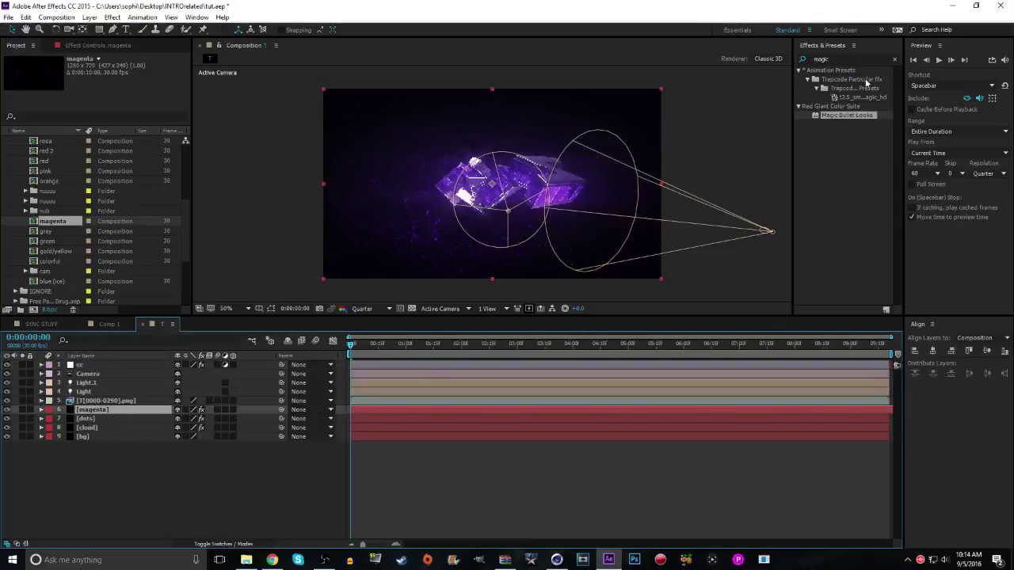
Preview composition T and scrub to about 0:00:03:18 to check the magenta particles around the name
click(939, 61)
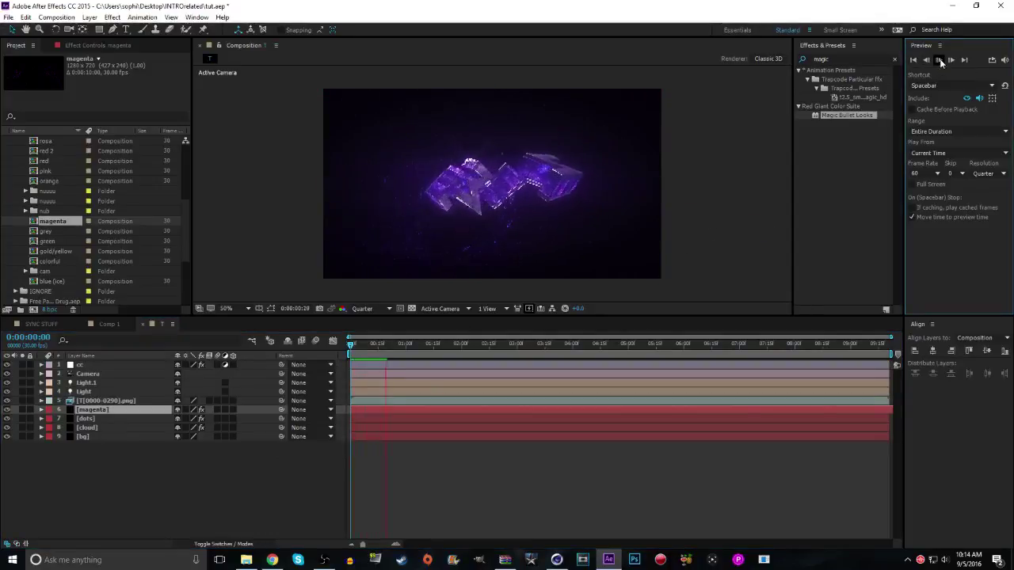
click(939, 61)
click(96, 413)
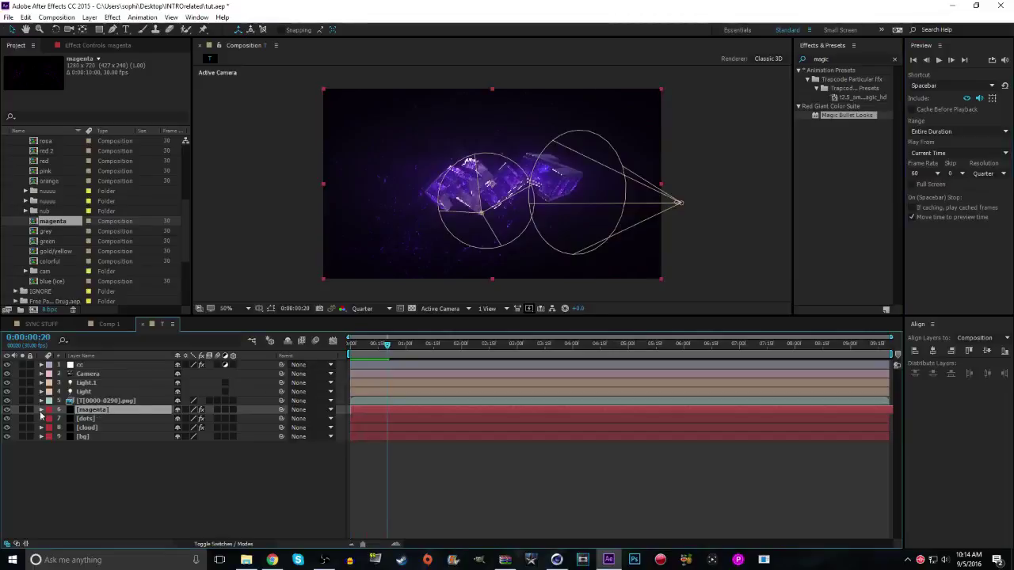
drag(387, 347, 552, 348)
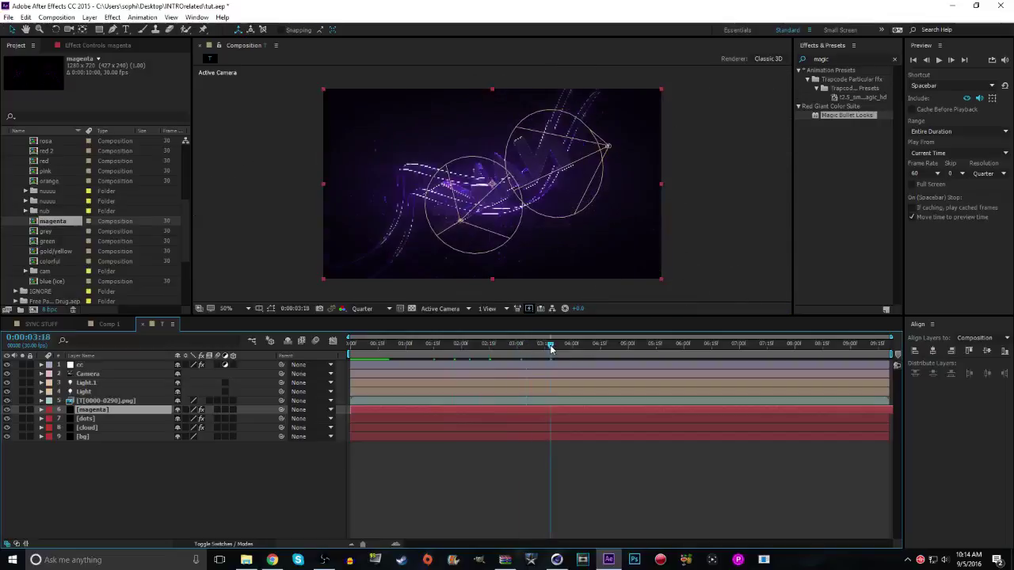
Open the Particles composition from the Particle Pack V2 folder and examine its particles near 0:00:00:47
scroll(26, 203, up, 4)
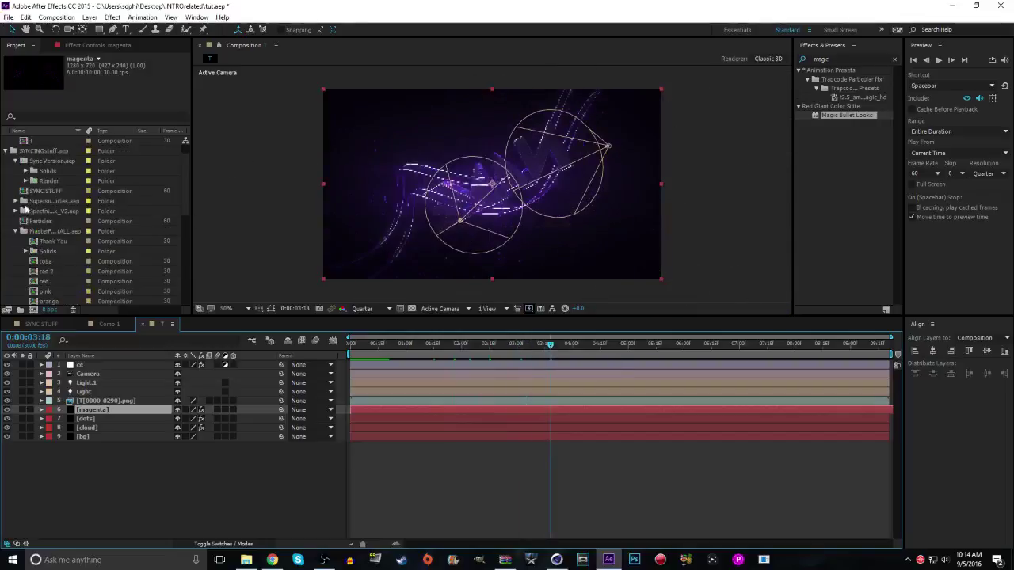
click(14, 231)
click(14, 211)
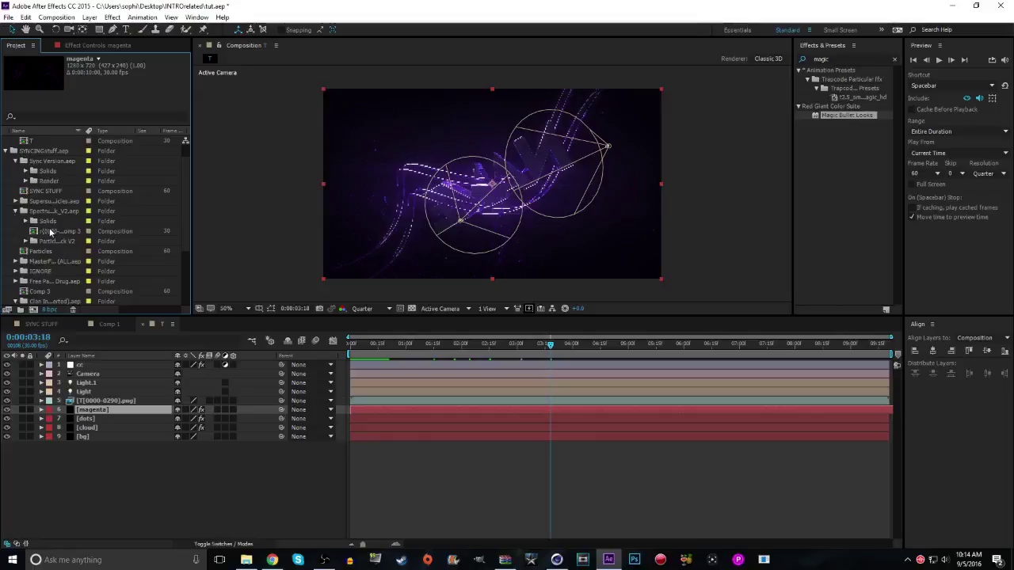
click(26, 241)
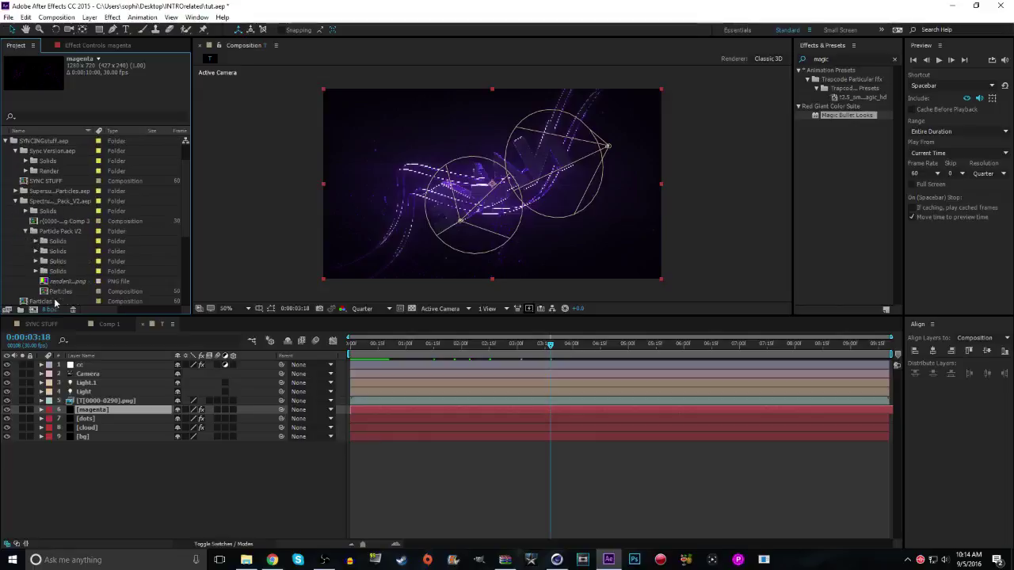
click(57, 291)
double_click(56, 292)
click(16, 202)
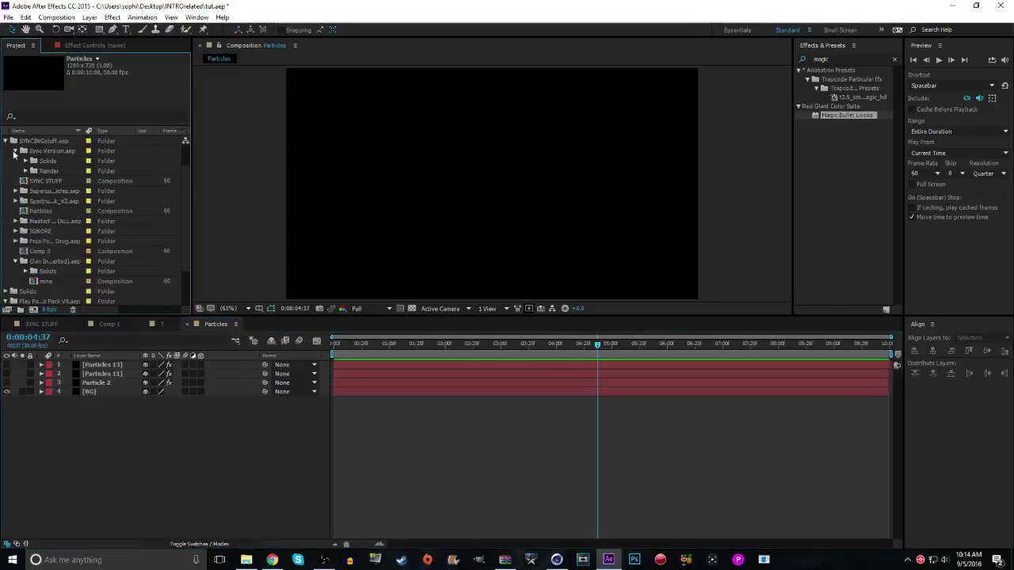
click(370, 345)
drag(370, 345, 386, 345)
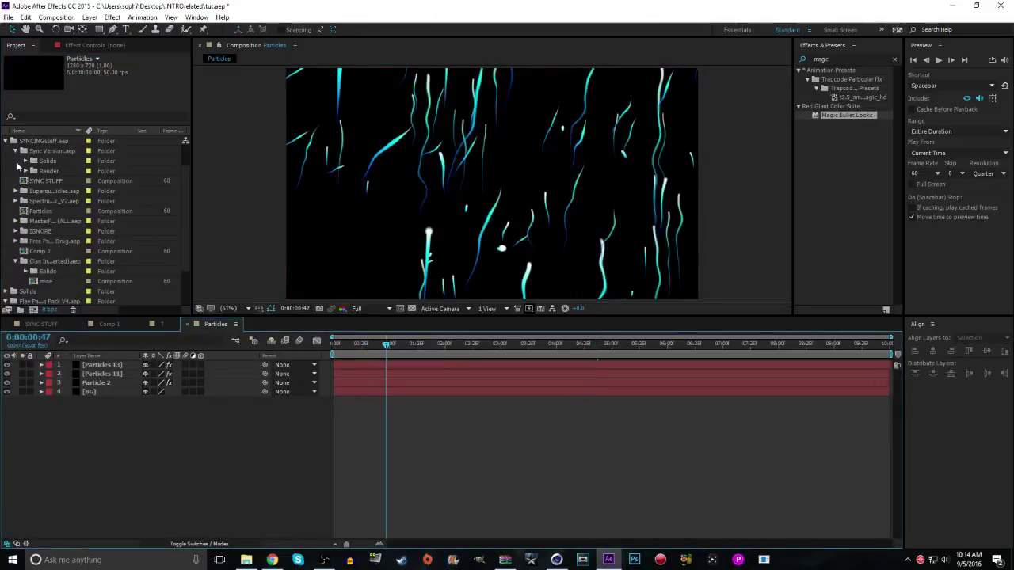
Copy the Hex Particle layer from the Hex composition in Hex.aep into composition T, closing the particle compositions
click(15, 261)
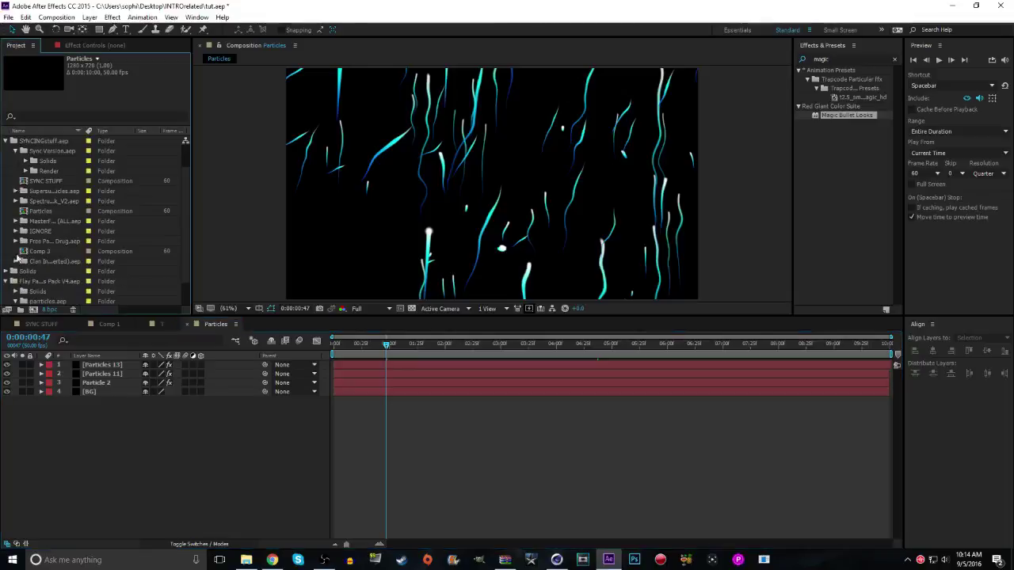
click(15, 242)
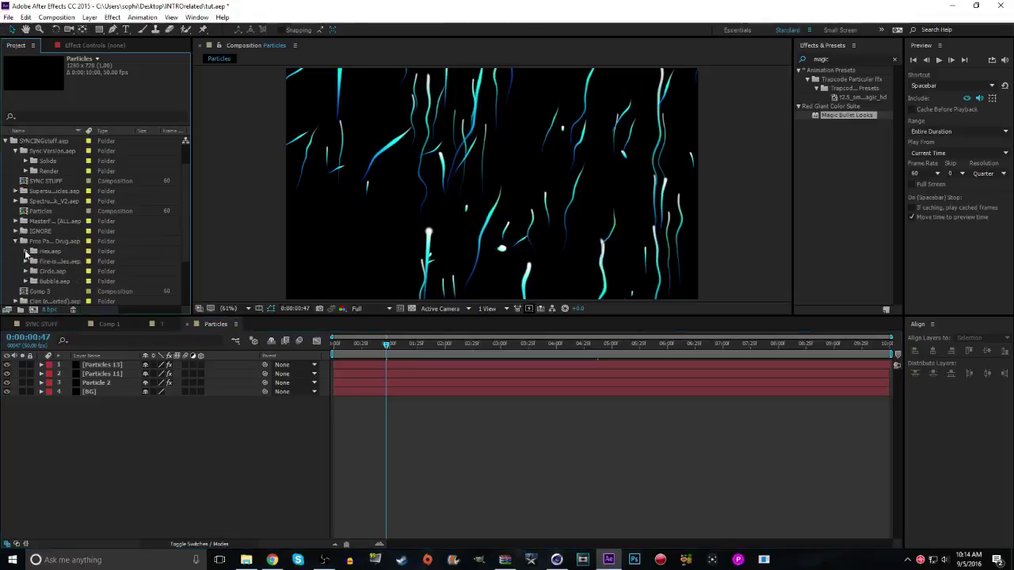
click(26, 251)
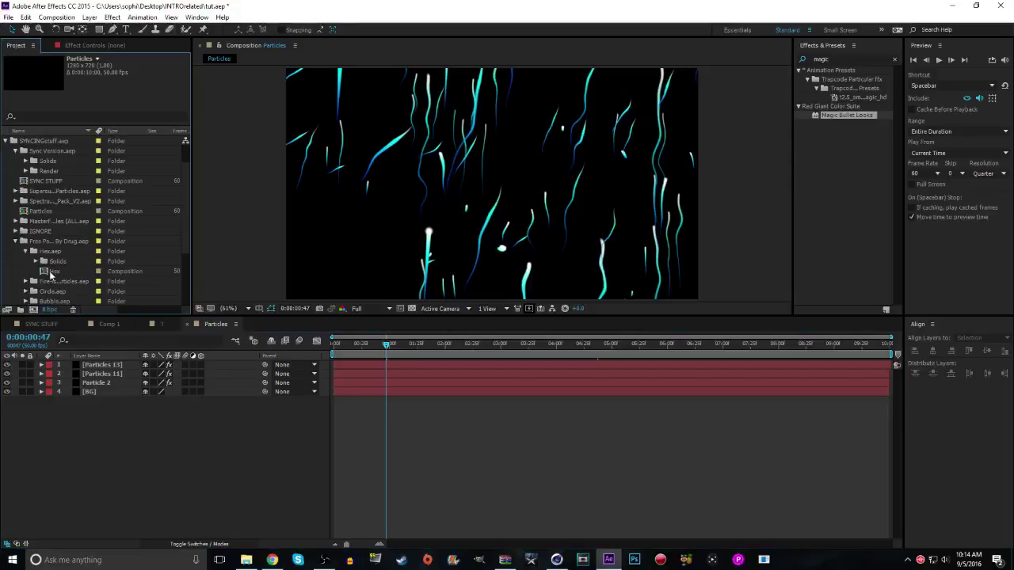
double_click(50, 272)
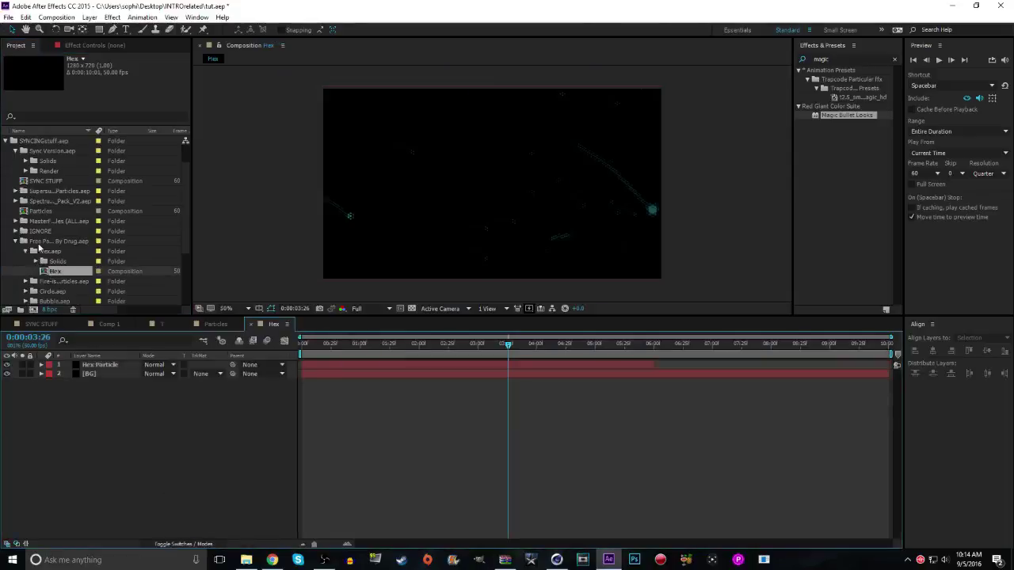
click(15, 241)
click(109, 365)
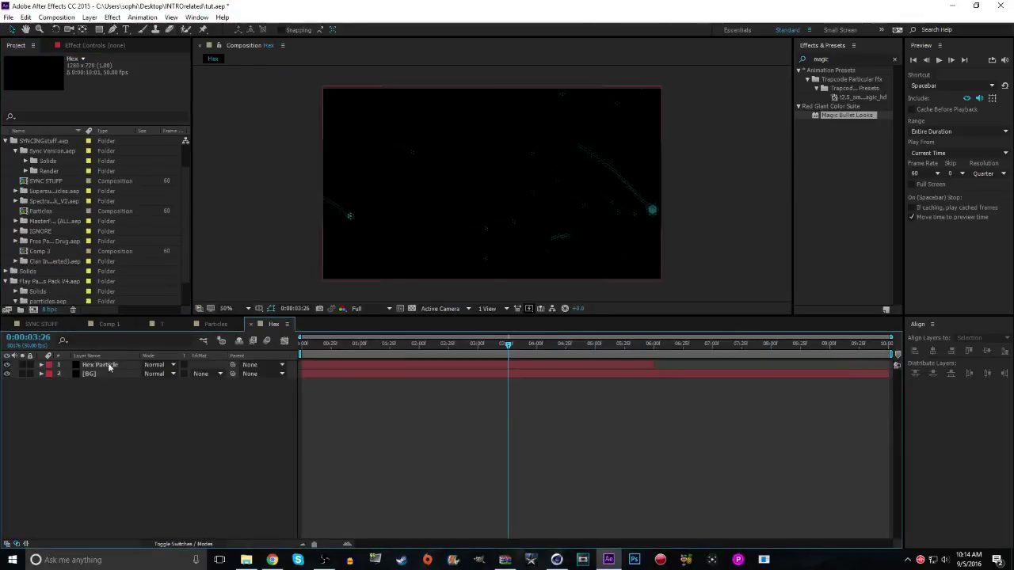
click(149, 415)
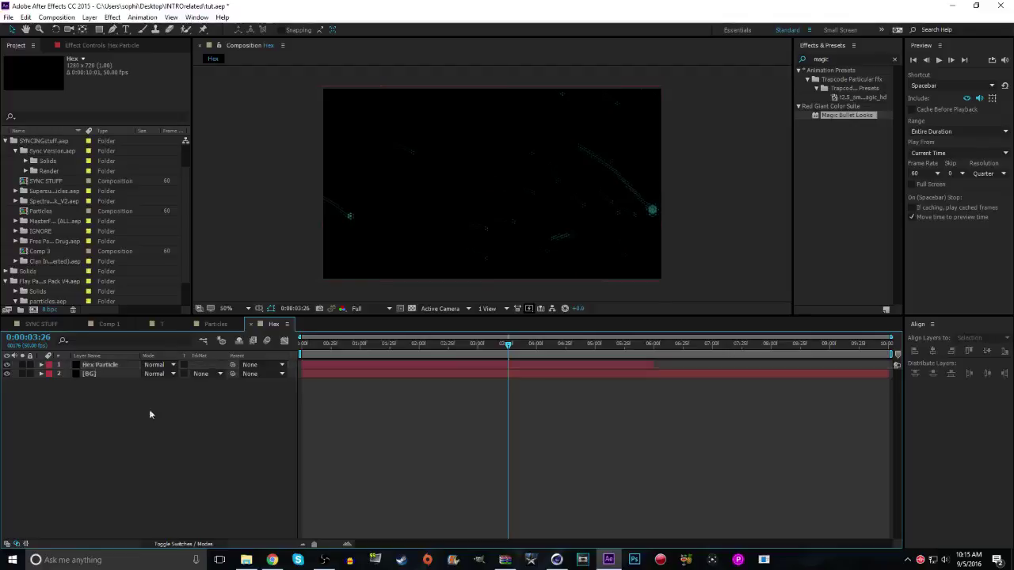
click(253, 325)
click(194, 324)
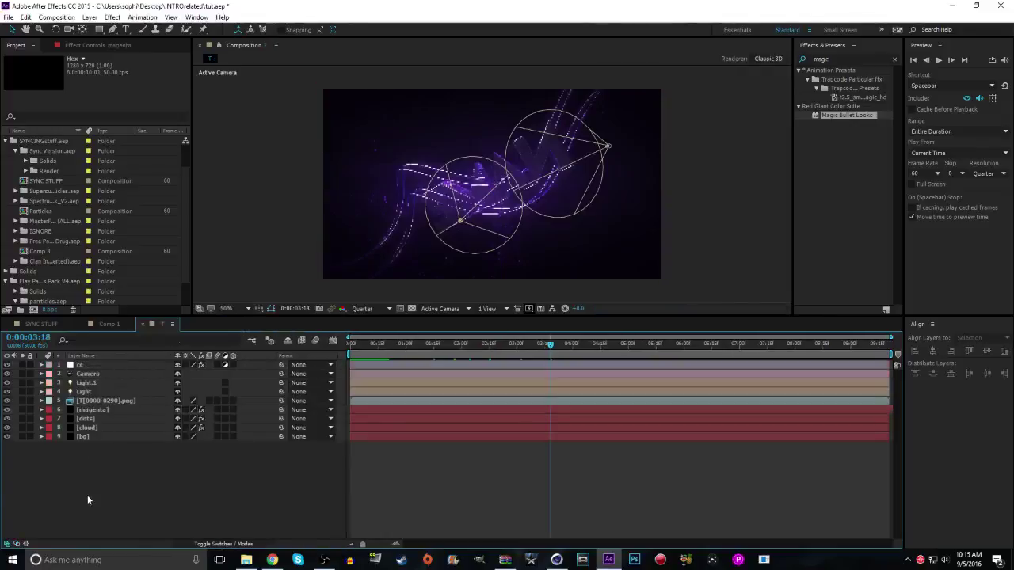
key(ctrl+v)
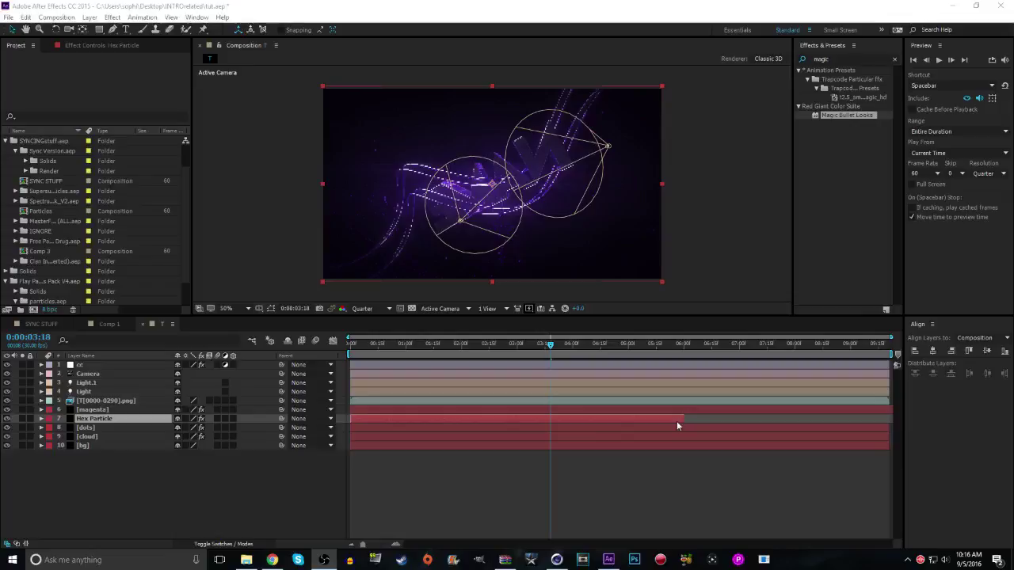
Extend the Hex Particle layer to the end of composition T and move it above the magenta layer
drag(680, 421, 878, 428)
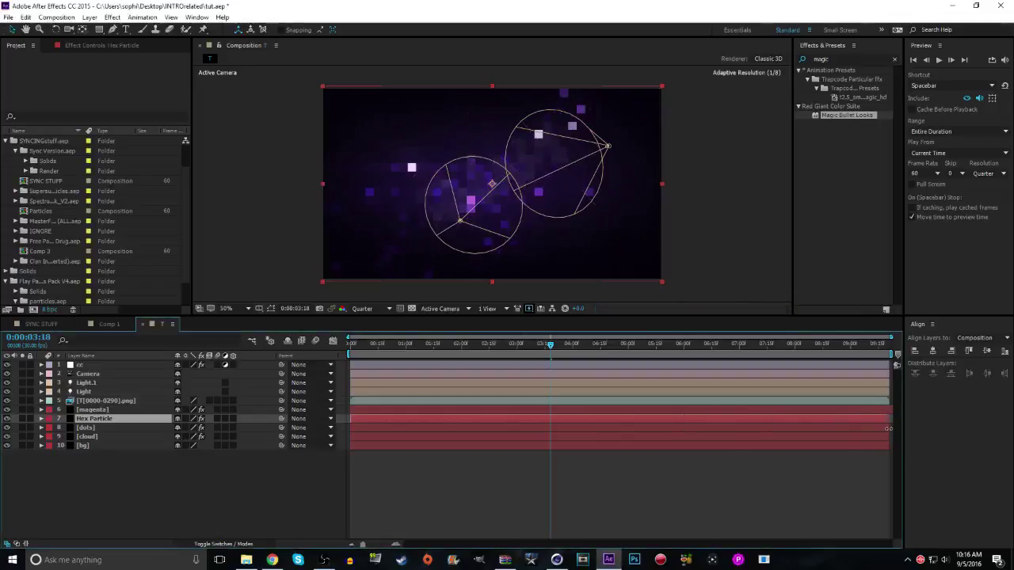
click(887, 347)
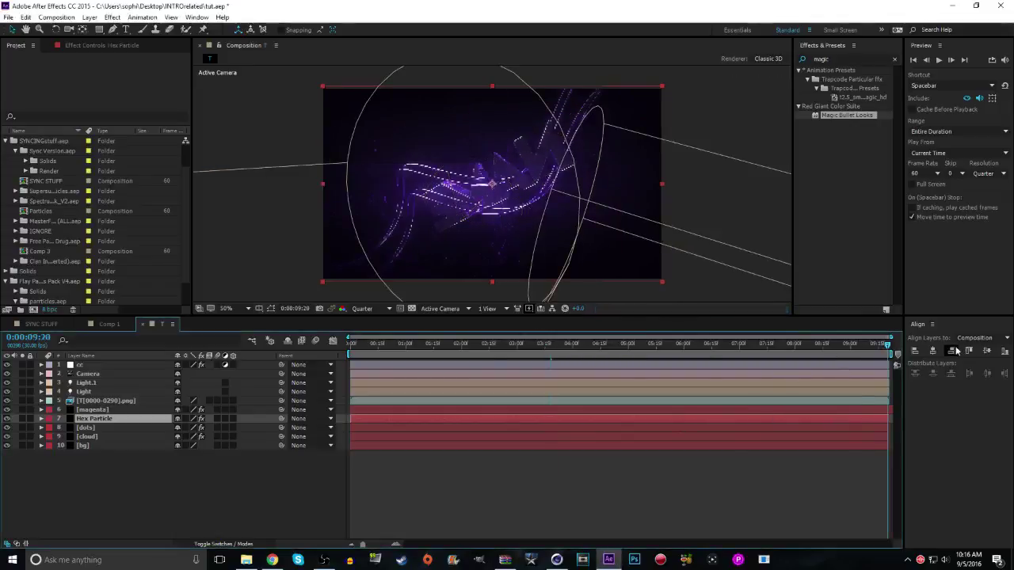
click(556, 343)
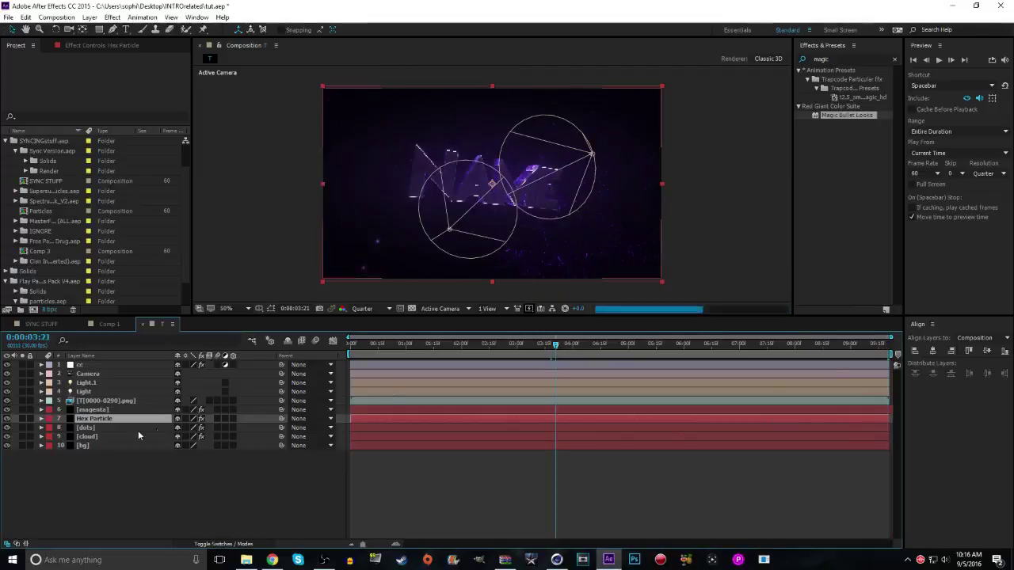
drag(131, 419, 122, 406)
click(404, 343)
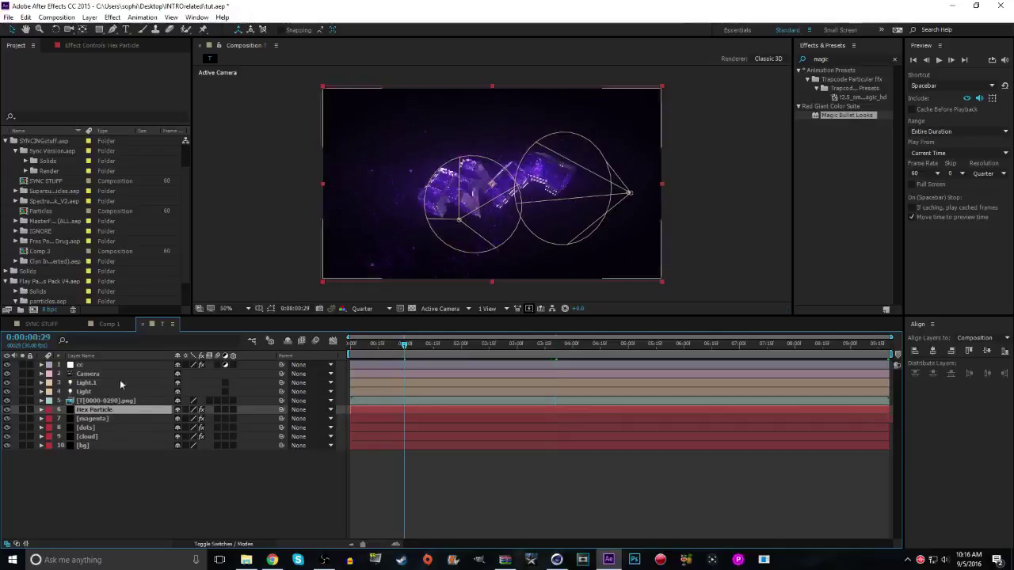
Set the Hex Particle layer's Particular emitter to 8030 particles per second
click(88, 45)
click(109, 113)
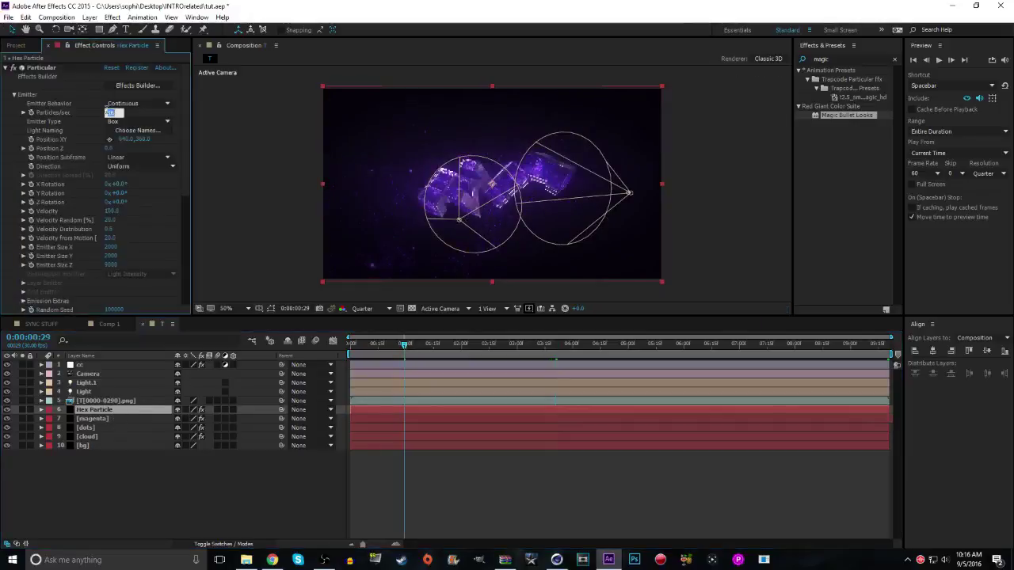
text(30)
key(Return)
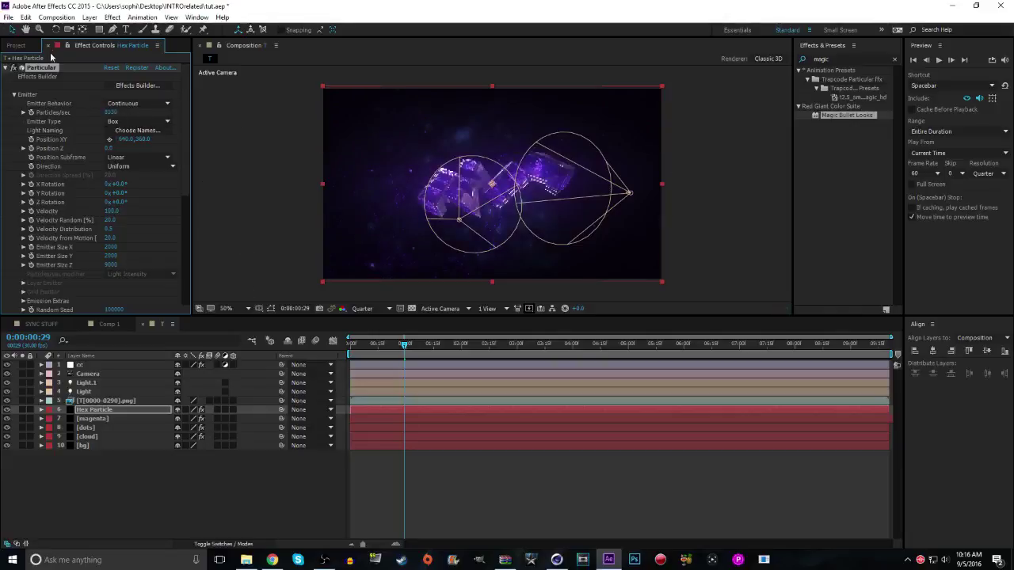
Delete the Particular effect from the Hex Particle layer and remove the layer from composition T
key(Delete)
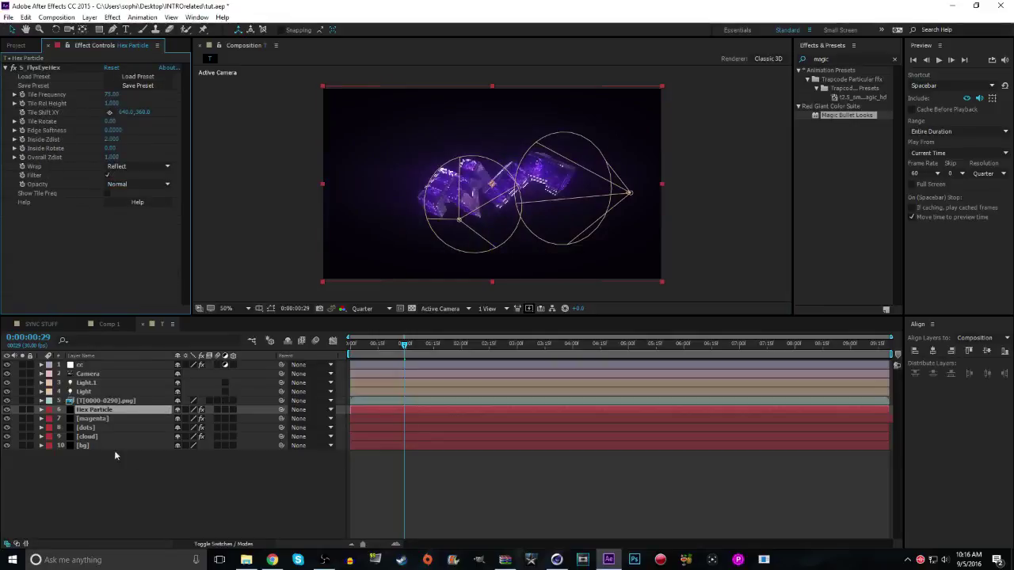
key(Delete)
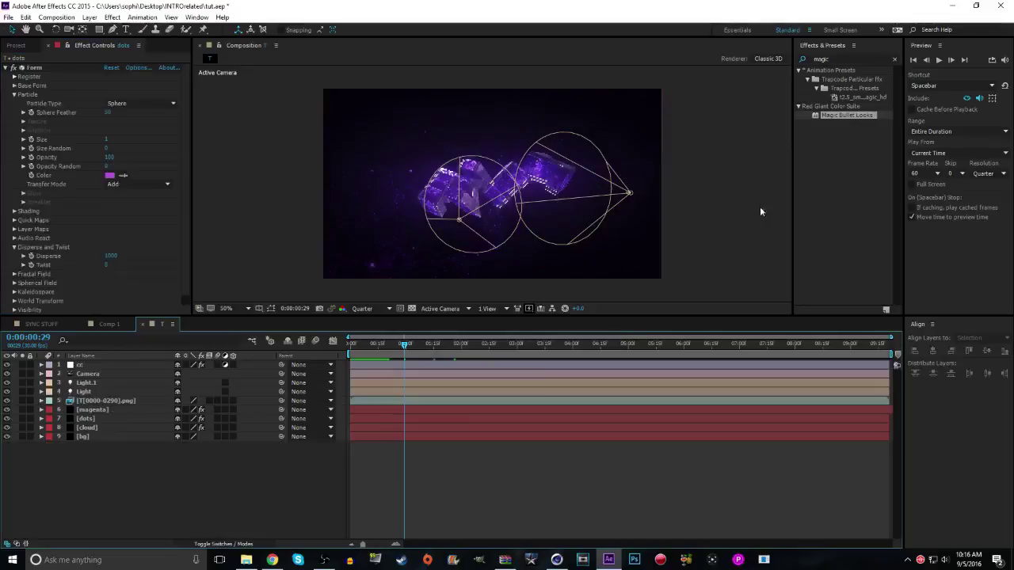
Preview composition T from the first frame, stop playback and return to the start
click(913, 60)
click(939, 60)
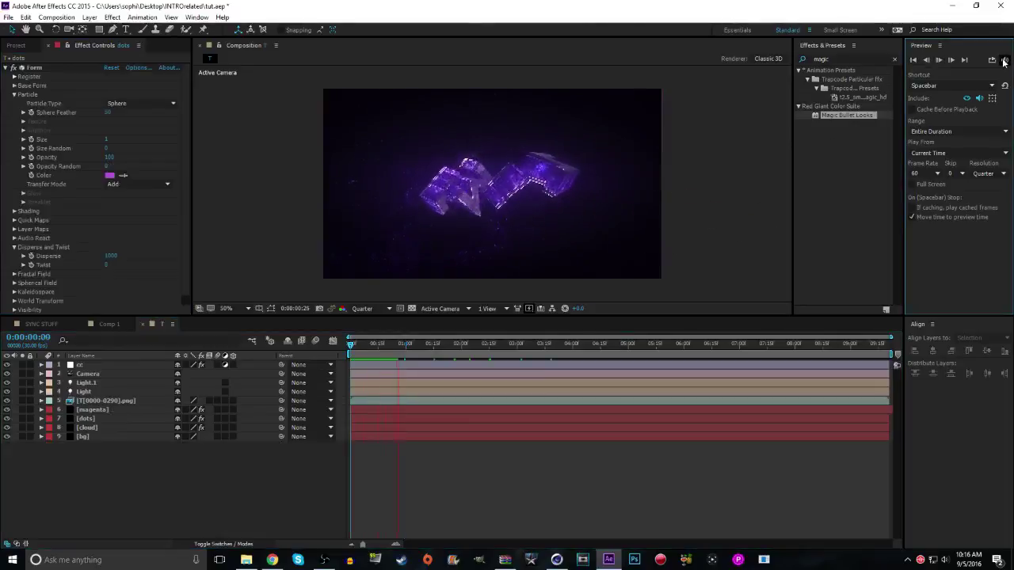
click(939, 60)
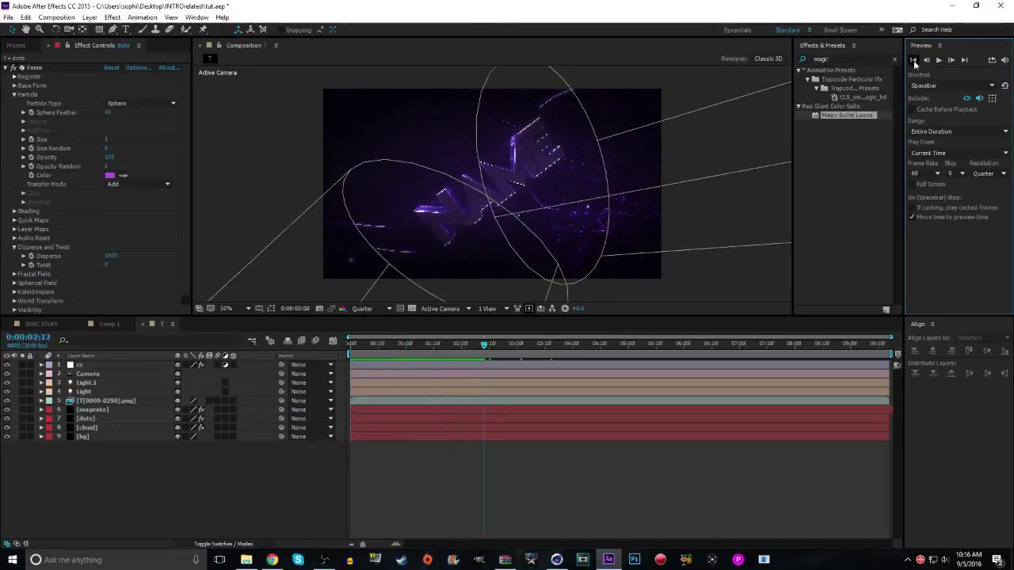
click(915, 61)
Save the project and collapse the SYNCINGstuff.aep folder among the project items
click(18, 45)
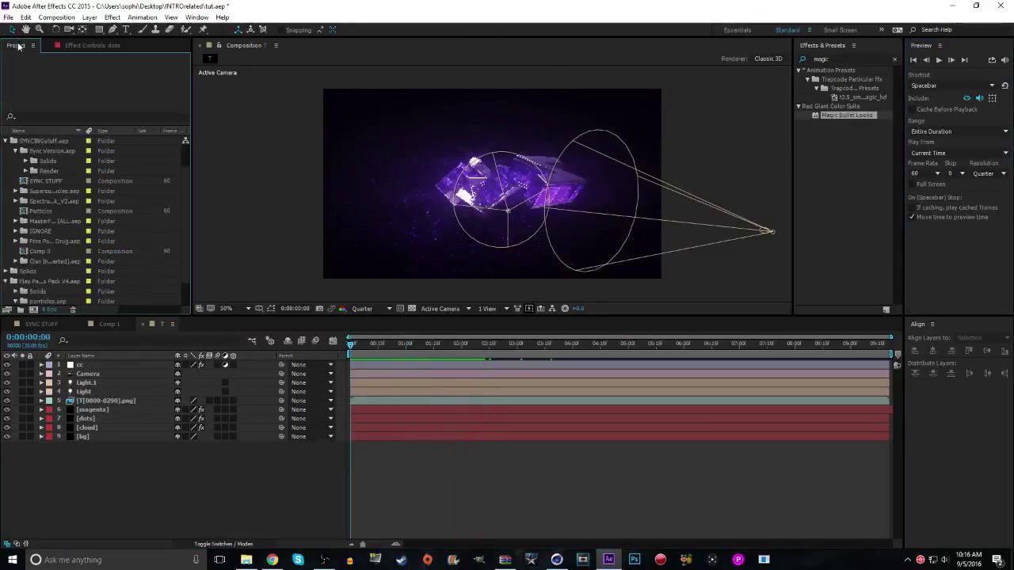
key(ctrl+s)
click(5, 141)
Import tutorial.wav from the Videos folder on This PC into the project
click(248, 560)
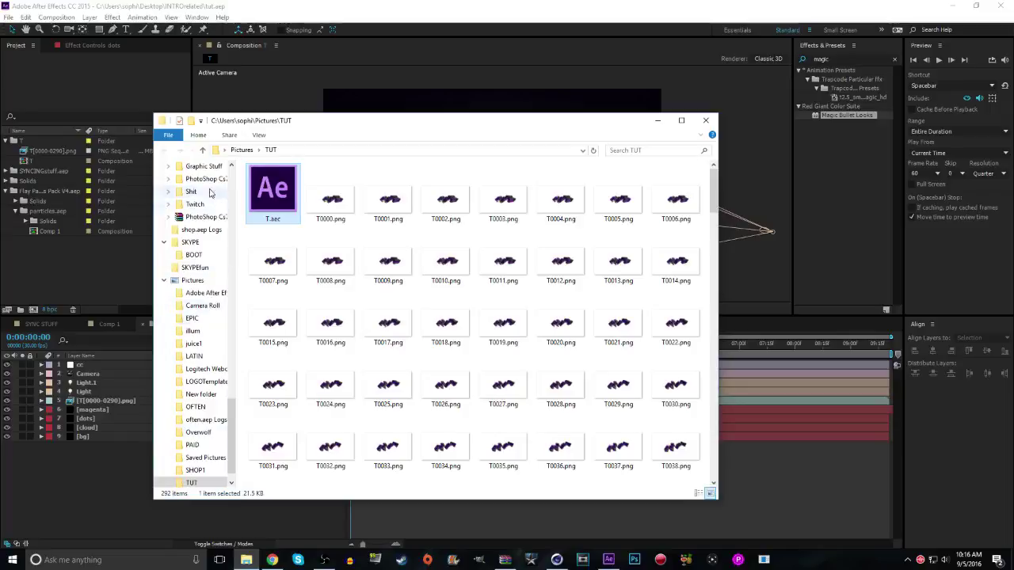
click(227, 150)
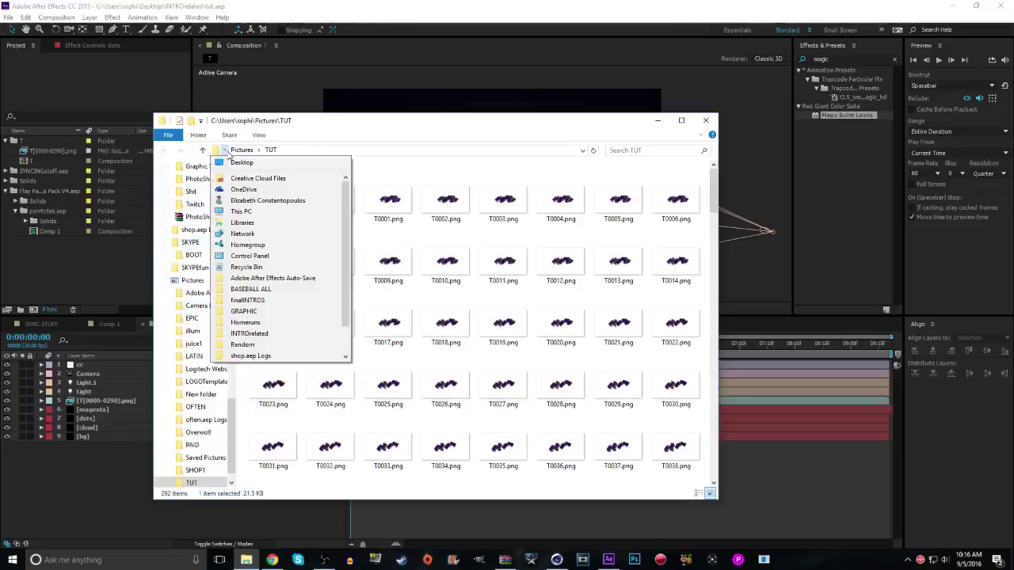
click(241, 212)
drag(567, 94, 572, 360)
click(626, 288)
click(705, 121)
drag(425, 373, 466, 89)
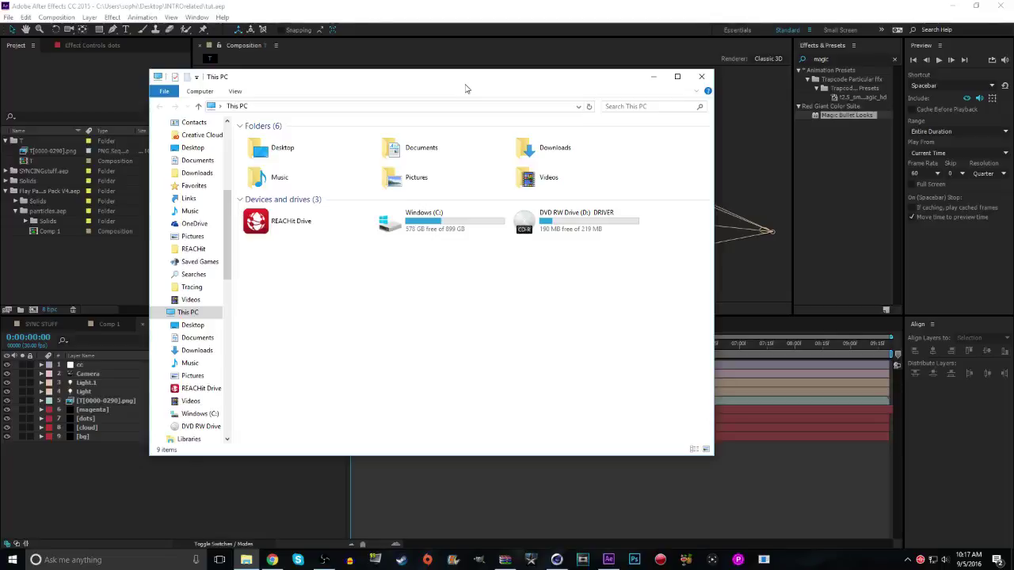
double_click(546, 179)
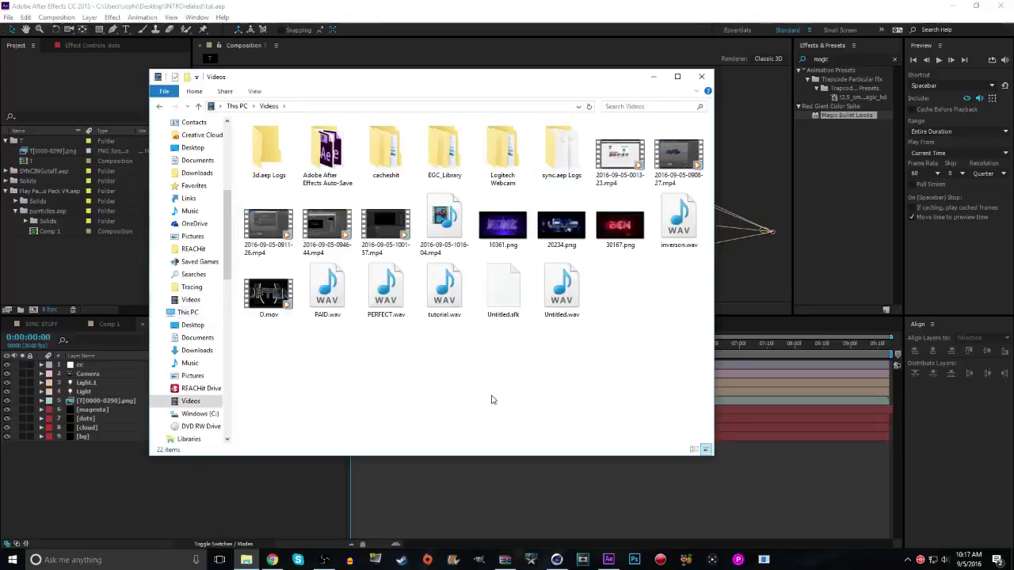
drag(444, 289, 51, 276)
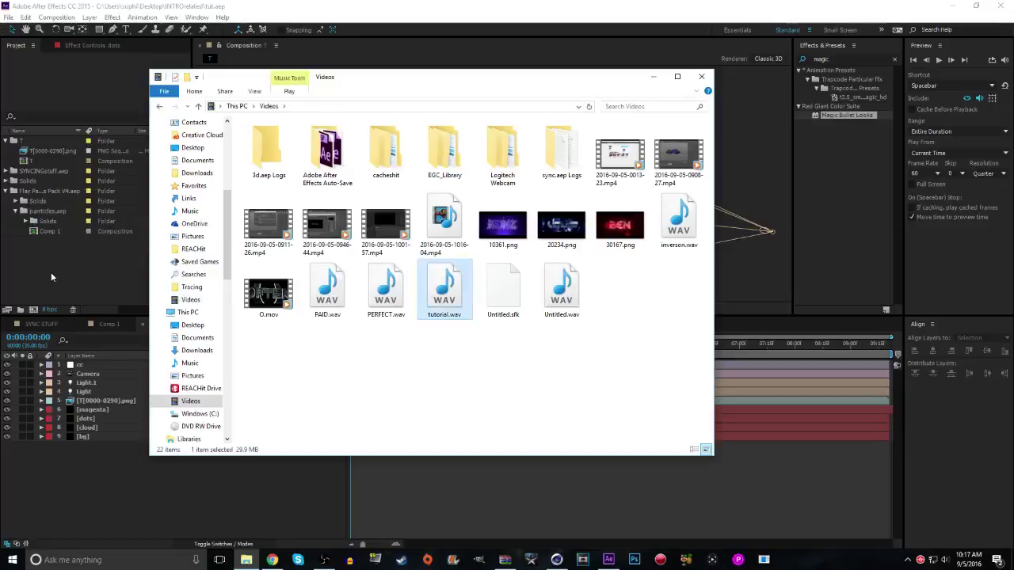
click(51, 271)
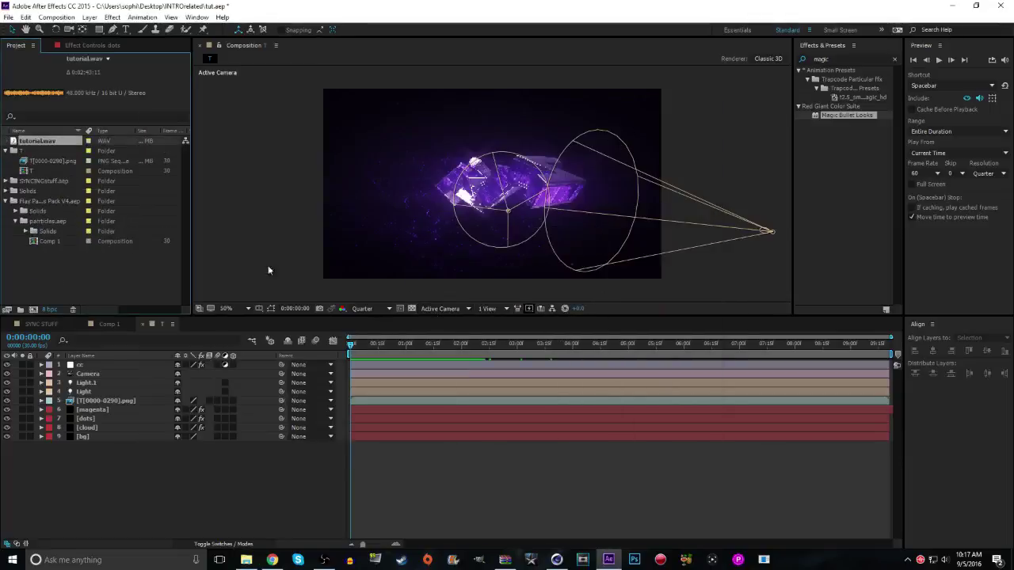
Add tutorial.wav as the bottom layer of composition T and preview it together with the animation
drag(59, 155, 103, 452)
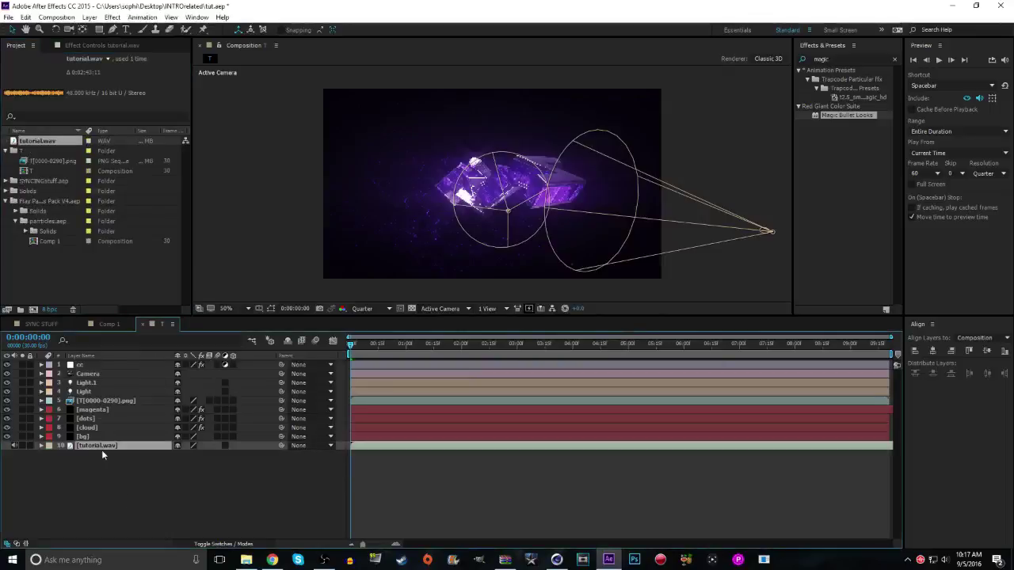
click(937, 59)
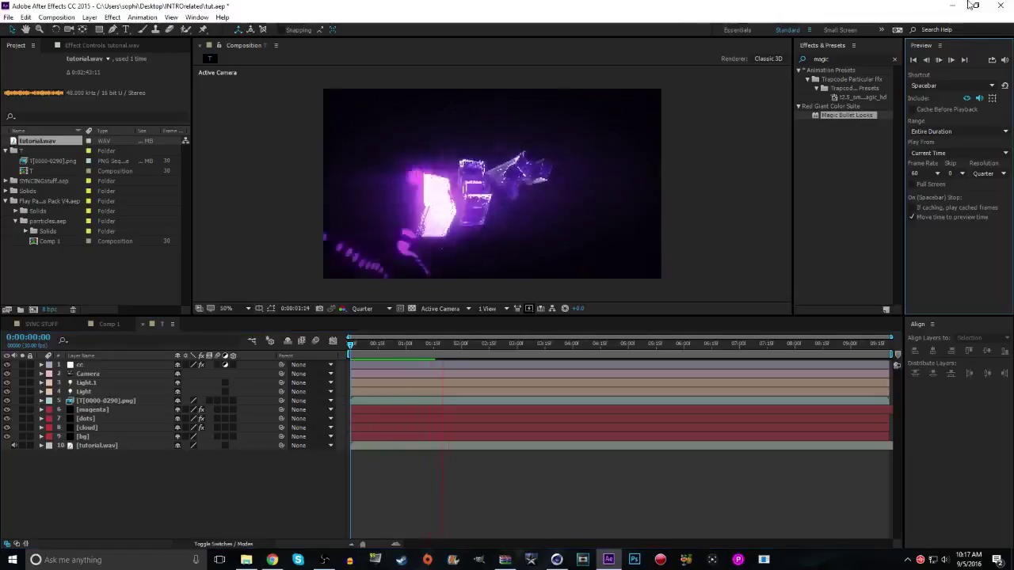
key(space)
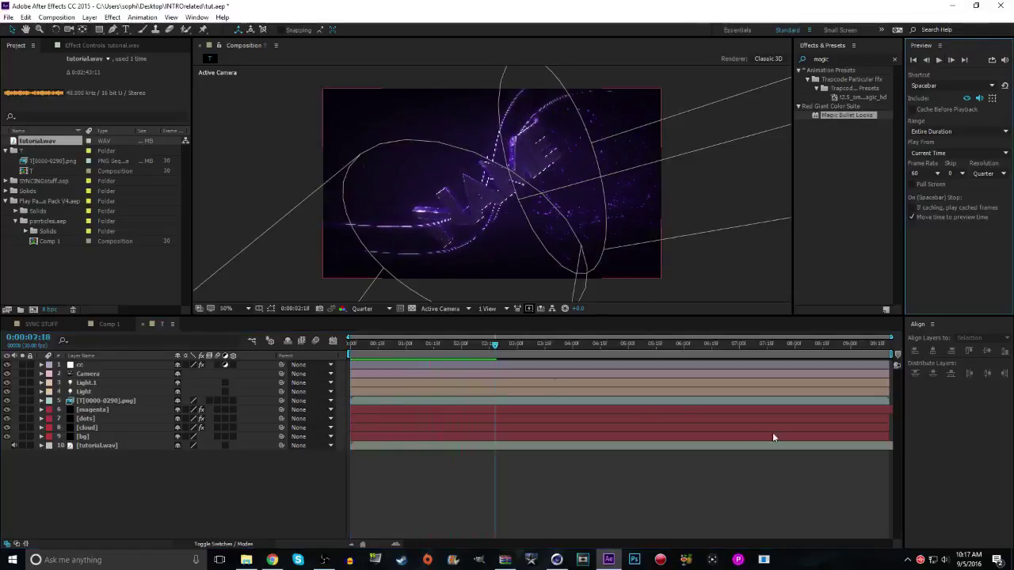
click(116, 497)
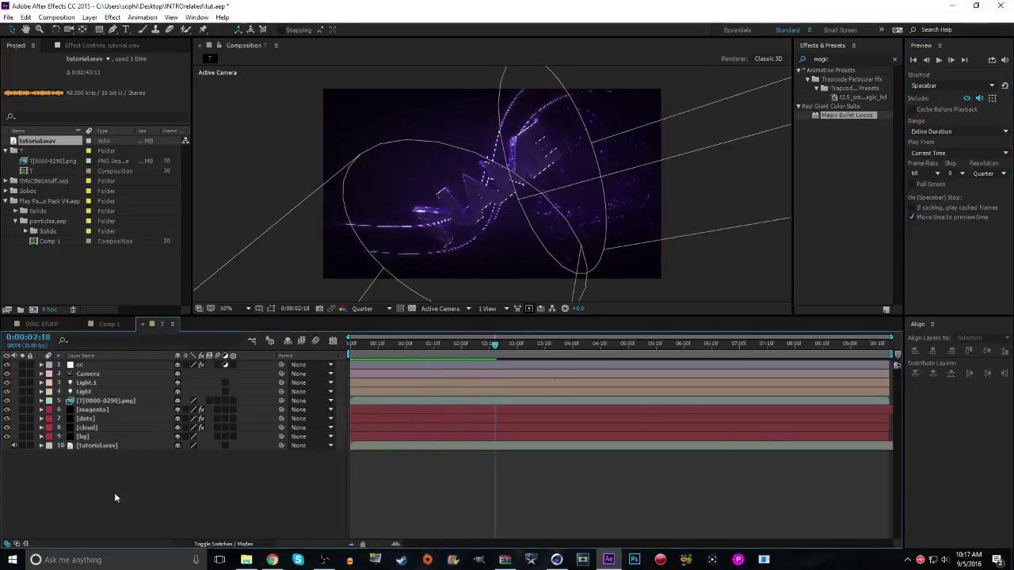
Set the preview frame rate to 30
click(919, 173)
click(938, 175)
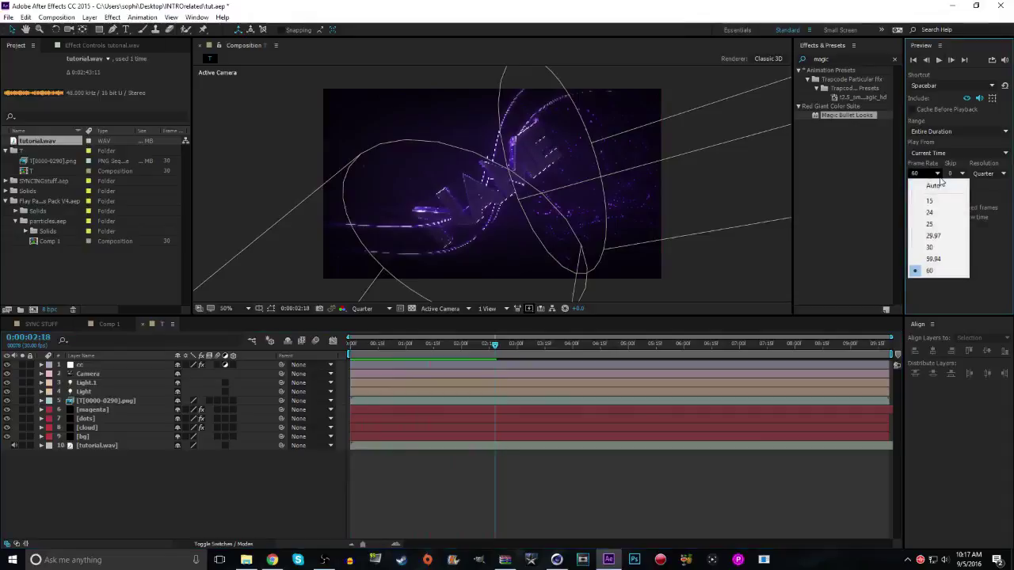
click(957, 248)
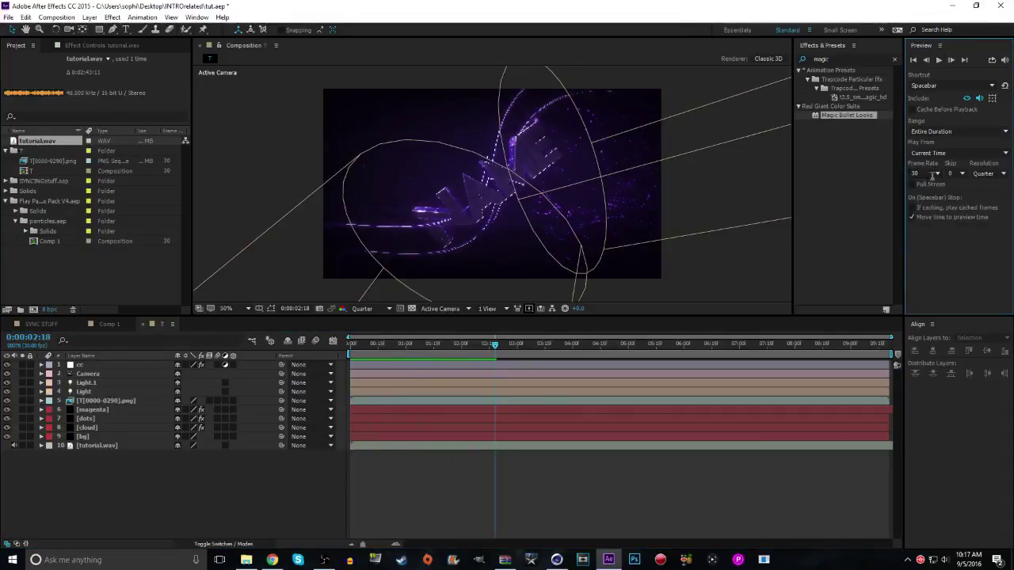
Play composition T with its audio from the first frame repeatedly to check the whole intro against the music
click(913, 61)
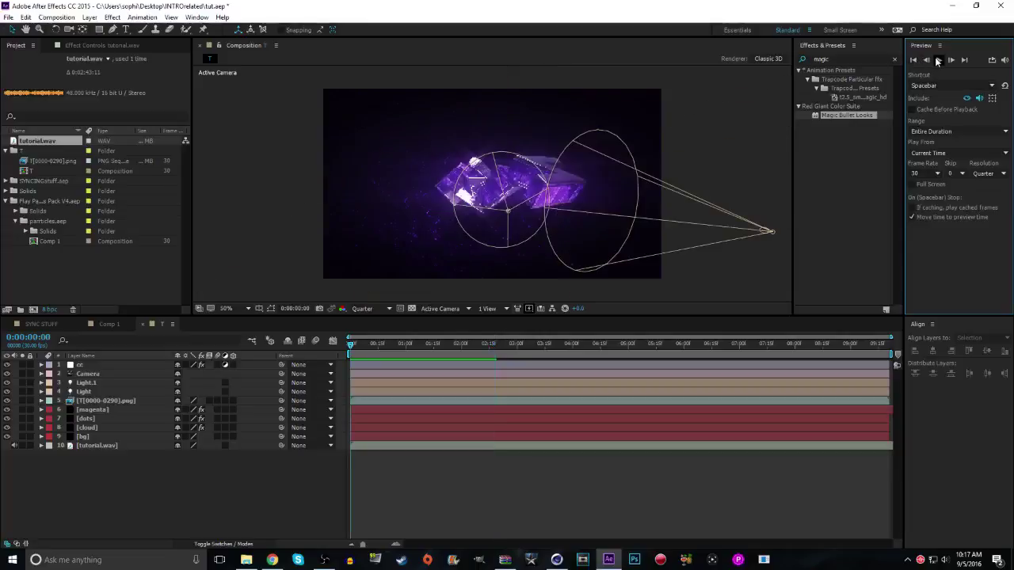
click(937, 60)
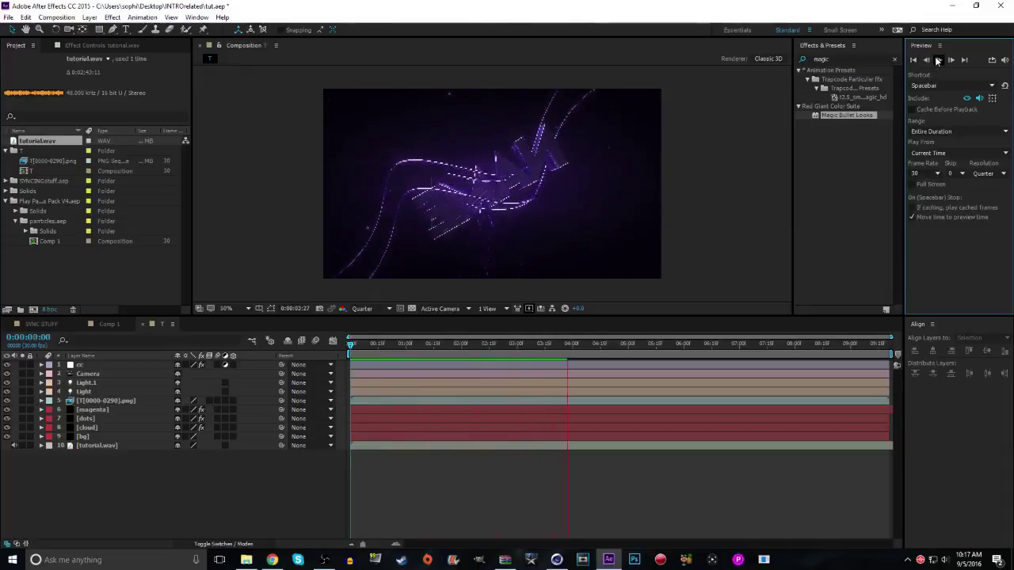
click(936, 59)
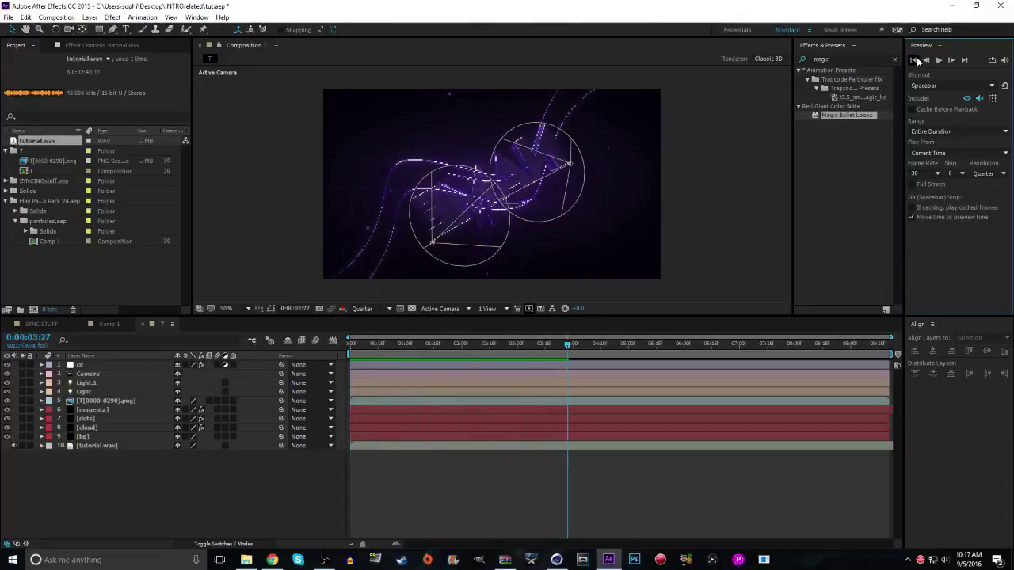
click(917, 60)
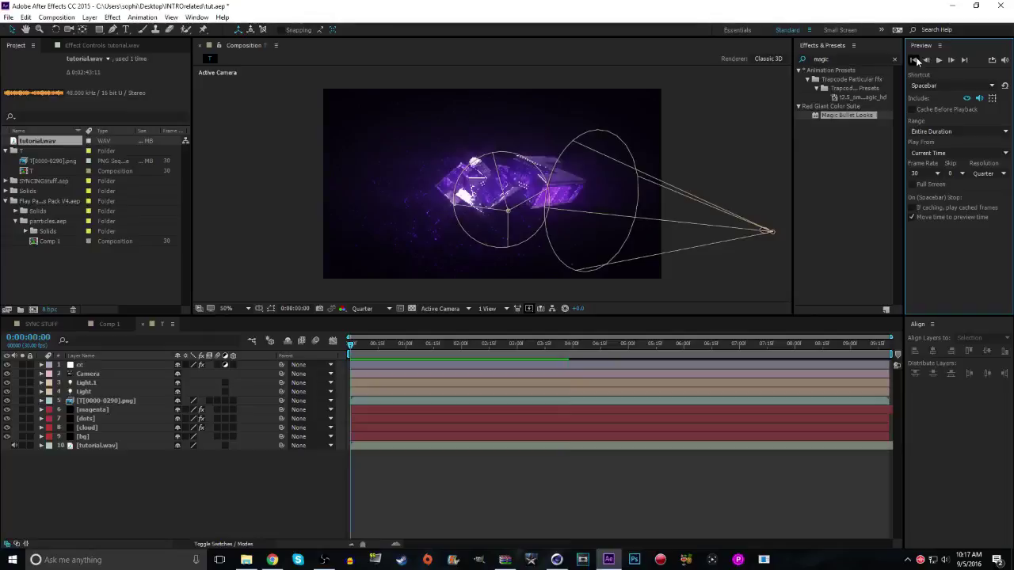
click(936, 59)
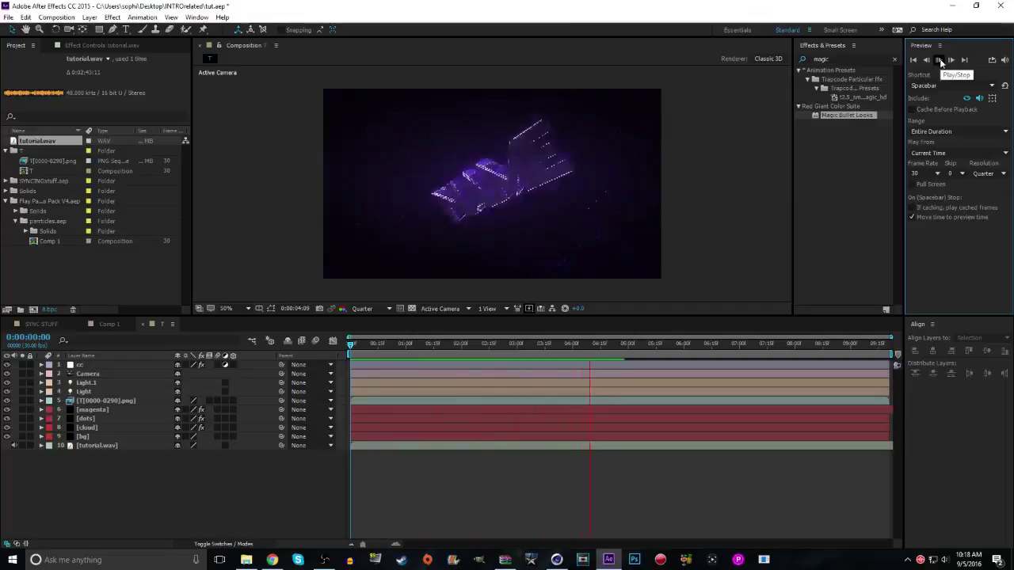
click(939, 60)
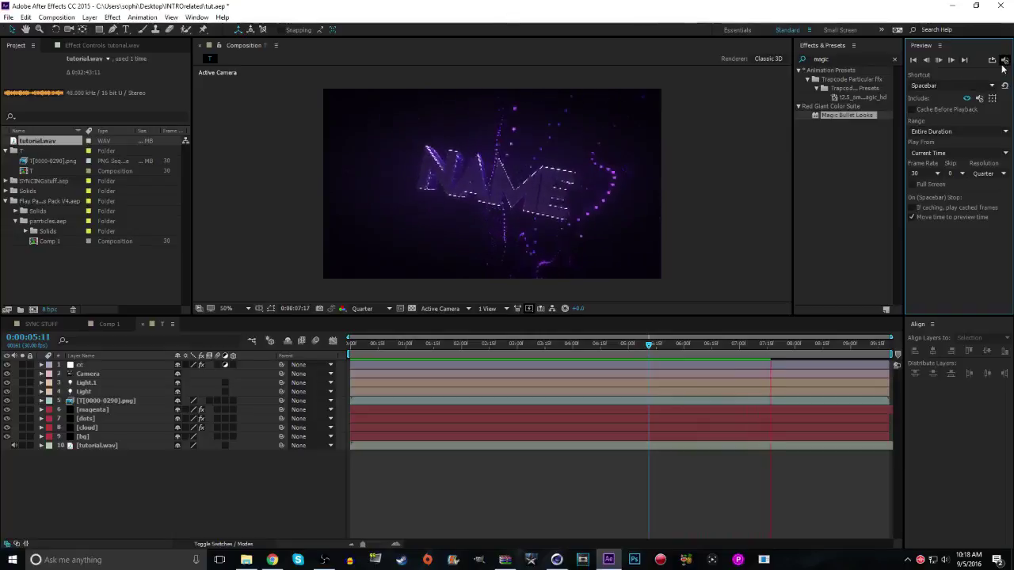
click(938, 61)
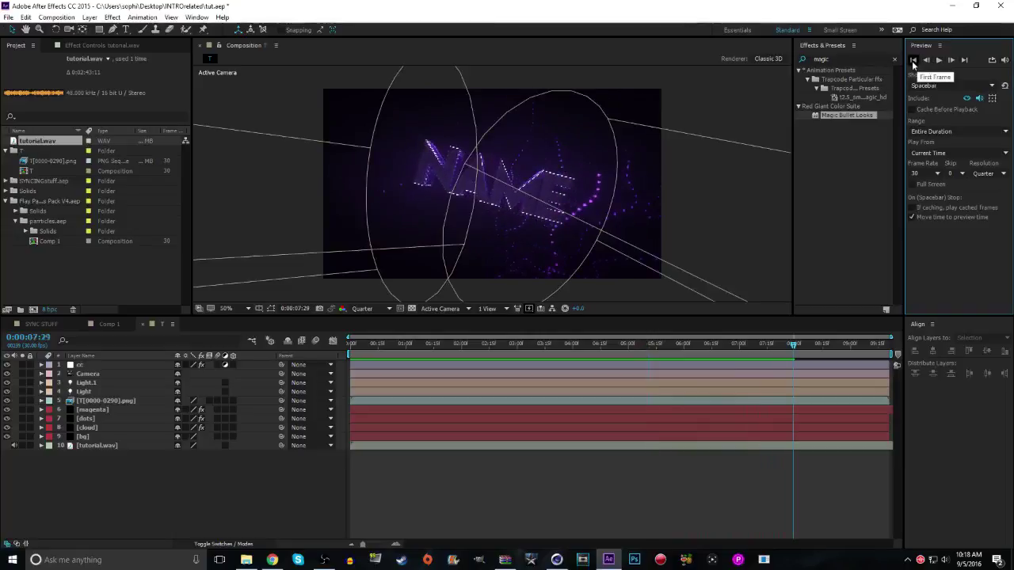
click(913, 60)
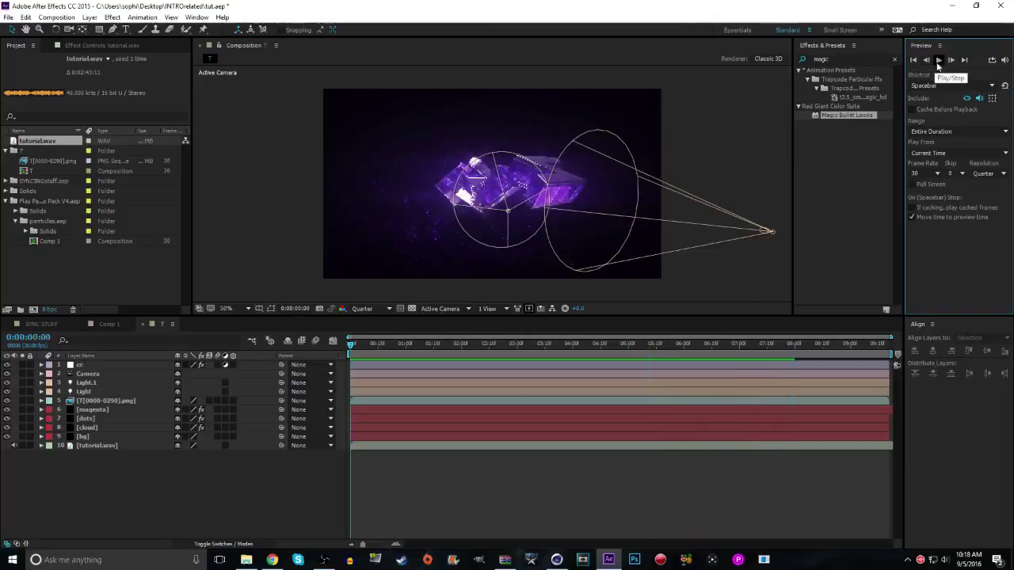
click(938, 61)
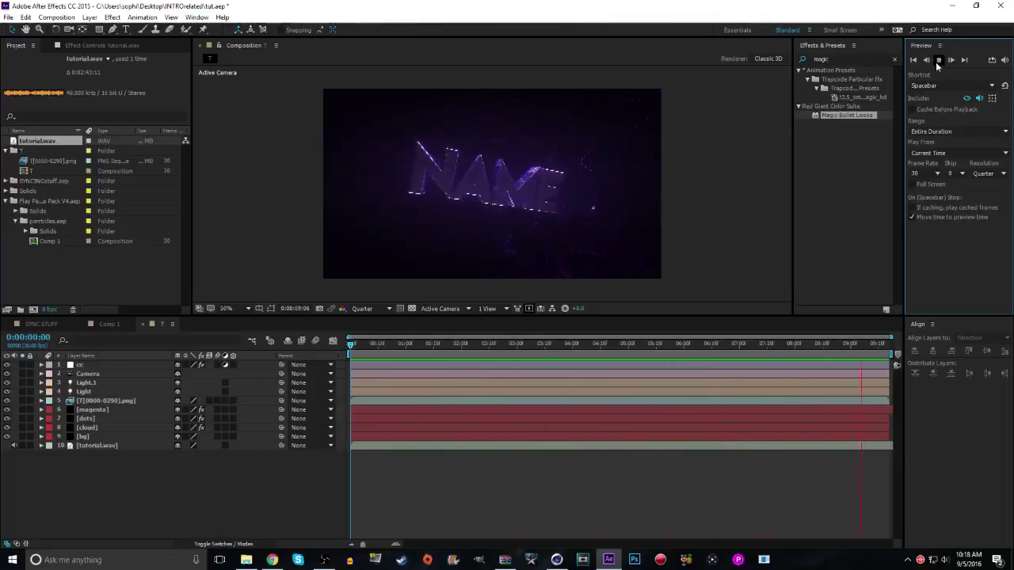
click(938, 65)
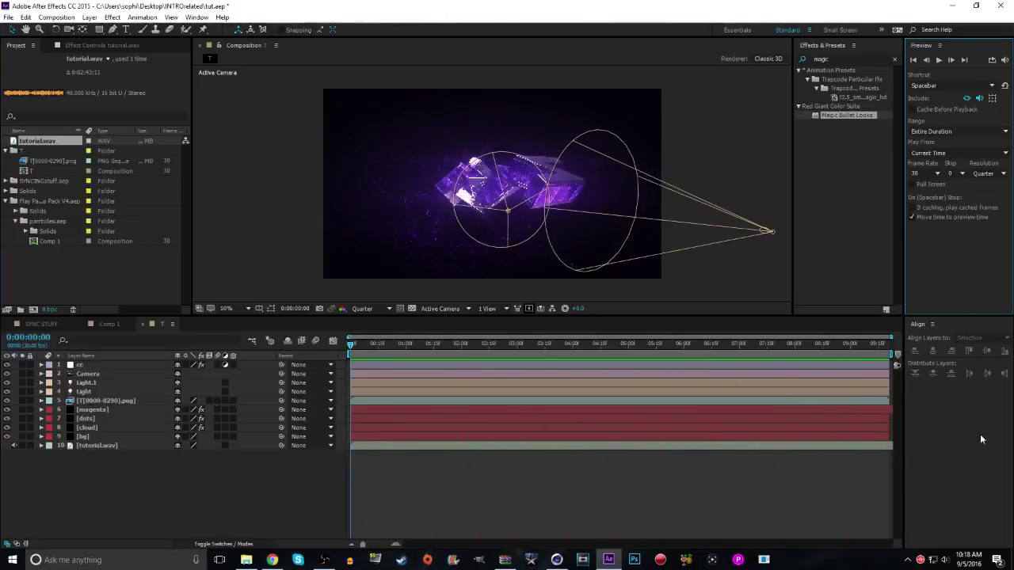
Copy the Optics layer from SYNC STUFF to the top of composition T, make it visible and expand its properties
click(109, 491)
drag(495, 342, 117, 434)
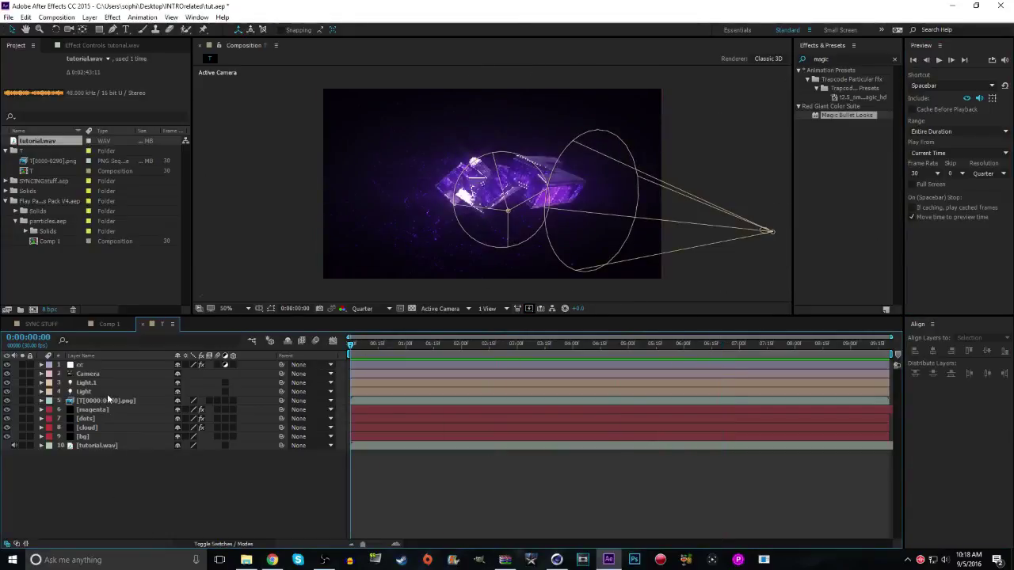
click(96, 324)
click(117, 327)
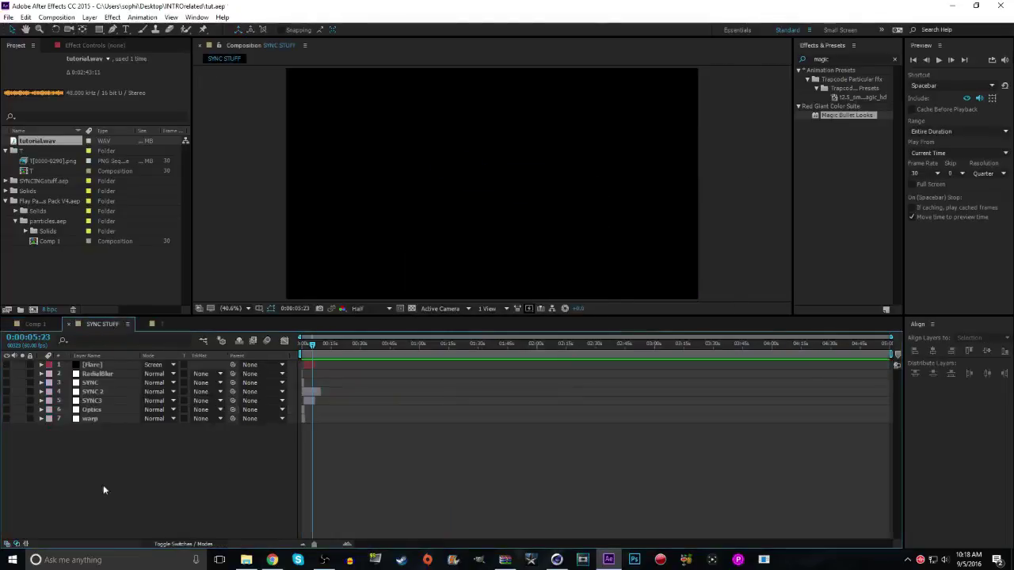
click(98, 410)
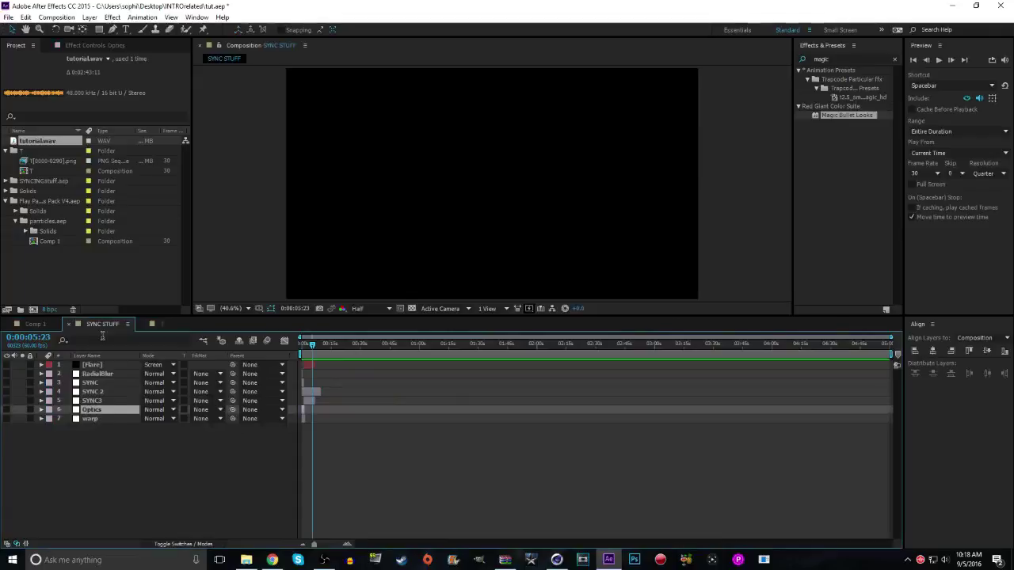
click(162, 324)
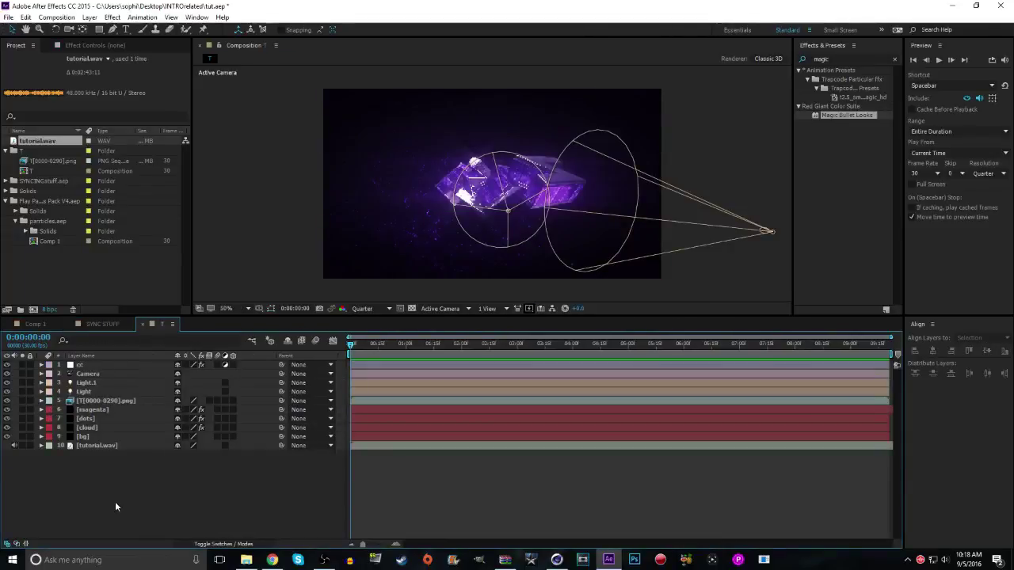
key(ctrl+v)
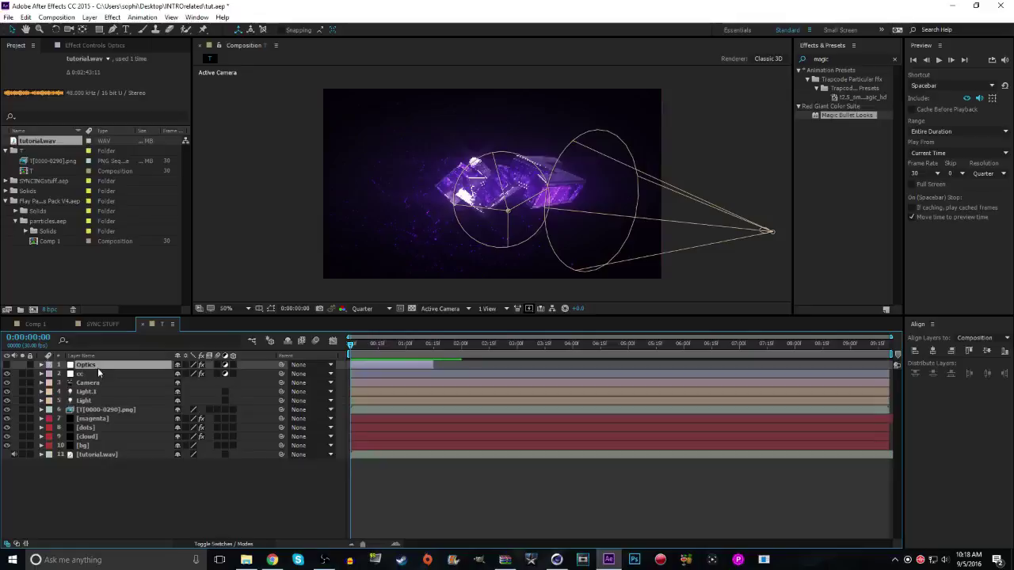
click(7, 365)
click(44, 367)
click(42, 365)
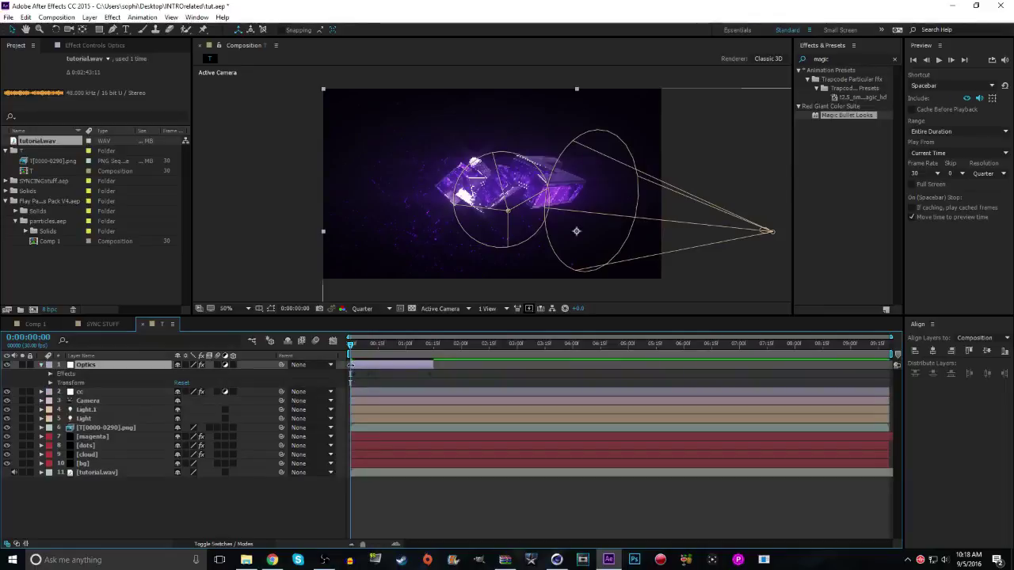
Show the tutorial.wav layer's audio waveform and place the current time at the beat drop, 0:00:02:00
click(45, 473)
click(40, 473)
click(49, 480)
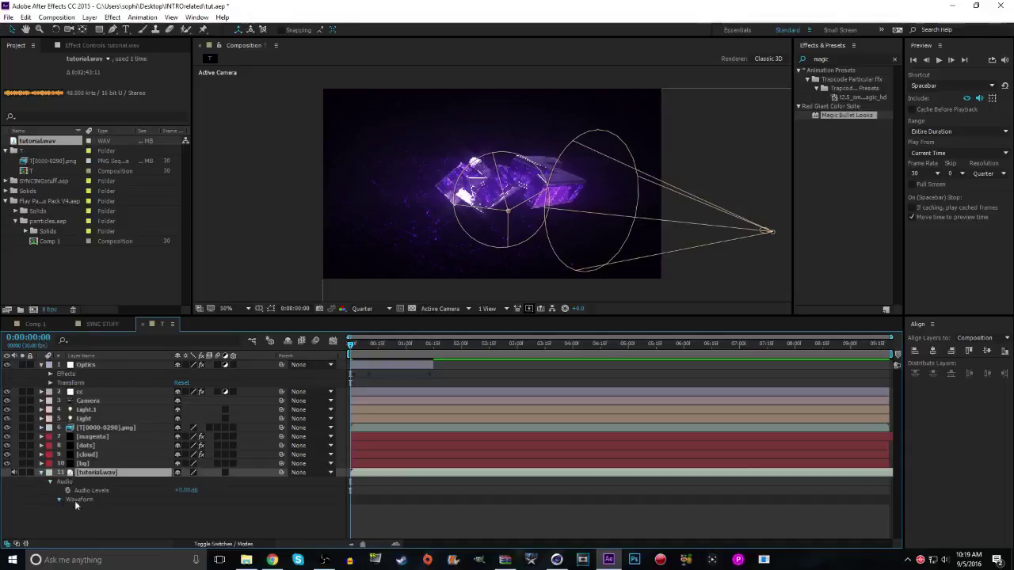
click(59, 498)
click(463, 347)
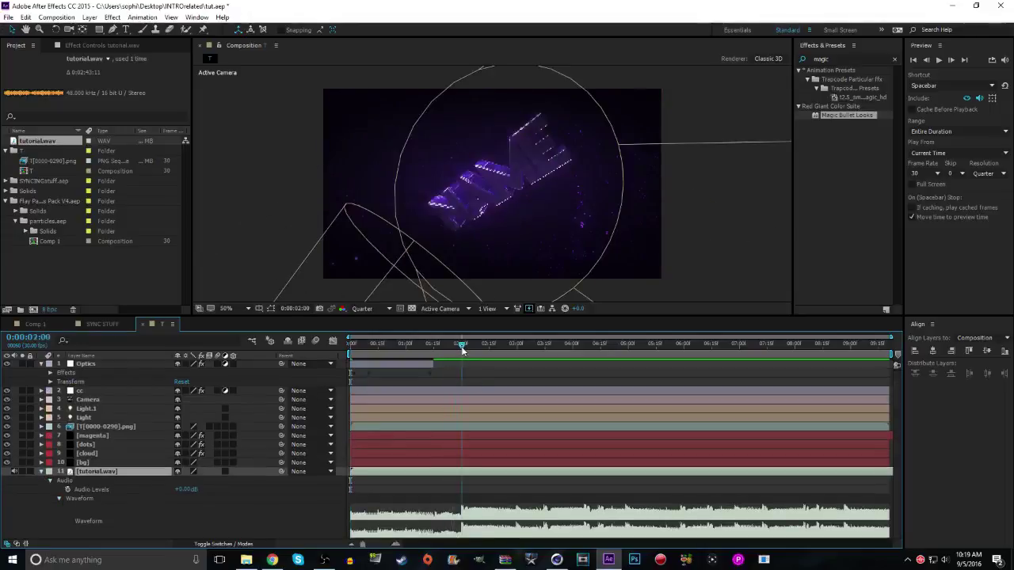
drag(372, 546, 376, 543)
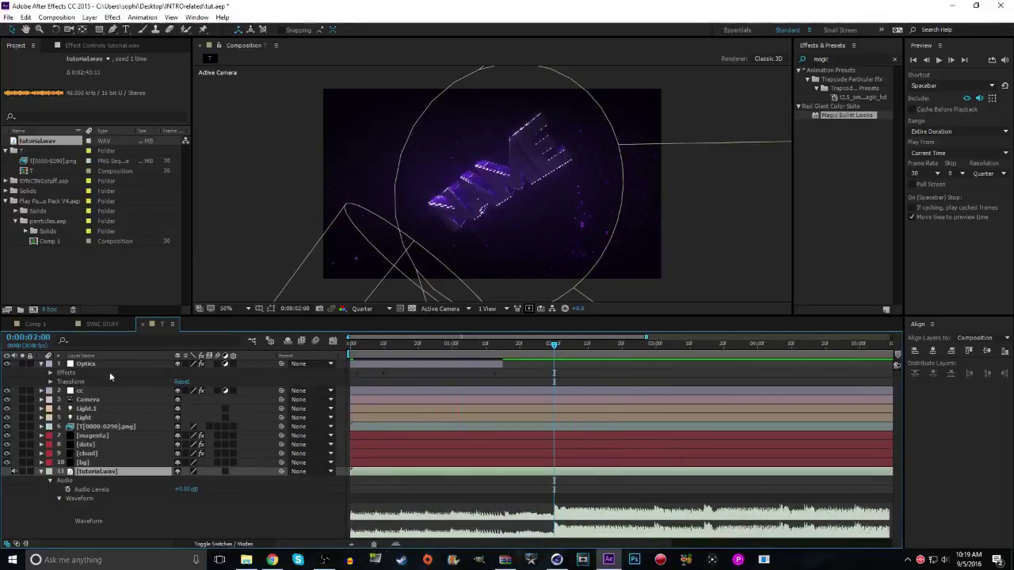
Expand the first Optics Compensation effect of the Optics layer to expose its Field of View keyframes
click(78, 365)
click(50, 373)
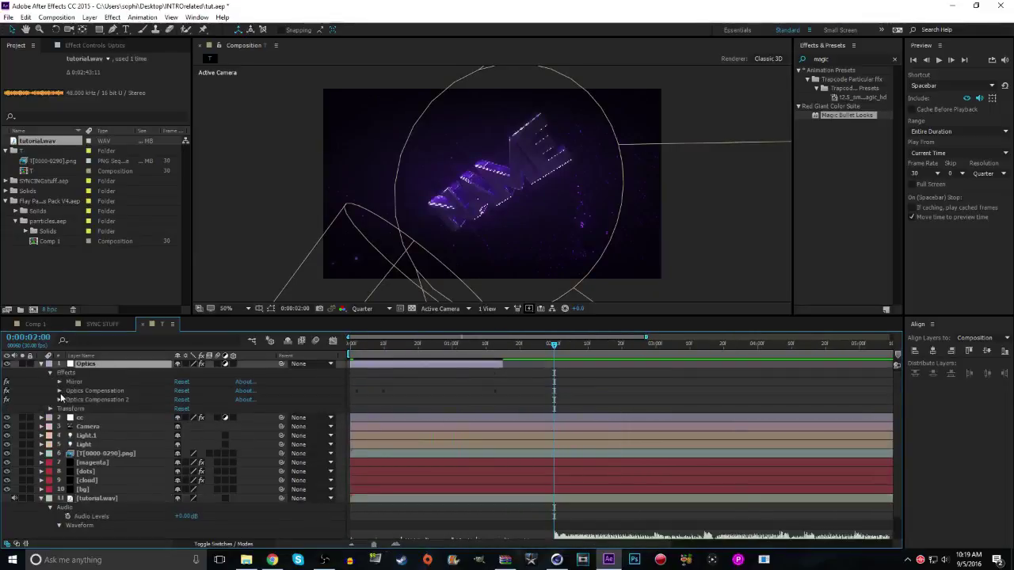
click(60, 391)
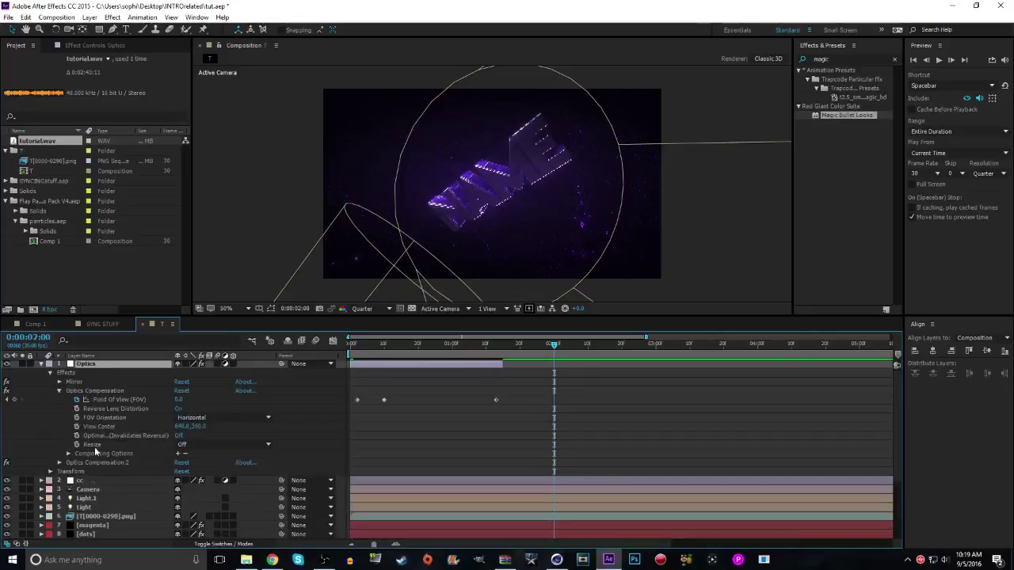
Move the Optics layer so its middle Field of View keyframe lands on the music beat at 0:00:02:00
click(384, 350)
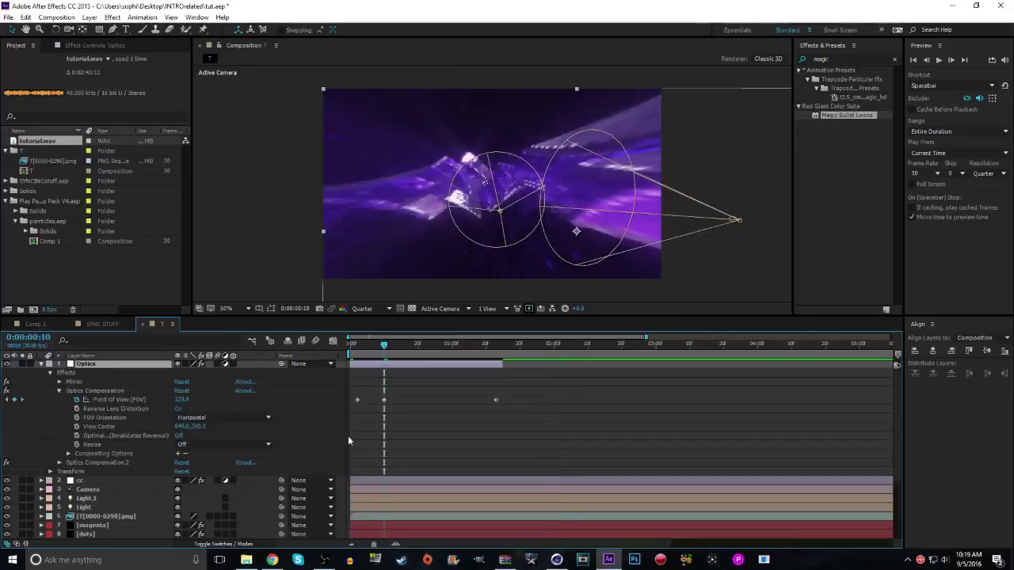
drag(375, 544, 385, 545)
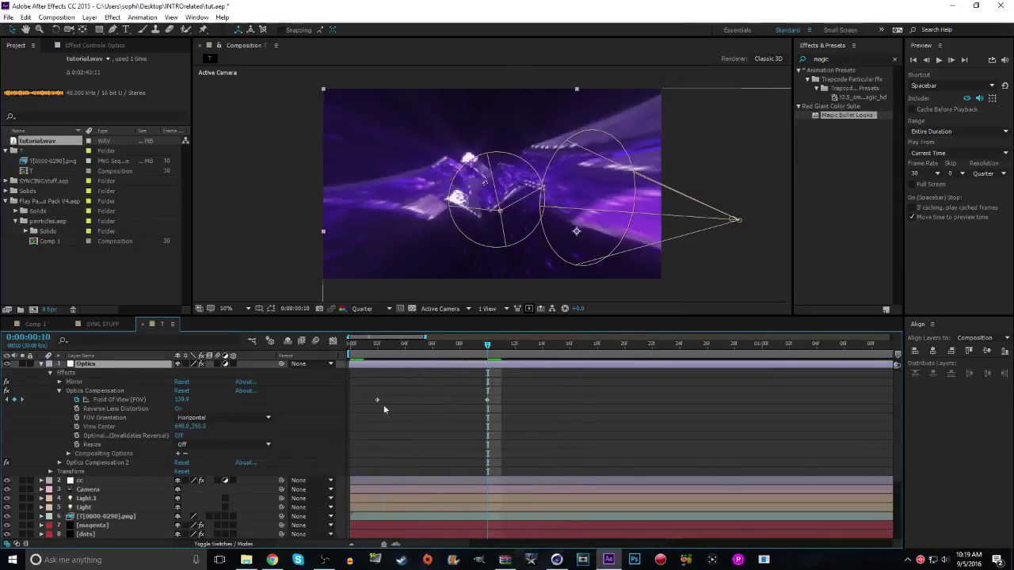
click(353, 545)
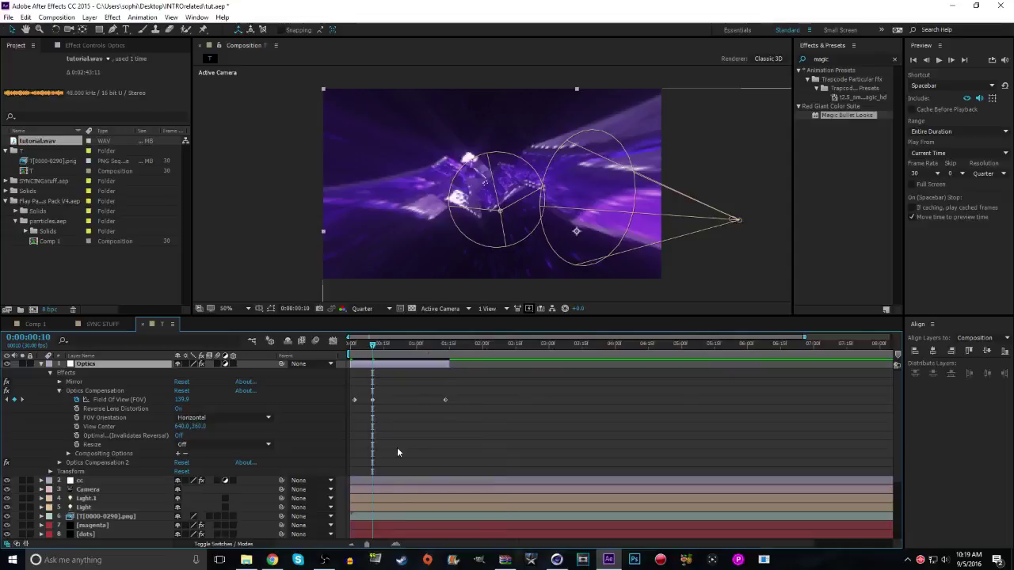
scroll(397, 446, down, 5)
scroll(397, 446, up, 5)
click(373, 401)
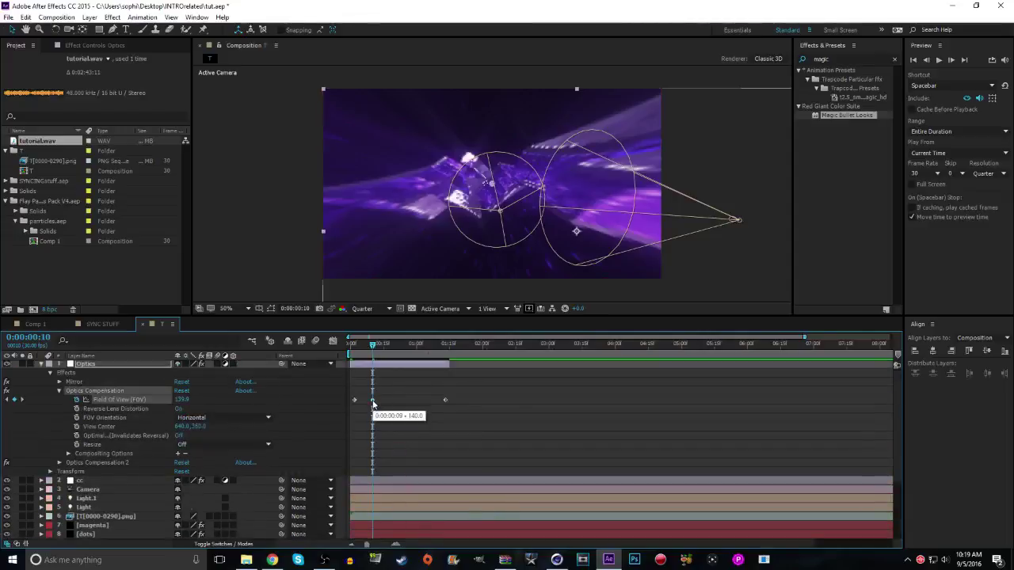
scroll(391, 420, down, 5)
click(481, 344)
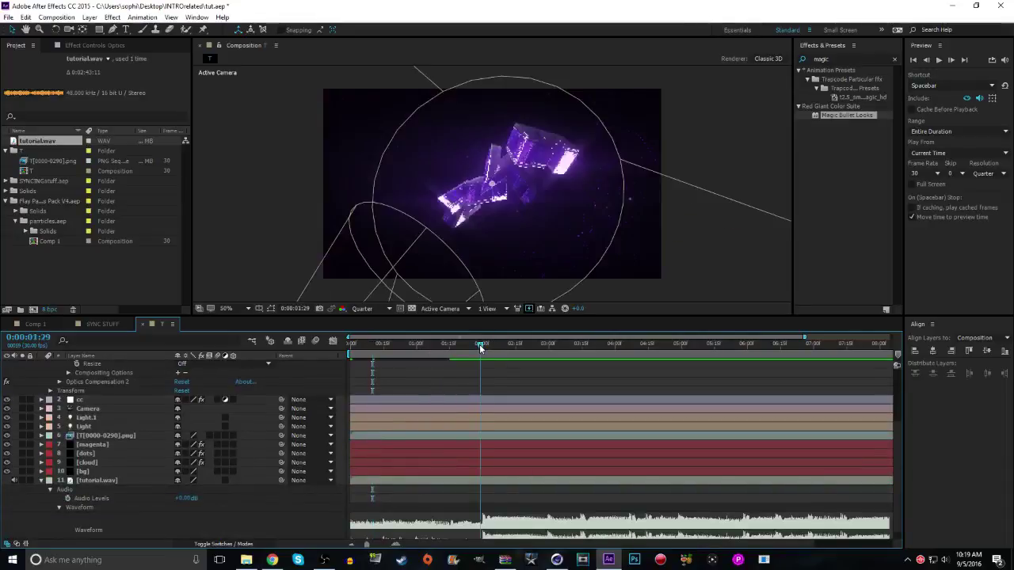
scroll(403, 441, up, 5)
drag(372, 368, 481, 366)
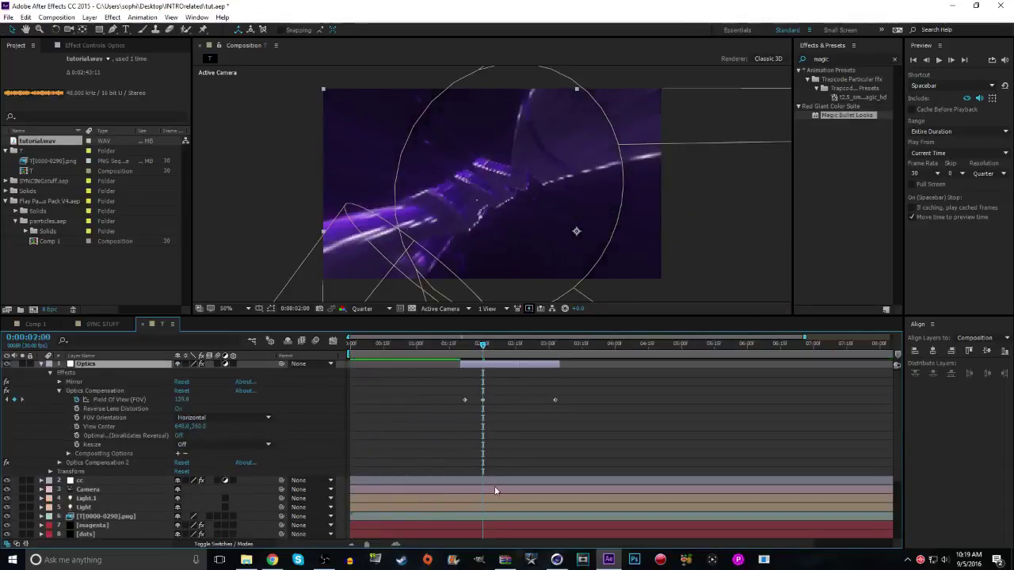
key(l)
key(l)
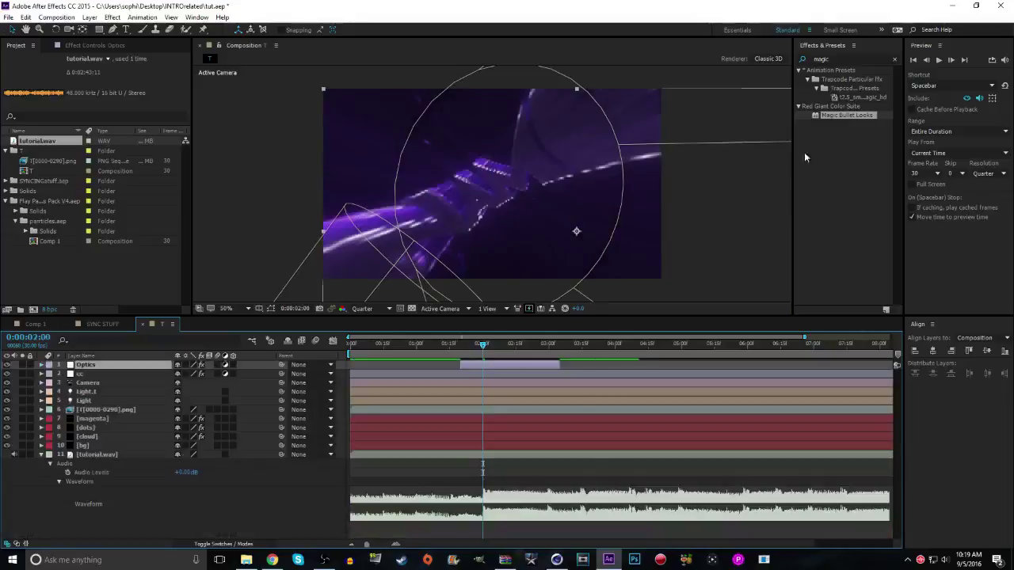
Preview the composition with sound from the first frame to check the timing of the Optics effect
click(913, 61)
click(940, 61)
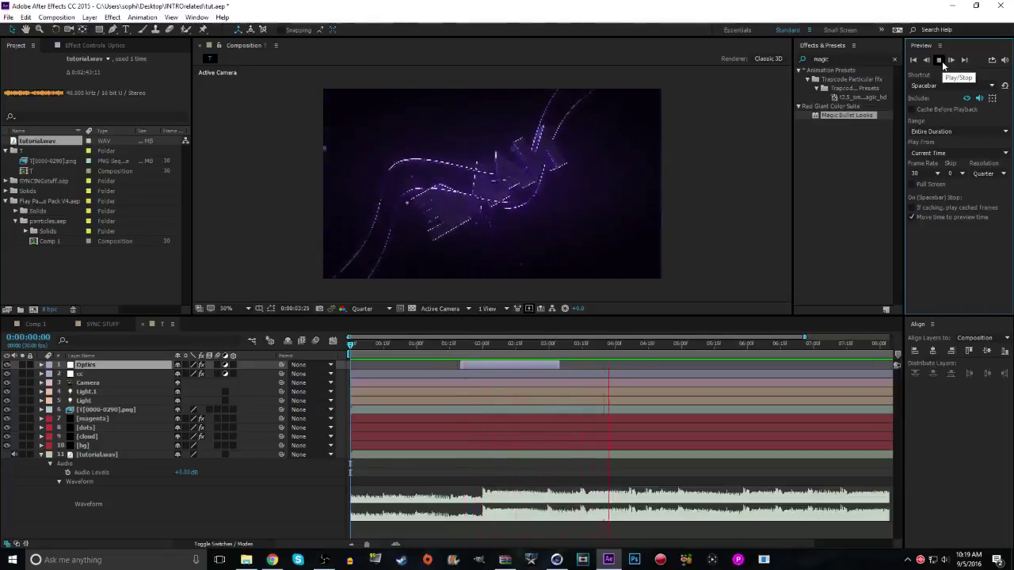
click(940, 61)
click(912, 60)
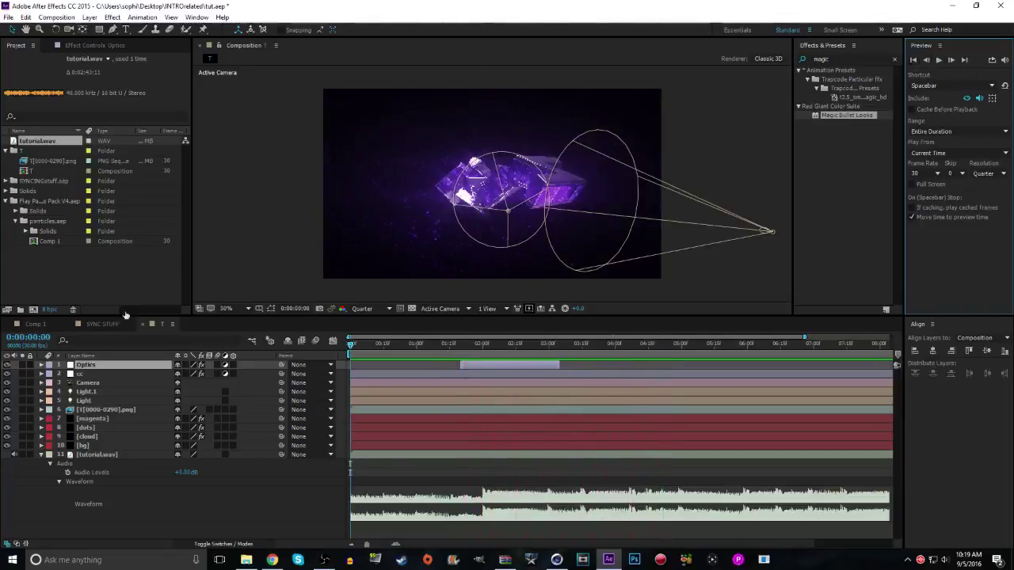
Duplicate the Optics layer and play the composition from the first frame to check the doubled effect
click(110, 368)
key(ctrl+d)
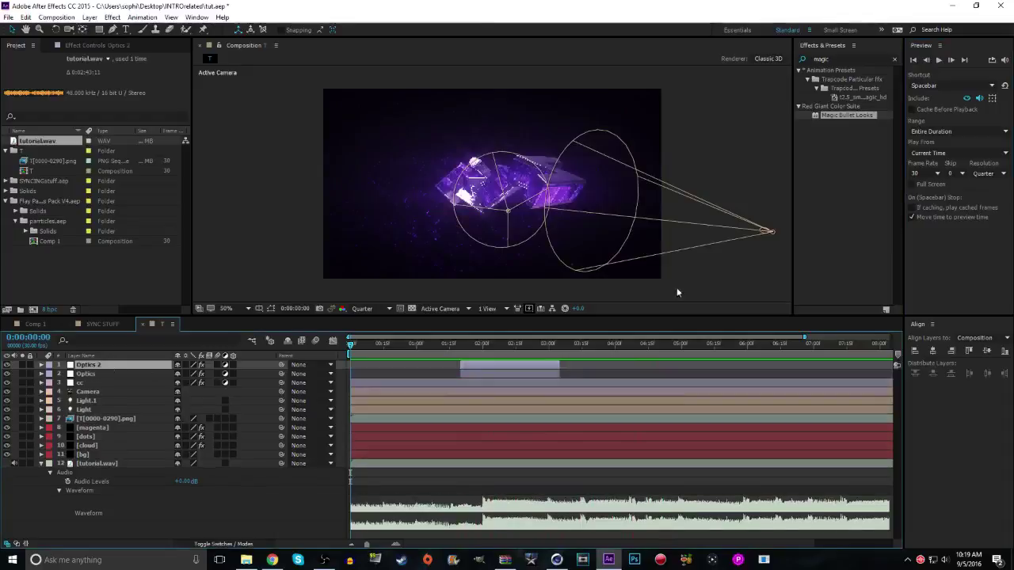
click(939, 60)
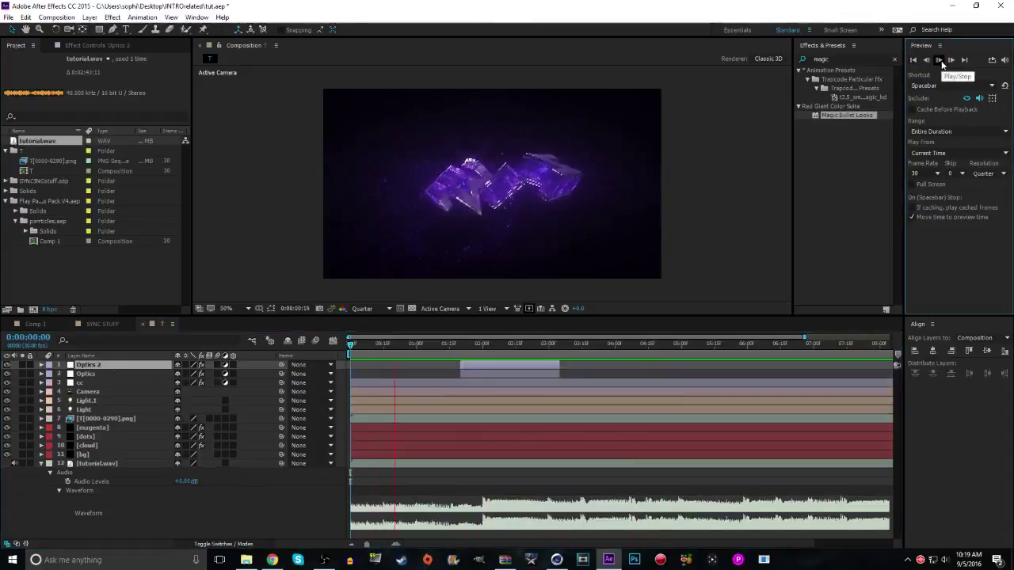
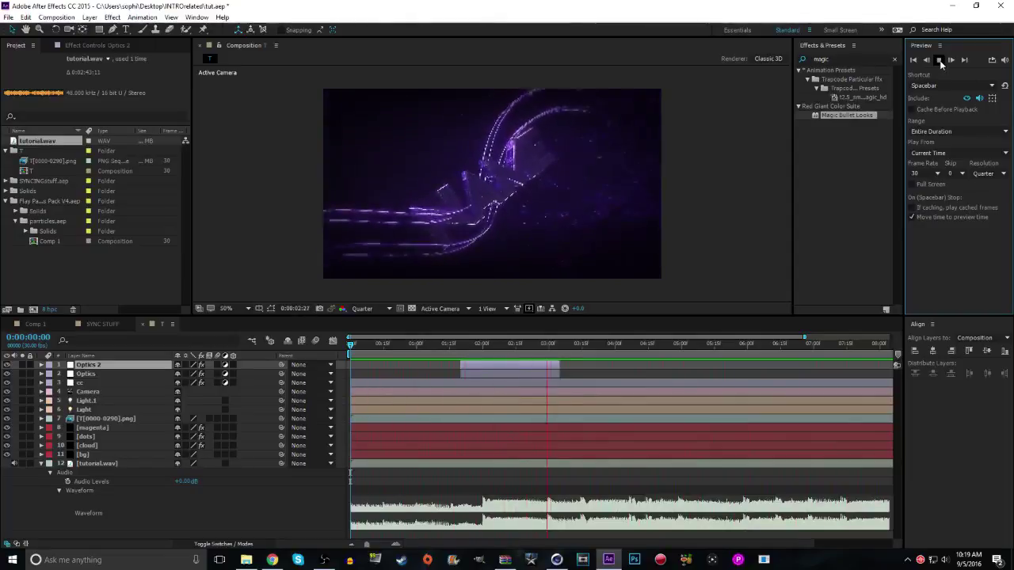
Stop the preview, return to the first frame and save the project with no layer selected
click(939, 60)
click(912, 60)
key(ctrl+s)
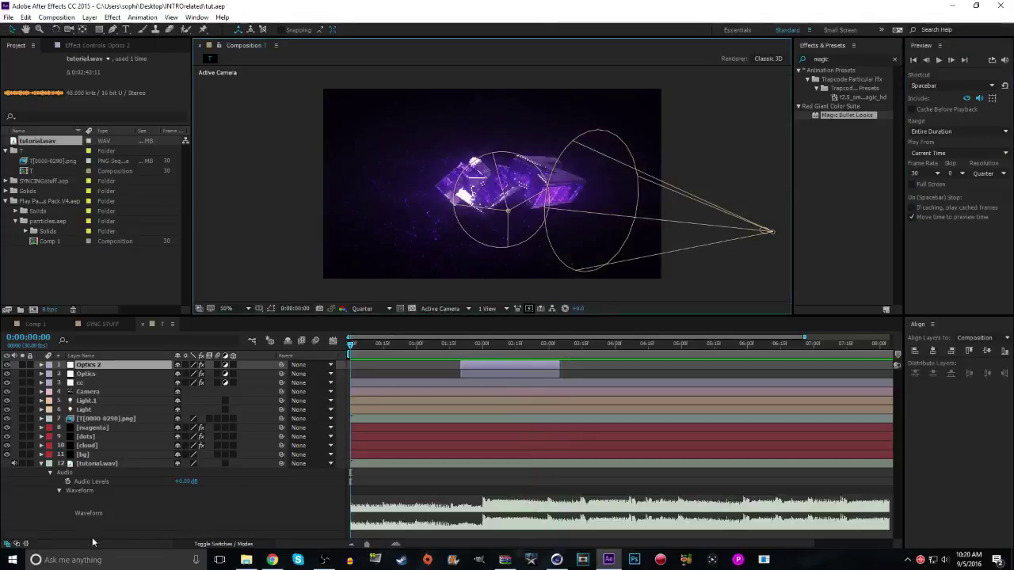
click(93, 539)
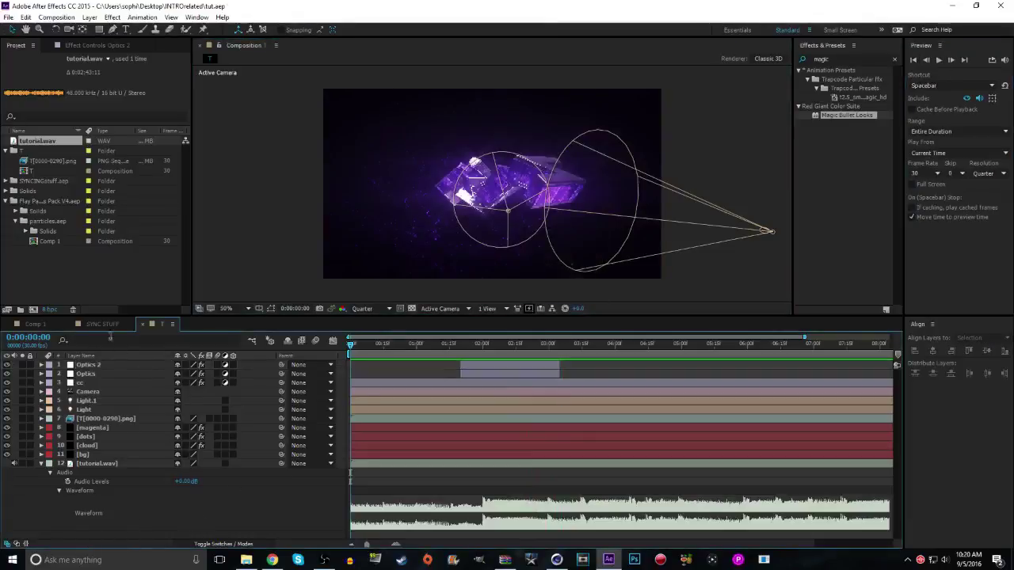
Copy the Flare layer from the SYNC STUFF composition into composition T and display the layers' blending modes
click(92, 325)
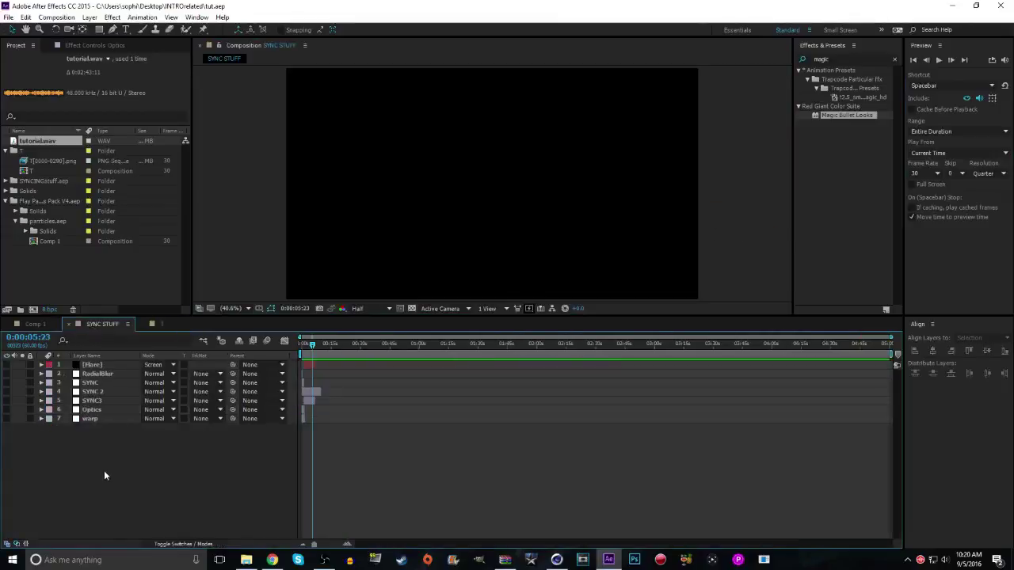
click(99, 366)
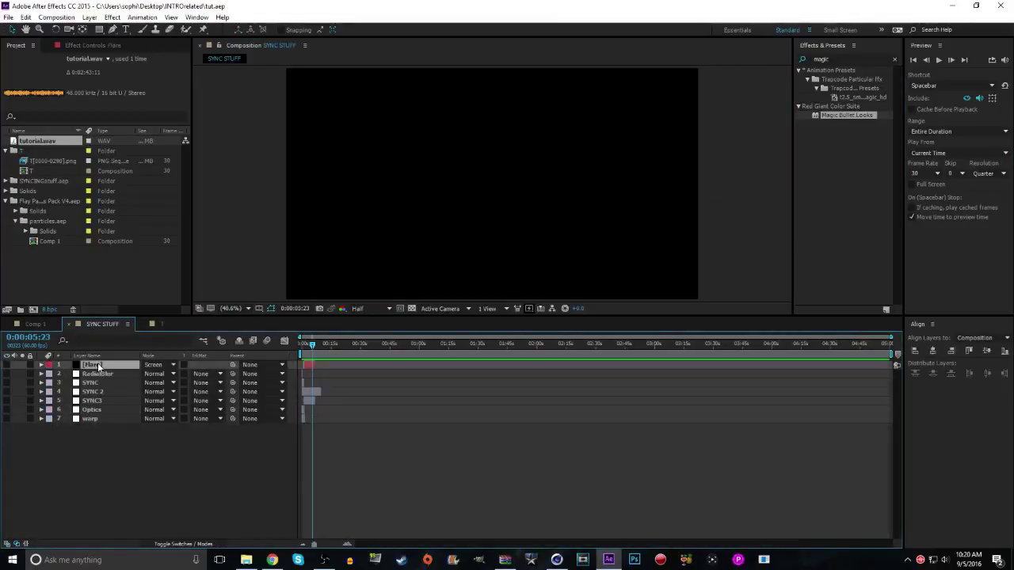
double_click(98, 365)
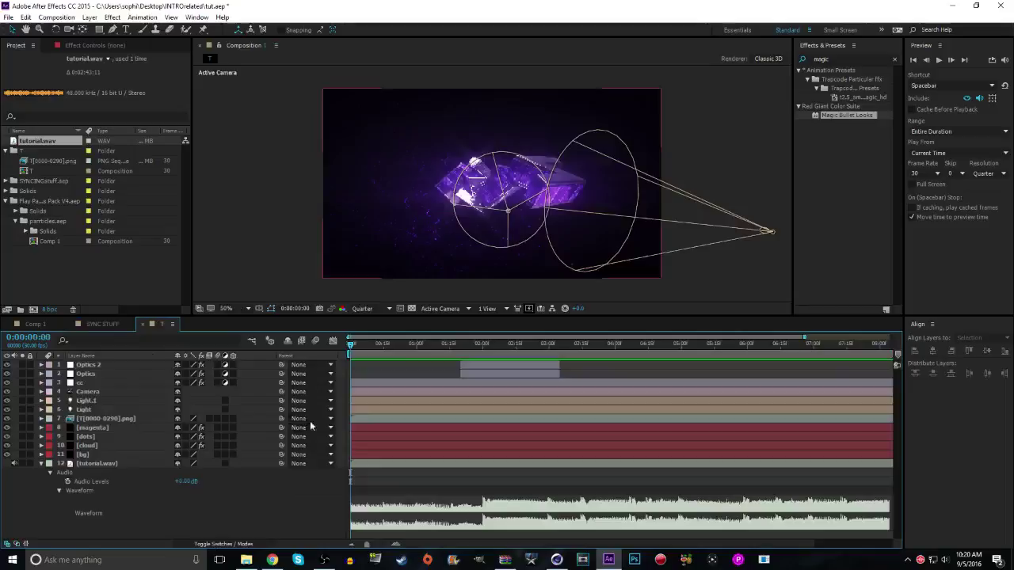
key(ctrl+v)
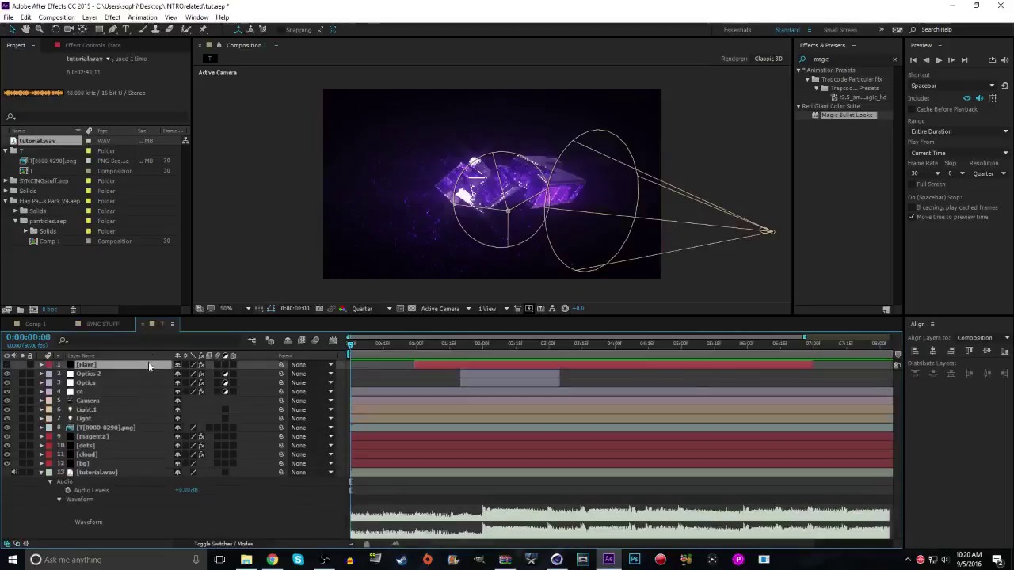
click(234, 544)
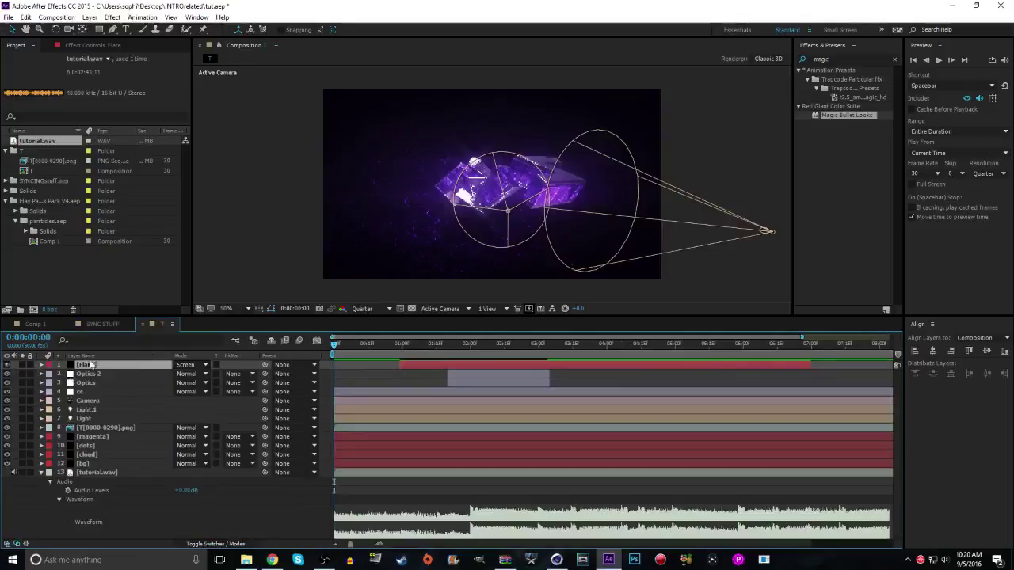
Recolor the Flare layer's Optical Flares effect with a purple sampled from the composition image
click(91, 46)
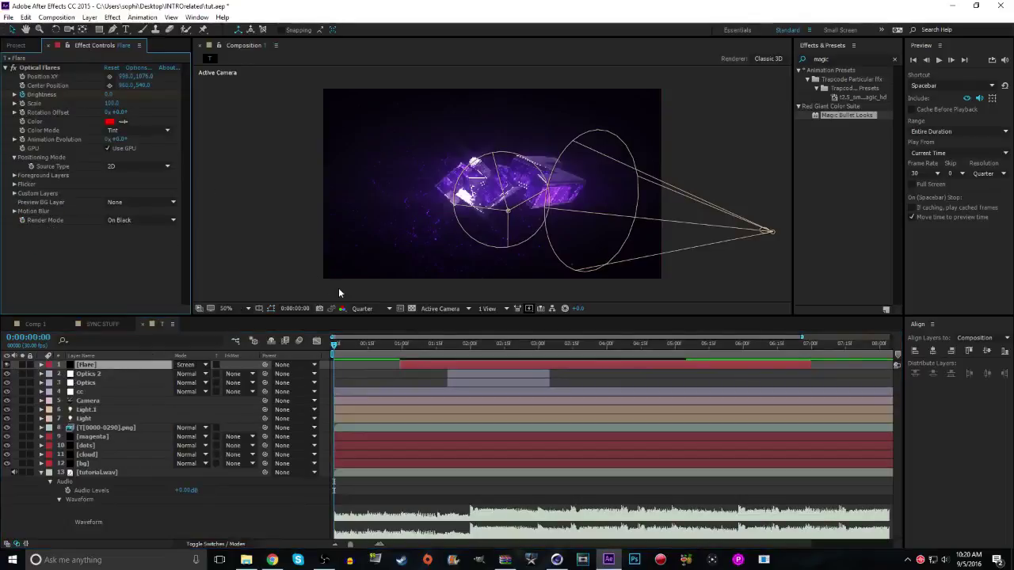
click(122, 122)
click(557, 185)
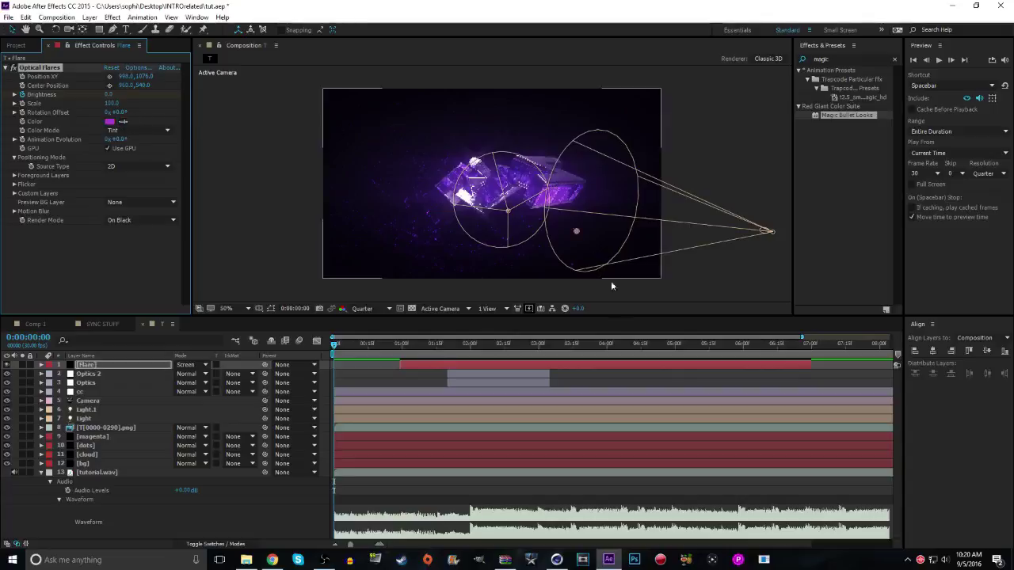
Trim the start of the Flare layer to its first Optical Flares Brightness keyframe at 0:00:02:02
click(414, 346)
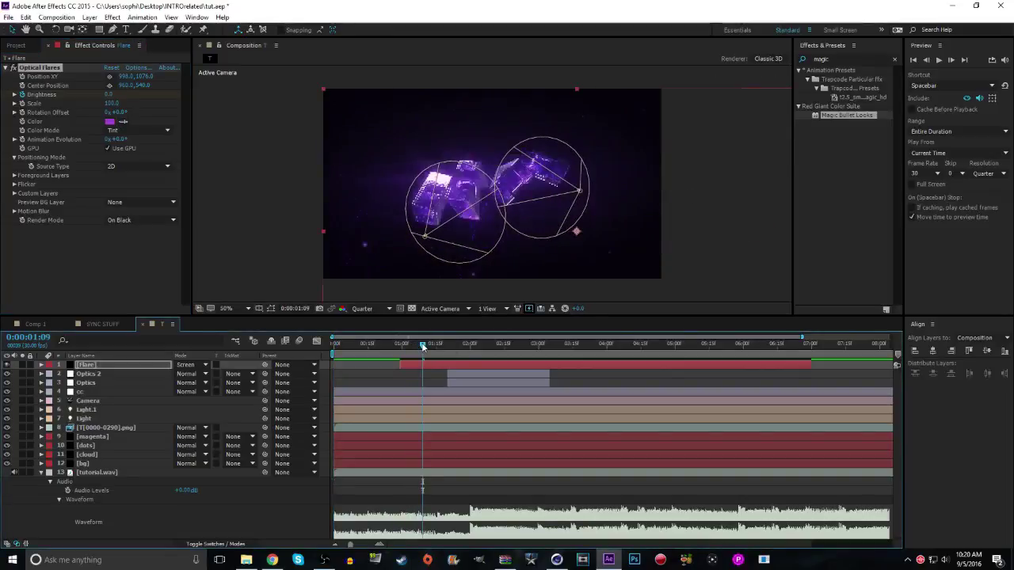
drag(415, 347, 427, 347)
click(87, 364)
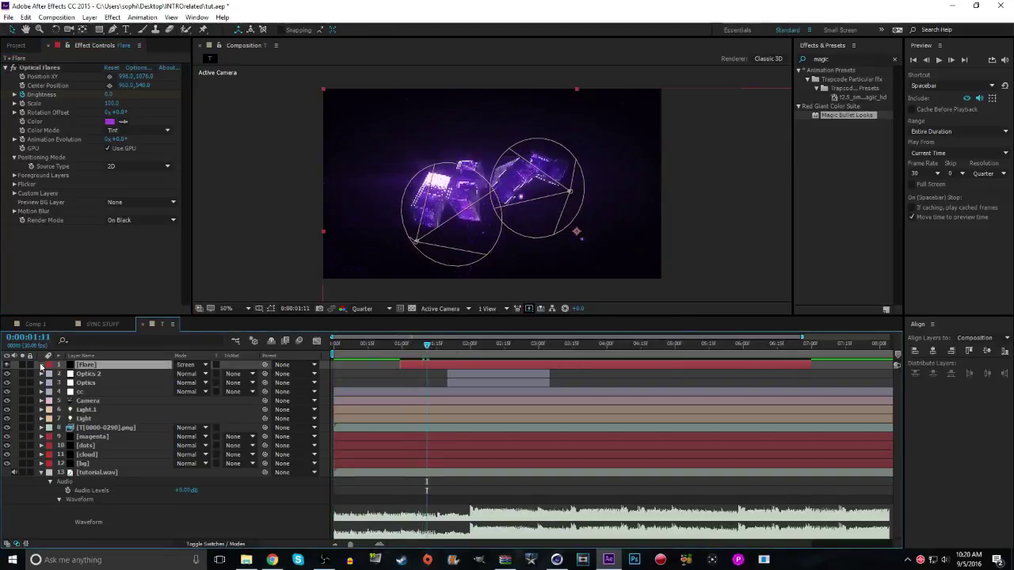
click(42, 365)
click(50, 374)
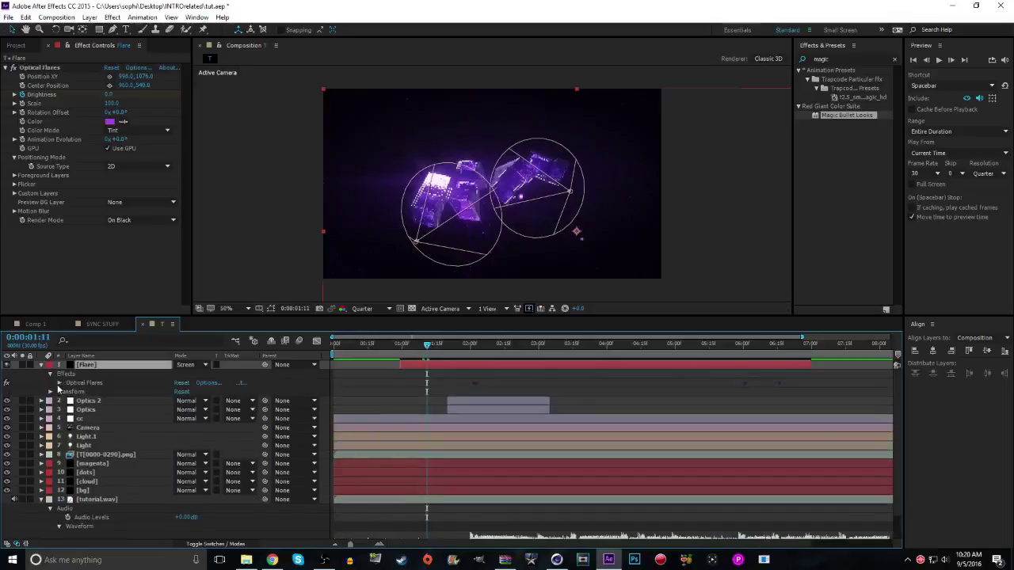
click(60, 383)
scroll(497, 386, up, 1)
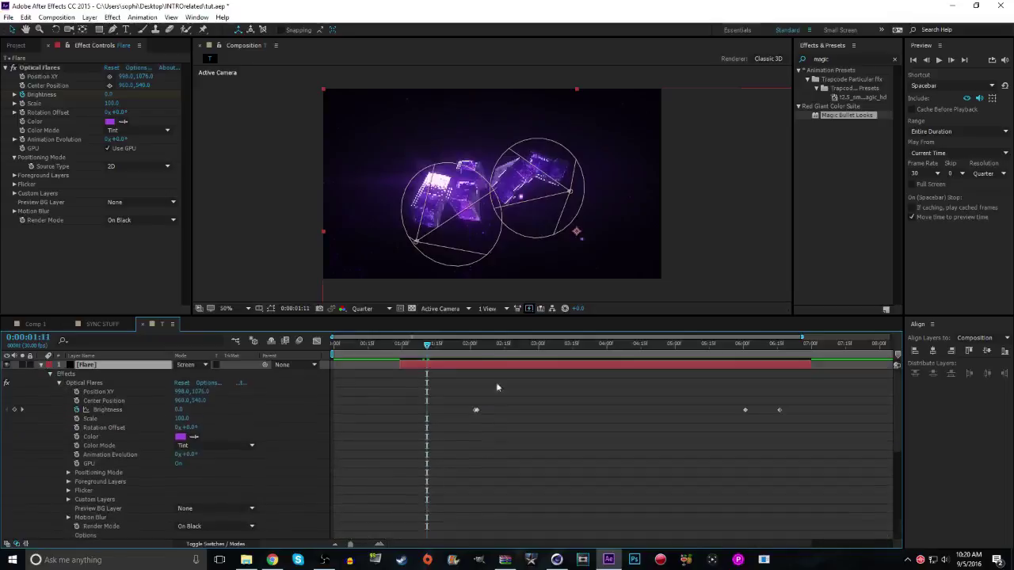
click(474, 347)
drag(406, 365, 448, 365)
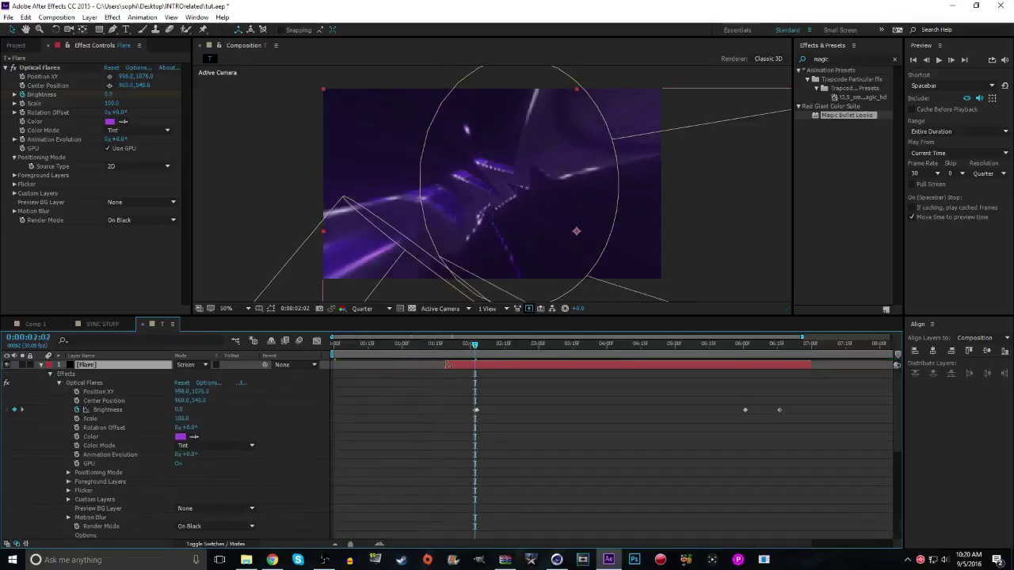
click(60, 384)
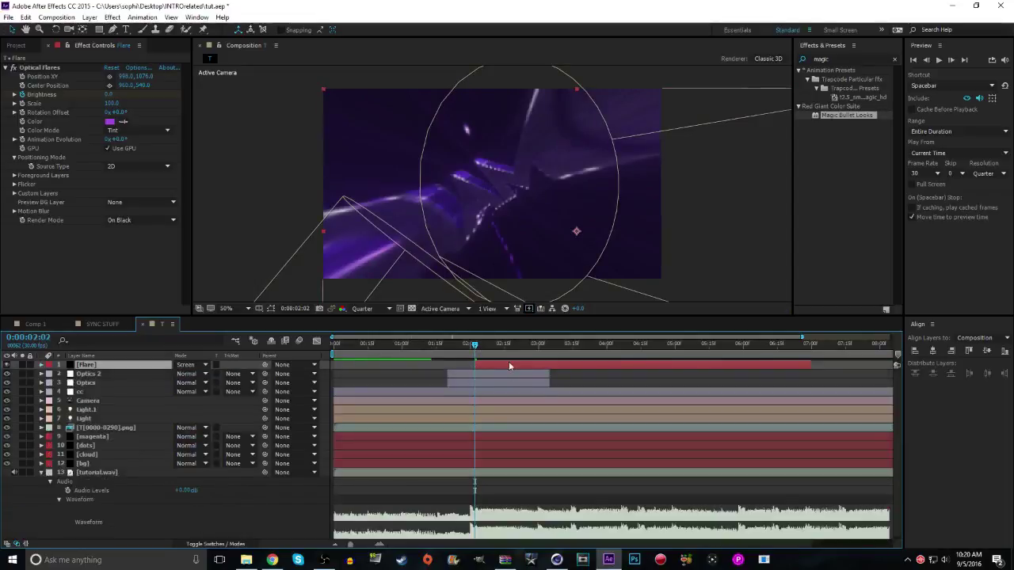
Shift the Flare layer earlier so it starts together with the Optics layers, and preview the composition from the first frame
drag(508, 363, 481, 363)
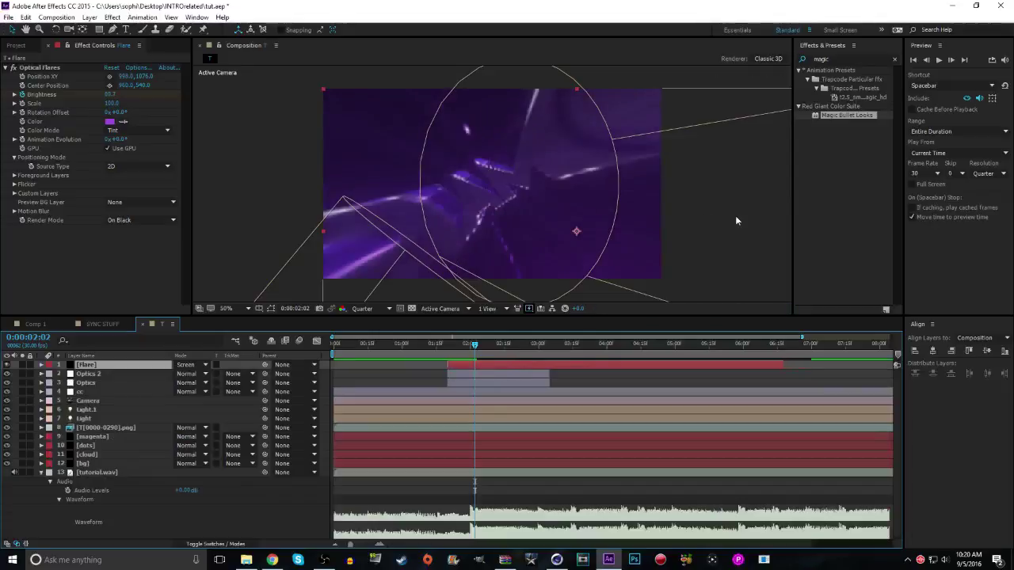
click(938, 60)
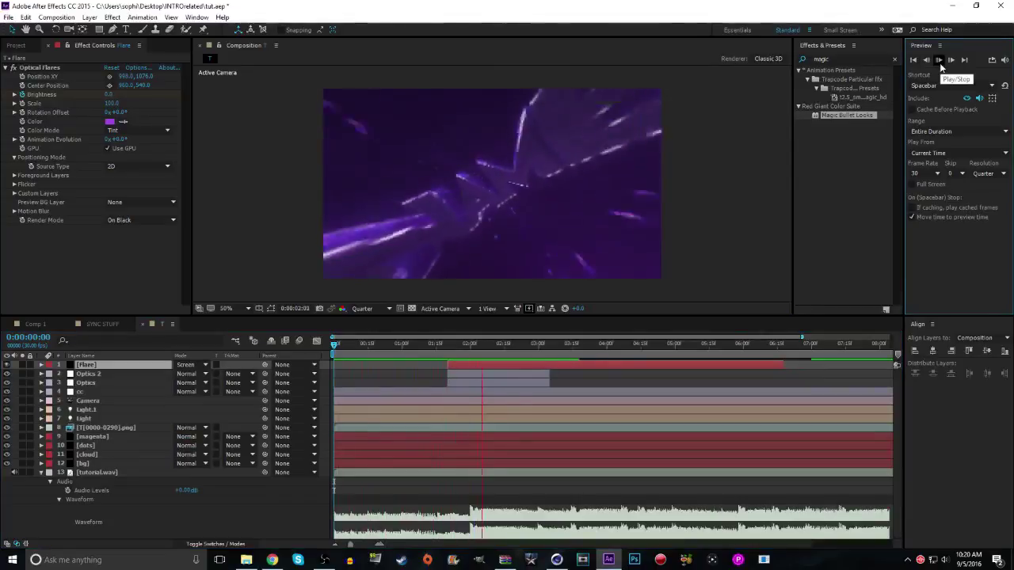
click(940, 62)
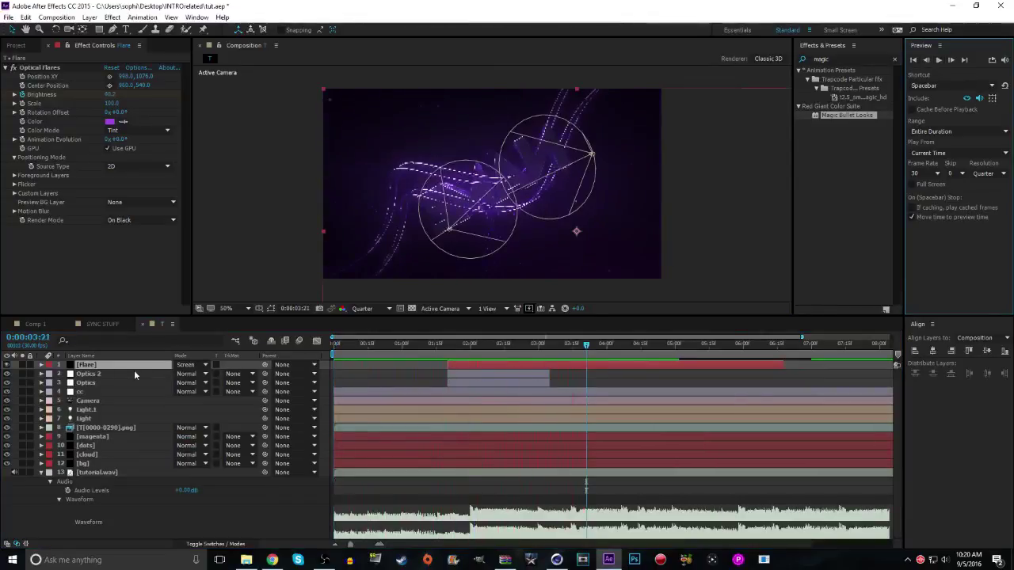
Change the Optical Flares color to a more saturated blue-violet
click(109, 121)
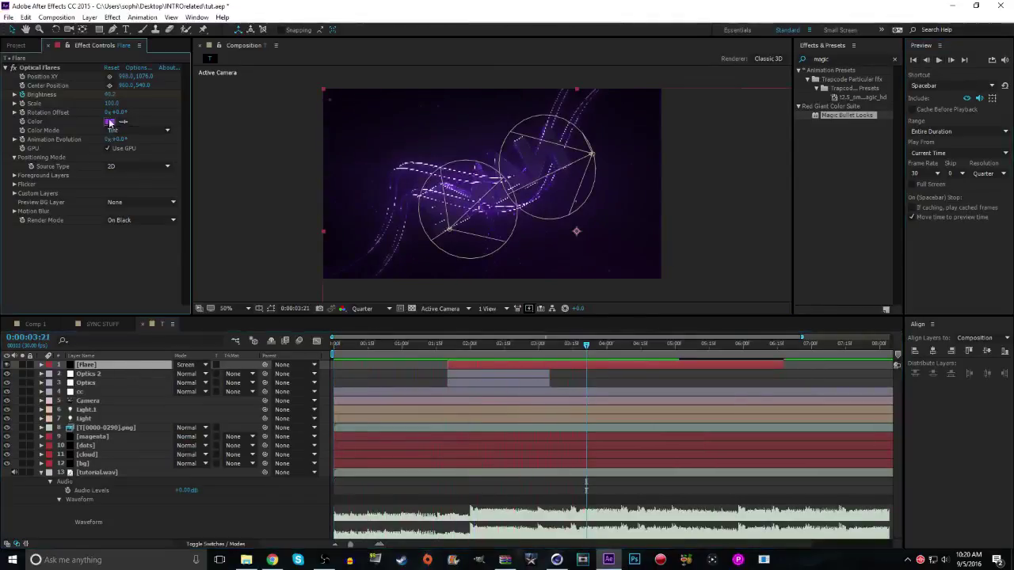
mouse_move(468, 185)
mouse_down()
mouse_move(457, 184)
mouse_move(555, 166)
mouse_up()
click(611, 219)
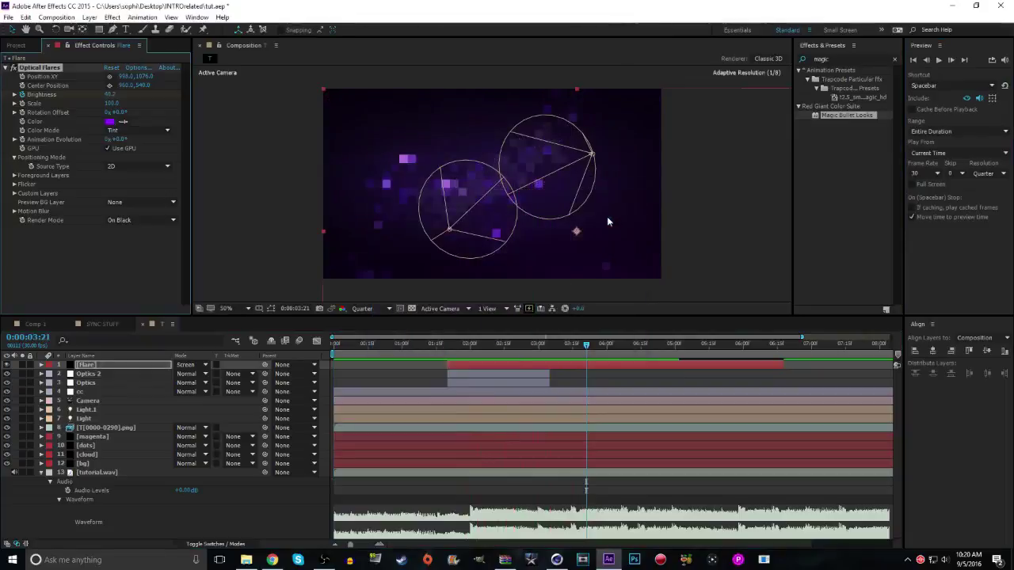
Center the Flare layer horizontally and vertically in the composition, with the playhead at 0:00:01:26
drag(451, 346, 462, 346)
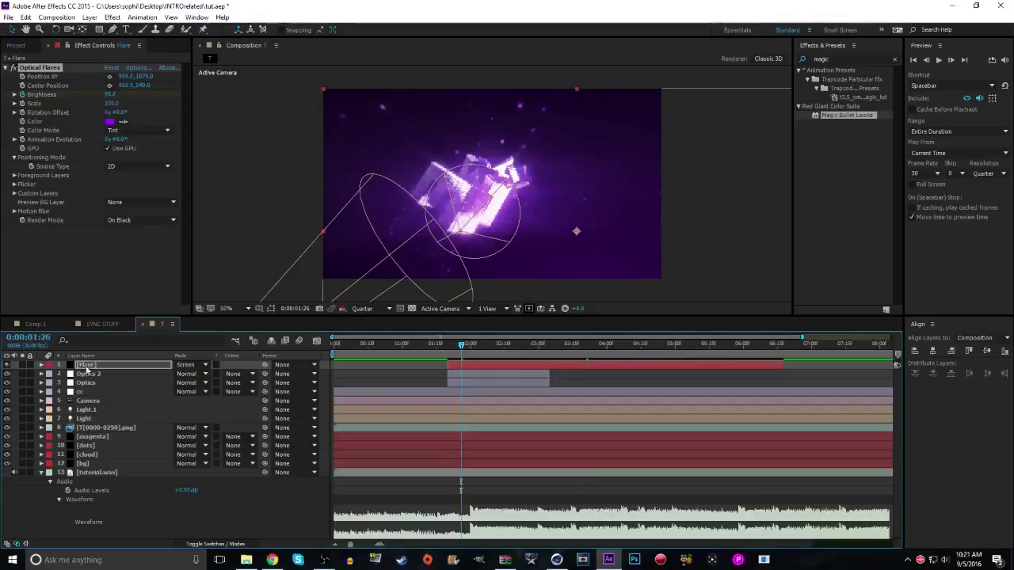
click(85, 368)
click(933, 351)
click(986, 353)
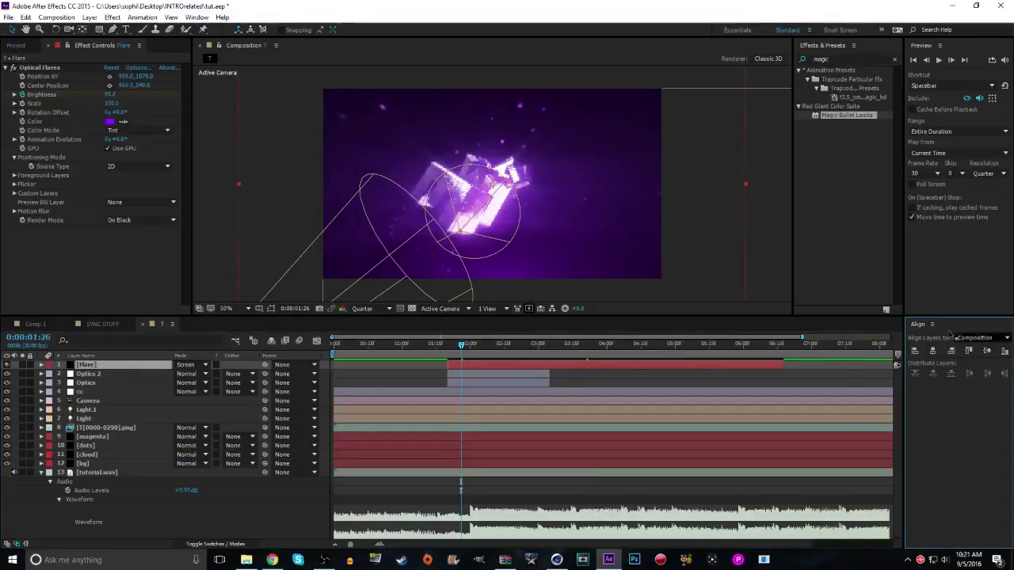
click(194, 18)
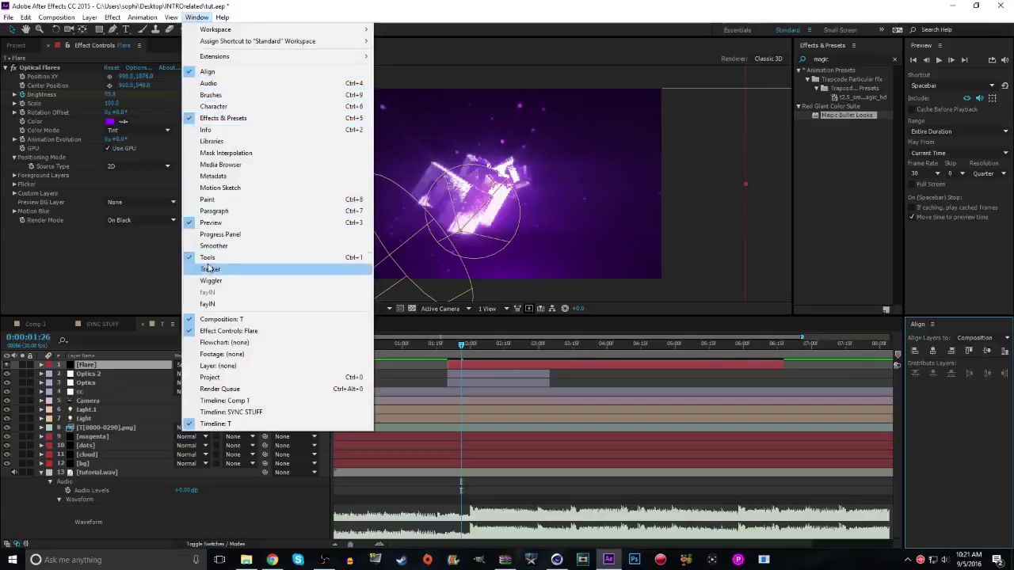
click(119, 283)
click(197, 17)
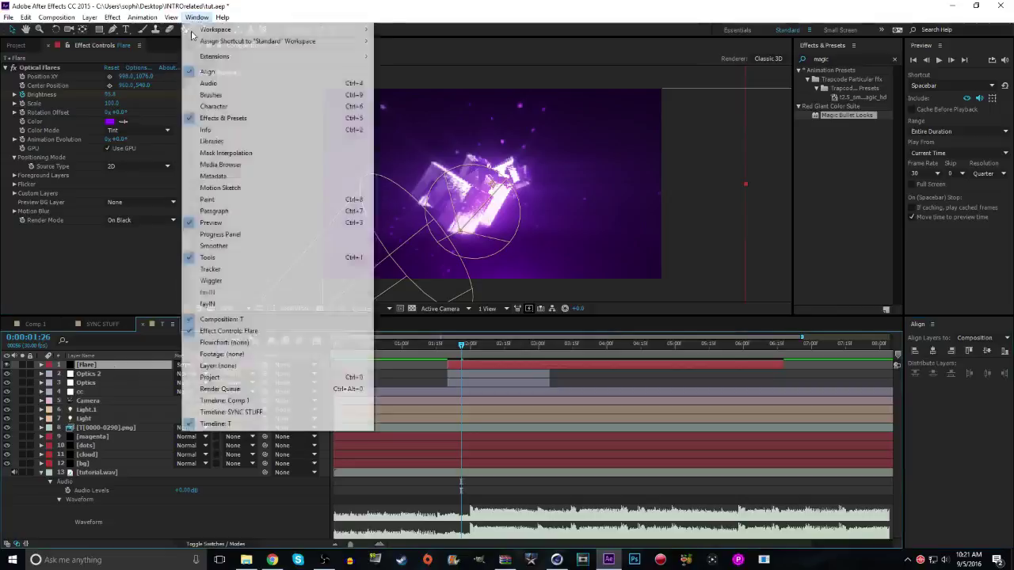
click(80, 360)
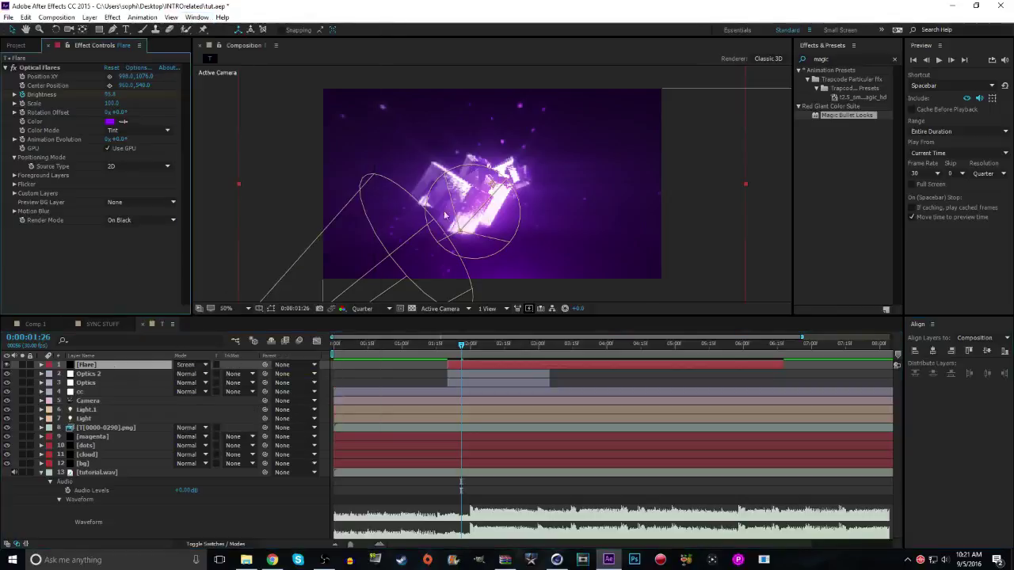
Show the Flare layer's transform properties and set its scale to 75%
click(42, 365)
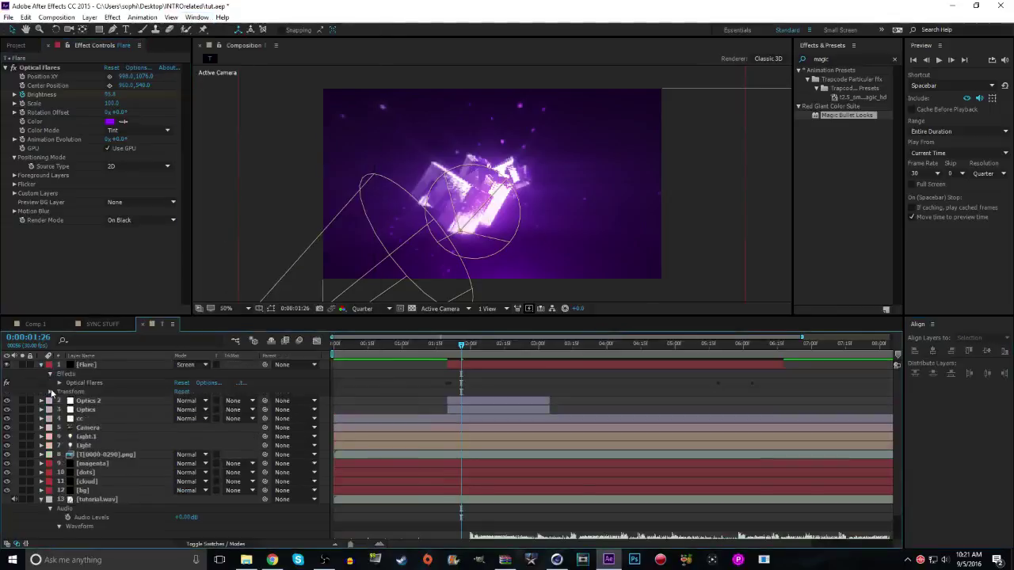
click(50, 375)
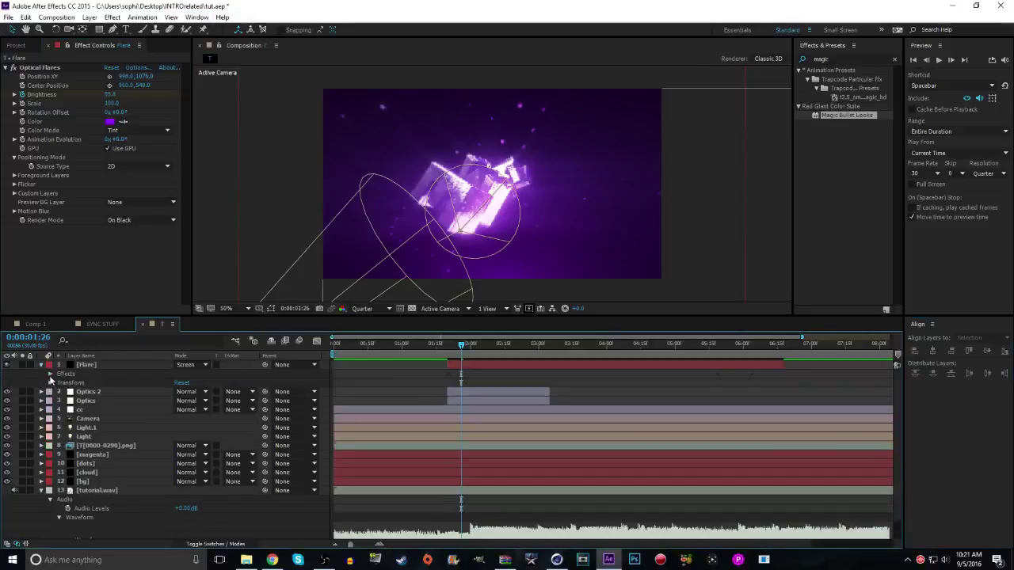
click(50, 374)
click(50, 374)
click(50, 383)
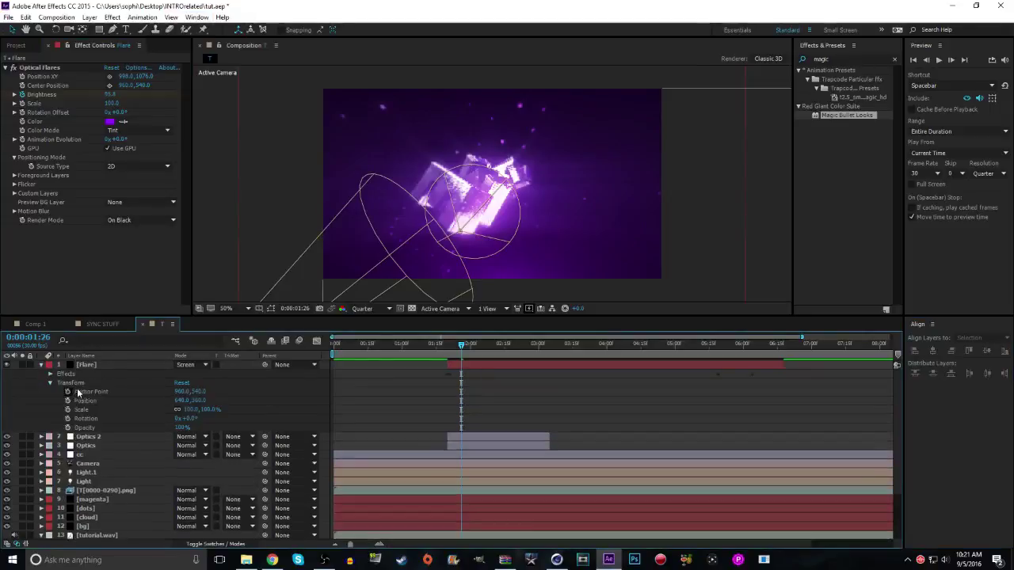
click(184, 428)
key(Return)
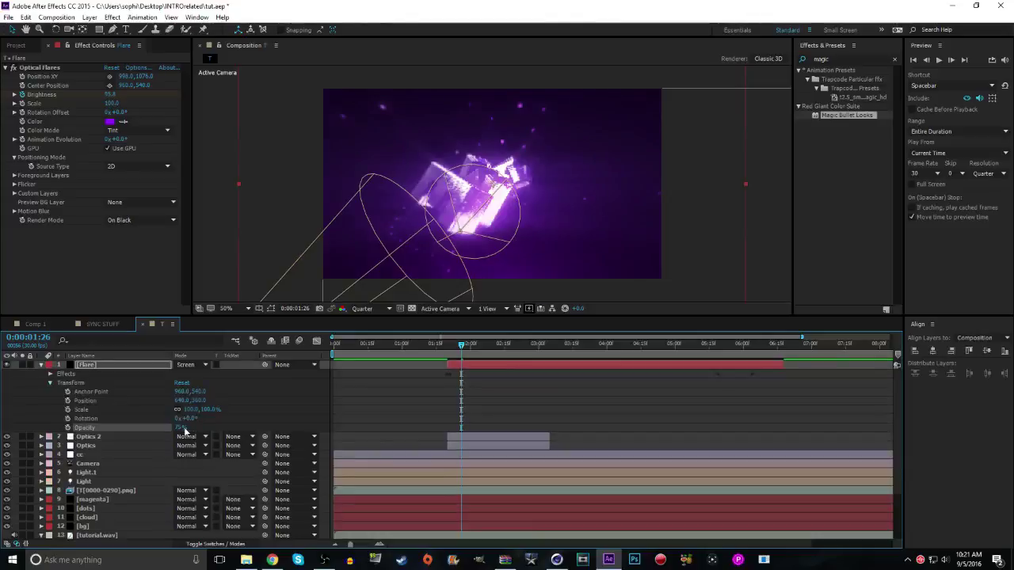
key(Return)
click(207, 410)
text(75)
key(Return)
Reduce the Flare layer's scale step by step to 66.5% so its edges match the composition frame
click(205, 410)
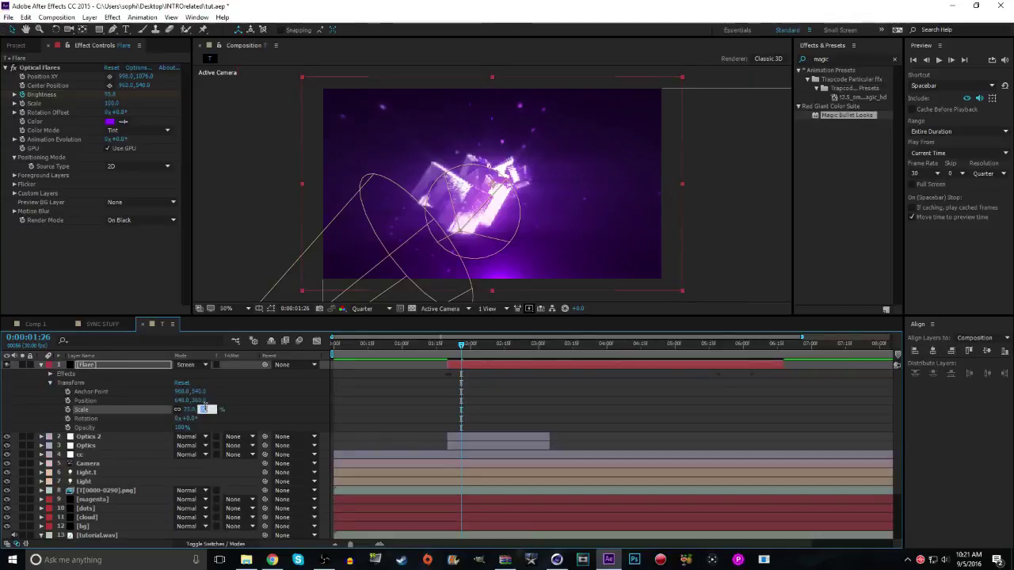
text(6)
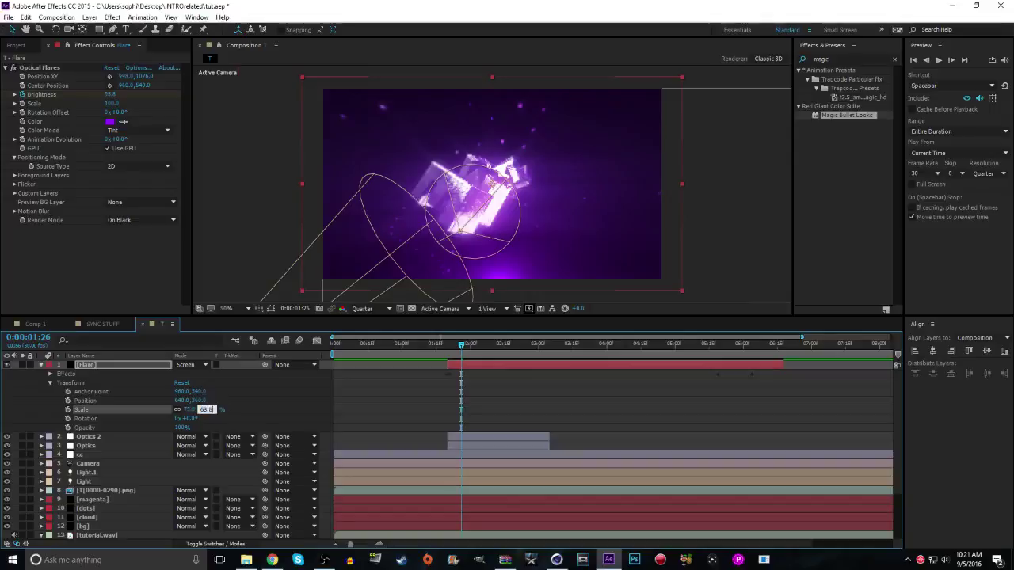
text(5)
key(Return)
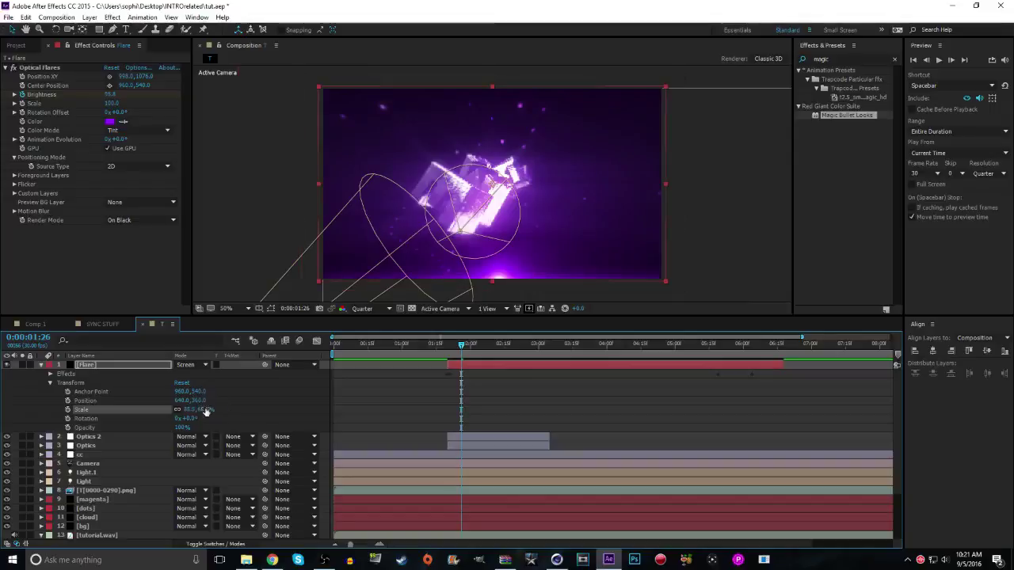
click(205, 409)
text(67.5)
key(Return)
click(206, 410)
text(66.5)
key(Return)
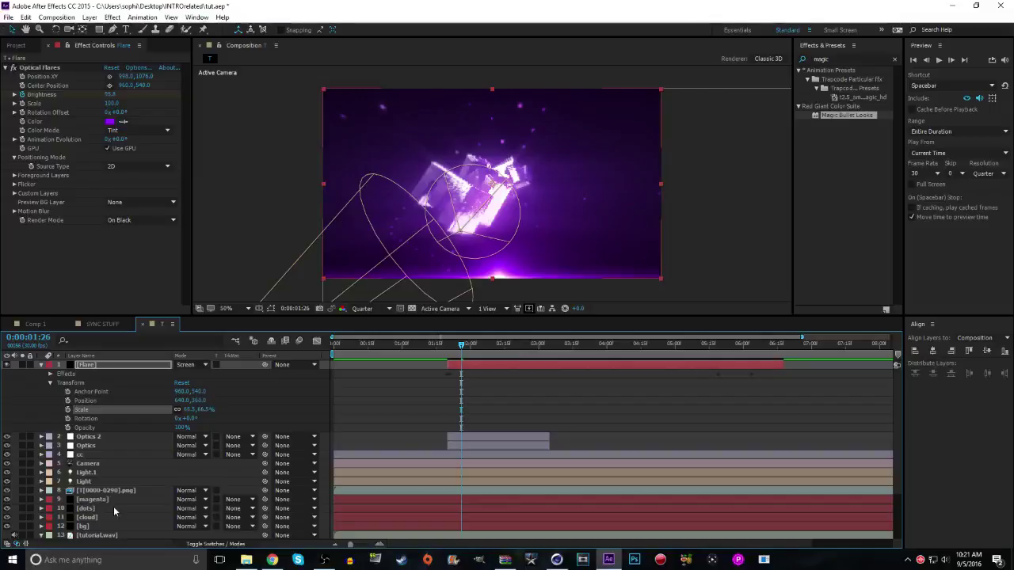
click(113, 500)
click(97, 509)
click(99, 518)
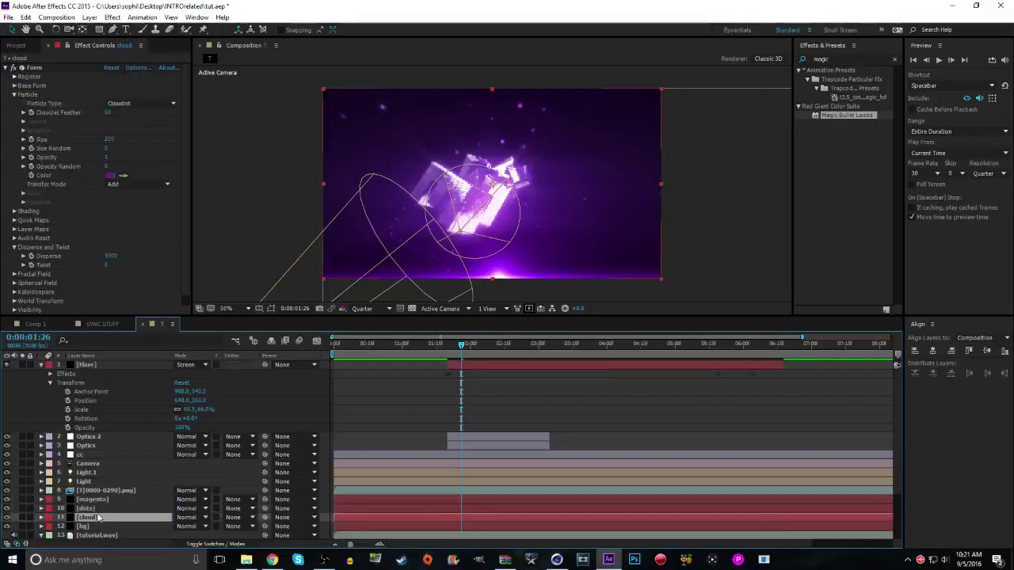
click(97, 365)
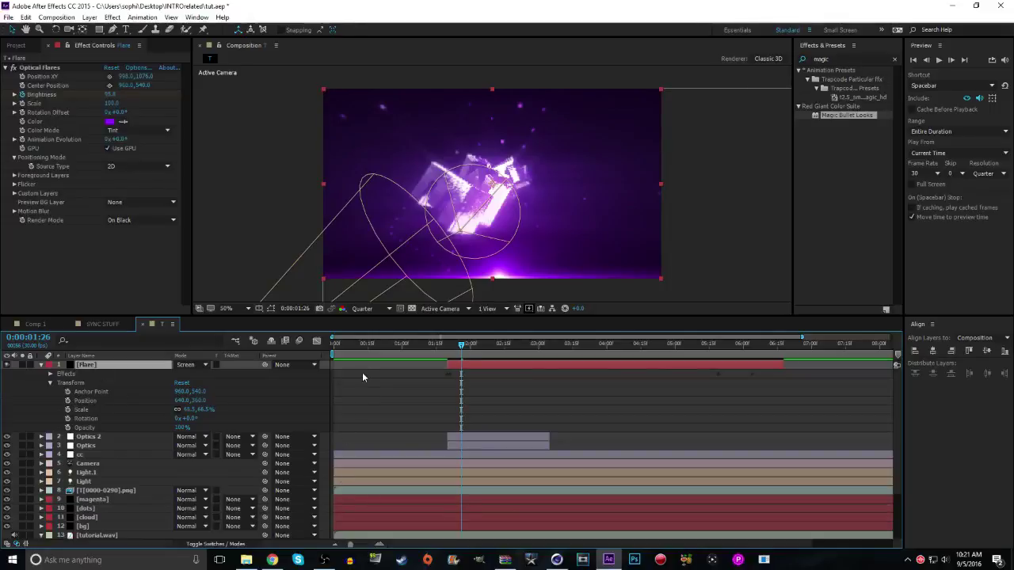
Set the composition viewer's preview resolution to Full and deselect the Flare layer
click(366, 308)
click(362, 334)
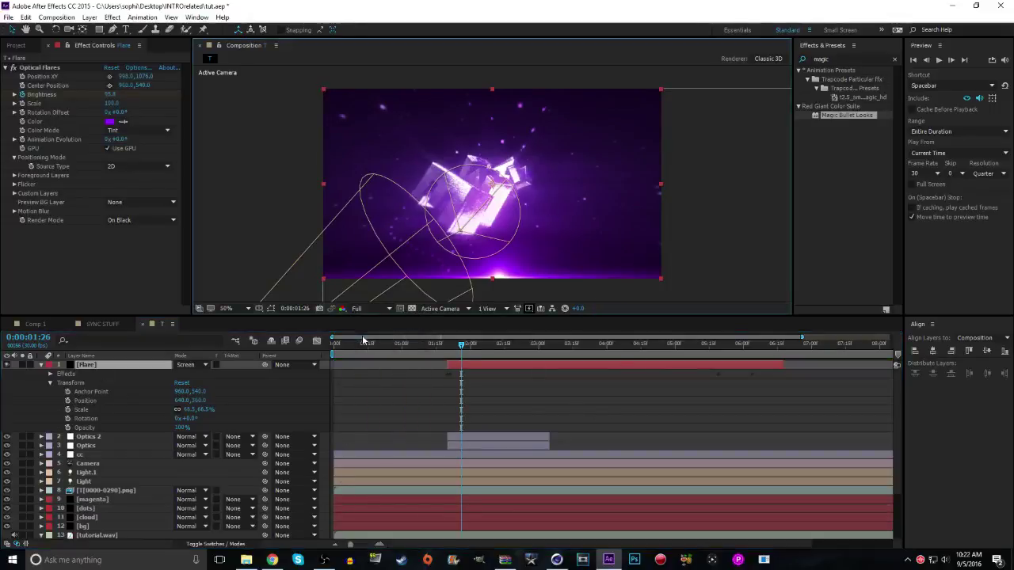
click(226, 281)
click(486, 270)
click(813, 210)
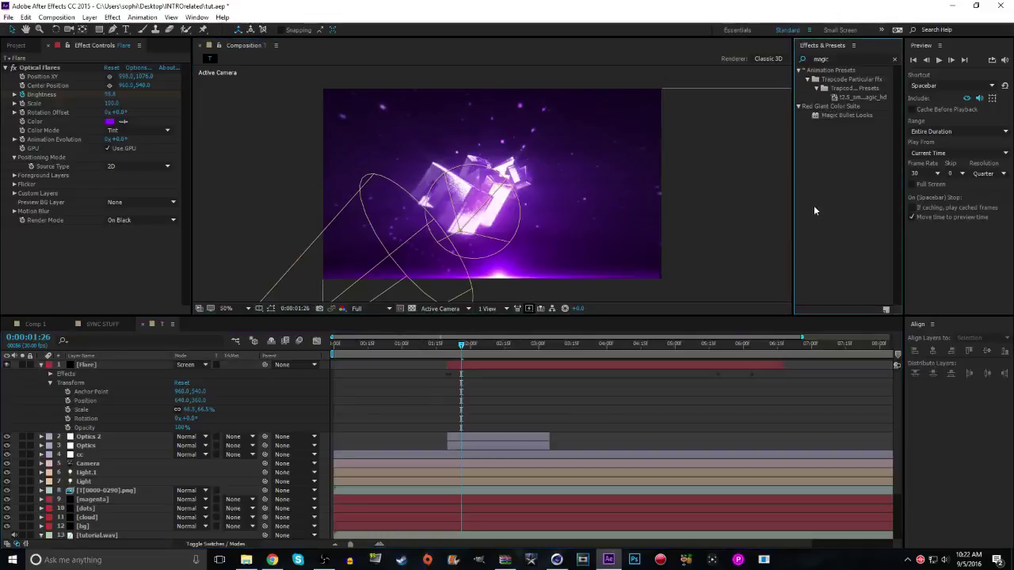
Search the effects library for "cc jaws" and collapse the Flare layer's properties
click(896, 59)
text(cc)
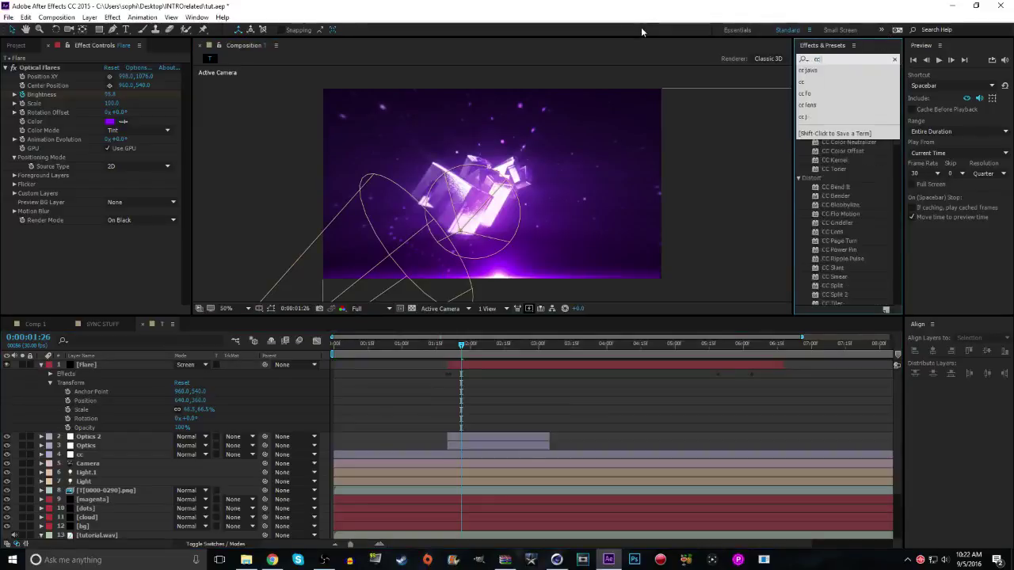
text( jaws)
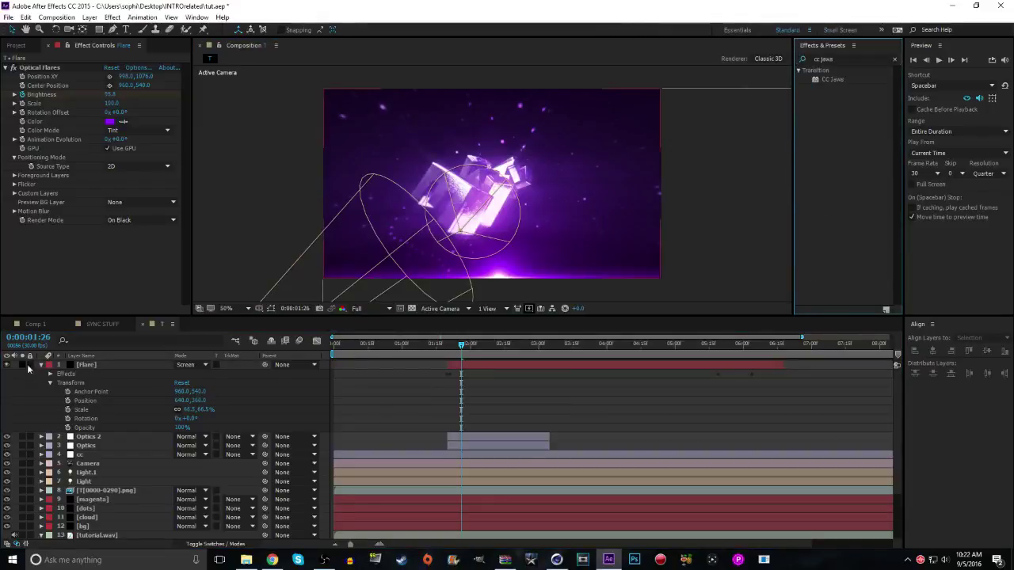
click(50, 384)
click(41, 365)
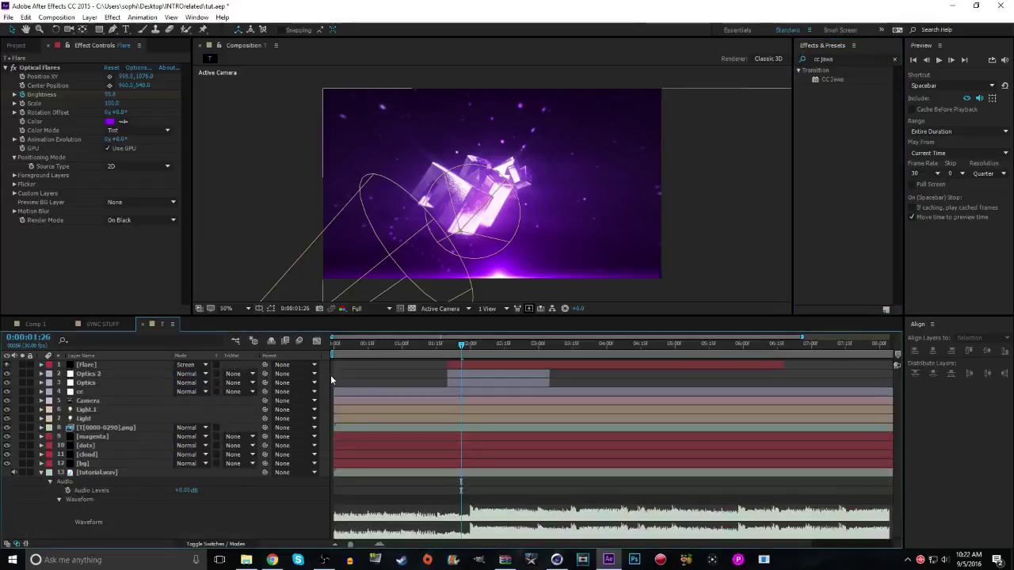
Create a black 1280 x 720 px solid named "bars" and apply the CC Jaws effect to it
right_click(330, 376)
mouse_move(445, 388)
click(483, 410)
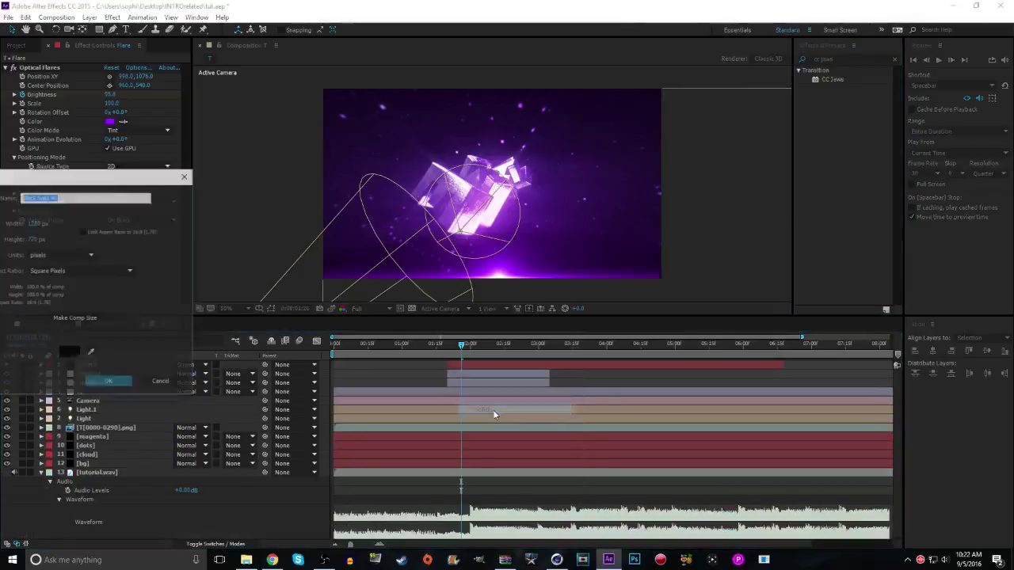
text(bars)
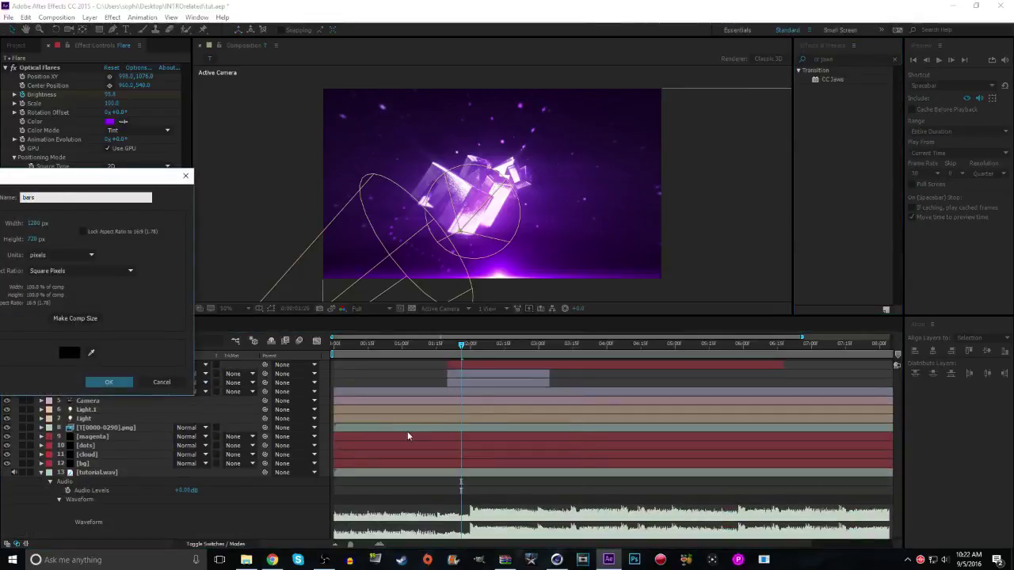
key(Return)
drag(828, 80, 146, 365)
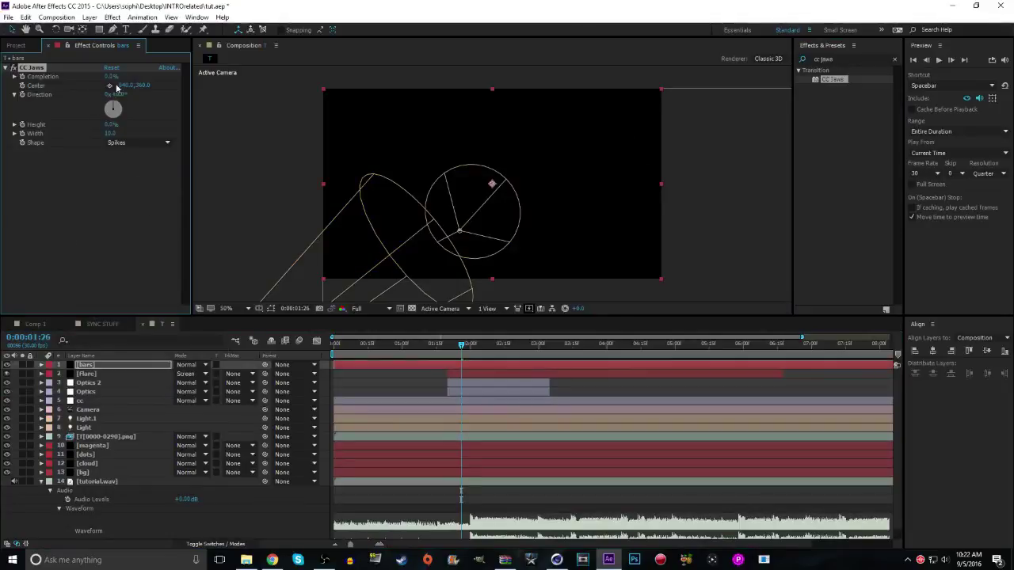
Split the bars layer at 0:00:01:20 and delete the part before that time
click(448, 346)
drag(356, 544, 380, 543)
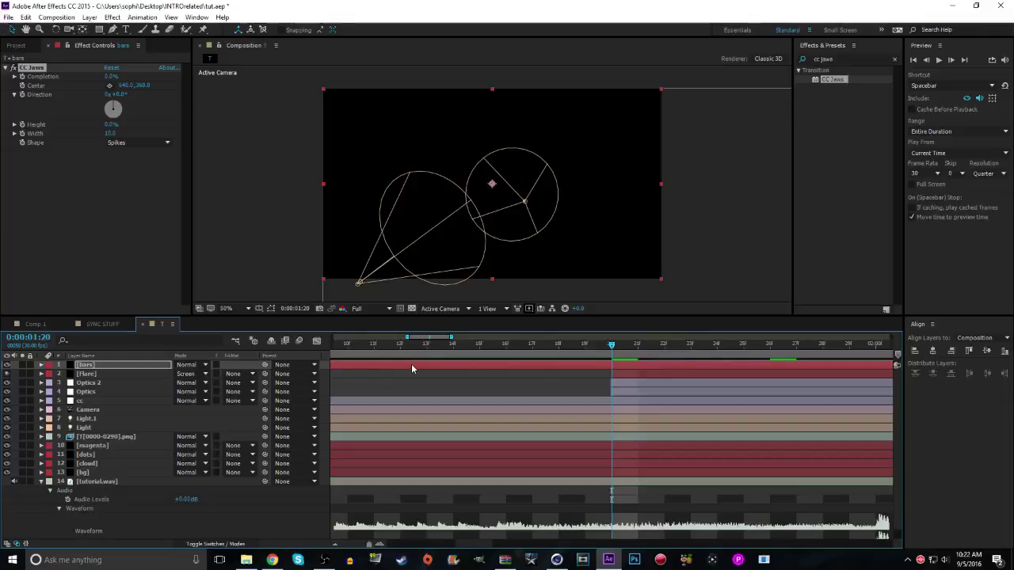
key(ctrl+d)
click(99, 374)
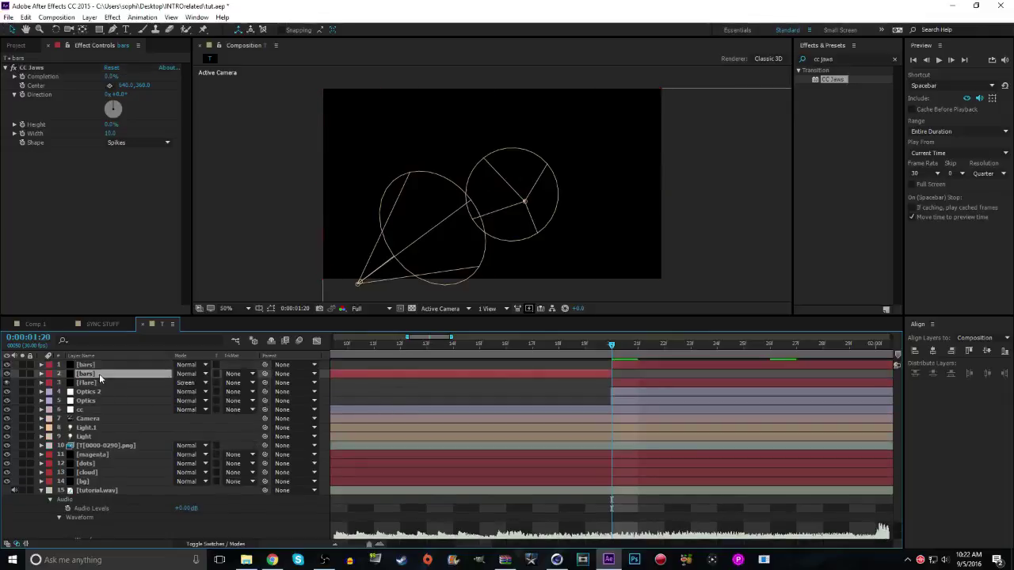
key(Delete)
click(105, 365)
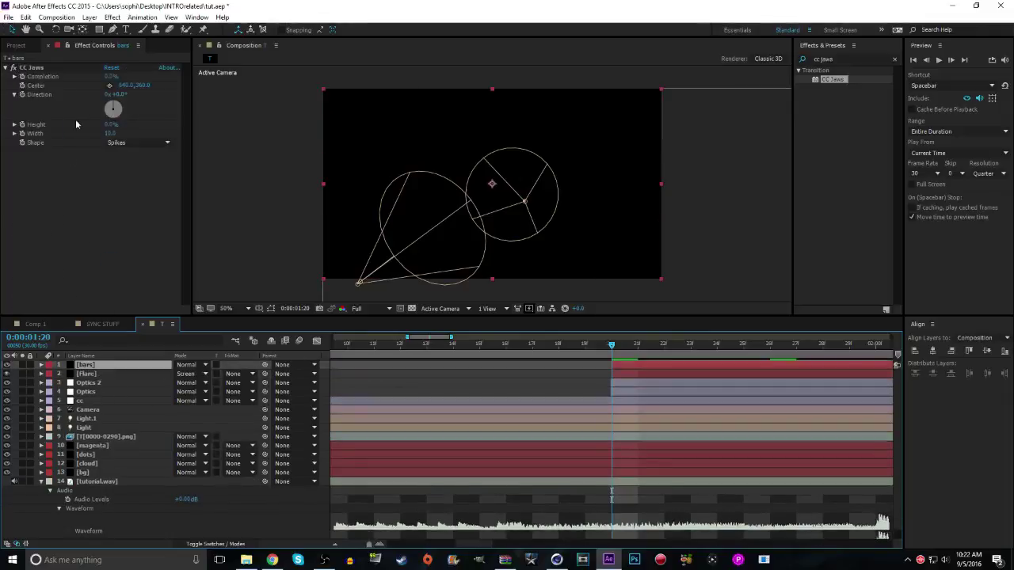
Set the CC Jaws Completion on the bars layer to 75% to form black cinematic bars
click(112, 77)
text(75)
key(Return)
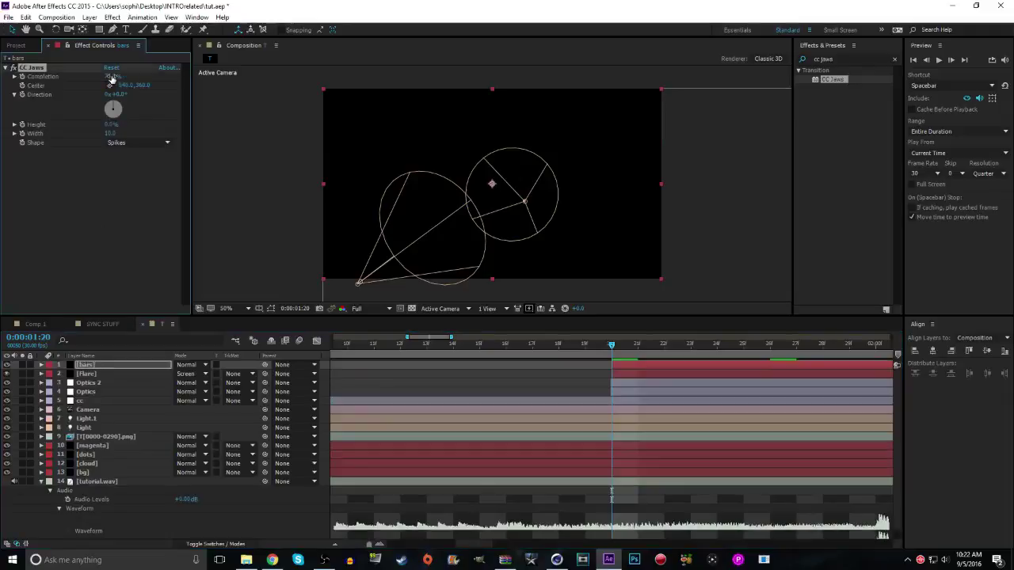
click(89, 199)
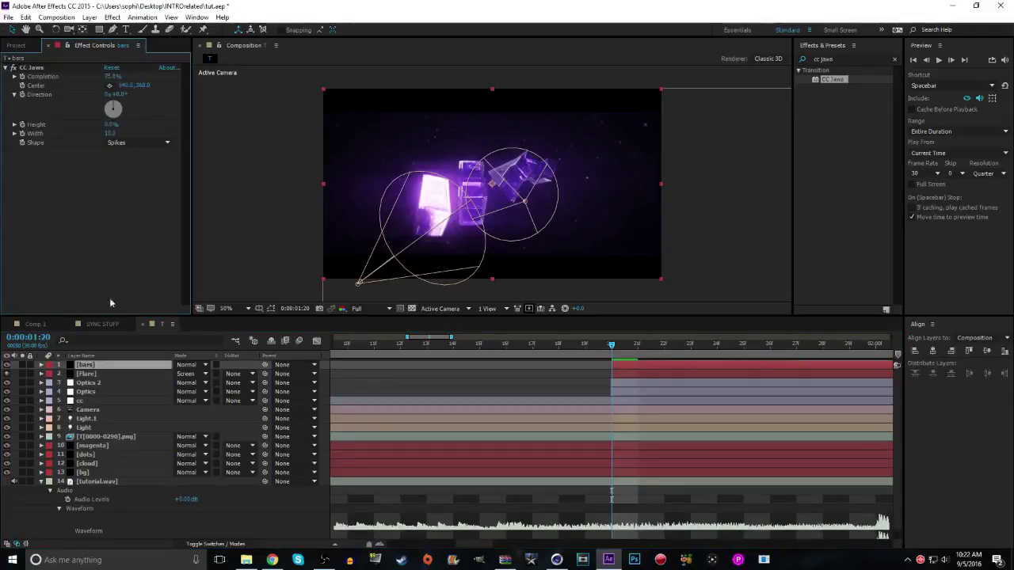
Play the composition from the first frame to review how the bars enter against the music
click(334, 545)
click(913, 60)
click(939, 59)
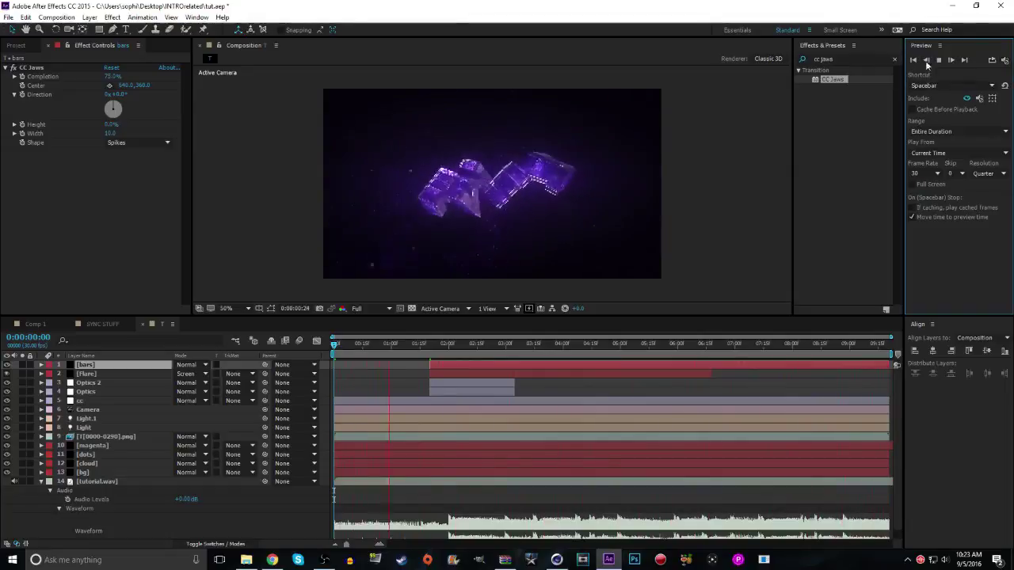
click(938, 60)
click(939, 60)
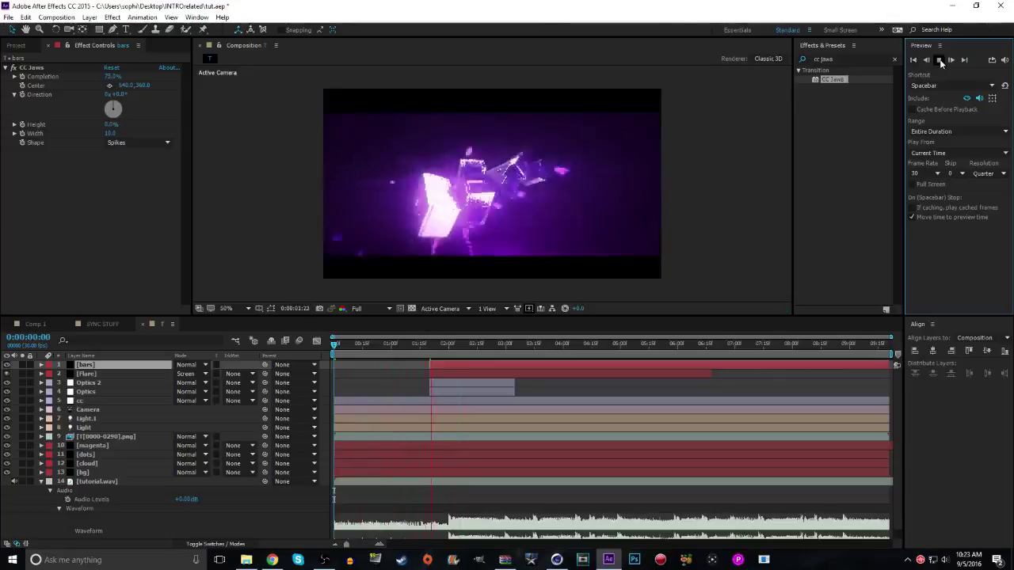
click(939, 60)
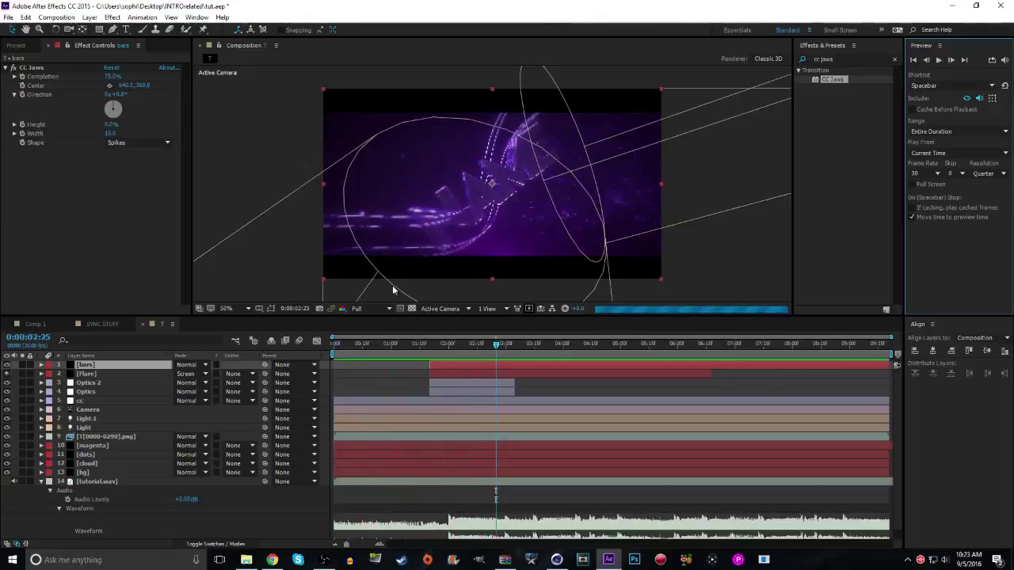
Move the start of the bars layer to 0:00:02:00, where the music gets louder
click(429, 346)
click(430, 345)
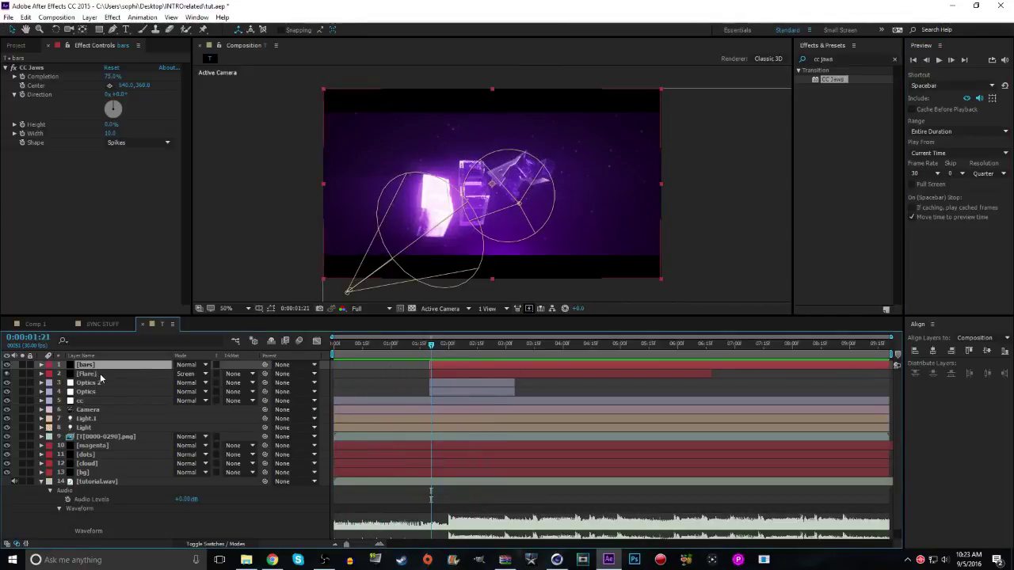
click(450, 347)
drag(451, 349, 448, 348)
drag(346, 545, 366, 547)
drag(557, 368, 614, 368)
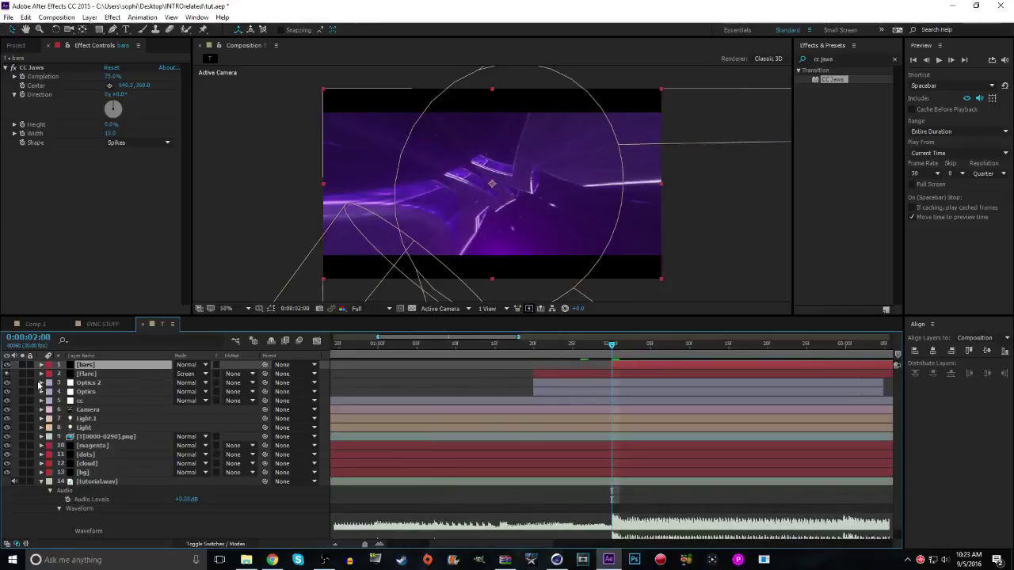
Examine the Optics Compensation Field Of View keyframes on the Optics 2 layer around 0:00:02:00
click(41, 383)
click(50, 392)
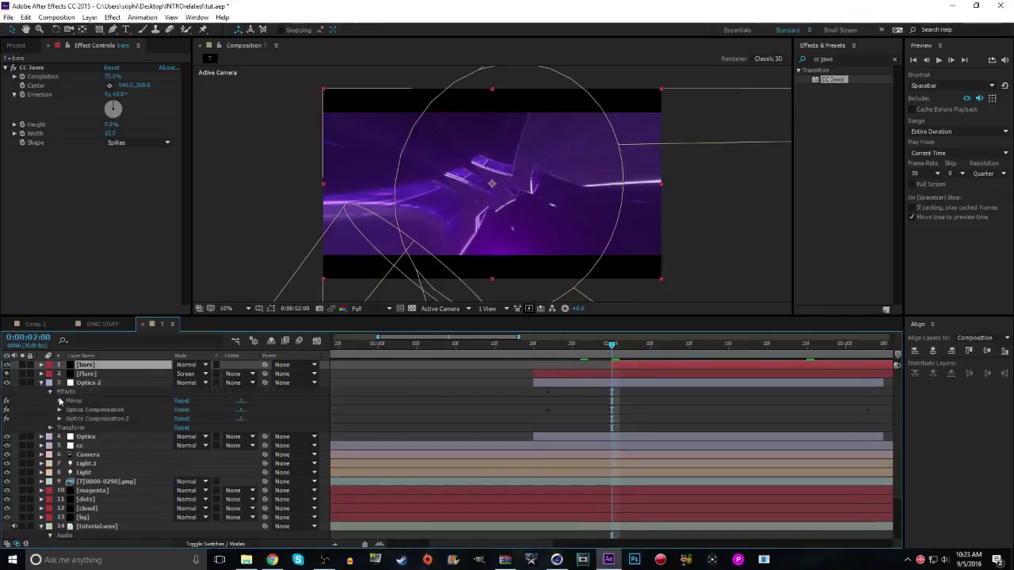
click(59, 410)
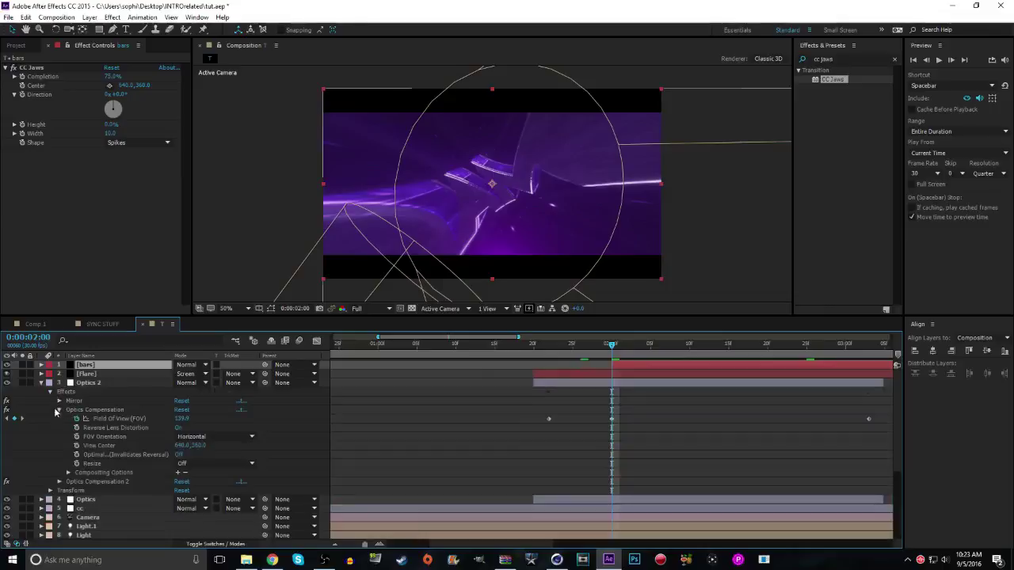
click(60, 410)
click(50, 391)
click(41, 382)
Preview the composition from the first frame with the new start time of the bars
drag(370, 546, 317, 551)
click(916, 61)
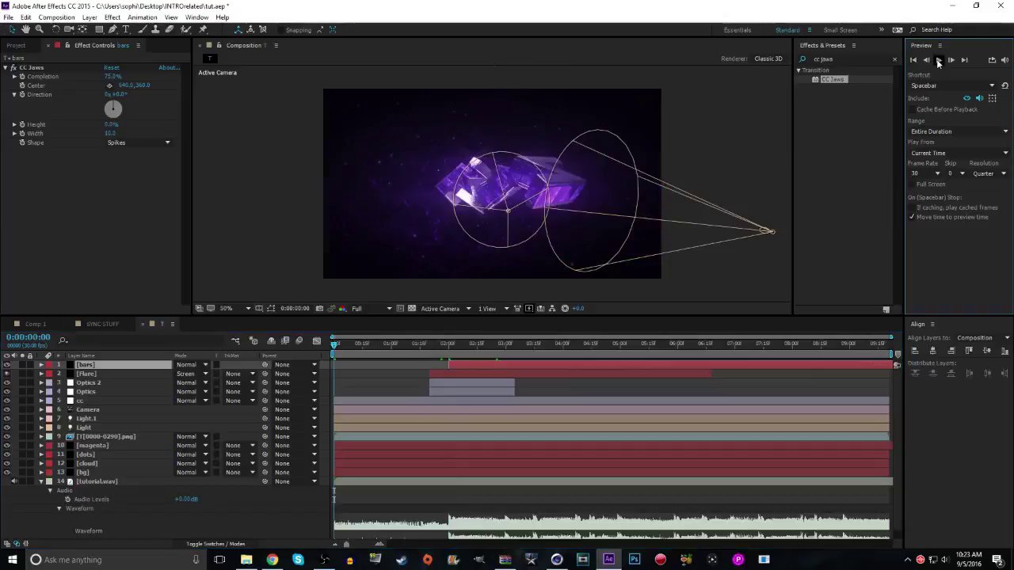
click(939, 60)
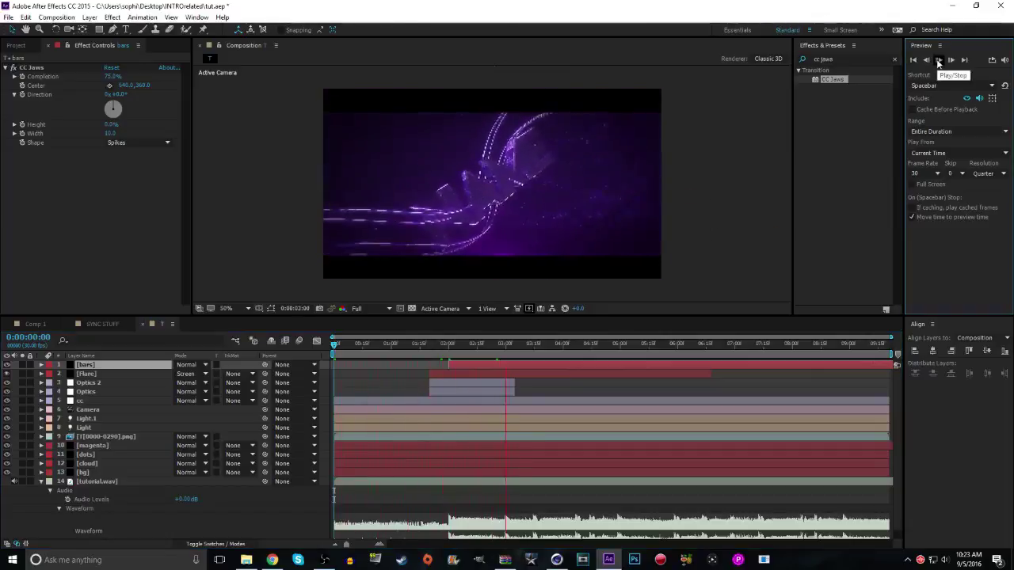
Stop the preview and move the Flare layer so that it starts at 0:00:02:00, where the music gets louder
key(space)
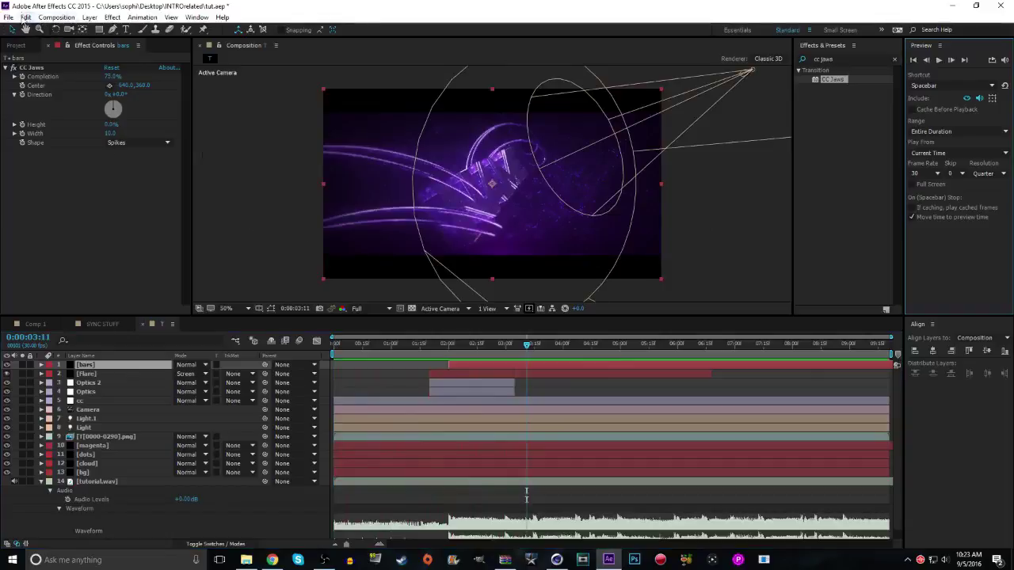
click(26, 17)
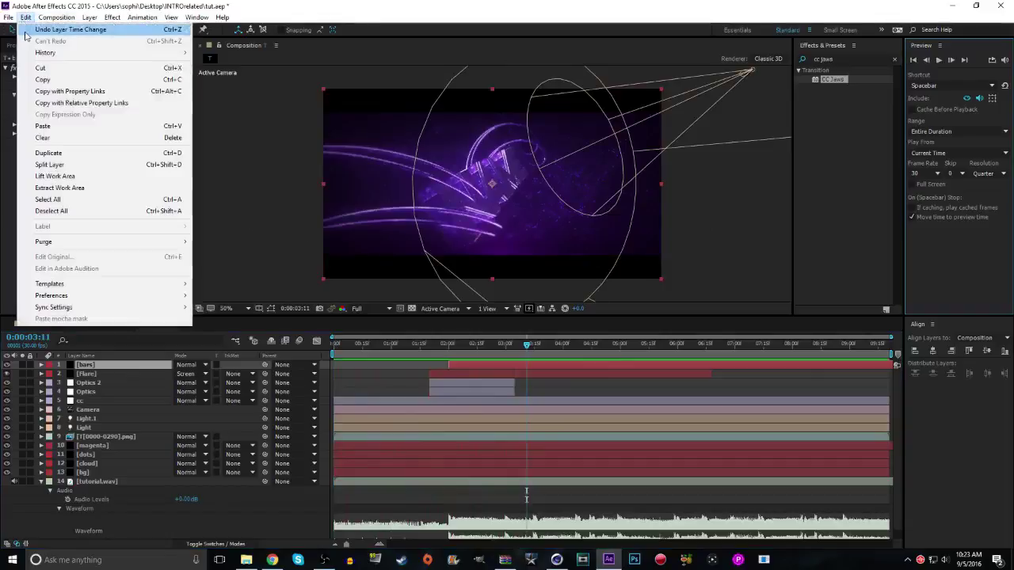
click(432, 374)
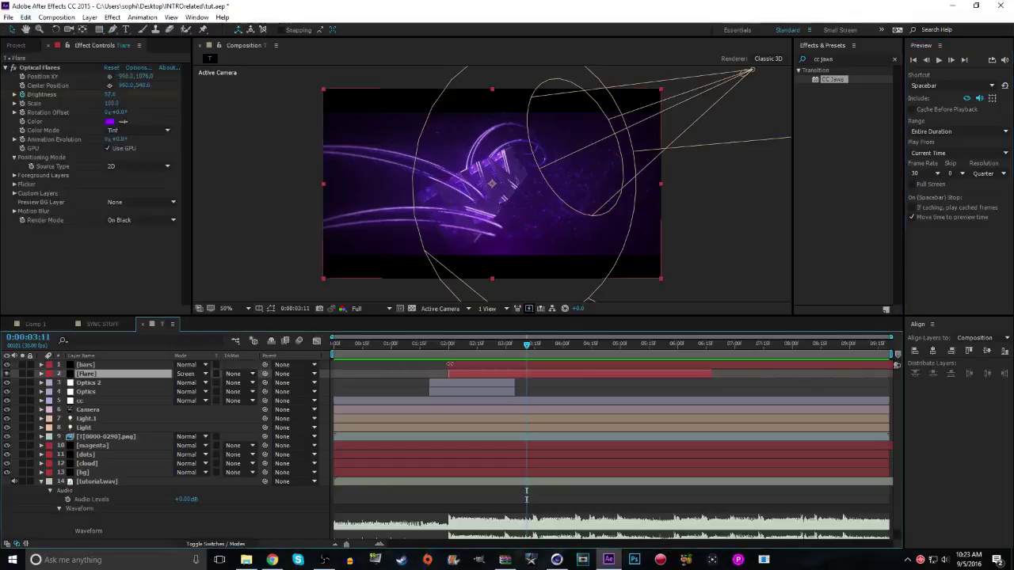
Try starting the bars layer at 0:00:01:20 and preview the composition from the first frame
click(438, 365)
click(430, 347)
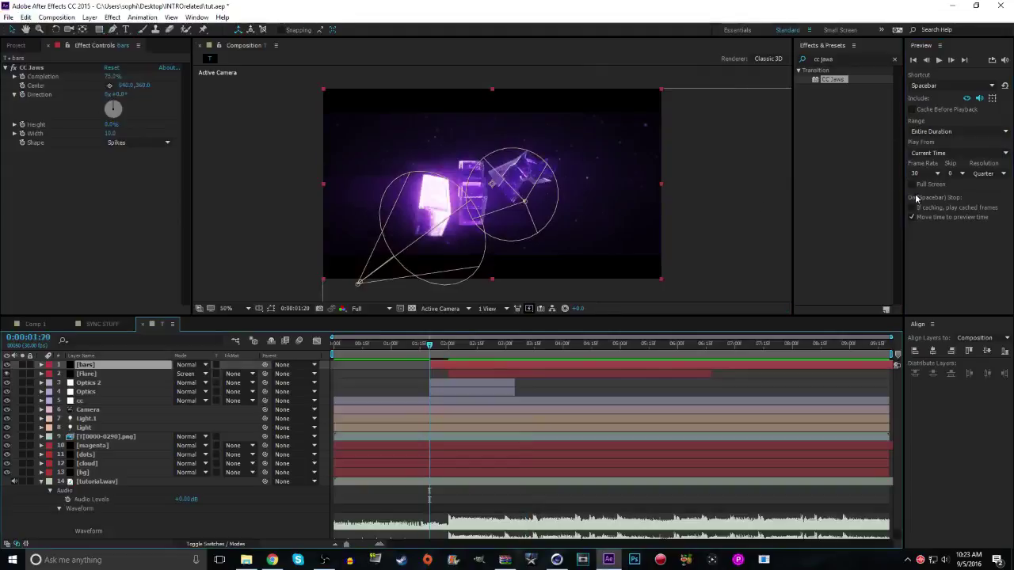
click(936, 61)
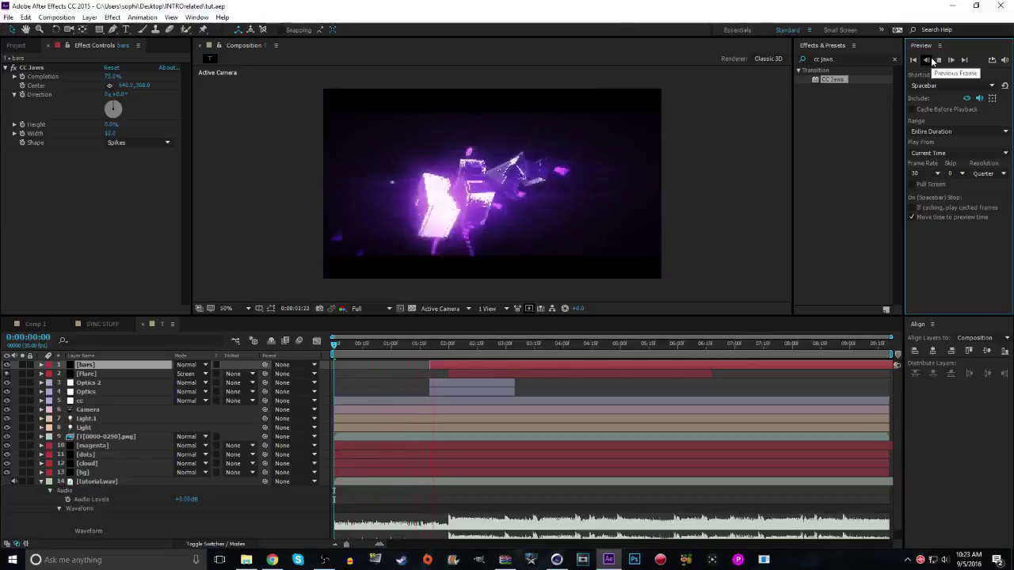
click(940, 61)
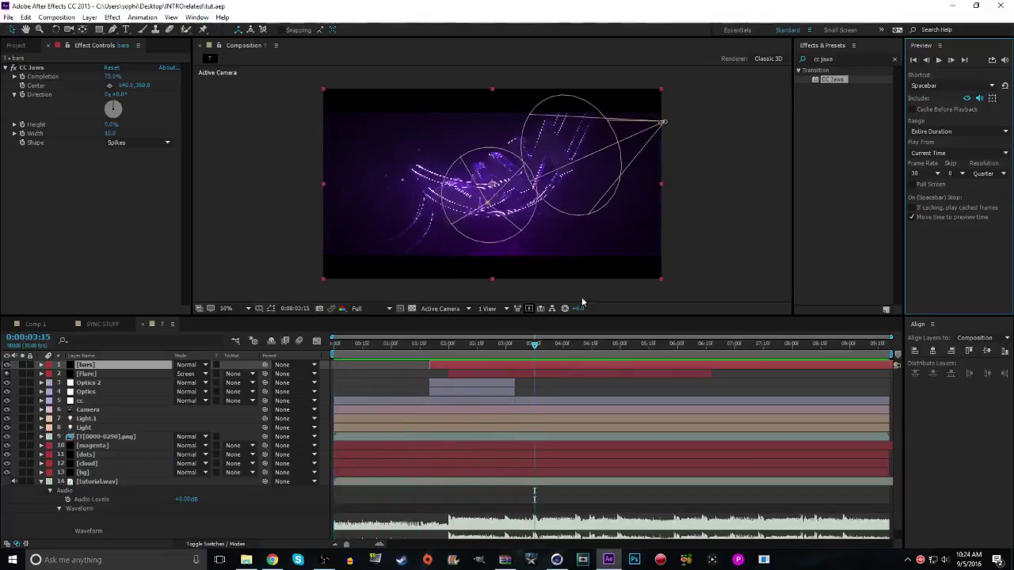
Move the bars layer's start back to 0:00:02:00, split it at 0:00:09:20 and delete the leftover end piece
drag(499, 367, 496, 366)
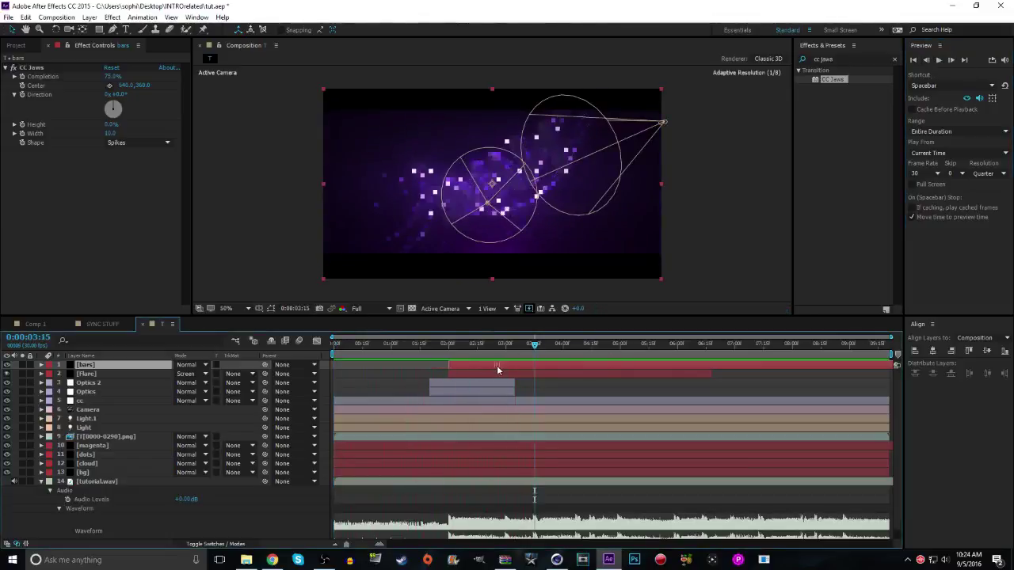
click(889, 348)
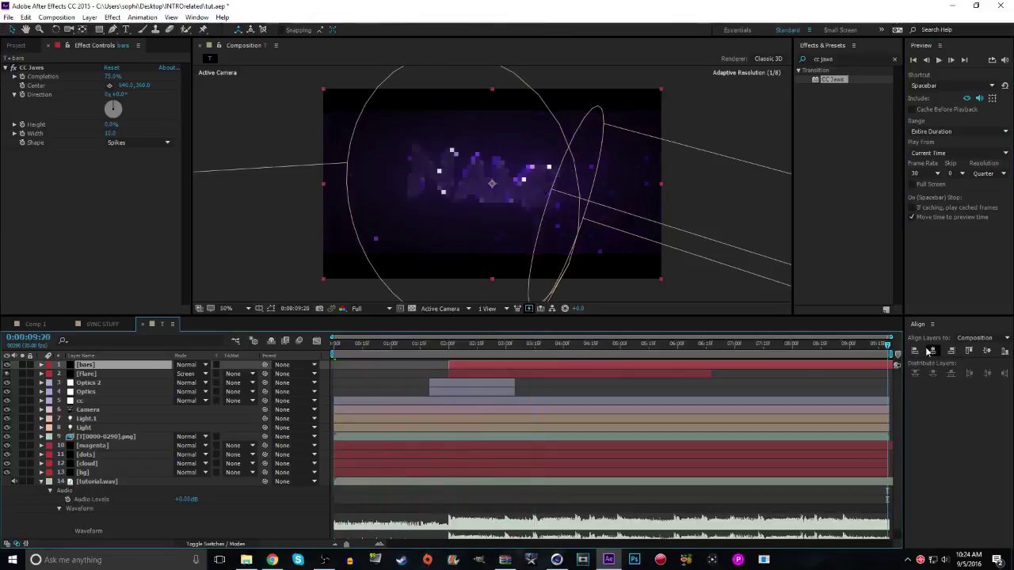
key(ctrl+d)
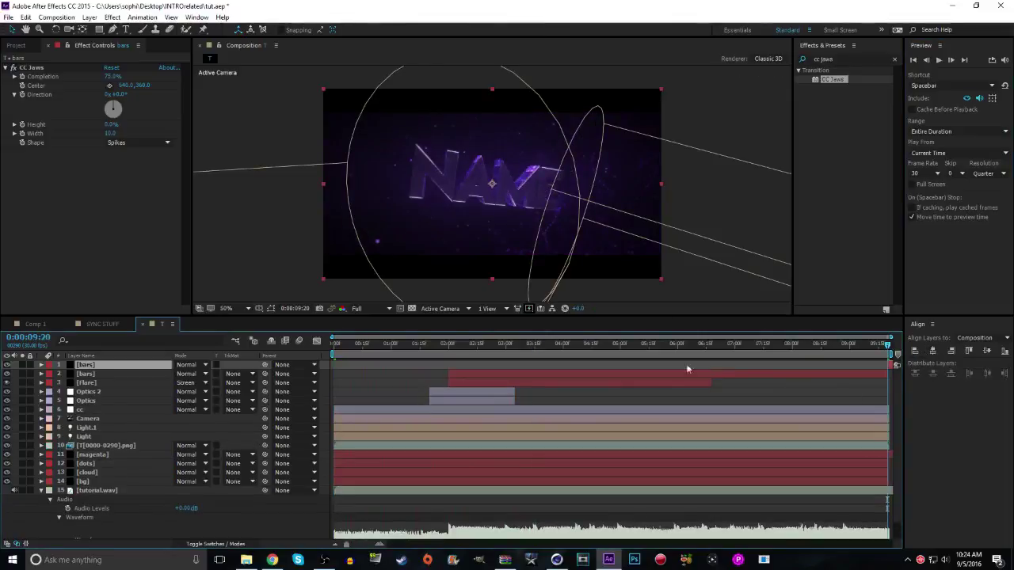
key(Delete)
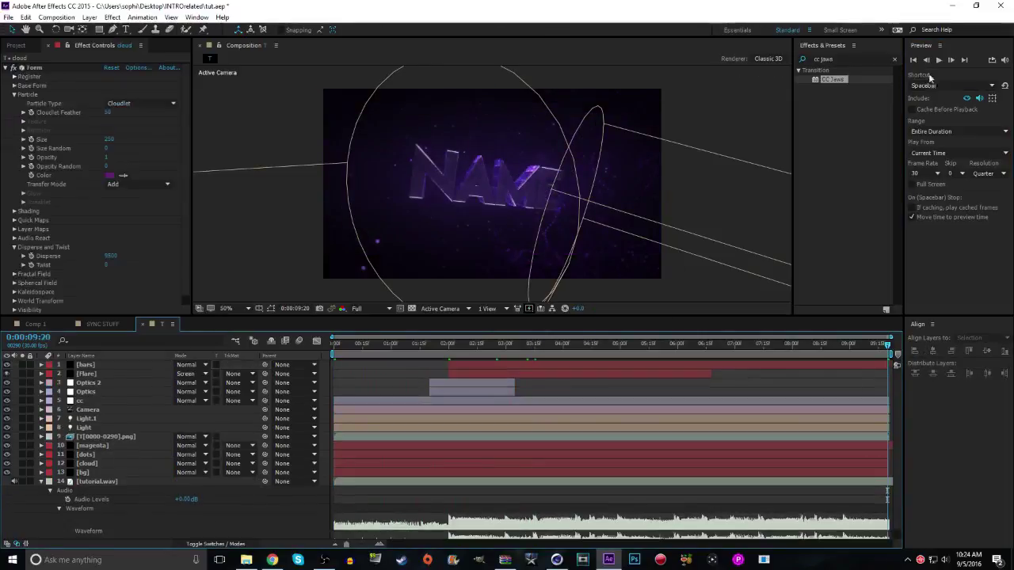
Preview the composition from the first frame and set the current time to the next beat in the waveform, 0:00:03:15
click(938, 60)
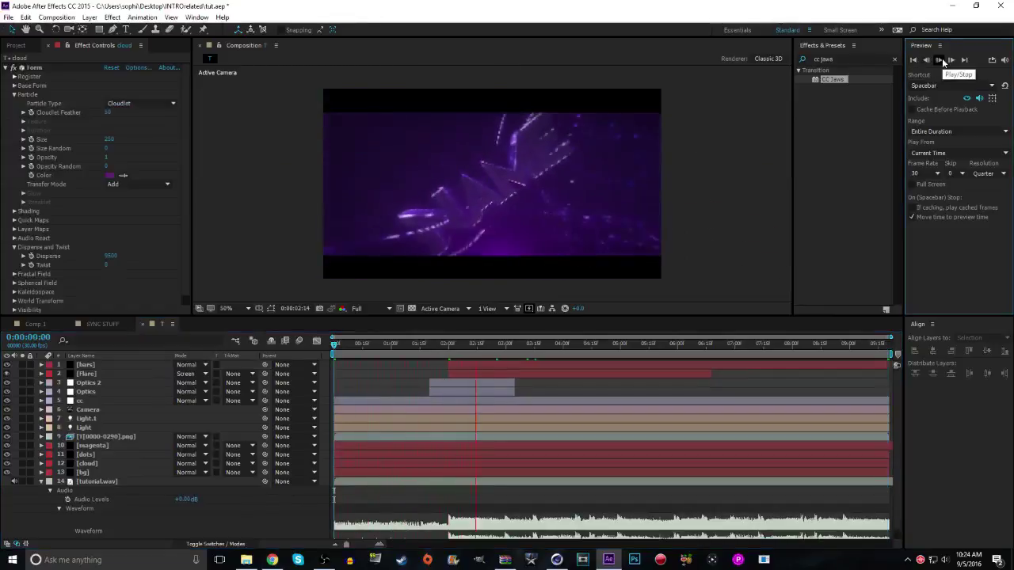
click(939, 60)
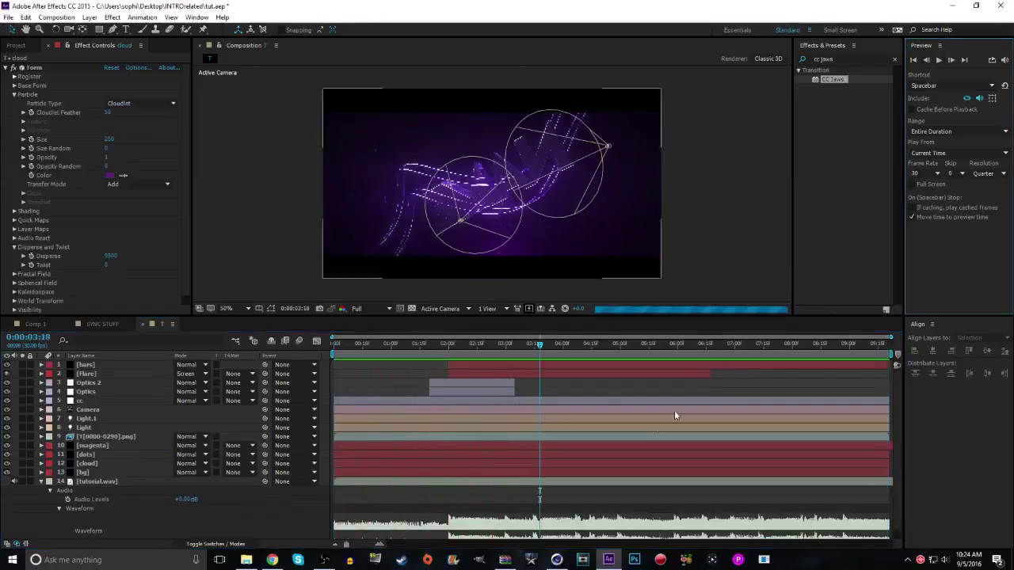
click(537, 346)
drag(537, 346, 533, 346)
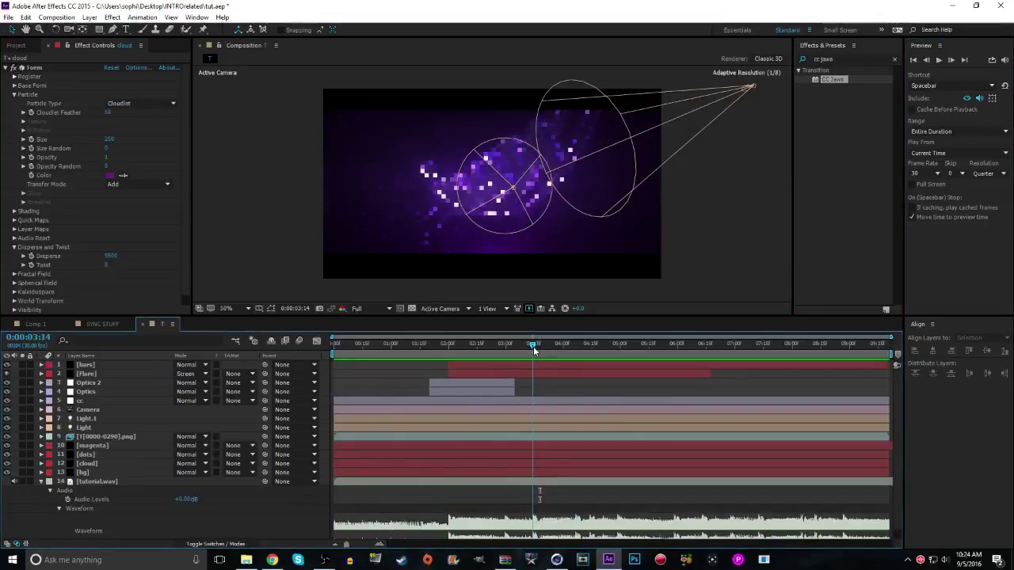
drag(346, 544, 374, 547)
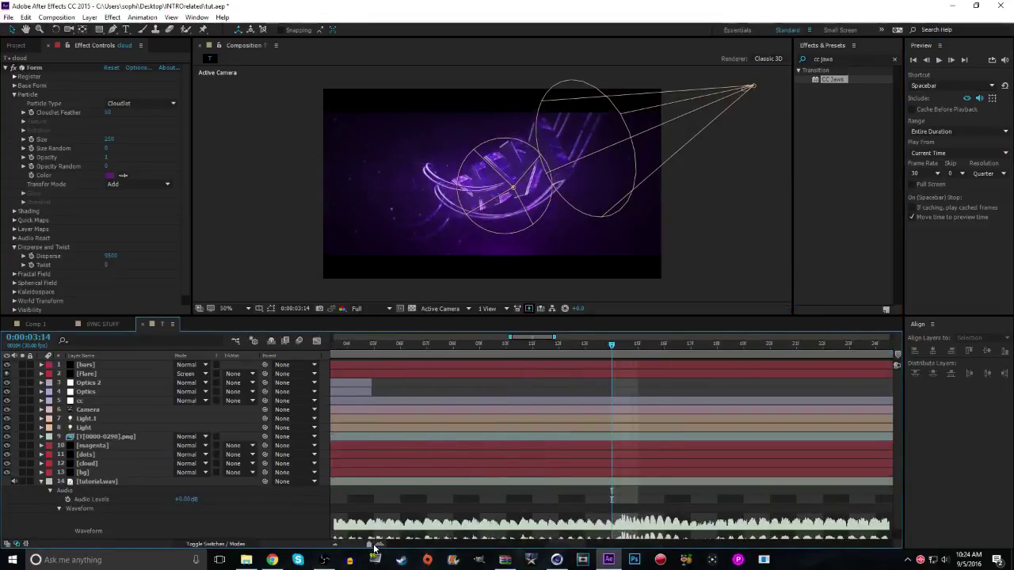
key(Page_Down)
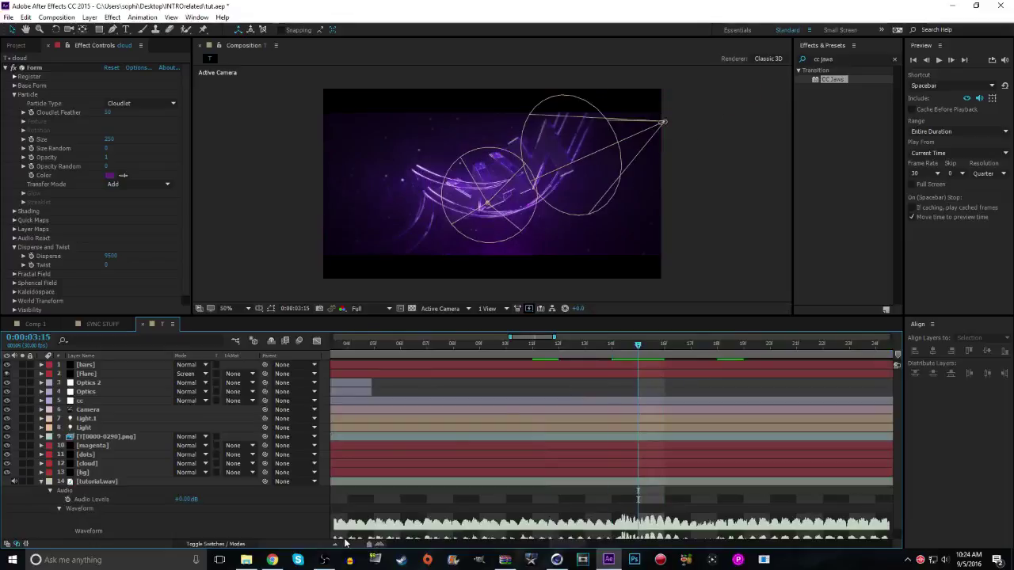
drag(358, 546, 347, 545)
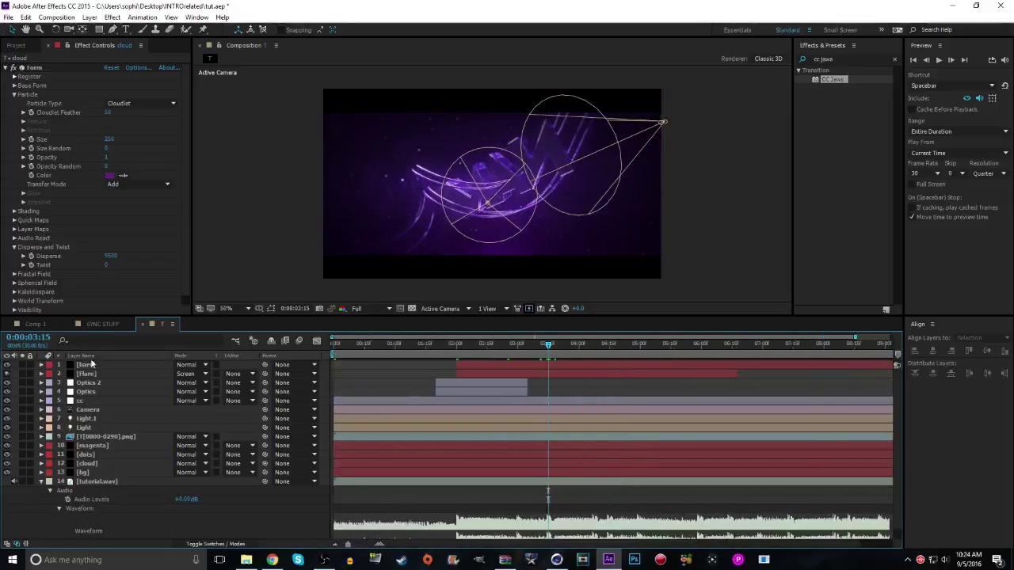
Shift the Flare layer's last two Brightness keyframes to 0:00:03:15 and 0:00:04:00, and trim the layer's end to 0:00:03:15
click(89, 374)
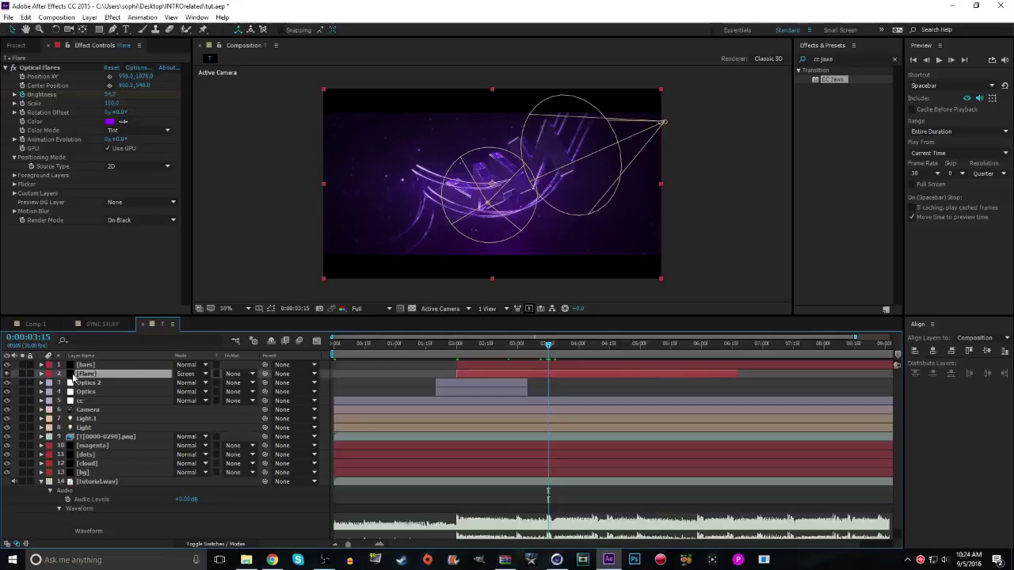
click(41, 374)
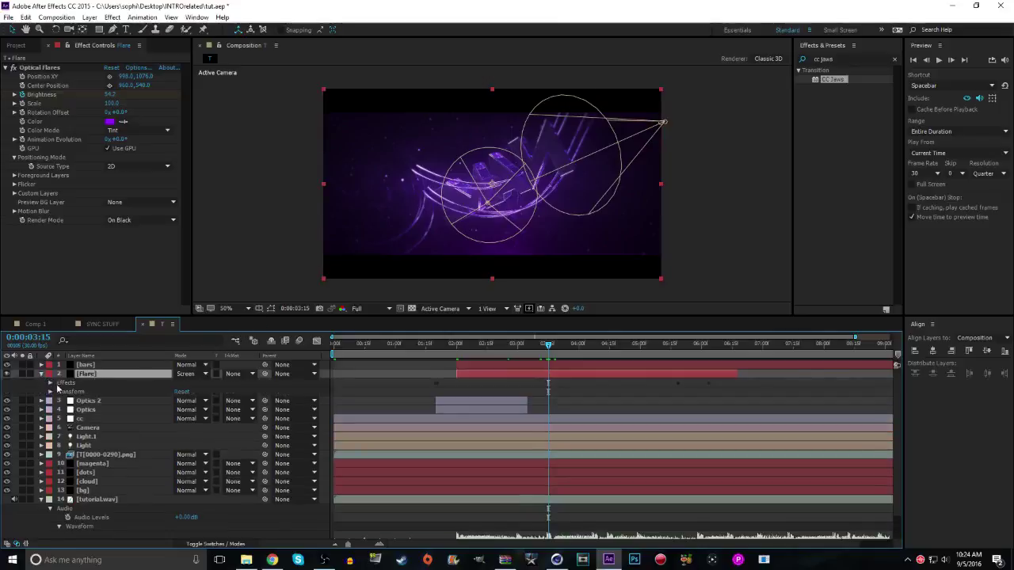
click(50, 384)
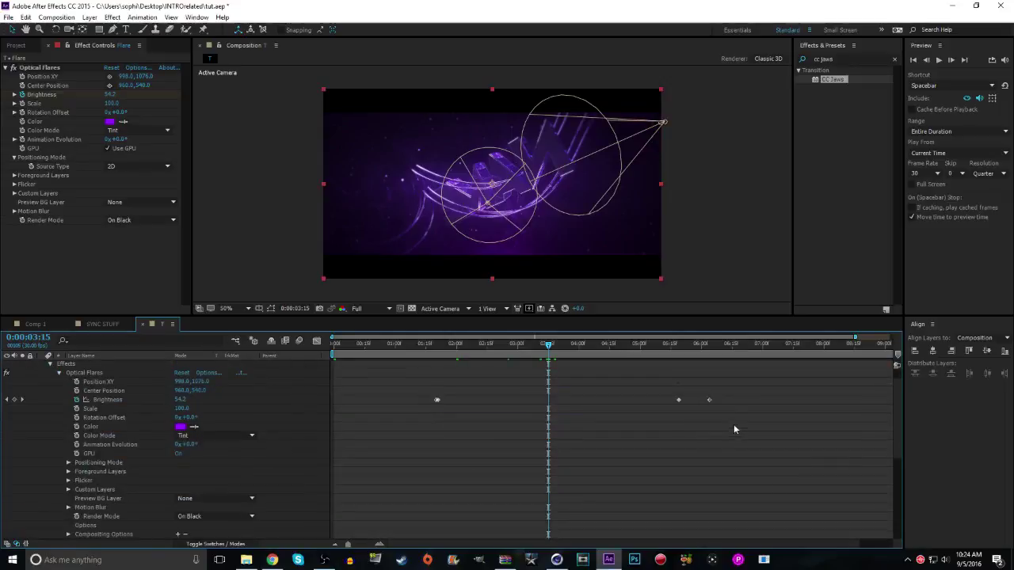
drag(718, 408, 577, 404)
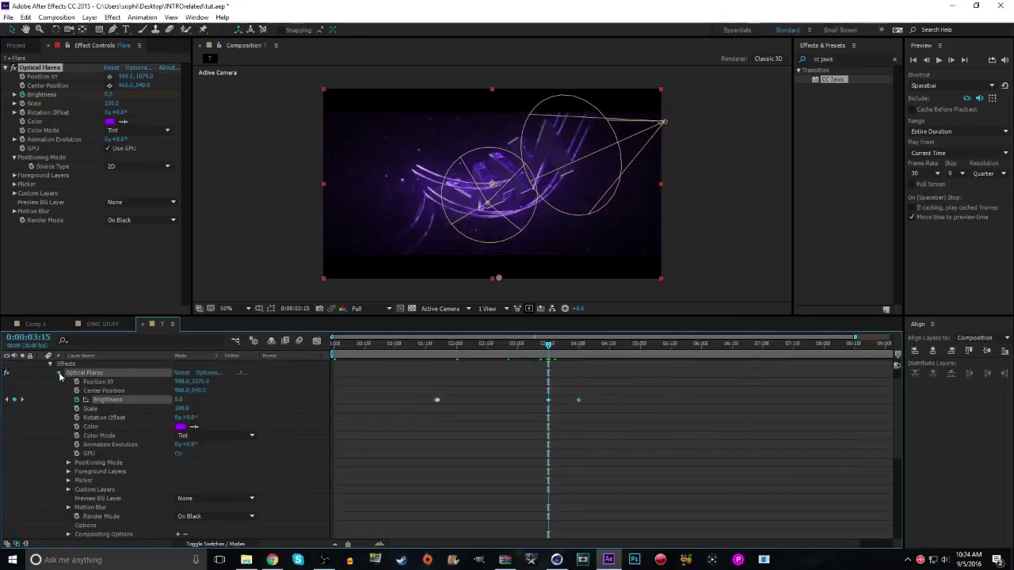
click(59, 376)
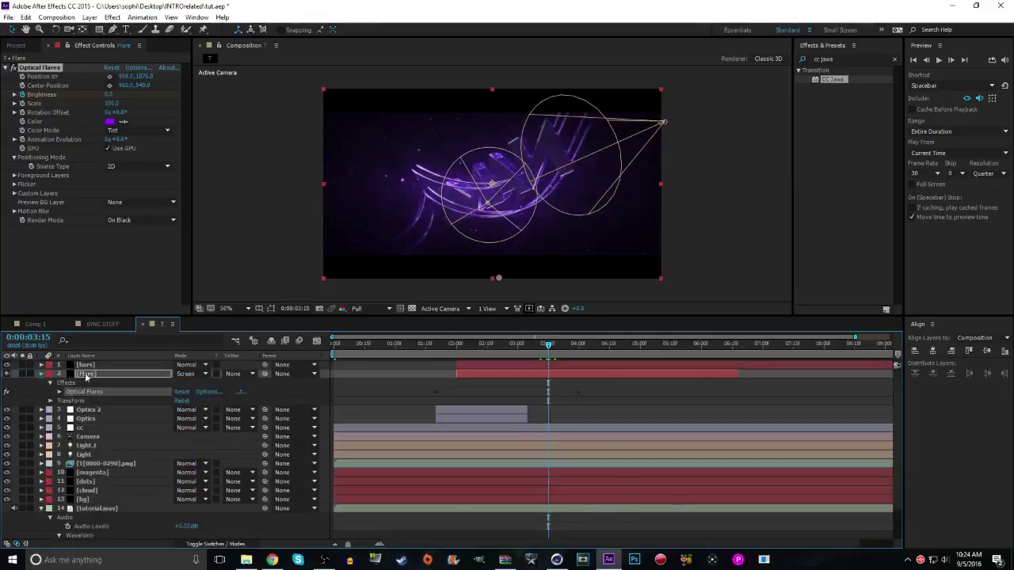
click(41, 374)
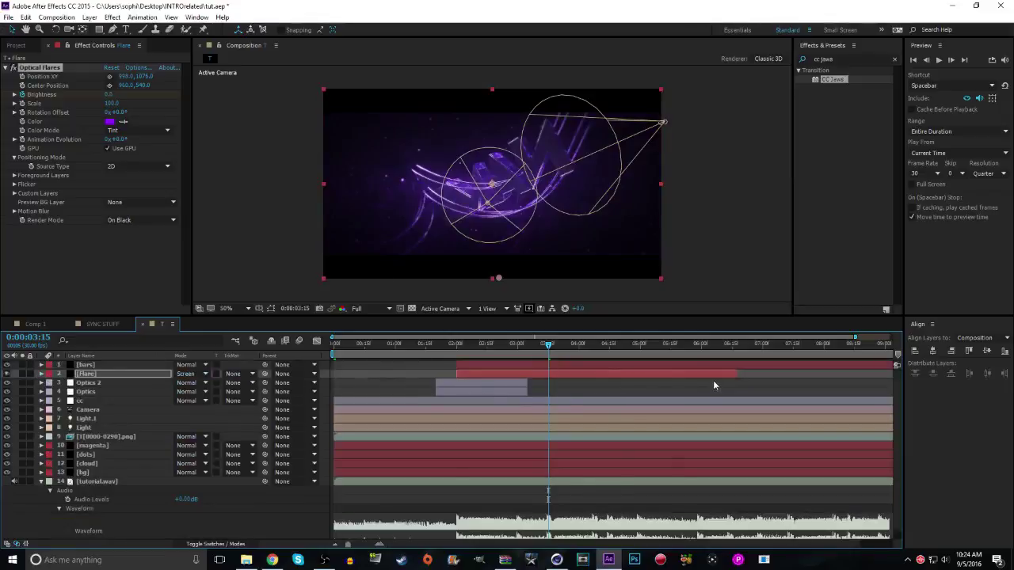
key(alt+bracketright)
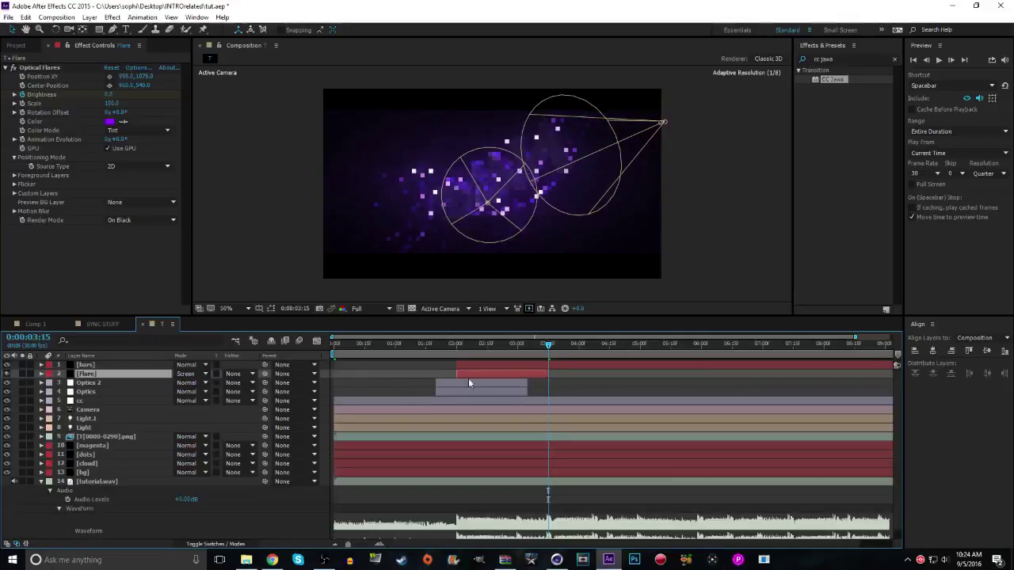
Move the Flare layer's first pair of Optical Flares Brightness keyframes to the start of the layer at 0:00:02:00
key(e)
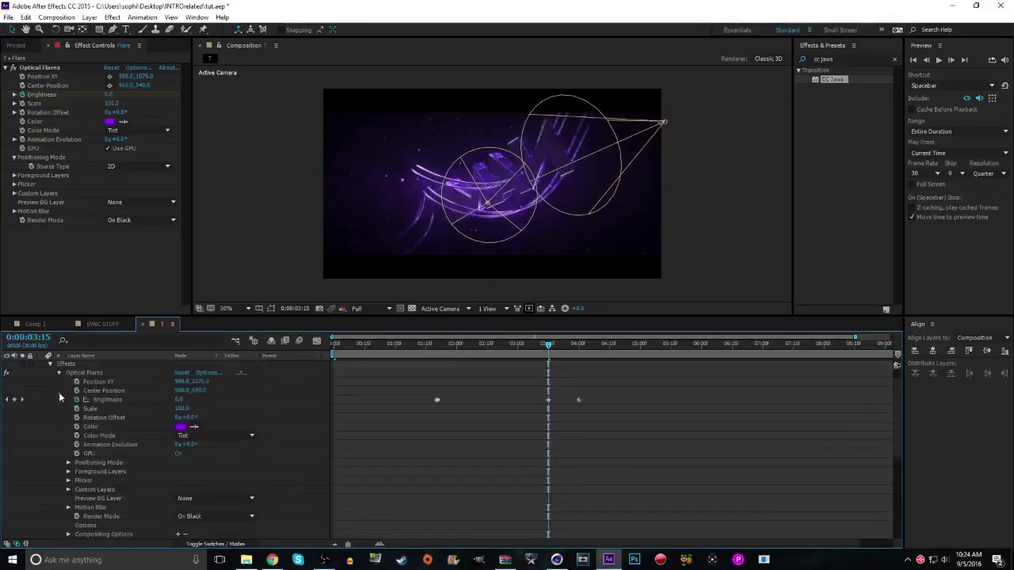
drag(576, 395, 598, 439)
click(622, 446)
drag(625, 431, 522, 382)
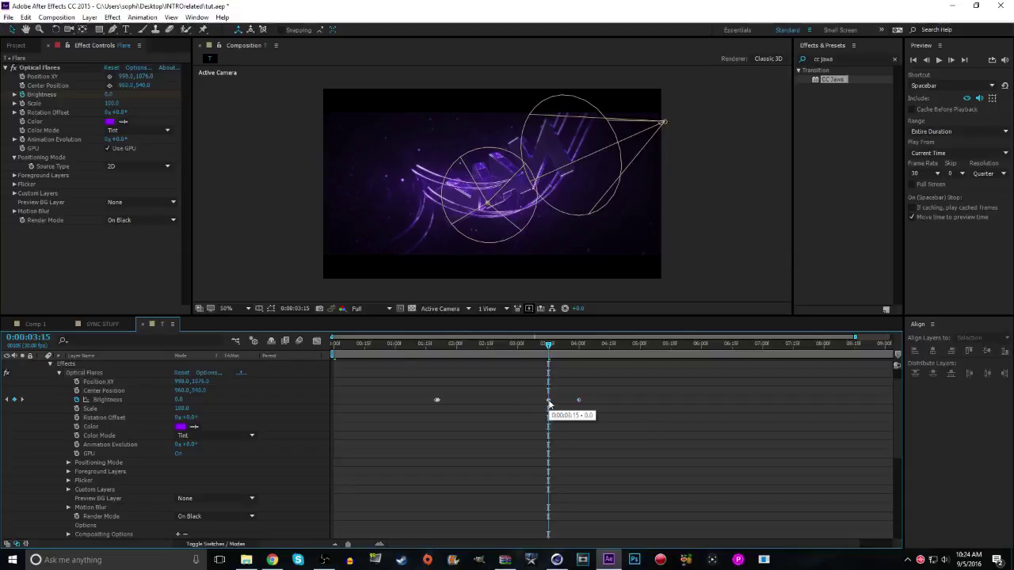
scroll(124, 447, up, 1)
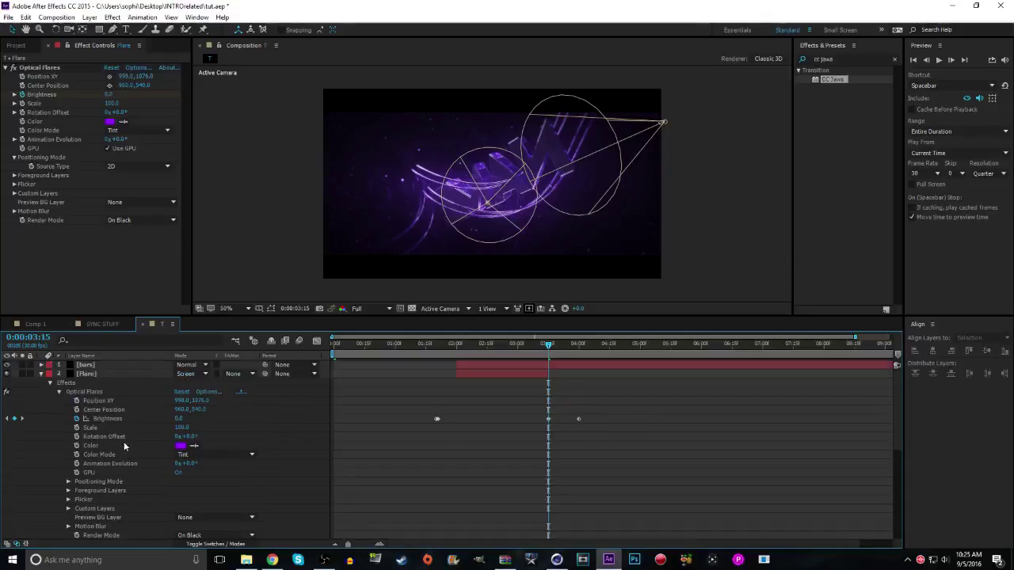
click(503, 380)
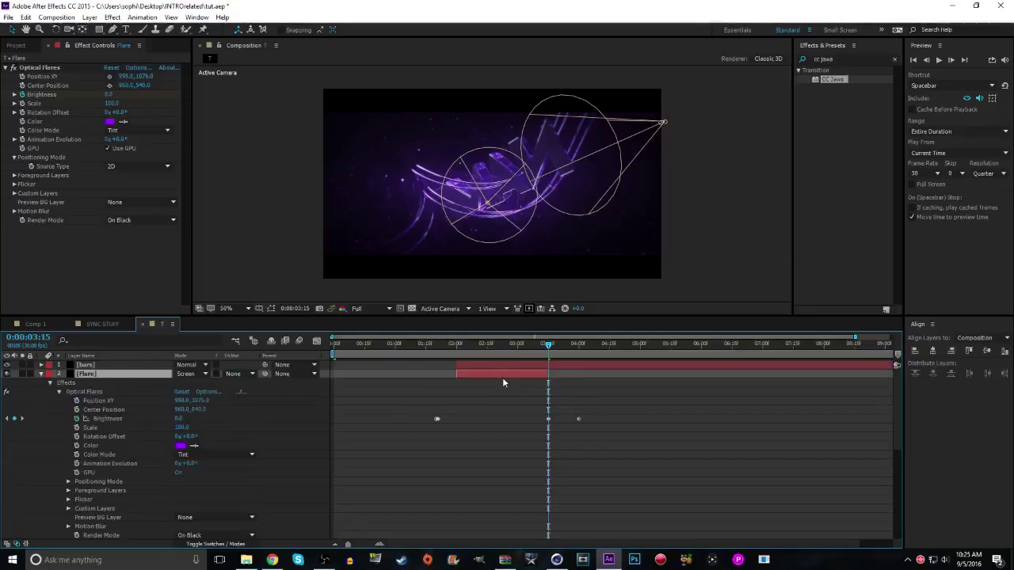
drag(396, 456, 461, 402)
click(457, 345)
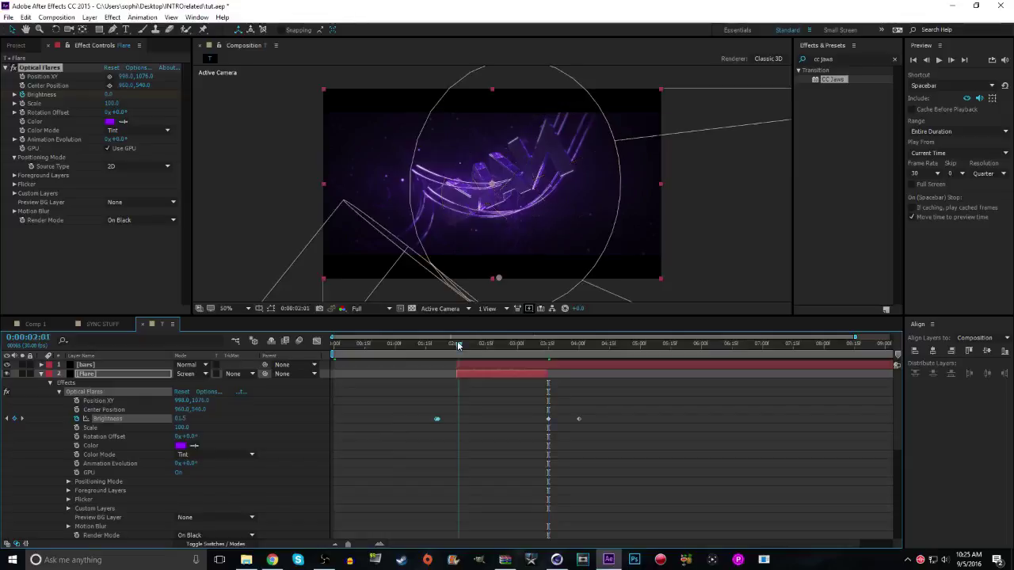
drag(438, 419, 457, 422)
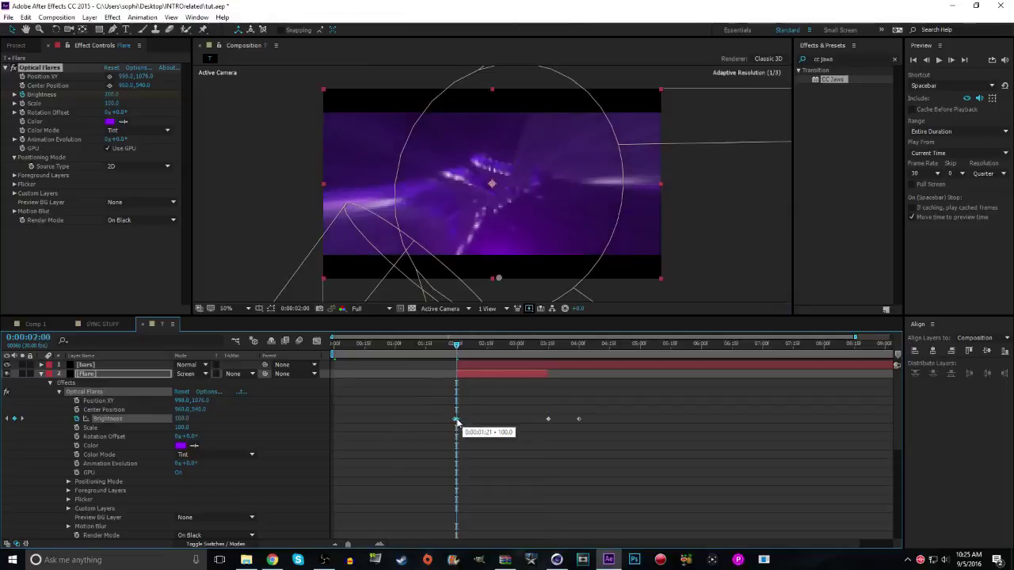
click(504, 455)
Duplicate the Flare layer three times and collapse the original's effect properties
click(494, 374)
key(ctrl+d)
key(ctrl+d)
key(ctrl+d)
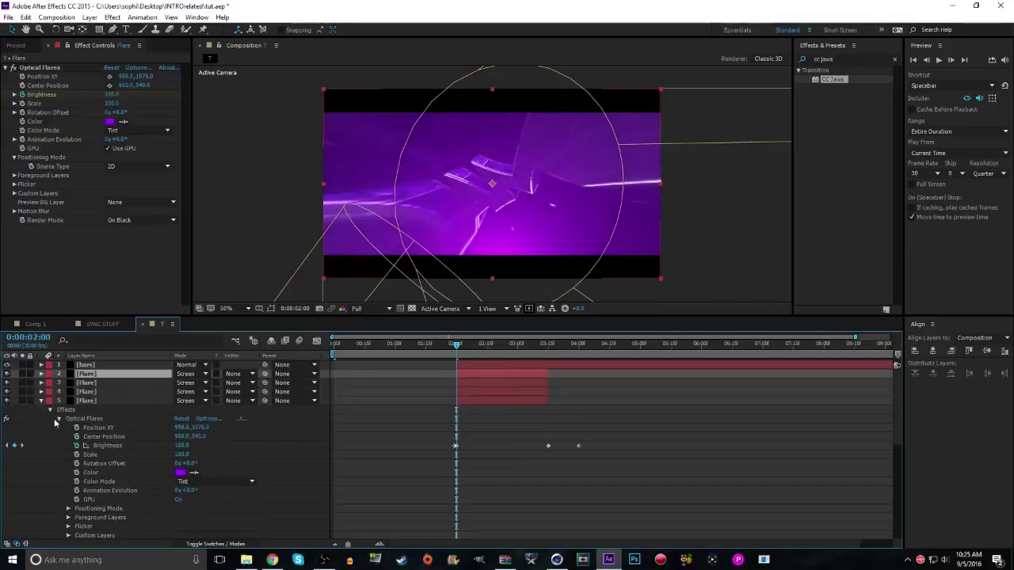
click(59, 419)
click(42, 403)
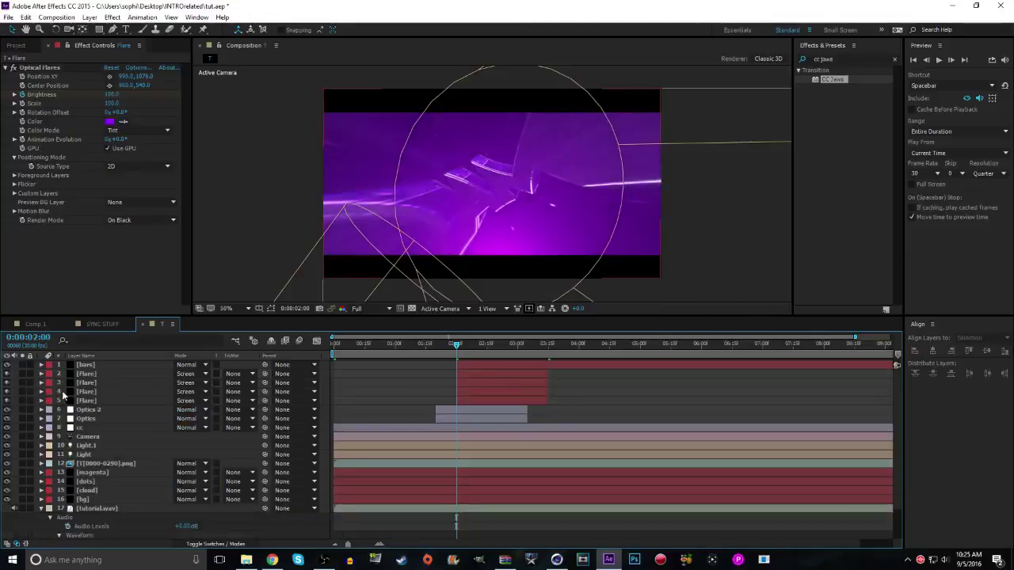
Move the Flare duplicate directly above the original so that it starts on the beat at 0:00:03:15
click(82, 391)
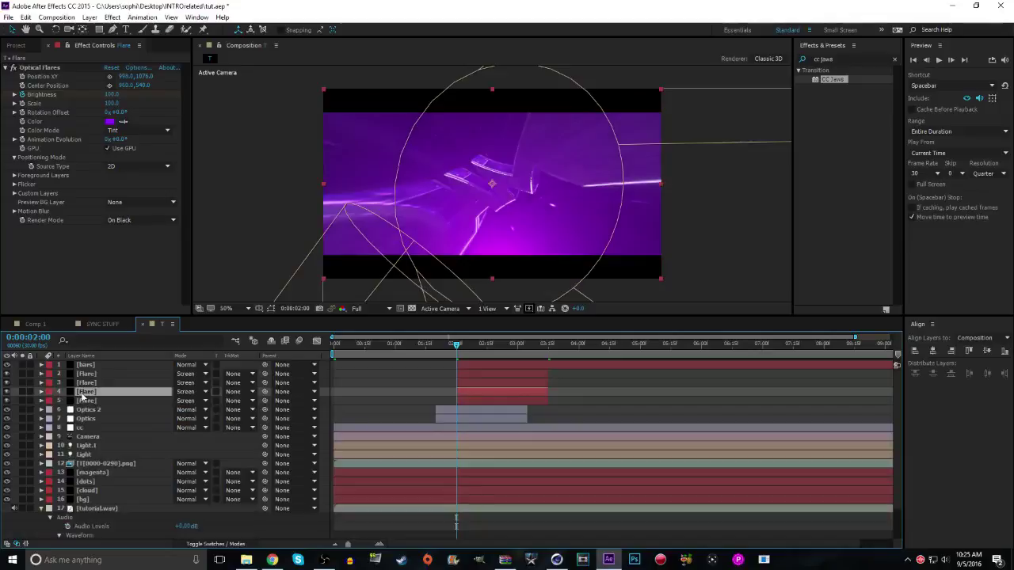
scroll(83, 396, down, 2)
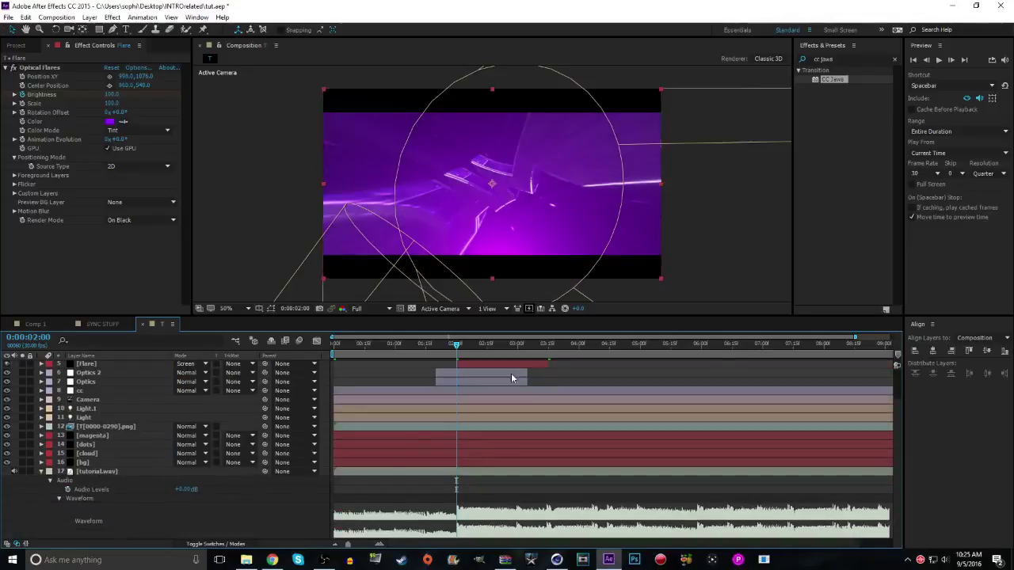
drag(540, 345, 546, 346)
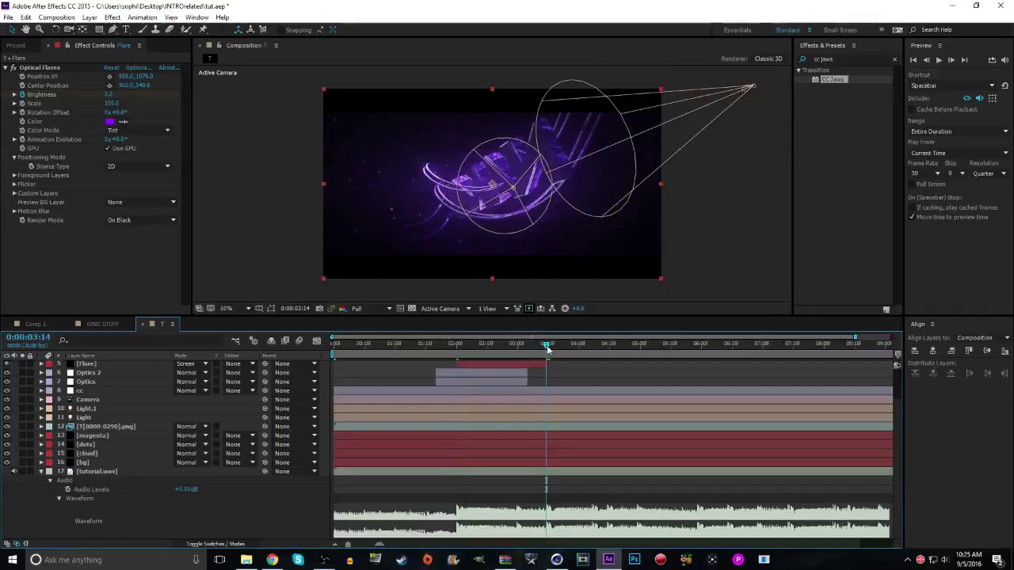
key(Page_Down)
scroll(476, 406, up, 2)
drag(479, 391, 565, 390)
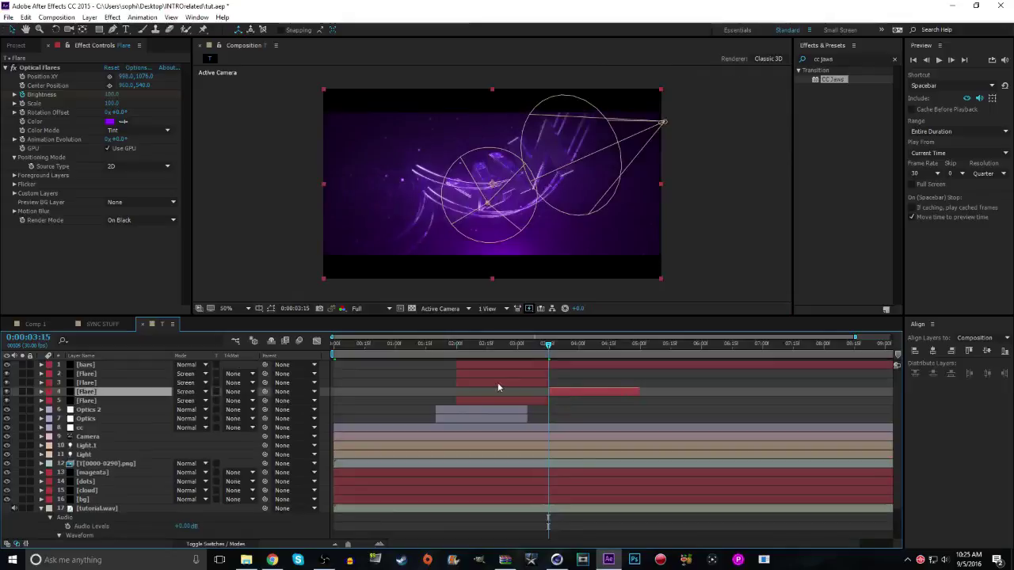
Preview the intro from 0:00:03:15 and move the third layer, Flare, so that it starts on the beat at 0:00:04:07
scroll(554, 428, down, 2)
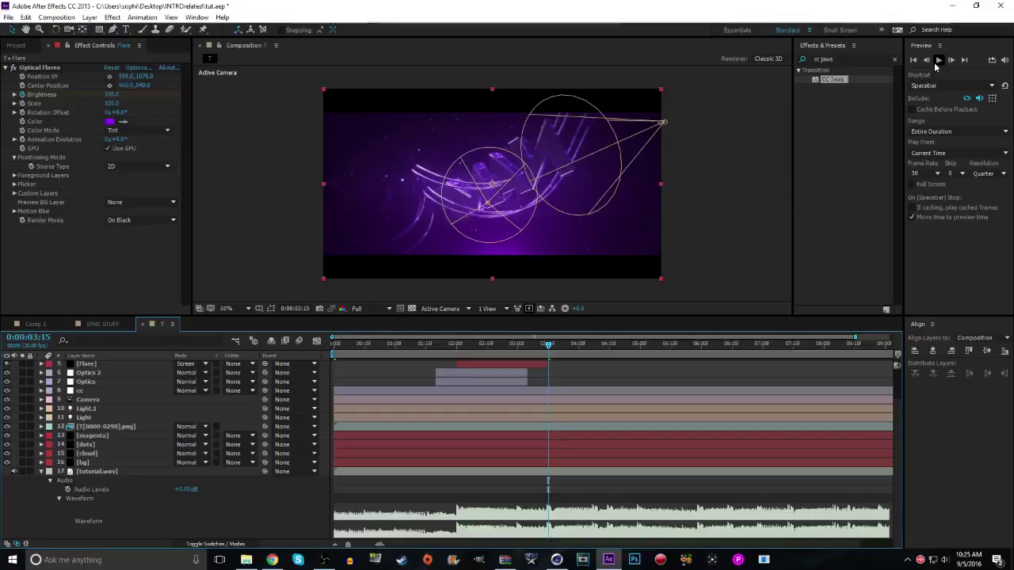
click(935, 65)
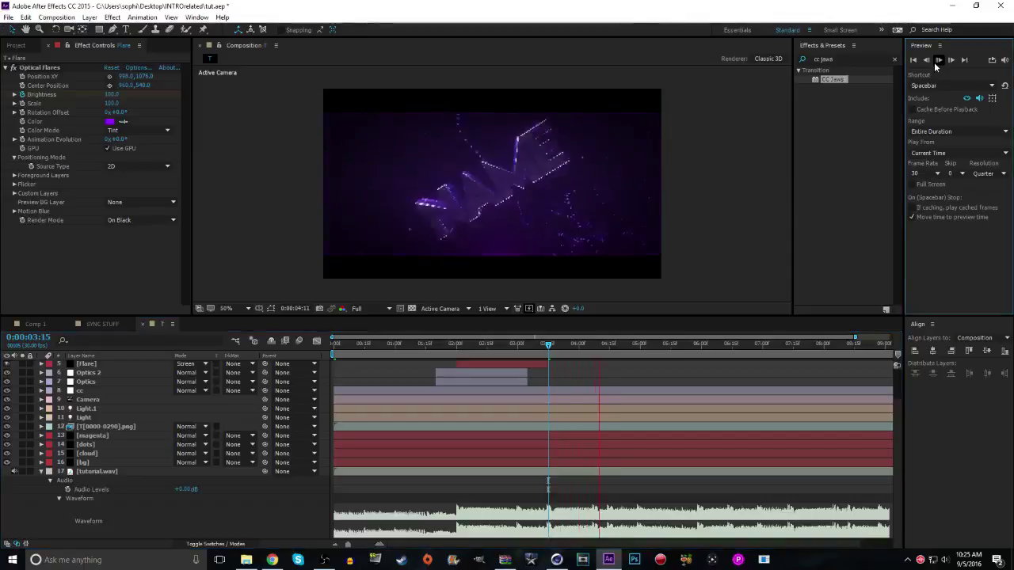
key(space)
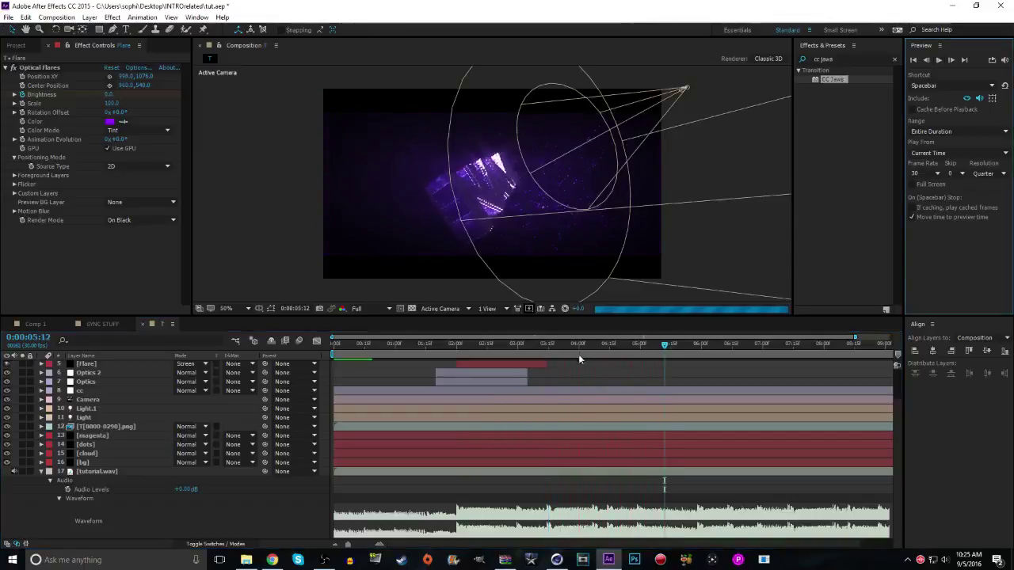
click(581, 346)
drag(582, 348, 593, 346)
scroll(555, 388, up, 2)
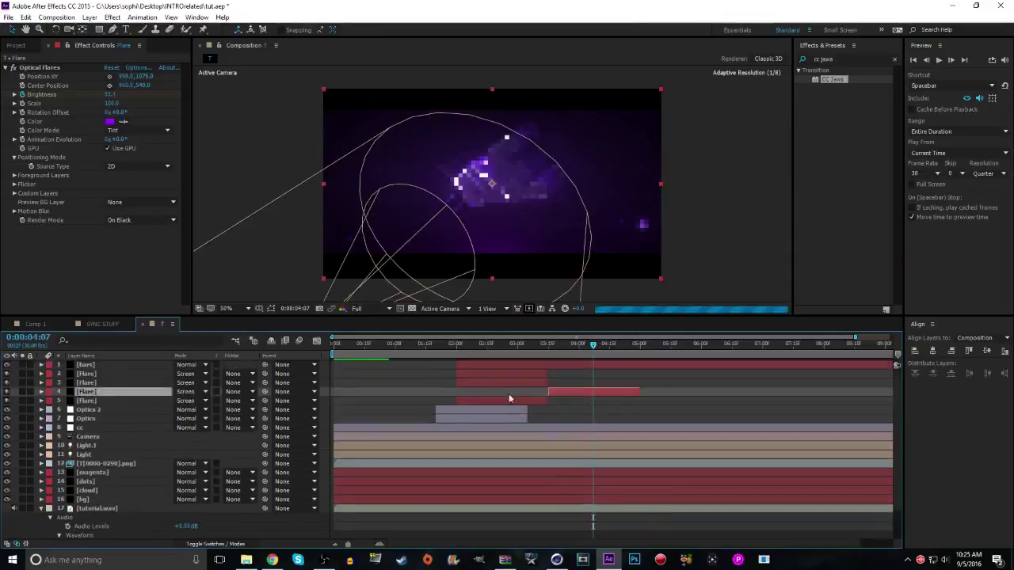
drag(472, 384, 605, 380)
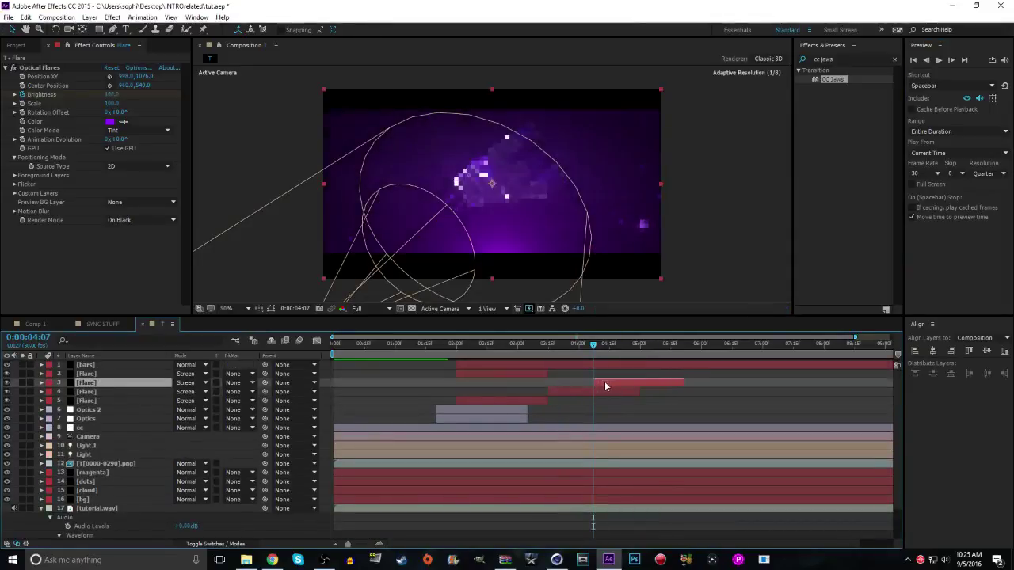
Move the uppermost Flare duplicate so that it starts on the beat at 0:00:04:14
scroll(652, 411, down, 3)
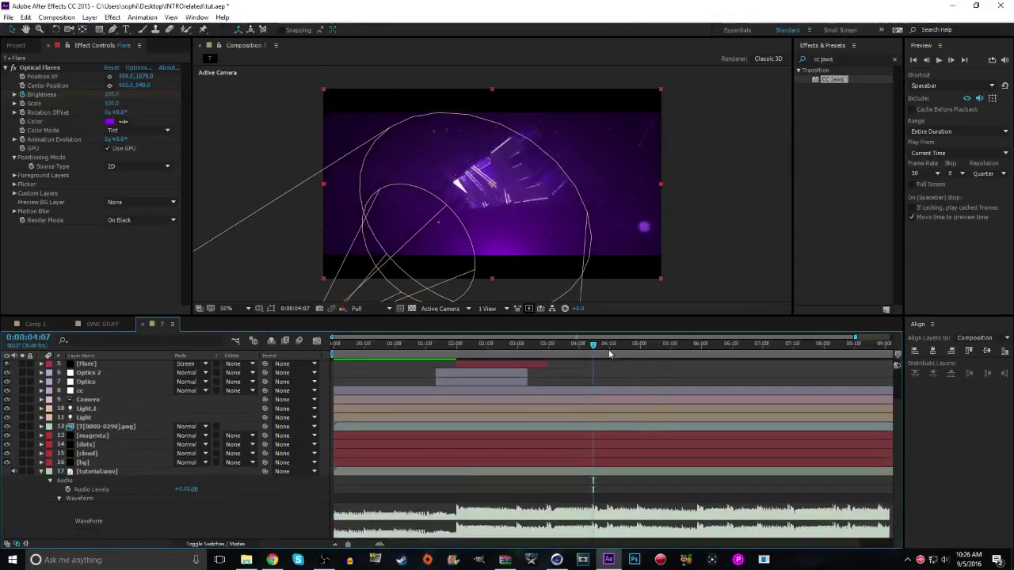
click(609, 346)
drag(609, 351, 607, 351)
scroll(558, 410, up, 3)
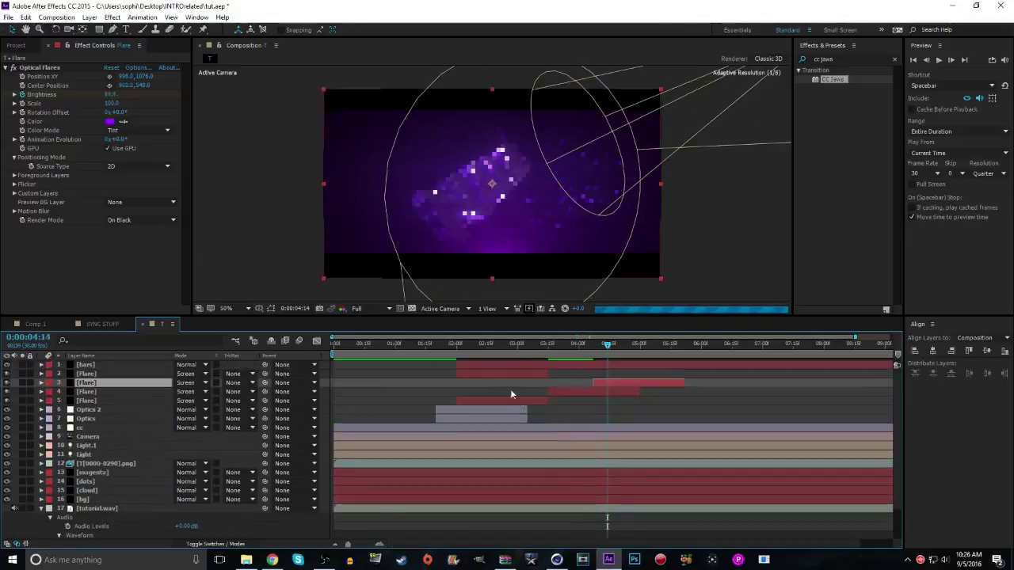
click(477, 373)
drag(477, 373, 624, 372)
Enlarge the timeline area upward and set the composition view magnification to Fit
drag(595, 316, 595, 141)
click(237, 123)
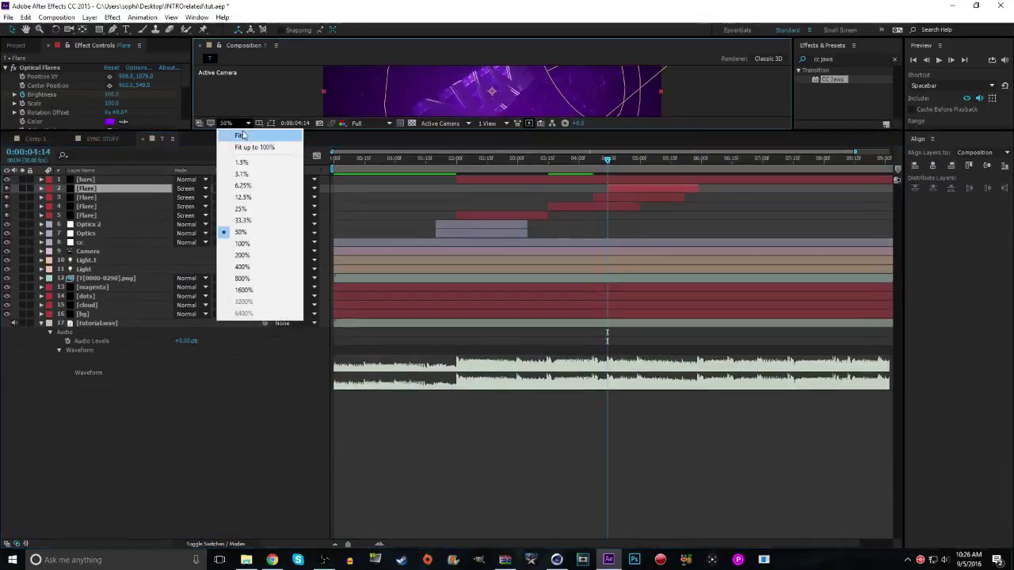
click(241, 135)
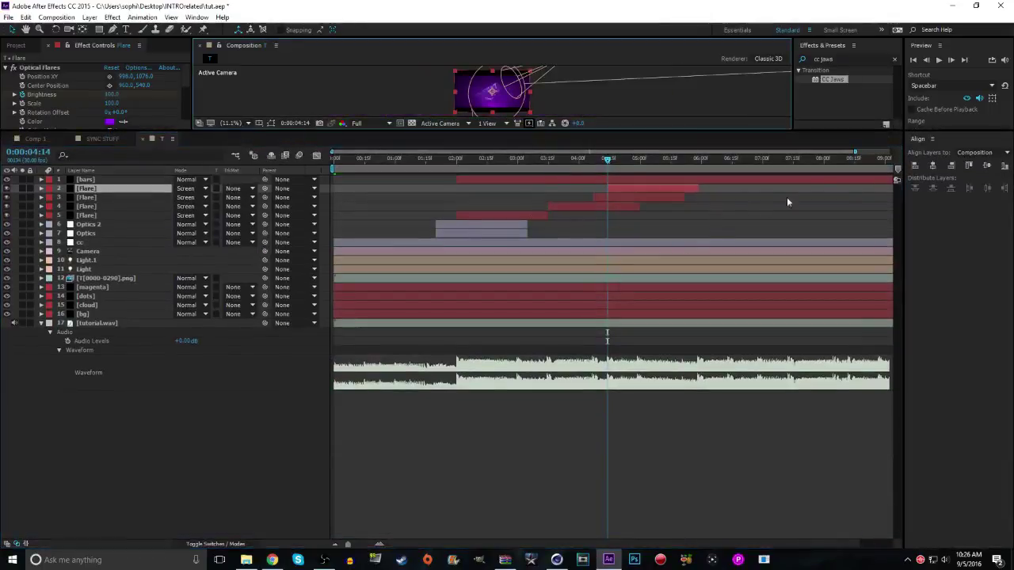
Play the composition from the beginning to check the flares against the music beats
click(912, 61)
click(939, 60)
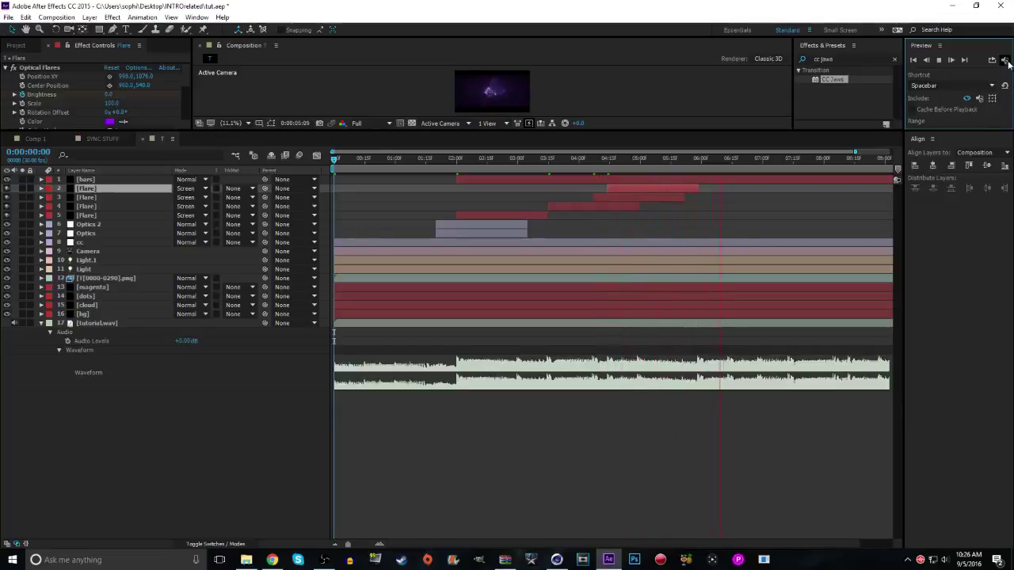
click(930, 61)
click(934, 62)
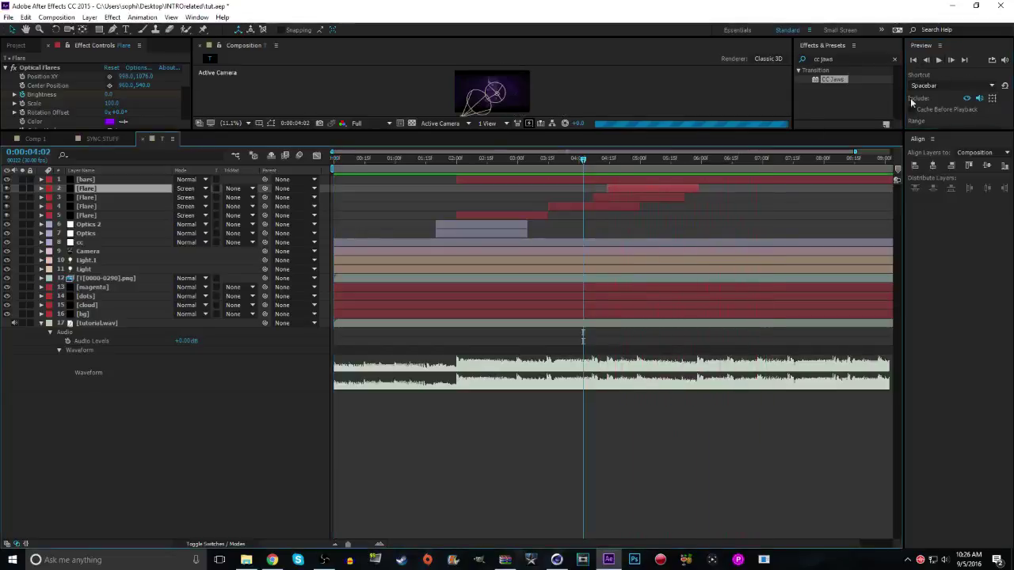
click(935, 62)
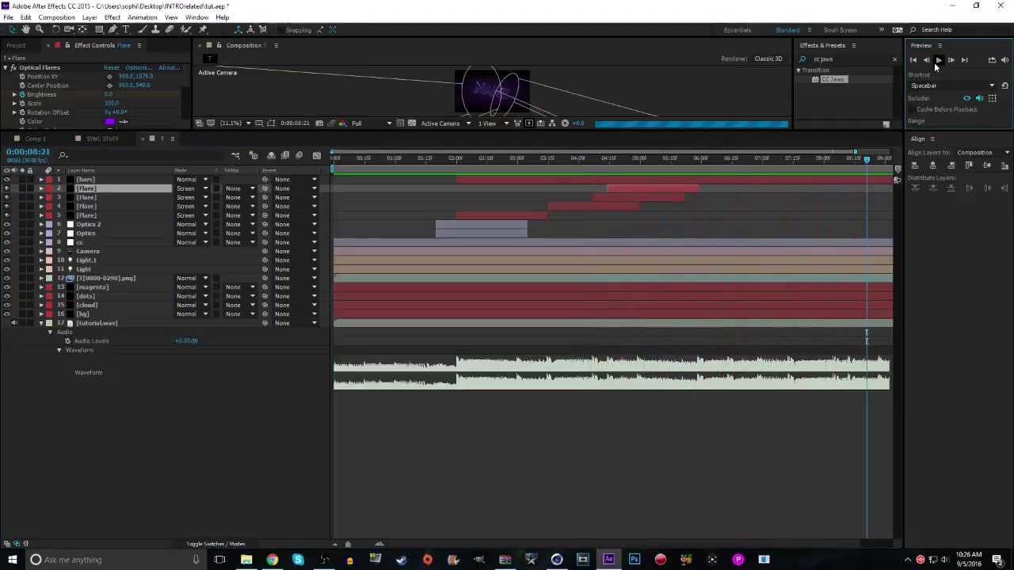
Duplicate the uppermost Flare layer four times and move the lowest duplicate to start on the beat at 0:00:05:28
drag(670, 162, 699, 172)
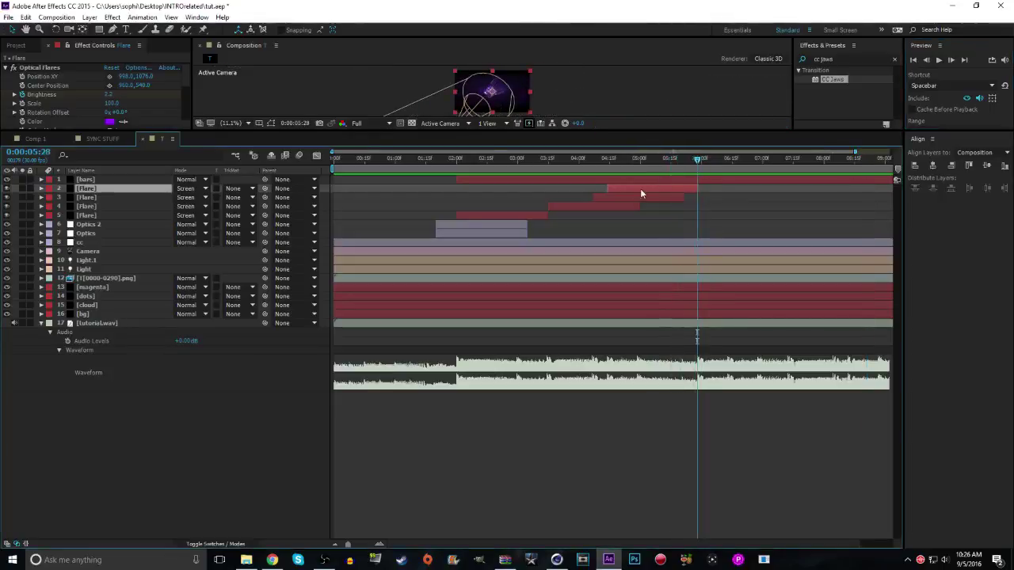
key(ctrl+d)
key(ctrl+d)
key(ctrl+d)
key(ctrl+d)
drag(633, 215, 713, 216)
Move the next two Flare duplicates up the stack to start on the beats at 0:00:06:13 and about 0:00:06:28
click(726, 172)
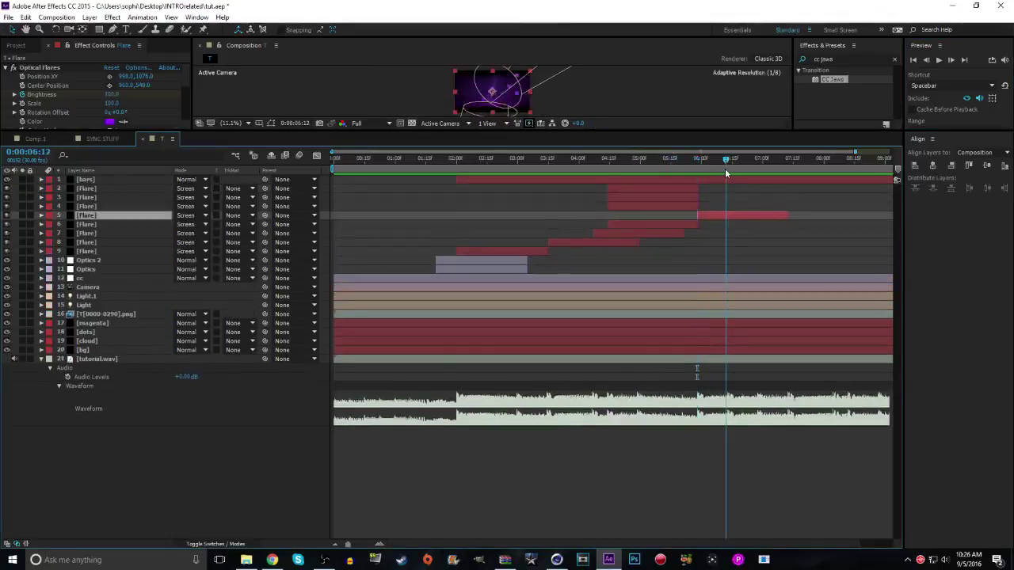
click(728, 172)
drag(624, 207, 743, 204)
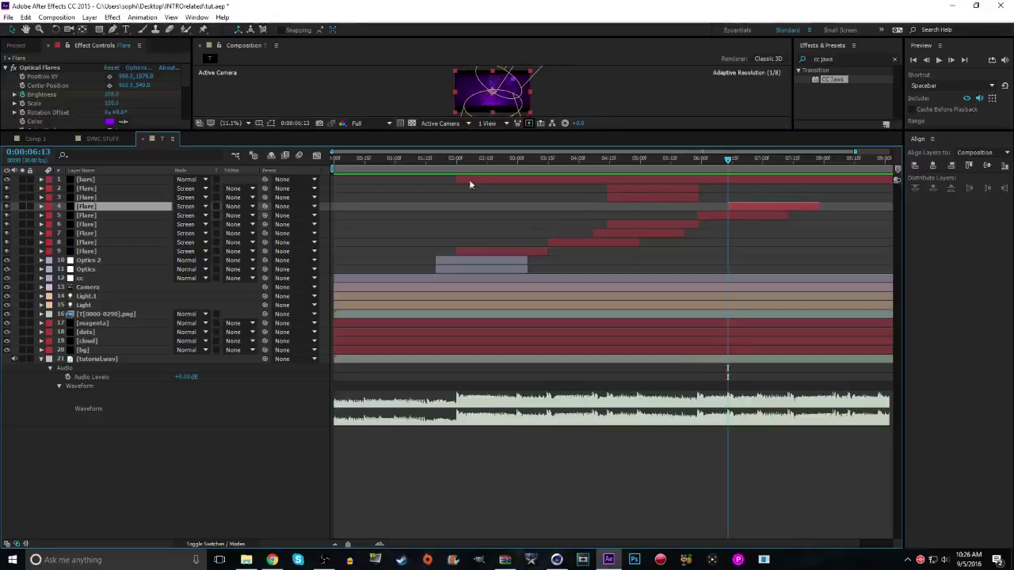
click(445, 158)
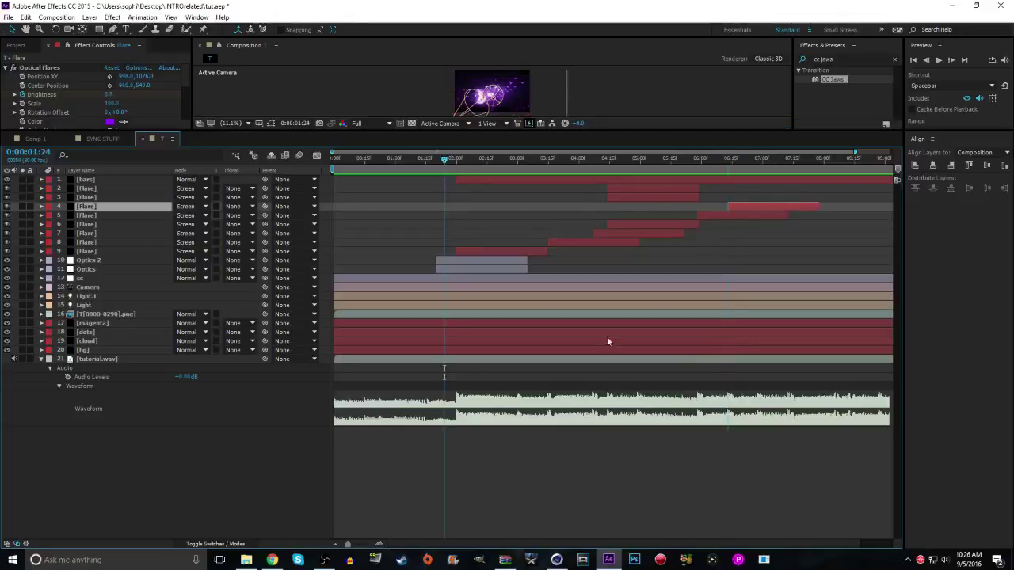
click(760, 158)
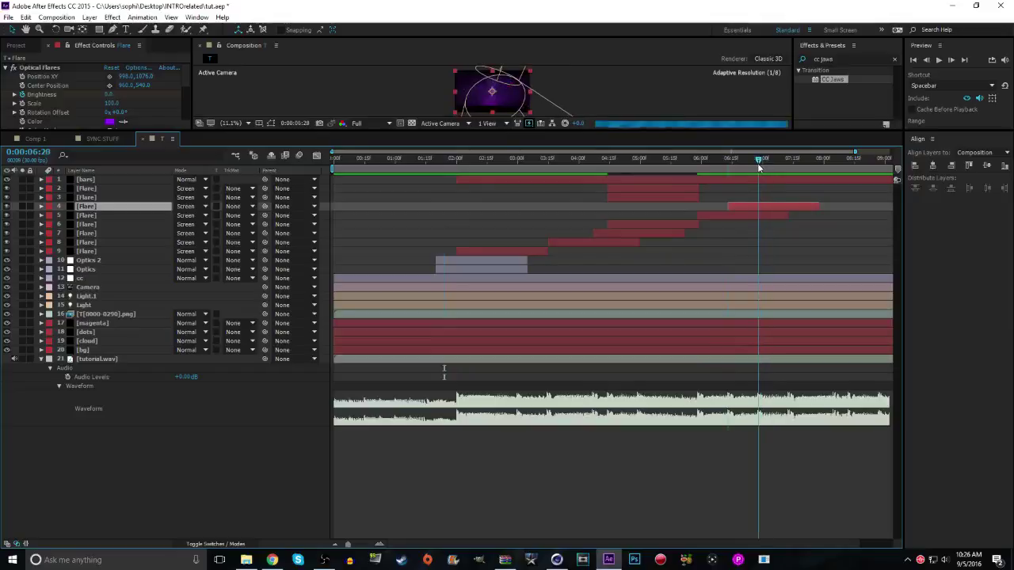
click(618, 197)
key(bracketleft)
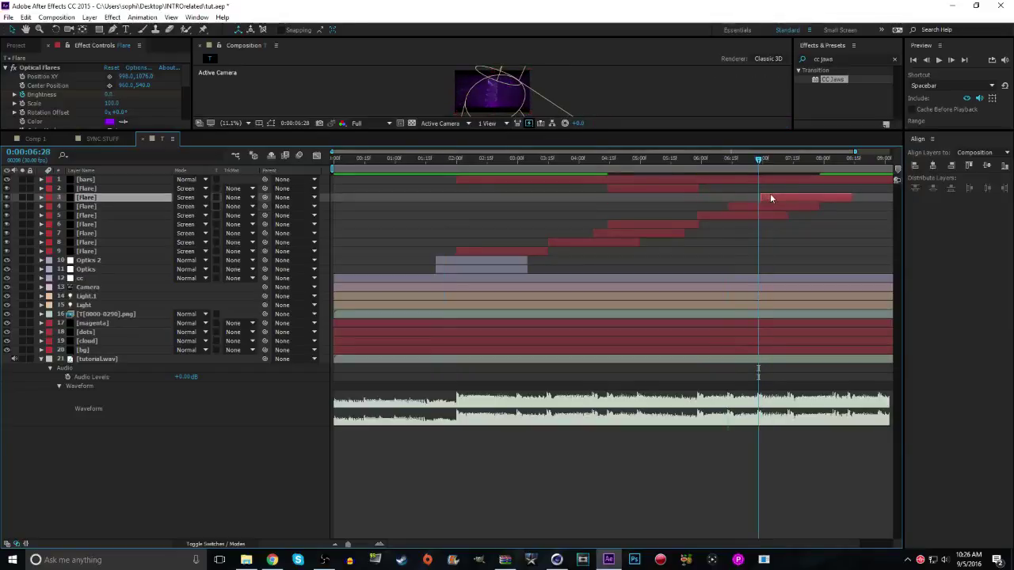
Move the uppermost remaining Flare duplicate so that it starts on the beat at 0:00:07:12
click(789, 161)
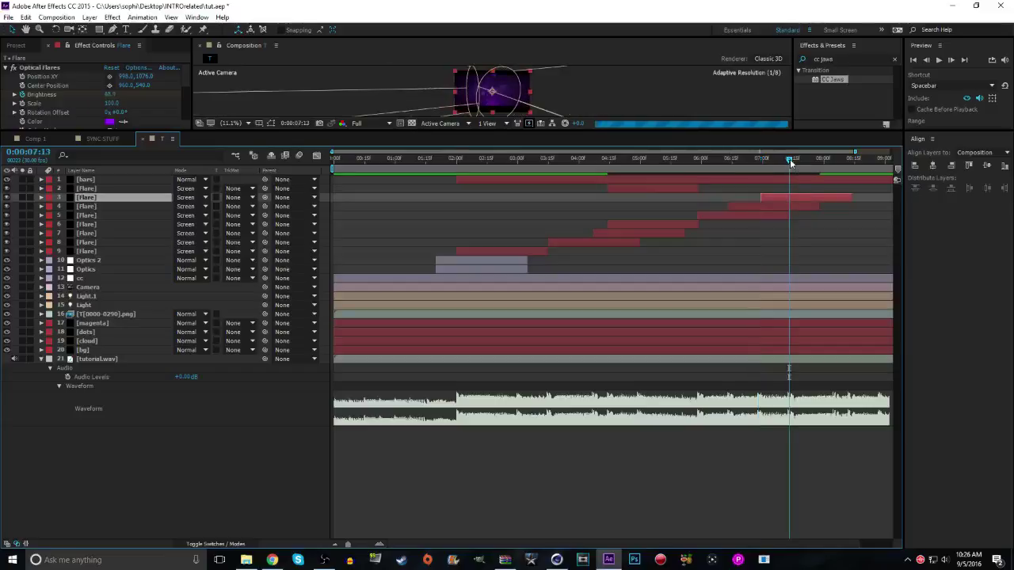
mouse_move(790, 162)
mouse_down()
mouse_move(754, 166)
mouse_move(787, 168)
mouse_up()
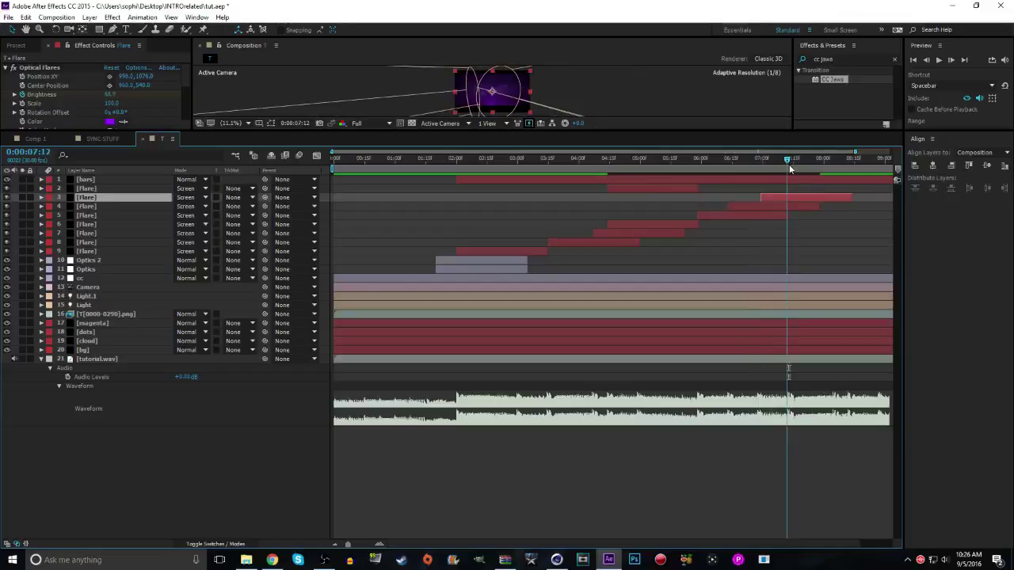
drag(694, 189, 821, 188)
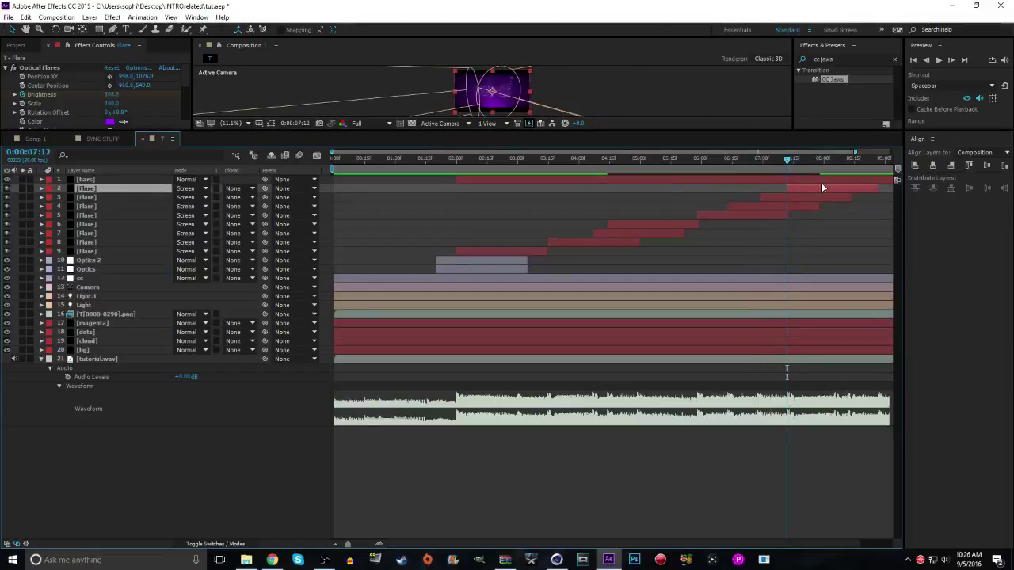
Duplicate the uppermost Flare layer three times and move the two lower duplicates to start at about 0:00:08:05
key(ctrl+d)
key(ctrl+d)
key(ctrl+d)
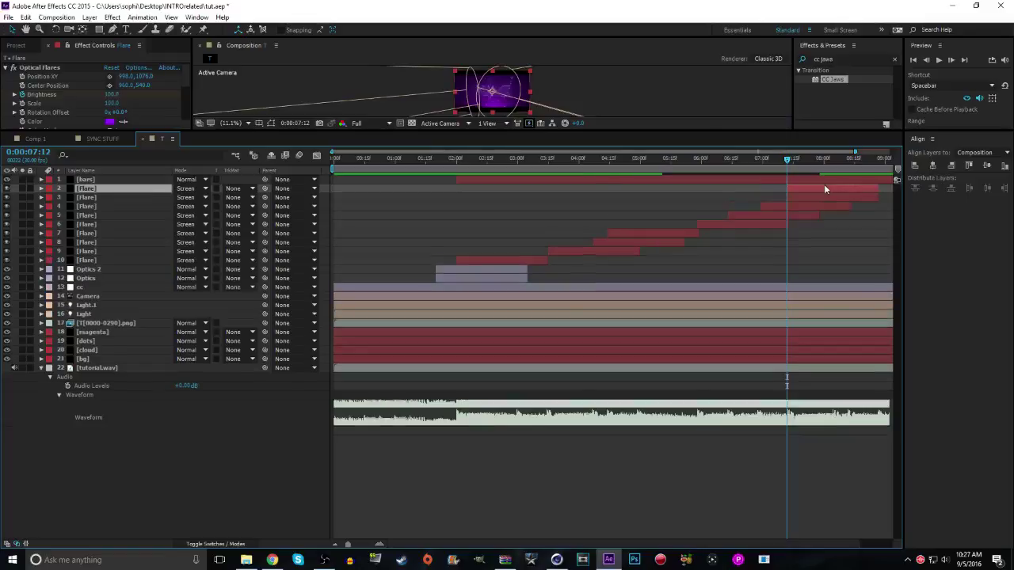
drag(824, 169, 833, 169)
drag(792, 206, 853, 197)
Move the third and second layers, both Flare, to start on the beats at 0:00:08:12 and 0:00:08:27 respectively
click(847, 161)
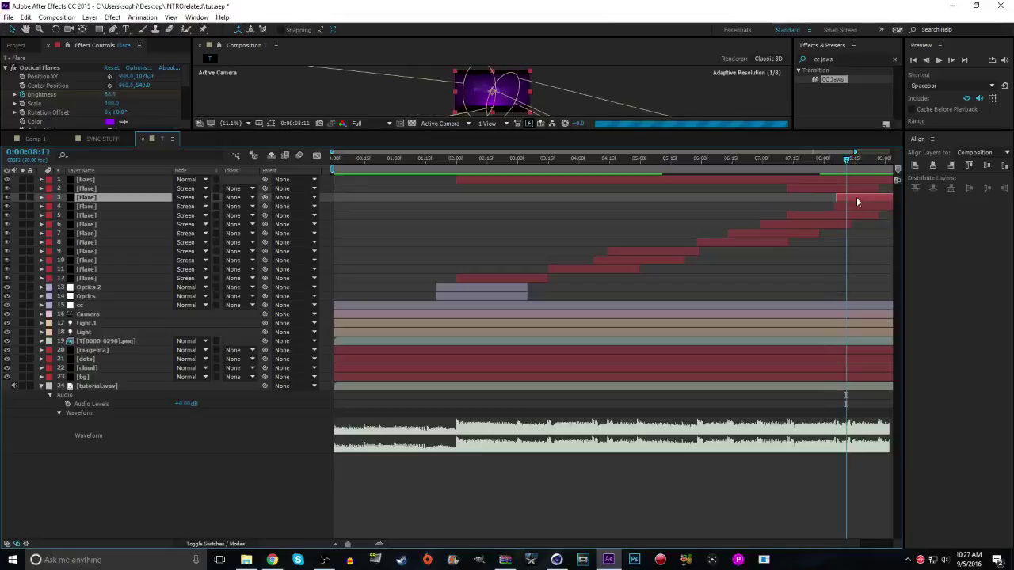
drag(848, 159, 849, 161)
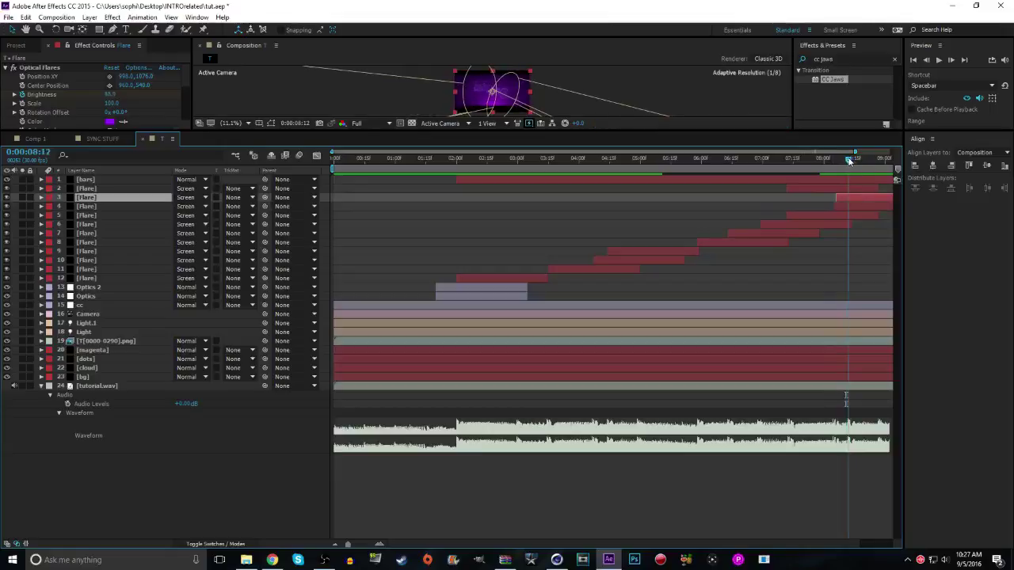
drag(846, 196, 856, 196)
drag(867, 158, 878, 162)
drag(801, 188, 855, 188)
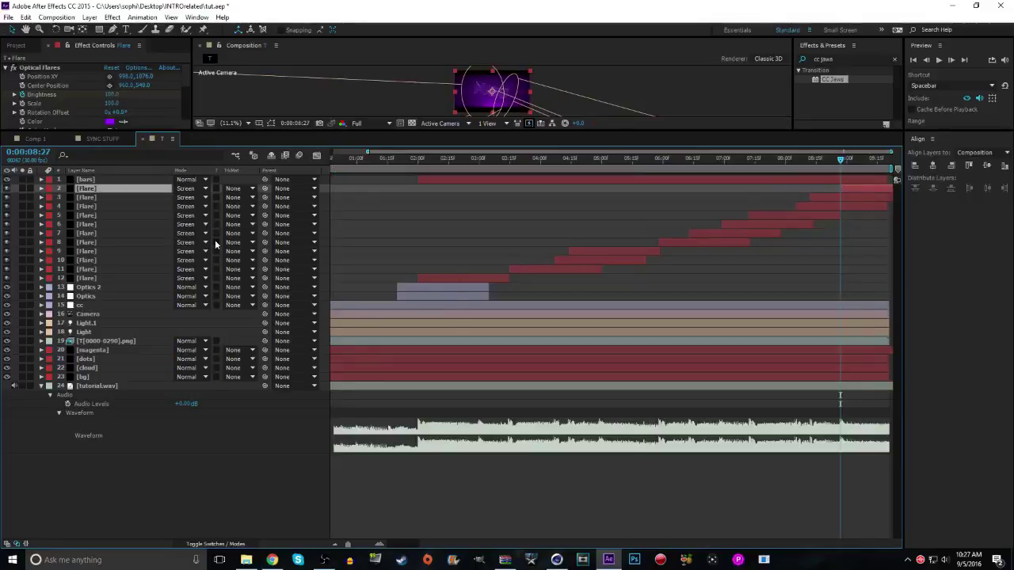
Enlarge the timeline area further and expand the Optical Flares properties of the Flare layer starting at 0:00:03:15
drag(626, 130, 612, 90)
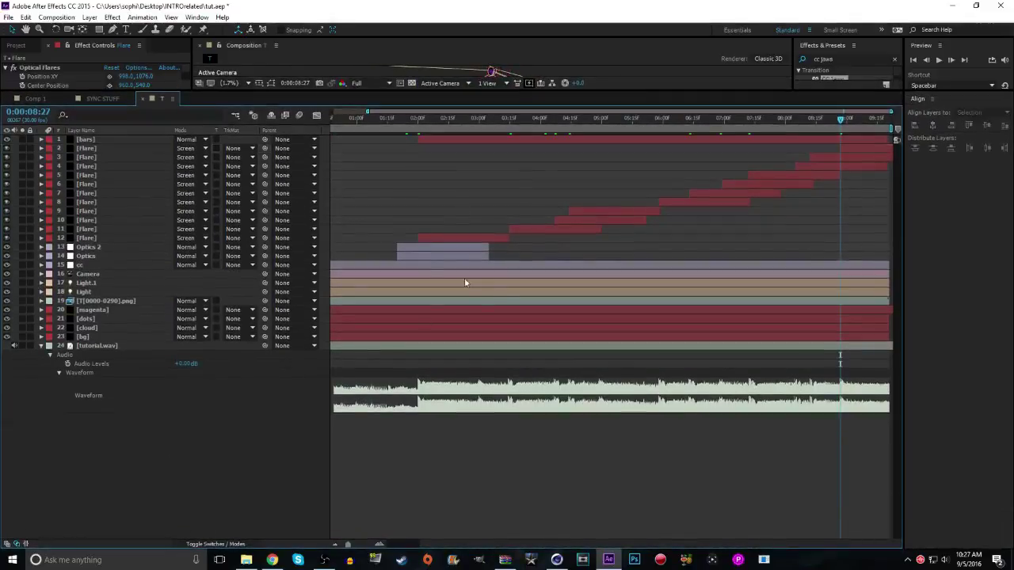
click(97, 221)
click(77, 230)
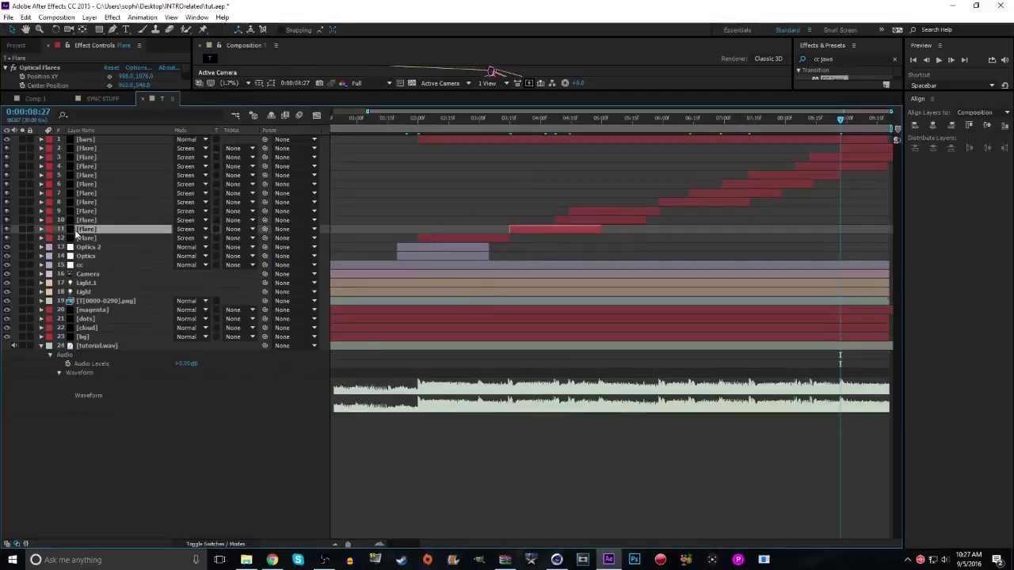
click(41, 229)
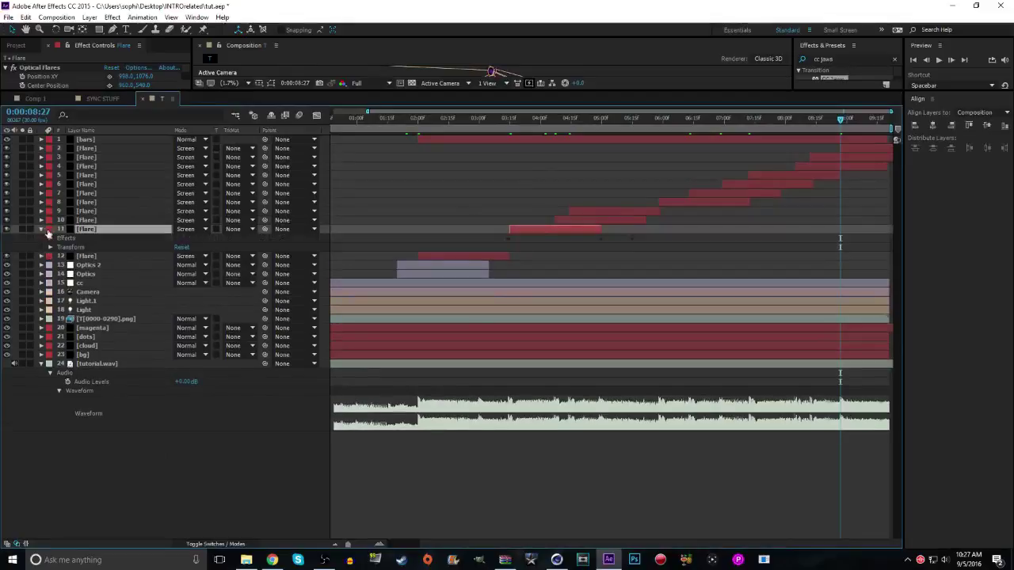
click(49, 238)
click(60, 248)
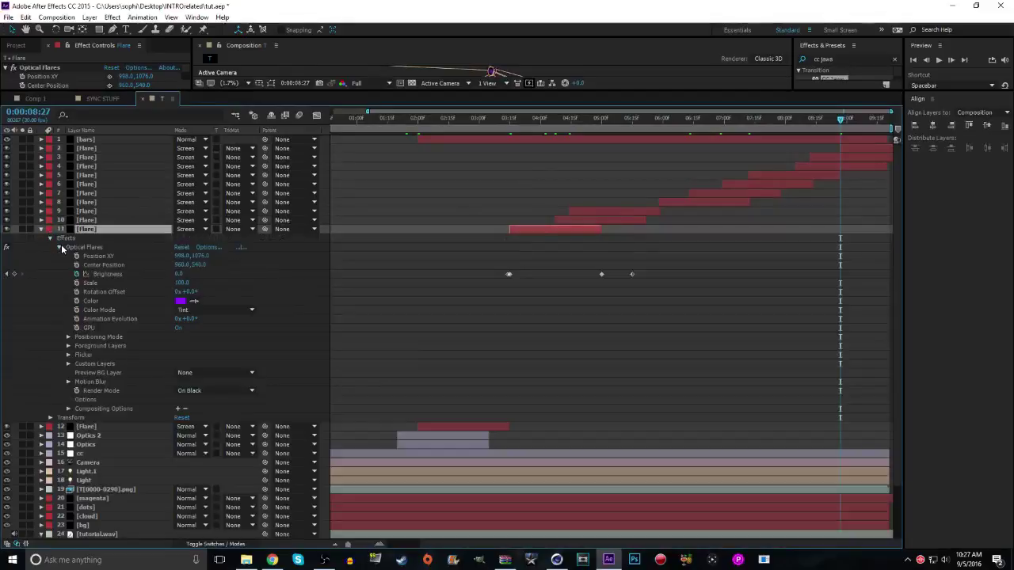
Shift this Flare layer's last two Brightness keyframes to 0:00:04:07 and about 0:00:04:22, and trim the layer's end to 0:00:04:07
drag(543, 125, 521, 120)
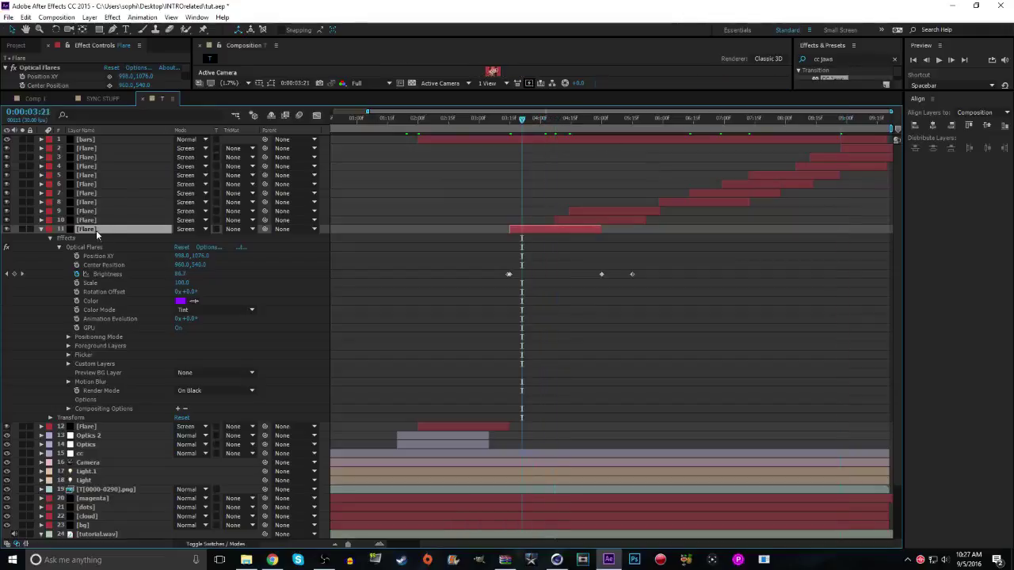
drag(538, 116, 554, 118)
drag(663, 316, 585, 274)
click(373, 316)
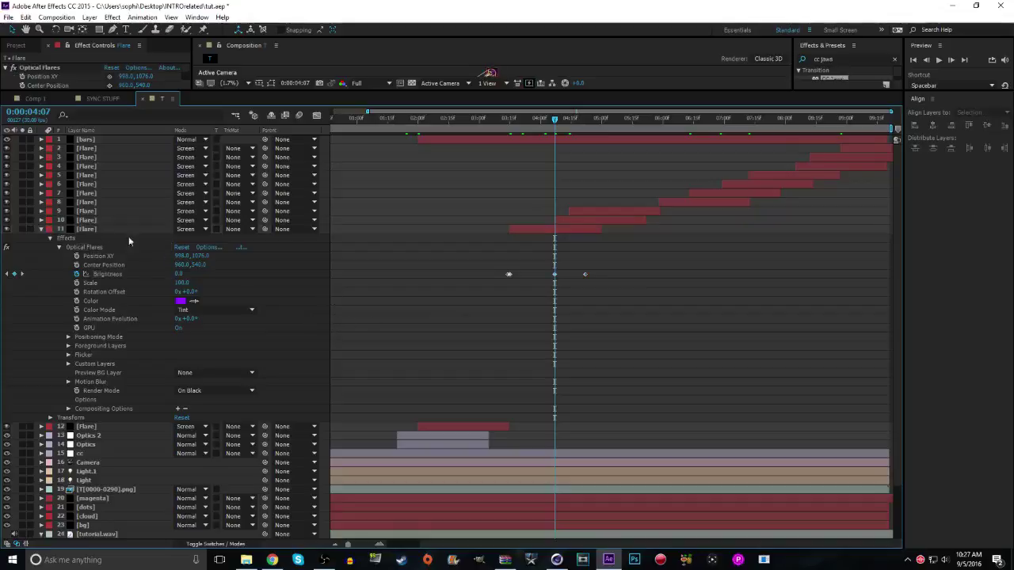
click(60, 248)
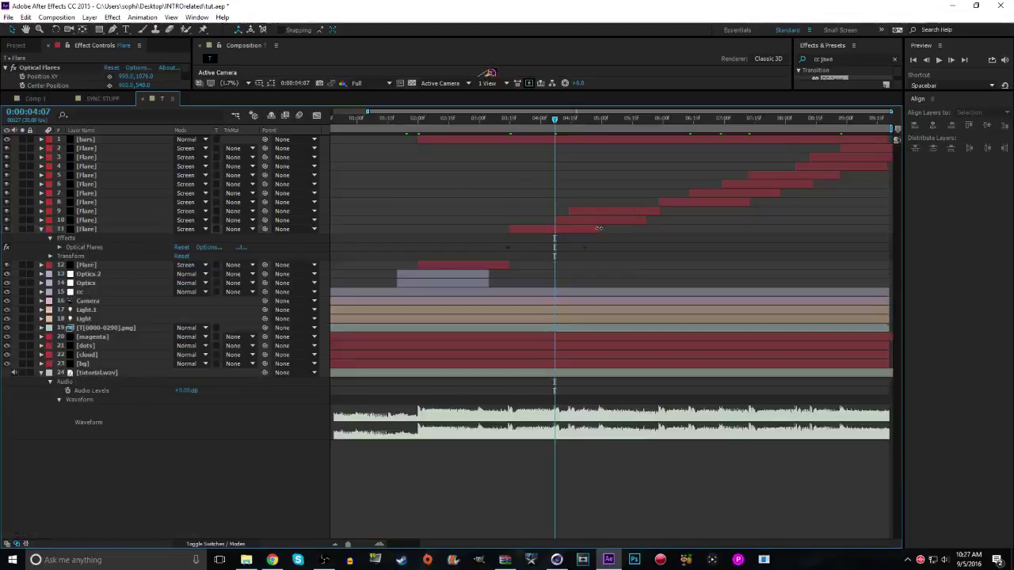
drag(603, 229, 552, 230)
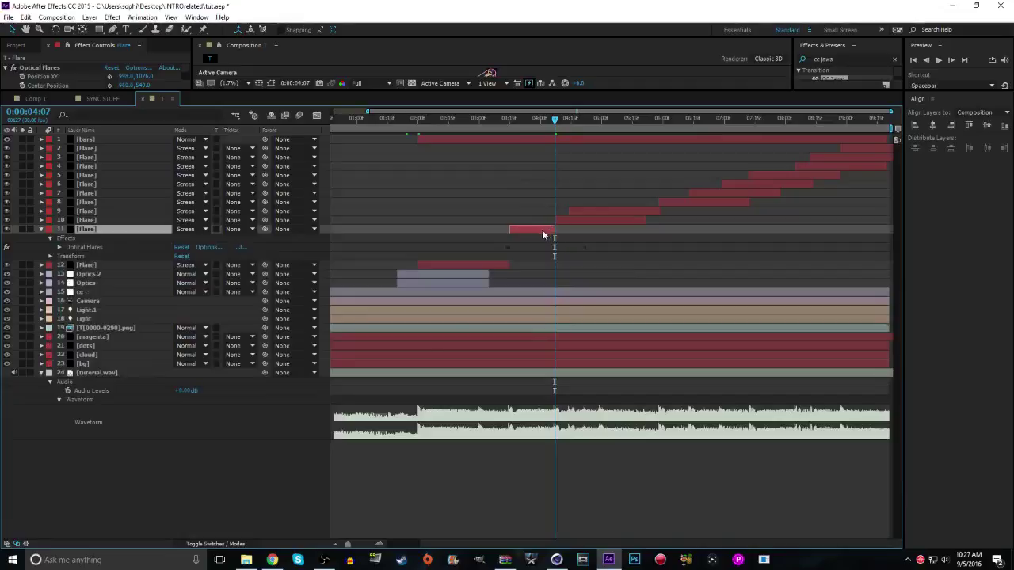
Collapse the trimmed Flare layer's properties and select the Flare layer directly above it, starting at 0:00:04:07
mouse_move(348, 545)
mouse_down()
mouse_move(374, 546)
mouse_move(353, 547)
mouse_up()
click(87, 219)
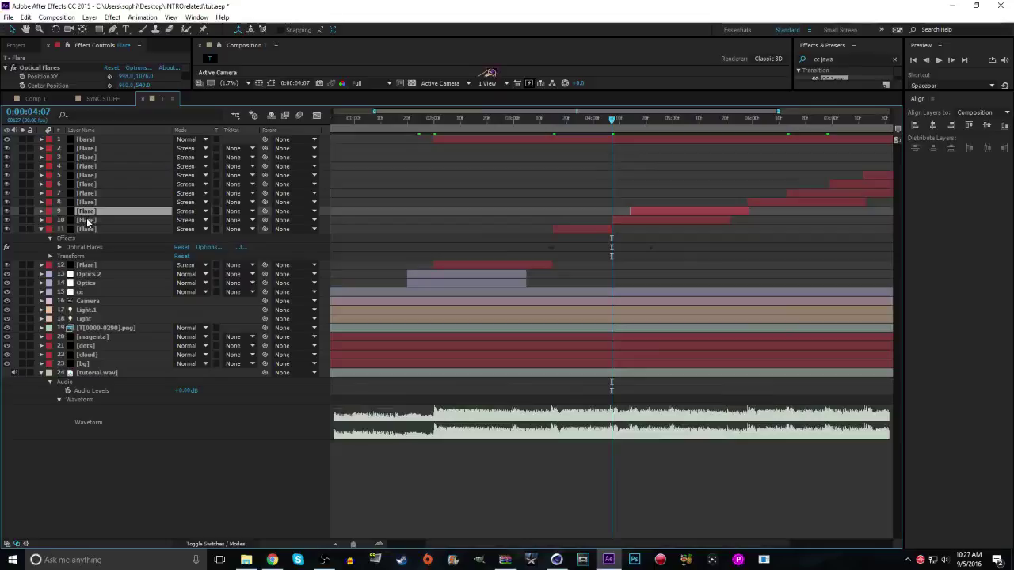
click(41, 230)
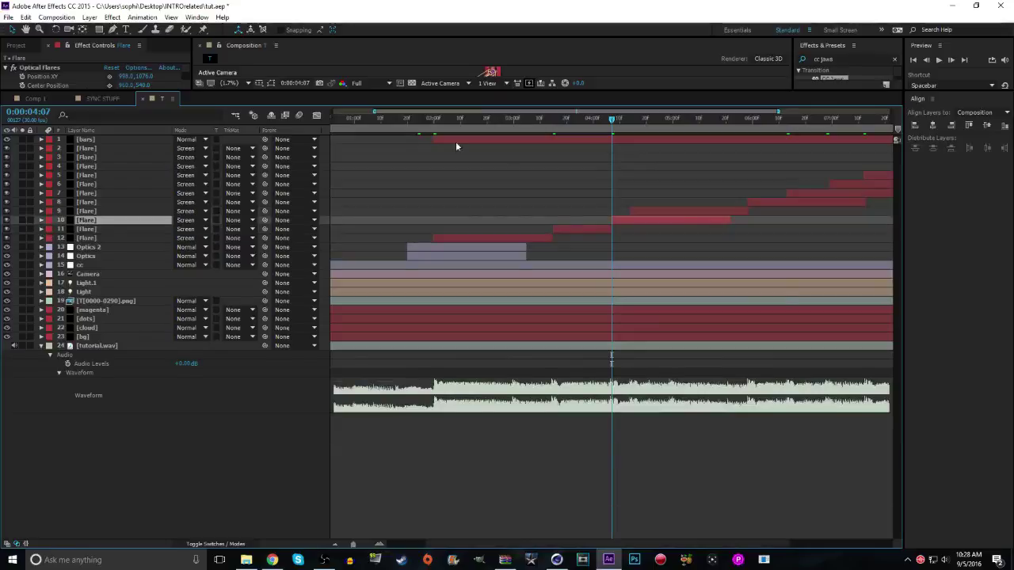
Shift the last two Brightness keyframes of the Flare layer starting at 0:00:04:07 to 0:00:04:14 and about 0:00:04:29, then collapse its properties
click(41, 220)
click(50, 229)
click(50, 229)
click(50, 229)
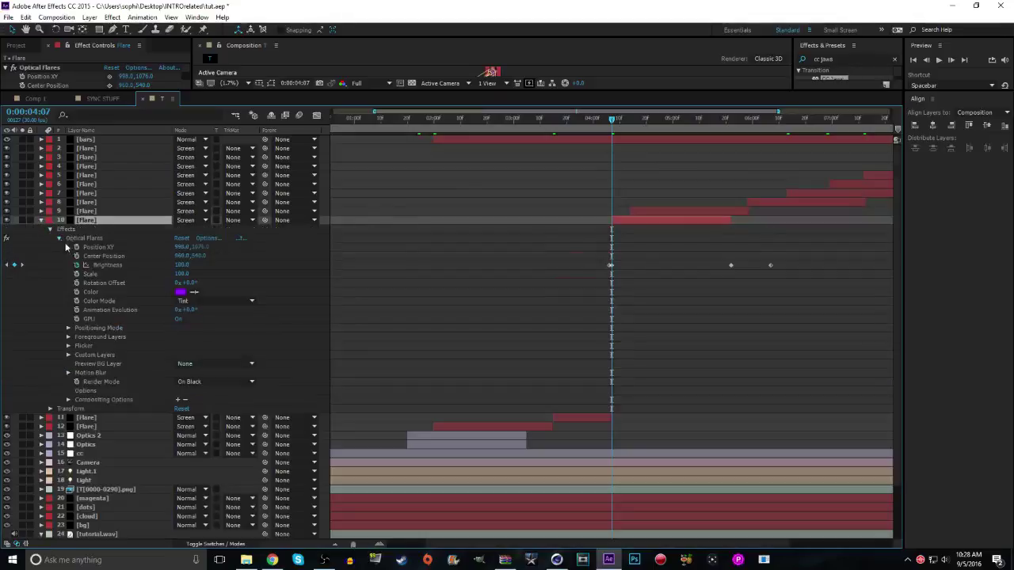
drag(615, 124, 630, 123)
drag(784, 320, 709, 246)
drag(770, 266, 677, 273)
drag(673, 268, 670, 267)
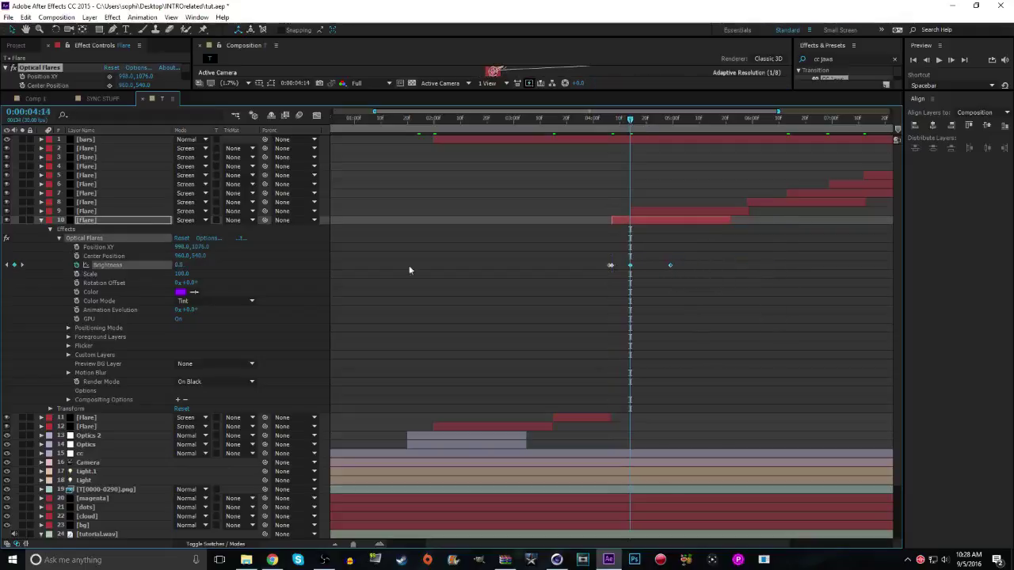
click(41, 219)
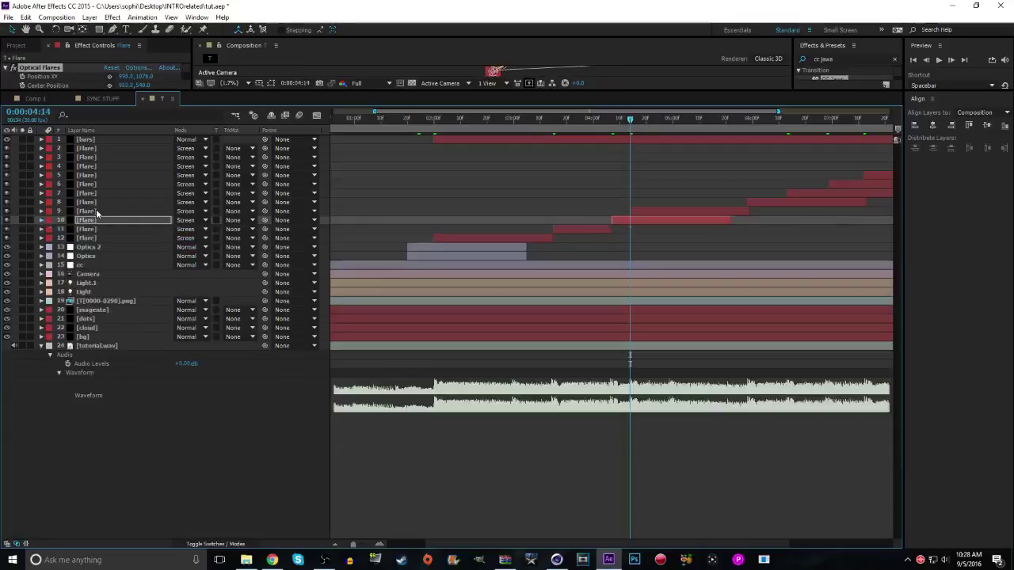
Shift the last two Brightness keyframes of the Flare layer starting at 0:00:04:14 to 0:00:05:28 and about 0:00:06:13, then collapse its properties
click(93, 211)
click(41, 210)
click(51, 221)
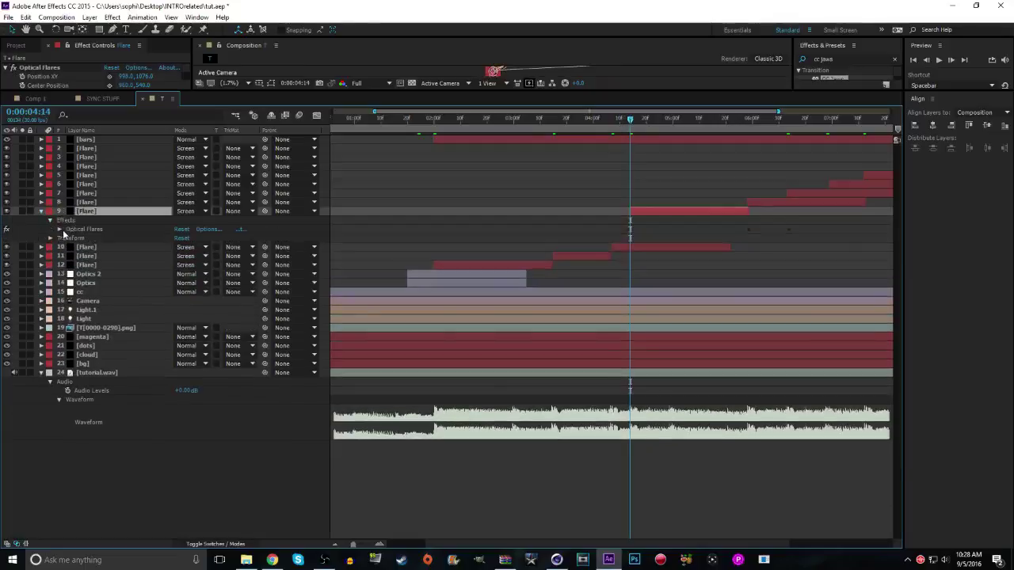
click(60, 229)
drag(743, 125, 748, 125)
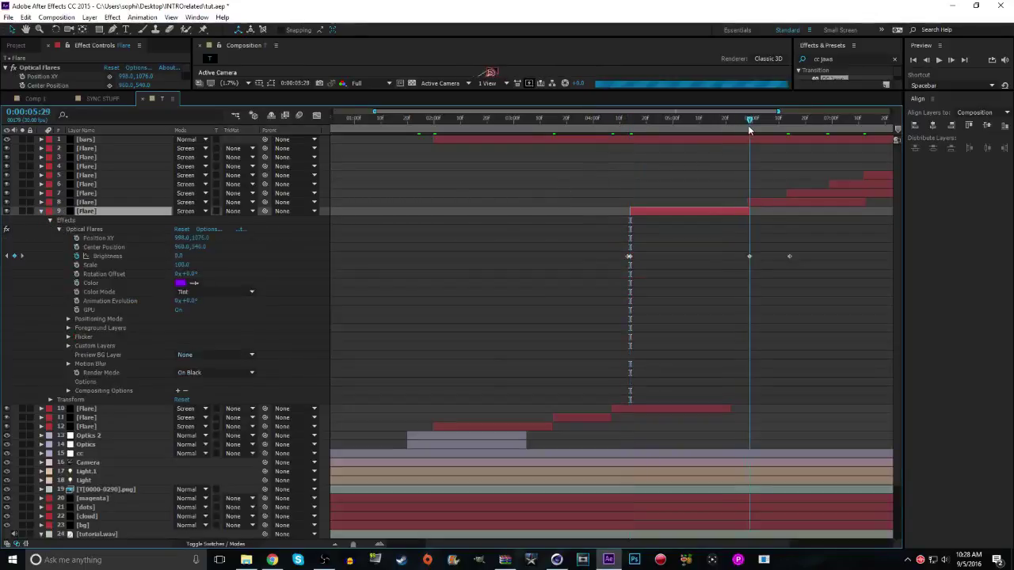
drag(852, 292, 787, 258)
click(758, 293)
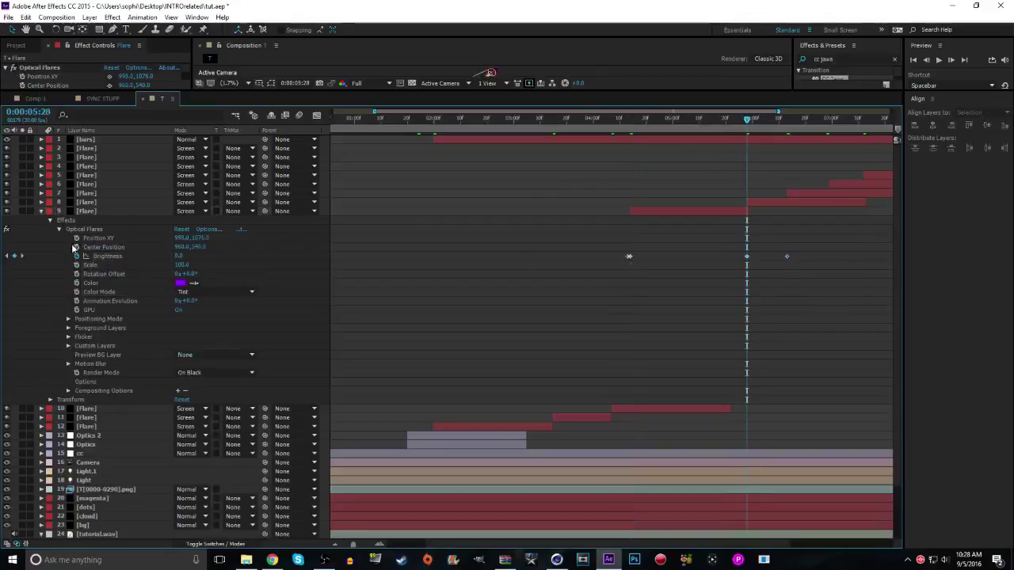
click(50, 221)
click(42, 211)
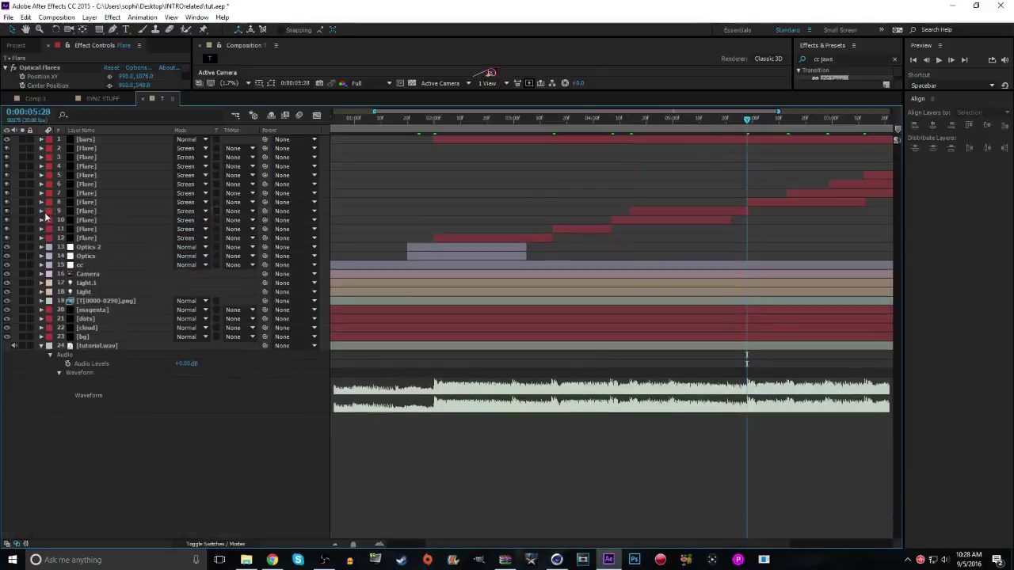
Trim the end of the Flare layer starting at 0:00:04:07 to 0:00:04:14, where the Flare layer above it begins
click(85, 212)
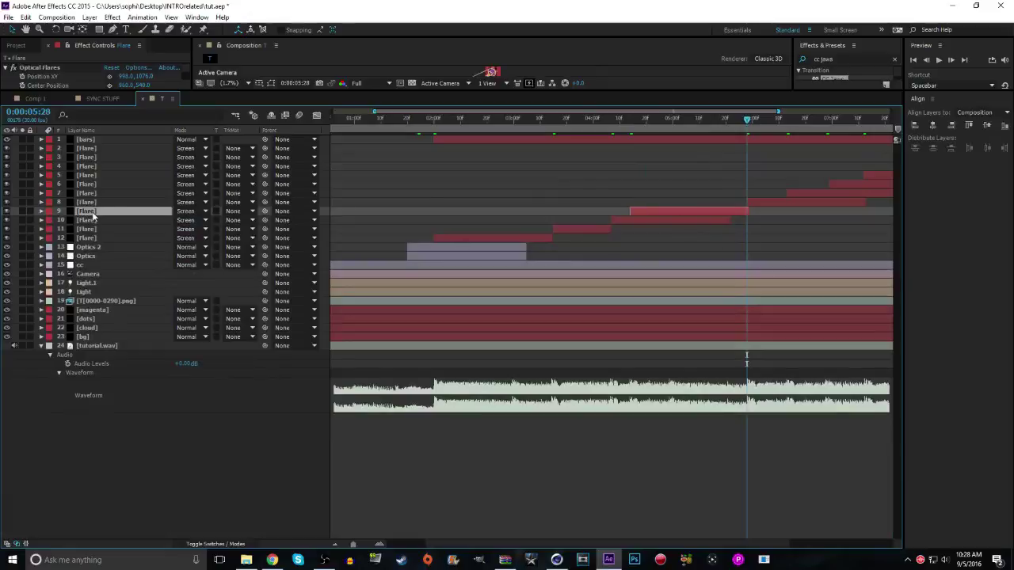
click(76, 227)
click(82, 221)
click(40, 220)
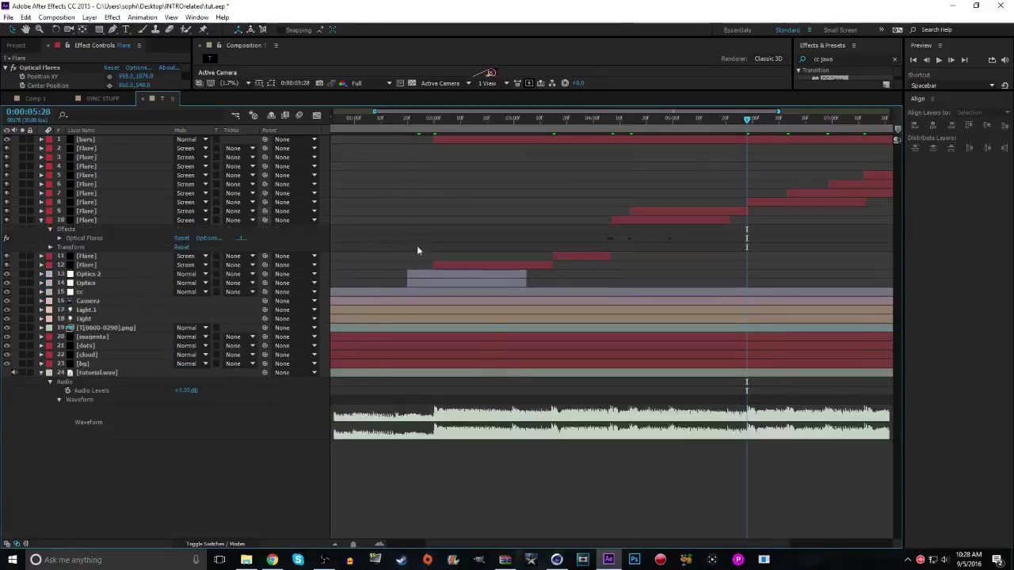
drag(730, 221, 629, 221)
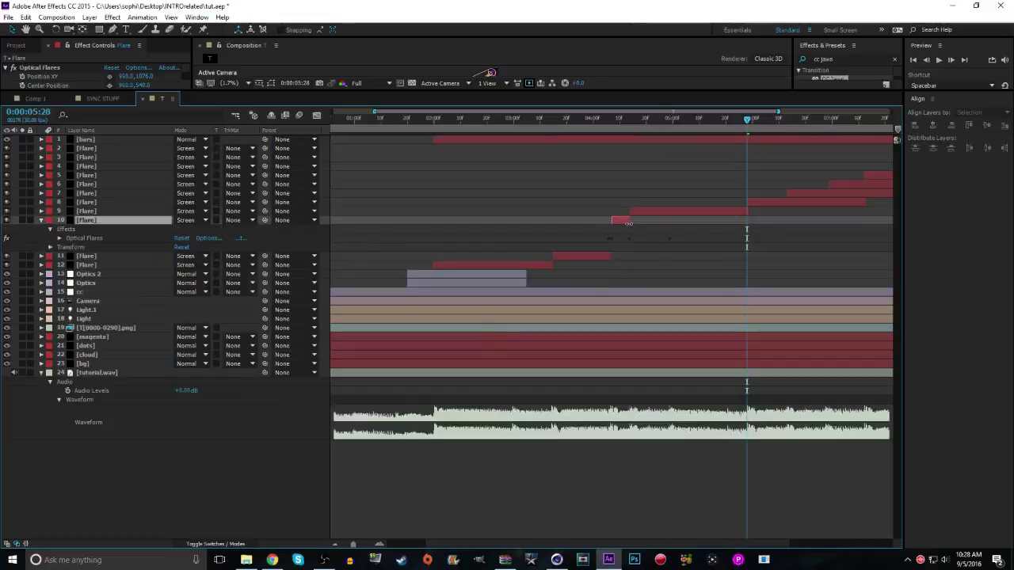
Trim the end of the Flare layer starting at 0:00:04:14 to 0:00:05:28
click(82, 211)
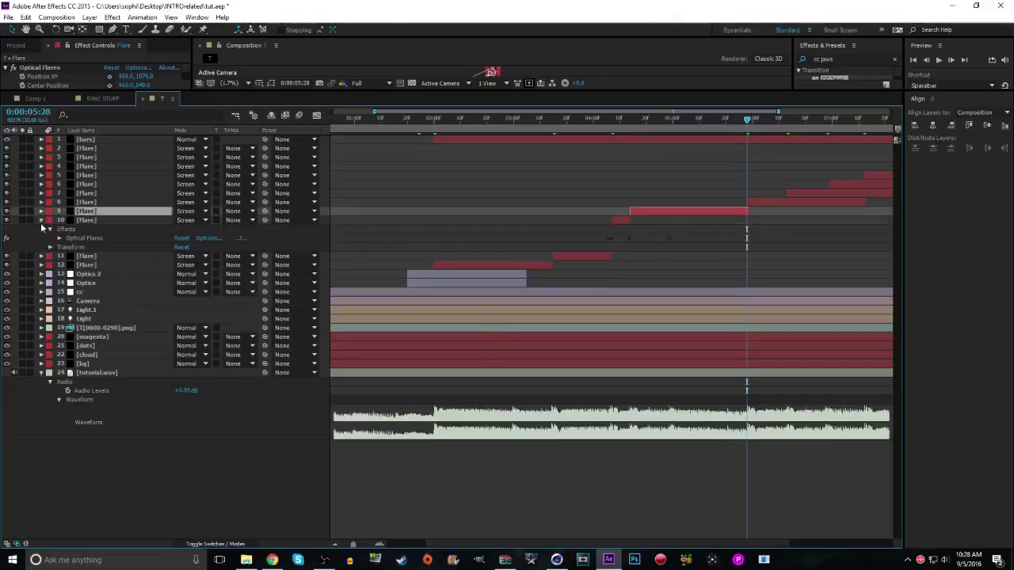
click(42, 224)
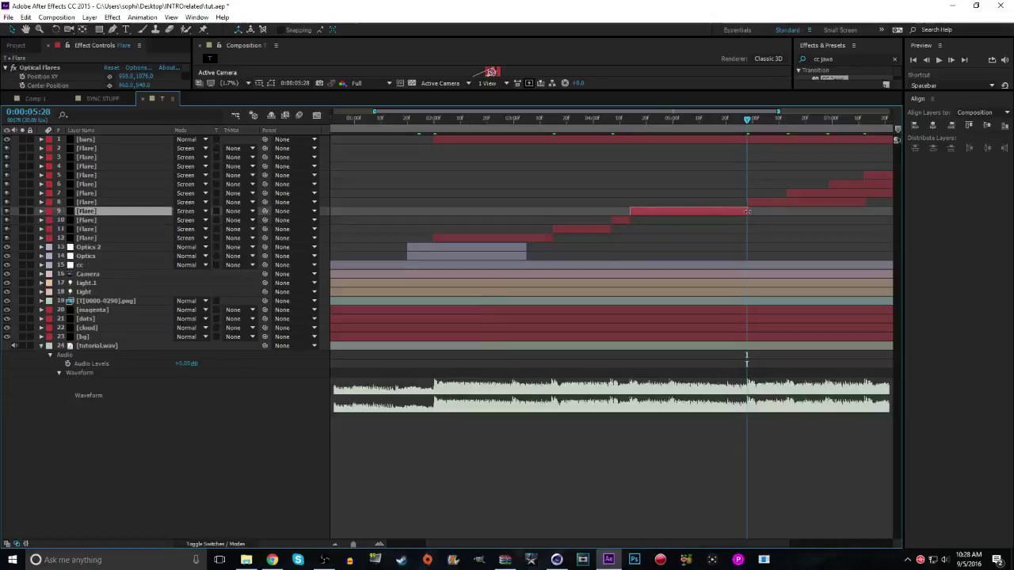
click(423, 119)
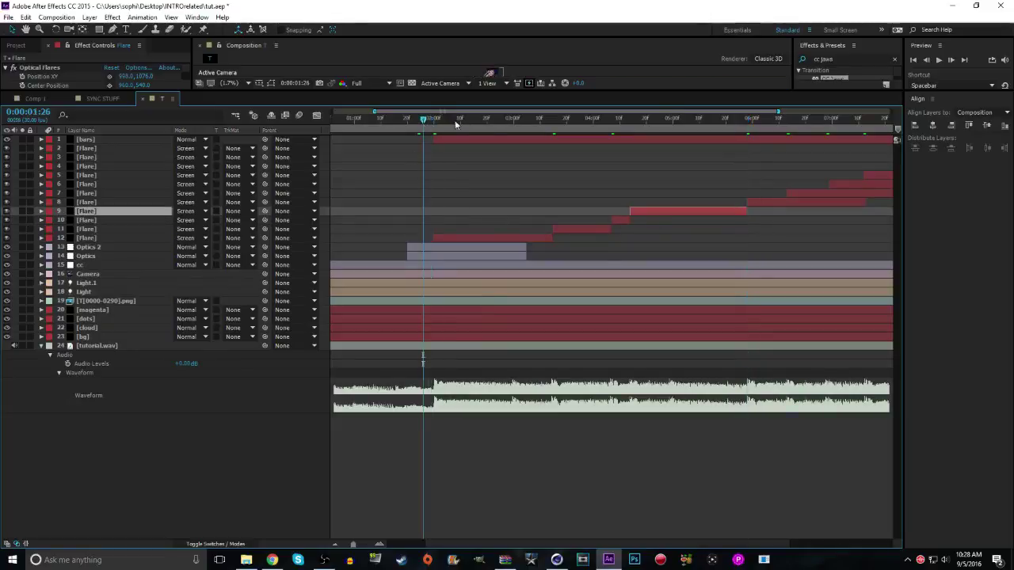
click(41, 210)
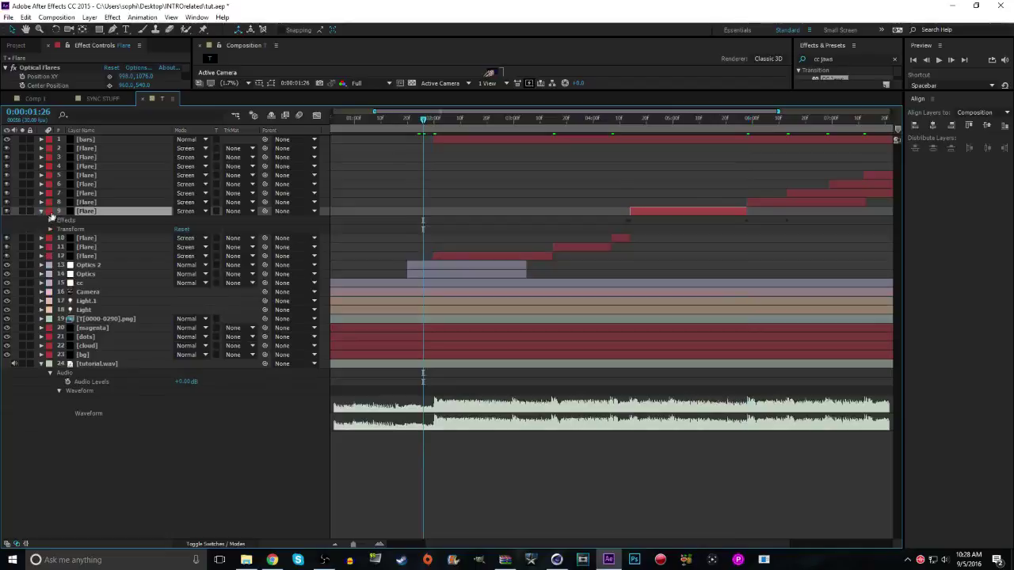
Shift the last two Brightness keyframes of the Flare layer starting at 0:00:05:28 to 0:00:06:13 and about 0:00:06:28, and trim its end to 0:00:06:13
click(79, 203)
click(41, 210)
click(41, 202)
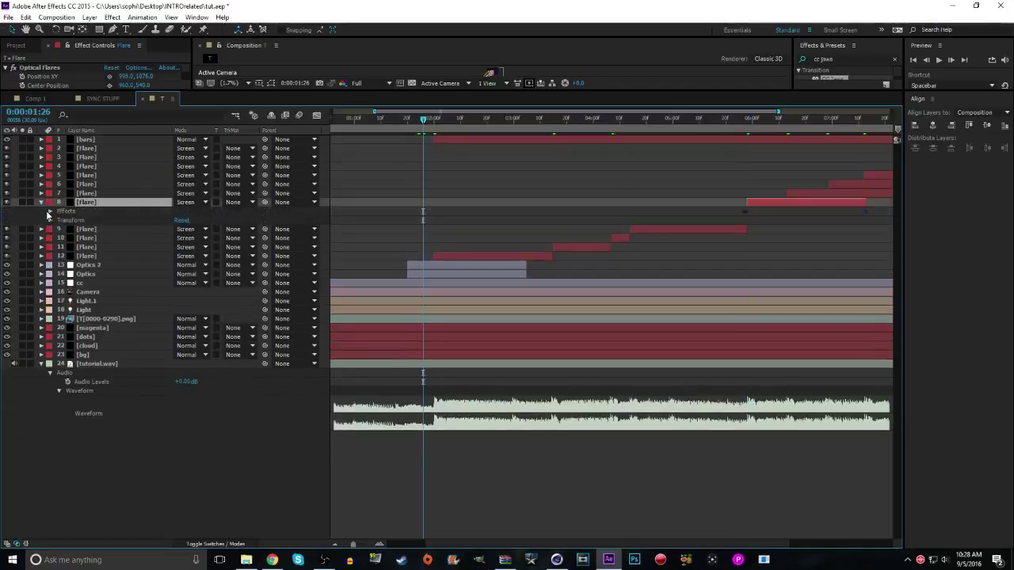
click(50, 211)
click(59, 220)
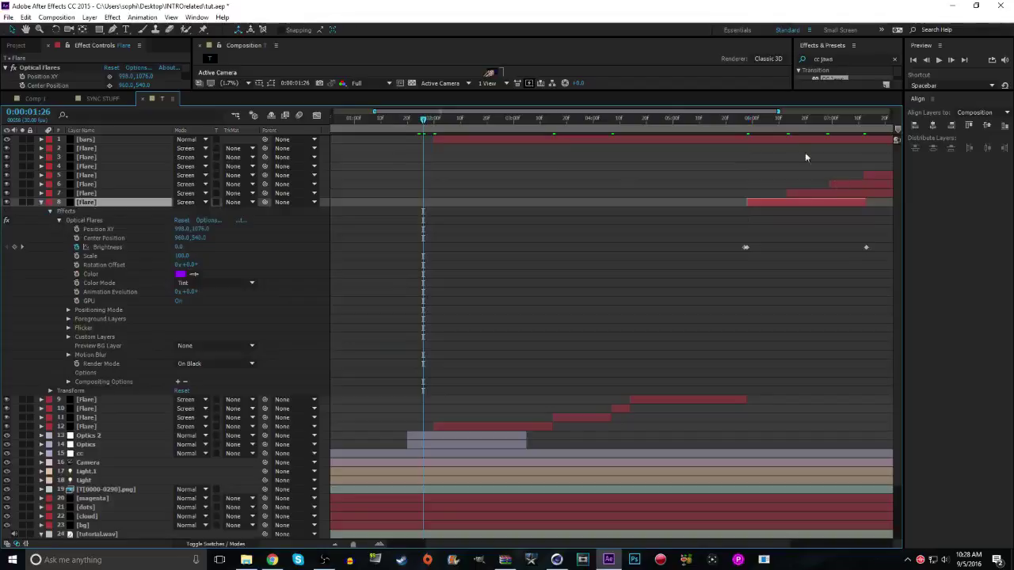
drag(782, 125, 786, 124)
drag(834, 317, 668, 248)
key(alt+bracketright)
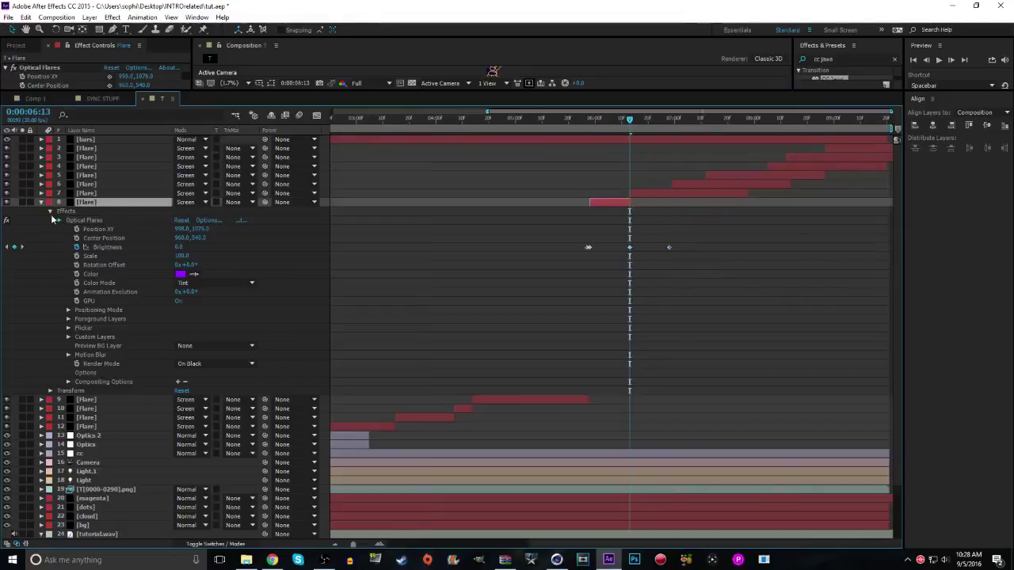
click(51, 211)
click(41, 202)
Shift the last two Brightness keyframes of the Flare layer starting at 0:00:06:13 to 0:00:06:29 and about 0:00:07:14, and trim its end to 0:00:06:29
click(42, 193)
click(88, 194)
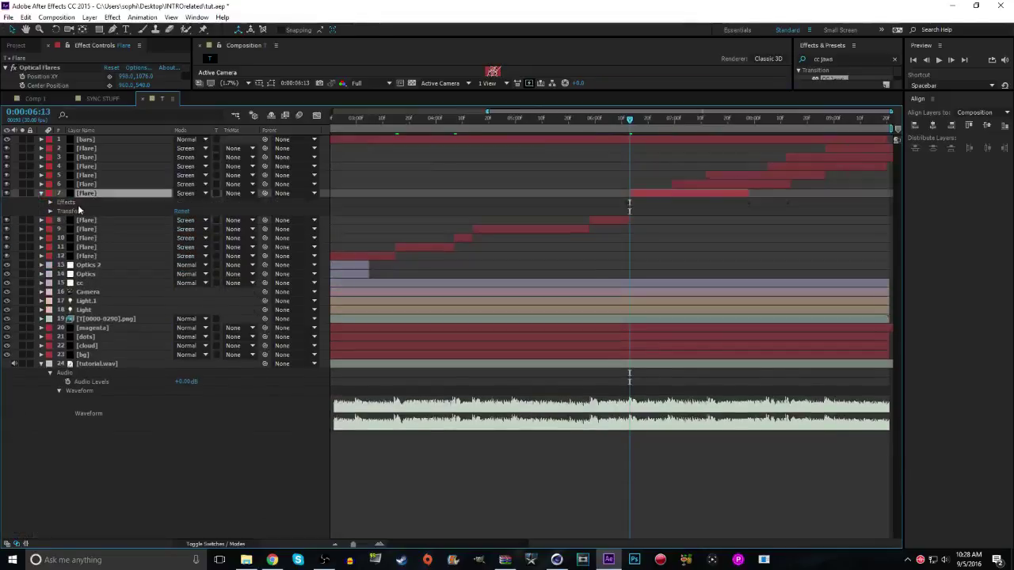
click(670, 120)
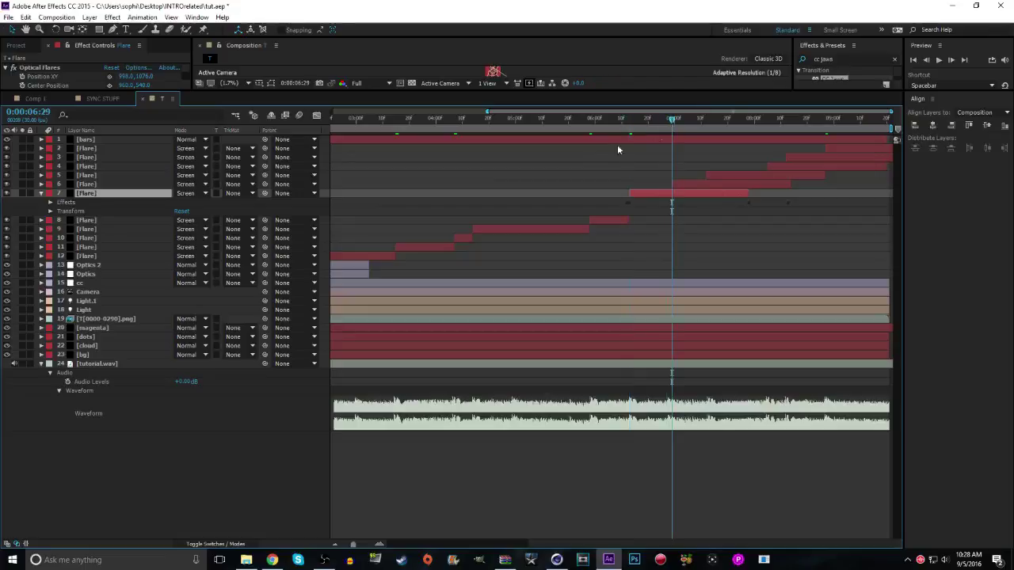
click(50, 203)
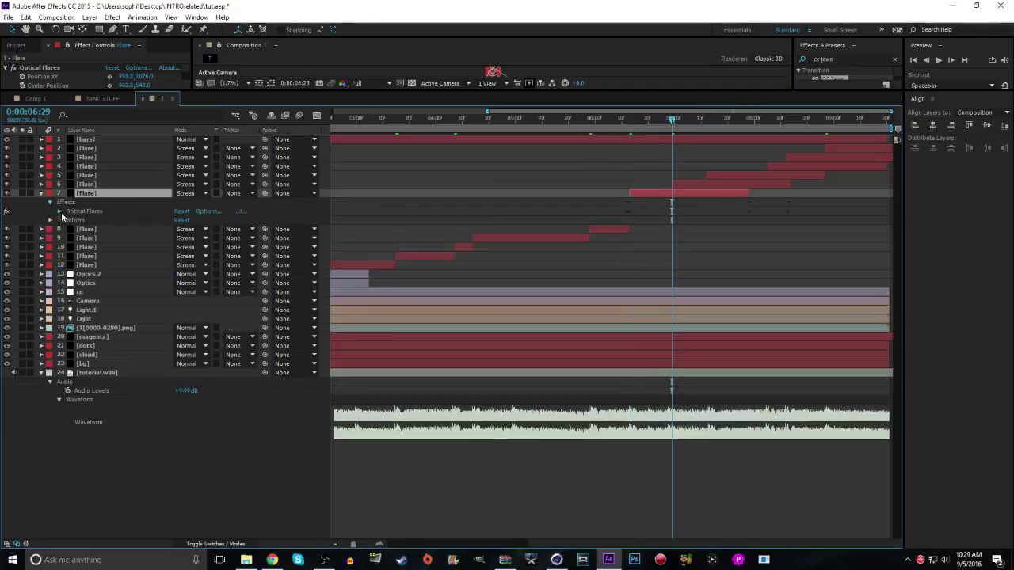
click(60, 212)
drag(843, 259, 711, 238)
drag(746, 196, 671, 195)
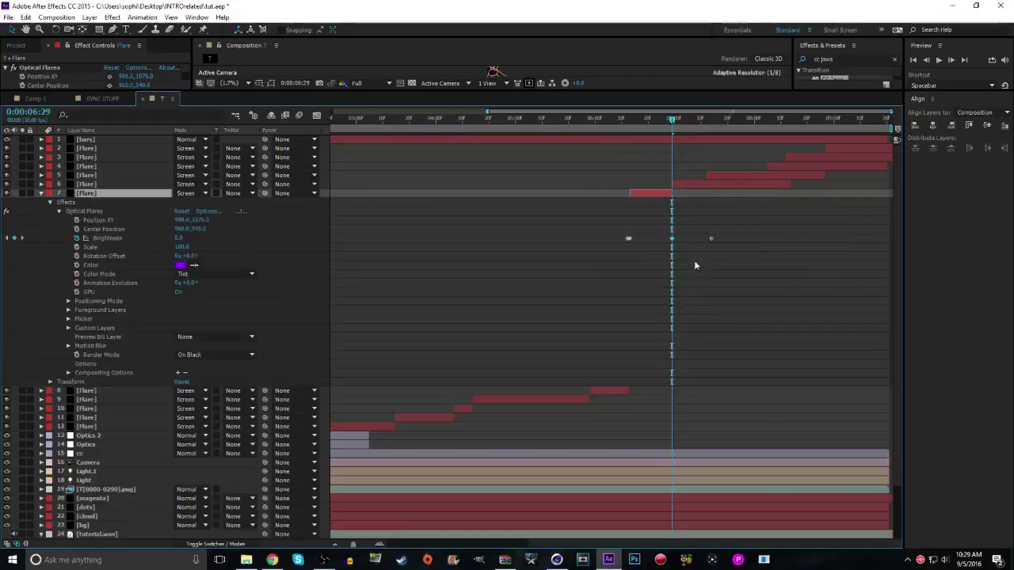
click(683, 220)
key(l)
key(l)
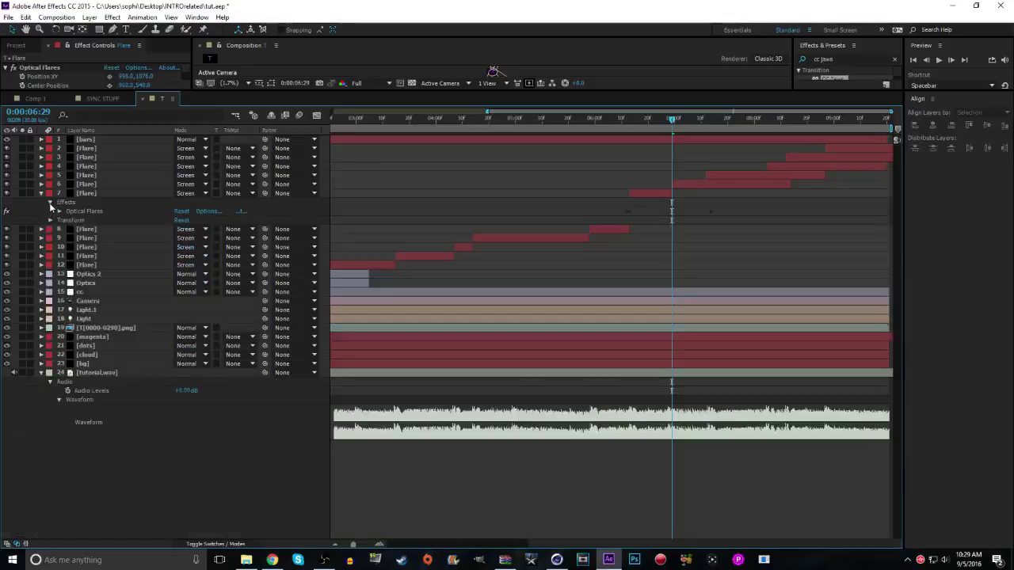
click(71, 193)
Shift the last two Brightness keyframes of the Flare layer starting at 0:00:06:29 to 0:00:07:12 and about 0:00:07:27, and trim its end to 0:00:07:12
click(63, 184)
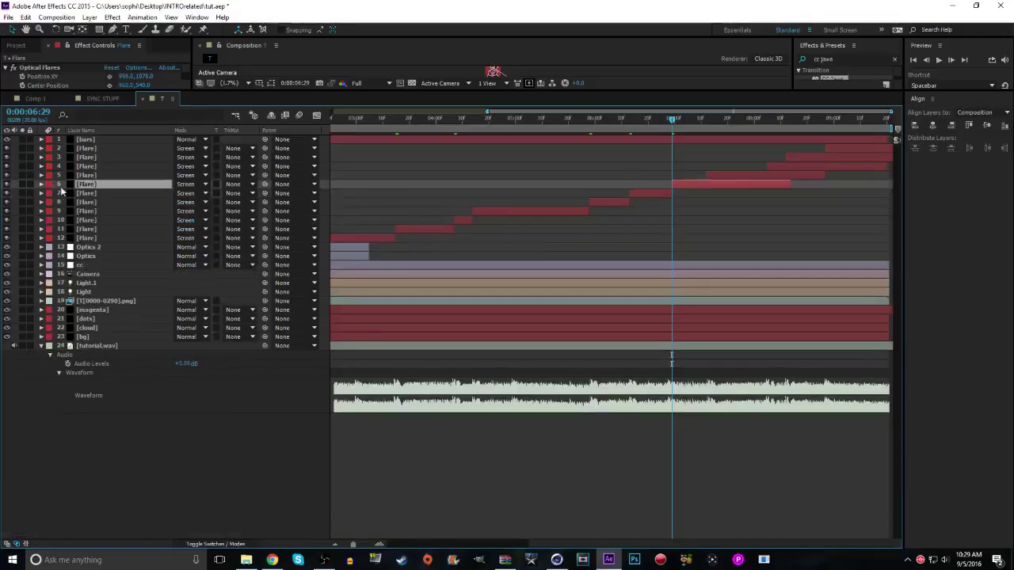
click(41, 184)
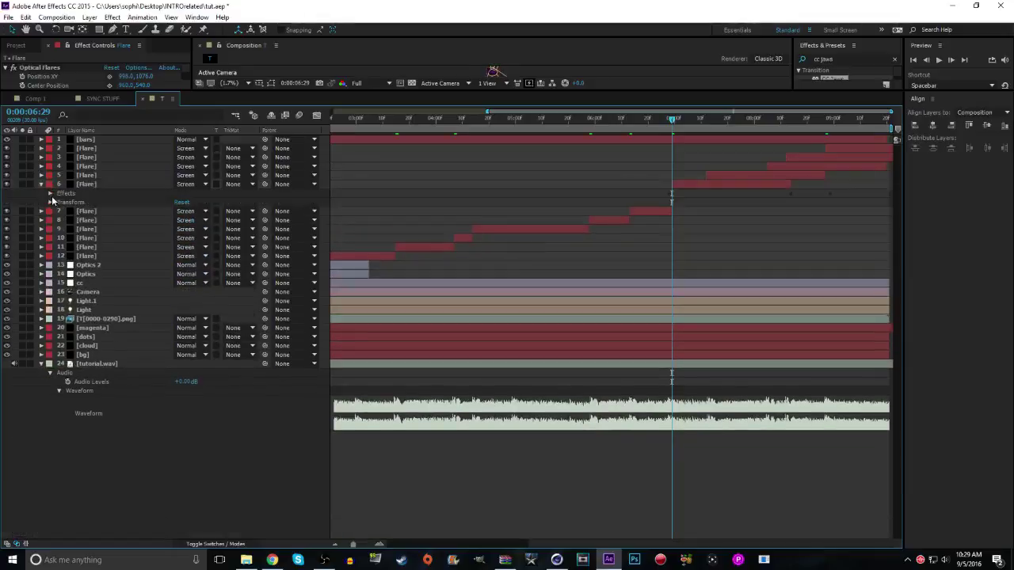
click(58, 203)
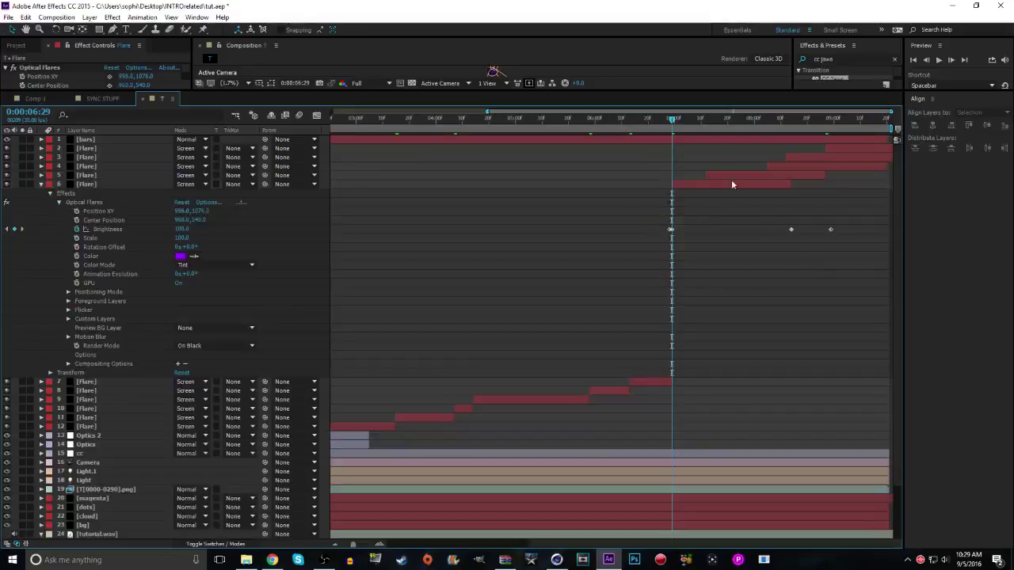
click(706, 125)
mouse_move(856, 254)
mouse_down()
mouse_move(784, 215)
mouse_move(808, 230)
mouse_move(746, 229)
mouse_up()
key(alt+bracketright)
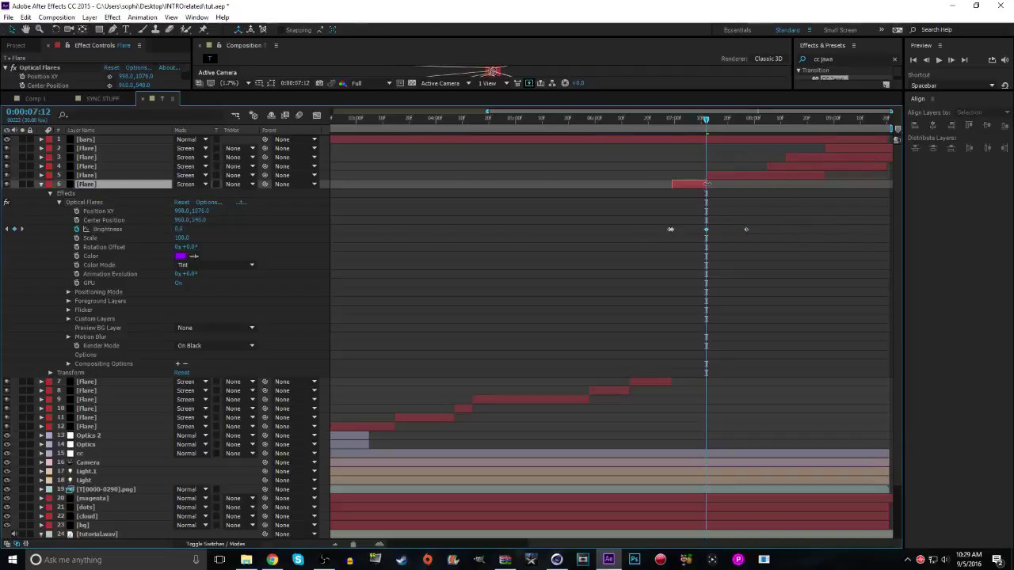
key(l)
key(l)
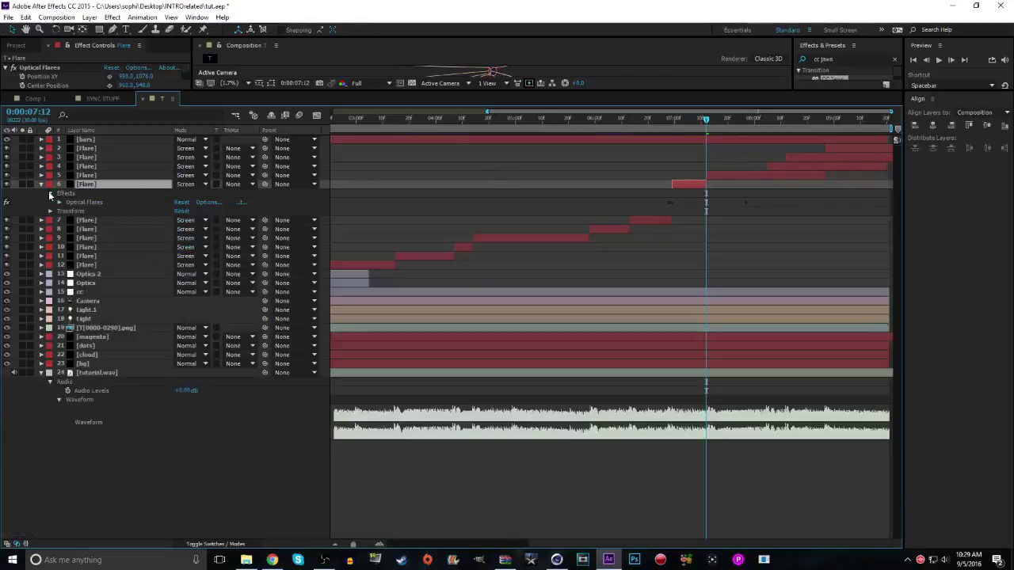
Shift the last two Brightness keyframes of the Flare layer starting at 0:00:07:12 so the first of them sits at 0:00:08:05, then collapse its properties
click(91, 177)
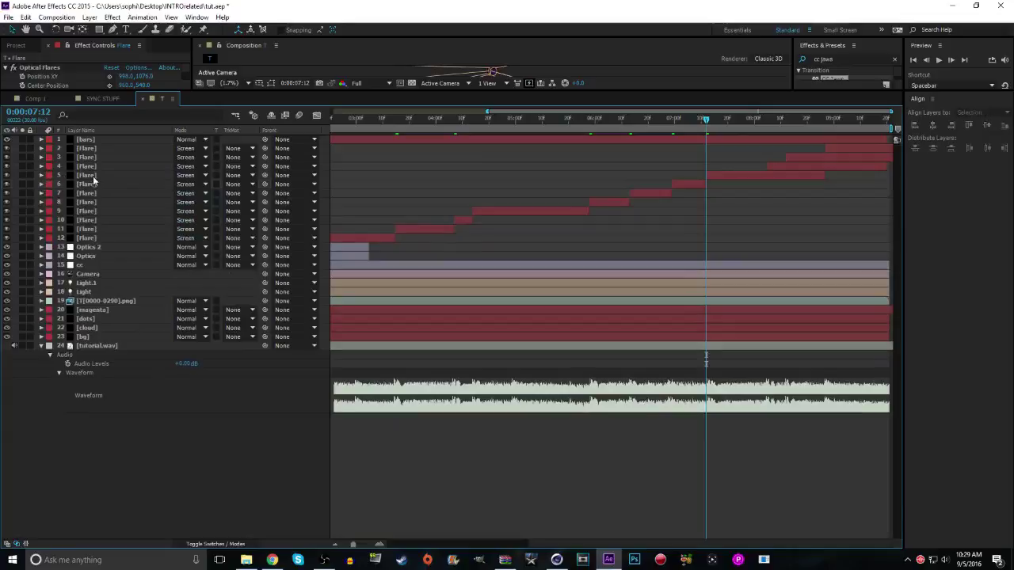
click(42, 176)
click(50, 185)
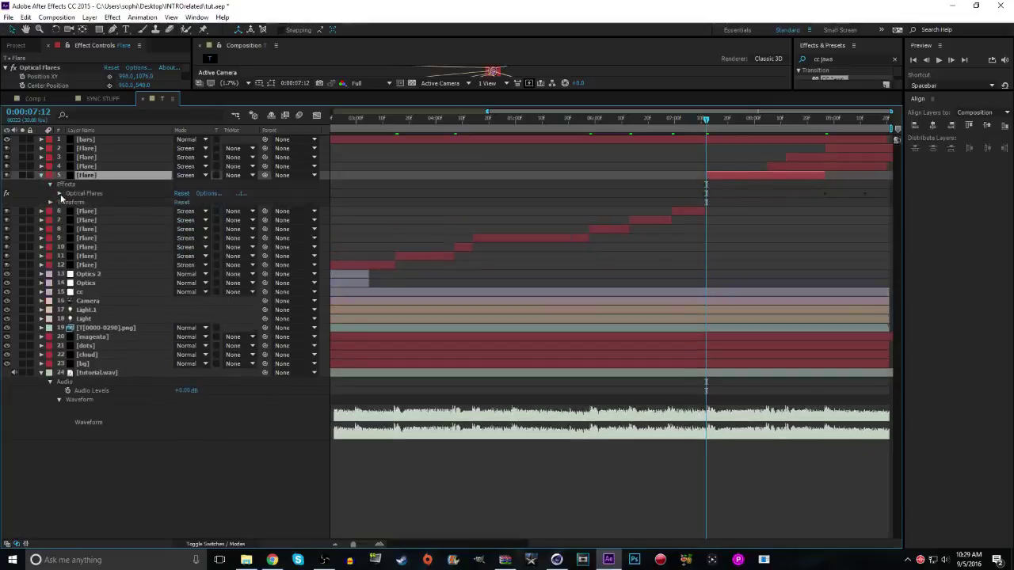
click(58, 193)
drag(754, 121, 768, 121)
drag(869, 227, 806, 220)
click(59, 194)
click(50, 185)
click(42, 176)
Shift the third Brightness keyframe of the Flare layer starting at 0:00:08:05 to 0:00:08:12, then collapse the layer's properties
click(70, 168)
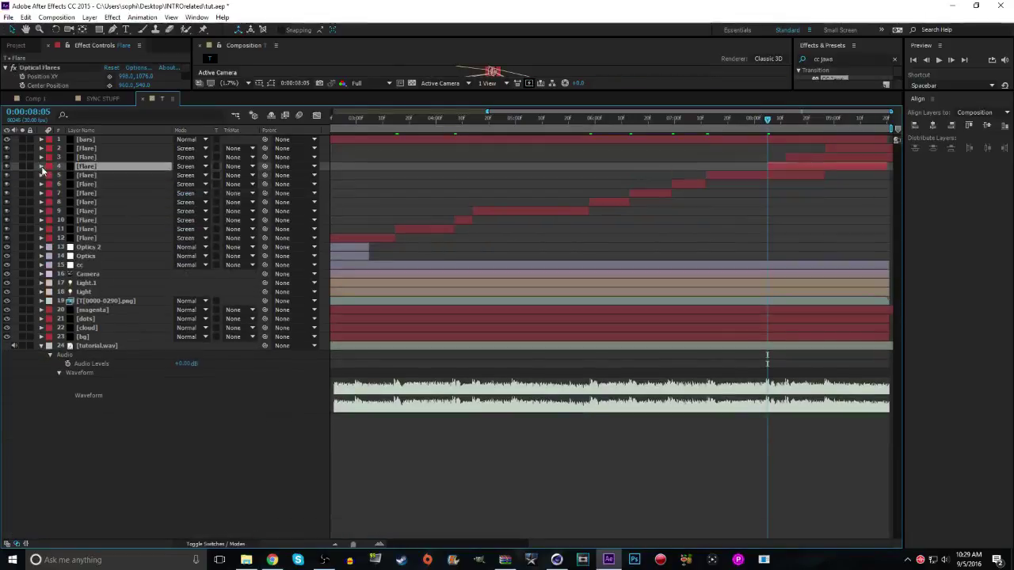
click(42, 167)
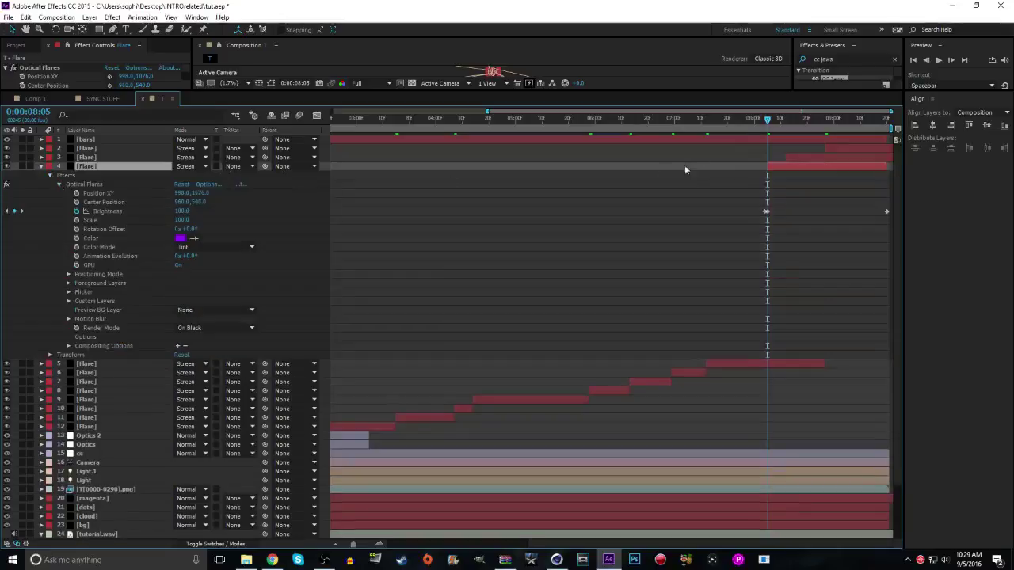
click(786, 119)
drag(886, 211, 786, 212)
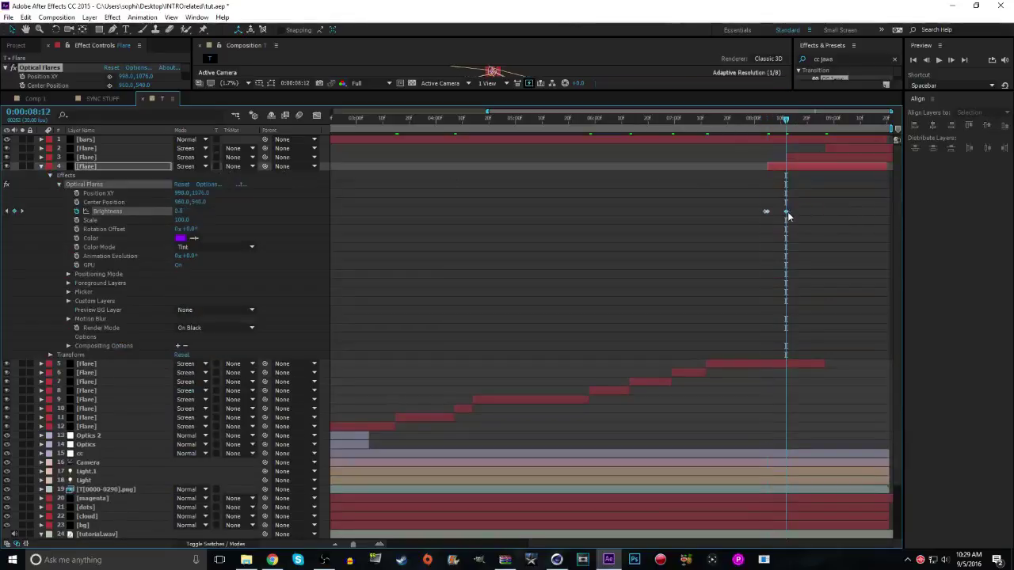
click(638, 221)
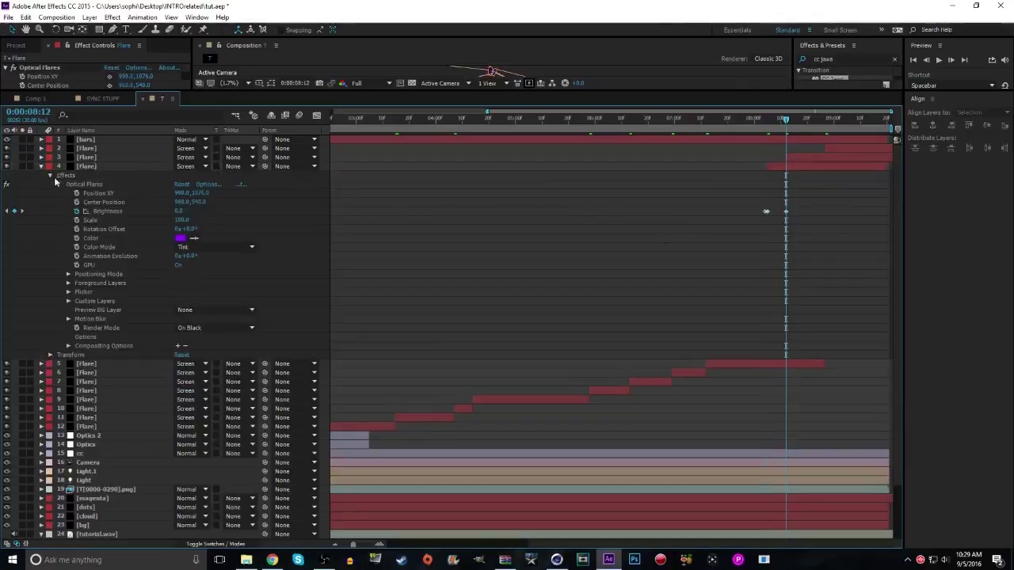
click(59, 184)
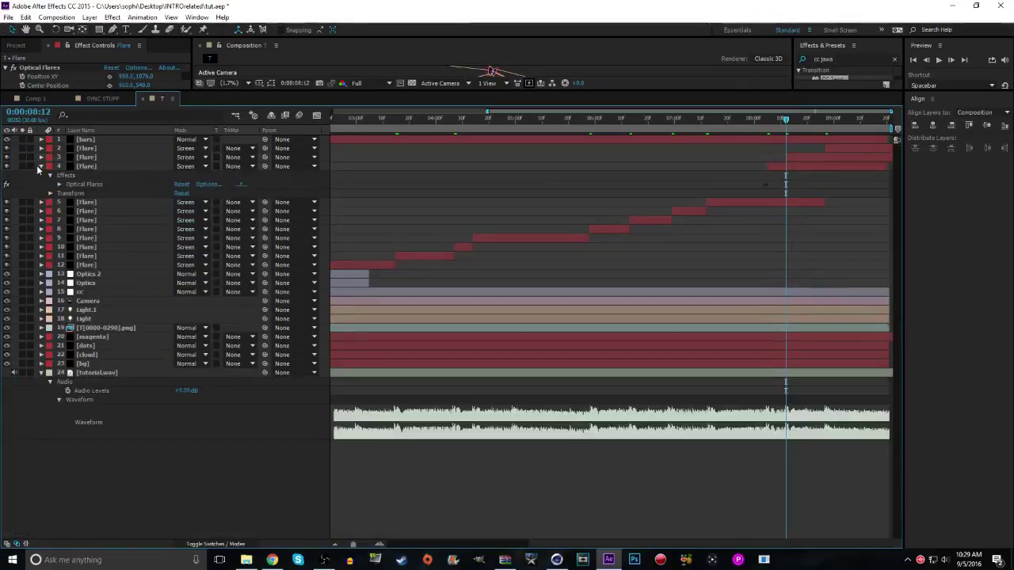
click(41, 165)
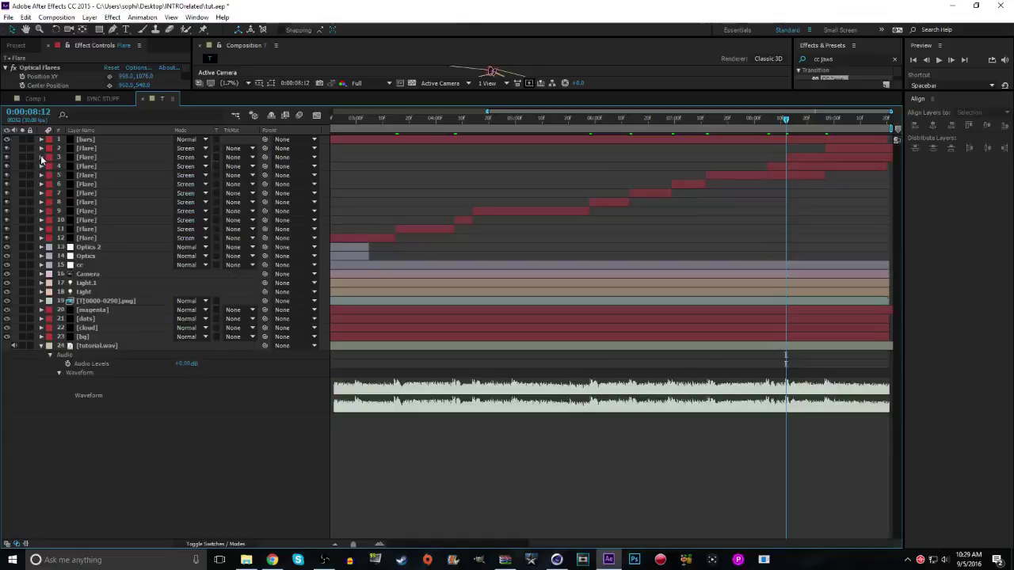
Shift the last two Brightness keyframes of the Flare layer starting at 0:00:08:12 to about 0:00:08:17 and 0:00:09:02, keeping the layer's start
click(42, 157)
click(49, 167)
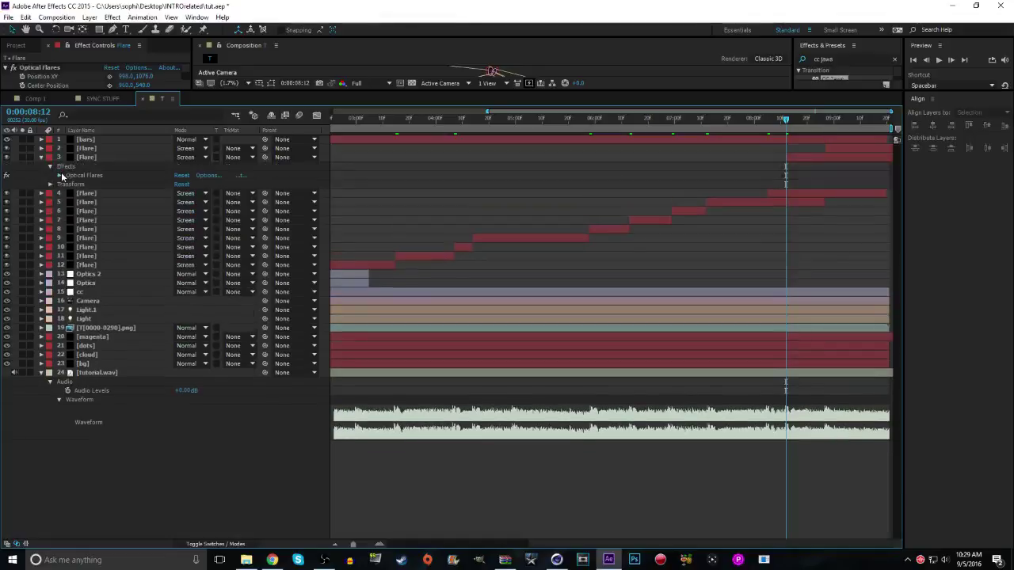
click(60, 175)
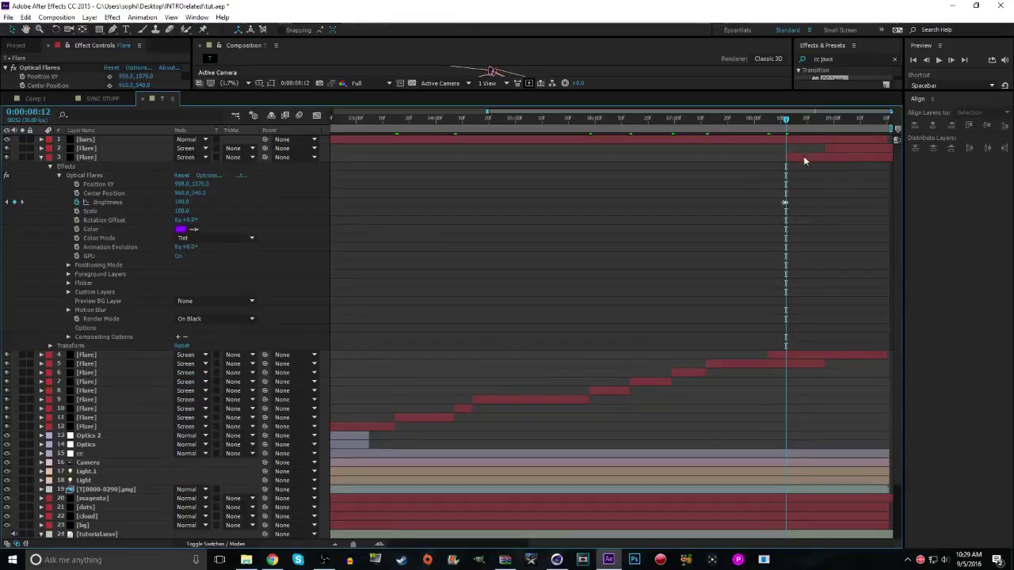
drag(801, 158, 644, 159)
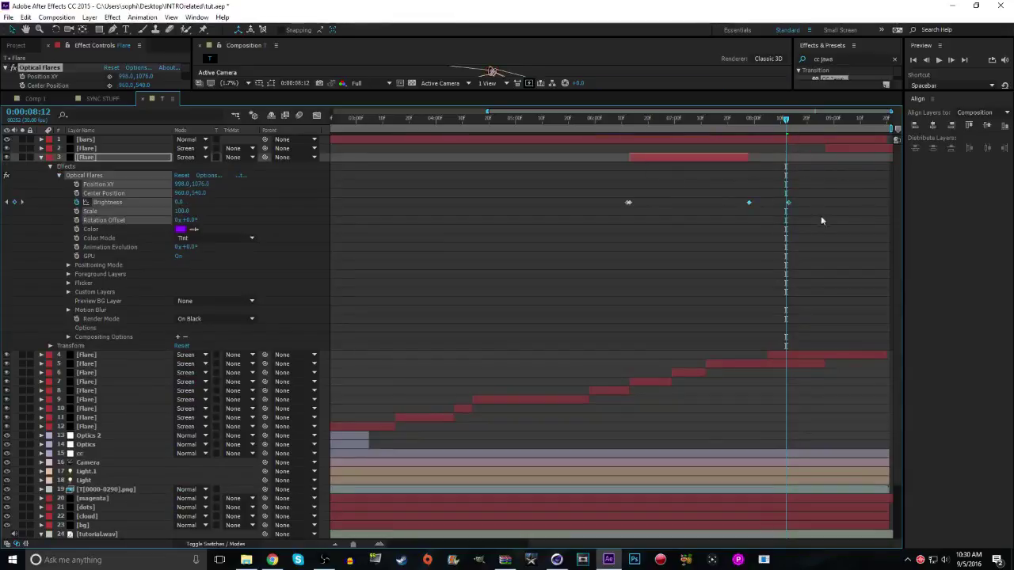
drag(790, 204, 684, 202)
drag(655, 161, 797, 166)
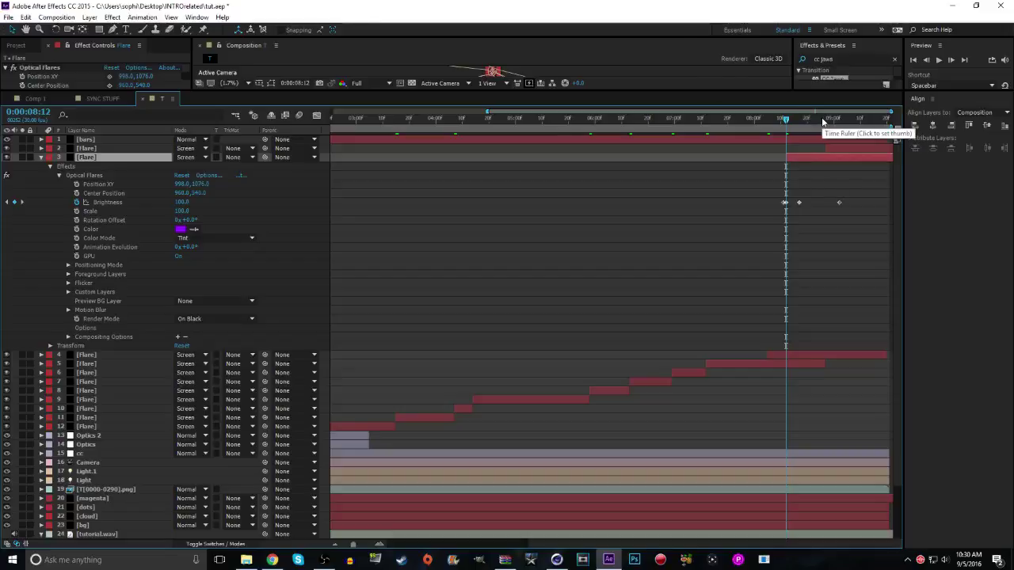
Trim the end of the Flare layer starting at 0:00:07:12 to 0:00:08:05, where the next Flare layer begins
drag(822, 366, 790, 366)
click(787, 356)
key(alt+])
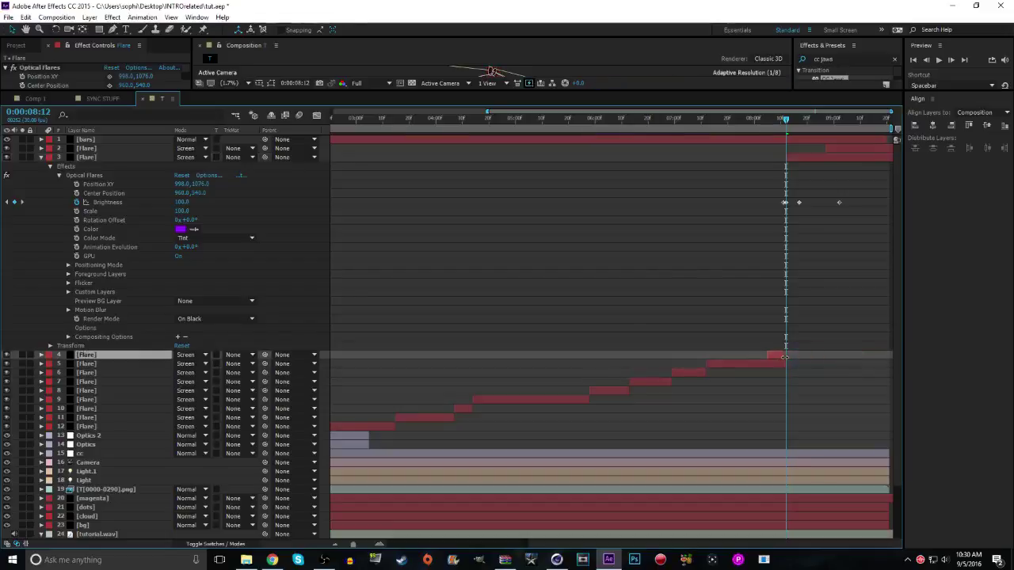
drag(787, 356, 887, 363)
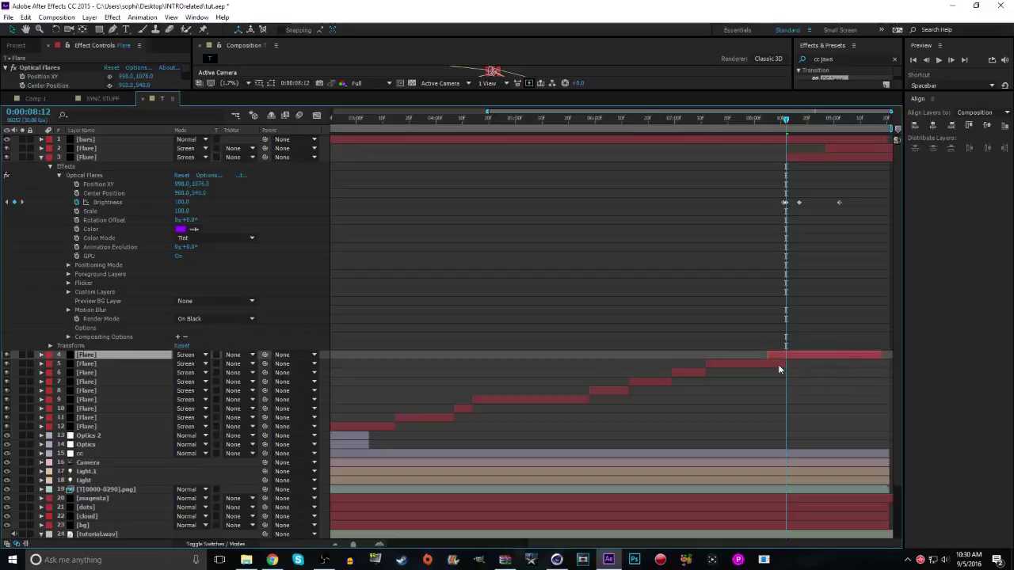
drag(784, 365, 764, 364)
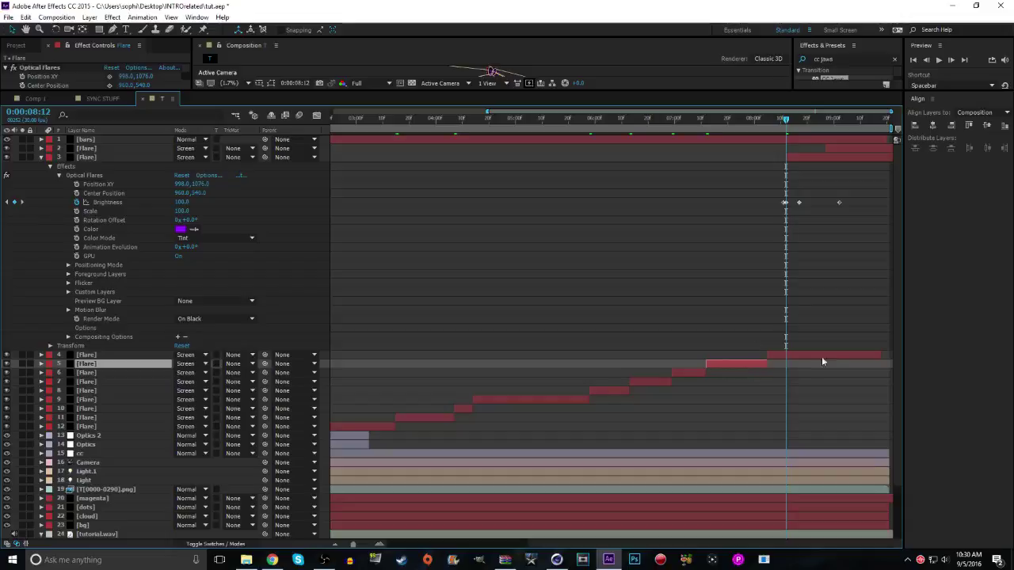
Trim the end of the Flare layer starting at 0:00:08:05 to 0:00:08:12
click(85, 354)
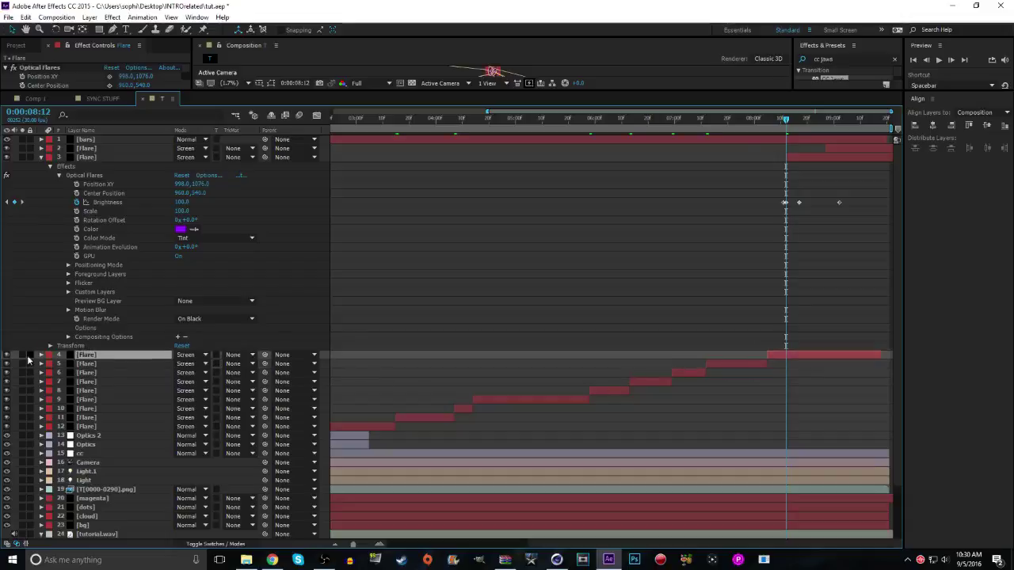
click(41, 354)
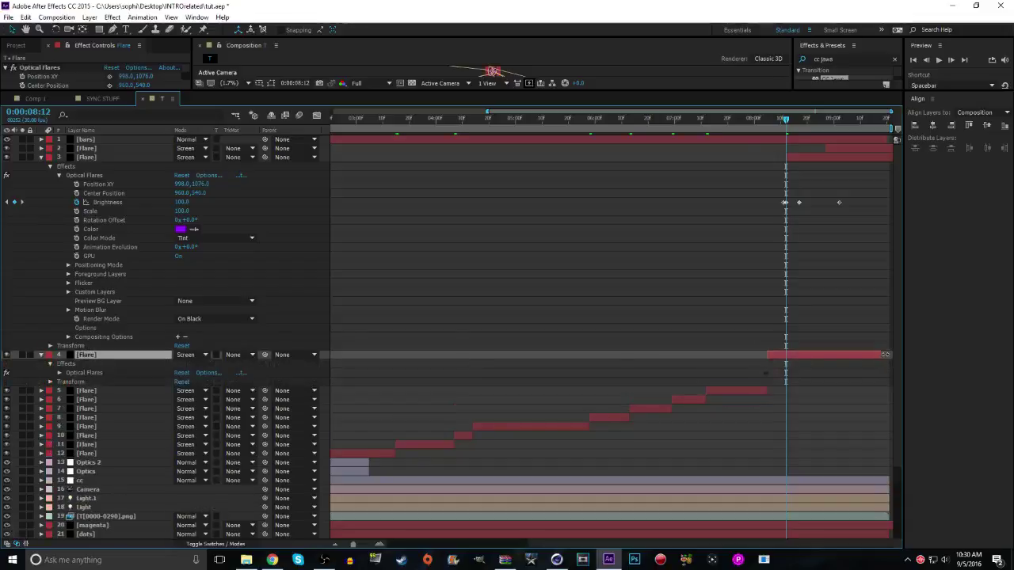
drag(867, 356, 786, 355)
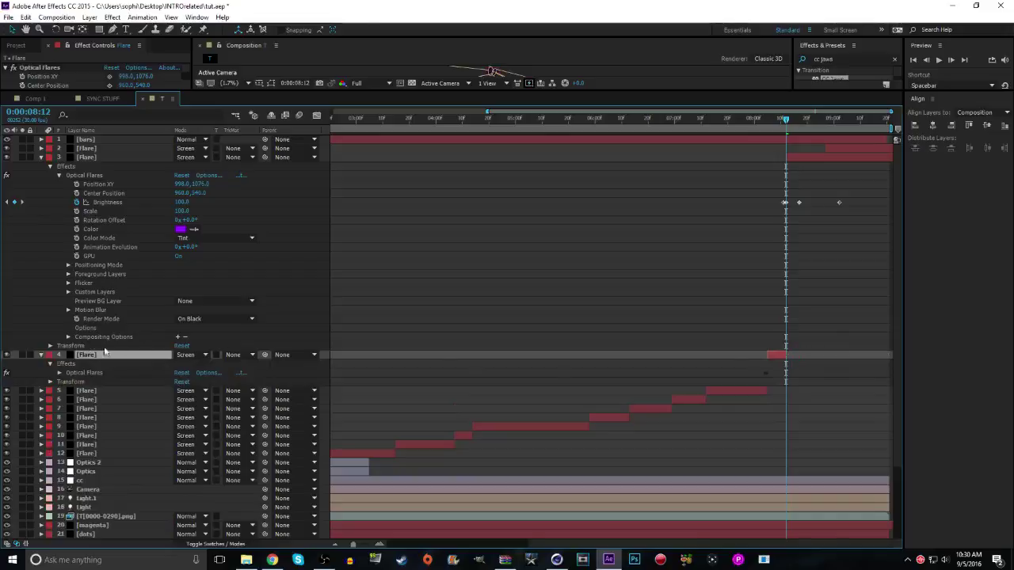
click(41, 355)
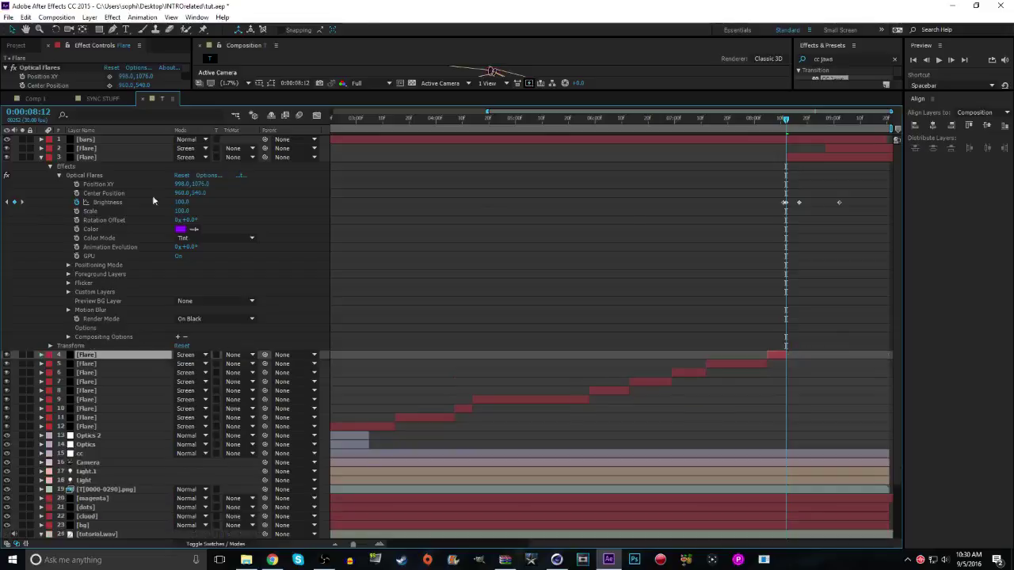
Shift the last two Brightness keyframes of the Flare layer starting at 0:00:08:12 to 0:00:08:27 and about 0:00:09:12, then collapse its properties
click(826, 121)
drag(849, 212, 826, 205)
click(842, 251)
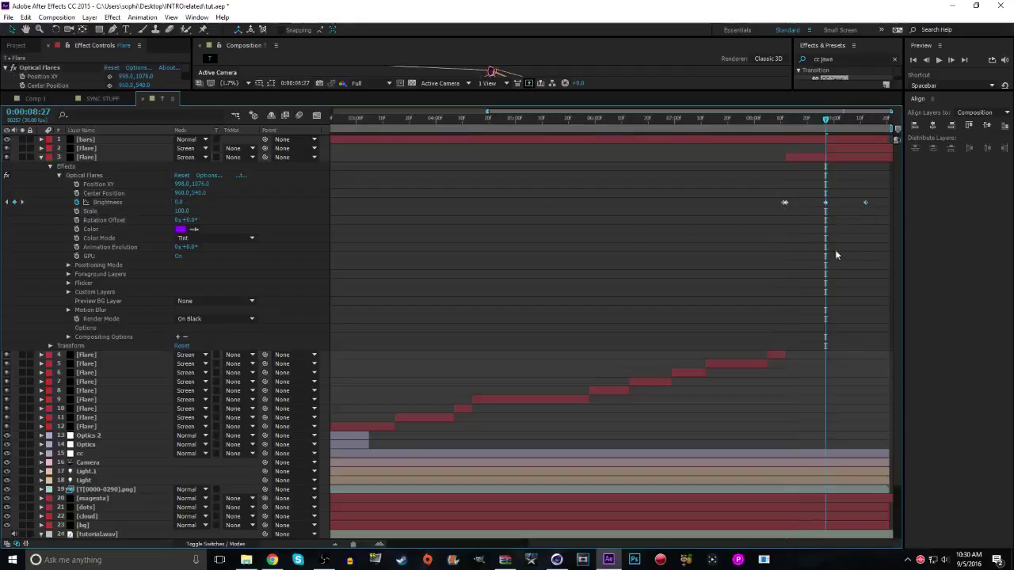
click(58, 176)
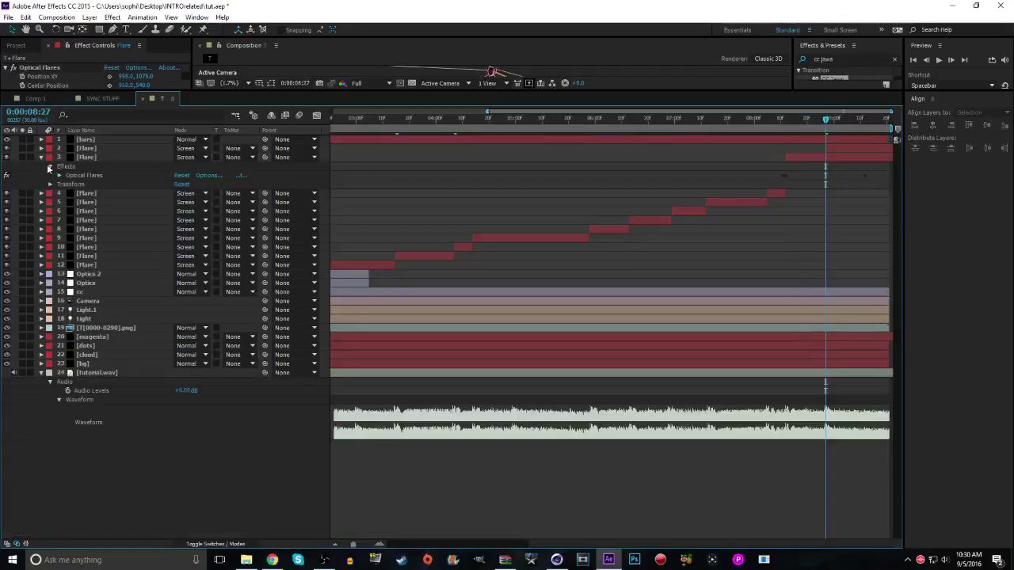
click(41, 157)
Shift the closing Brightness keyframes of the Flare layer starting at 0:00:08:27 so its fade begins at about 0:00:09:21, near the composition's end
click(41, 148)
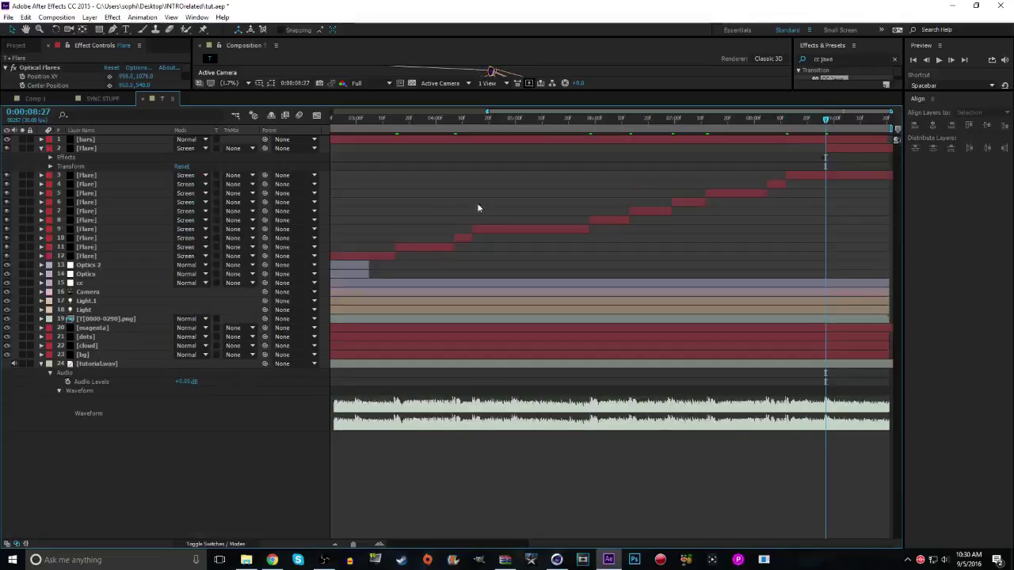
click(50, 157)
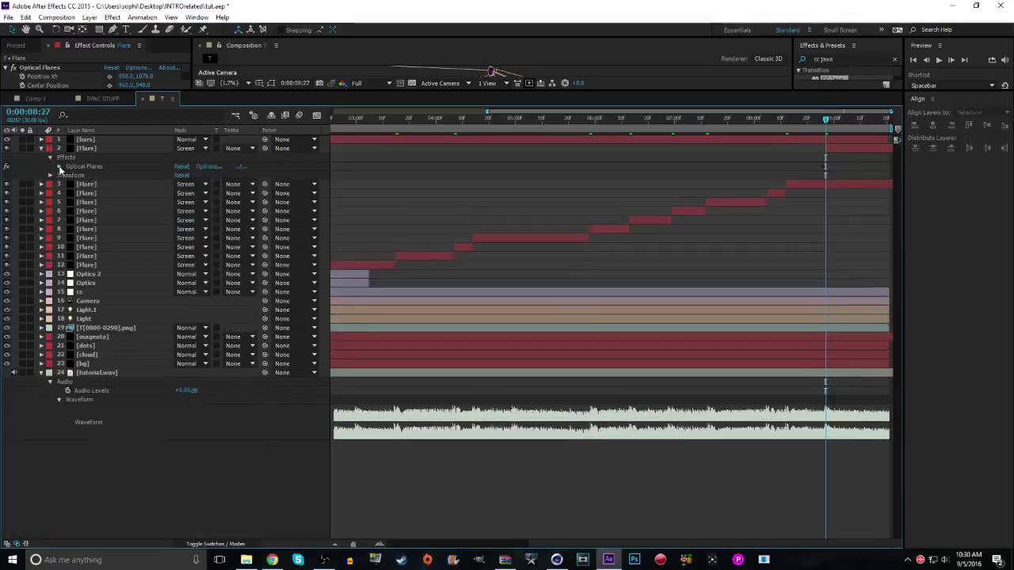
click(59, 167)
drag(855, 148, 713, 147)
drag(858, 204, 698, 194)
drag(689, 151, 834, 154)
drag(840, 208, 888, 195)
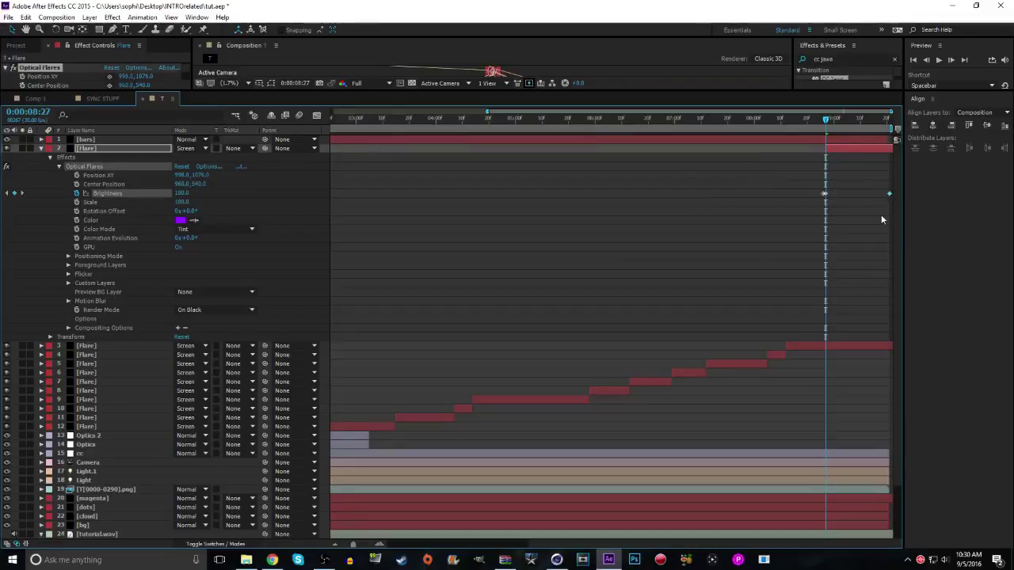
click(881, 216)
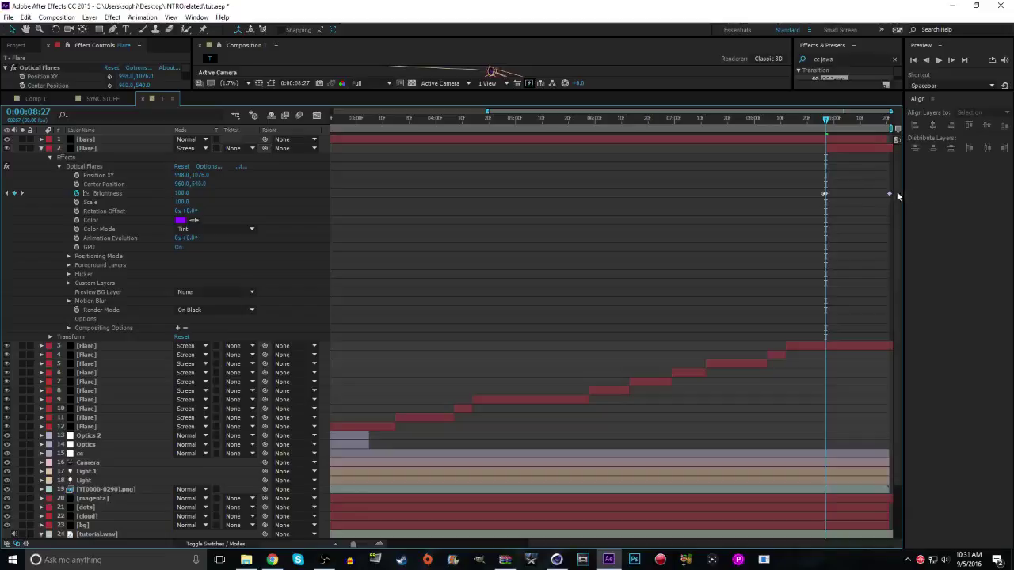
click(890, 195)
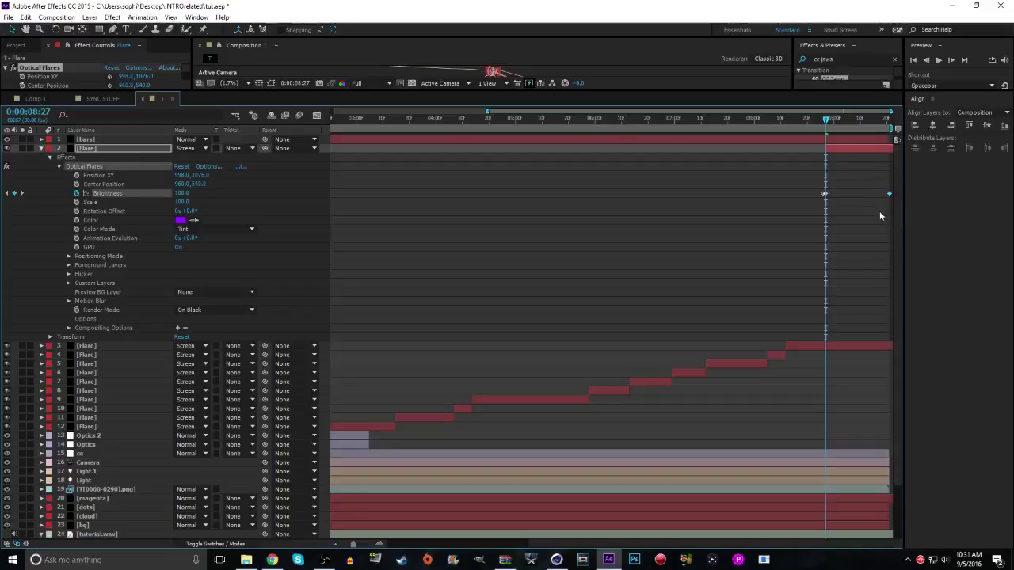
click(880, 213)
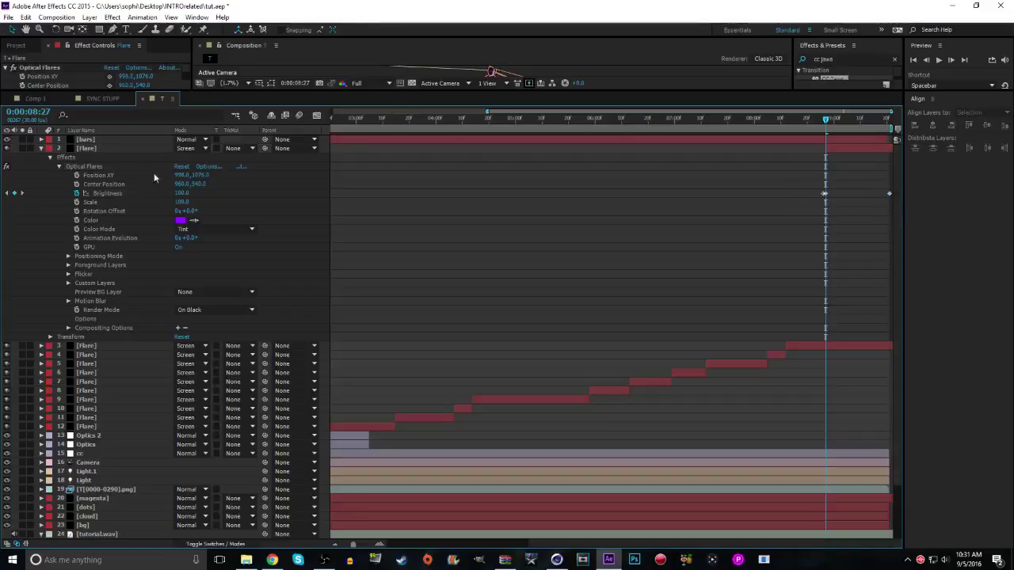
Collapse the properties of the Flare layer starting at 0:00:08:27 and save the project
click(60, 167)
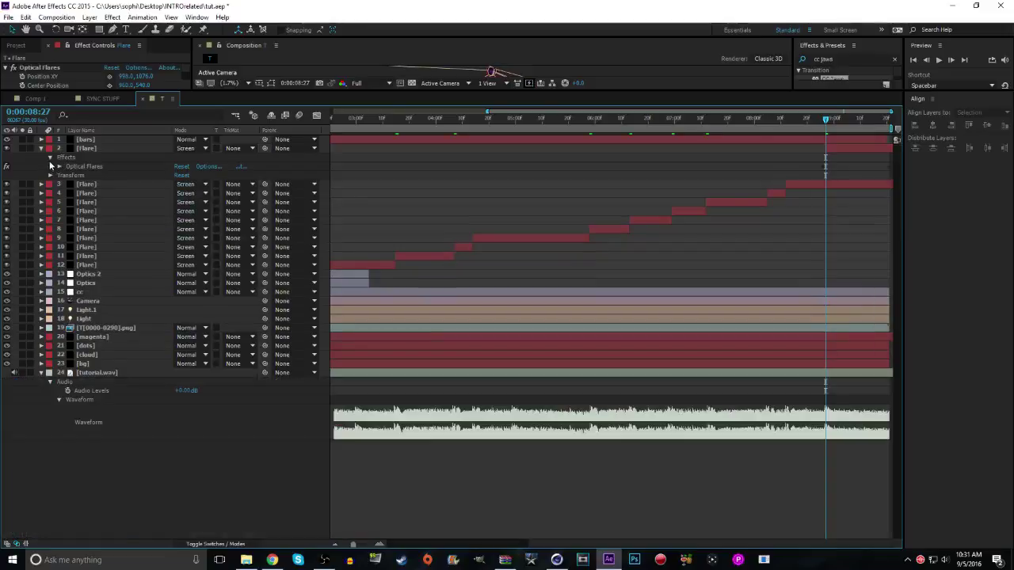
click(50, 157)
click(41, 148)
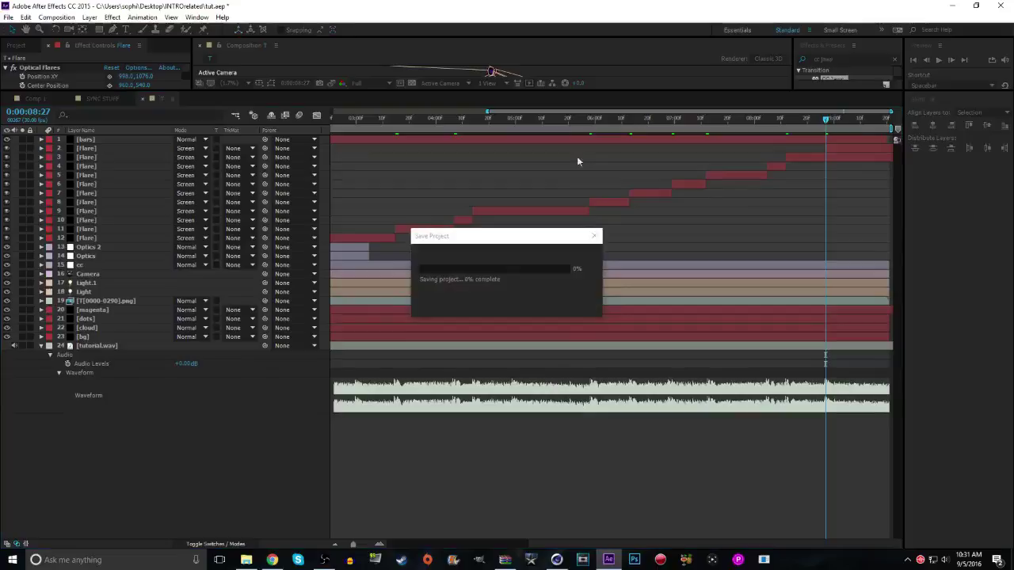
Enlarge the composition viewer and preview the synced intro from its first frame
drag(605, 93, 574, 310)
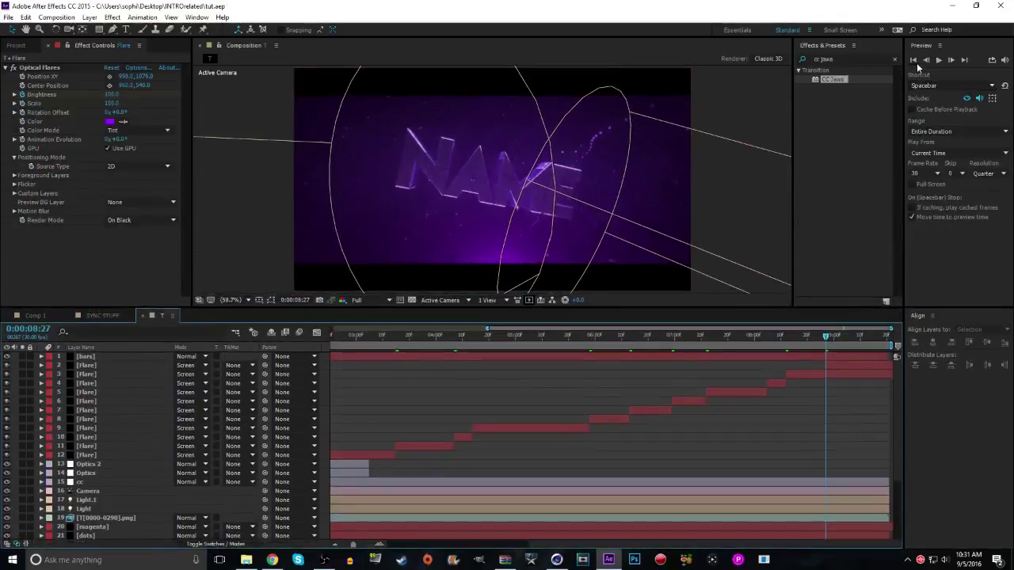
click(913, 60)
click(939, 60)
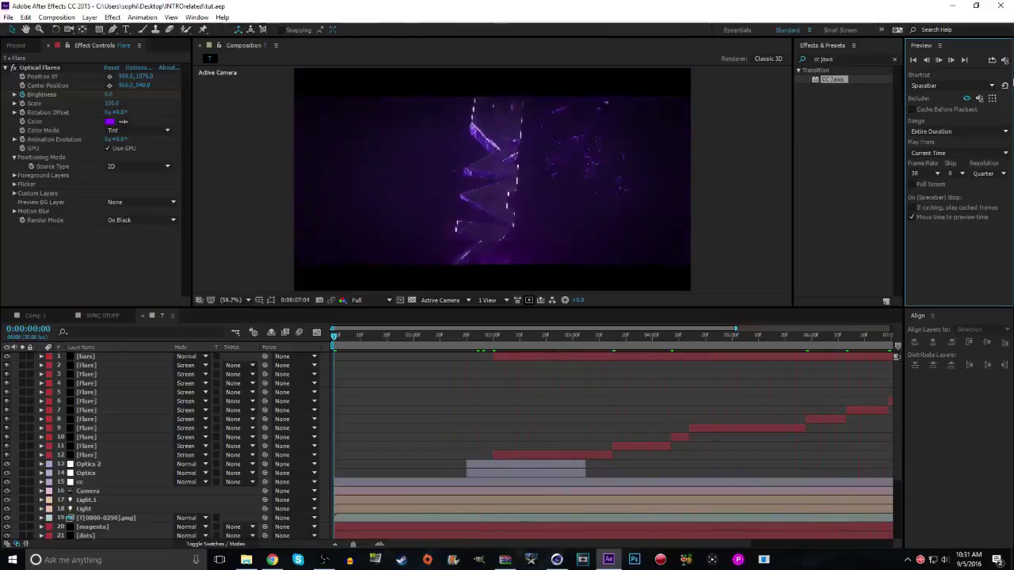
click(935, 60)
click(936, 63)
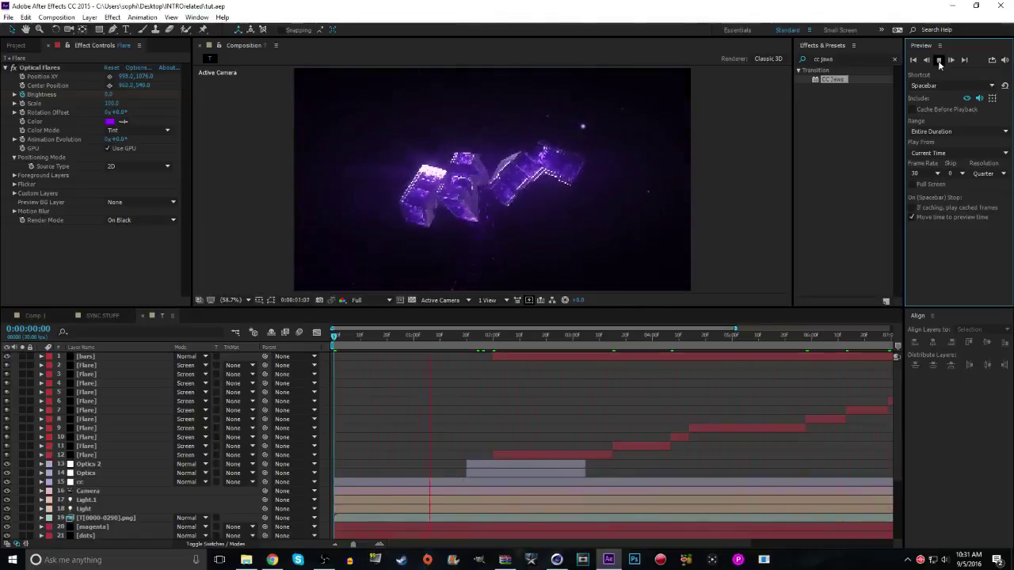
click(939, 62)
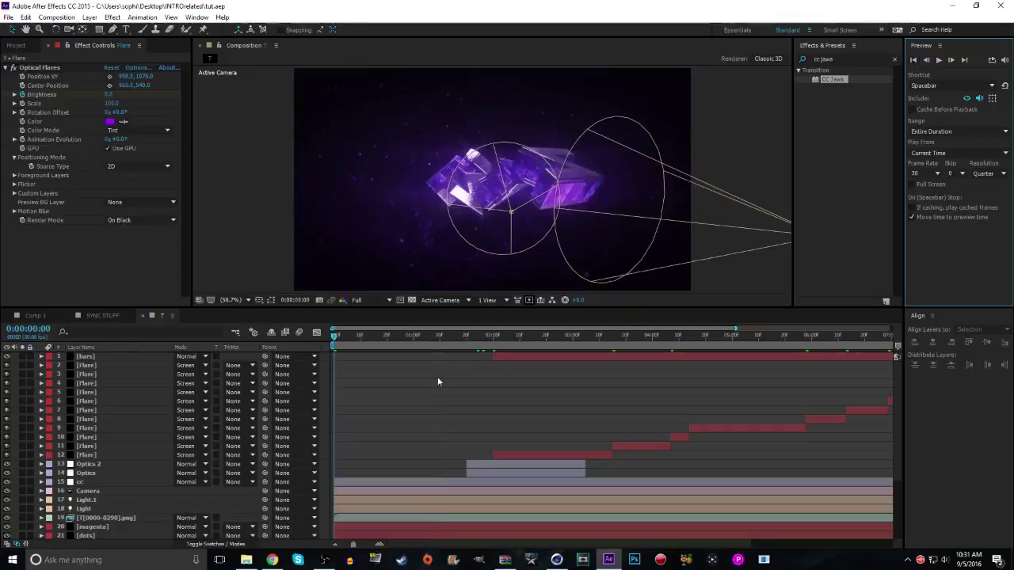
Show the composition's whole duration in the timeline, set the preview resolution to Full and play the intro
drag(353, 545, 346, 545)
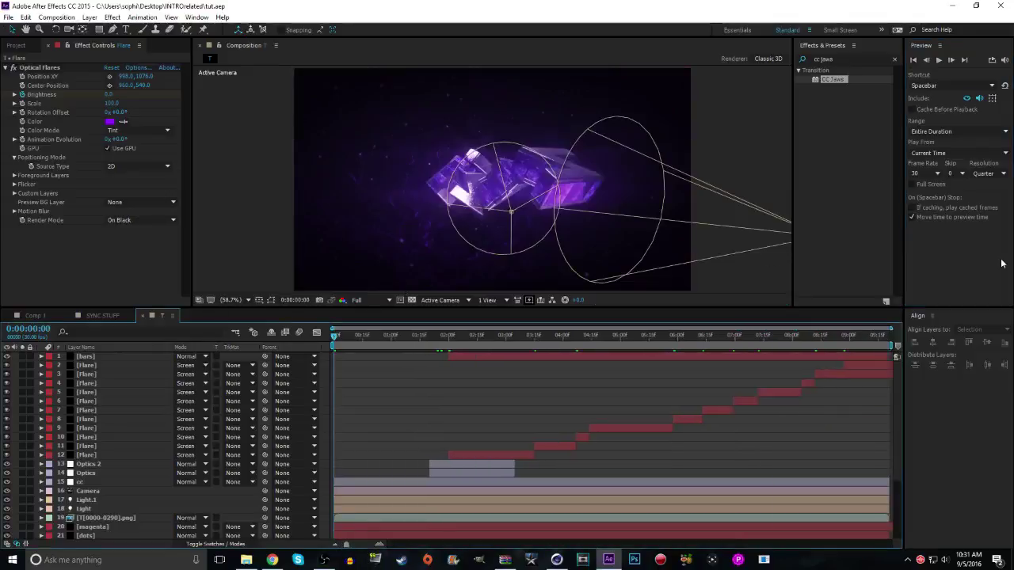
click(983, 173)
click(979, 184)
click(982, 173)
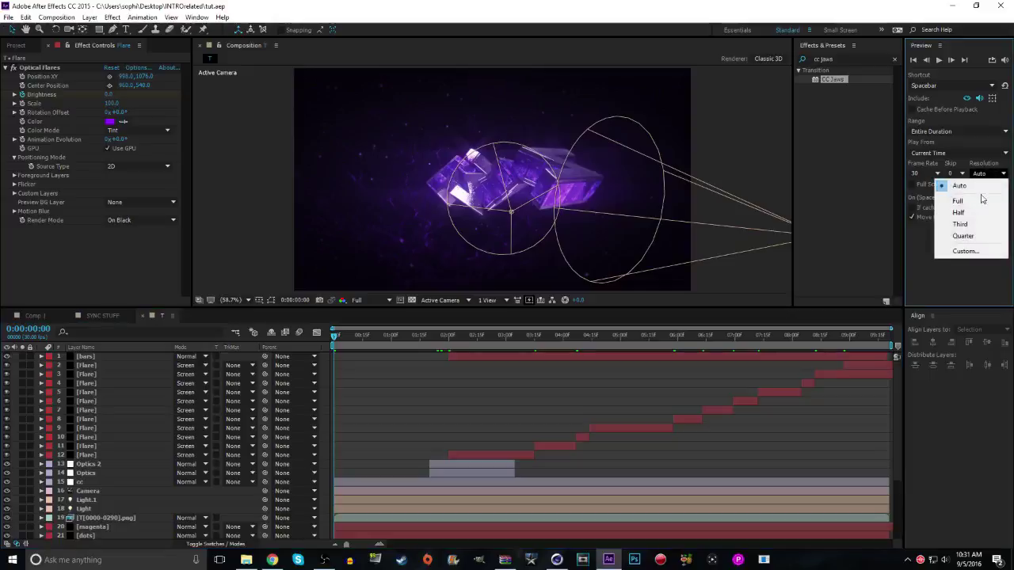
click(978, 200)
click(936, 63)
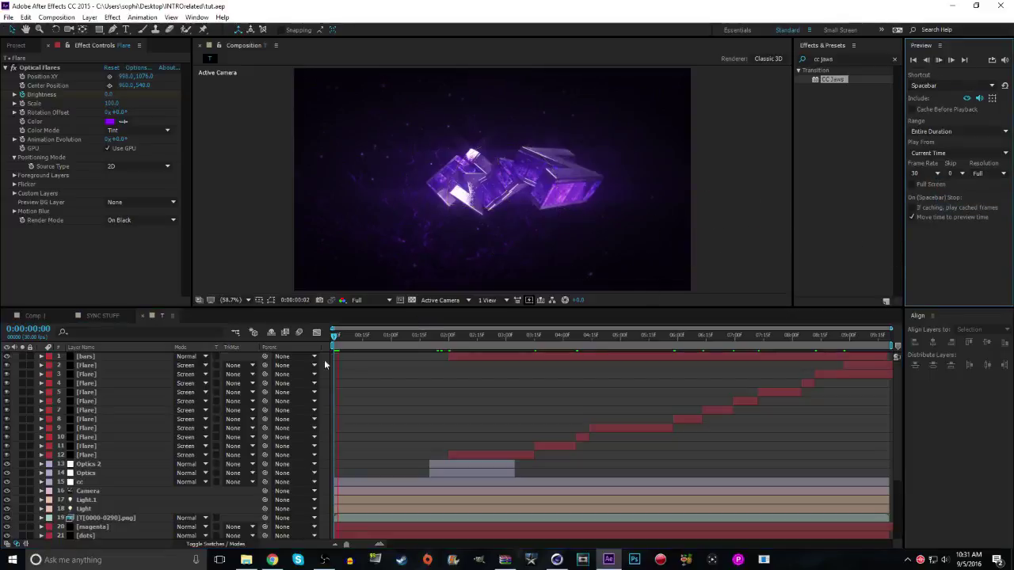
Set the preview resolution back to Quarter, play the intro from the start and return to the first frame
click(939, 59)
click(982, 173)
click(962, 236)
click(939, 60)
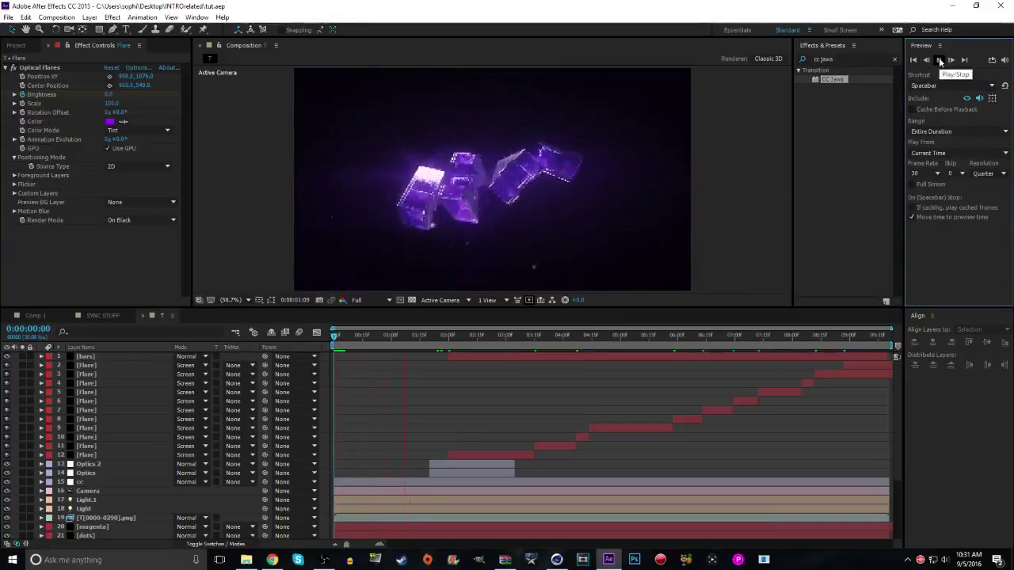
click(940, 61)
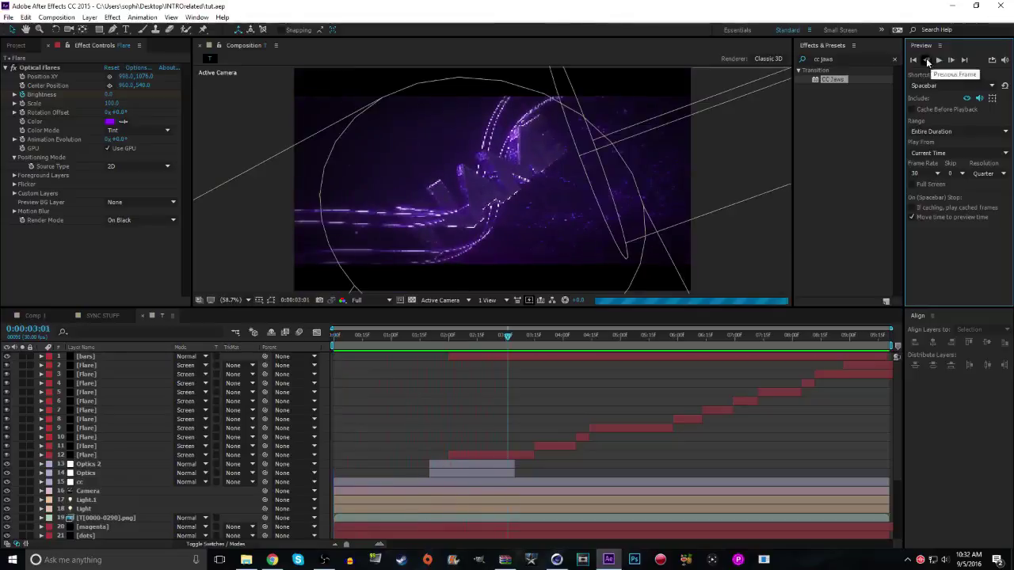
click(914, 61)
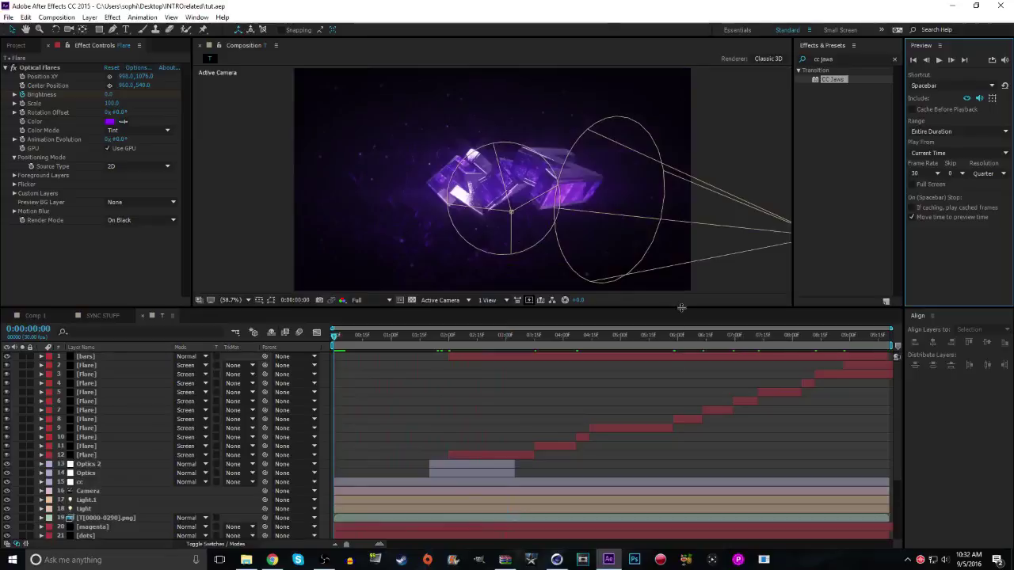
Enlarge the timeline area and look over the premade effect layers in the SYNC STUFF composition
drag(681, 308, 621, 150)
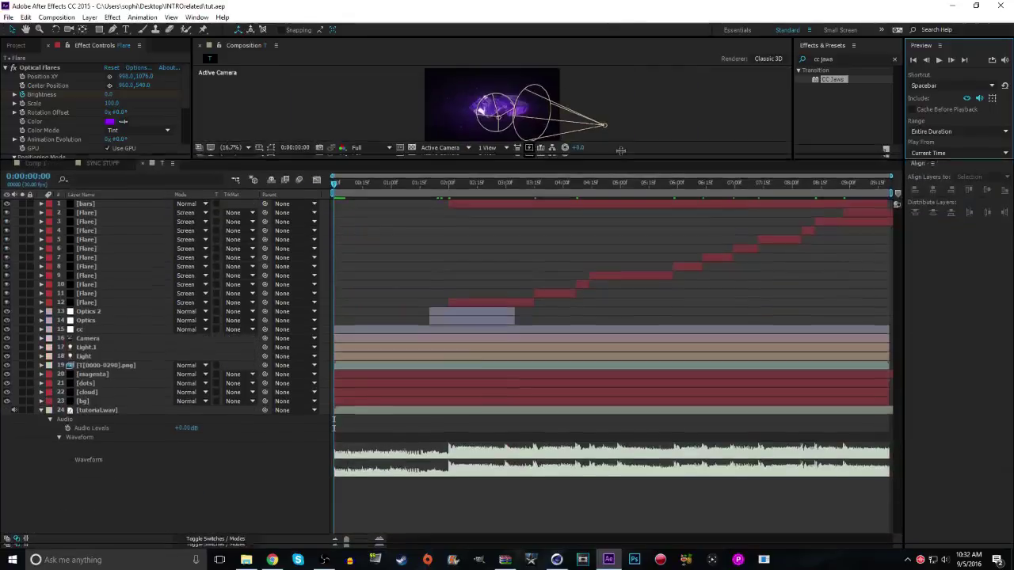
click(99, 162)
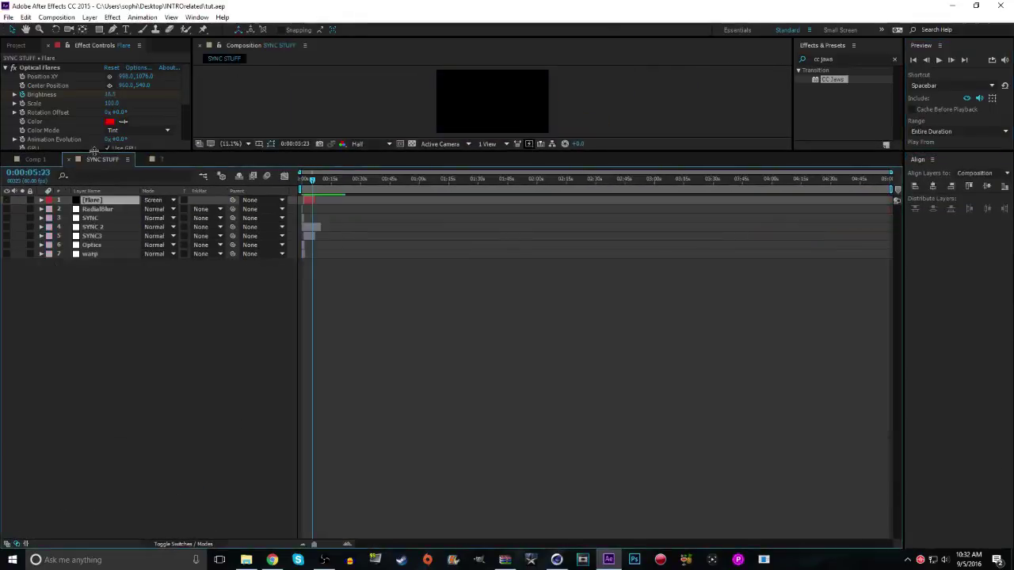
click(85, 342)
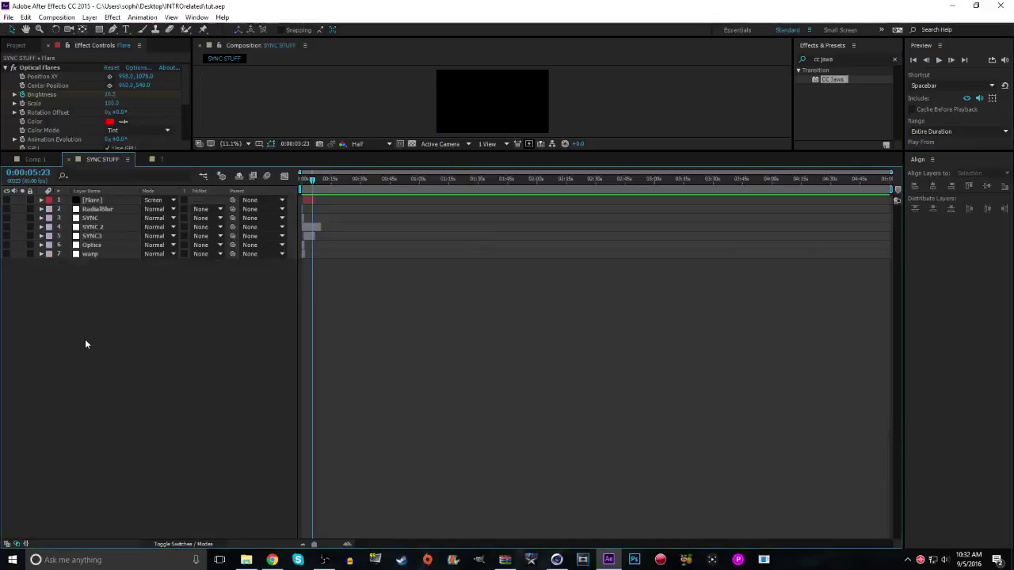
double_click(107, 235)
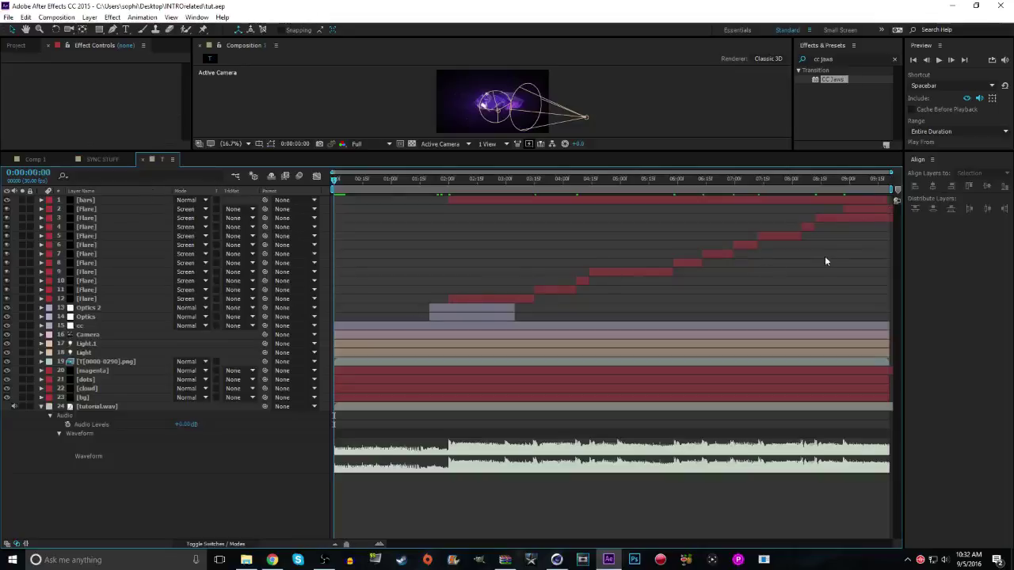
Cut the third layer, a Flare, at 0:00:08:27, delete the part after the cut, save the project and open the SYNC STUFF composition
click(845, 180)
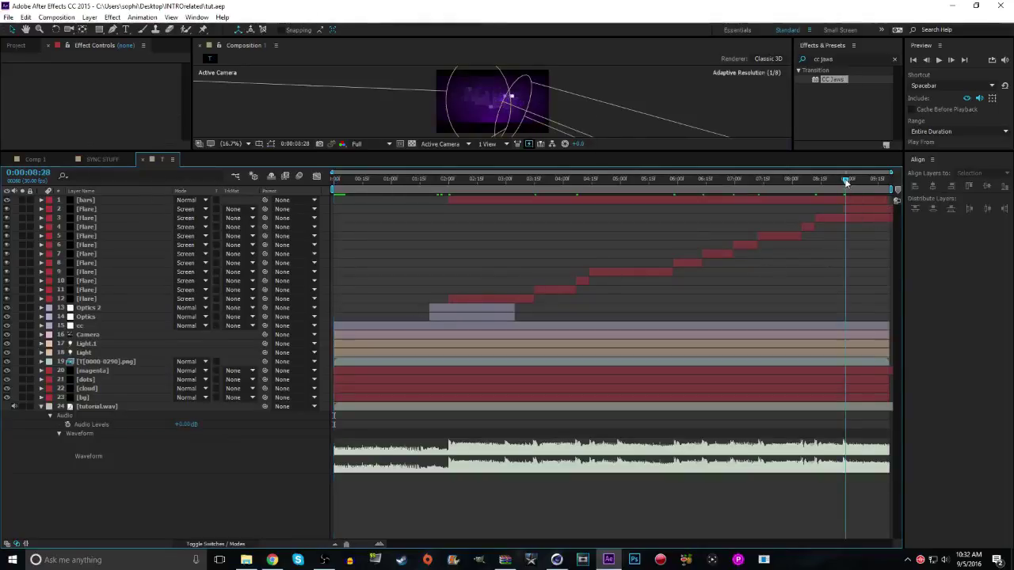
click(853, 219)
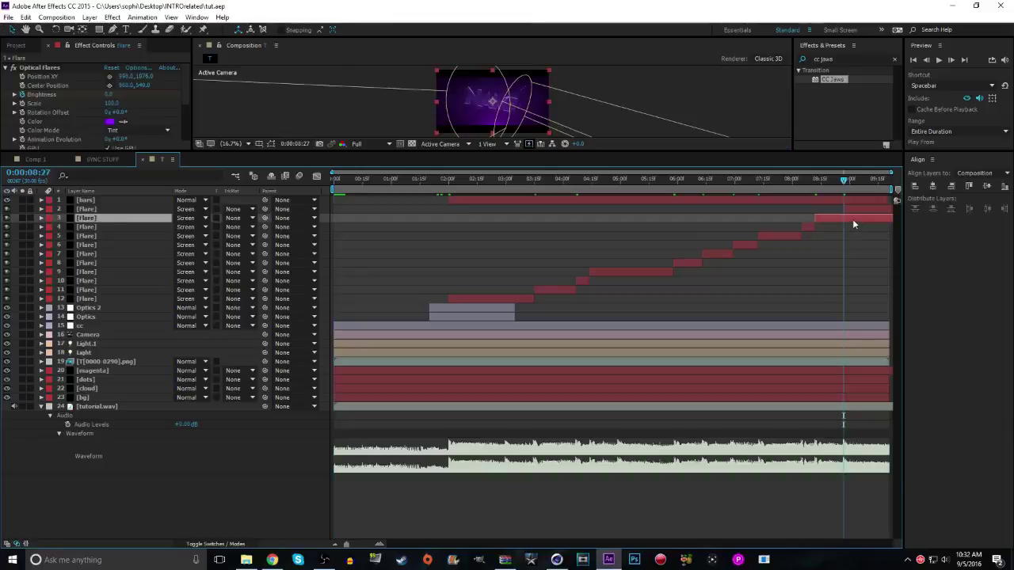
key(ctrl+shift+d)
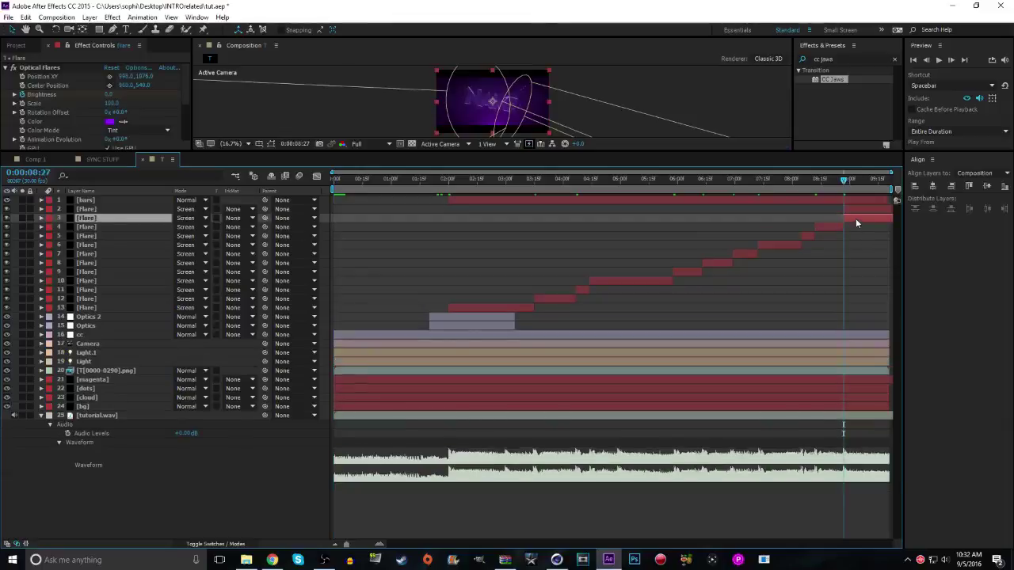
key(Delete)
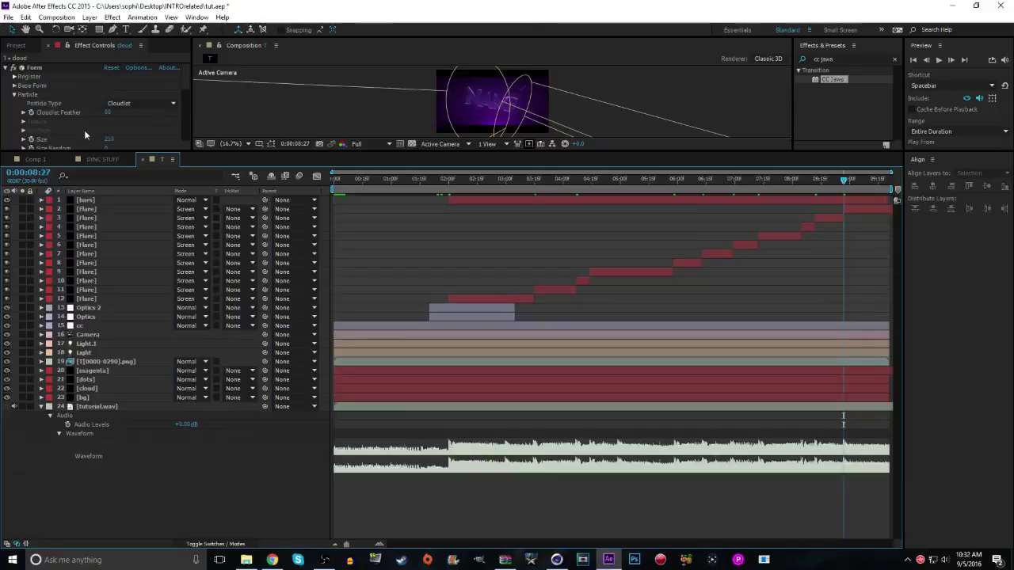
key(ctrl+s)
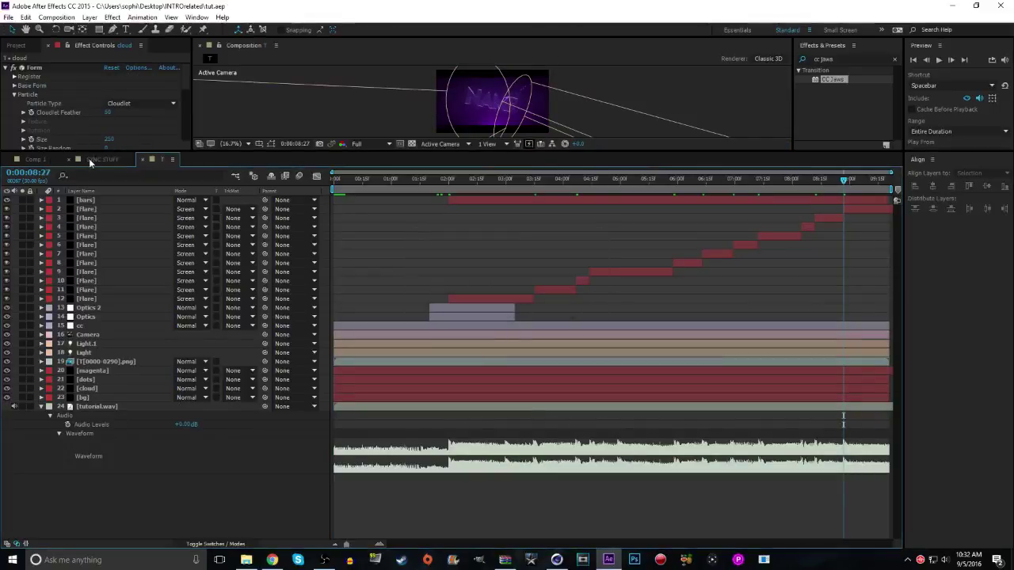
click(89, 158)
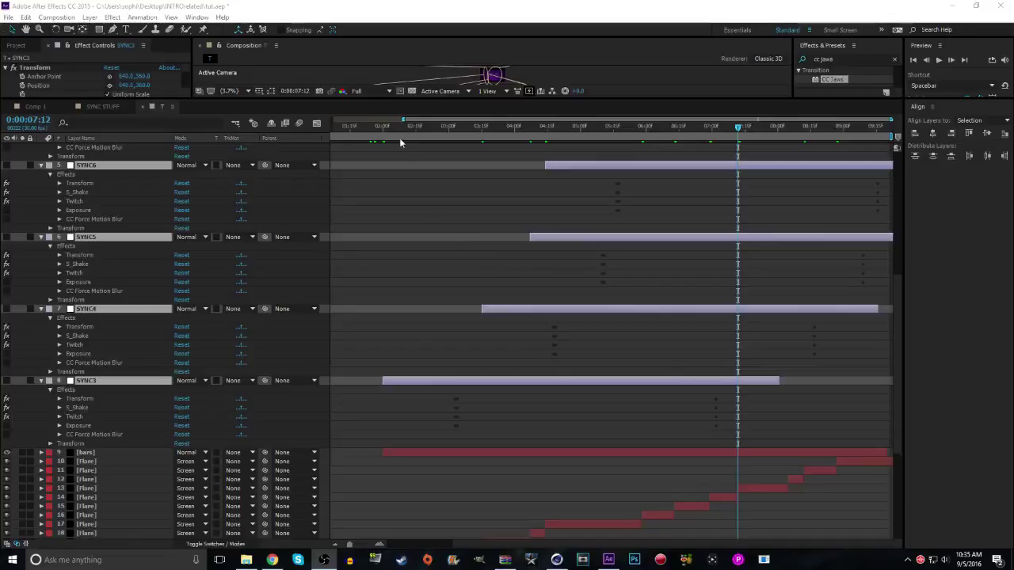
Trim the start of the selected SYNC layers to their first effect keyframes, using SYNC3's Scale keyframe at 0:00:03:03
drag(391, 128, 382, 133)
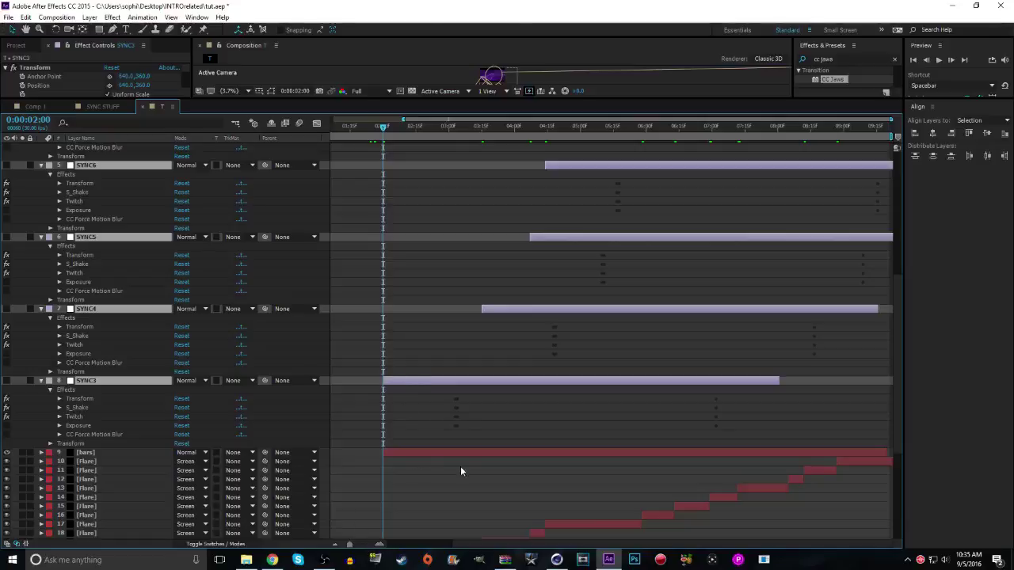
scroll(619, 474, down, 3)
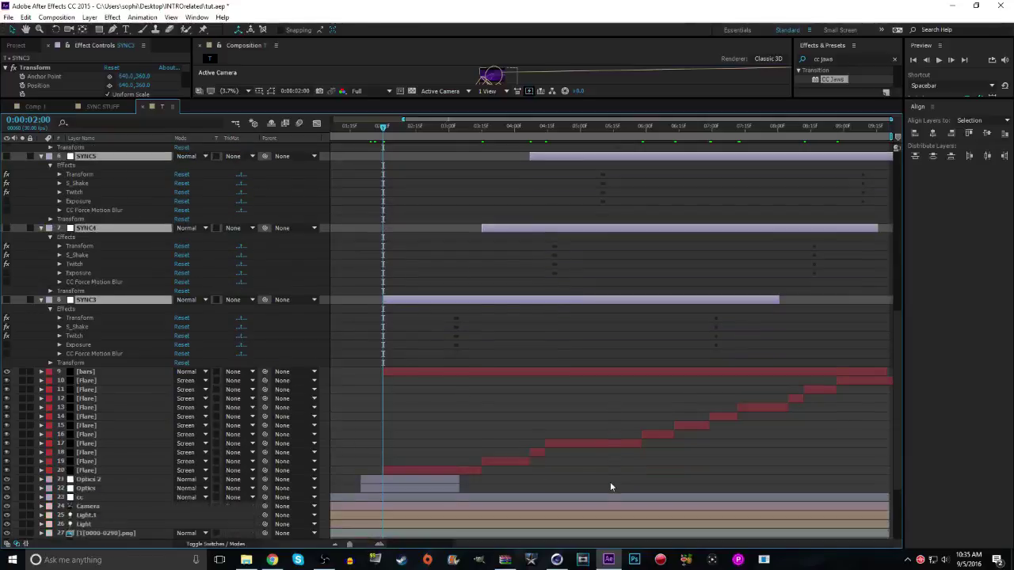
scroll(509, 478, up, 2)
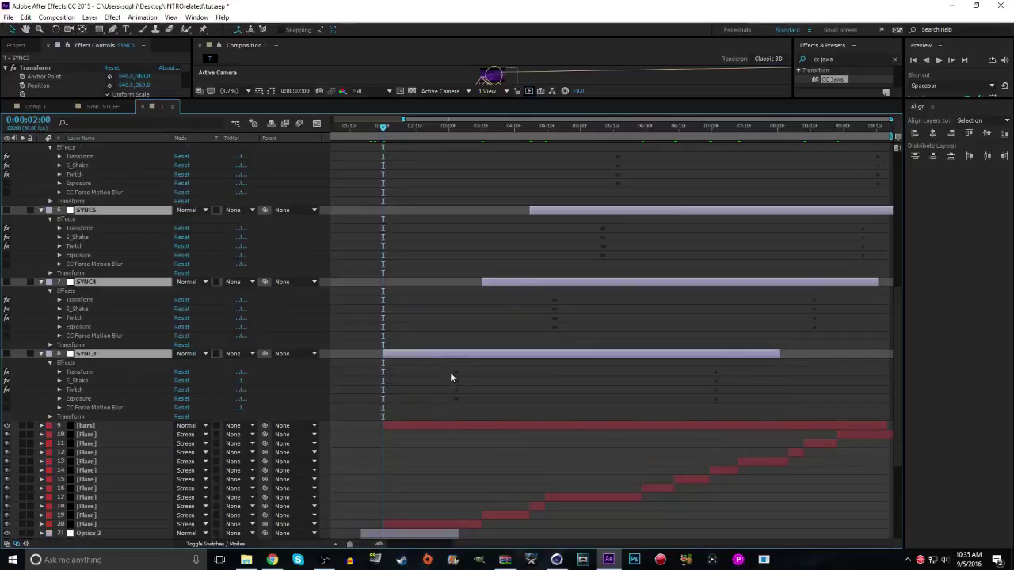
click(59, 371)
click(464, 129)
drag(465, 132, 455, 128)
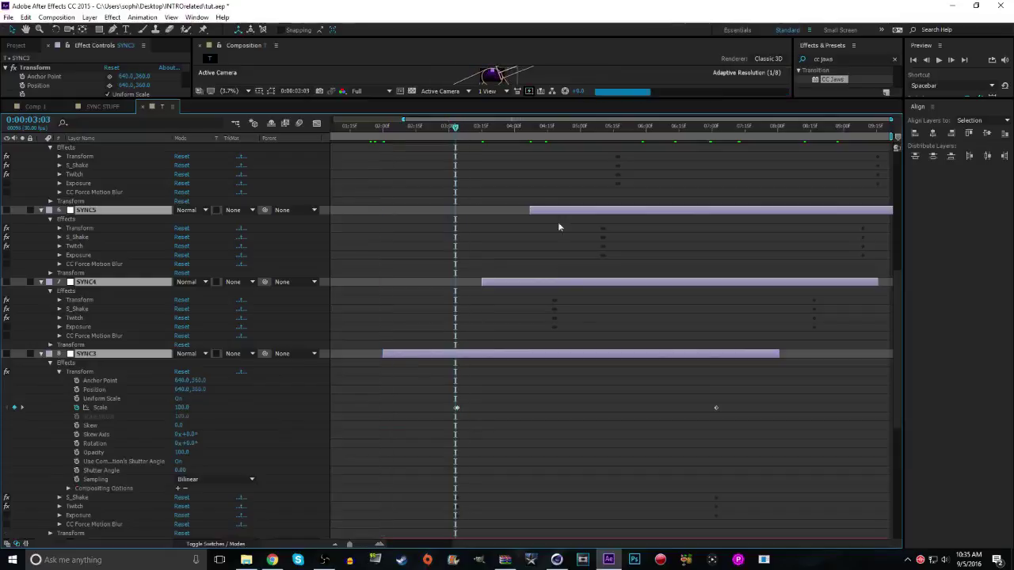
drag(381, 354, 454, 362)
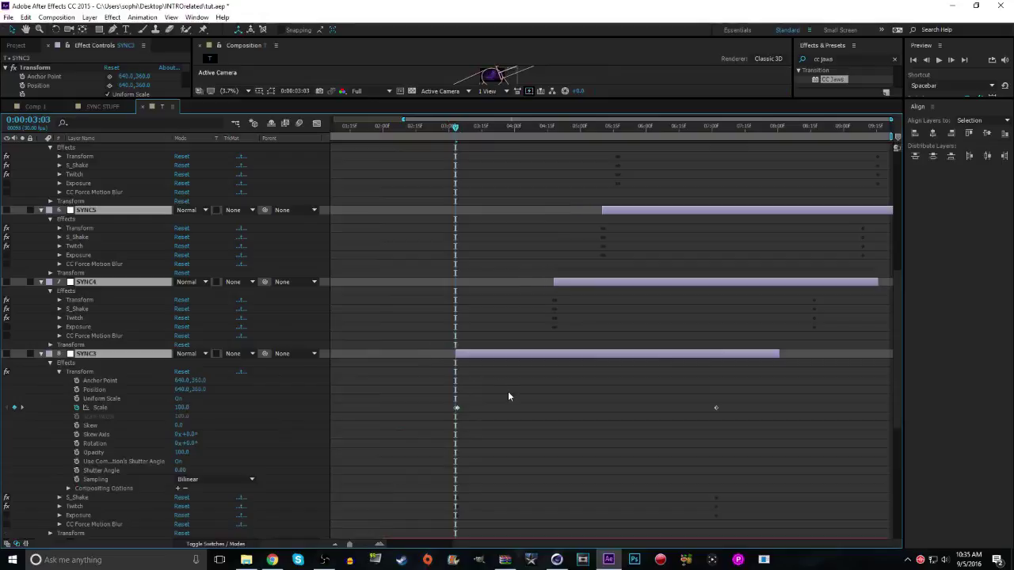
Shift all selected SYNC layers earlier together so that SYNC3 starts at the beat at 0:00:02:01
scroll(499, 394, down, 2)
scroll(388, 160, down, 3)
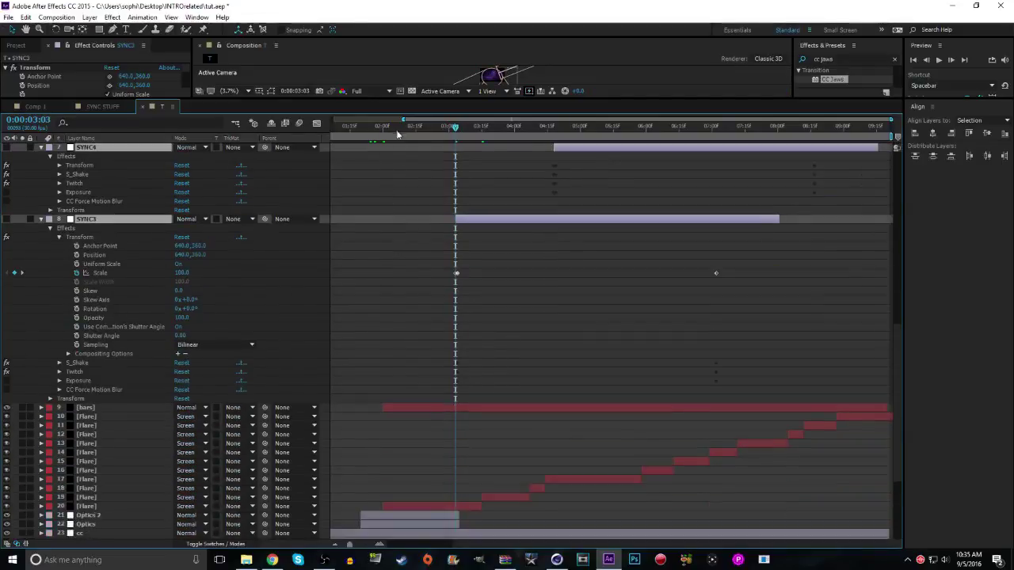
drag(399, 134, 385, 135)
scroll(483, 289, up, 3)
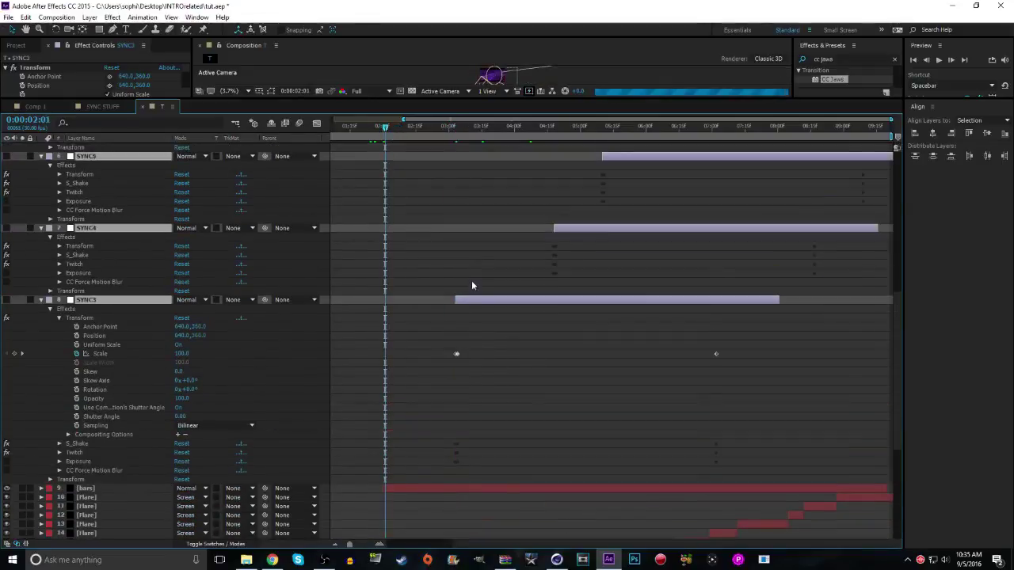
drag(470, 304, 399, 303)
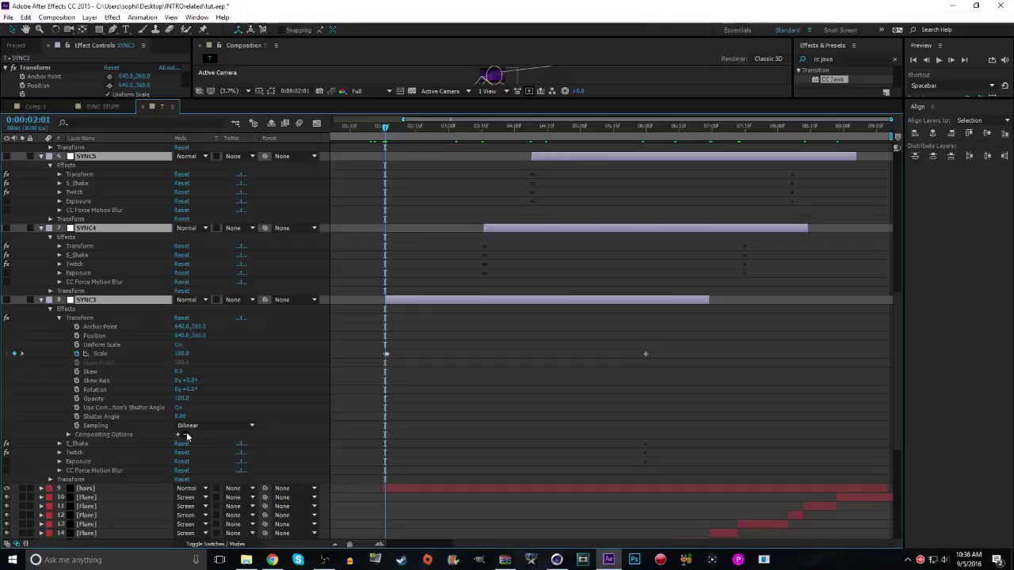
Deselect the layers and collapse the properties of SYNC4 through SYNC10, leaving only SYNC3 expanded
click(536, 459)
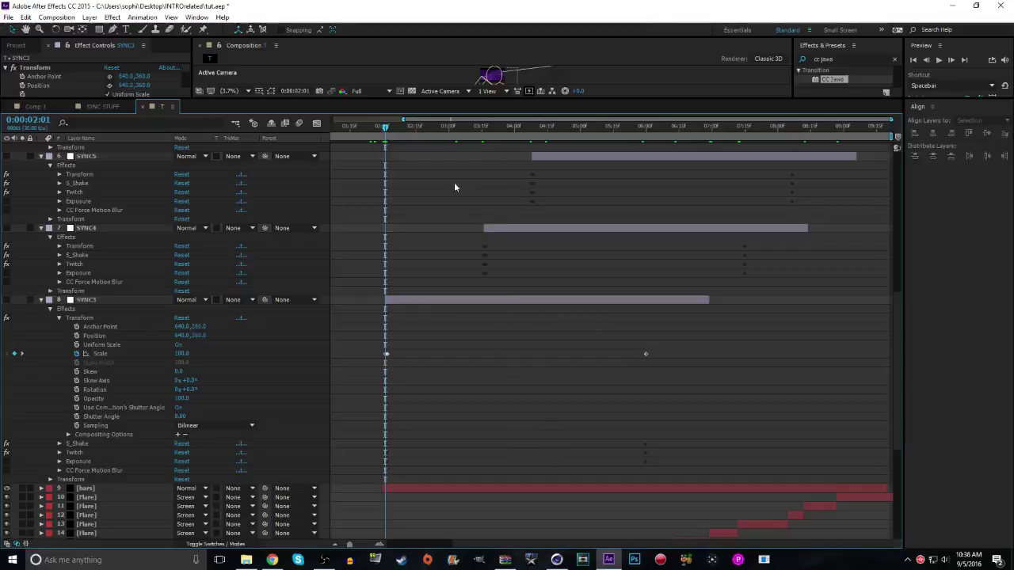
click(41, 229)
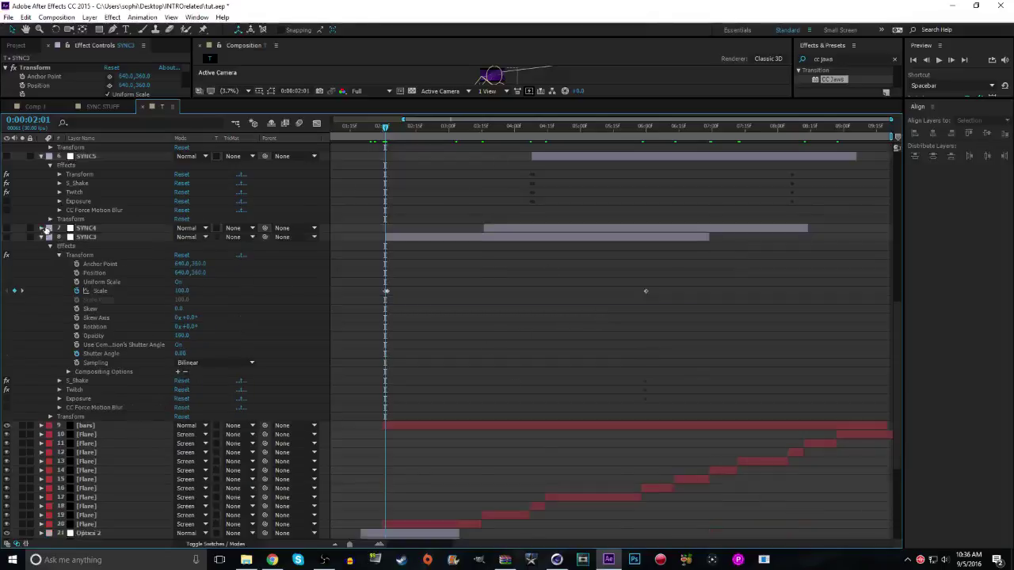
click(41, 157)
scroll(60, 257, up, 5)
scroll(59, 257, up, 2)
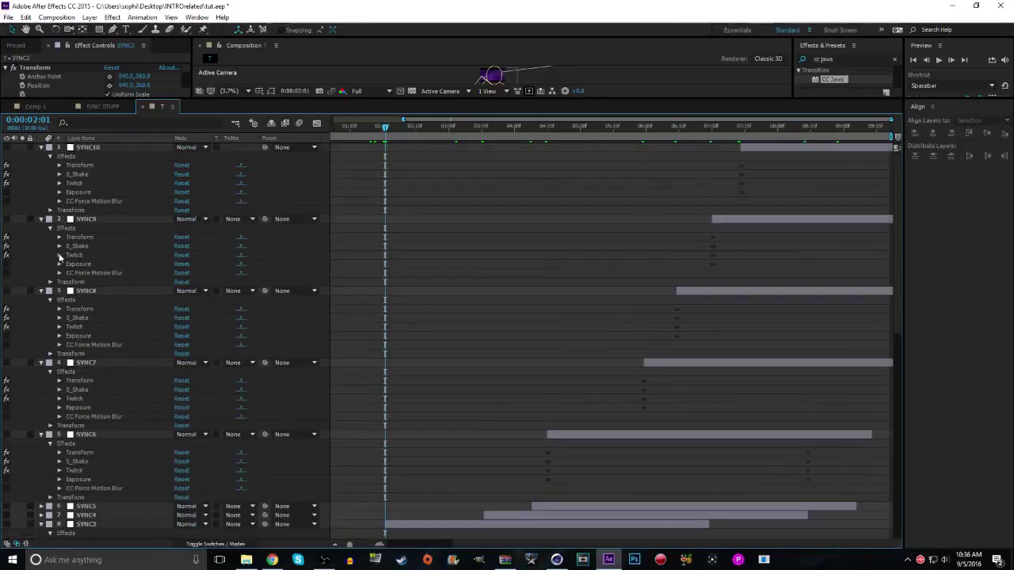
click(41, 156)
click(41, 164)
click(41, 165)
click(41, 165)
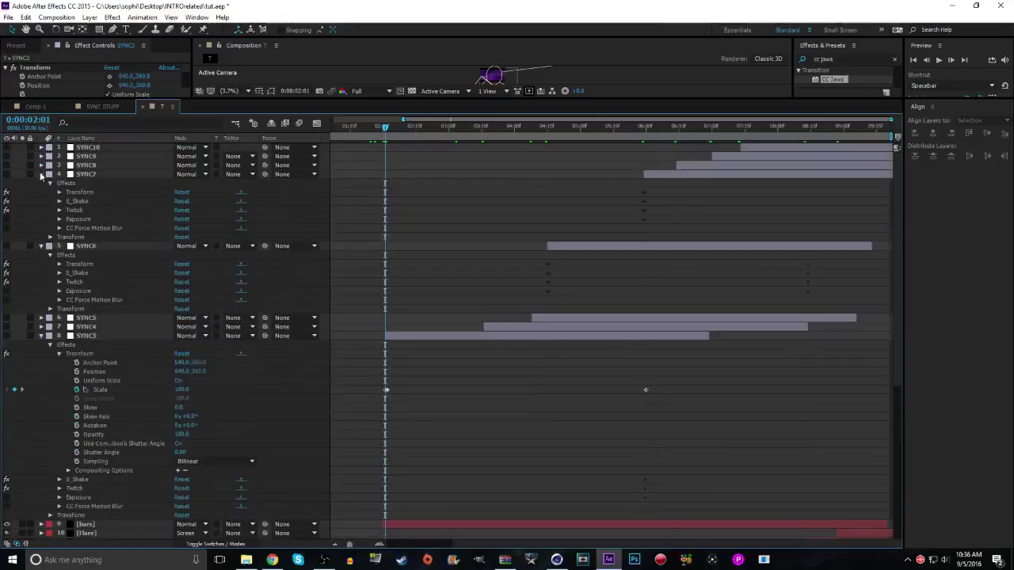
click(41, 173)
click(41, 183)
Move SYNC3's ending Scale, S_Shake Amplitude and Twitch Amount keyframes to 0:00:03:16, where SYNC4 starts
click(483, 125)
click(59, 362)
click(60, 353)
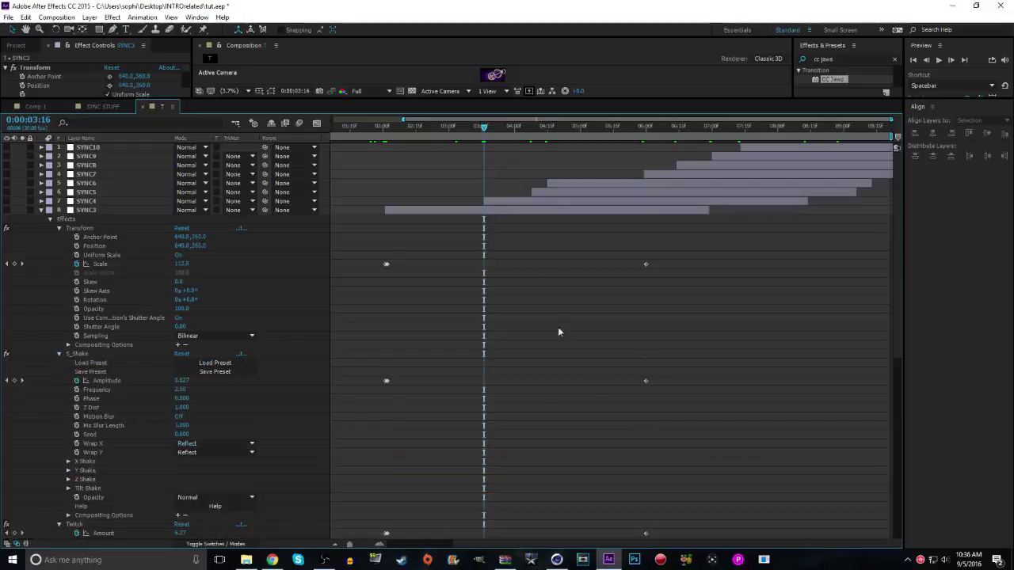
scroll(725, 460, down, 3)
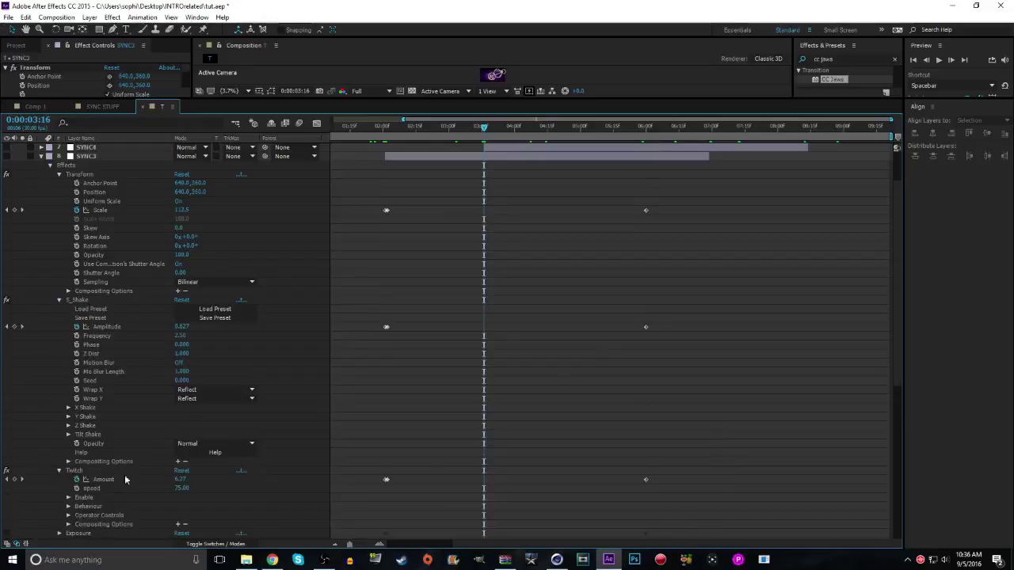
drag(657, 508, 484, 215)
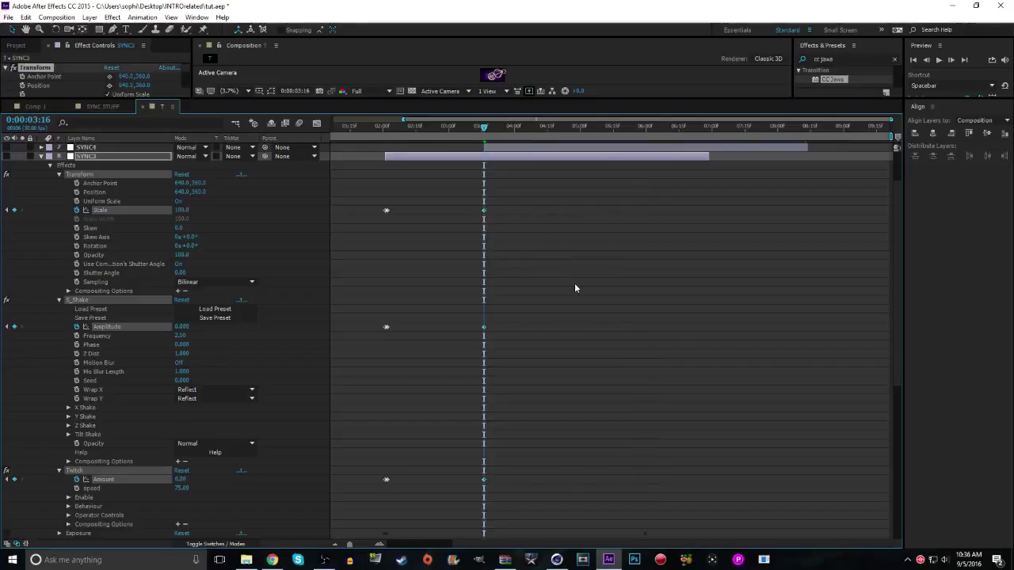
scroll(625, 300, up, 3)
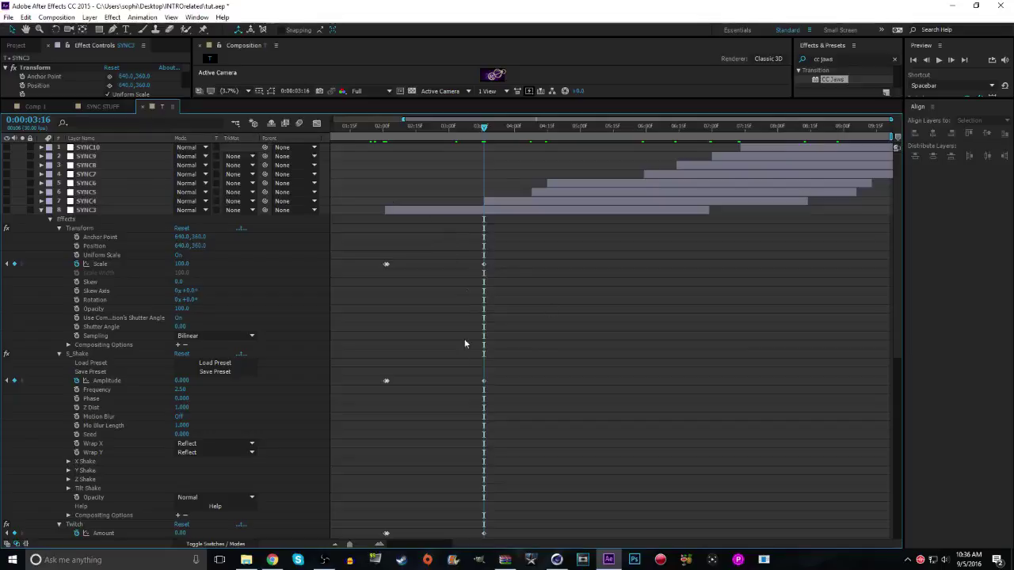
scroll(534, 483, down, 1)
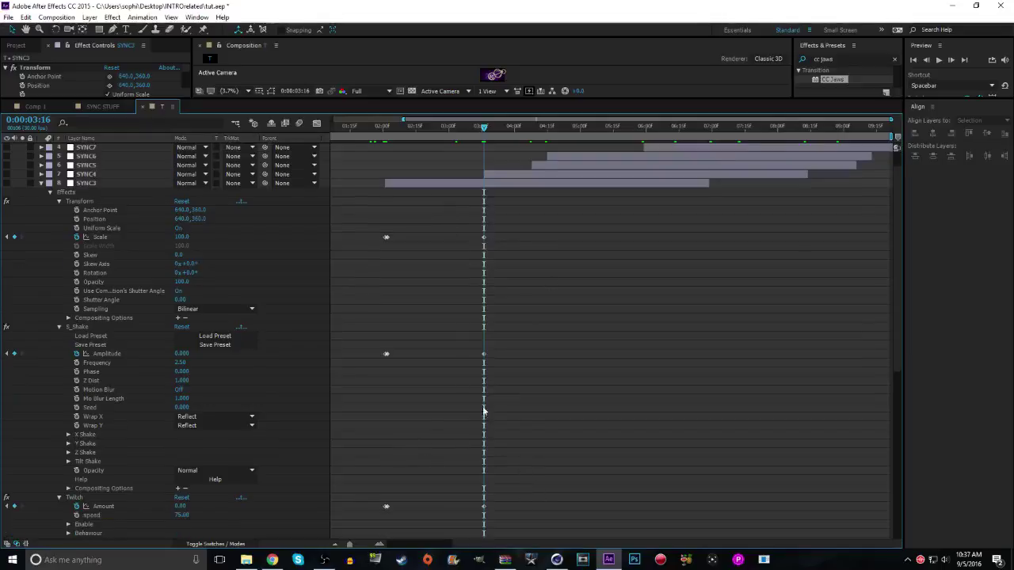
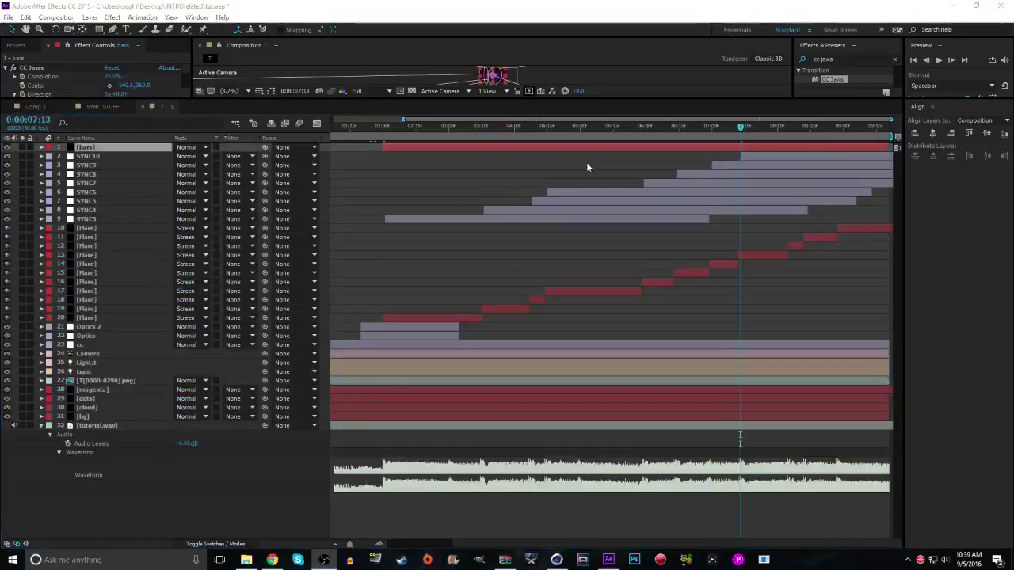
Trim the ends of SYNC3, SYNC4, SYNC5 and SYNC6 to where each following SYNC layer starts, saving the project along the way
drag(709, 220, 483, 220)
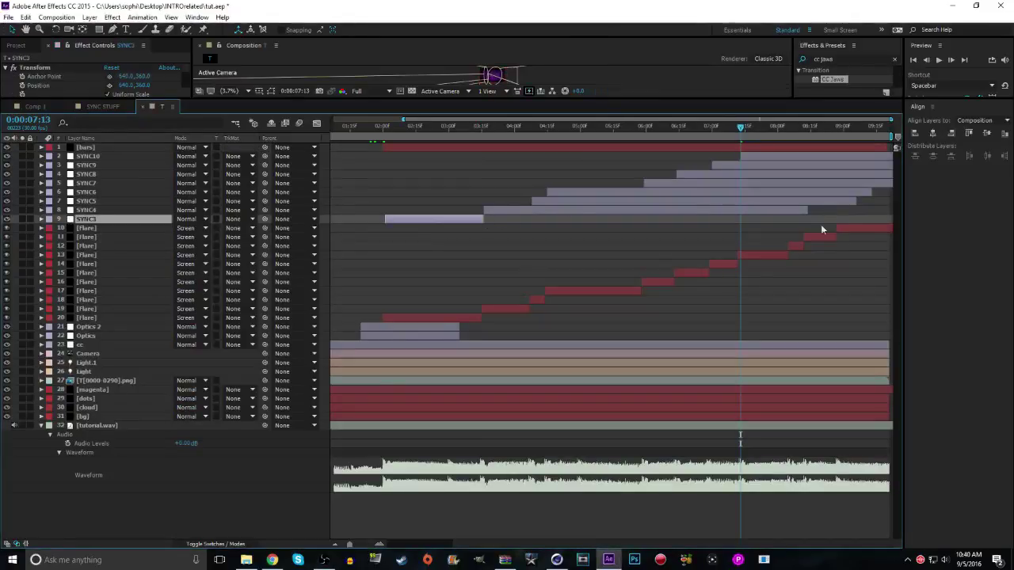
drag(808, 210, 533, 212)
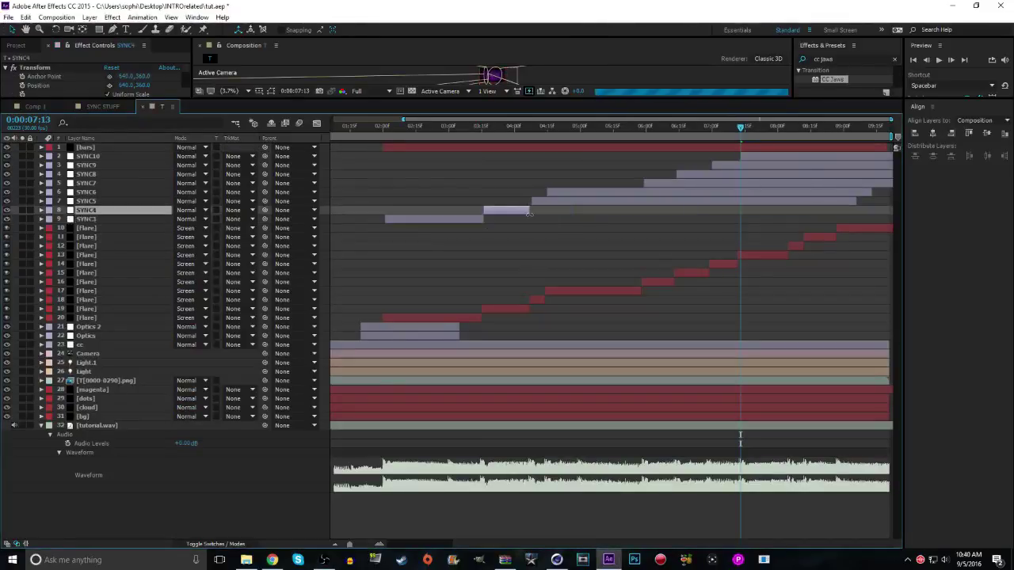
drag(856, 202, 548, 201)
key(ctrl+s)
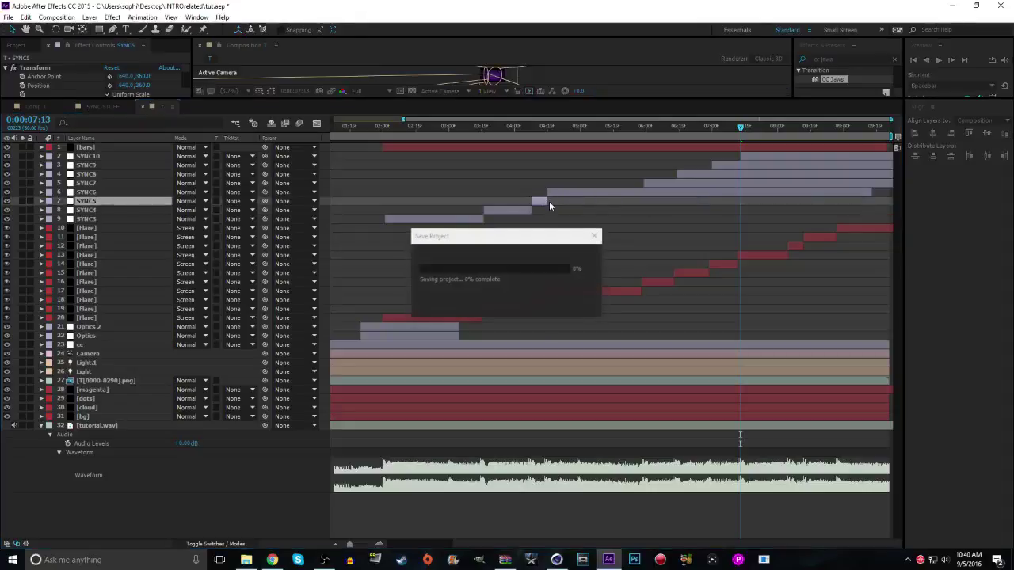
drag(874, 192, 644, 192)
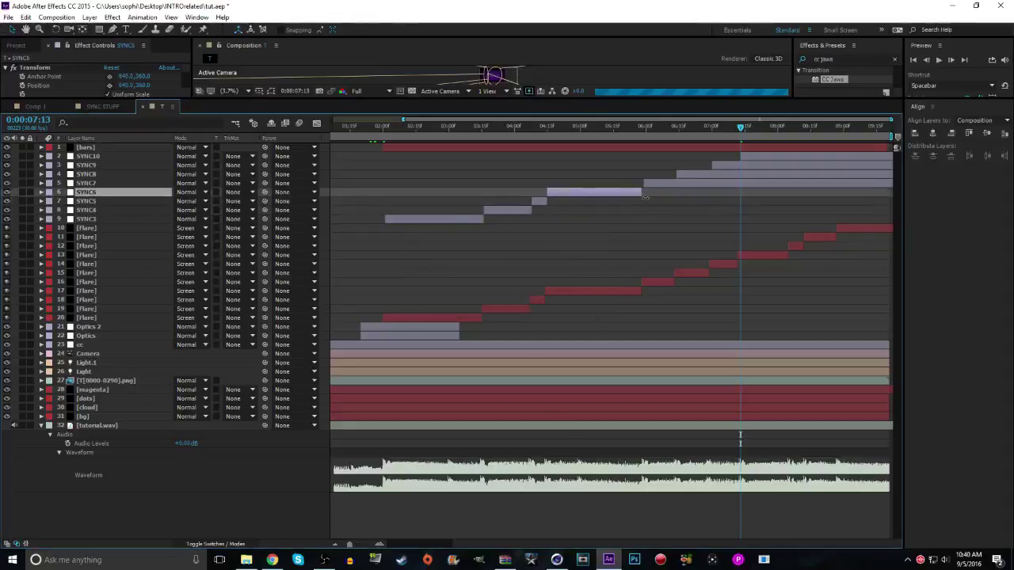
Split SYNC7 at 0:00:06:14, where SYNC8 starts, and delete the part after the cut
click(679, 128)
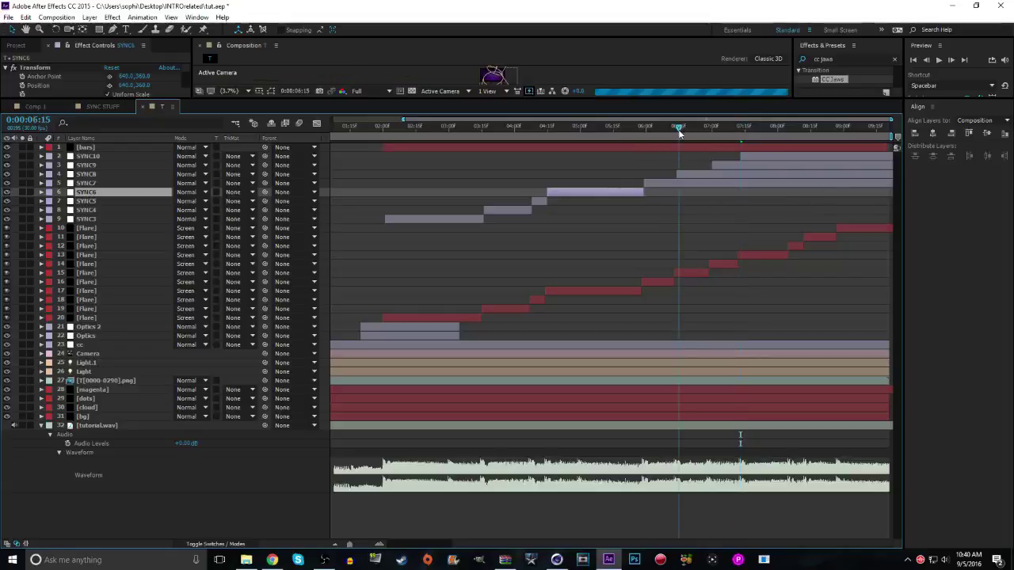
click(660, 186)
key(ctrl+shift+d)
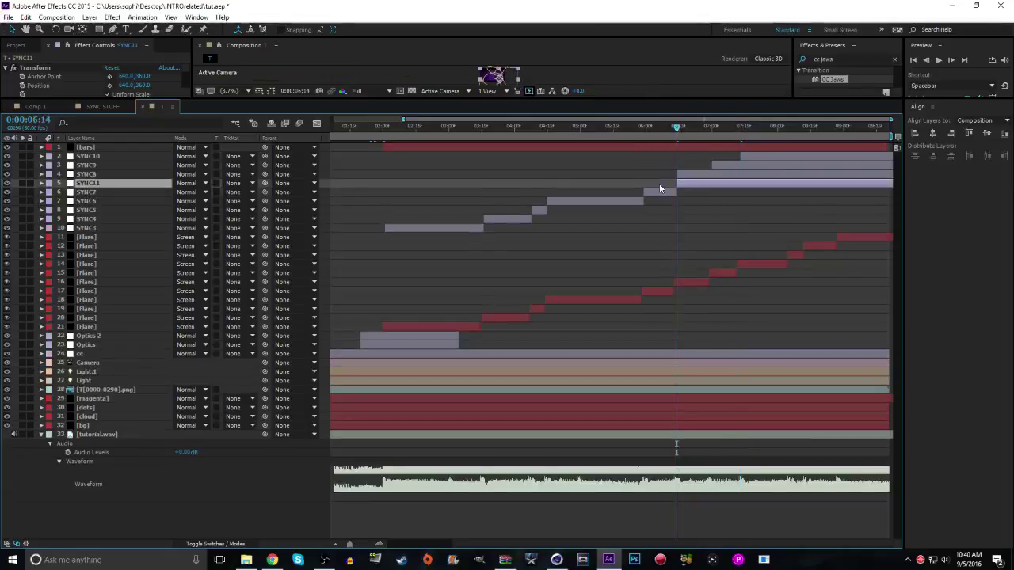
key(Delete)
Split SYNC8 at 0:00:07:00, where SYNC9 starts, and delete the part after the cut
click(710, 129)
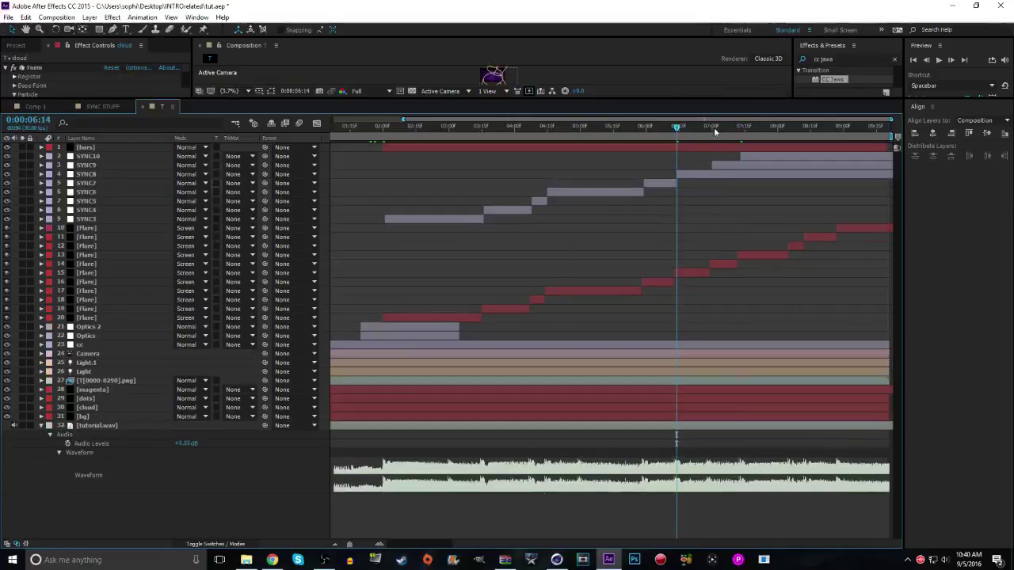
click(692, 176)
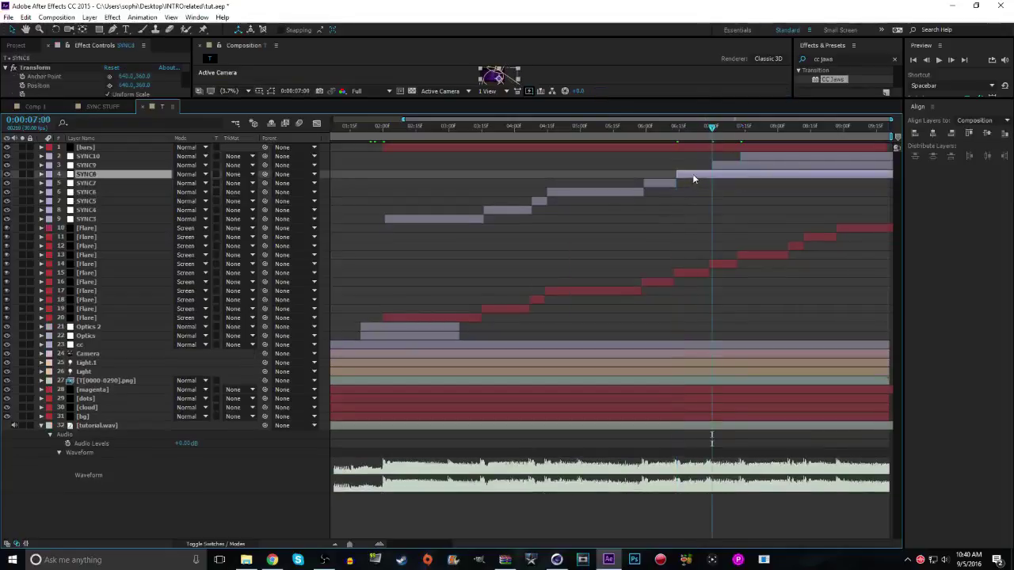
key(ctrl+shift+d)
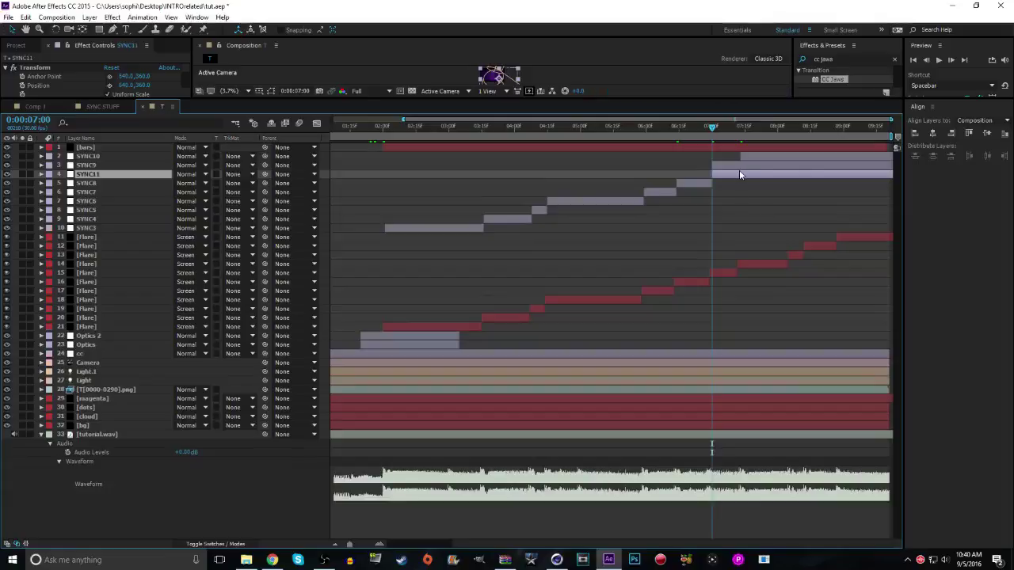
key(Delete)
Split SYNC9 at 0:00:07:13, where SYNC10 starts, and delete the part after the cut
click(742, 129)
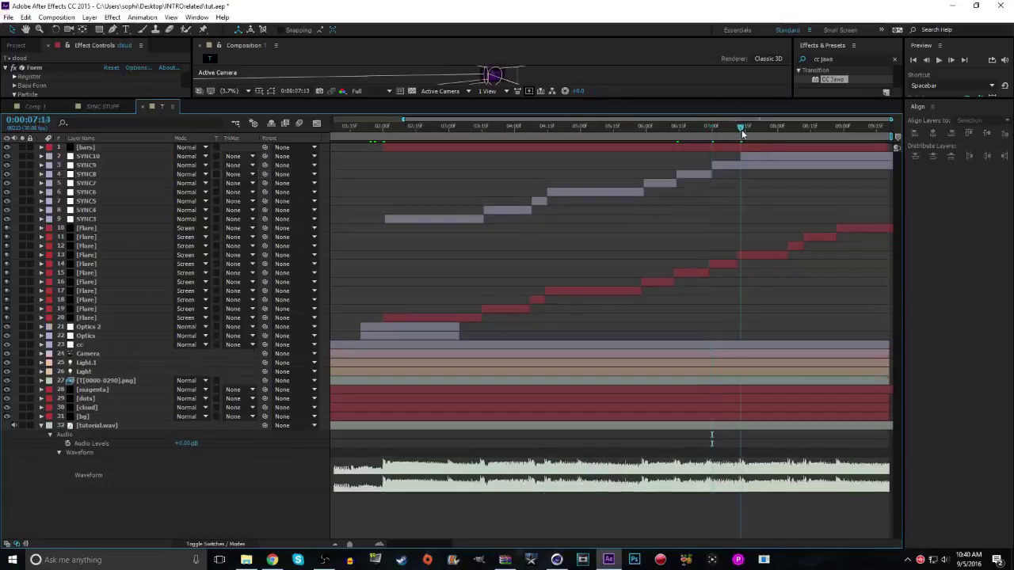
click(741, 128)
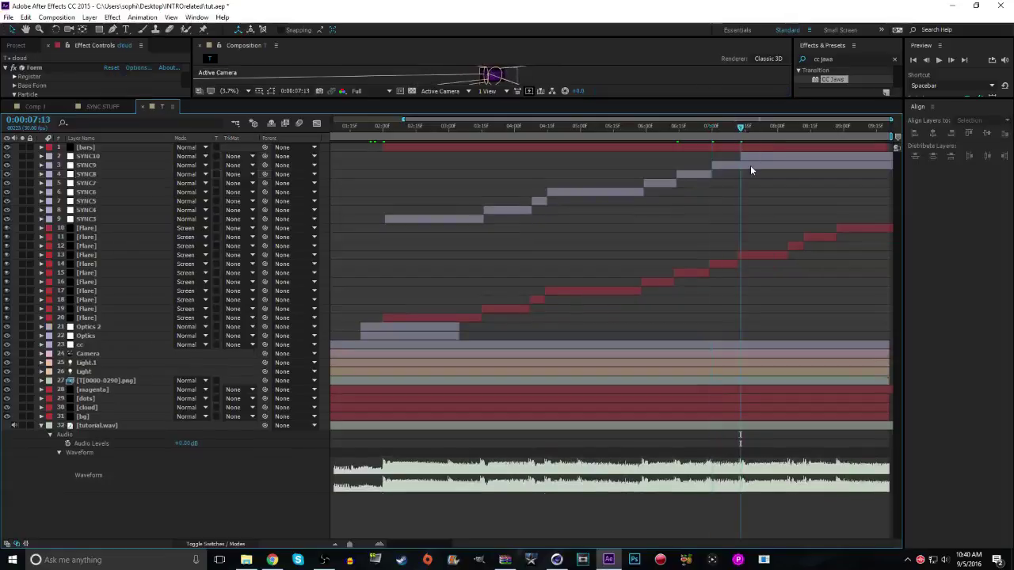
click(750, 166)
key(ctrl+shift+d)
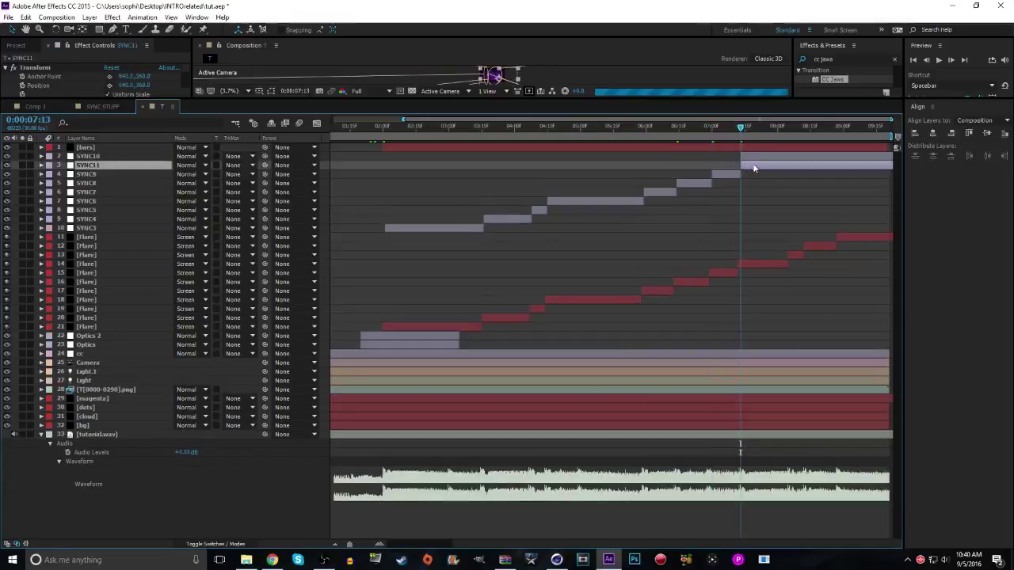
key(Delete)
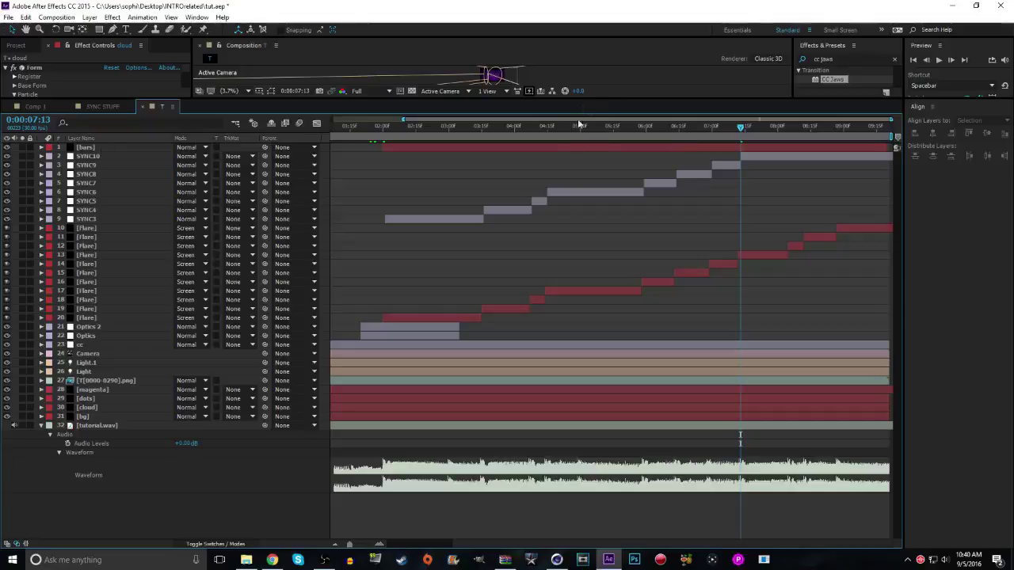
Extend the work area to the end of composition T and play it from the start with audio to check the sync
drag(604, 99, 580, 287)
click(913, 61)
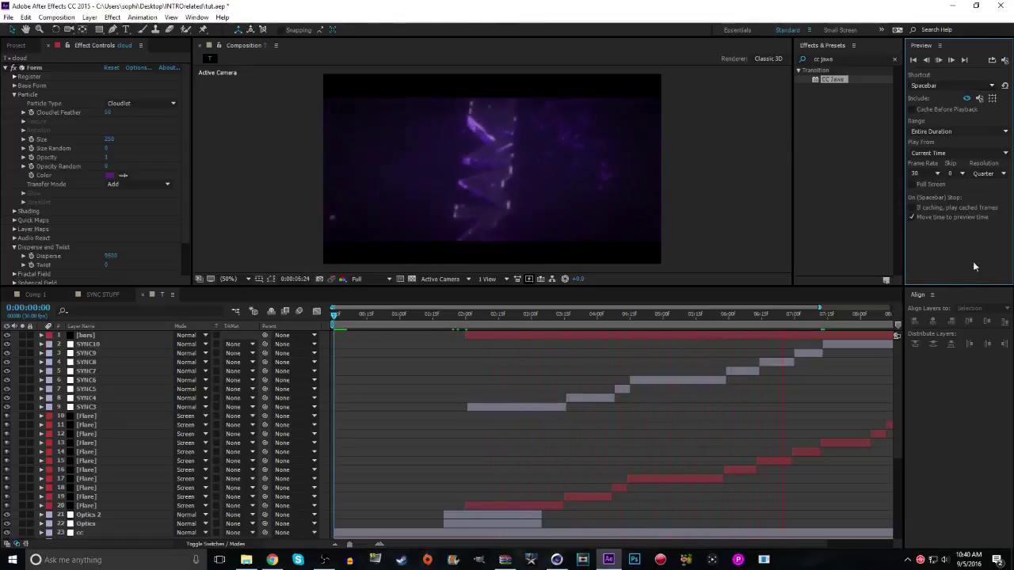
drag(821, 307, 990, 320)
click(936, 61)
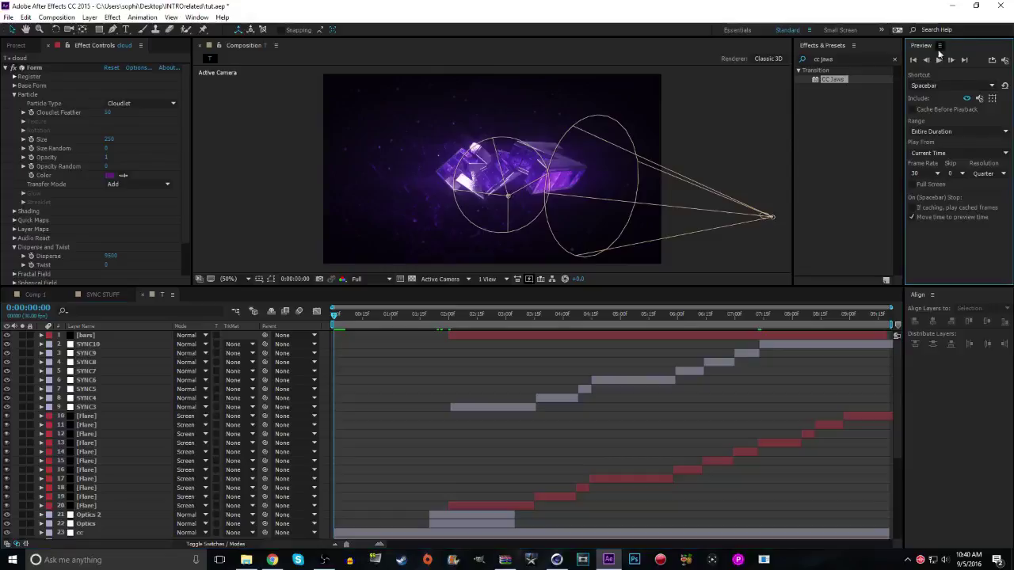
click(939, 59)
click(914, 62)
click(939, 61)
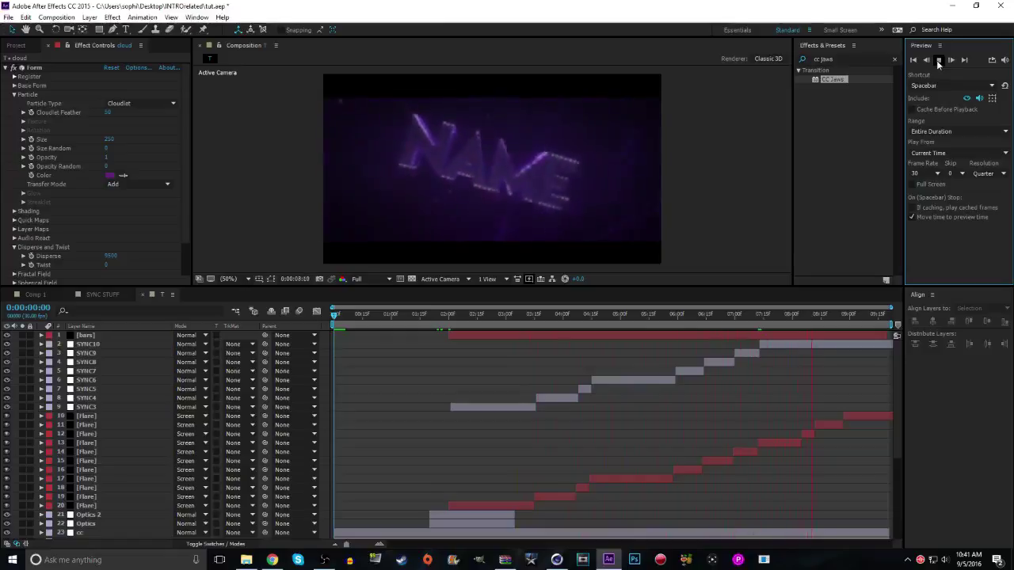
key(space)
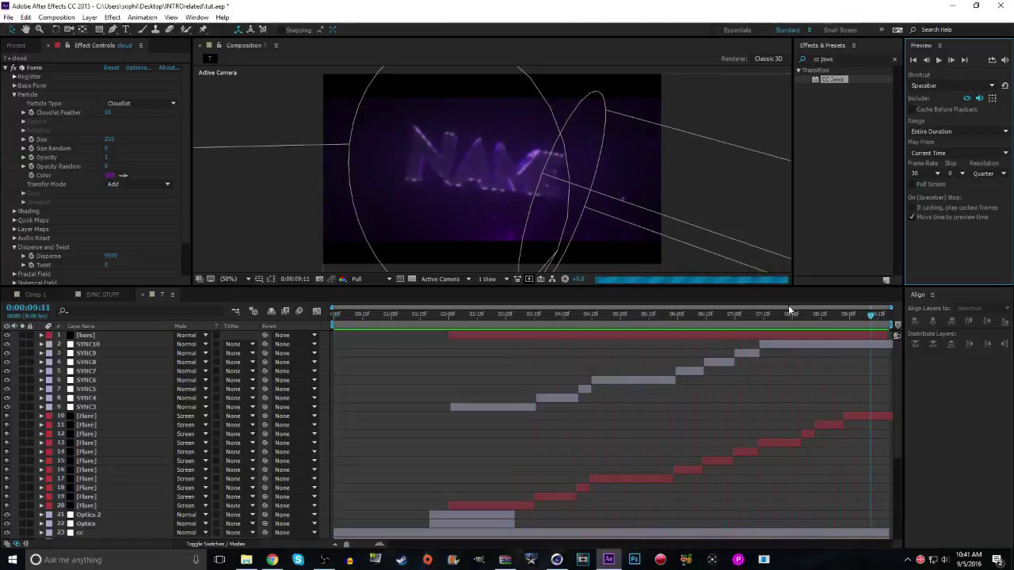
Set the current time to 0:00:08:04, where the next flare starts, and duplicate SYNC10 three times
drag(775, 325, 800, 321)
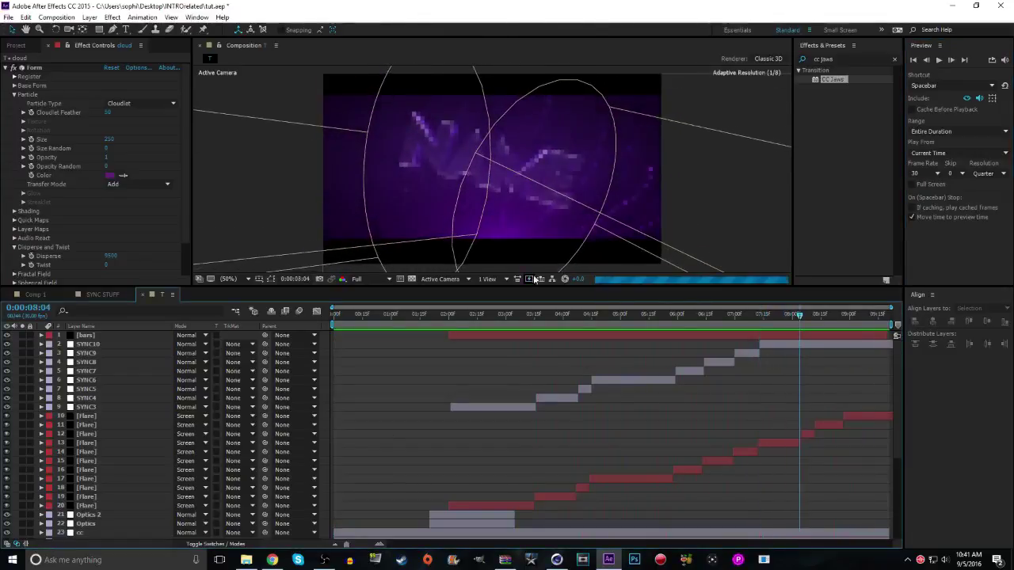
drag(691, 286, 631, 122)
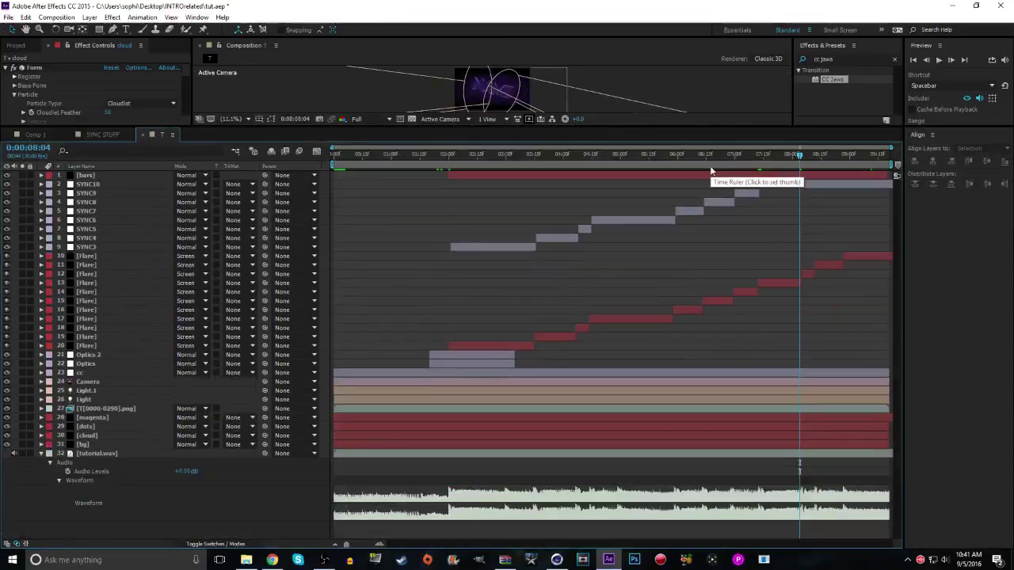
click(767, 187)
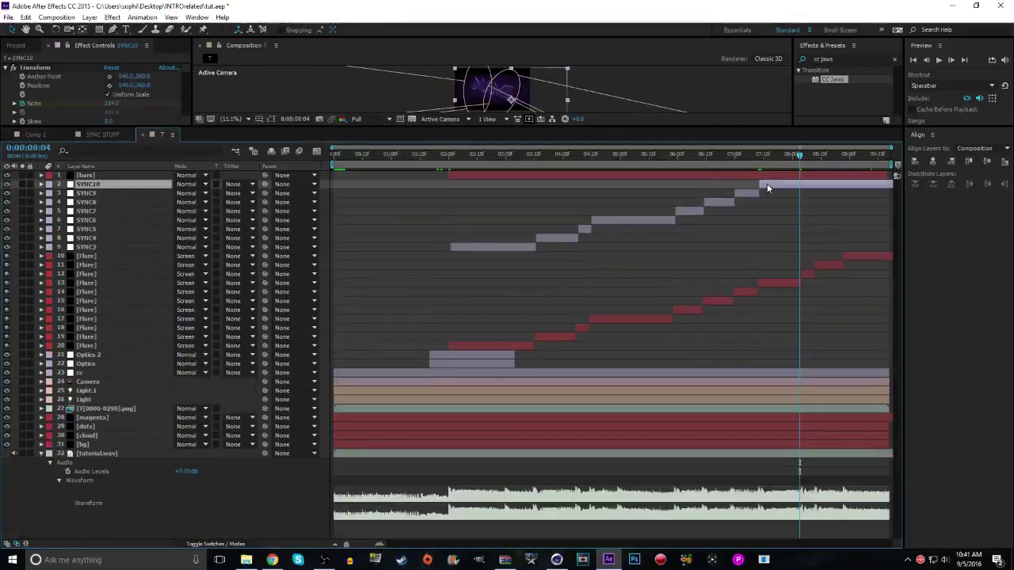
key(ctrl+d)
key(ctrl+d)
key(ctrl+d)
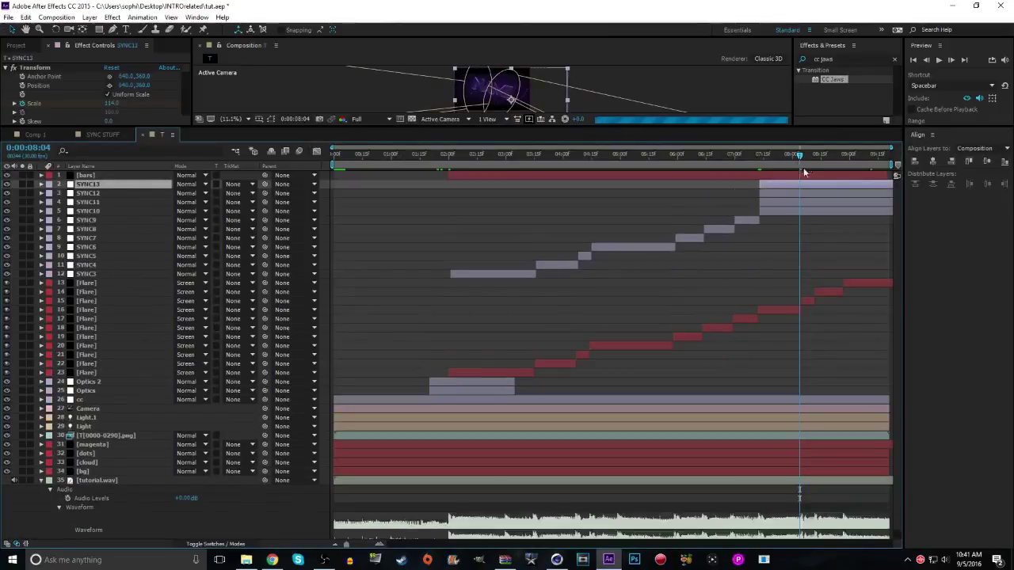
Move the SYNC10 copies so SYNC11 starts at 0:00:08:04, SYNC12 at 0:00:08:12 and SYNC13 at 0:00:08:27
drag(769, 202, 808, 201)
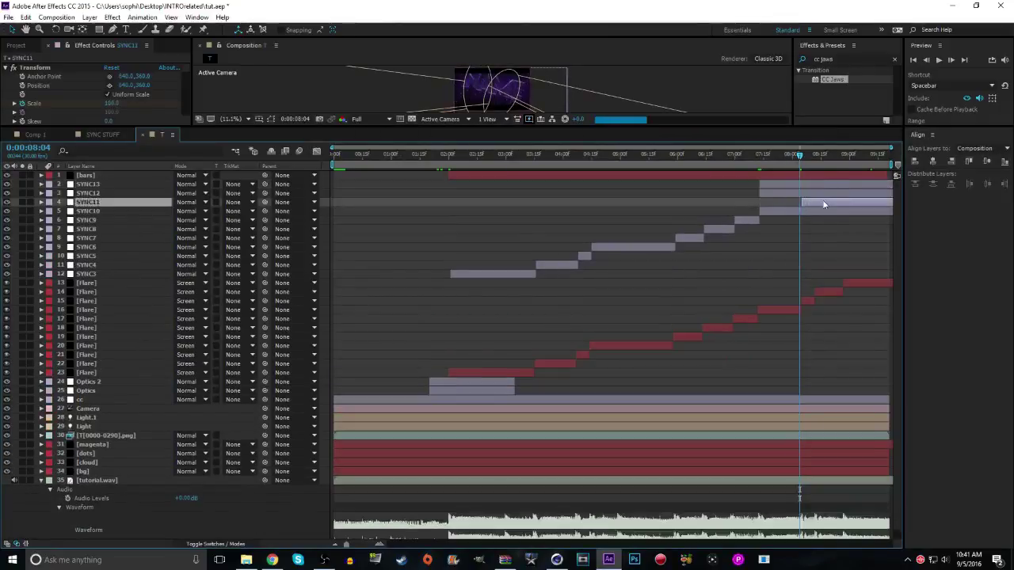
drag(801, 157, 817, 161)
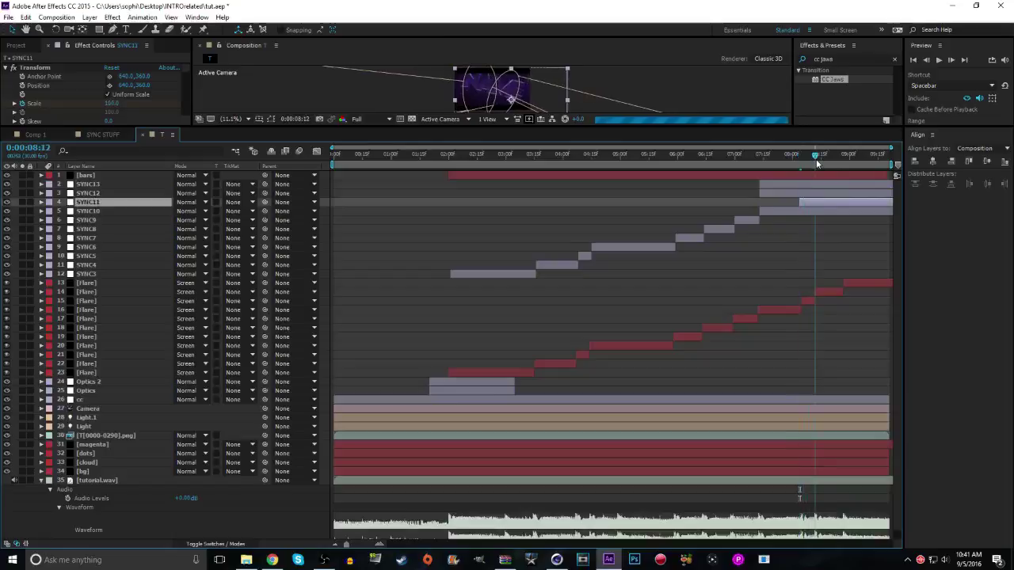
click(810, 193)
key([)
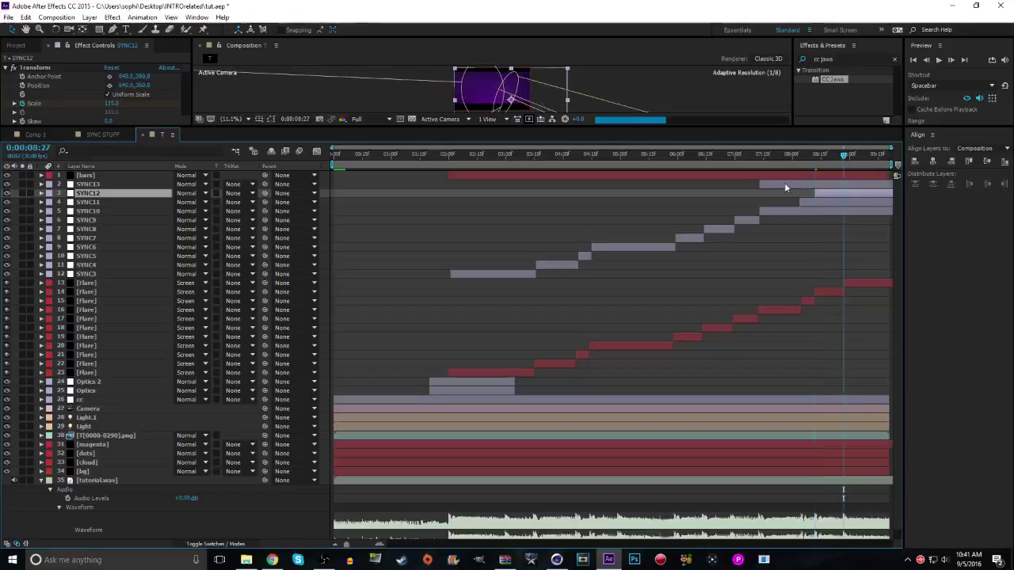
click(851, 184)
key(alt+bracketleft)
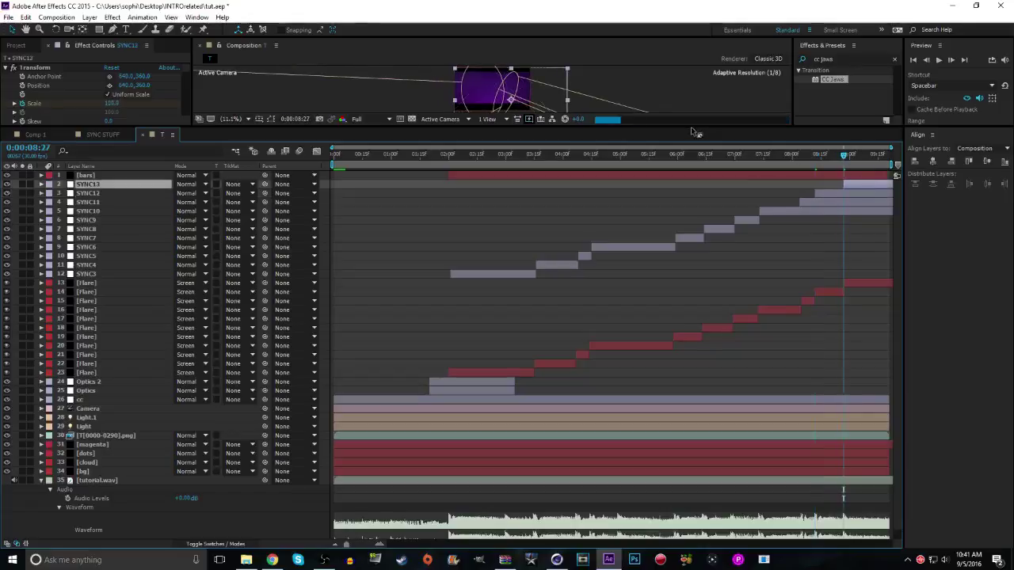
Move SYNC10's ending Scale, S_Shake Amplitude and Twitch Amount keyframes to 0:00:08:04, where SYNC11 starts, and collapse the layer
drag(686, 127, 686, 99)
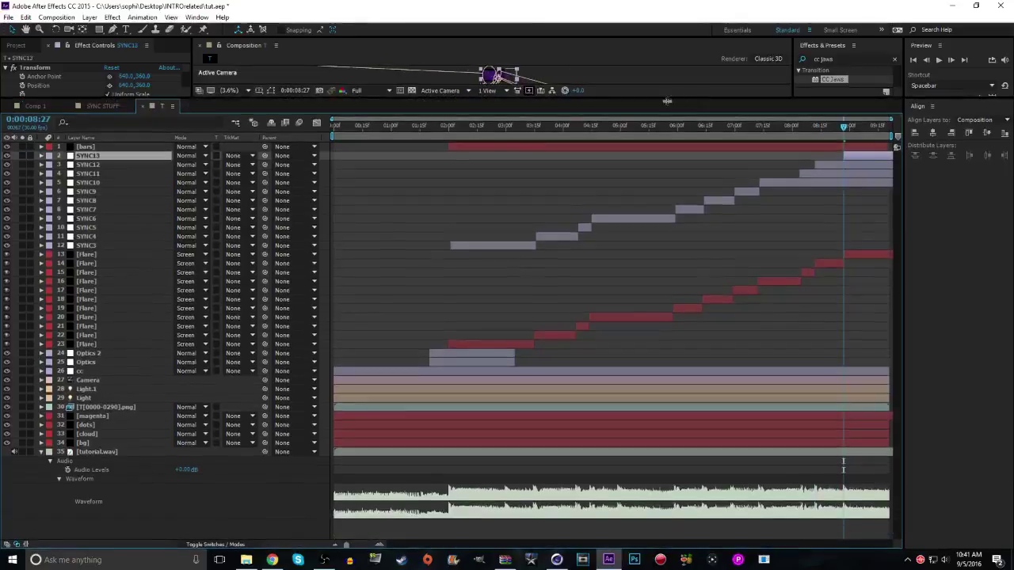
click(824, 175)
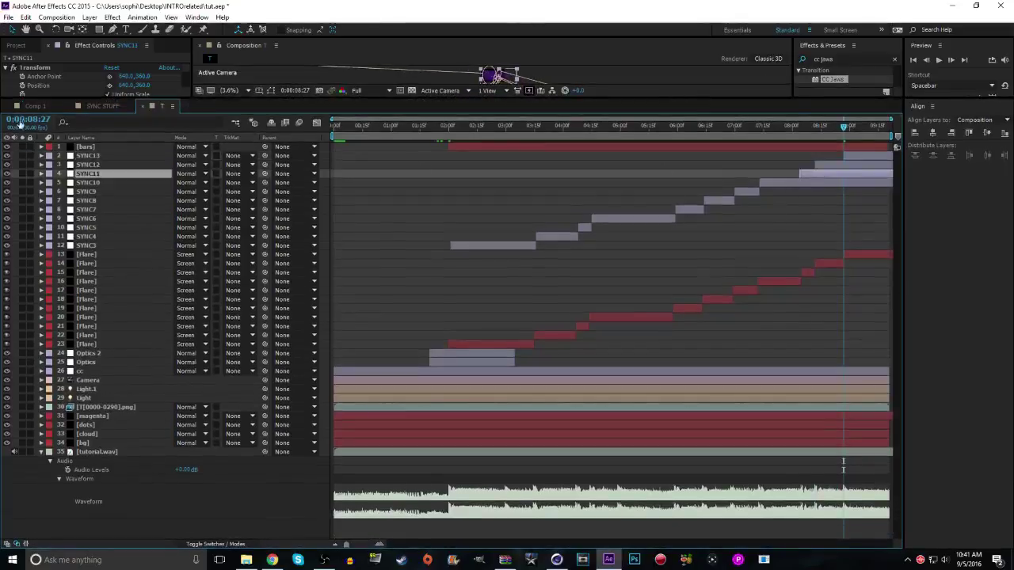
click(41, 174)
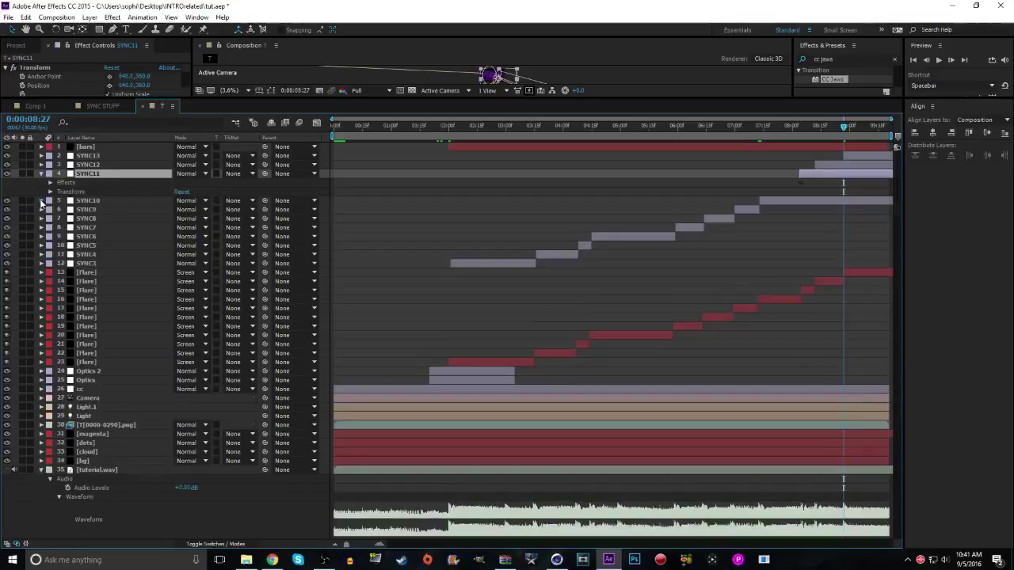
click(41, 200)
click(59, 236)
click(59, 227)
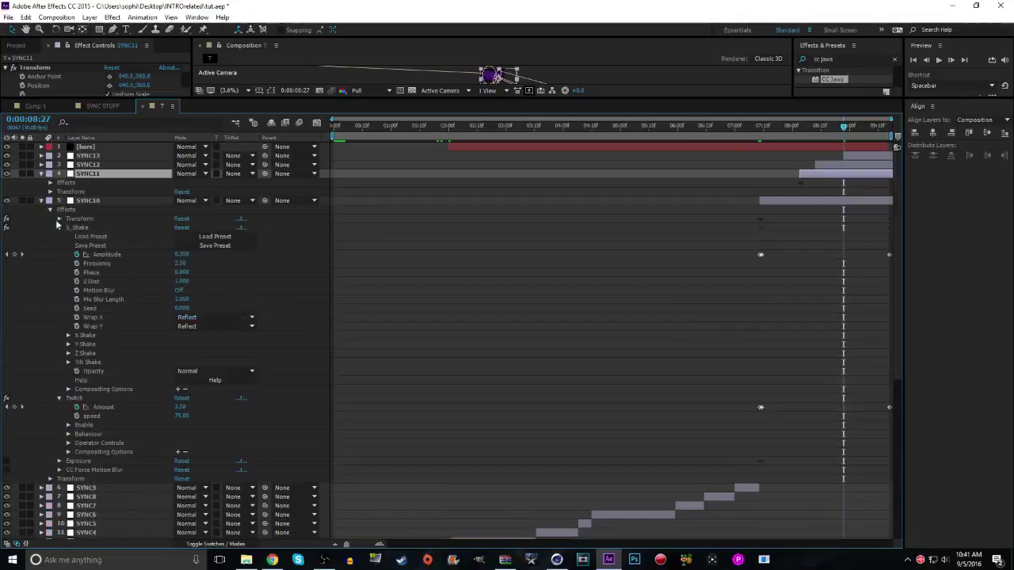
click(59, 218)
drag(799, 129, 800, 136)
drag(851, 223, 819, 247)
click(798, 531)
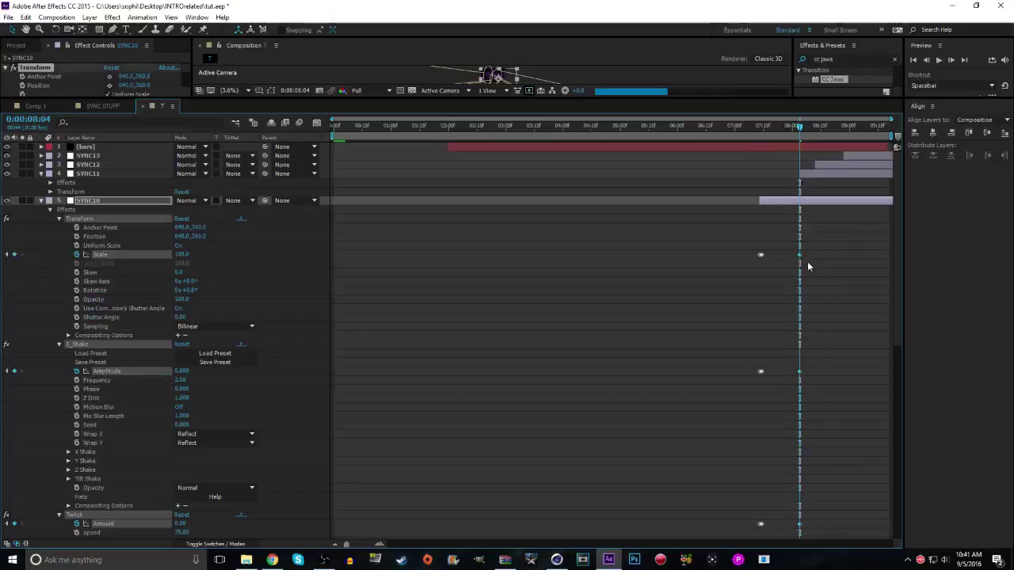
click(819, 278)
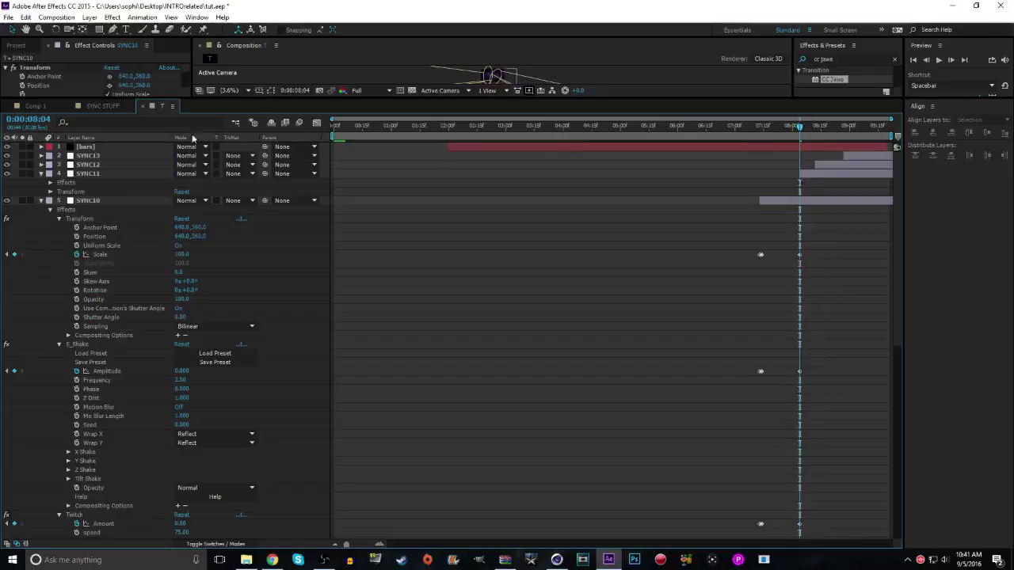
click(59, 219)
click(59, 227)
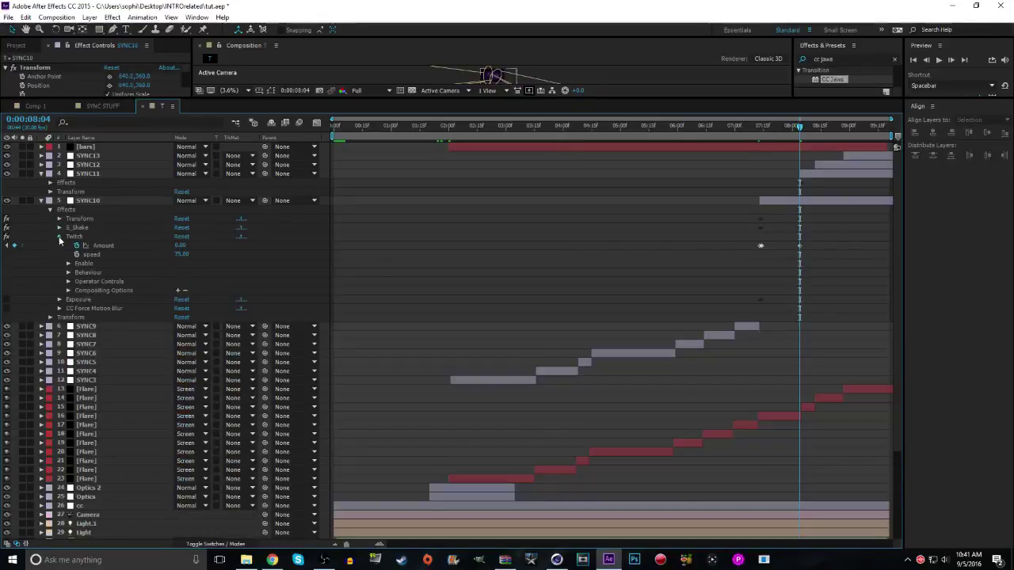
click(58, 237)
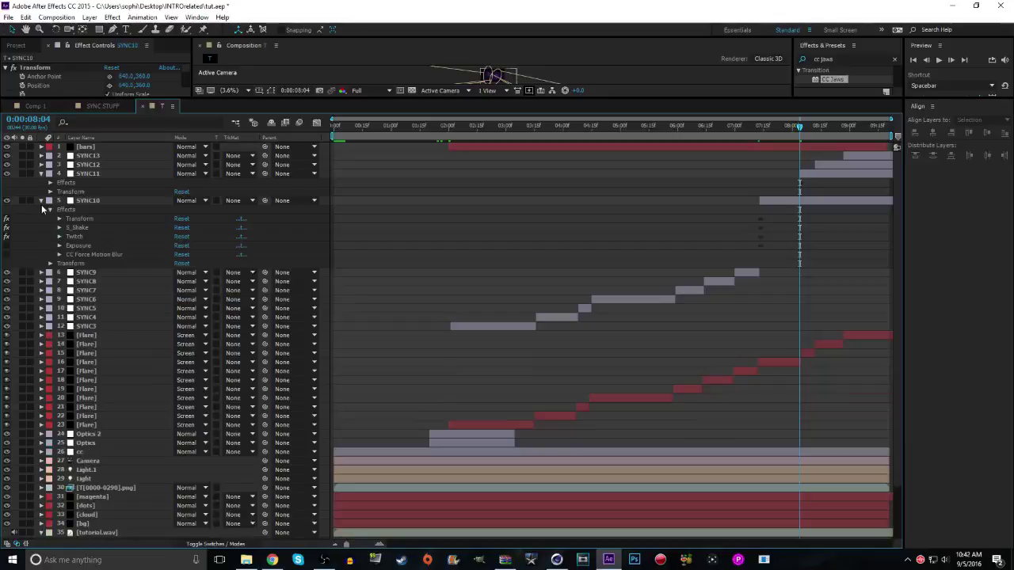
click(41, 201)
Move SYNC11's ending Scale, S_Shake Amplitude and Twitch Amount keyframes to 0:00:08:12, where SYNC12 starts, keeping the layer's start at 0:00:08:04
click(50, 183)
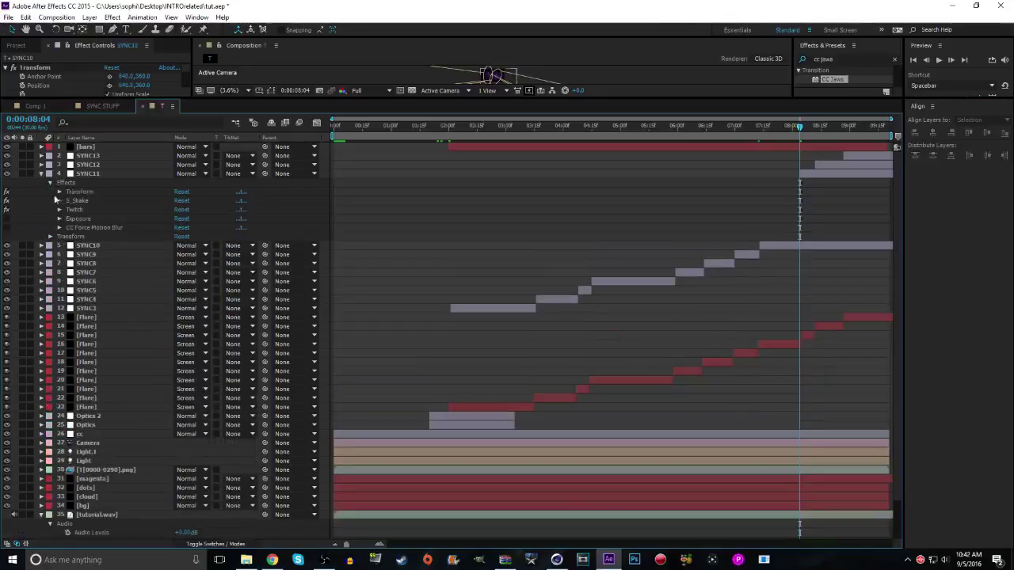
click(59, 209)
click(59, 200)
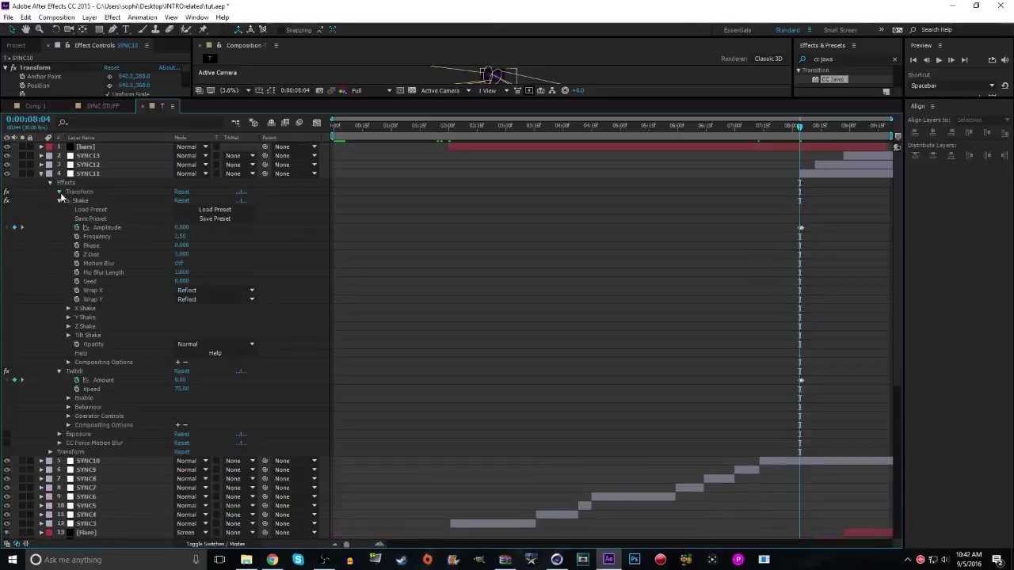
click(59, 192)
drag(799, 127, 800, 127)
drag(826, 174, 551, 174)
drag(691, 536, 552, 228)
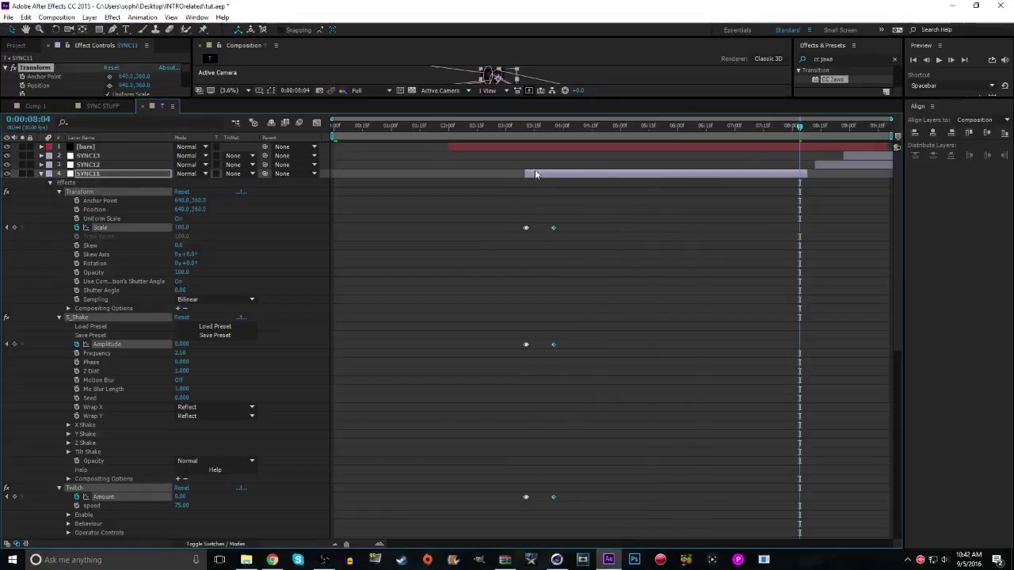
drag(531, 175, 850, 505)
click(816, 127)
drag(826, 233, 815, 231)
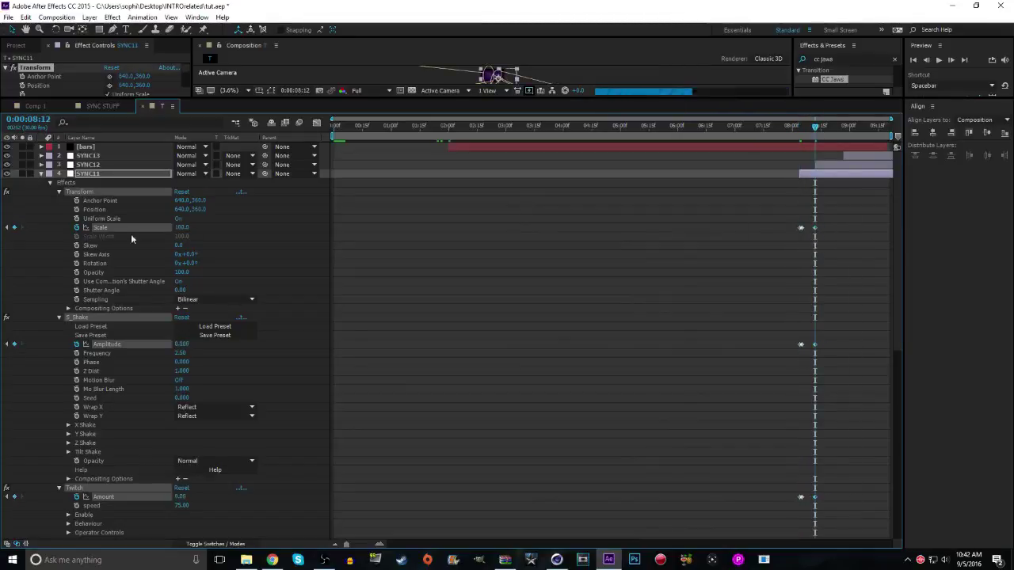
Move SYNC12's ending Scale, S_Shake Amplitude and Twitch Amount keyframes to 0:00:08:27, where SYNC13 starts, keeping the layer's start at 0:00:08:12
click(58, 193)
click(95, 165)
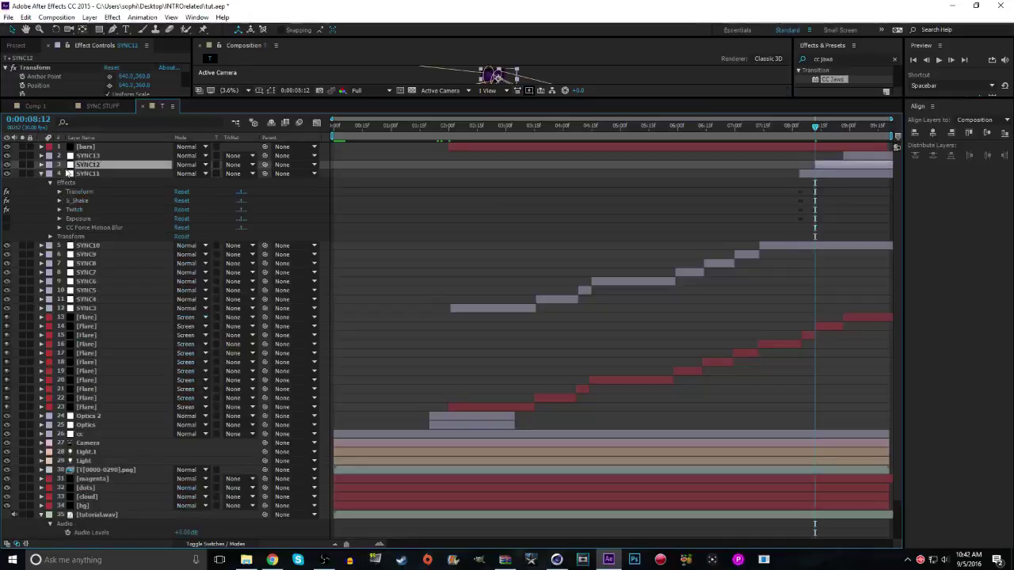
click(41, 173)
click(41, 165)
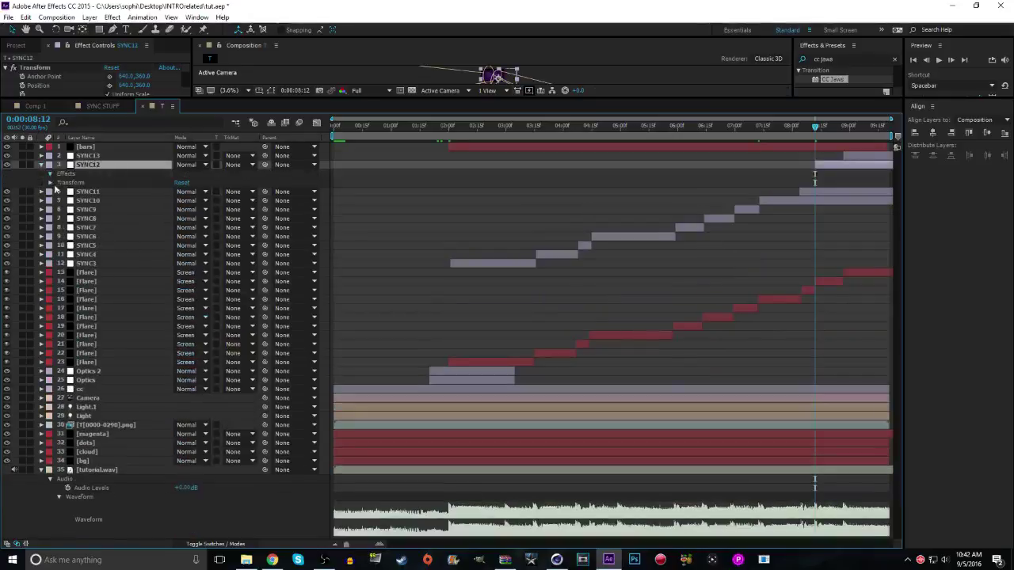
click(50, 174)
drag(58, 183, 58, 201)
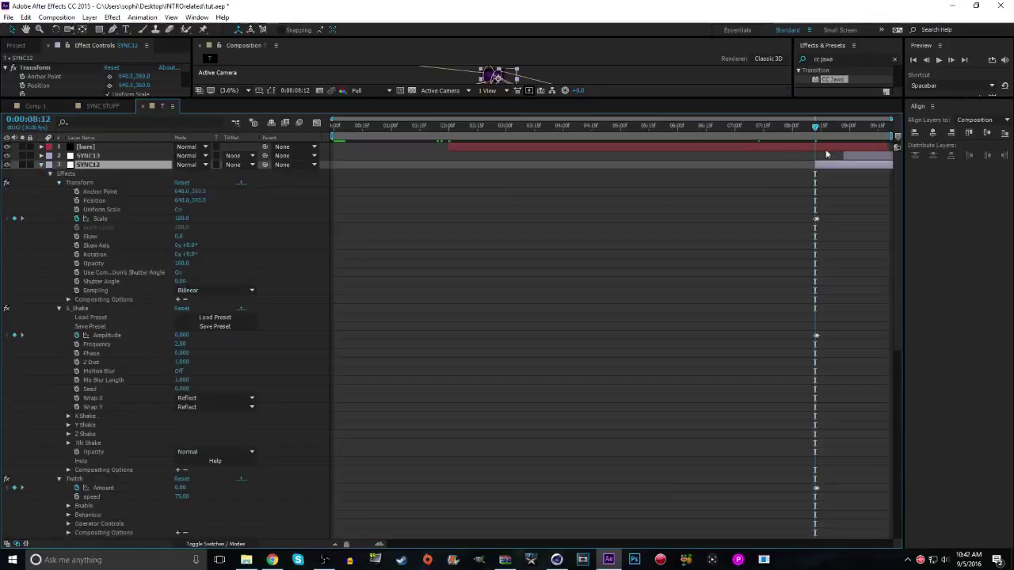
drag(845, 167, 579, 166)
drag(704, 493, 582, 223)
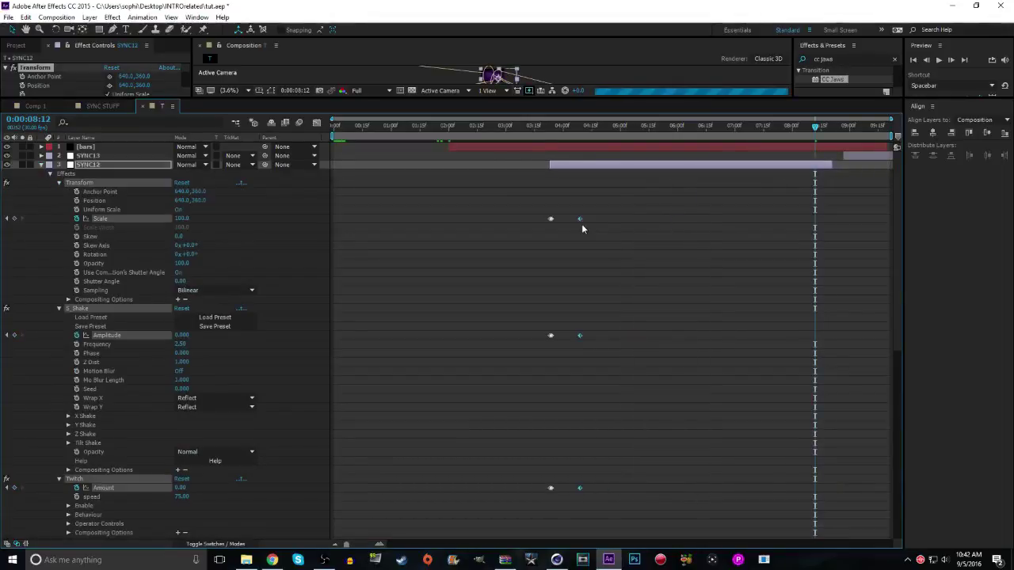
drag(573, 165, 835, 178)
key(space)
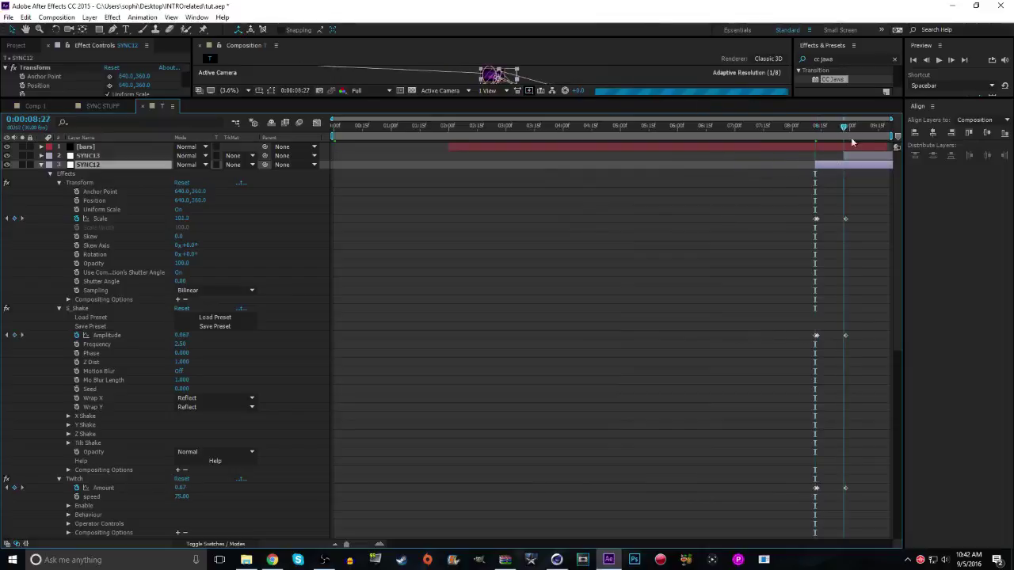
drag(861, 210, 847, 493)
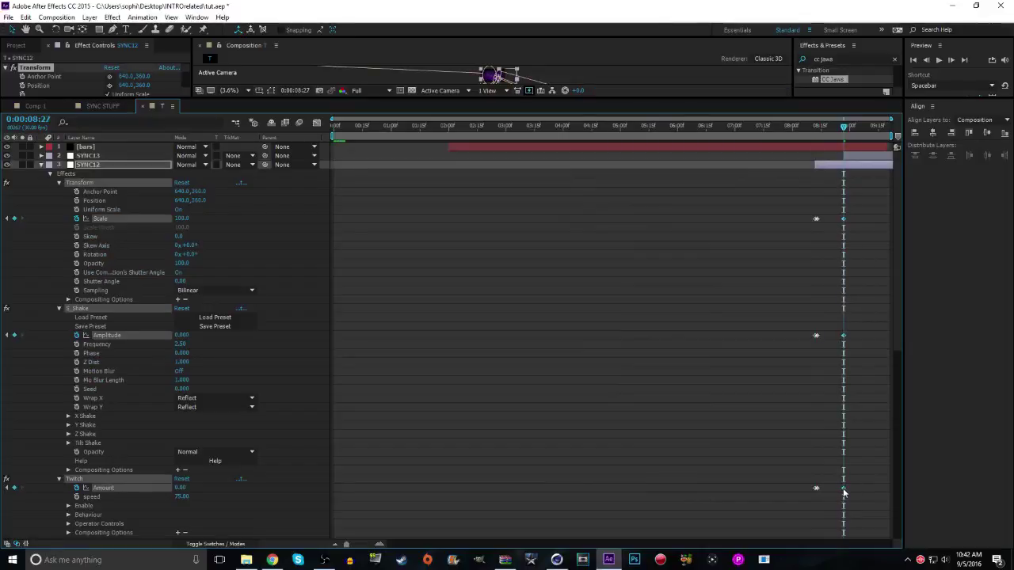
Move SYNC13's ending Scale, S_Shake Amplitude and Twitch Amount keyframes to 0:00:09:21, keeping the layer's start at 0:00:08:27
click(97, 156)
click(41, 165)
click(40, 157)
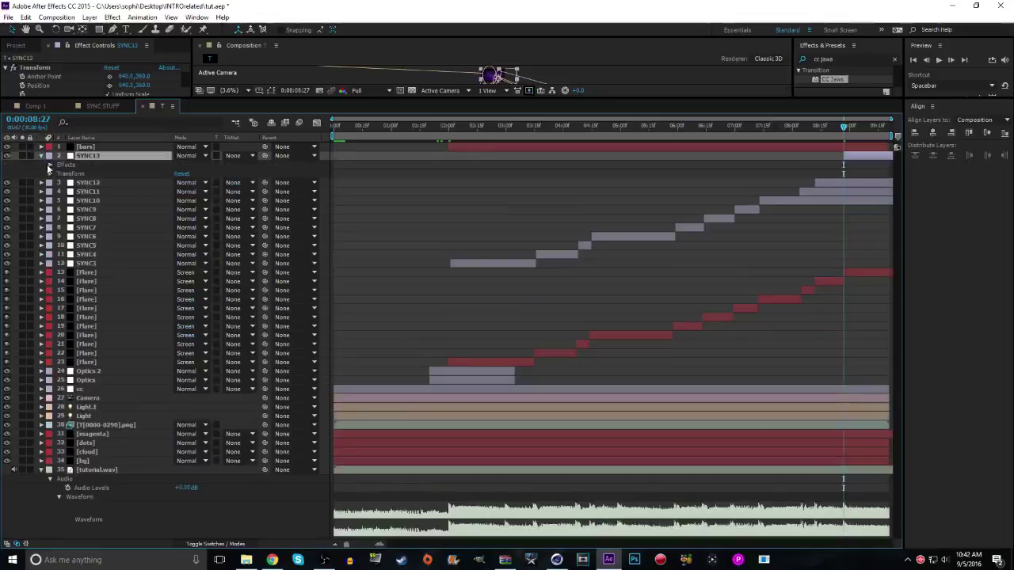
click(58, 192)
click(58, 183)
click(59, 173)
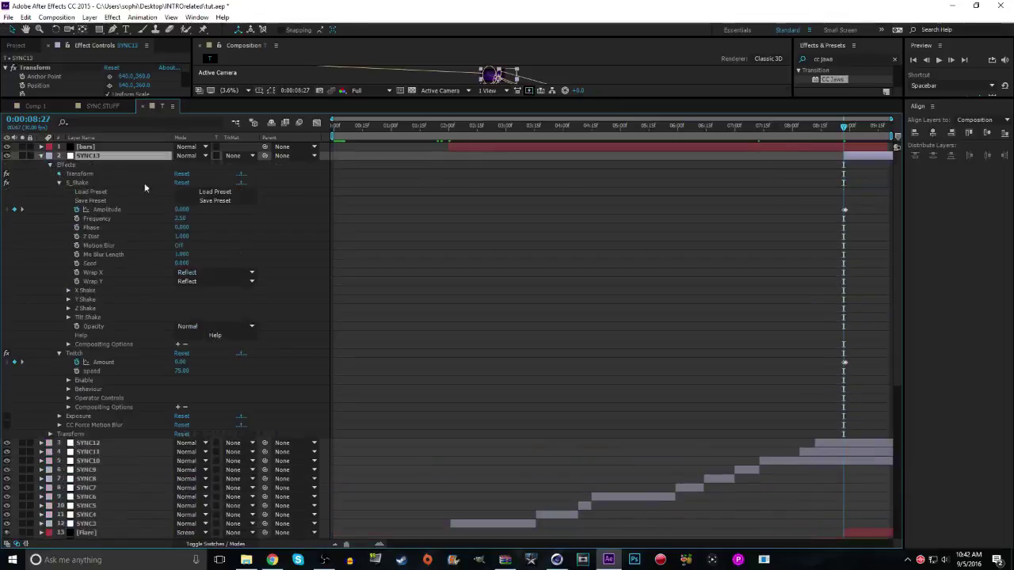
drag(860, 157, 639, 175)
drag(783, 516, 637, 213)
drag(637, 156, 888, 479)
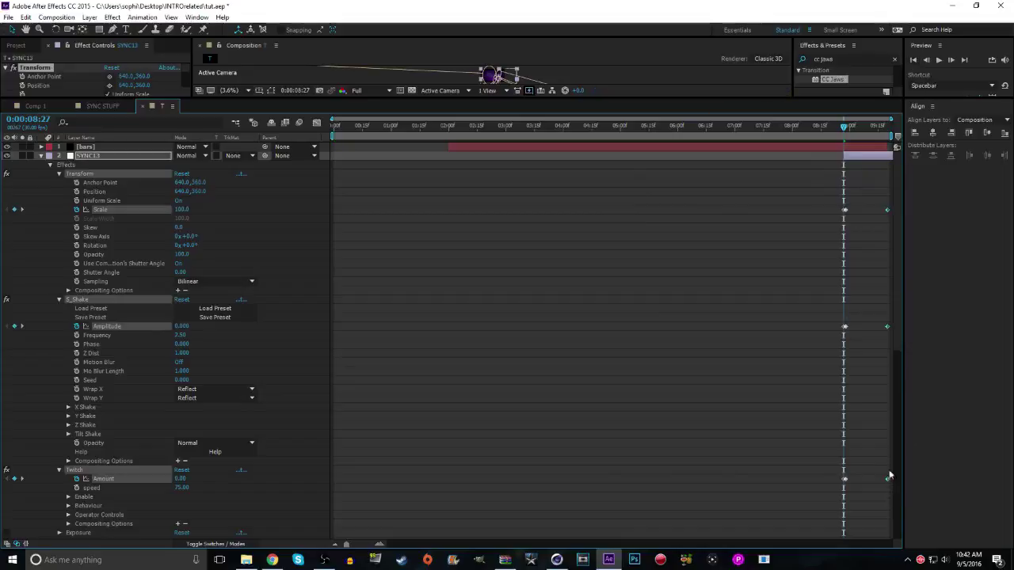
drag(887, 479, 889, 479)
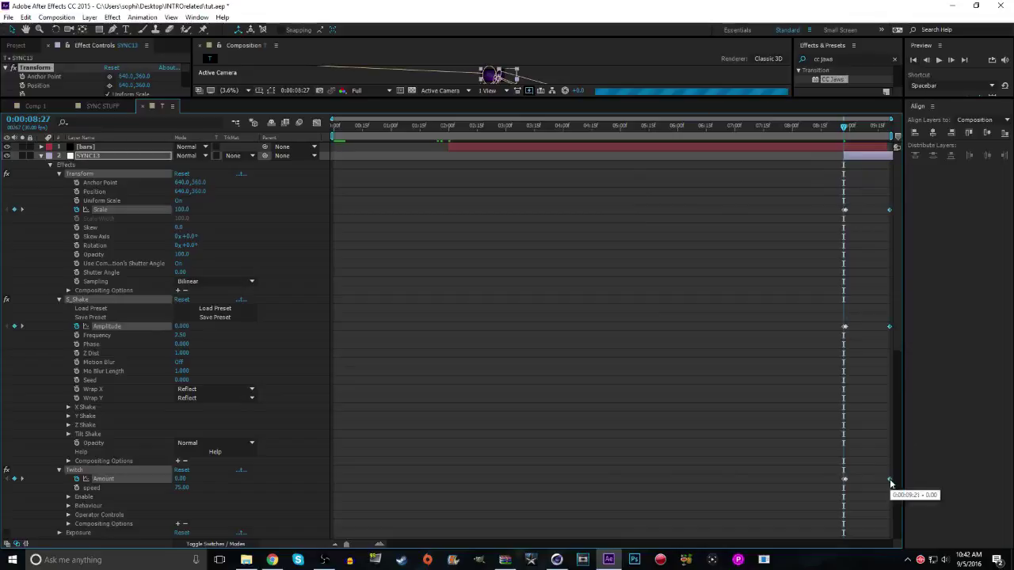
Preview the composition from its first frame, collapse the SYNC13 layer's properties and save the project
click(914, 61)
click(939, 62)
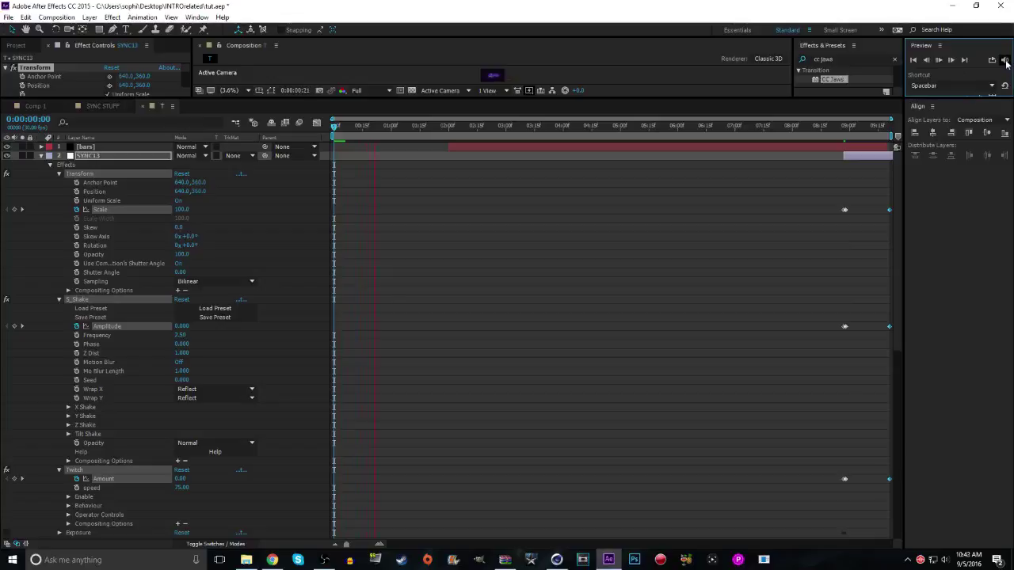
click(939, 61)
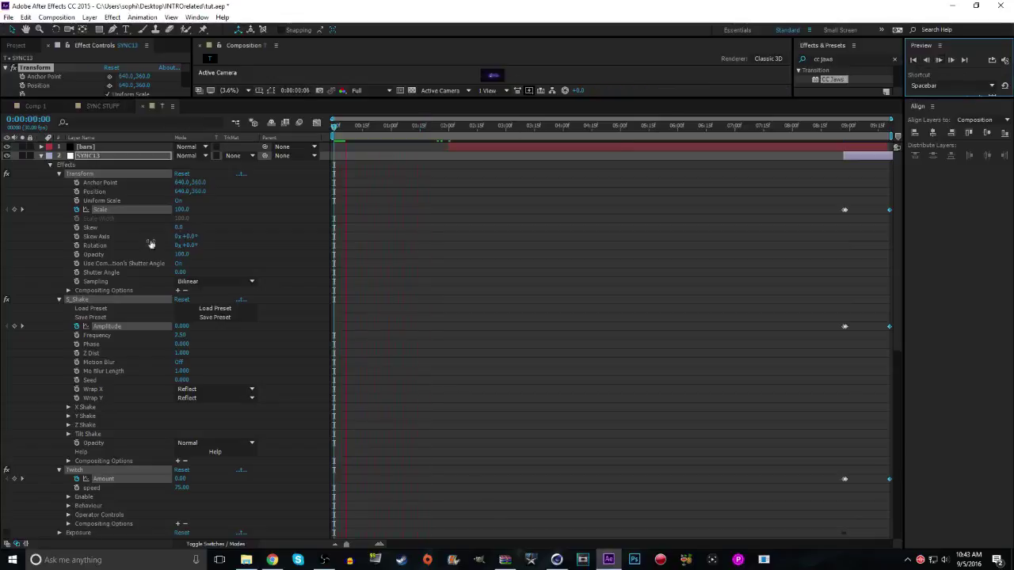
click(45, 156)
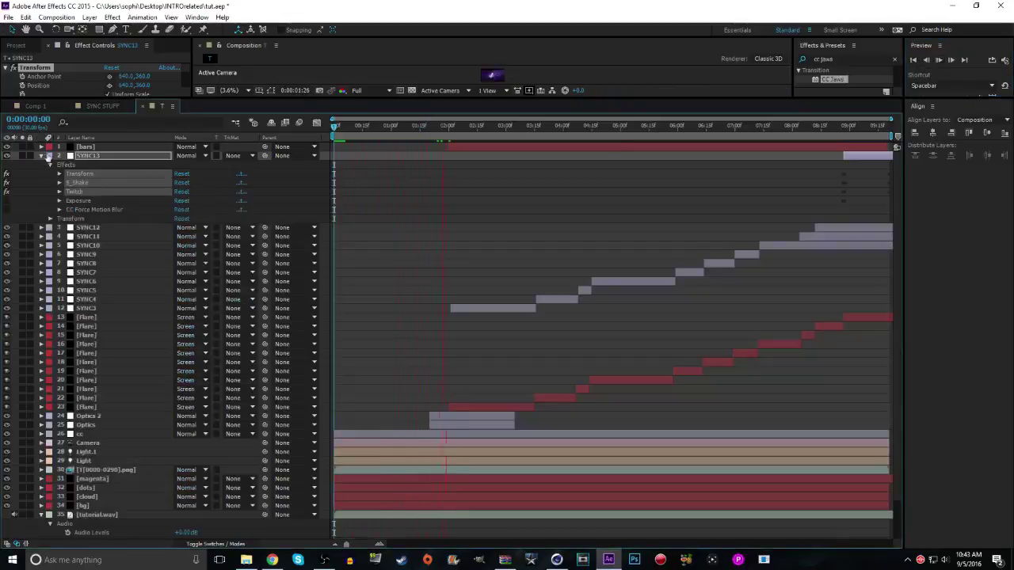
key(u)
click(327, 193)
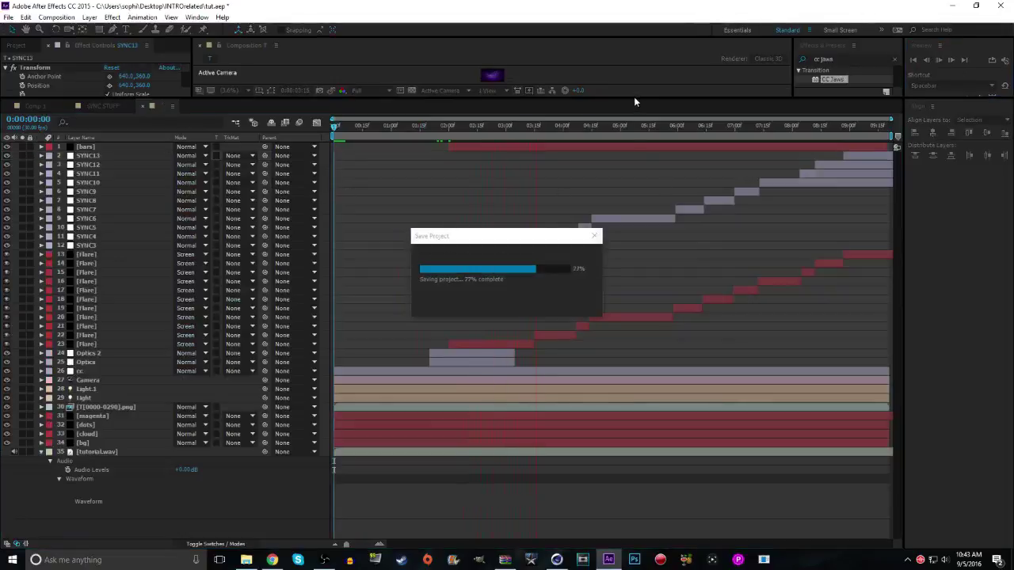
Enlarge the composition viewer and play composition T from the start to review the synced effects
drag(634, 96, 628, 338)
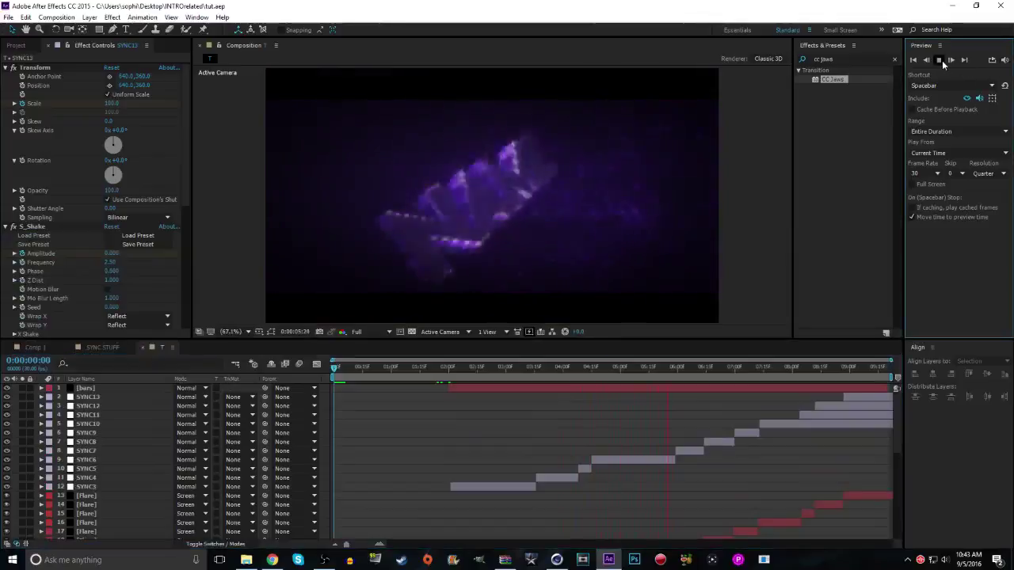
click(939, 59)
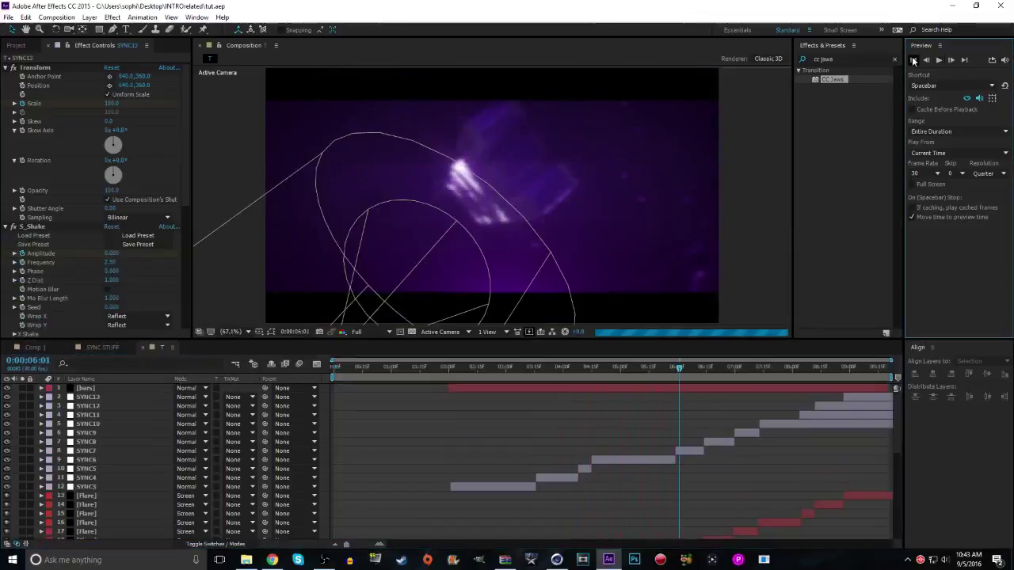
click(939, 60)
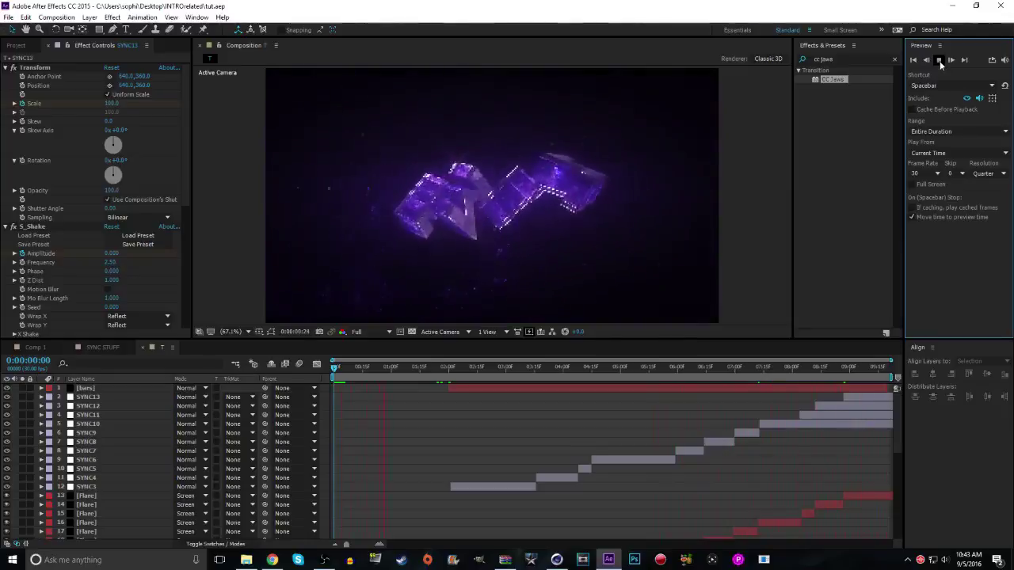
click(939, 61)
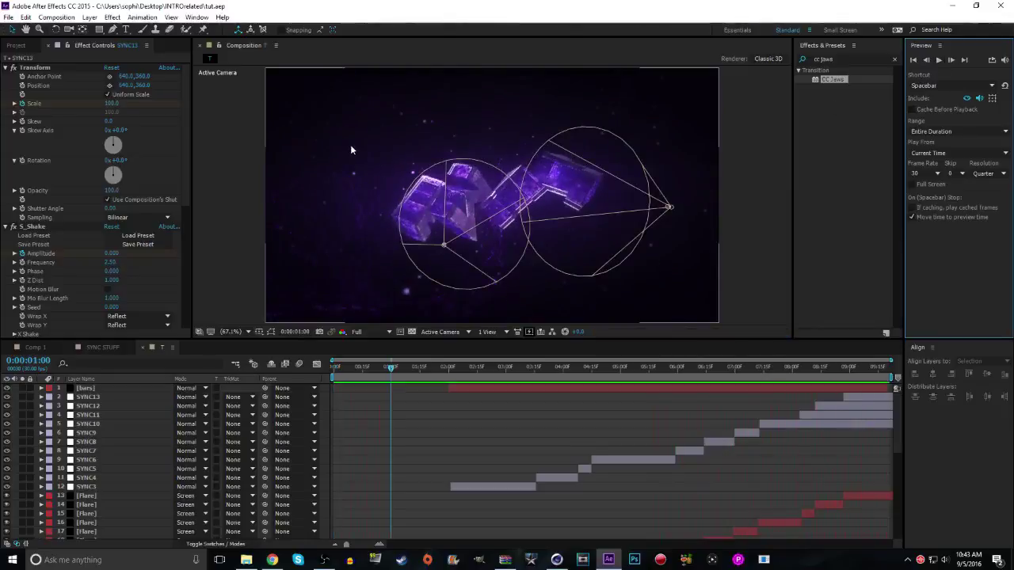
Add a new adjustment layer to composition T and place it directly below the bars layer
click(18, 46)
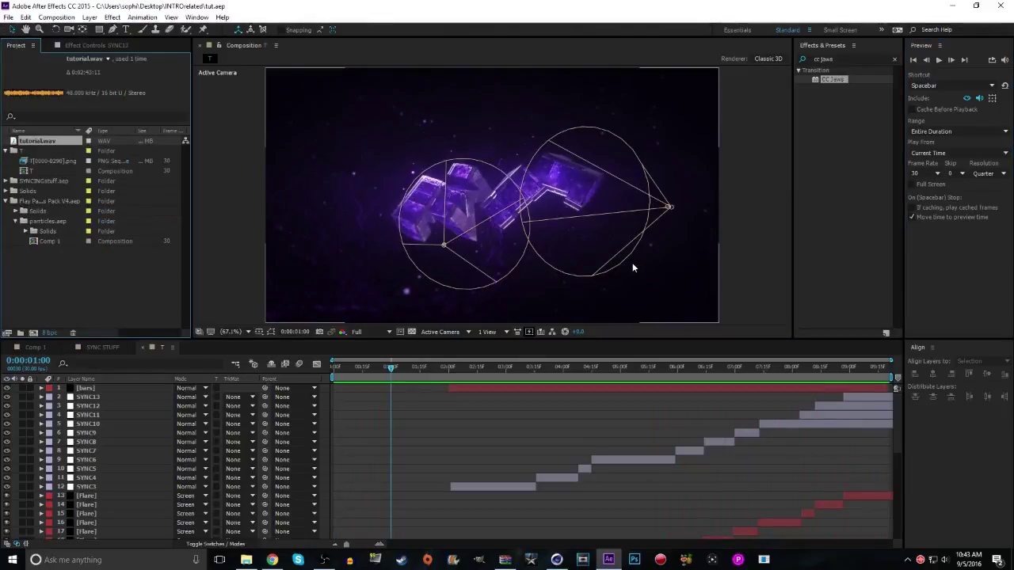
click(828, 196)
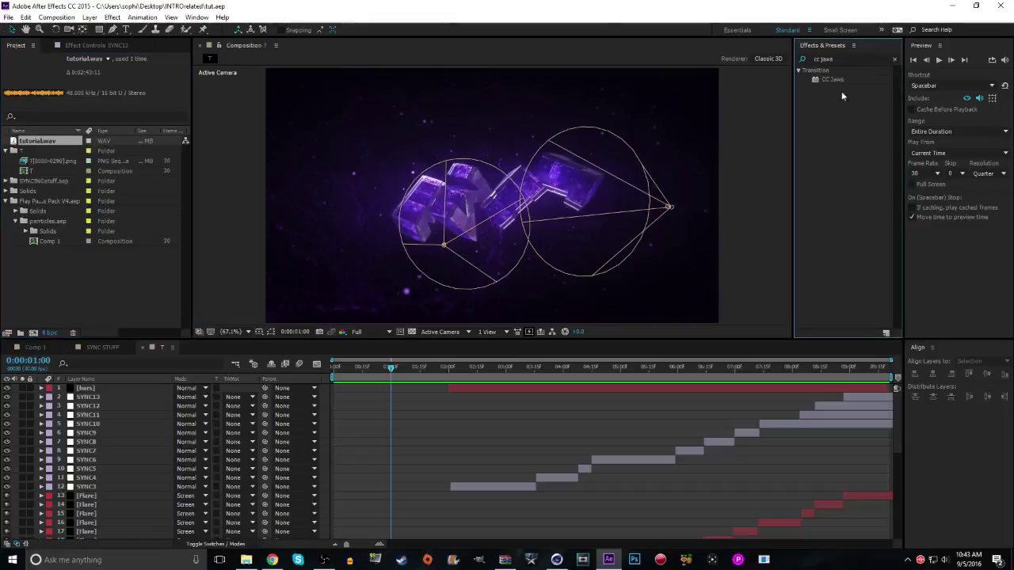
drag(878, 60, 798, 57)
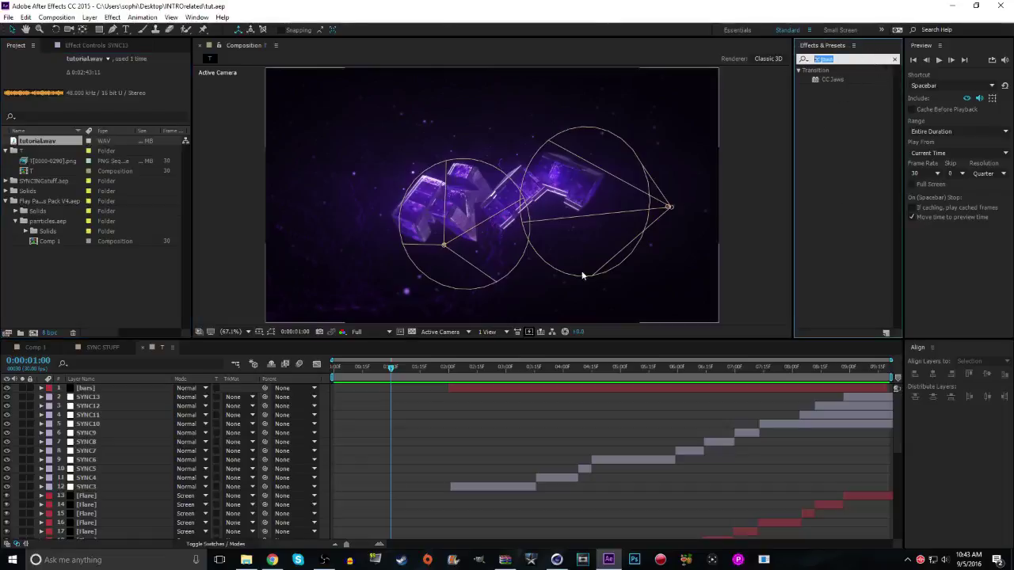
right_click(326, 422)
mouse_move(357, 429)
click(499, 514)
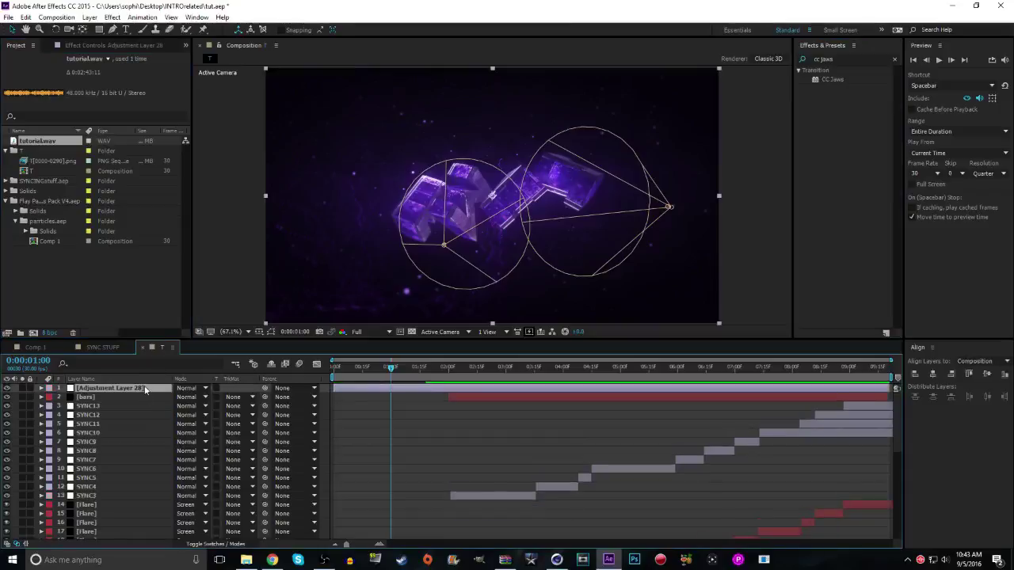
drag(145, 389, 145, 402)
Find the Trapcode Shine effect and apply it to the new adjustment layer
click(893, 60)
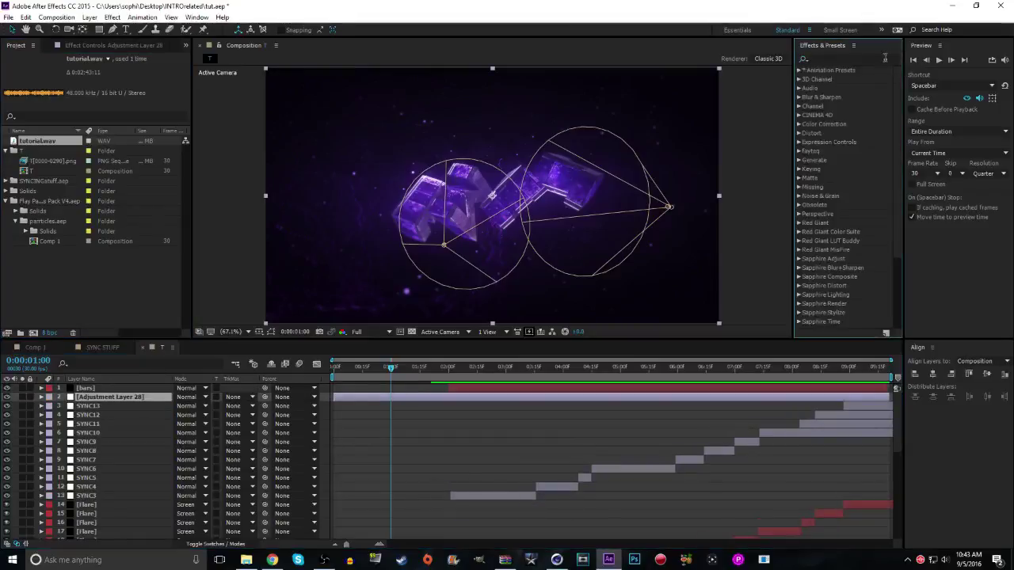
text(shine)
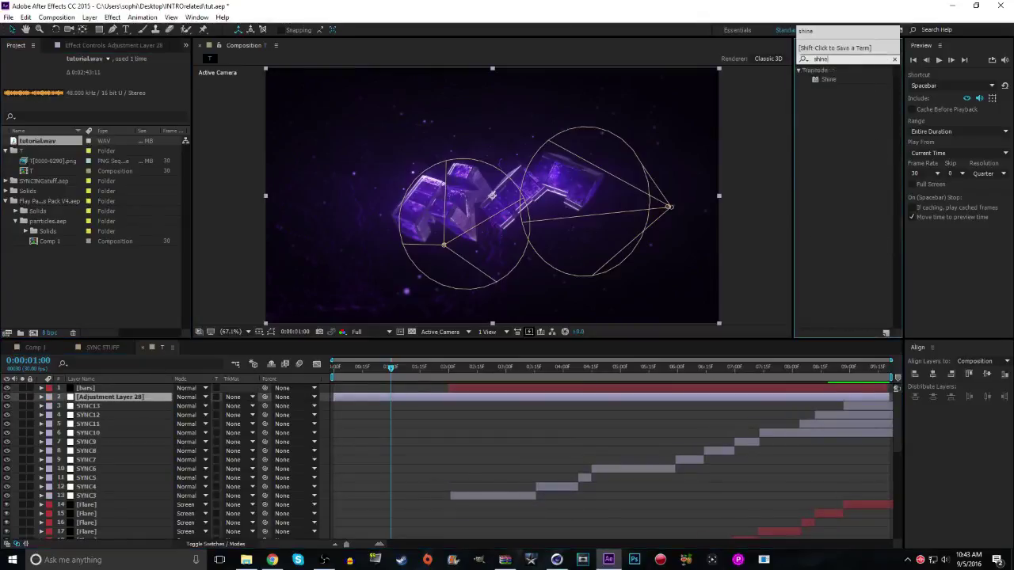
click(828, 79)
drag(87, 381, 111, 399)
Rename the new adjustment layer as shine
right_click(111, 398)
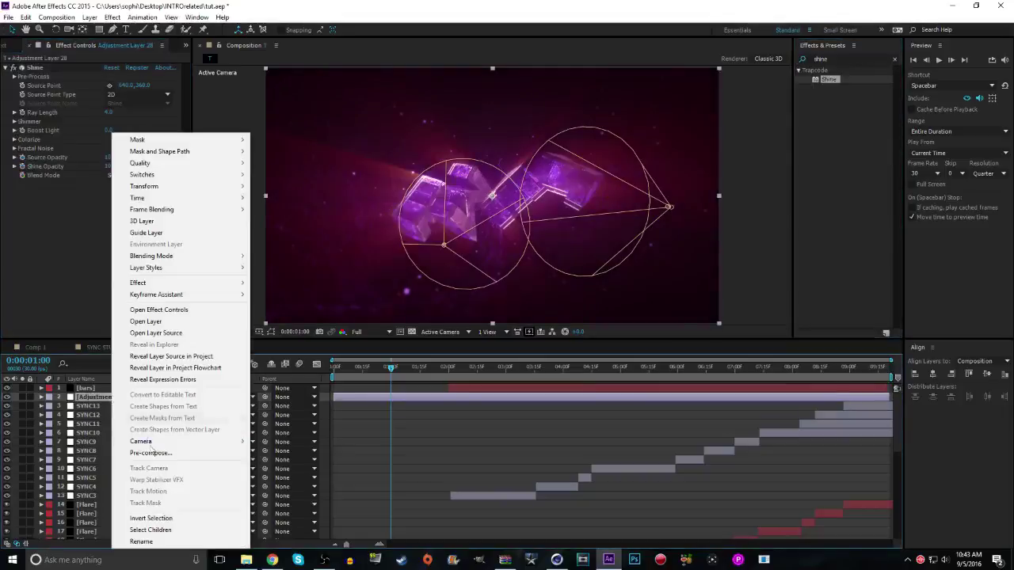
click(158, 542)
text(shine)
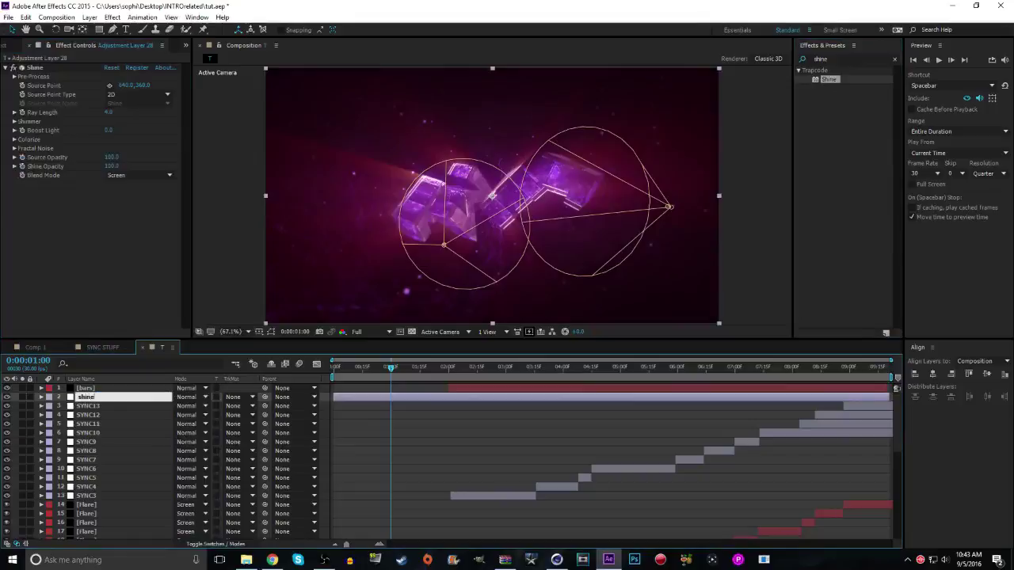
key(Return)
Reduce the Shine effect's Ray Length to 0.7
click(154, 186)
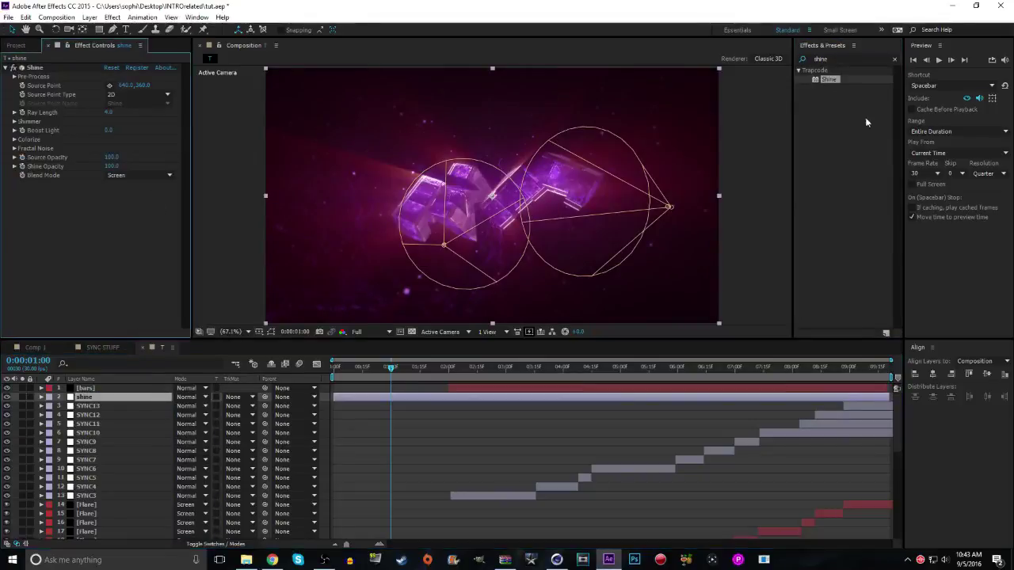
drag(110, 115, 92, 116)
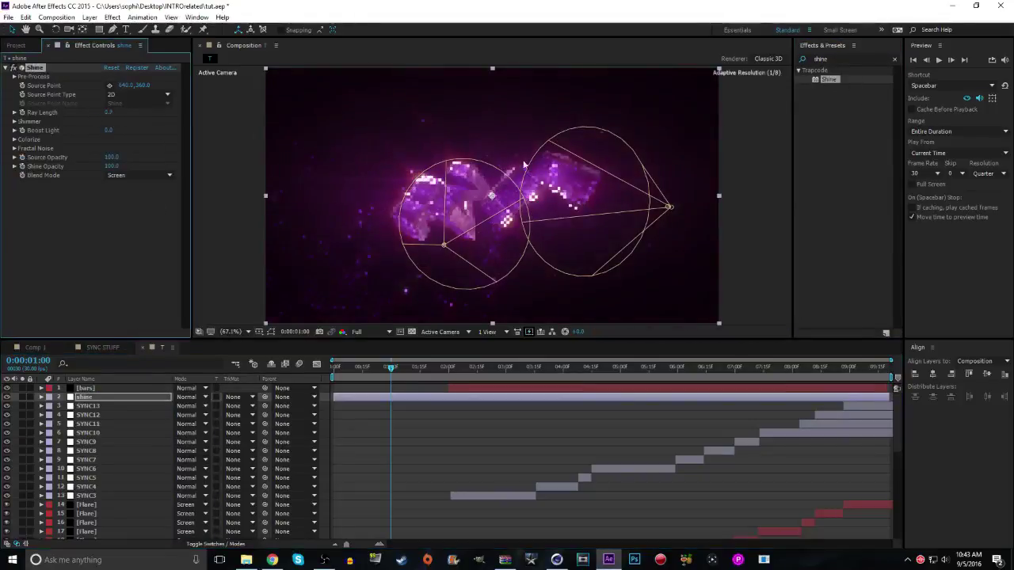
Try a Fill effect above Shine on the shine layer and set its colour to bright magenta-purple
click(895, 60)
text(fil)
drag(826, 124, 53, 65)
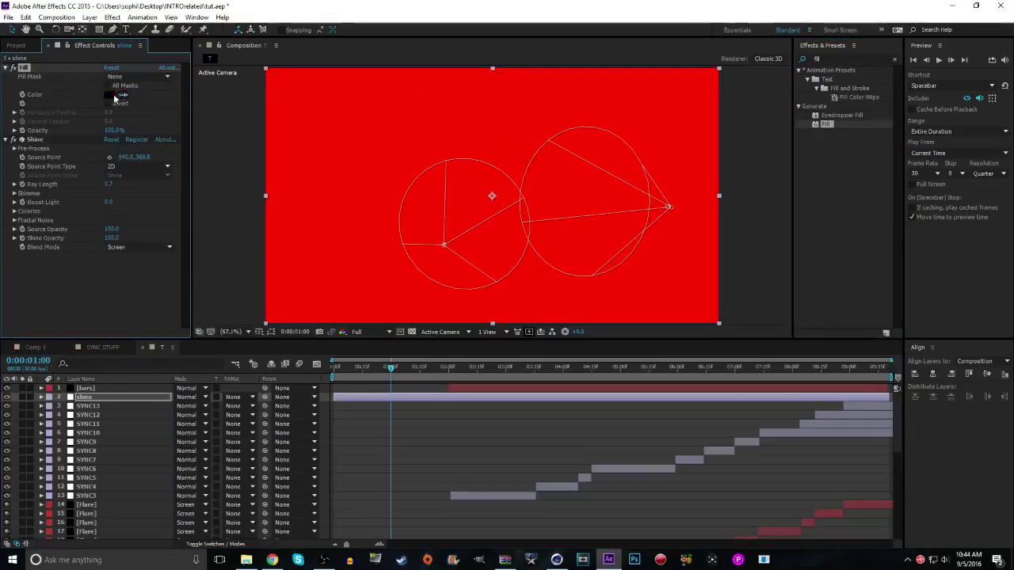
click(123, 98)
click(111, 96)
click(528, 241)
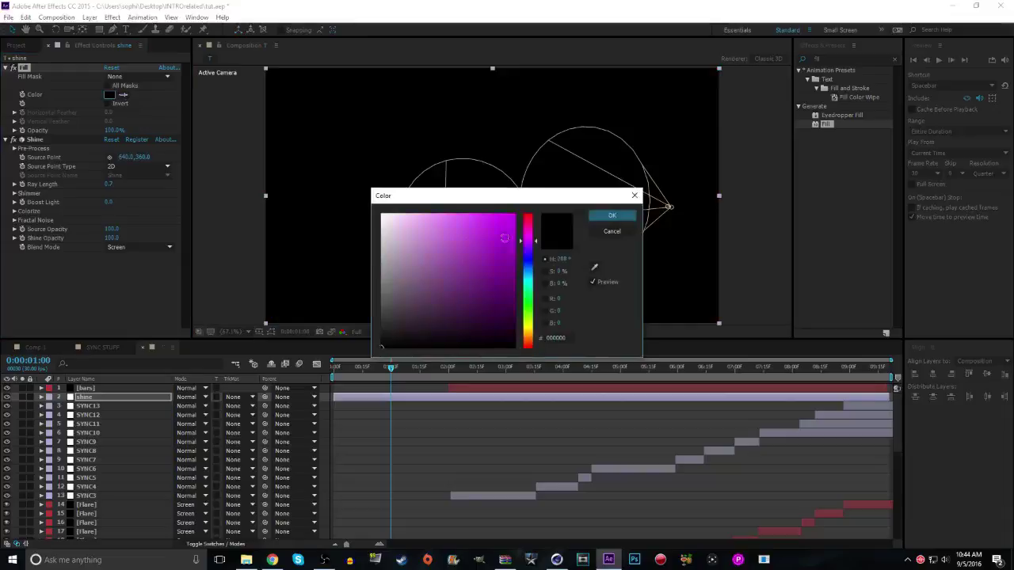
click(502, 235)
click(622, 215)
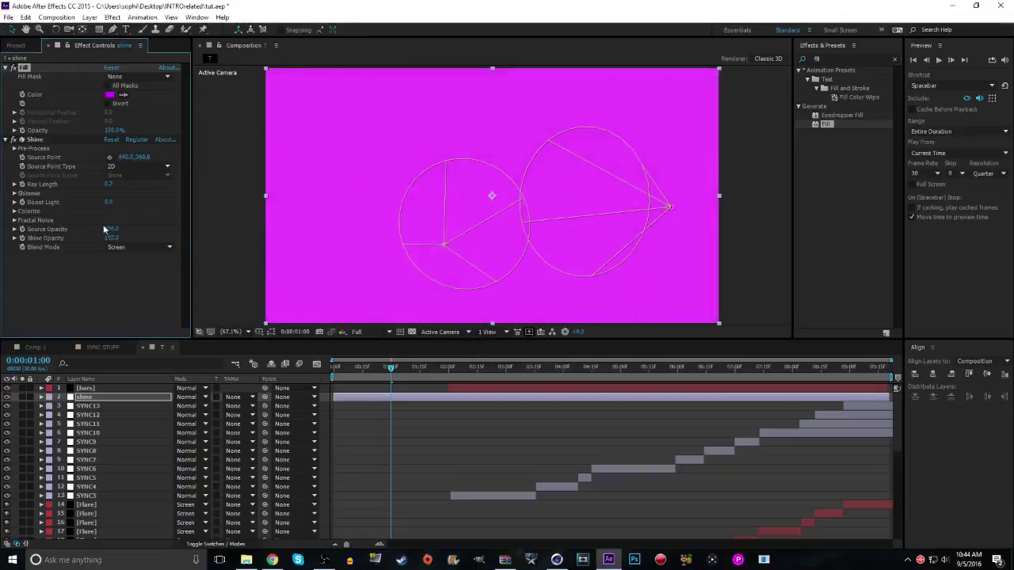
Delete the Fill effect from the shine layer, keeping Shine applied
click(131, 78)
click(49, 298)
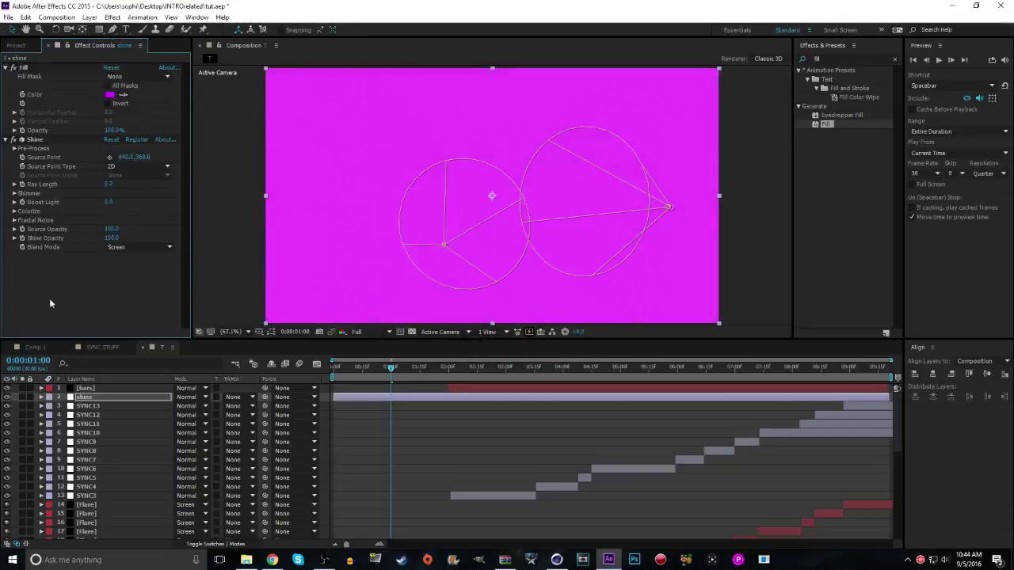
click(24, 67)
key(Delete)
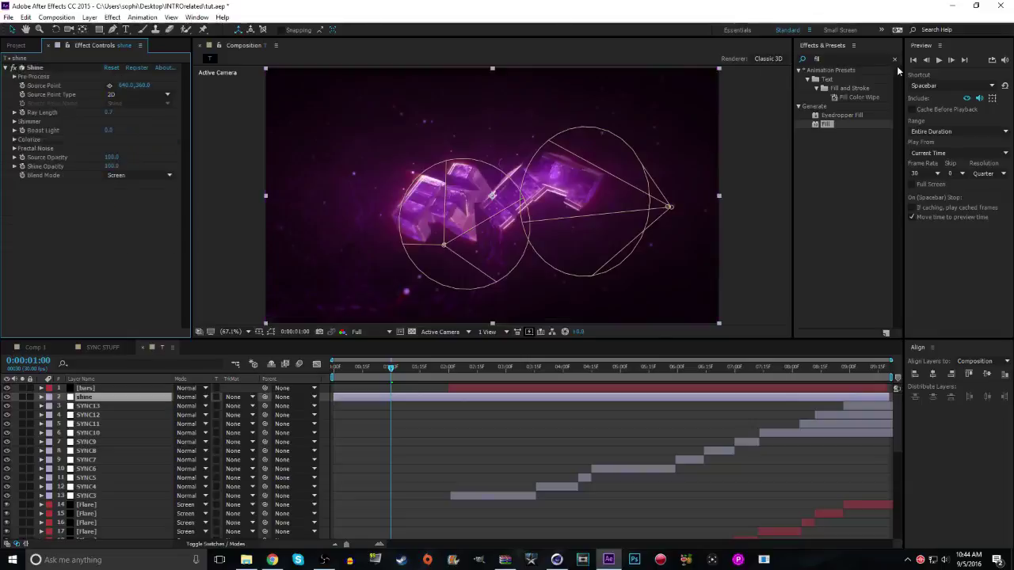
click(895, 61)
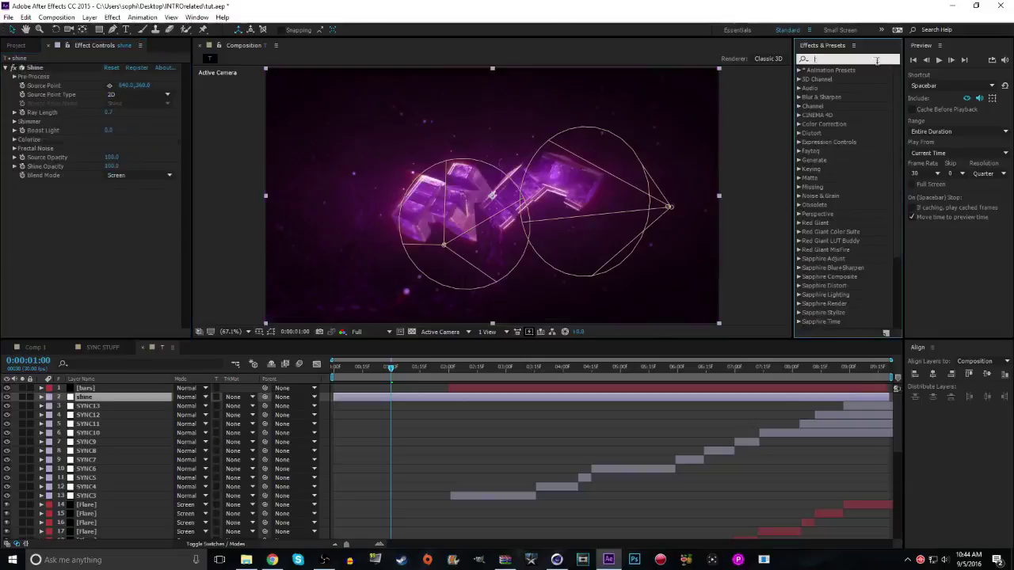
text(huse)
key(BackSpace)
key(BackSpace)
key(BackSpace)
key(BackSpace)
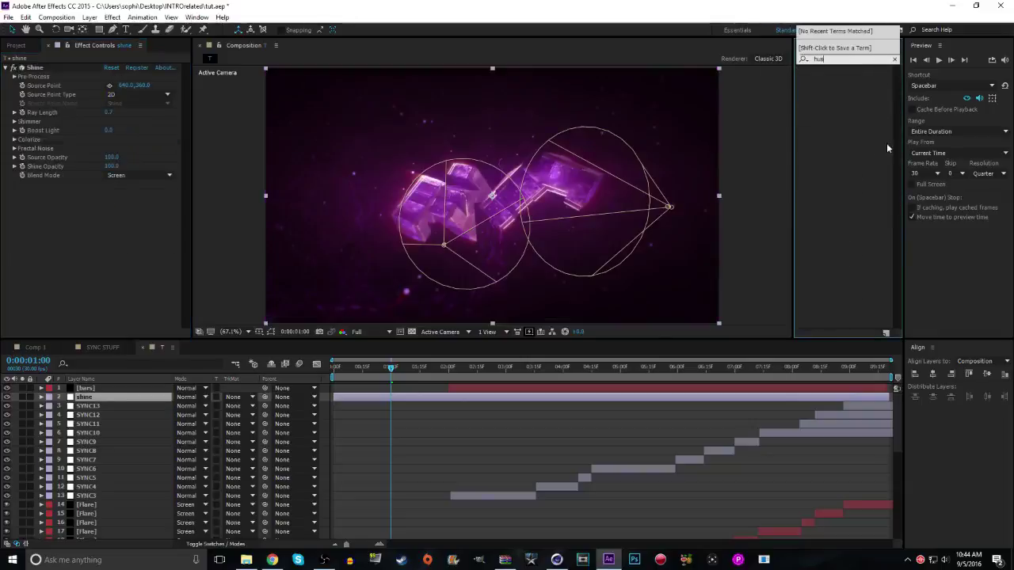
click(723, 262)
Move the shine layer down the stack so it sits between the cc and Camera layers
click(97, 393)
scroll(128, 538, down, 3)
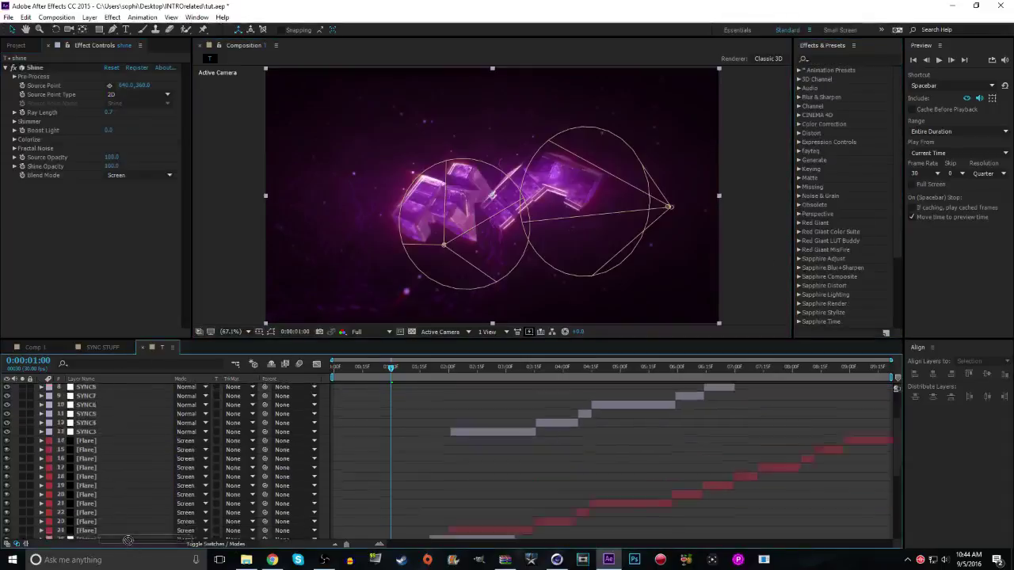
scroll(126, 537, down, 3)
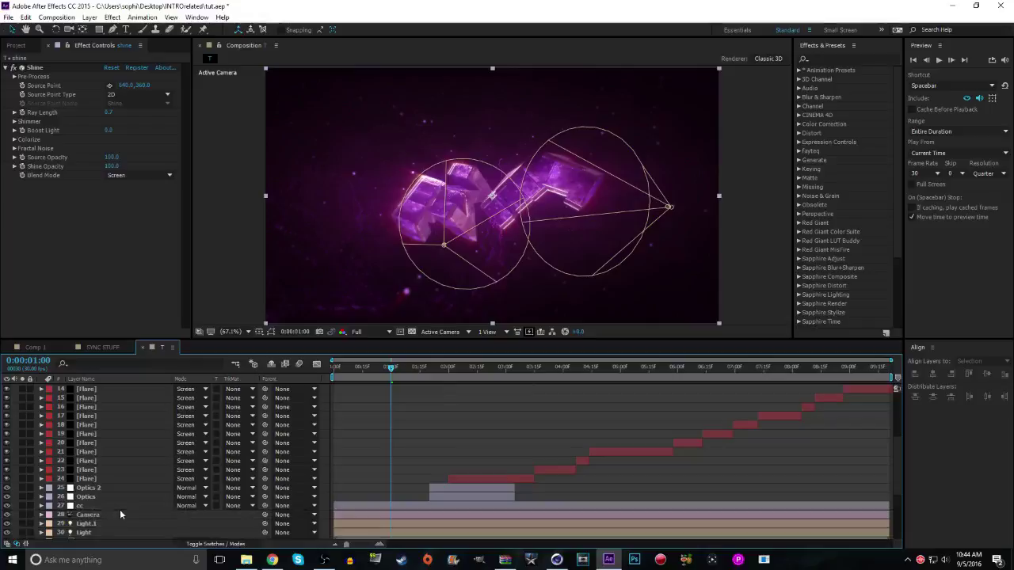
drag(119, 510, 120, 509)
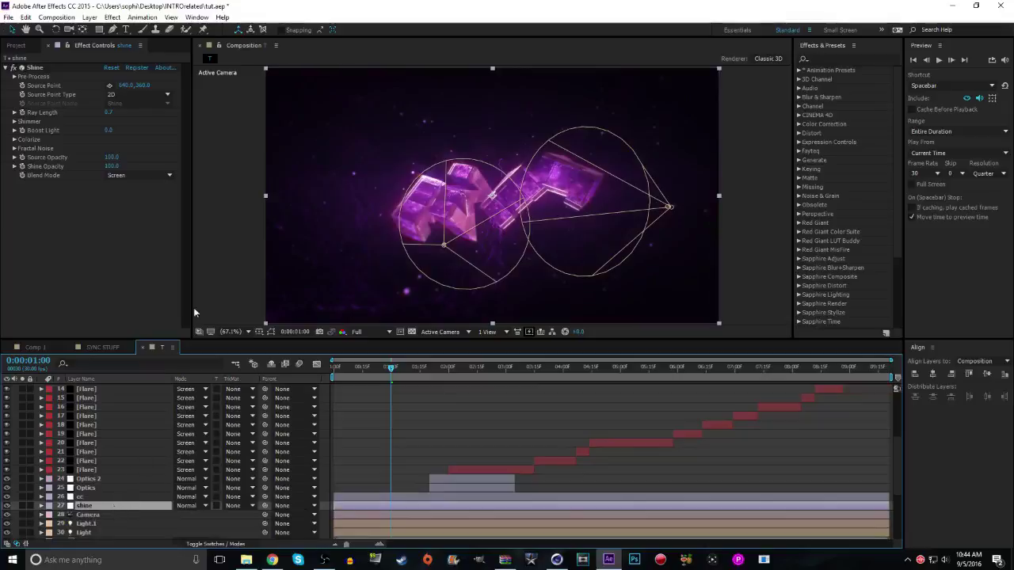
Compare the image with the shine layer hidden and shown, and delete the Shine effect from it
click(7, 507)
click(6, 507)
click(36, 69)
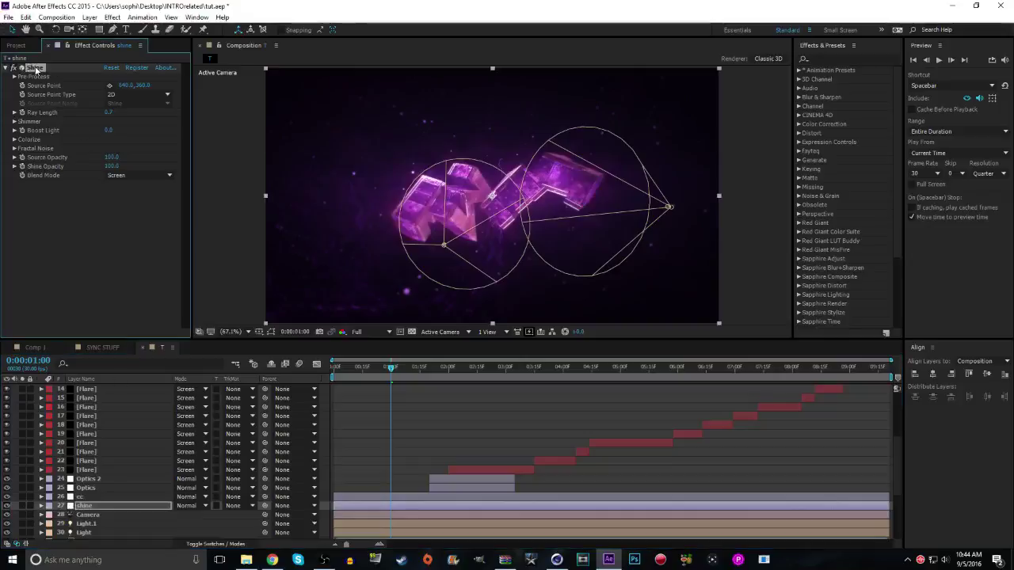
key(Delete)
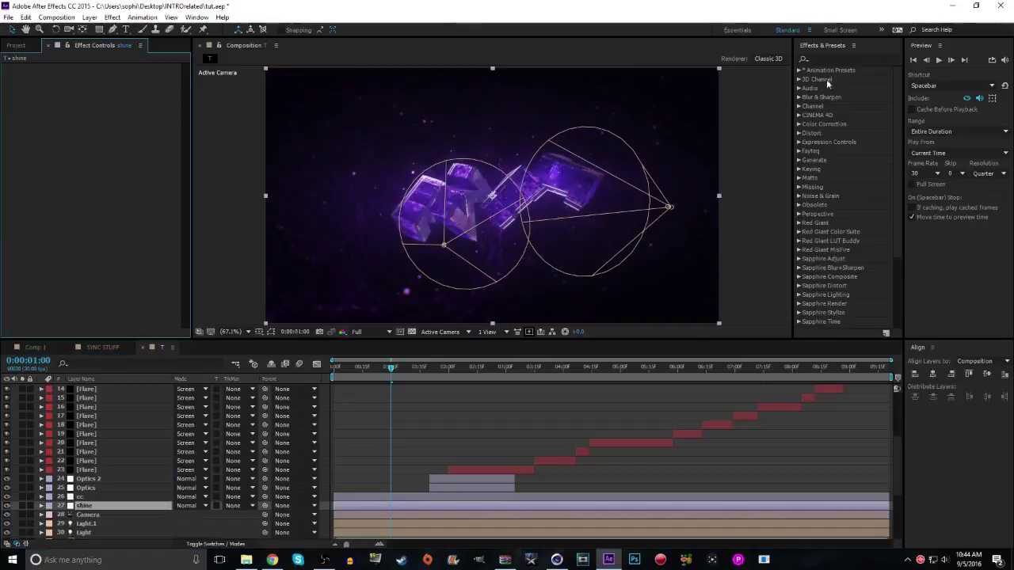
click(29, 48)
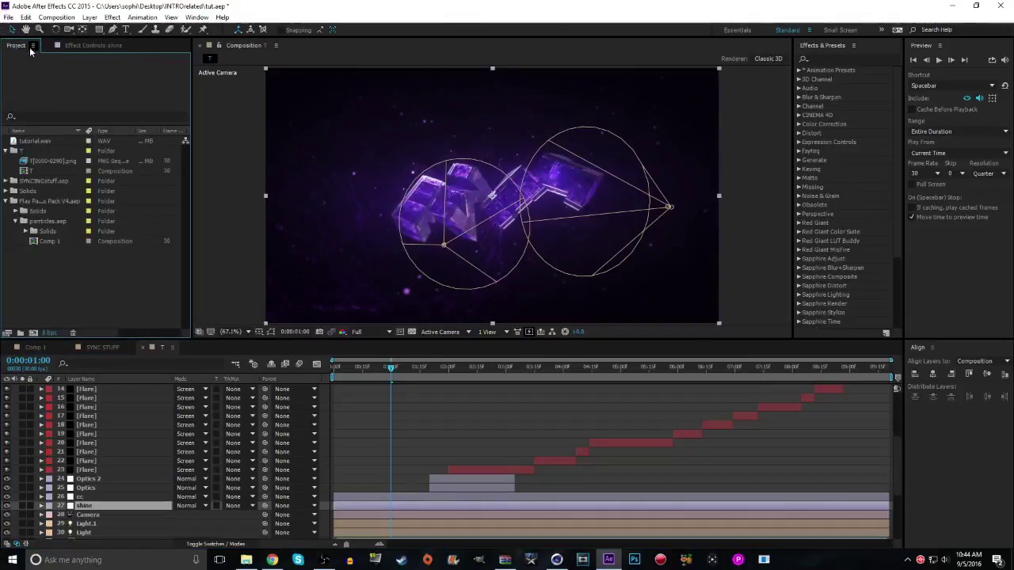
Save the project and add composition T to the render queue
key(ctrl+s)
click(56, 16)
click(166, 5)
click(164, 347)
click(63, 17)
click(78, 108)
scroll(148, 455, up, 6)
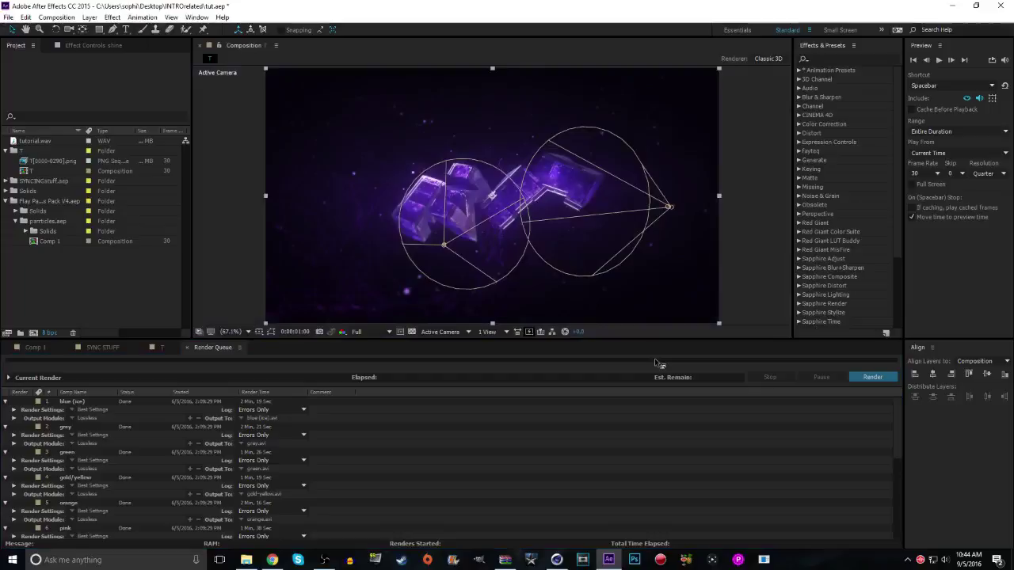
Enlarge the render queue area and delete the twelve finished items, from blue (ice) through Render, leaving only T
drag(648, 340, 612, 153)
click(78, 219)
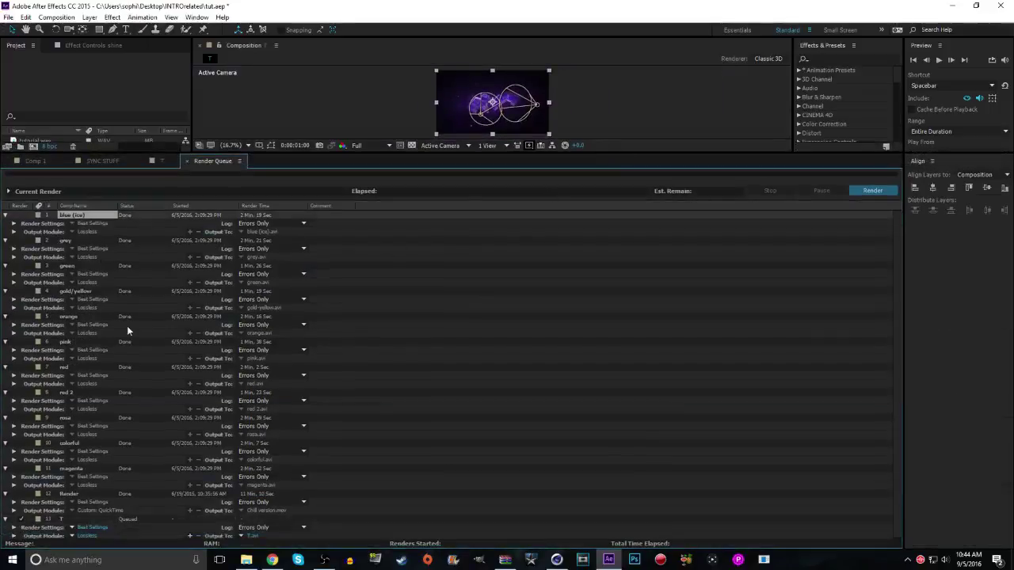
shift+click(70, 493)
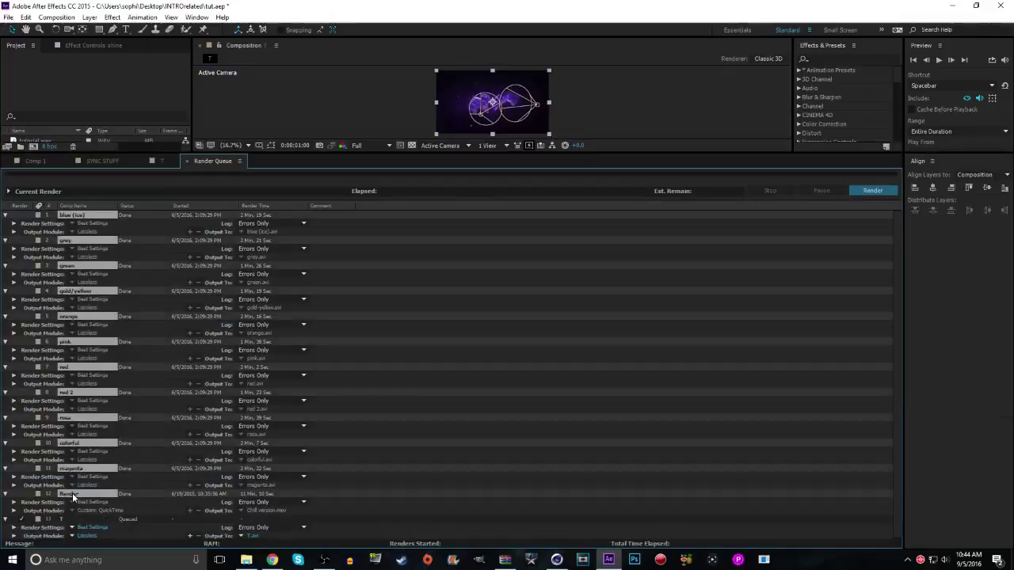
key(Delete)
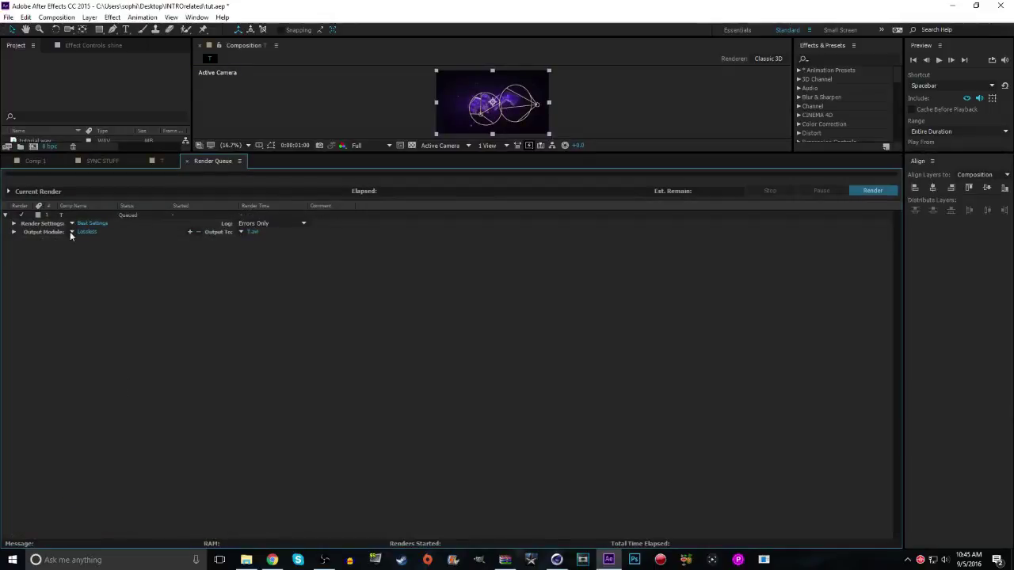
Accept T's render settings with Best quality, Full resolution and the Work Area Only time span
click(93, 223)
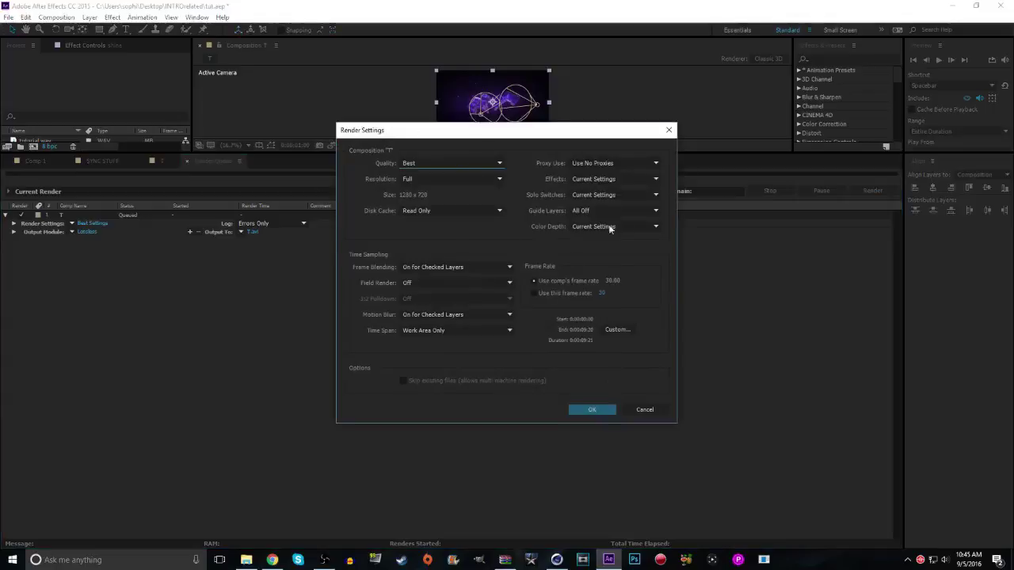
click(592, 409)
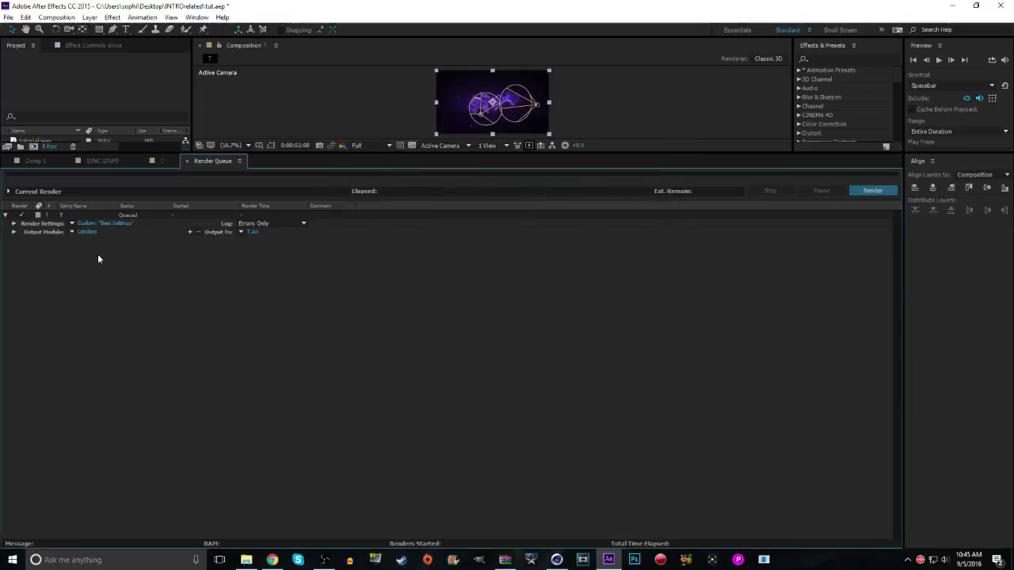
Try QuickTime as T's output format, reviewing the H.264 video codec at quality 100 and the Uncompressed audio codec
click(86, 231)
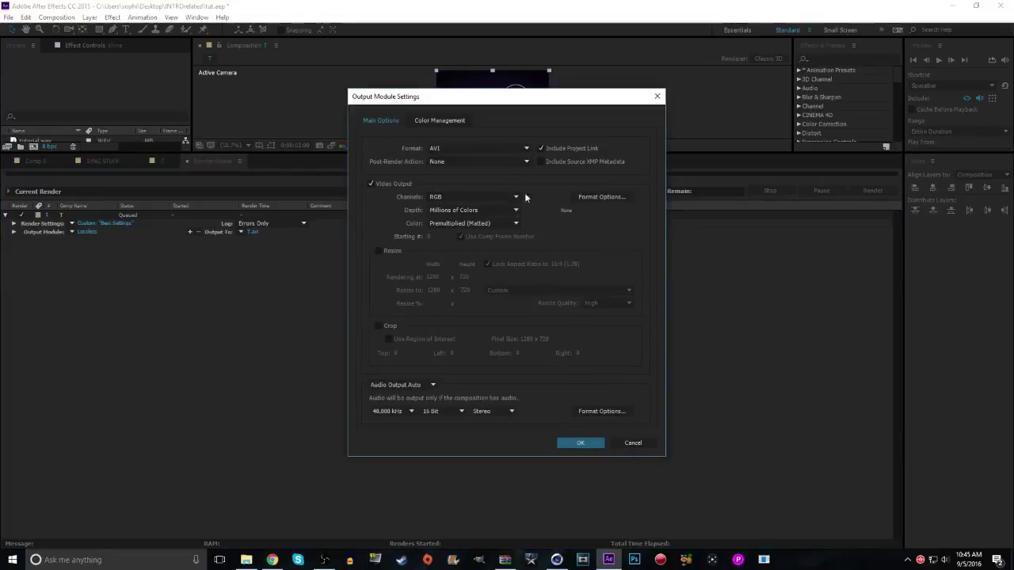
click(483, 148)
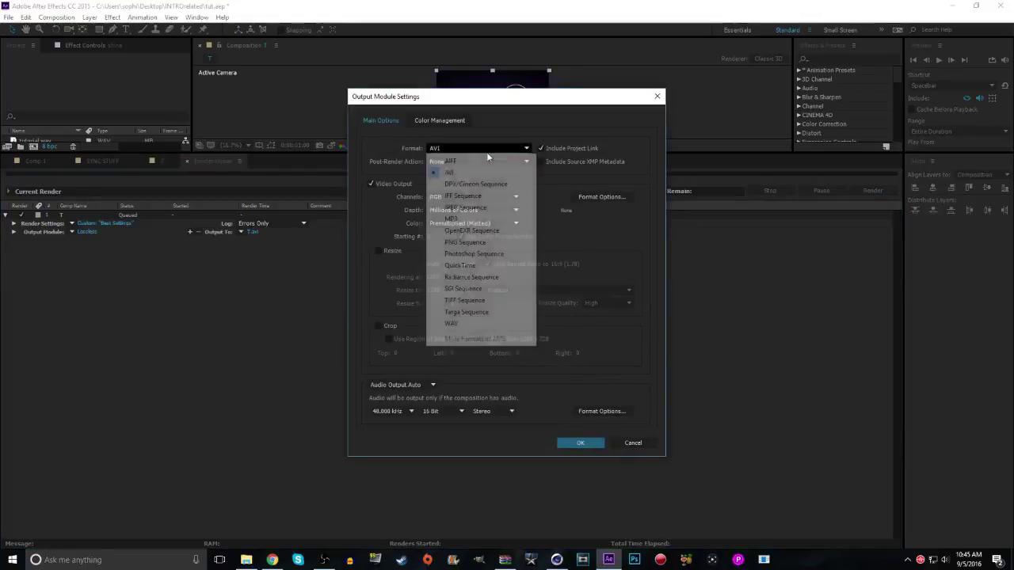
click(477, 266)
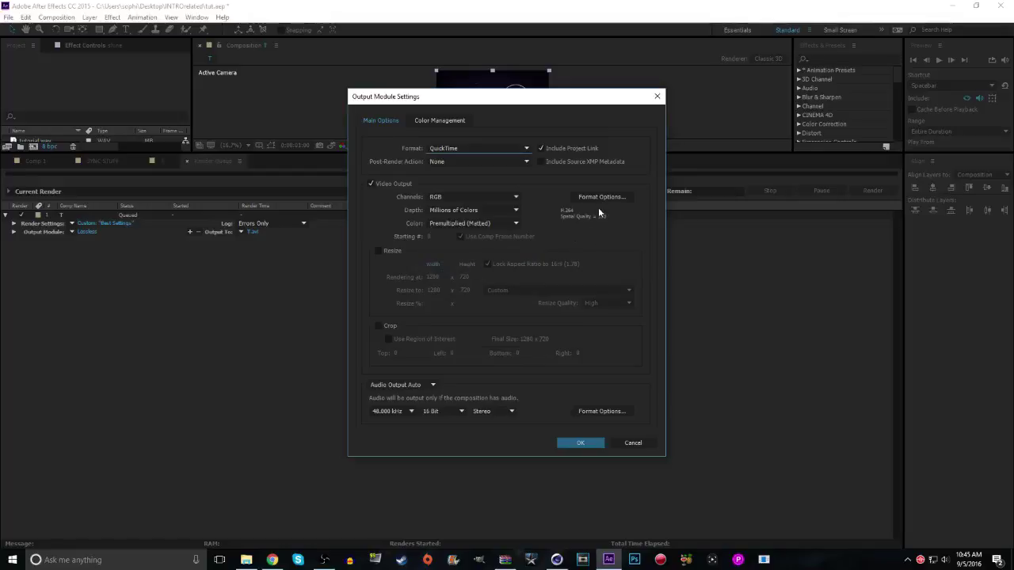
click(594, 196)
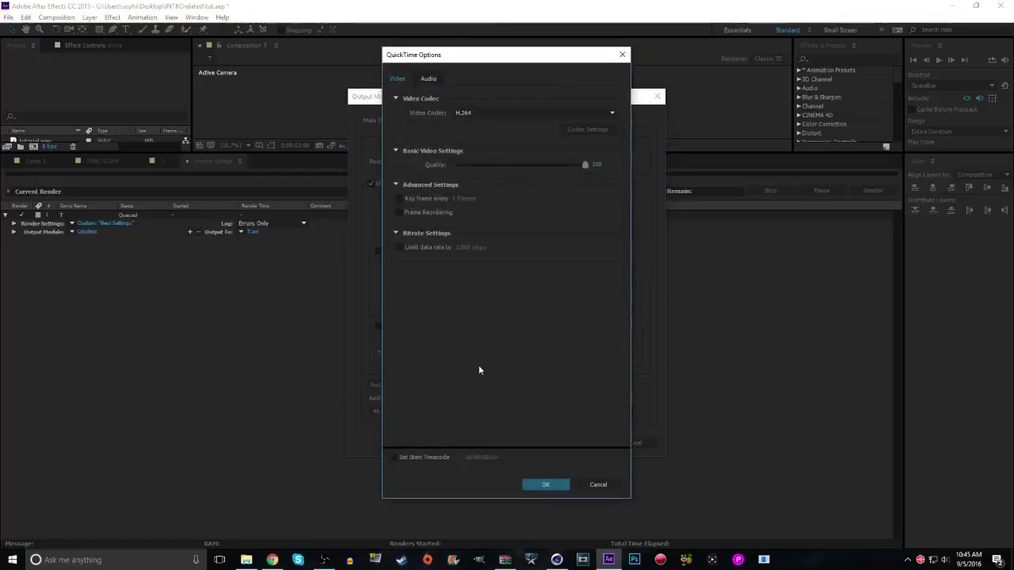
click(480, 113)
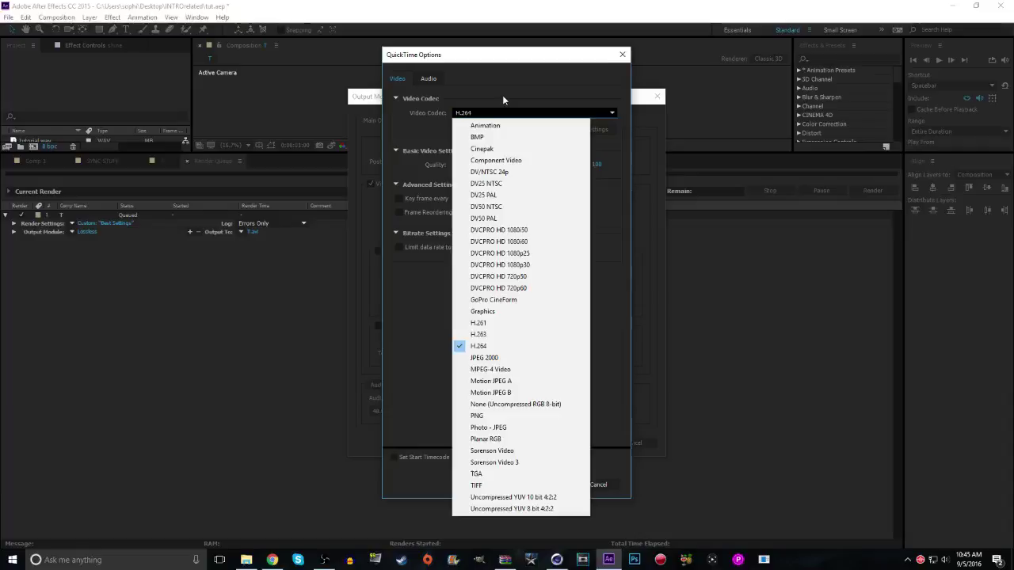
click(418, 334)
click(428, 80)
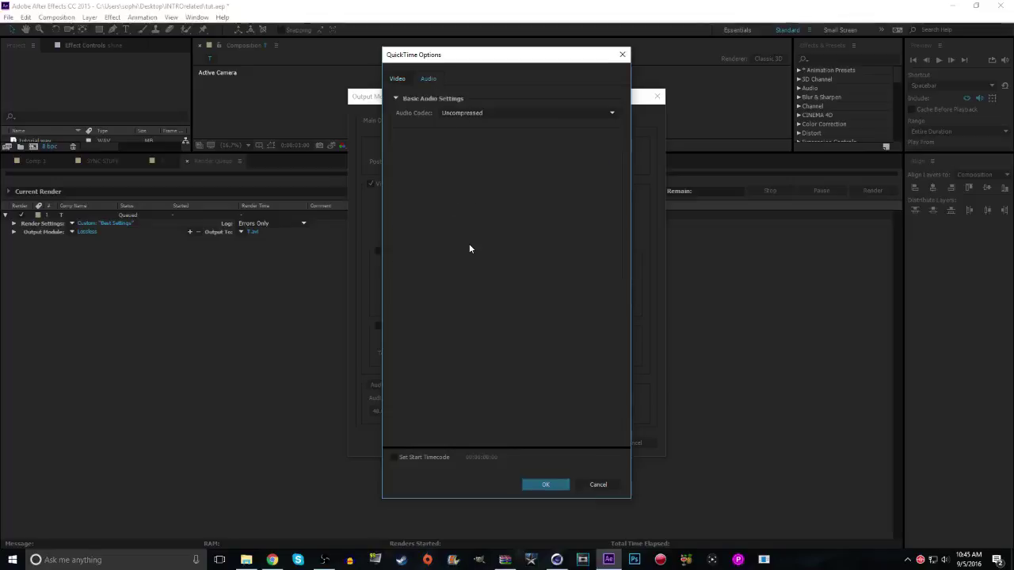
click(507, 114)
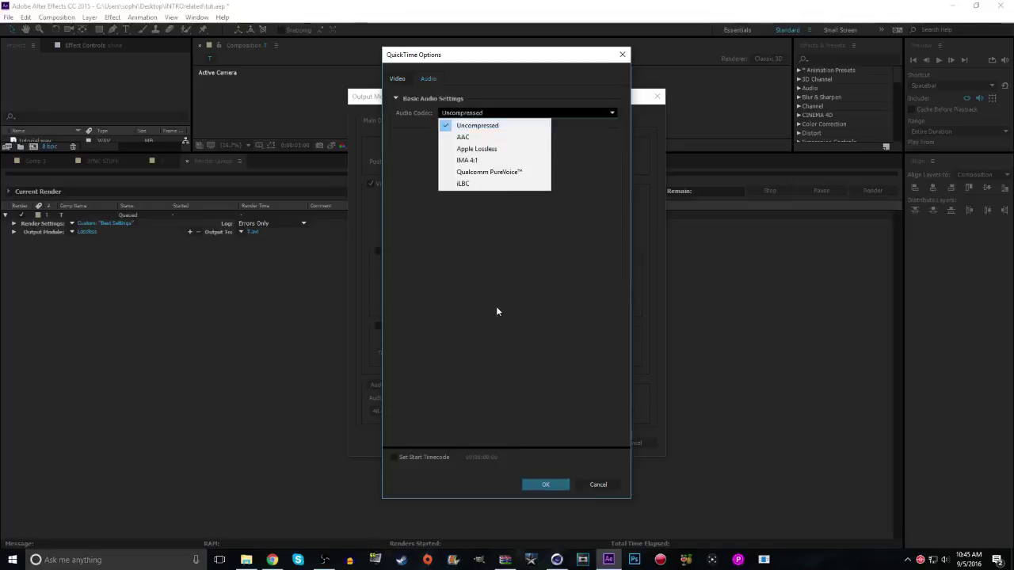
click(493, 309)
click(398, 78)
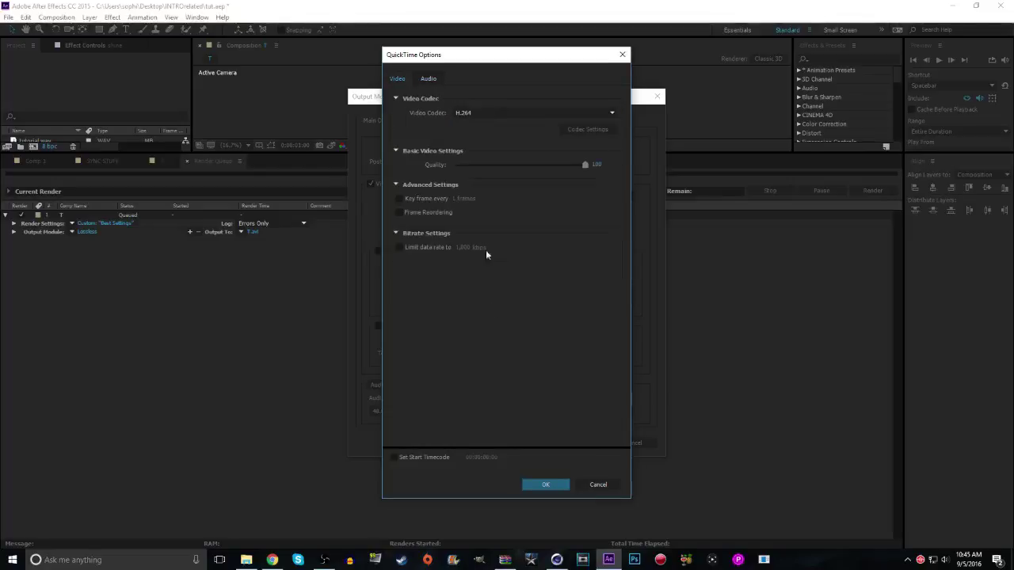
click(552, 484)
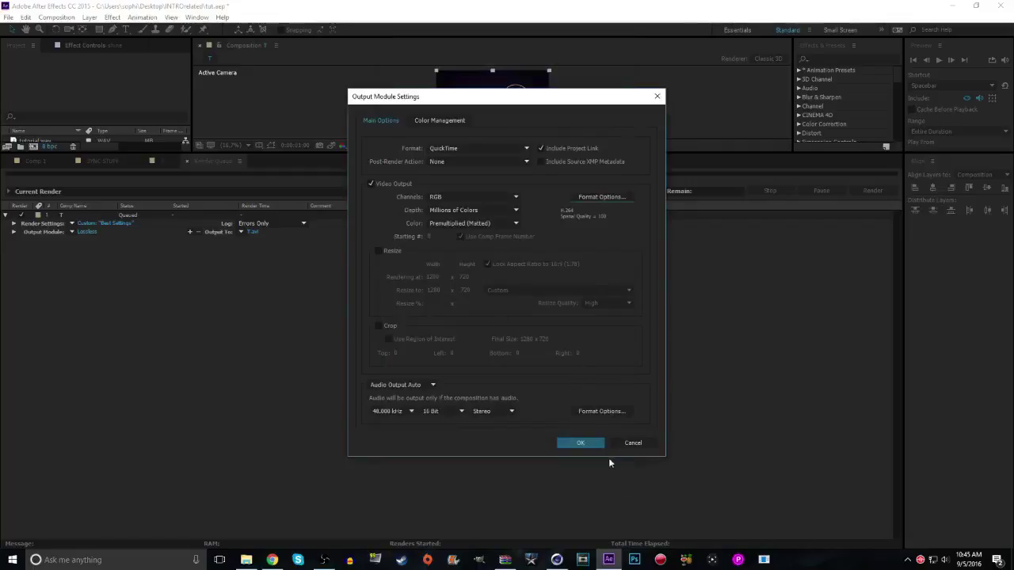
click(633, 443)
click(71, 232)
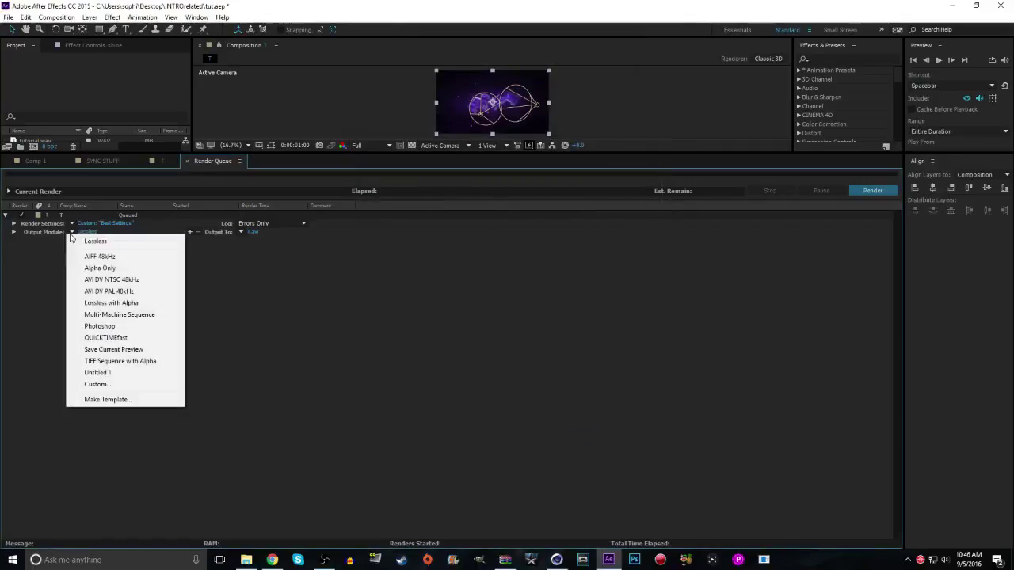
click(102, 402)
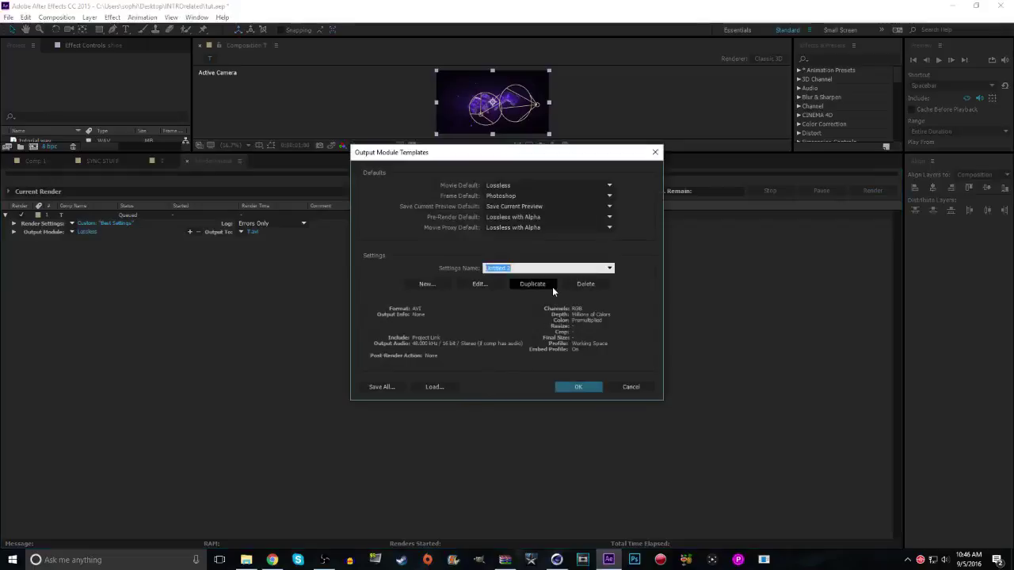
click(483, 283)
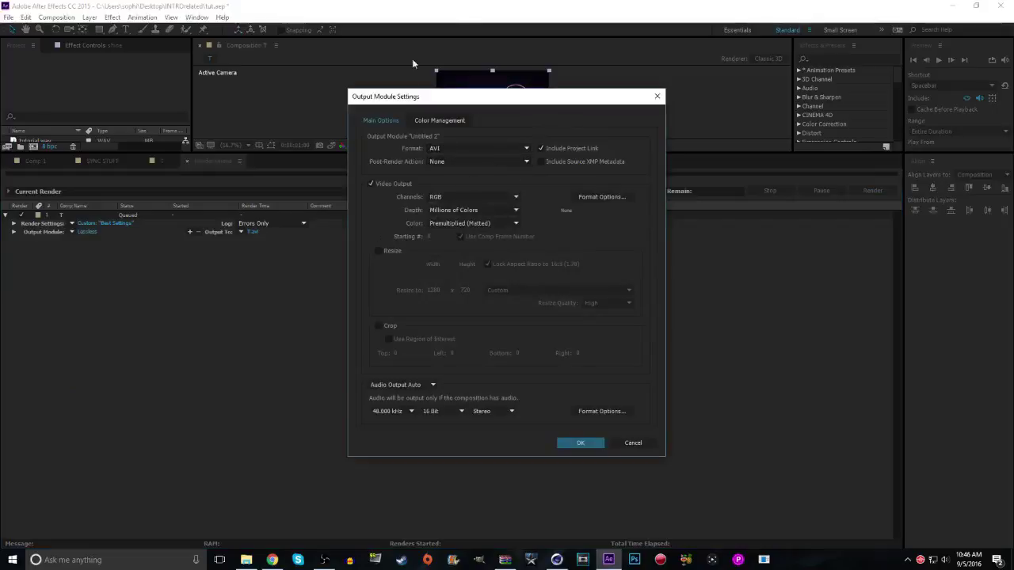
click(460, 148)
click(606, 242)
click(601, 198)
click(545, 485)
click(585, 442)
click(625, 387)
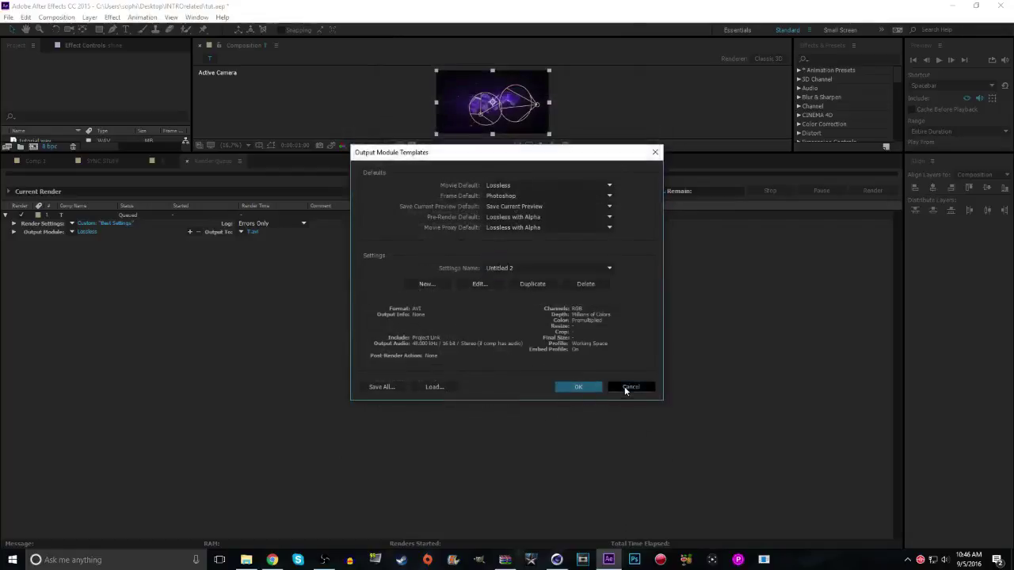
Apply the QUICKTIMEfast output module template to the queued composition T
click(73, 229)
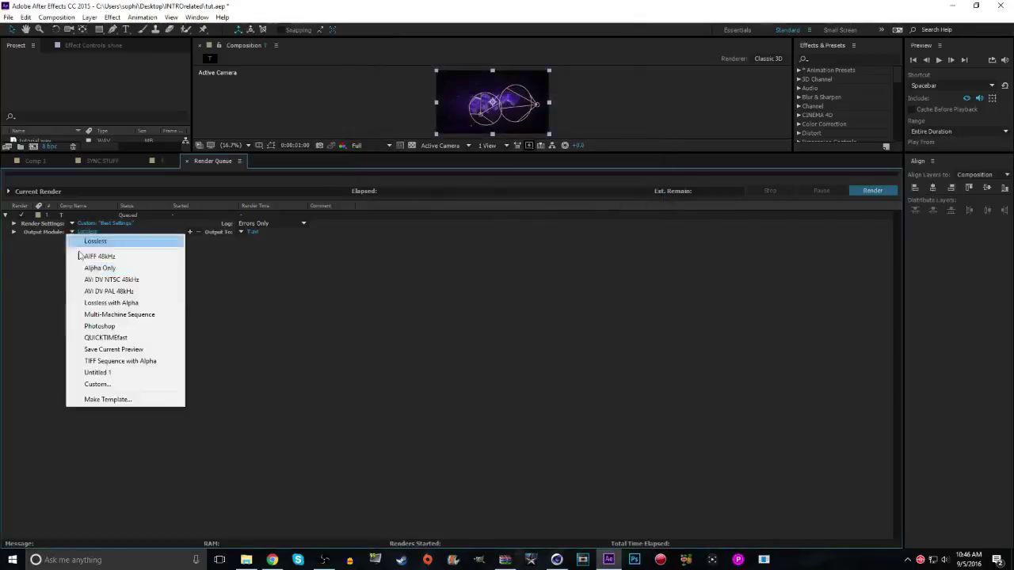
click(107, 337)
Set the output file to tut.mov in the finalINTROS folder and start rendering T
click(255, 232)
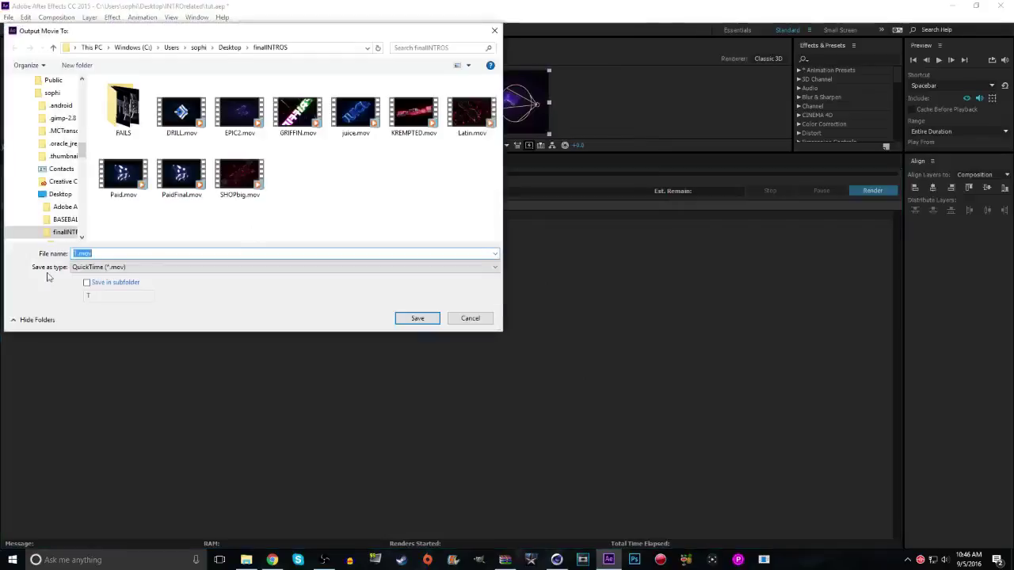
click(76, 254)
text(tut)
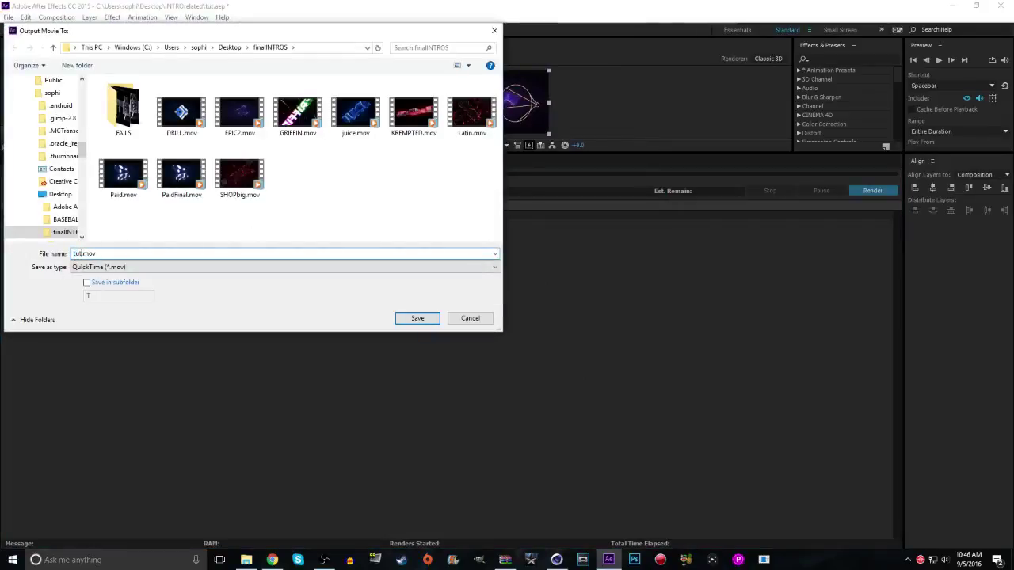
click(418, 318)
click(854, 190)
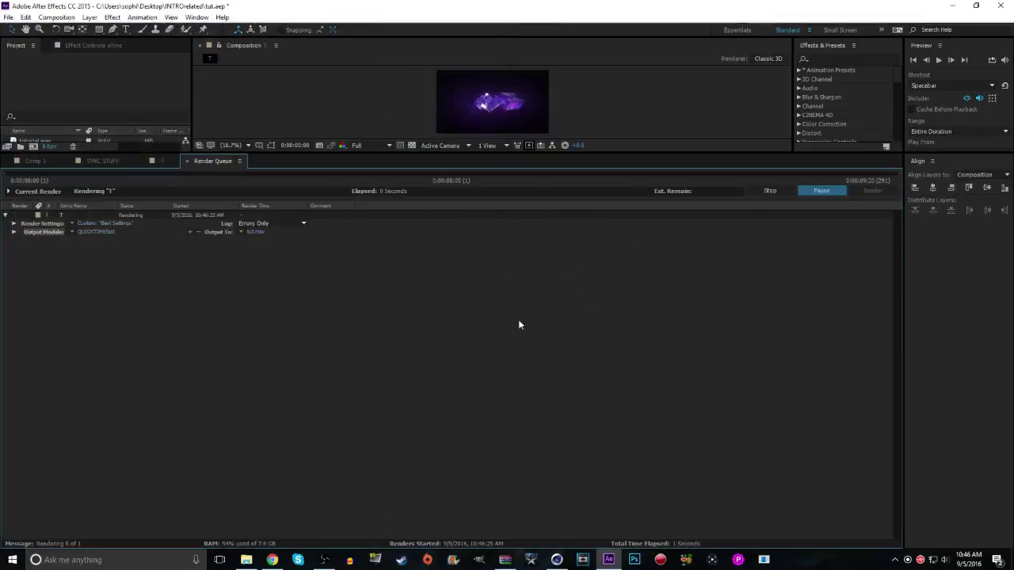